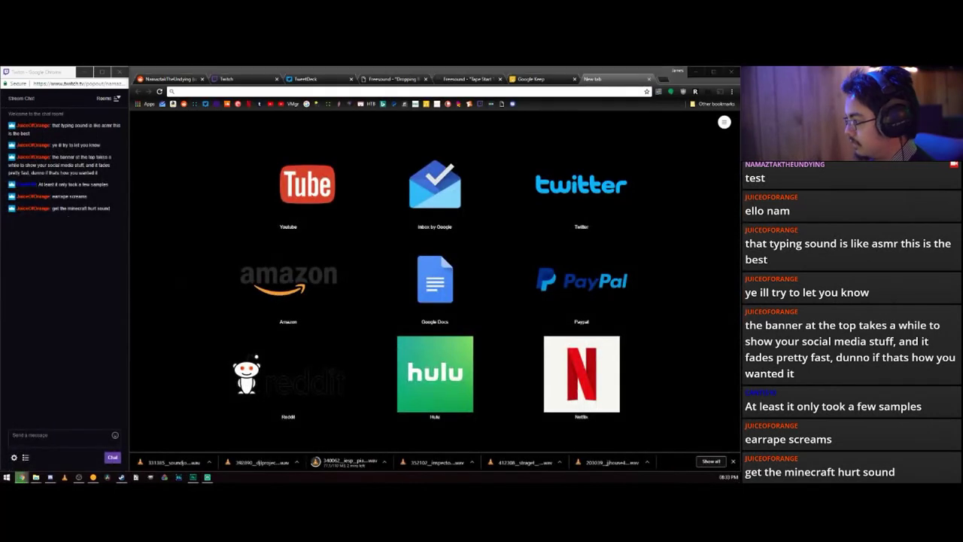
{"action": "key", "text": "alt+Tab"}
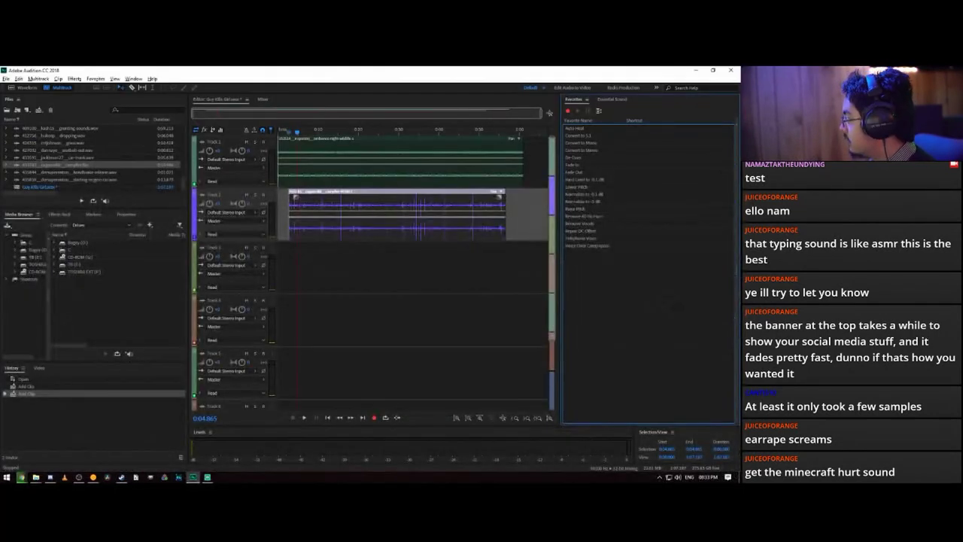
{"action": "key", "text": "alt+Tab"}
{"action": "key", "text": "ctrl+2"}
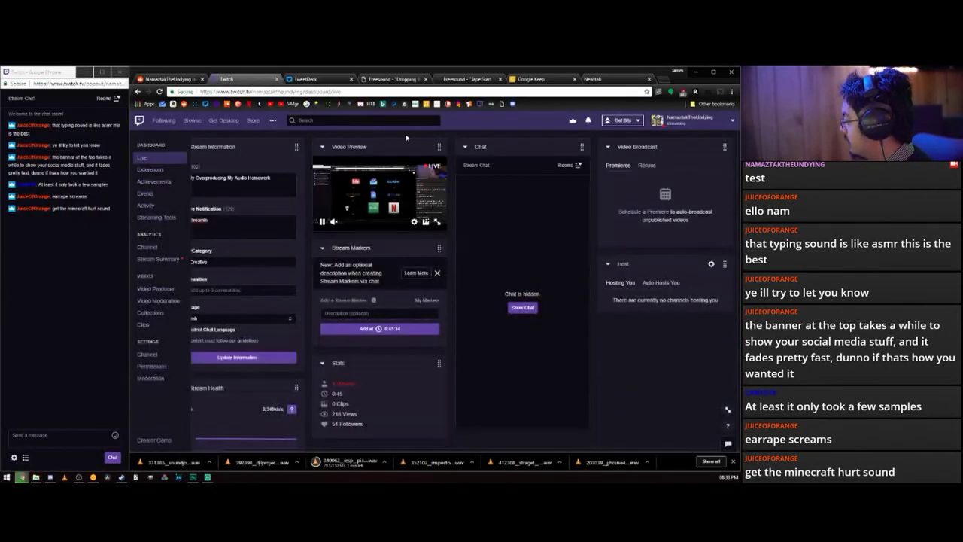
{"action": "left_click", "coordinate": [606, 81]}
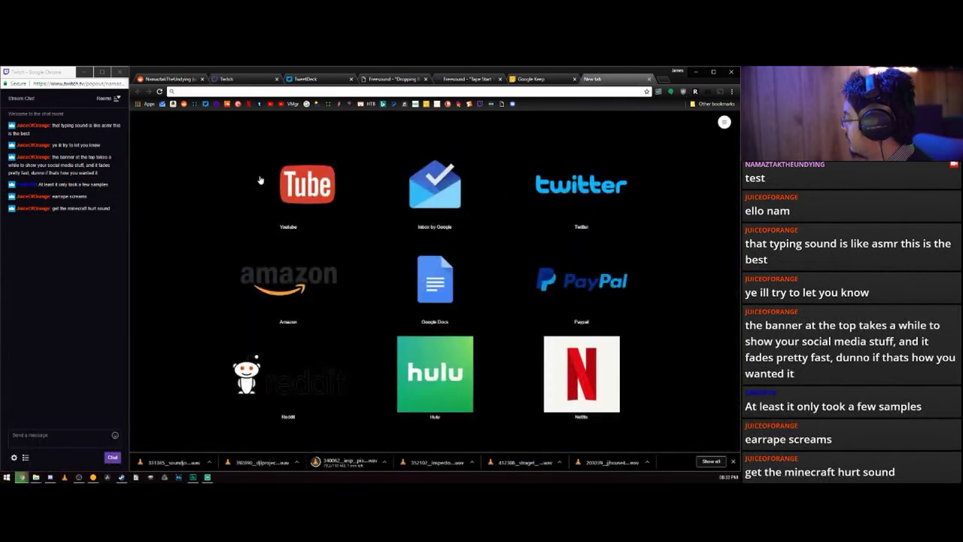
- Search the web for "audition crossfade"
{"action": "left_click", "coordinate": [228, 91]}
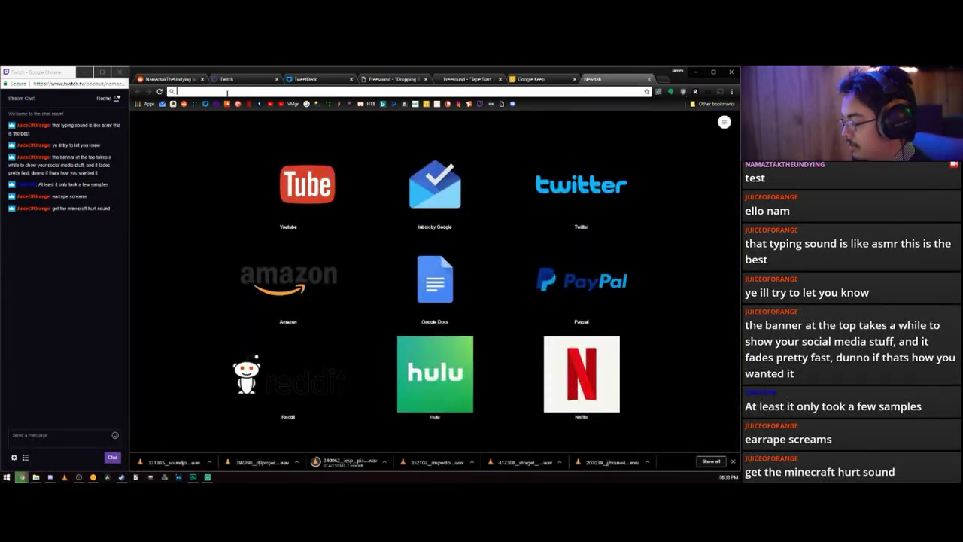
{"action": "type", "text": "audition"}
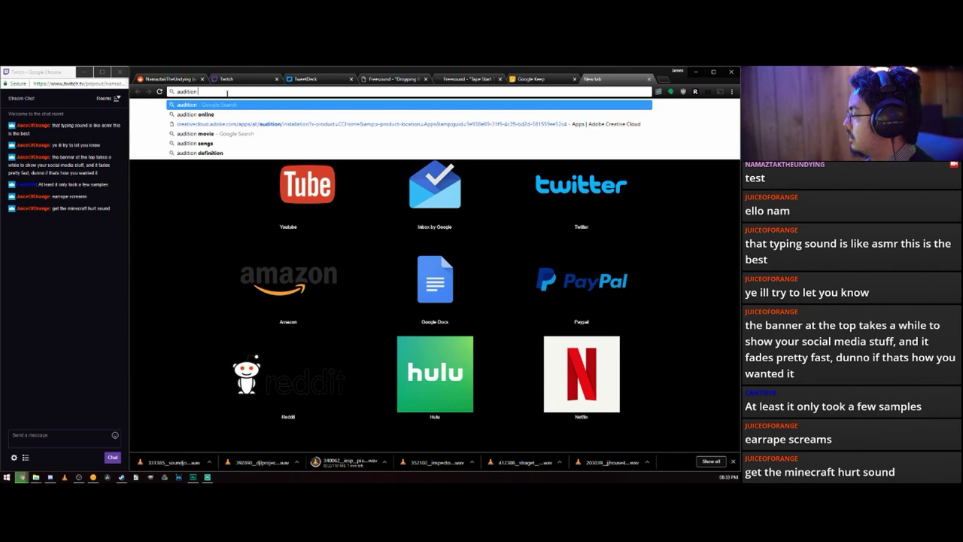
{"action": "type", "text": "crossfade"}
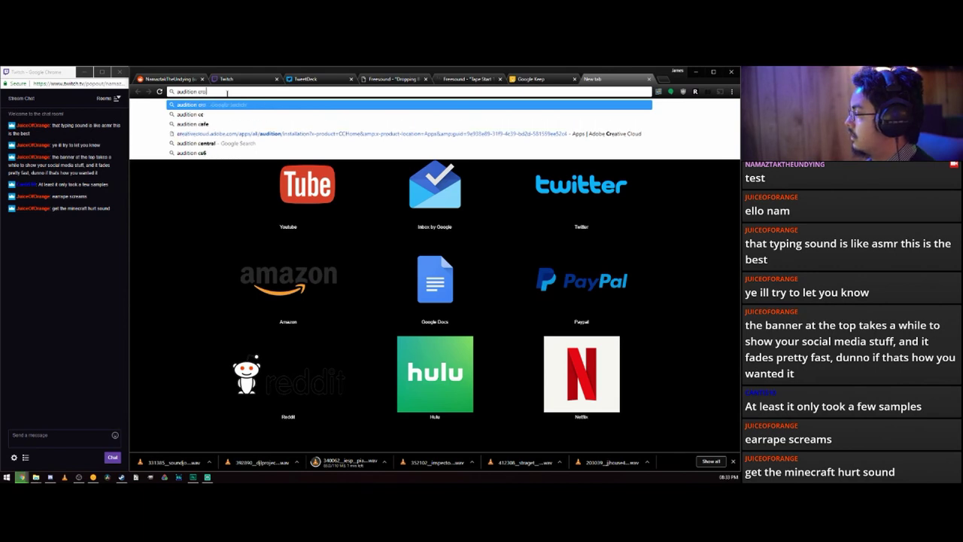
{"action": "key", "text": "Return"}
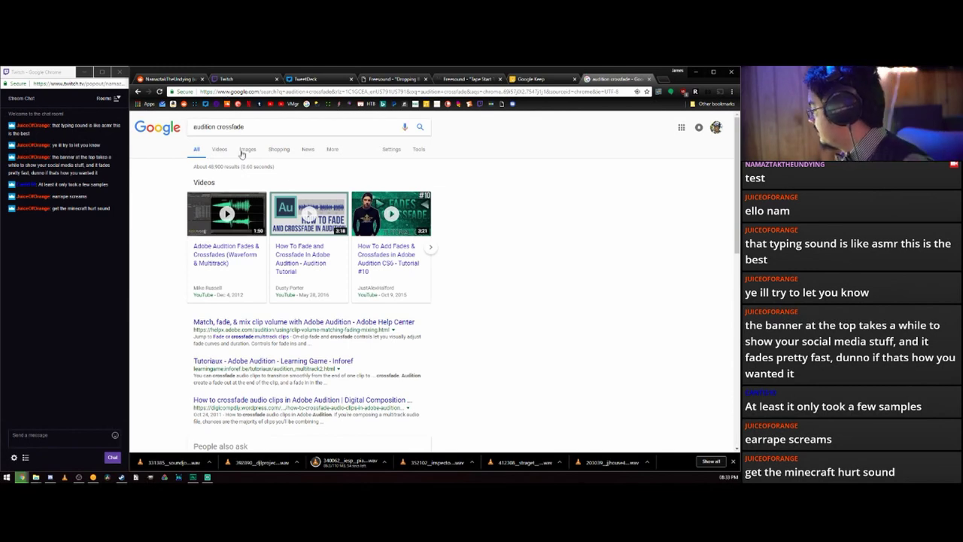
- Open Adobe's help article on matching, fading and mixing clip volume and read its instructions for fading and crossfading multitrack clips
{"action": "left_click", "coordinate": [265, 325]}
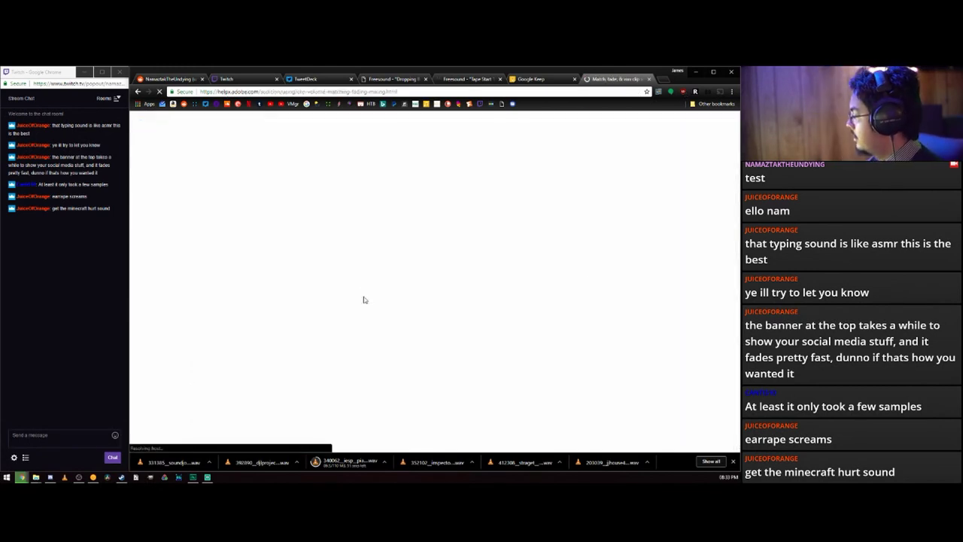
{"action": "scroll", "coordinate": [280, 292], "scroll_direction": "down", "scroll_amount": 10}
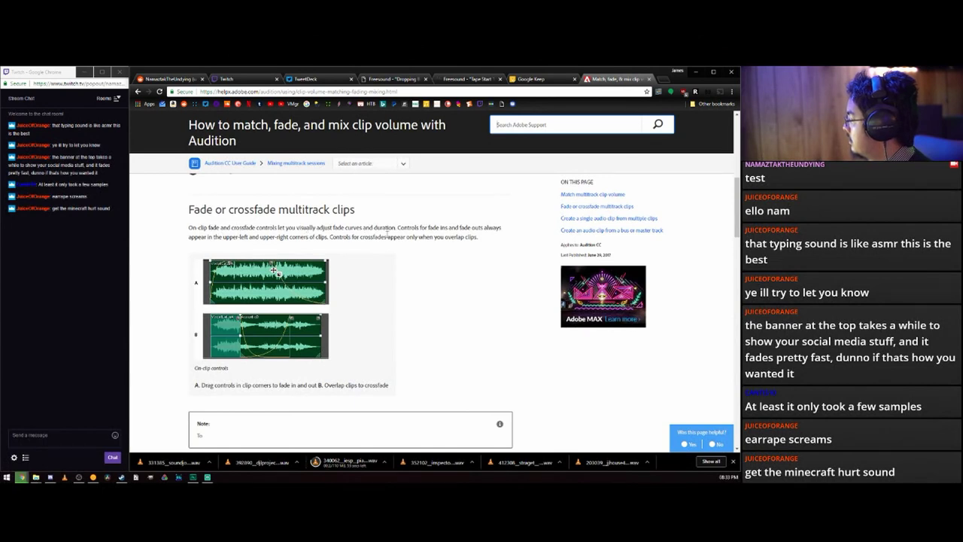
{"action": "scroll", "coordinate": [406, 251], "scroll_direction": "down", "scroll_amount": 3}
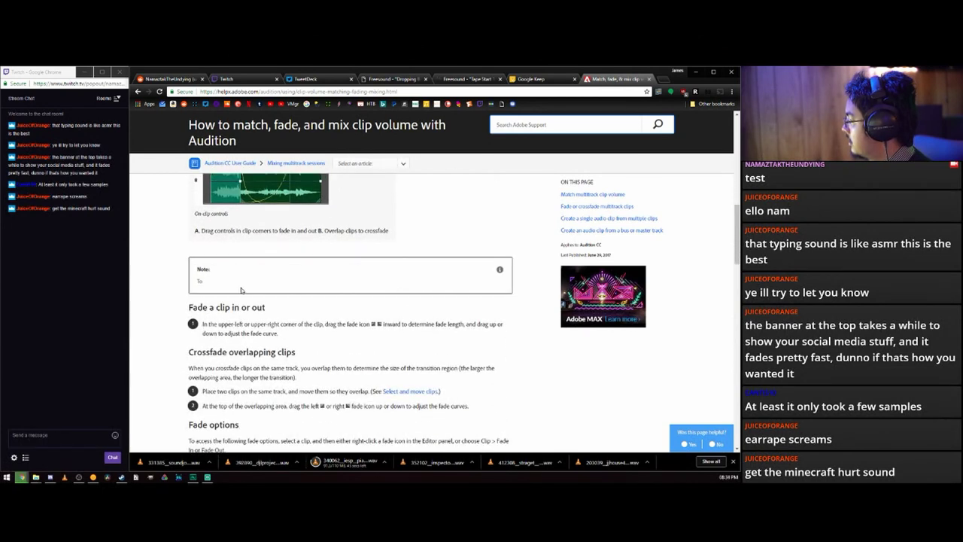
{"action": "scroll", "coordinate": [241, 290], "scroll_direction": "down", "scroll_amount": 2}
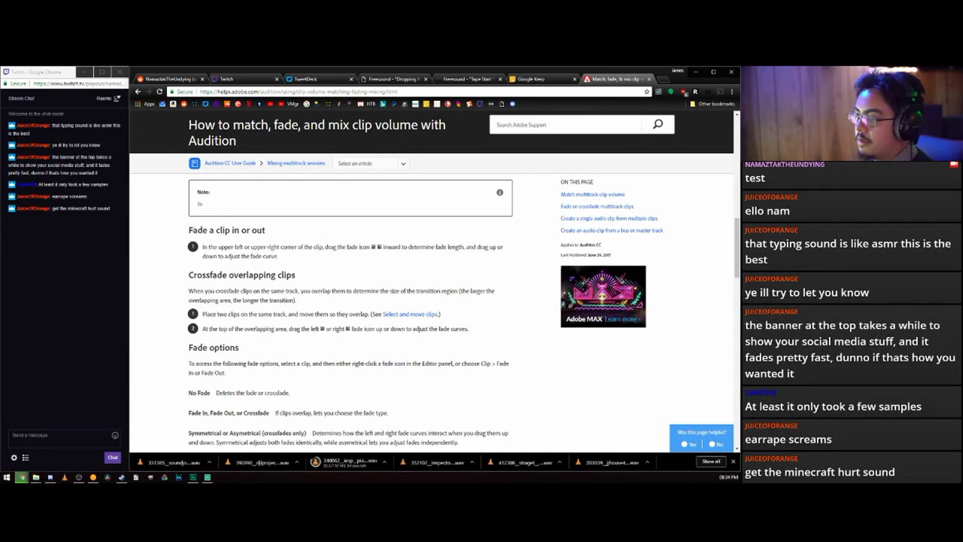
- Switch to Adobe Audition, add a short fade-in to the start of the track 2 clip, and play the session from the beginning
{"action": "key", "text": "alt+Tab"}
{"action": "left_click_drag", "start_coordinate": [298, 197], "coordinate": [301, 197]}
{"action": "left_click_drag", "start_coordinate": [296, 133], "coordinate": [251, 155]}
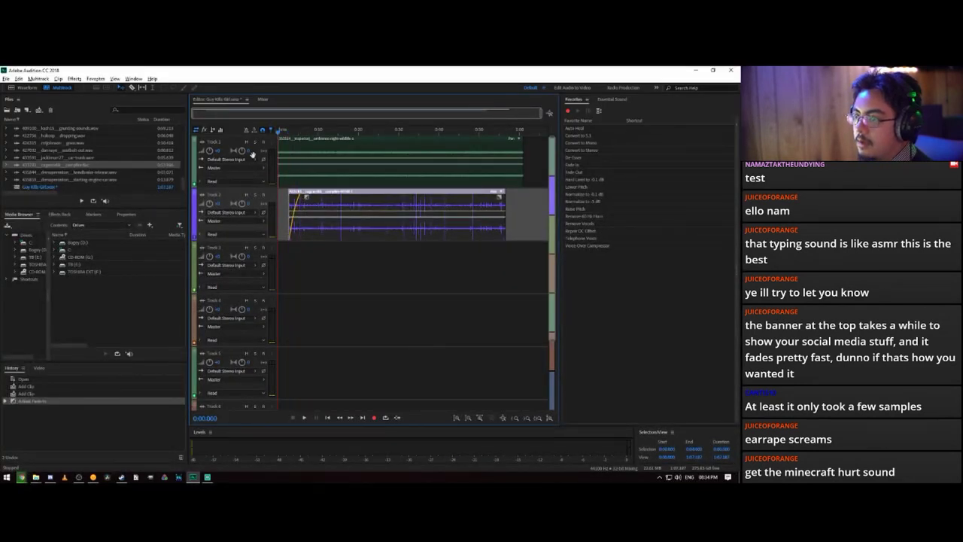
{"action": "left_click", "coordinate": [304, 418]}
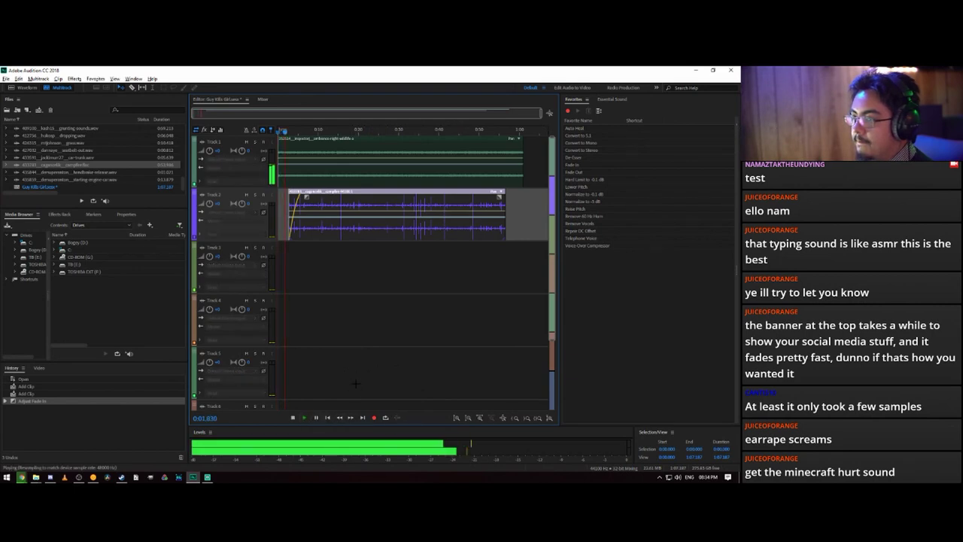
{"action": "left_click", "coordinate": [316, 418]}
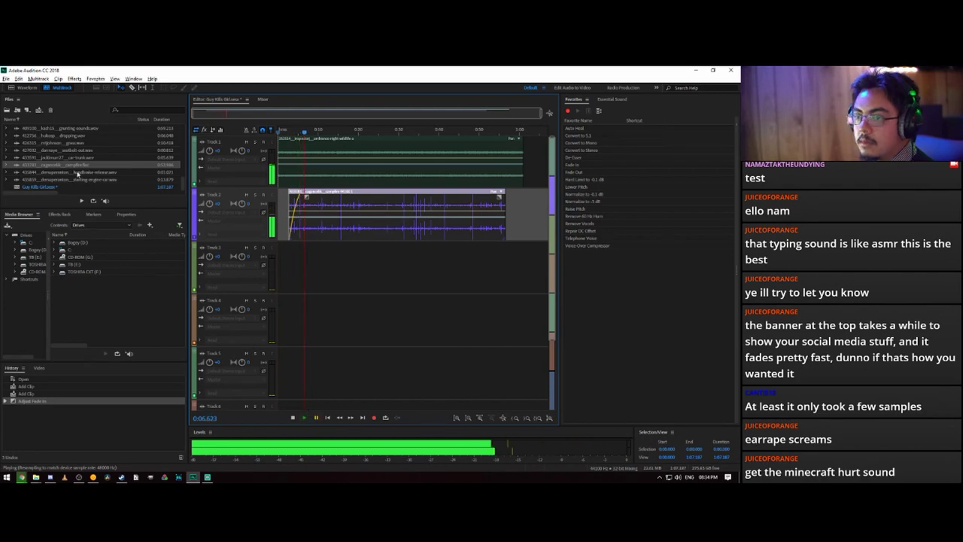
- Filter the project files by "chat" and place the adults-and-children auditorium chatter clip on track 3 at the playhead
{"action": "scroll", "coordinate": [71, 165], "scroll_direction": "up", "scroll_amount": 5}
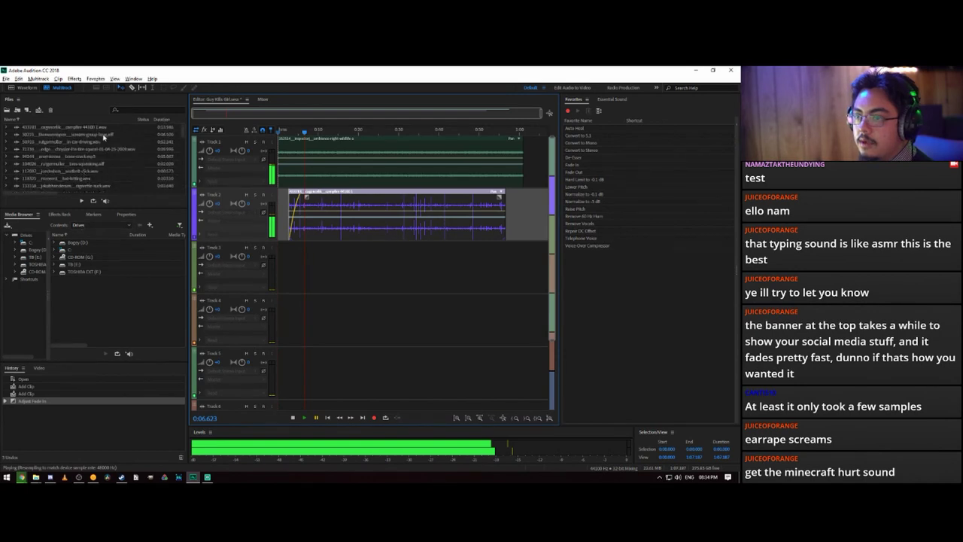
{"action": "left_click", "coordinate": [135, 117]}
{"action": "left_click", "coordinate": [137, 110]}
{"action": "type", "text": "cha"}
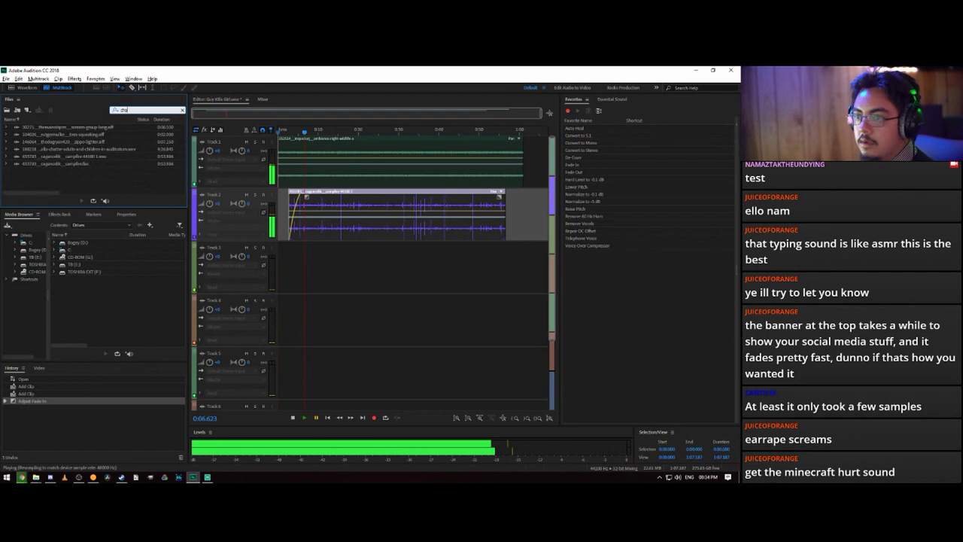
{"action": "type", "text": "t"}
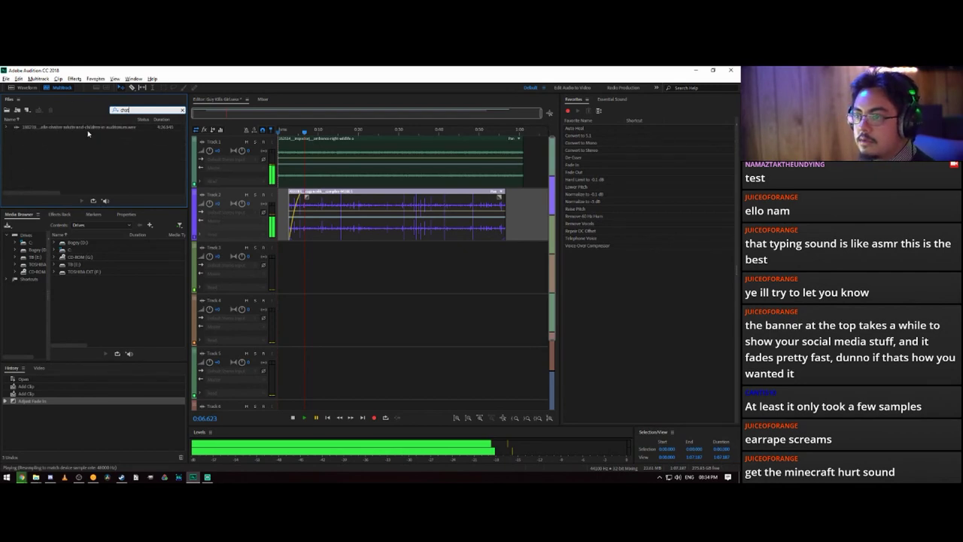
{"action": "left_click_drag", "start_coordinate": [90, 127], "coordinate": [313, 270]}
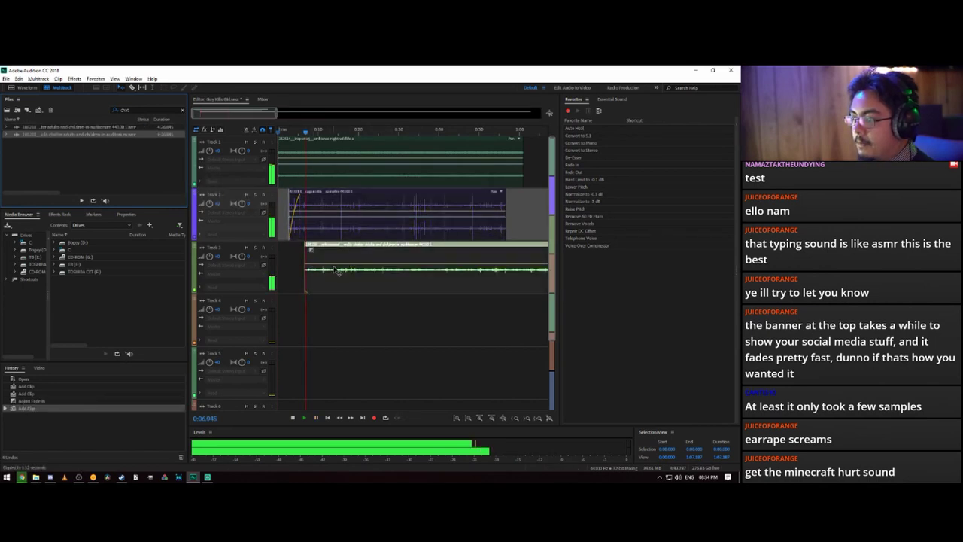
- Play back the mix from about 0:03.7 to hear how the chatter clip enters on track 3
{"action": "key", "text": "space"}
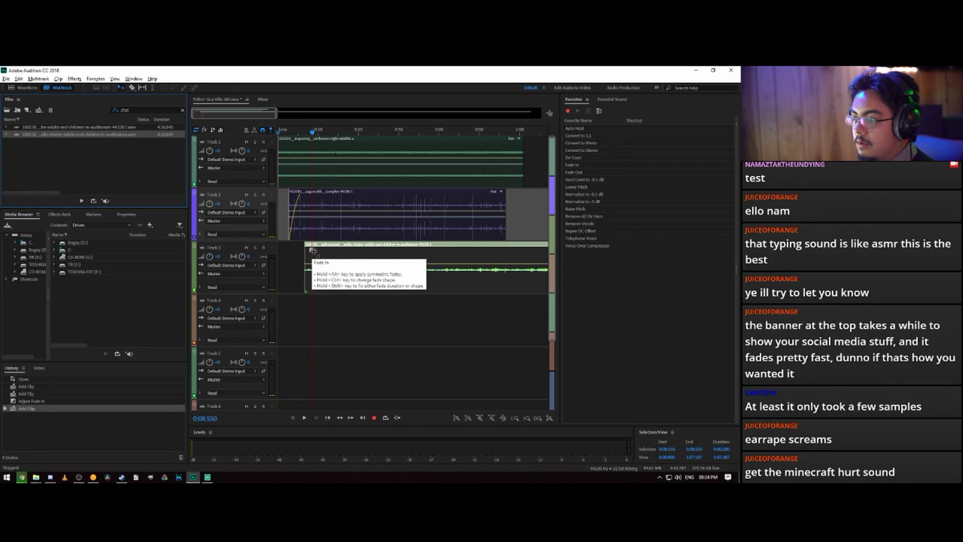
{"action": "left_click_drag", "start_coordinate": [312, 132], "coordinate": [293, 138]}
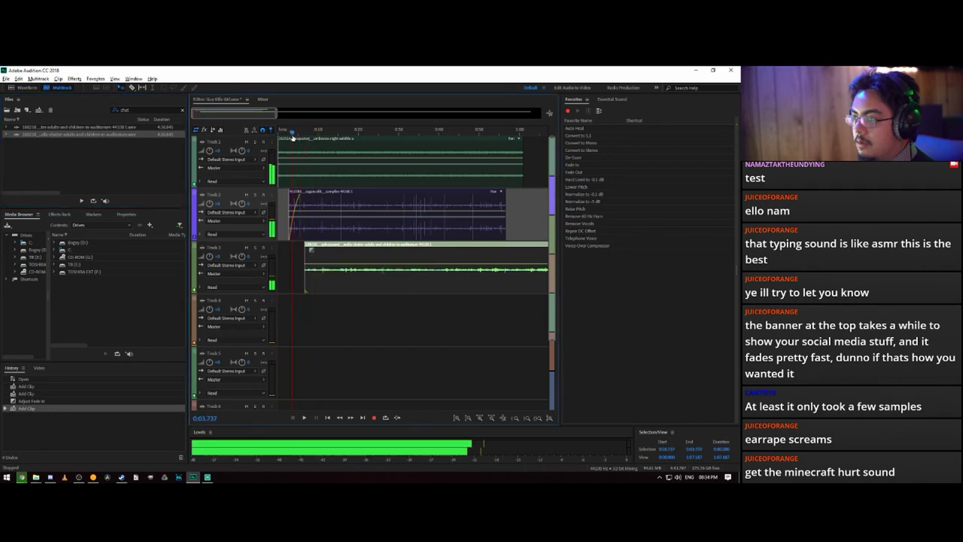
{"action": "key", "text": "space"}
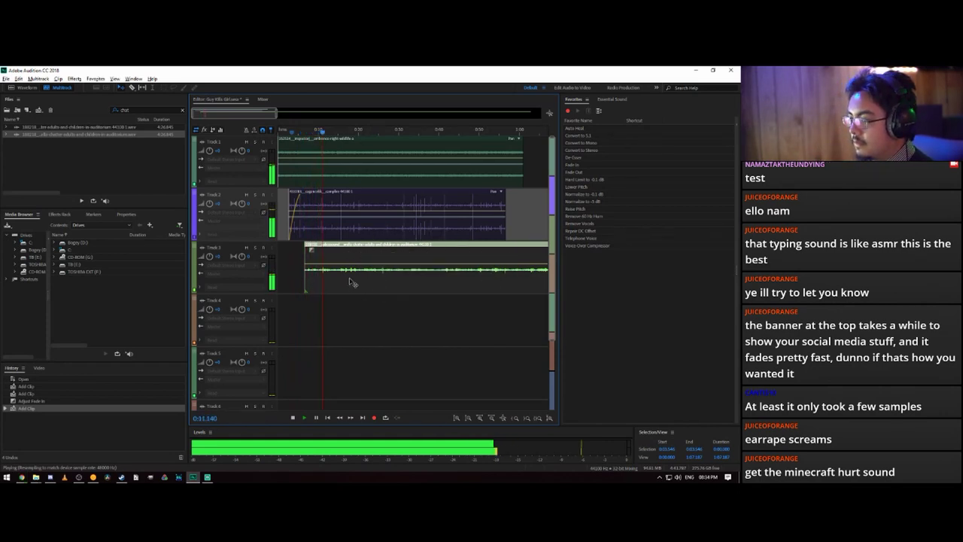
{"action": "key", "text": "space"}
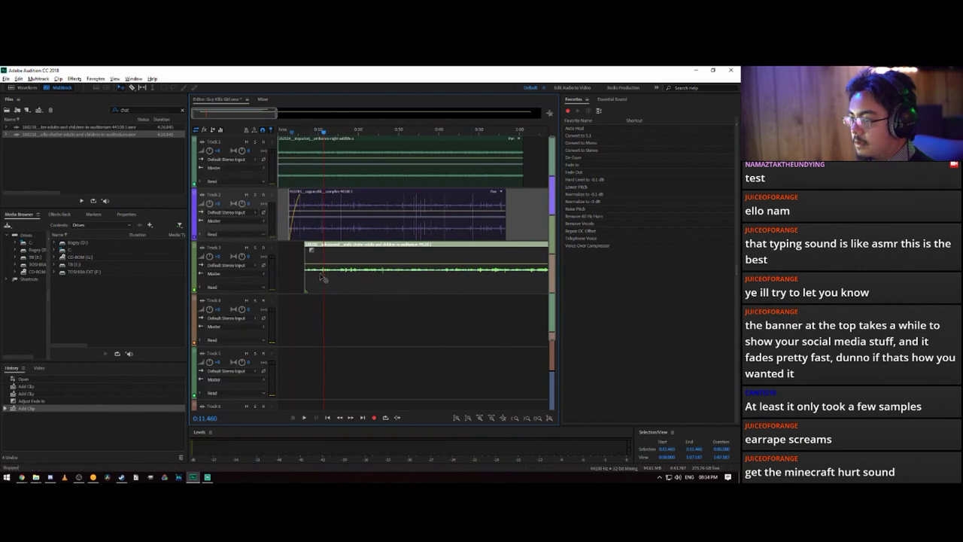
- Raise the volume of track 3 and replay the mix from about 0:05 to check the chatter level
{"action": "left_click", "coordinate": [216, 259]}
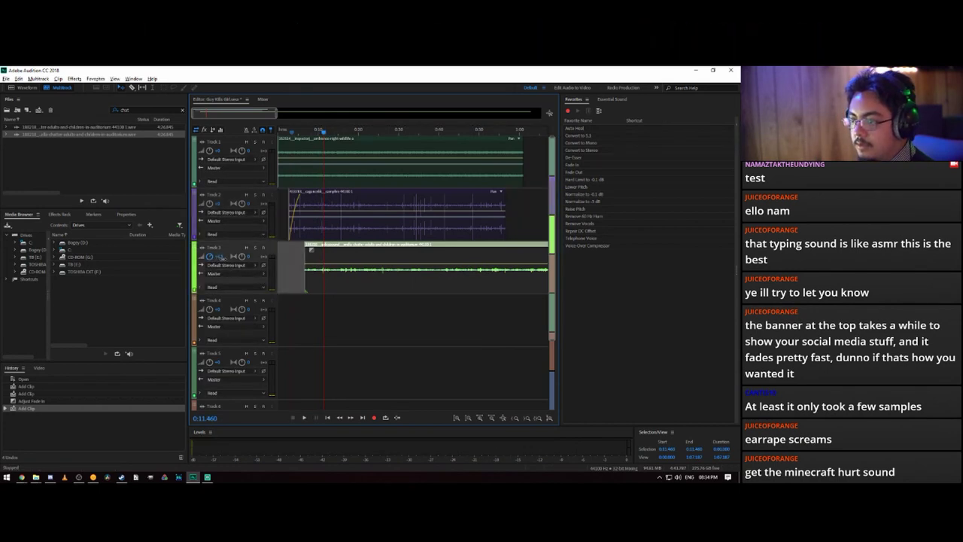
{"action": "left_click_drag", "start_coordinate": [324, 132], "coordinate": [299, 135]}
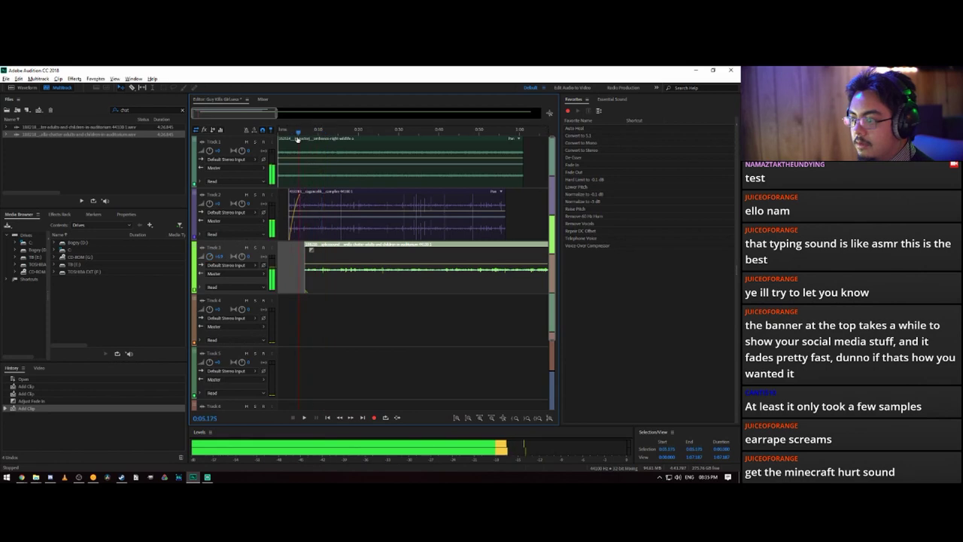
{"action": "key", "text": "space"}
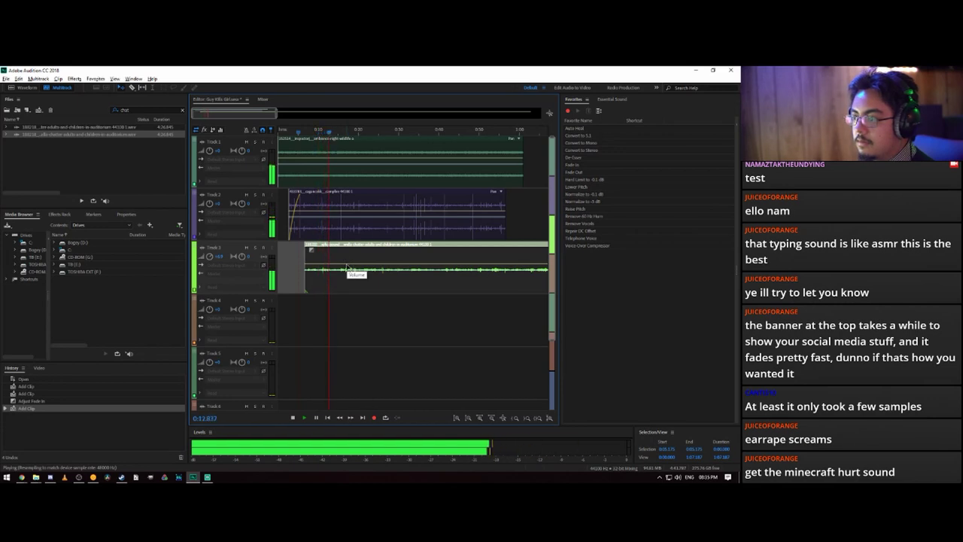
{"action": "key", "text": "space"}
{"action": "key", "text": "m"}
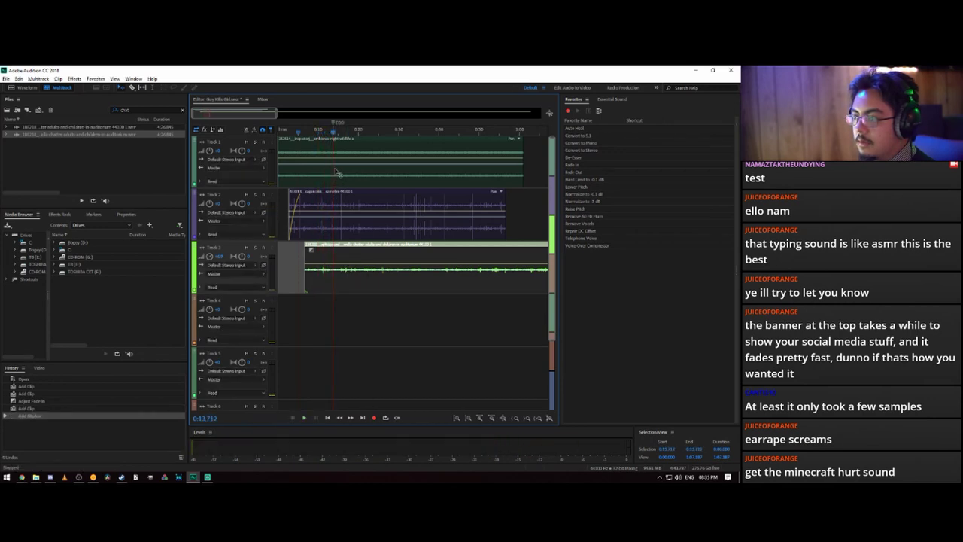
{"action": "key", "text": "m"}
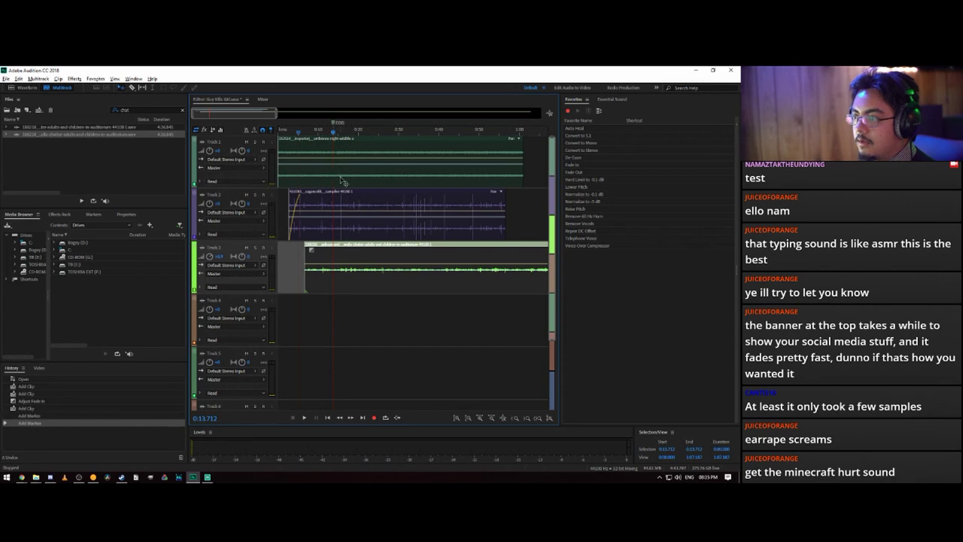
{"action": "key", "text": "m"}
{"action": "key", "text": "ctrl+z"}
{"action": "key", "text": "ctrl+z"}
{"action": "key", "text": "ctrl+z"}
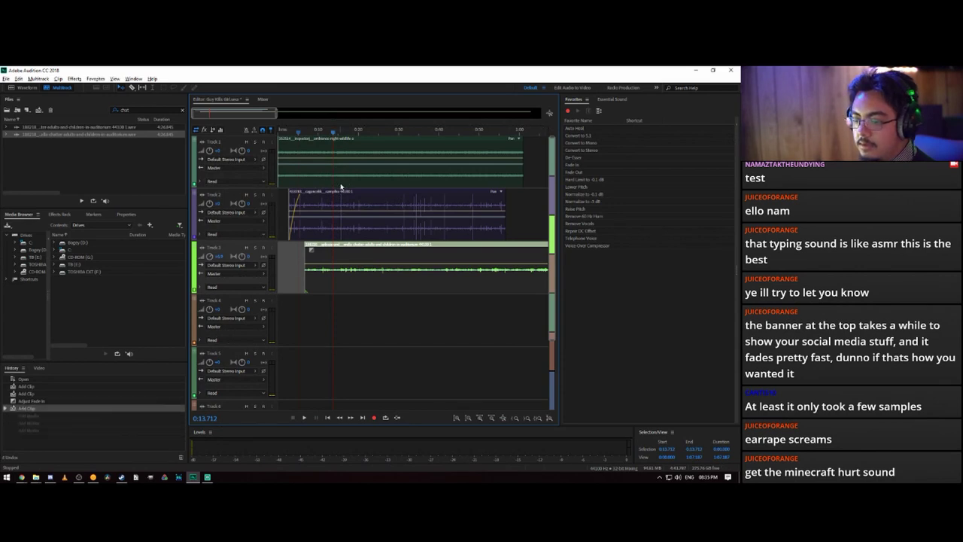
- Open the keyboard shortcut settings, find the Razor command by searching "razor", and assign it to the C key
{"action": "left_click", "coordinate": [7, 78]}
{"action": "left_click", "coordinate": [18, 79]}
{"action": "left_click", "coordinate": [18, 78]}
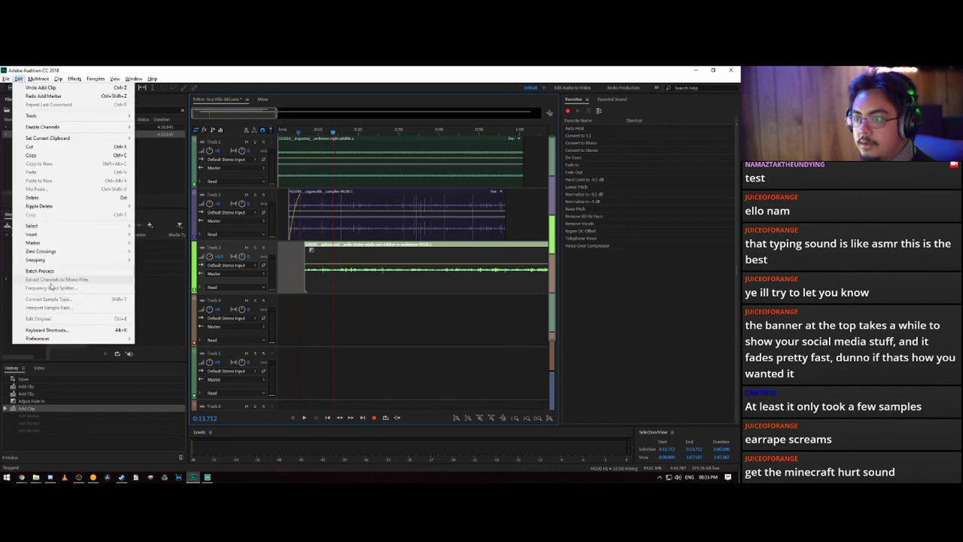
{"action": "left_click", "coordinate": [37, 333]}
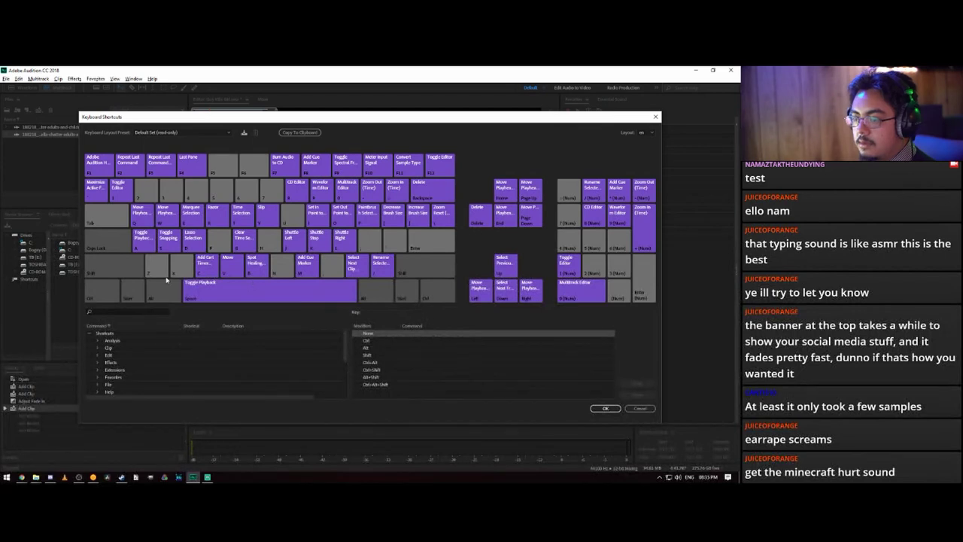
{"action": "left_click", "coordinate": [120, 312]}
{"action": "type", "text": "razor"}
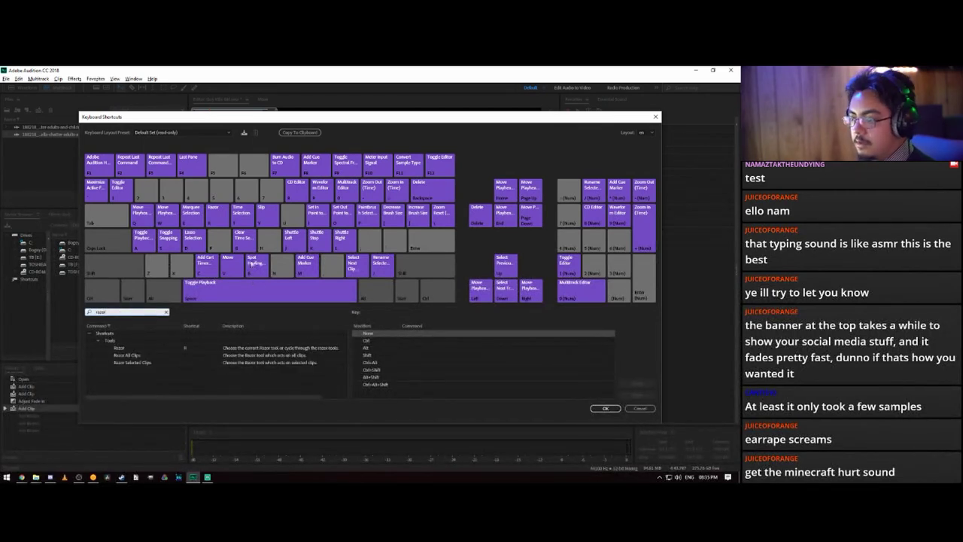
{"action": "left_click_drag", "start_coordinate": [128, 348], "coordinate": [207, 265]}
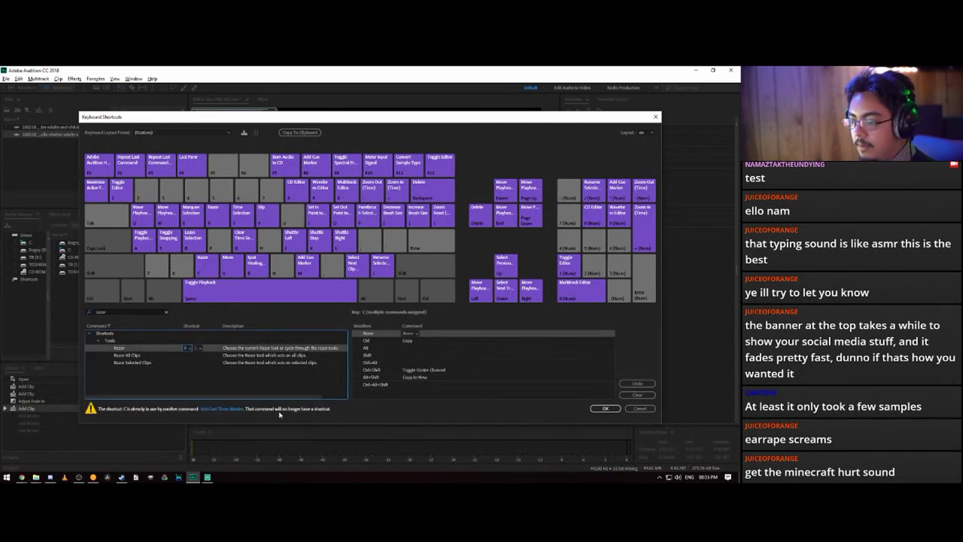
- Search the shortcut commands for "trim", check what is assigned to the A key, and close the settings without saving
{"action": "left_click", "coordinate": [114, 312]}
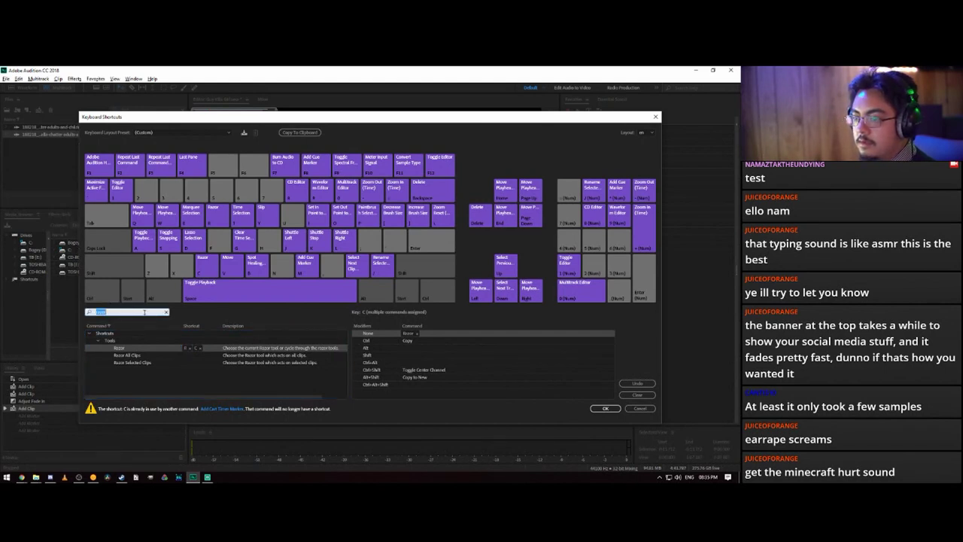
{"action": "type", "text": "trim"}
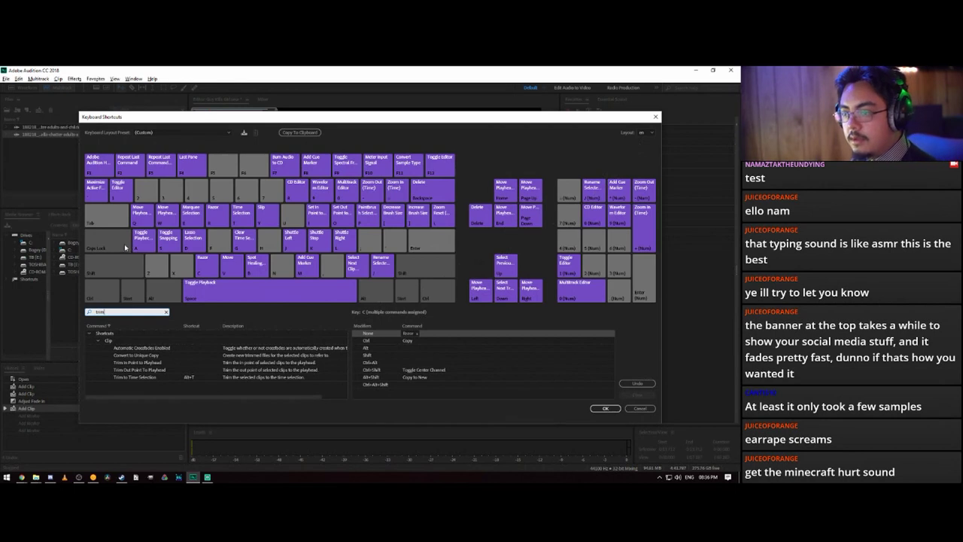
{"action": "left_click", "coordinate": [141, 239]}
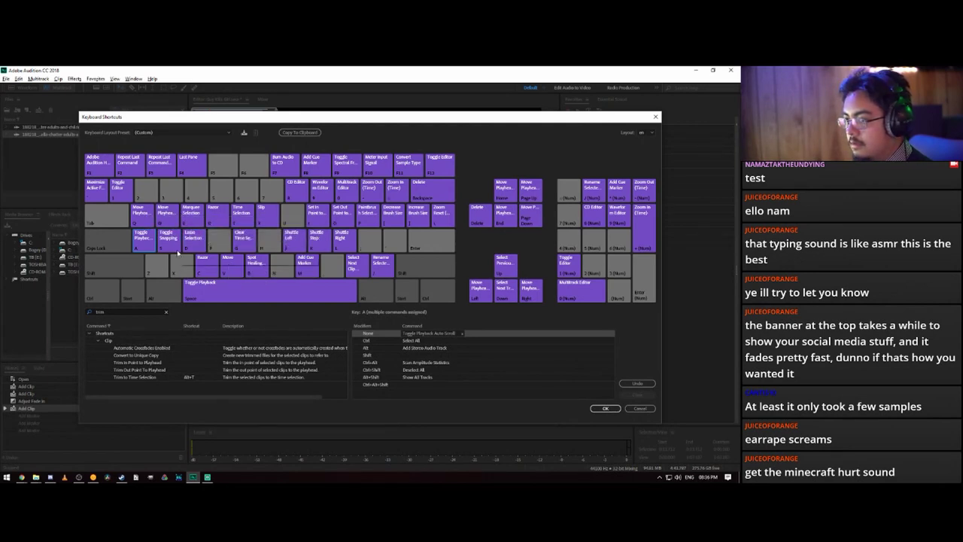
{"action": "left_click", "coordinate": [655, 117]}
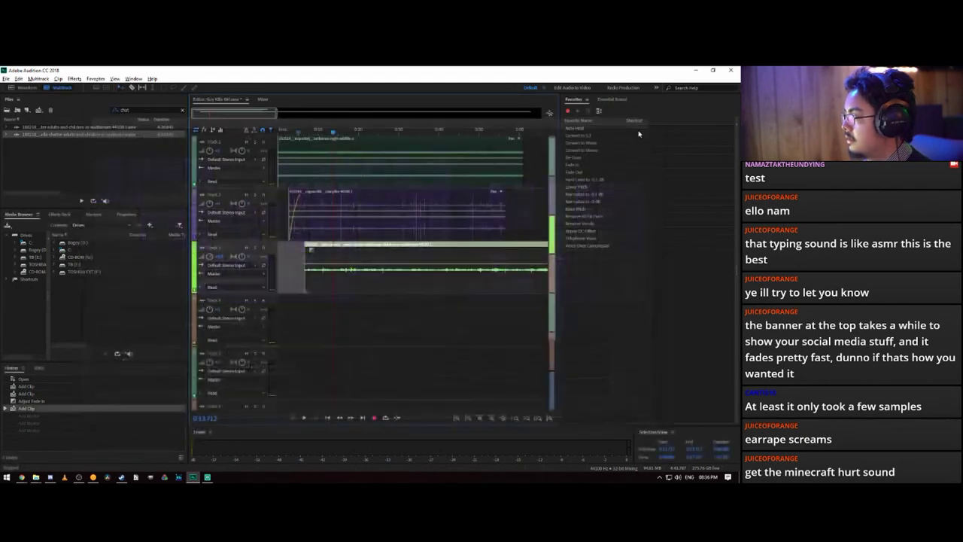
{"action": "key", "text": "m"}
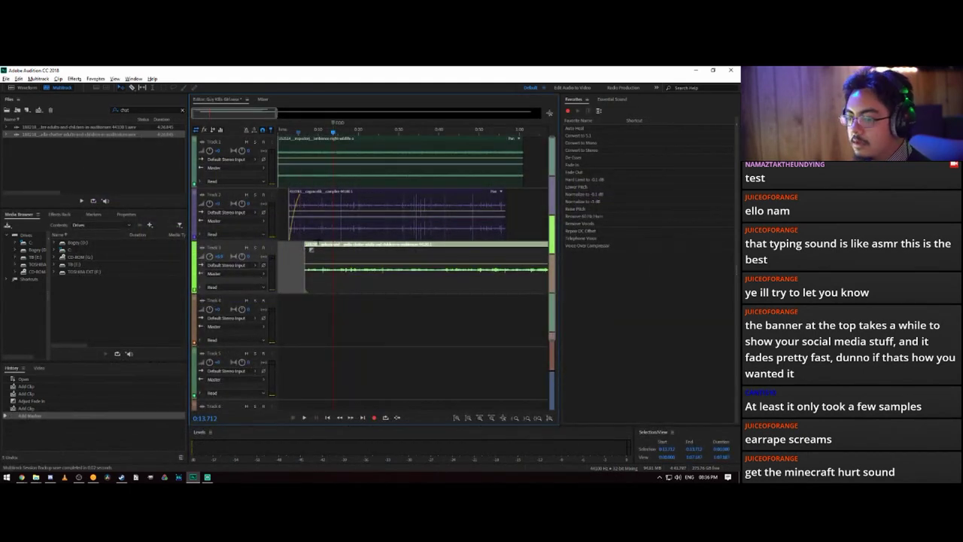
{"action": "key", "text": "ctrl+z"}
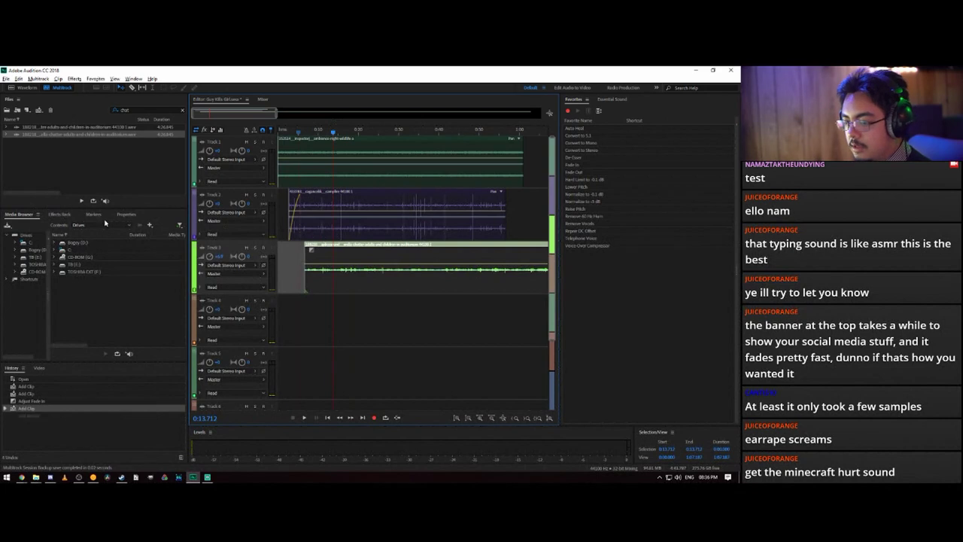
- Reopen the keyboard shortcut settings, assign the Razor command to C, remove its R shortcut, and apply the change
{"action": "left_click", "coordinate": [18, 78]}
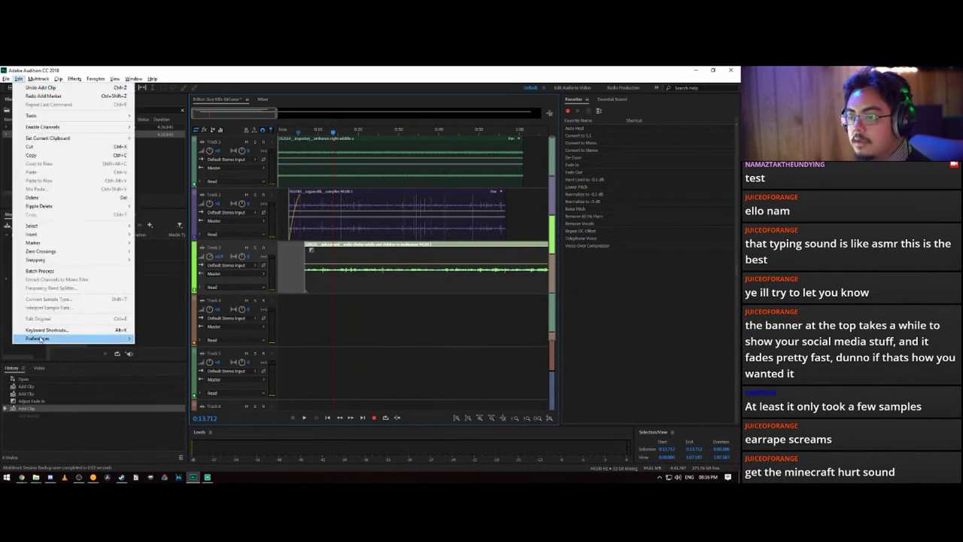
{"action": "left_click", "coordinate": [46, 330]}
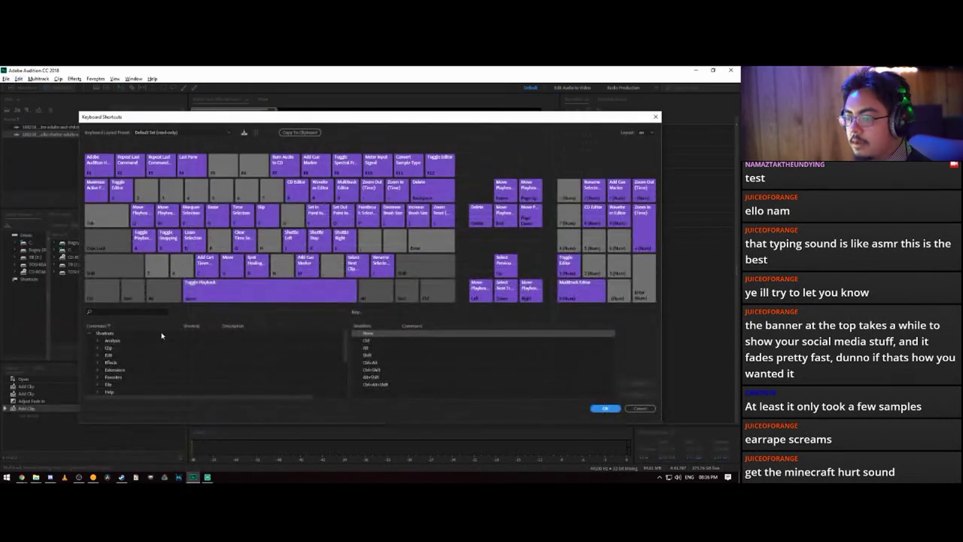
{"action": "left_click", "coordinate": [124, 311]}
{"action": "type", "text": "razor"}
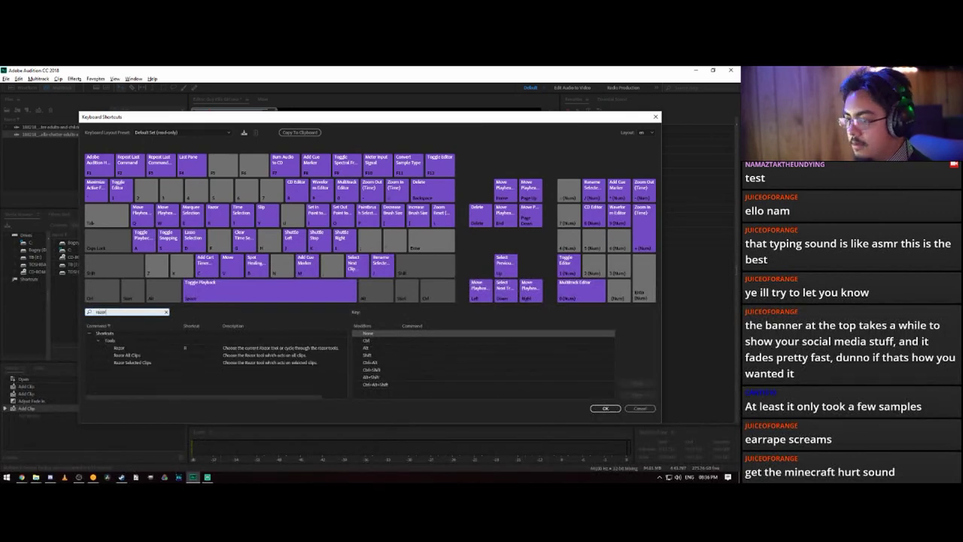
{"action": "left_click", "coordinate": [128, 348]}
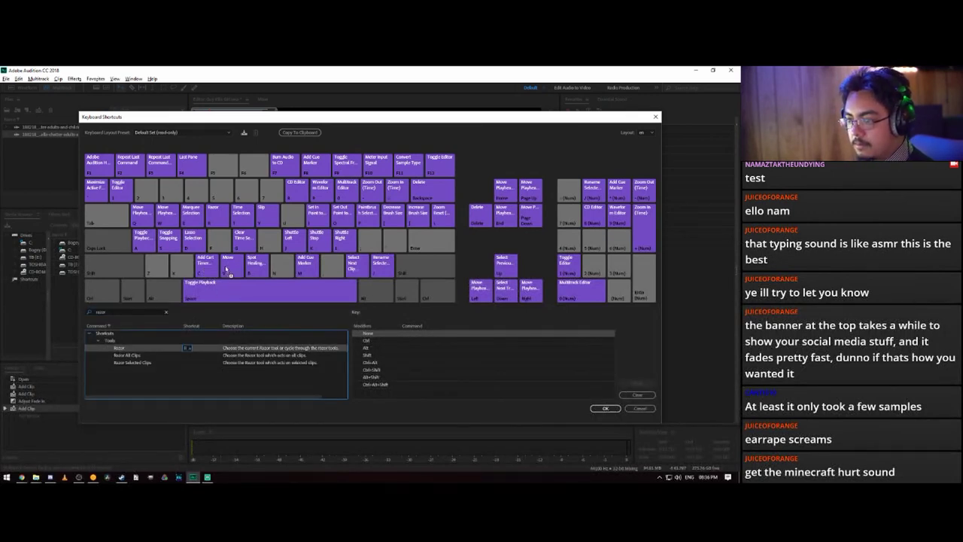
{"action": "key", "text": "c"}
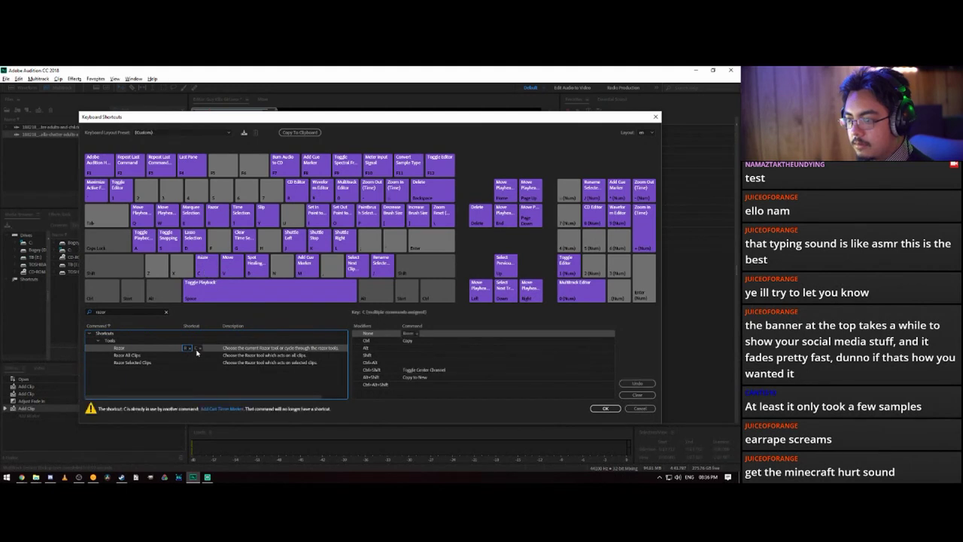
{"action": "left_click", "coordinate": [148, 358]}
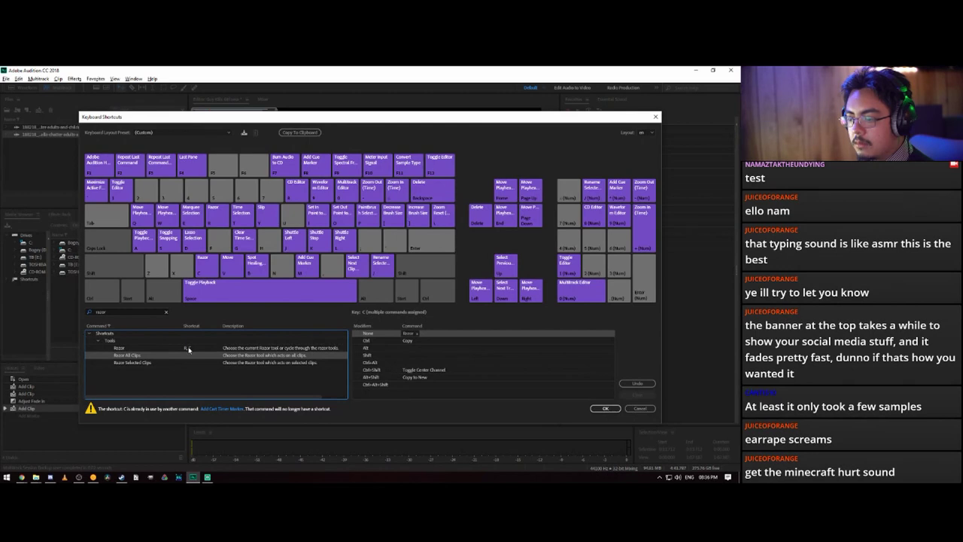
{"action": "left_click", "coordinate": [187, 348]}
{"action": "key", "text": "BackSpace"}
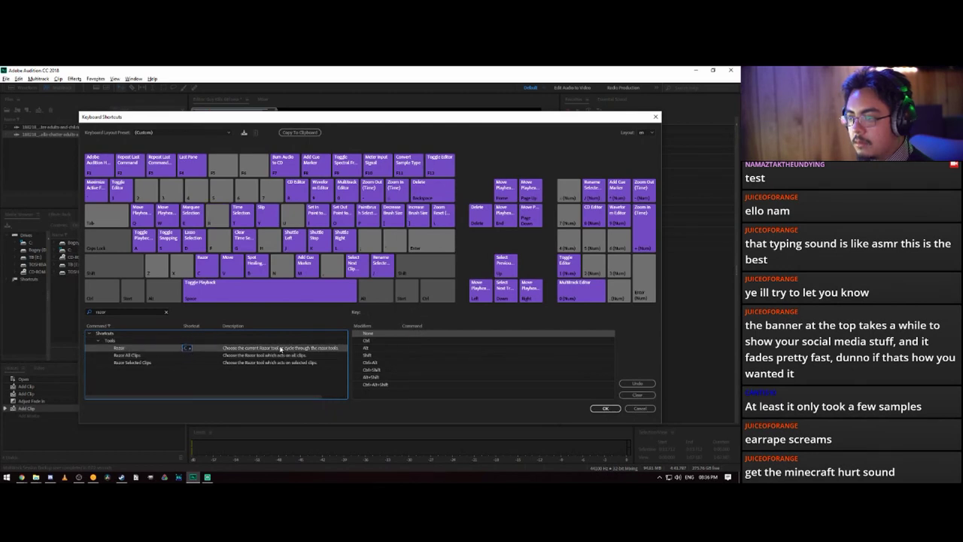
{"action": "left_click", "coordinate": [605, 408]}
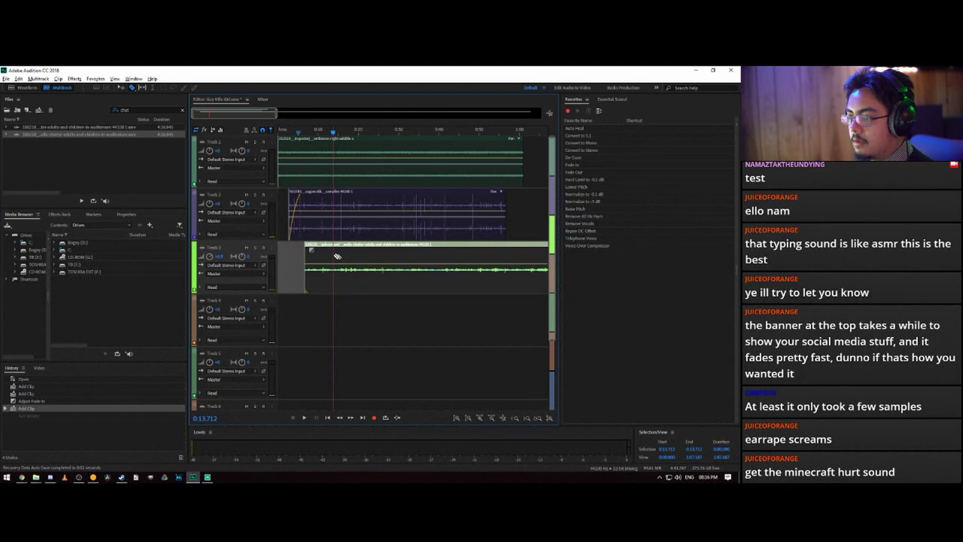
- Split the clips on tracks 1 to 3 at 0:13.712 and move all the parts after the cut to about 4:05
{"action": "left_click", "coordinate": [335, 255], "text": "shift"}
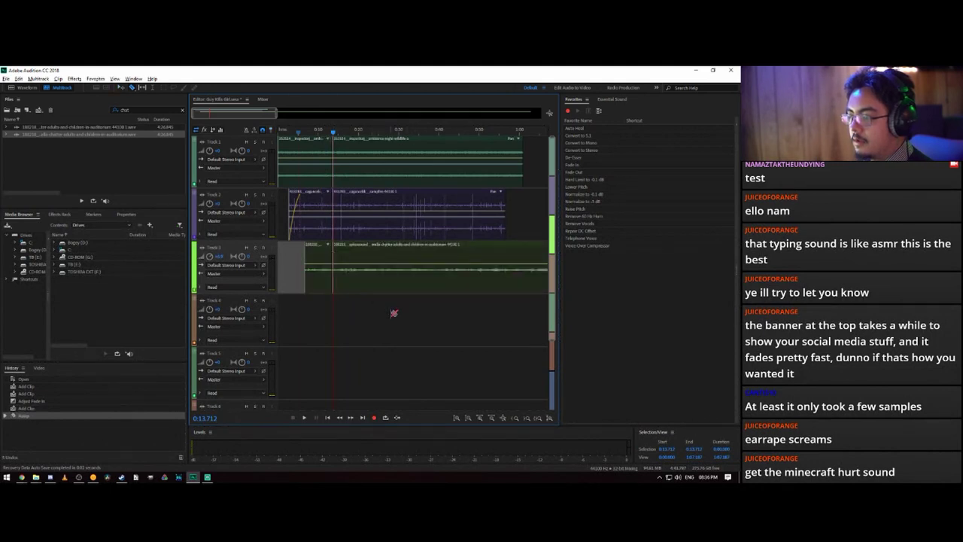
{"action": "left_click_drag", "start_coordinate": [359, 317], "coordinate": [438, 156]}
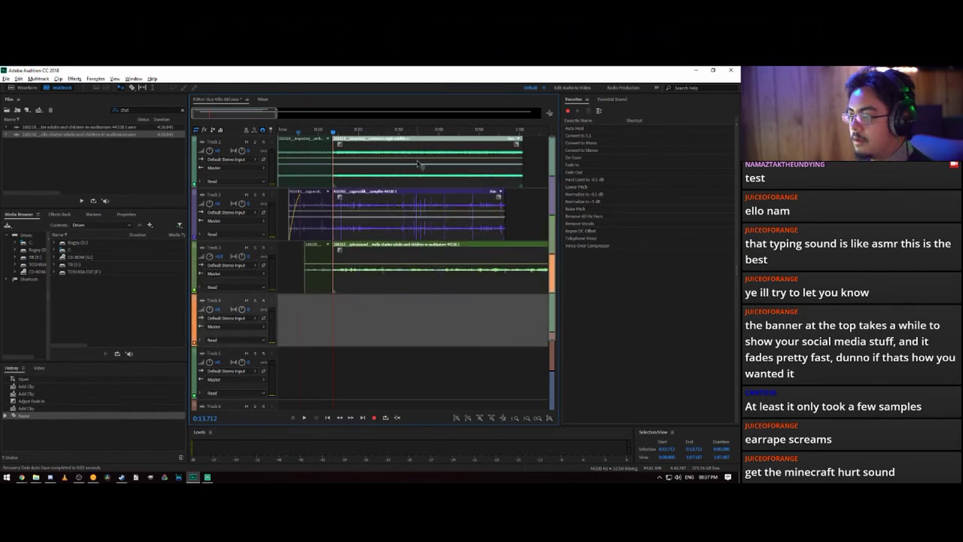
{"action": "scroll", "coordinate": [437, 228], "scroll_direction": "down", "scroll_amount": 3}
{"action": "scroll", "coordinate": [436, 229], "scroll_direction": "up", "scroll_amount": 3}
{"action": "key", "text": "minus"}
{"action": "key", "text": "minus"}
{"action": "key", "text": "minus"}
{"action": "key", "text": "minus"}
{"action": "key", "text": "minus"}
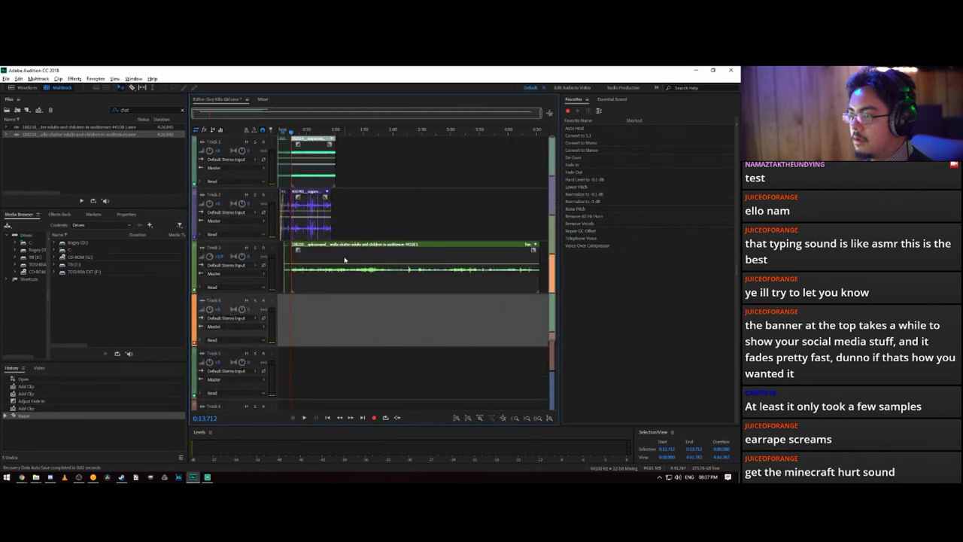
{"action": "left_click_drag", "start_coordinate": [345, 261], "coordinate": [539, 252]}
- Filter the project files by "driving" and place the car driving clip on track 1 at 0:13.712, right after the cut
{"action": "left_click", "coordinate": [119, 113]}
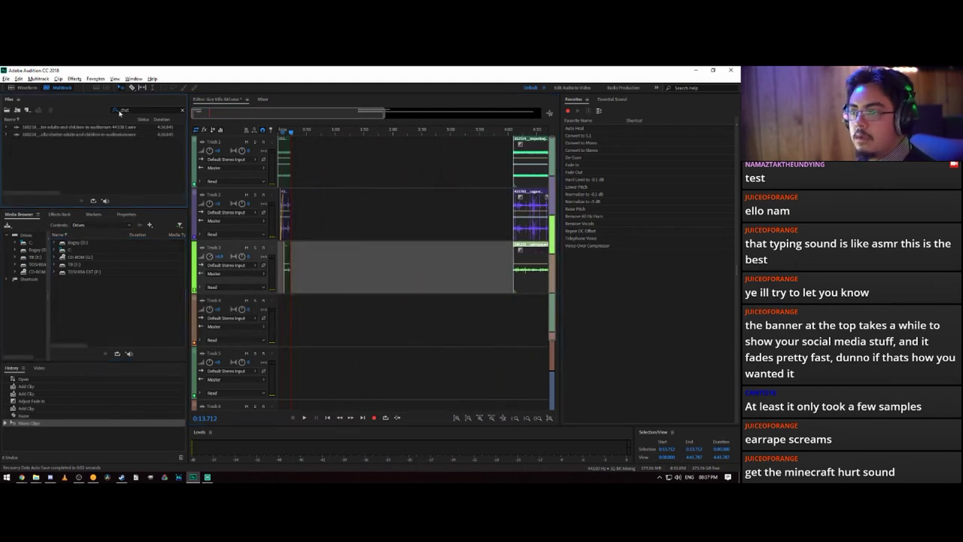
{"action": "left_click", "coordinate": [119, 112]}
{"action": "type", "text": "dri"}
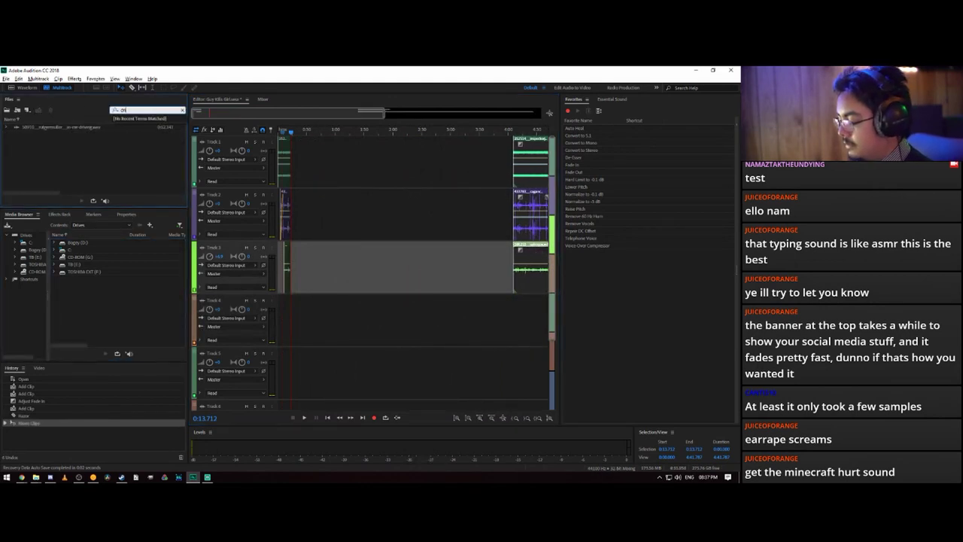
{"action": "type", "text": "ving"}
{"action": "left_click", "coordinate": [61, 128]}
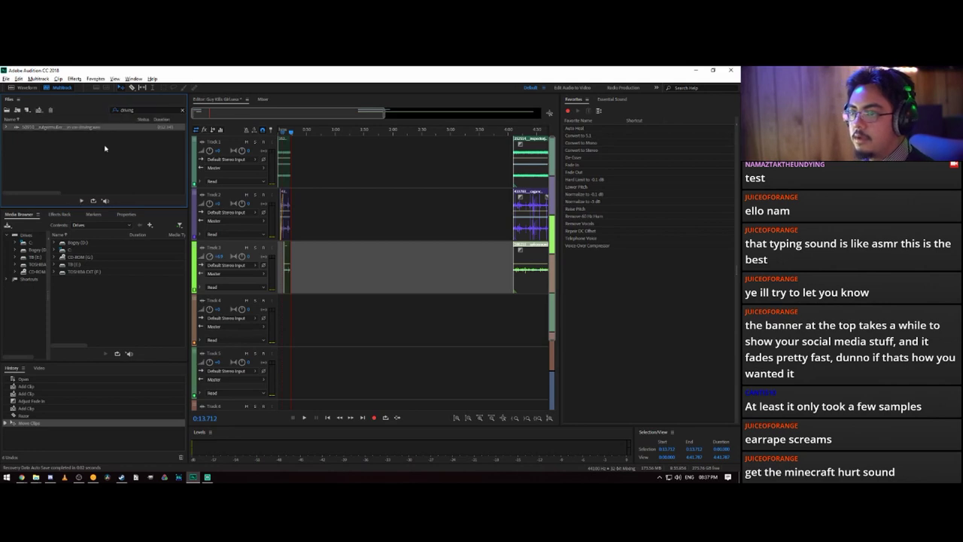
{"action": "left_click_drag", "start_coordinate": [75, 127], "coordinate": [297, 162]}
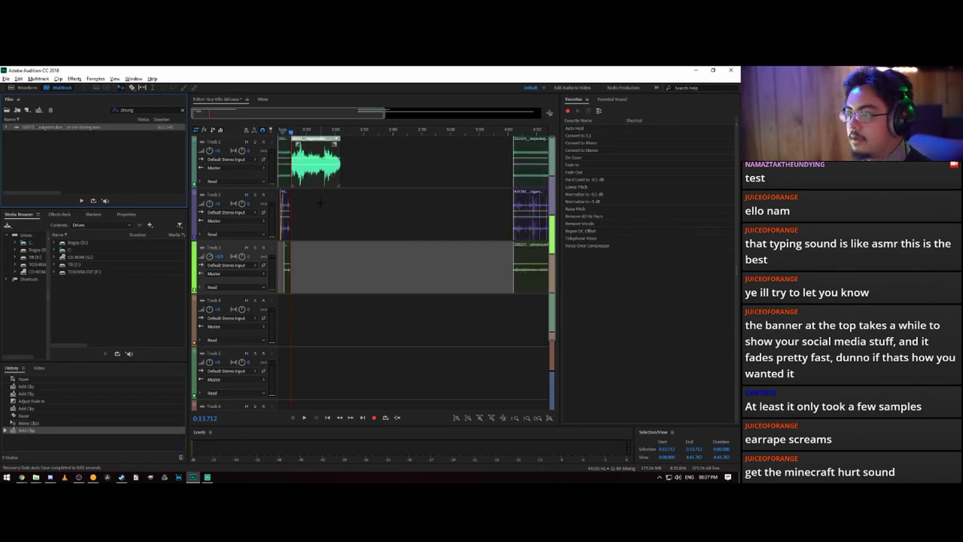
- Play back the mix from about 0:10 to about 0:22 to hear the transition into the driving clip
{"action": "scroll", "coordinate": [304, 199], "scroll_direction": "up", "scroll_amount": 3}
{"action": "scroll", "coordinate": [338, 216], "scroll_direction": "down", "scroll_amount": 4}
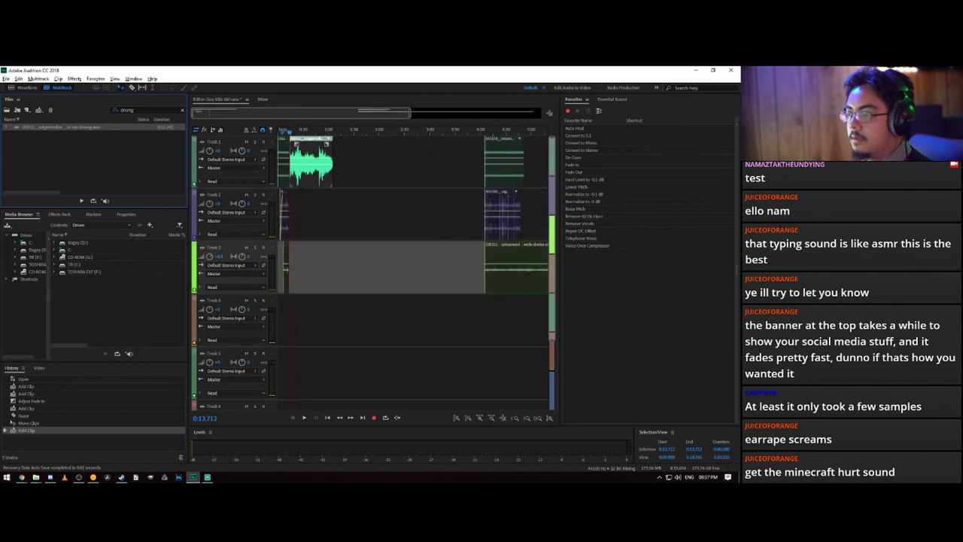
{"action": "left_click", "coordinate": [287, 131]}
{"action": "key", "text": "space"}
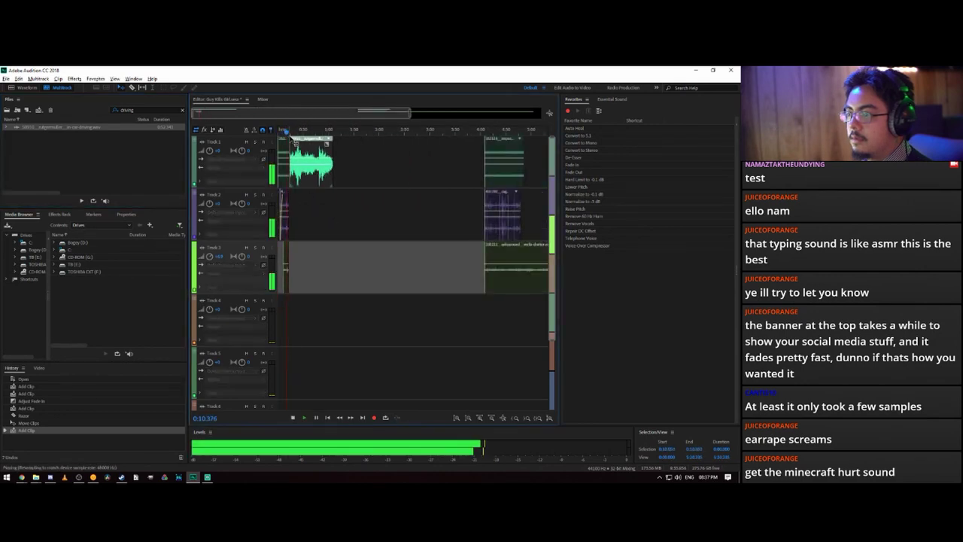
{"action": "scroll", "coordinate": [308, 177], "scroll_direction": "up", "scroll_amount": 3}
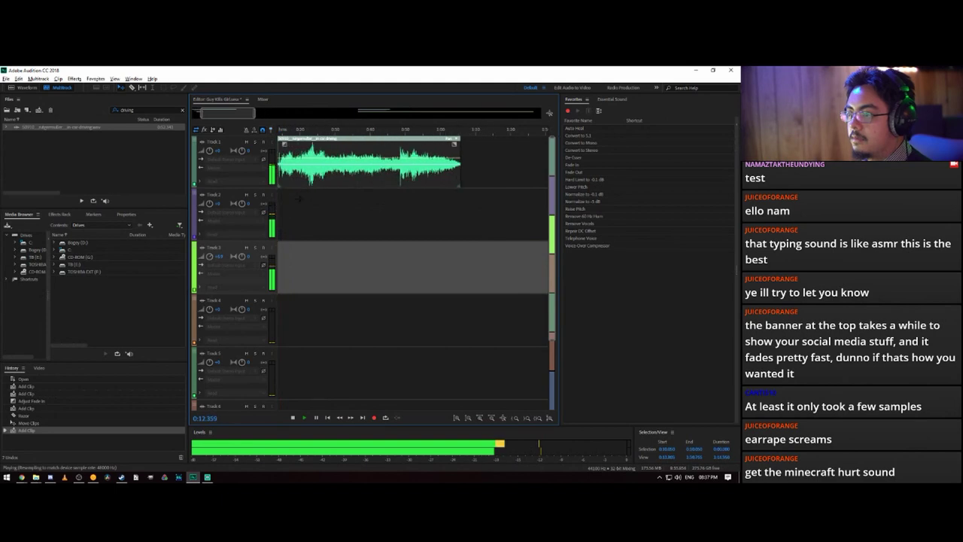
{"action": "scroll", "coordinate": [300, 198], "scroll_direction": "down", "scroll_amount": 2}
{"action": "scroll", "coordinate": [299, 189], "scroll_direction": "down", "scroll_amount": 3}
{"action": "scroll", "coordinate": [302, 168], "scroll_direction": "up", "scroll_amount": 2}
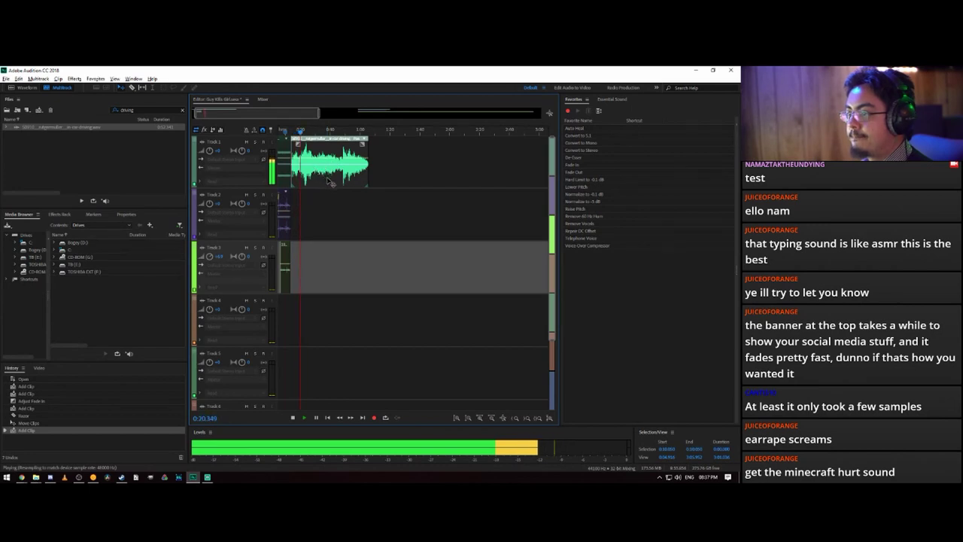
{"action": "key", "text": "space"}
{"action": "key", "text": "space"}
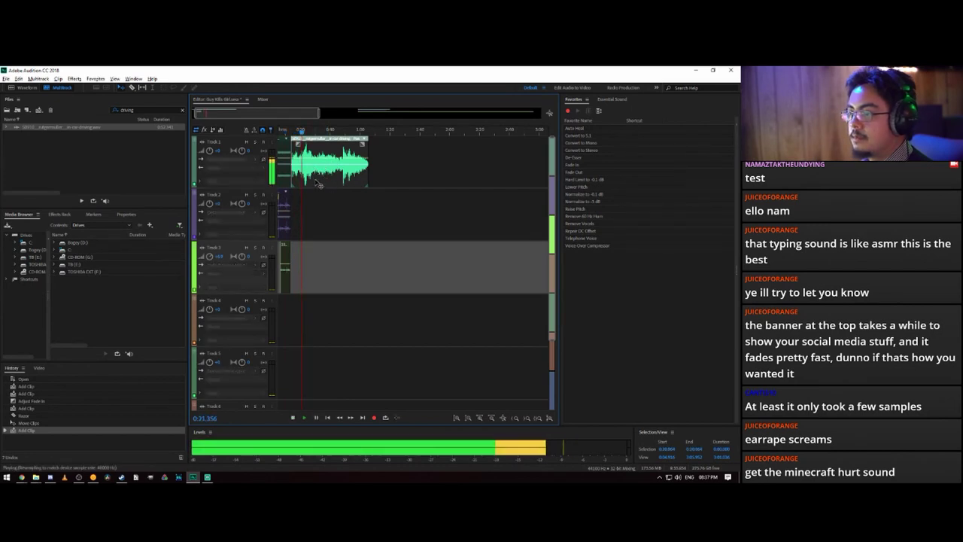
{"action": "key", "text": "space"}
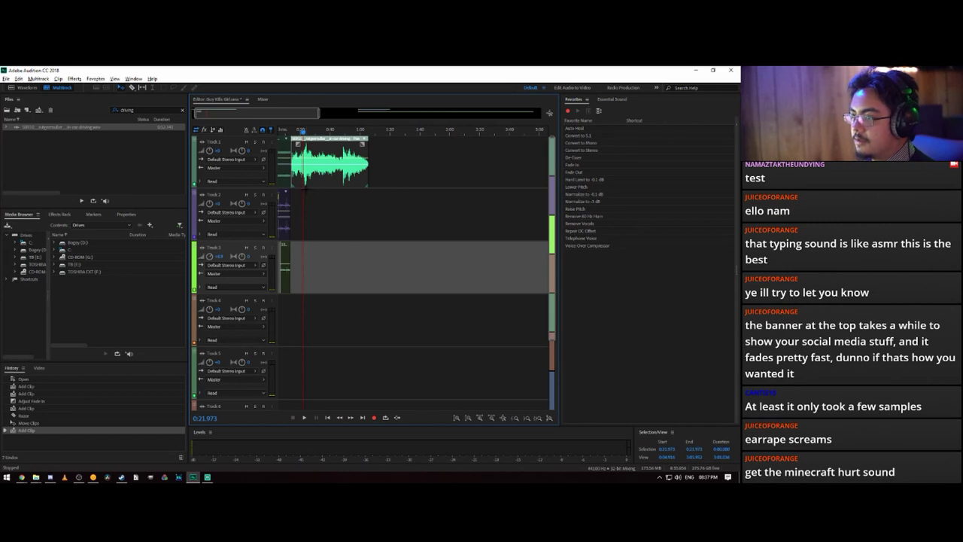
- Split the driving clip on track 1 at about 0:22 and delete the part after the cut
{"action": "left_click", "coordinate": [305, 176]}
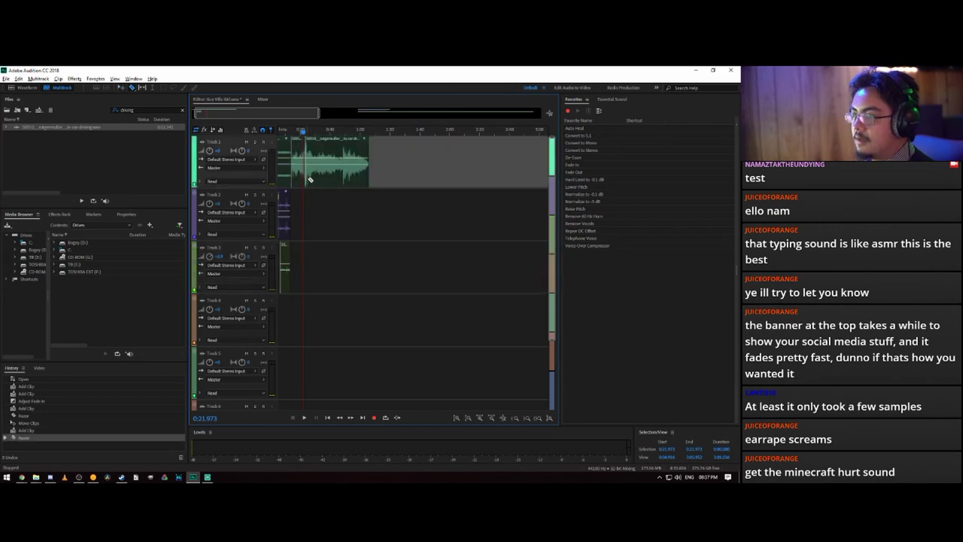
{"action": "key", "text": "ctrl+z"}
{"action": "key", "text": "ctrl+shift+z"}
{"action": "left_click", "coordinate": [325, 155]}
{"action": "key", "text": "Delete"}
- Select the displaced clips on tracks 1 to 3 and move them back to directly after the shortened driving clip
{"action": "scroll", "coordinate": [406, 181], "scroll_direction": "down", "scroll_amount": 3}
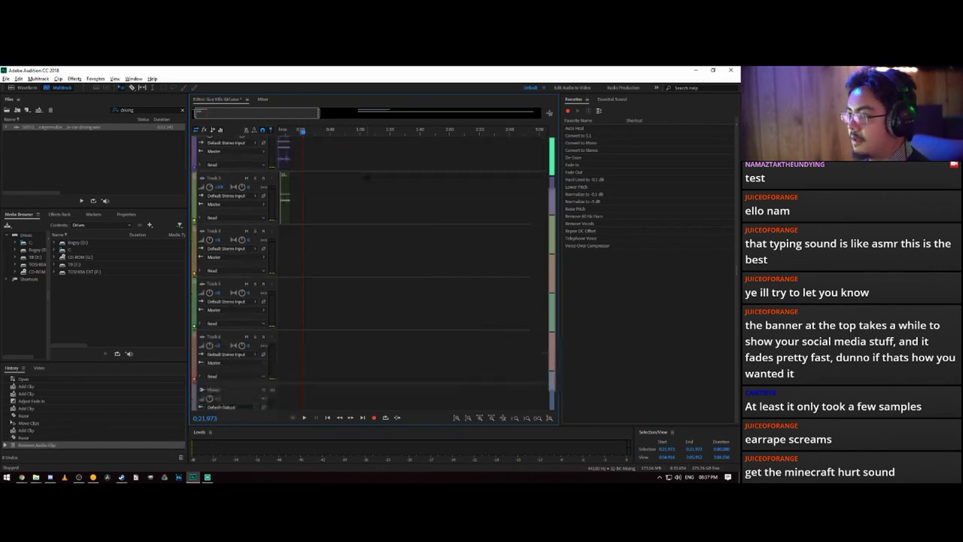
{"action": "scroll", "coordinate": [406, 181], "scroll_direction": "down", "scroll_amount": 2}
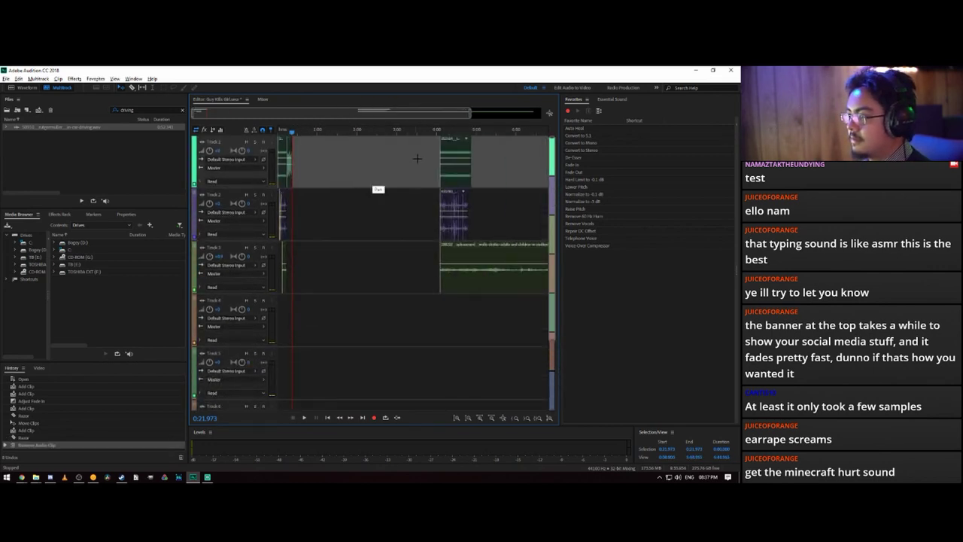
{"action": "left_click_drag", "start_coordinate": [417, 159], "coordinate": [531, 272]}
{"action": "left_click_drag", "start_coordinate": [452, 173], "coordinate": [306, 172]}
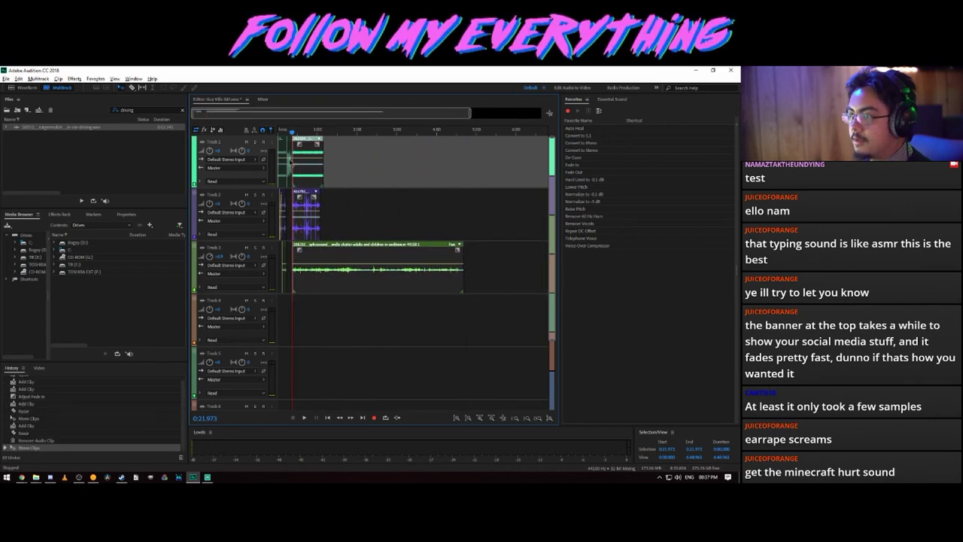
- Play back the mix from 0:11.653 to about 0:26 to hear the transitions around the driving clip
{"action": "scroll", "coordinate": [303, 155], "scroll_direction": "up", "scroll_amount": 5}
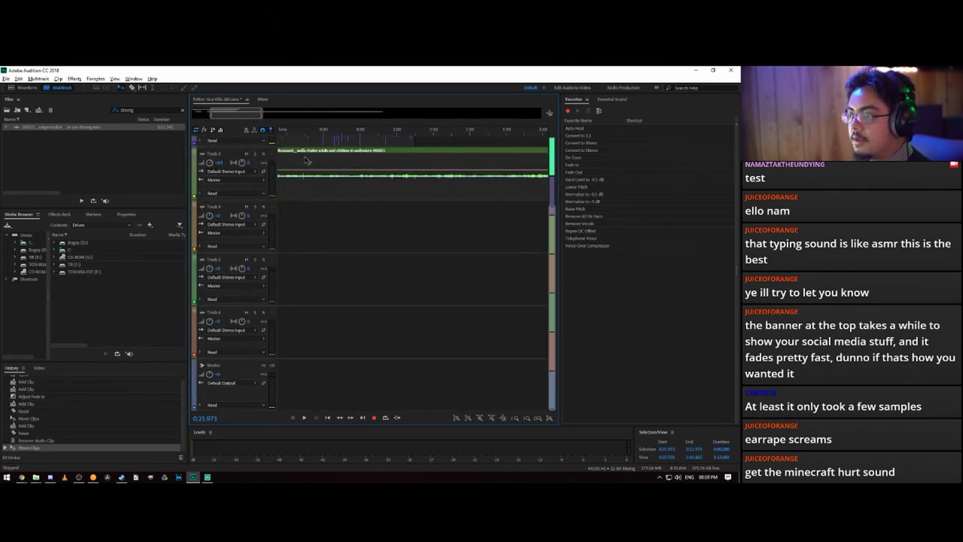
{"action": "scroll", "coordinate": [298, 158], "scroll_direction": "down", "scroll_amount": 4}
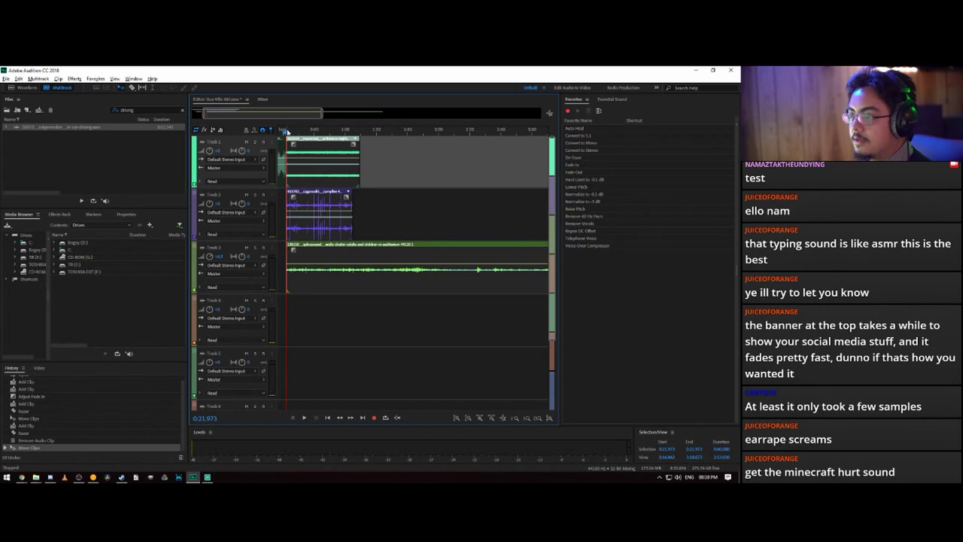
{"action": "scroll", "coordinate": [286, 136], "scroll_direction": "up", "scroll_amount": 2}
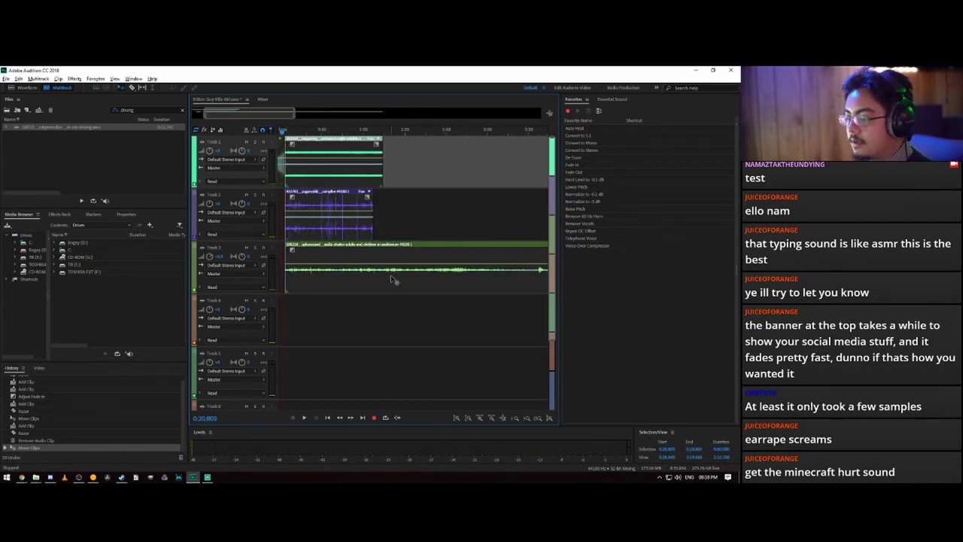
{"action": "scroll", "coordinate": [368, 293], "scroll_direction": "up", "scroll_amount": 6}
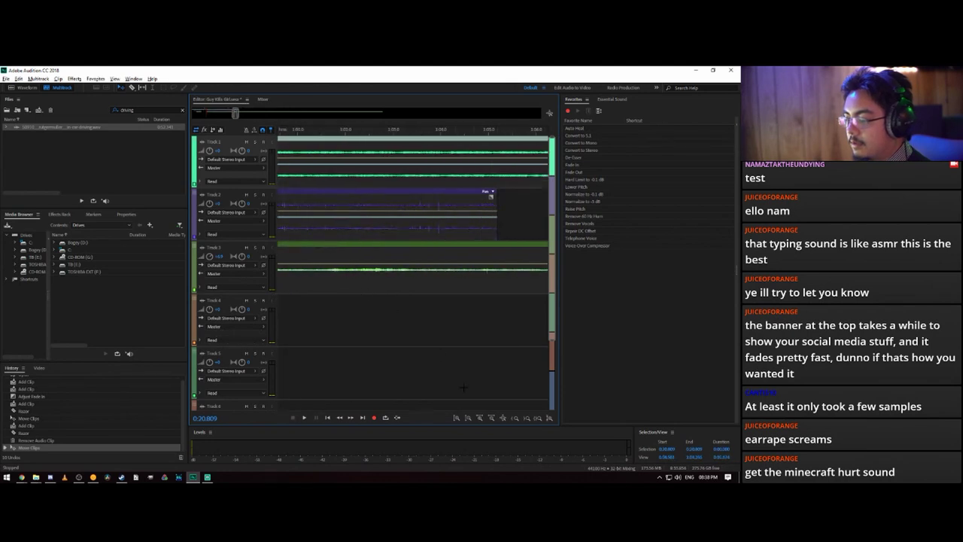
{"action": "left_click_drag", "start_coordinate": [236, 115], "coordinate": [209, 114]}
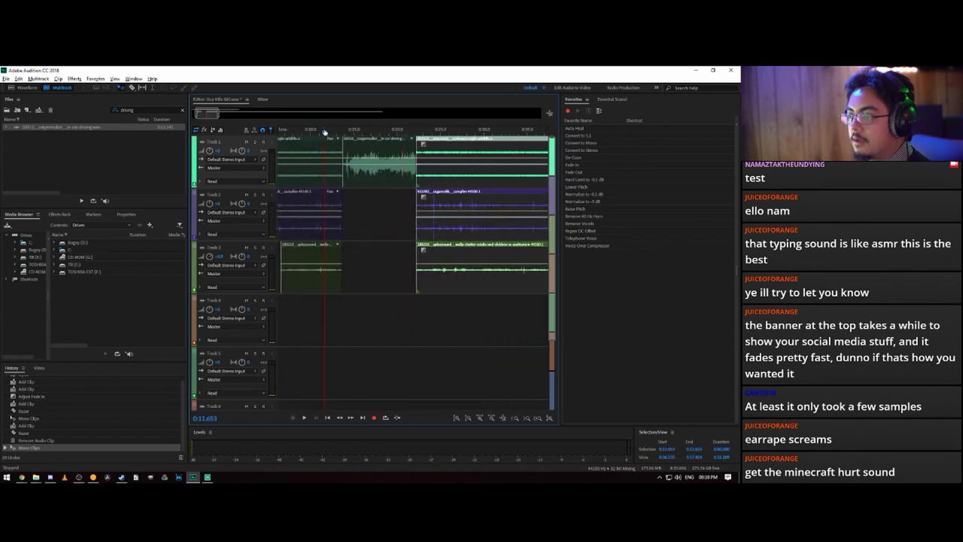
{"action": "key", "text": "space"}
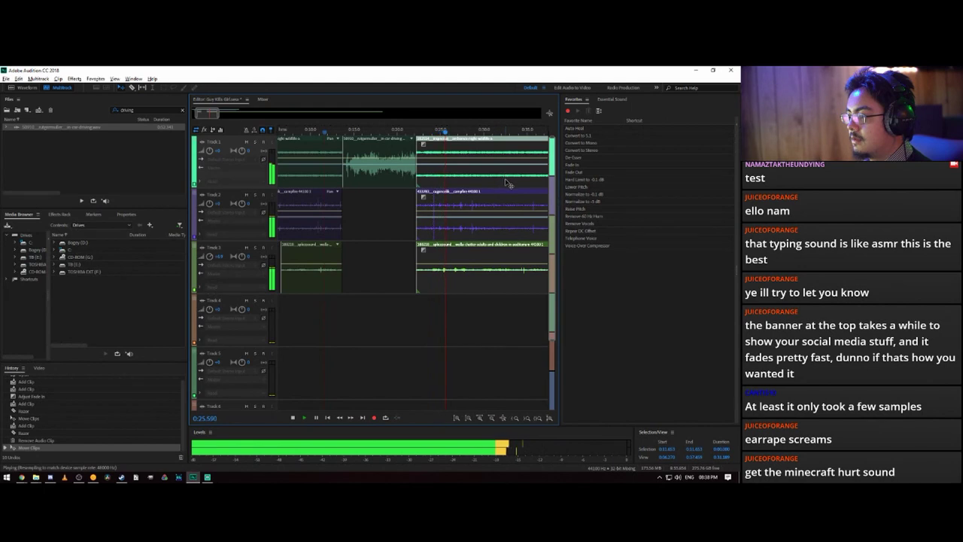
{"action": "key", "text": "space"}
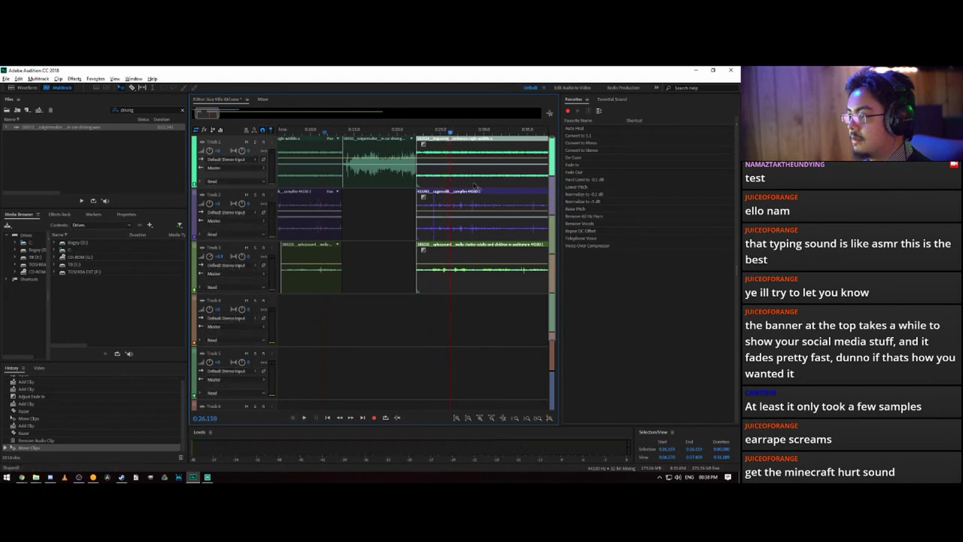
- Split the clips on tracks 1 to 3 at 0:26.159 and move the parts after the cut to about 0:51
{"action": "left_click", "coordinate": [454, 148]}
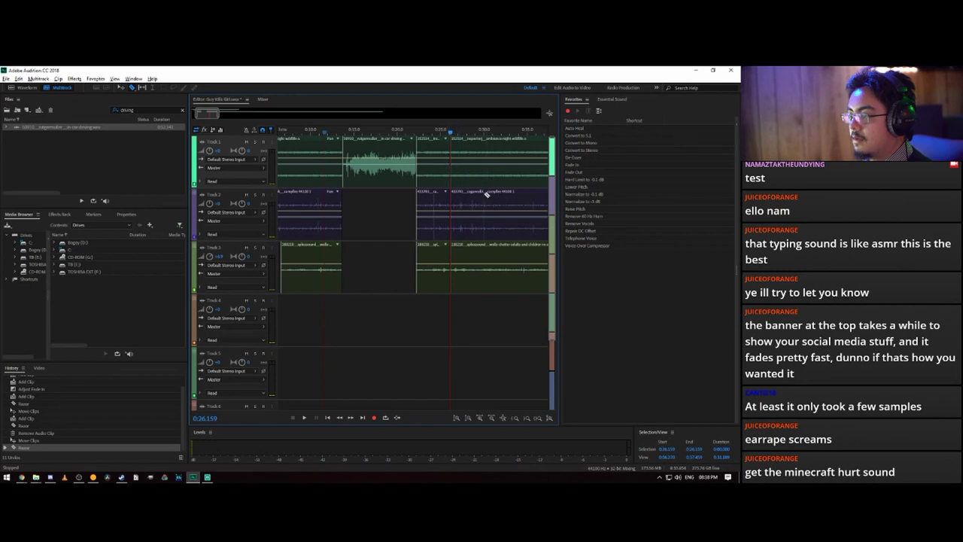
{"action": "key", "text": "v"}
{"action": "left_click_drag", "start_coordinate": [473, 134], "coordinate": [476, 184]}
{"action": "left_click_drag", "start_coordinate": [486, 323], "coordinate": [527, 164]}
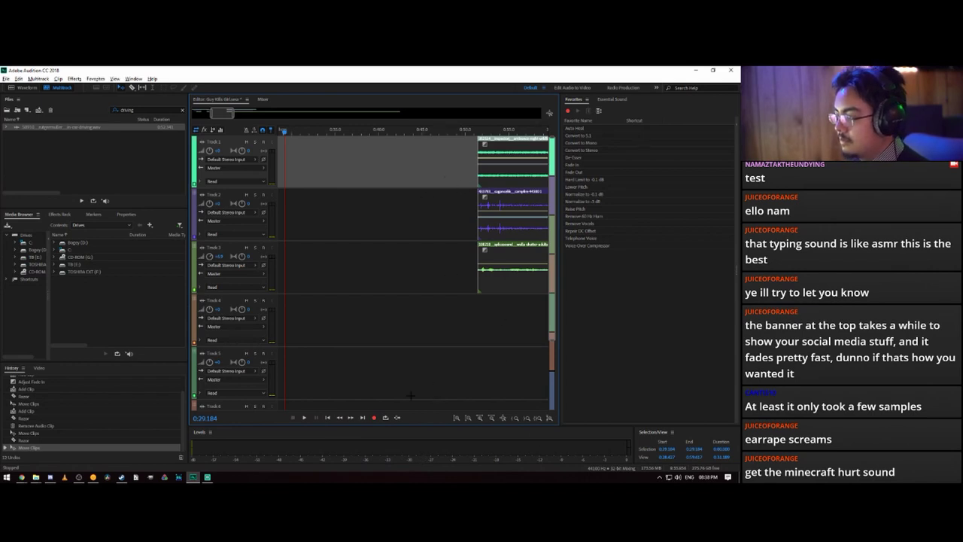
{"action": "mouse_move", "coordinate": [223, 114]}
{"action": "left_mouse_down"}
{"action": "mouse_move", "coordinate": [202, 113]}
{"action": "mouse_move", "coordinate": [216, 115]}
{"action": "left_mouse_up"}
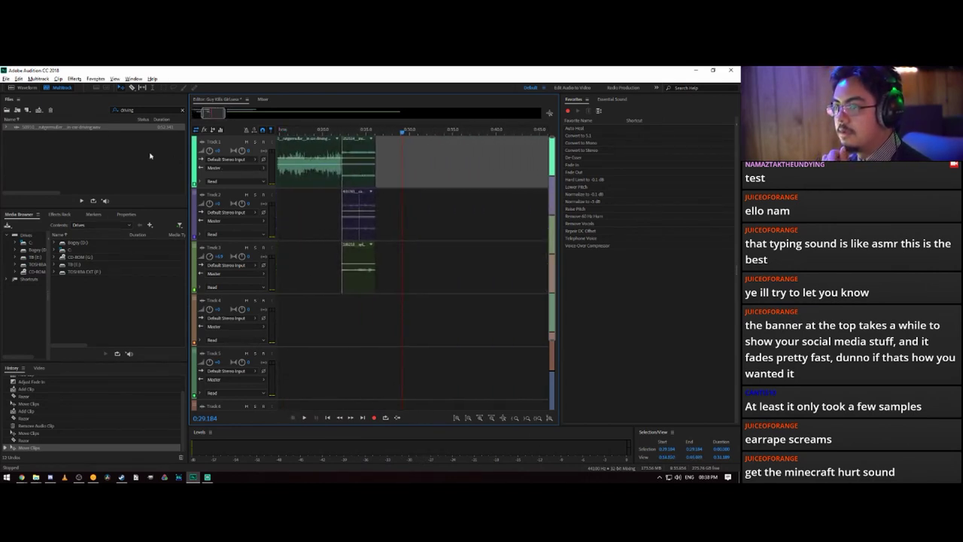
- Filter the project files by "tire" and place the tire squeal clip on track 1 directly after the cut at about 0:26
{"action": "left_click", "coordinate": [139, 110]}
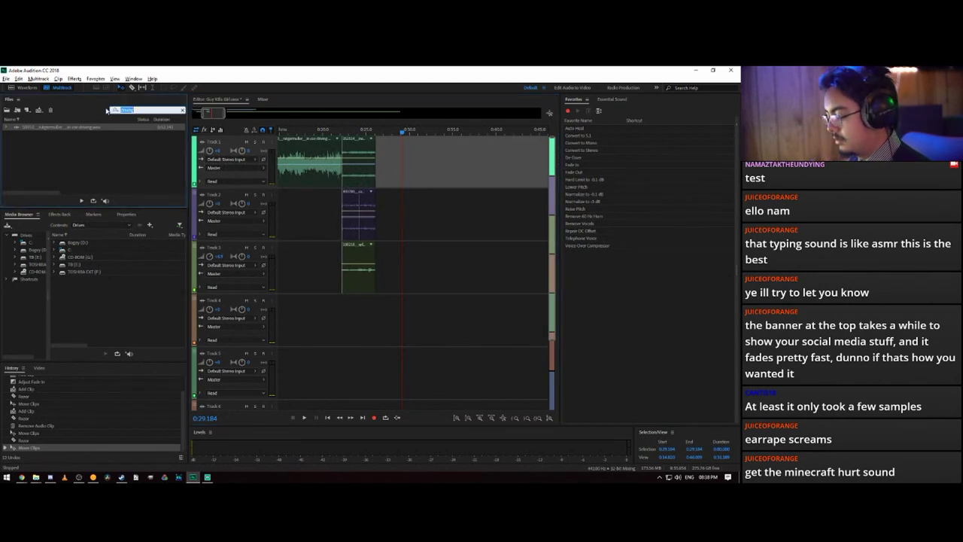
{"action": "type", "text": "bass"}
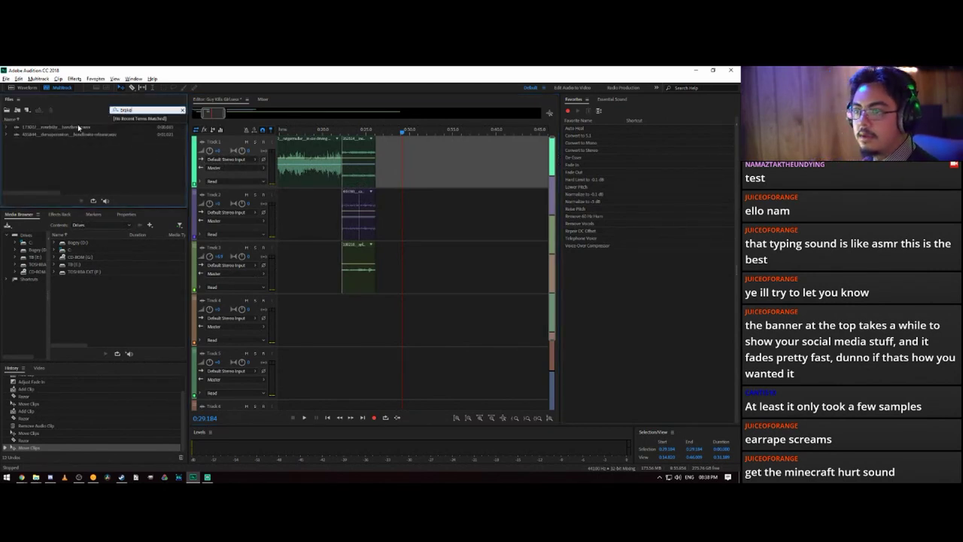
{"action": "left_click_drag", "start_coordinate": [142, 109], "coordinate": [103, 113]}
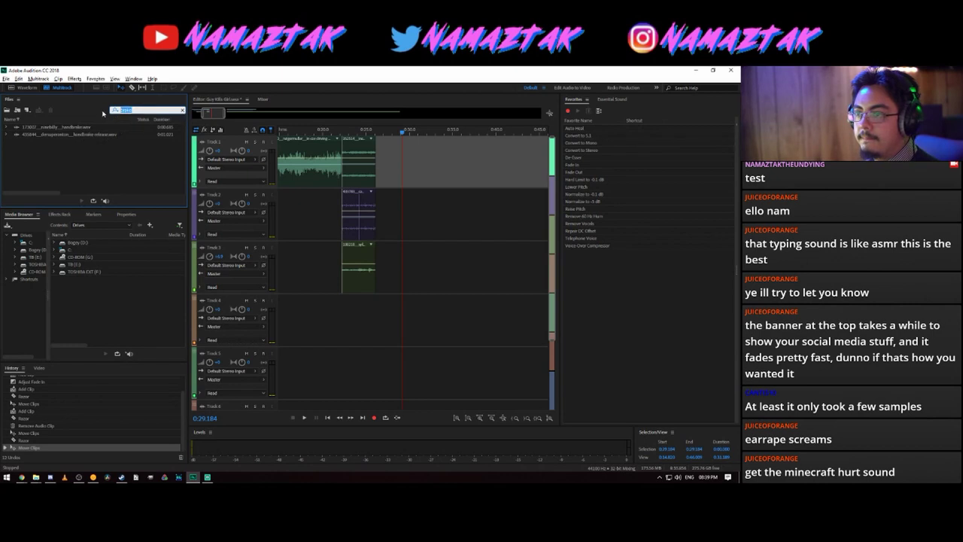
{"action": "key", "text": "BackSpace"}
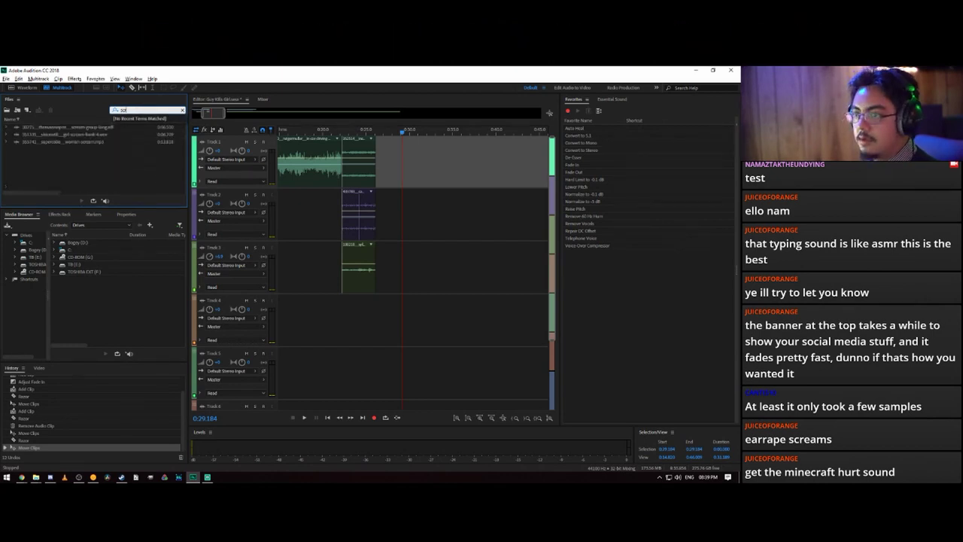
{"action": "type", "text": "tire"}
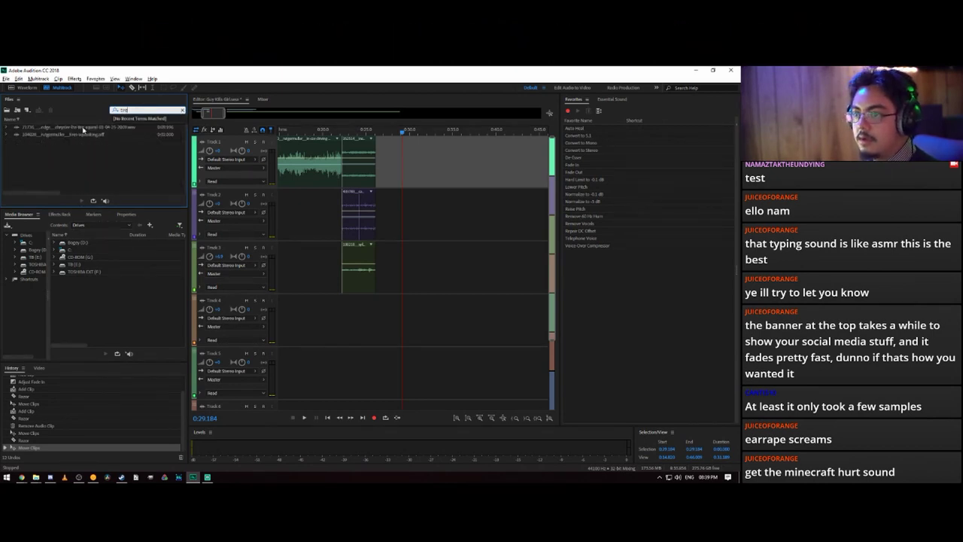
{"action": "left_click", "coordinate": [83, 128]}
{"action": "left_click_drag", "start_coordinate": [84, 130], "coordinate": [379, 175]}
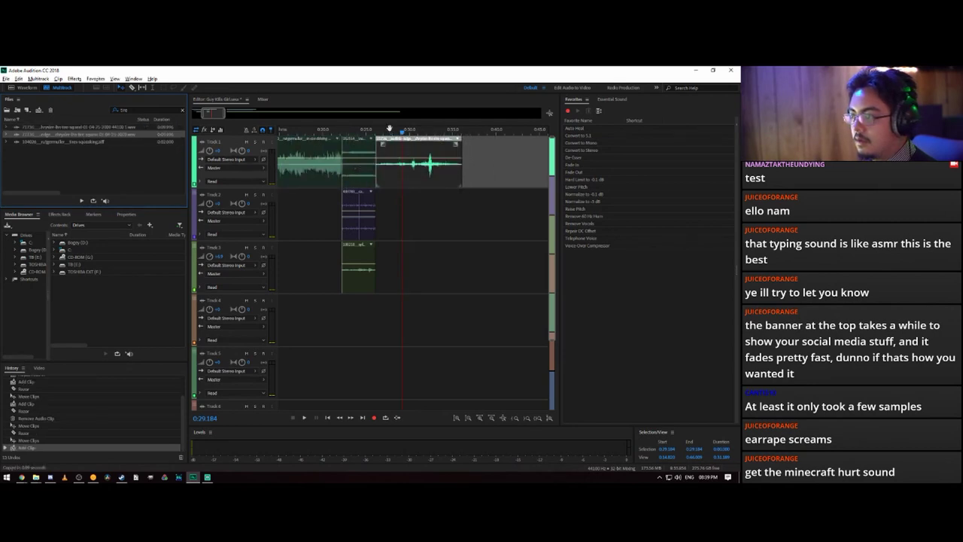
- Listen to the tire squeal clip and trim it to the section from about 0:30 to 0:31.195
{"action": "left_click_drag", "start_coordinate": [388, 134], "coordinate": [379, 134]}
{"action": "key", "text": "space"}
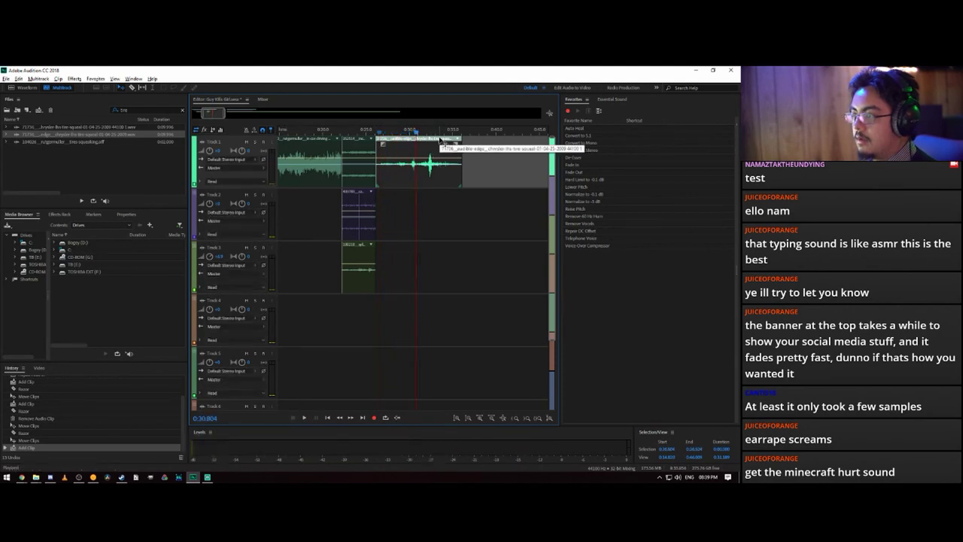
{"action": "key", "text": "space"}
{"action": "left_click_drag", "start_coordinate": [377, 152], "coordinate": [405, 133]}
{"action": "key", "text": "space"}
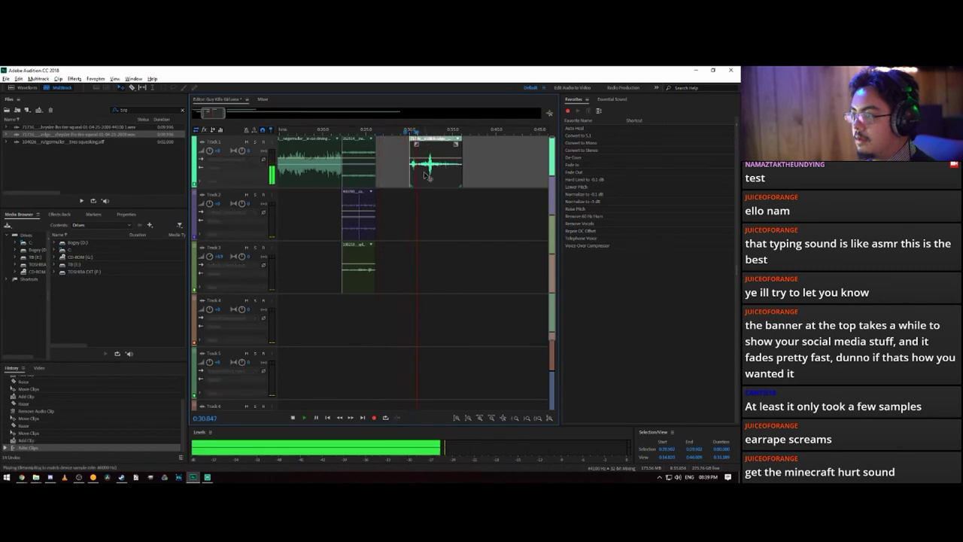
{"action": "key", "text": "space"}
{"action": "key", "text": "space"}
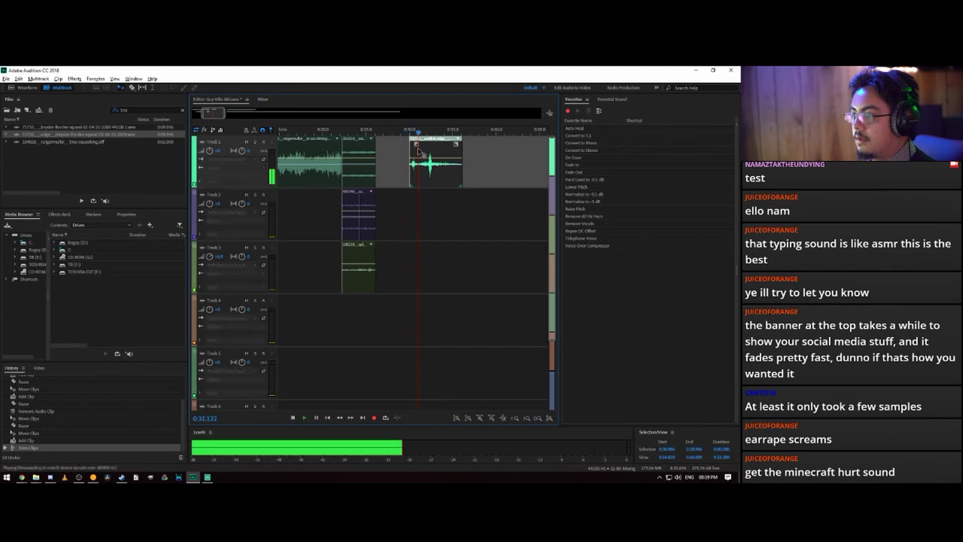
{"action": "key", "text": "space"}
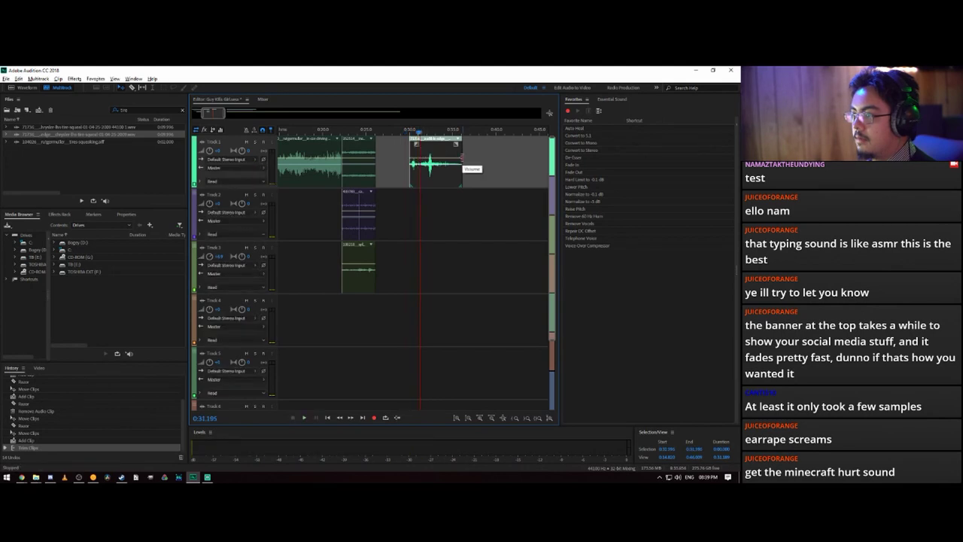
{"action": "left_click_drag", "start_coordinate": [464, 162], "coordinate": [412, 187]}
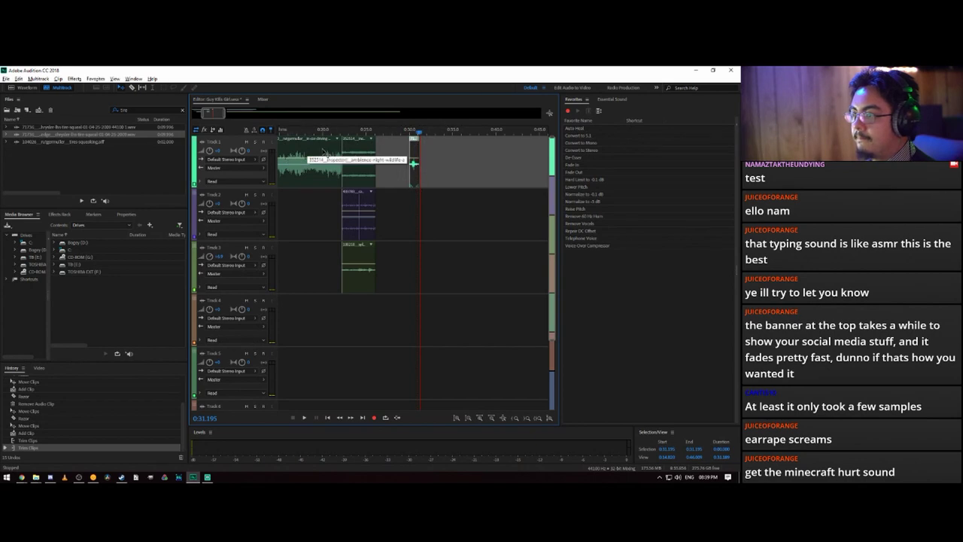
- Move the trimmed tire squeal clip to about 0:36.5 and paste a copy of the driving clip on track 1 at 0:26.343
{"action": "scroll", "coordinate": [442, 182], "scroll_direction": "down", "scroll_amount": 2}
{"action": "scroll", "coordinate": [442, 182], "scroll_direction": "up", "scroll_amount": 2}
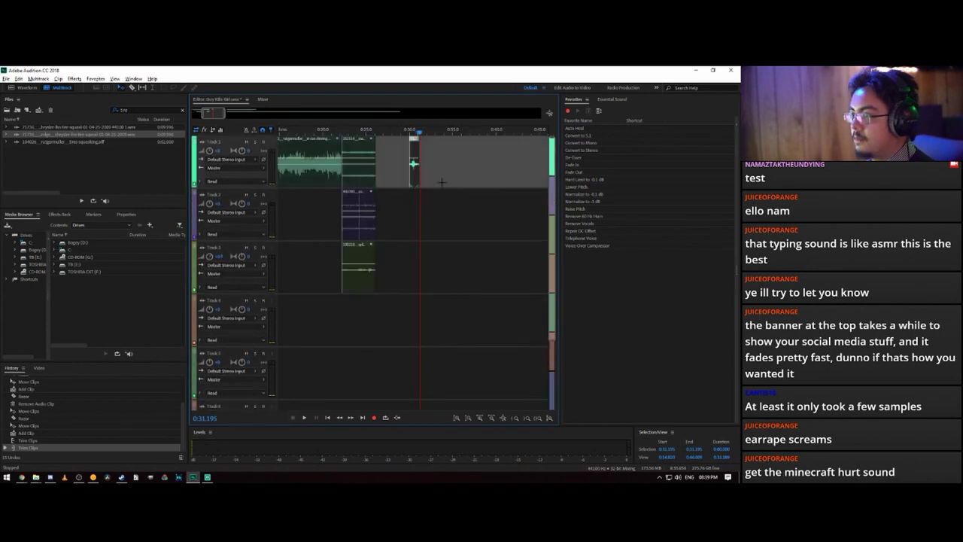
{"action": "left_click", "coordinate": [310, 156]}
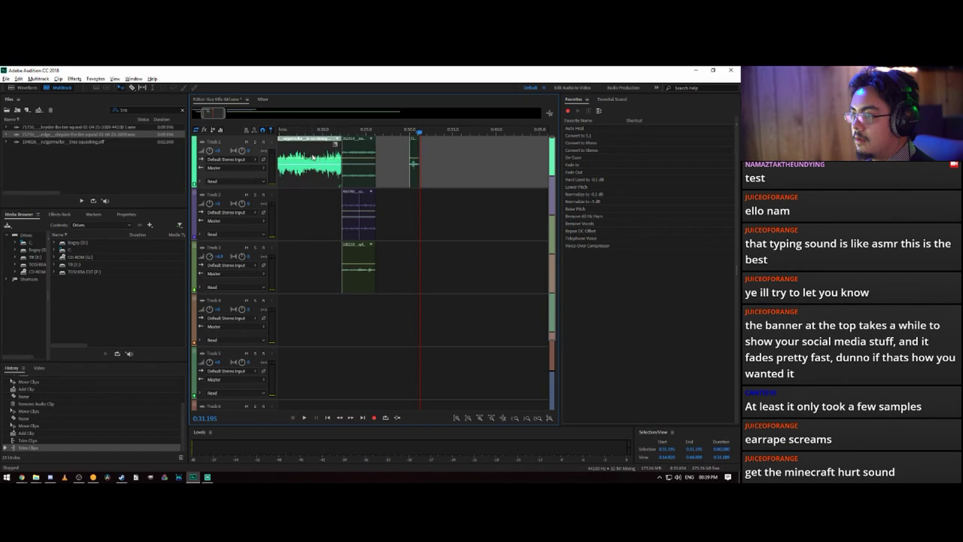
{"action": "left_click_drag", "start_coordinate": [416, 159], "coordinate": [473, 159]}
{"action": "key", "text": "ctrl+v"}
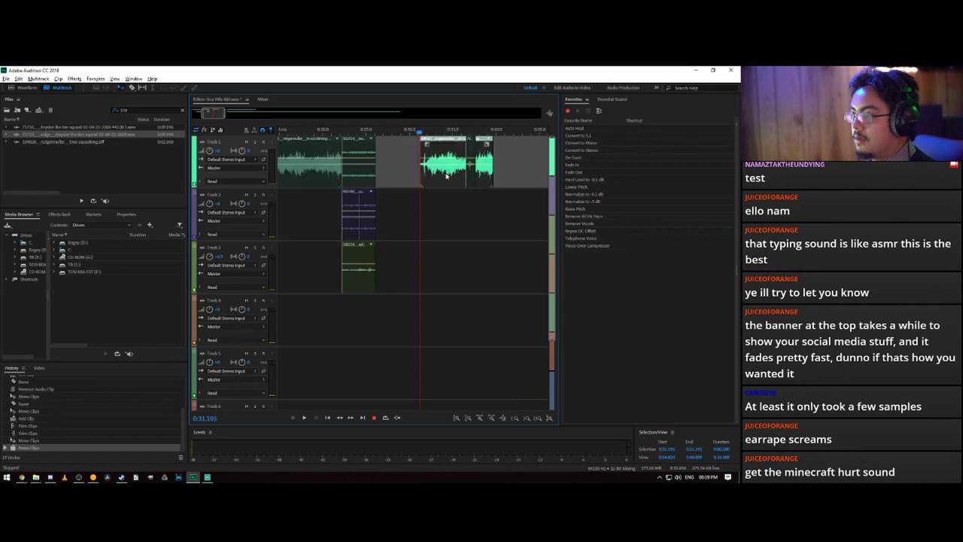
{"action": "key", "text": "ctrl+z"}
{"action": "left_click_drag", "start_coordinate": [414, 134], "coordinate": [377, 135]}
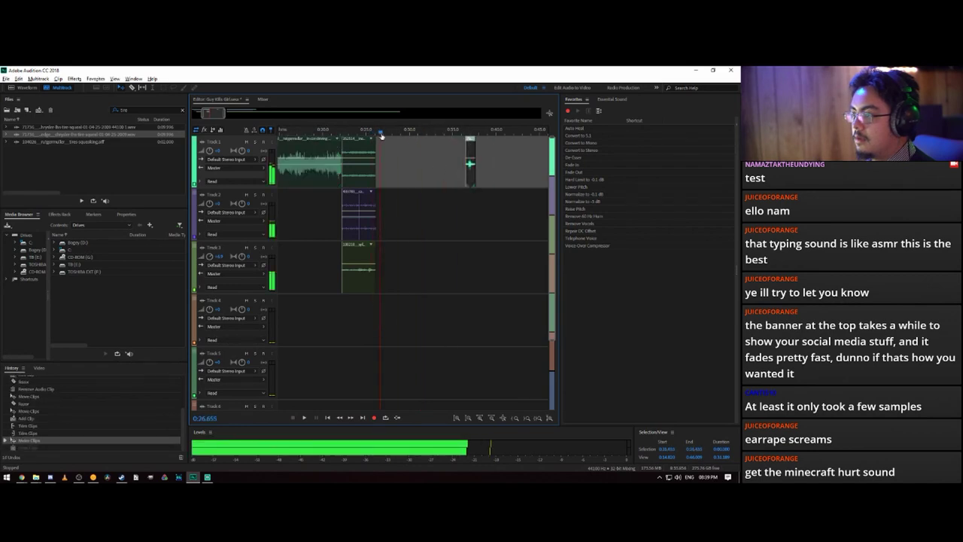
{"action": "key", "text": "ctrl+v"}
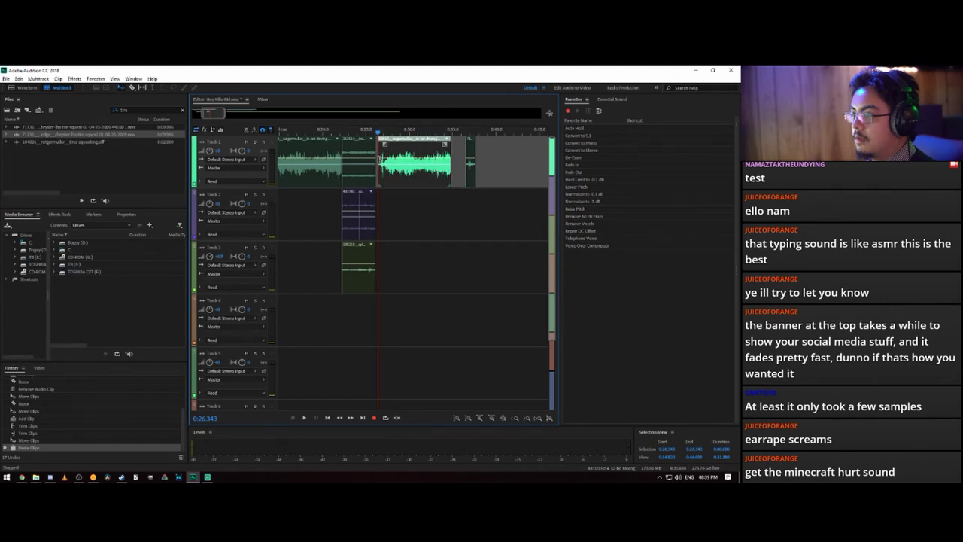
- Trim the start of the pasted driving clip, align it with the end of the preceding ambience clip, and play across the join
{"action": "left_click_drag", "start_coordinate": [379, 160], "coordinate": [451, 161]}
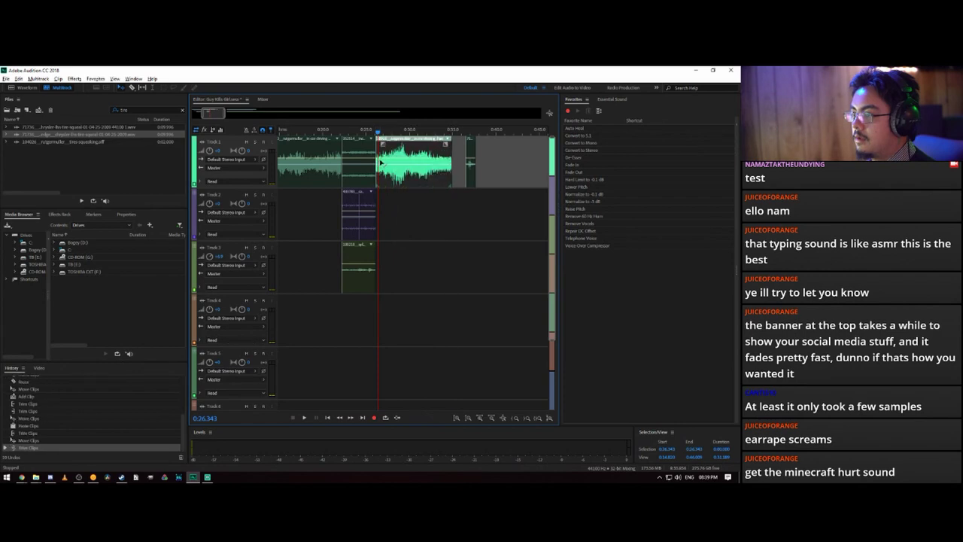
{"action": "left_click_drag", "start_coordinate": [377, 160], "coordinate": [404, 167]}
{"action": "left_click", "coordinate": [370, 132]}
{"action": "key", "text": "space"}
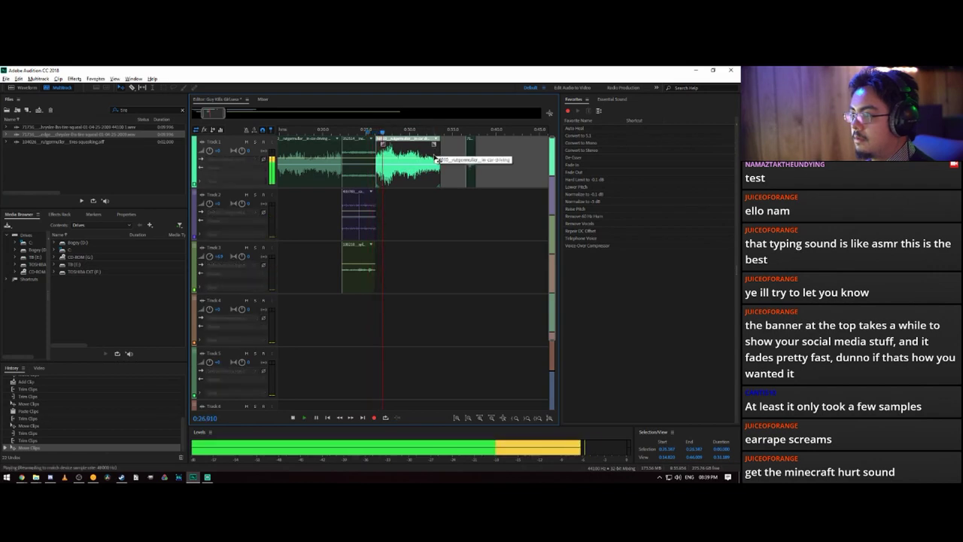
{"action": "key", "text": "space"}
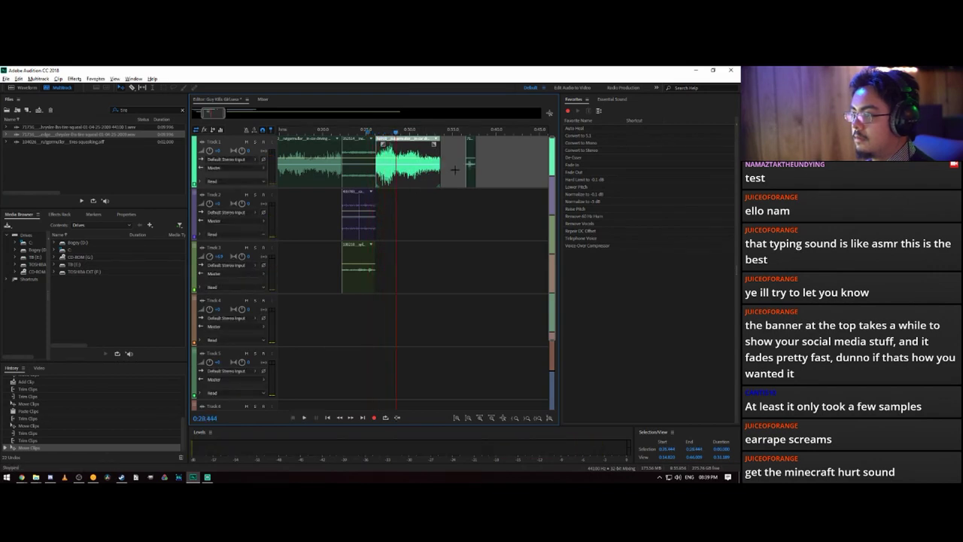
- Move the tire squeal clip to track 2 at 0:28.444 and shorten the second driving clip to just past that point with a fade-out
{"action": "left_click_drag", "start_coordinate": [471, 167], "coordinate": [401, 216]}
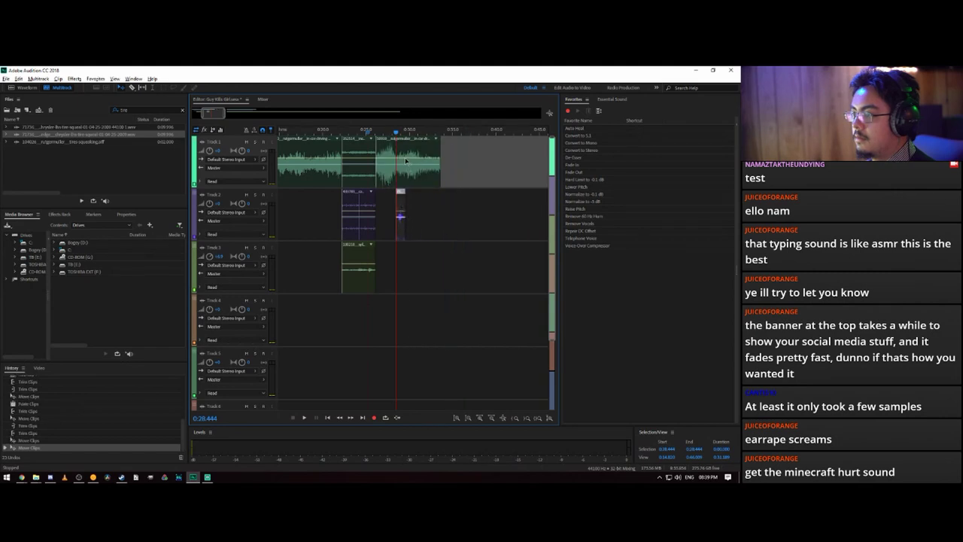
{"action": "left_click_drag", "start_coordinate": [439, 153], "coordinate": [389, 144]}
{"action": "key", "text": "space"}
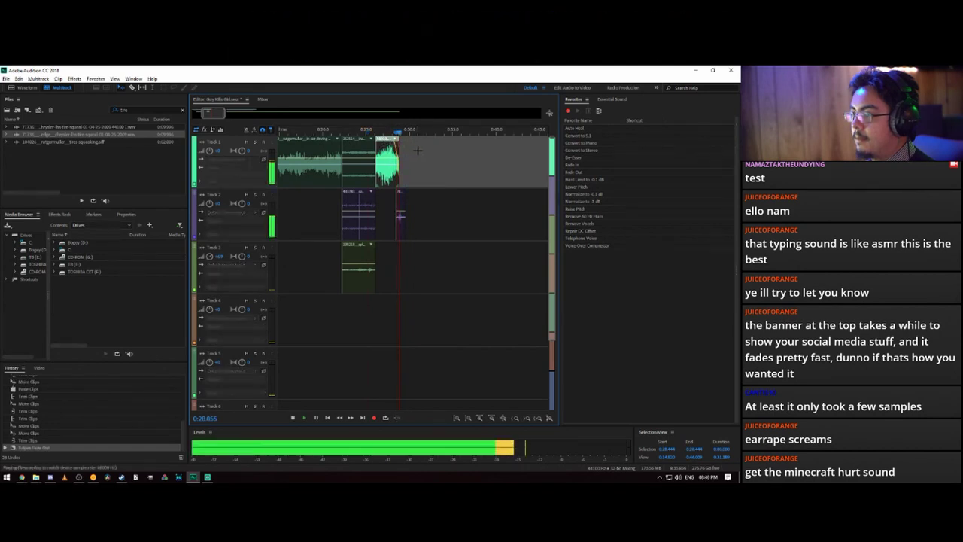
{"action": "left_click_drag", "start_coordinate": [377, 129], "coordinate": [365, 131]}
{"action": "key", "text": "space"}
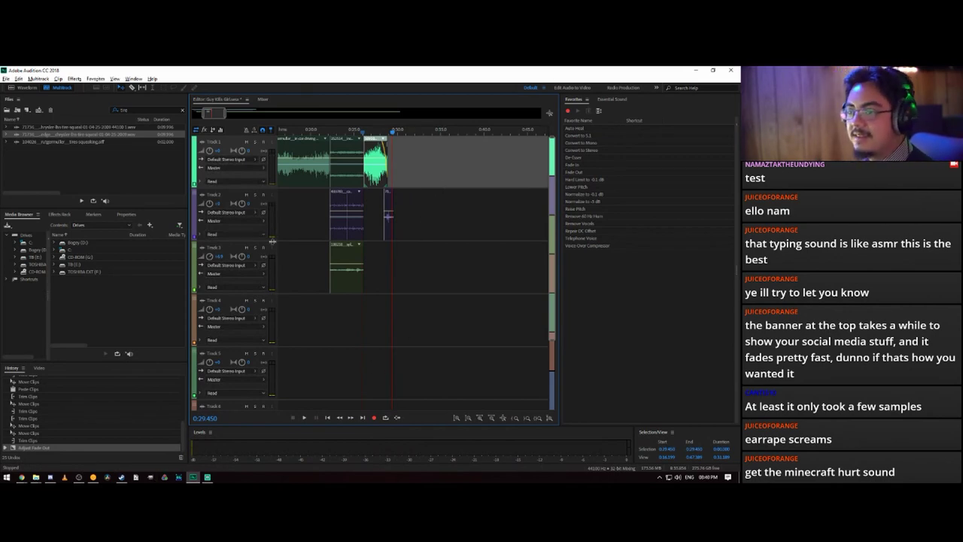
- Filter the project files by "hand", place the handbrake clip on track 2 right after the tire squeal, and play it
{"action": "left_click", "coordinate": [140, 109]}
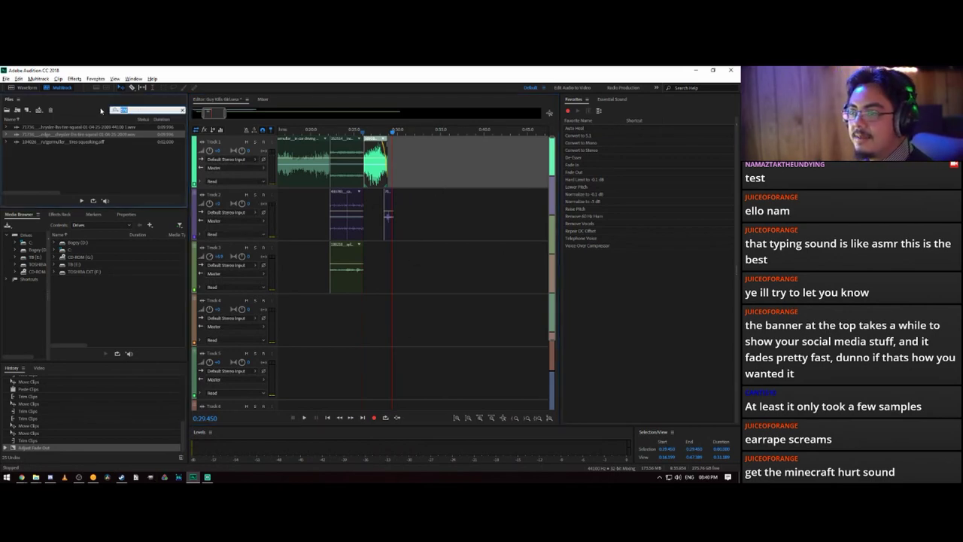
{"action": "type", "text": "rand"}
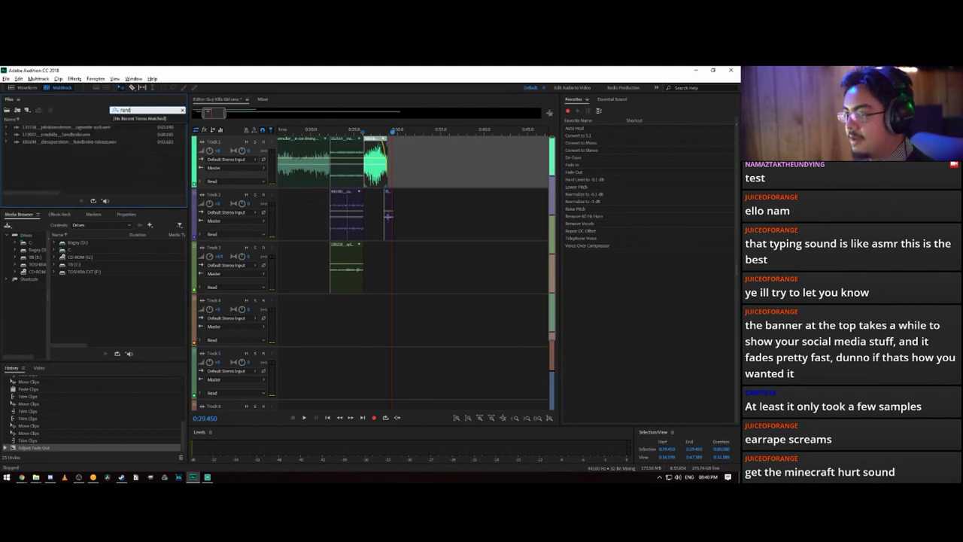
{"action": "left_click_drag", "start_coordinate": [69, 133], "coordinate": [395, 199]}
{"action": "key", "text": "space"}
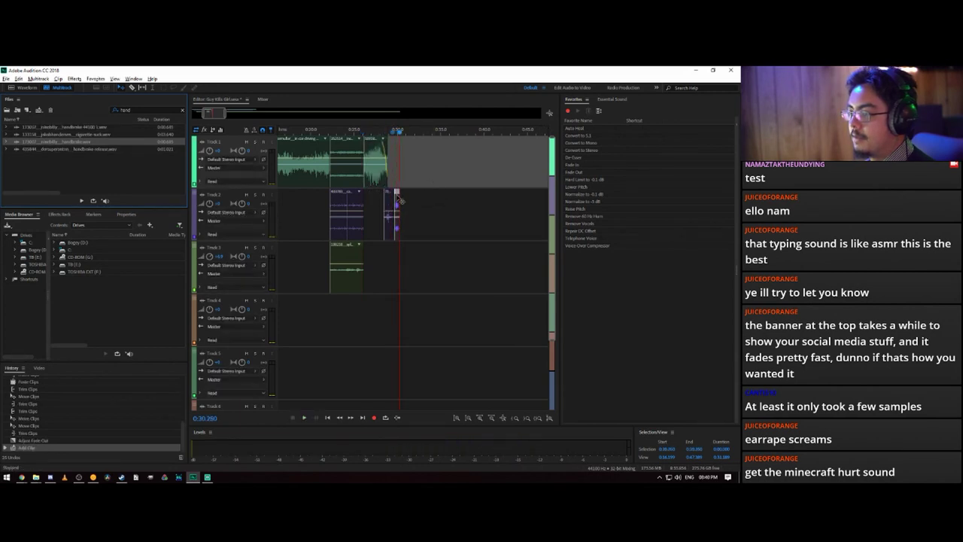
- Play the session from the start of the tire squeal clip up to the handbrake clip
{"action": "left_click_drag", "start_coordinate": [400, 132], "coordinate": [384, 133]}
{"action": "key", "text": "space"}
{"action": "key", "text": "space"}
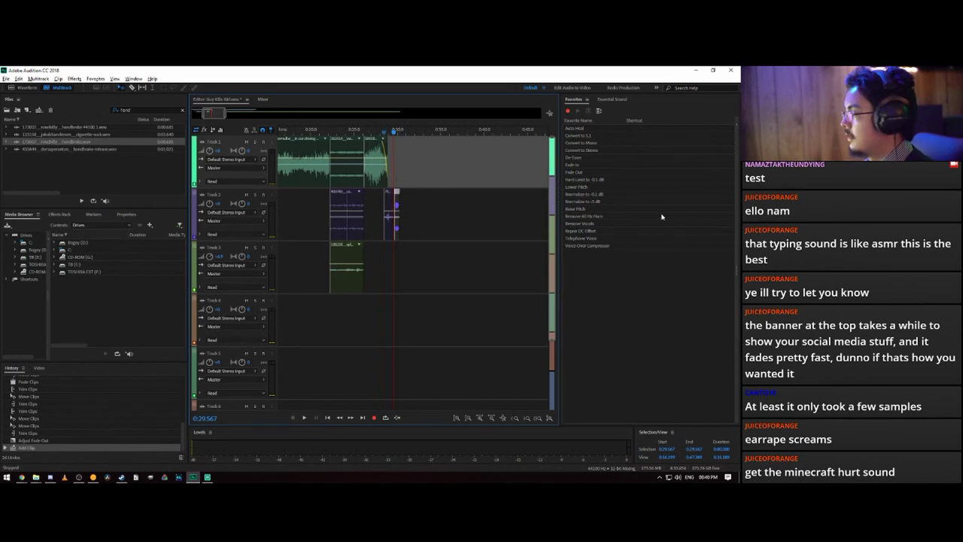
- Switch to the browser, close the Adobe help page, and search Freesound for "engine stop"
{"action": "key", "text": "alt+Tab"}
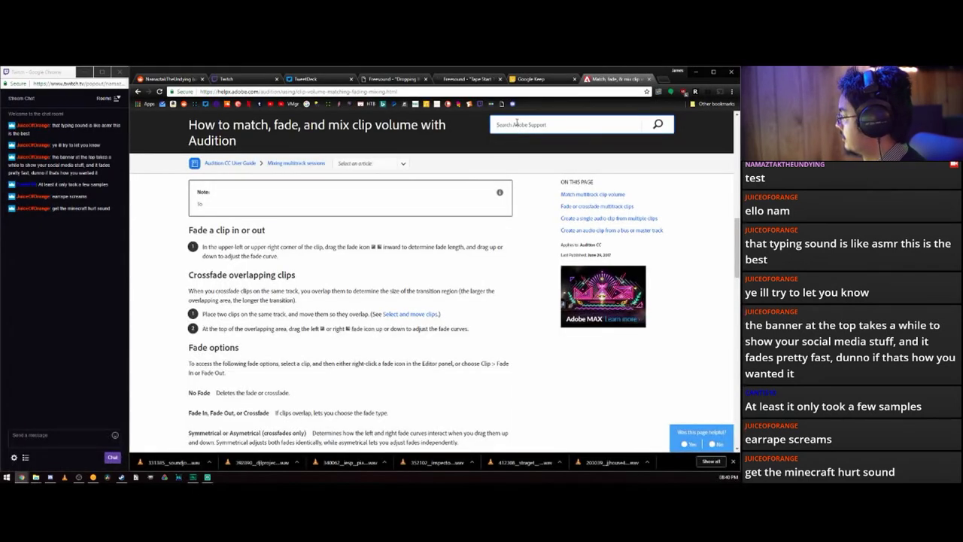
{"action": "middle_click", "coordinate": [592, 83]}
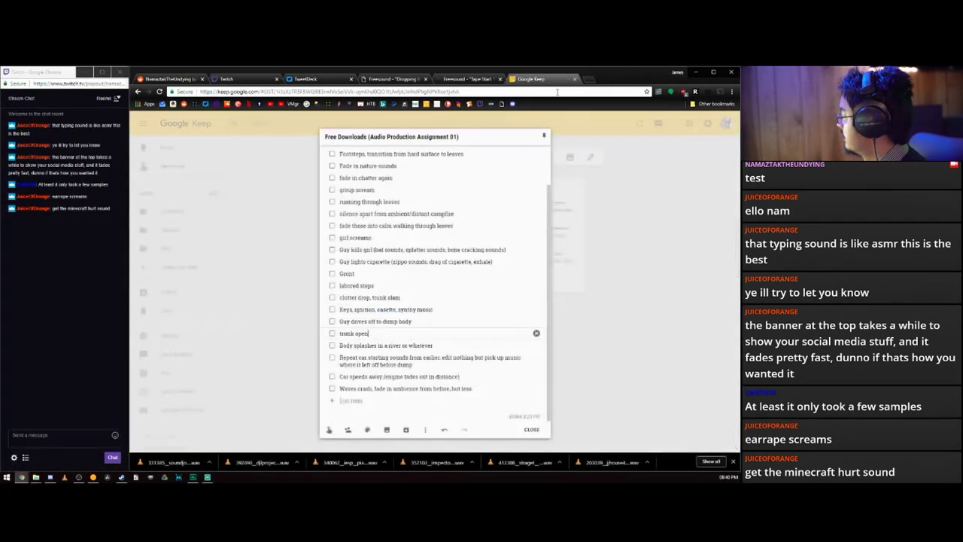
{"action": "left_click", "coordinate": [583, 137]}
{"action": "left_click", "coordinate": [472, 80]}
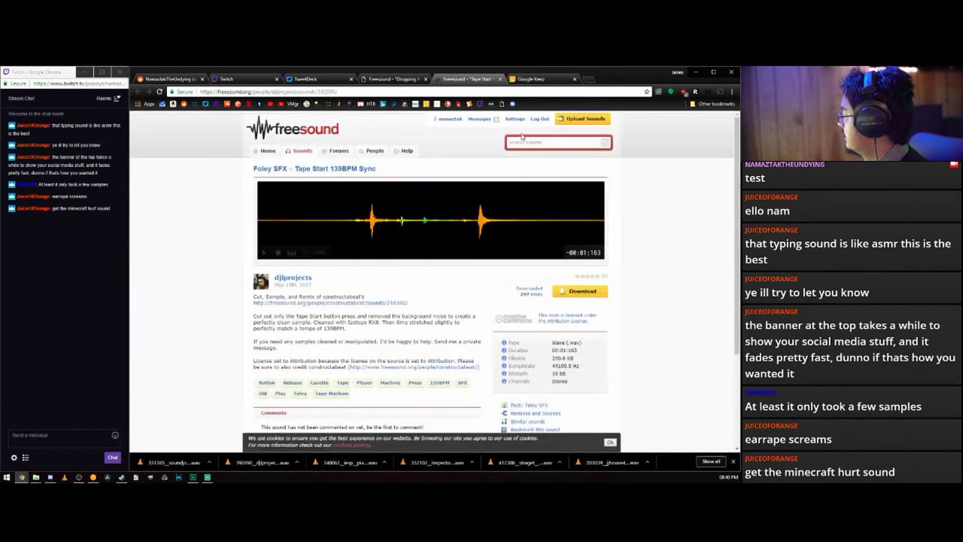
{"action": "type", "text": "engine"}
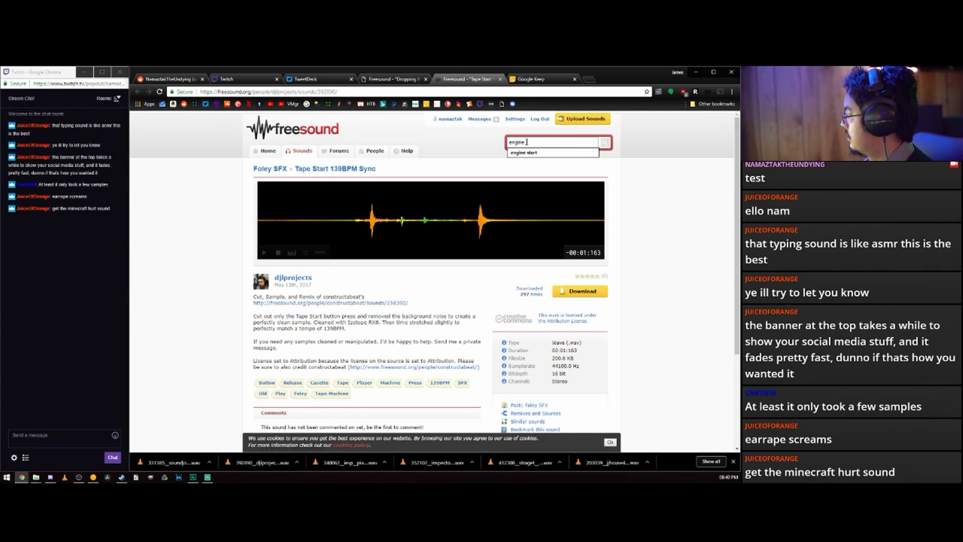
{"action": "type", "text": " stop"}
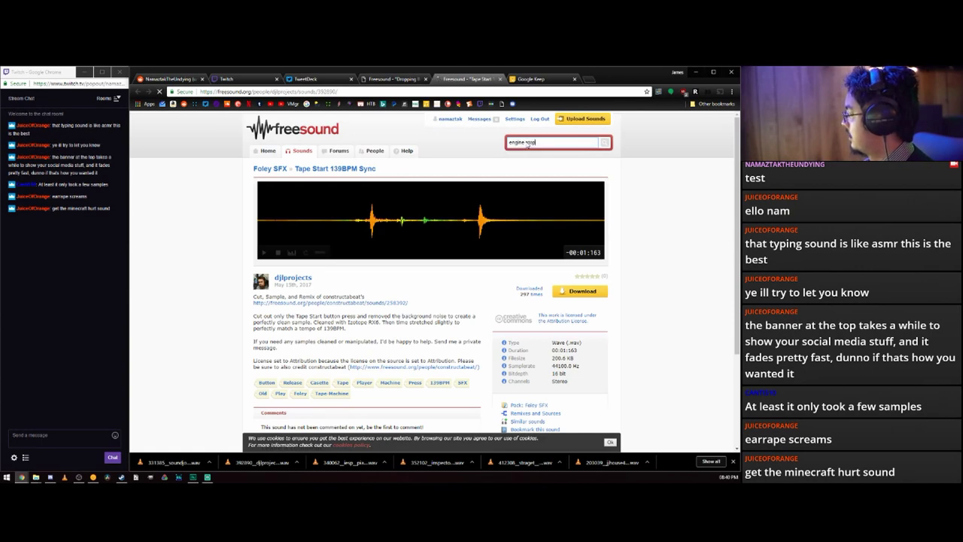
{"action": "key", "text": "Return"}
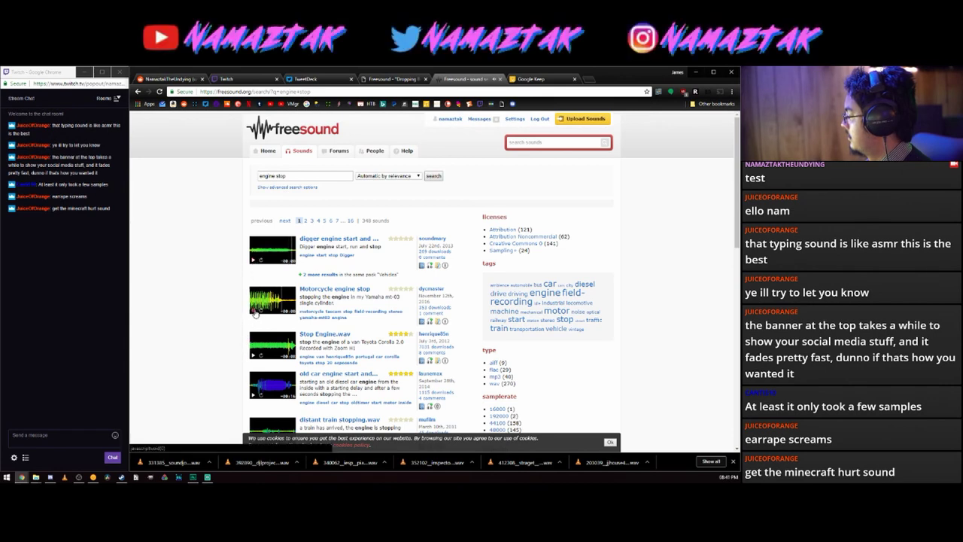
- Preview Stop Engine.wav among the Freesound results, download it, and show the saved file in its folder
{"action": "left_click", "coordinate": [253, 358]}
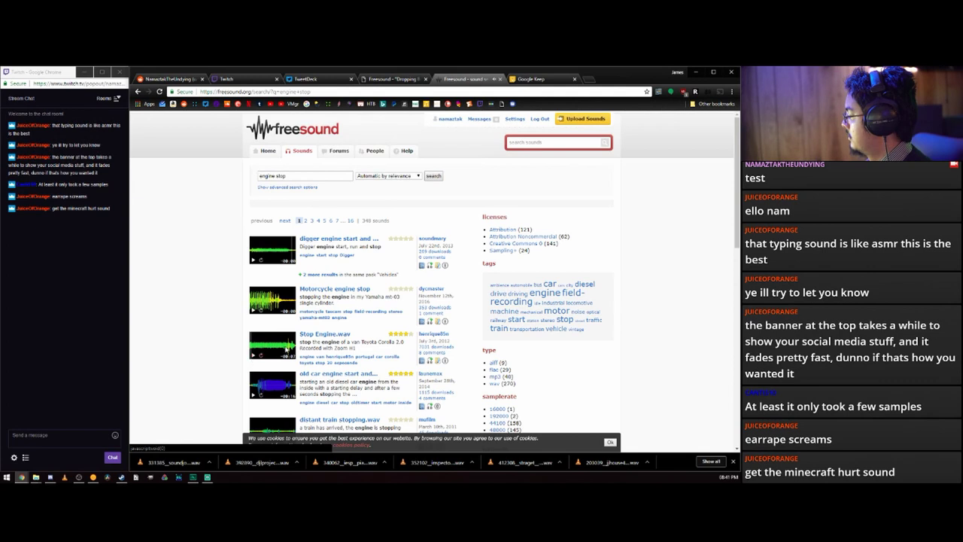
{"action": "left_click", "coordinate": [320, 336]}
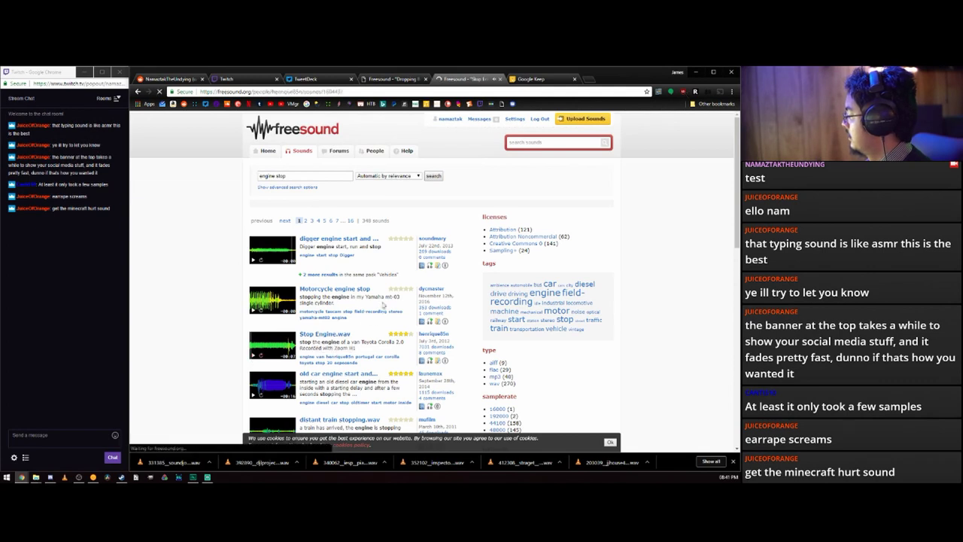
{"action": "left_click", "coordinate": [581, 292]}
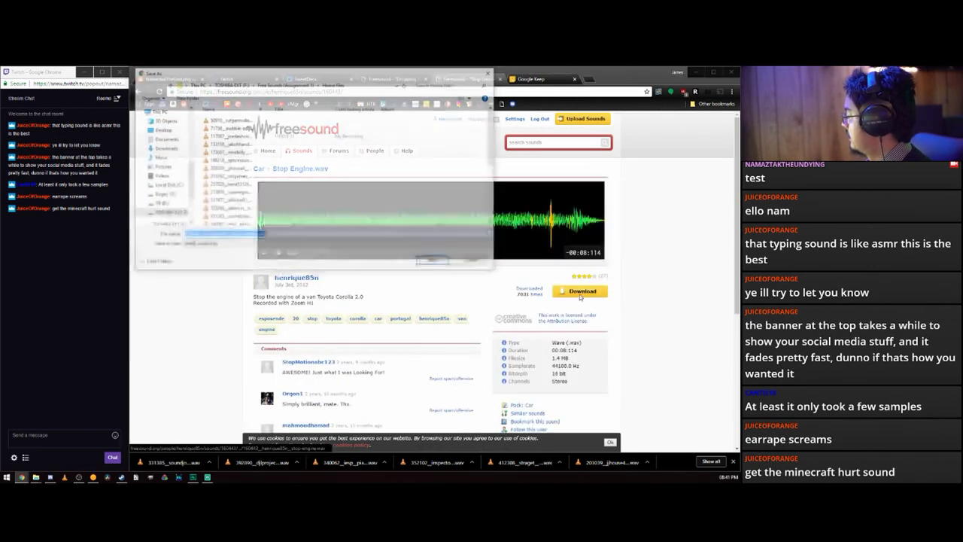
{"action": "left_click", "coordinate": [441, 263]}
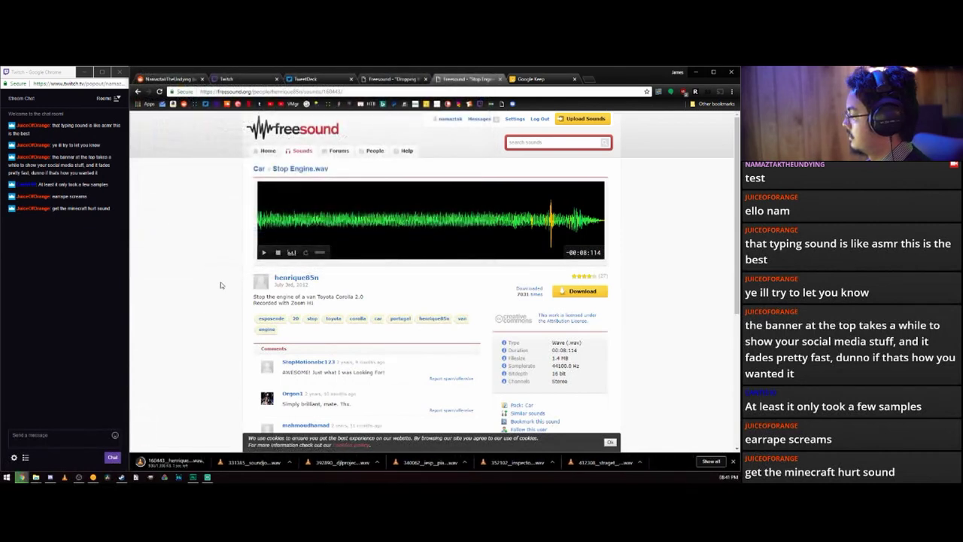
{"action": "left_click", "coordinate": [210, 462]}
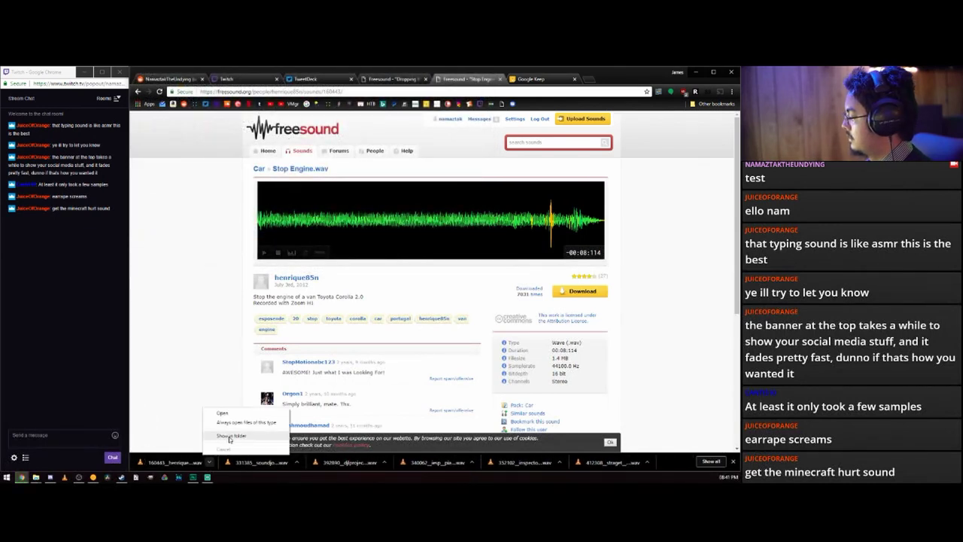
{"action": "left_click", "coordinate": [230, 438]}
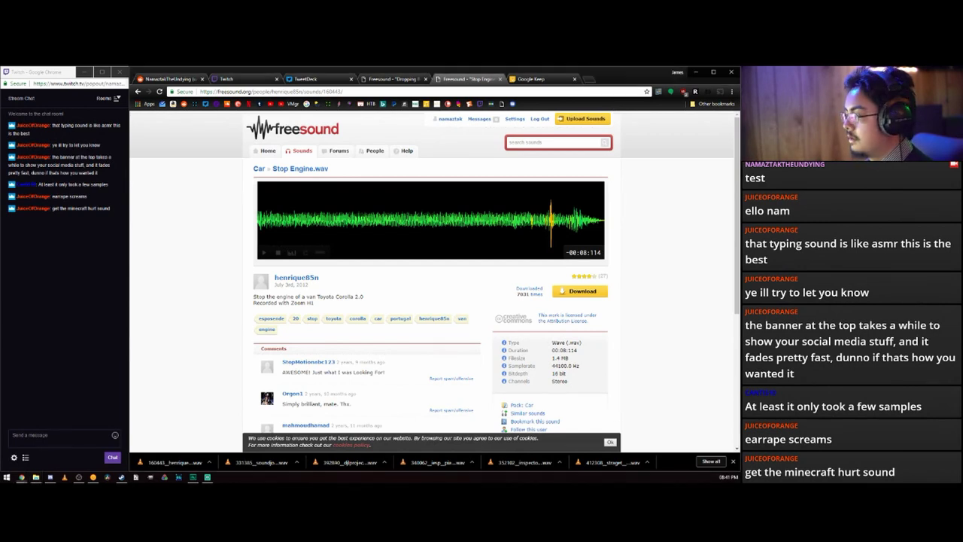
- Back in Audition, filter the project files by "engine", place the stop-engine clip on track 3 at 0:29.567, and play it
{"action": "key", "text": "alt+Tab"}
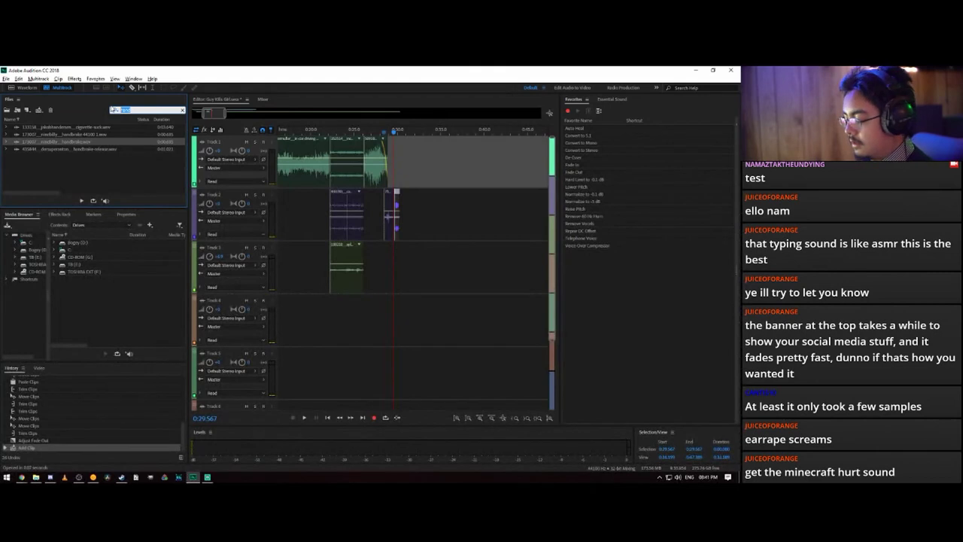
{"action": "type", "text": "engine"}
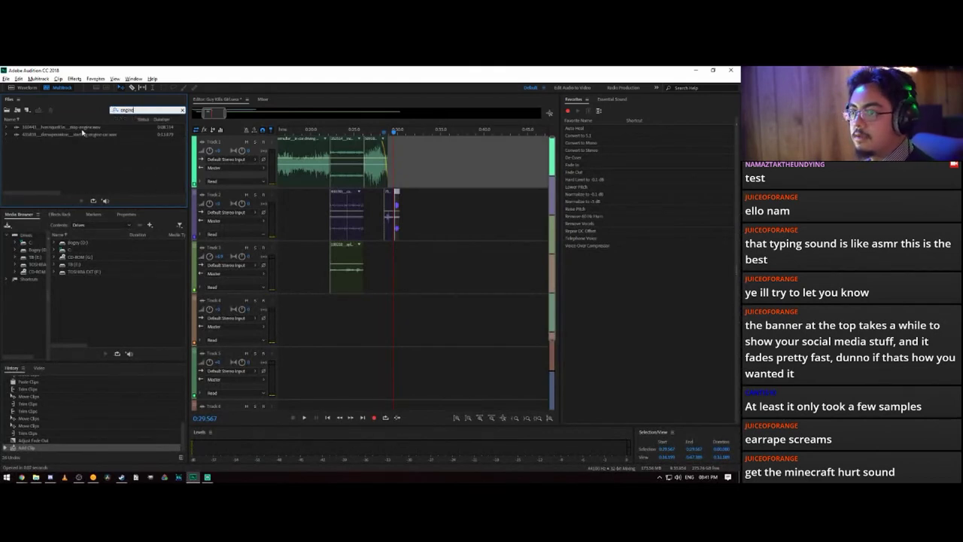
{"action": "left_click_drag", "start_coordinate": [66, 127], "coordinate": [396, 252]}
{"action": "key", "text": "space"}
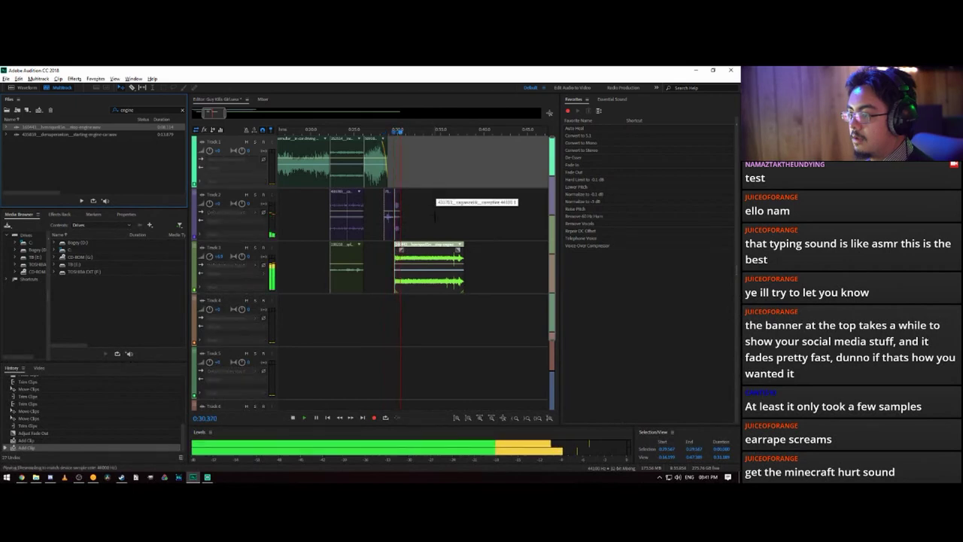
{"action": "key", "text": "space"}
{"action": "key", "text": "space"}
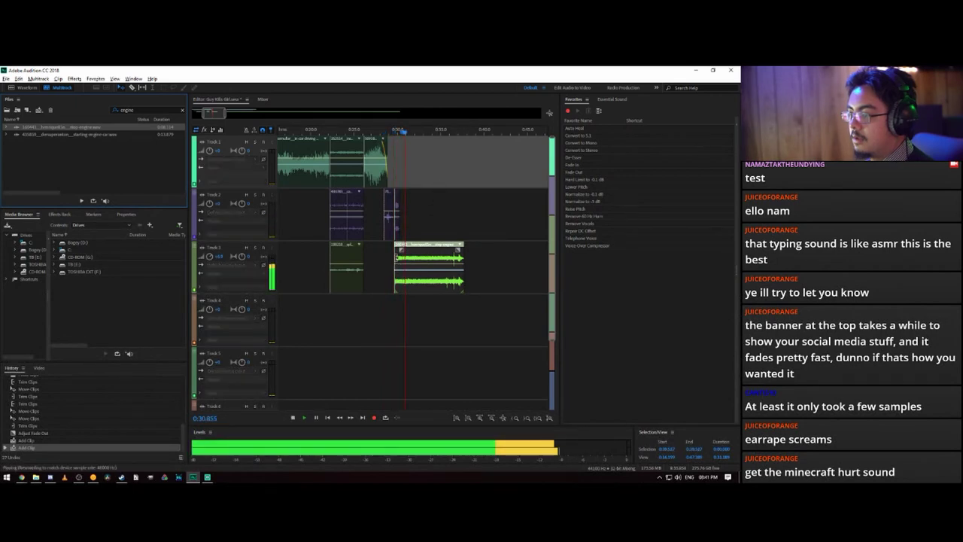
{"action": "key", "text": "space"}
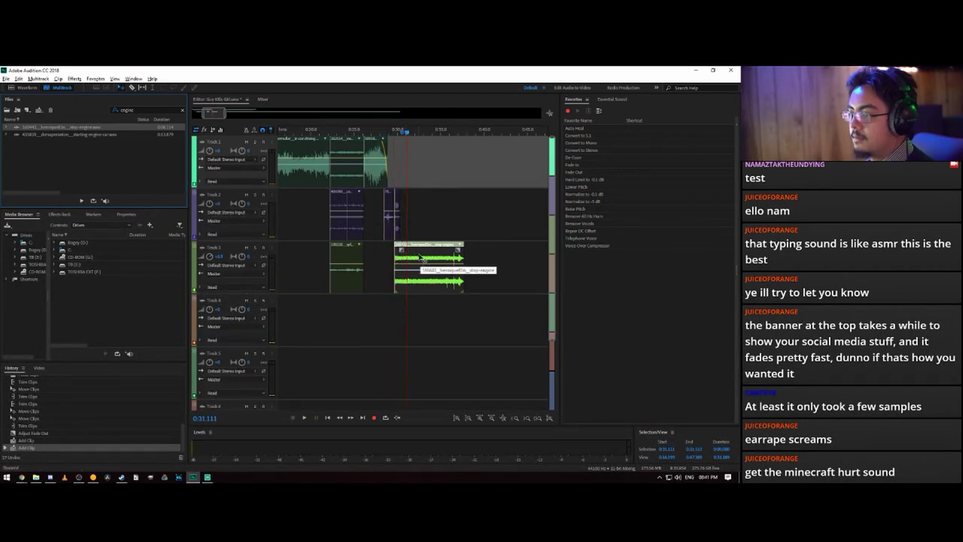
- Trim the start of the stop-engine clip, align it with the tire squeal clip's start with a fade-in, and play across it
{"action": "left_click", "coordinate": [367, 132]}
{"action": "key", "text": "space"}
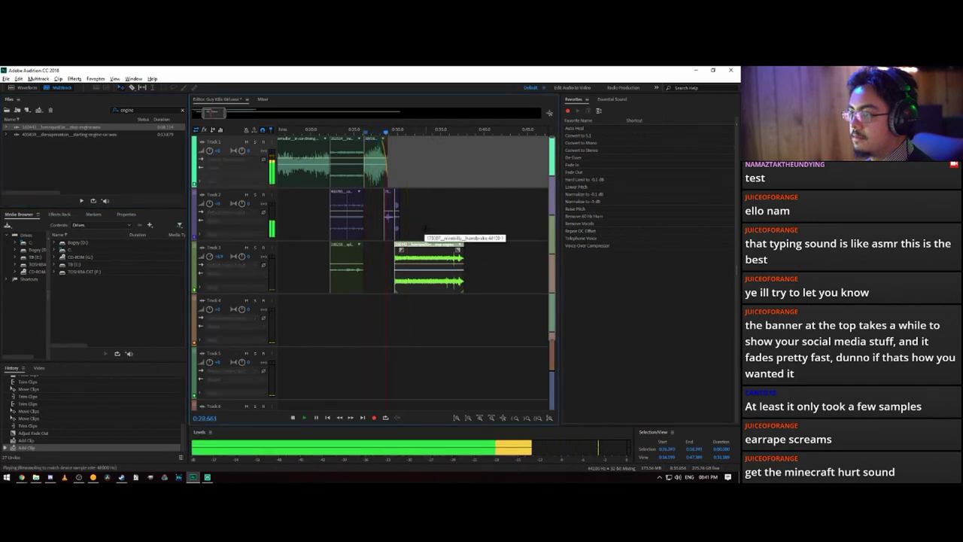
{"action": "key", "text": "space"}
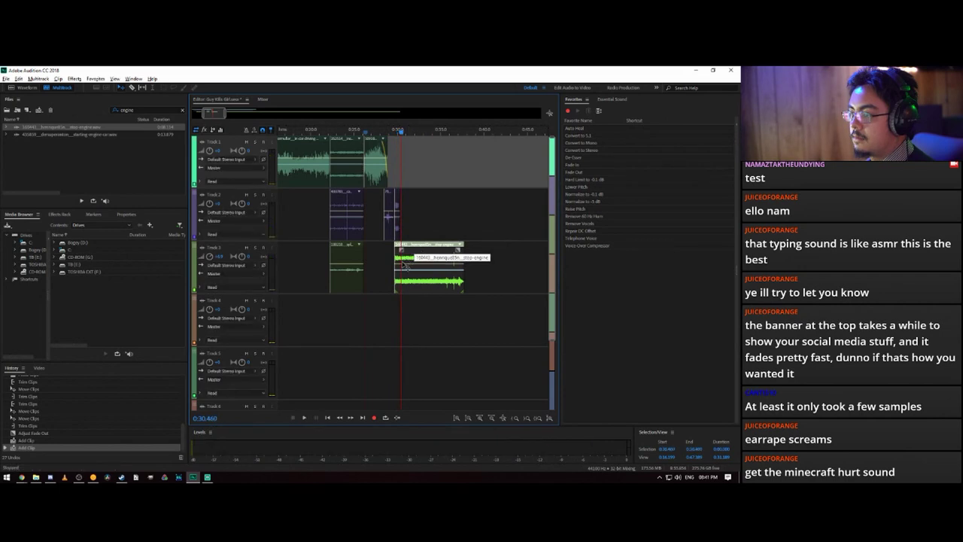
{"action": "mouse_move", "coordinate": [395, 261]}
{"action": "left_mouse_down"}
{"action": "mouse_move", "coordinate": [425, 264]}
{"action": "mouse_move", "coordinate": [411, 252]}
{"action": "left_mouse_up"}
{"action": "left_click", "coordinate": [373, 132]}
{"action": "key", "text": "space"}
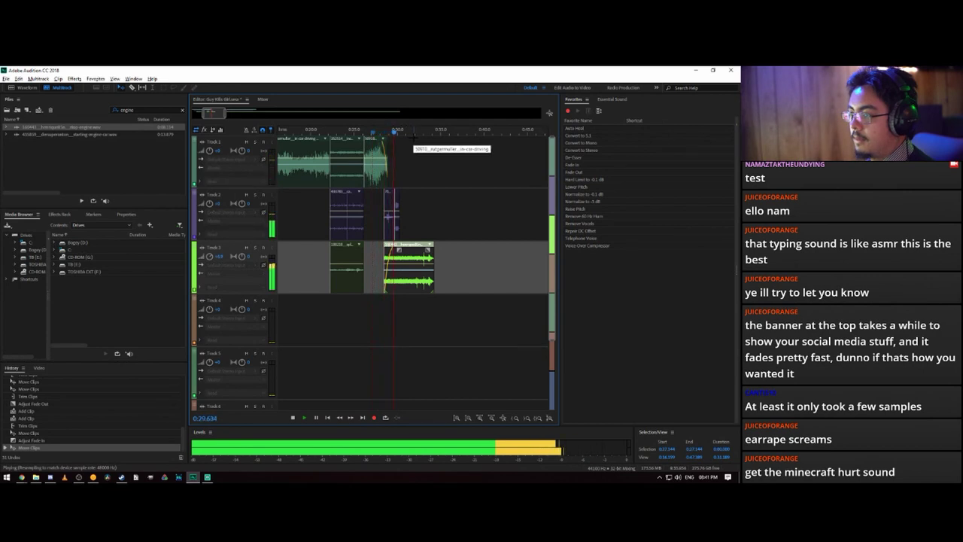
{"action": "key", "text": "space"}
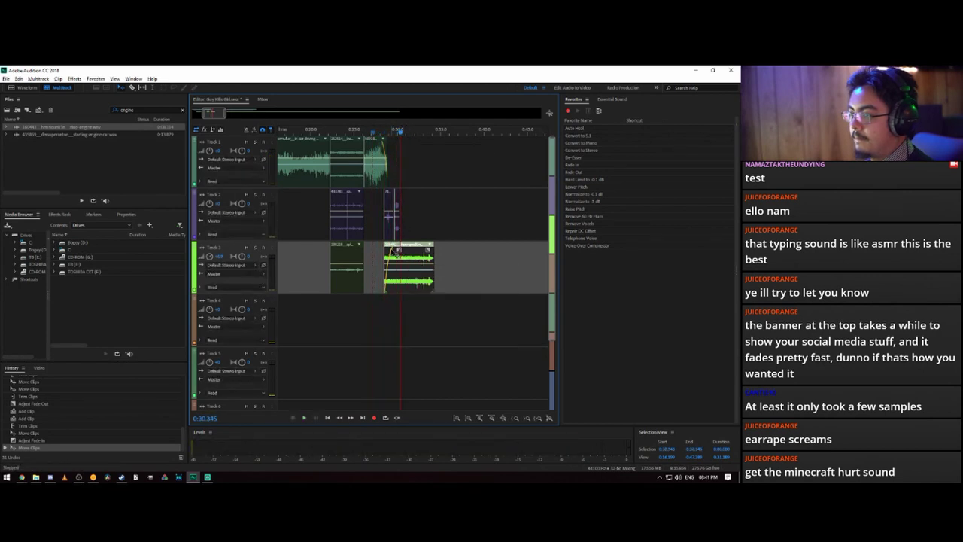
- Adjust the volume envelope of the stop-engine clip on track 3 and play the section again
{"action": "left_click_drag", "start_coordinate": [396, 254], "coordinate": [400, 272]}
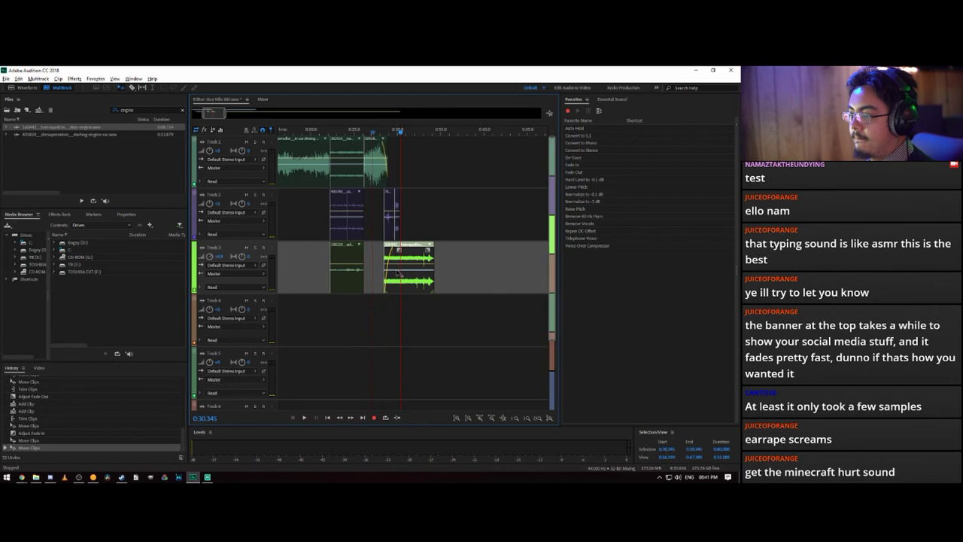
{"action": "left_click", "coordinate": [399, 280]}
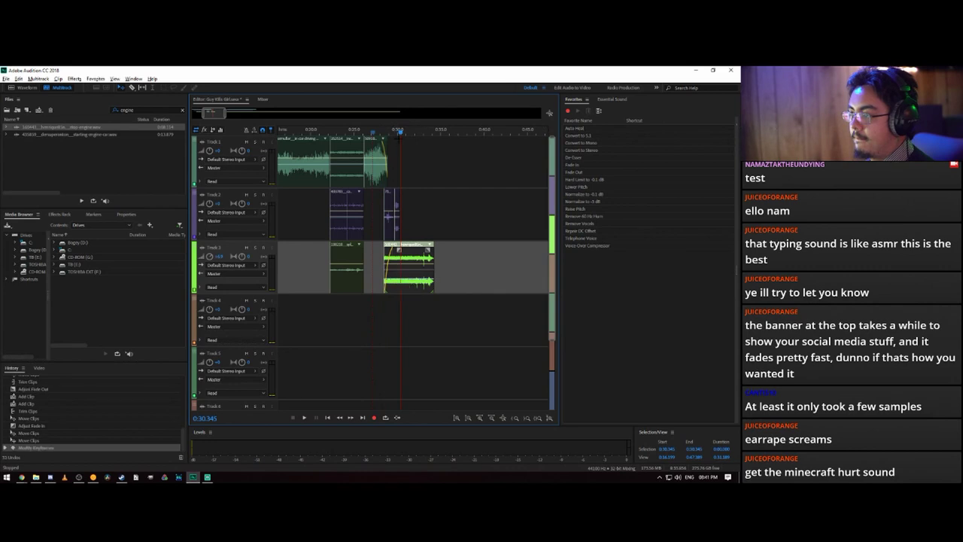
{"action": "key", "text": "space"}
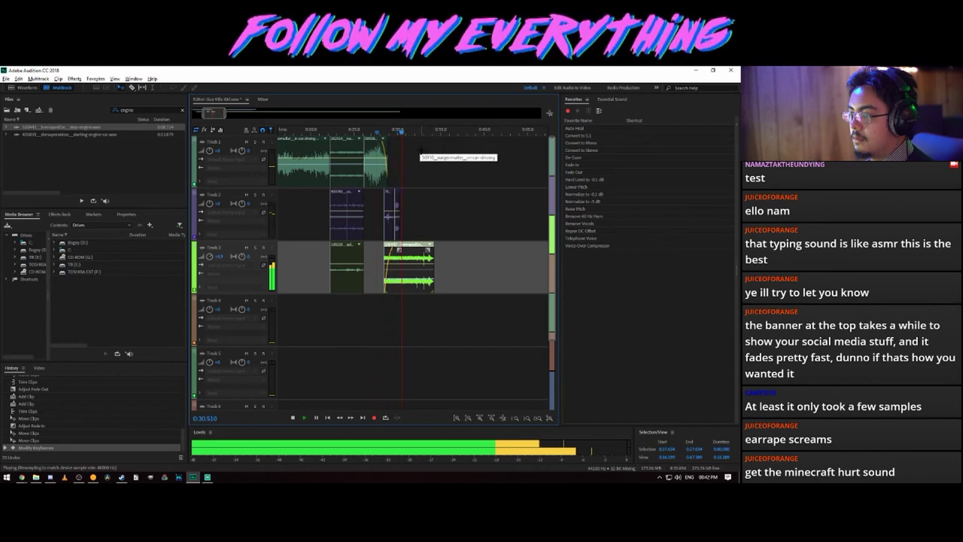
{"action": "key", "text": "space"}
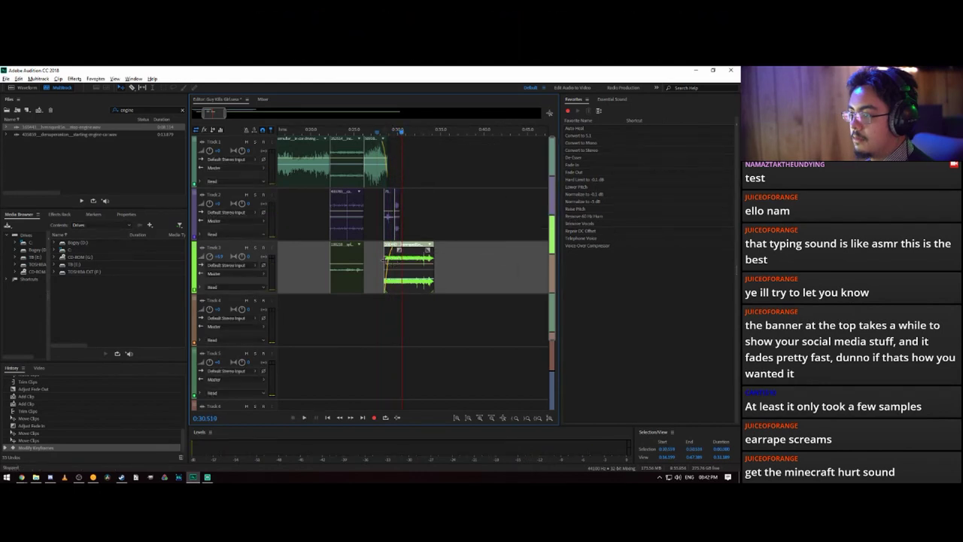
- Trim the stop-engine clip to its last 1.7 seconds or so, align it with the tire squeal clip's start, and play the section
{"action": "mouse_move", "coordinate": [385, 259]}
{"action": "left_mouse_down"}
{"action": "mouse_move", "coordinate": [422, 264]}
{"action": "mouse_move", "coordinate": [391, 261]}
{"action": "left_mouse_up"}
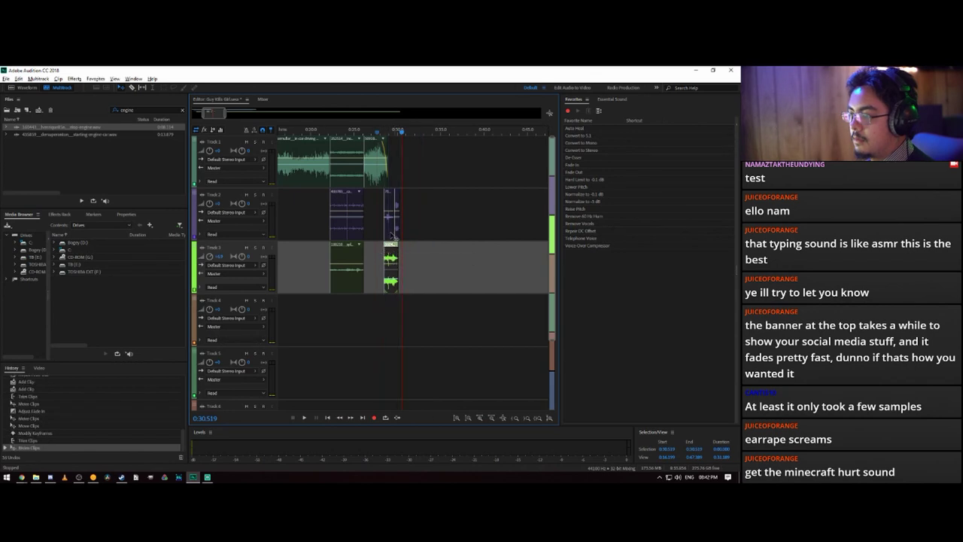
{"action": "scroll", "coordinate": [218, 115], "scroll_direction": "up", "scroll_amount": 3}
{"action": "scroll", "coordinate": [221, 118], "scroll_direction": "down", "scroll_amount": 4}
{"action": "scroll", "coordinate": [221, 117], "scroll_direction": "down", "scroll_amount": 3}
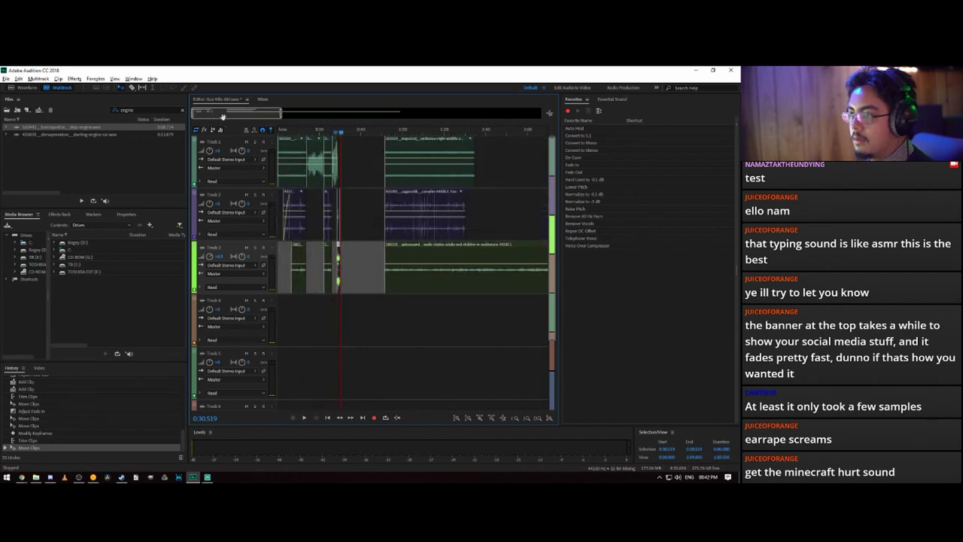
{"action": "scroll", "coordinate": [223, 117], "scroll_direction": "up", "scroll_amount": 4}
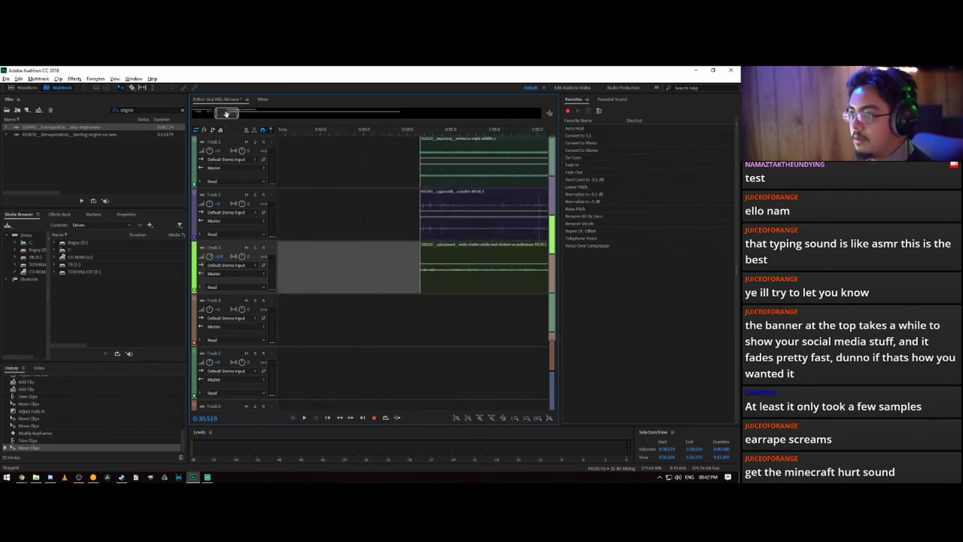
{"action": "scroll", "coordinate": [224, 113], "scroll_direction": "up", "scroll_amount": 4}
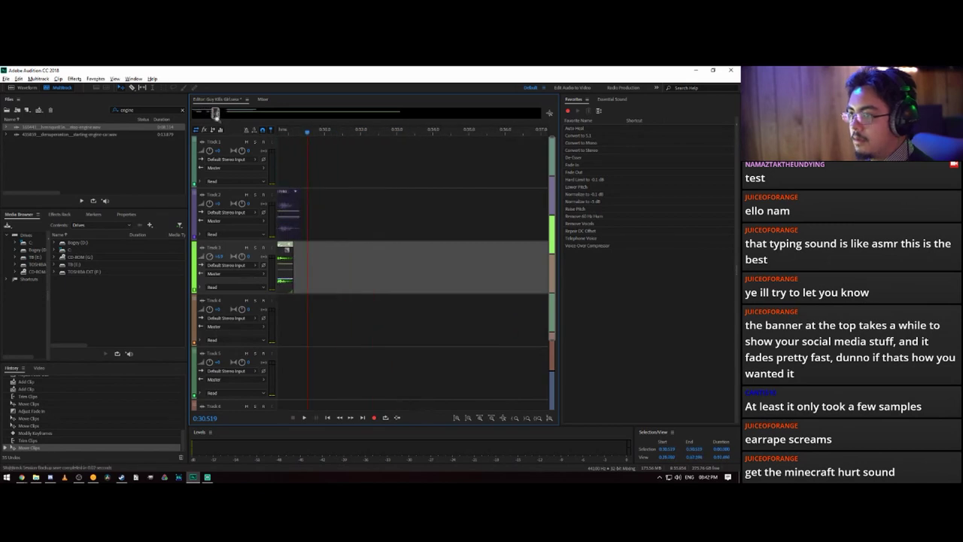
{"action": "left_click_drag", "start_coordinate": [215, 113], "coordinate": [212, 113]}
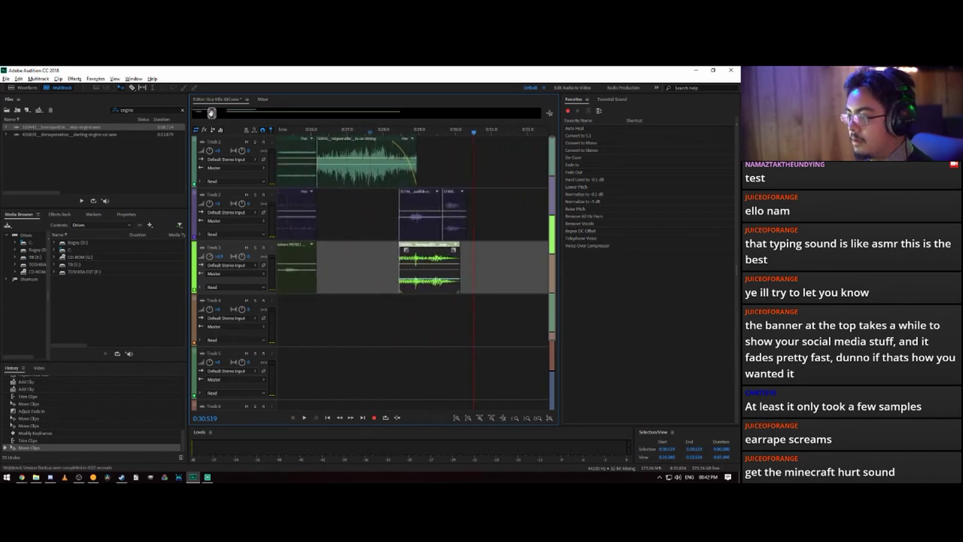
{"action": "key", "text": "space"}
{"action": "left_click", "coordinate": [385, 132]}
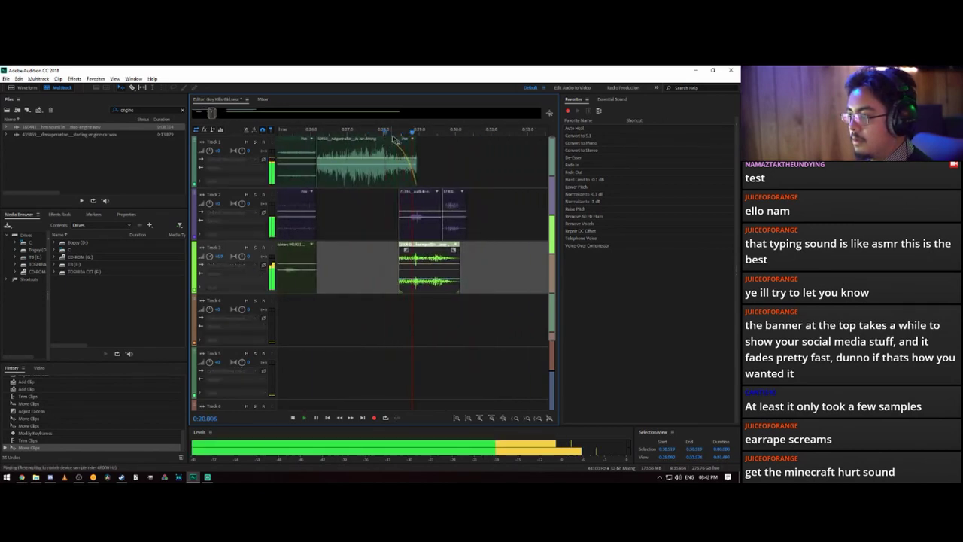
{"action": "key", "text": "space"}
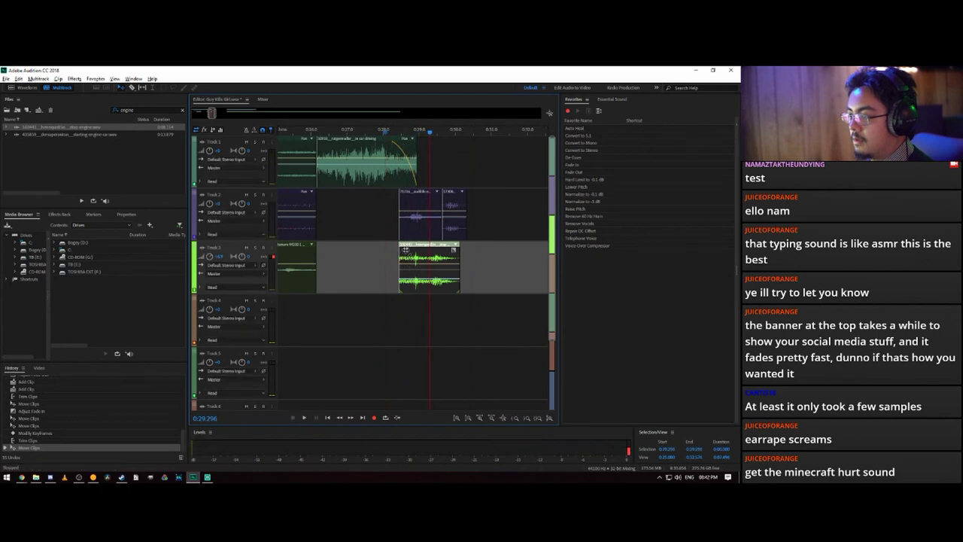
- Add a short fade-in to the trimmed stop-engine clip on track 3 and play across it
{"action": "left_click_drag", "start_coordinate": [405, 250], "coordinate": [418, 249]}
{"action": "key", "text": "space"}
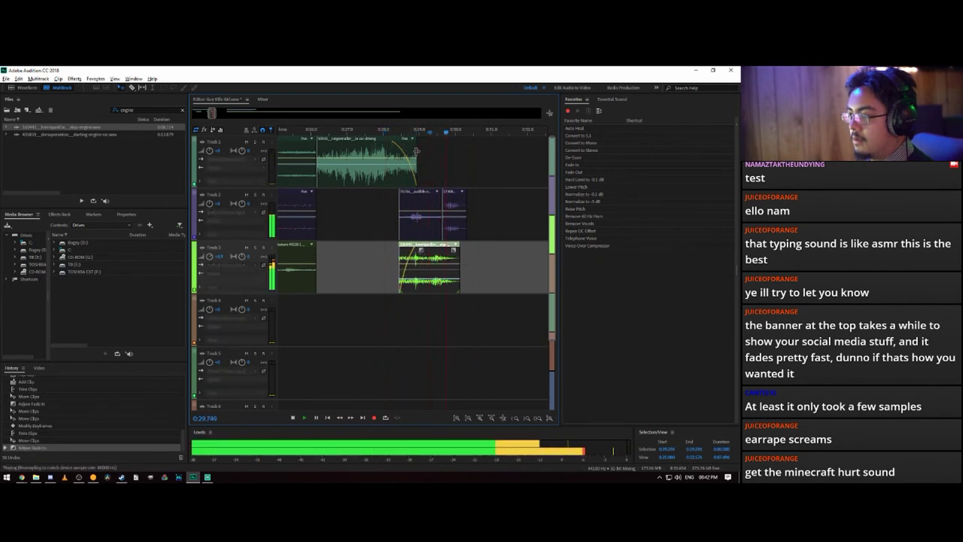
{"action": "left_click", "coordinate": [406, 132]}
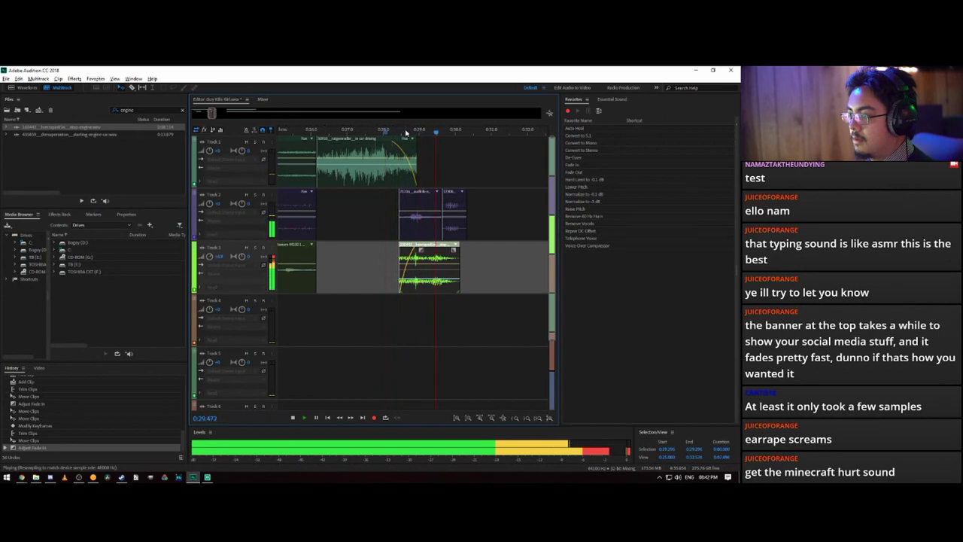
- Play back the edited ending, the car section and the opening of the scene
{"action": "key", "text": "space"}
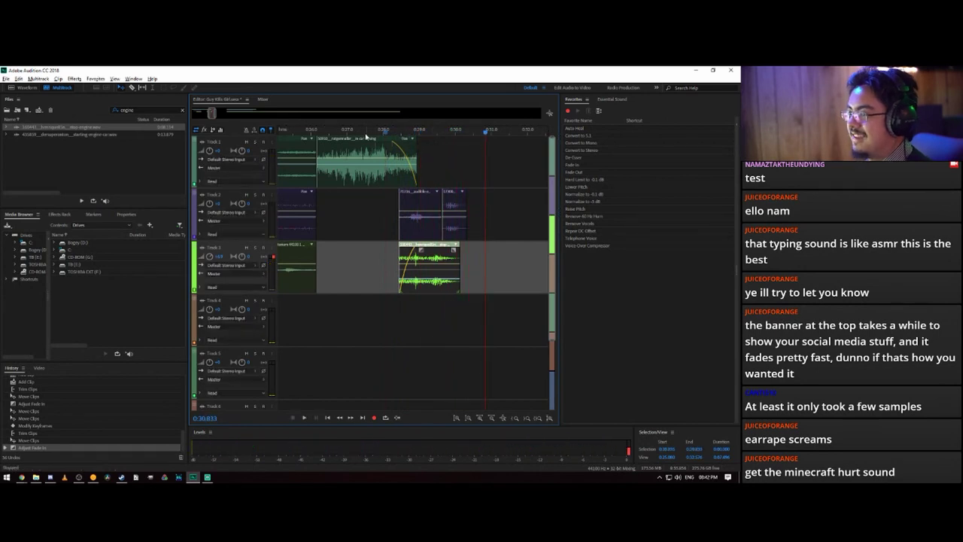
{"action": "key", "text": "space"}
{"action": "left_click", "coordinate": [306, 134]}
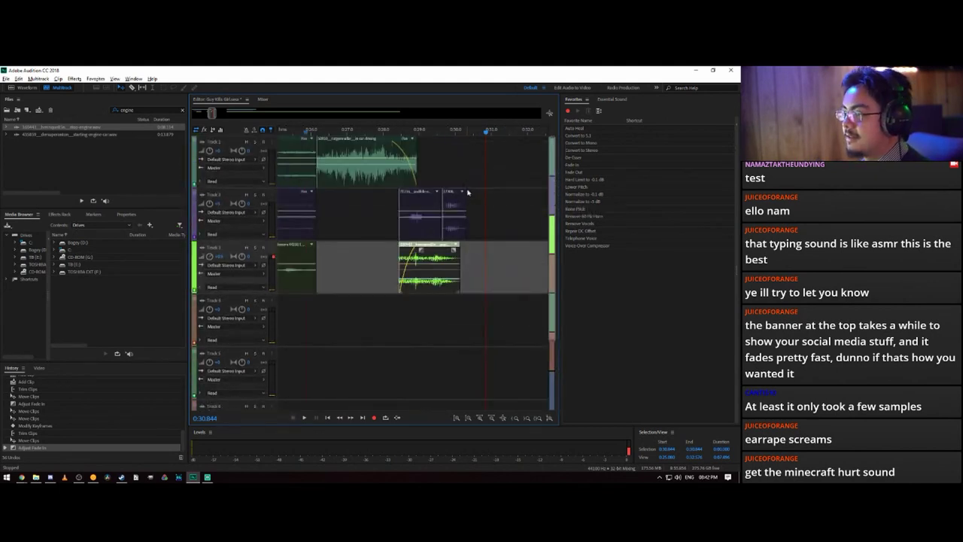
{"action": "scroll", "coordinate": [467, 192], "scroll_direction": "down", "scroll_amount": 5}
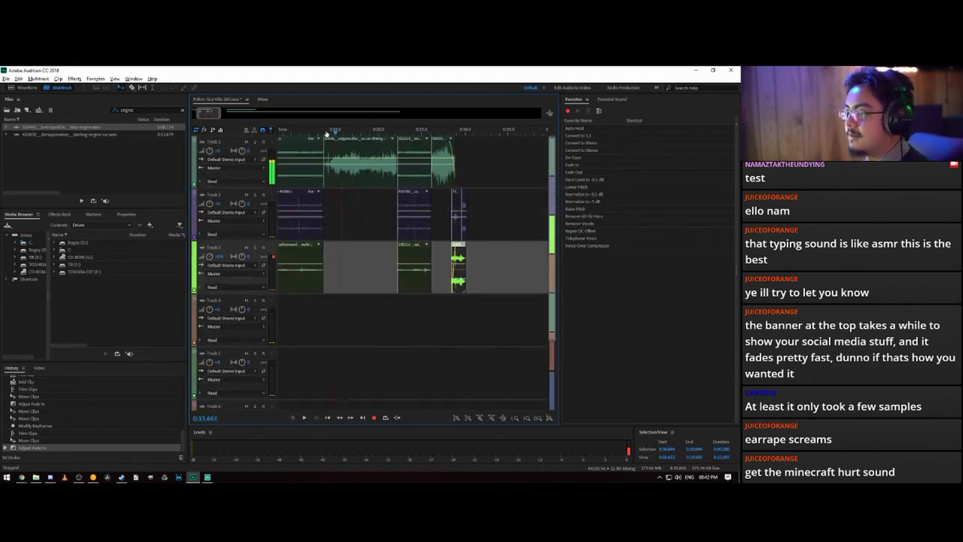
{"action": "left_click_drag", "start_coordinate": [326, 134], "coordinate": [267, 134]}
{"action": "key", "text": "space"}
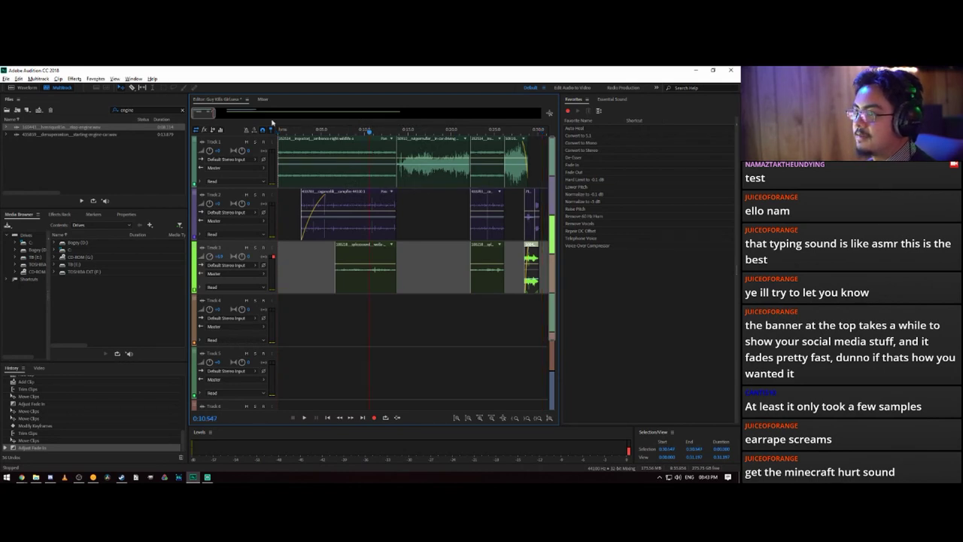
- Trim the ends of the opening ambience, campfire and chatter clips on tracks 1 to 3 together at about 0:09
{"action": "scroll", "coordinate": [202, 113], "scroll_direction": "up", "scroll_amount": 4}
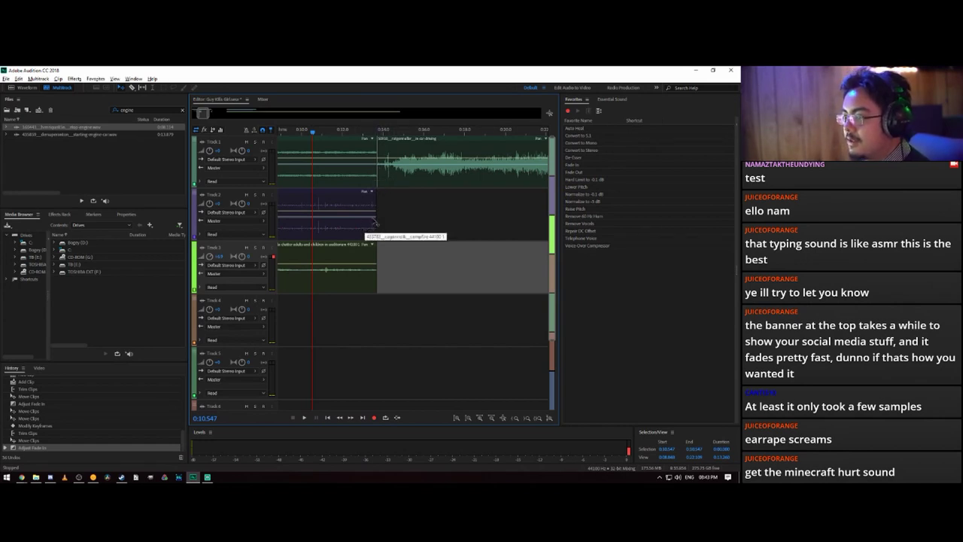
{"action": "left_click", "coordinate": [374, 163]}
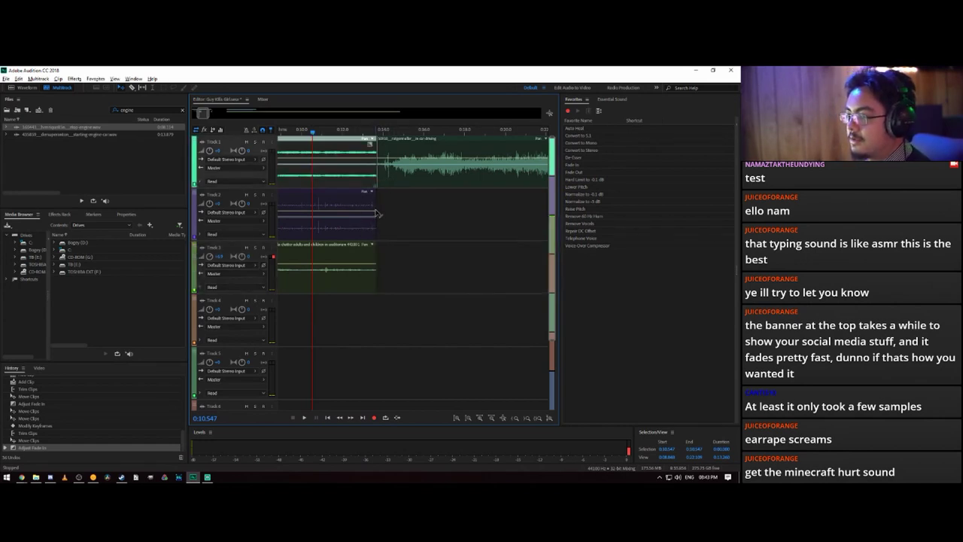
{"action": "left_click_drag", "start_coordinate": [330, 322], "coordinate": [338, 148]}
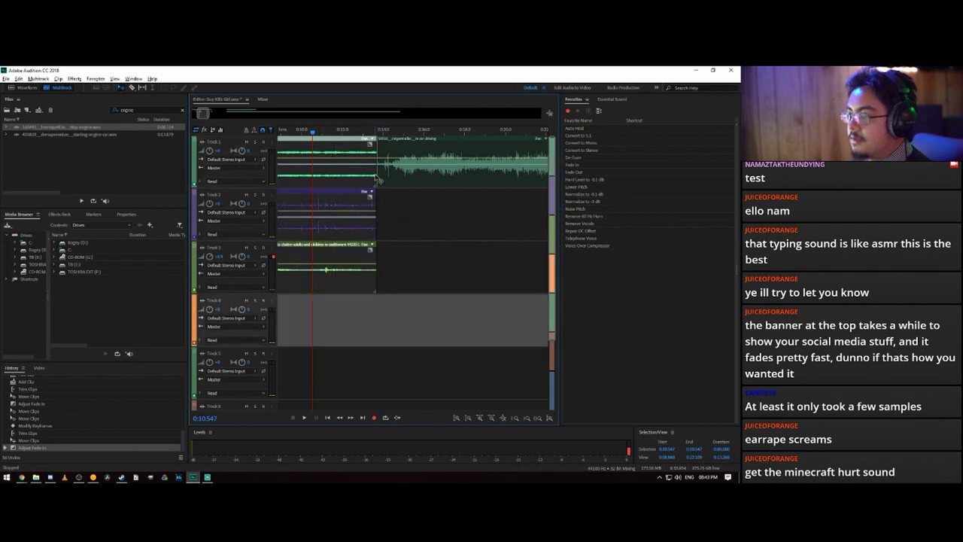
{"action": "left_click_drag", "start_coordinate": [376, 173], "coordinate": [279, 173]}
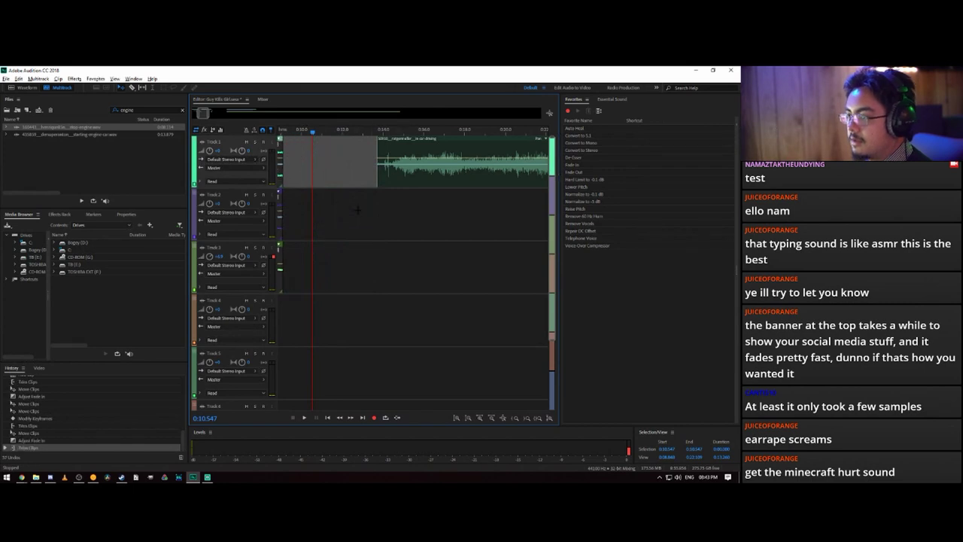
- Try shifting the opening campfire and chatter clips earlier against the ambience and play the opening from the start
{"action": "scroll", "coordinate": [382, 352], "scroll_direction": "down", "scroll_amount": 2}
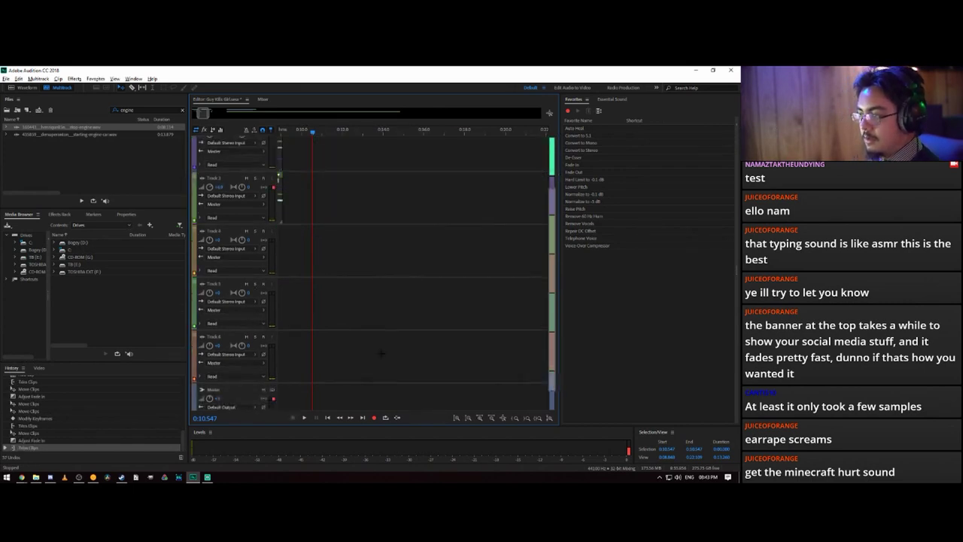
{"action": "scroll", "coordinate": [382, 353], "scroll_direction": "up", "scroll_amount": 2}
{"action": "left_click_drag", "start_coordinate": [202, 112], "coordinate": [181, 112]}
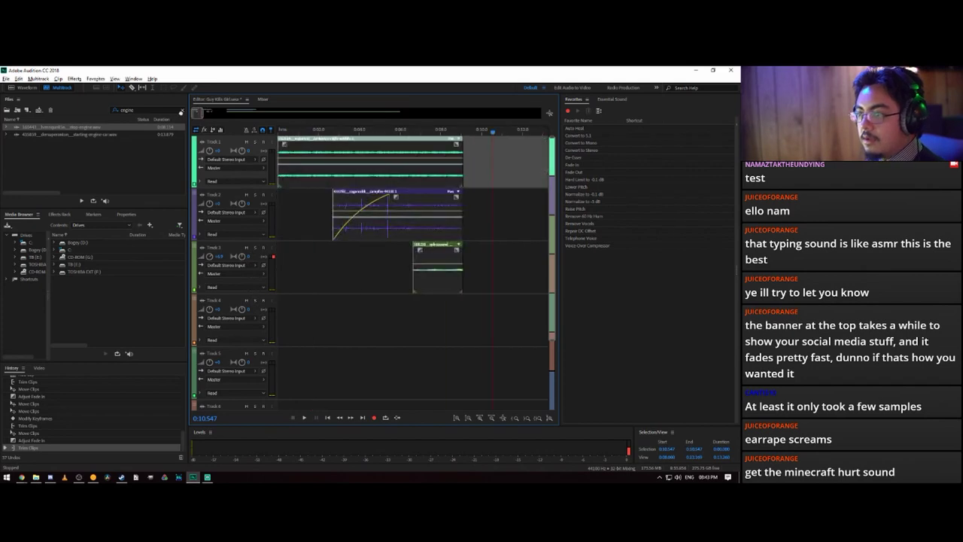
{"action": "mouse_move", "coordinate": [379, 207]}
{"action": "left_mouse_down"}
{"action": "mouse_move", "coordinate": [356, 205]}
{"action": "mouse_move", "coordinate": [381, 203]}
{"action": "mouse_move", "coordinate": [372, 202]}
{"action": "left_mouse_up"}
{"action": "left_click_drag", "start_coordinate": [466, 277], "coordinate": [327, 257]}
{"action": "left_click_drag", "start_coordinate": [289, 134], "coordinate": [268, 132]}
{"action": "key", "text": "space"}
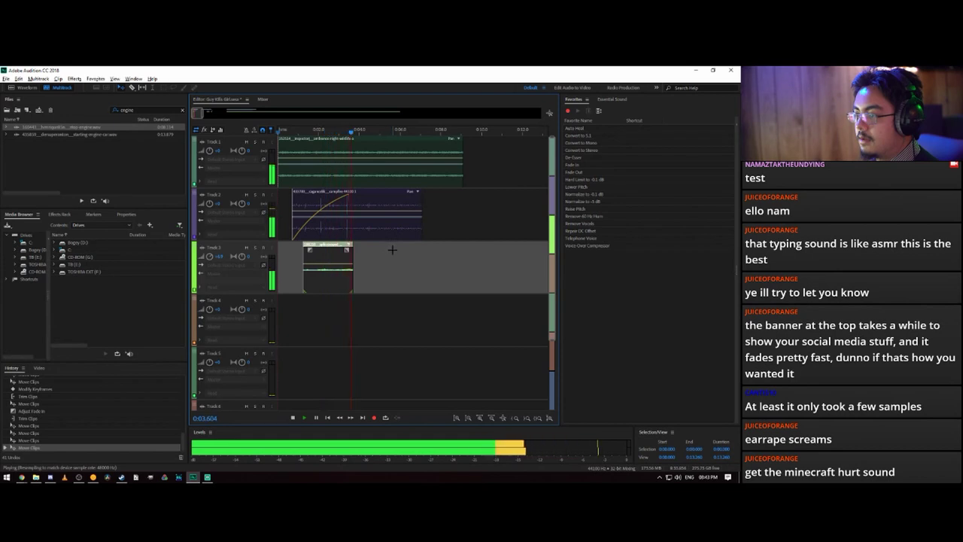
{"action": "key", "text": "space"}
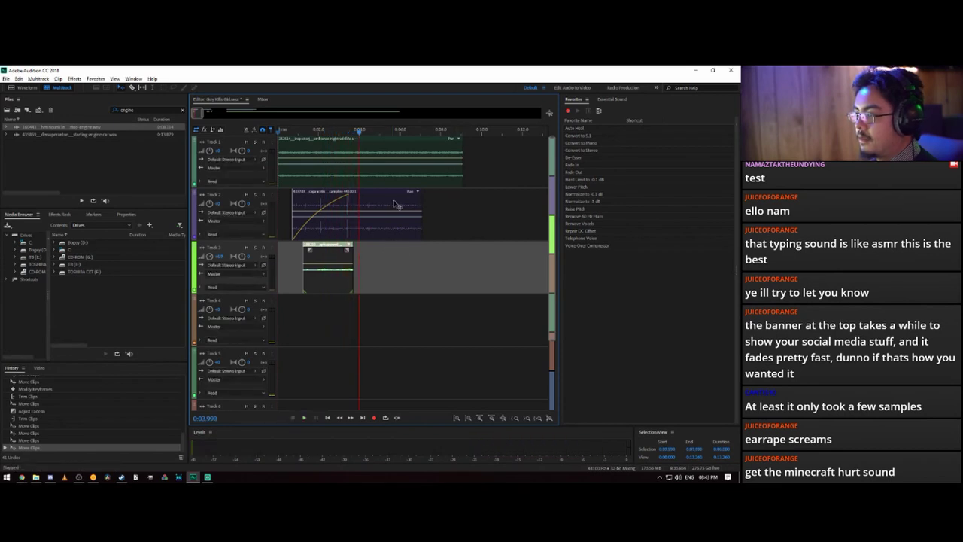
{"action": "left_click_drag", "start_coordinate": [397, 205], "coordinate": [437, 204]}
{"action": "left_click_drag", "start_coordinate": [331, 256], "coordinate": [442, 257]}
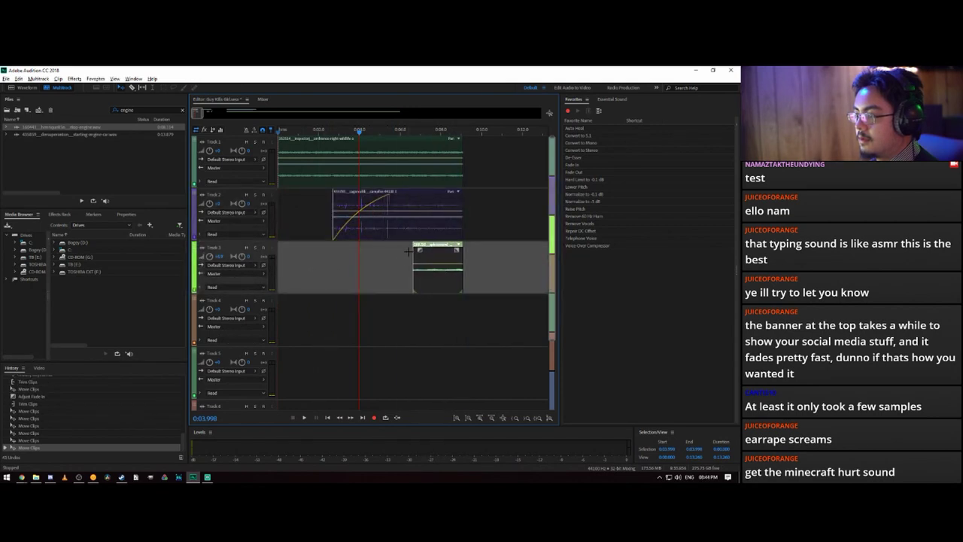
- Extend the start of the chatter clip on track 3 to about 0:04, add a short fade-in, and play the opening
{"action": "left_click_drag", "start_coordinate": [426, 262], "coordinate": [465, 256]}
{"action": "left_click_drag", "start_coordinate": [324, 252], "coordinate": [375, 249]}
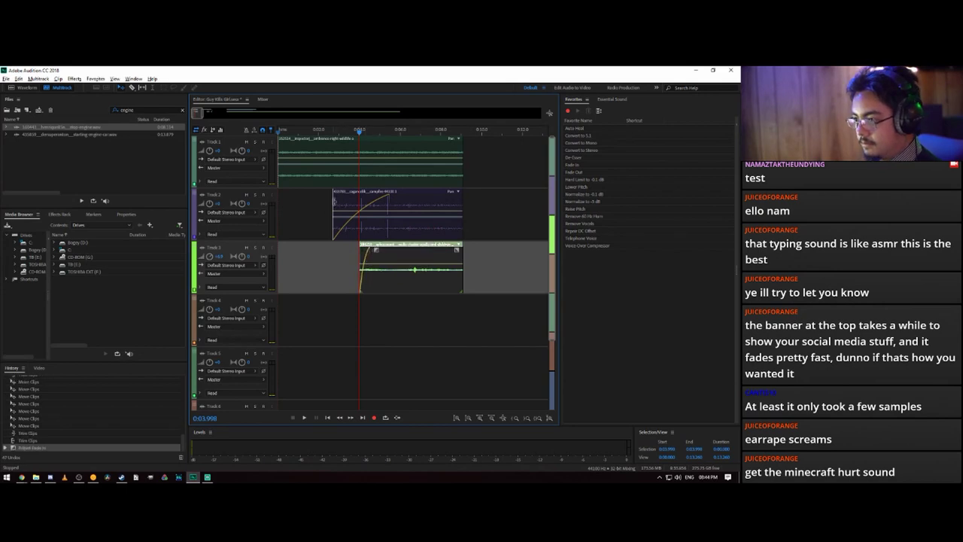
{"action": "left_click", "coordinate": [279, 133]}
{"action": "key", "text": "space"}
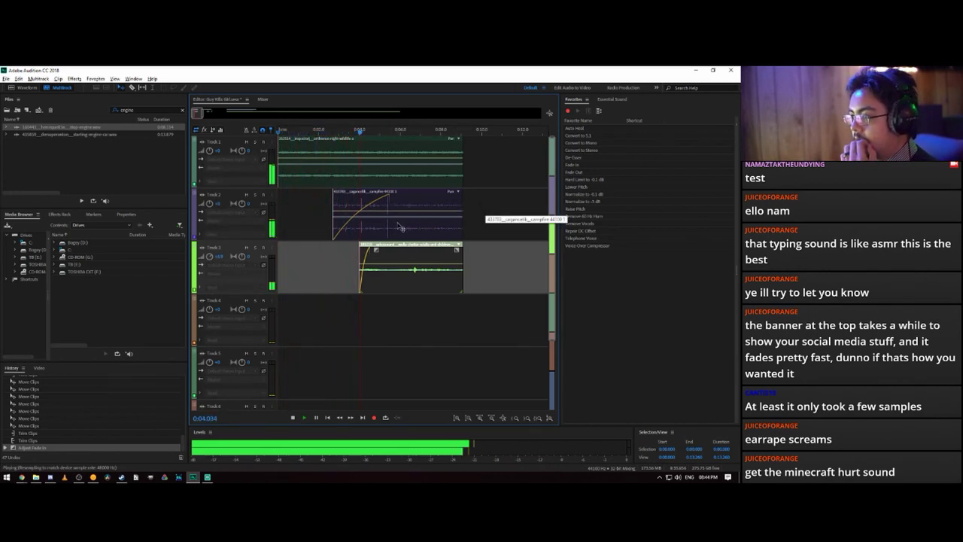
{"action": "key", "text": "space"}
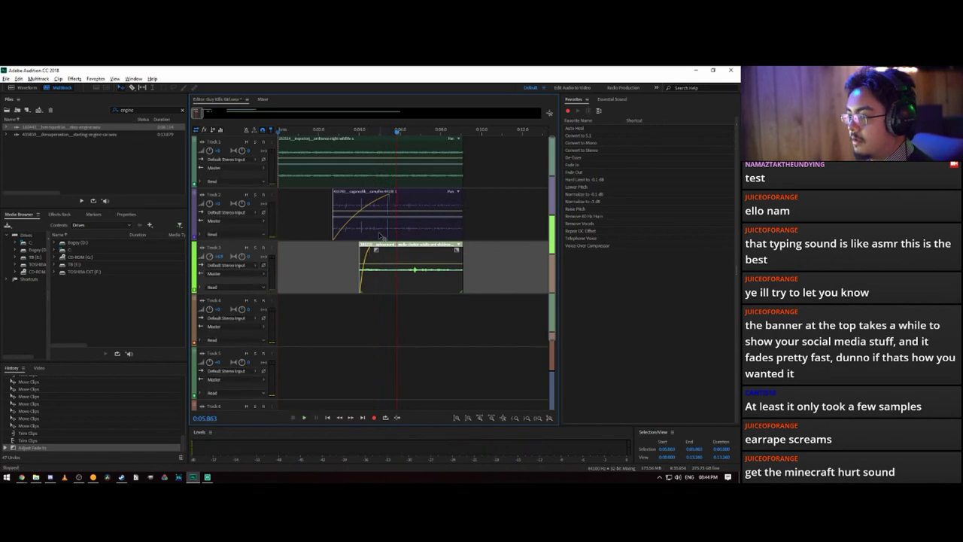
- Lengthen the fade-in of the opening chatter clip on track 3 and play across it
{"action": "left_click_drag", "start_coordinate": [376, 251], "coordinate": [397, 257]}
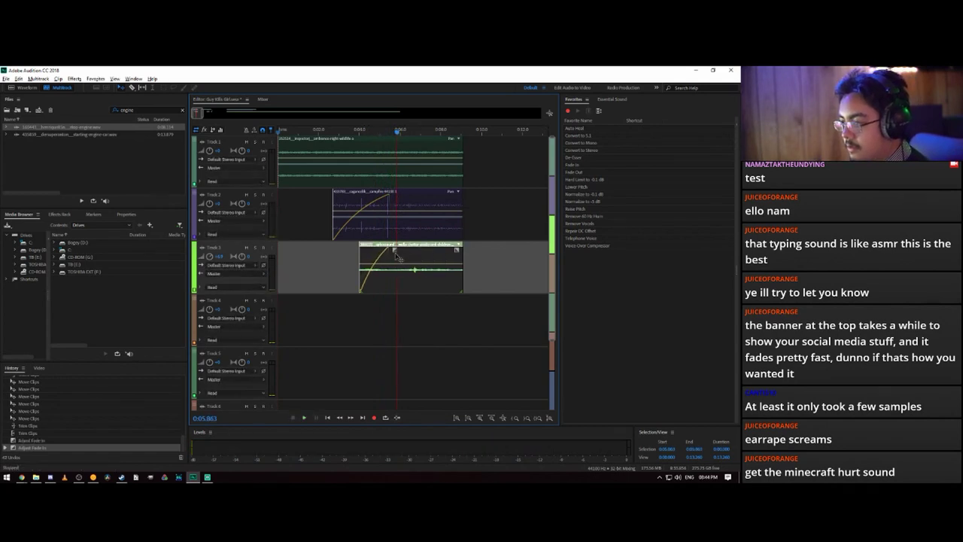
{"action": "key", "text": "space"}
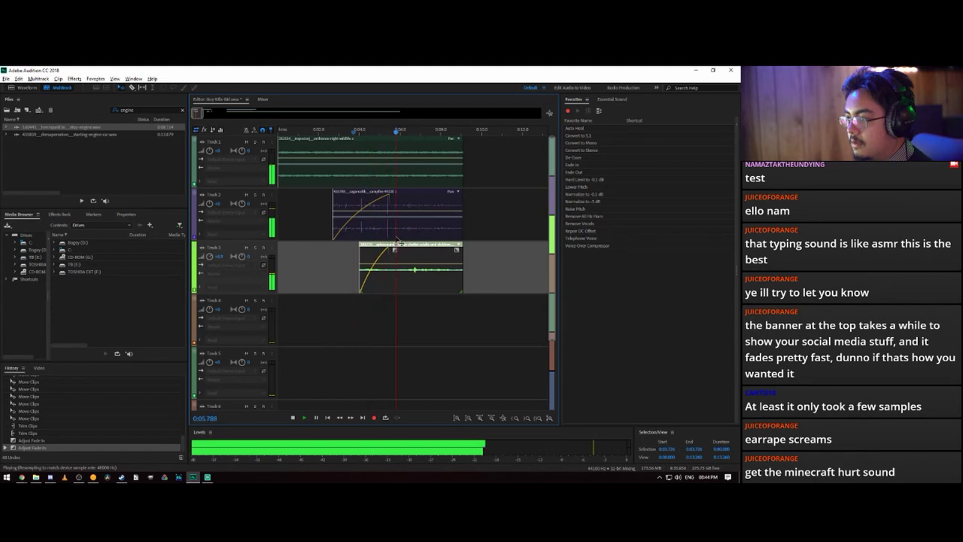
{"action": "key", "text": "space"}
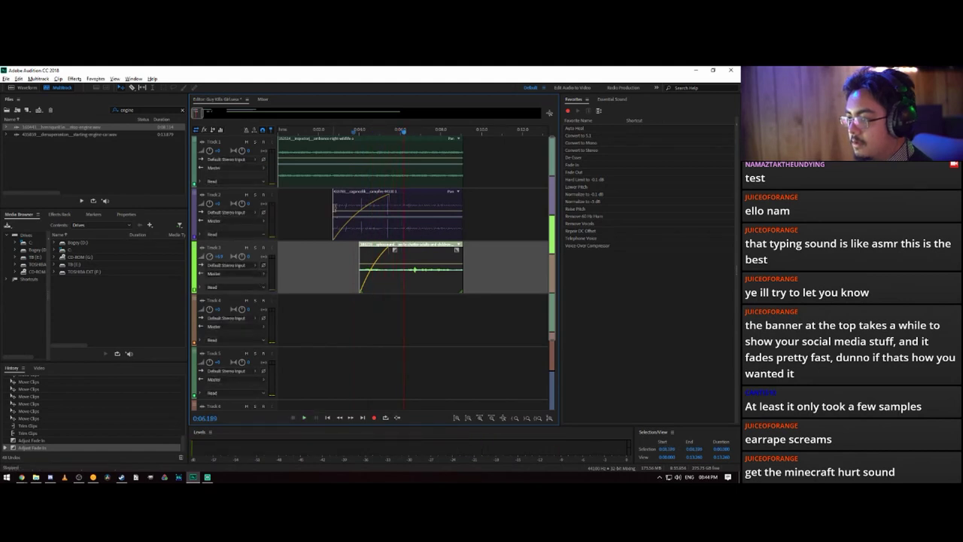
- Try trimming the start of the campfire clip on track 2 to align with the chatter clip's start
{"action": "left_click_drag", "start_coordinate": [334, 208], "coordinate": [363, 212]}
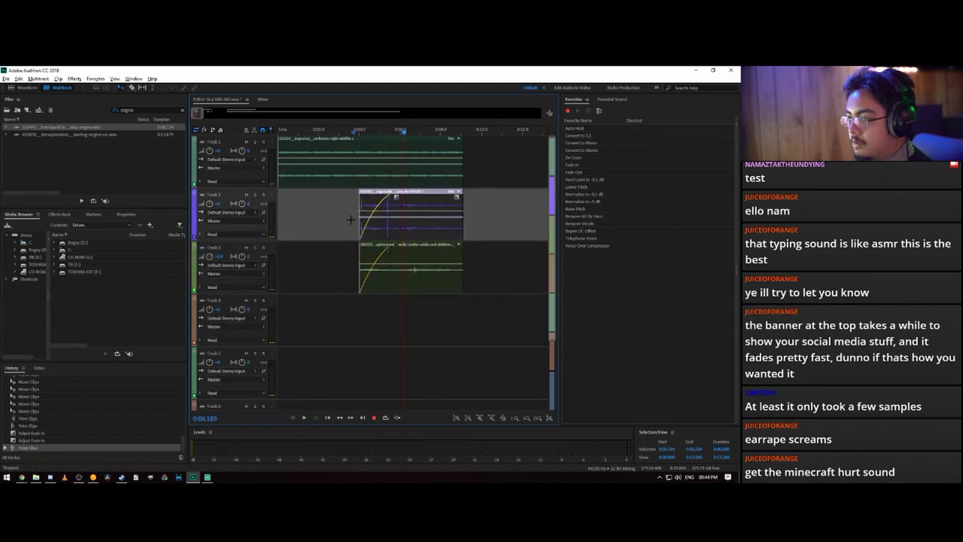
{"action": "left_click", "coordinate": [425, 251]}
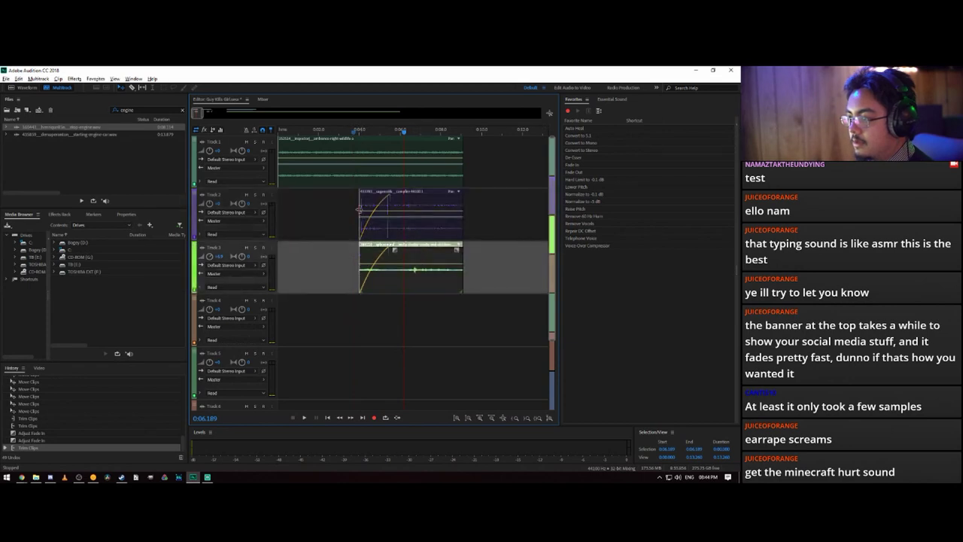
{"action": "left_click_drag", "start_coordinate": [360, 209], "coordinate": [312, 208]}
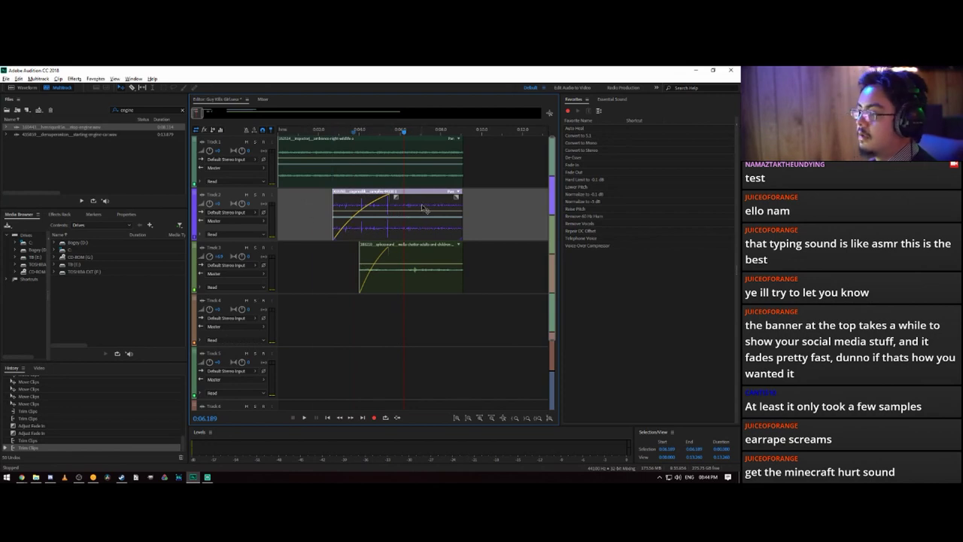
- Extend the opening campfire and chatter clips to start at about 0.5 seconds, adjust the chatter's fade-in, and play from the start
{"action": "left_click_drag", "start_coordinate": [422, 209], "coordinate": [462, 208]}
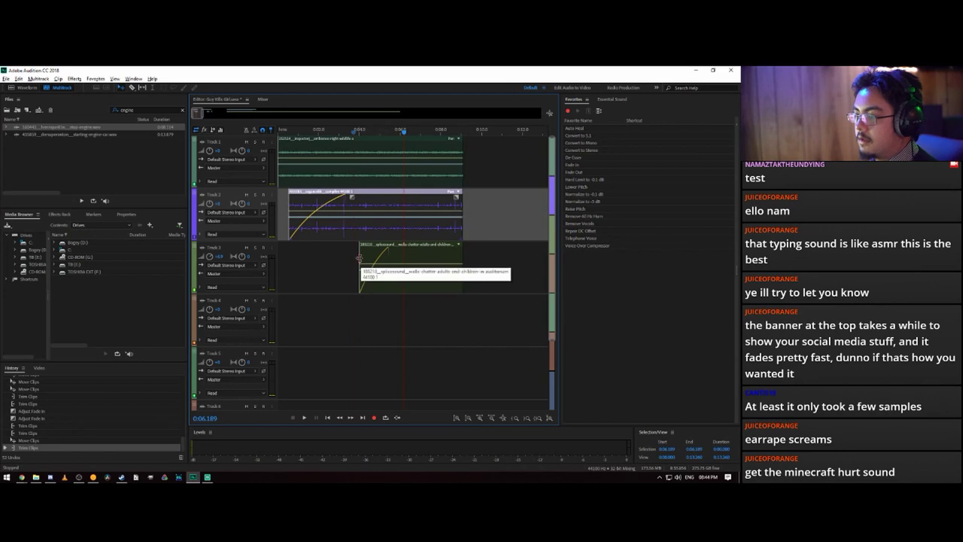
{"action": "left_click_drag", "start_coordinate": [366, 265], "coordinate": [345, 261]}
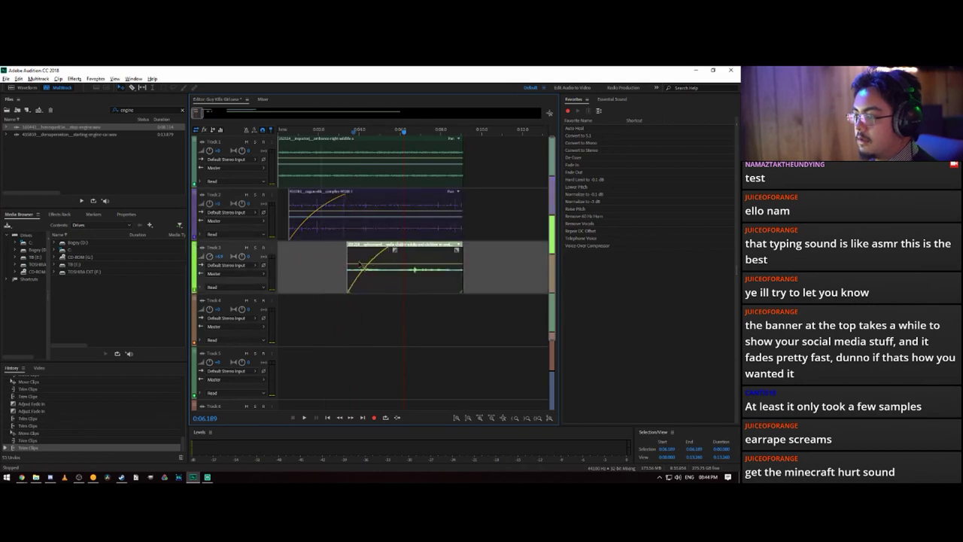
{"action": "left_click_drag", "start_coordinate": [429, 258], "coordinate": [463, 256]}
{"action": "left_click_drag", "start_coordinate": [336, 249], "coordinate": [323, 249]}
{"action": "left_click_drag", "start_coordinate": [309, 133], "coordinate": [294, 133]}
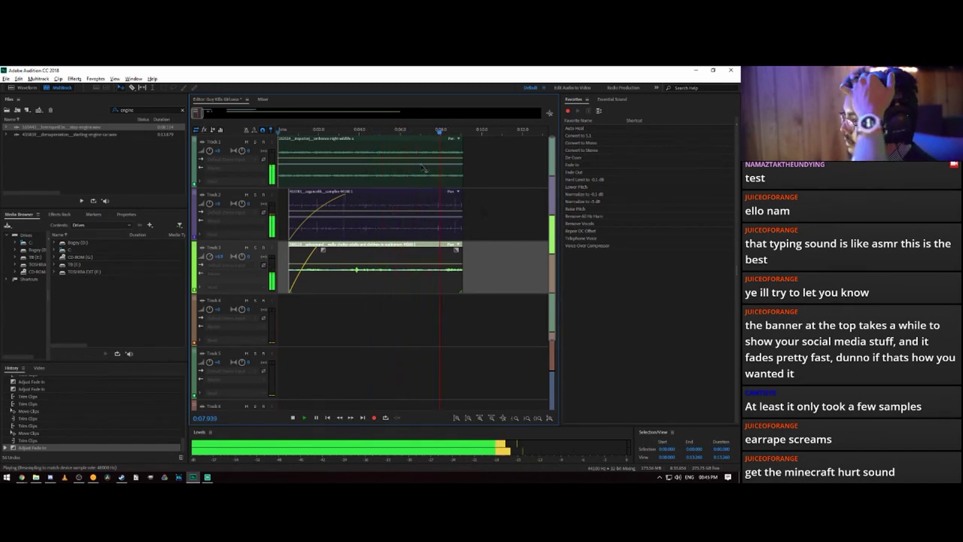
{"action": "key", "text": "space"}
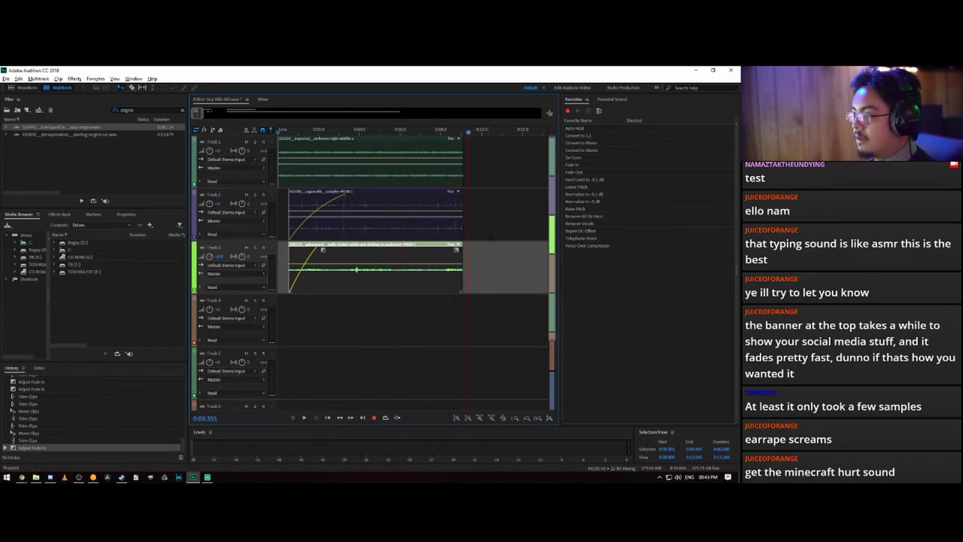
- Adjust the volume envelope of the opening chatter clip on track 3 and play the section again
{"action": "left_click", "coordinate": [384, 216]}
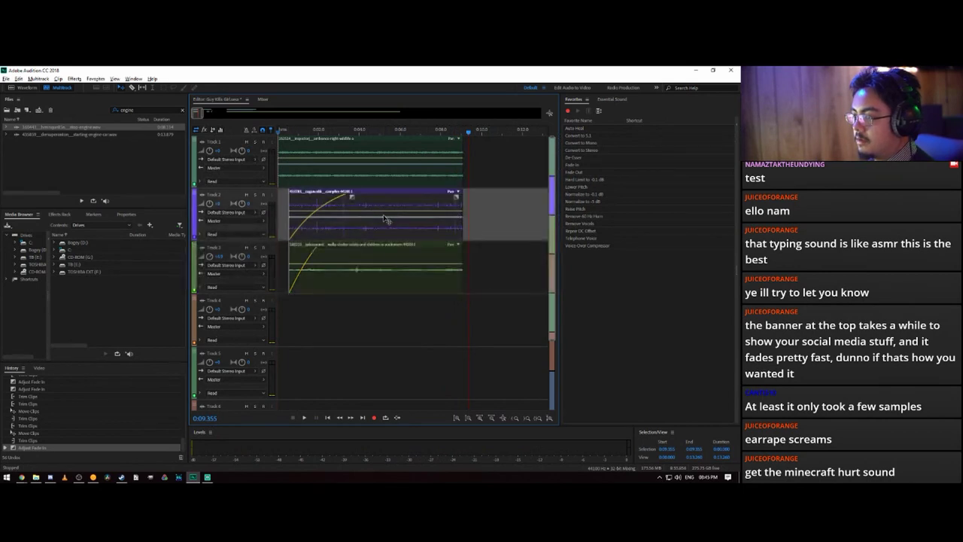
{"action": "left_click", "coordinate": [391, 265]}
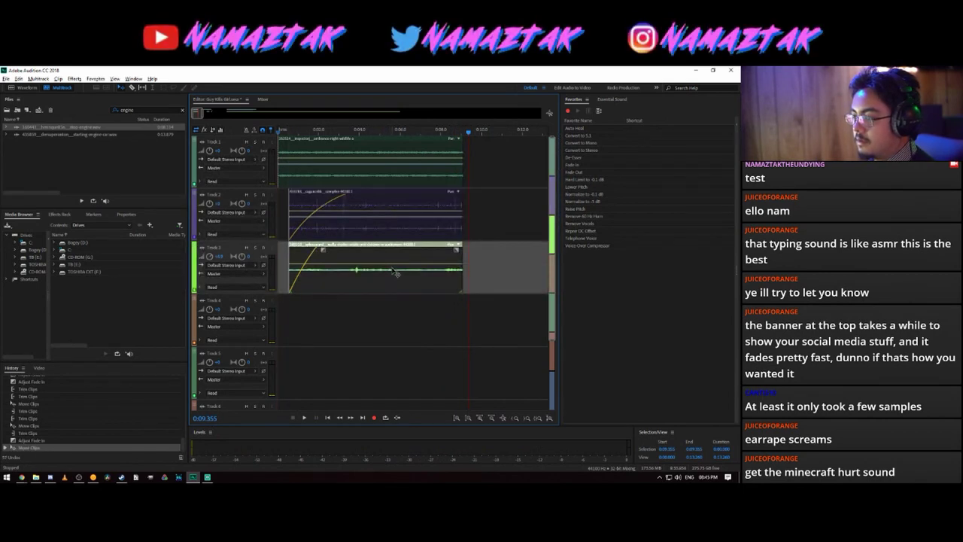
{"action": "left_click_drag", "start_coordinate": [394, 276], "coordinate": [397, 280]}
{"action": "key", "text": "space"}
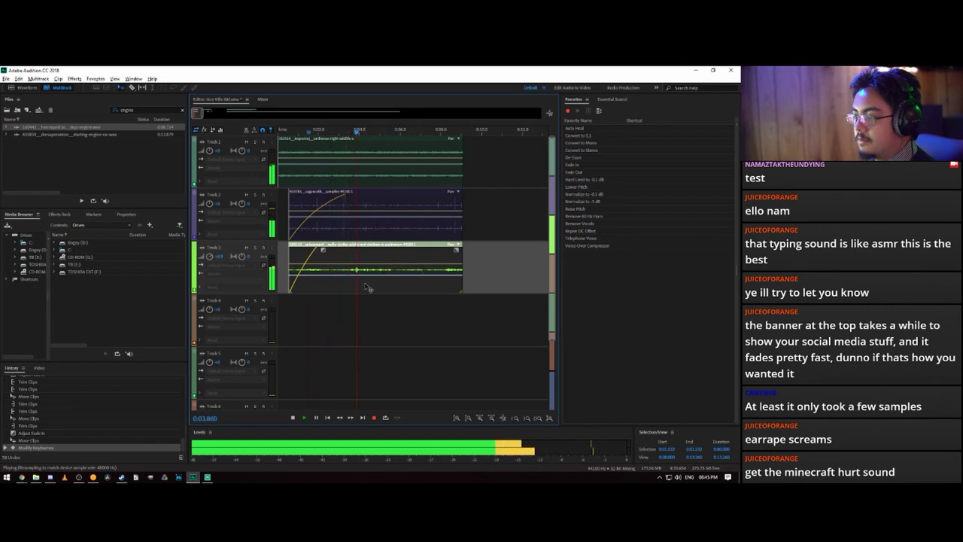
{"action": "key", "text": "space"}
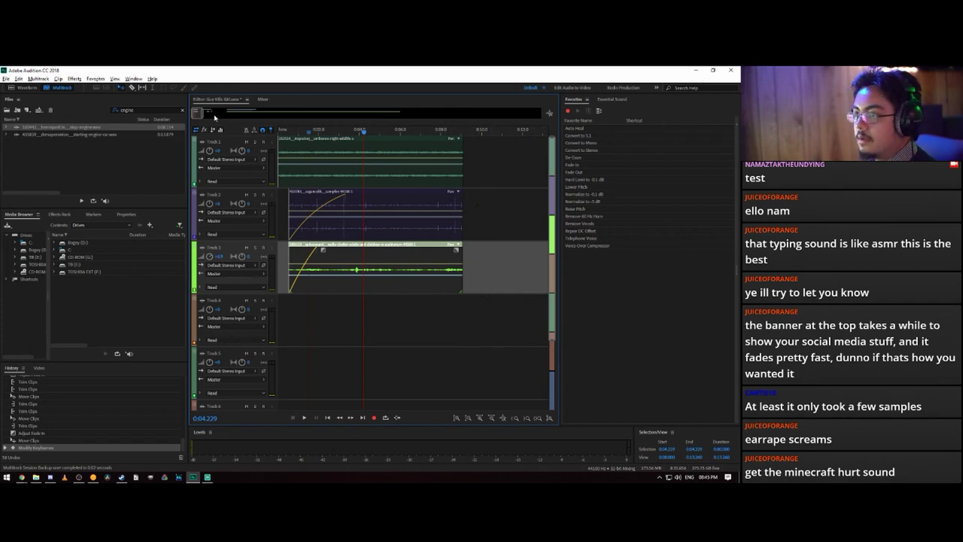
- Move the final ambience, campfire and chatter clips together earlier, to start at about 0:47
{"action": "left_click_drag", "start_coordinate": [197, 114], "coordinate": [226, 115]}
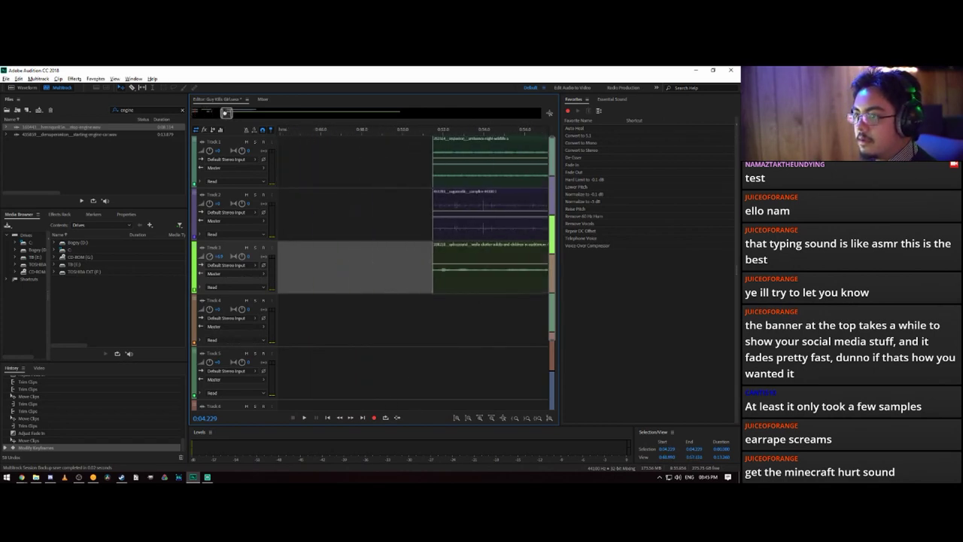
{"action": "scroll", "coordinate": [225, 113], "scroll_direction": "down", "scroll_amount": 5}
{"action": "left_click_drag", "start_coordinate": [417, 329], "coordinate": [440, 159]}
{"action": "left_click", "coordinate": [316, 314]}
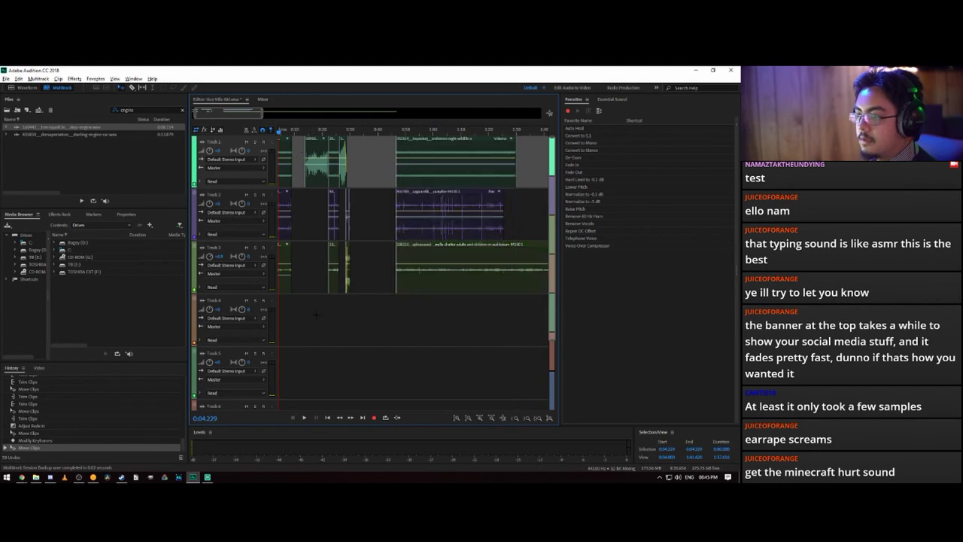
- Move the car clips and campfire insert together so they start where the opening ends, and play across the cut
{"action": "left_click_drag", "start_coordinate": [350, 327], "coordinate": [301, 162]}
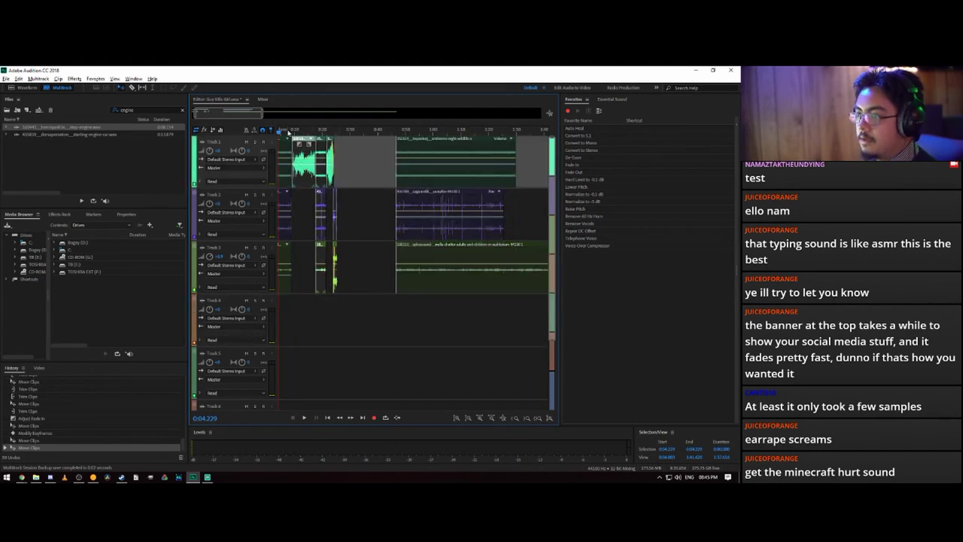
{"action": "key", "text": "space"}
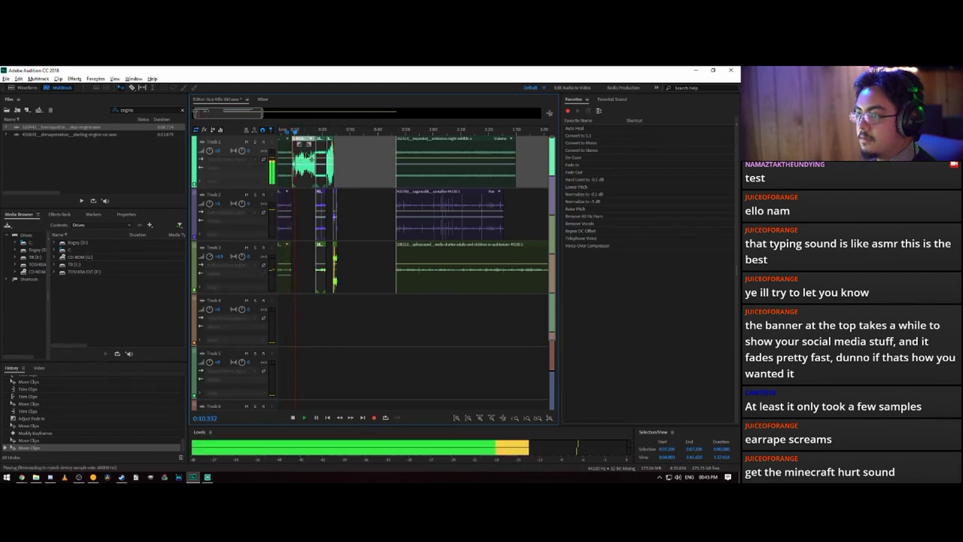
{"action": "scroll", "coordinate": [235, 114], "scroll_direction": "up", "scroll_amount": 3}
{"action": "scroll", "coordinate": [235, 115], "scroll_direction": "down", "scroll_amount": 3}
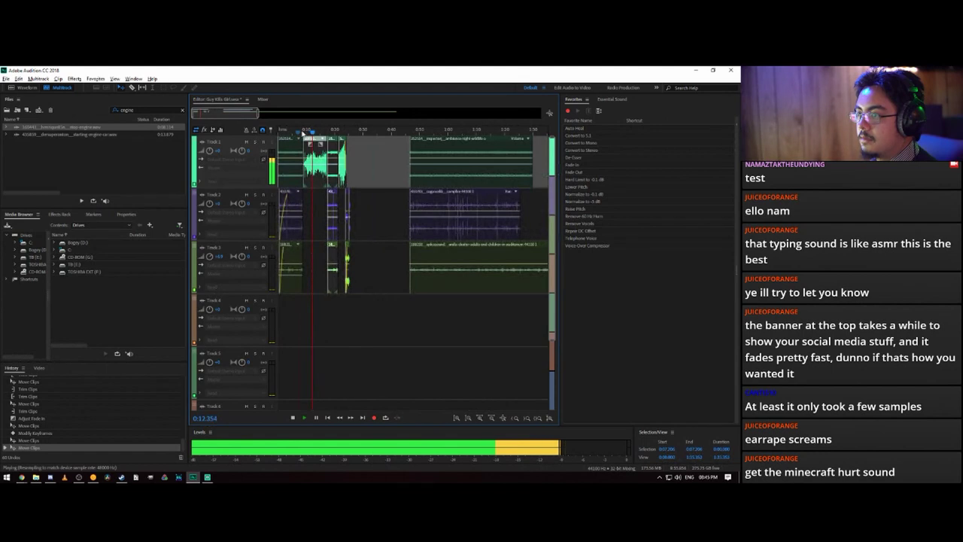
- Play from the first car clip into the campfire insert, and replay the insert from about 0:19.5
{"action": "scroll", "coordinate": [308, 136], "scroll_direction": "up", "scroll_amount": 5}
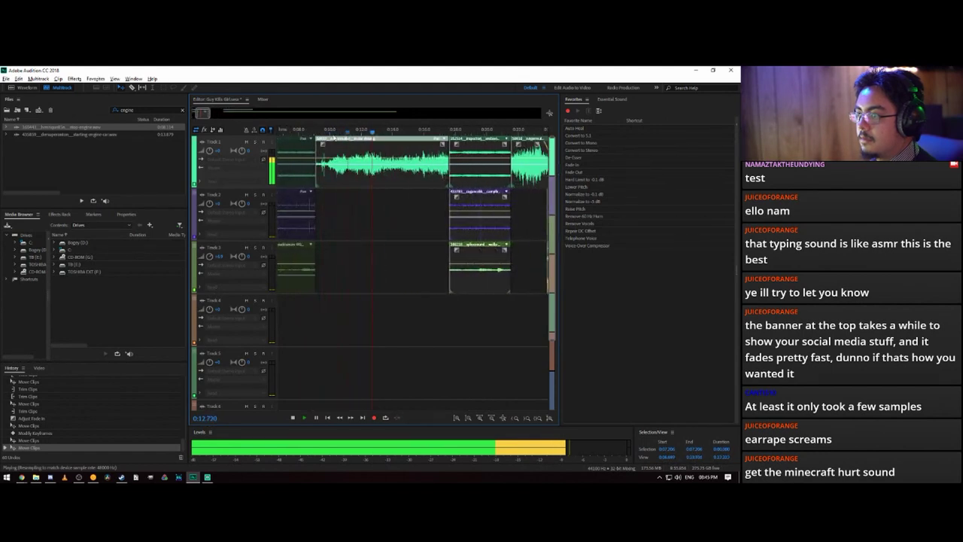
{"action": "scroll", "coordinate": [428, 134], "scroll_direction": "up", "scroll_amount": 2}
{"action": "scroll", "coordinate": [427, 133], "scroll_direction": "down", "scroll_amount": 3}
{"action": "scroll", "coordinate": [311, 135], "scroll_direction": "up", "scroll_amount": 1}
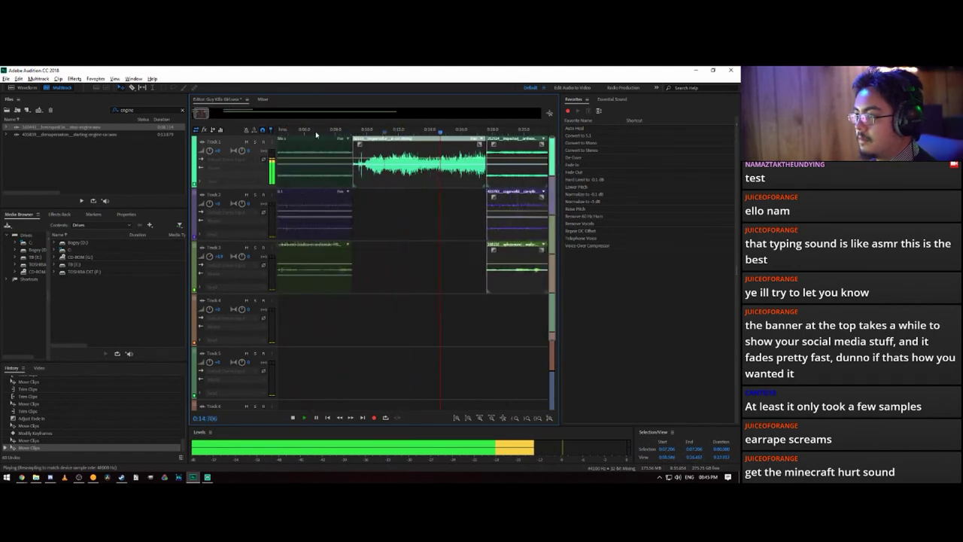
{"action": "scroll", "coordinate": [316, 134], "scroll_direction": "down", "scroll_amount": 5}
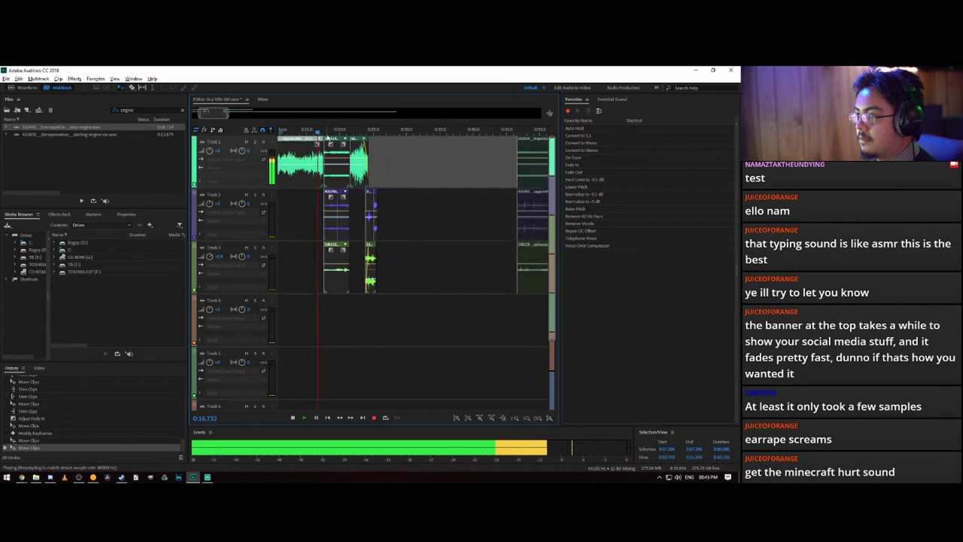
{"action": "scroll", "coordinate": [323, 135], "scroll_direction": "down", "scroll_amount": 2}
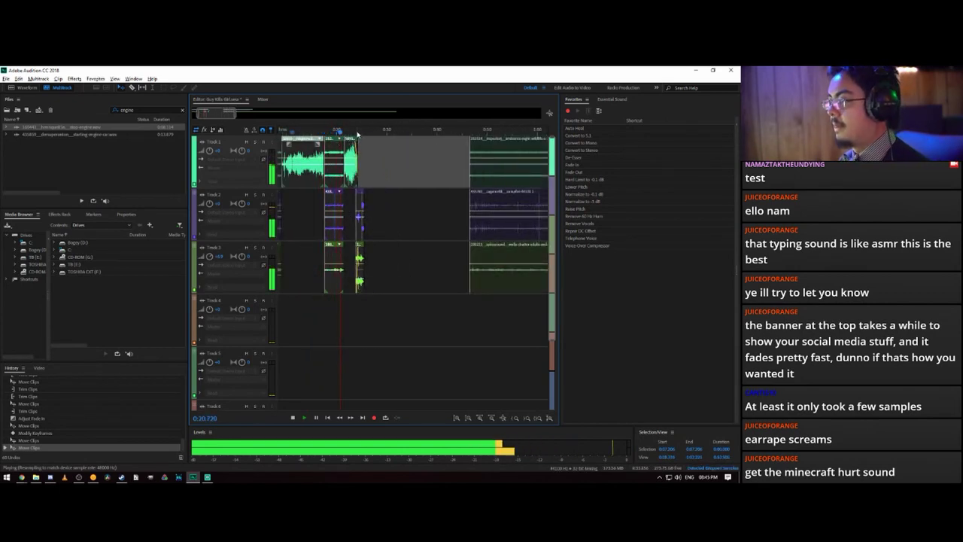
{"action": "key", "text": "space"}
{"action": "scroll", "coordinate": [328, 147], "scroll_direction": "up", "scroll_amount": 5}
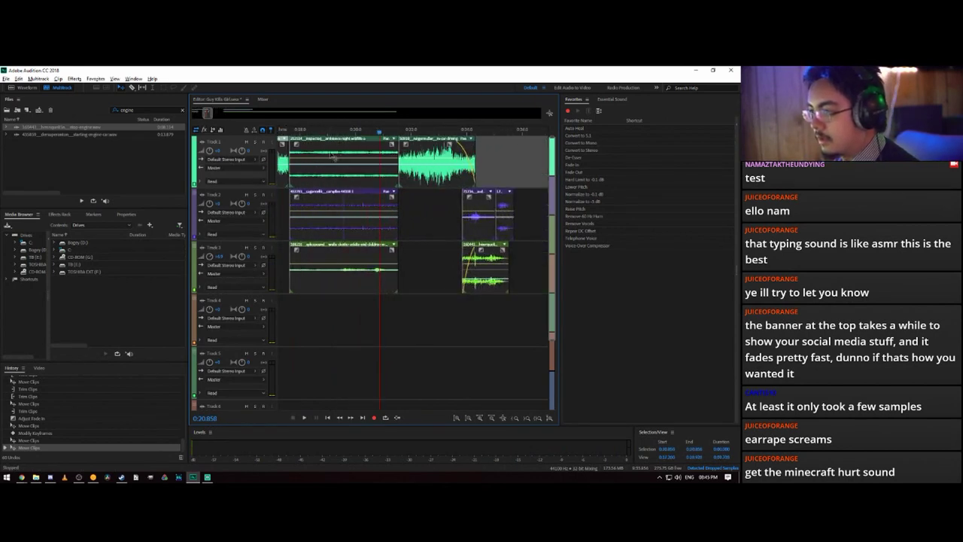
{"action": "left_click", "coordinate": [343, 136]}
{"action": "key", "text": "space"}
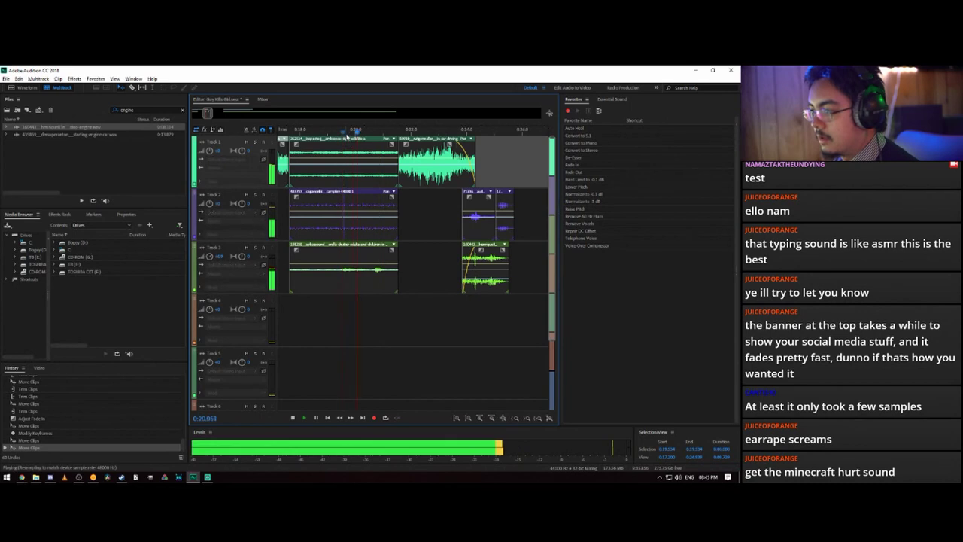
{"action": "key", "text": "space"}
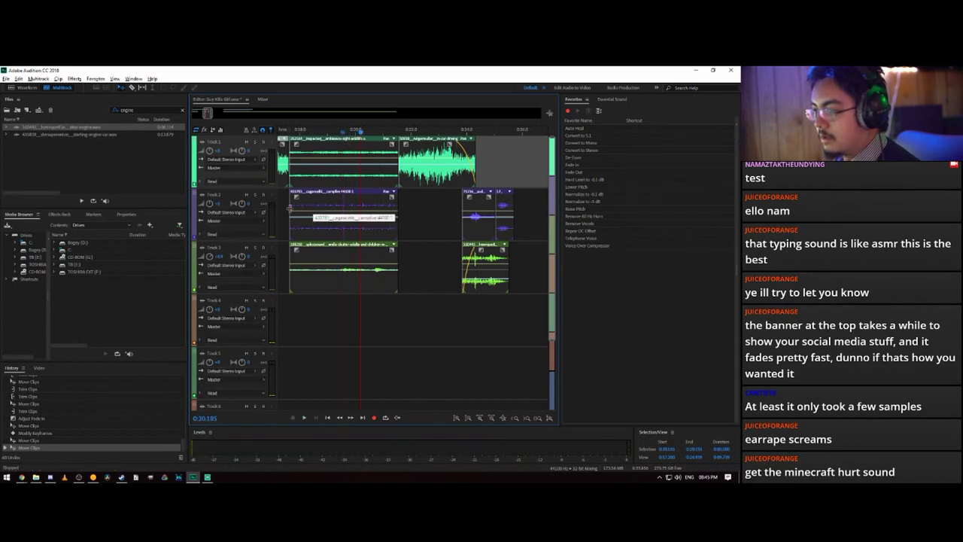
- Retrim the starts of the insert's campfire clip on track 2 and chatter clip on track 3, keeping them at the cut
{"action": "mouse_move", "coordinate": [290, 208]}
{"action": "left_mouse_down"}
{"action": "mouse_move", "coordinate": [355, 207]}
{"action": "mouse_move", "coordinate": [288, 203]}
{"action": "left_mouse_up"}
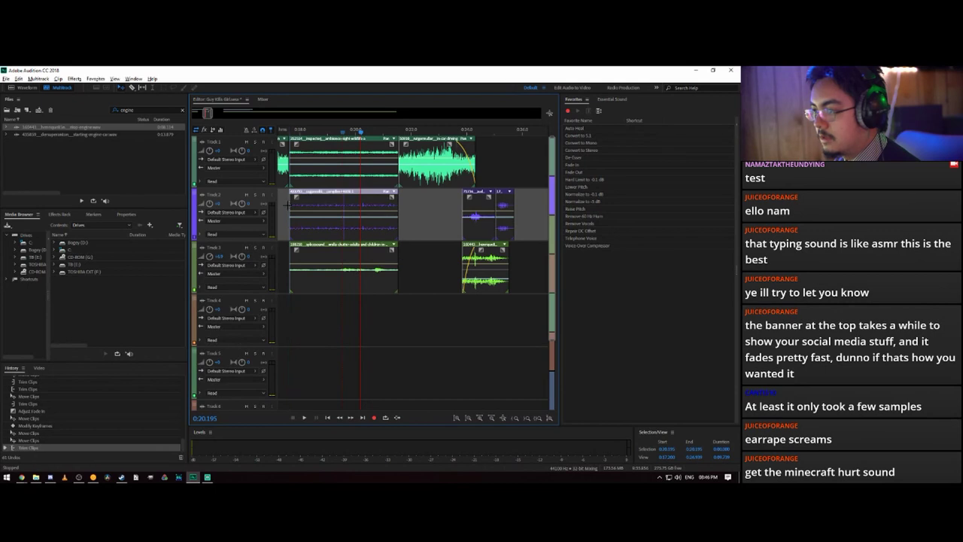
{"action": "left_click", "coordinate": [337, 258]}
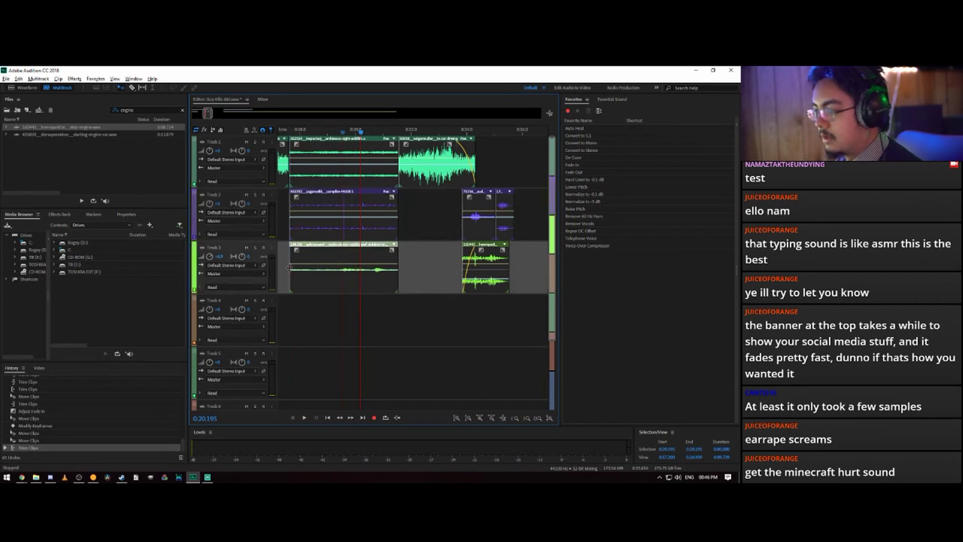
{"action": "left_click", "coordinate": [328, 295]}
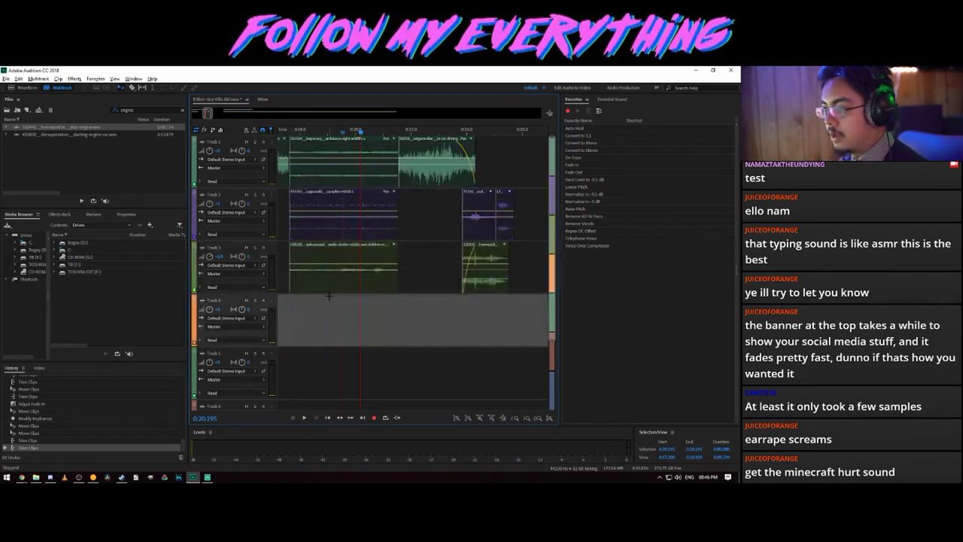
{"action": "left_click", "coordinate": [338, 215]}
{"action": "left_click", "coordinate": [339, 181]}
{"action": "left_click", "coordinate": [332, 276]}
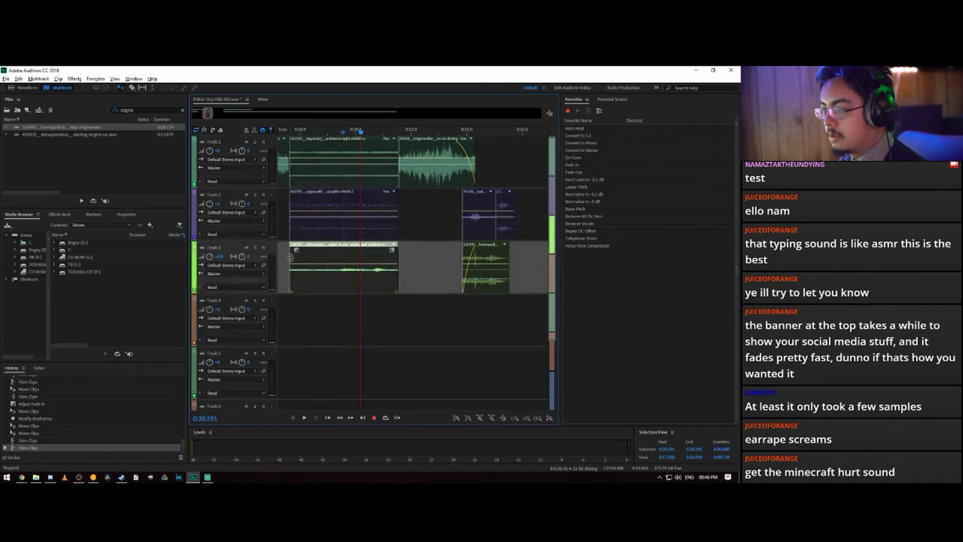
- Retrim and shift the insert's chatter clip to use another part of the recording, starting at the cut, and play it
{"action": "left_click_drag", "start_coordinate": [290, 257], "coordinate": [403, 261]}
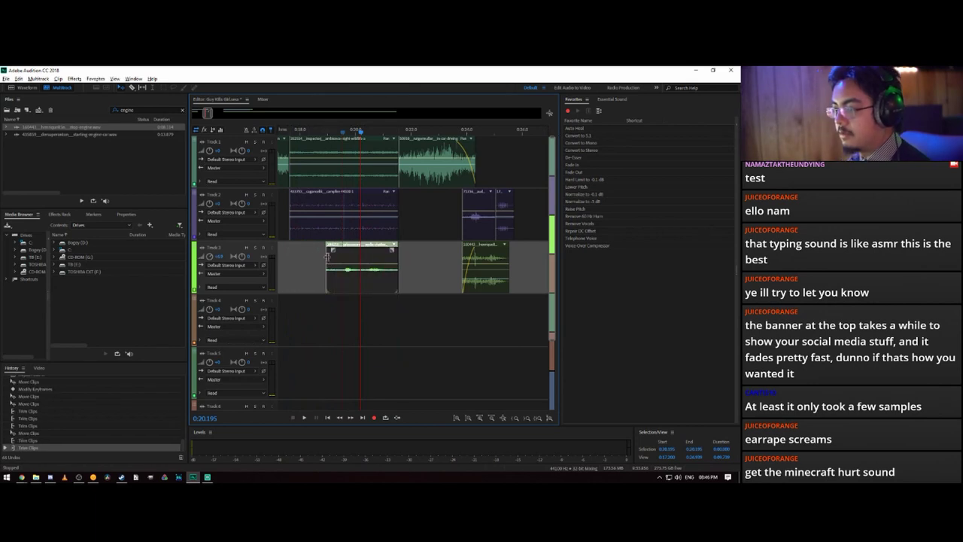
{"action": "left_click_drag", "start_coordinate": [327, 258], "coordinate": [290, 258]}
{"action": "left_click_drag", "start_coordinate": [299, 129], "coordinate": [318, 134]}
{"action": "left_click", "coordinate": [317, 133]}
{"action": "key", "text": "space"}
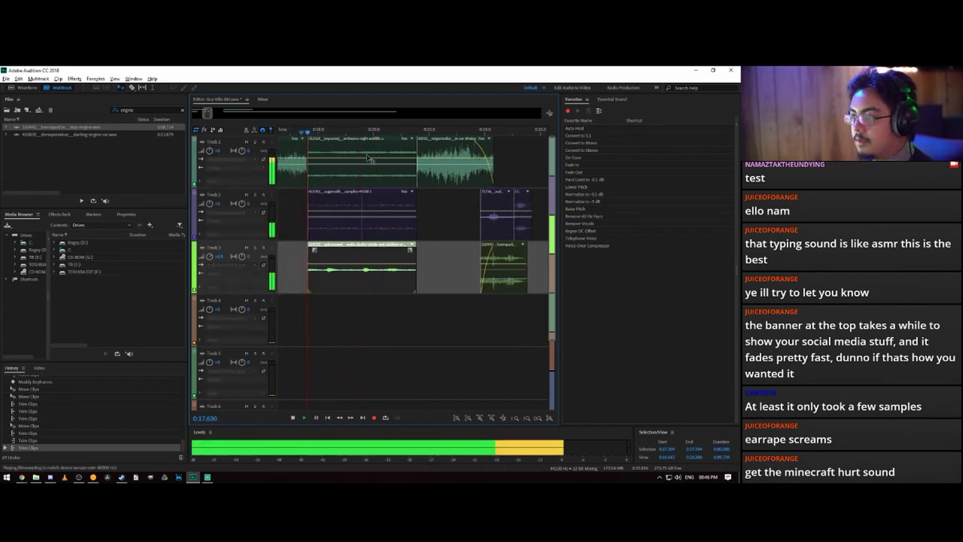
{"action": "key", "text": "space"}
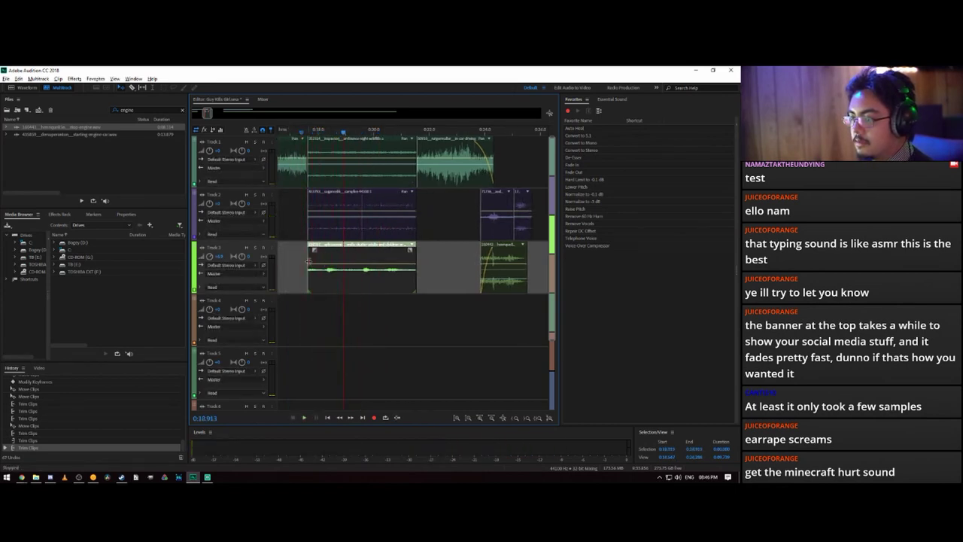
- Trim and shift the insert's chatter clip again to a different part of its recording, and play through the engine stop
{"action": "left_click_drag", "start_coordinate": [309, 261], "coordinate": [415, 260]}
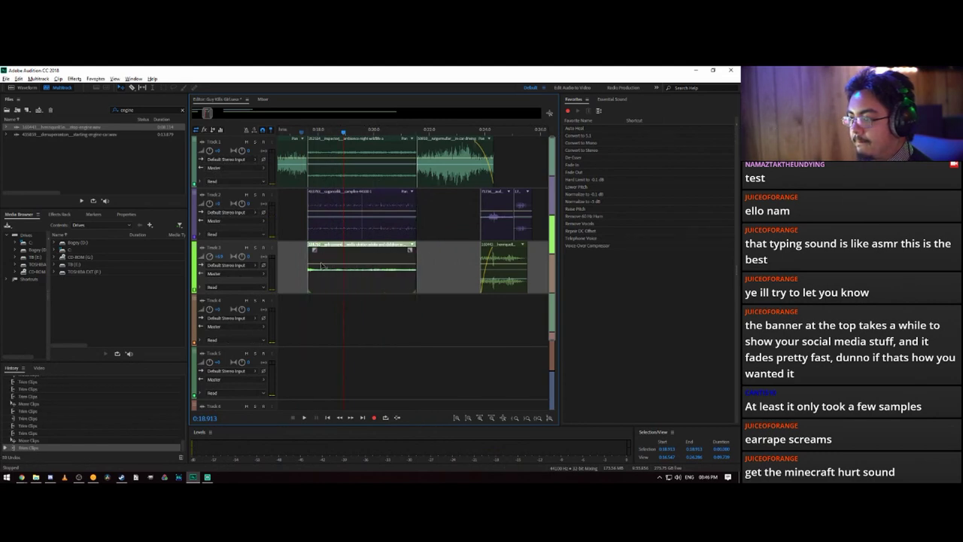
{"action": "key", "text": "space"}
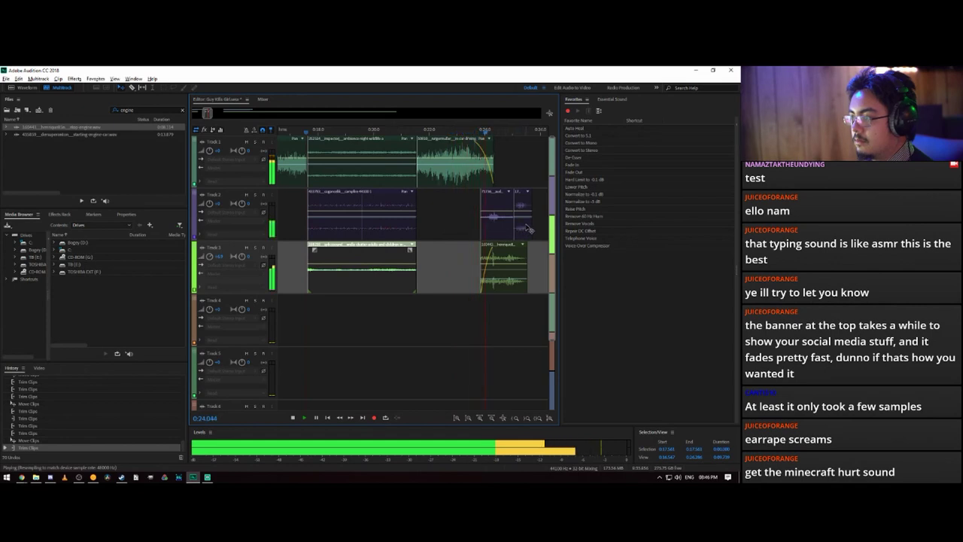
{"action": "key", "text": "space"}
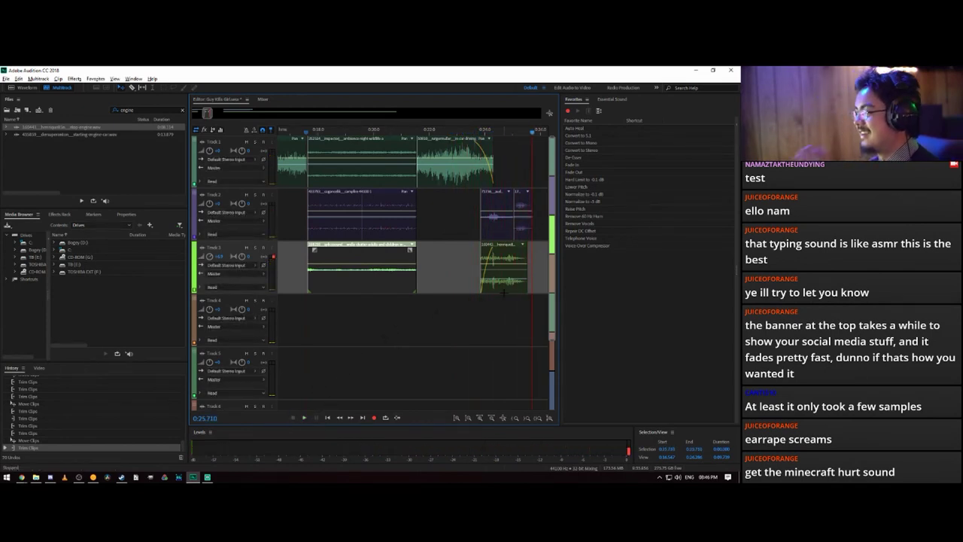
- Replay the end of the second driving clip and the engine-stop clips from about 0:22.7
{"action": "key", "text": "alt+Tab"}
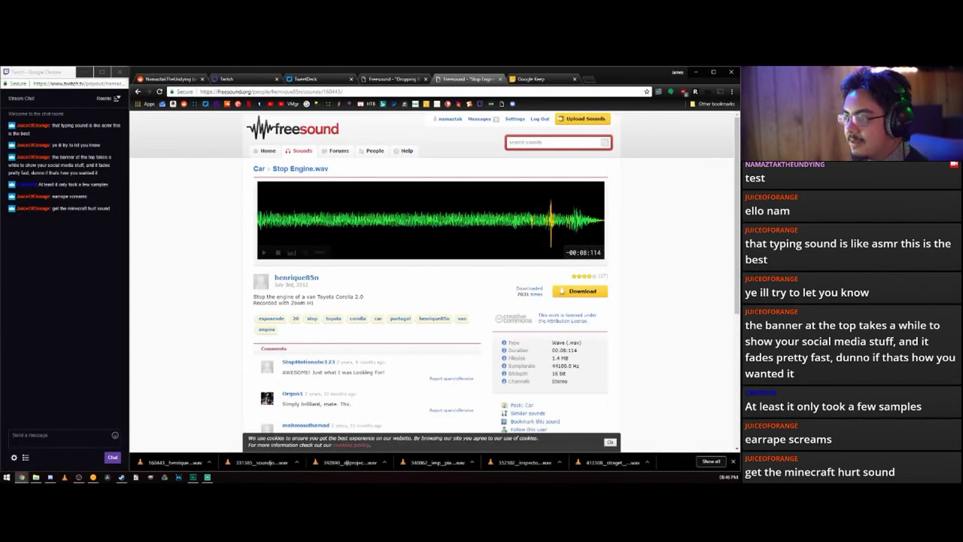
{"action": "left_click_drag", "start_coordinate": [208, 113], "coordinate": [211, 113]}
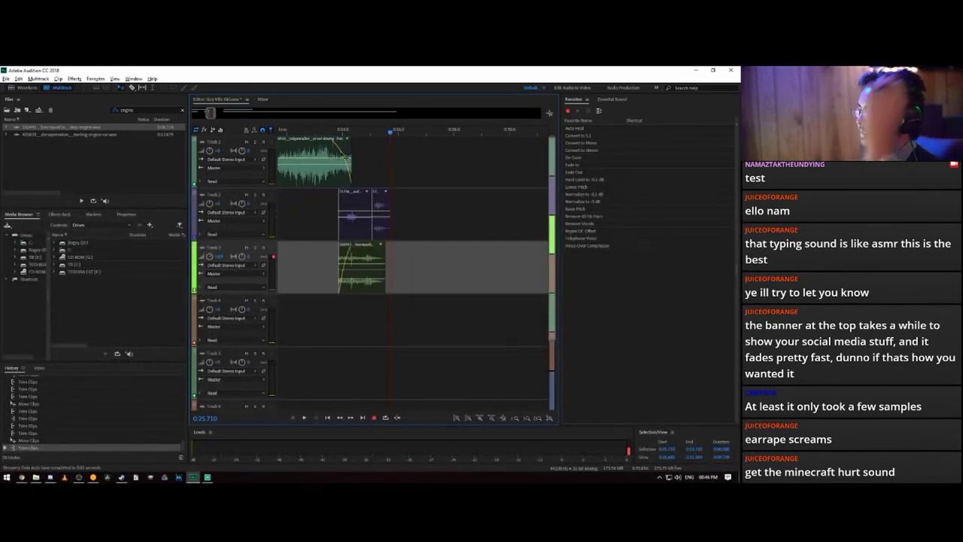
{"action": "left_click", "coordinate": [308, 131]}
{"action": "key", "text": "space"}
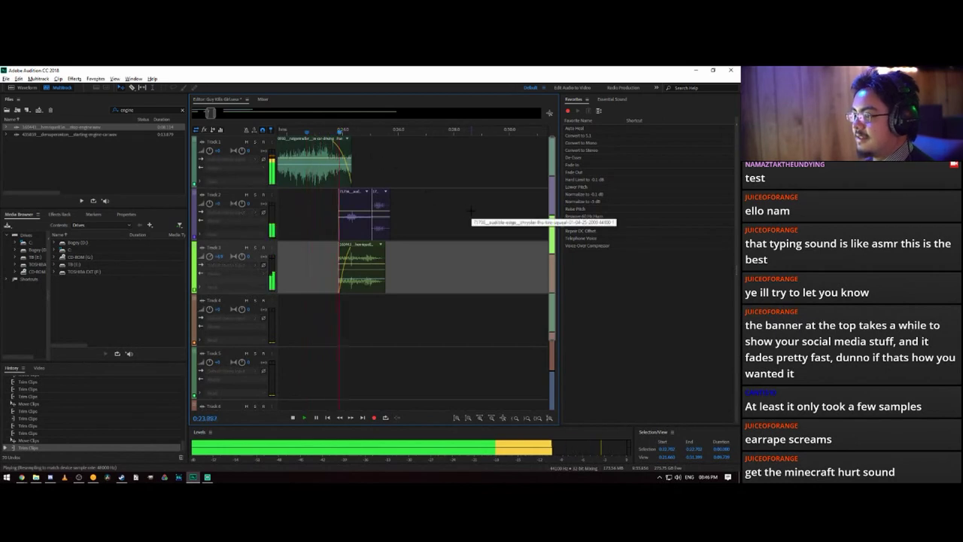
{"action": "key", "text": "space"}
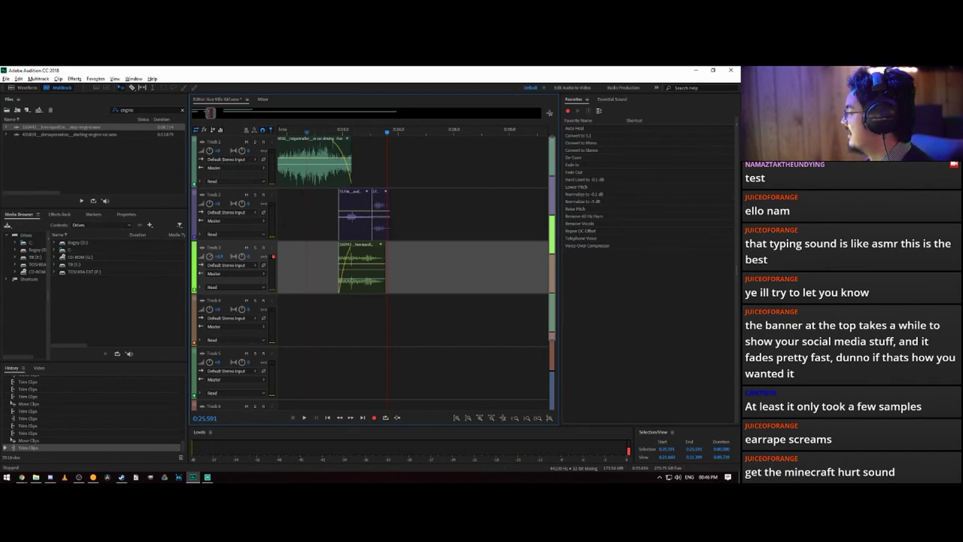
- Search the project files for "seat" and add the seatbelt-out sound to track 1 at about 0:25.7
{"action": "left_click", "coordinate": [139, 160]}
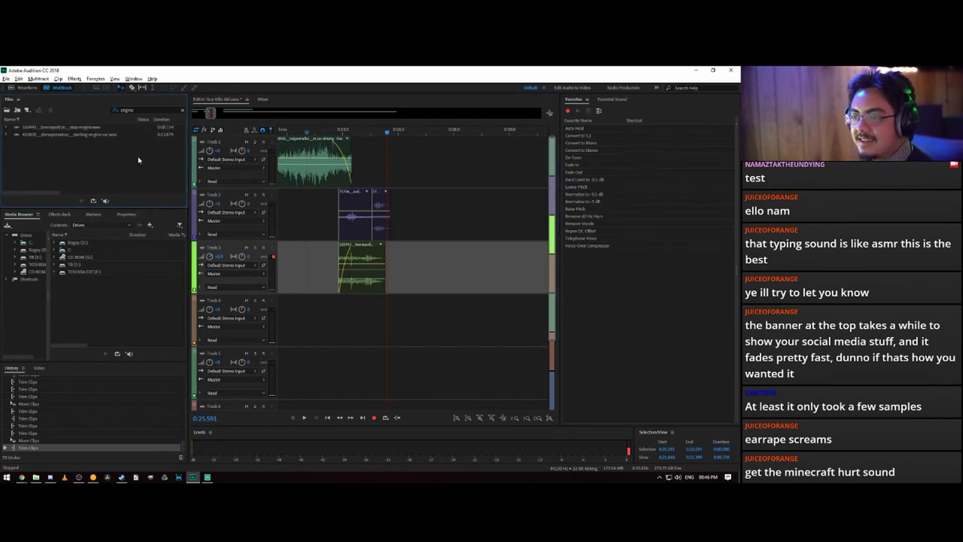
{"action": "left_click", "coordinate": [139, 110]}
{"action": "type", "text": "ignite"}
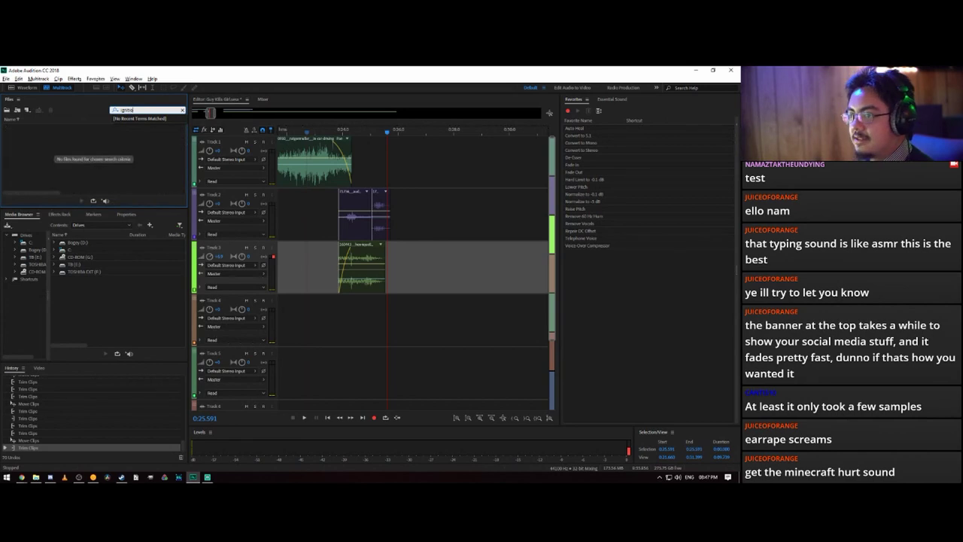
{"action": "key", "text": "ctrl+a"}
{"action": "key", "text": "BackSpace"}
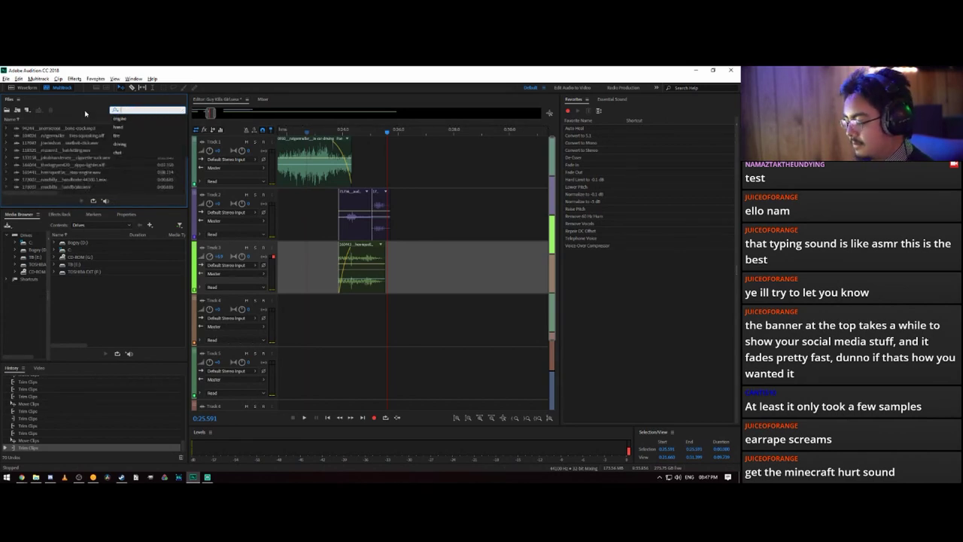
{"action": "type", "text": "scre"}
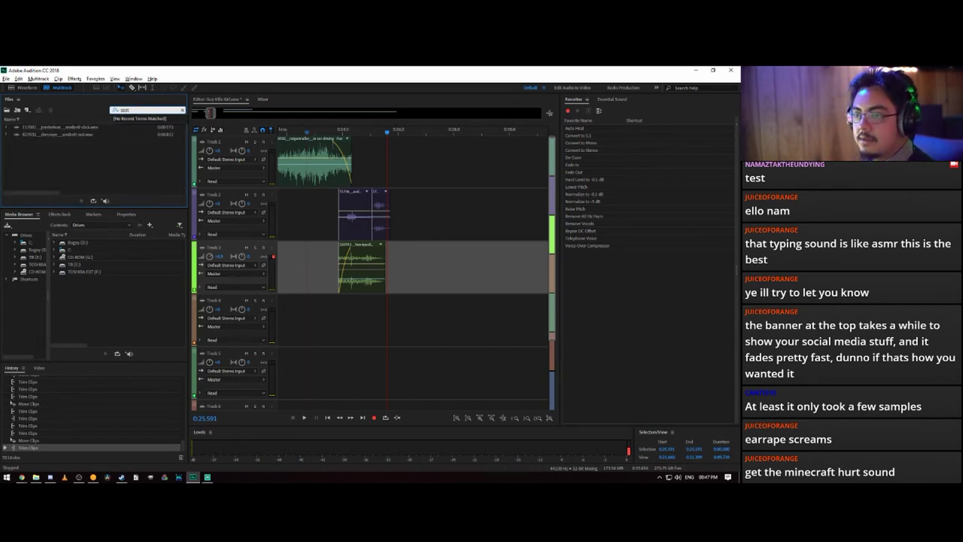
{"action": "left_click_drag", "start_coordinate": [75, 136], "coordinate": [393, 159]}
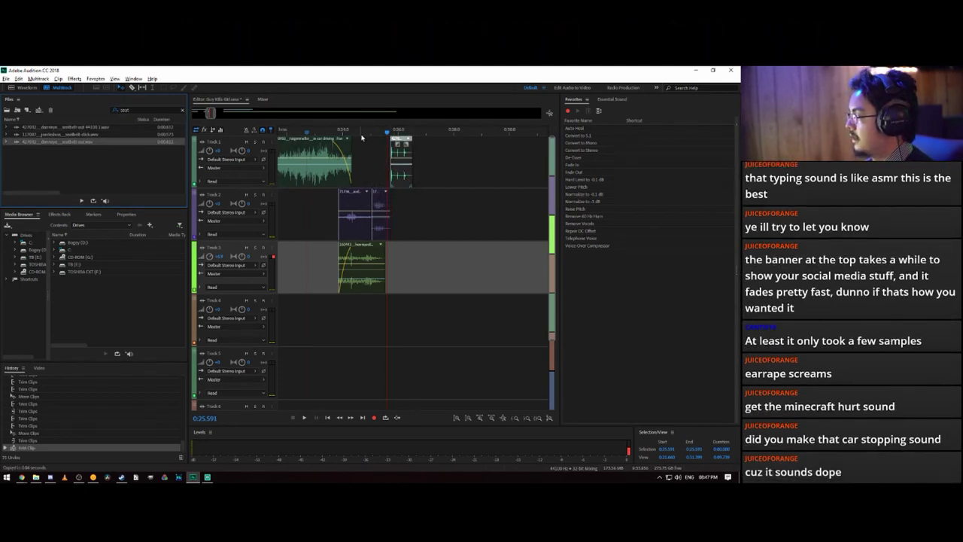
- Listen to the first short car clip on track 2 in solo, starting from about 0:22.2, and turn solo off
{"action": "left_click_drag", "start_coordinate": [388, 134], "coordinate": [291, 136]}
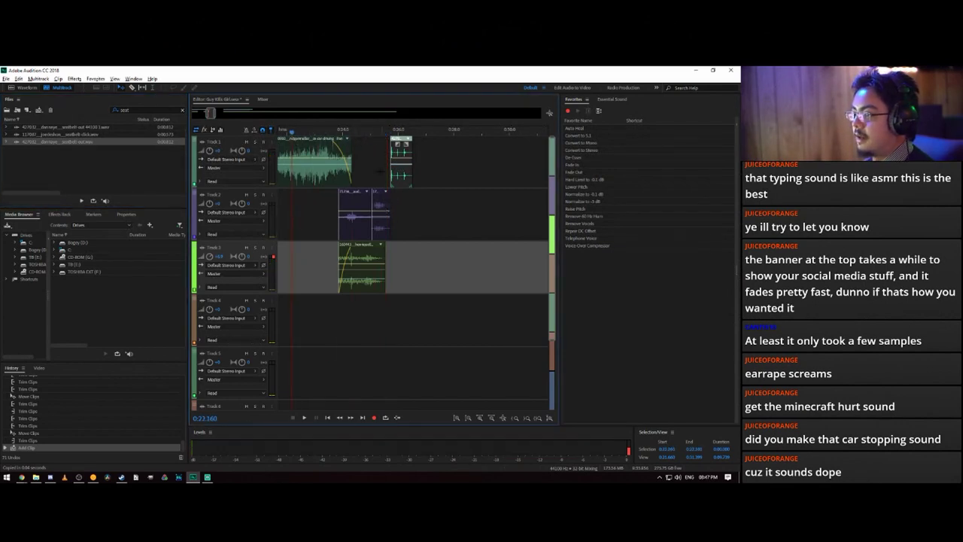
{"action": "left_click", "coordinate": [362, 213]}
{"action": "left_click", "coordinate": [255, 194]}
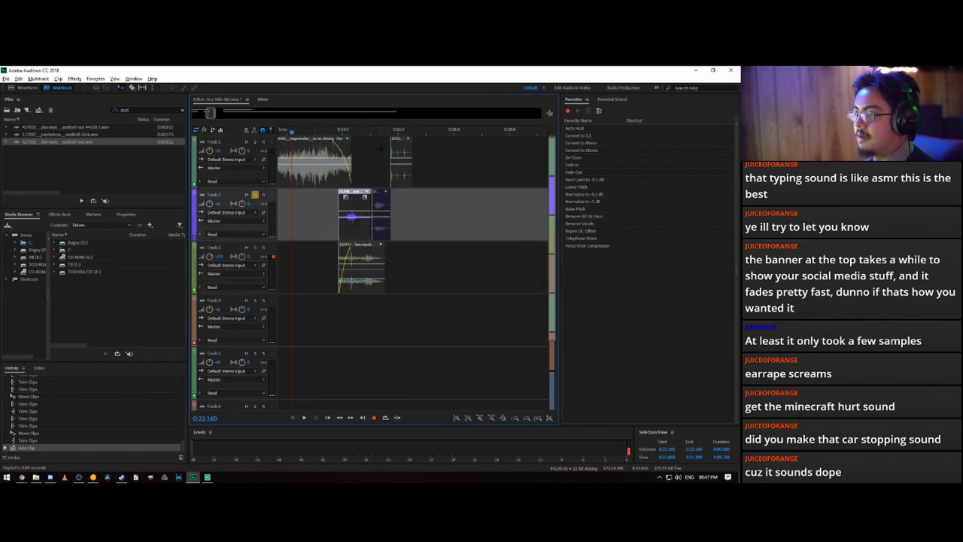
{"action": "key", "text": "space"}
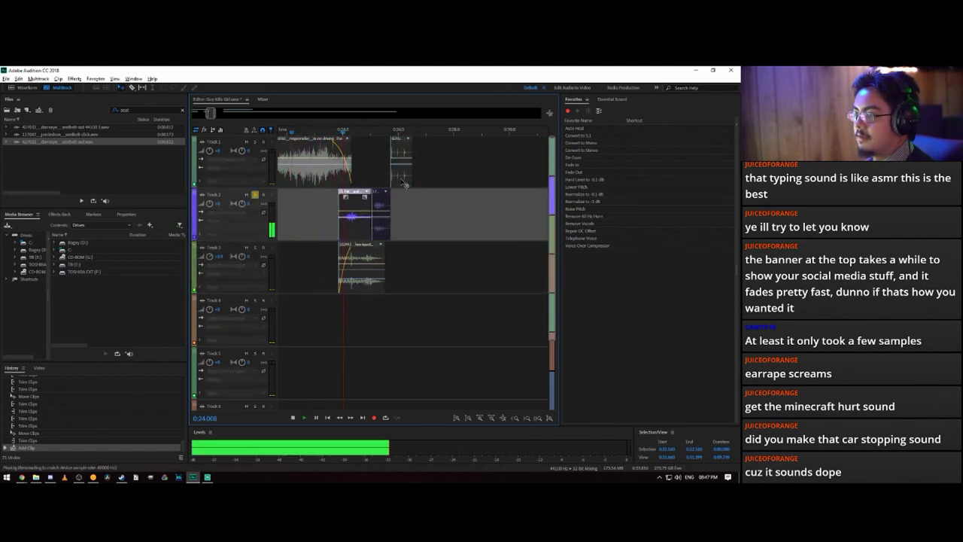
{"action": "key", "text": "space"}
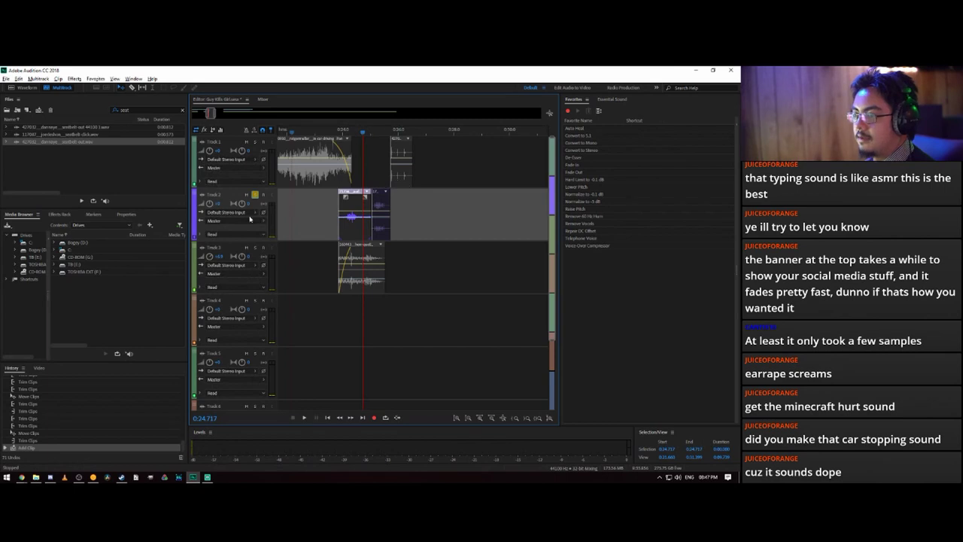
{"action": "left_click", "coordinate": [255, 195]}
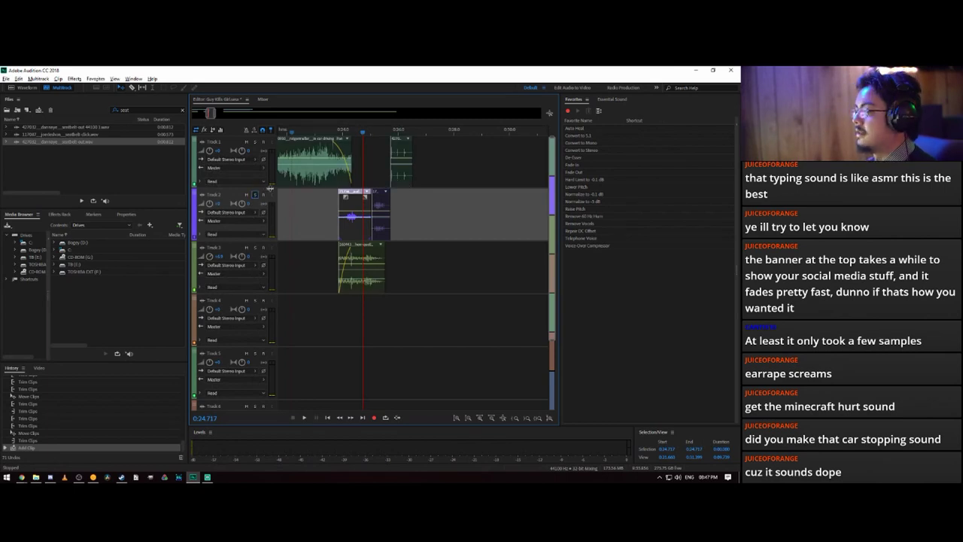
- Listen to the second short clip on track 2 in solo from about 0:25.1, and turn solo off
{"action": "left_click_drag", "start_coordinate": [363, 133], "coordinate": [374, 133]}
{"action": "left_click", "coordinate": [254, 195]}
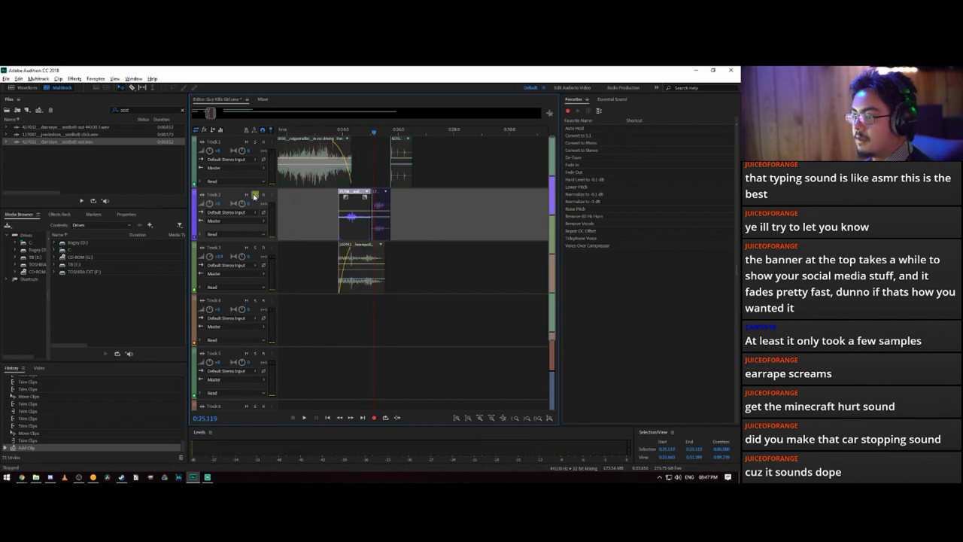
{"action": "left_click", "coordinate": [254, 195]}
{"action": "left_click", "coordinate": [380, 209]}
{"action": "left_click", "coordinate": [254, 195]}
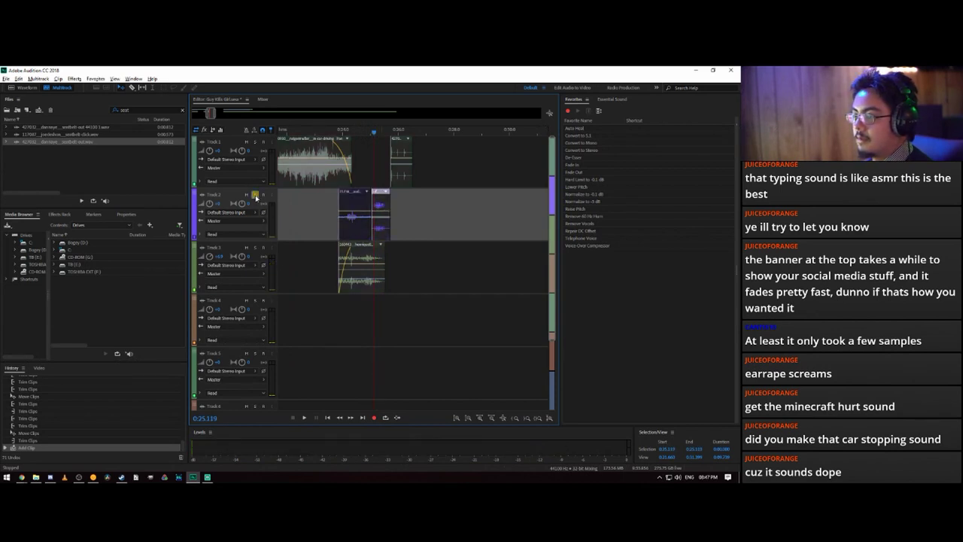
{"action": "key", "text": "space"}
{"action": "key", "text": "space"}
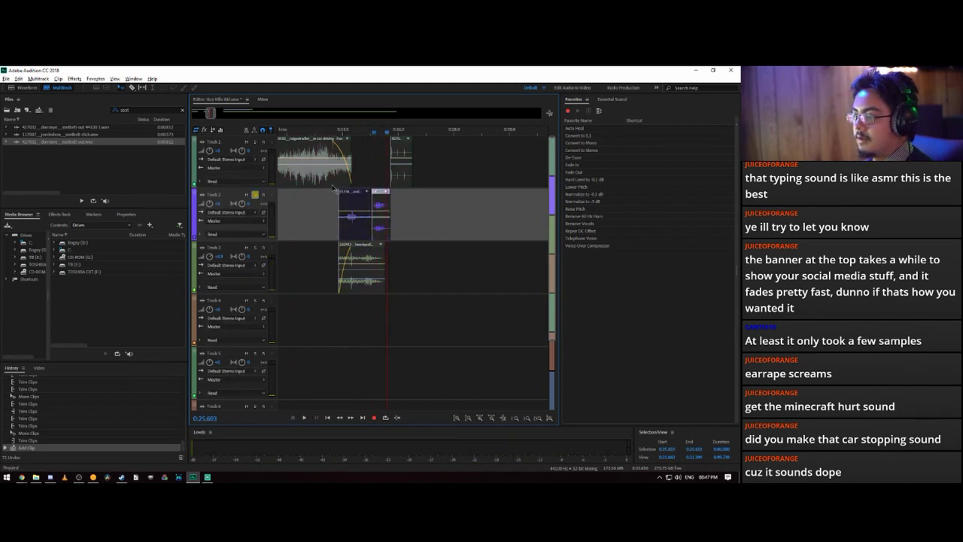
{"action": "left_click", "coordinate": [254, 194]}
- Listen to the first short car clip on track 2 in solo from about 0:23.6, and turn solo off
{"action": "left_click", "coordinate": [333, 132]}
{"action": "left_click", "coordinate": [319, 157]}
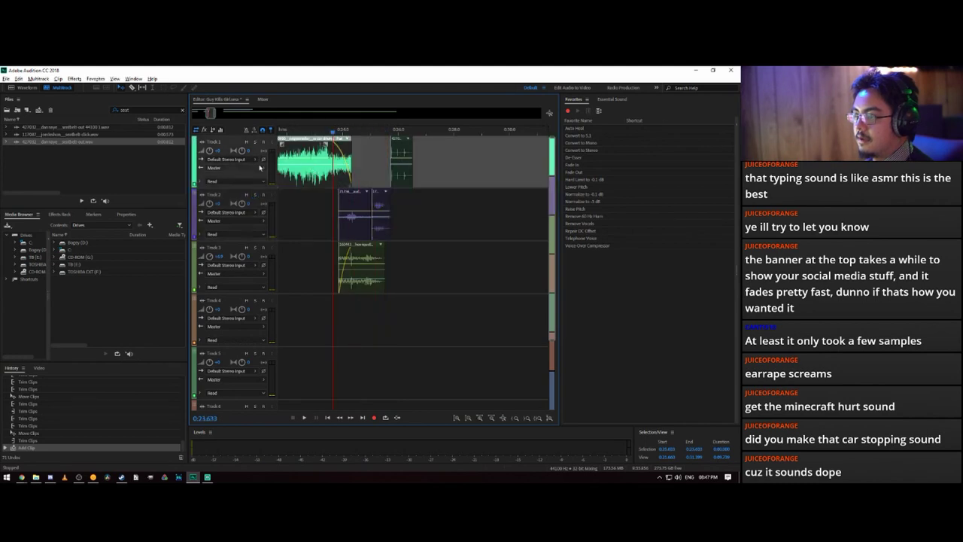
{"action": "left_click", "coordinate": [255, 195]}
{"action": "key", "text": "space"}
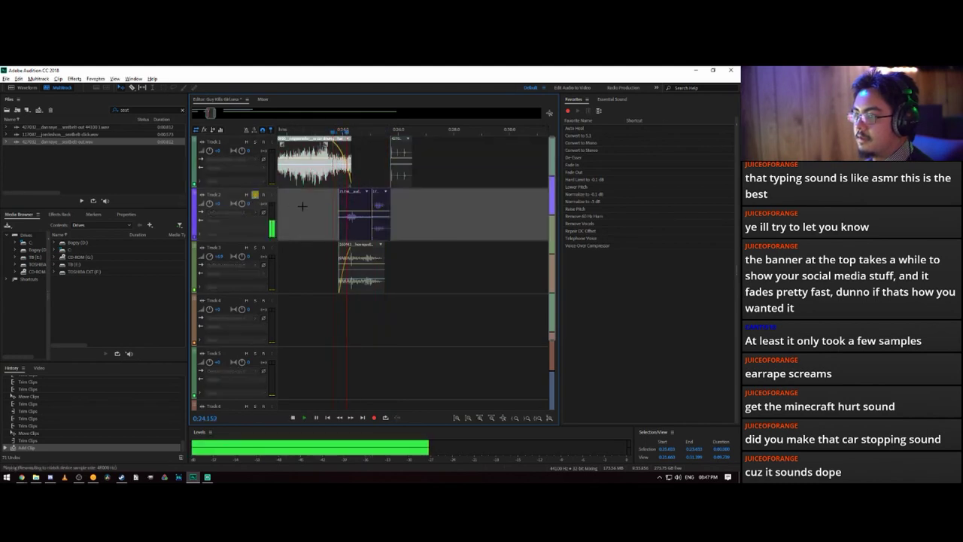
{"action": "key", "text": "space"}
{"action": "left_click", "coordinate": [254, 195]}
- Listen to the end of the driving clip on track 1 in solo from about 0:22.7
{"action": "left_click", "coordinate": [256, 159]}
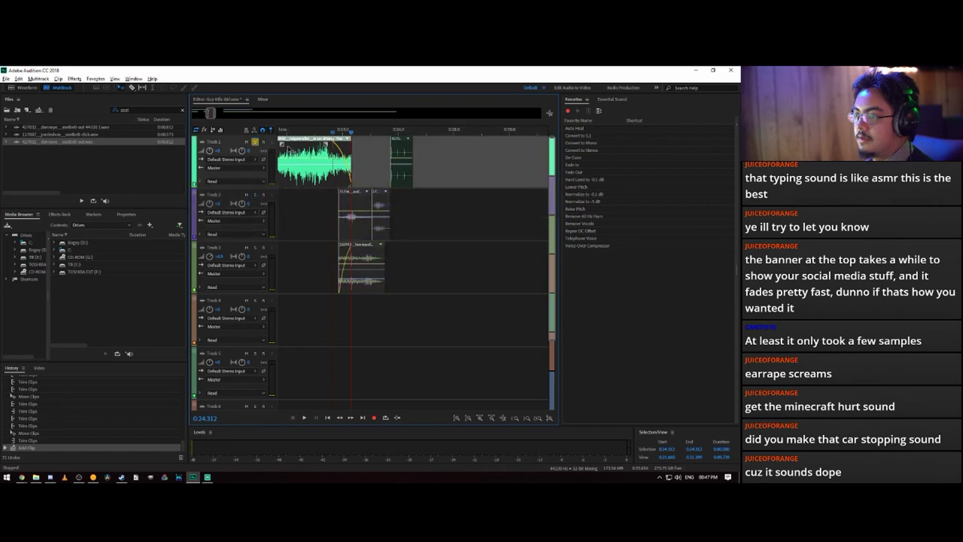
{"action": "left_click", "coordinate": [304, 129]}
{"action": "key", "text": "space"}
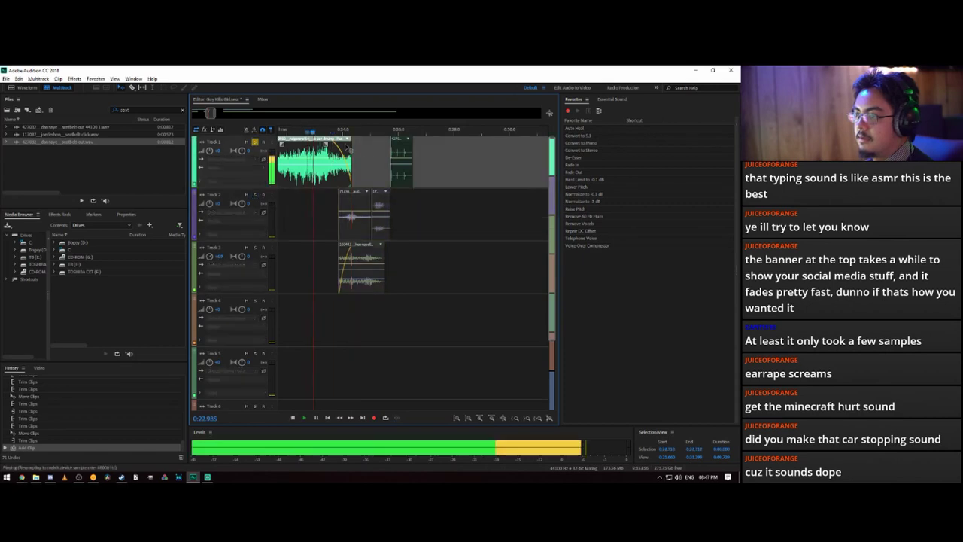
{"action": "key", "text": "space"}
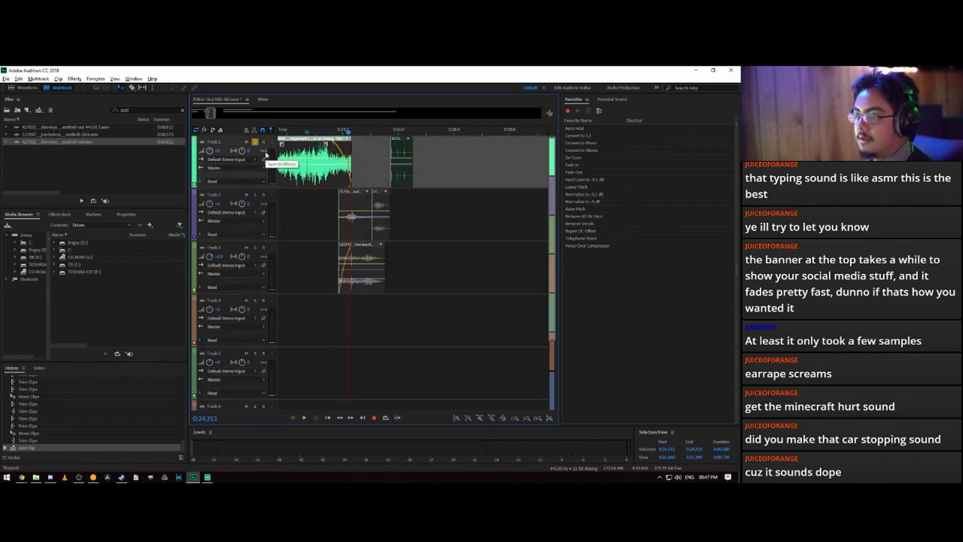
- Listen to the short clip on track 3 in solo from about 0:24.2, and turn its solo off
{"action": "left_click", "coordinate": [361, 272]}
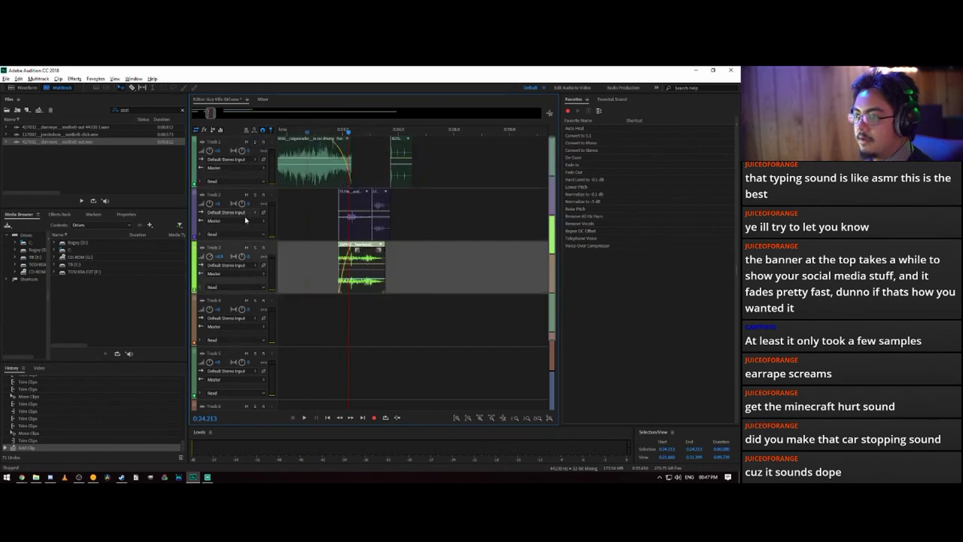
{"action": "left_click", "coordinate": [255, 247]}
{"action": "key", "text": "space"}
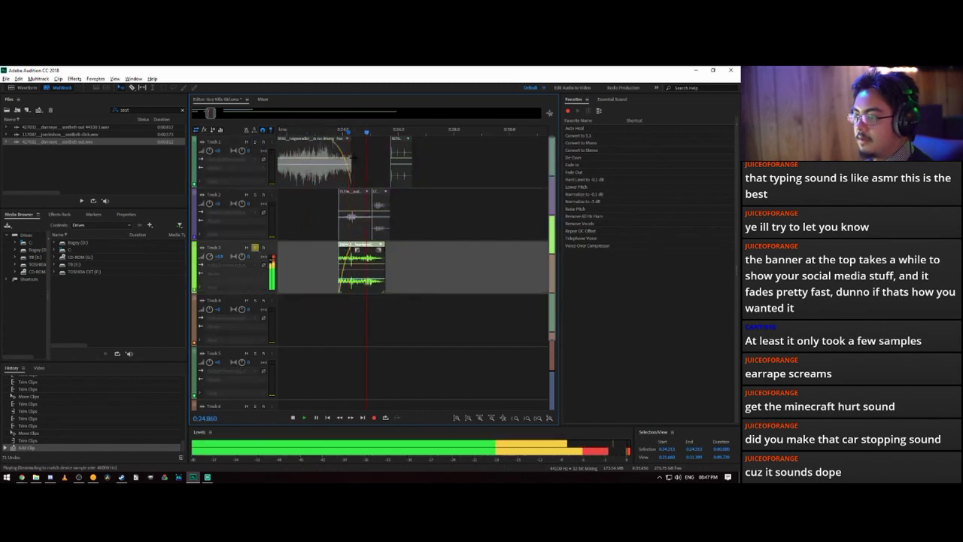
{"action": "key", "text": "space"}
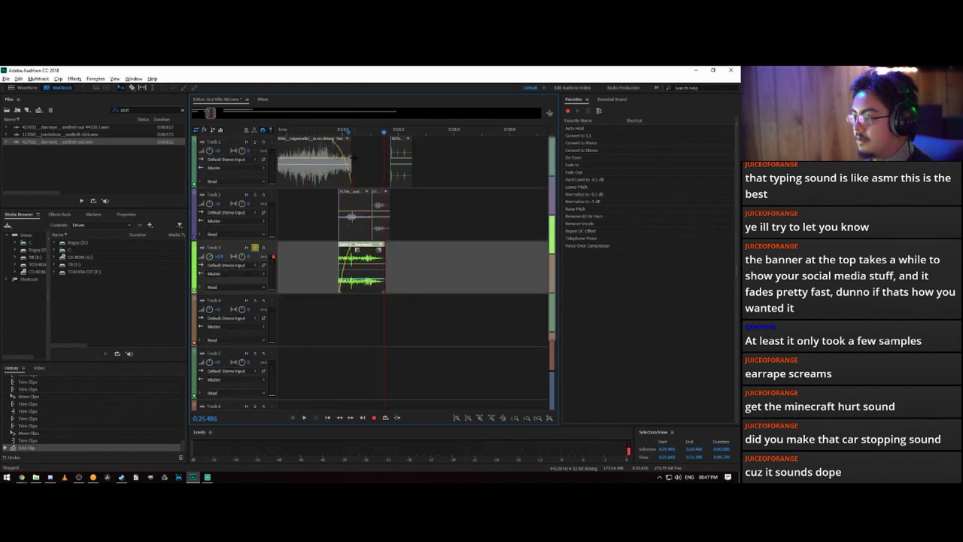
{"action": "left_click", "coordinate": [256, 249]}
- Replay the full mix from about 0:22, through the engine stop and the seatbelt sound on track 1
{"action": "left_click_drag", "start_coordinate": [383, 134], "coordinate": [286, 144]}
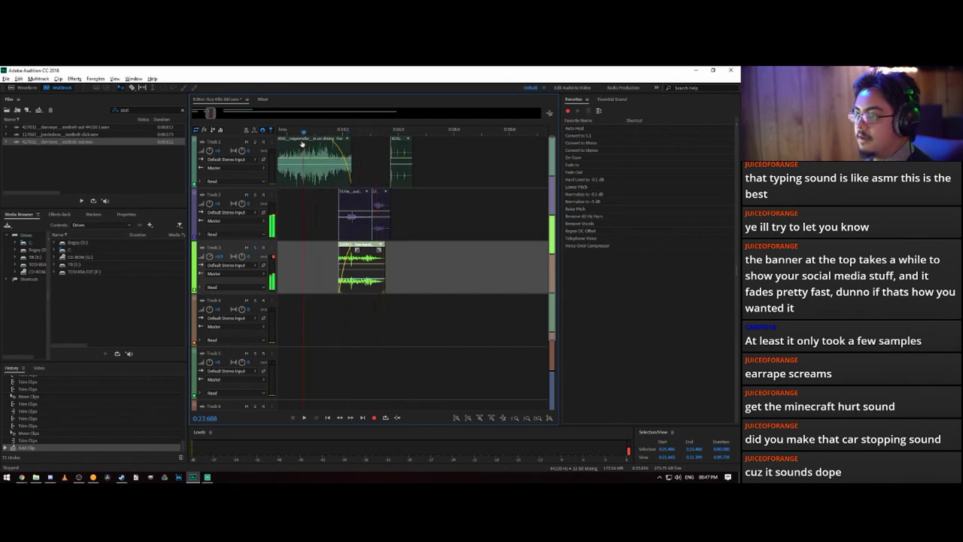
{"action": "key", "text": "space"}
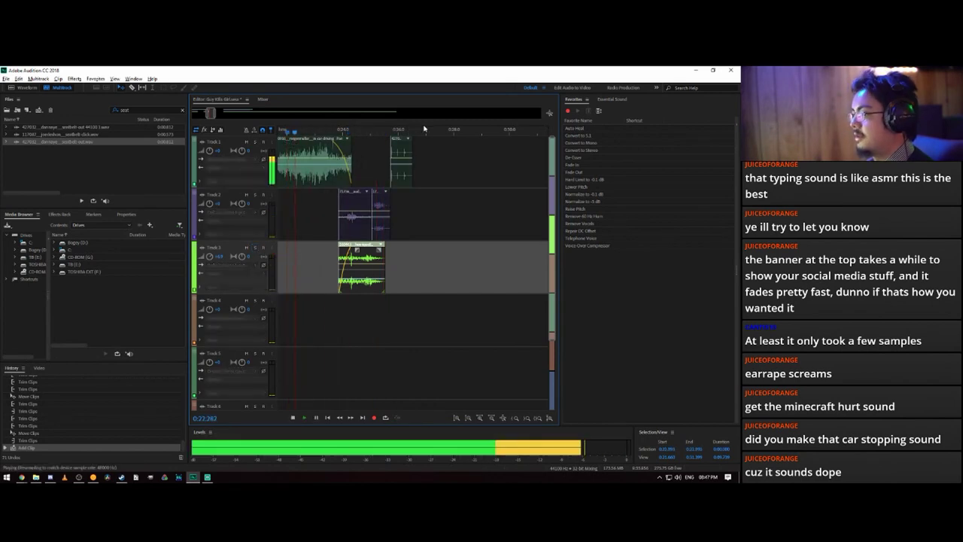
{"action": "key", "text": "space"}
{"action": "key", "text": "space"}
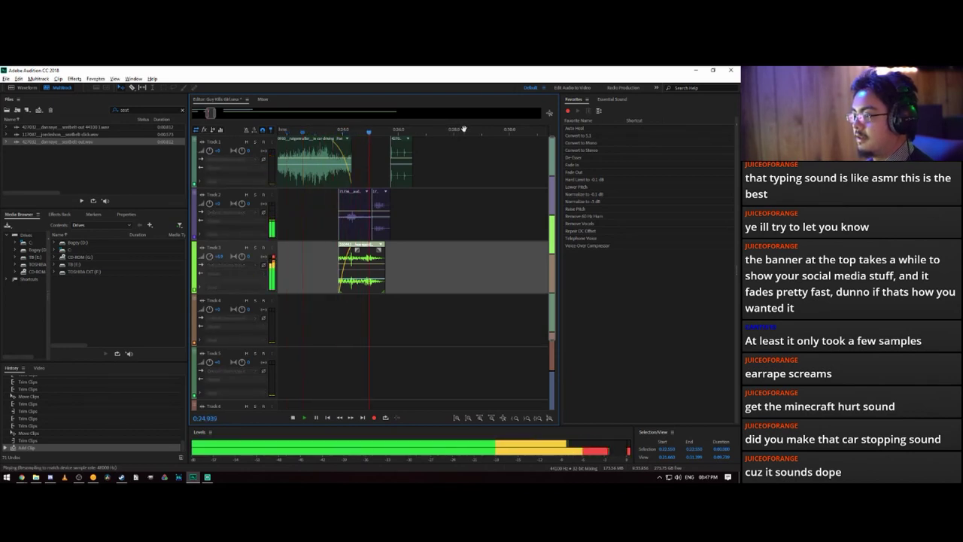
{"action": "key", "text": "space"}
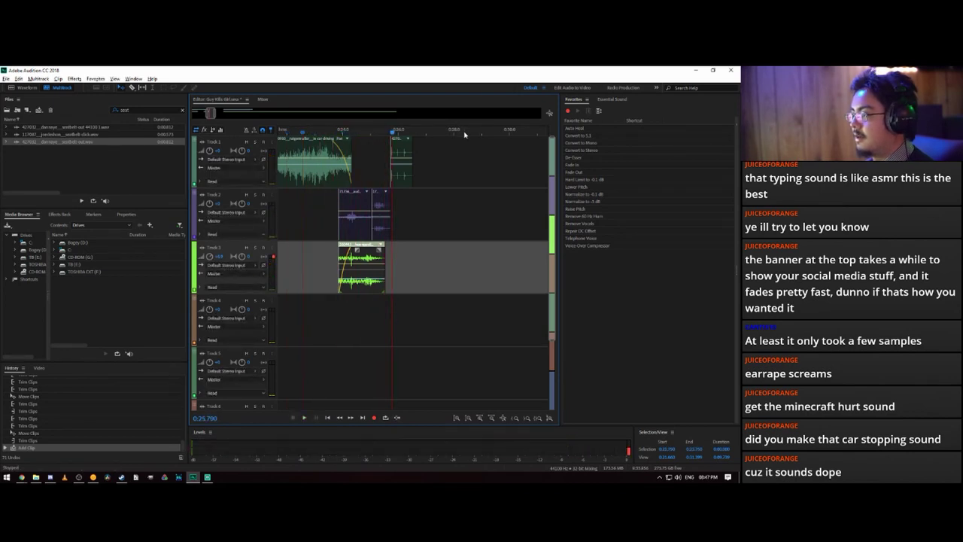
{"action": "key", "text": "space"}
{"action": "key", "text": "space"}
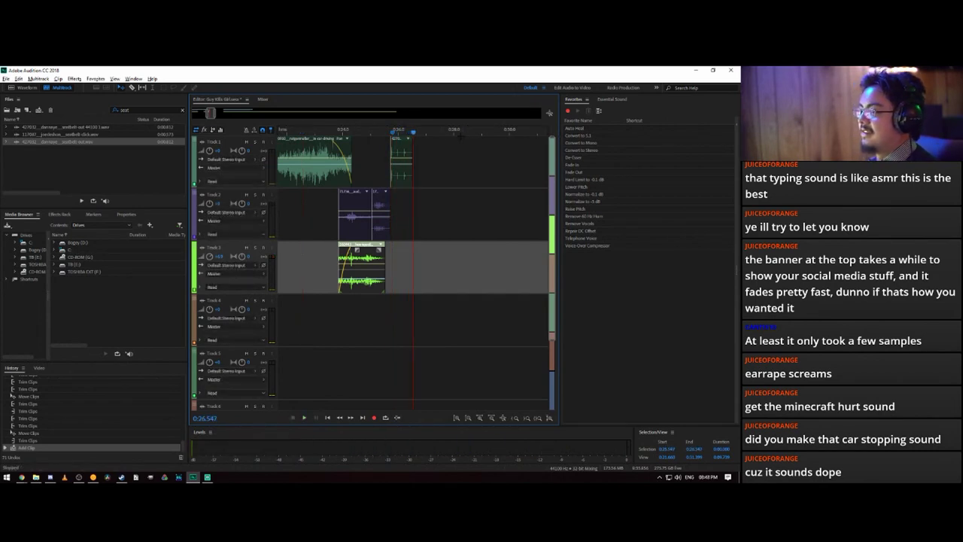
- Move the seatbelt clip on track 1 slightly later to about 0:26.0 and play it from about 0:25.4
{"action": "left_click_drag", "start_coordinate": [407, 151], "coordinate": [413, 151]}
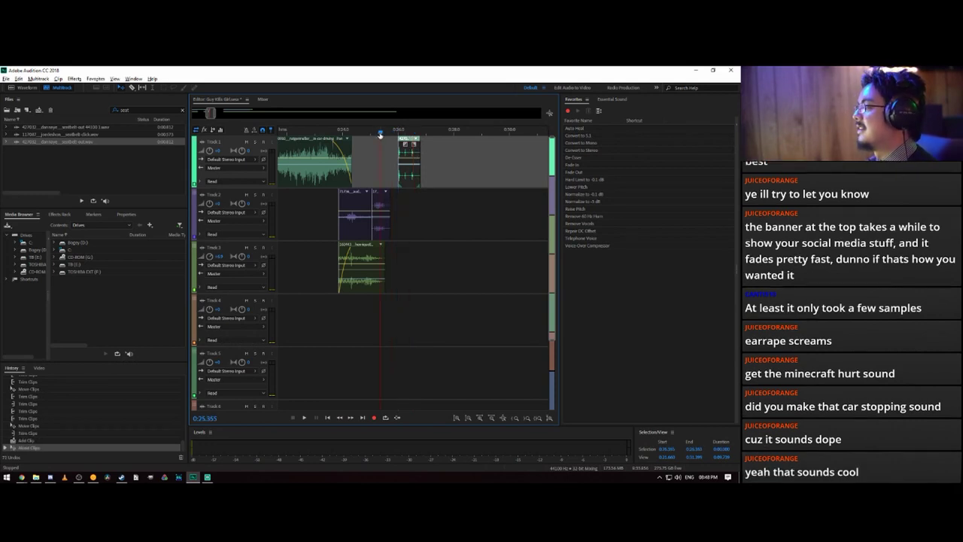
{"action": "key", "text": "space"}
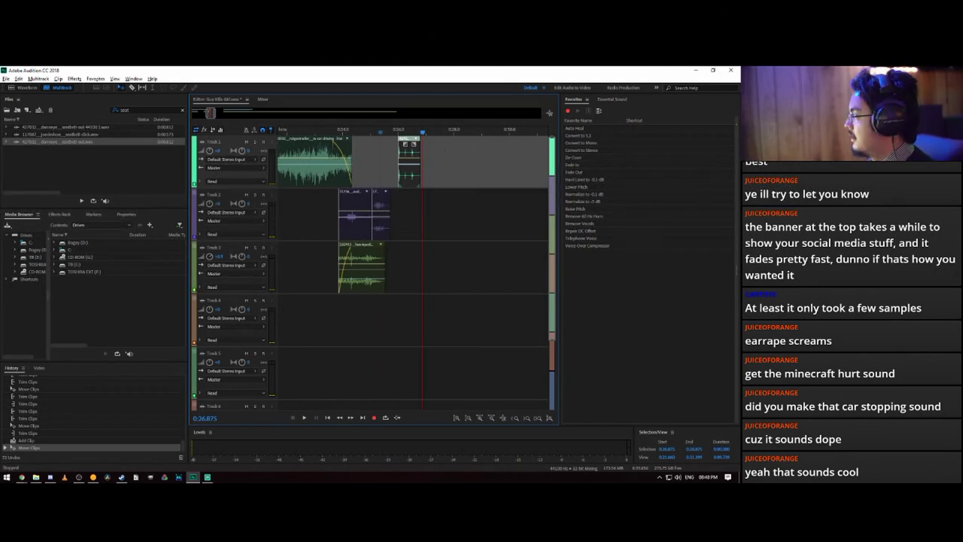
- Switch to Freesound in the browser and search for "car door open"
{"action": "key", "text": "alt+Tab"}
{"action": "left_click", "coordinate": [529, 142]}
{"action": "type", "text": "car door op"}
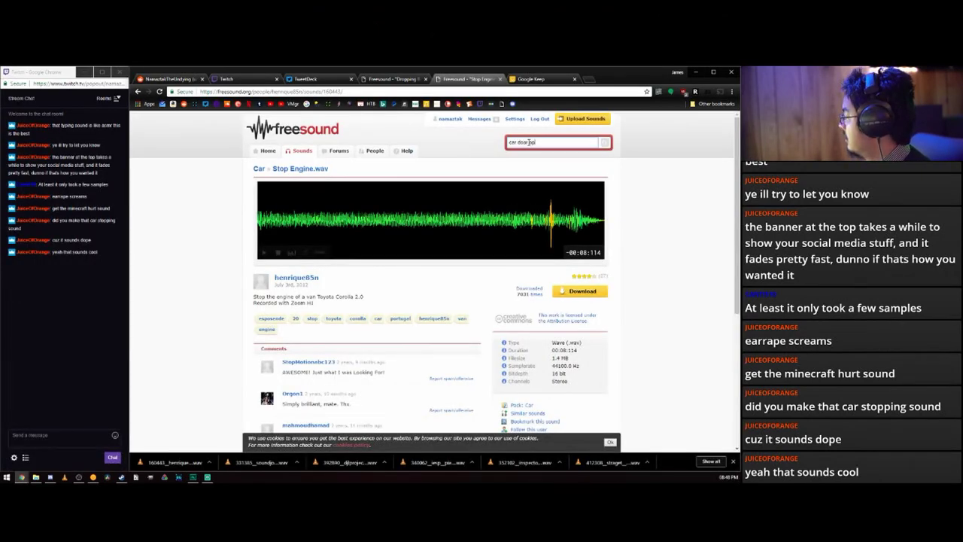
{"action": "type", "text": "en"}
{"action": "key", "text": "Return"}
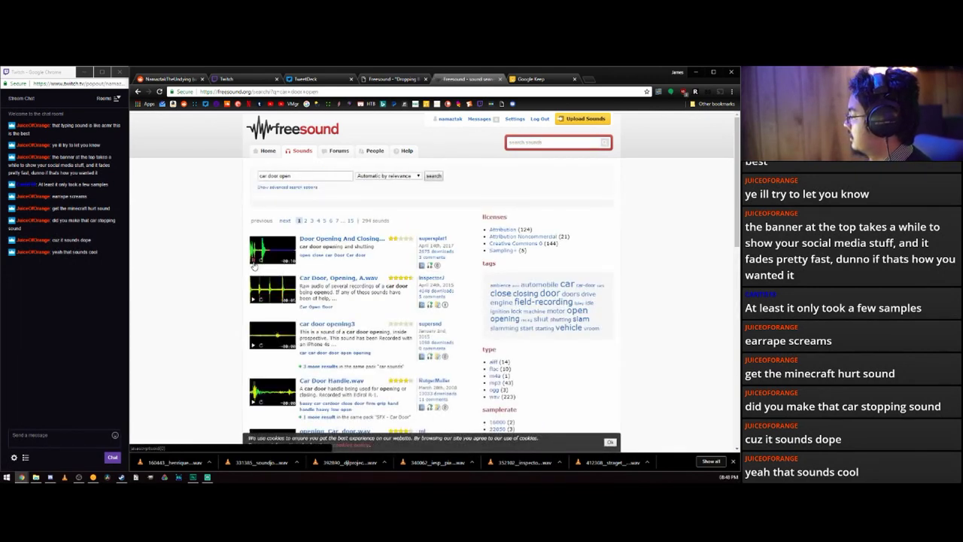
- Preview several of the car door sounds in the search results, looking for a suitable door-opening sound
{"action": "left_click", "coordinate": [253, 262]}
{"action": "scroll", "coordinate": [253, 256], "scroll_direction": "down", "scroll_amount": 2}
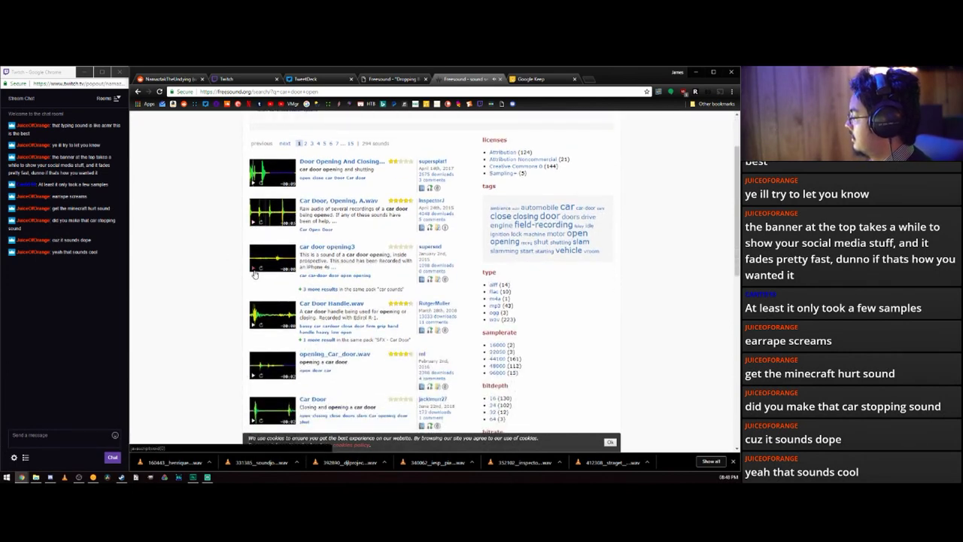
{"action": "left_click", "coordinate": [254, 325]}
{"action": "scroll", "coordinate": [256, 214], "scroll_direction": "down", "scroll_amount": 3}
{"action": "left_click", "coordinate": [255, 221]}
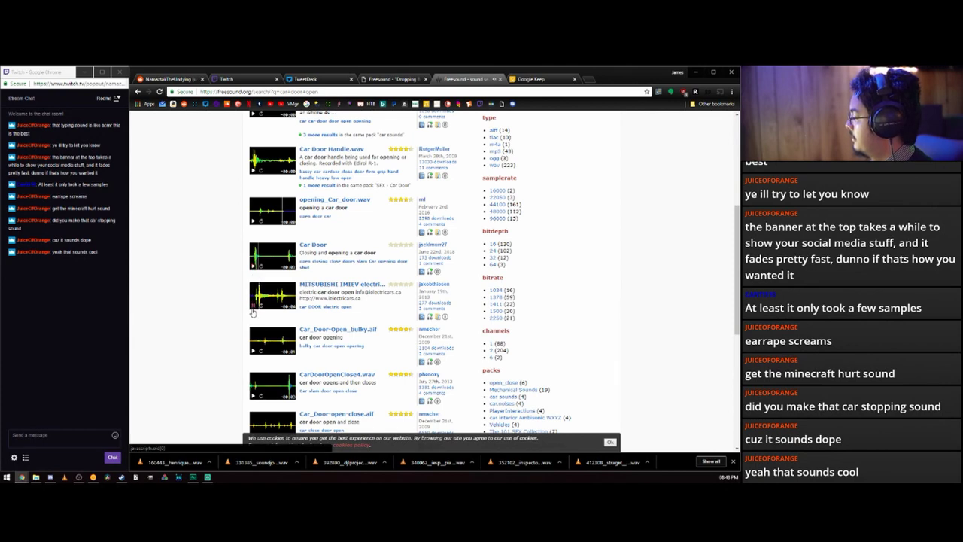
{"action": "scroll", "coordinate": [253, 312], "scroll_direction": "down", "scroll_amount": 3}
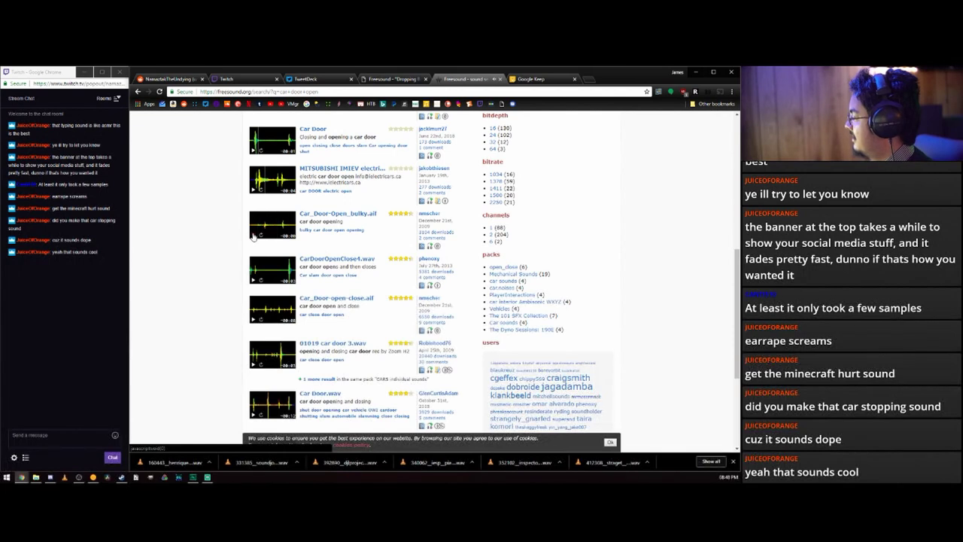
- Open the Car_Door-Open_bulky.aif page, download the sound to the Home files folder, and show the downloaded file in its folder
{"action": "middle_click", "coordinate": [339, 214]}
{"action": "key", "text": "ctrl+Tab"}
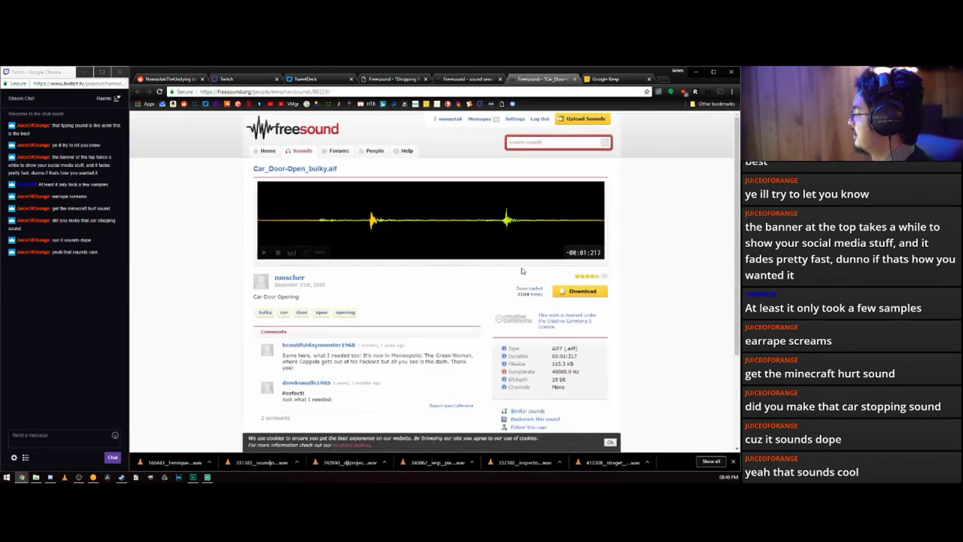
{"action": "left_click", "coordinate": [589, 296]}
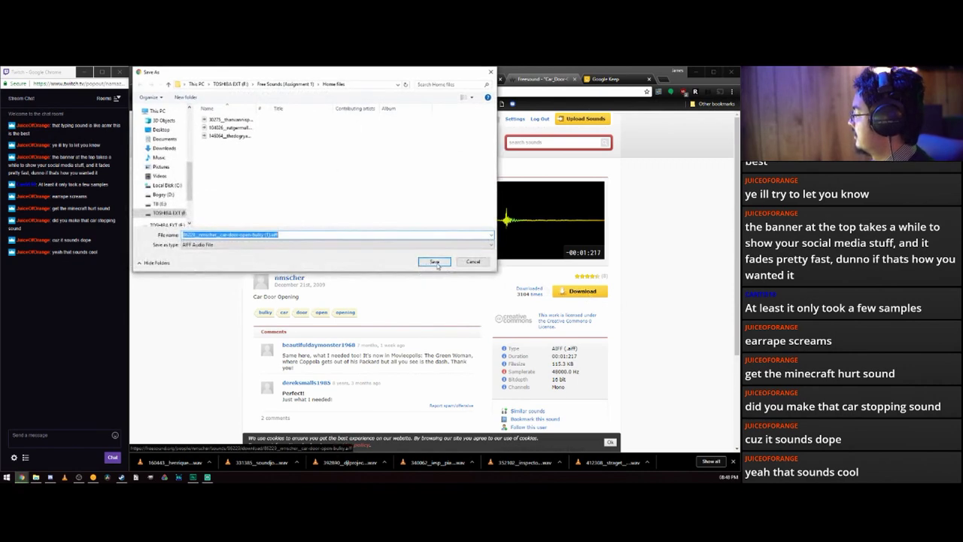
{"action": "left_click", "coordinate": [435, 262]}
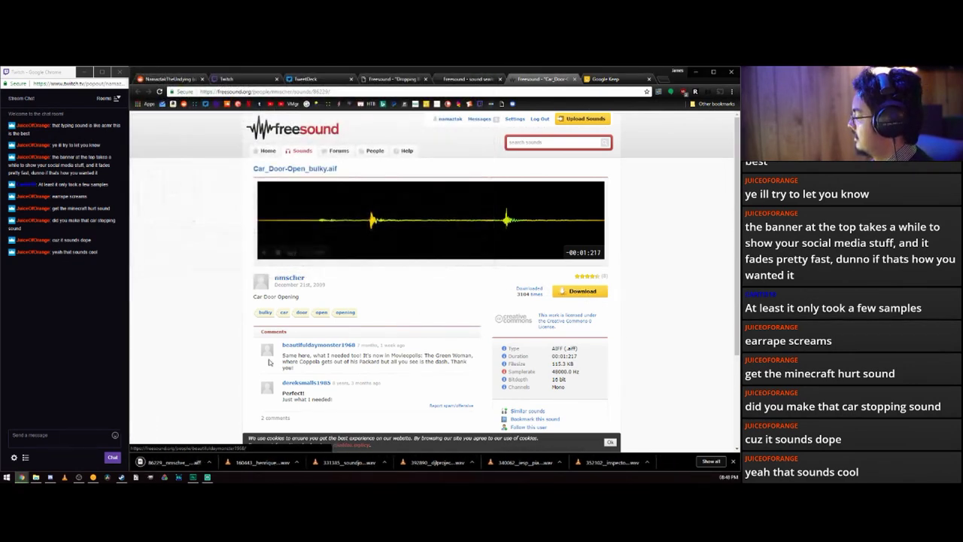
{"action": "left_click", "coordinate": [211, 462]}
{"action": "left_click", "coordinate": [221, 437]}
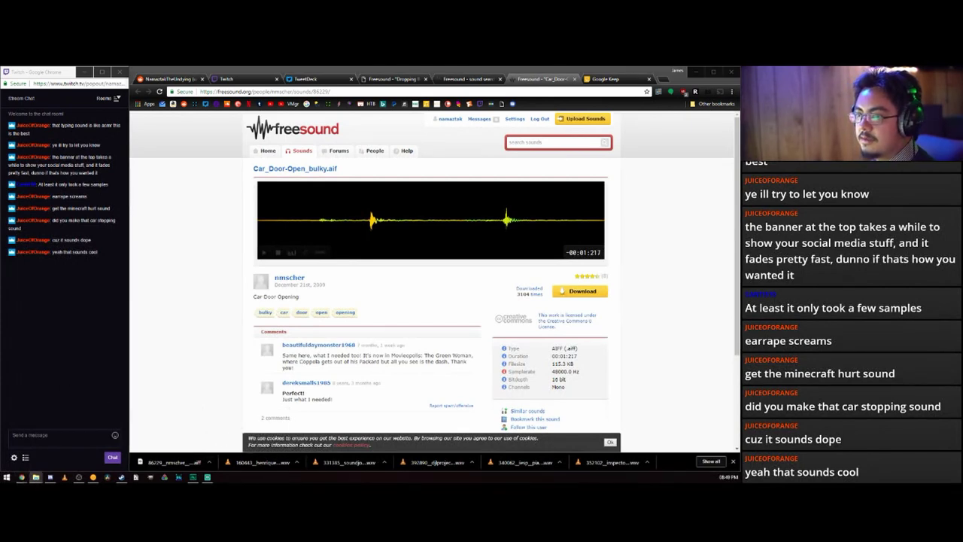
- Switch to Adobe Audition, search the project files for "door", and add the car-door-open sound to track 2 at about 0:26.9, playing it back
{"action": "key", "text": "alt+Tab"}
{"action": "left_click", "coordinate": [148, 110]}
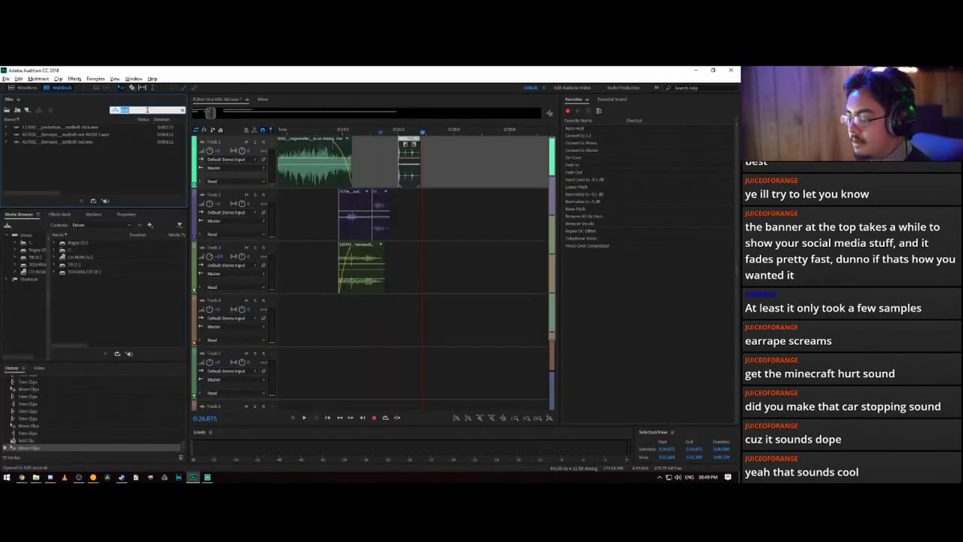
{"action": "type", "text": "door"}
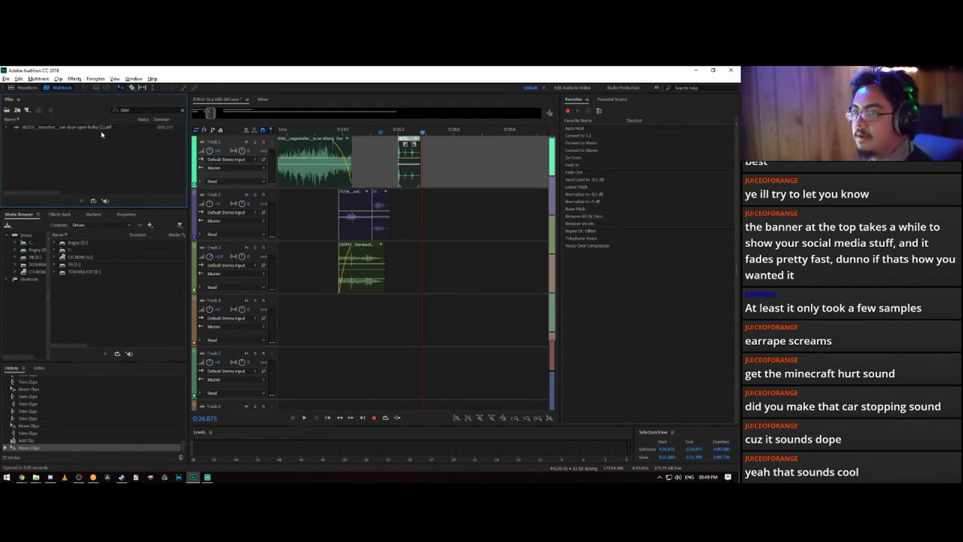
{"action": "left_click_drag", "start_coordinate": [102, 129], "coordinate": [426, 215]}
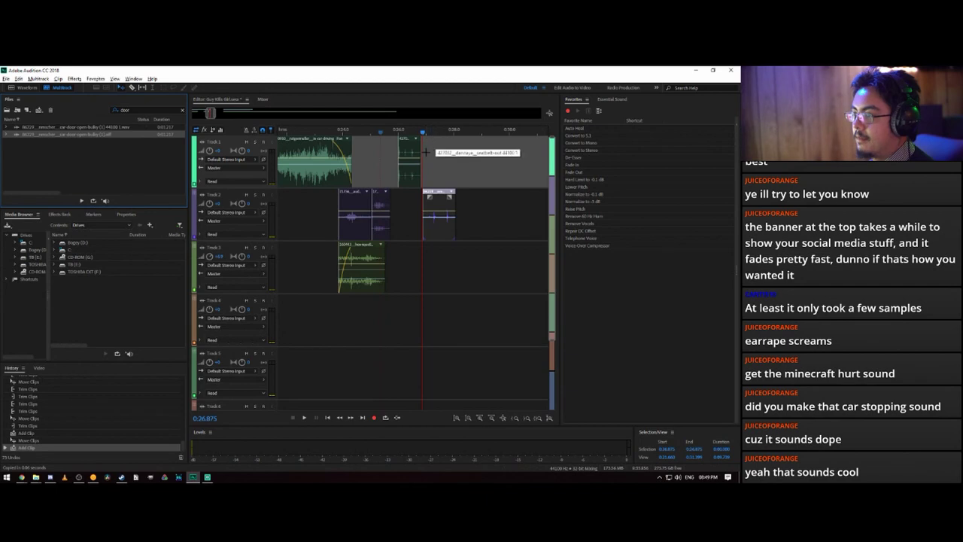
{"action": "key", "text": "space"}
{"action": "key", "text": "space"}
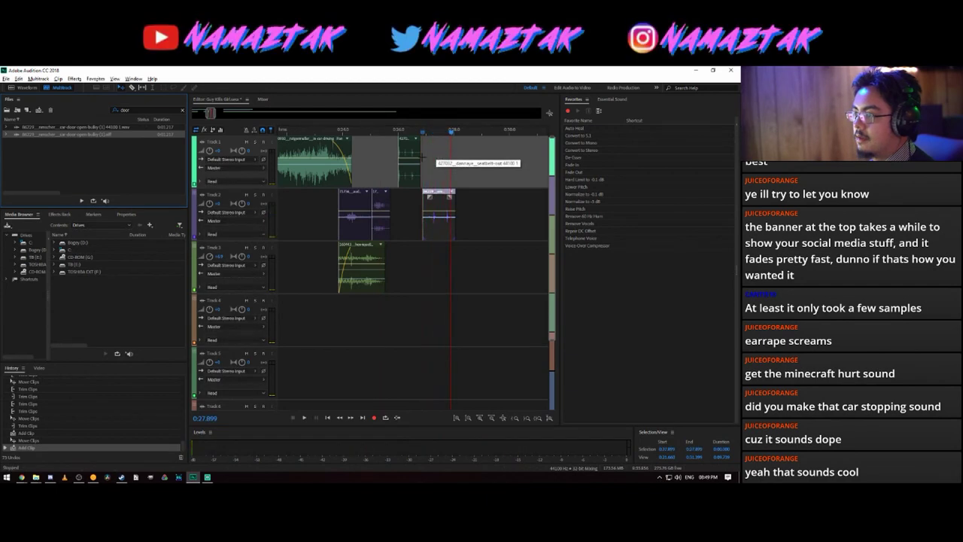
{"action": "left_click", "coordinate": [440, 217]}
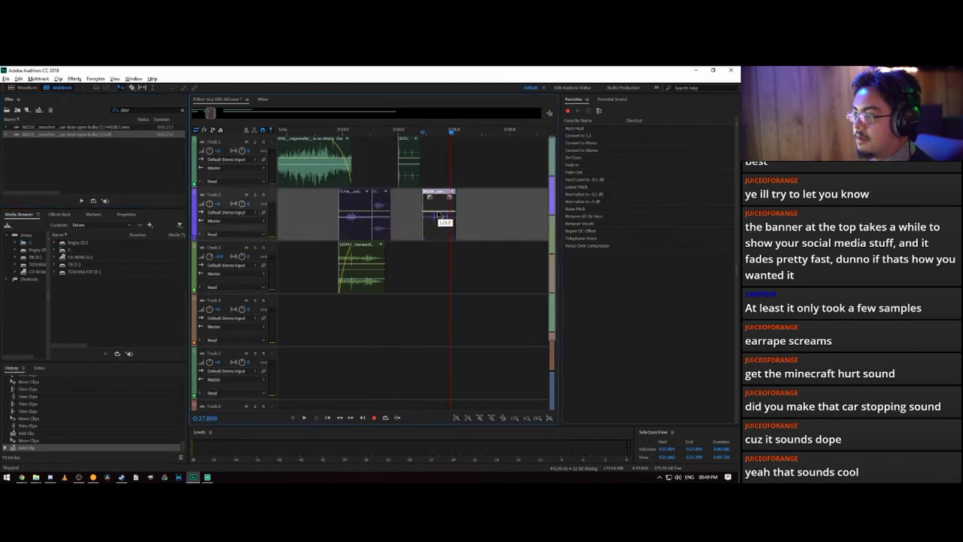
{"action": "left_click", "coordinate": [439, 216]}
{"action": "key", "text": "ctrl+z"}
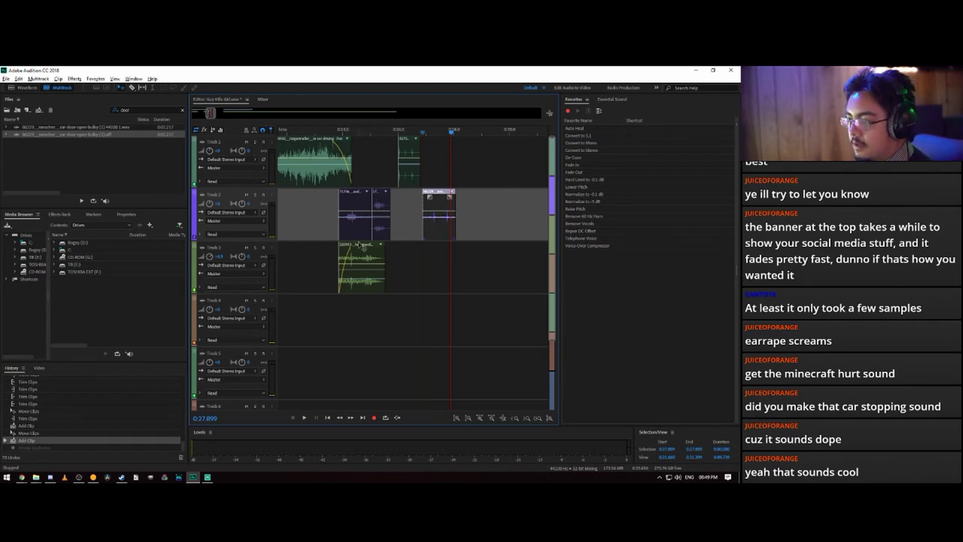
- Replay the engine-stop clips from about 0:23.7 and the campfire section from about 0:18.0, and select the campfire section's track 3 clip
{"action": "left_click", "coordinate": [335, 130]}
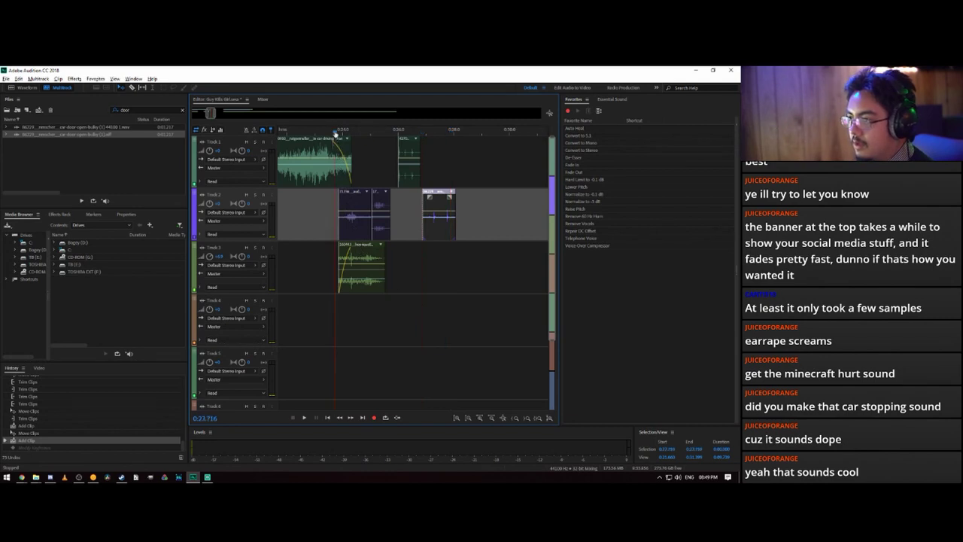
{"action": "key", "text": "space"}
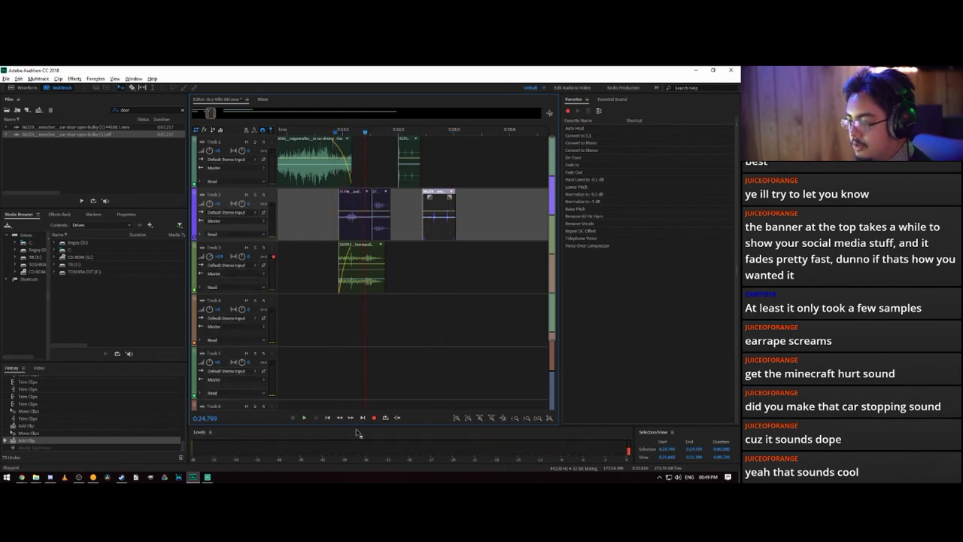
{"action": "left_click_drag", "start_coordinate": [211, 112], "coordinate": [203, 112]}
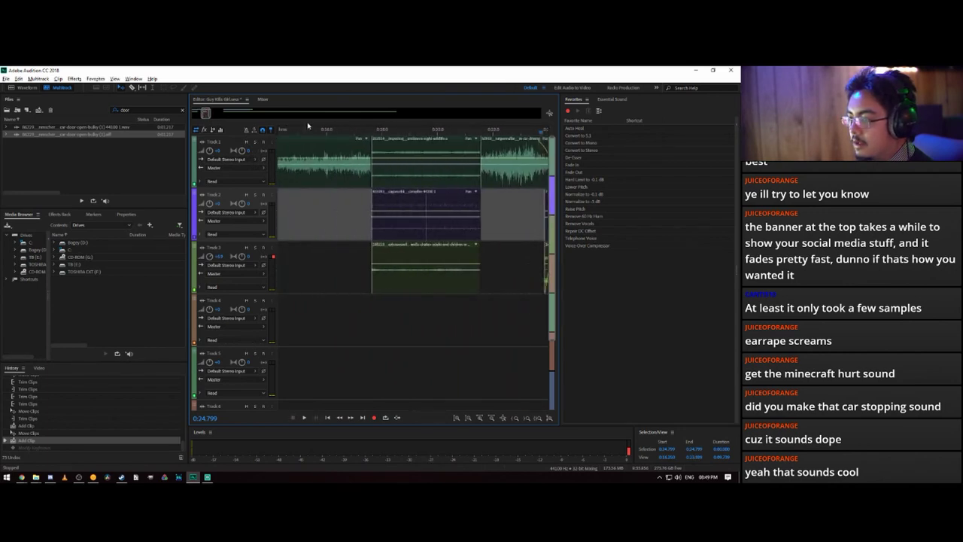
{"action": "key", "text": "space"}
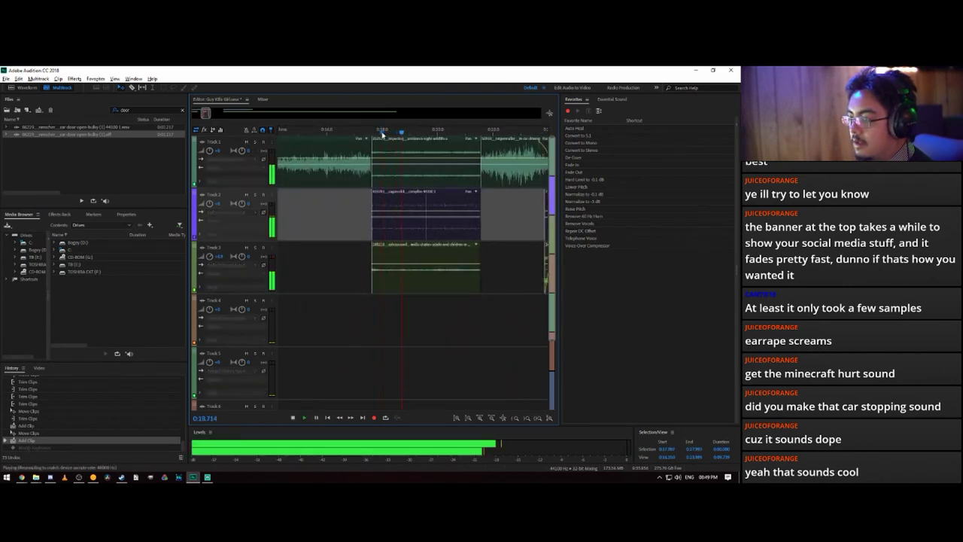
{"action": "key", "text": "space"}
{"action": "left_click", "coordinate": [407, 269]}
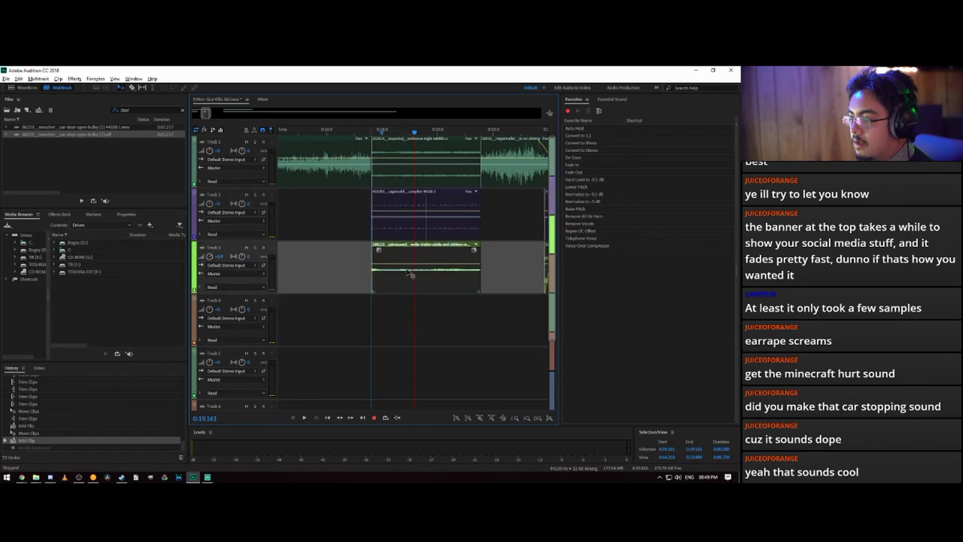
- Try to lower the volume of the second campfire section's walla chatter clip on track 3, undoing the latest change
{"action": "left_click_drag", "start_coordinate": [407, 284], "coordinate": [412, 271]}
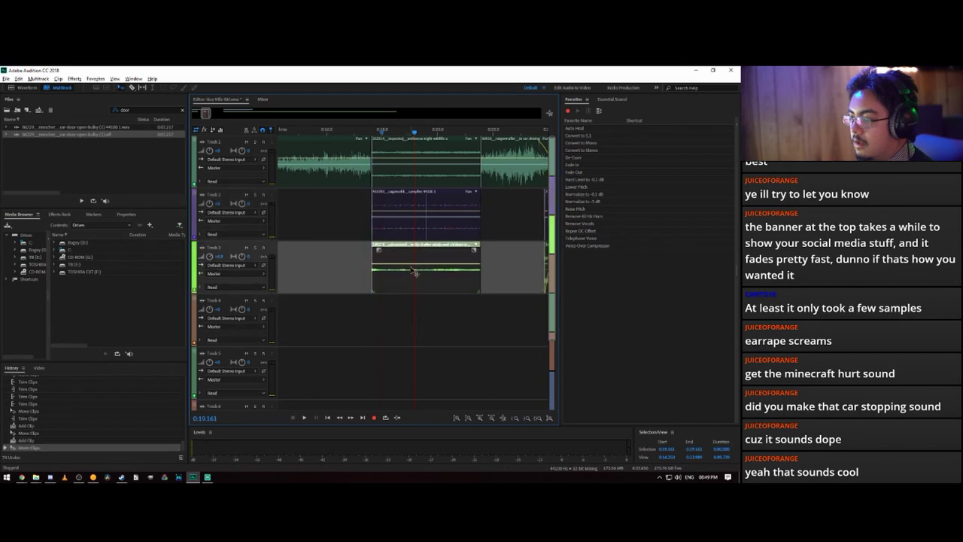
{"action": "mouse_move", "coordinate": [417, 268]}
{"action": "left_click_drag", "start_coordinate": [418, 266], "coordinate": [419, 278]}
{"action": "key", "text": "ctrl+z"}
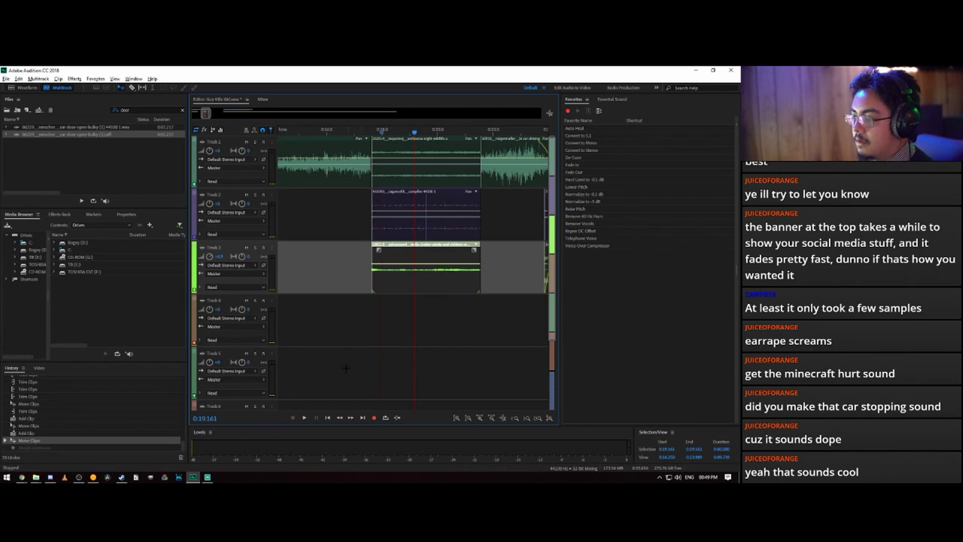
{"action": "scroll", "coordinate": [413, 342], "scroll_direction": "down", "scroll_amount": 2}
{"action": "scroll", "coordinate": [413, 341], "scroll_direction": "up", "scroll_amount": 2}
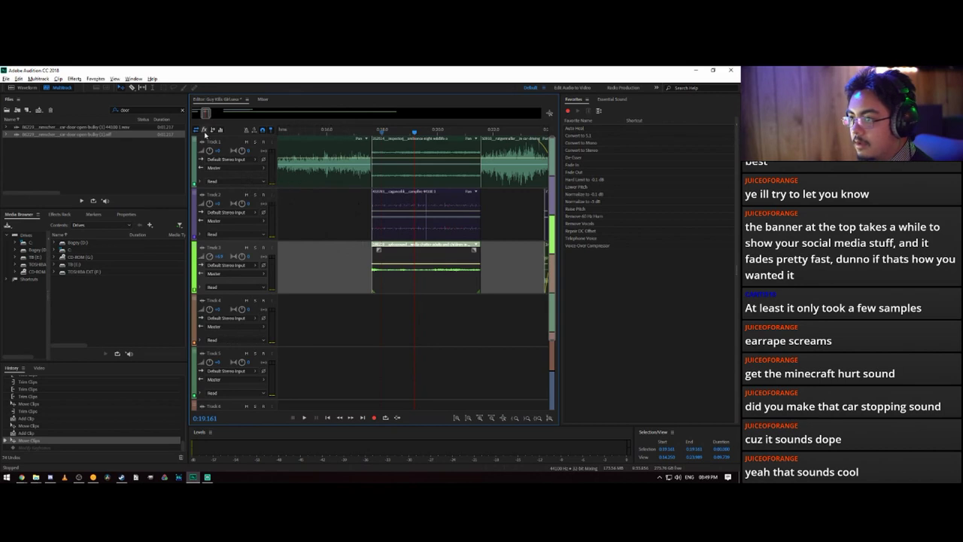
- Adjust the volume envelope of the first walla chatter clip on track 3 at the start of the session
{"action": "left_click_drag", "start_coordinate": [205, 113], "coordinate": [195, 113]}
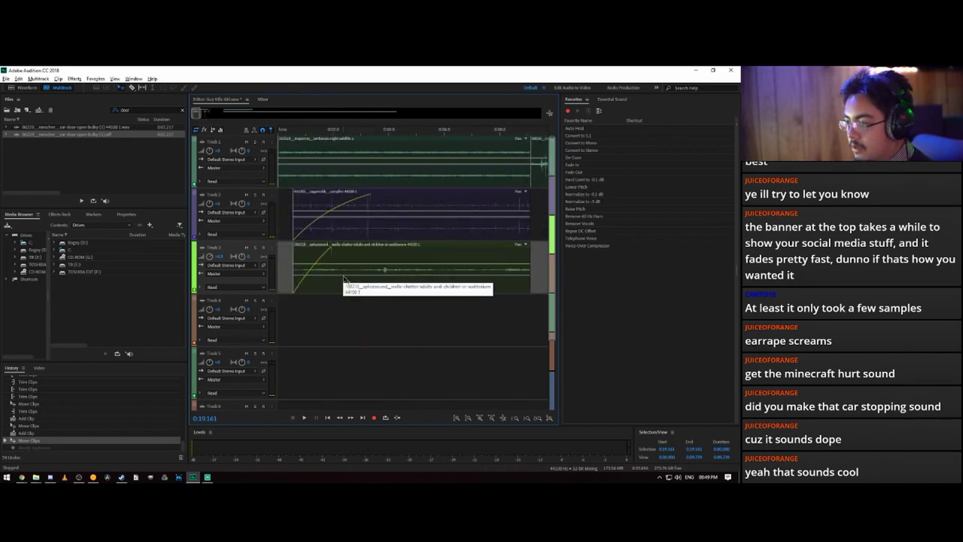
{"action": "left_click", "coordinate": [344, 280]}
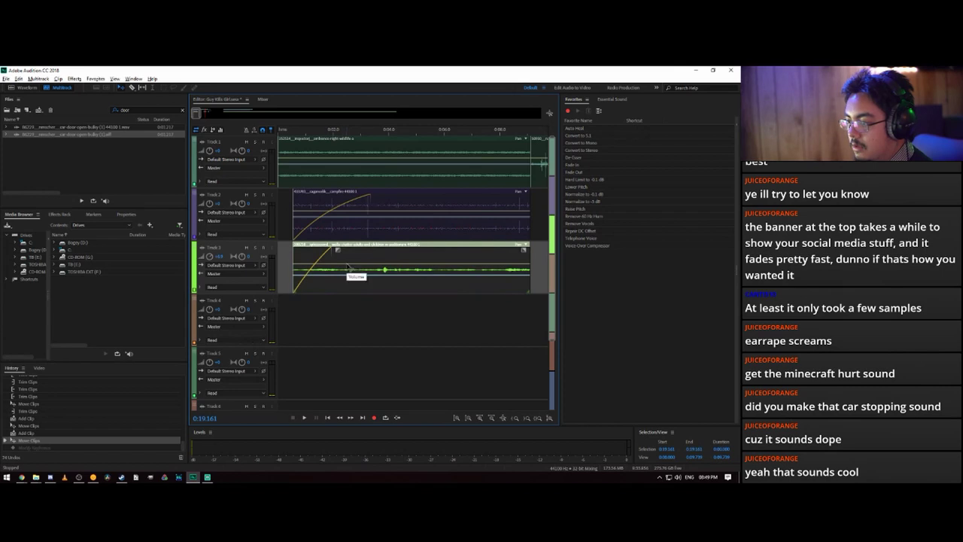
{"action": "left_click_drag", "start_coordinate": [348, 267], "coordinate": [350, 271]}
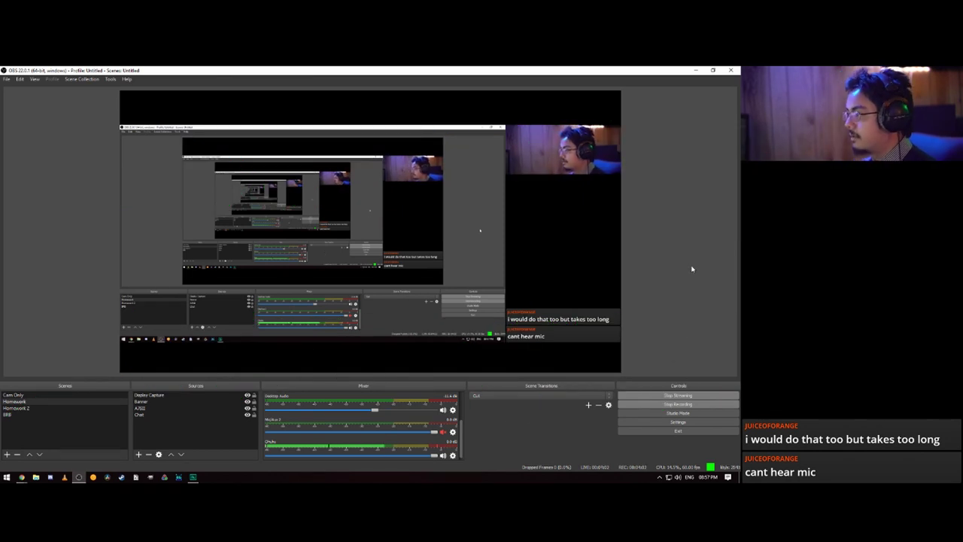
- Switch to Adobe Audition and save the multitrack session, copying the external media files into the session folder
{"action": "left_click", "coordinate": [191, 479]}
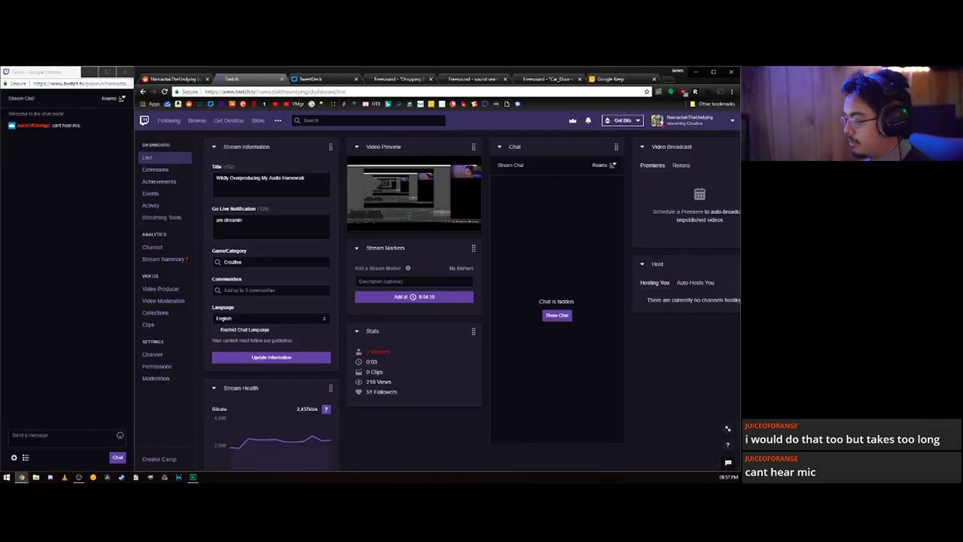
{"action": "key", "text": "alt+Tab"}
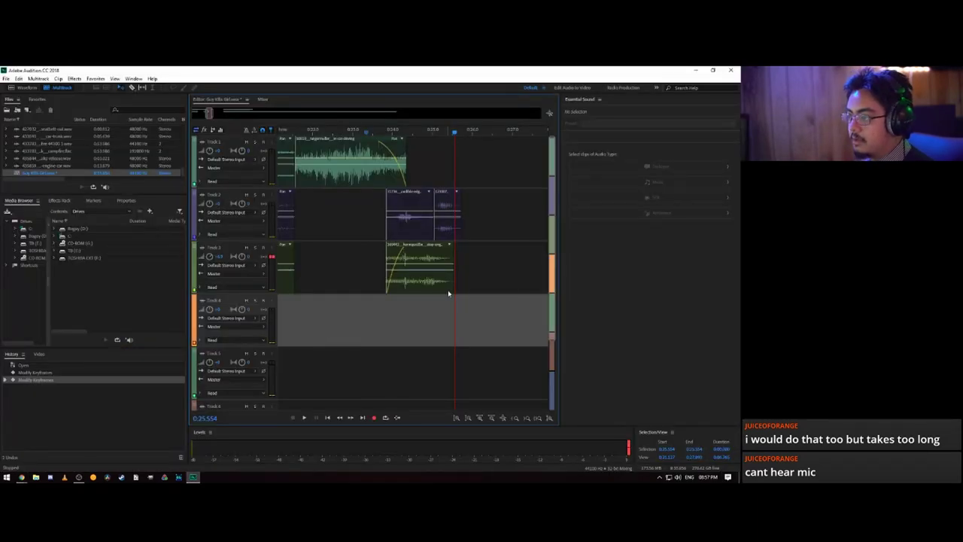
{"action": "key", "text": "ctrl+s"}
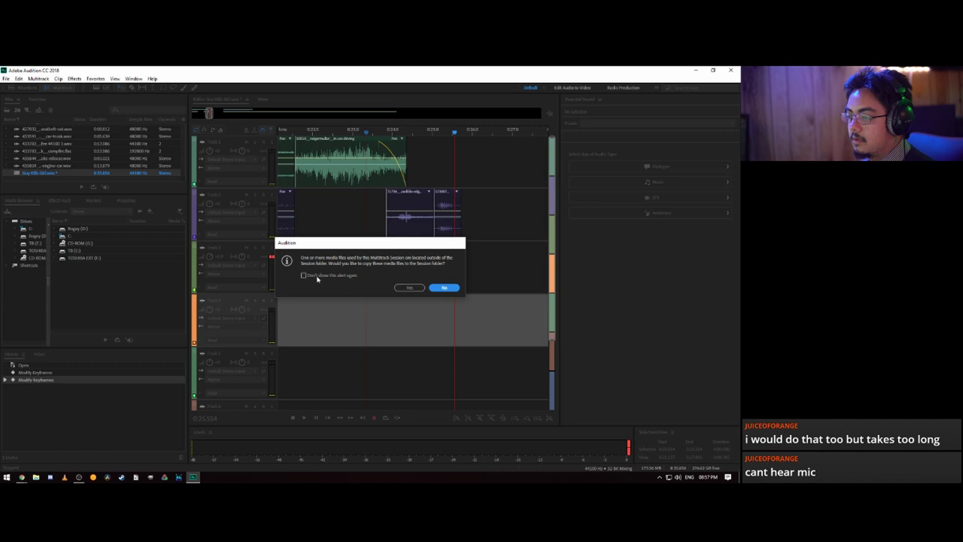
{"action": "left_click", "coordinate": [409, 288]}
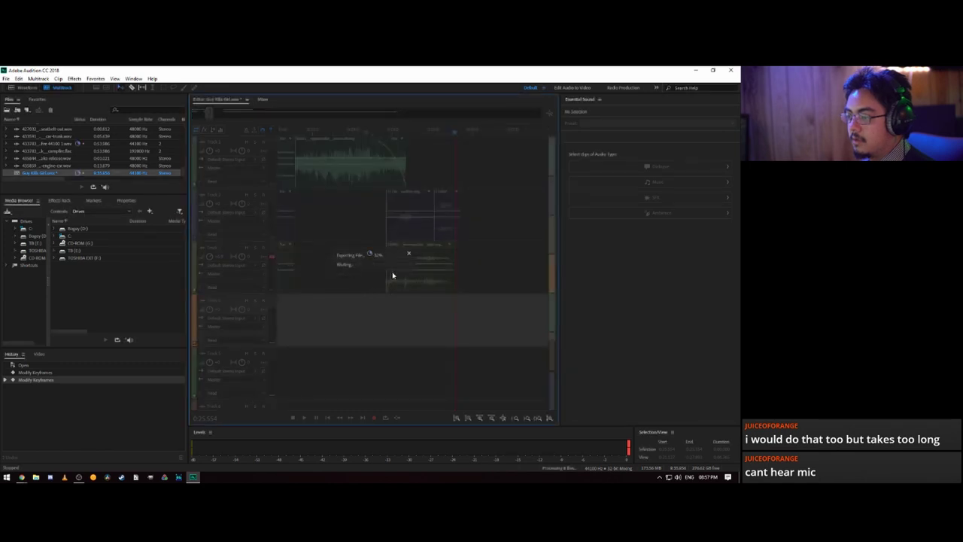
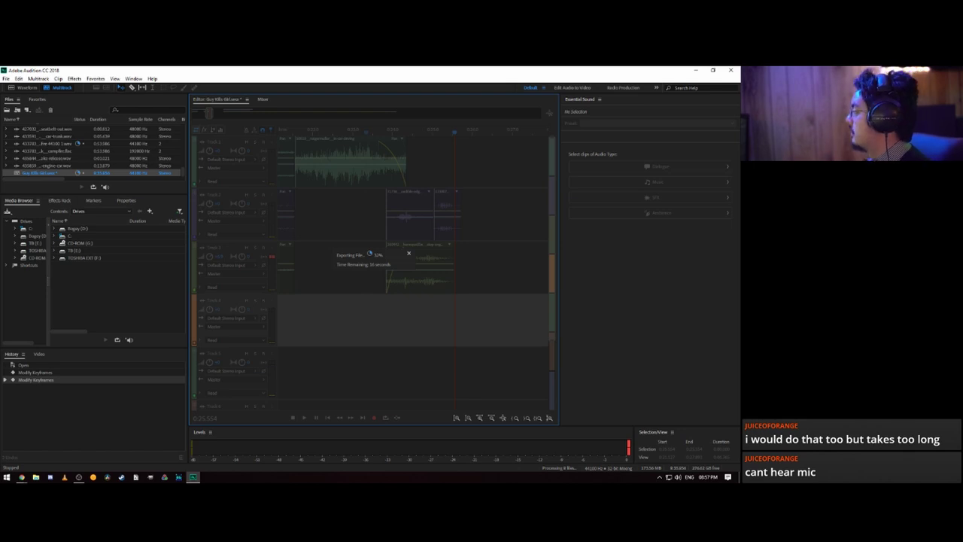
- Switch to TweetDeck and post the tweet "Thank fucking god for autosave. PC blue screened and I hadn't saved manually once."
{"action": "key", "text": "alt+Tab"}
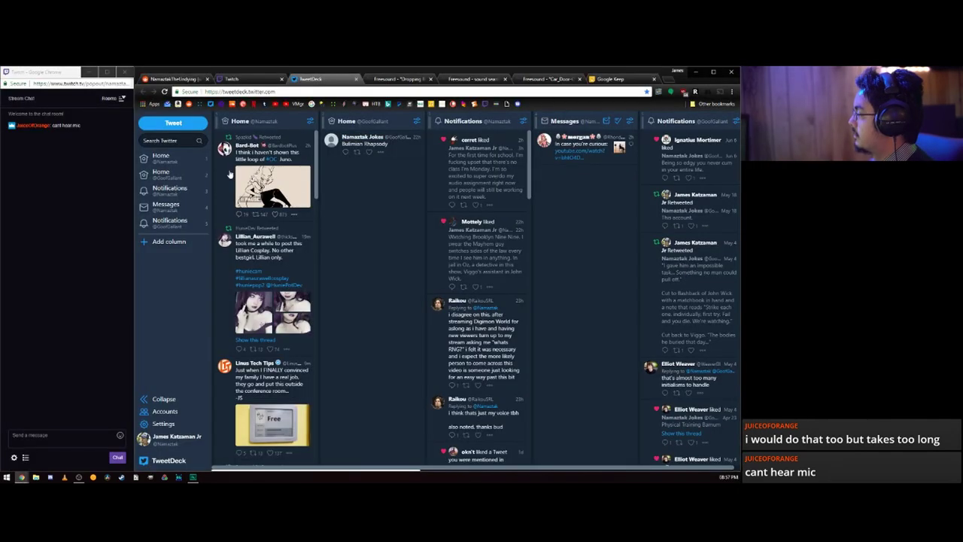
{"action": "left_click", "coordinate": [174, 124]}
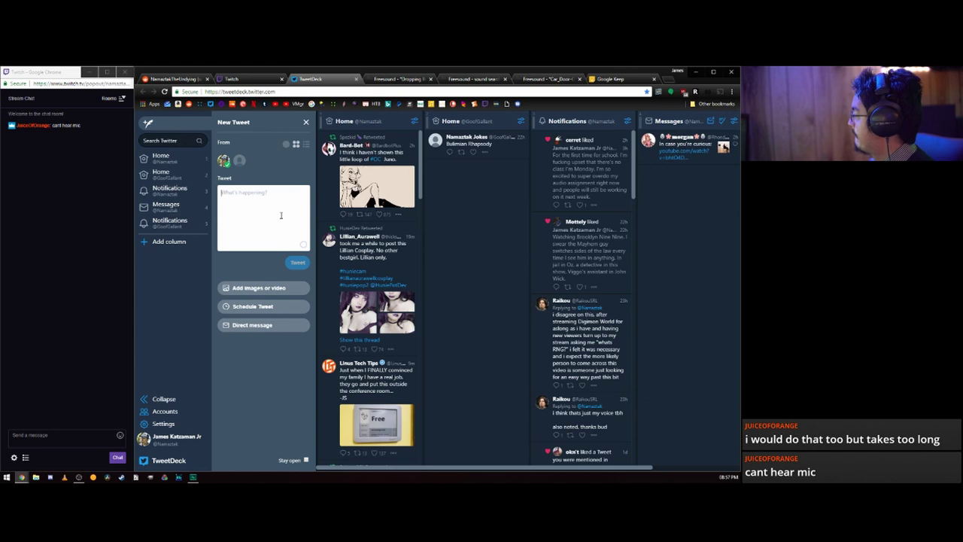
{"action": "type", "text": "Than"}
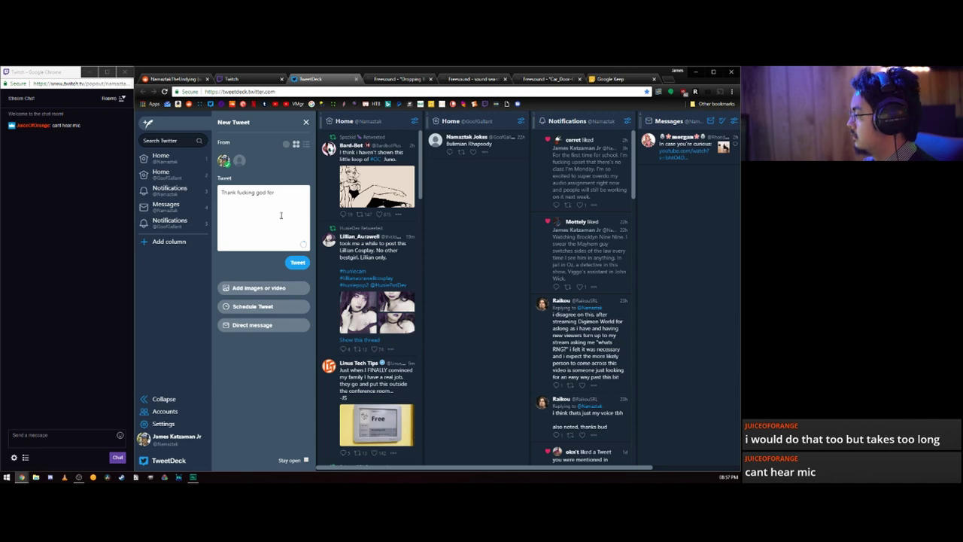
{"action": "type", "text": "k fucking god for autosave. PC"}
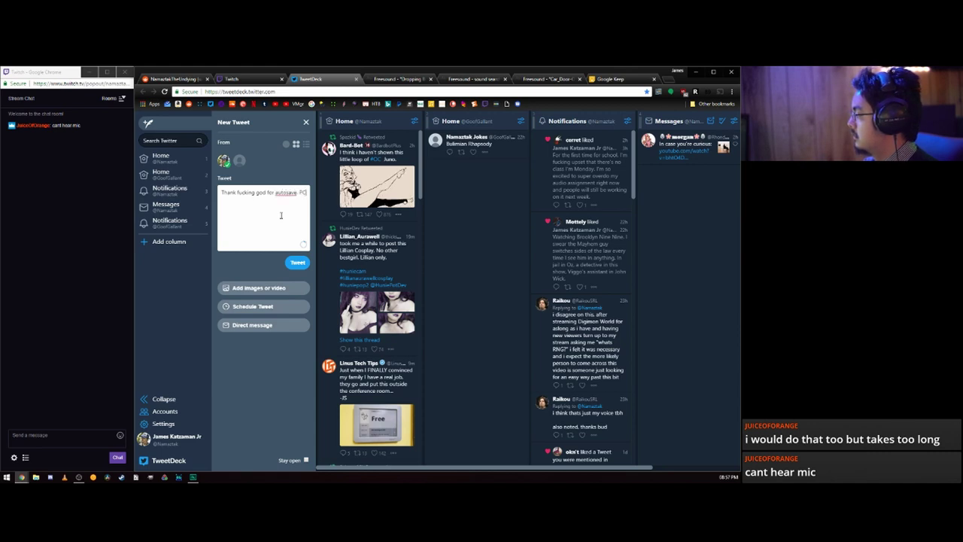
{"action": "type", "text": " blue"}
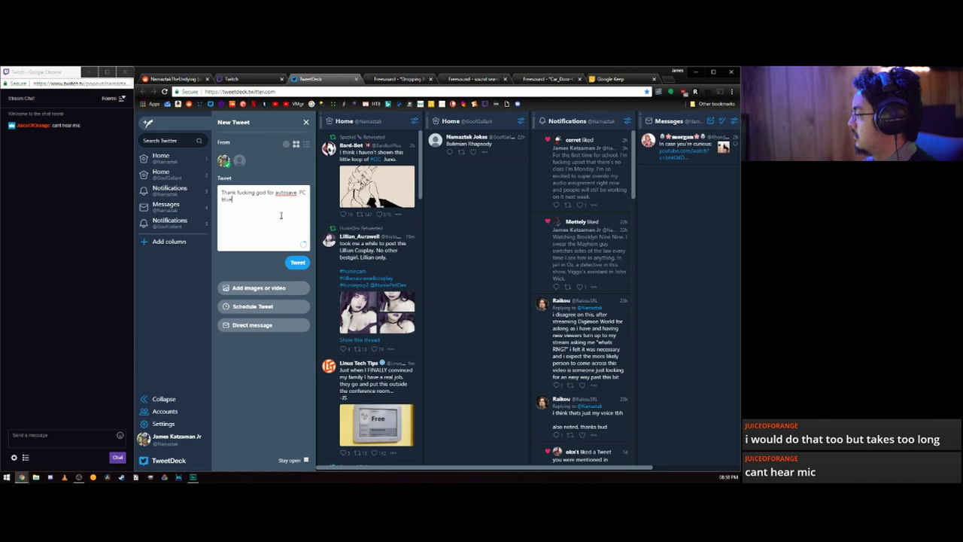
{"action": "type", "text": " screened "}
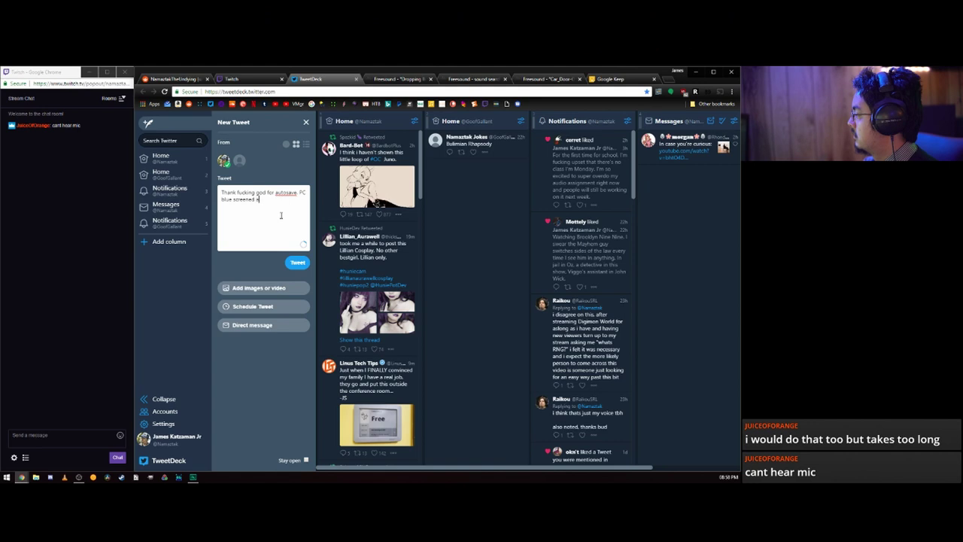
{"action": "type", "text": "and I hadn't sa"}
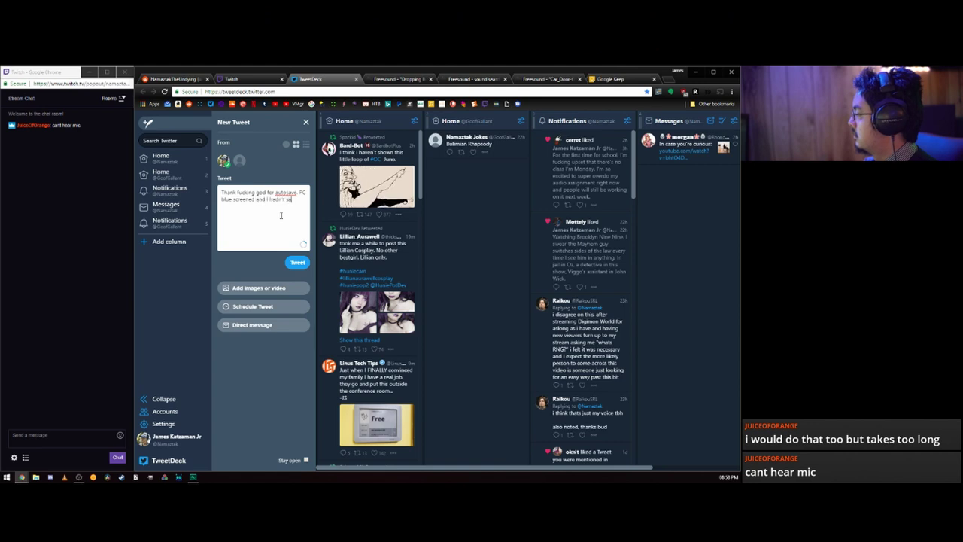
{"action": "type", "text": "ved man"}
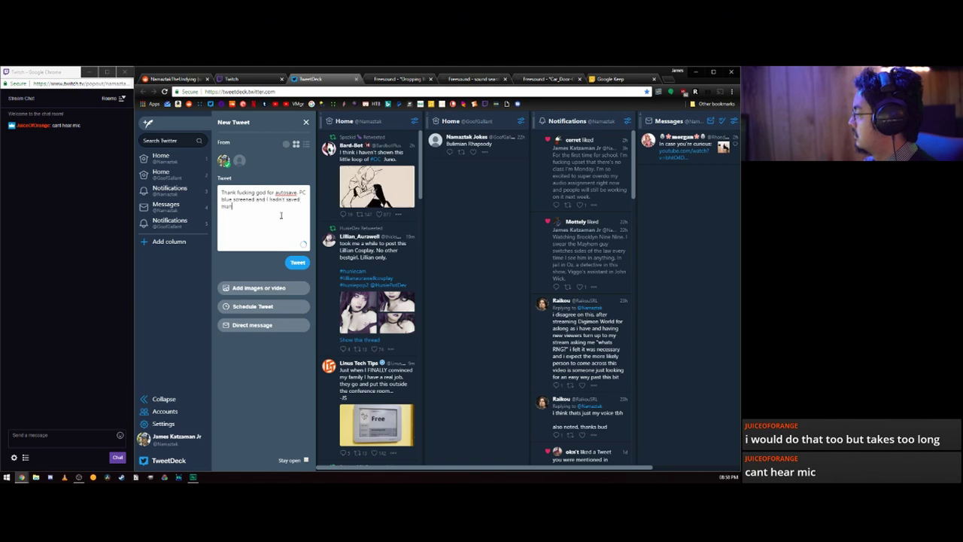
{"action": "type", "text": "ually once."}
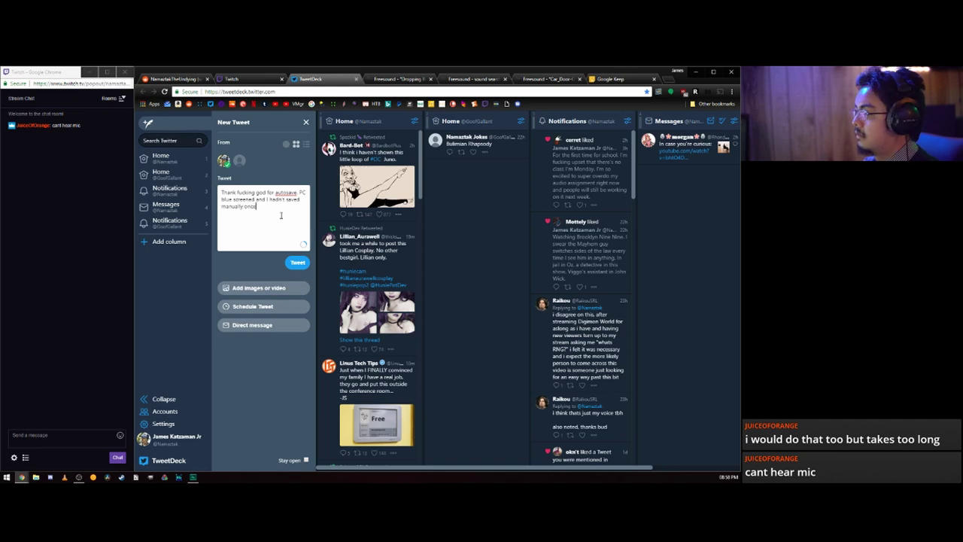
{"action": "left_click", "coordinate": [297, 263]}
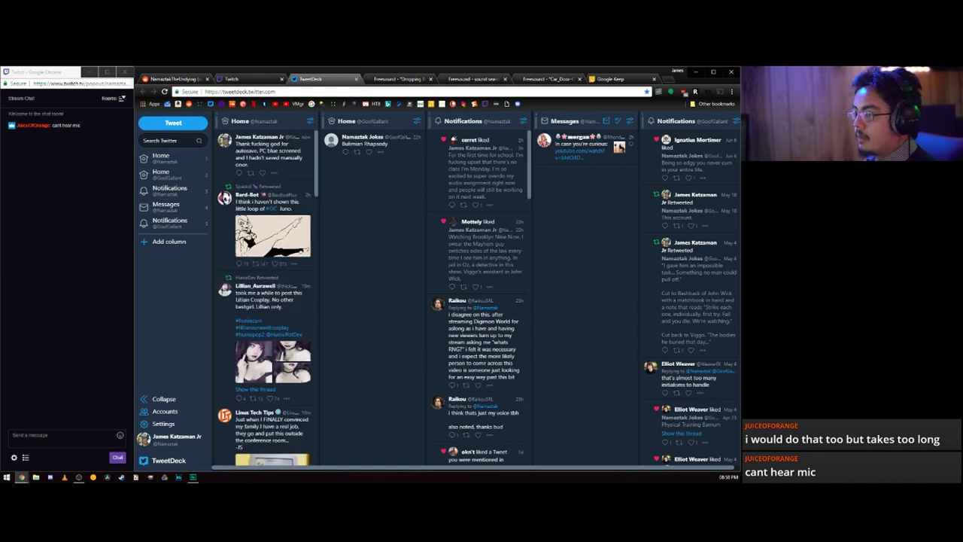
- Return to Adobe Audition, save the session again, and play back the first campfire section from the start
{"action": "key", "text": "alt+Tab"}
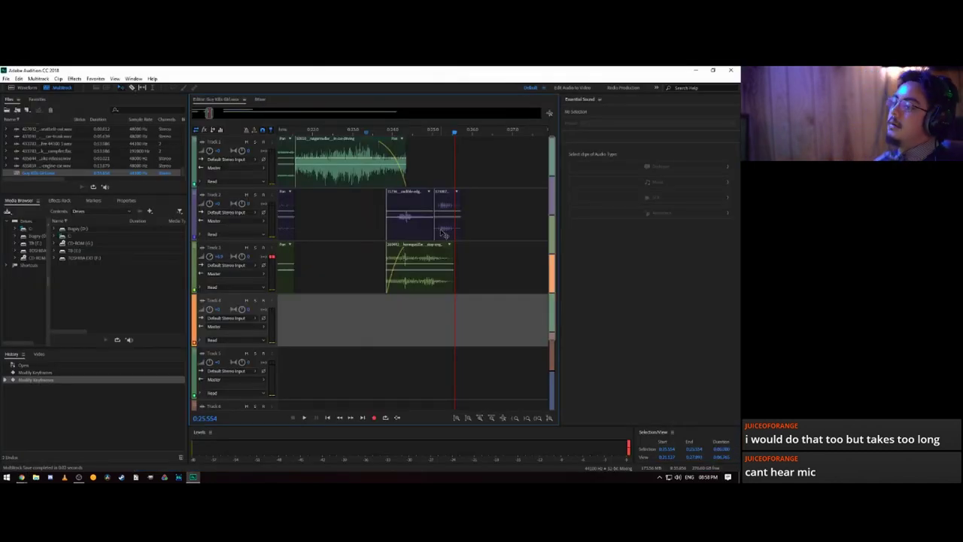
{"action": "key", "text": "ctrl+s"}
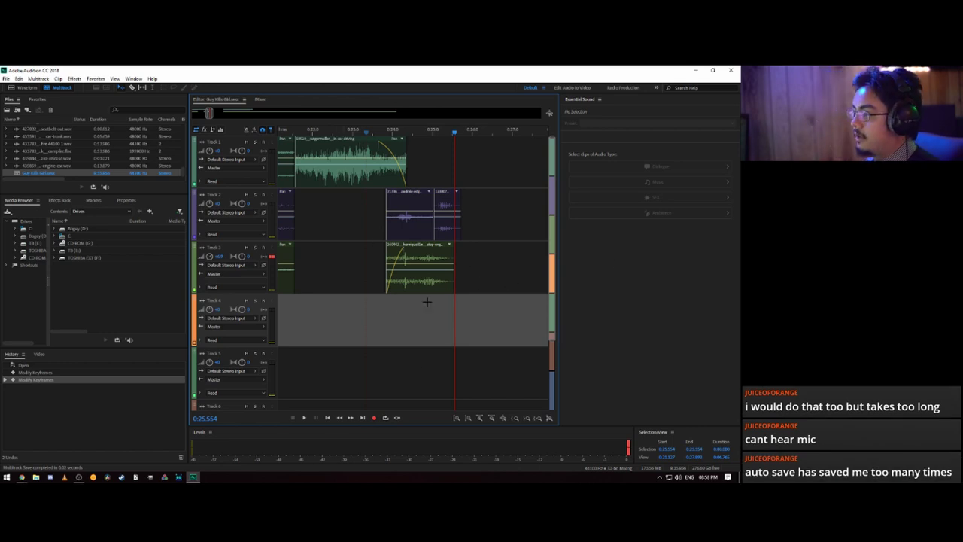
{"action": "left_click", "coordinate": [291, 131]}
{"action": "left_click_drag", "start_coordinate": [292, 131], "coordinate": [276, 131]}
{"action": "left_click_drag", "start_coordinate": [208, 113], "coordinate": [206, 113]}
{"action": "scroll", "coordinate": [359, 216], "scroll_direction": "down", "scroll_amount": 5}
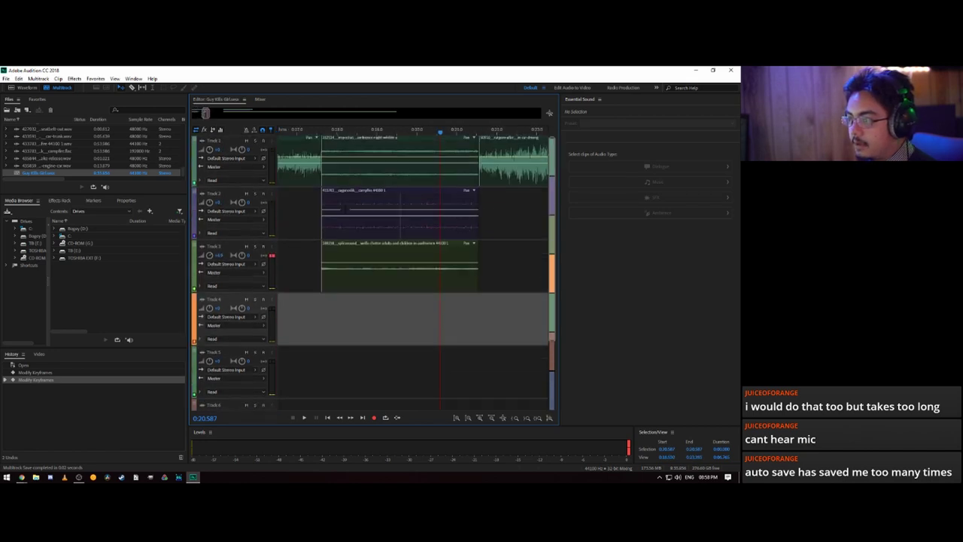
{"action": "scroll", "coordinate": [360, 219], "scroll_direction": "down", "scroll_amount": 2}
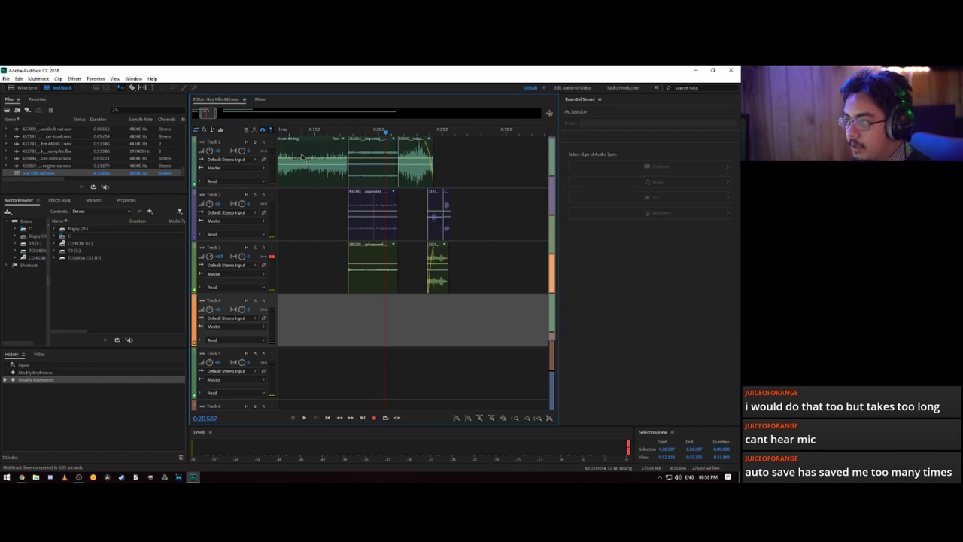
{"action": "scroll", "coordinate": [207, 113], "scroll_direction": "up", "scroll_amount": 4}
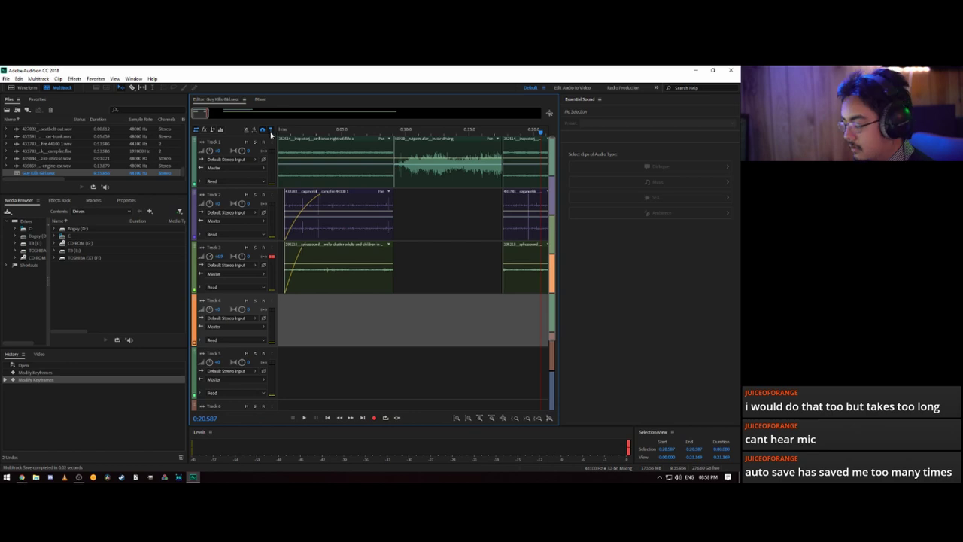
{"action": "key", "text": "space"}
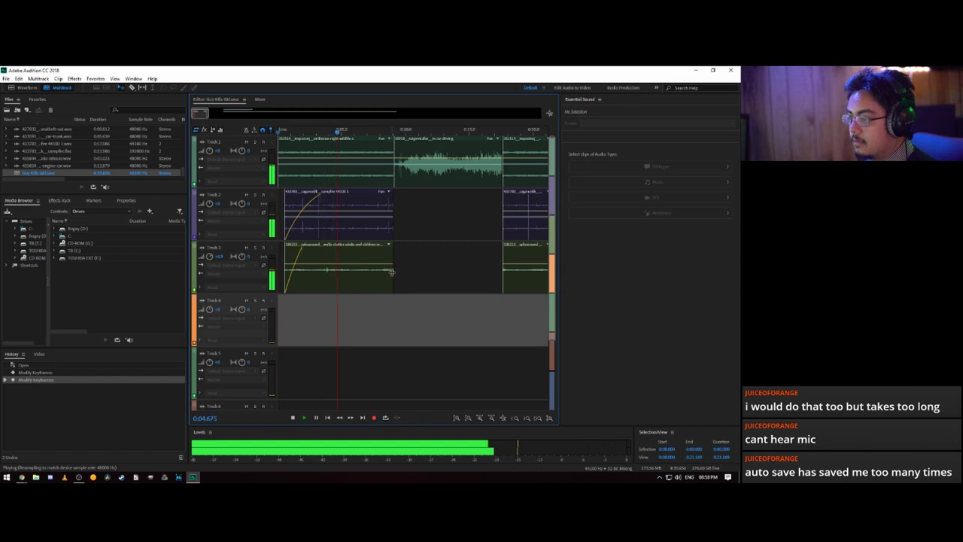
{"action": "key", "text": "space"}
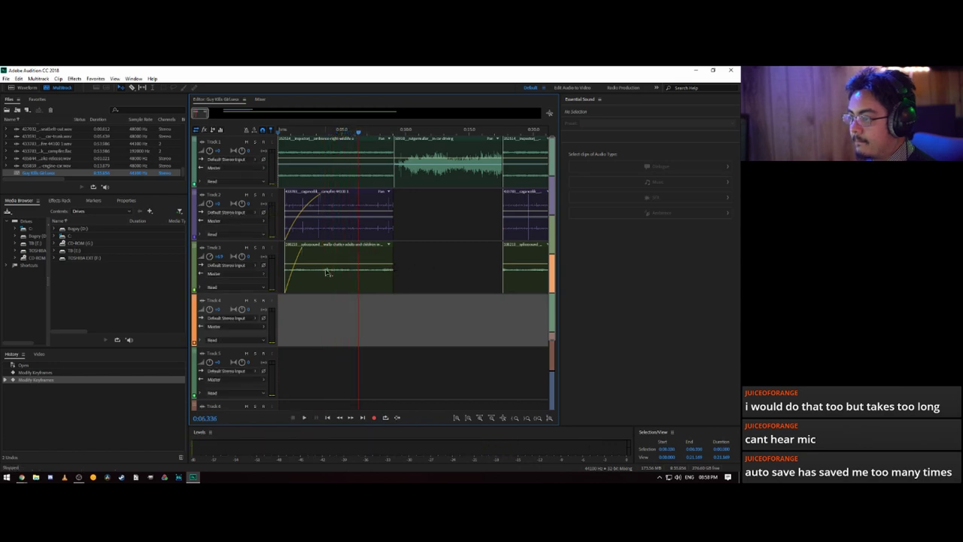
- Lower the volume envelope of the first walla chatter clip on track 3 and play it back from about 0:06.3
{"action": "left_click", "coordinate": [336, 268]}
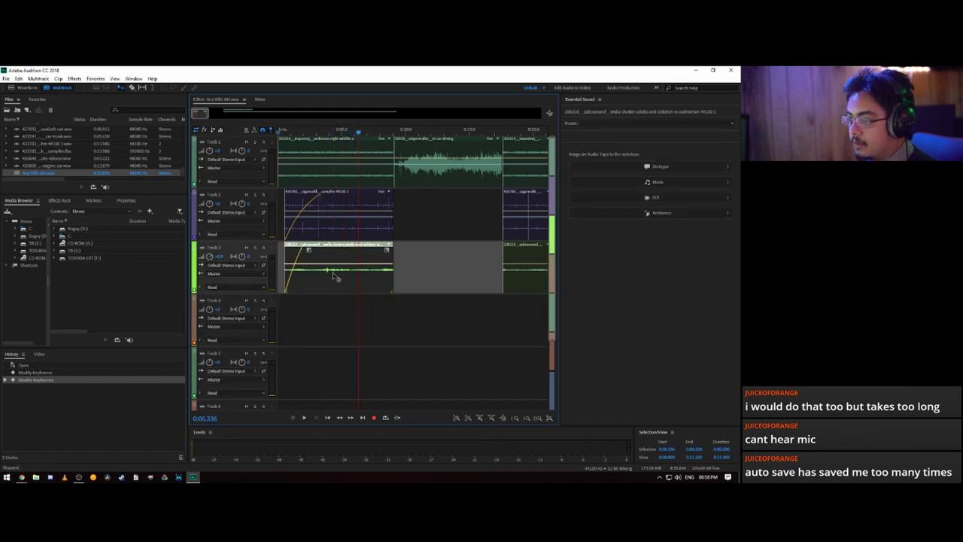
{"action": "left_click_drag", "start_coordinate": [337, 269], "coordinate": [336, 281]}
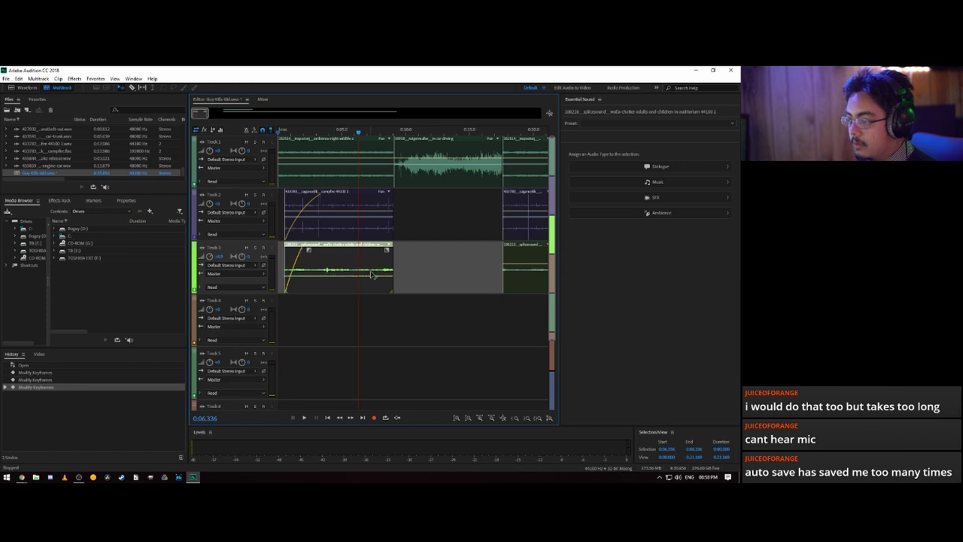
{"action": "key", "text": "space"}
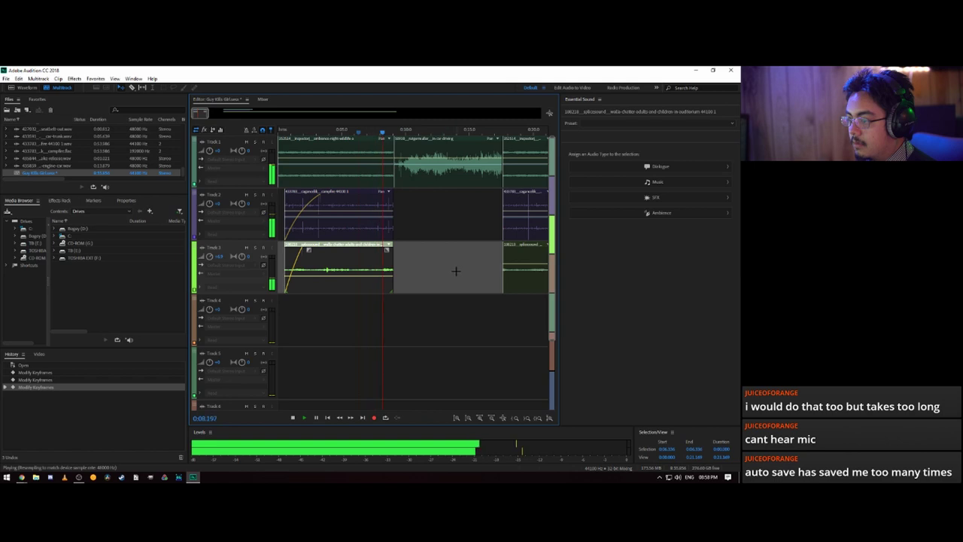
{"action": "key", "text": "space"}
- Lower the second walla chatter clip on track 3 to about -11 dB, and play back the campfire and car transitions
{"action": "left_click", "coordinate": [519, 268]}
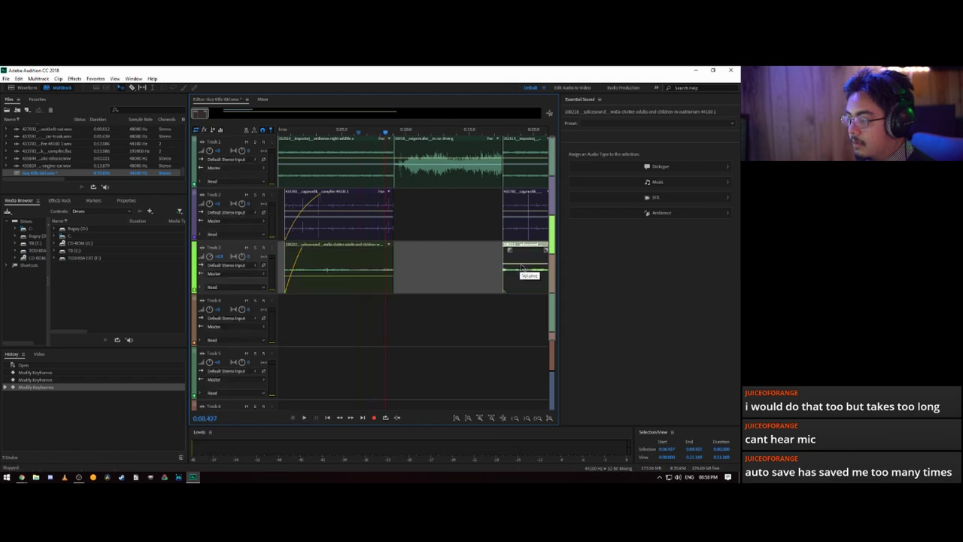
{"action": "left_click_drag", "start_coordinate": [521, 267], "coordinate": [522, 281]}
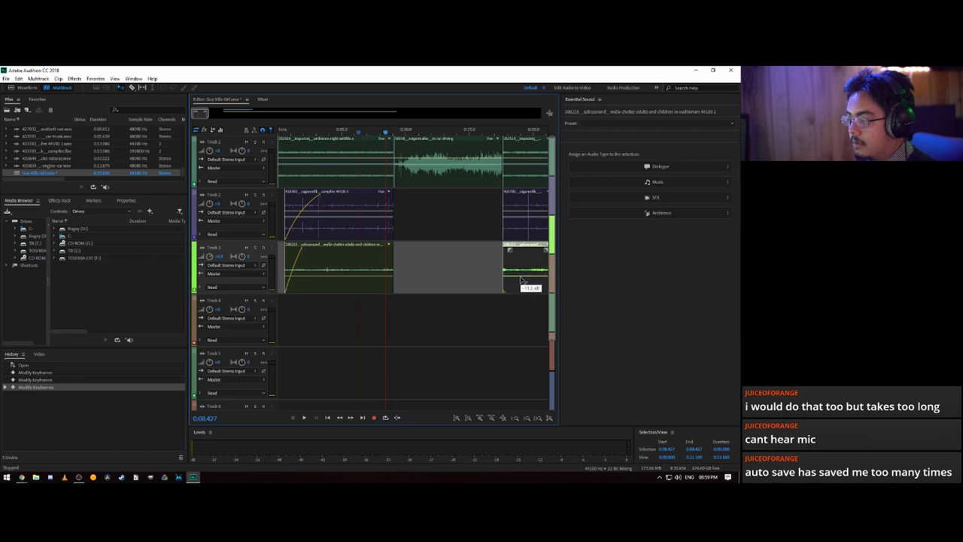
{"action": "left_click", "coordinate": [500, 134]}
{"action": "key", "text": "space"}
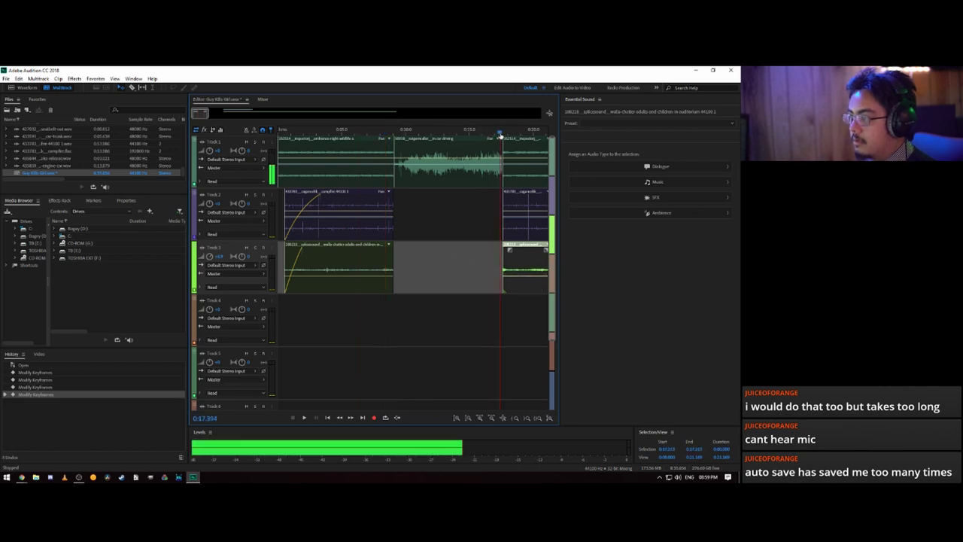
{"action": "left_click", "coordinate": [391, 133]}
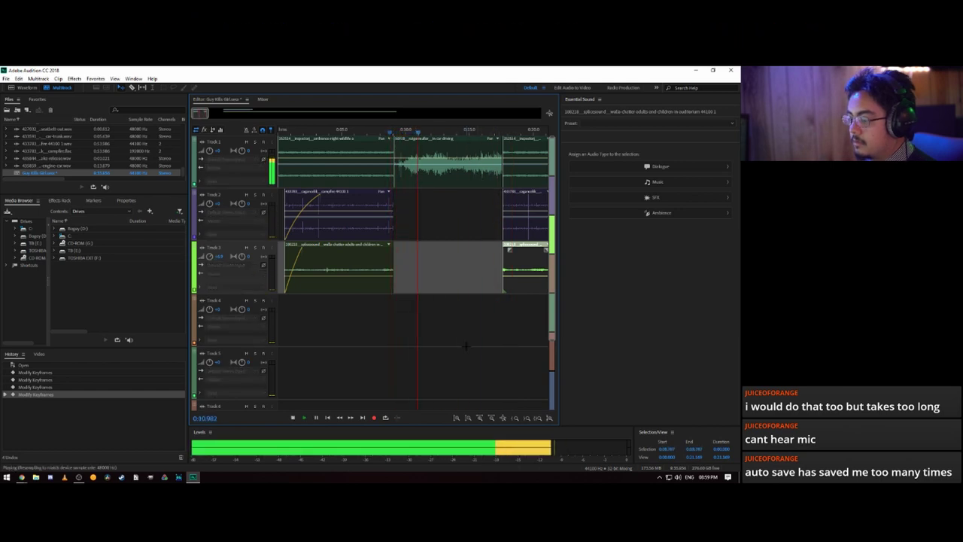
- Play back the car driving section and the following short clips, following the playhead along the timeline and stopping at about 0:25.8
{"action": "scroll", "coordinate": [471, 341], "scroll_direction": "down", "scroll_amount": 2}
{"action": "scroll", "coordinate": [471, 342], "scroll_direction": "up", "scroll_amount": 2}
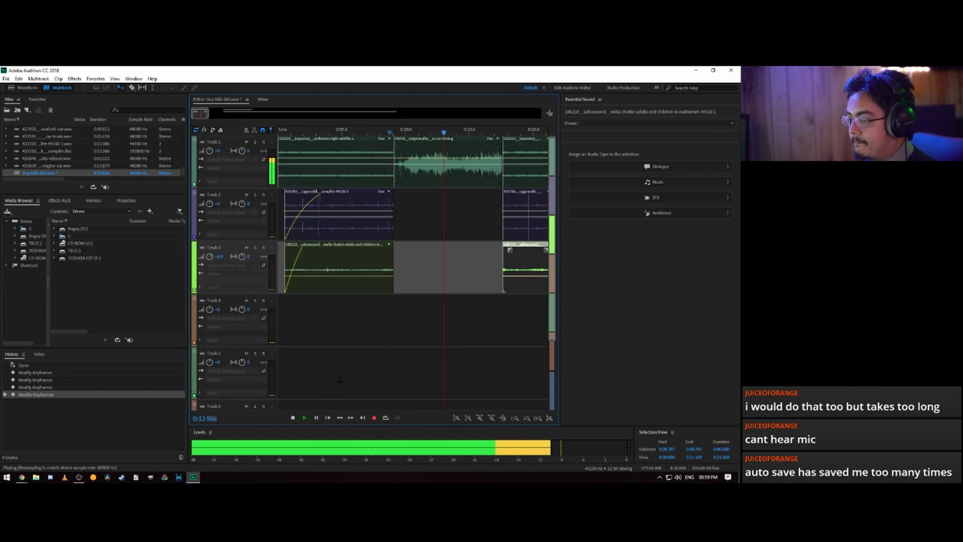
{"action": "scroll", "coordinate": [199, 113], "scroll_direction": "up", "scroll_amount": 1}
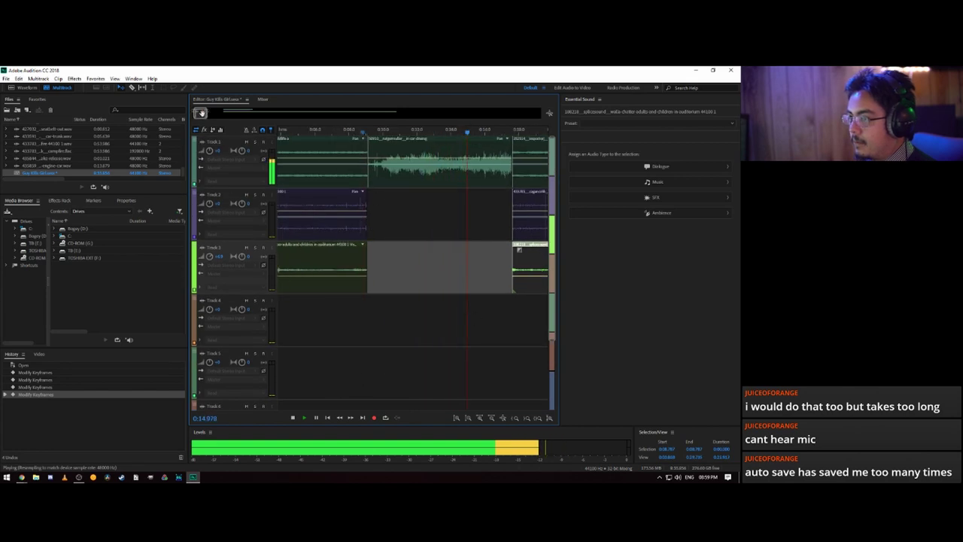
{"action": "scroll", "coordinate": [202, 113], "scroll_direction": "down", "scroll_amount": 2}
{"action": "scroll", "coordinate": [207, 113], "scroll_direction": "down", "scroll_amount": 5}
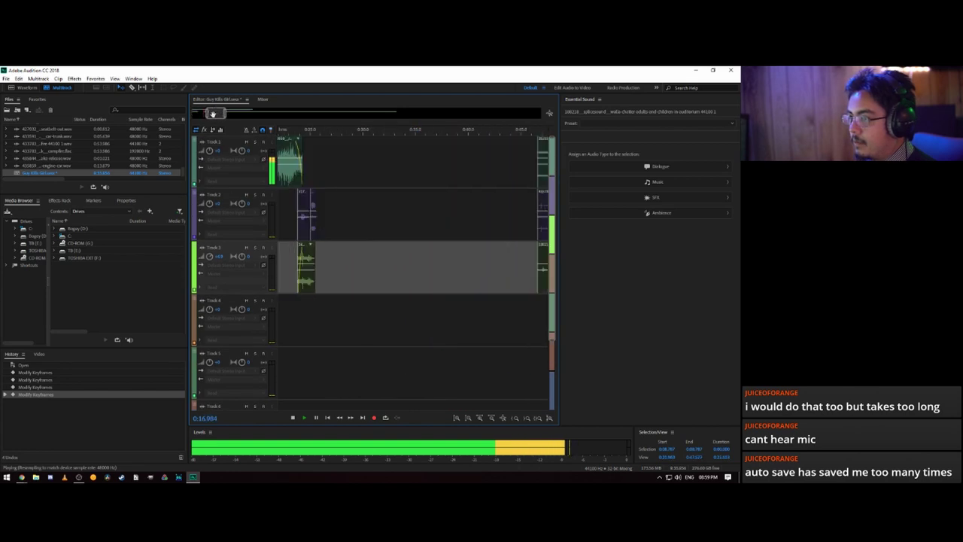
{"action": "scroll", "coordinate": [288, 173], "scroll_direction": "down", "scroll_amount": 1}
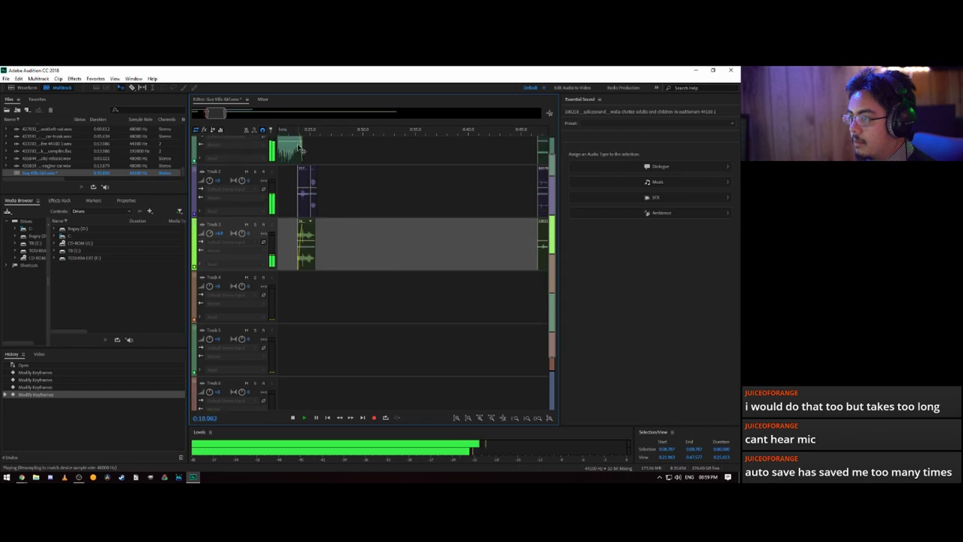
{"action": "scroll", "coordinate": [298, 146], "scroll_direction": "up", "scroll_amount": 2}
{"action": "scroll", "coordinate": [289, 132], "scroll_direction": "down", "scroll_amount": 3}
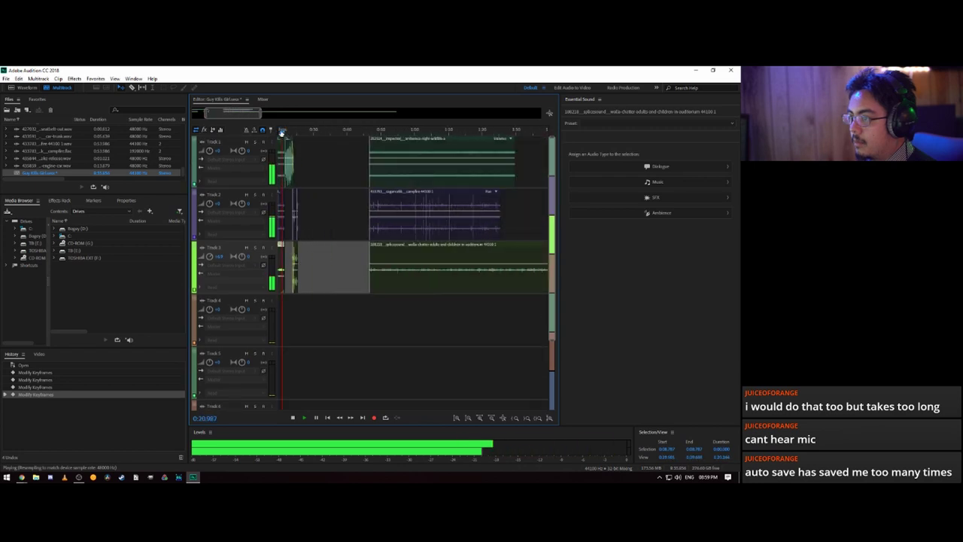
{"action": "scroll", "coordinate": [282, 132], "scroll_direction": "up", "scroll_amount": 3}
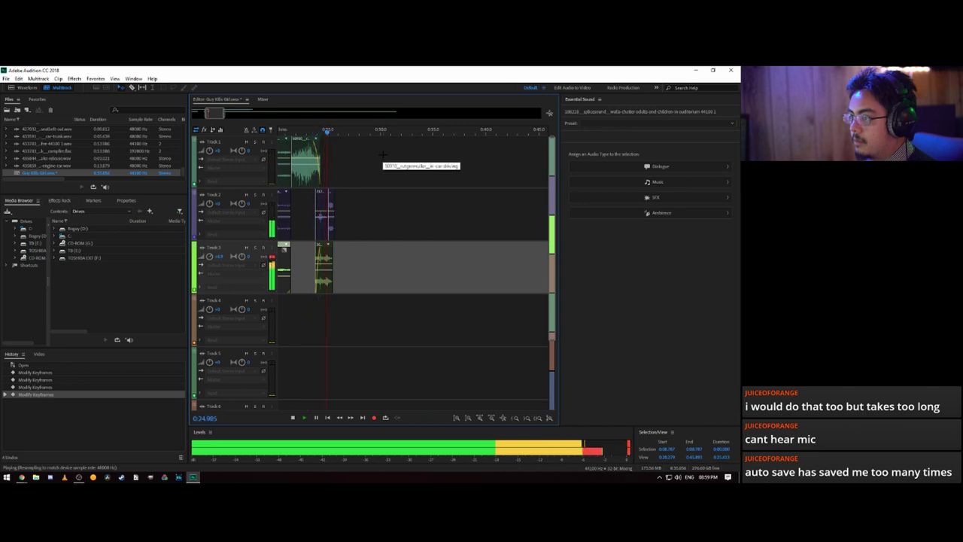
{"action": "key", "text": "space"}
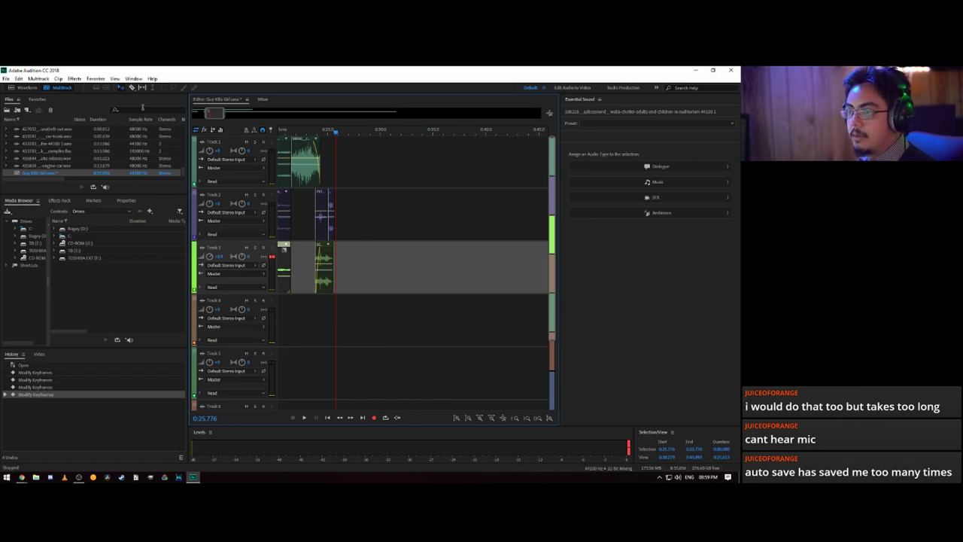
- Find the 48000 Hz seatbelt-out file by filtering for "seatbelt", insert it on track 2 at 0:25.776 with sample rate conversion, and play it back
{"action": "left_click", "coordinate": [143, 110]}
{"action": "type", "text": "sco"}
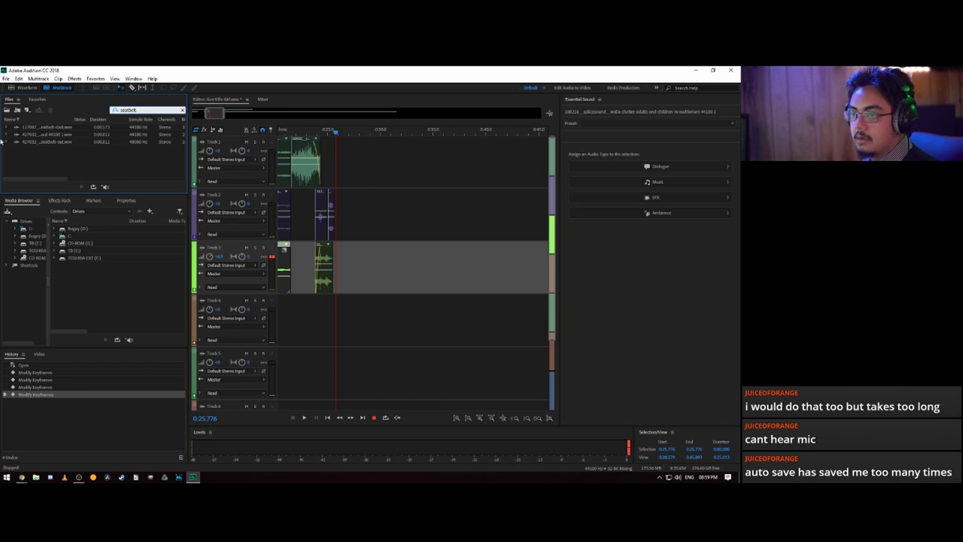
{"action": "left_click", "coordinate": [47, 135]}
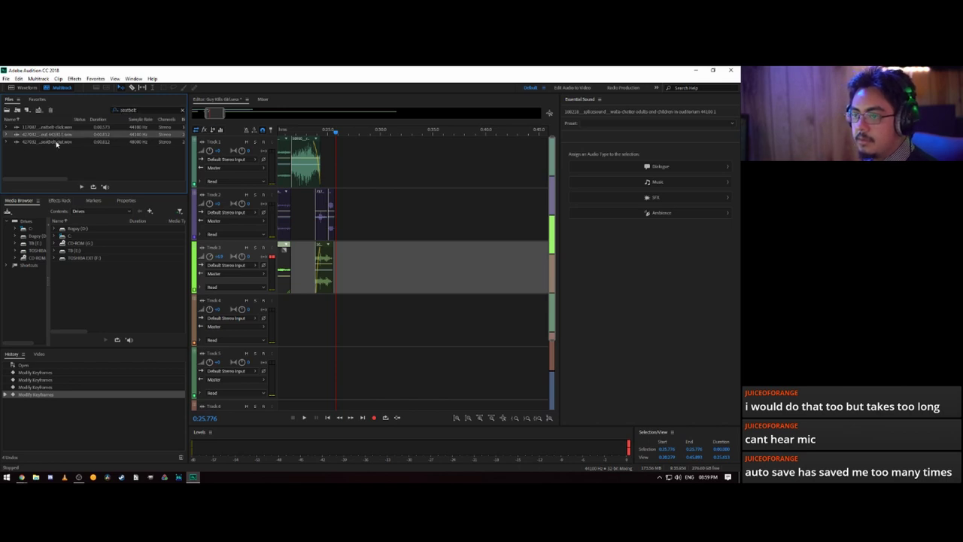
{"action": "left_click_drag", "start_coordinate": [57, 143], "coordinate": [358, 228]}
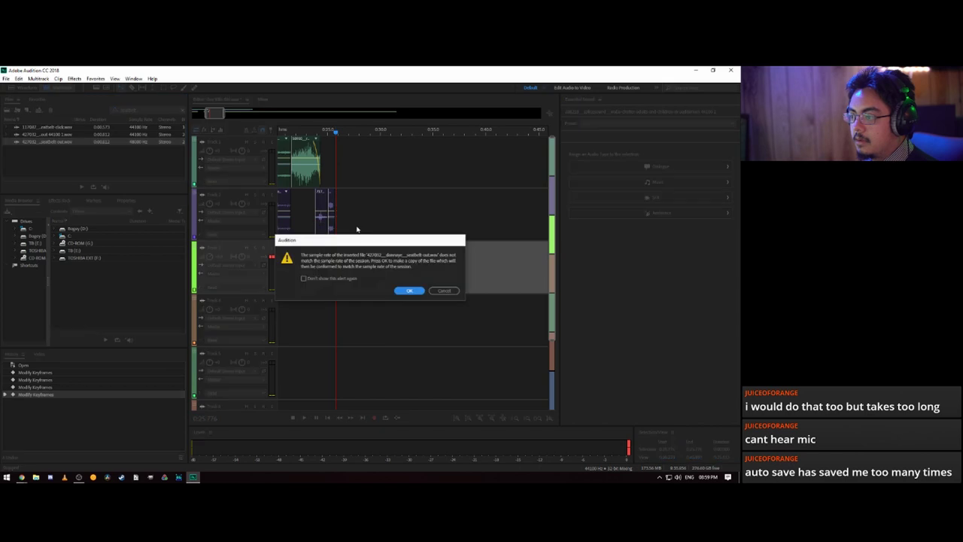
{"action": "left_click", "coordinate": [410, 290]}
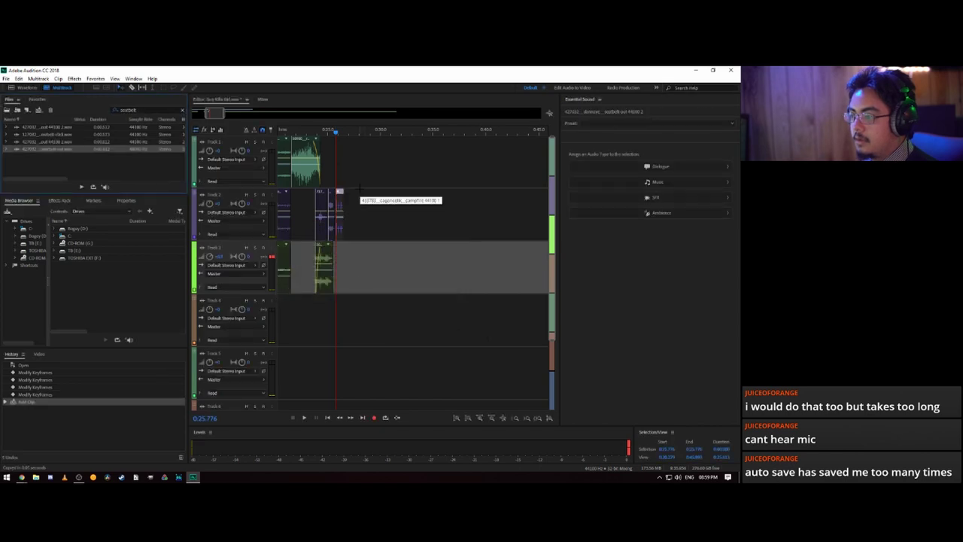
{"action": "key", "text": "space"}
{"action": "key", "text": "space"}
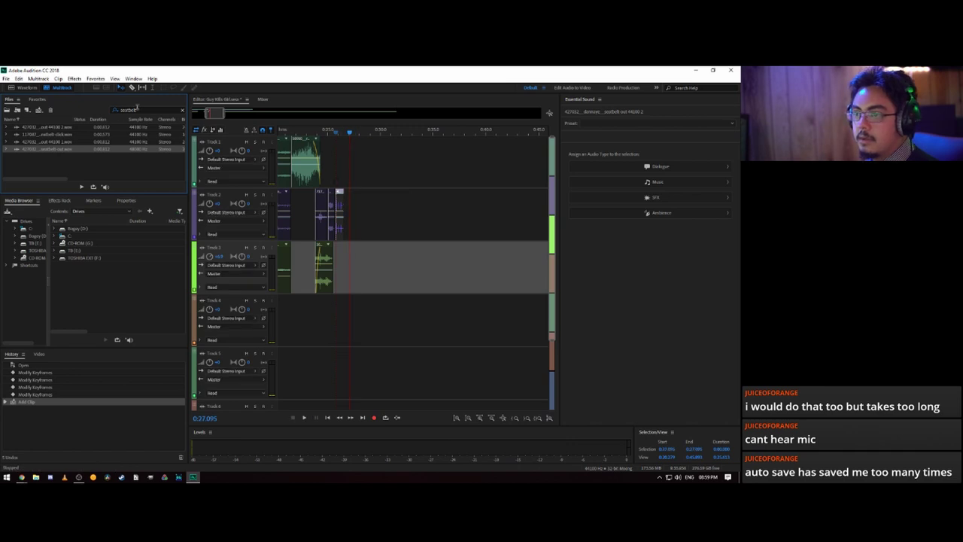
- Filter the files for "door", insert the car-door-open-bulky .aiff on track 1 right after the seatbelt clip, and play it back from 0:26.454
{"action": "left_click", "coordinate": [137, 107]}
{"action": "type", "text": "door"}
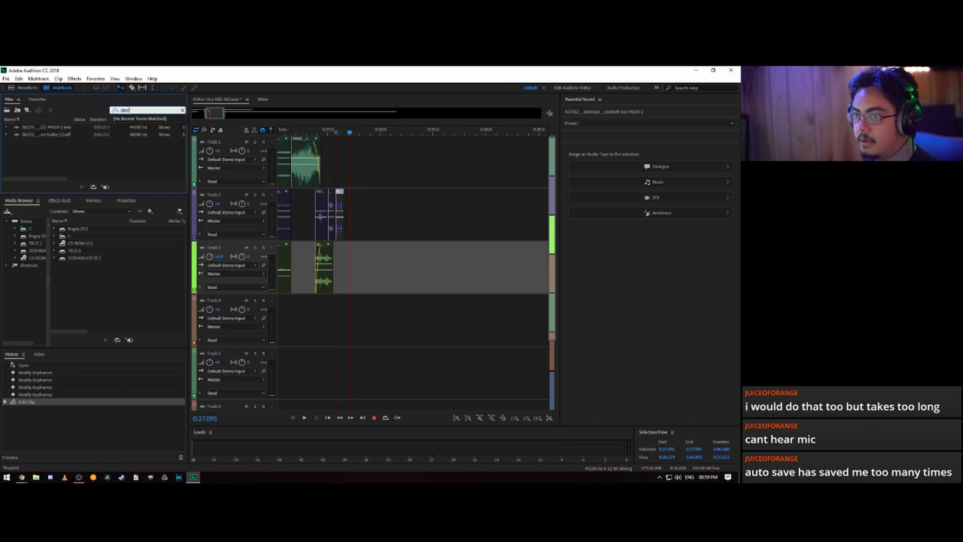
{"action": "left_click_drag", "start_coordinate": [45, 134], "coordinate": [348, 147]}
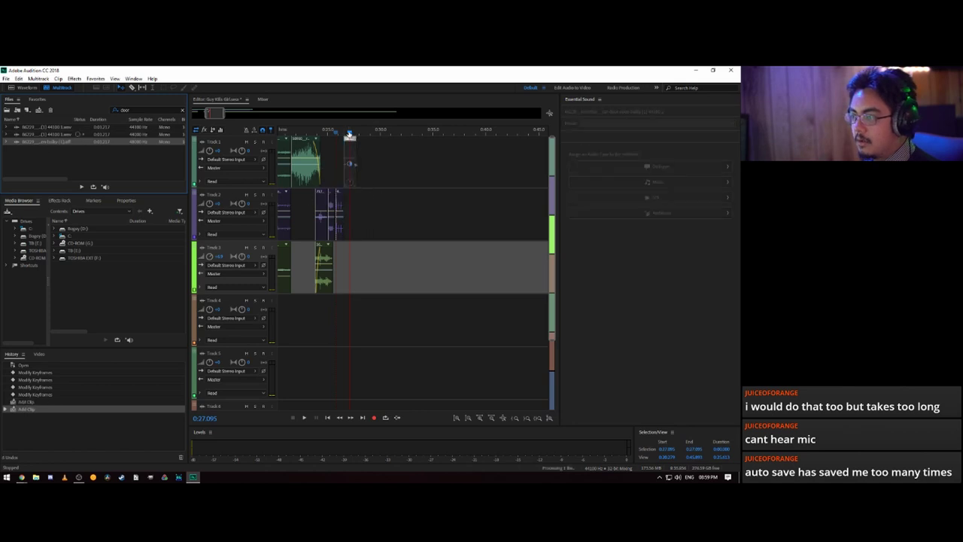
{"action": "left_click", "coordinate": [343, 133]}
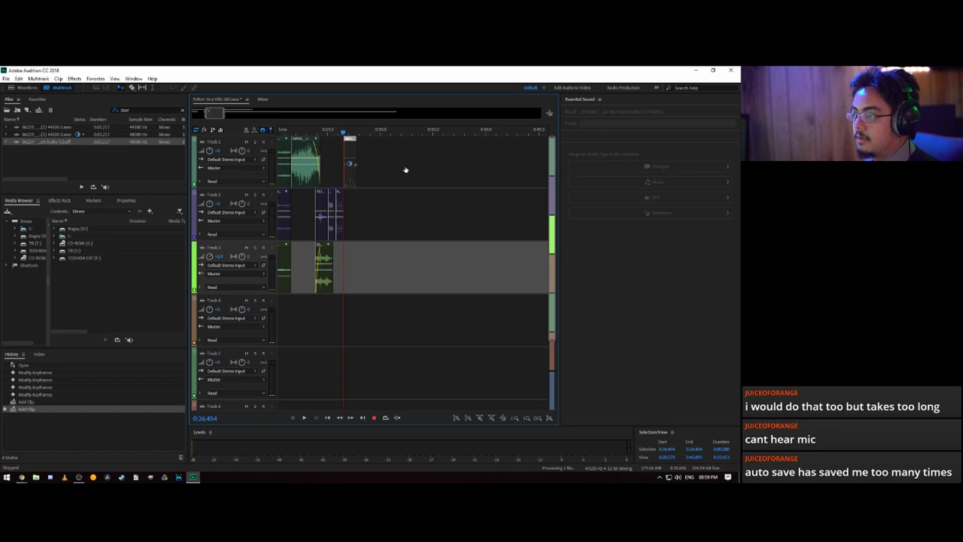
{"action": "key", "text": "space"}
{"action": "key", "text": "space"}
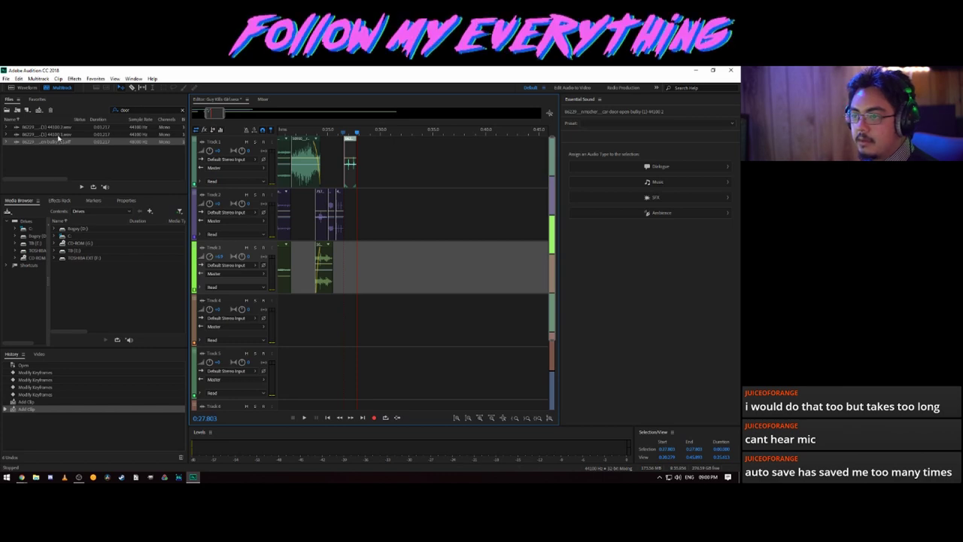
- Filter the files for "foot", add the footsteps-stones clip after the car door sound, preview it, and move it to track 2 just before 0:30
{"action": "left_click", "coordinate": [136, 111]}
{"action": "type", "text": "foot"}
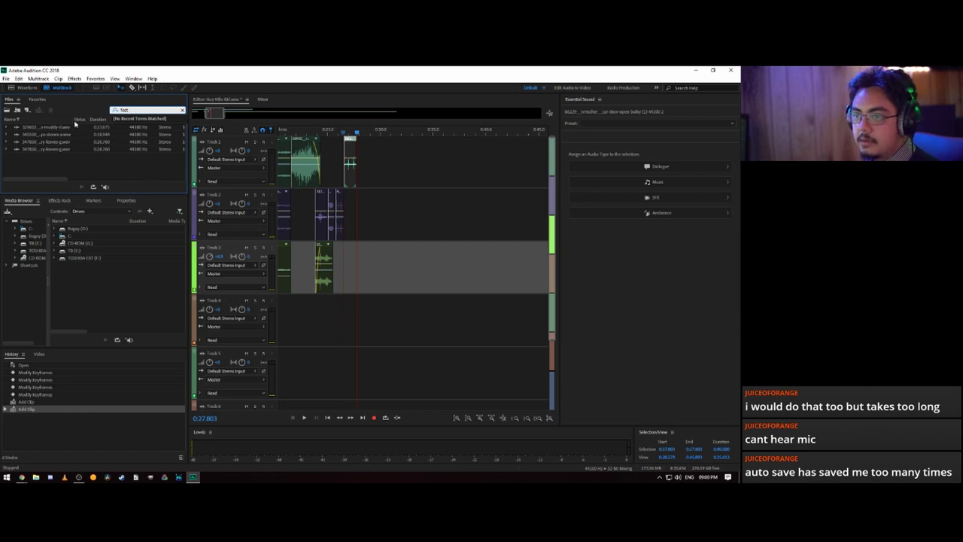
{"action": "left_click", "coordinate": [71, 119]}
{"action": "left_click_drag", "start_coordinate": [72, 119], "coordinate": [133, 123]}
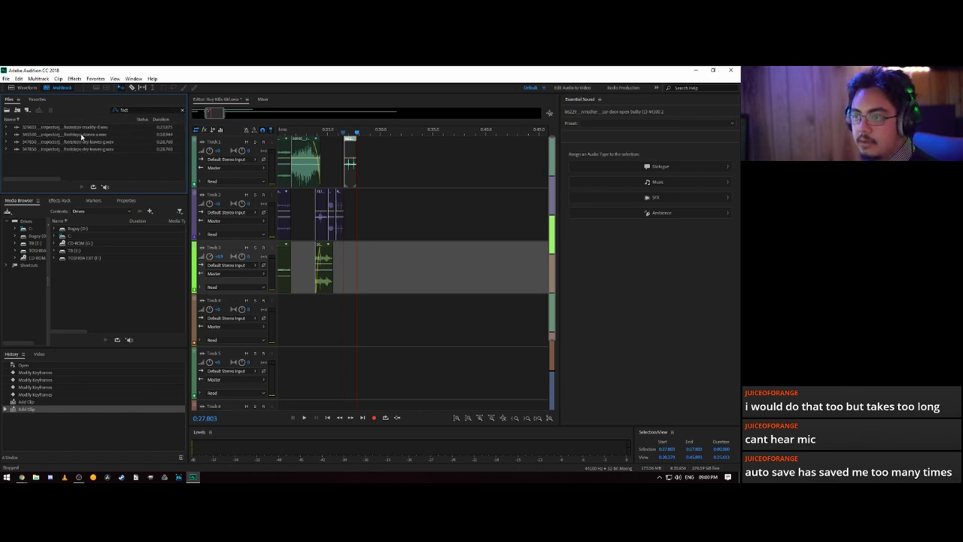
{"action": "left_click_drag", "start_coordinate": [82, 136], "coordinate": [359, 180]}
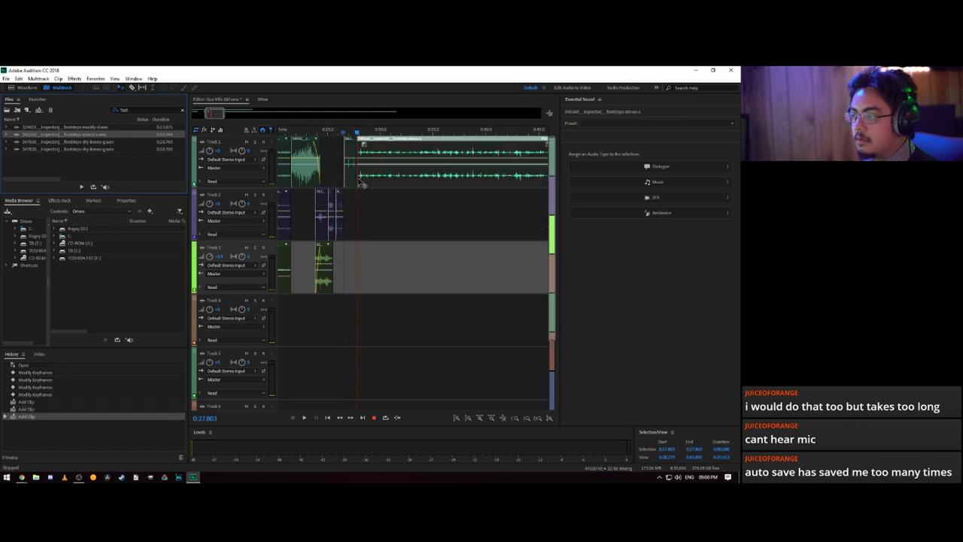
{"action": "key", "text": "space"}
{"action": "key", "text": "space"}
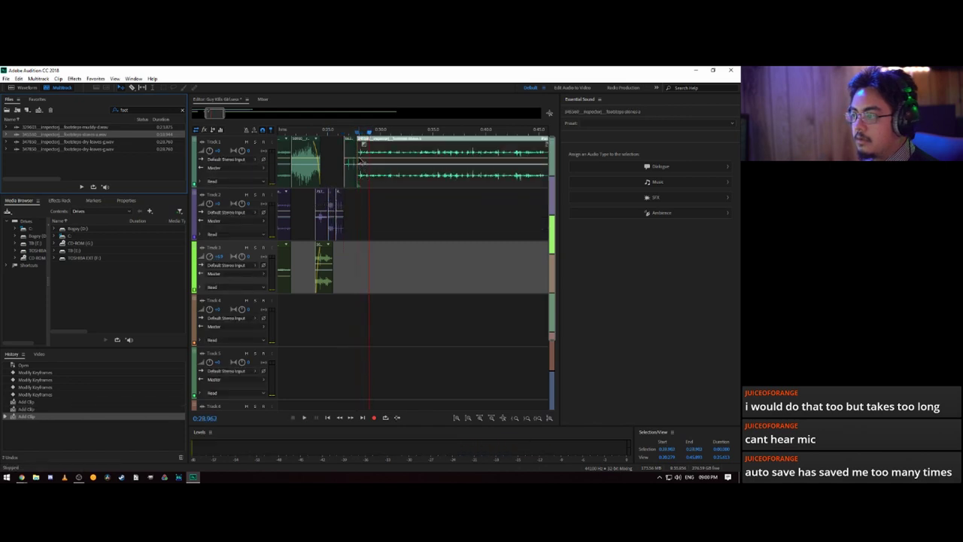
{"action": "left_click_drag", "start_coordinate": [384, 155], "coordinate": [402, 208]}
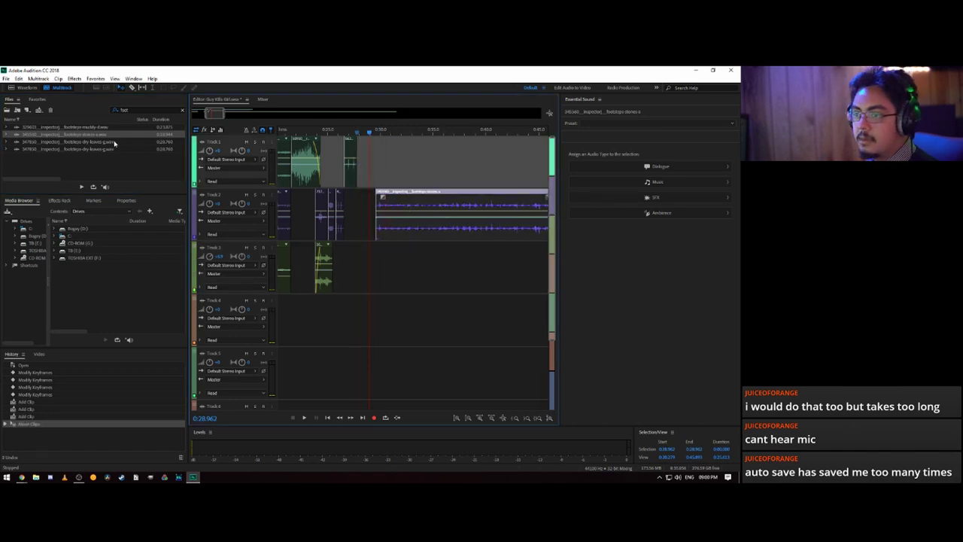
- Filter the files for "door" again and replay the car door opening clip from 0:26.454
{"action": "left_click", "coordinate": [139, 109]}
{"action": "type", "text": "door"}
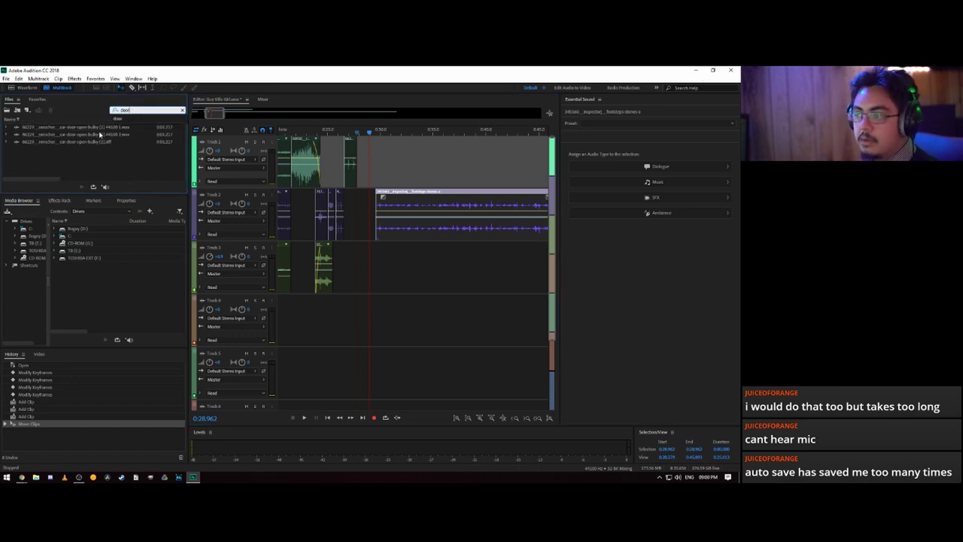
{"action": "left_click", "coordinate": [352, 133]}
{"action": "key", "text": "space"}
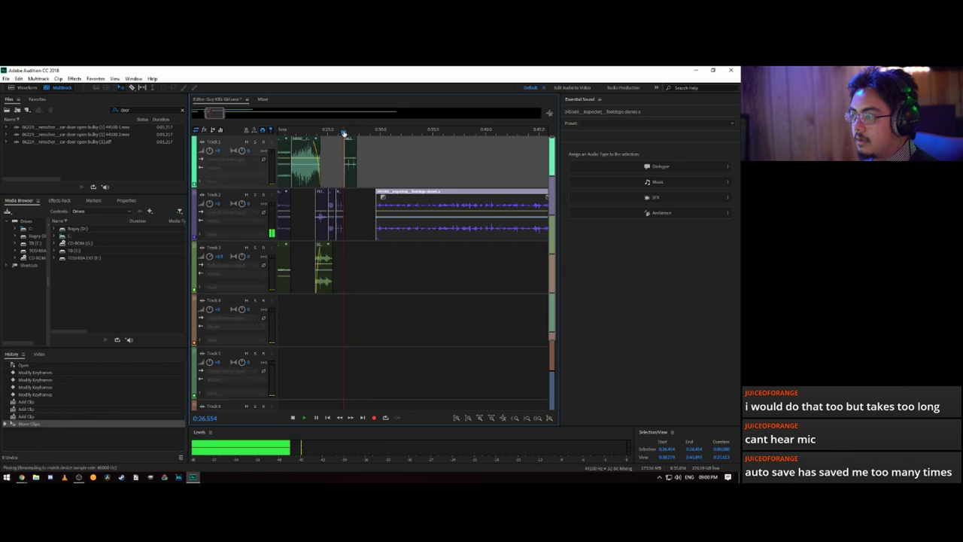
{"action": "key", "text": "space"}
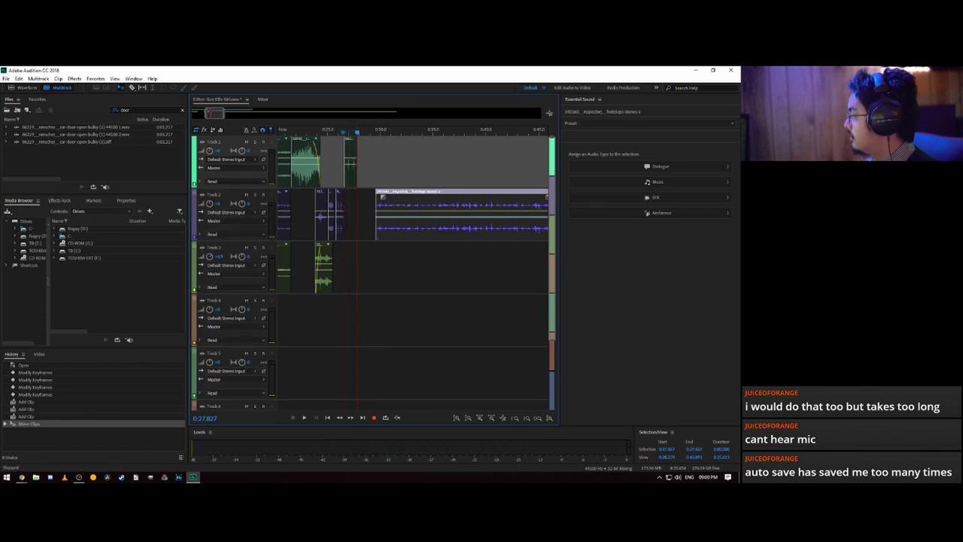
- Switch to Freesound in Chrome and search the sound library for "car door shut"
{"action": "key", "text": "alt+Tab"}
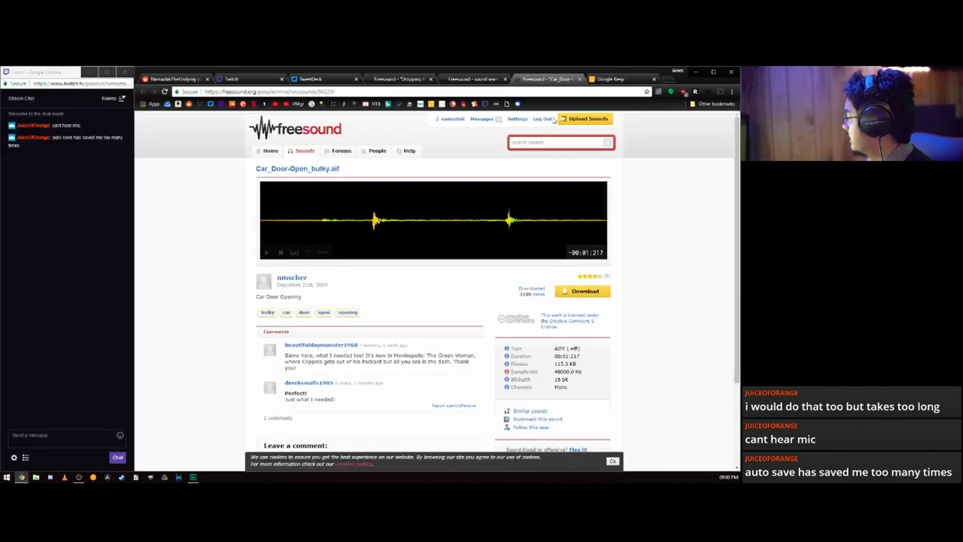
{"action": "left_click", "coordinate": [548, 142]}
{"action": "type", "text": "car door"}
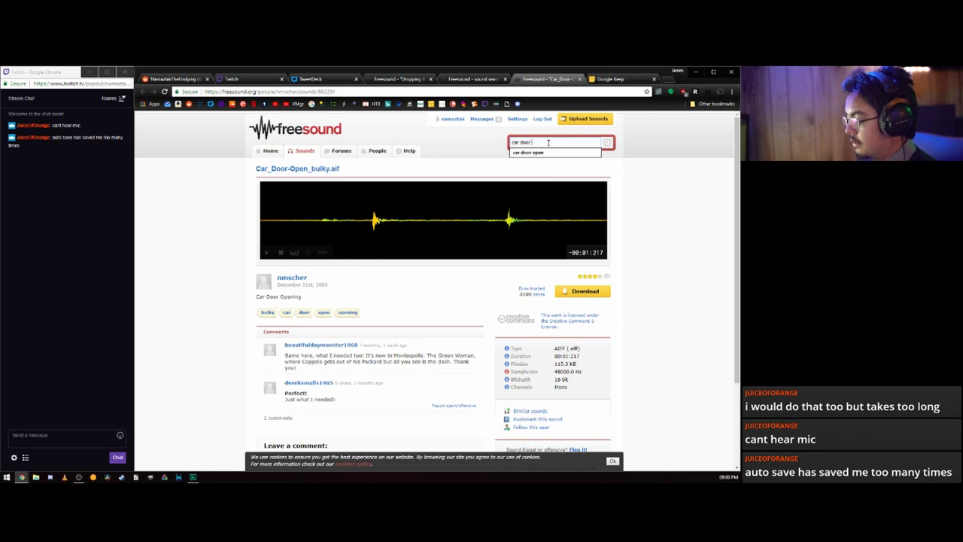
{"action": "type", "text": " shut"}
{"action": "key", "text": "Return"}
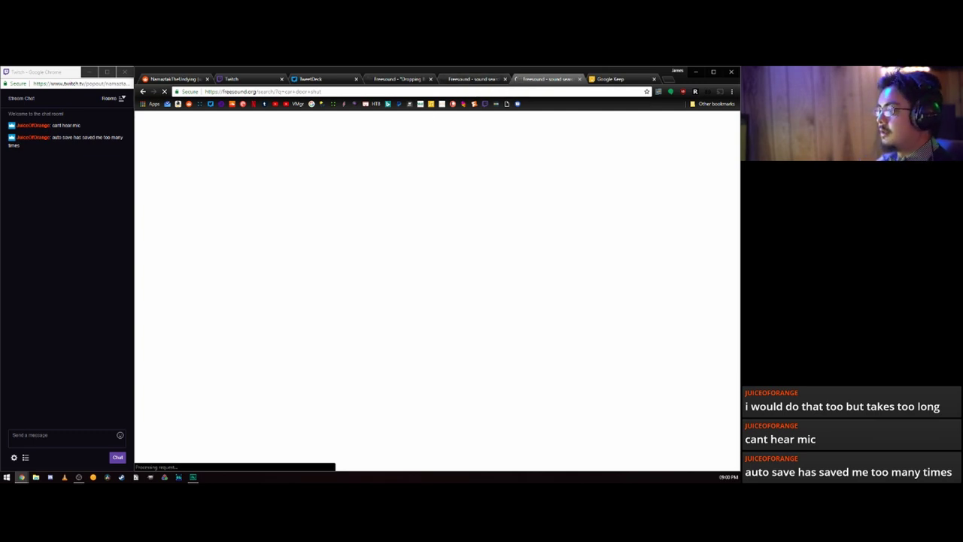
- Return to Adobe Audition and save the multitrack session
{"action": "key", "text": "alt+Tab"}
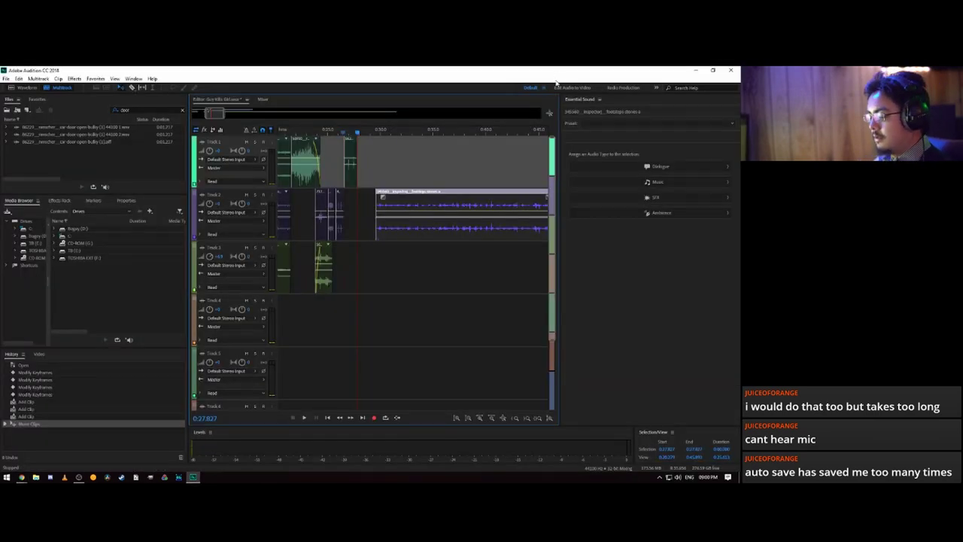
{"action": "key", "text": "ctrl+s"}
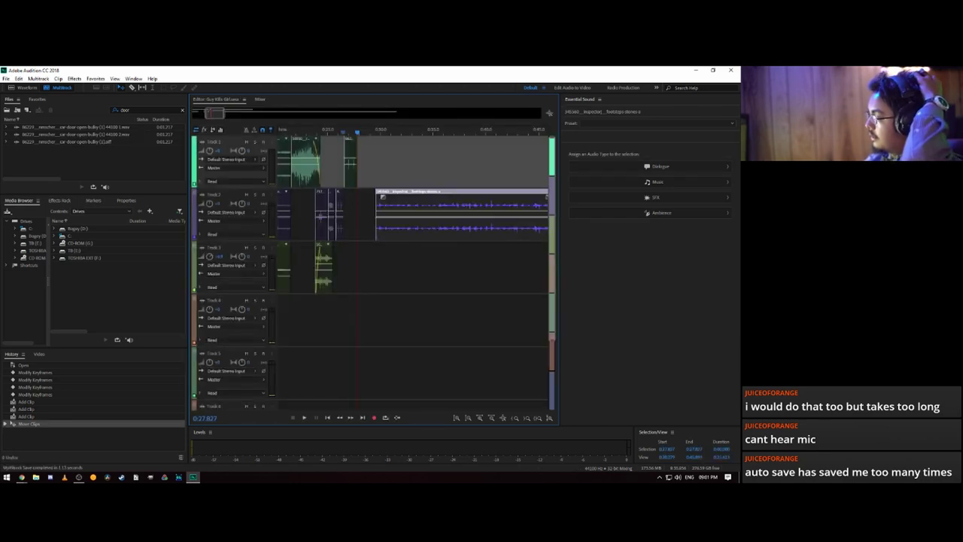
- Switch to Freesound and preview the car door sounds in the "car door shut" results, including Car Door, Closing, A.wav
{"action": "left_click", "coordinate": [22, 477]}
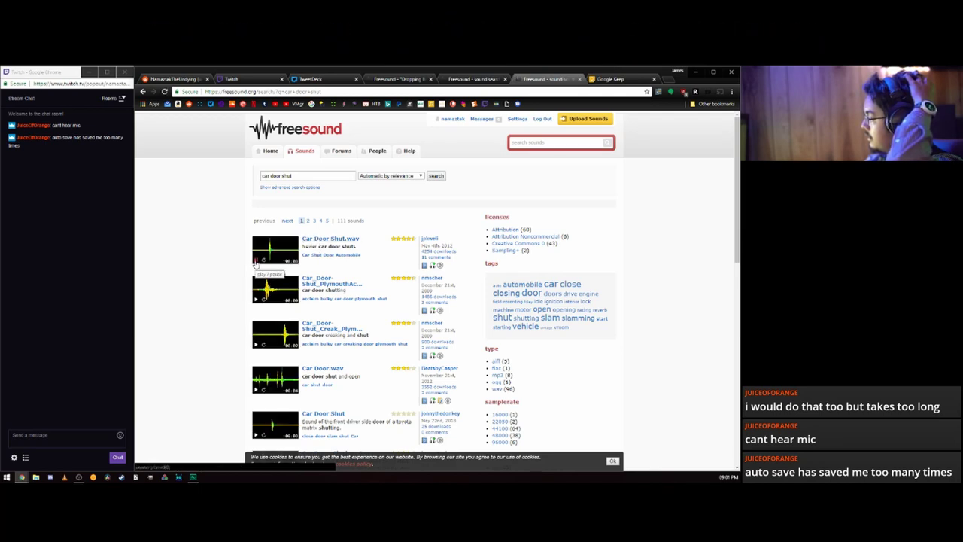
{"action": "left_click", "coordinate": [255, 261]}
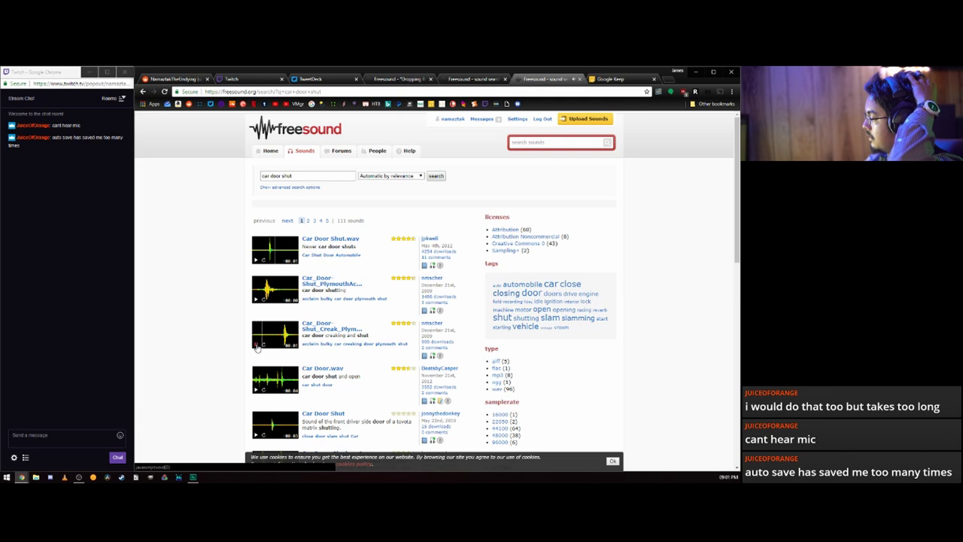
{"action": "left_click", "coordinate": [259, 394]}
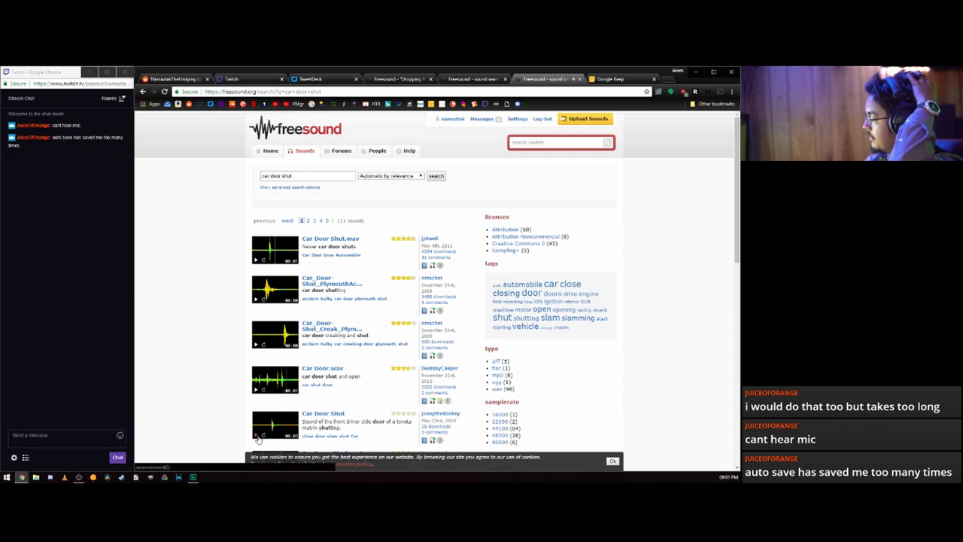
{"action": "left_click", "coordinate": [257, 437]}
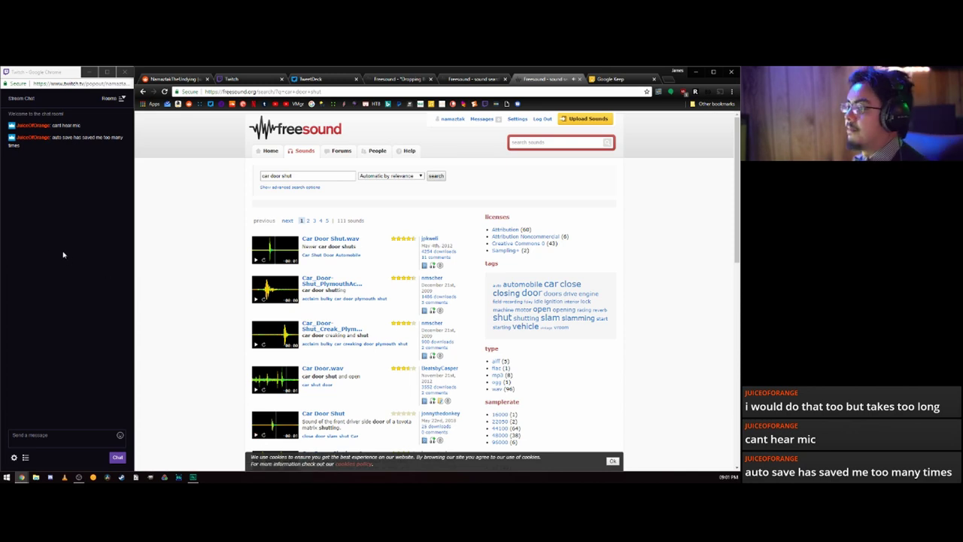
{"action": "scroll", "coordinate": [192, 239], "scroll_direction": "down", "scroll_amount": 1}
{"action": "scroll", "coordinate": [192, 239], "scroll_direction": "down", "scroll_amount": 4}
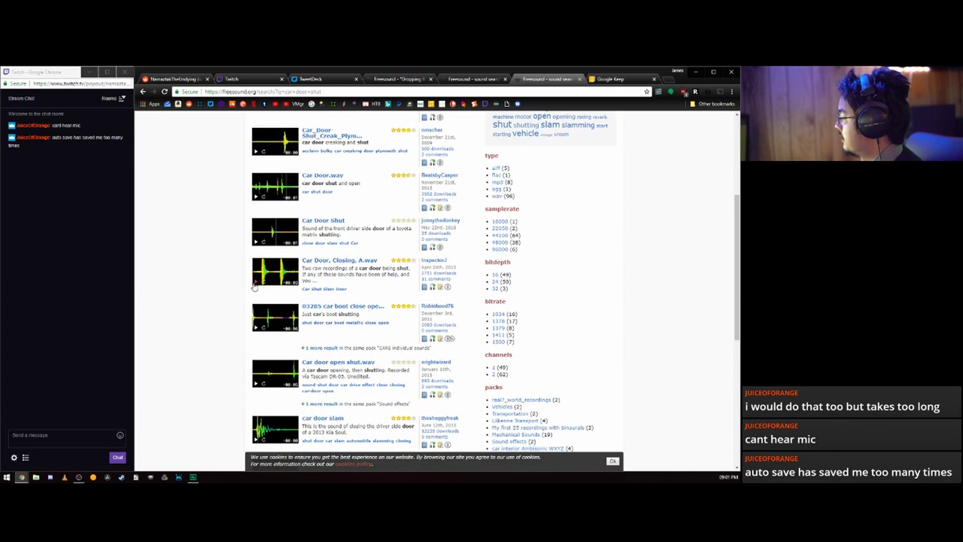
{"action": "left_click", "coordinate": [256, 331]}
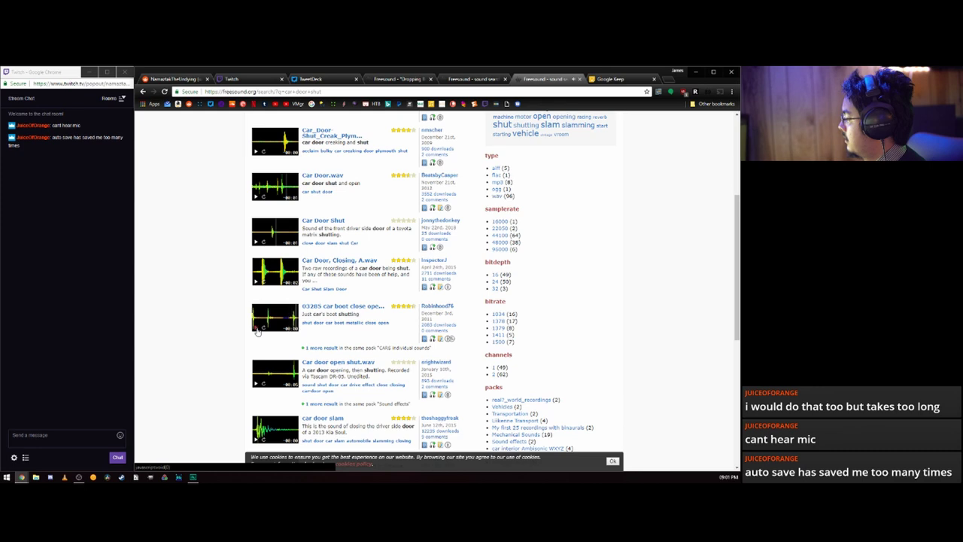
{"action": "left_click", "coordinate": [255, 284]}
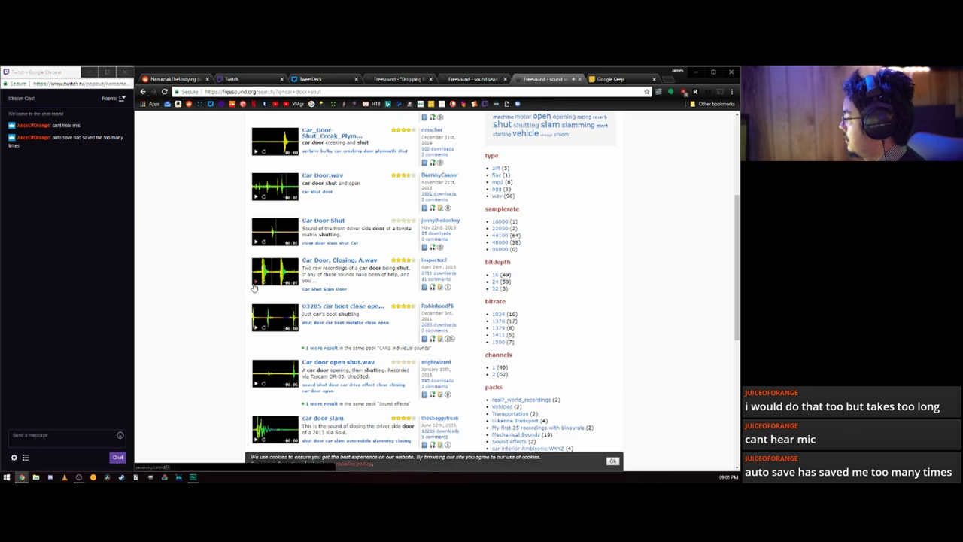
- Download Car Door, Closing, A.wav to the Home files folder, show it in its folder, and import it into Adobe Audition
{"action": "left_click", "coordinate": [319, 263]}
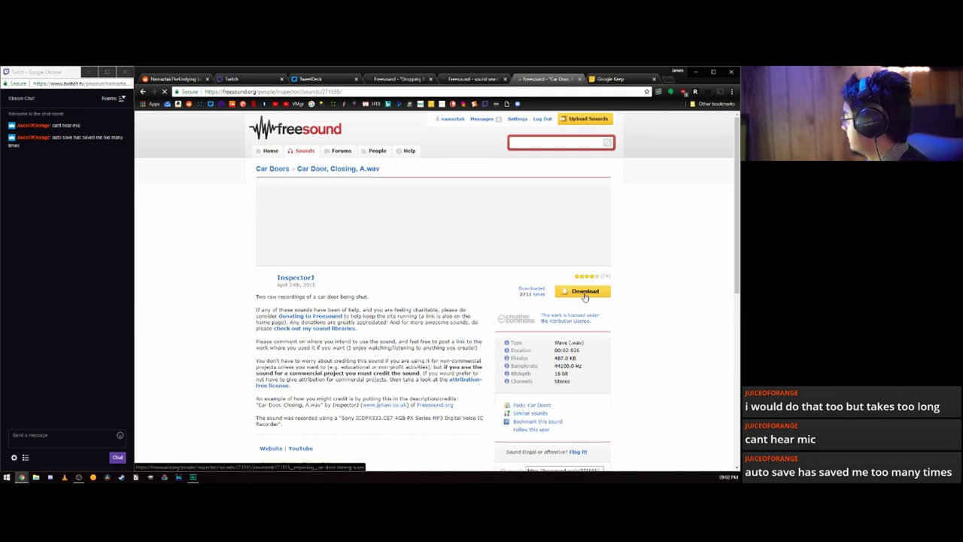
{"action": "left_click", "coordinate": [584, 292]}
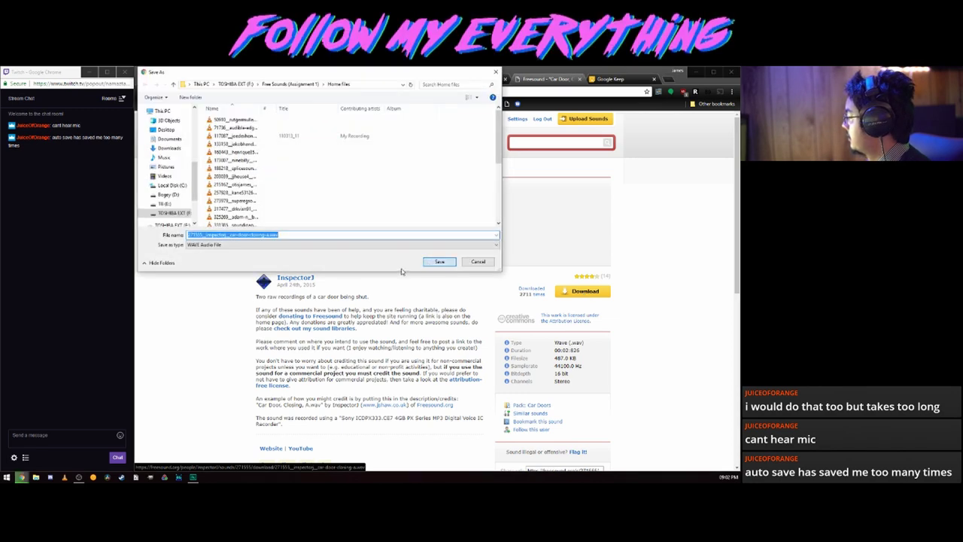
{"action": "left_click", "coordinate": [478, 264]}
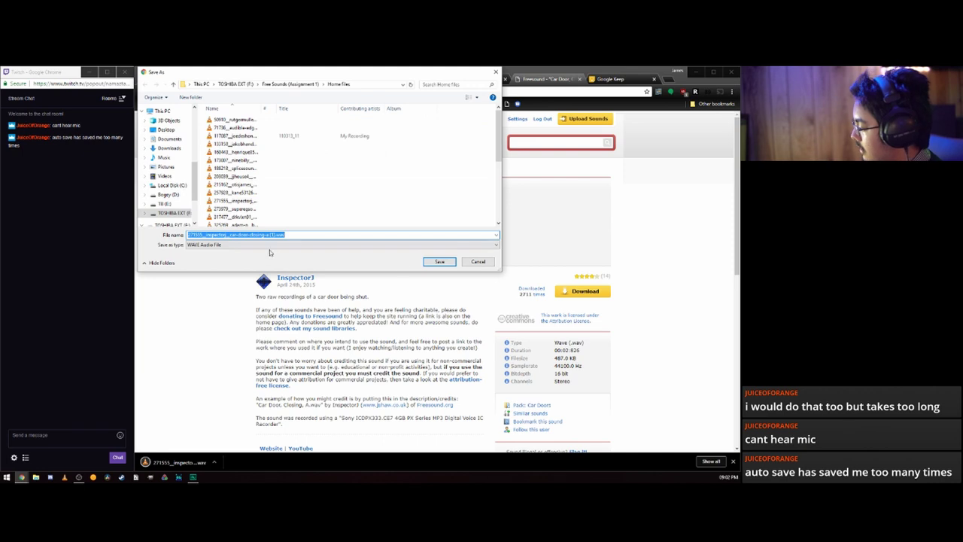
{"action": "left_click", "coordinate": [440, 261]}
{"action": "left_click", "coordinate": [213, 462]}
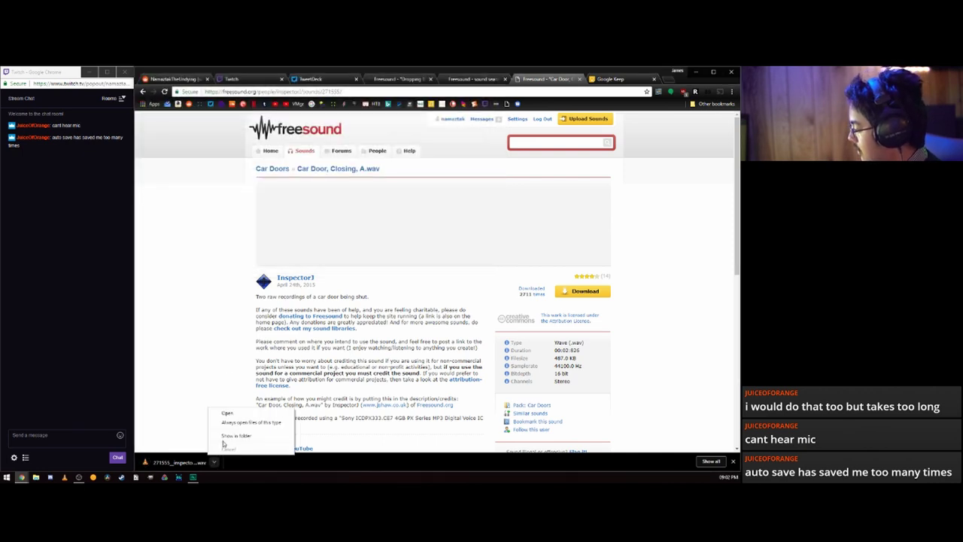
{"action": "left_click", "coordinate": [229, 435]}
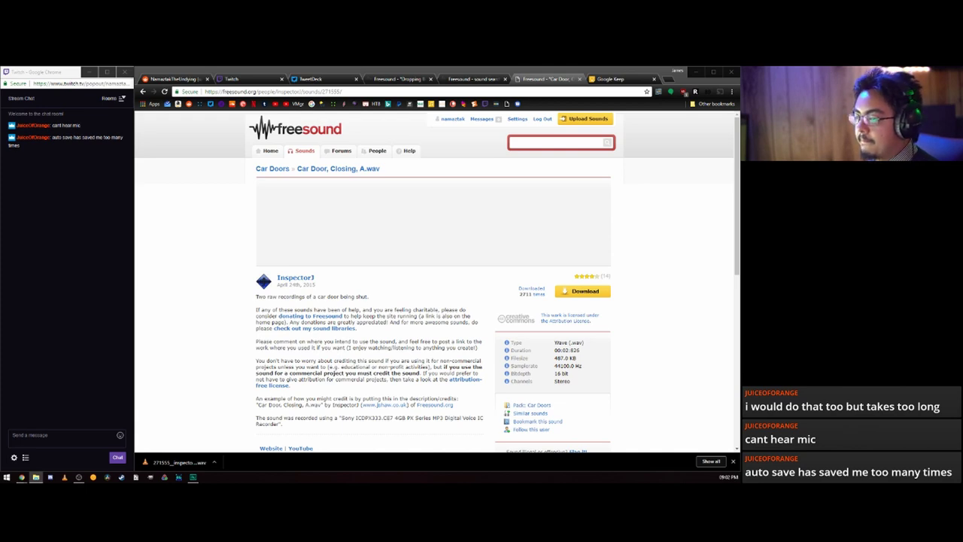
{"action": "key", "text": "alt+Tab"}
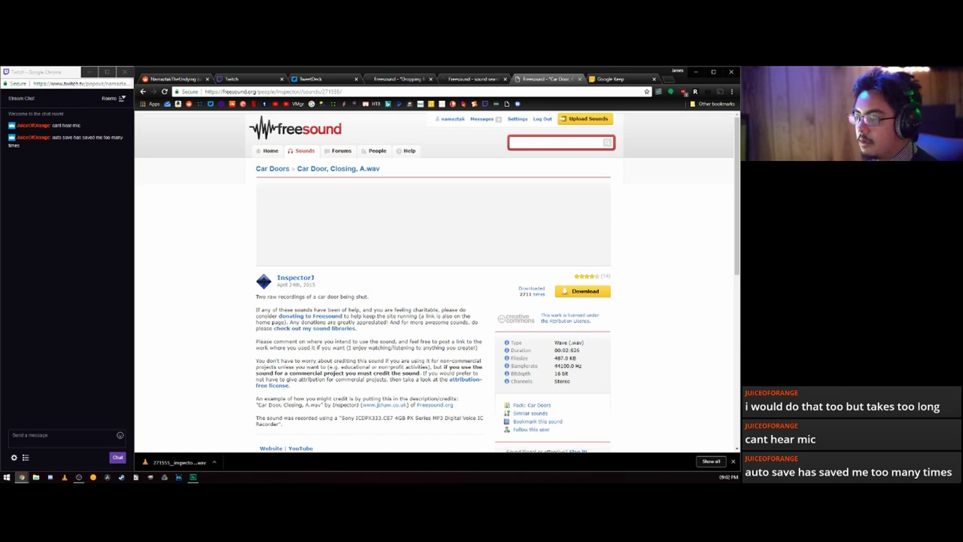
{"action": "key", "text": "alt+Tab"}
- Move the footsteps-stones clip to track 4 at about 0:27 and the night wildlife ambience on track 1 directly after the car door opening
{"action": "left_click_drag", "start_coordinate": [430, 332], "coordinate": [402, 326]}
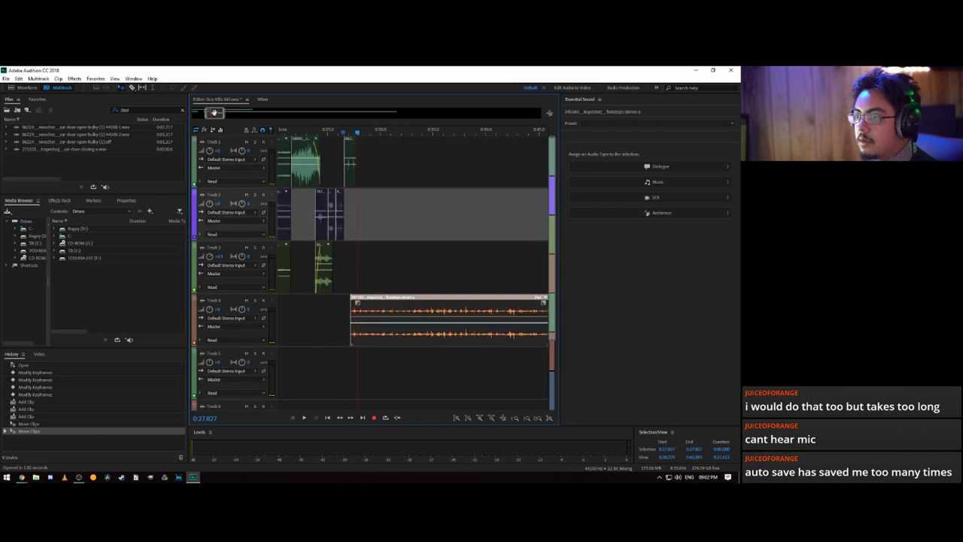
{"action": "left_click_drag", "start_coordinate": [214, 114], "coordinate": [224, 114]}
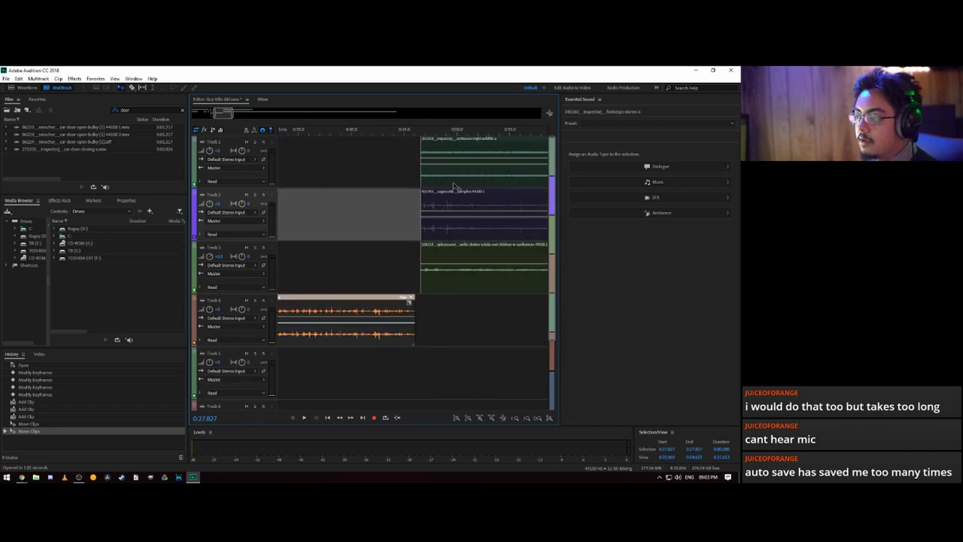
{"action": "left_click_drag", "start_coordinate": [468, 156], "coordinate": [331, 157]}
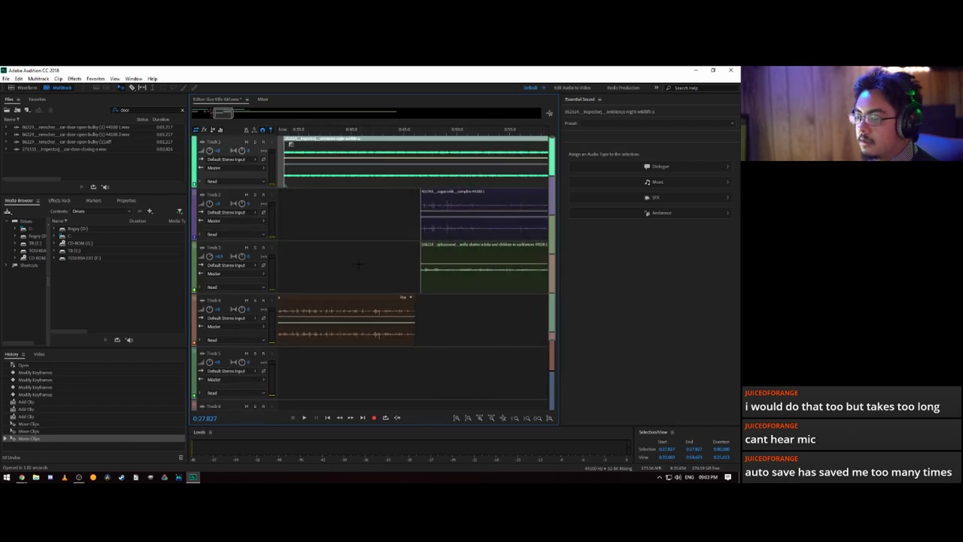
{"action": "left_click_drag", "start_coordinate": [224, 114], "coordinate": [216, 113]}
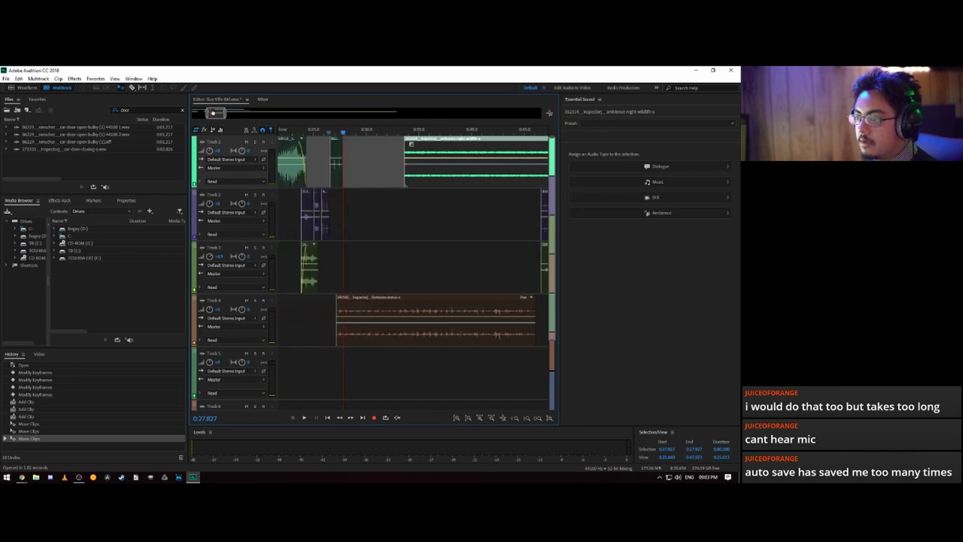
{"action": "left_click_drag", "start_coordinate": [446, 155], "coordinate": [331, 132]}
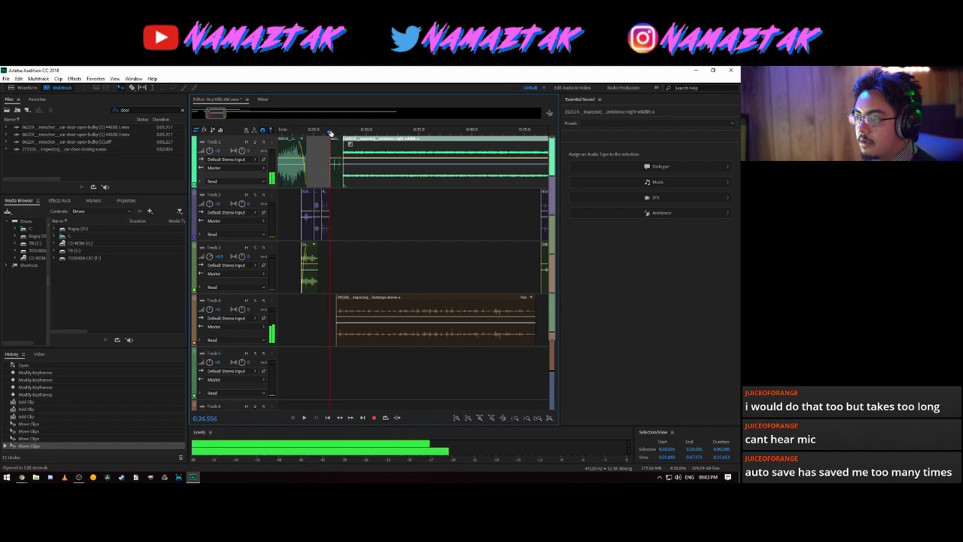
- Play back the transition from the car door opening into the footsteps and night ambience, starting from about 0:26.6
{"action": "key", "text": "space"}
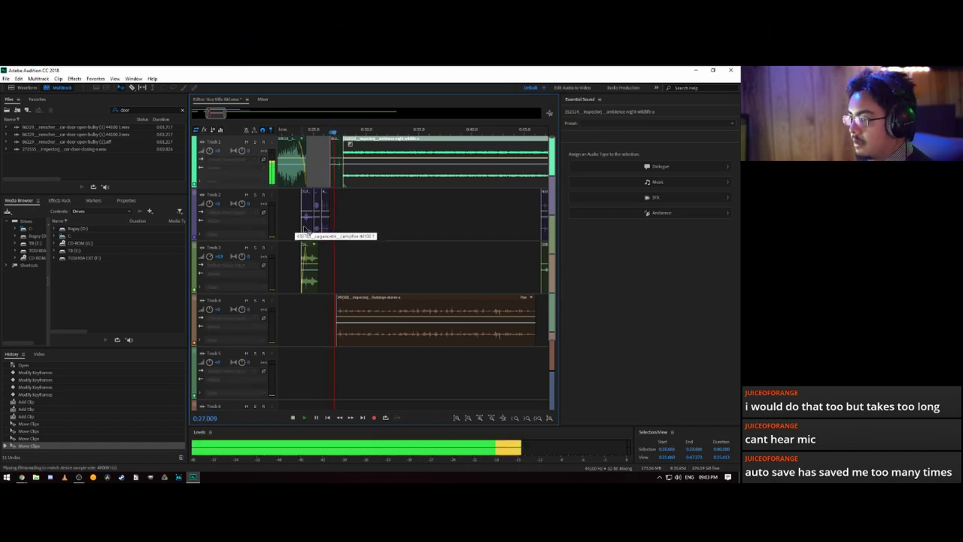
{"action": "key", "text": "space"}
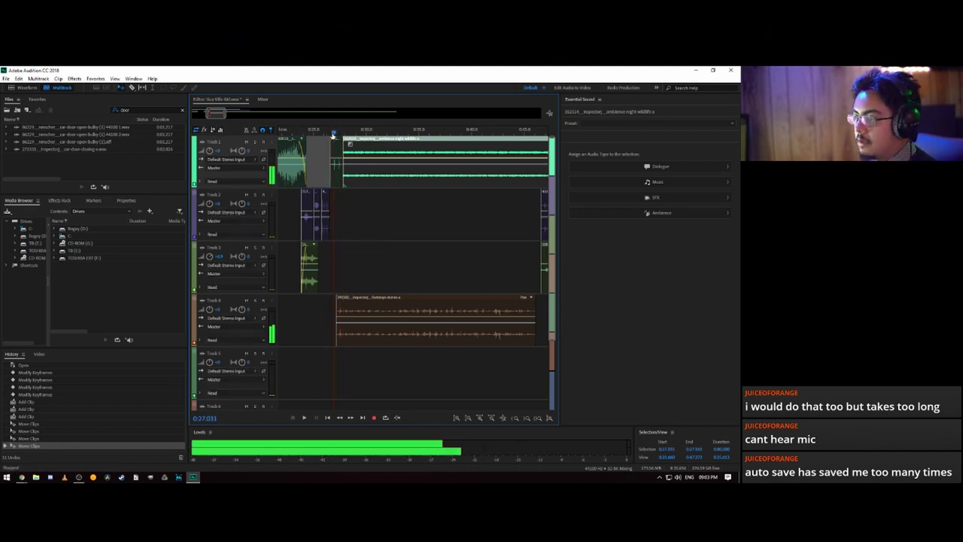
{"action": "mouse_move", "coordinate": [372, 155]}
{"action": "left_mouse_down"}
{"action": "mouse_move", "coordinate": [369, 183]}
{"action": "mouse_move", "coordinate": [373, 164]}
{"action": "left_mouse_up"}
{"action": "scroll", "coordinate": [497, 230], "scroll_direction": "down", "scroll_amount": 3}
{"action": "scroll", "coordinate": [507, 230], "scroll_direction": "up", "scroll_amount": 3}
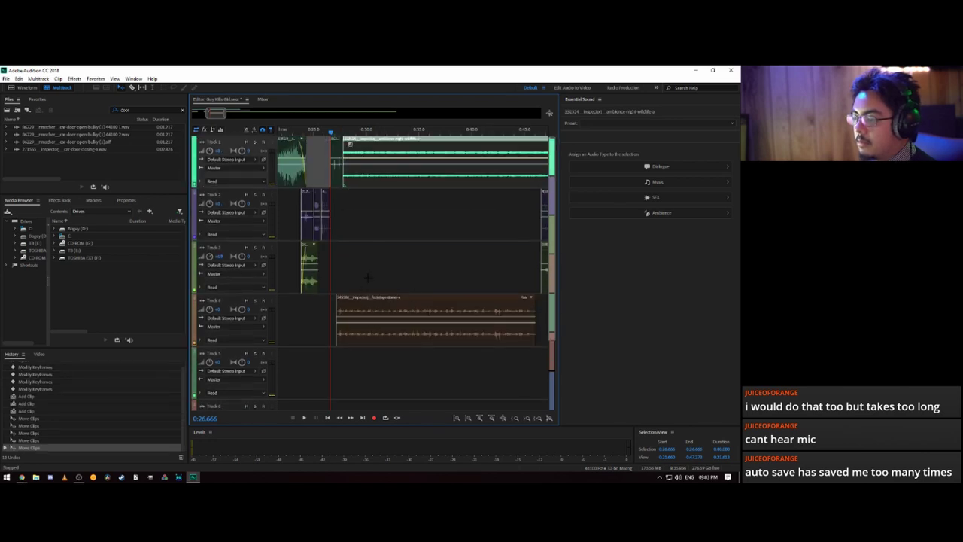
{"action": "key", "text": "space"}
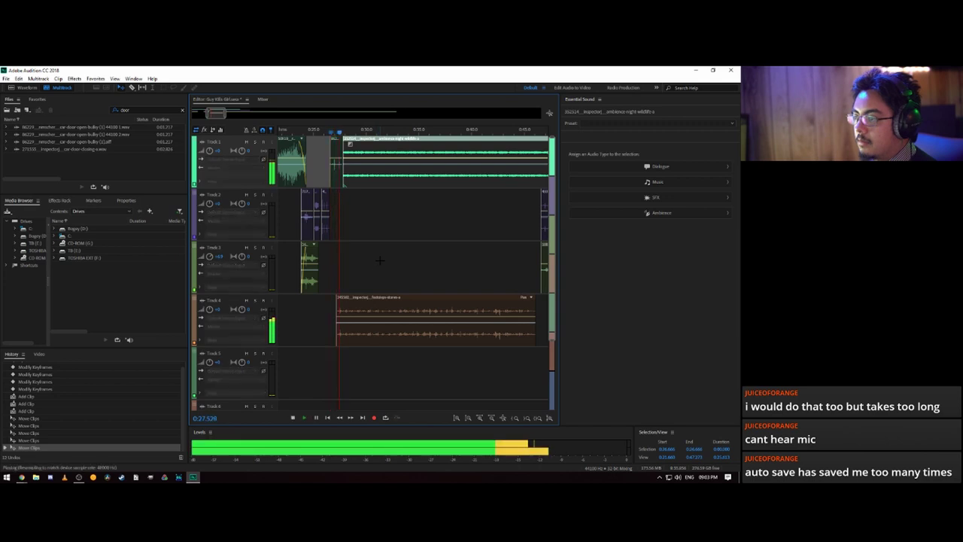
{"action": "key", "text": "space"}
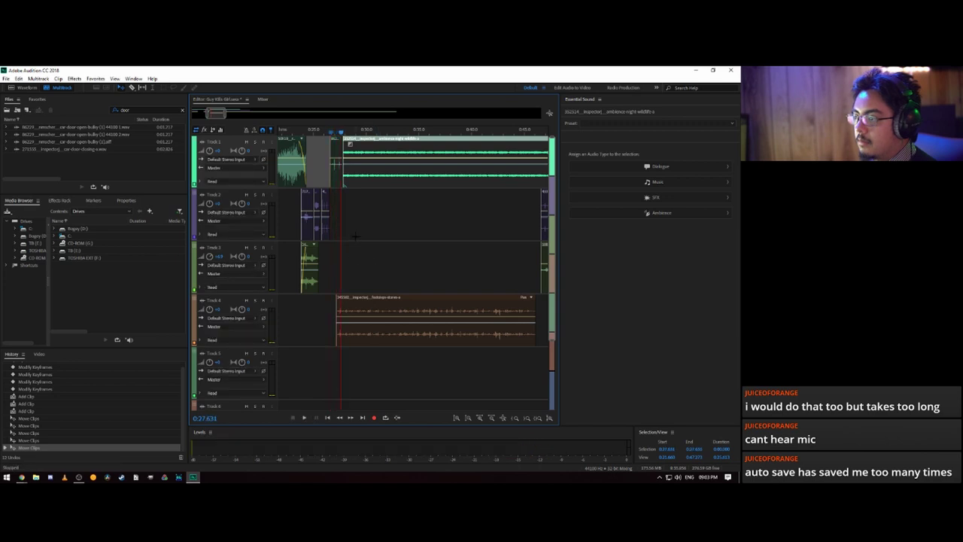
{"action": "key", "text": "space"}
{"action": "key", "text": "space"}
- Add the car-door-closing clip to track 2 at the start of the night ambience, trim it, and replay it from about 0:27
{"action": "left_click_drag", "start_coordinate": [68, 149], "coordinate": [355, 205]}
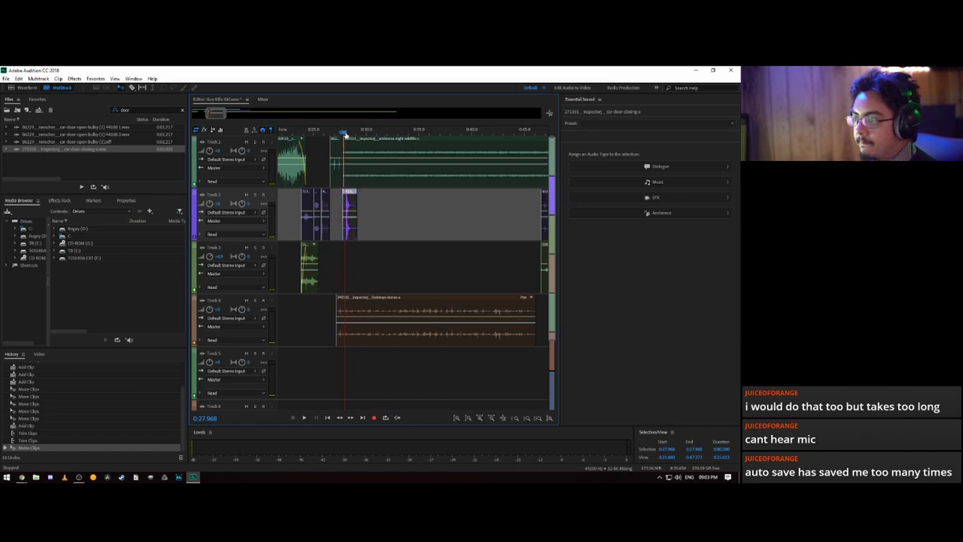
{"action": "left_click_drag", "start_coordinate": [344, 133], "coordinate": [336, 134]}
{"action": "key", "text": "space"}
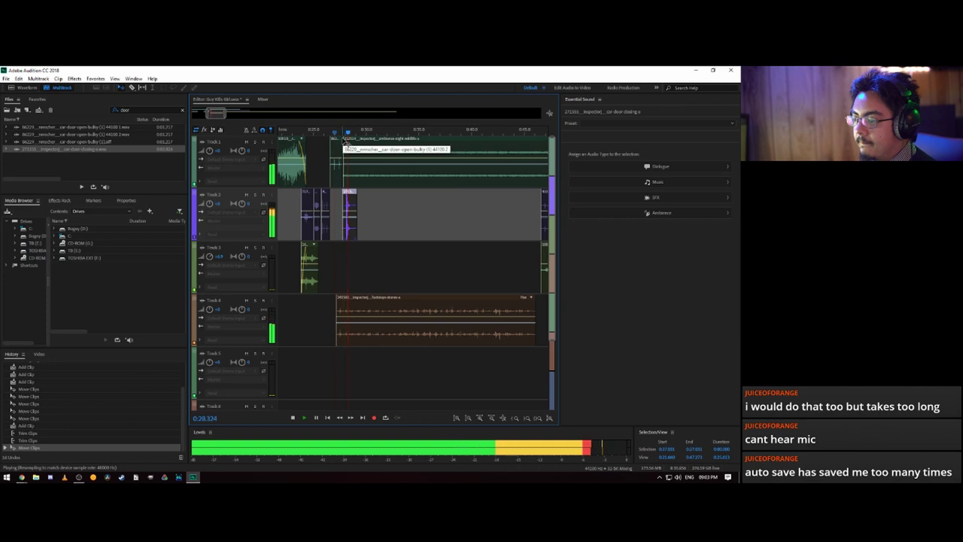
{"action": "key", "text": "space"}
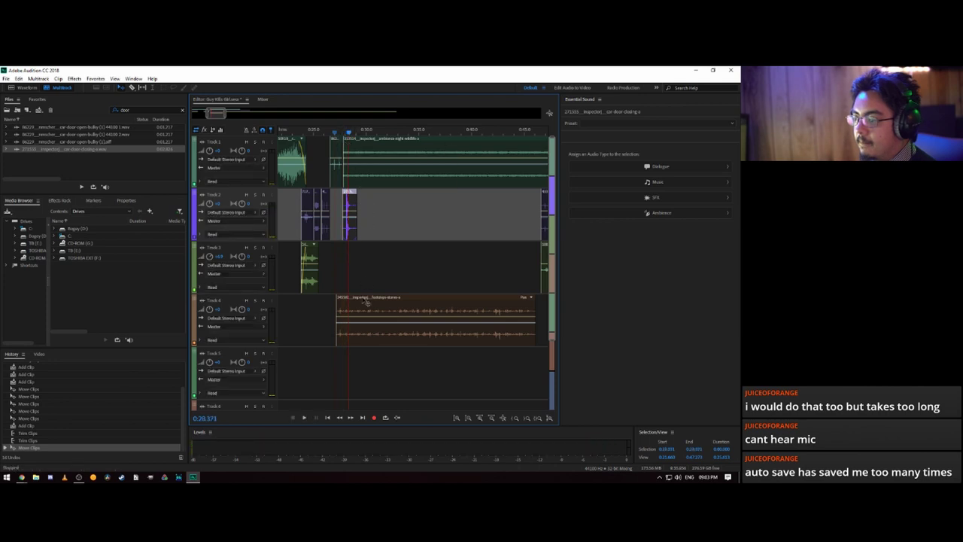
{"action": "key", "text": "m"}
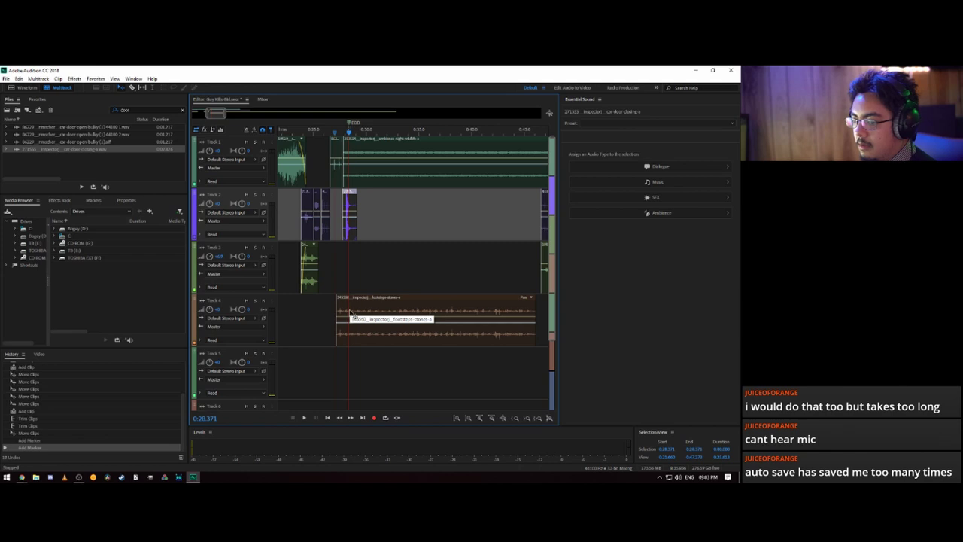
{"action": "key", "text": "ctrl+z"}
{"action": "key", "text": "ctrl+z"}
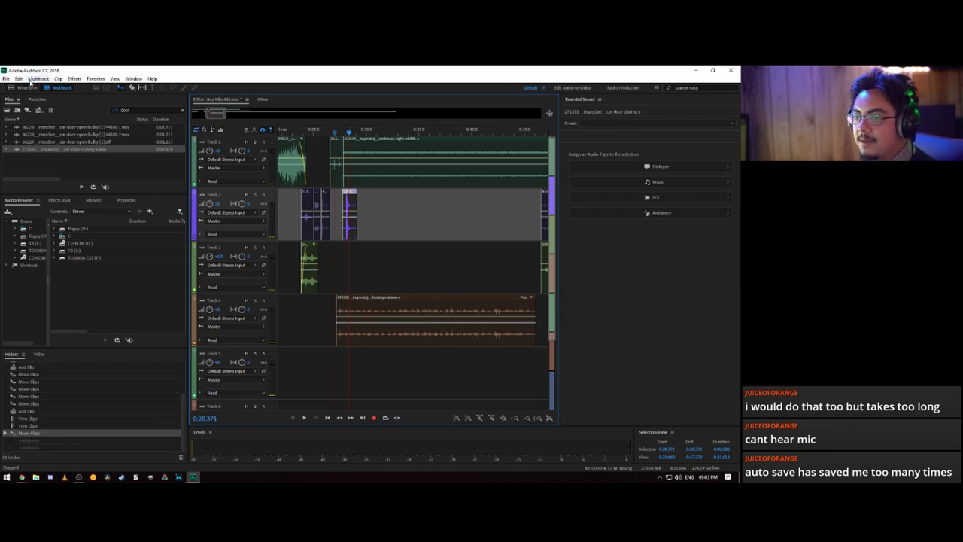
- Find the Razor tool in the keyboard shortcut settings and assign it the shortcut C
{"action": "left_click", "coordinate": [18, 78]}
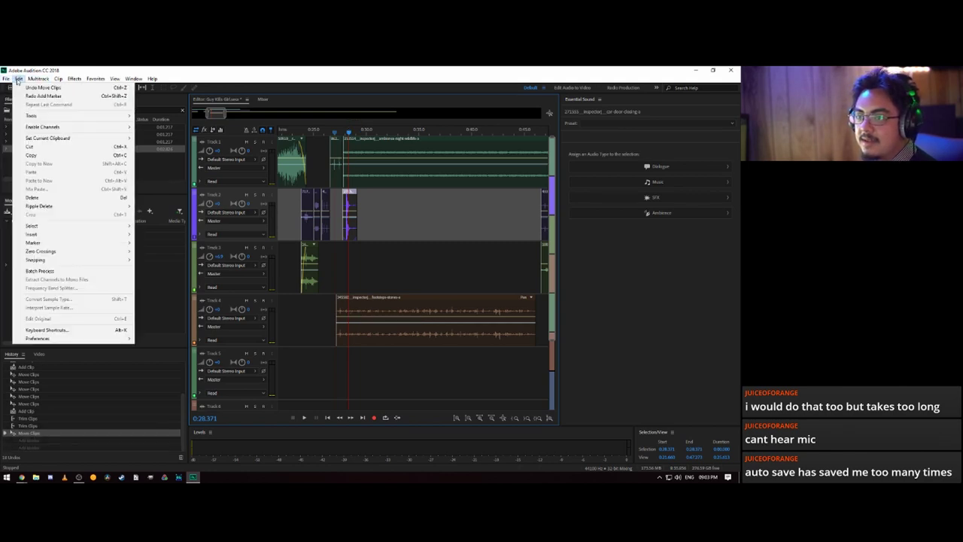
{"action": "left_click", "coordinate": [45, 330]}
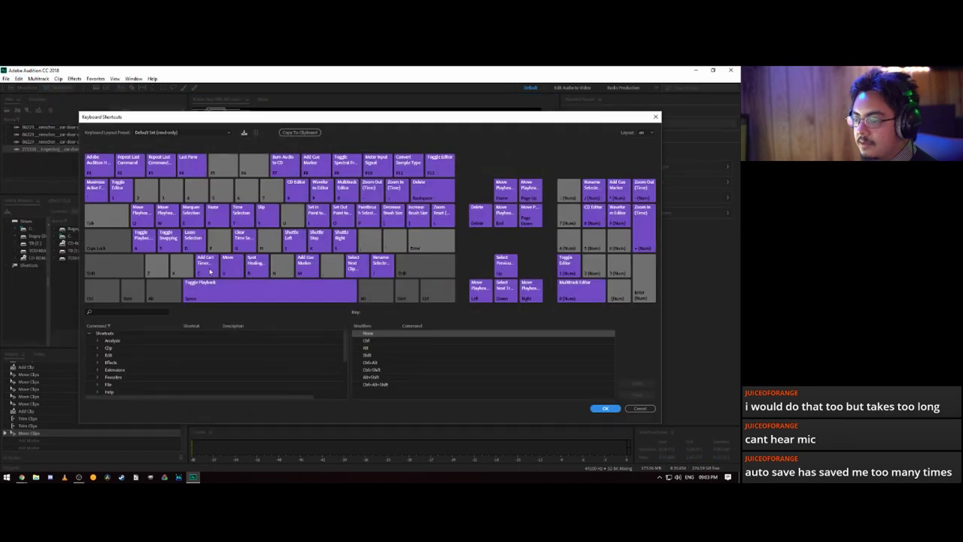
{"action": "left_click", "coordinate": [203, 264]}
{"action": "left_click", "coordinate": [121, 312]}
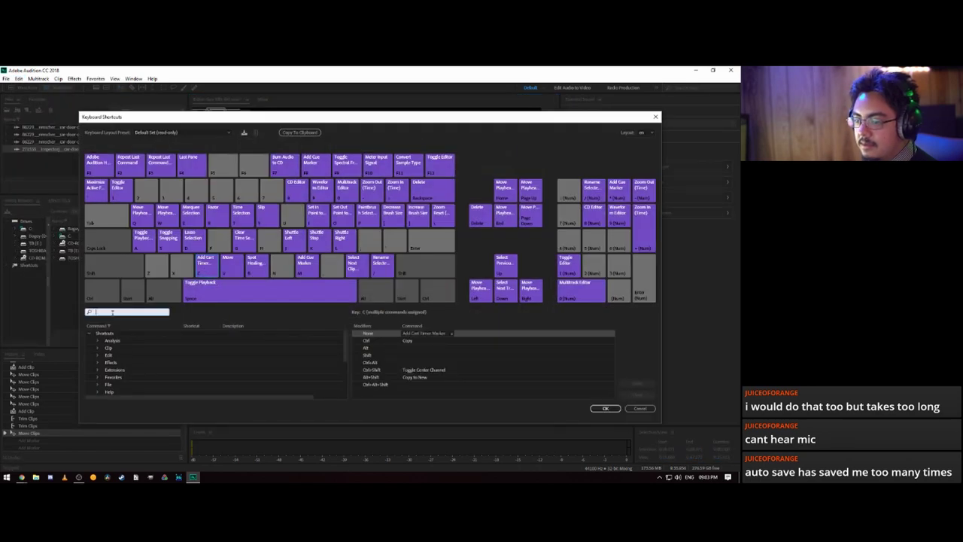
{"action": "type", "text": "razor"}
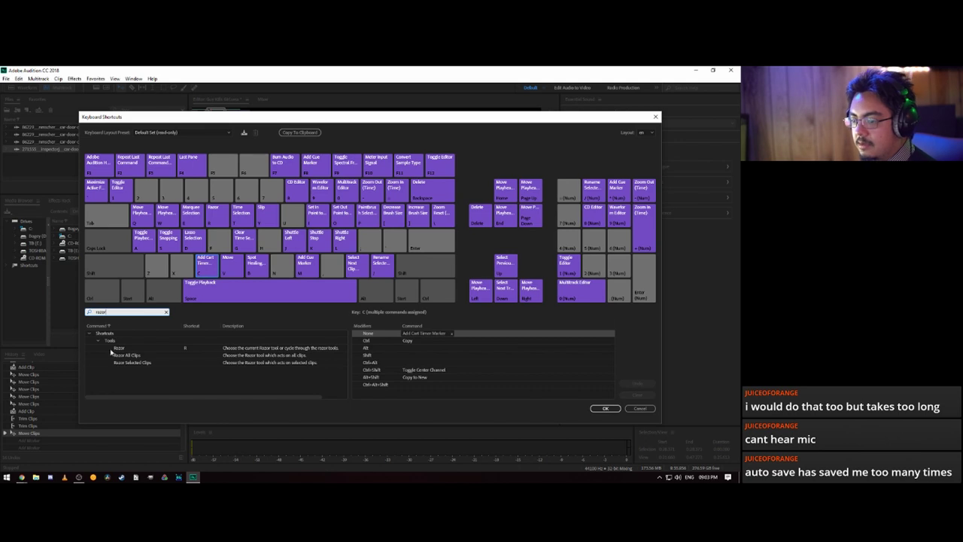
{"action": "left_click", "coordinate": [121, 349]}
{"action": "key", "text": "c"}
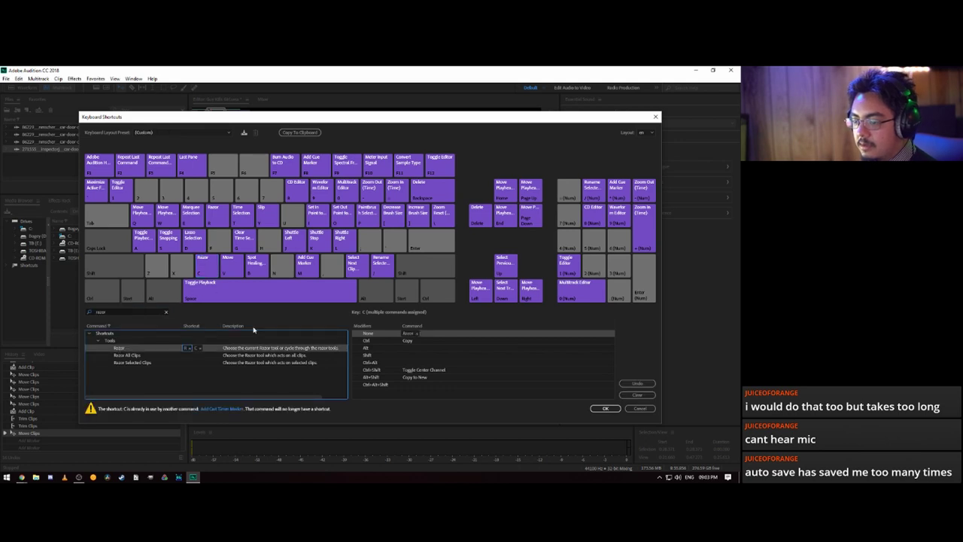
- Apply the C shortcut assigned to the Razor tool and save the multitrack session
{"action": "left_click", "coordinate": [604, 407]}
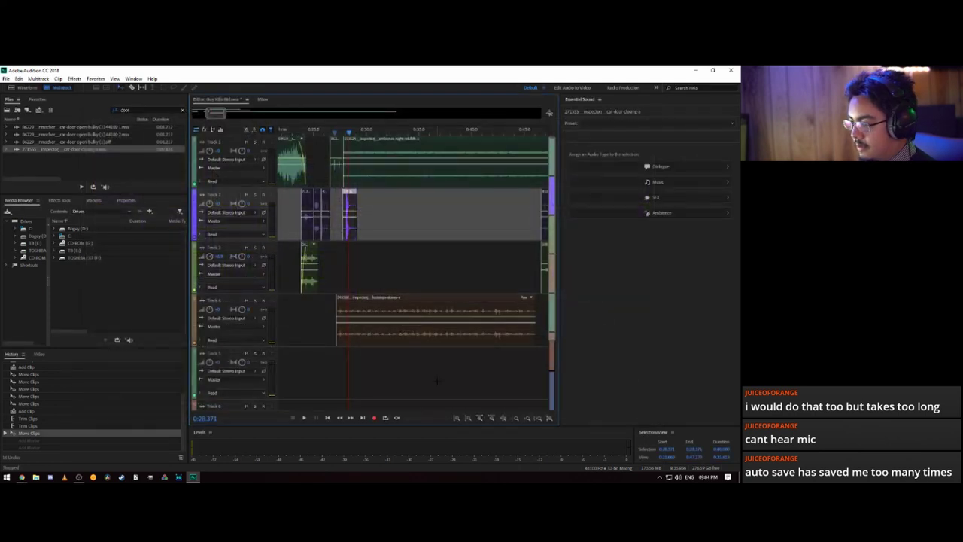
{"action": "key", "text": "ctrl+s"}
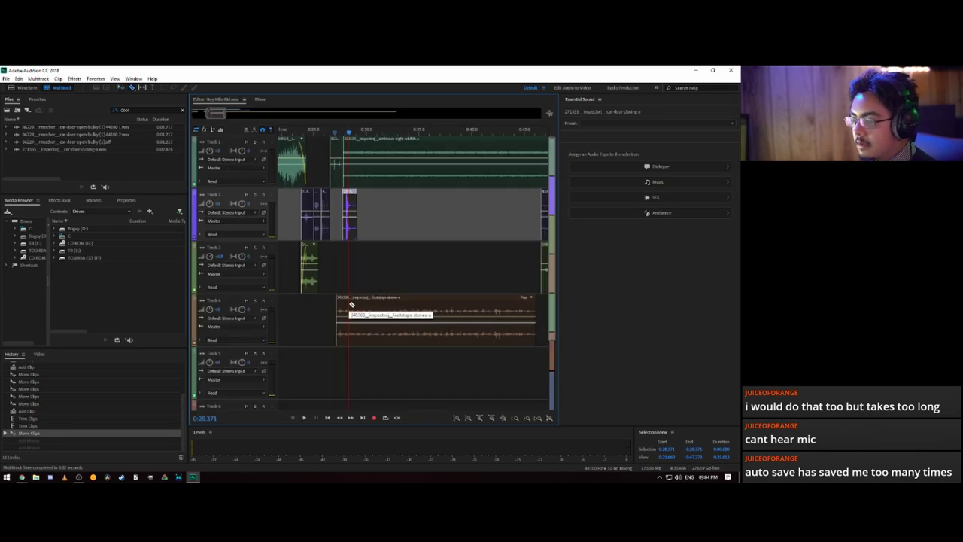
- Play the section around 0:28, solo Track 4, and listen to the start of the footsteps clip on its own
{"action": "key", "text": "space"}
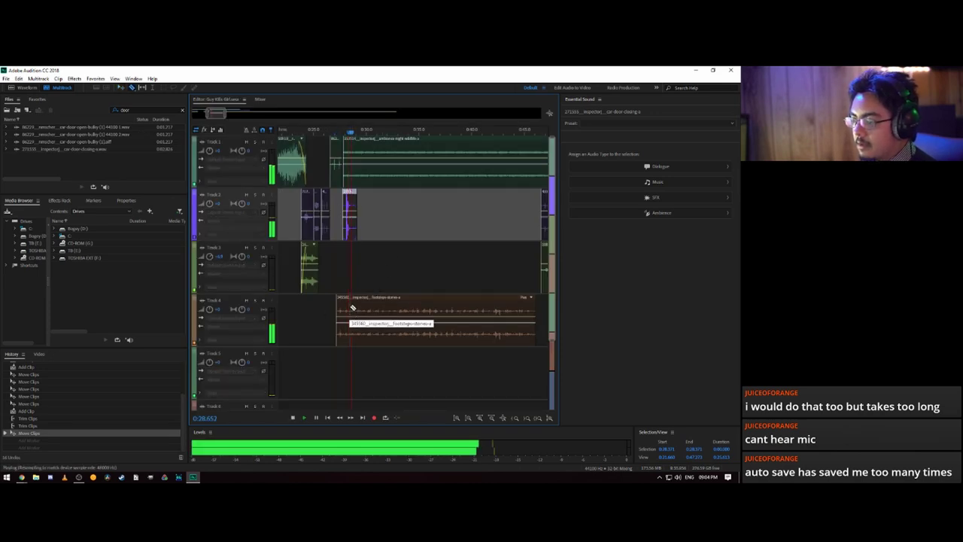
{"action": "key", "text": "space"}
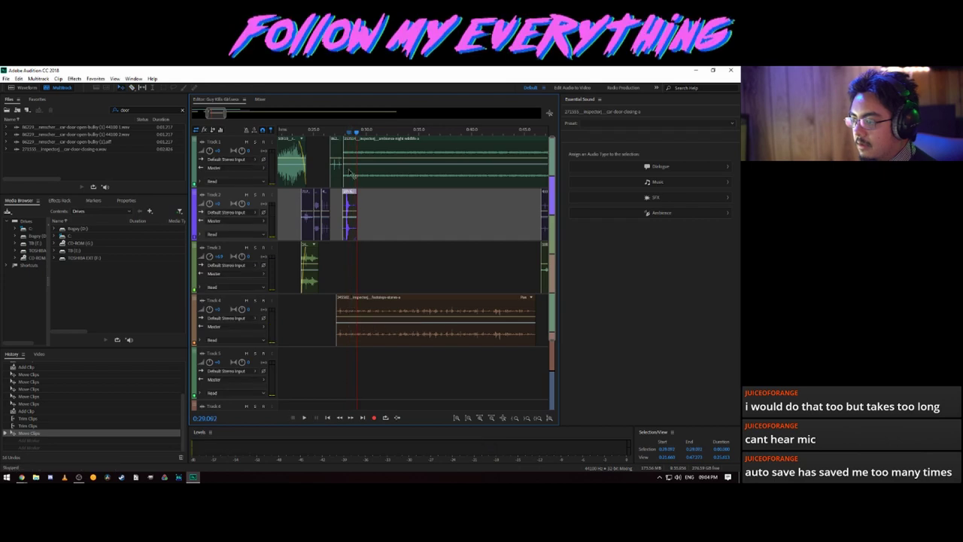
{"action": "left_click", "coordinate": [254, 300]}
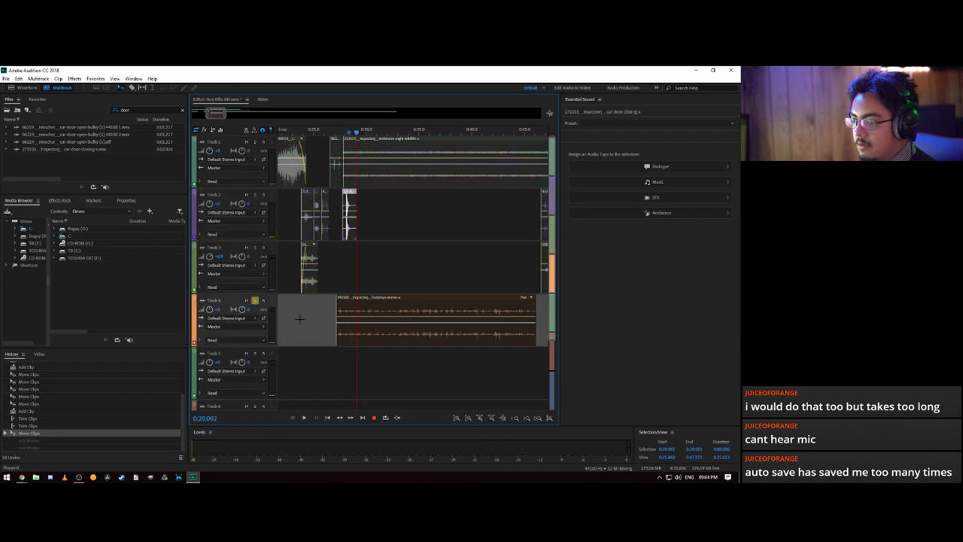
{"action": "key", "text": "space"}
{"action": "left_click_drag", "start_coordinate": [360, 134], "coordinate": [331, 135]}
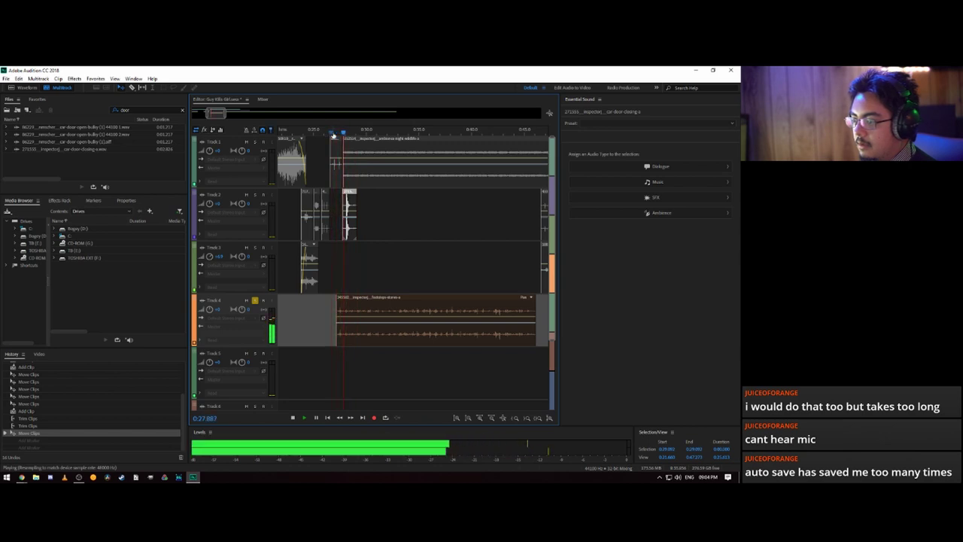
{"action": "key", "text": "space"}
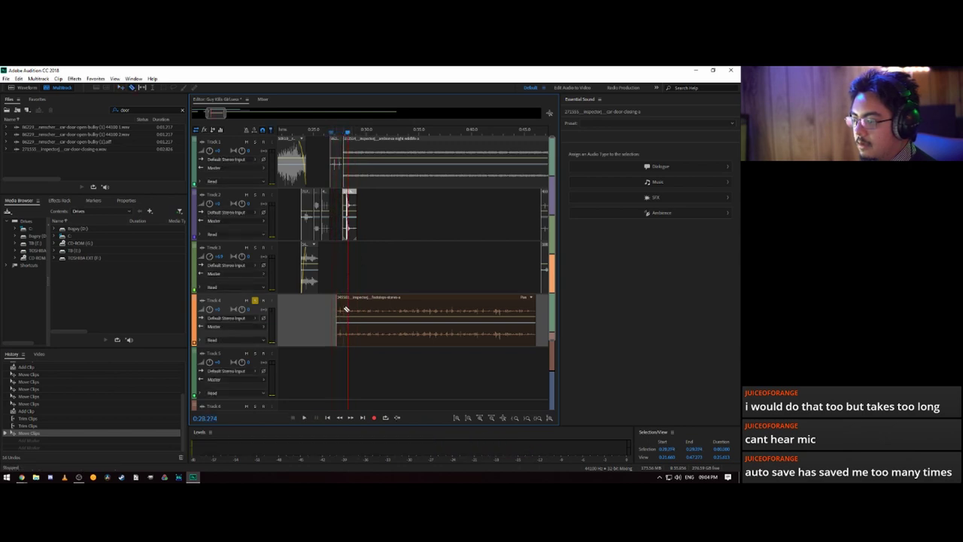
- Split the Track 4 footsteps clip at about 0:28 and 0:28.6, moving the long remainder to about 0:33 and the middle piece slightly later
{"action": "left_click", "coordinate": [344, 308]}
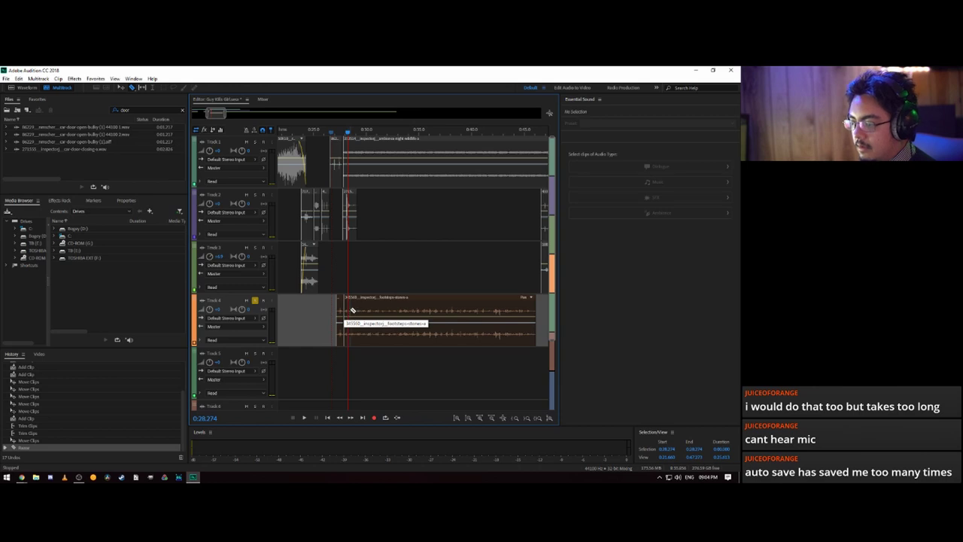
{"action": "left_click", "coordinate": [352, 309]}
{"action": "left_click_drag", "start_coordinate": [369, 309], "coordinate": [419, 308]}
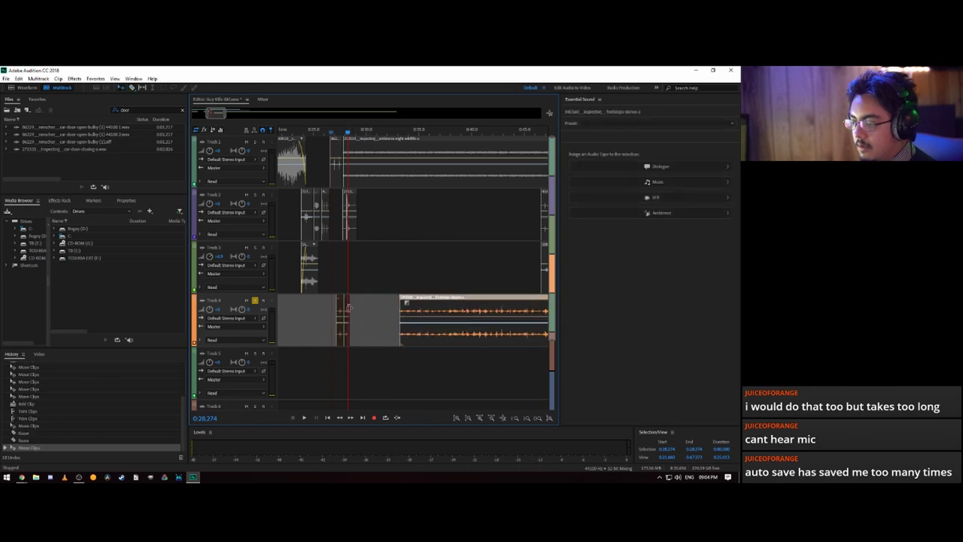
{"action": "left_click_drag", "start_coordinate": [351, 310], "coordinate": [353, 311]}
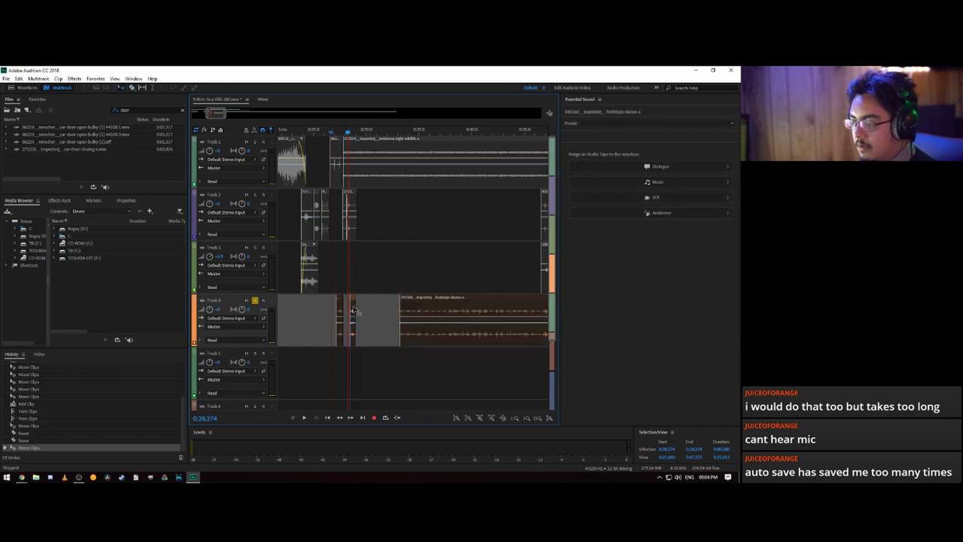
- Play back the separated footsteps, unsolo Track 4, and listen to them with the car door sounds in the full mix
{"action": "key", "text": "space"}
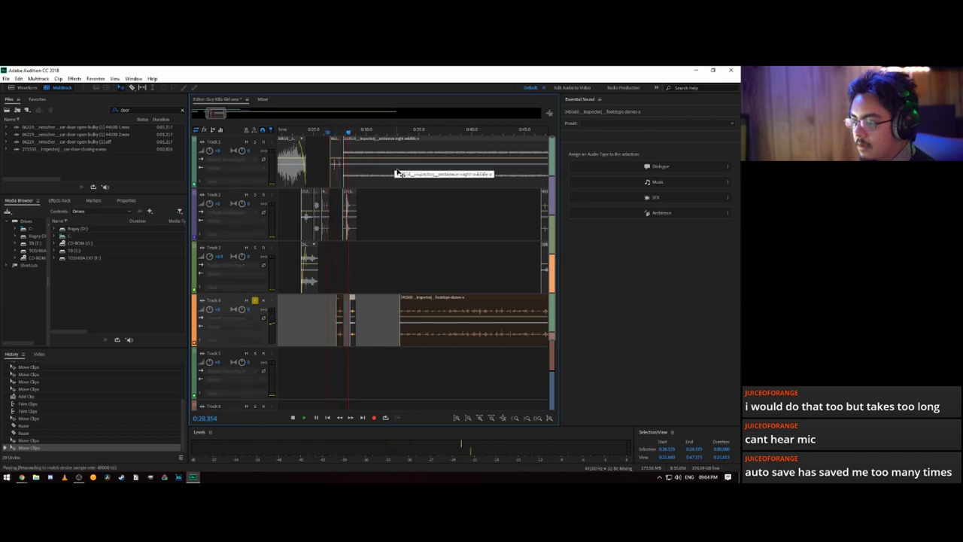
{"action": "key", "text": "space"}
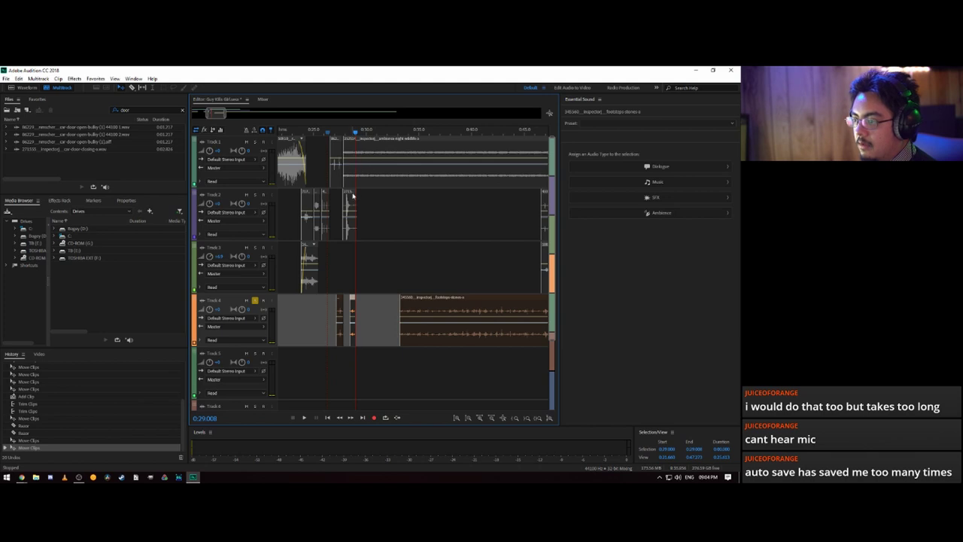
{"action": "left_click_drag", "start_coordinate": [354, 134], "coordinate": [331, 134]}
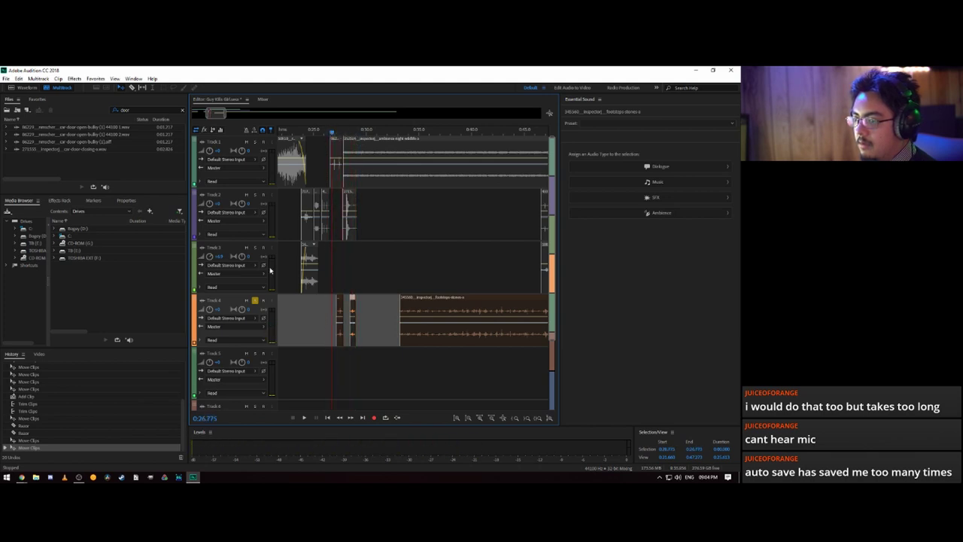
{"action": "left_click", "coordinate": [255, 301]}
{"action": "key", "text": "space"}
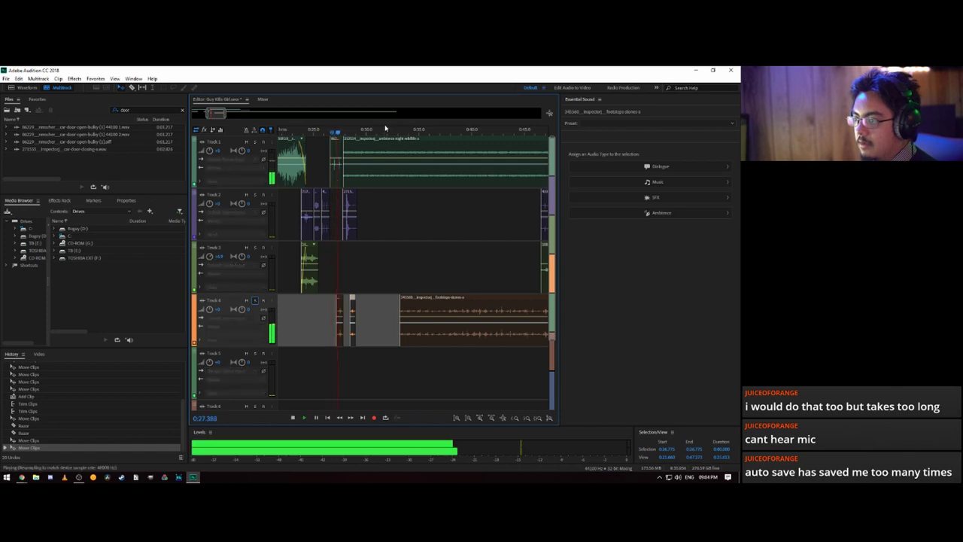
{"action": "key", "text": "space"}
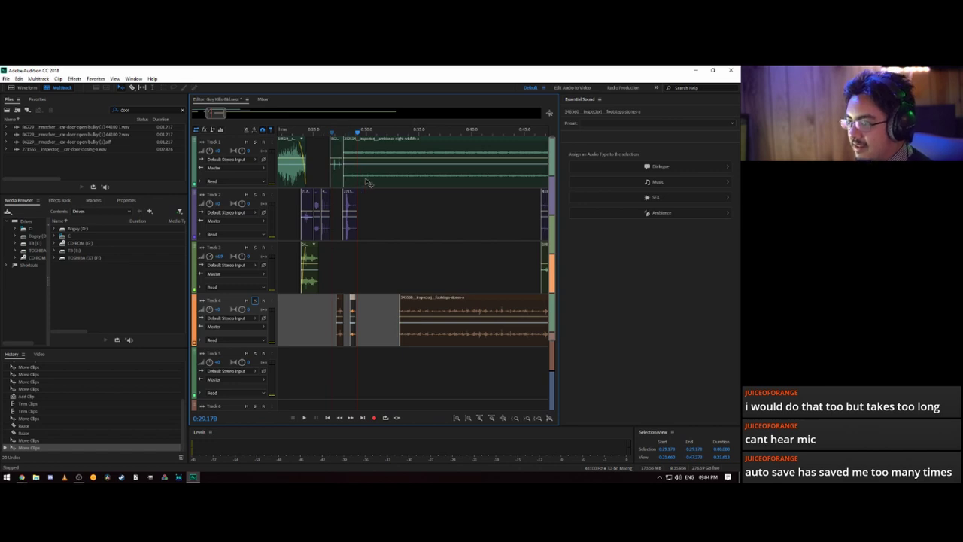
- Split the night wildlife ambience clip on Track 1 at about 0:33 and move its first piece onto Track 3
{"action": "left_click", "coordinate": [400, 154]}
{"action": "key", "text": "v"}
{"action": "left_click_drag", "start_coordinate": [371, 154], "coordinate": [365, 271]}
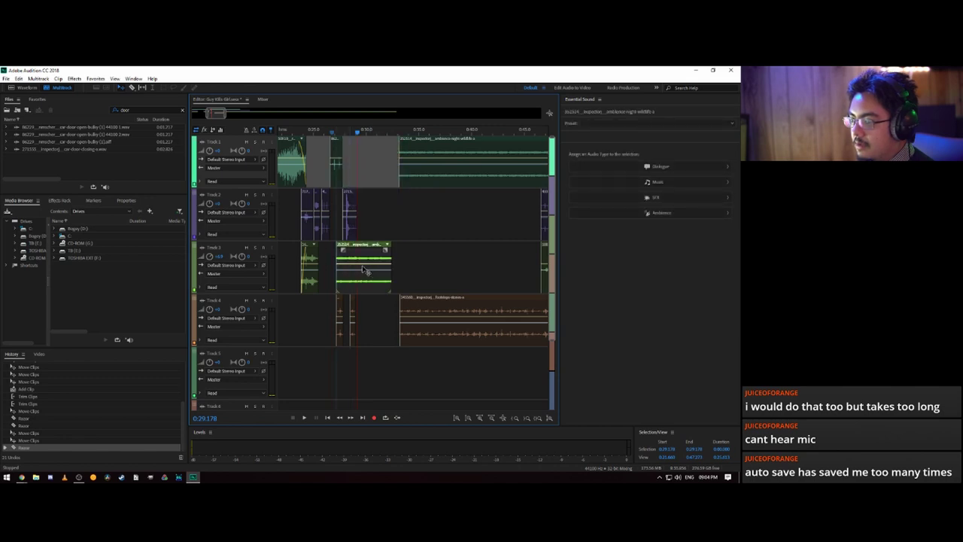
- Position the Track 3 ambience piece under the footsteps, add a fade-in, and extend its start back to about 0:27
{"action": "mouse_move", "coordinate": [362, 269]}
{"action": "left_mouse_down"}
{"action": "mouse_move", "coordinate": [337, 259]}
{"action": "mouse_move", "coordinate": [347, 261]}
{"action": "left_mouse_up"}
{"action": "left_click", "coordinate": [335, 259]}
{"action": "scroll", "coordinate": [337, 133], "scroll_direction": "up", "scroll_amount": 3}
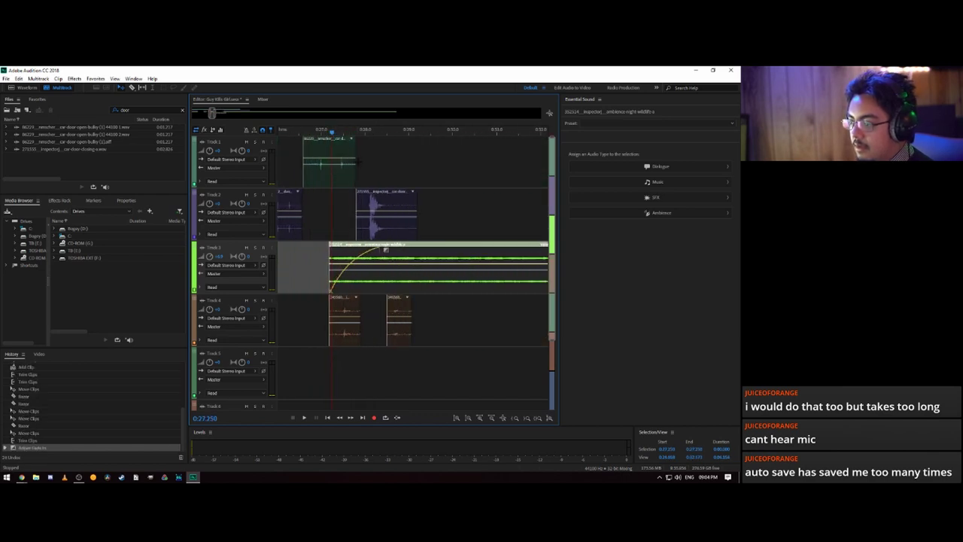
{"action": "left_click_drag", "start_coordinate": [328, 261], "coordinate": [319, 261]}
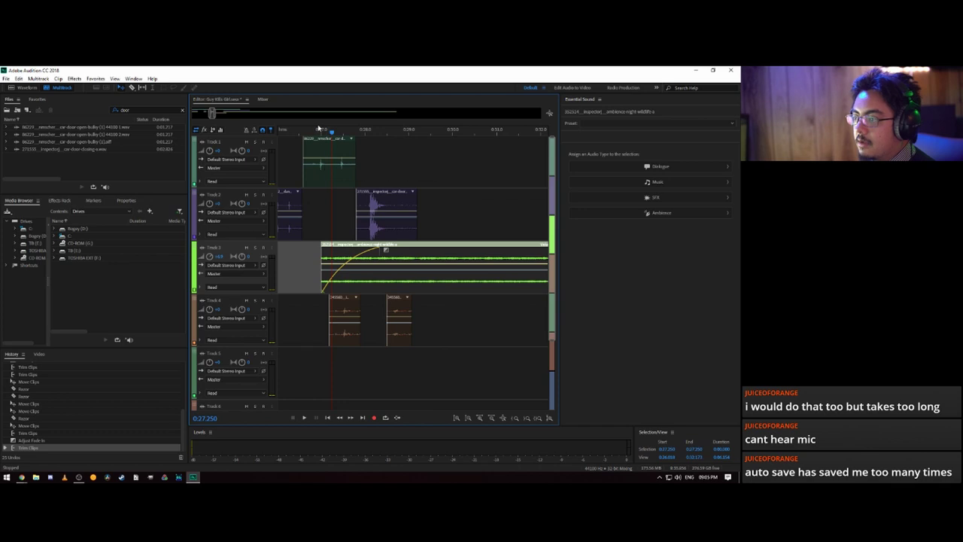
- Play back the car door section with the faded-in ambience and save the session
{"action": "scroll", "coordinate": [308, 136], "scroll_direction": "down", "scroll_amount": 3}
{"action": "key", "text": "space"}
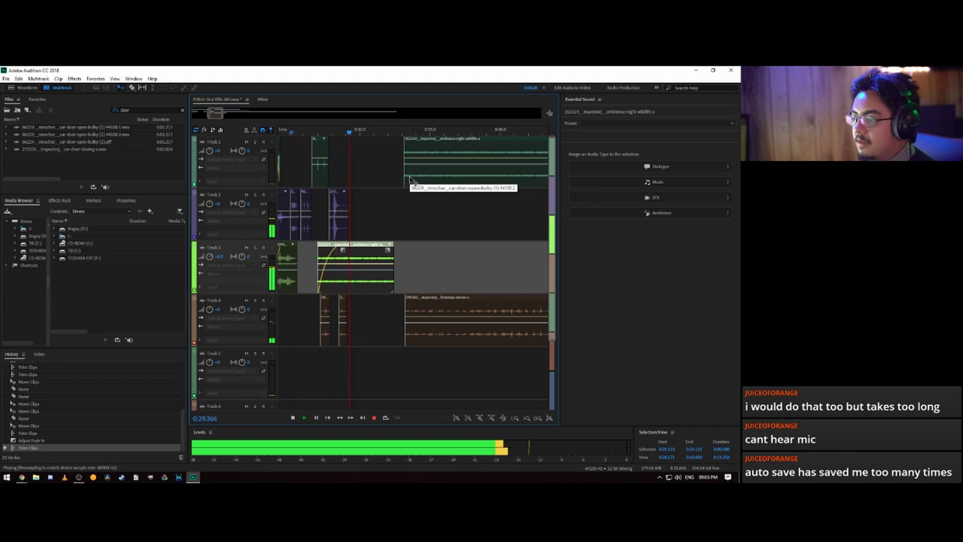
{"action": "key", "text": "space"}
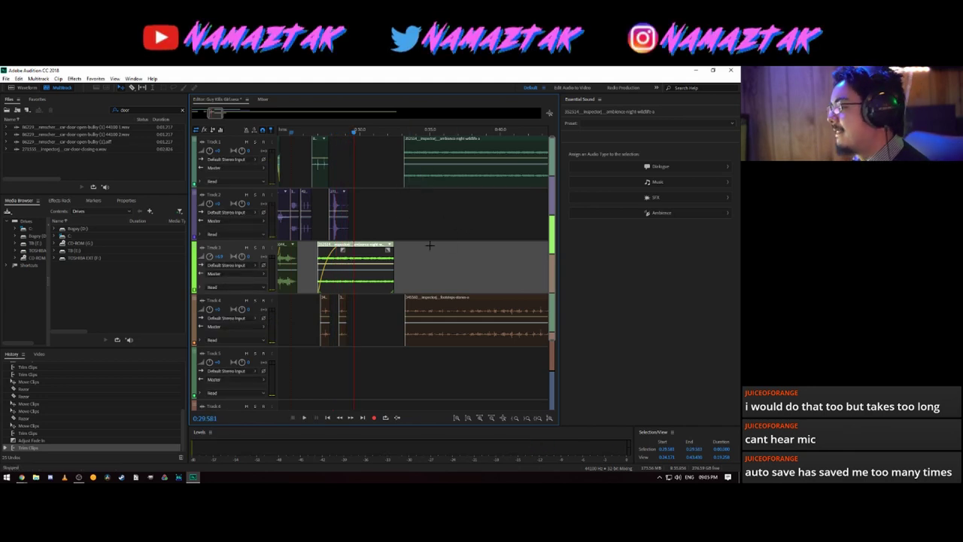
{"action": "key", "text": "ctrl+s"}
- Select the clips after about 0:33 on Tracks 1 to 3 and shift them together about 20 seconds later
{"action": "scroll", "coordinate": [403, 179], "scroll_direction": "down", "scroll_amount": 2}
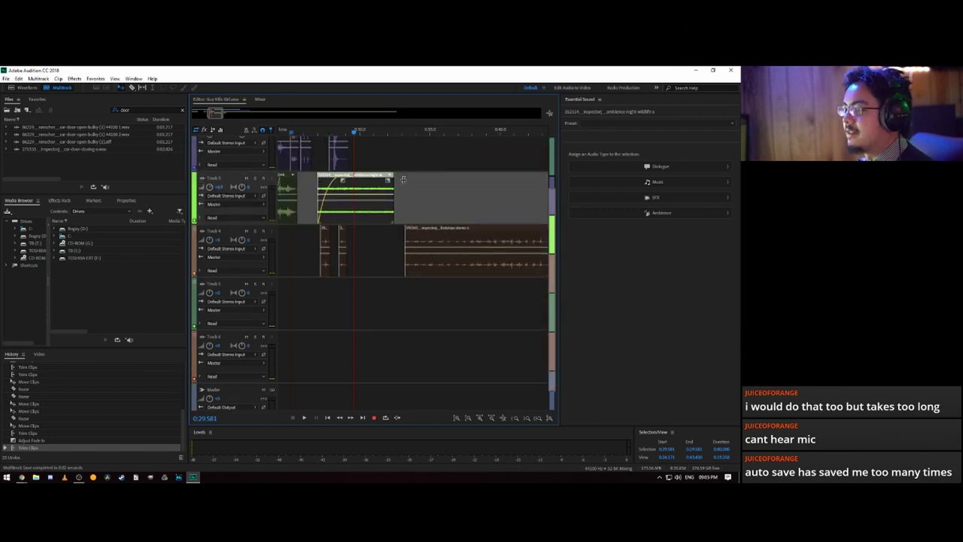
{"action": "scroll", "coordinate": [403, 179], "scroll_direction": "up", "scroll_amount": 3}
{"action": "scroll", "coordinate": [394, 138], "scroll_direction": "down", "scroll_amount": 3}
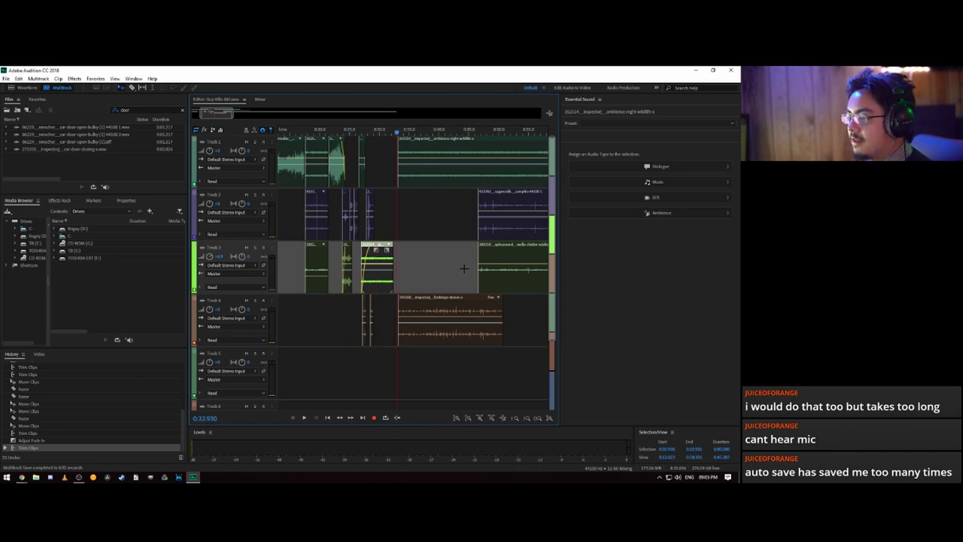
{"action": "scroll", "coordinate": [464, 268], "scroll_direction": "down", "scroll_amount": 2}
{"action": "scroll", "coordinate": [481, 256], "scroll_direction": "up", "scroll_amount": 2}
{"action": "left_click_drag", "start_coordinate": [455, 203], "coordinate": [537, 277]}
{"action": "left_click", "coordinate": [449, 204]}
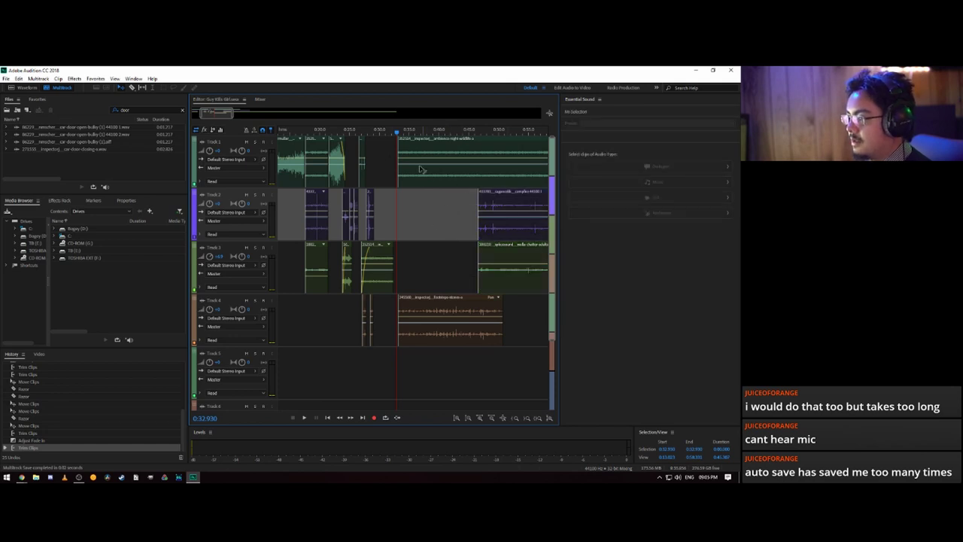
{"action": "left_click_drag", "start_coordinate": [390, 150], "coordinate": [525, 265]}
{"action": "left_click", "coordinate": [383, 273]}
{"action": "left_click", "coordinate": [447, 259]}
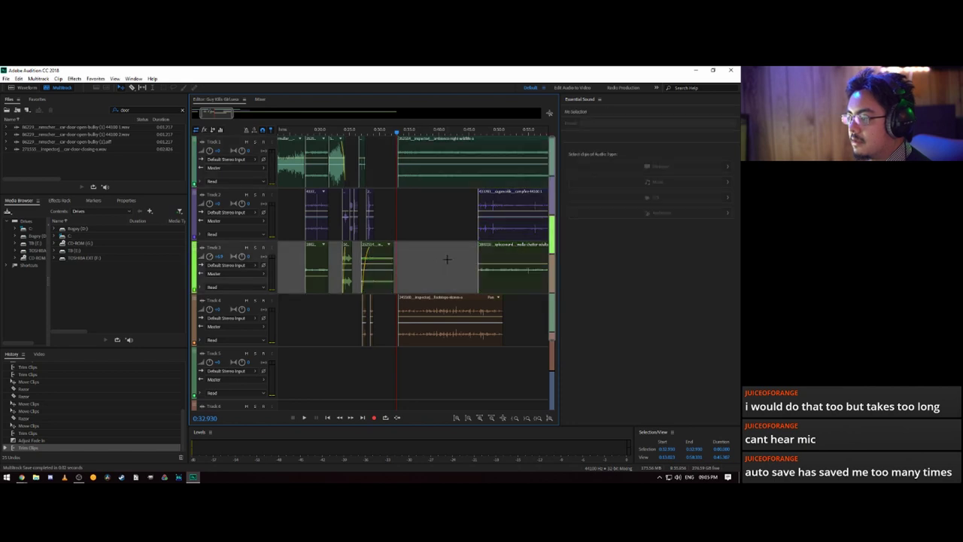
{"action": "left_click_drag", "start_coordinate": [467, 274], "coordinate": [496, 149]}
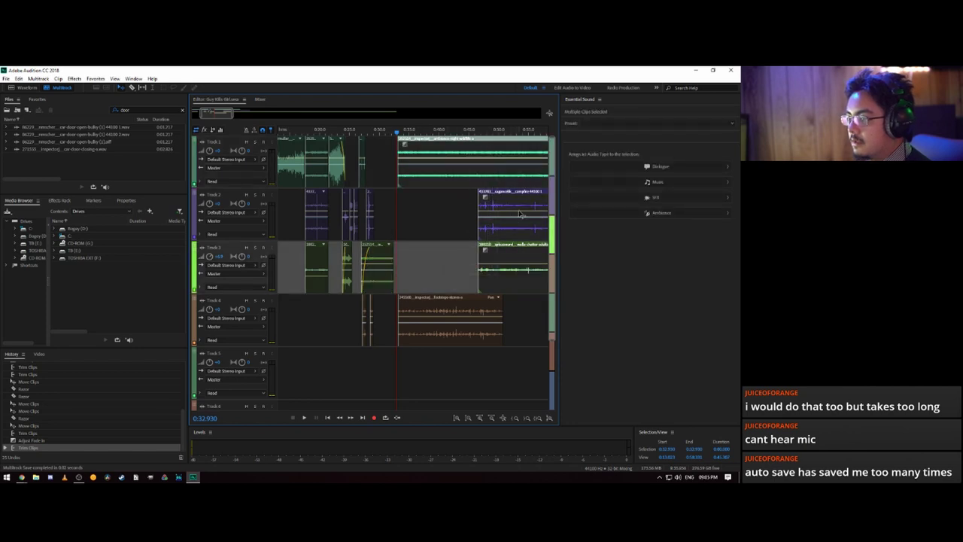
{"action": "left_click_drag", "start_coordinate": [427, 174], "coordinate": [546, 178]}
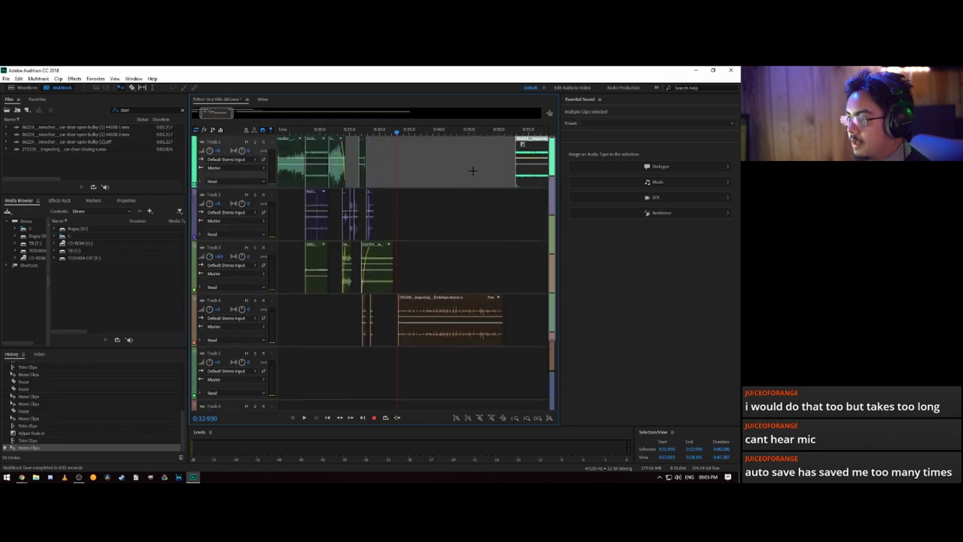
- Delete the remaining night wildlife ambience clip from Track 1
{"action": "left_click", "coordinate": [531, 158]}
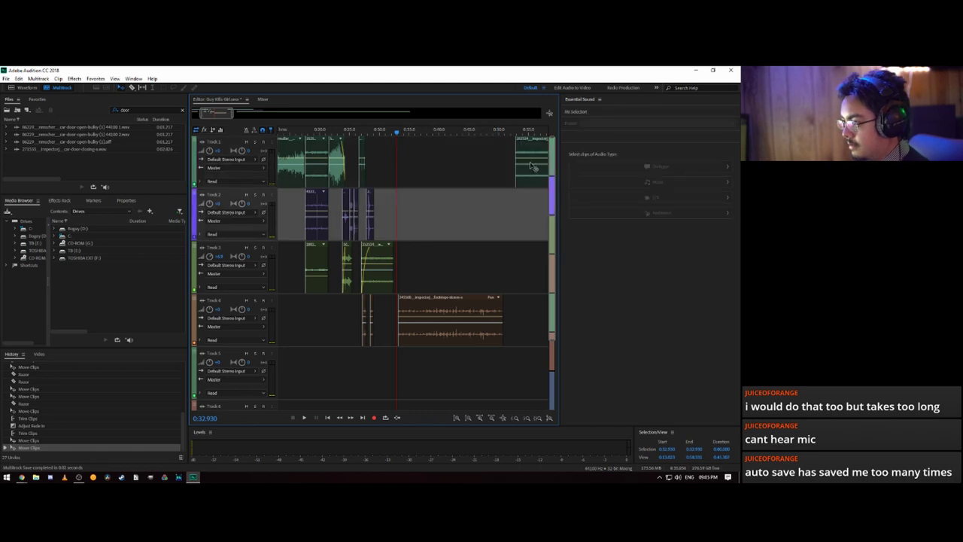
{"action": "key", "text": "Delete"}
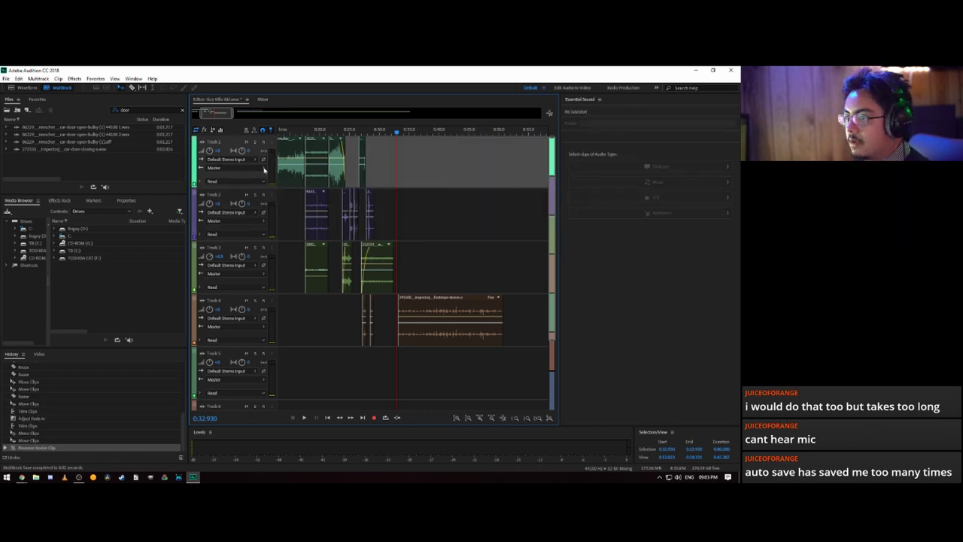
- Move the long footsteps clip on Track 4 earlier to start at about 0:30 and play the transition from the car door
{"action": "left_click_drag", "start_coordinate": [221, 111], "coordinate": [228, 115]}
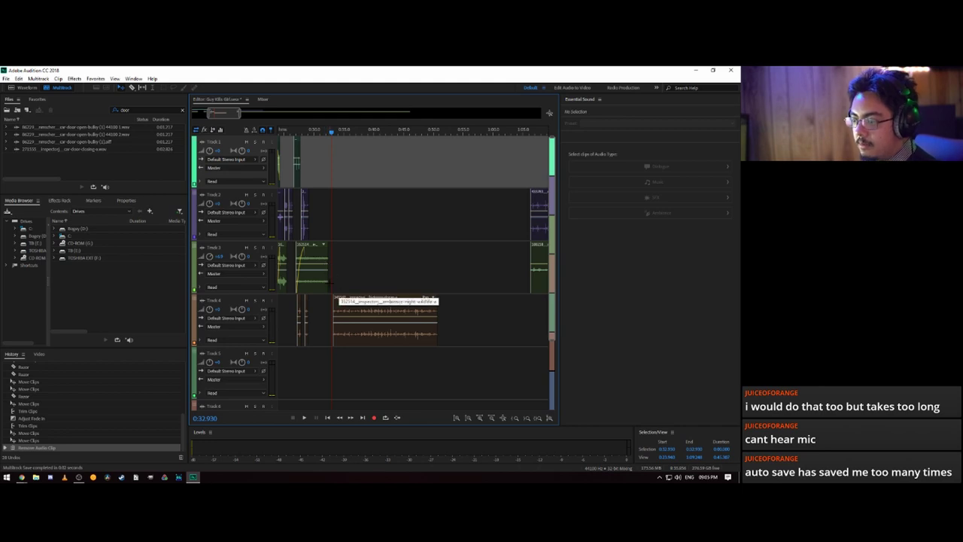
{"action": "left_click_drag", "start_coordinate": [369, 317], "coordinate": [348, 315]}
{"action": "left_click", "coordinate": [294, 132]}
{"action": "key", "text": "space"}
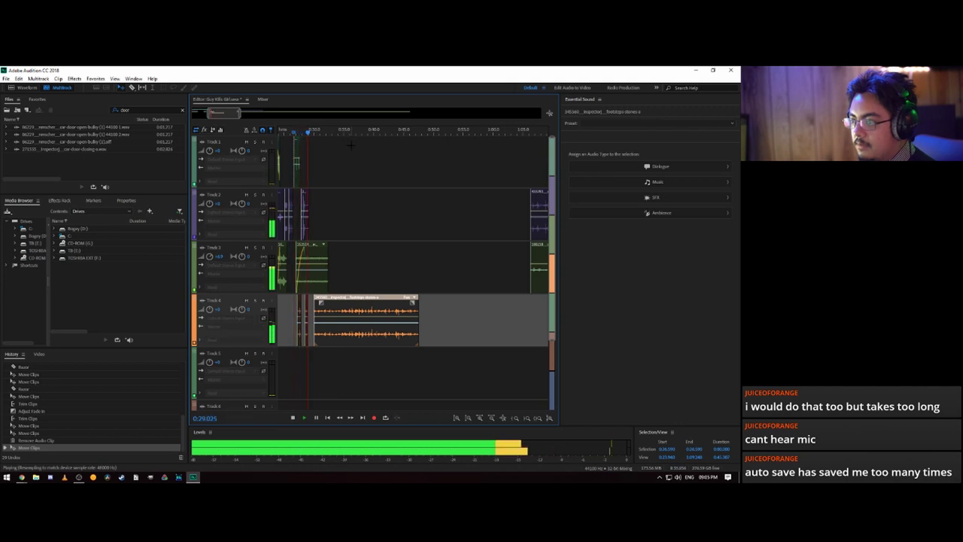
{"action": "key", "text": "space"}
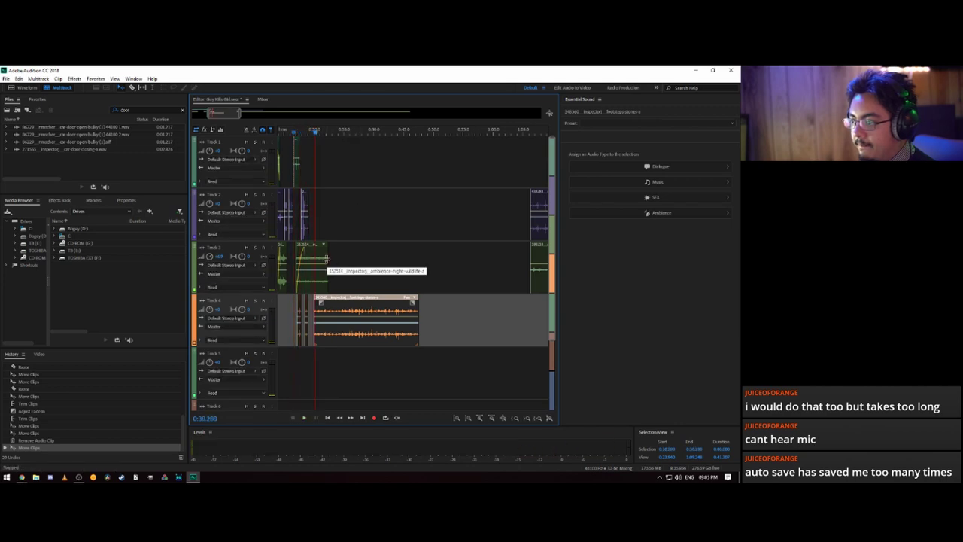
- Extend the Track 3 night ambience to end together with the footsteps clip, and play back the result
{"action": "left_click_drag", "start_coordinate": [326, 259], "coordinate": [419, 263]}
{"action": "key", "text": "space"}
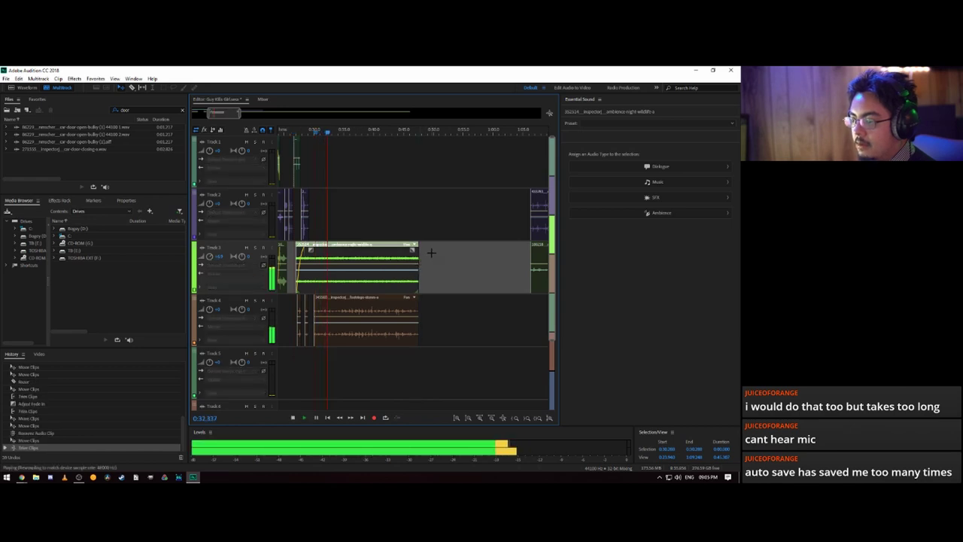
{"action": "key", "text": "space"}
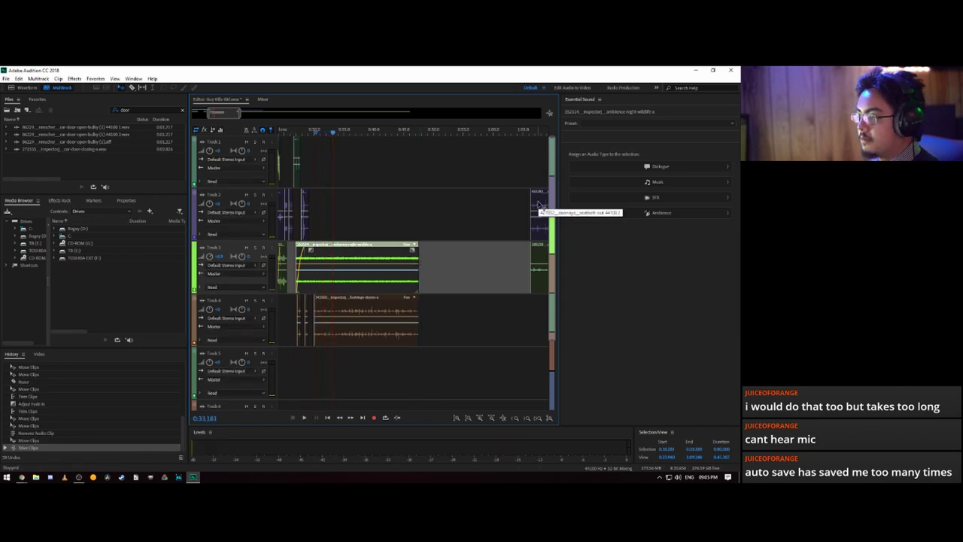
- Give the campfire clip on Track 2 a fade-in, move it earlier to start at about 0:32, and play it back
{"action": "left_click_drag", "start_coordinate": [541, 219], "coordinate": [398, 210]}
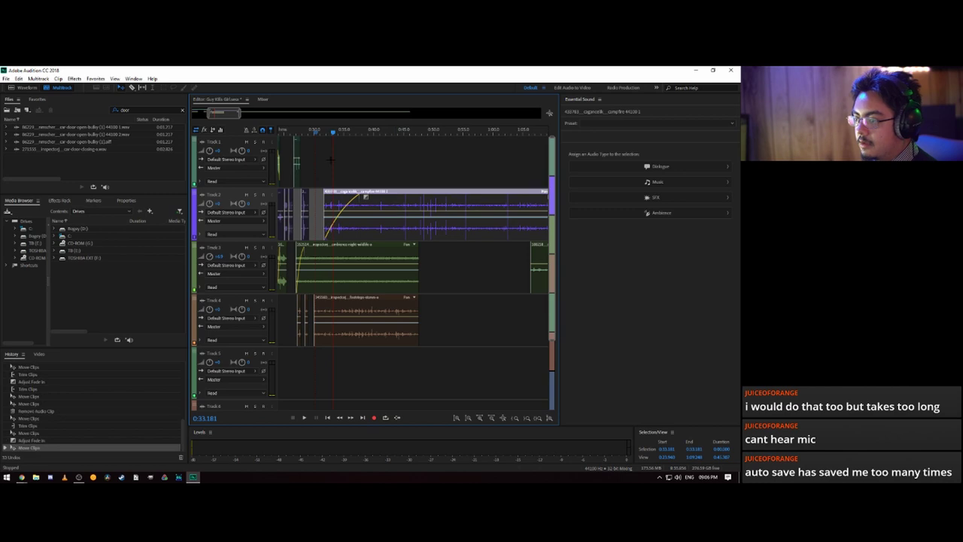
{"action": "left_click_drag", "start_coordinate": [334, 134], "coordinate": [317, 134]}
{"action": "key", "text": "space"}
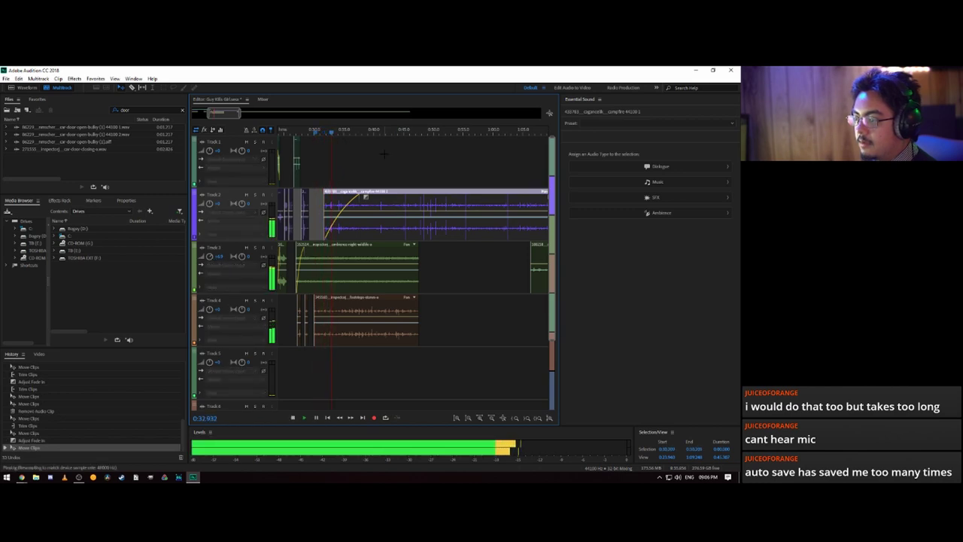
- Move the auditorium chatter clip from Track 3 to start with the campfire on Track 1, add a fade-in of about 13 s, and play it
{"action": "key", "text": "space"}
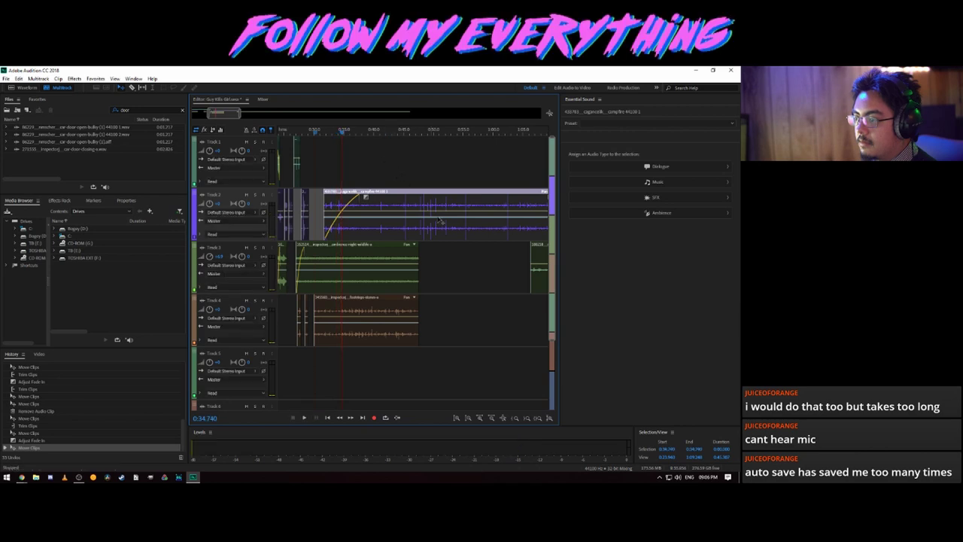
{"action": "mouse_move", "coordinate": [542, 262]}
{"action": "left_mouse_down"}
{"action": "mouse_move", "coordinate": [455, 229]}
{"action": "mouse_move", "coordinate": [394, 182]}
{"action": "mouse_move", "coordinate": [336, 180]}
{"action": "left_mouse_up"}
{"action": "left_click_drag", "start_coordinate": [329, 144], "coordinate": [403, 144]}
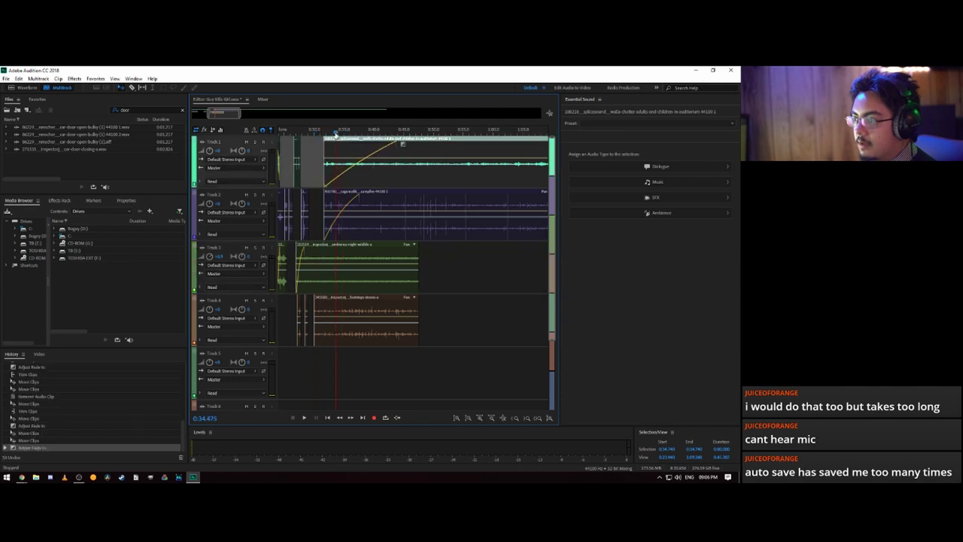
{"action": "key", "text": "space"}
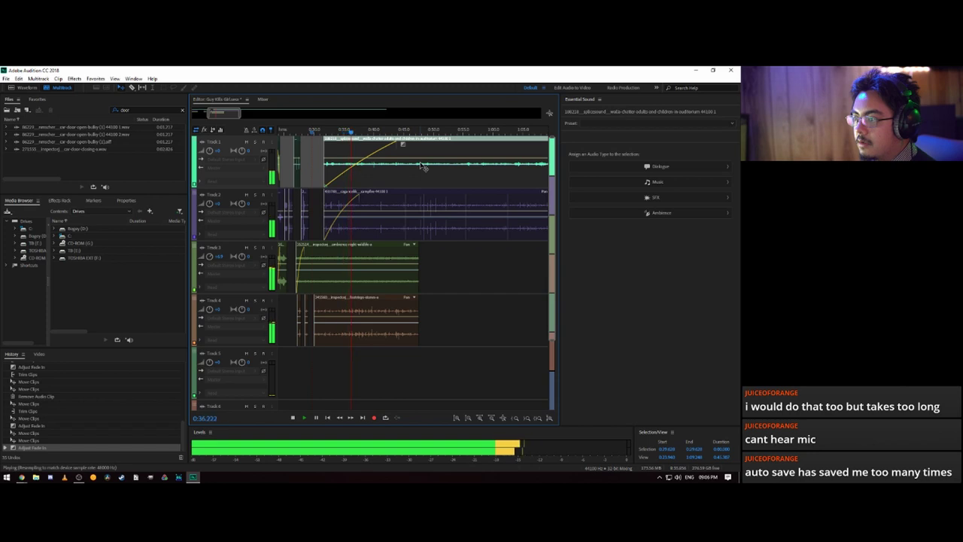
{"action": "key", "text": "space"}
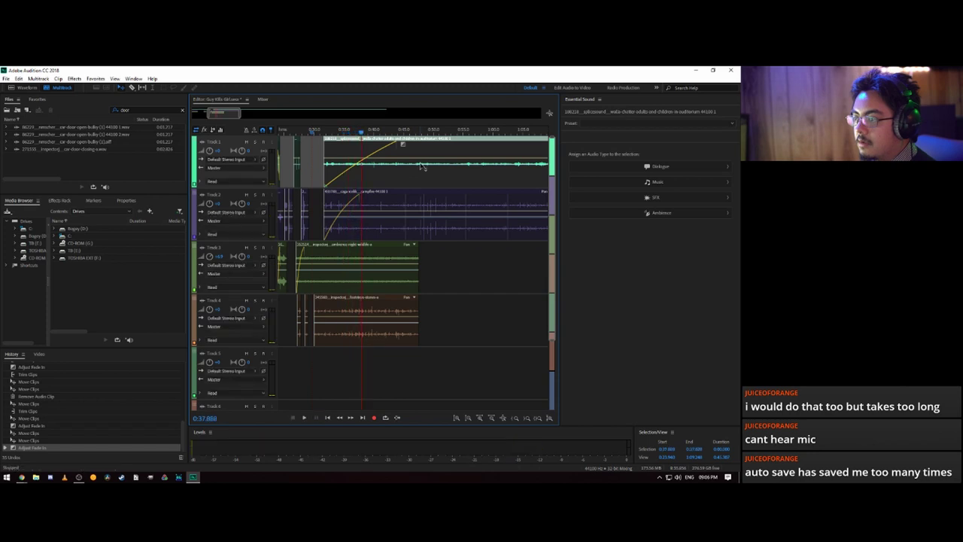
- Split the Track 1 auditorium chatter clip at about 0:37.9 and play back the section leading up to the cut
{"action": "left_click", "coordinate": [363, 165]}
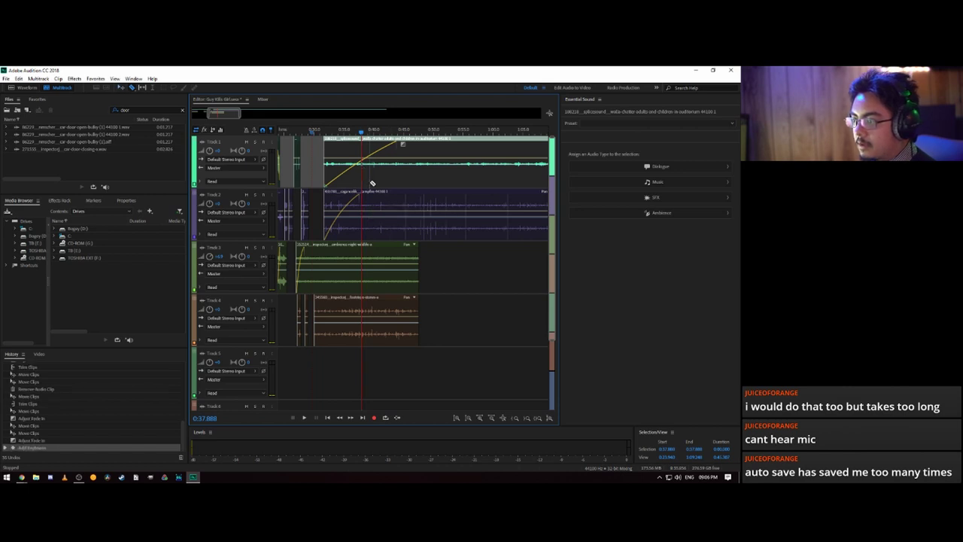
{"action": "key", "text": "ctrl+z"}
{"action": "key", "text": "ctrl+k"}
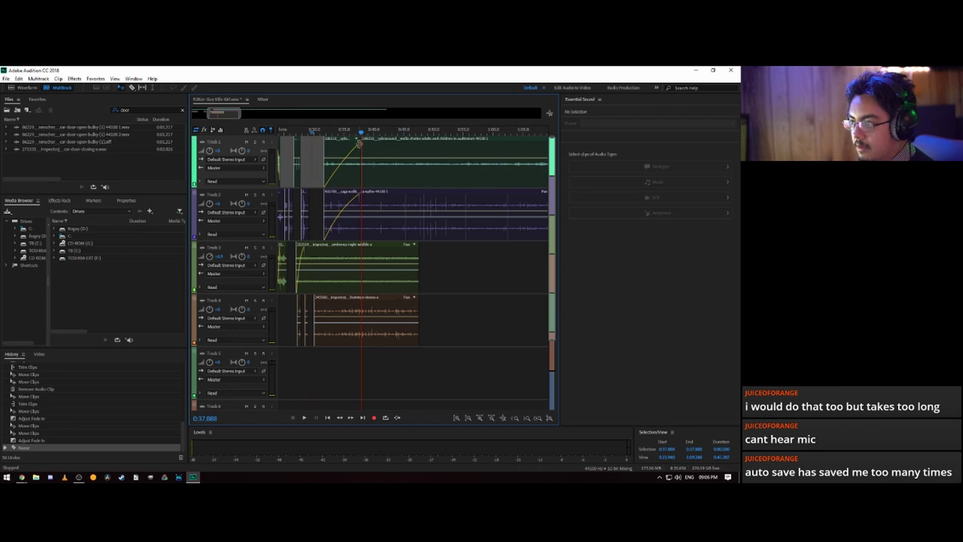
{"action": "left_click_drag", "start_coordinate": [362, 134], "coordinate": [337, 133]}
{"action": "key", "text": "space"}
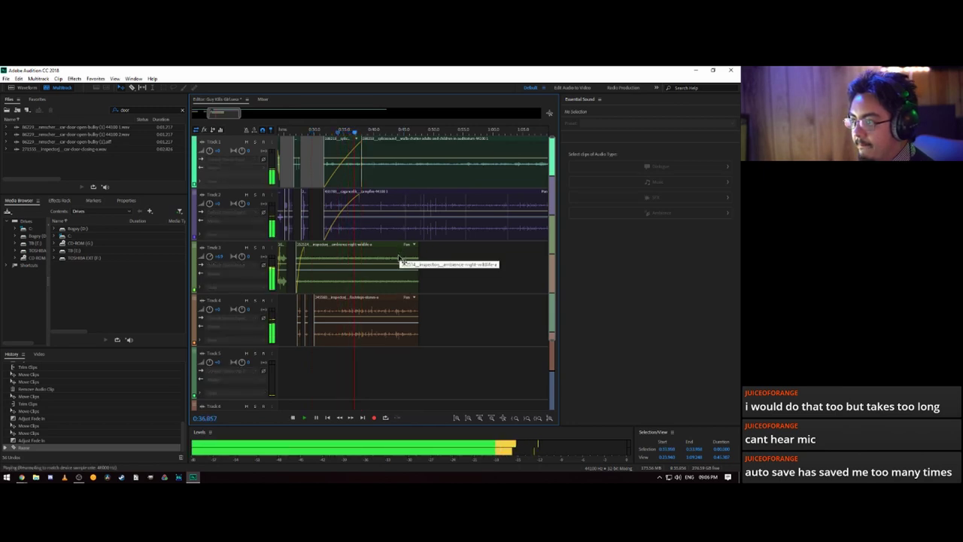
{"action": "key", "text": "space"}
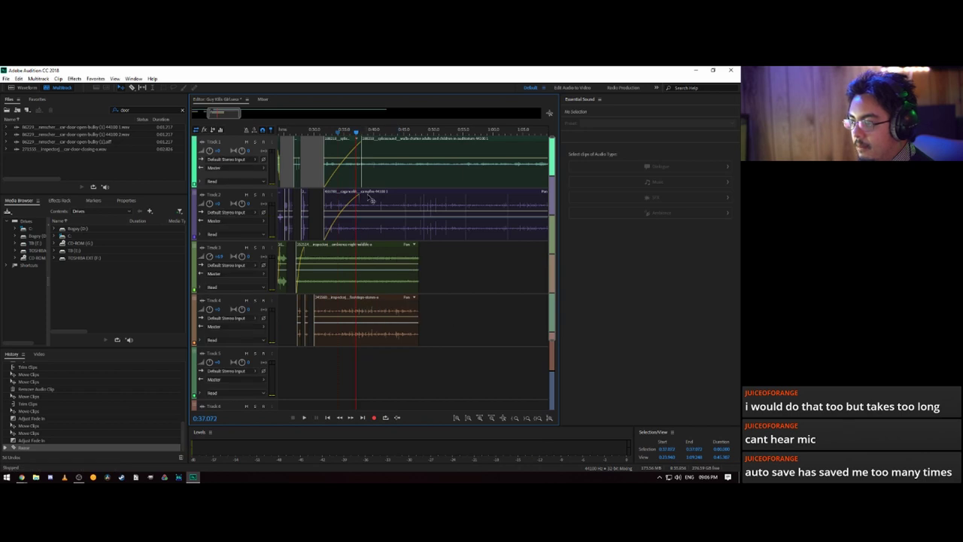
- Cut the Track 4 footsteps at 0:37.4 and between the next three steps, and move the remaining long section to about 0:42.7
{"action": "scroll", "coordinate": [362, 136], "scroll_direction": "up", "scroll_amount": 4}
{"action": "scroll", "coordinate": [362, 136], "scroll_direction": "down", "scroll_amount": 2}
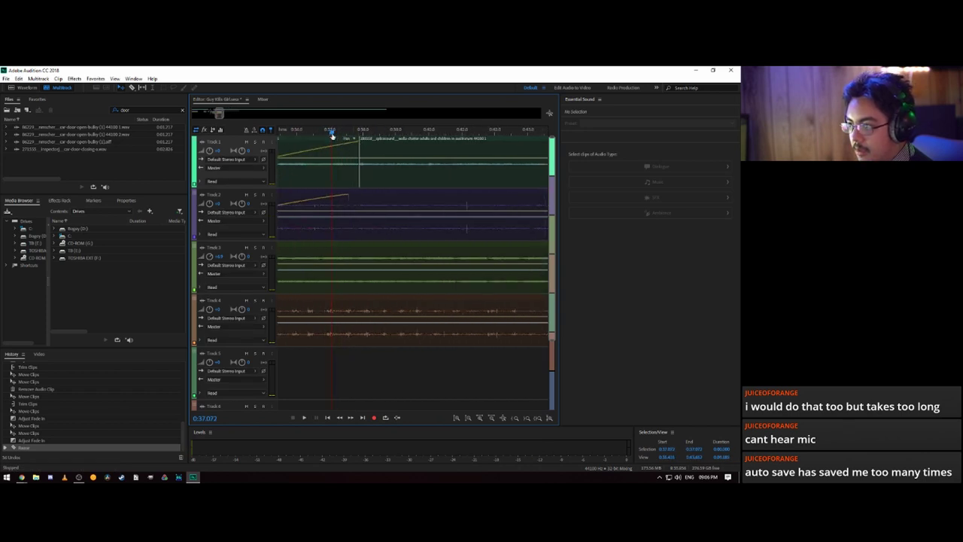
{"action": "mouse_move", "coordinate": [332, 134]}
{"action": "left_mouse_down"}
{"action": "mouse_move", "coordinate": [321, 133]}
{"action": "mouse_move", "coordinate": [343, 147]}
{"action": "left_mouse_up"}
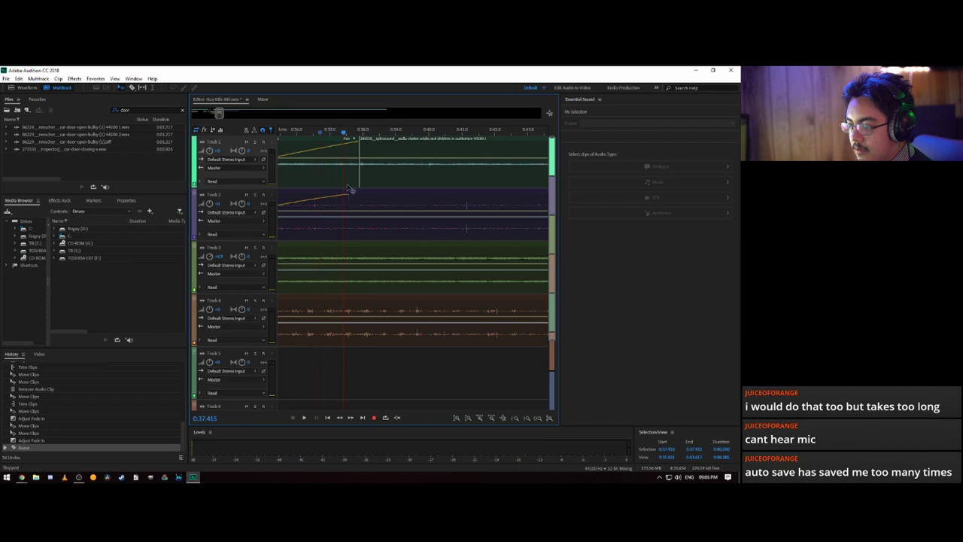
{"action": "left_click", "coordinate": [346, 328]}
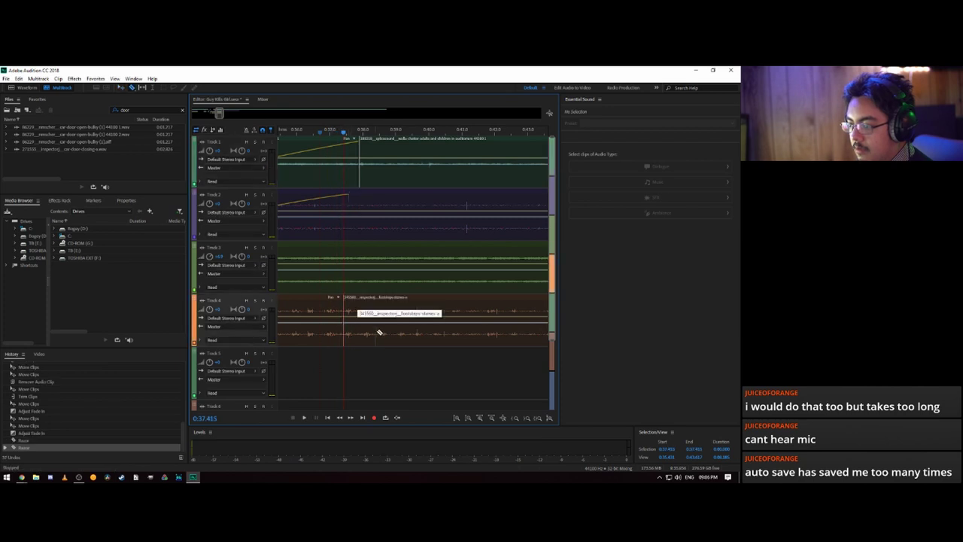
{"action": "left_click", "coordinate": [360, 330]}
{"action": "left_click", "coordinate": [376, 335]}
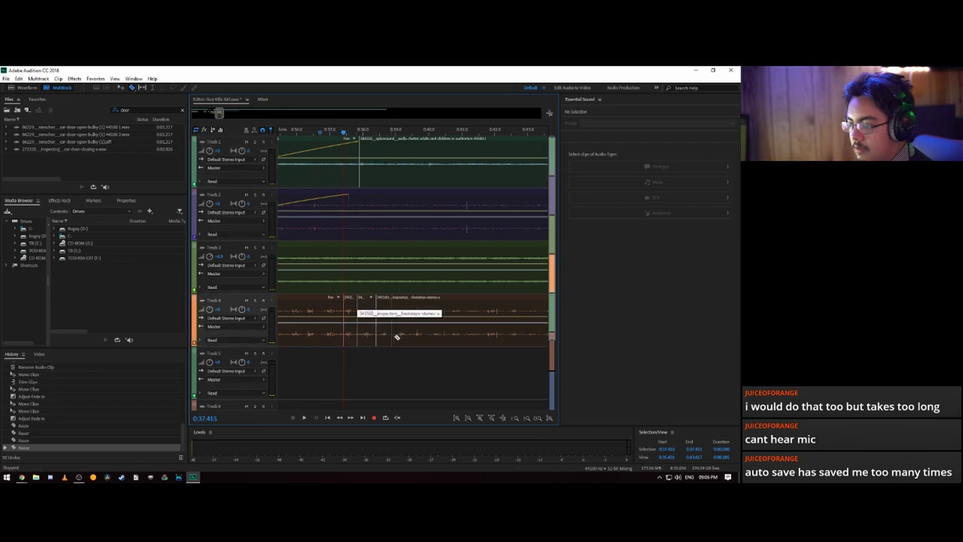
{"action": "left_click", "coordinate": [393, 331]}
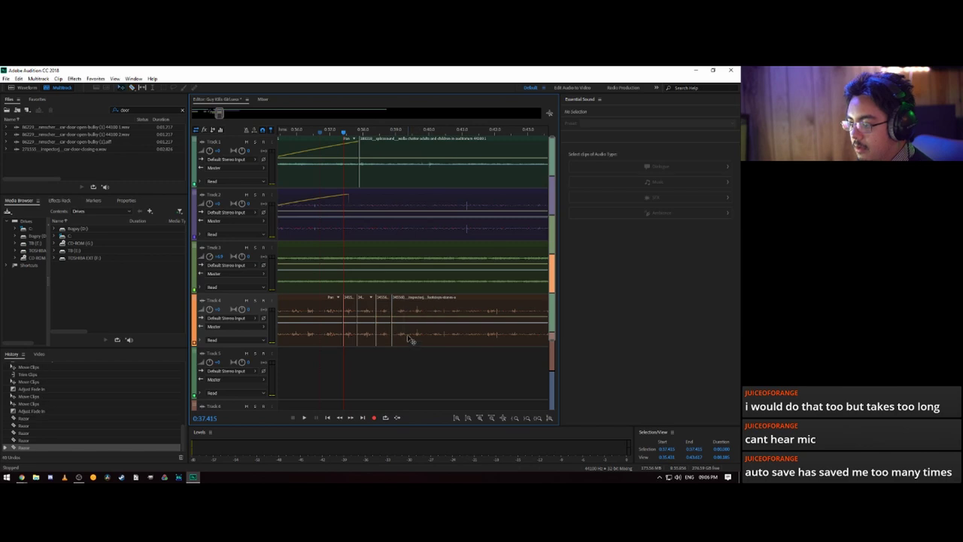
{"action": "left_click_drag", "start_coordinate": [408, 337], "coordinate": [538, 338]}
{"action": "left_click", "coordinate": [394, 386]}
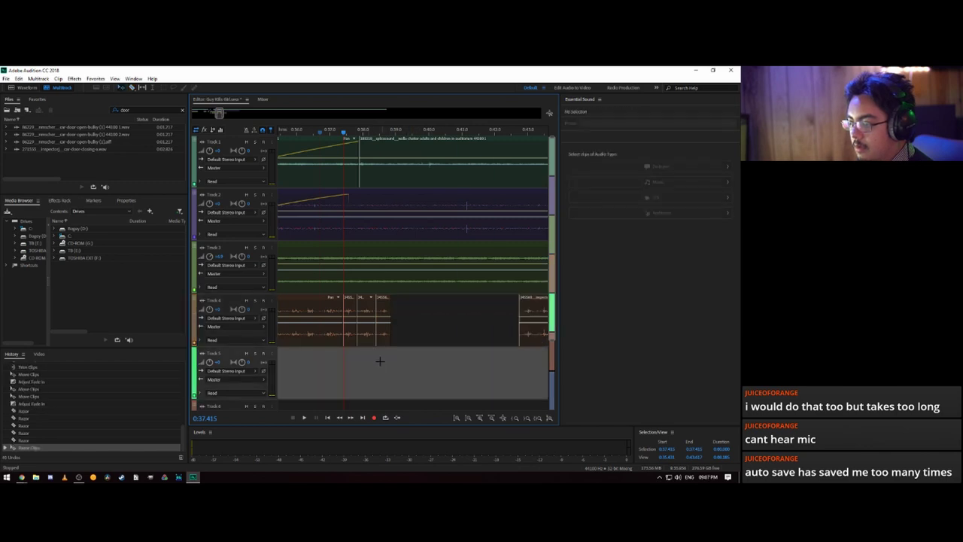
- Spread the three short footstep slices on Track 4 across the gap with widening pauses, and play back the slowed steps
{"action": "left_click_drag", "start_coordinate": [395, 362], "coordinate": [382, 314]}
{"action": "left_click", "coordinate": [393, 305]}
{"action": "left_click", "coordinate": [436, 319]}
{"action": "left_click_drag", "start_coordinate": [432, 369], "coordinate": [391, 309]}
{"action": "left_click_drag", "start_coordinate": [397, 314], "coordinate": [470, 311]}
{"action": "left_click", "coordinate": [438, 360]}
{"action": "key", "text": "space"}
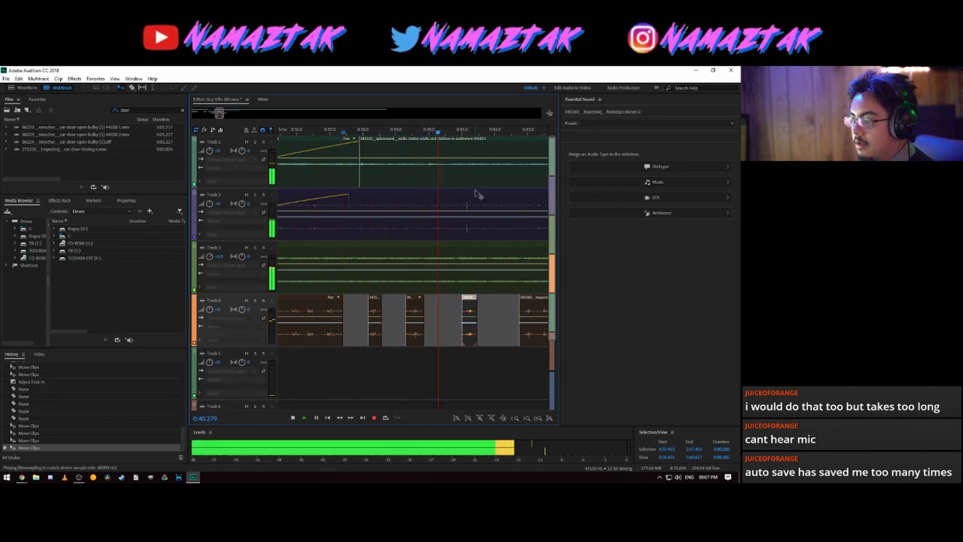
{"action": "key", "text": "space"}
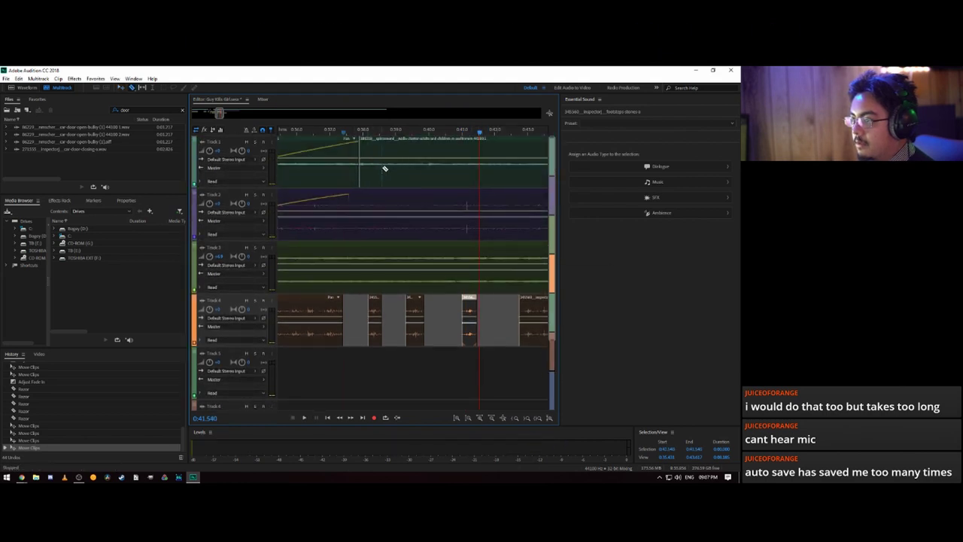
- Delete the Track 1 auditorium chatter after the cut and the three short footstep slices in the Track 4 gap
{"action": "left_click", "coordinate": [416, 151]}
{"action": "key", "text": "Delete"}
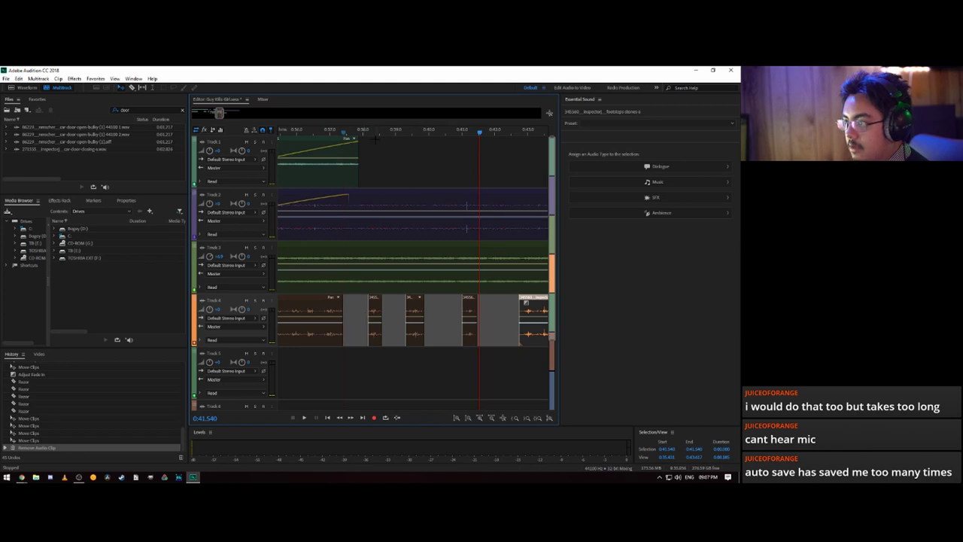
{"action": "left_click_drag", "start_coordinate": [354, 133], "coordinate": [305, 133]}
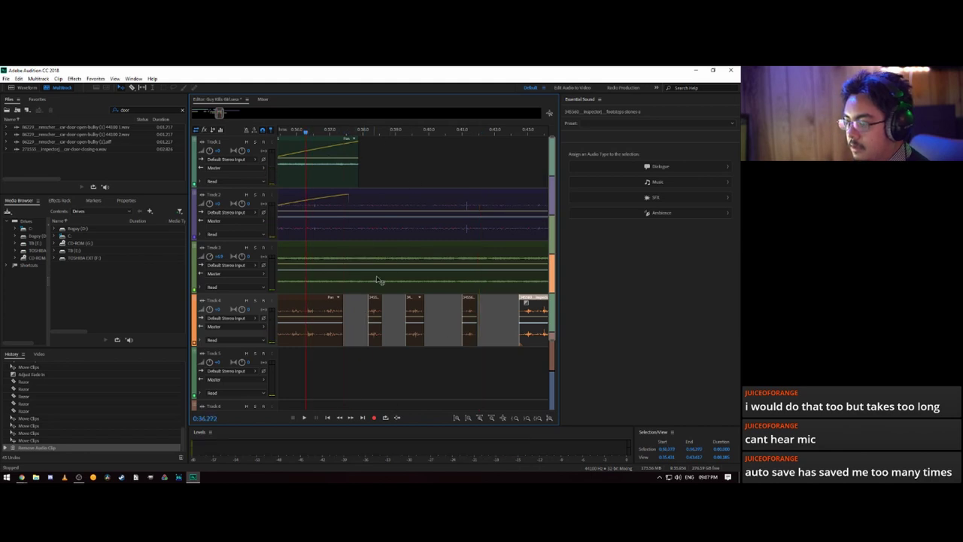
{"action": "left_click_drag", "start_coordinate": [374, 365], "coordinate": [483, 302]}
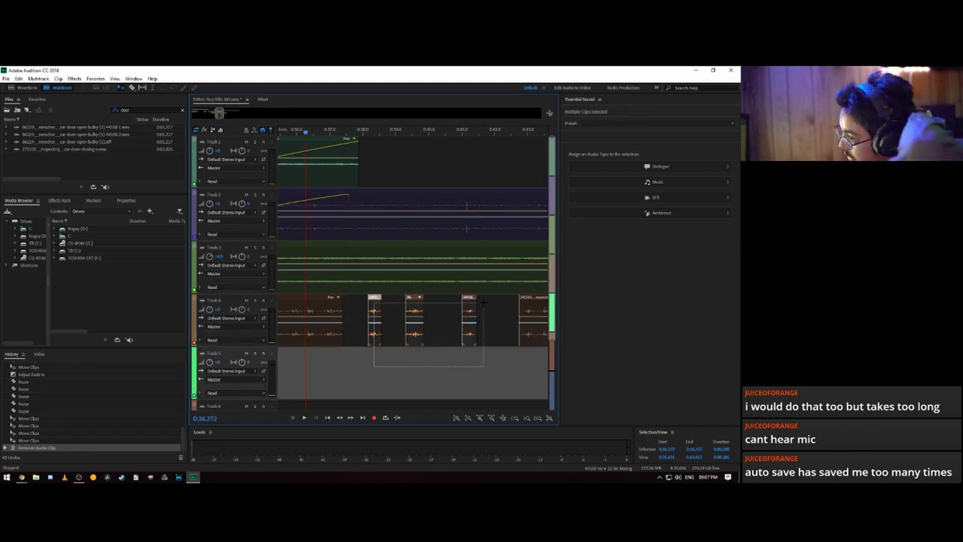
{"action": "key", "text": "Delete"}
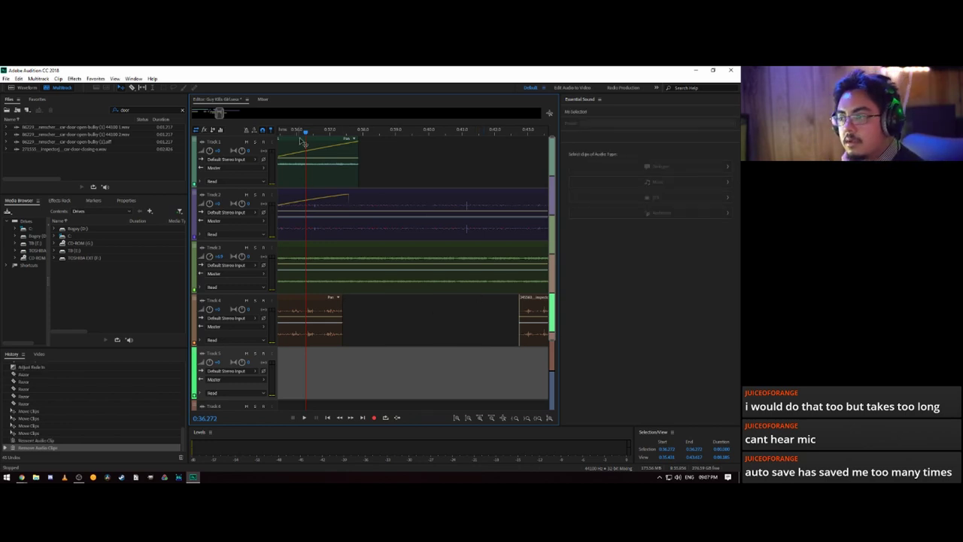
- Split the Track 4 footsteps clip at about 0:33.9 and delete the part after the cut
{"action": "left_click_drag", "start_coordinate": [305, 132], "coordinate": [546, 161]}
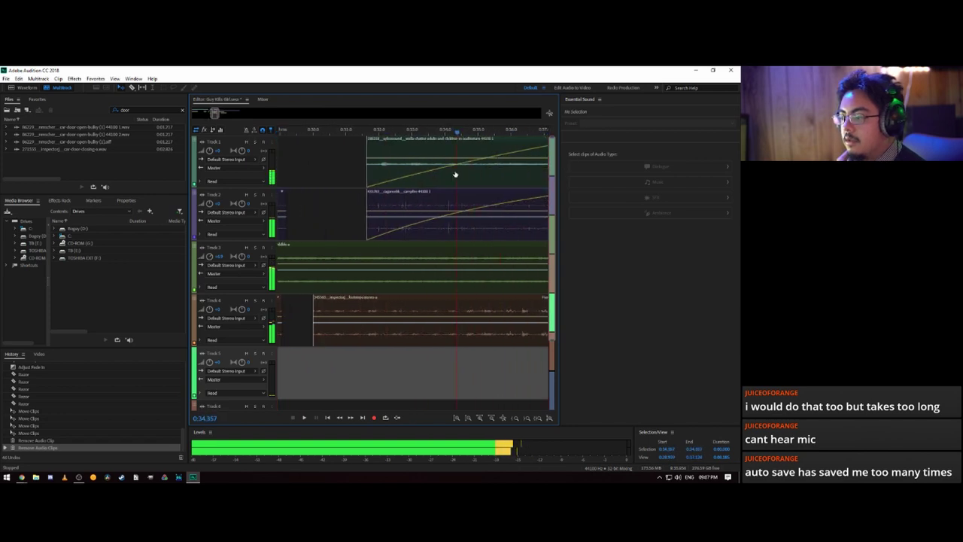
{"action": "key", "text": "space"}
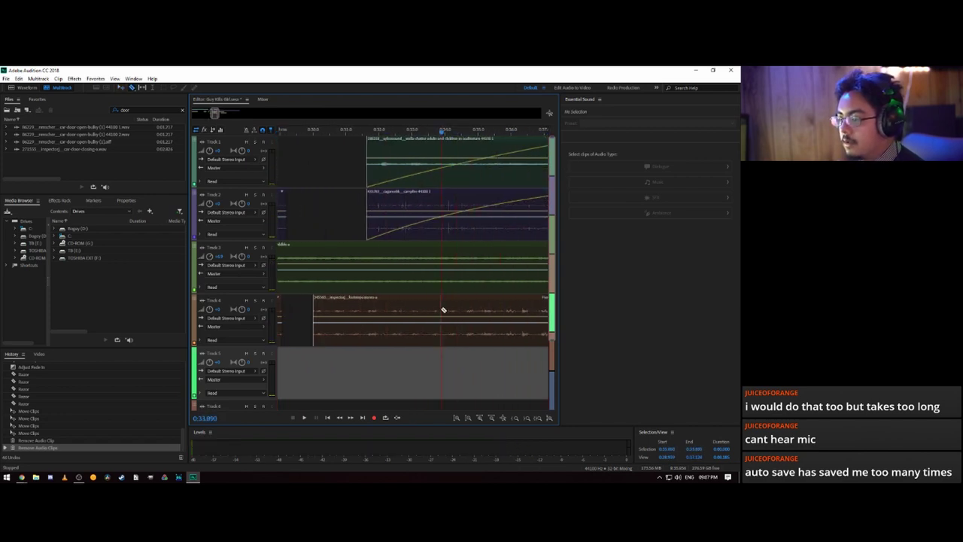
{"action": "left_click", "coordinate": [442, 310]}
{"action": "left_click", "coordinate": [484, 342]}
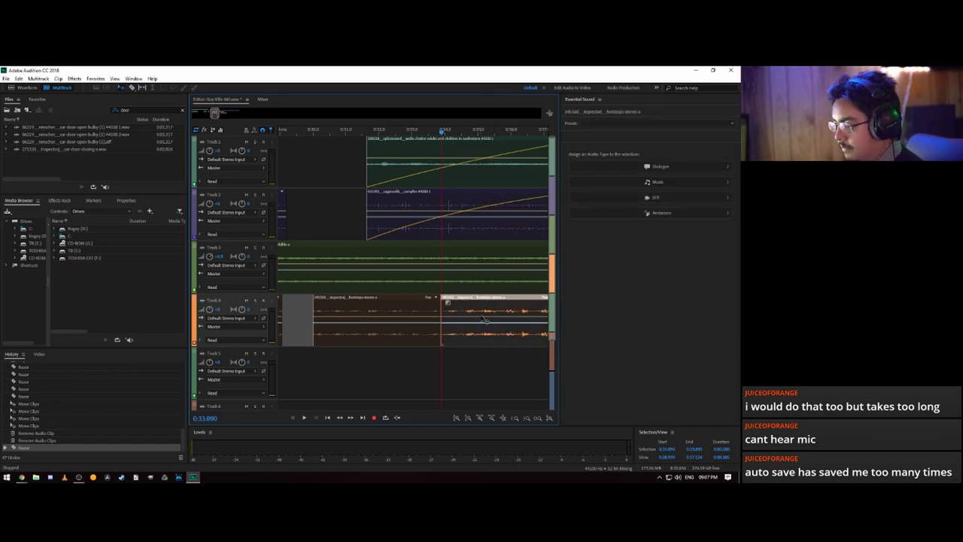
{"action": "key", "text": "Delete"}
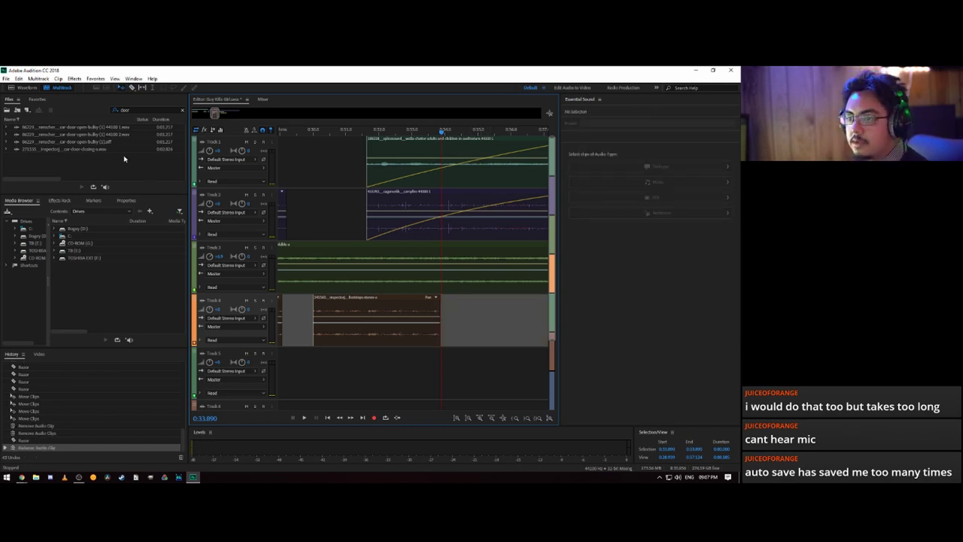
- Search the project files for the dry-leaves footsteps recording and place it on Track 5 right after the Track 4 footsteps end
{"action": "double_click", "coordinate": [132, 110]}
{"action": "type", "text": "foots"}
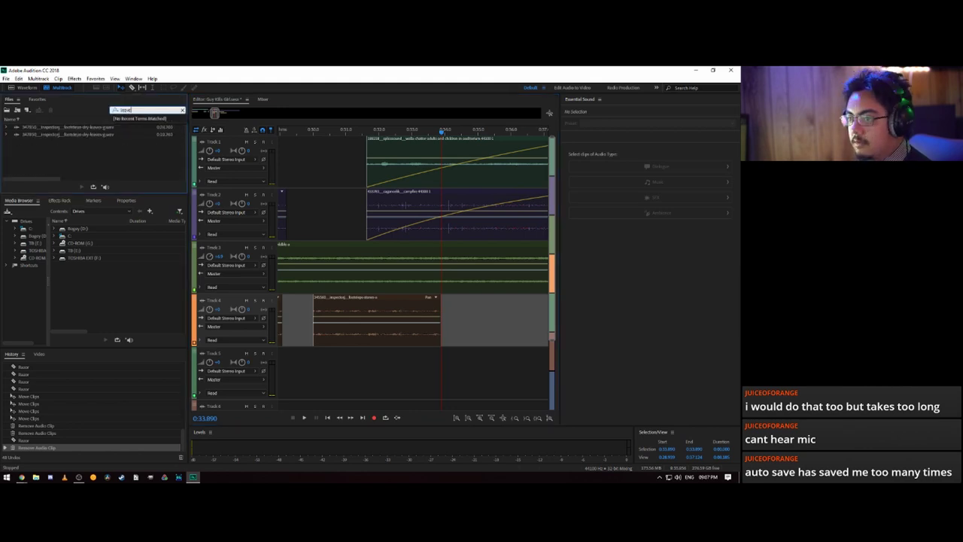
{"action": "left_click_drag", "start_coordinate": [71, 128], "coordinate": [450, 355]}
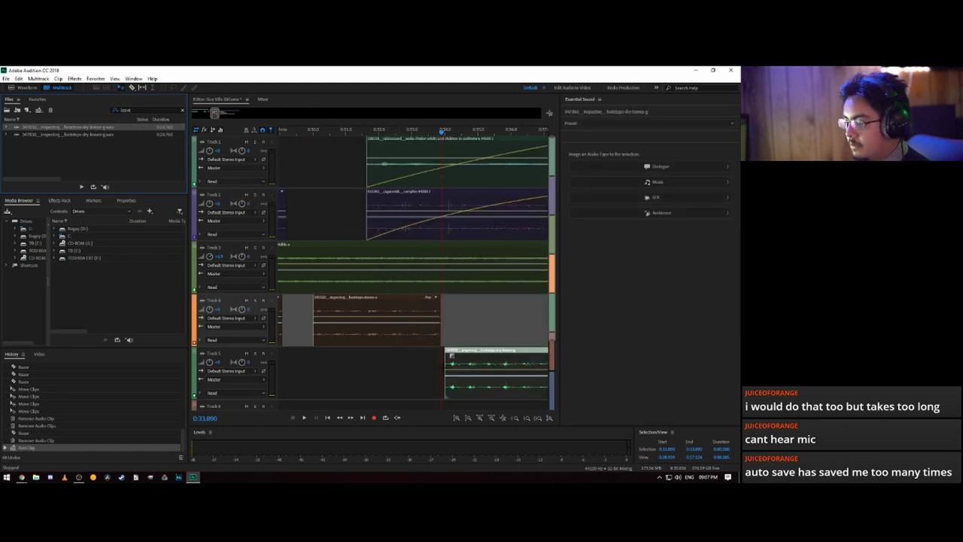
- Play back the transition from stone to dry-leaves footsteps from about 0:32 to the end of the Track 1 chatter
{"action": "key", "text": "space"}
{"action": "key", "text": "space"}
{"action": "left_click", "coordinate": [378, 133]}
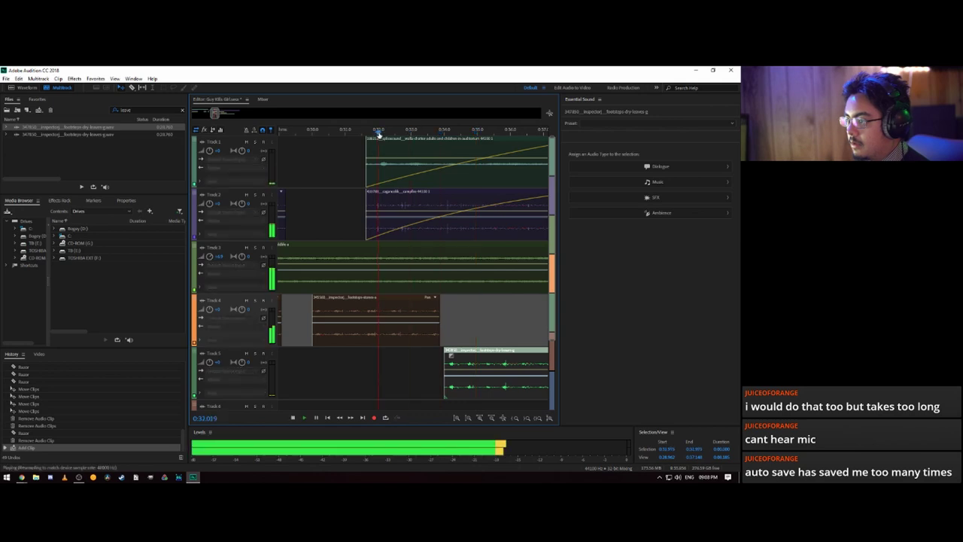
{"action": "key", "text": "space"}
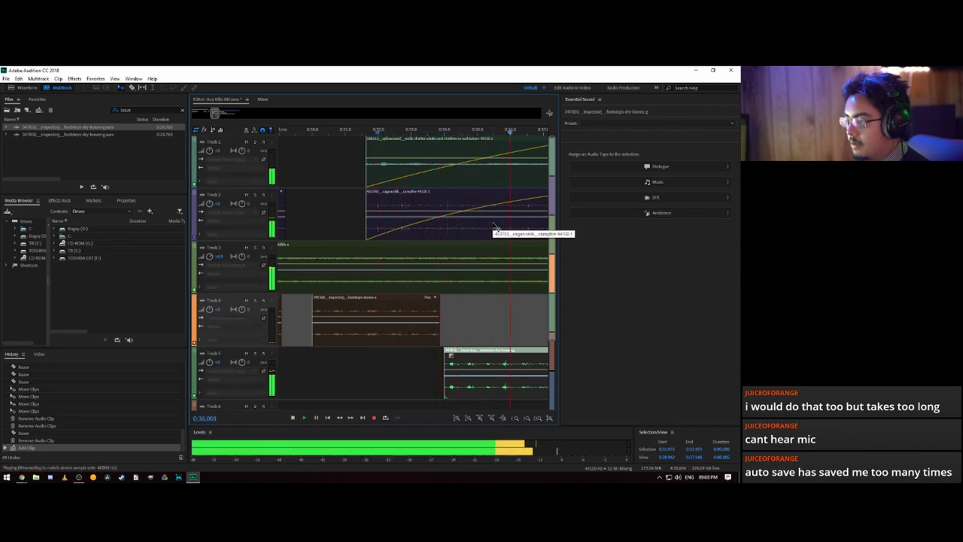
{"action": "key", "text": "space"}
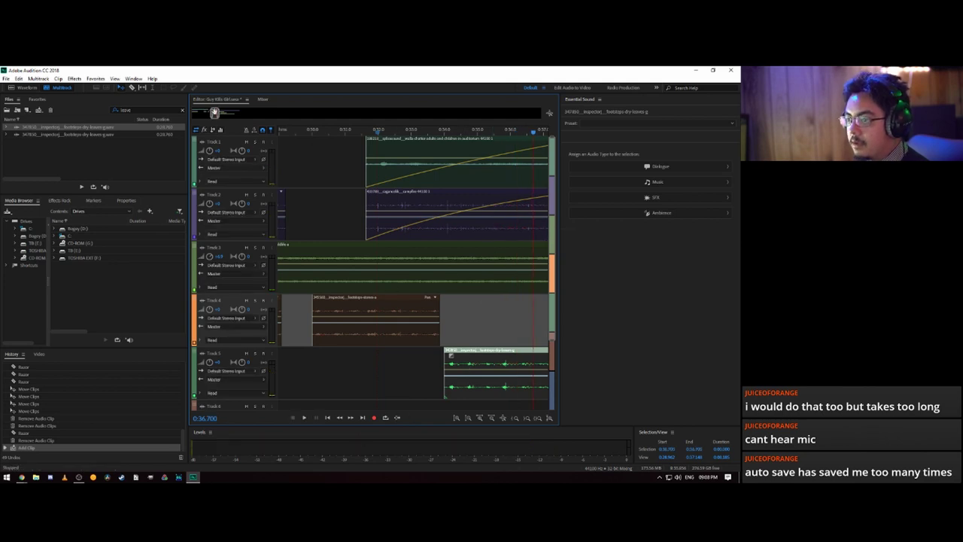
{"action": "left_click_drag", "start_coordinate": [214, 112], "coordinate": [217, 112]}
{"action": "key", "text": "space"}
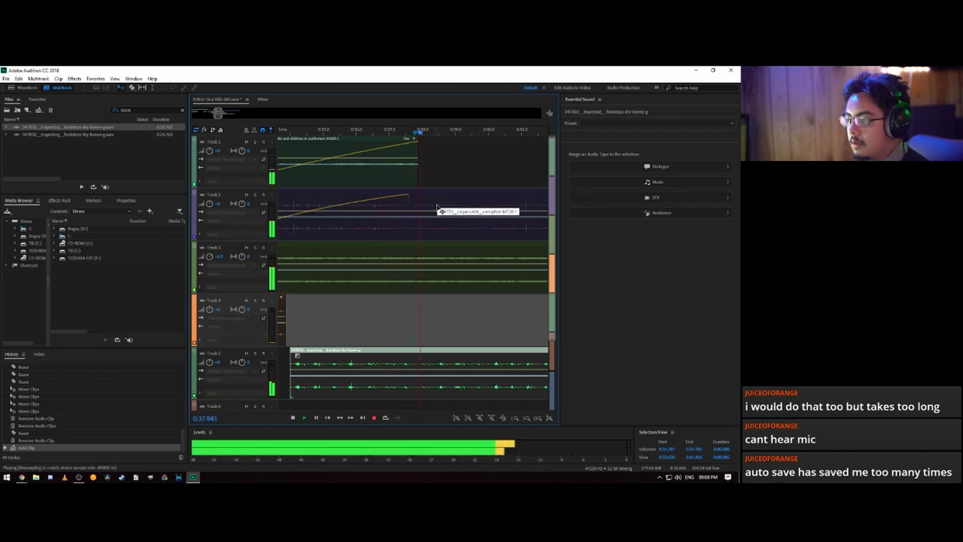
{"action": "key", "text": "space"}
- Play back the Track 5 dry-leaves footsteps around 0:37 to locate the point where the steps should slow down
{"action": "left_click_drag", "start_coordinate": [421, 135], "coordinate": [420, 136]}
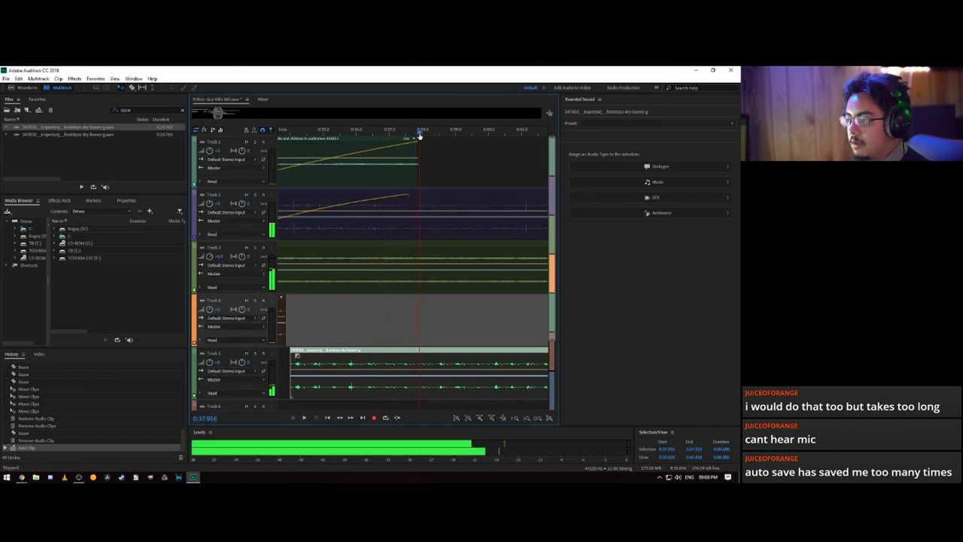
{"action": "scroll", "coordinate": [423, 292], "scroll_direction": "down", "scroll_amount": 2}
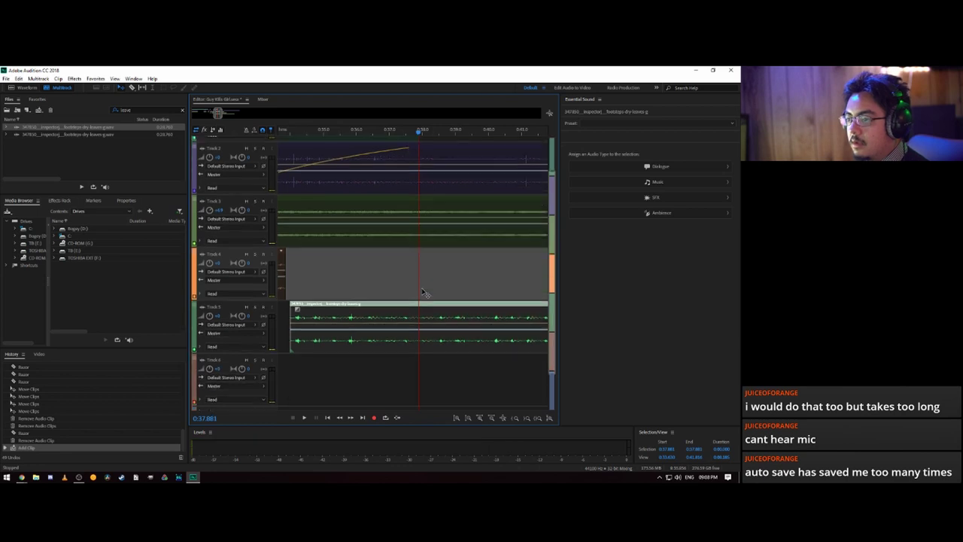
{"action": "scroll", "coordinate": [400, 268], "scroll_direction": "up", "scroll_amount": 2}
{"action": "scroll", "coordinate": [217, 114], "scroll_direction": "down", "scroll_amount": 3}
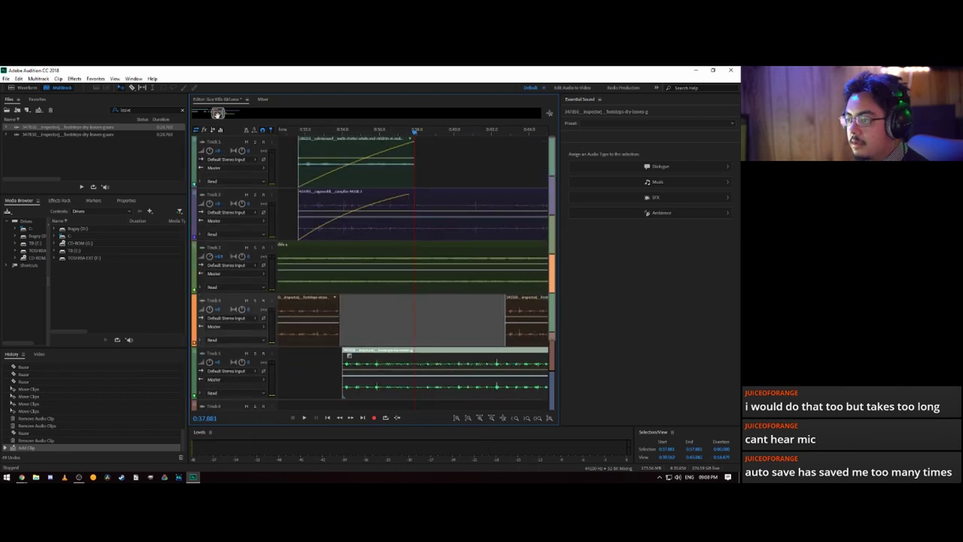
{"action": "scroll", "coordinate": [217, 113], "scroll_direction": "down", "scroll_amount": 2}
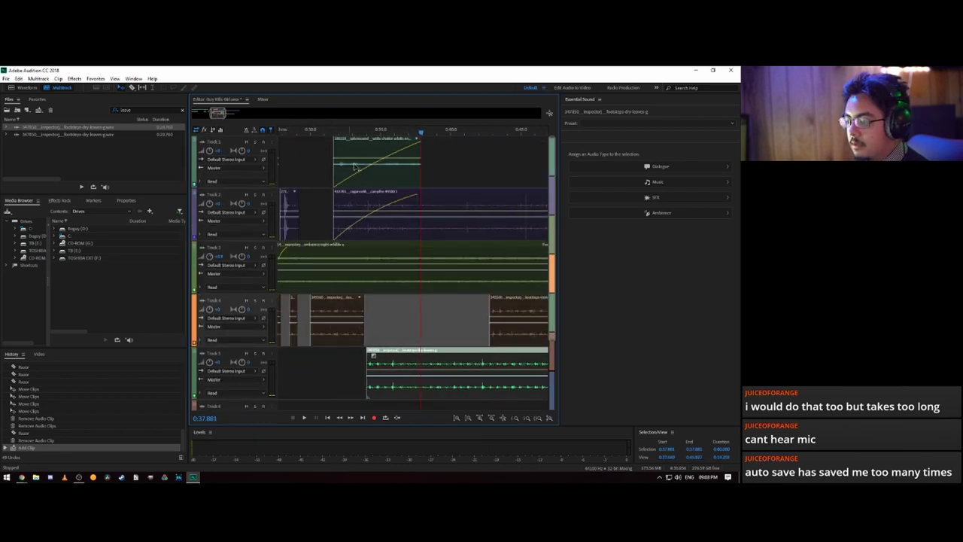
{"action": "left_click_drag", "start_coordinate": [420, 135], "coordinate": [407, 134]}
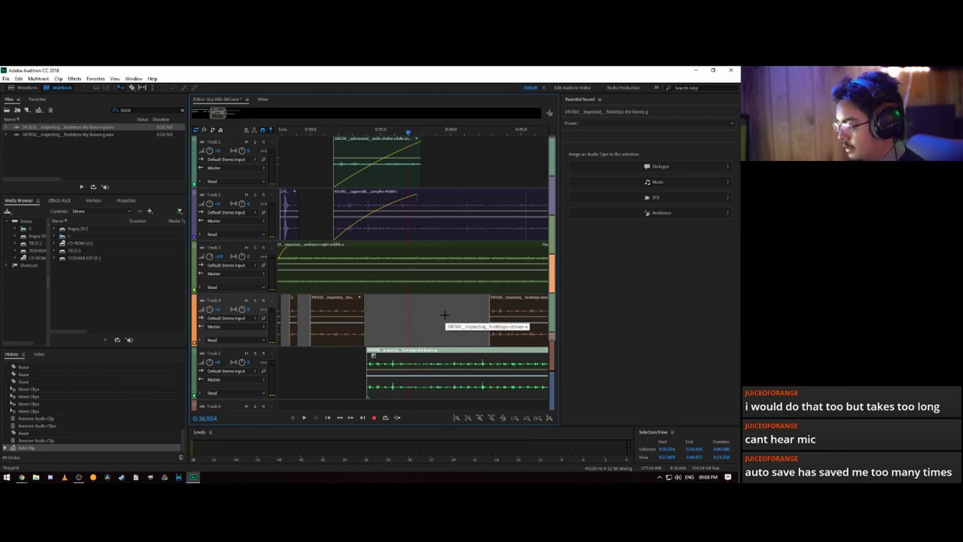
{"action": "scroll", "coordinate": [445, 314], "scroll_direction": "up", "scroll_amount": 3}
{"action": "key", "text": "space"}
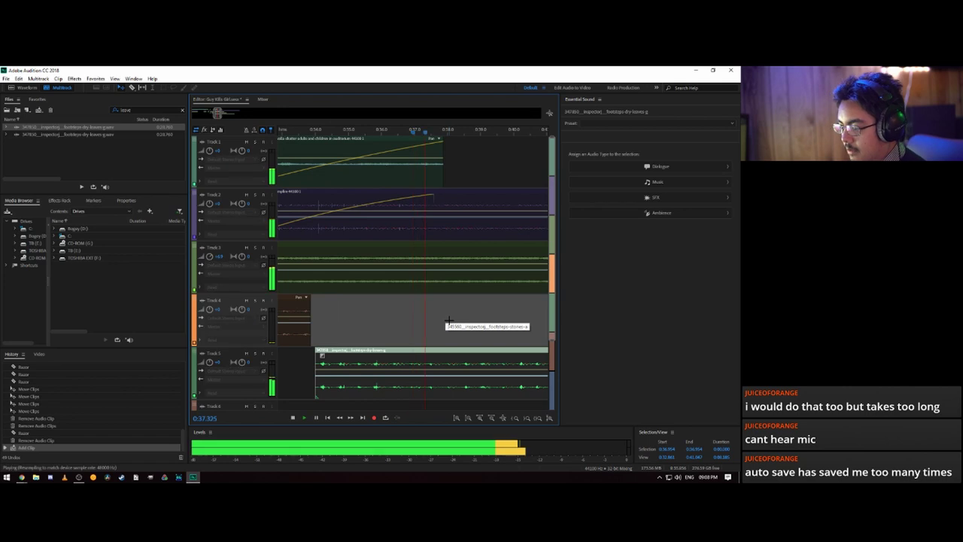
{"action": "key", "text": "space"}
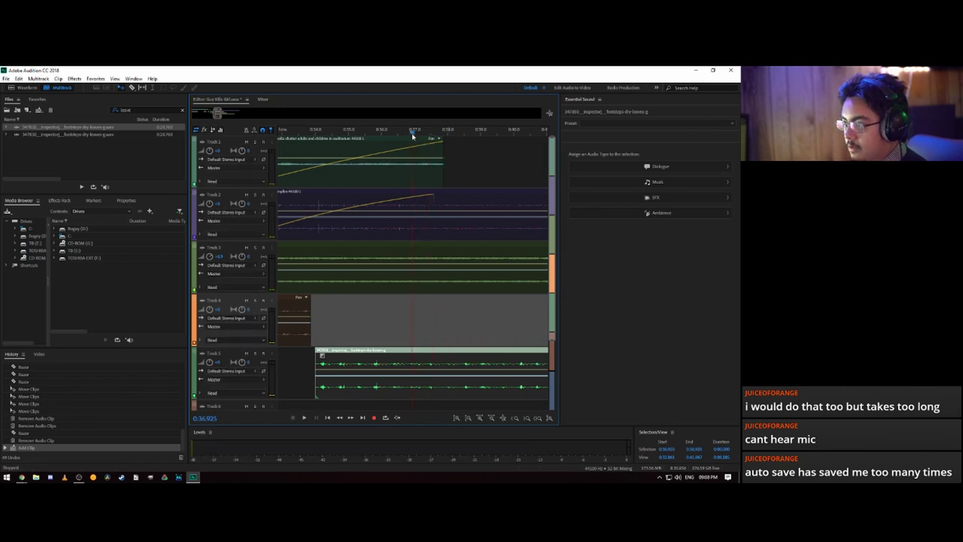
- Split the Track 5 dry-leaves footsteps at about 0:36.8 and after each of the next three steps
{"action": "left_click", "coordinate": [409, 132]}
{"action": "key", "text": "space"}
{"action": "key", "text": "space"}
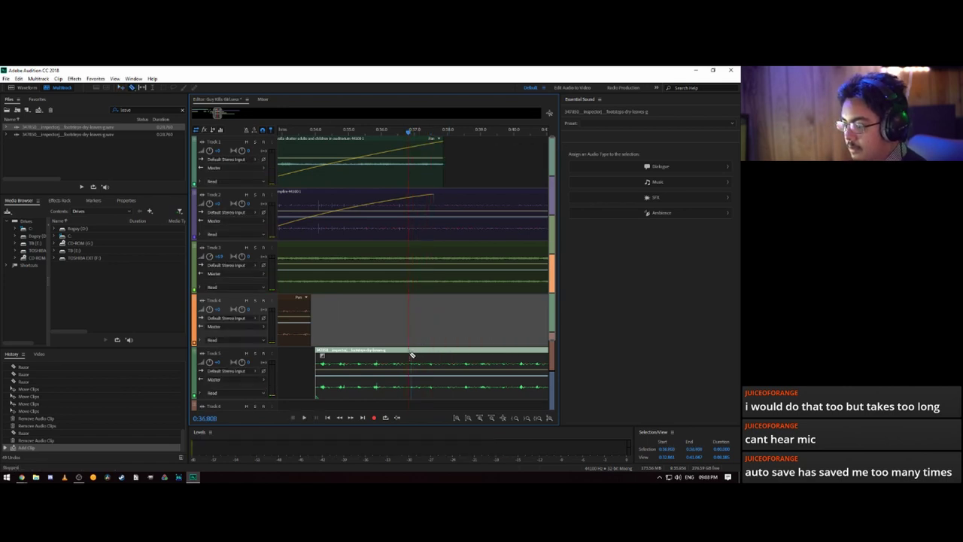
{"action": "left_click", "coordinate": [410, 354]}
{"action": "left_click", "coordinate": [428, 356]}
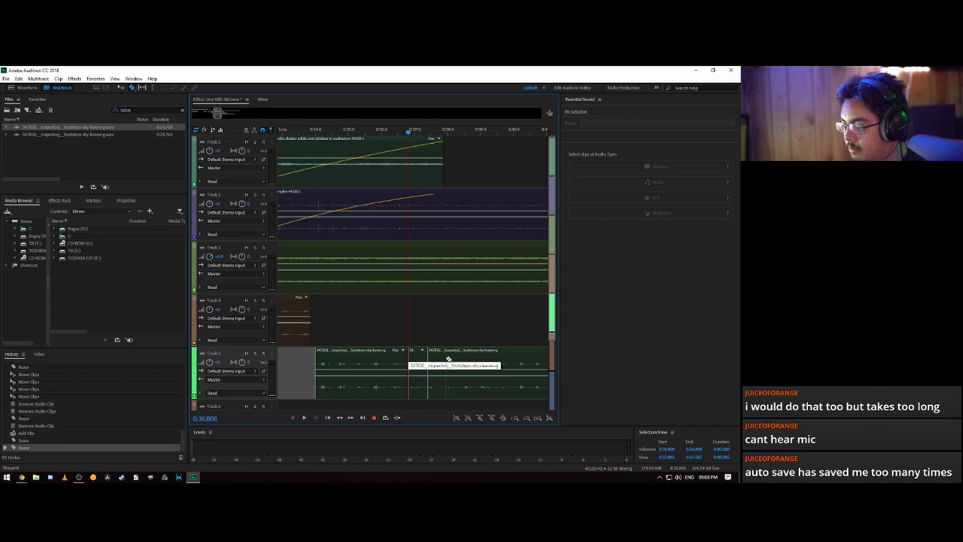
{"action": "left_click", "coordinate": [444, 358]}
{"action": "left_click", "coordinate": [463, 361]}
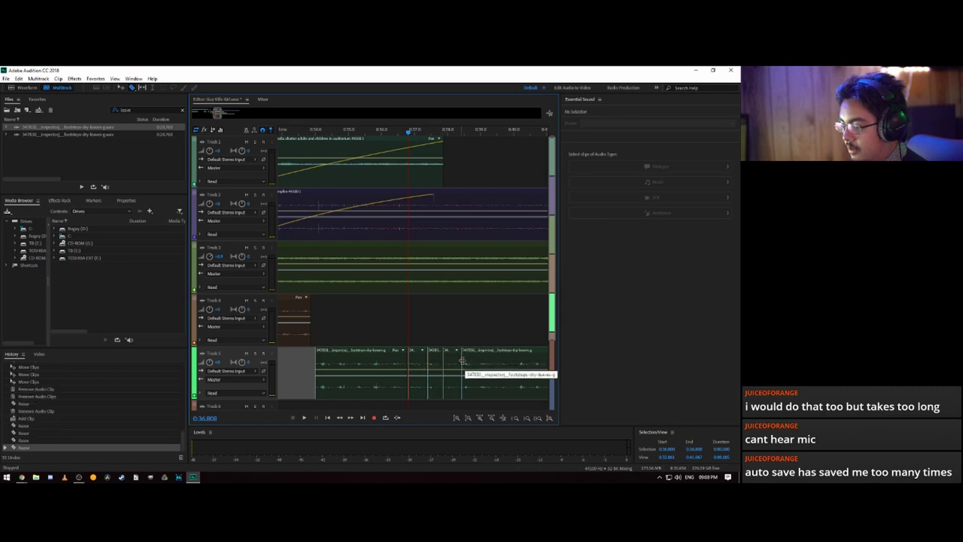
- Move the Track 5 footstep slices and the remaining piece apart, leaving a gap before each one except the last
{"action": "left_click_drag", "start_coordinate": [424, 331], "coordinate": [487, 362]}
{"action": "left_click_drag", "start_coordinate": [447, 330], "coordinate": [507, 364]}
{"action": "left_click", "coordinate": [464, 340]}
{"action": "left_click_drag", "start_coordinate": [464, 340], "coordinate": [518, 360]}
{"action": "left_click", "coordinate": [432, 338]}
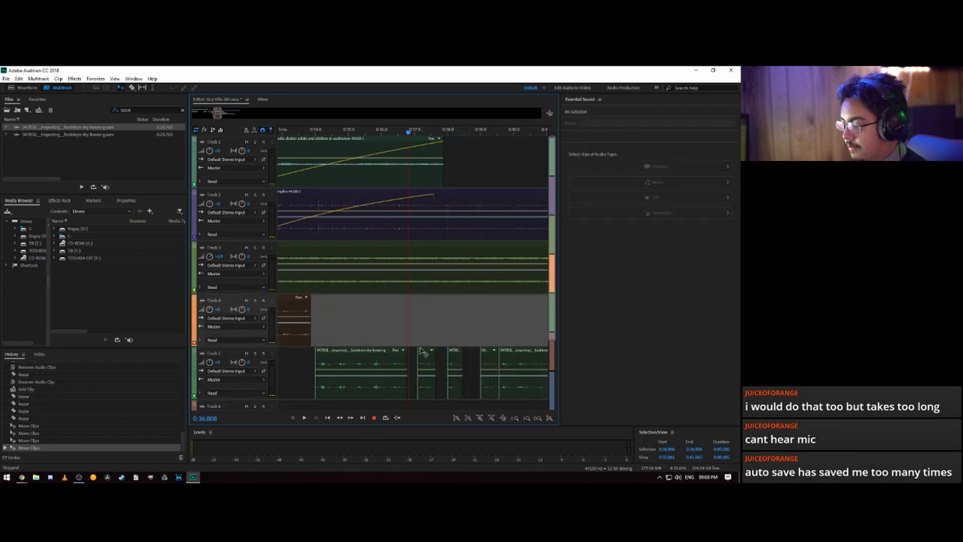
- Play back the spaced footsteps, delete the long Track 5 remainder after the last short slice, and save the session
{"action": "key", "text": "space"}
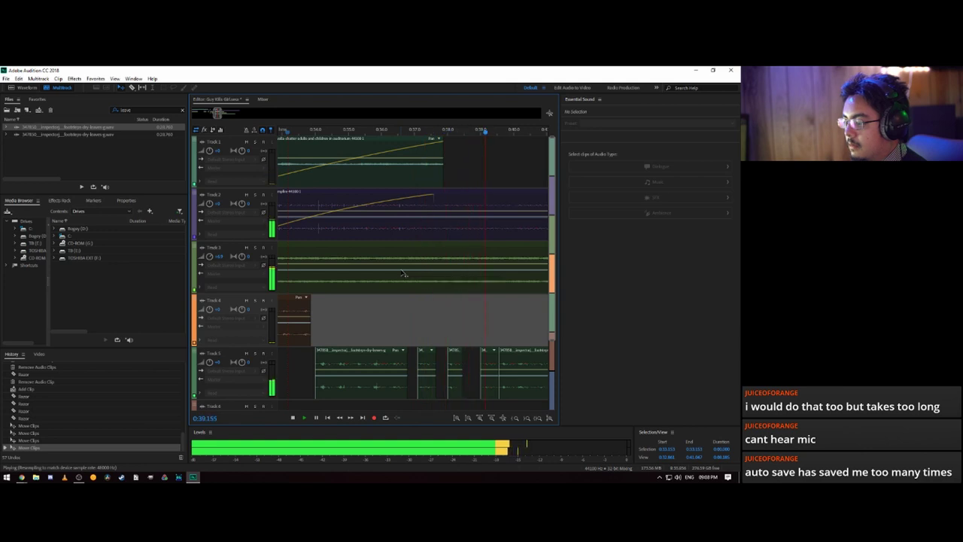
{"action": "key", "text": "space"}
{"action": "left_click_drag", "start_coordinate": [523, 364], "coordinate": [540, 363]}
{"action": "key", "text": "Delete"}
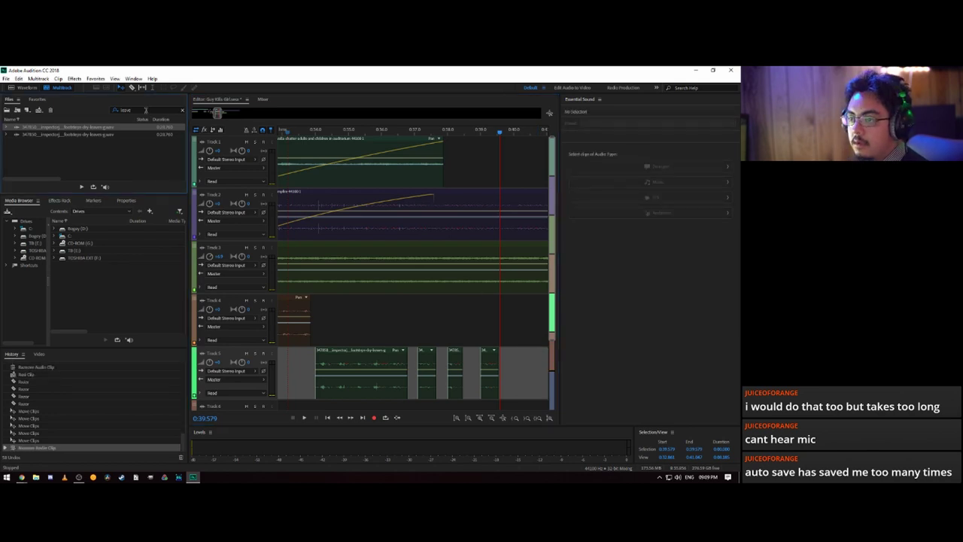
{"action": "key", "text": "ctrl+s"}
- Search the project files for "scream", place the long group scream on Track 1 at about 0:39.6 and play it back
{"action": "left_click", "coordinate": [140, 110]}
{"action": "type", "text": "scream"}
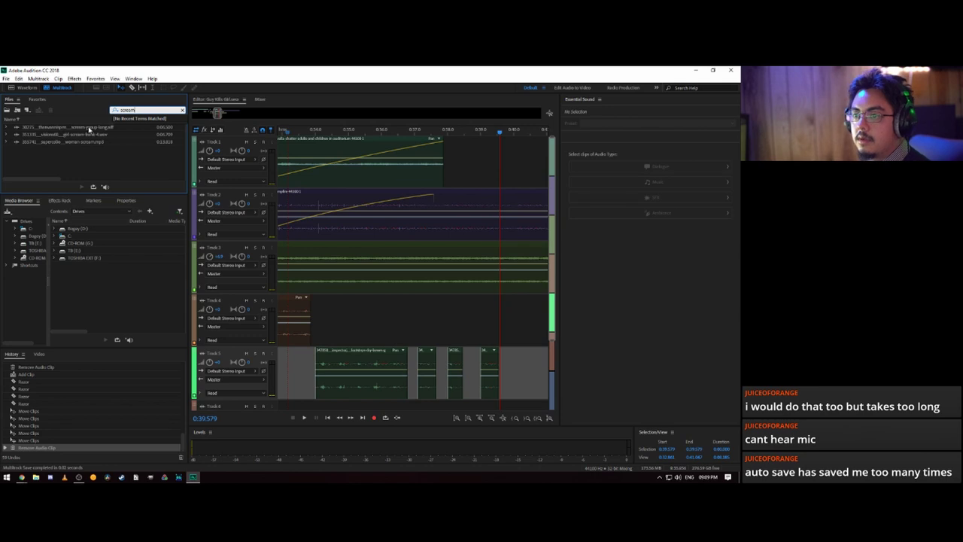
{"action": "left_click_drag", "start_coordinate": [89, 130], "coordinate": [501, 165]}
{"action": "key", "text": "space"}
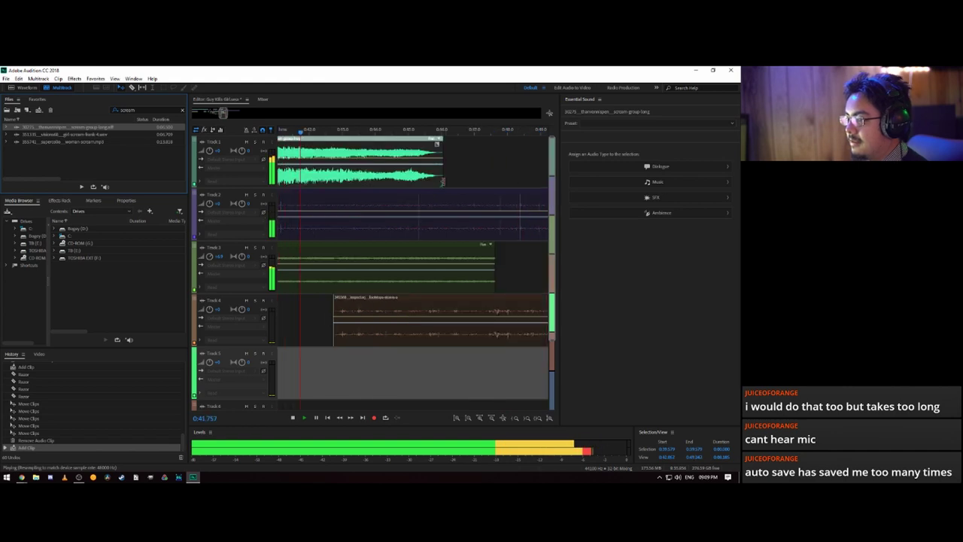
{"action": "key", "text": "space"}
{"action": "key", "text": "space"}
{"action": "key", "text": "space"}
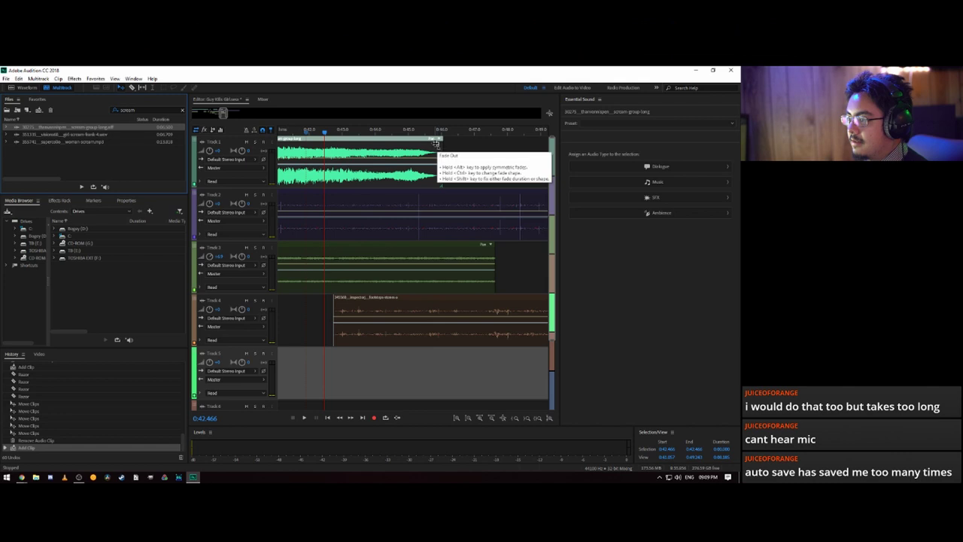
- Trim the end of the Track 1 group scream to about 0:42.5, add a fade-out and play back the result
{"action": "mouse_move", "coordinate": [441, 148]}
{"action": "left_mouse_down"}
{"action": "mouse_move", "coordinate": [324, 145]}
{"action": "mouse_move", "coordinate": [301, 154]}
{"action": "mouse_move", "coordinate": [276, 134]}
{"action": "mouse_move", "coordinate": [257, 134]}
{"action": "mouse_move", "coordinate": [455, 146]}
{"action": "left_mouse_up"}
{"action": "key", "text": "space"}
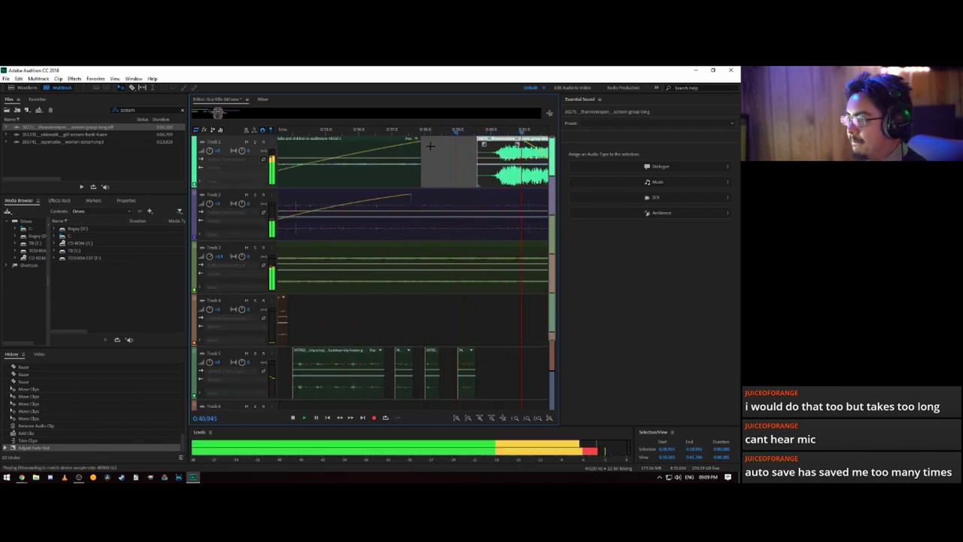
{"action": "key", "text": "space"}
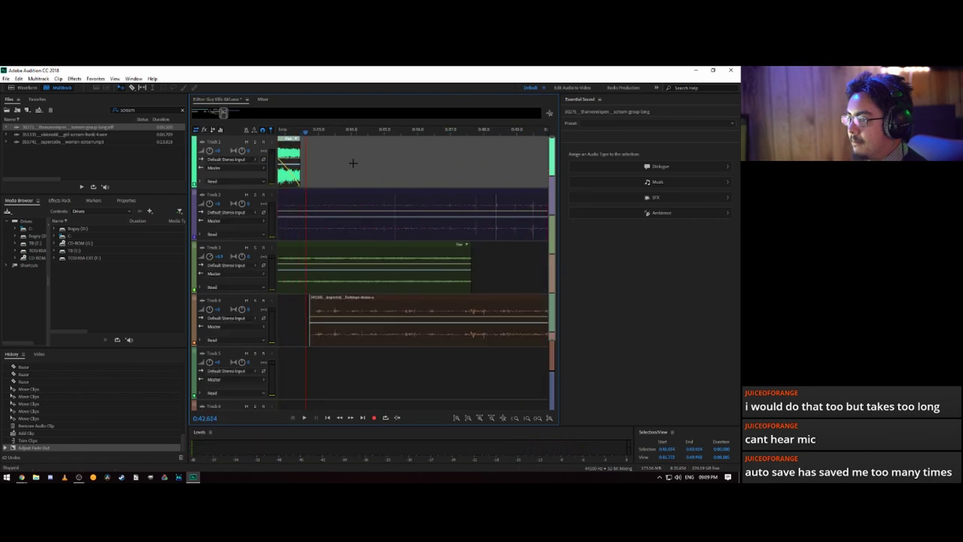
- Search the project files for "run", then clear the search to list all files
{"action": "scroll", "coordinate": [331, 226], "scroll_direction": "down", "scroll_amount": 3}
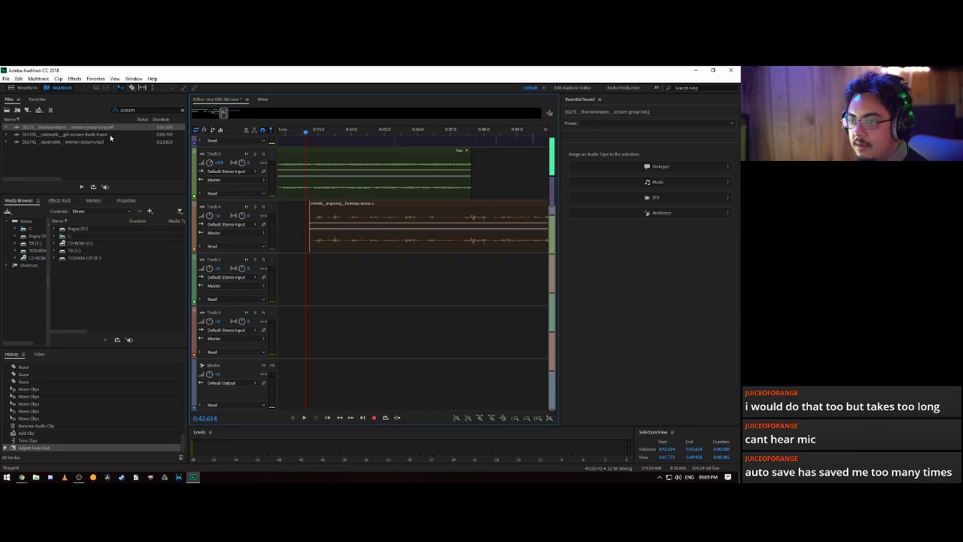
{"action": "double_click", "coordinate": [142, 109]}
{"action": "type", "text": "rune"}
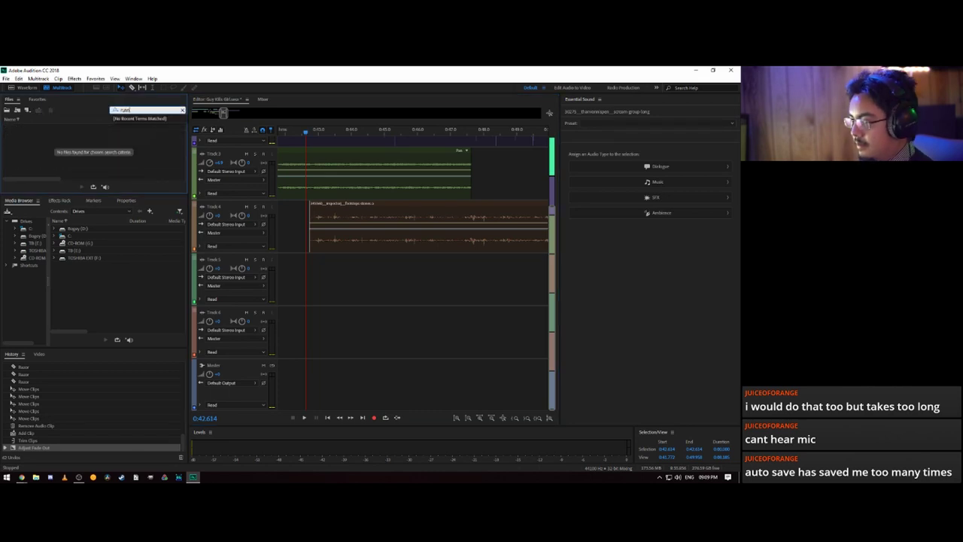
{"action": "key", "text": "BackSpace"}
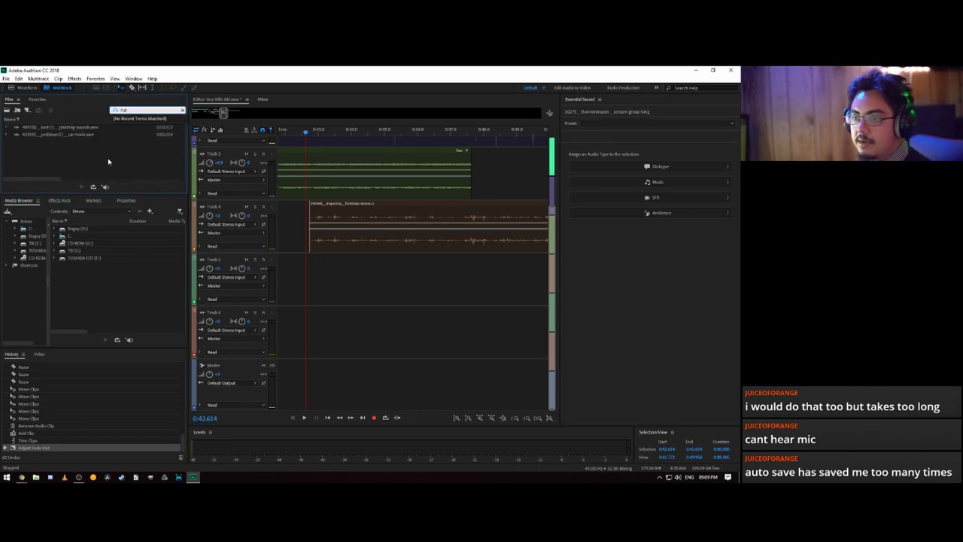
{"action": "double_click", "coordinate": [122, 110]}
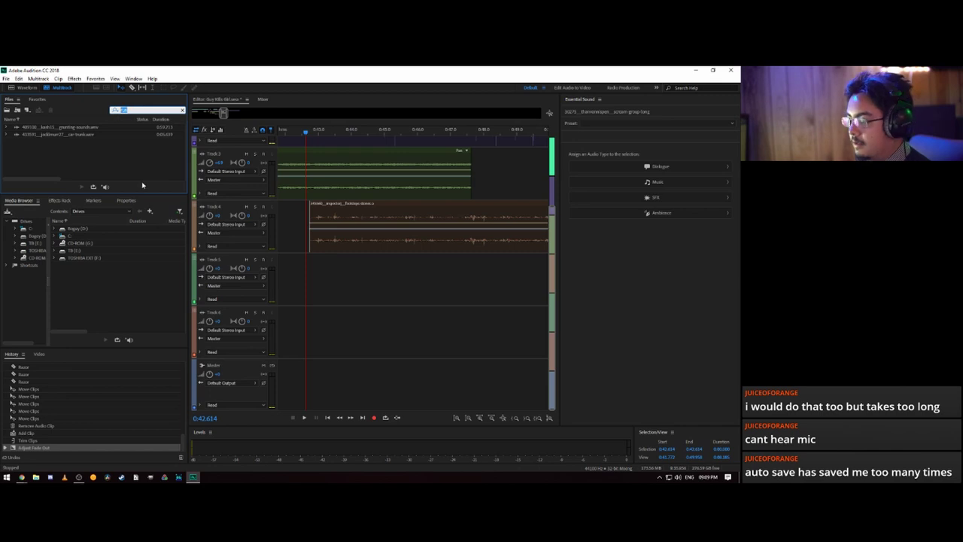
{"action": "key", "text": "BackSpace"}
- Find the grass recording in the project files and place it on Track 6 at about 0:42.6
{"action": "left_click", "coordinate": [88, 155]}
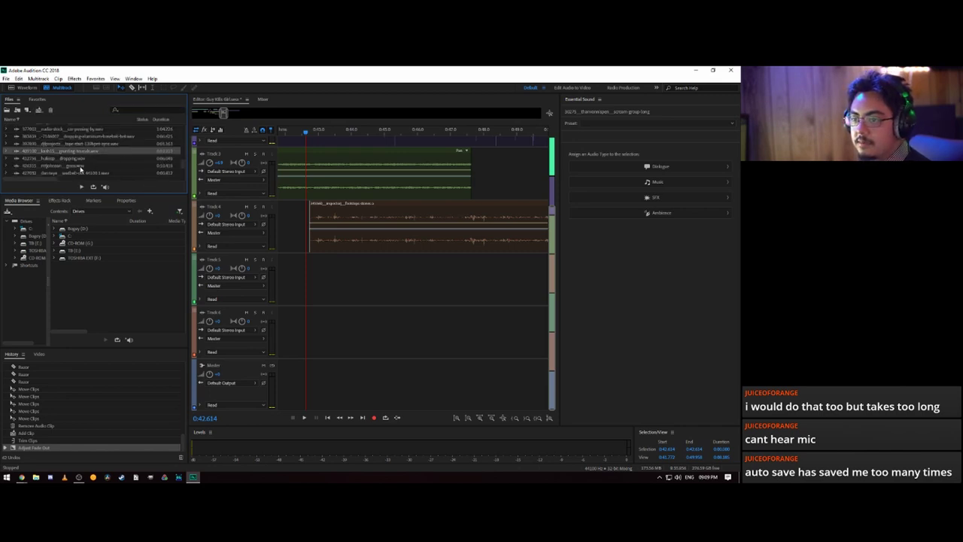
{"action": "left_click", "coordinate": [81, 167]}
{"action": "left_click_drag", "start_coordinate": [74, 170], "coordinate": [307, 331]}
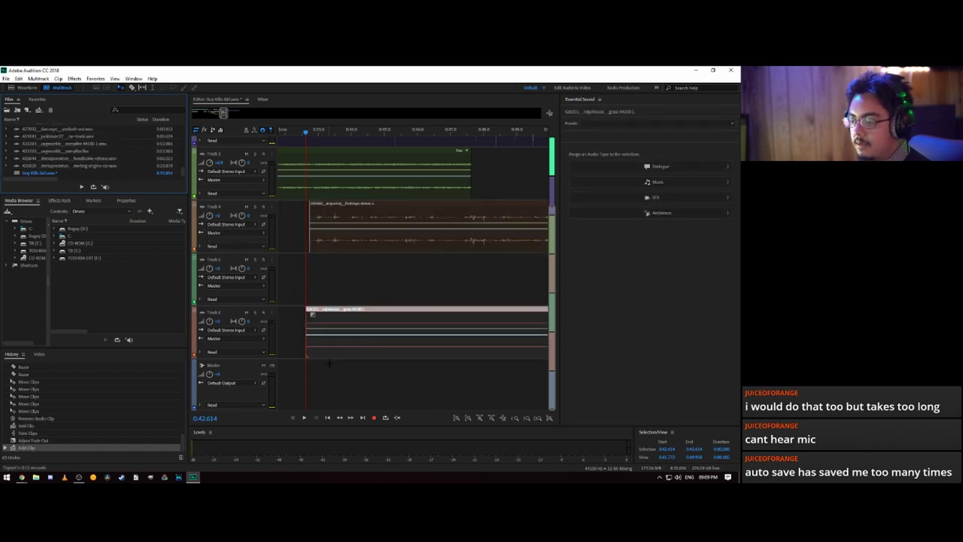
- Move the Track 6 grass clip earlier to start at about 0:40.9, during the scream, and play back the section
{"action": "scroll", "coordinate": [339, 323], "scroll_direction": "up", "scroll_amount": 3}
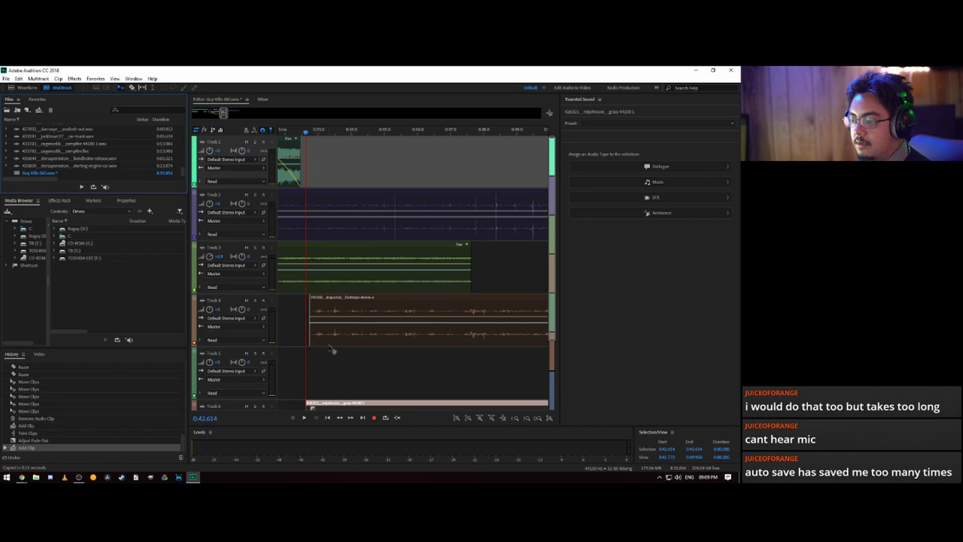
{"action": "scroll", "coordinate": [331, 182], "scroll_direction": "down", "scroll_amount": 3}
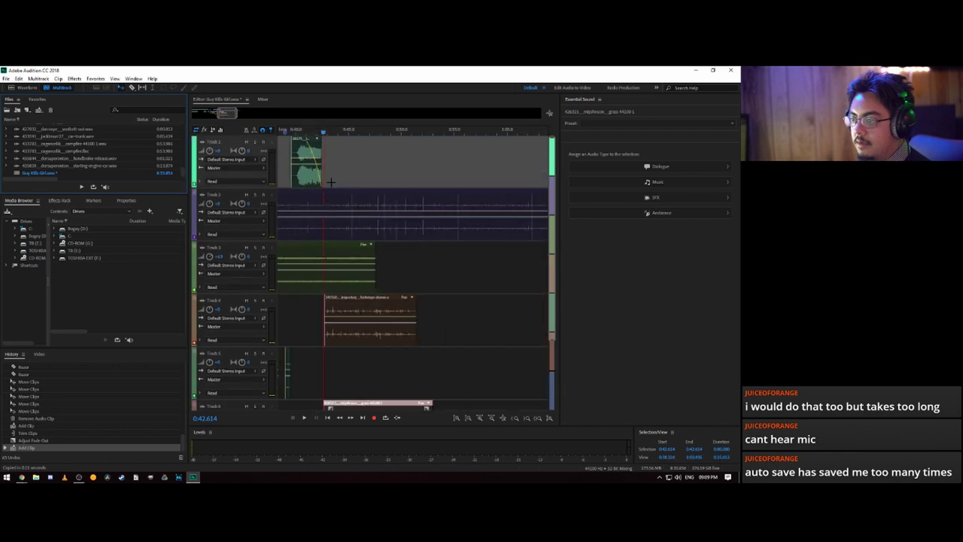
{"action": "left_click", "coordinate": [303, 129]}
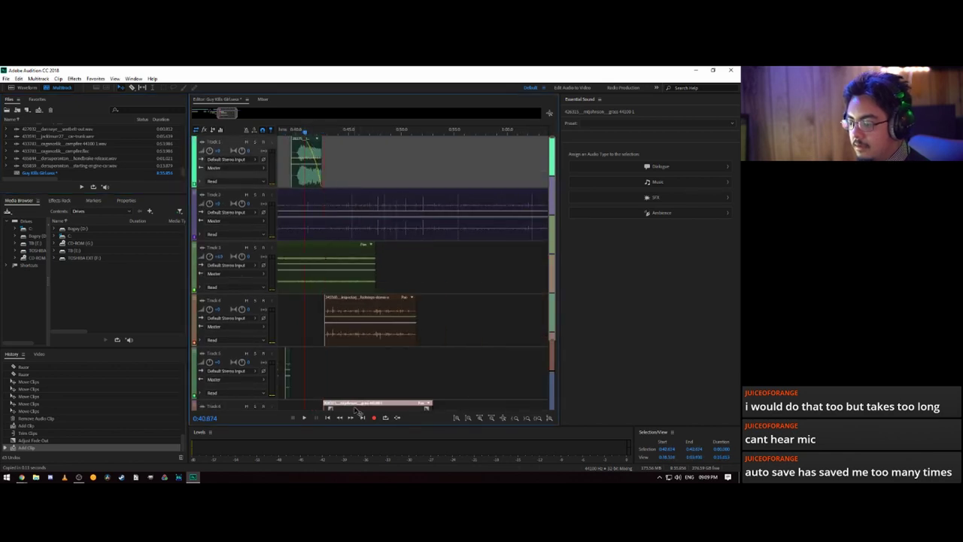
{"action": "left_click_drag", "start_coordinate": [357, 411], "coordinate": [337, 410]}
{"action": "key", "text": "space"}
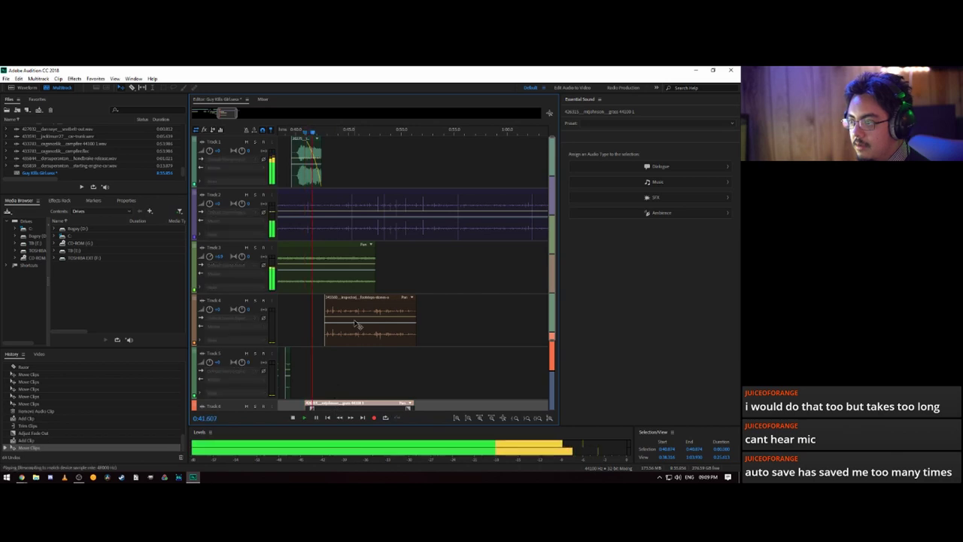
{"action": "key", "text": "space"}
- Raise the volume envelope of the Track 6 grass clip to the maximum and play back the result
{"action": "scroll", "coordinate": [360, 353], "scroll_direction": "down", "scroll_amount": 3}
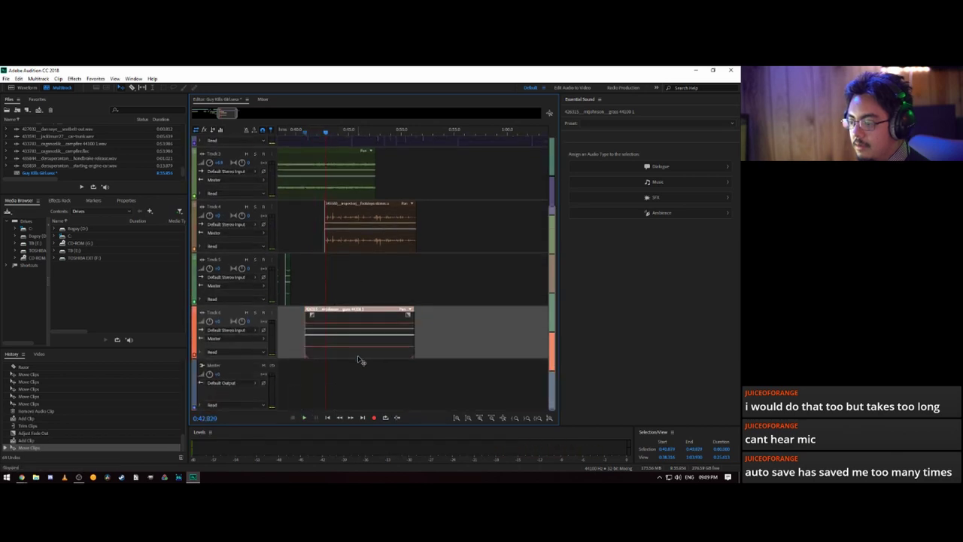
{"action": "left_click", "coordinate": [346, 335]}
{"action": "key", "text": "ctrl+z"}
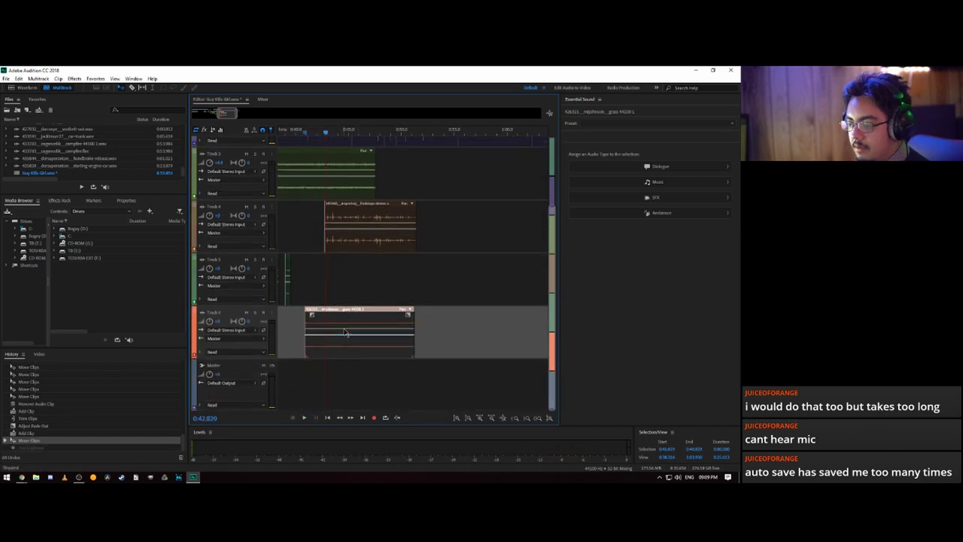
{"action": "left_click_drag", "start_coordinate": [346, 333], "coordinate": [350, 315]}
{"action": "key", "text": "space"}
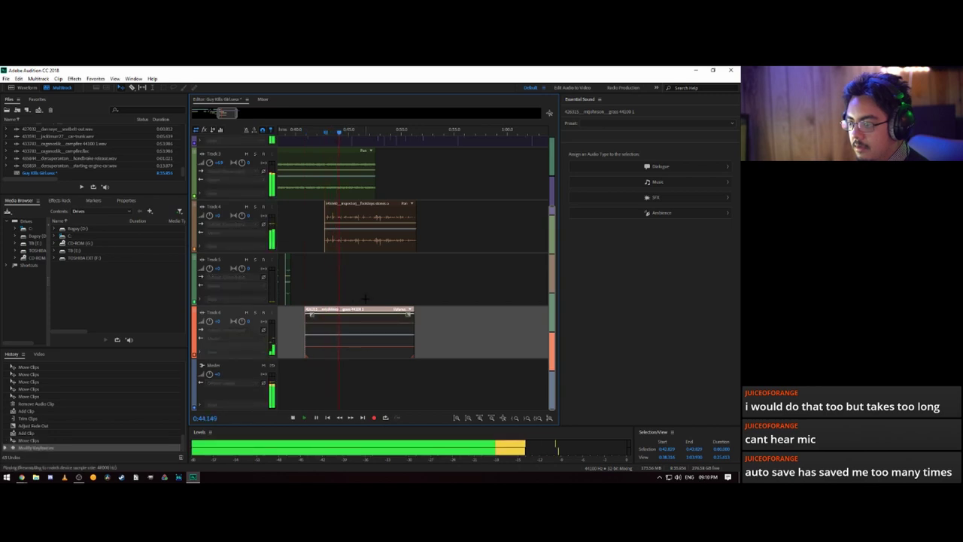
{"action": "key", "text": "space"}
- Delete the remaining Track 4 stone footsteps clip above the grass clip and play back the section from about 0:44.2
{"action": "left_click", "coordinate": [378, 217]}
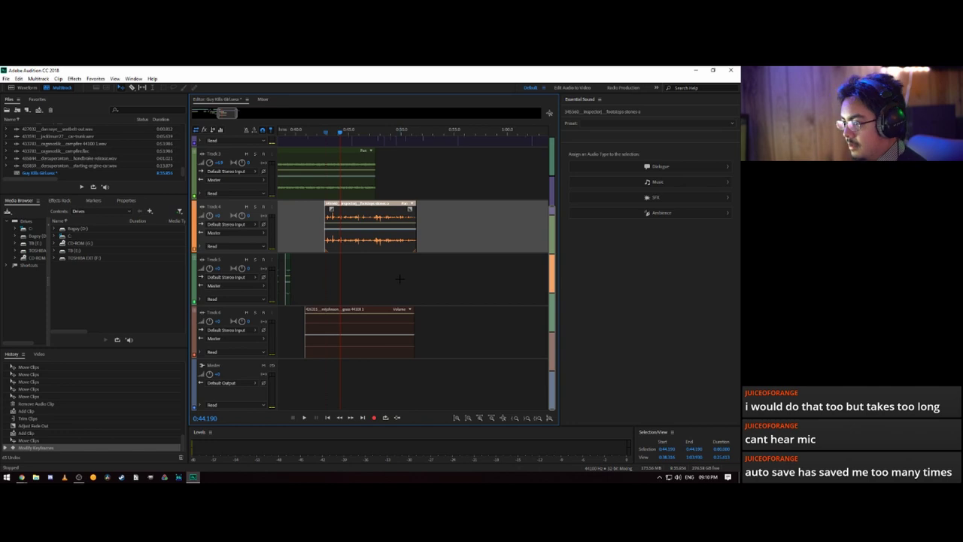
{"action": "key", "text": "Delete"}
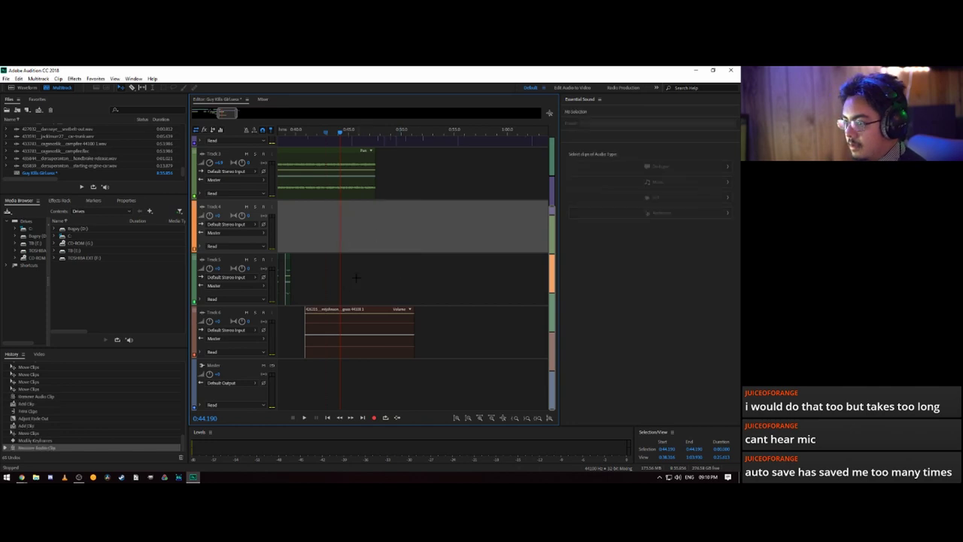
{"action": "key", "text": "space"}
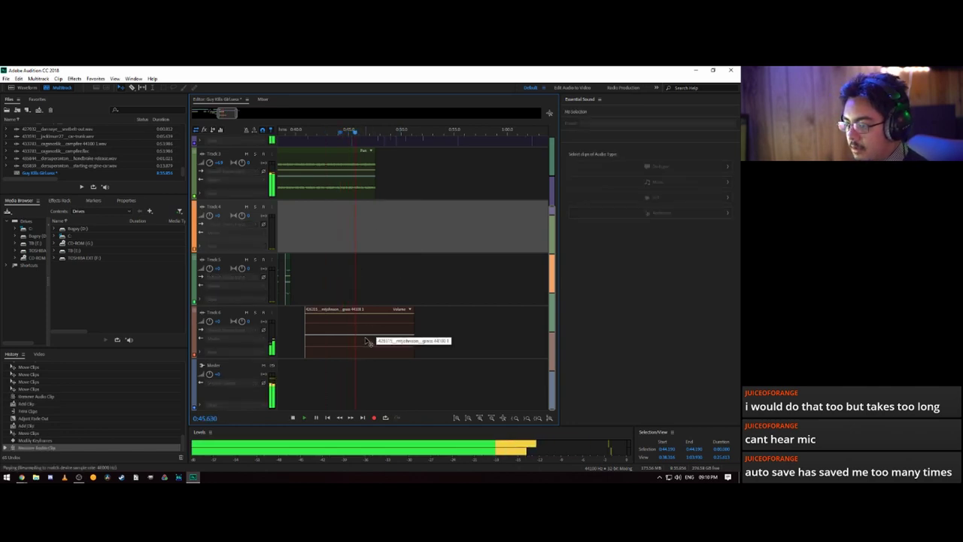
{"action": "key", "text": "space"}
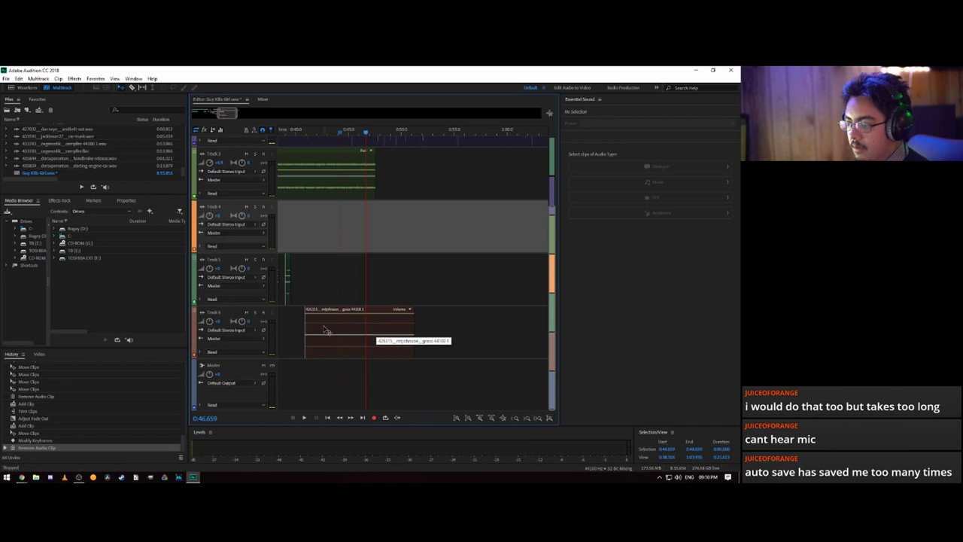
- Open the Track 6 grass clip's source recording for waveform editing and amplify the whole recording in two passes
{"action": "right_click", "coordinate": [325, 331]}
{"action": "left_click", "coordinate": [324, 330]}
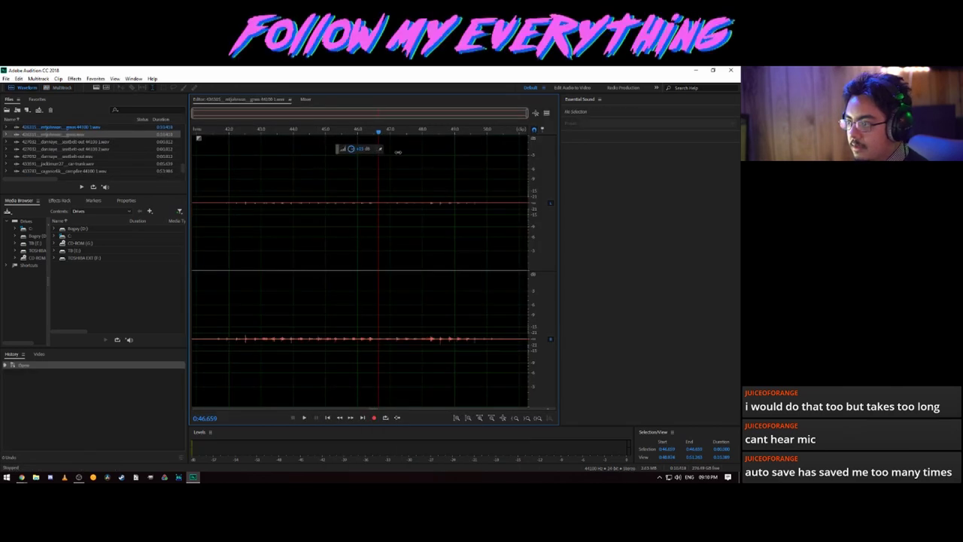
{"action": "left_click_drag", "start_coordinate": [391, 152], "coordinate": [399, 154]}
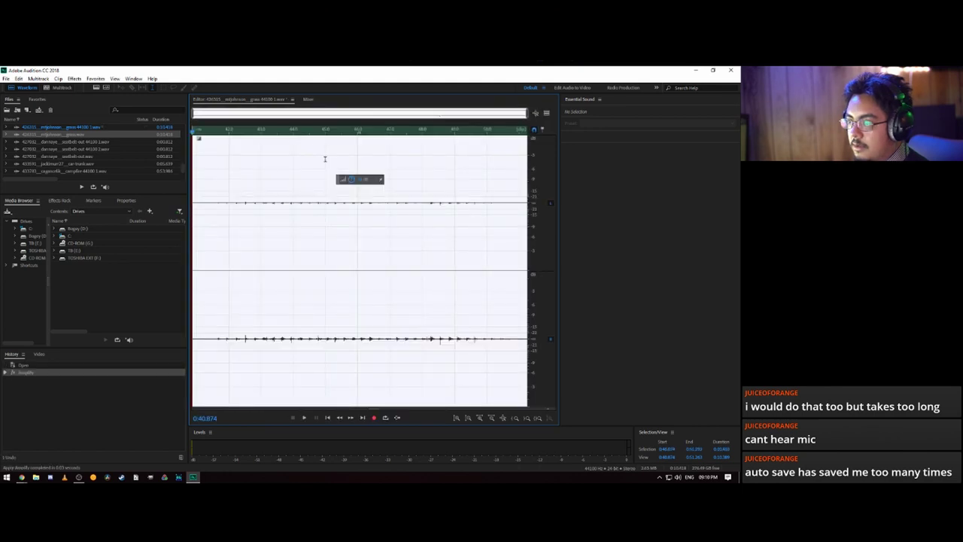
{"action": "left_click_drag", "start_coordinate": [353, 181], "coordinate": [352, 166]}
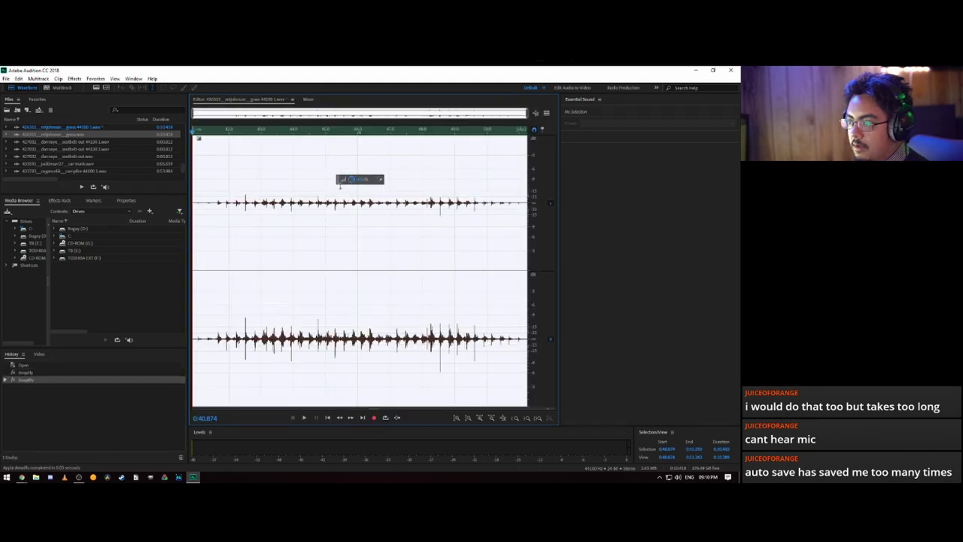
- Return to the multitrack session and play back the amplified grass clip from about 0:42.8
{"action": "left_click", "coordinate": [69, 127]}
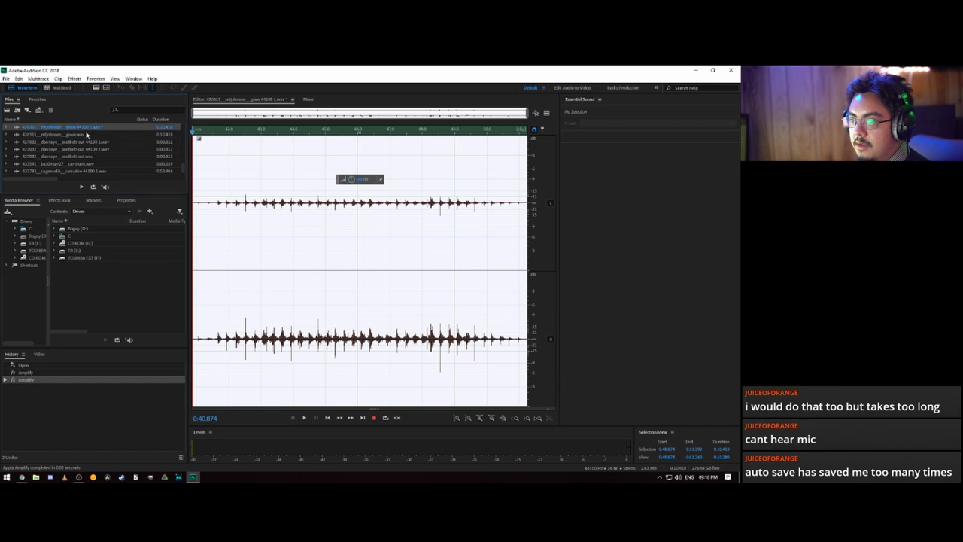
{"action": "scroll", "coordinate": [83, 164], "scroll_direction": "down", "scroll_amount": 2}
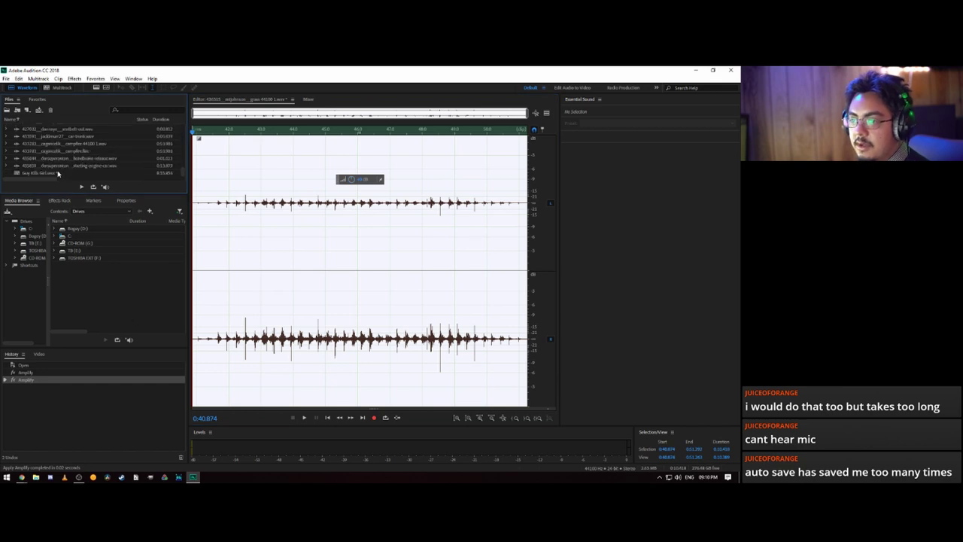
{"action": "double_click", "coordinate": [58, 174]}
{"action": "left_click", "coordinate": [325, 134]}
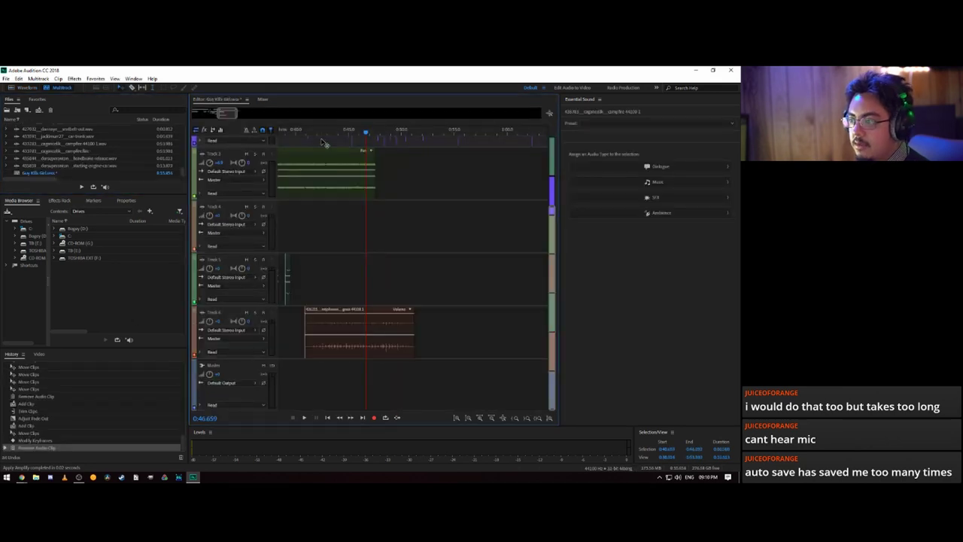
{"action": "key", "text": "space"}
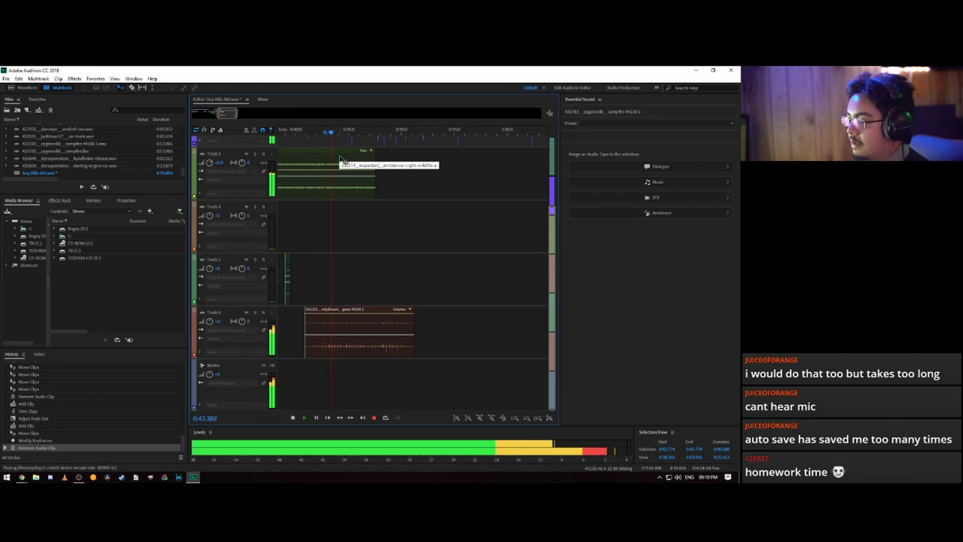
{"action": "key", "text": "space"}
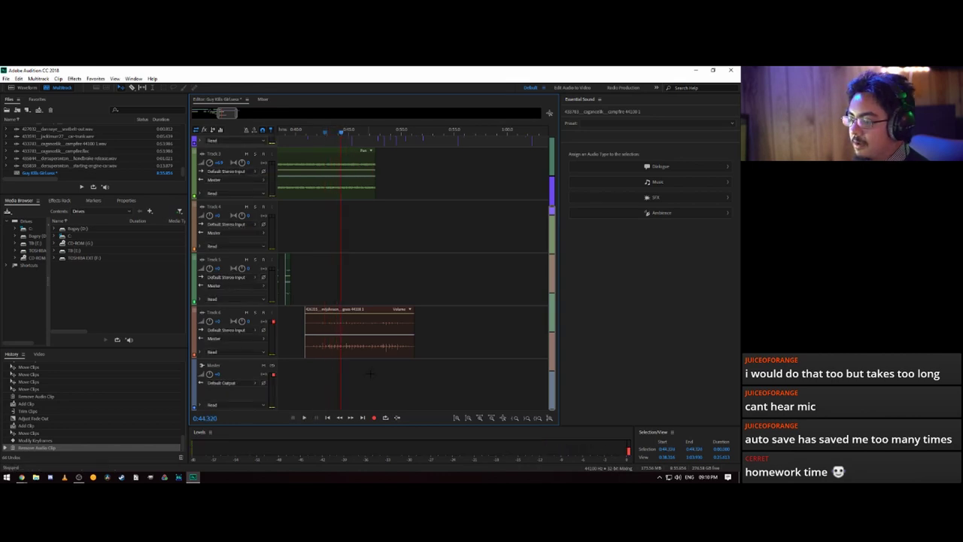
- Play back the mix from the start of the Track 1 group scream at about 0:39.6
{"action": "scroll", "coordinate": [304, 259], "scroll_direction": "up", "scroll_amount": 3}
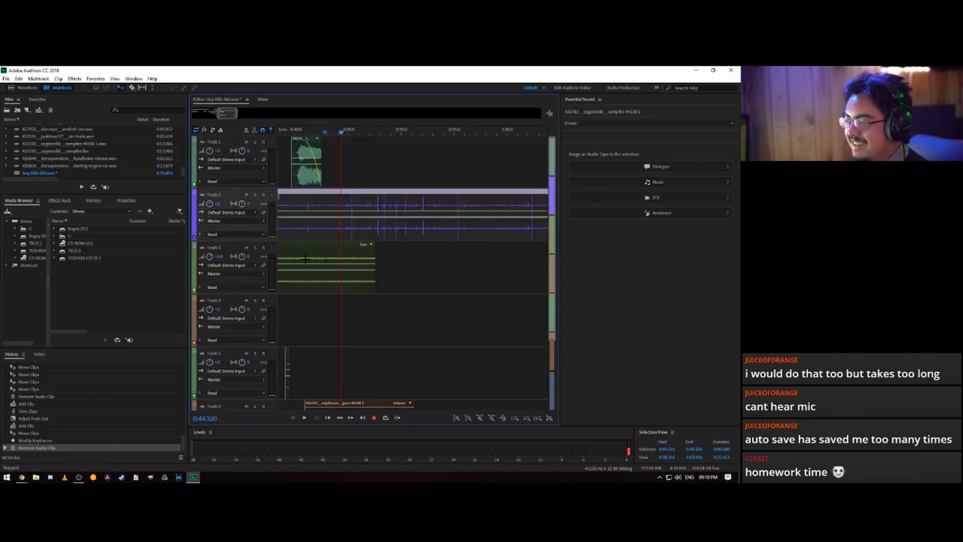
{"action": "left_click", "coordinate": [298, 132]}
{"action": "key", "text": "space"}
{"action": "left_click", "coordinate": [292, 132]}
{"action": "key", "text": "space"}
{"action": "key", "text": "space"}
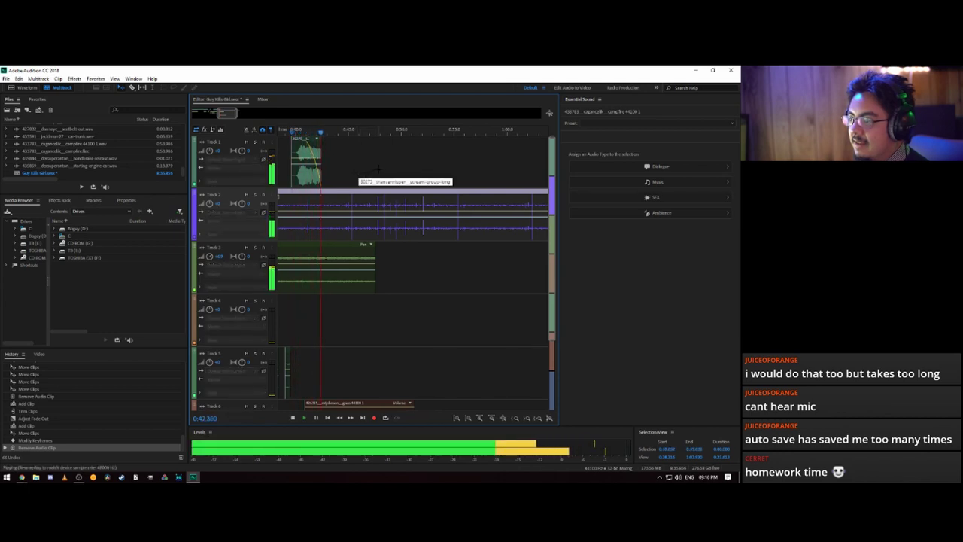
{"action": "key", "text": "space"}
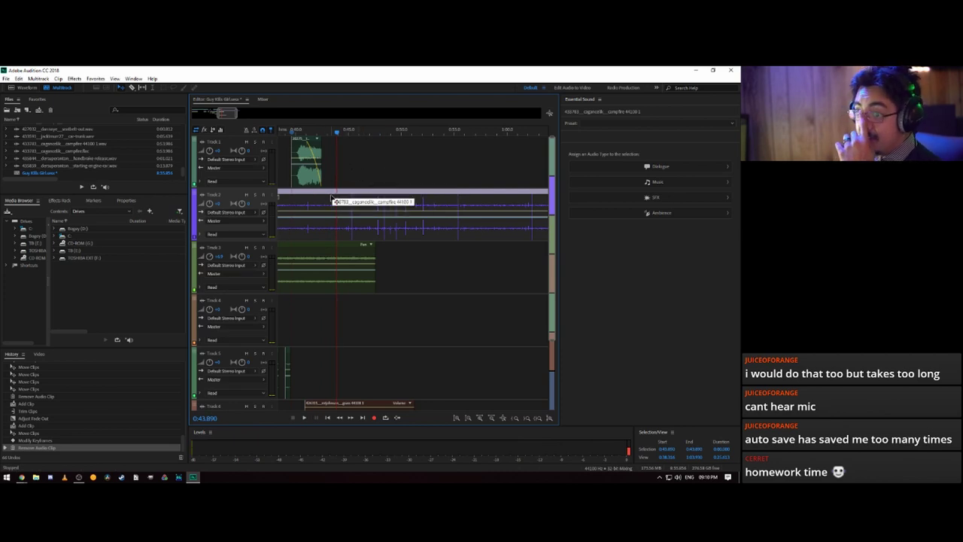
- Find the girl scream recording by searching the project files for "screa" and place it on Track 1 at about 0:43.2
{"action": "scroll", "coordinate": [113, 154], "scroll_direction": "down", "scroll_amount": 5}
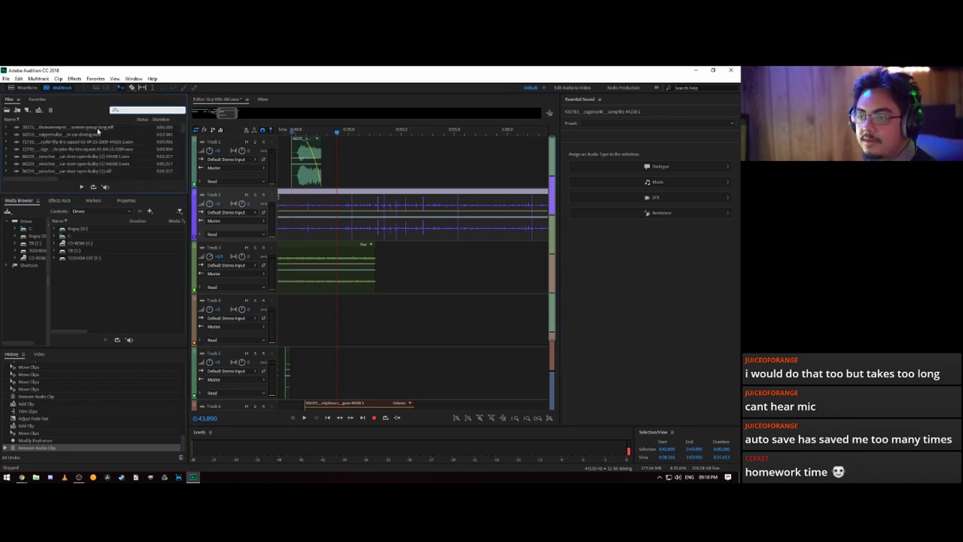
{"action": "type", "text": "screa"}
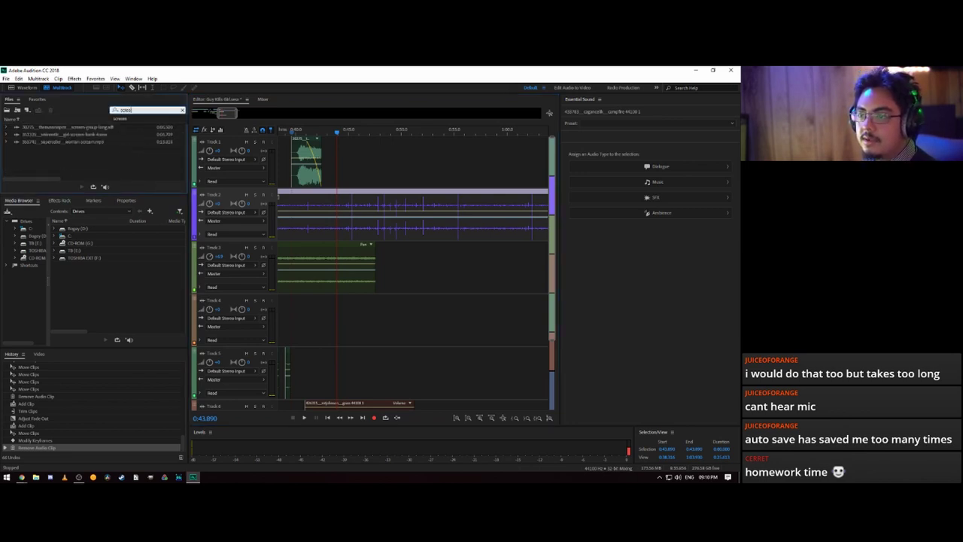
{"action": "left_click", "coordinate": [91, 137]}
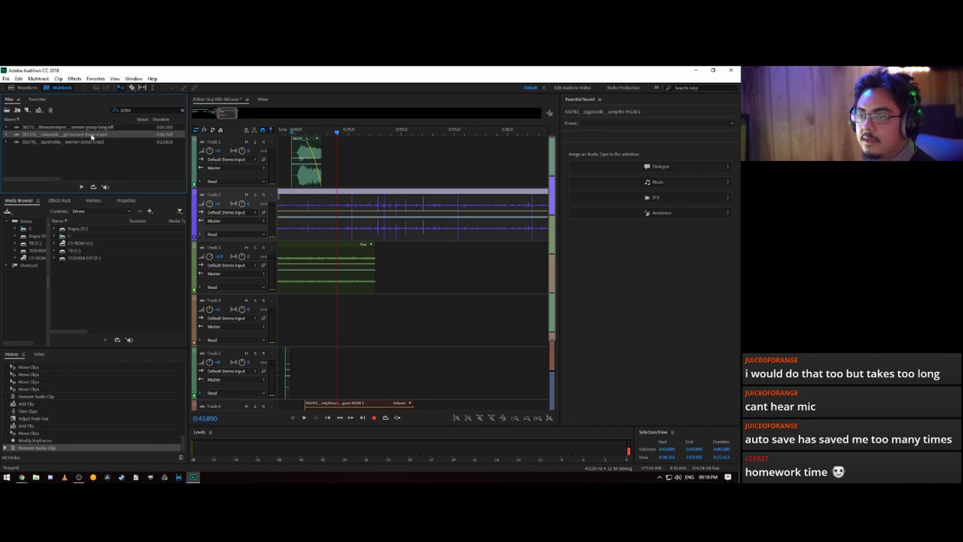
{"action": "left_click_drag", "start_coordinate": [92, 137], "coordinate": [331, 160]}
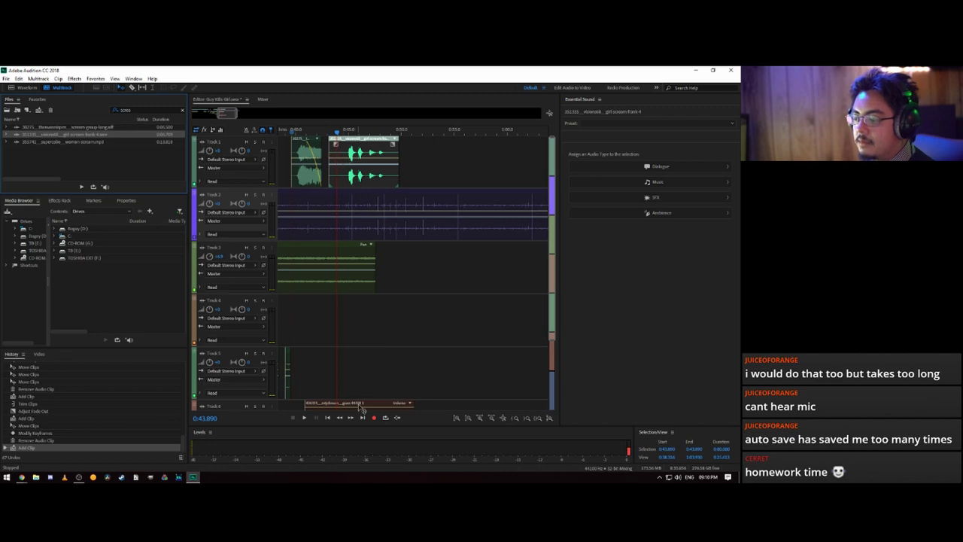
- Move the Track 6 grass clip earlier to start at about 0:39.4 and play back the section from just before it
{"action": "left_click_drag", "start_coordinate": [362, 407], "coordinate": [346, 406]}
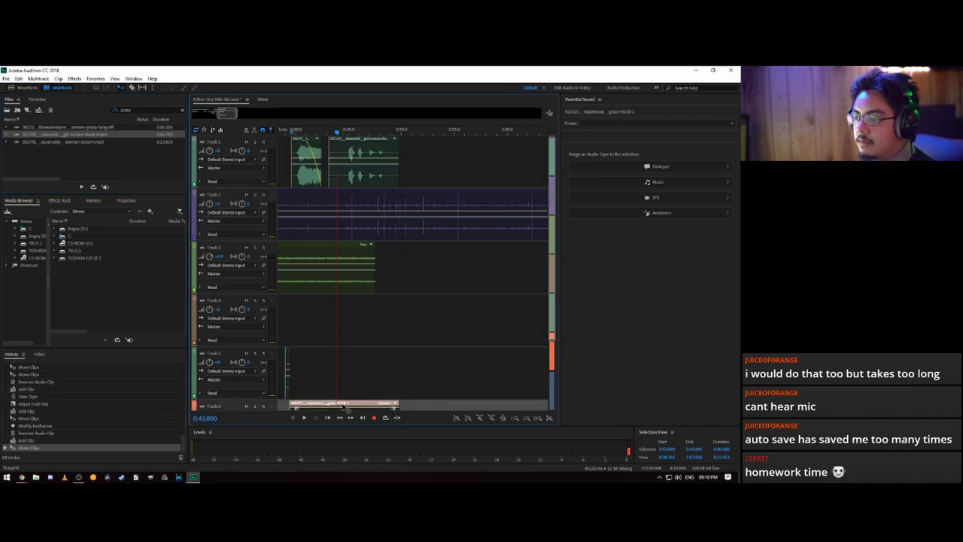
{"action": "left_click", "coordinate": [288, 131]}
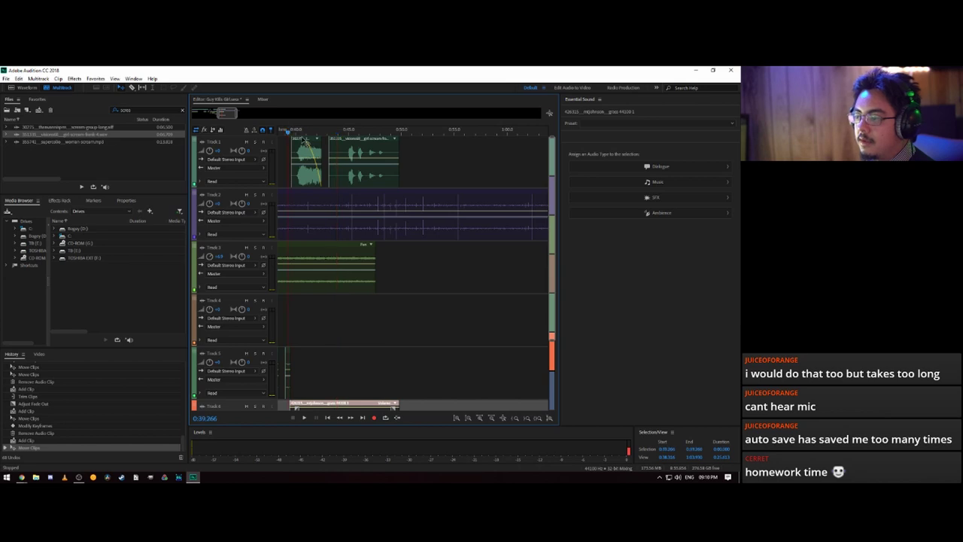
{"action": "key", "text": "space"}
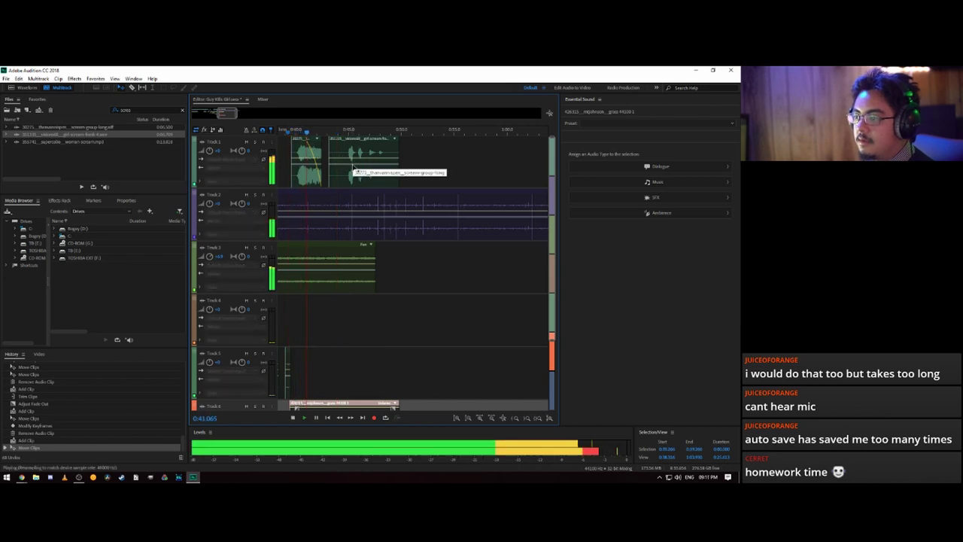
{"action": "key", "text": "space"}
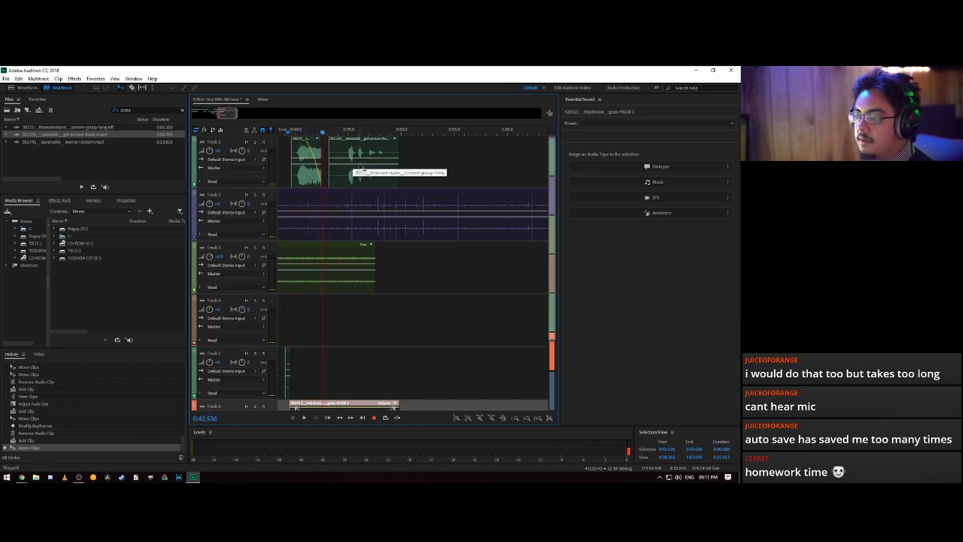
{"action": "key", "text": "space"}
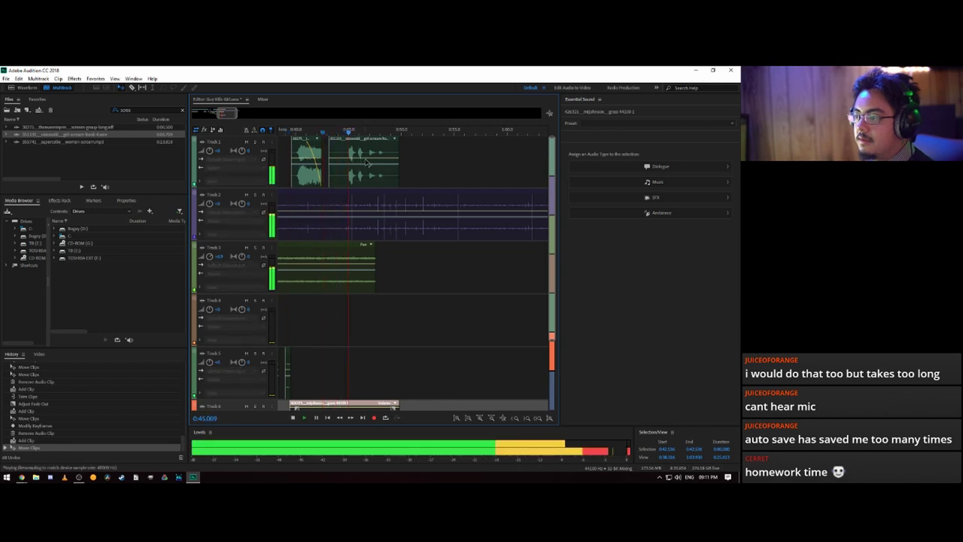
{"action": "key", "text": "space"}
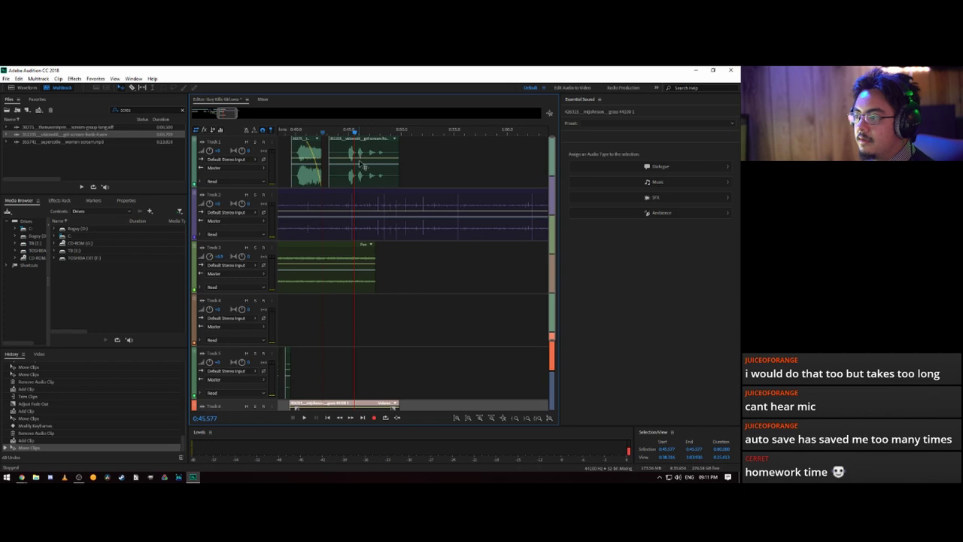
- Trim the end of the Track 6 grass clip back to about 0:45.3 and play back the section from about 0:41.4
{"action": "scroll", "coordinate": [376, 301], "scroll_direction": "down", "scroll_amount": 2}
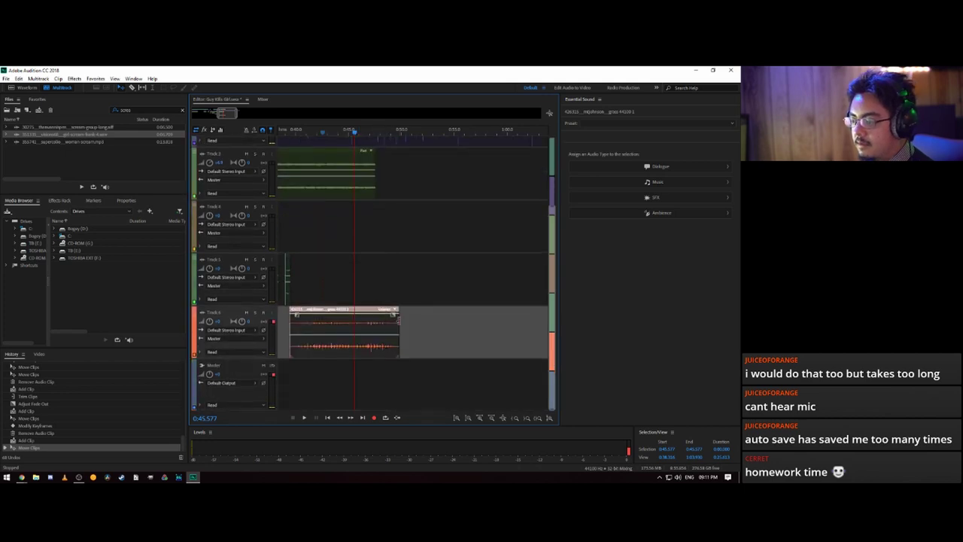
{"action": "left_click_drag", "start_coordinate": [398, 325], "coordinate": [352, 328]}
{"action": "left_click", "coordinate": [334, 133]}
{"action": "key", "text": "space"}
{"action": "left_click_drag", "start_coordinate": [334, 134], "coordinate": [311, 133]}
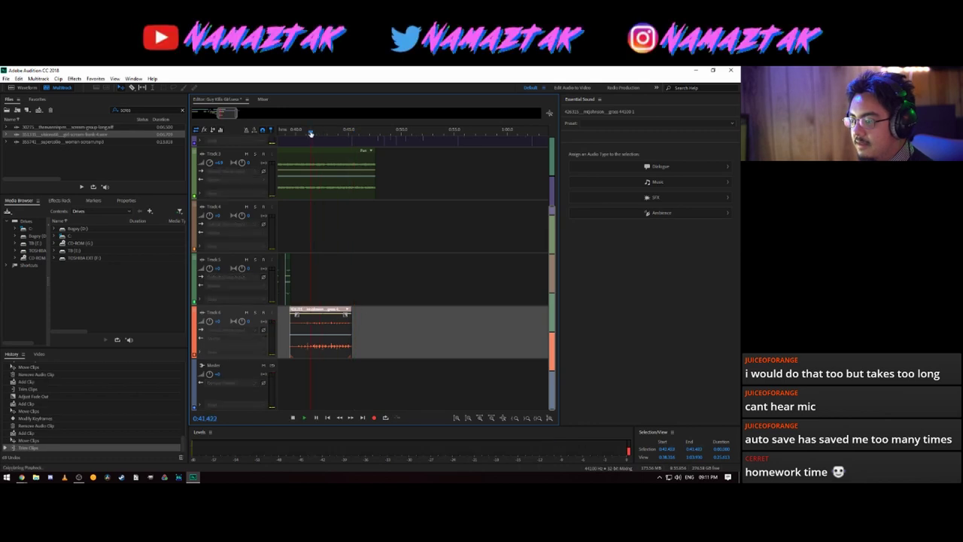
{"action": "key", "text": "space"}
{"action": "scroll", "coordinate": [410, 219], "scroll_direction": "up", "scroll_amount": 3}
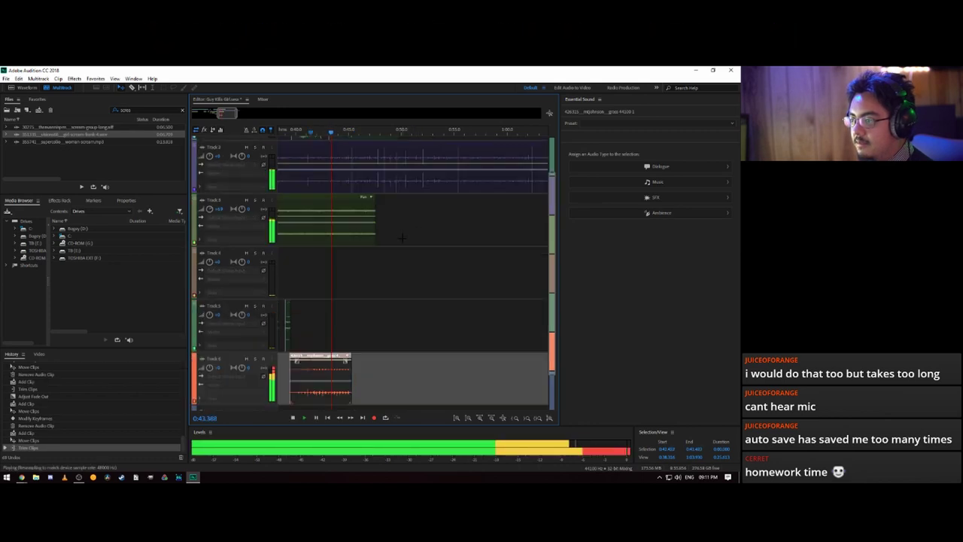
{"action": "key", "text": "space"}
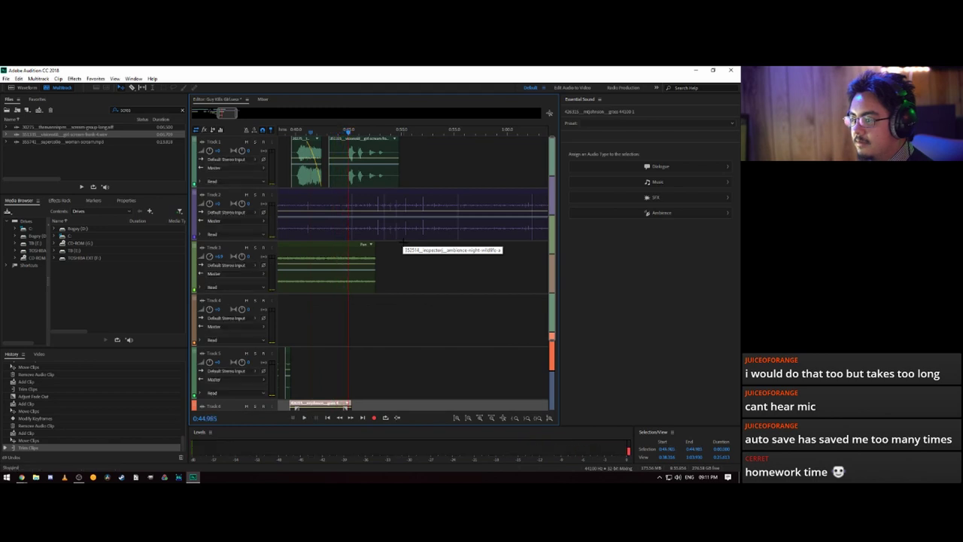
- Split the Track 1 girl scream clip between its bursts at about 0:45.6, 0:46.7 and 0:47.8
{"action": "left_click", "coordinate": [355, 153]}
{"action": "left_click", "coordinate": [366, 154]}
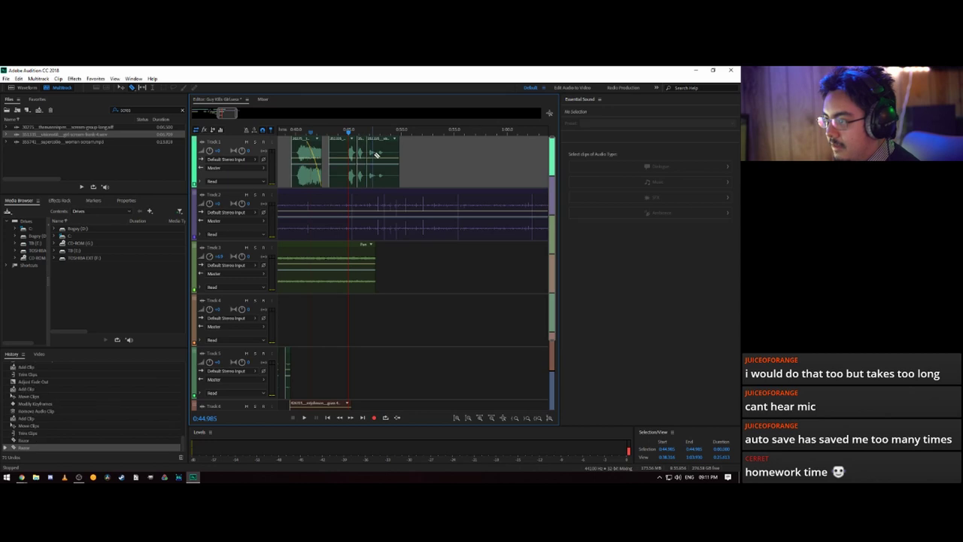
{"action": "left_click", "coordinate": [378, 155]}
{"action": "key", "text": "v"}
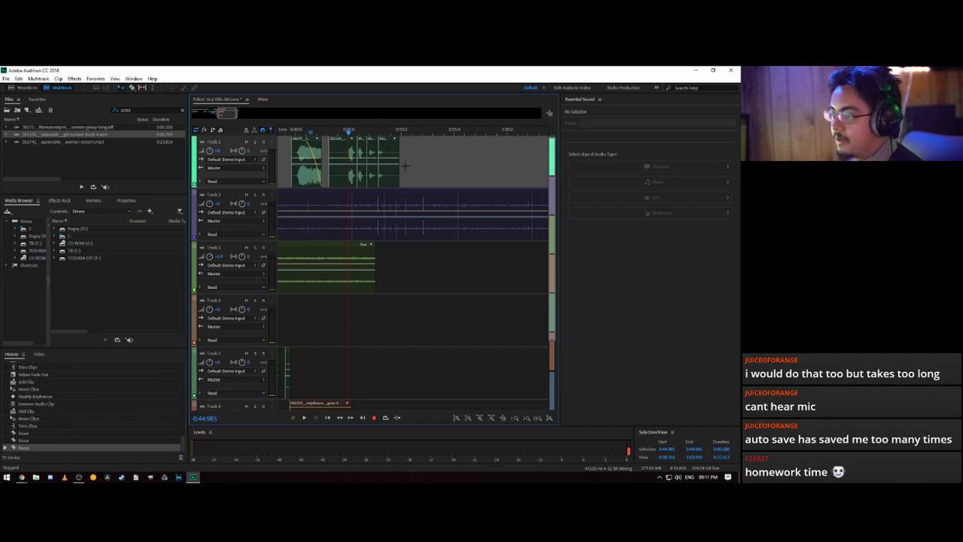
- Trim the silence from the start of the first girl scream piece so it begins at about 0:44.7
{"action": "left_click", "coordinate": [336, 156]}
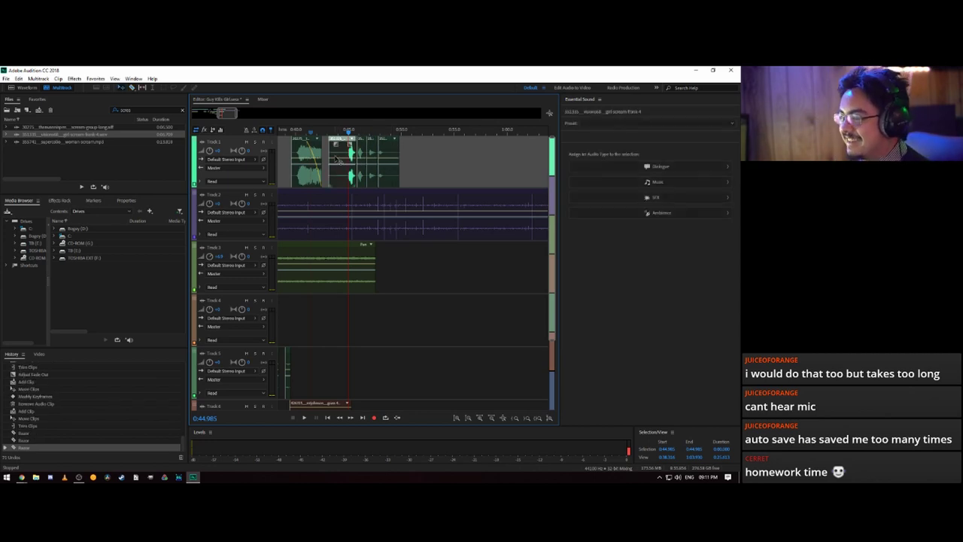
{"action": "left_click_drag", "start_coordinate": [329, 152], "coordinate": [346, 157]}
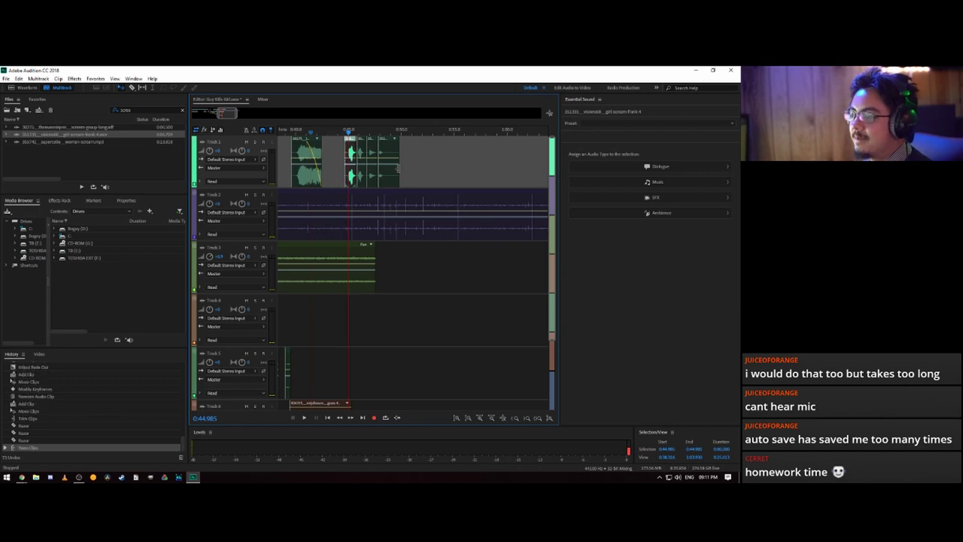
{"action": "scroll", "coordinate": [432, 270], "scroll_direction": "down", "scroll_amount": 2}
{"action": "scroll", "coordinate": [431, 267], "scroll_direction": "up", "scroll_amount": 2}
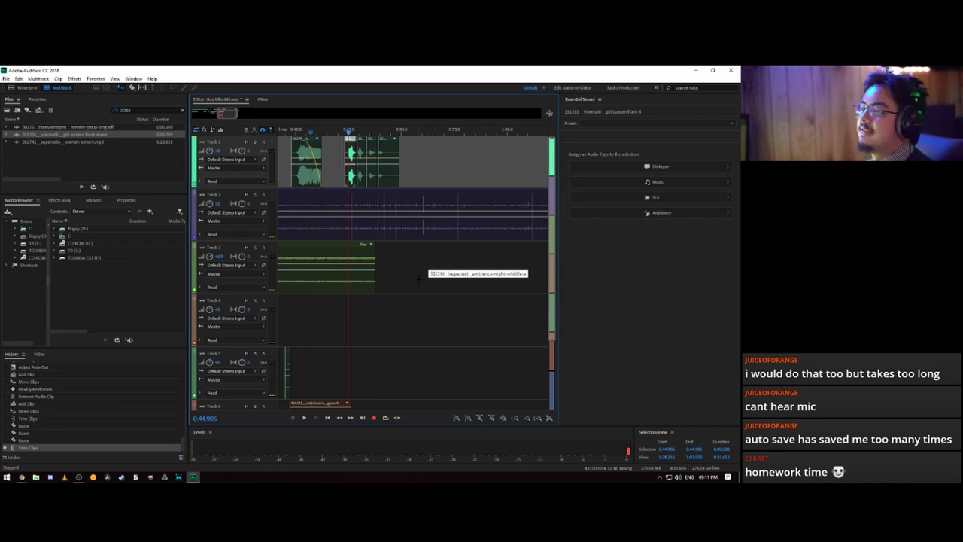
- Clear the scream search from the project files so the full list of recordings is available
{"action": "left_click", "coordinate": [168, 161]}
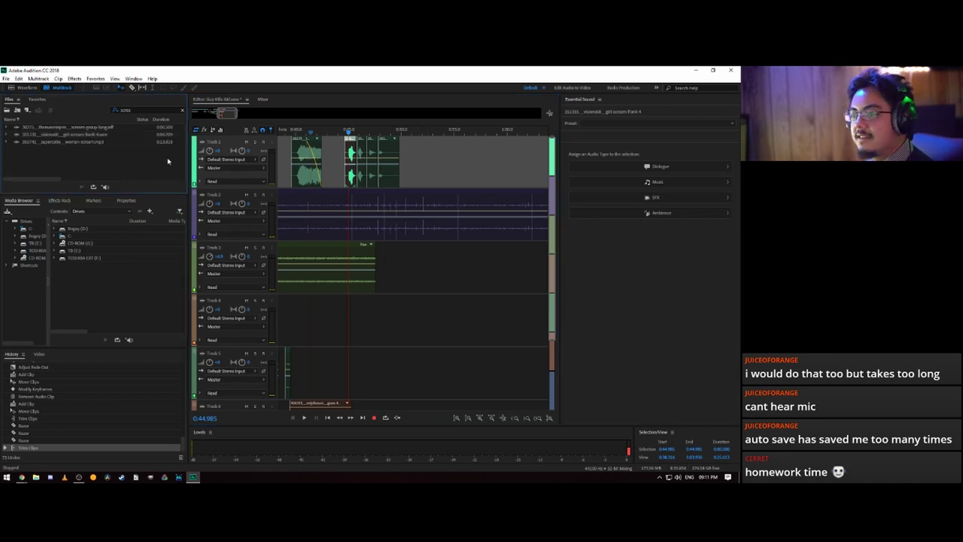
{"action": "left_click", "coordinate": [146, 109]}
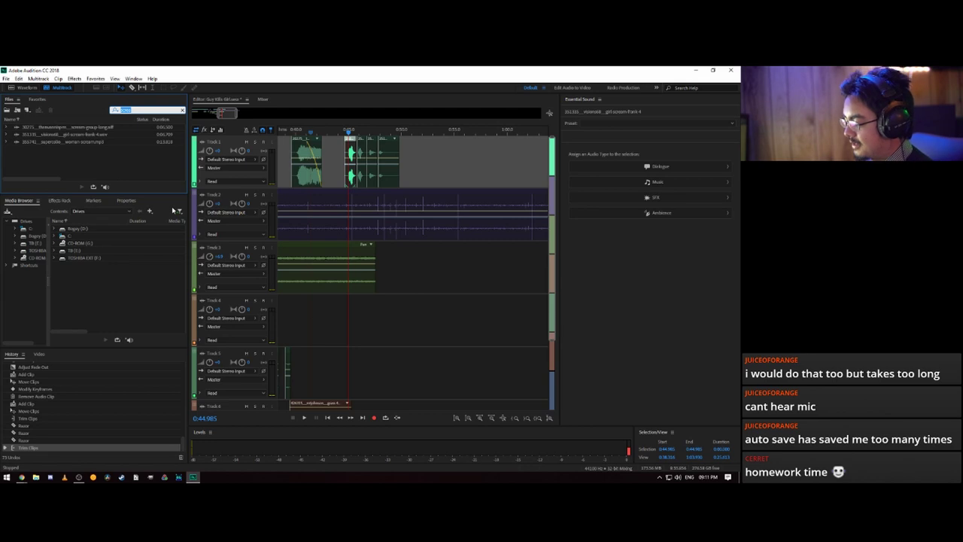
{"action": "key", "text": "BackSpace"}
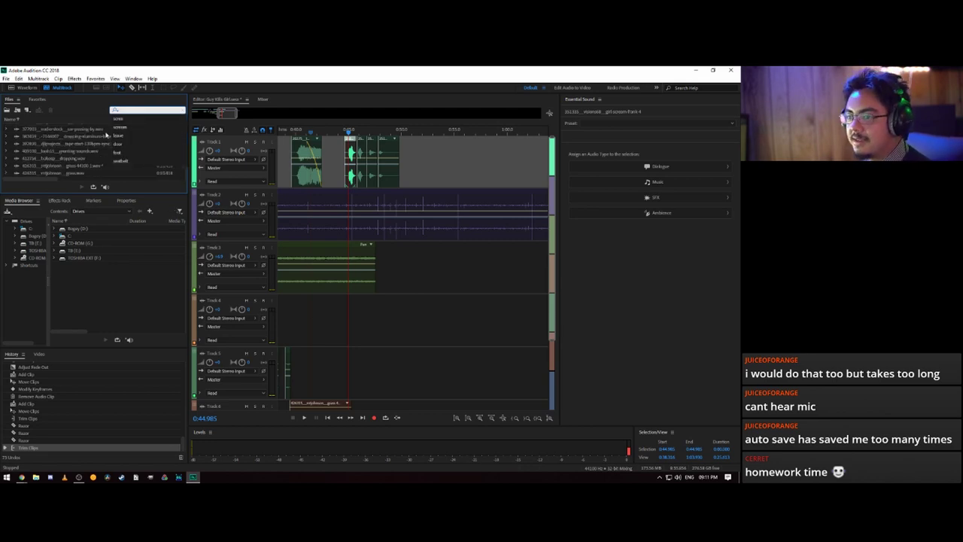
{"action": "left_click", "coordinate": [90, 116]}
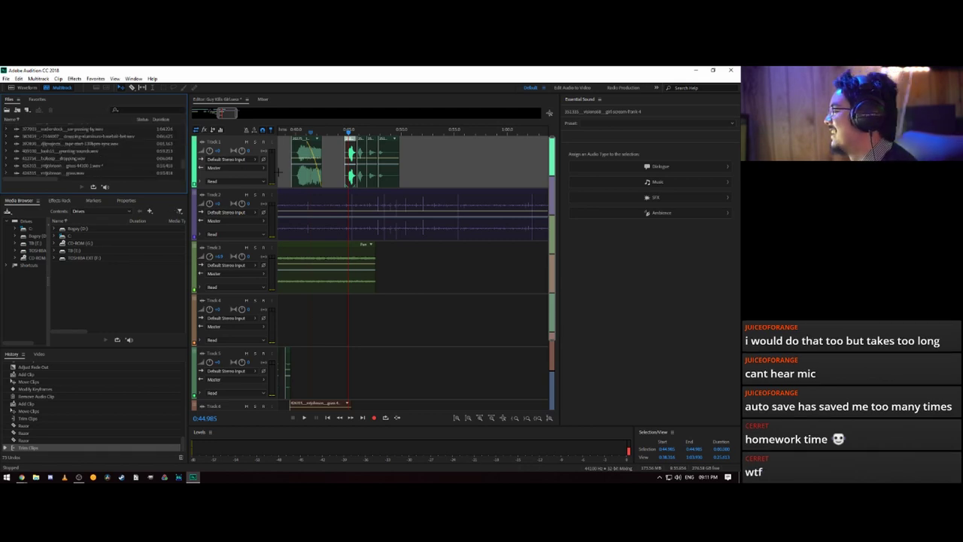
{"action": "scroll", "coordinate": [377, 137], "scroll_direction": "down", "scroll_amount": 2}
{"action": "scroll", "coordinate": [364, 135], "scroll_direction": "up", "scroll_amount": 3}
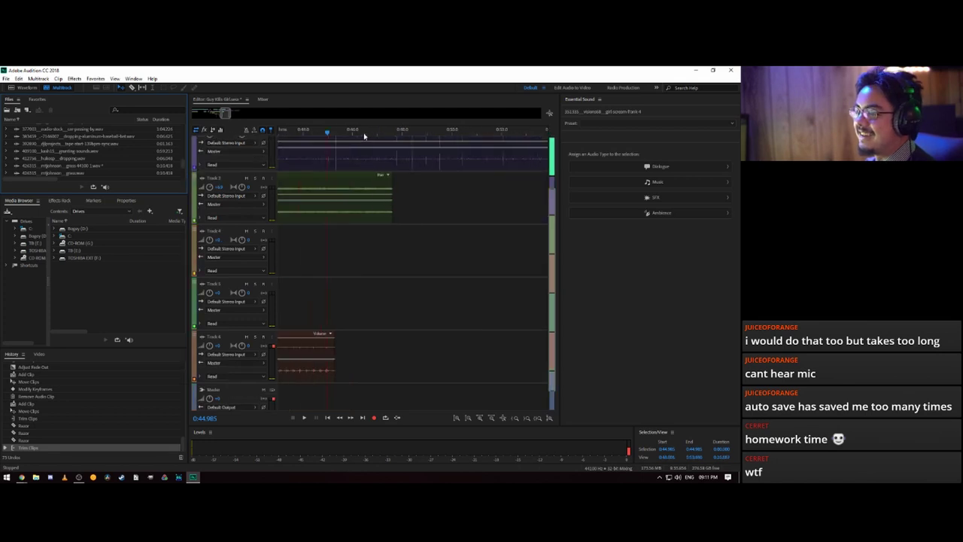
- Play back the whole multitrack session from the beginning to about 0:45.5
{"action": "scroll", "coordinate": [364, 135], "scroll_direction": "down", "scroll_amount": 8}
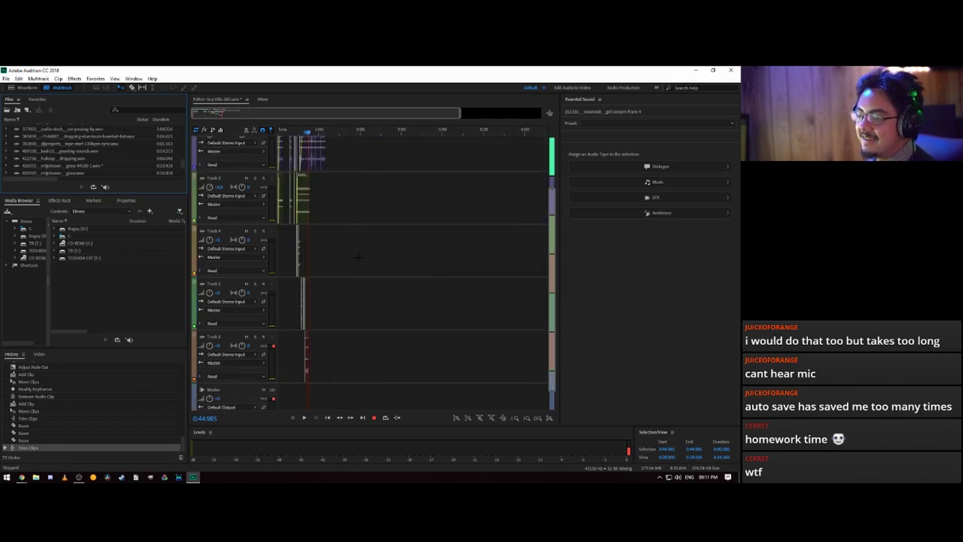
{"action": "left_click_drag", "start_coordinate": [308, 134], "coordinate": [273, 155]}
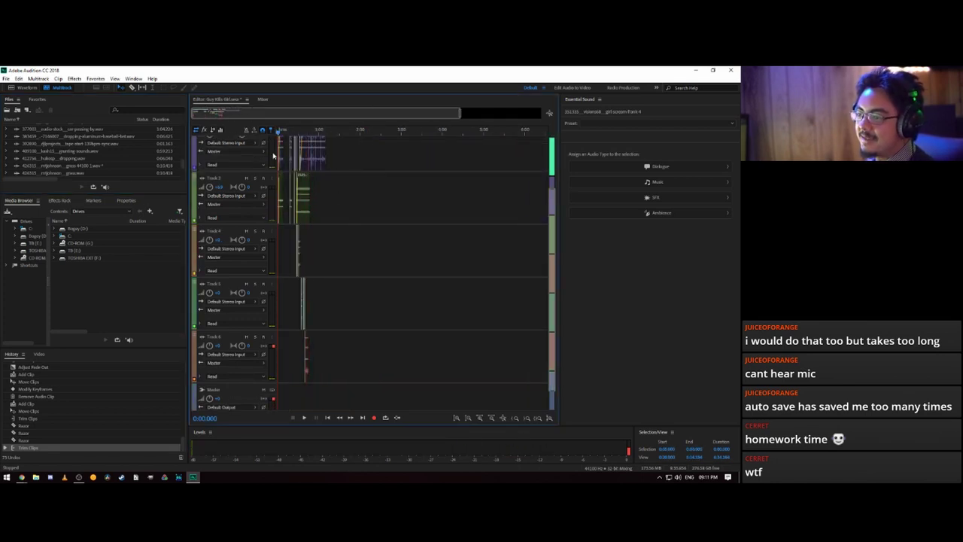
{"action": "scroll", "coordinate": [407, 223], "scroll_direction": "up", "scroll_amount": 2}
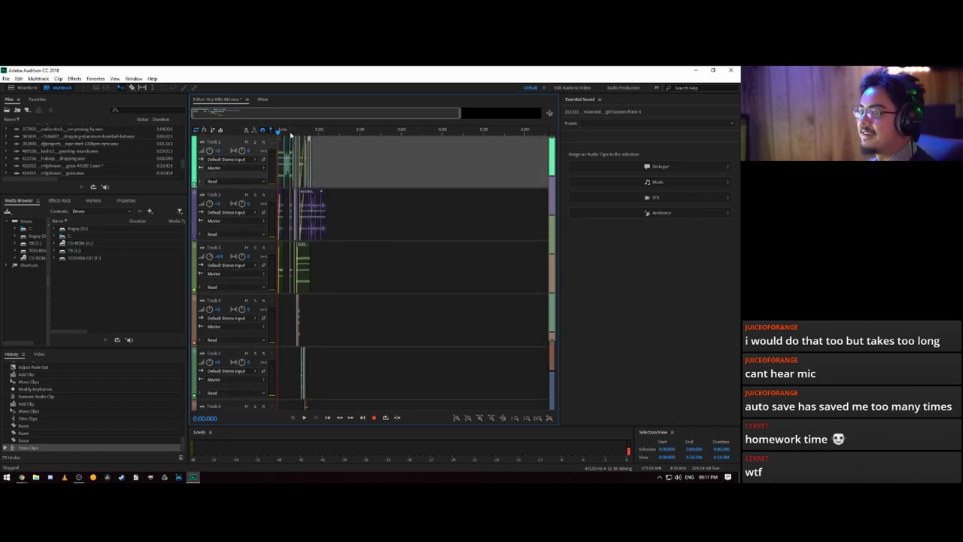
{"action": "scroll", "coordinate": [290, 134], "scroll_direction": "up", "scroll_amount": 4}
{"action": "scroll", "coordinate": [292, 134], "scroll_direction": "down", "scroll_amount": 4}
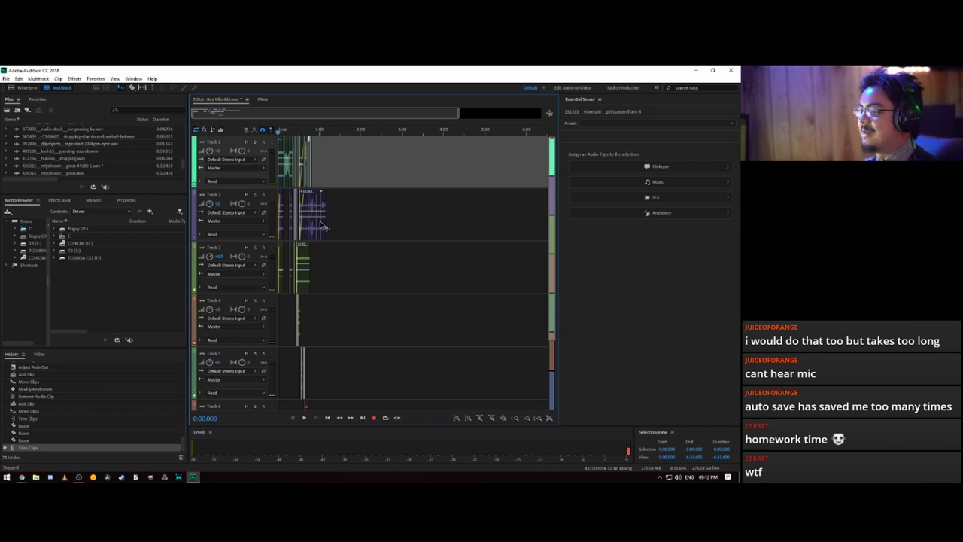
{"action": "scroll", "coordinate": [149, 160], "scroll_direction": "up", "scroll_amount": 5}
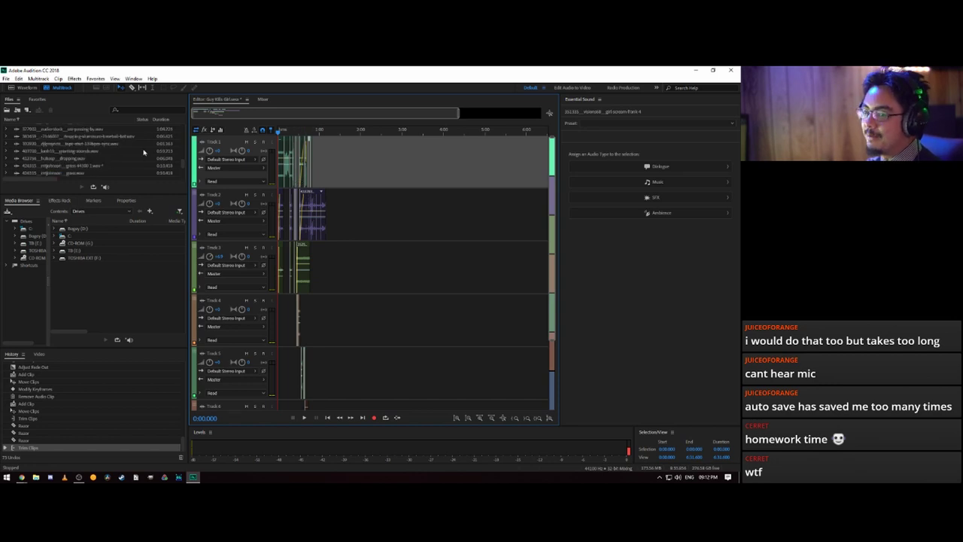
{"action": "scroll", "coordinate": [143, 152], "scroll_direction": "down", "scroll_amount": 8}
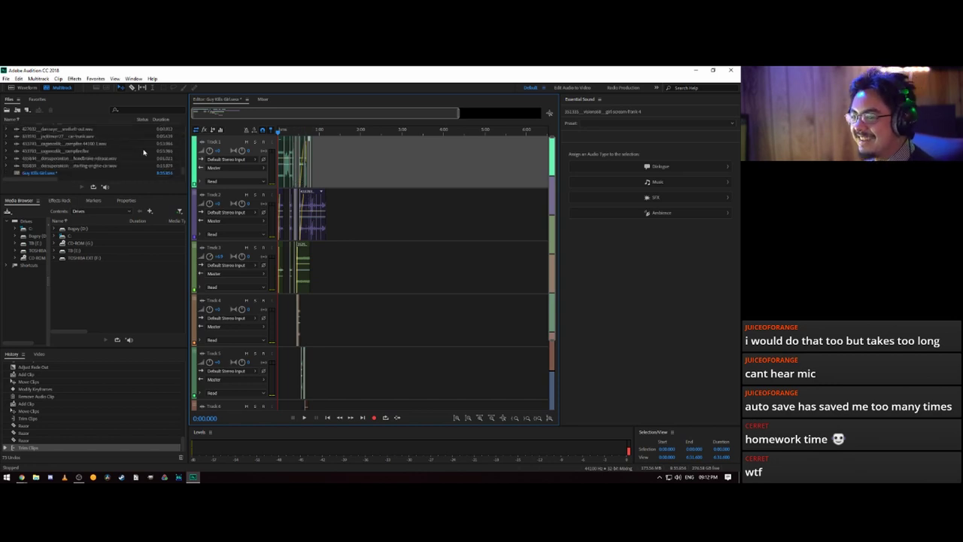
{"action": "scroll", "coordinate": [286, 133], "scroll_direction": "up", "scroll_amount": 5}
{"action": "scroll", "coordinate": [298, 133], "scroll_direction": "down", "scroll_amount": 7}
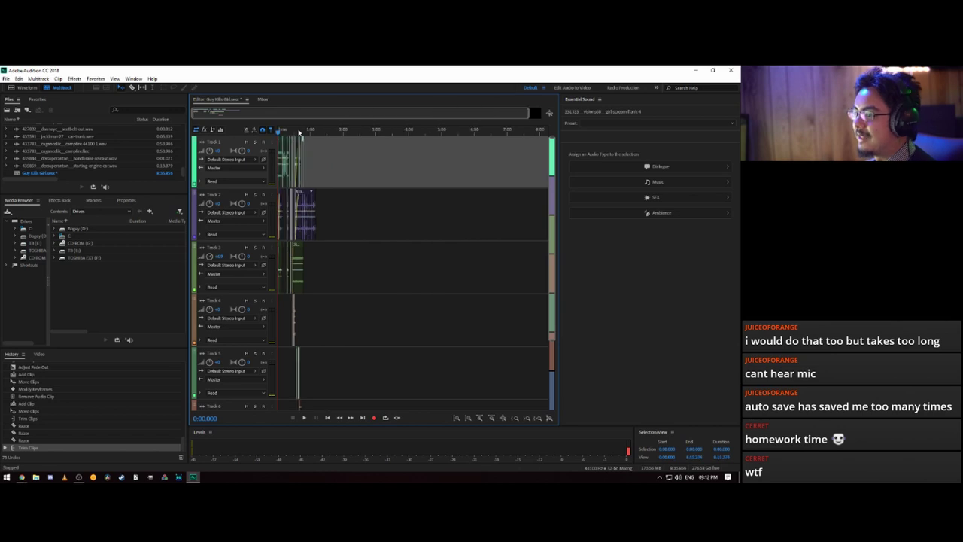
{"action": "scroll", "coordinate": [303, 136], "scroll_direction": "up", "scroll_amount": 3}
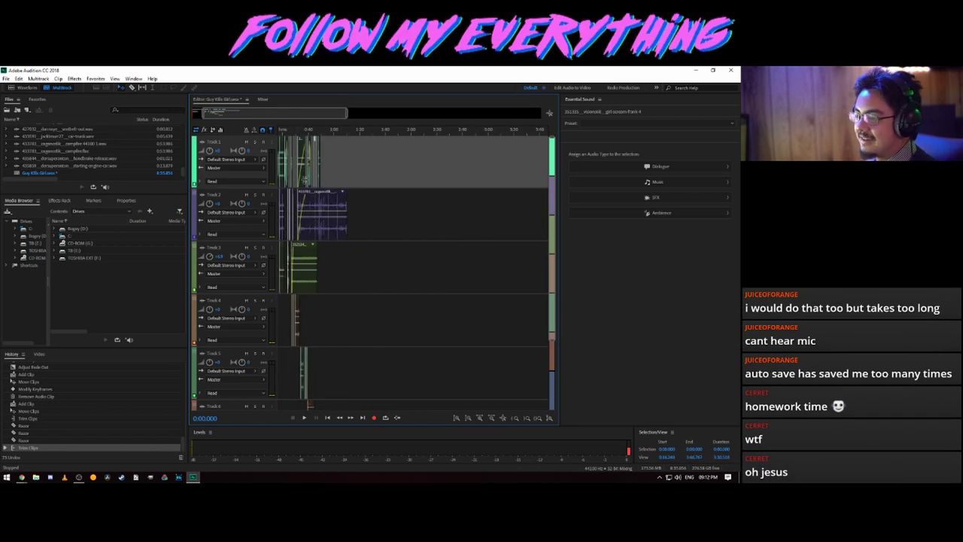
{"action": "scroll", "coordinate": [272, 114], "scroll_direction": "up", "scroll_amount": 2}
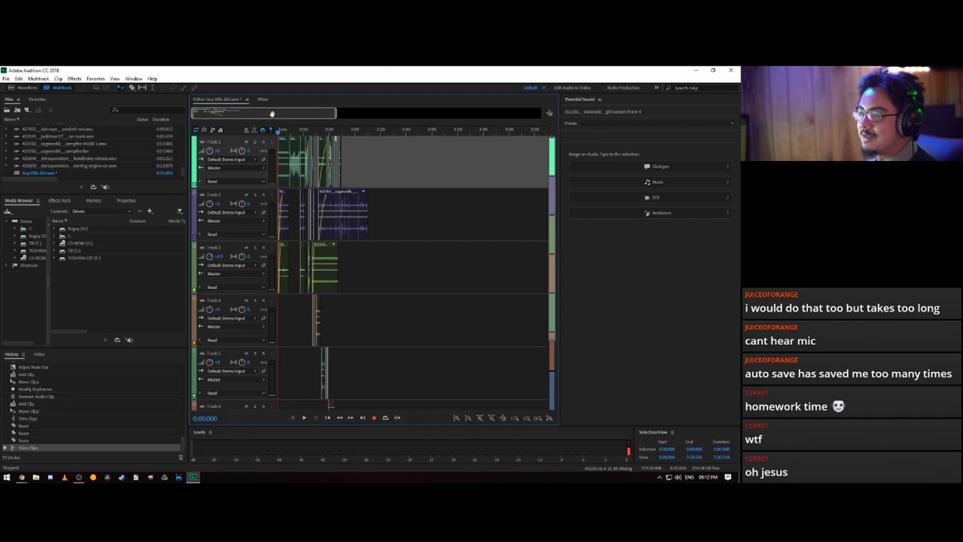
{"action": "scroll", "coordinate": [272, 114], "scroll_direction": "down", "scroll_amount": 1}
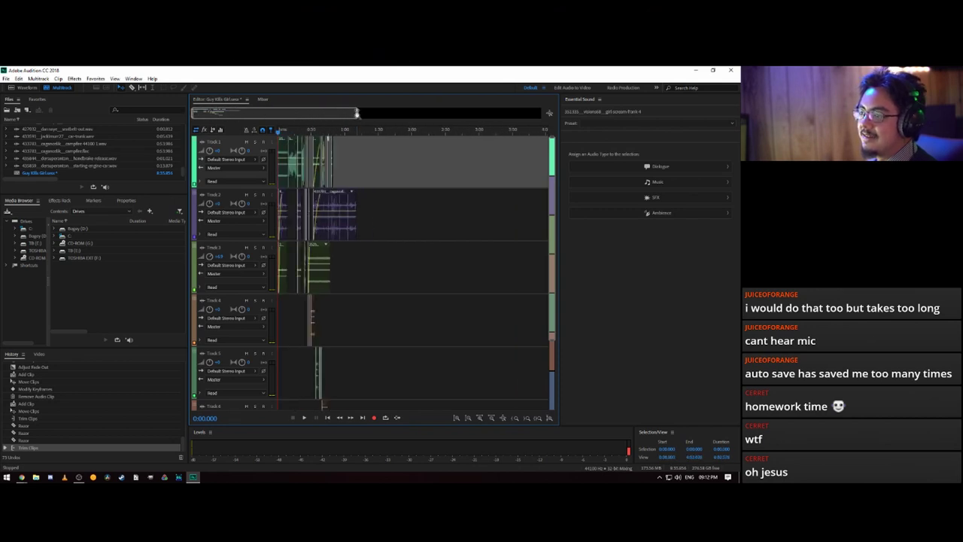
{"action": "left_click_drag", "start_coordinate": [355, 115], "coordinate": [229, 117]}
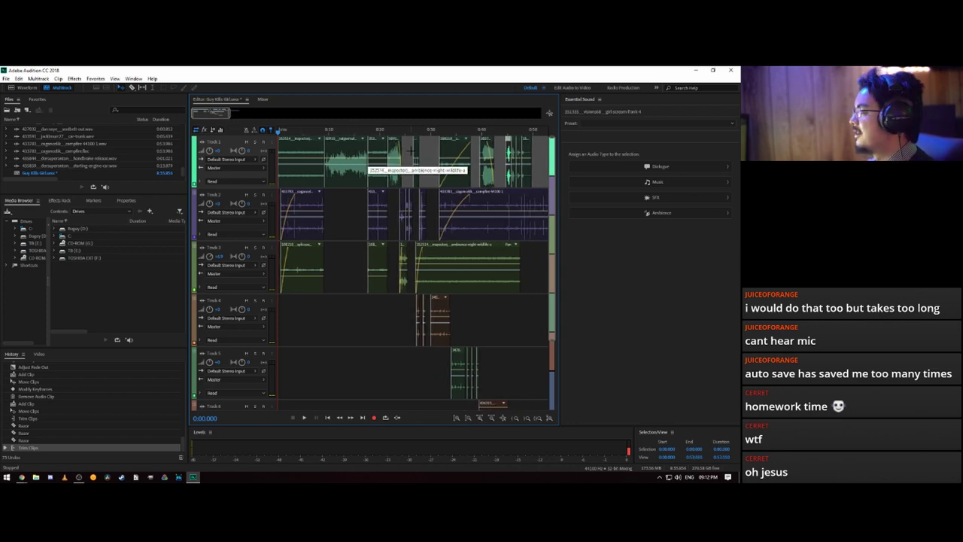
{"action": "key", "text": "space"}
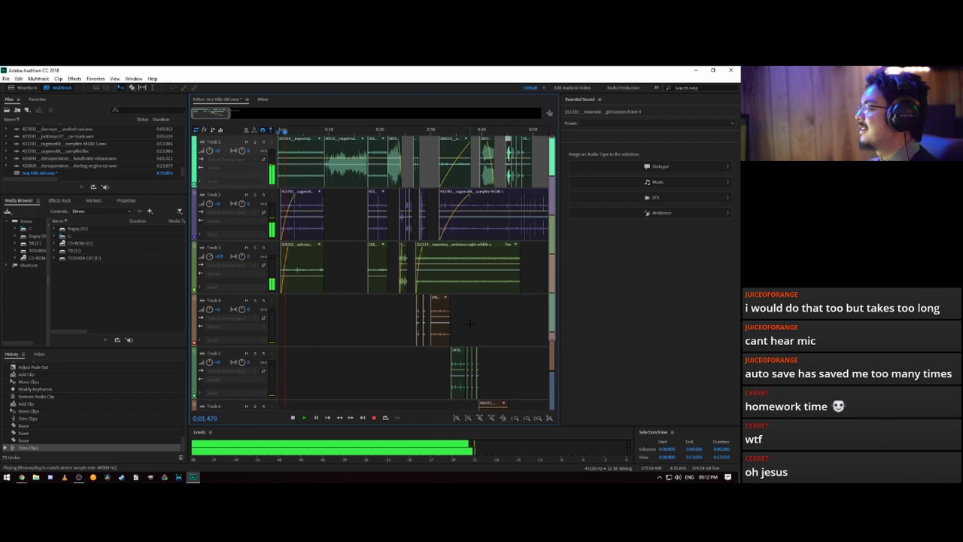
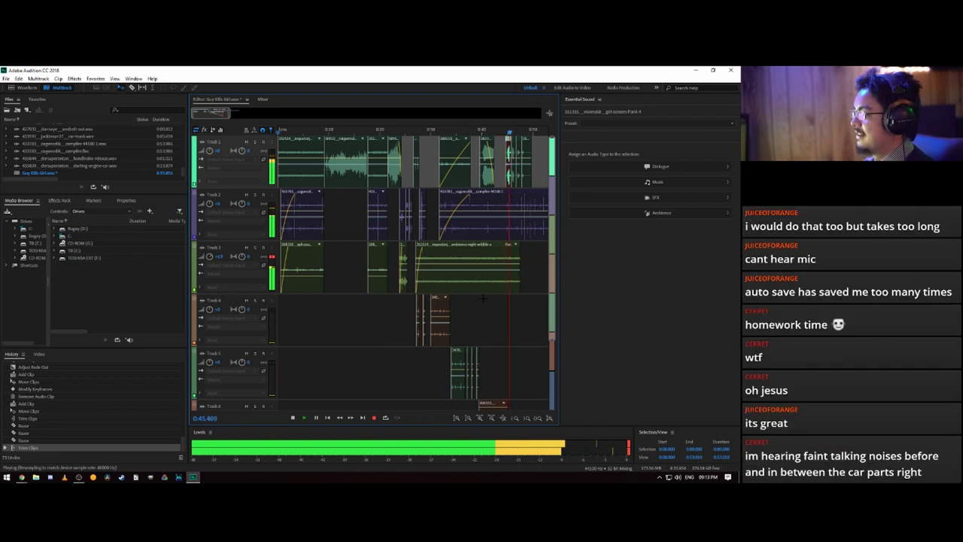
{"action": "key", "text": "space"}
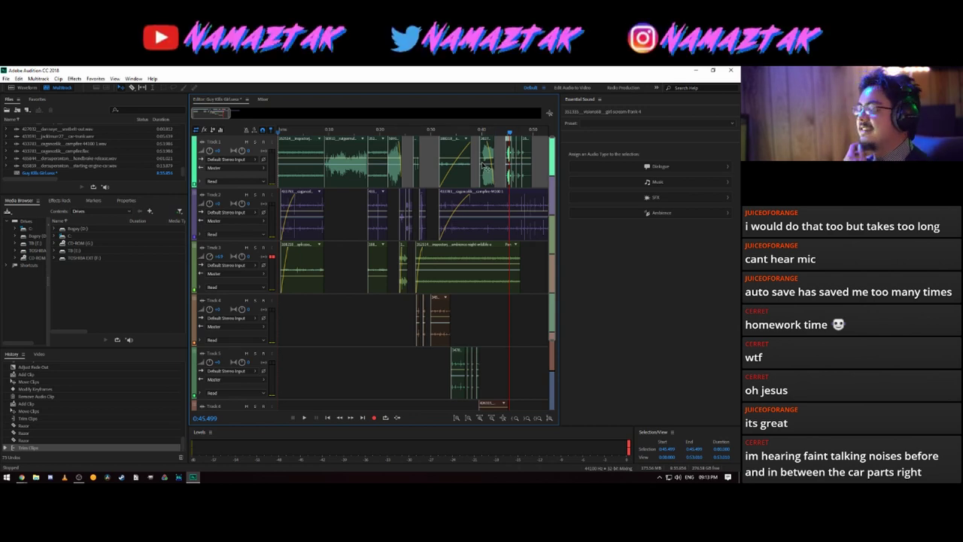
- Examine how the clips line up across all tracks between about 0:27 and 0:50
{"action": "left_click", "coordinate": [376, 132]}
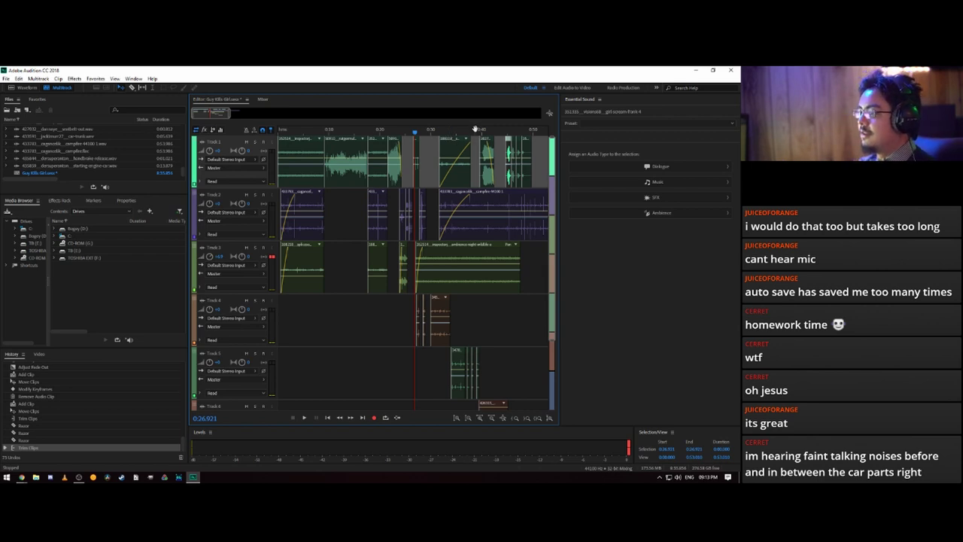
{"action": "left_click", "coordinate": [479, 130]}
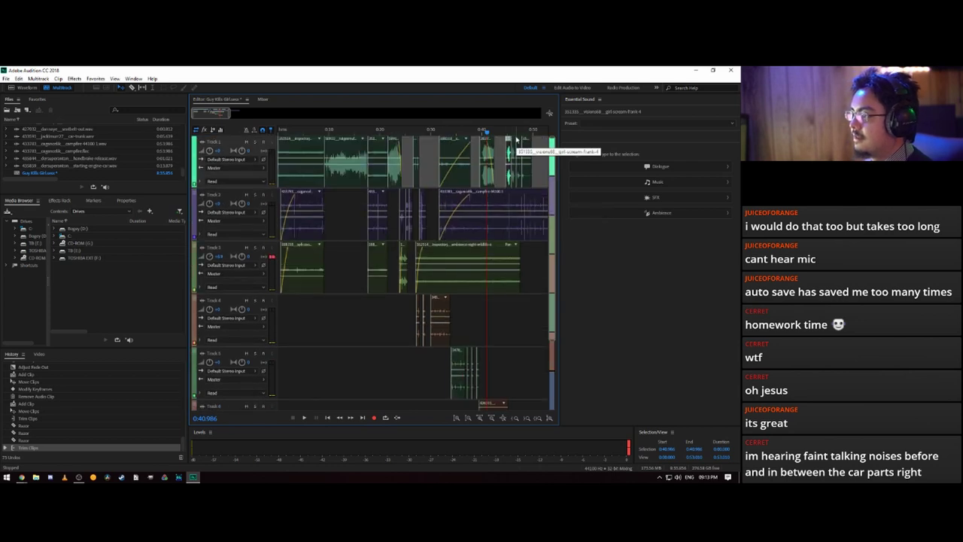
{"action": "scroll", "coordinate": [518, 136], "scroll_direction": "down", "scroll_amount": 5}
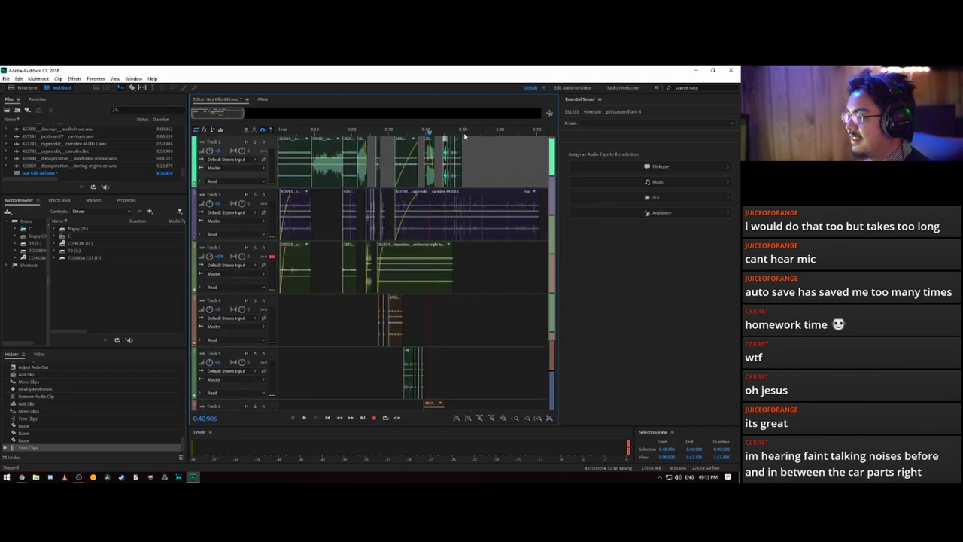
{"action": "left_click", "coordinate": [465, 134]}
{"action": "scroll", "coordinate": [460, 133], "scroll_direction": "up", "scroll_amount": 4}
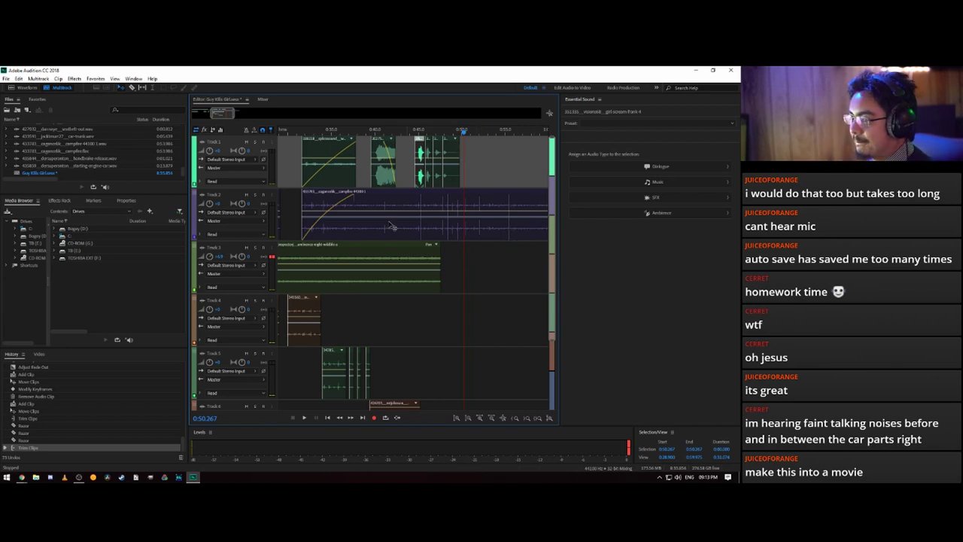
{"action": "scroll", "coordinate": [443, 219], "scroll_direction": "down", "scroll_amount": 1}
{"action": "scroll", "coordinate": [443, 220], "scroll_direction": "down", "scroll_amount": 1}
{"action": "scroll", "coordinate": [445, 242], "scroll_direction": "up", "scroll_amount": 2}
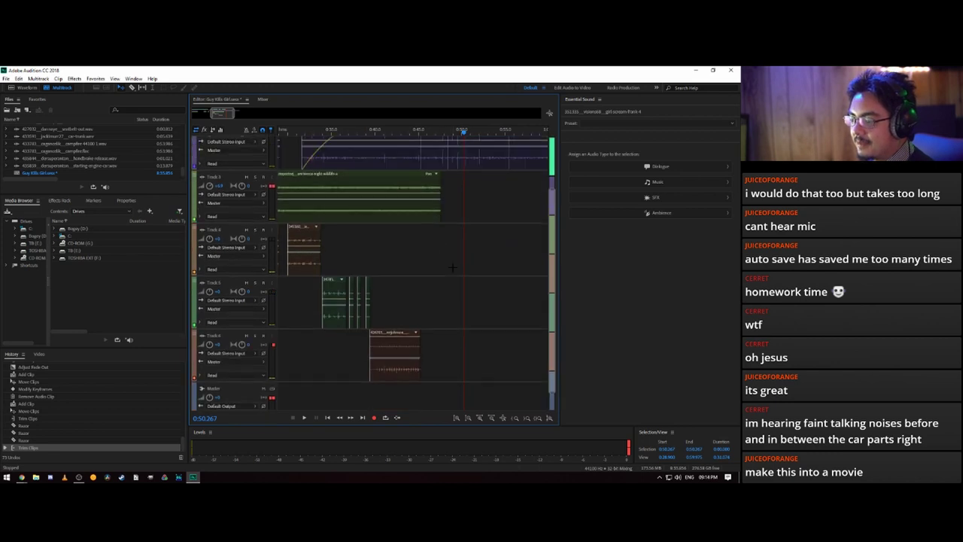
{"action": "scroll", "coordinate": [452, 265], "scroll_direction": "down", "scroll_amount": 2}
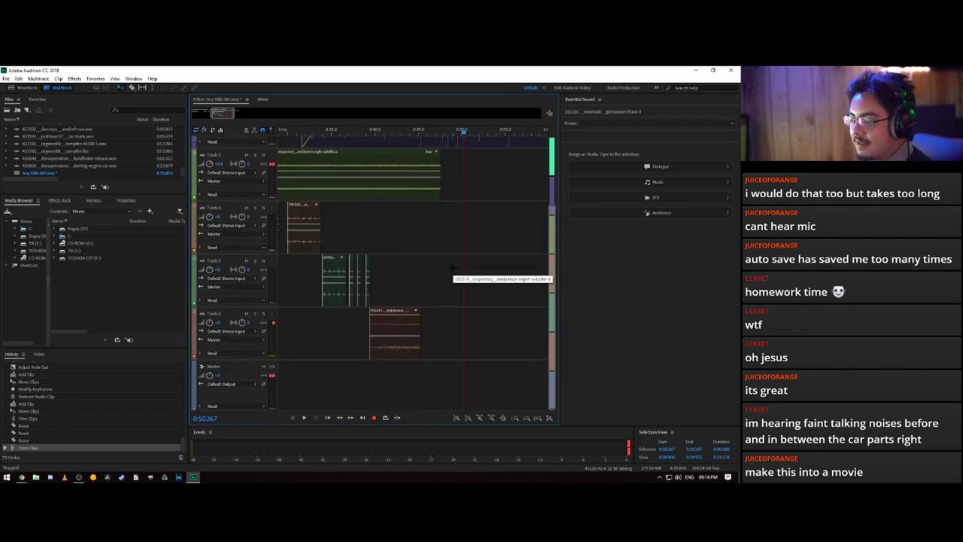
{"action": "scroll", "coordinate": [451, 263], "scroll_direction": "up", "scroll_amount": 2}
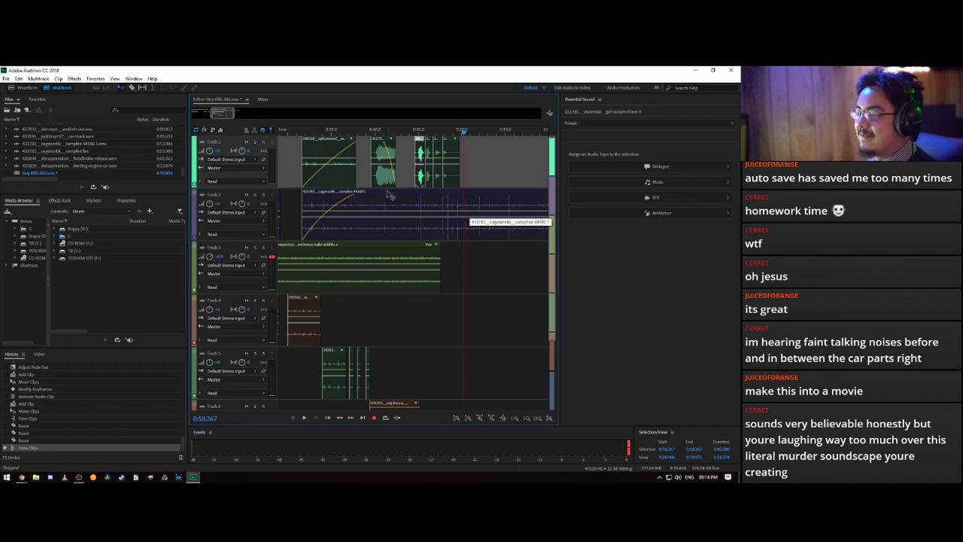
- Split the Track 2 campfire clip at about 0:41.8 and delete the part after the cut
{"action": "left_click", "coordinate": [379, 132]}
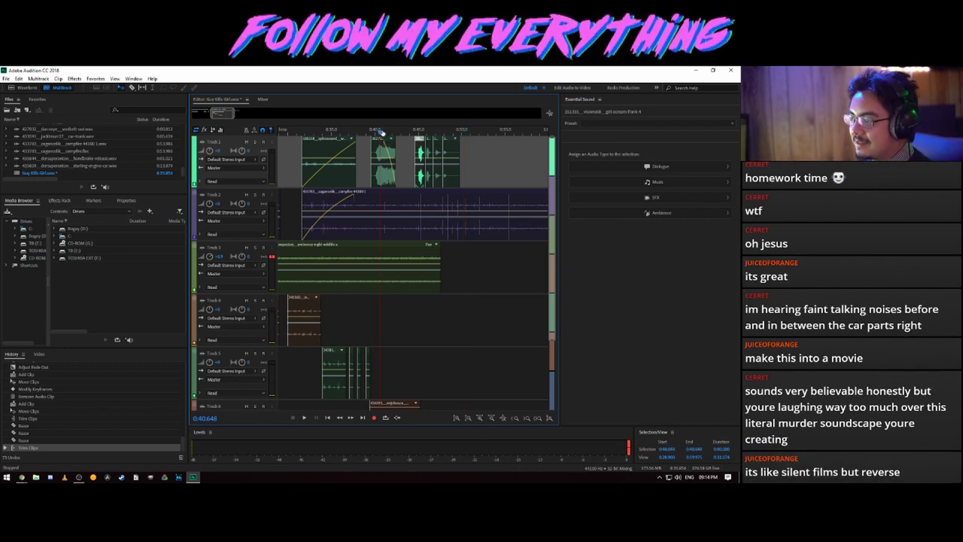
{"action": "left_click_drag", "start_coordinate": [380, 132], "coordinate": [392, 136]}
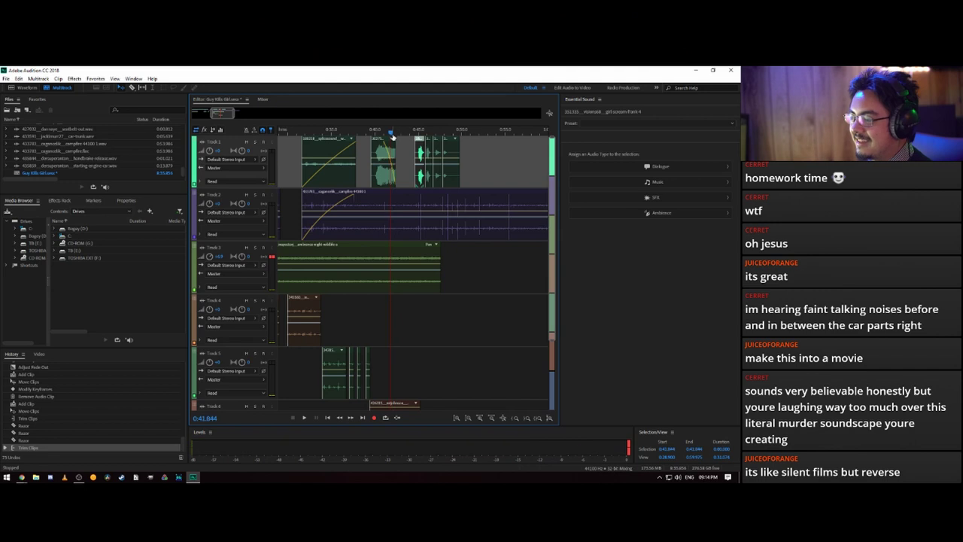
{"action": "left_click", "coordinate": [393, 203]}
{"action": "key", "text": "v"}
{"action": "left_click", "coordinate": [462, 206]}
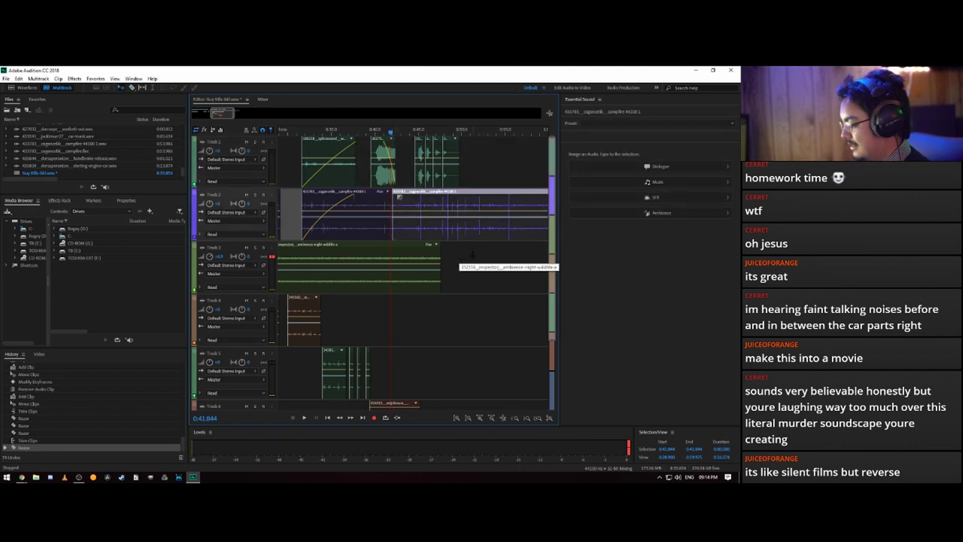
{"action": "key", "text": "Delete"}
- Add a short fade-out to the end of the Track 2 campfire clip and play back the section from about 0:38.9
{"action": "left_click", "coordinate": [385, 200]}
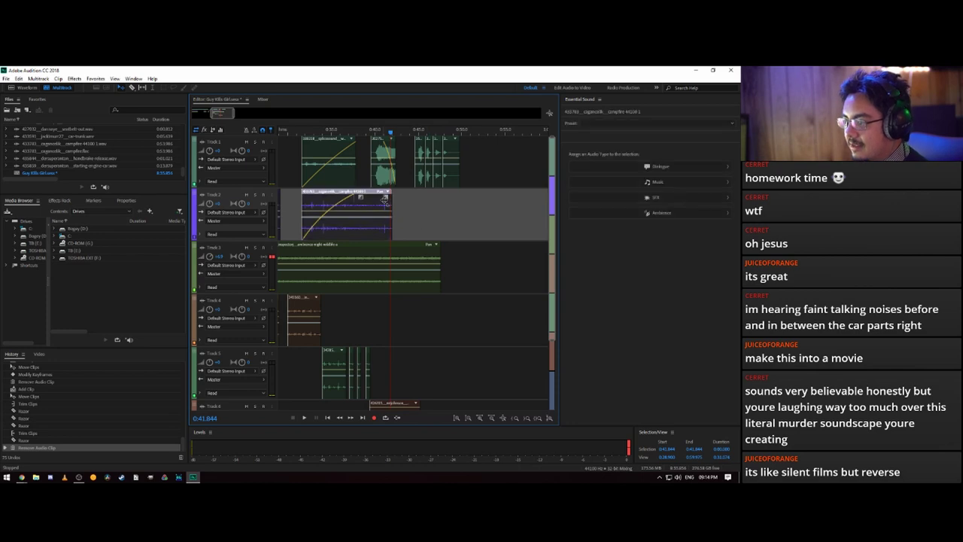
{"action": "left_click_drag", "start_coordinate": [388, 197], "coordinate": [380, 197]}
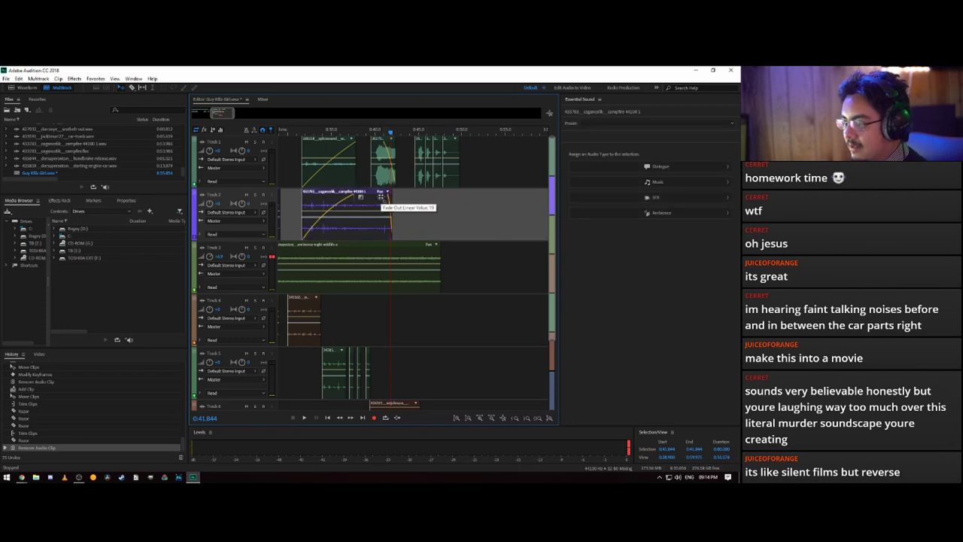
{"action": "key", "text": "space"}
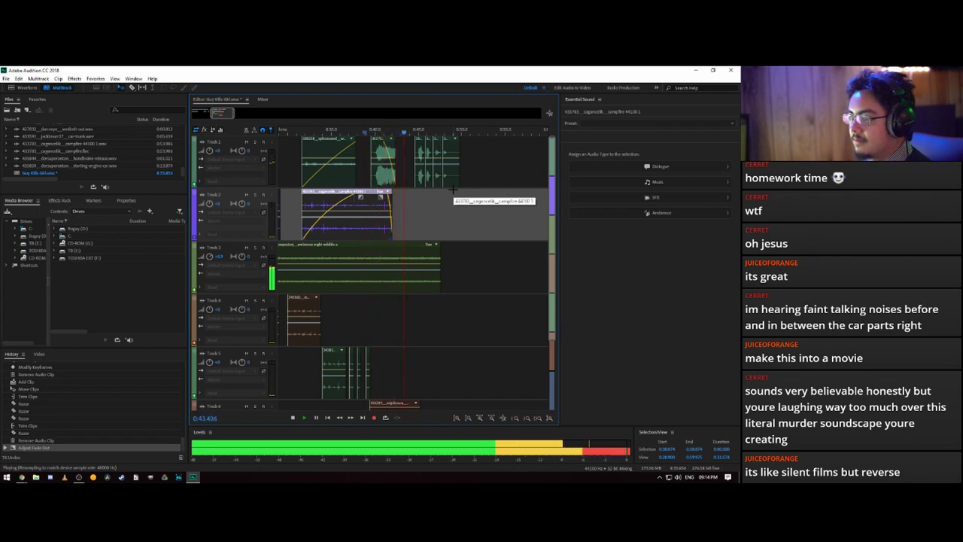
{"action": "key", "text": "space"}
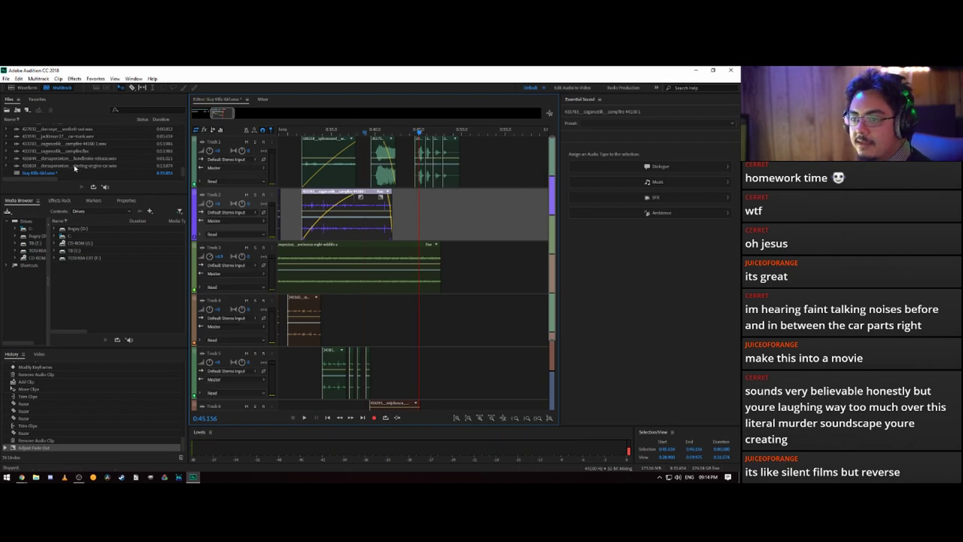
- Search the project files for "bat", place the bat-hitting clip on Track 2 at about 0:44.7, and preview it
{"action": "scroll", "coordinate": [75, 158], "scroll_direction": "up", "scroll_amount": 5}
{"action": "left_click", "coordinate": [132, 109]}
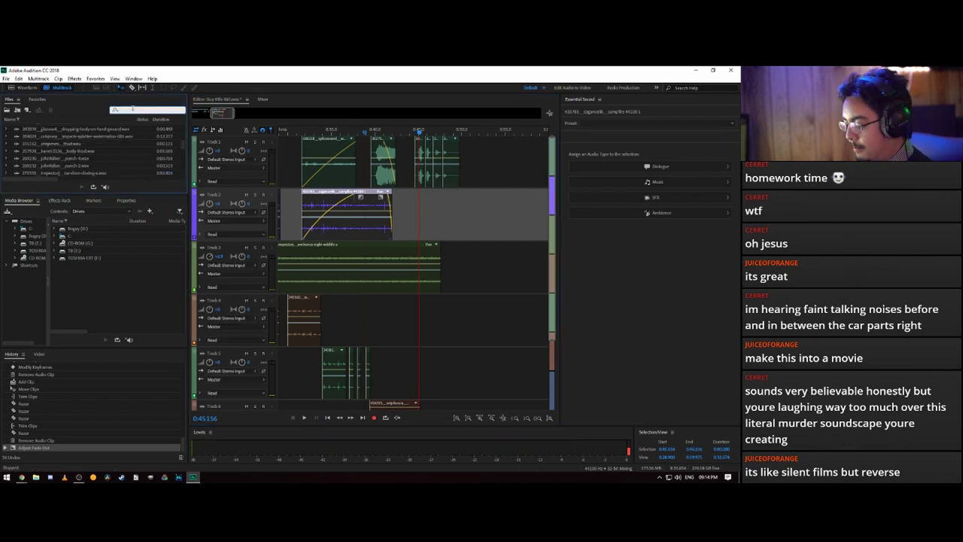
{"action": "type", "text": "bat"}
{"action": "left_click_drag", "start_coordinate": [90, 130], "coordinate": [418, 218]}
{"action": "key", "text": "space"}
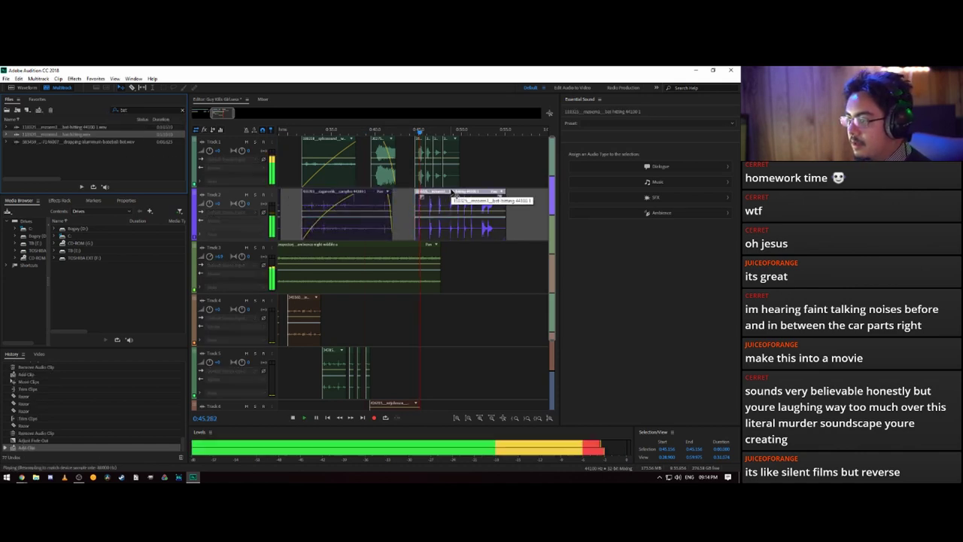
{"action": "key", "text": "space"}
- Move the later girl scream pieces on Track 1 to start at about 0:54 and play back from about 0:45.0
{"action": "left_click", "coordinate": [418, 131]}
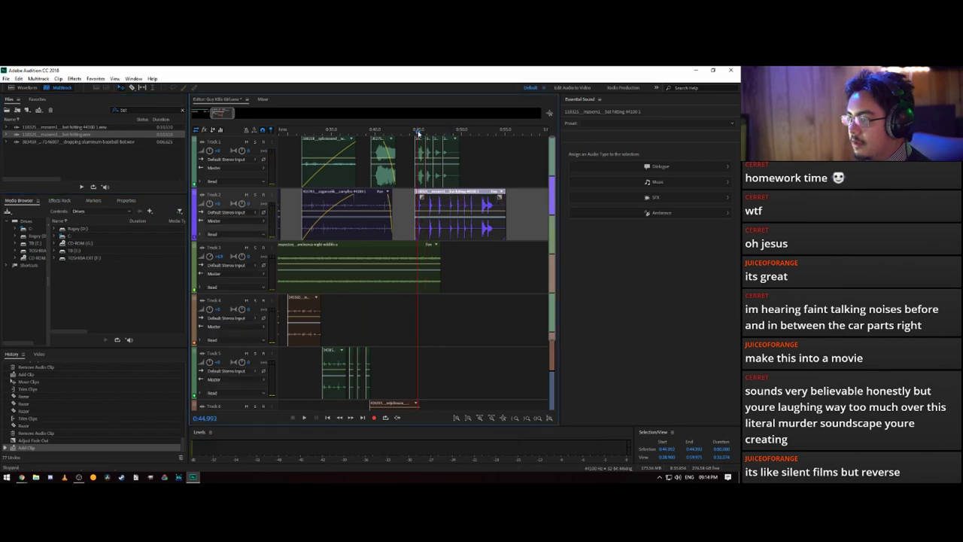
{"action": "left_click_drag", "start_coordinate": [468, 156], "coordinate": [507, 156]}
{"action": "key", "text": "space"}
{"action": "key", "text": "space"}
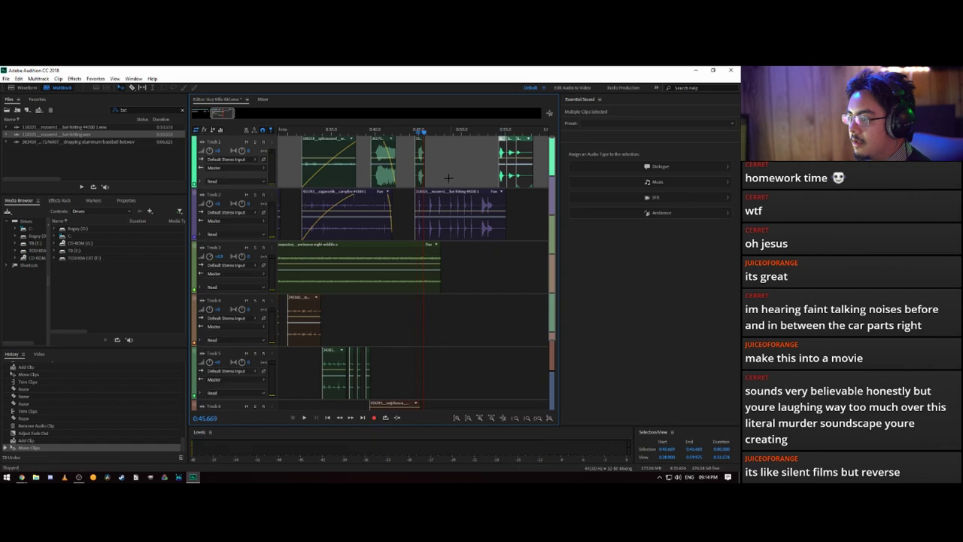
- Raise the volume of the Track 2 bat-hitting clip and play back its first hit
{"action": "left_click", "coordinate": [434, 213]}
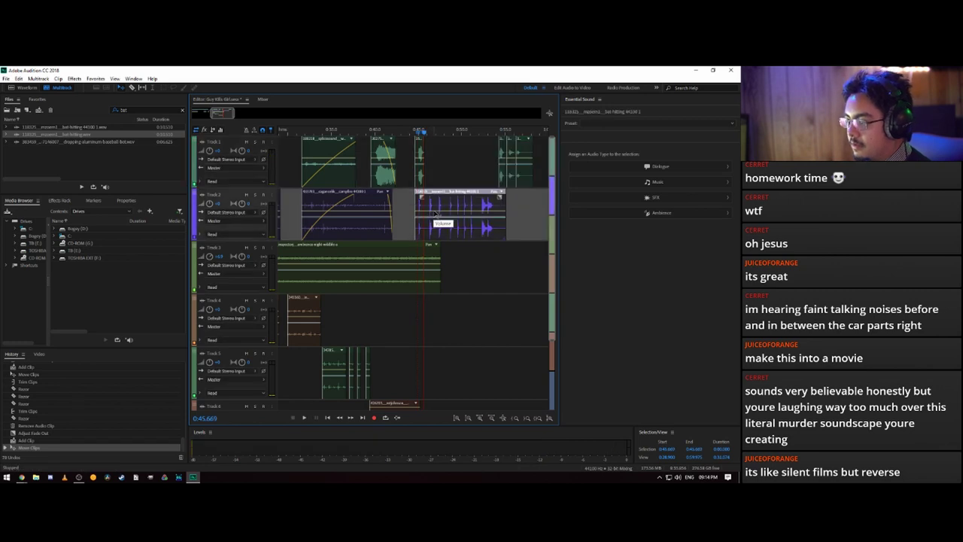
{"action": "left_click_drag", "start_coordinate": [438, 211], "coordinate": [438, 203]}
{"action": "left_click", "coordinate": [417, 132]}
{"action": "key", "text": "space"}
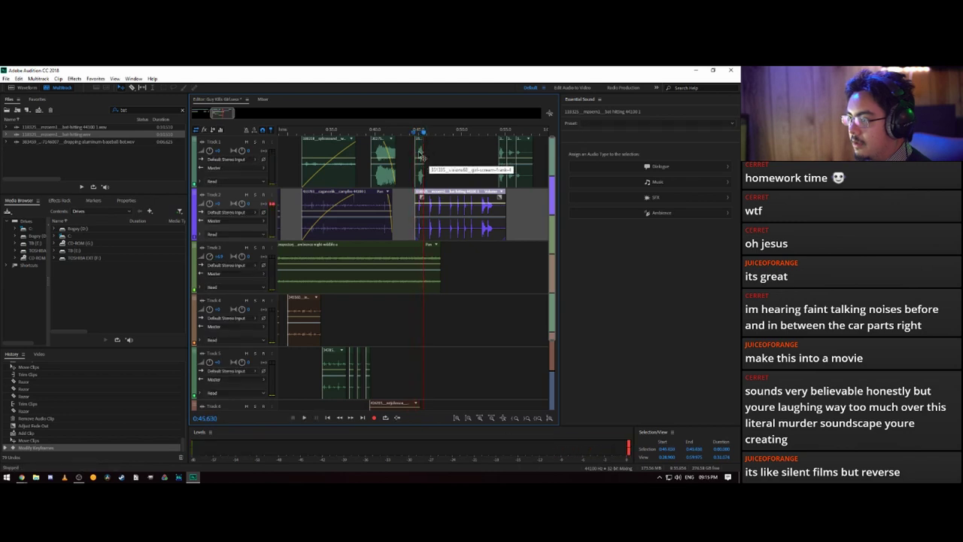
- Lower the volume of the Track 1 girl scream piece at about 0:44.7 and play it back with the bat hit
{"action": "left_click", "coordinate": [421, 158]}
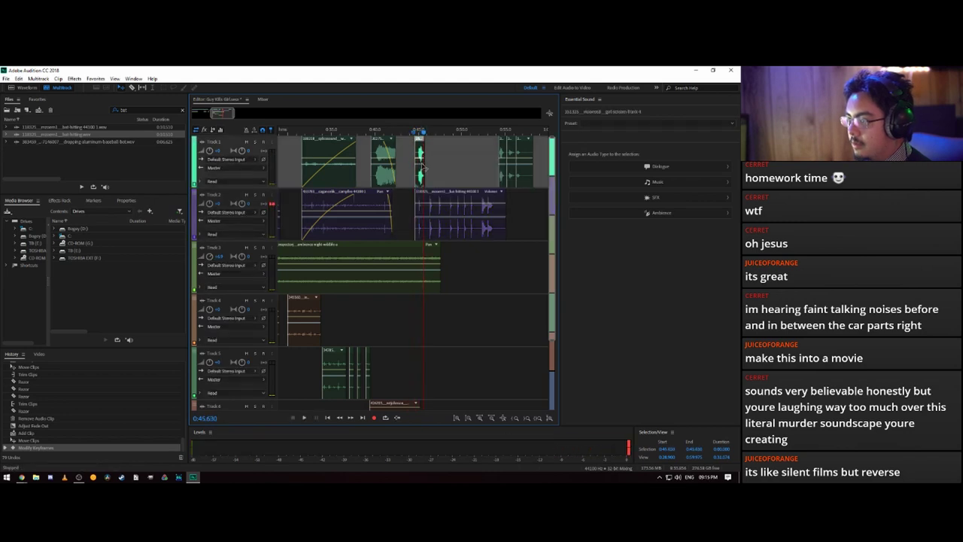
{"action": "left_click_drag", "start_coordinate": [422, 160], "coordinate": [421, 165]}
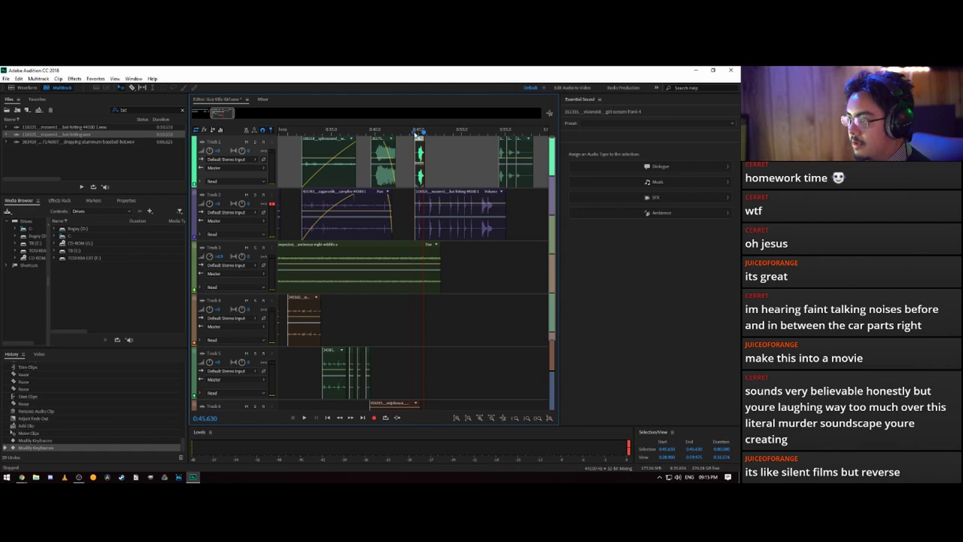
{"action": "left_click", "coordinate": [415, 132]}
{"action": "key", "text": "space"}
{"action": "key", "text": "space"}
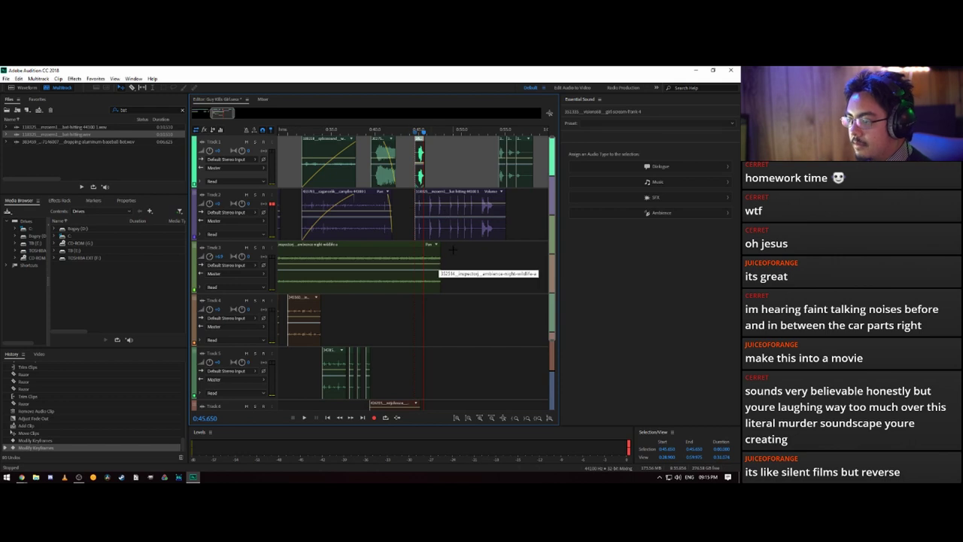
- Extend the end of the Track 3 night ambience clip to about 1:05
{"action": "left_click_drag", "start_coordinate": [441, 254], "coordinate": [502, 258]}
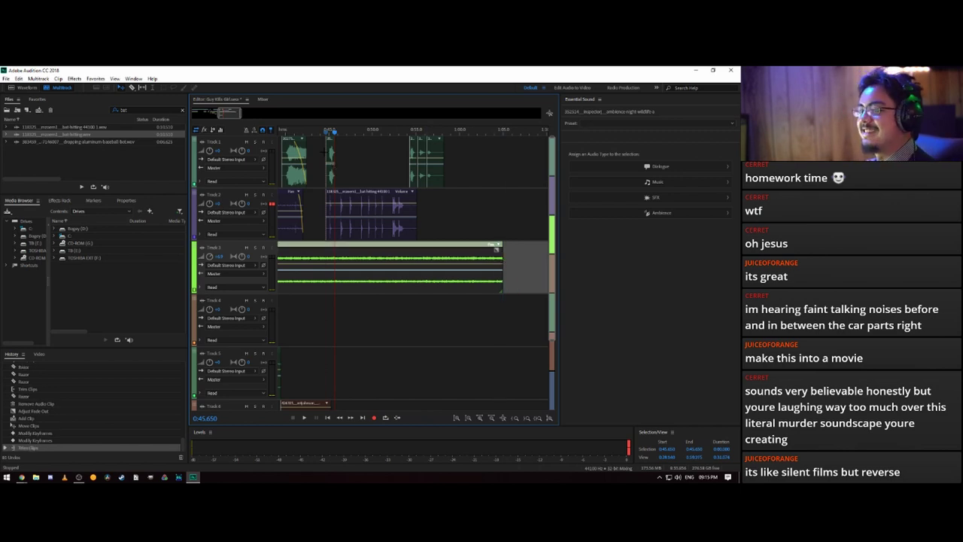
{"action": "scroll", "coordinate": [315, 125], "scroll_direction": "up", "scroll_amount": 2}
{"action": "scroll", "coordinate": [319, 126], "scroll_direction": "up", "scroll_amount": 2}
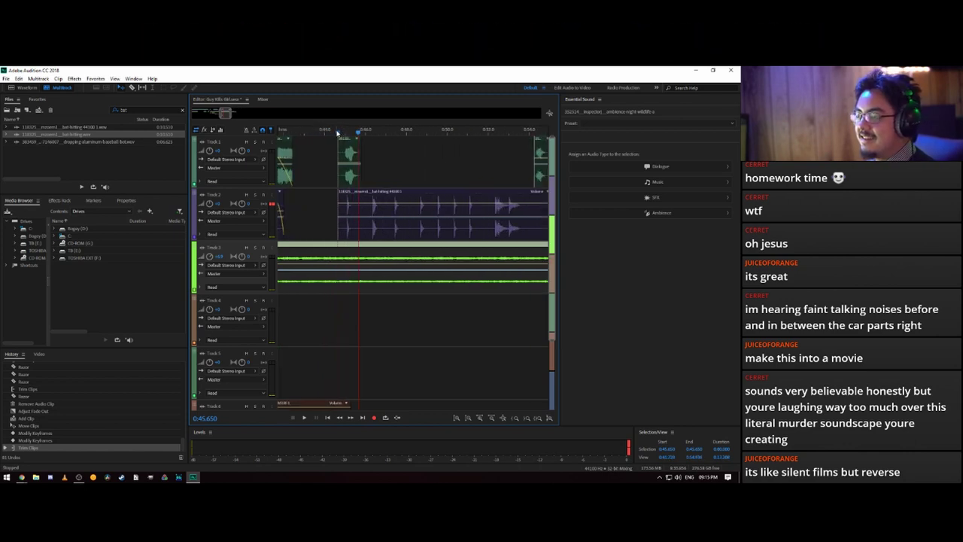
{"action": "scroll", "coordinate": [344, 133], "scroll_direction": "down", "scroll_amount": 3}
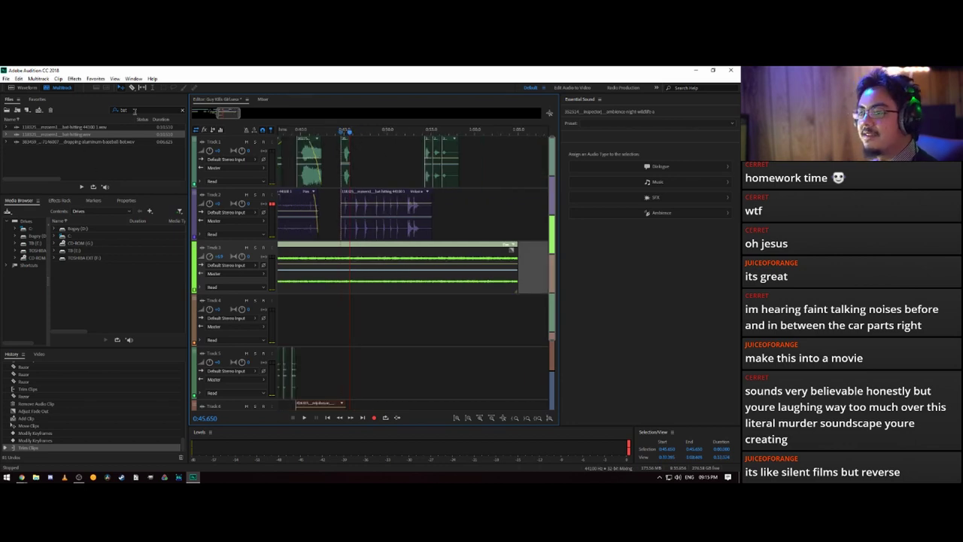
- Search the project files for "splat" and place the watermelon splatter clip on Track 4 at about 0:44.7
{"action": "left_click", "coordinate": [126, 109]}
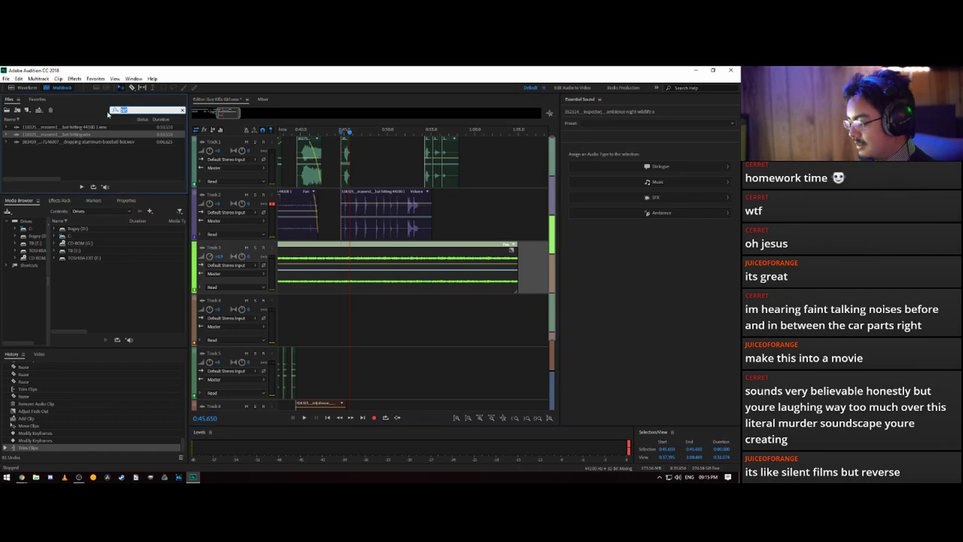
{"action": "type", "text": "splat"}
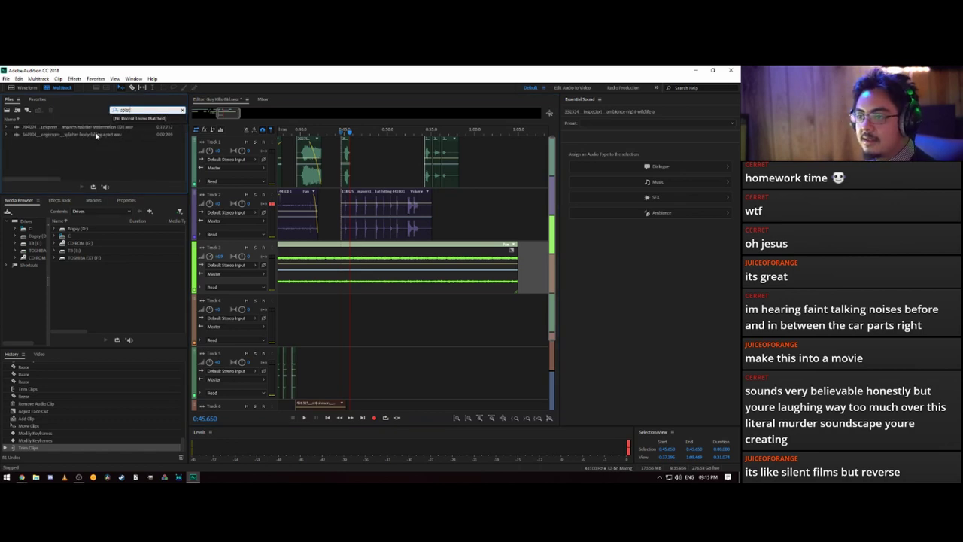
{"action": "left_click", "coordinate": [100, 129]}
{"action": "left_click_drag", "start_coordinate": [104, 130], "coordinate": [340, 307]}
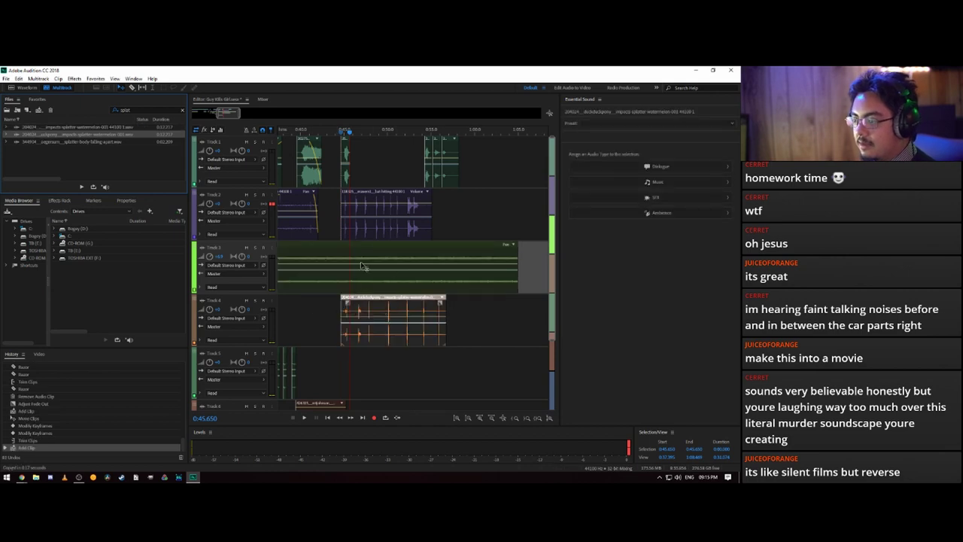
{"action": "scroll", "coordinate": [349, 147], "scroll_direction": "up", "scroll_amount": 6}
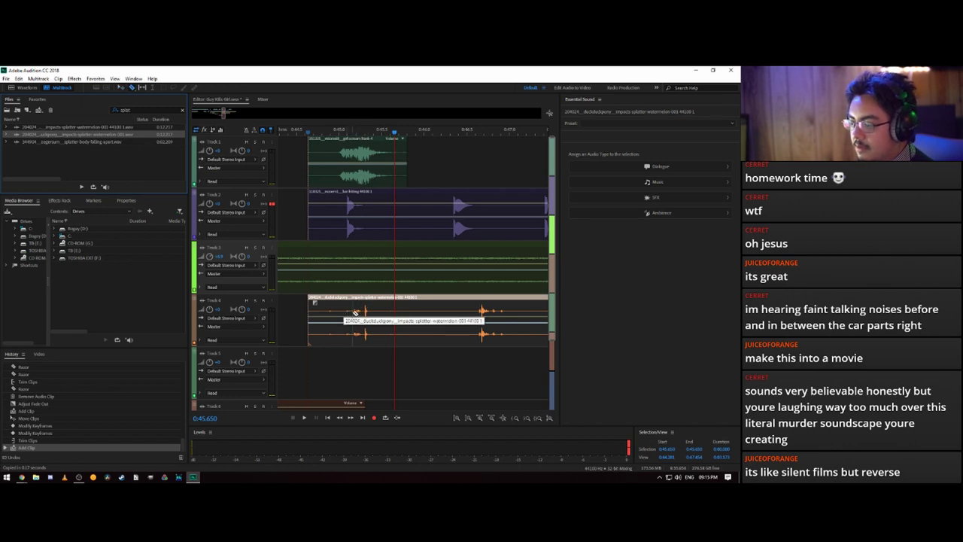
- Solo Track 4 and listen to the splatter clip's first impacts
{"action": "left_click", "coordinate": [255, 300]}
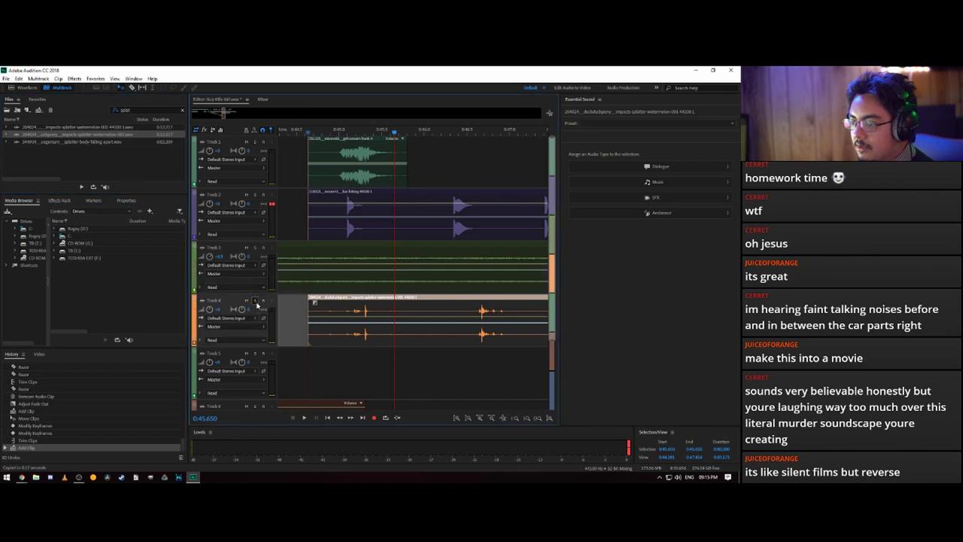
{"action": "left_click", "coordinate": [317, 131]}
{"action": "key", "text": "space"}
{"action": "key", "text": "space"}
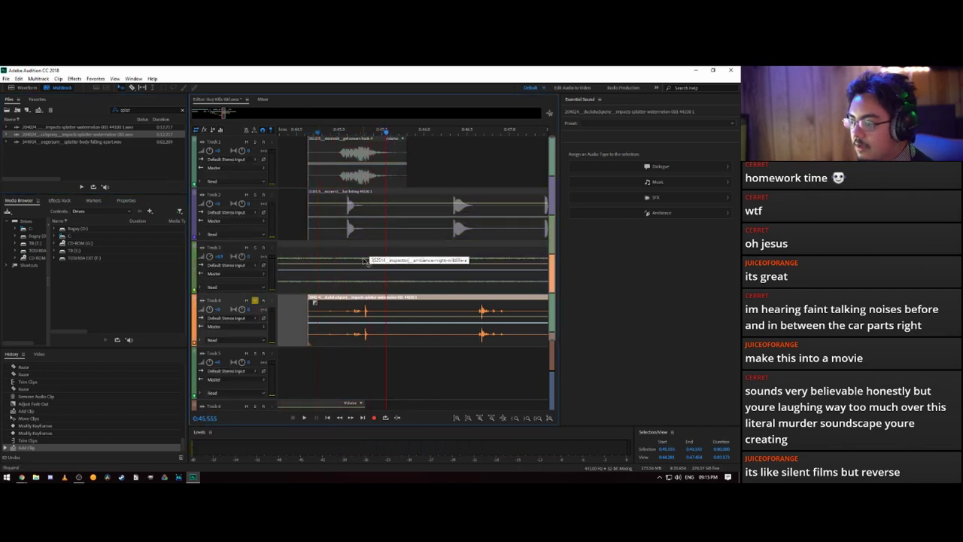
{"action": "key", "text": "space"}
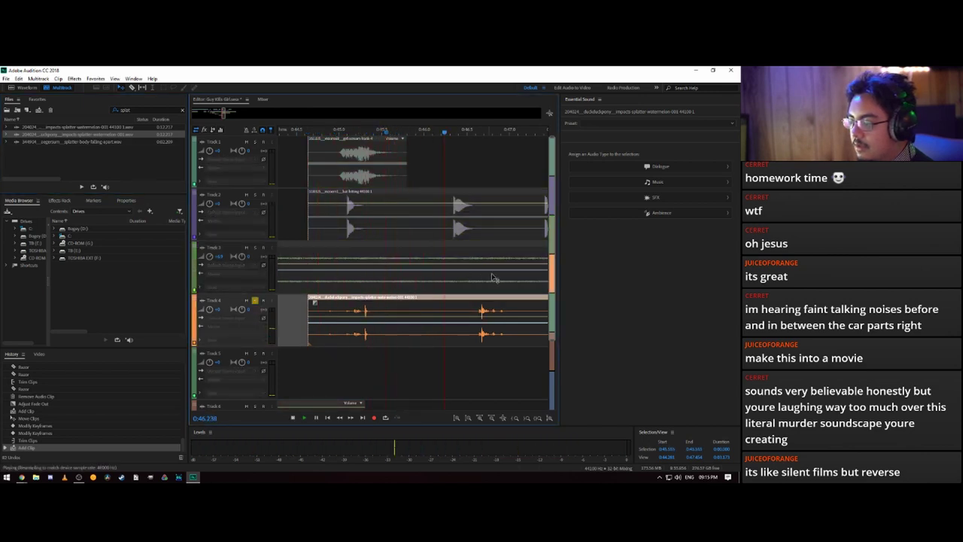
{"action": "key", "text": "space"}
- Cut the Track 4 splatter clip just before its second loud impact, delete the front piece and move the rest to about 0:45.1
{"action": "left_click", "coordinate": [481, 310]}
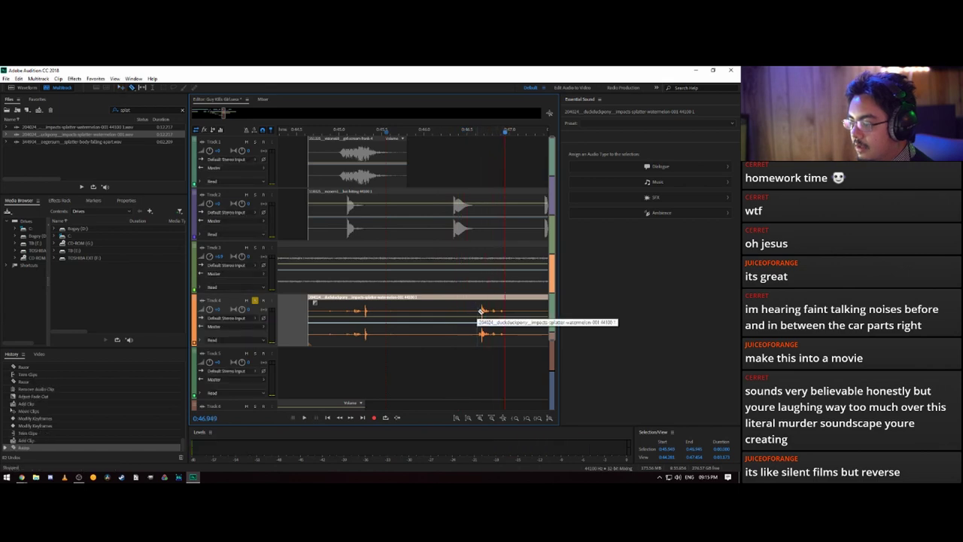
{"action": "left_click", "coordinate": [414, 313]}
{"action": "key", "text": "Delete"}
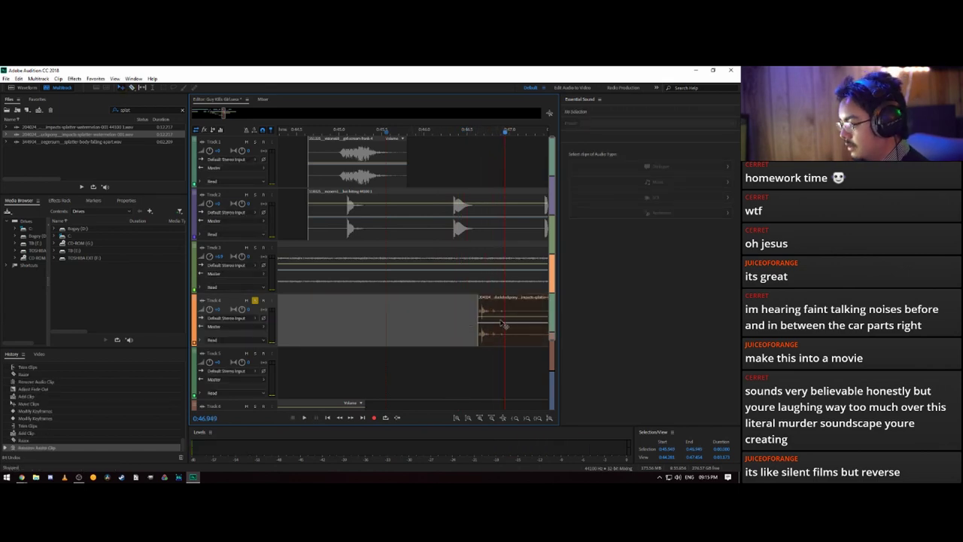
{"action": "left_click_drag", "start_coordinate": [502, 325], "coordinate": [387, 308]}
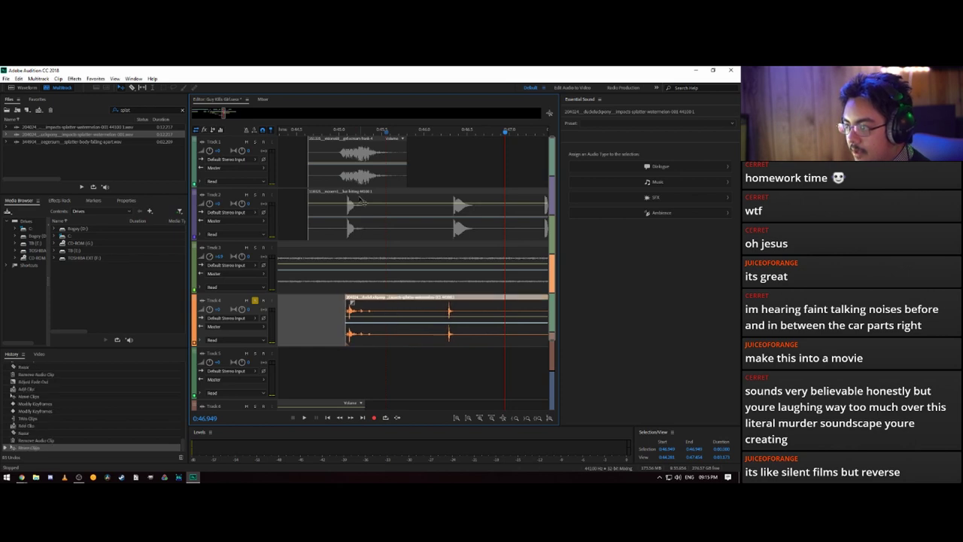
- Play back the repositioned splat on its own, turn off the Track 4 solo and play it back with all tracks
{"action": "left_click", "coordinate": [348, 133]}
{"action": "key", "text": "space"}
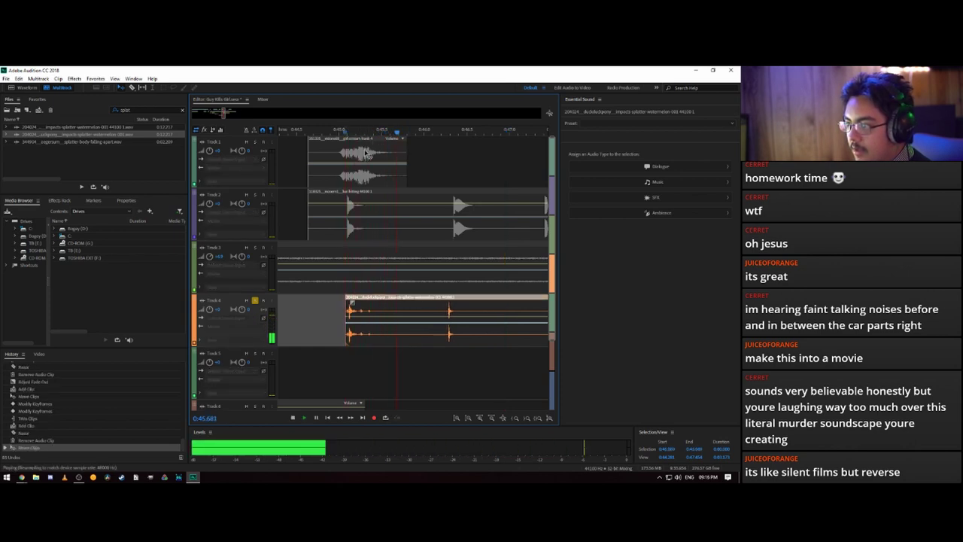
{"action": "key", "text": "space"}
{"action": "left_click", "coordinate": [328, 134]}
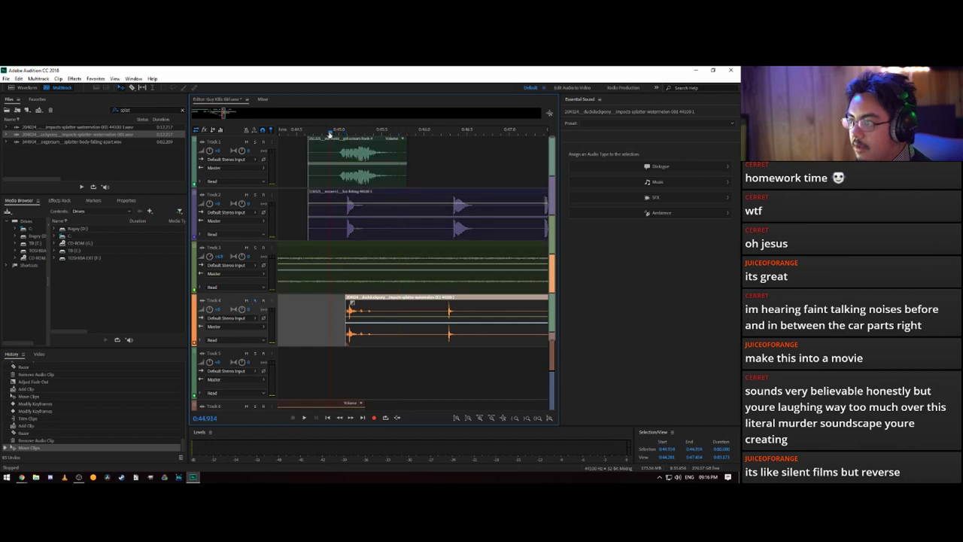
{"action": "key", "text": "space"}
{"action": "key", "text": "space"}
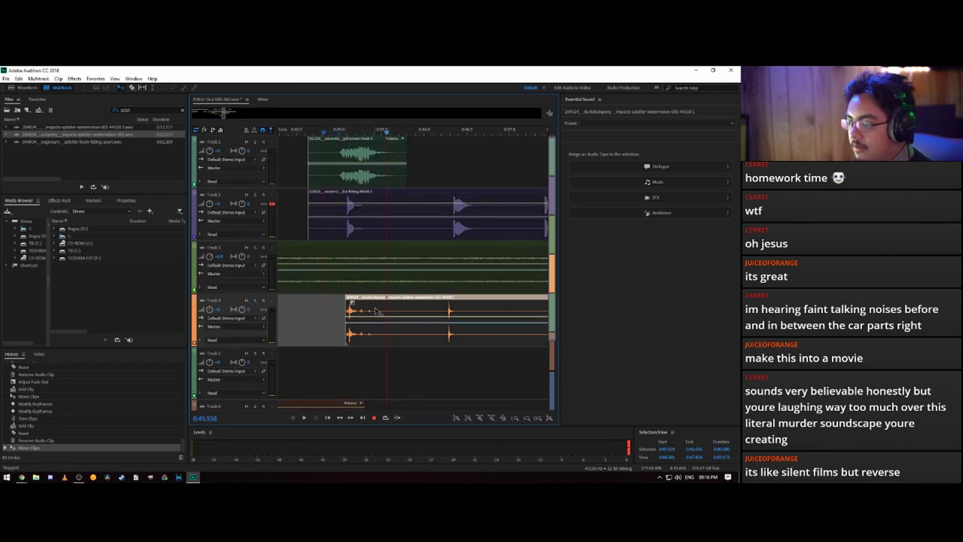
- Raise the volume of the Track 4 splatter clip and play back the first hit
{"action": "left_click_drag", "start_coordinate": [379, 316], "coordinate": [380, 307]}
{"action": "key", "text": "space"}
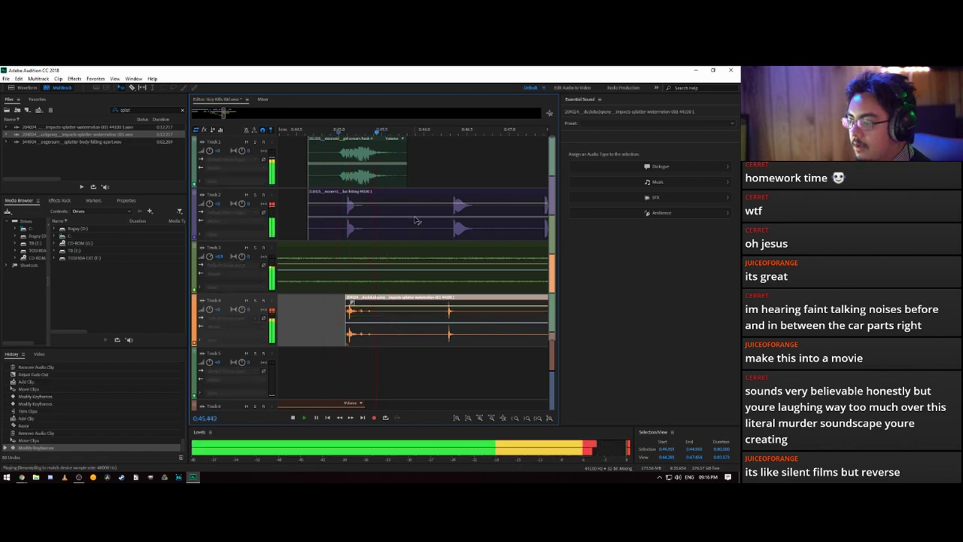
{"action": "key", "text": "space"}
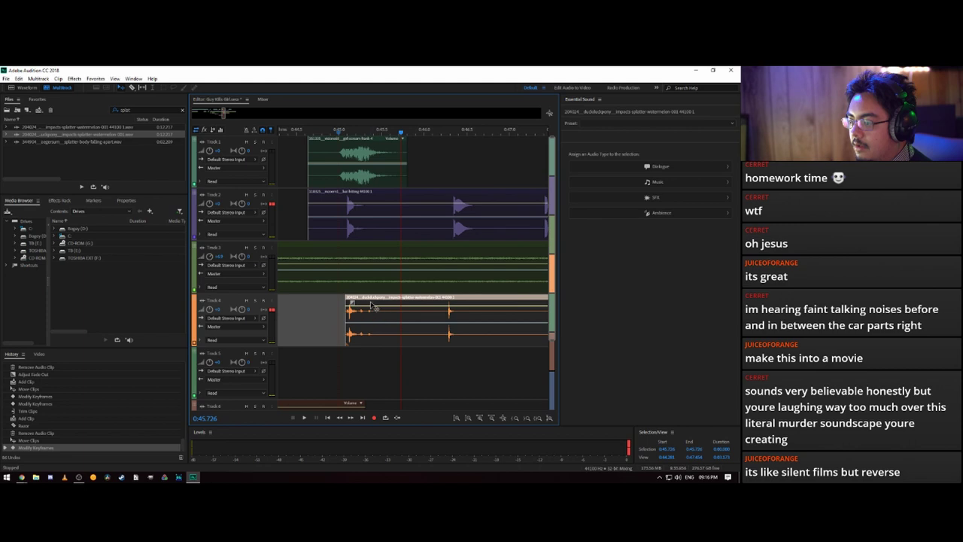
- Try the Track 4 splatter clip slightly later, starting just after the first bat hit, and play it back
{"action": "left_click_drag", "start_coordinate": [370, 308], "coordinate": [376, 308]}
{"action": "key", "text": "space"}
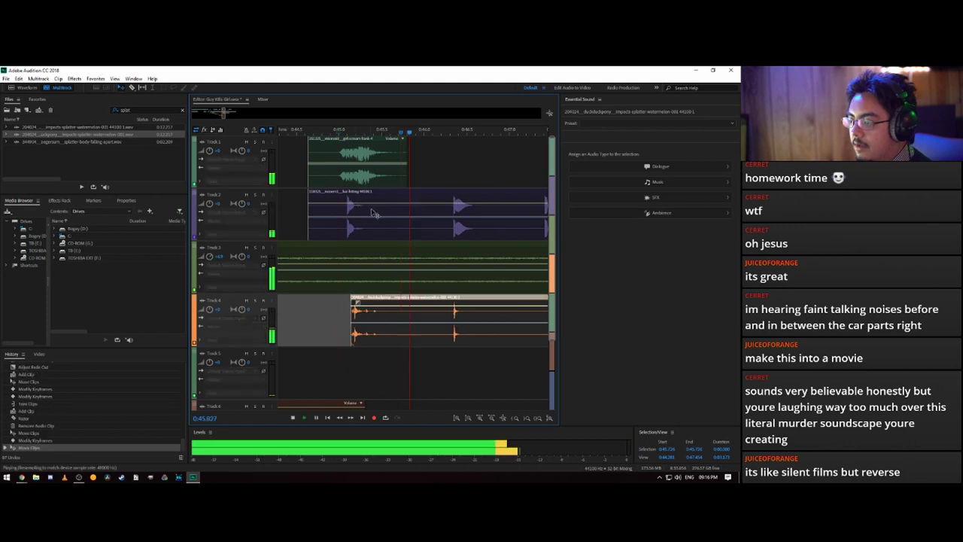
{"action": "key", "text": "space"}
{"action": "key", "text": "space"}
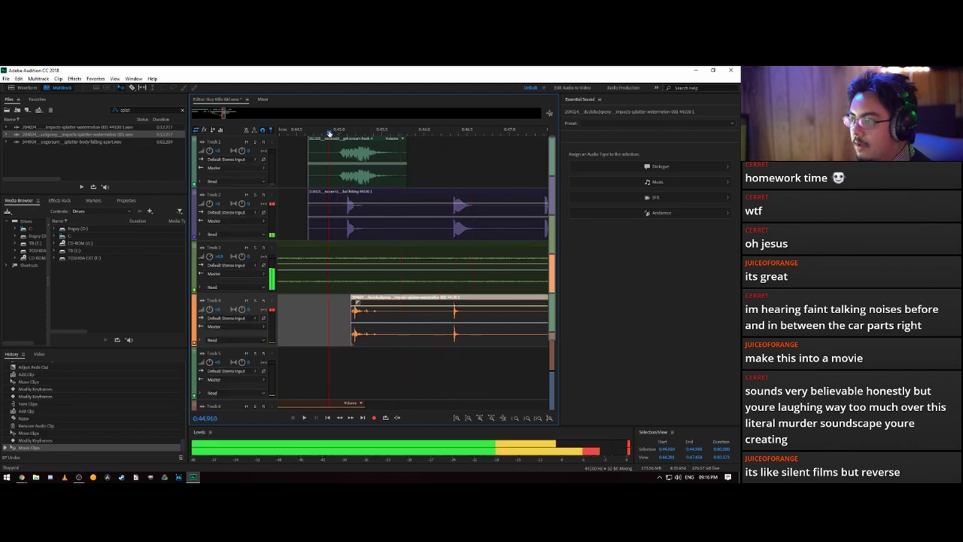
{"action": "key", "text": "space"}
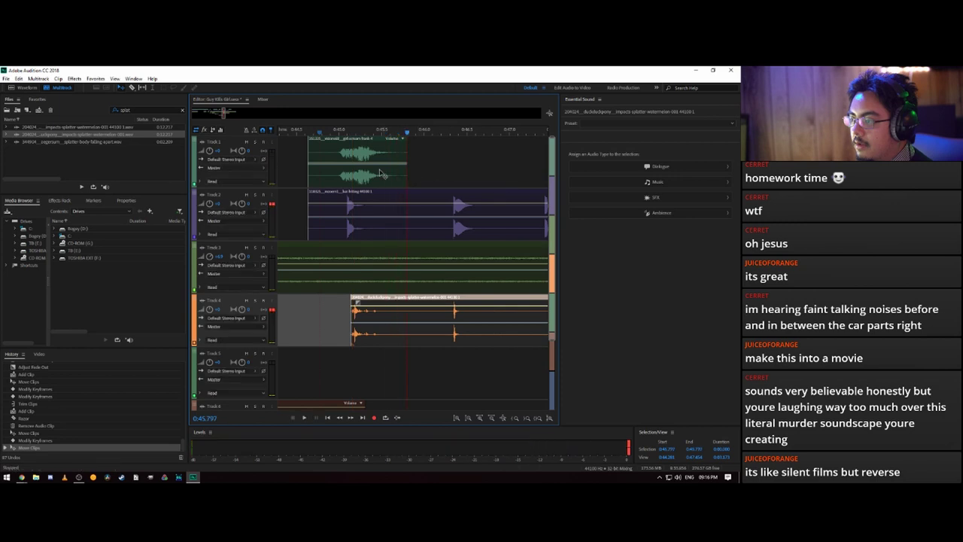
- Undo the stray volume keyframe on the splatter clip and move the clip slightly earlier so its splat lines up with the first bat hit
{"action": "left_click", "coordinate": [368, 309]}
{"action": "key", "text": "ctrl+z"}
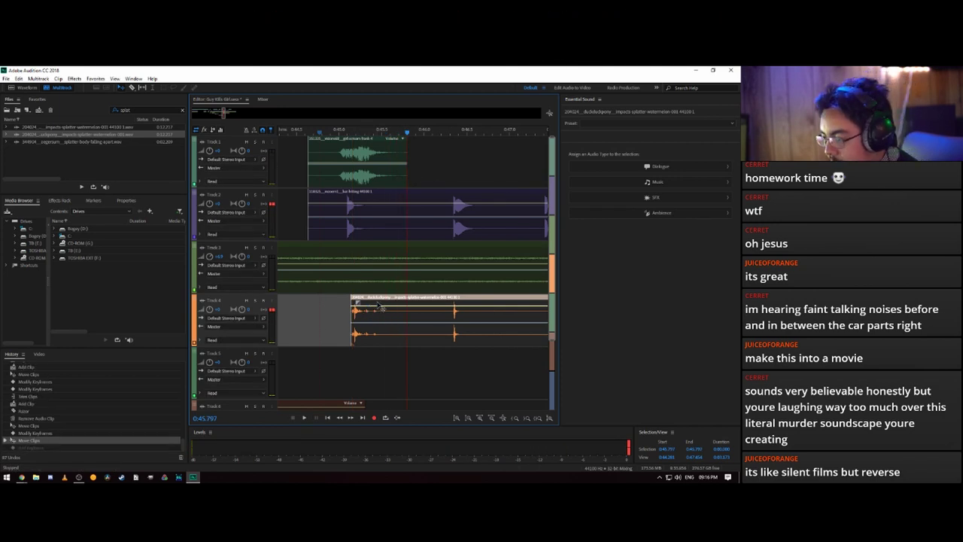
{"action": "left_click_drag", "start_coordinate": [376, 304], "coordinate": [369, 304]}
{"action": "scroll", "coordinate": [350, 130], "scroll_direction": "up", "scroll_amount": 4}
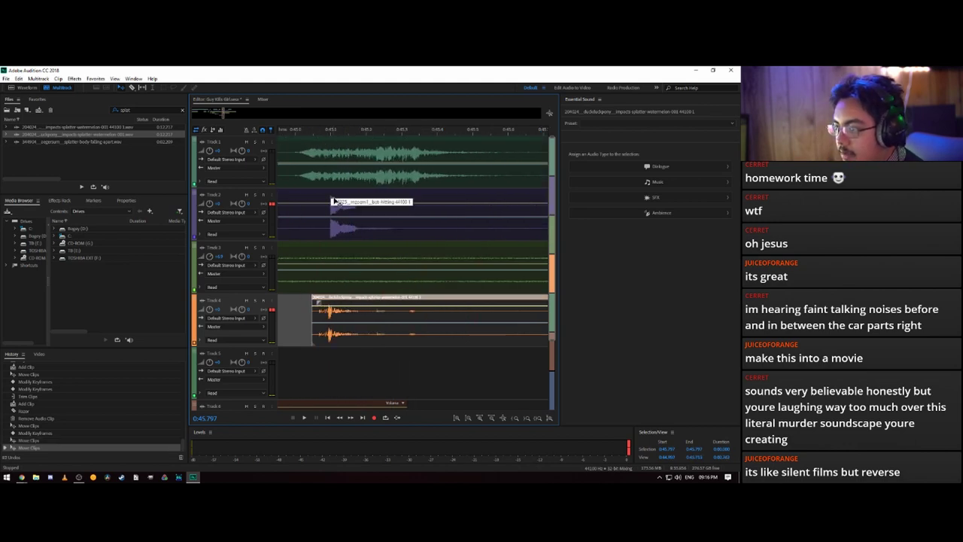
- Undo the stray volume keyframes on the Track 1 girl scream piece and lower the whole piece's volume further
{"action": "left_click", "coordinate": [308, 153]}
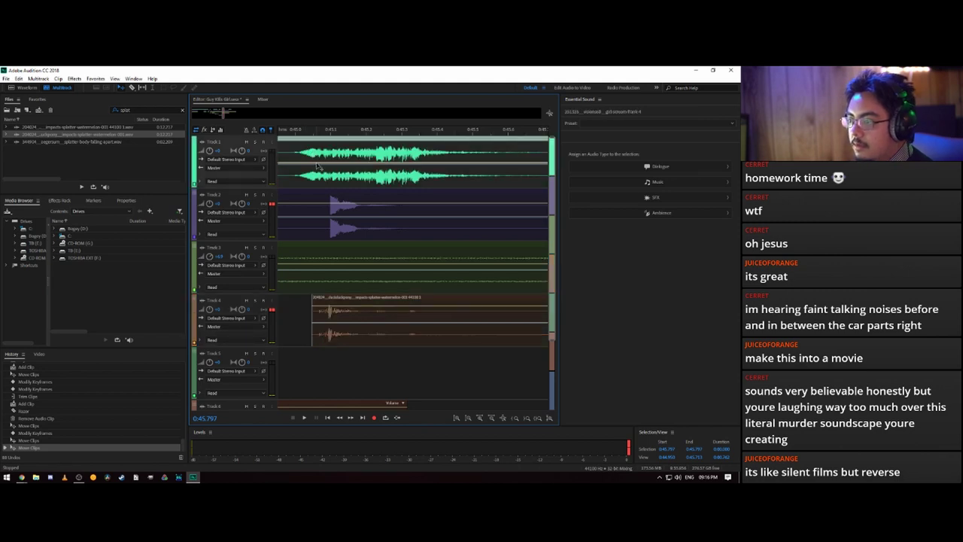
{"action": "left_click", "coordinate": [317, 166]}
{"action": "left_click", "coordinate": [319, 166]}
{"action": "key", "text": "ctrl+z"}
{"action": "key", "text": "ctrl+z"}
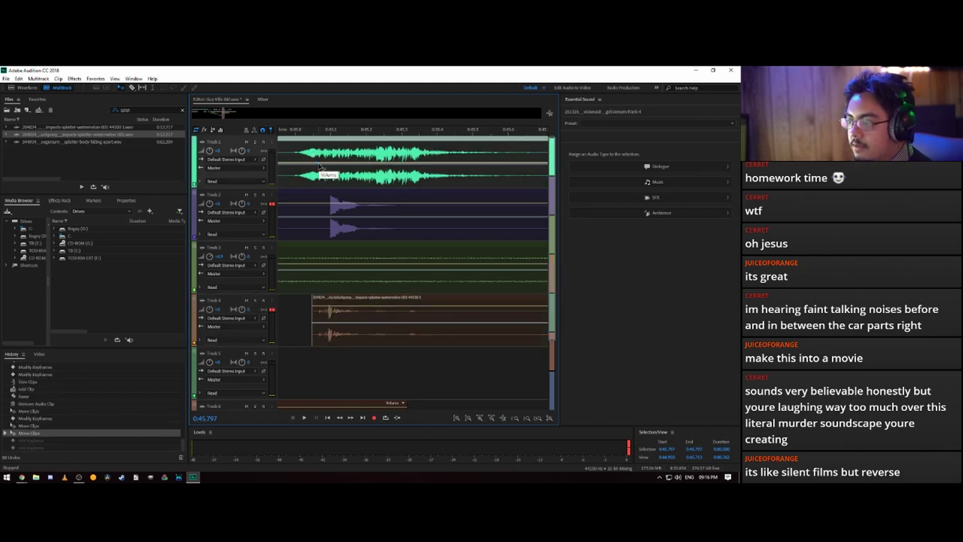
{"action": "left_click_drag", "start_coordinate": [320, 169], "coordinate": [322, 174]}
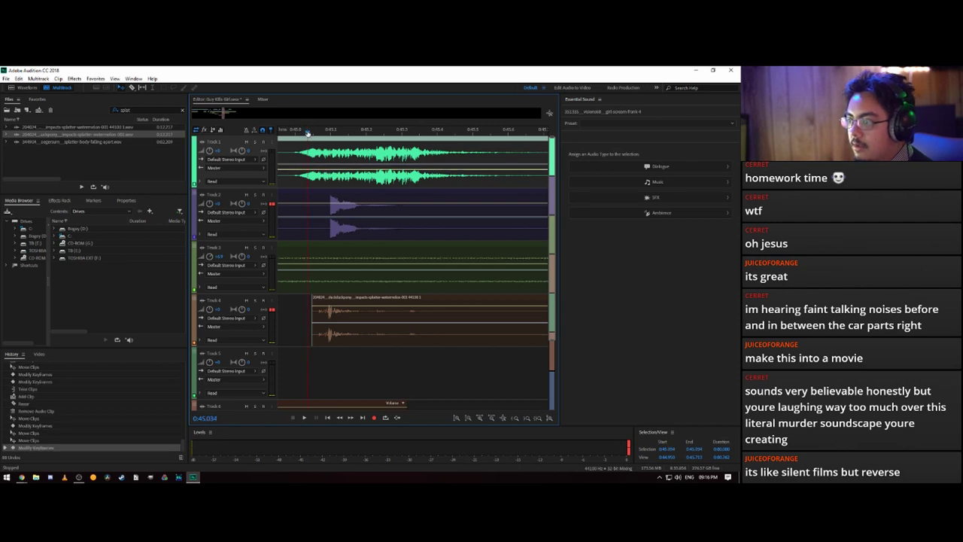
- Play back the scream, first bat hit and splat together, starting just before 0:45
{"action": "left_click_drag", "start_coordinate": [308, 133], "coordinate": [287, 134]}
{"action": "key", "text": "space"}
{"action": "key", "text": "space"}
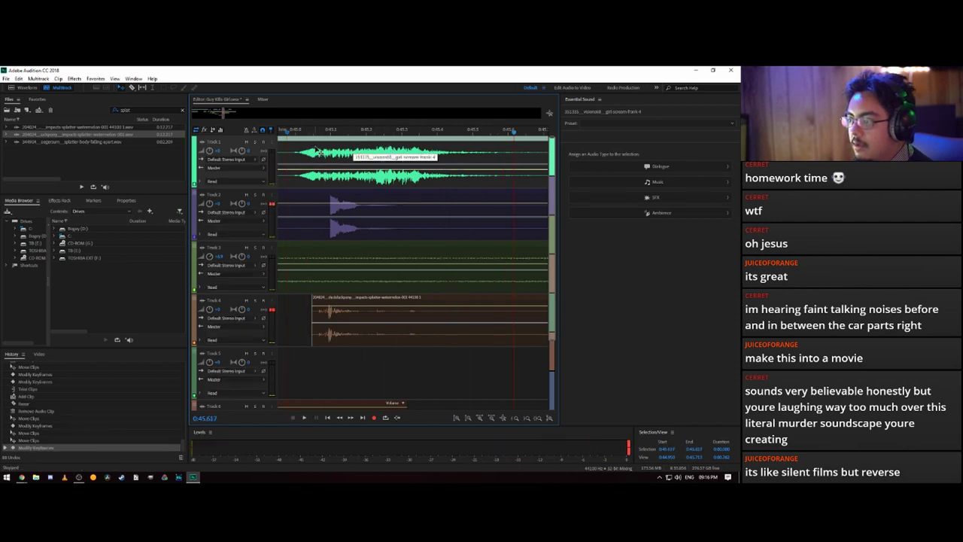
{"action": "scroll", "coordinate": [322, 153], "scroll_direction": "down", "scroll_amount": 1}
{"action": "scroll", "coordinate": [324, 154], "scroll_direction": "up", "scroll_amount": 1}
{"action": "scroll", "coordinate": [331, 159], "scroll_direction": "down", "scroll_amount": 3}
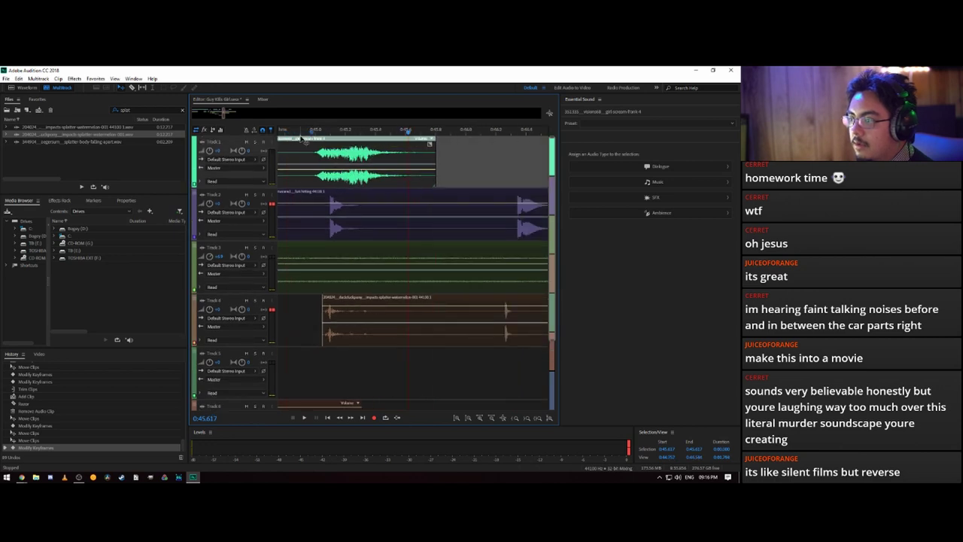
{"action": "key", "text": "space"}
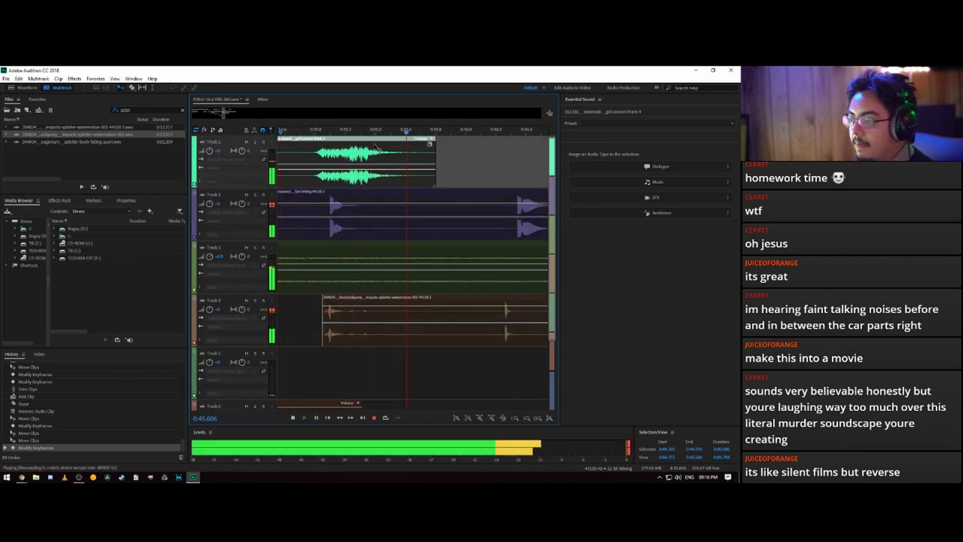
{"action": "key", "text": "space"}
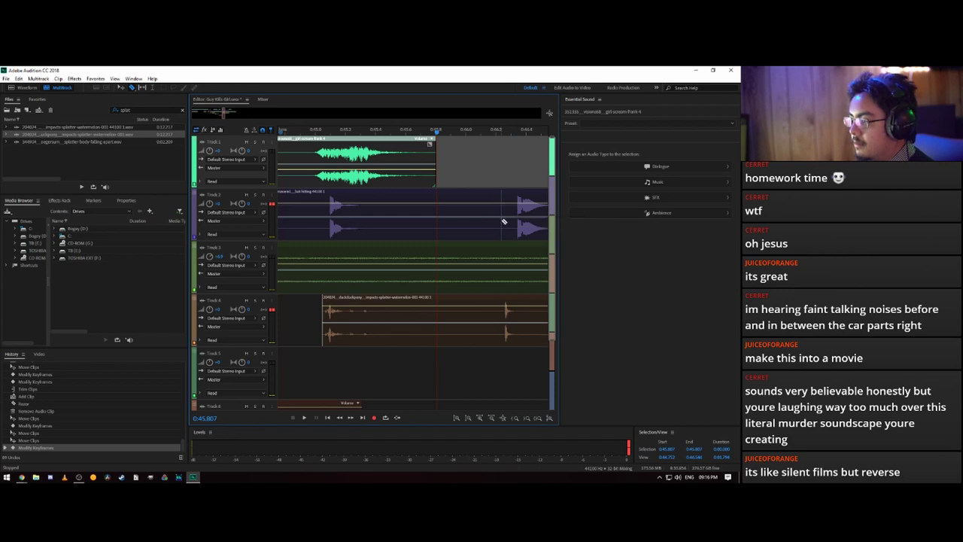
- Split the Track 2 bat-hitting clip just before its second hit, at about 0:46.2
{"action": "left_click", "coordinate": [502, 222]}
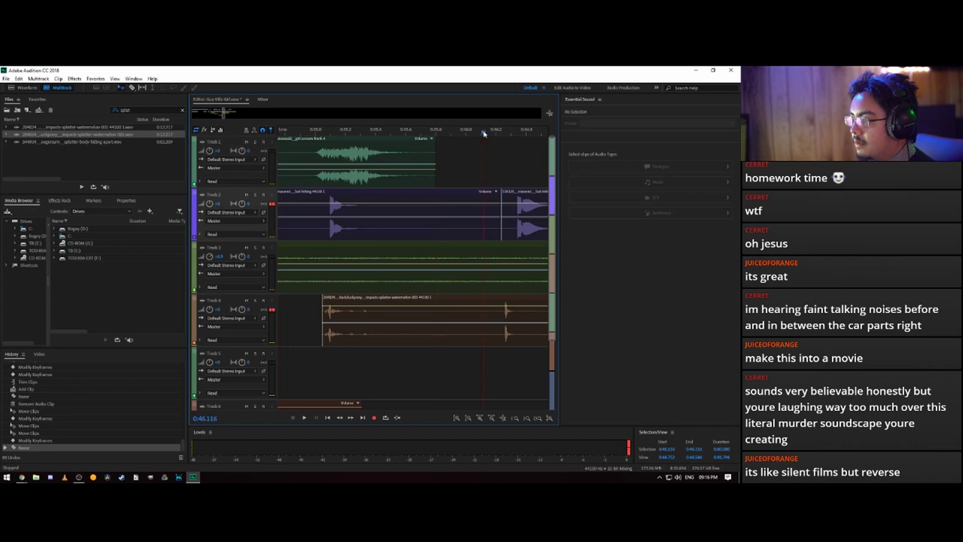
{"action": "left_click_drag", "start_coordinate": [484, 132], "coordinate": [502, 134]}
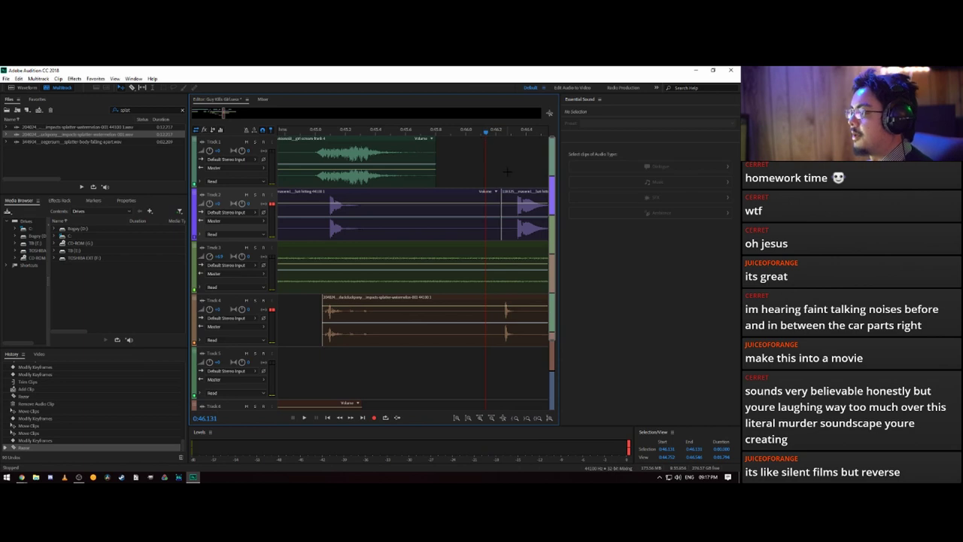
- Try to lower the first bat-hit piece's volume on Track 2 with keyframes that ramp down from the hit toward the piece's end
{"action": "scroll", "coordinate": [506, 172], "scroll_direction": "down", "scroll_amount": 1}
{"action": "scroll", "coordinate": [506, 172], "scroll_direction": "up", "scroll_amount": 1}
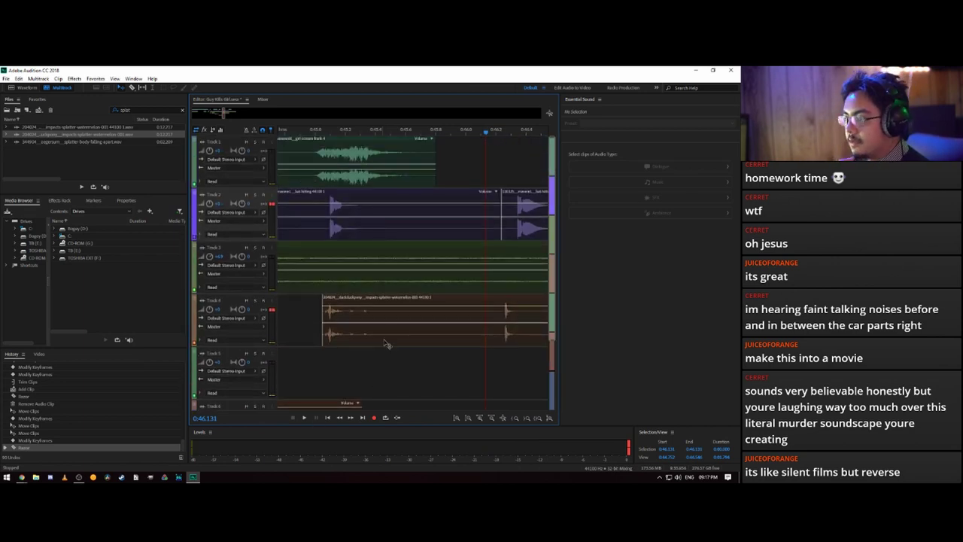
{"action": "left_click_drag", "start_coordinate": [223, 113], "coordinate": [222, 117]}
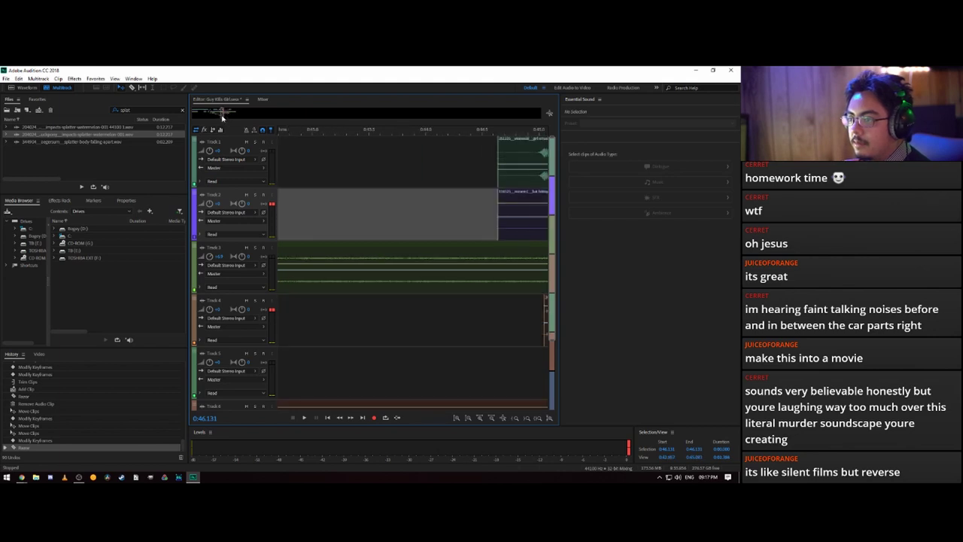
{"action": "scroll", "coordinate": [419, 164], "scroll_direction": "down", "scroll_amount": 2}
{"action": "scroll", "coordinate": [420, 164], "scroll_direction": "up", "scroll_amount": 2}
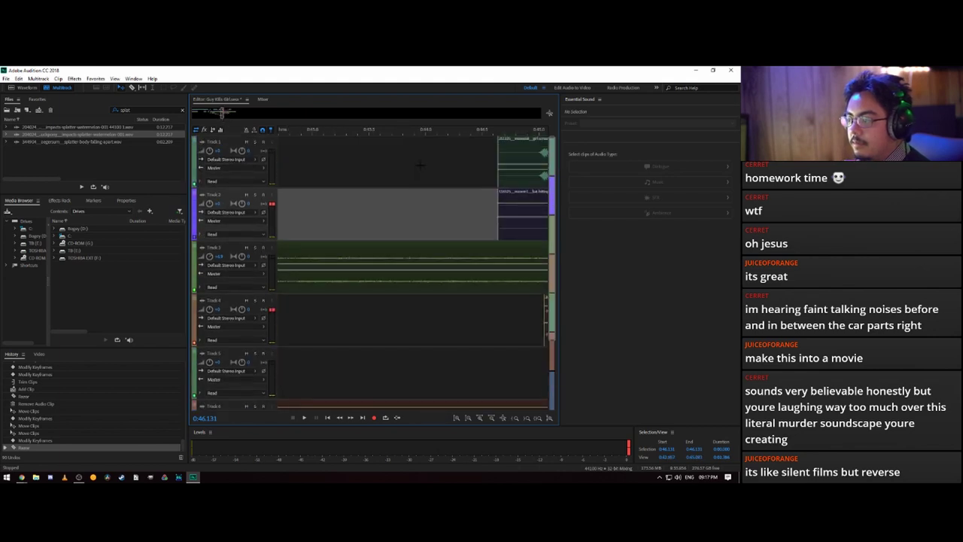
{"action": "scroll", "coordinate": [400, 185], "scroll_direction": "down", "scroll_amount": 2}
{"action": "scroll", "coordinate": [399, 187], "scroll_direction": "up", "scroll_amount": 2}
{"action": "scroll", "coordinate": [399, 191], "scroll_direction": "down", "scroll_amount": 6}
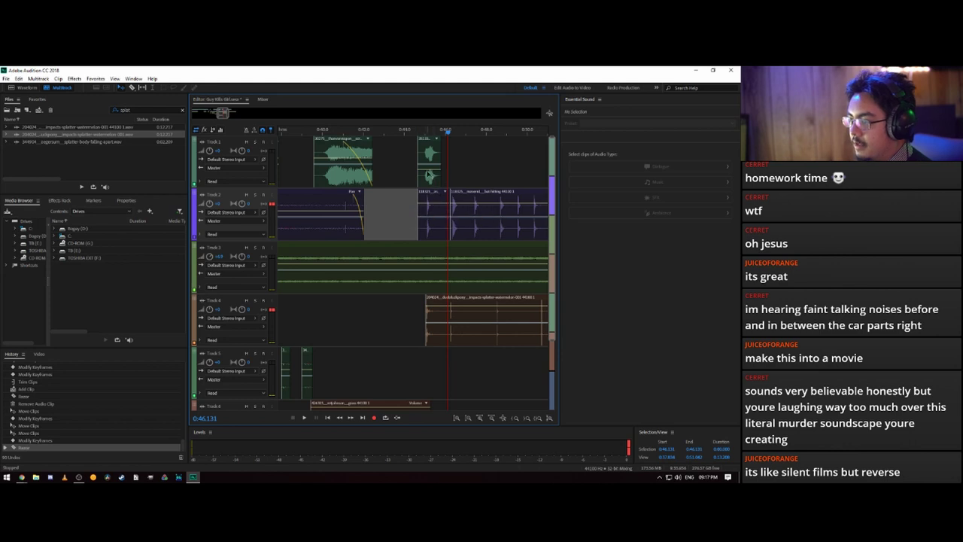
{"action": "scroll", "coordinate": [438, 176], "scroll_direction": "up", "scroll_amount": 8}
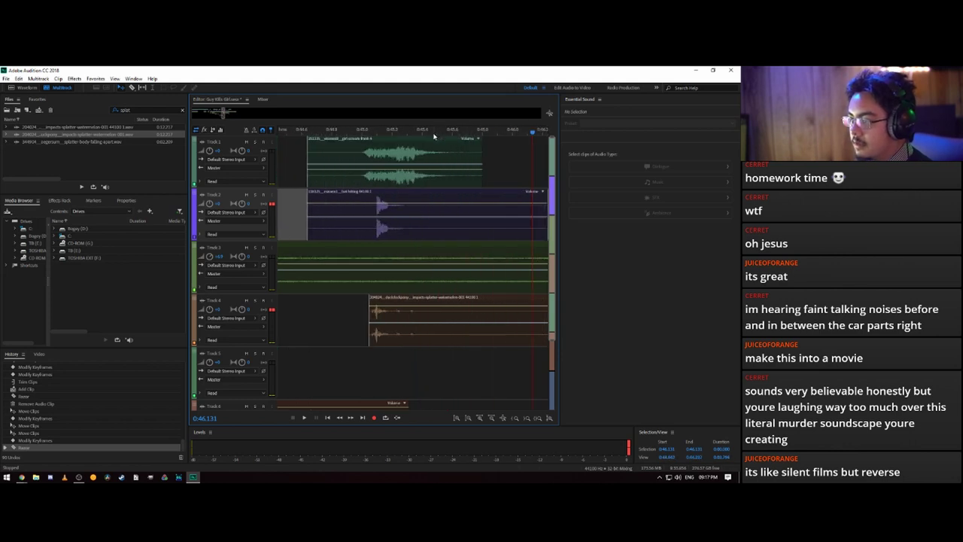
{"action": "left_click", "coordinate": [376, 206]}
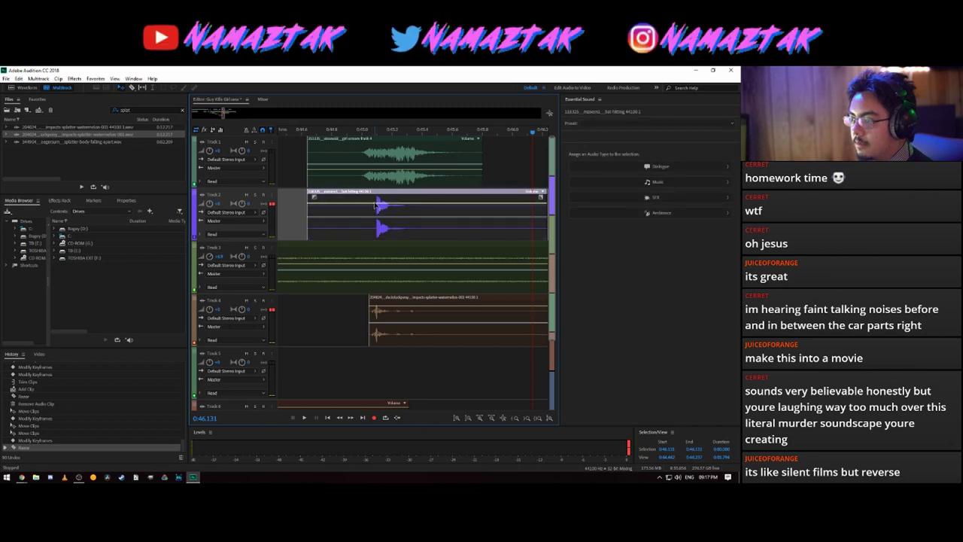
{"action": "left_click", "coordinate": [377, 204]}
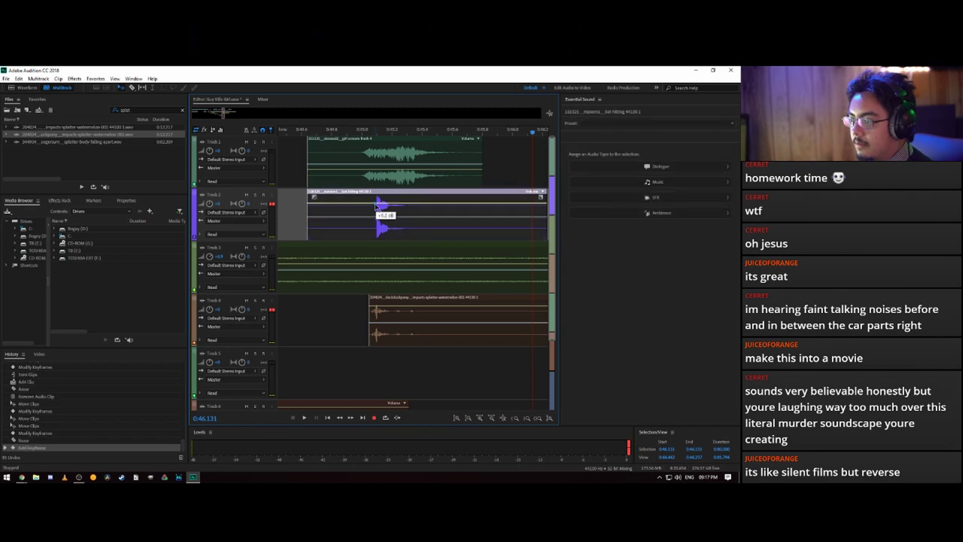
{"action": "left_click_drag", "start_coordinate": [377, 206], "coordinate": [377, 217]}
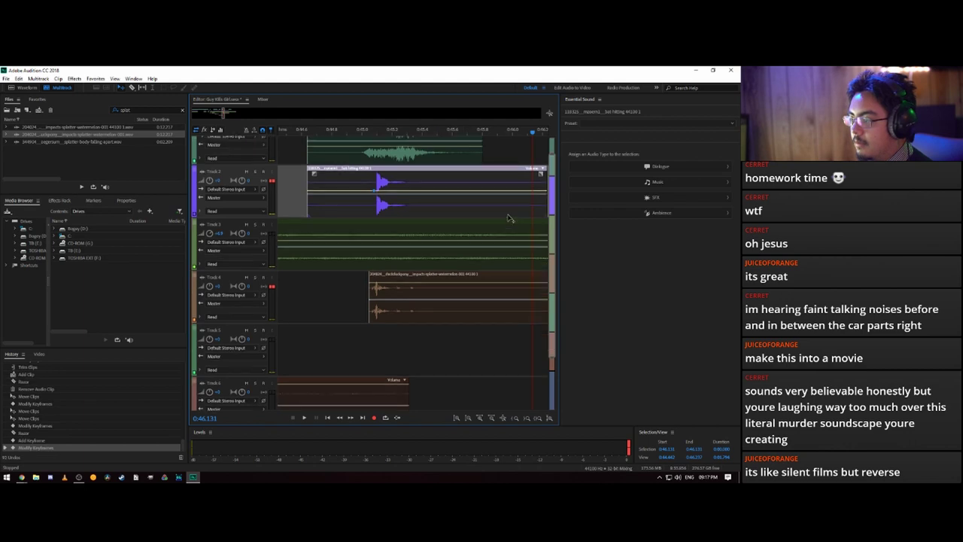
{"action": "left_click", "coordinate": [519, 216]}
{"action": "left_click_drag", "start_coordinate": [519, 217], "coordinate": [517, 226]}
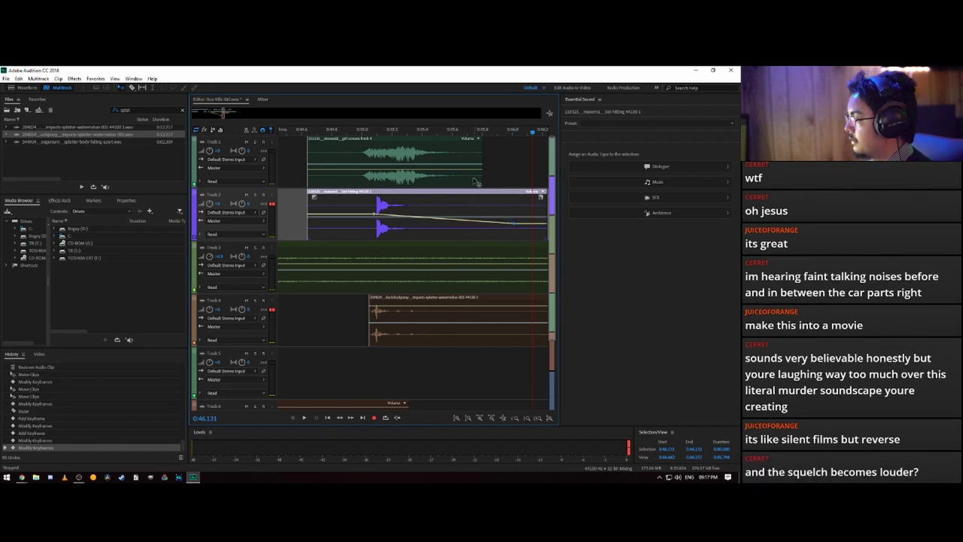
- Undo the volume keyframes on the first bat-hit piece and the split before the second hit on Track 2
{"action": "scroll", "coordinate": [399, 345], "scroll_direction": "down", "scroll_amount": 1}
{"action": "scroll", "coordinate": [399, 344], "scroll_direction": "up", "scroll_amount": 1}
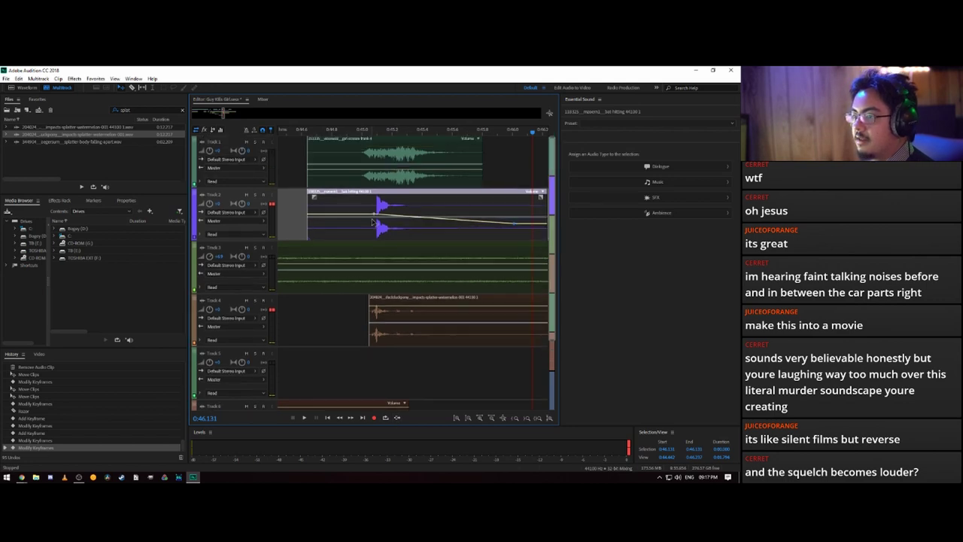
{"action": "left_click_drag", "start_coordinate": [222, 113], "coordinate": [223, 113]}
{"action": "scroll", "coordinate": [425, 180], "scroll_direction": "down", "scroll_amount": 5}
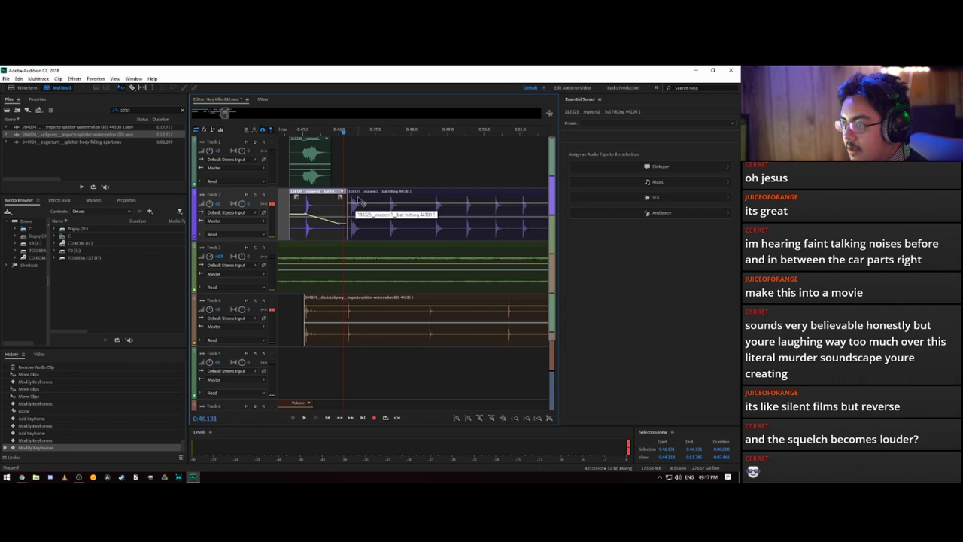
{"action": "key", "text": "ctrl+z"}
{"action": "key", "text": "ctrl+z"}
{"action": "key", "text": "ctrl+z"}
{"action": "key", "text": "ctrl+z"}
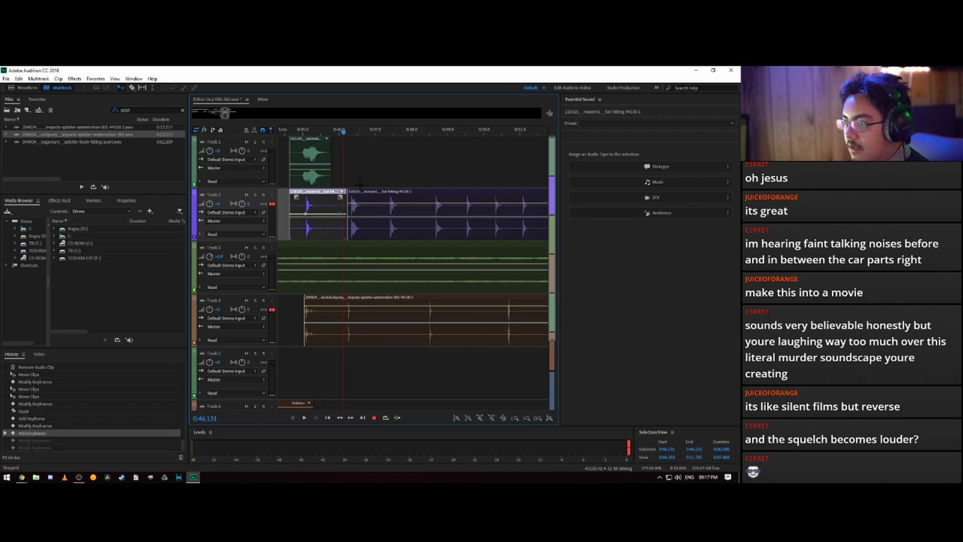
{"action": "key", "text": "ctrl+z"}
{"action": "key", "text": "ctrl+z"}
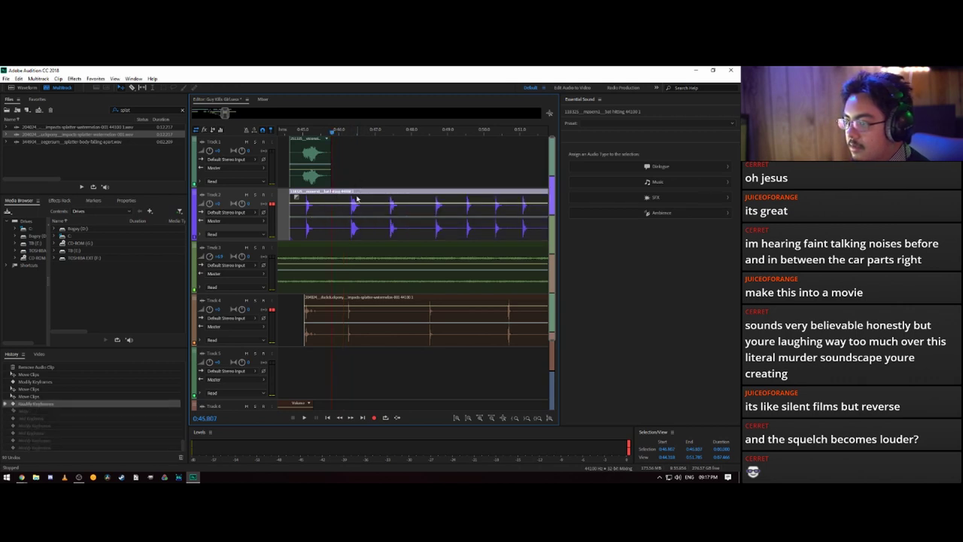
- Add volume keyframes to the Track 2 bat-hitting clip so its level steps down progressively across the first four hits
{"action": "left_click", "coordinate": [306, 204]}
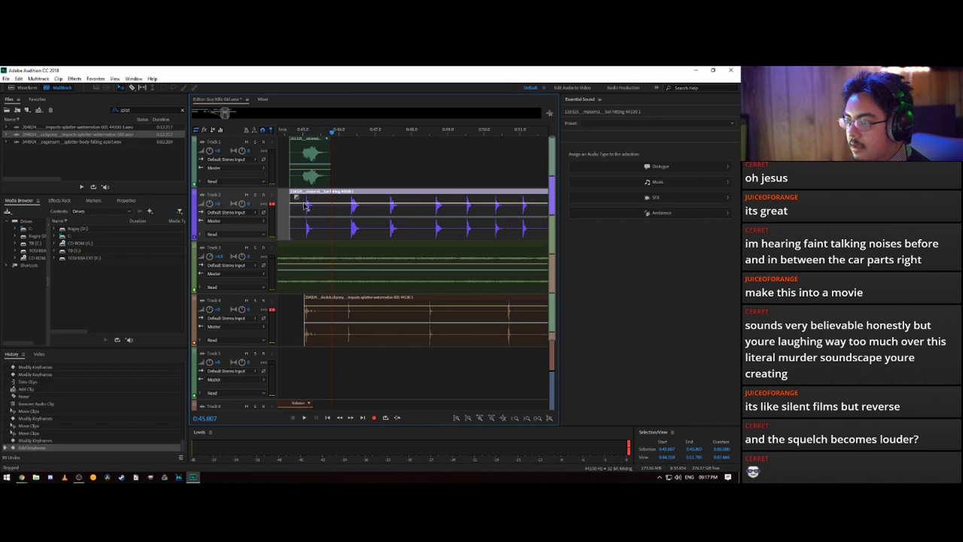
{"action": "left_click_drag", "start_coordinate": [305, 205], "coordinate": [319, 218]}
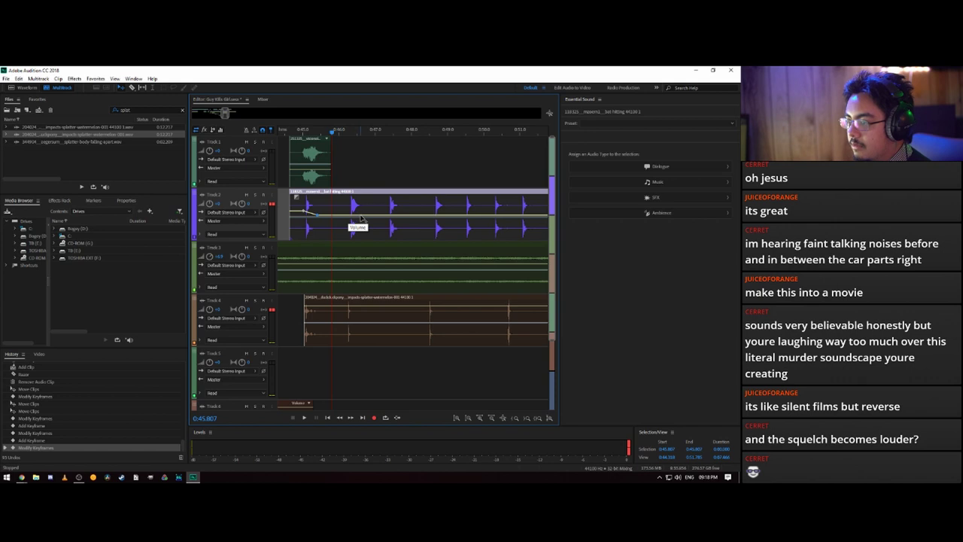
{"action": "left_click_drag", "start_coordinate": [362, 218], "coordinate": [363, 218]}
{"action": "key", "text": "ctrl+z"}
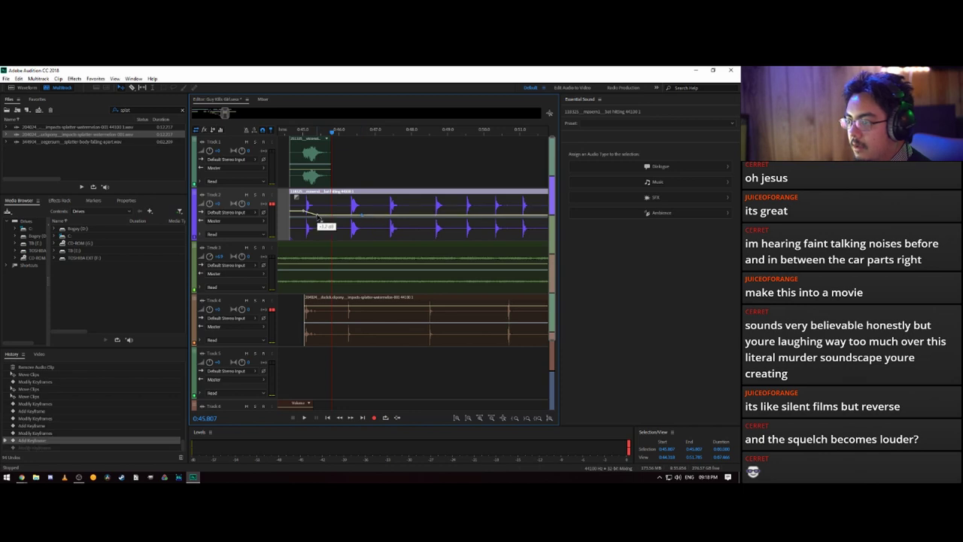
{"action": "left_click", "coordinate": [346, 215]}
{"action": "left_click_drag", "start_coordinate": [362, 216], "coordinate": [447, 238]}
{"action": "left_click", "coordinate": [388, 222]}
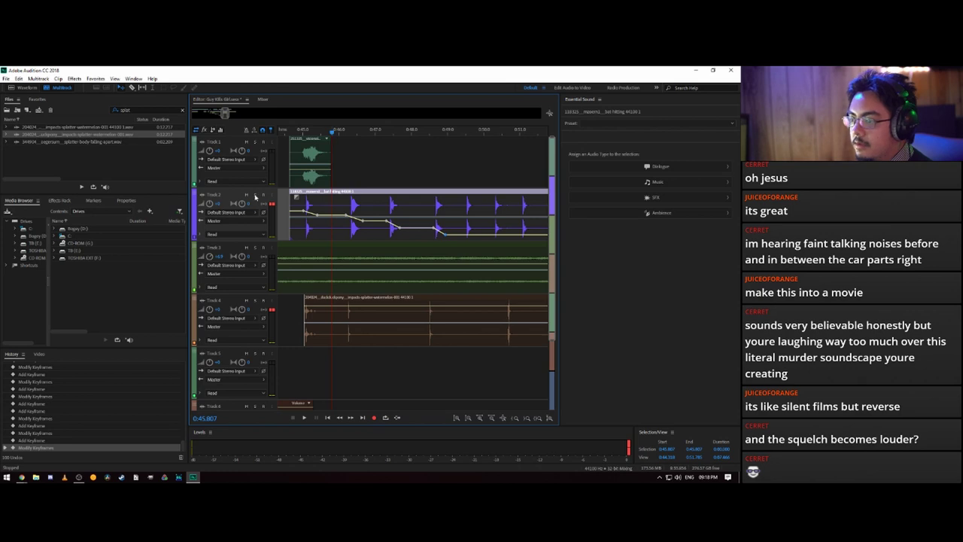
- Solo Track 2 and play back the first four bat hits from about 0:44.4
{"action": "left_click", "coordinate": [255, 195]}
{"action": "key", "text": "space"}
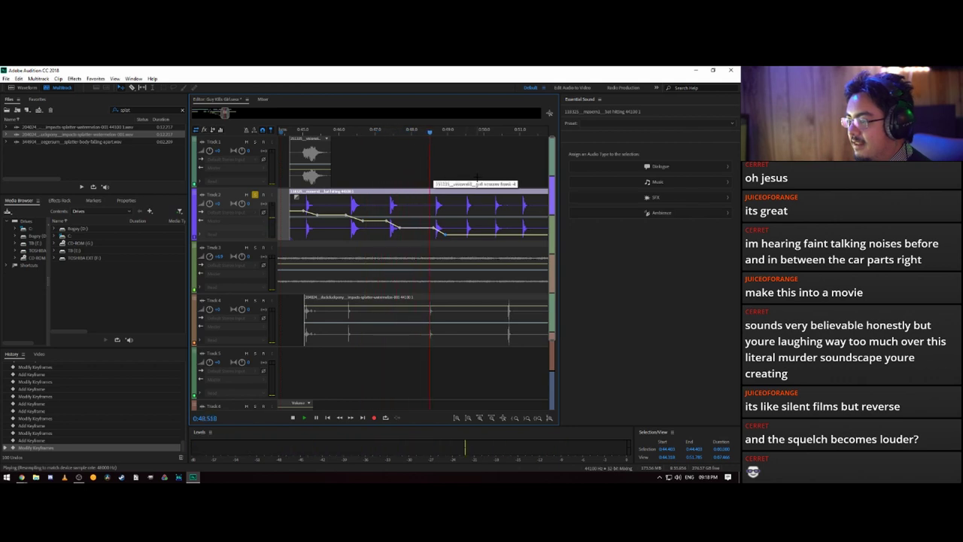
{"action": "key", "text": "space"}
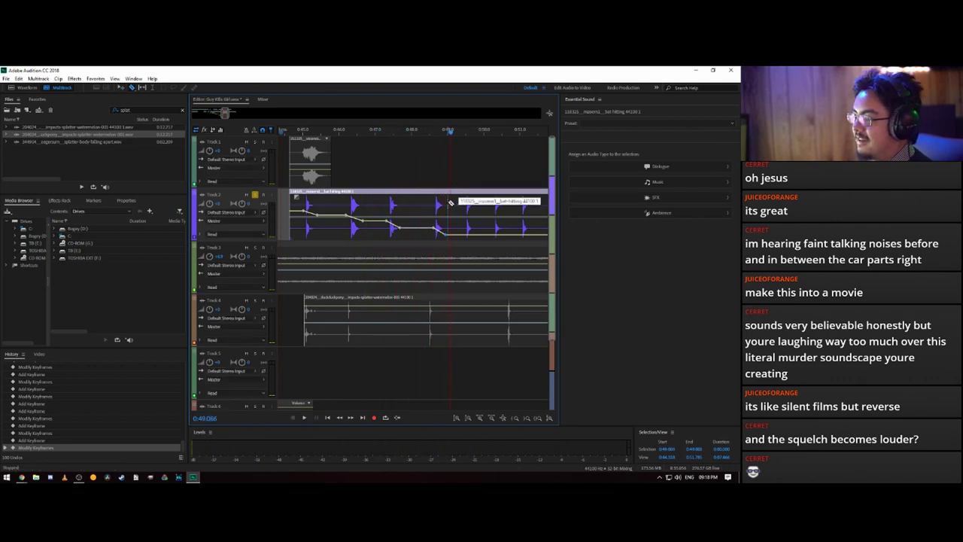
- Split the Track 2 bat-hitting clip just after its fourth hit, at about 0:49, and delete the remaining hits
{"action": "key", "text": "ctrl+k"}
{"action": "left_click", "coordinate": [467, 216]}
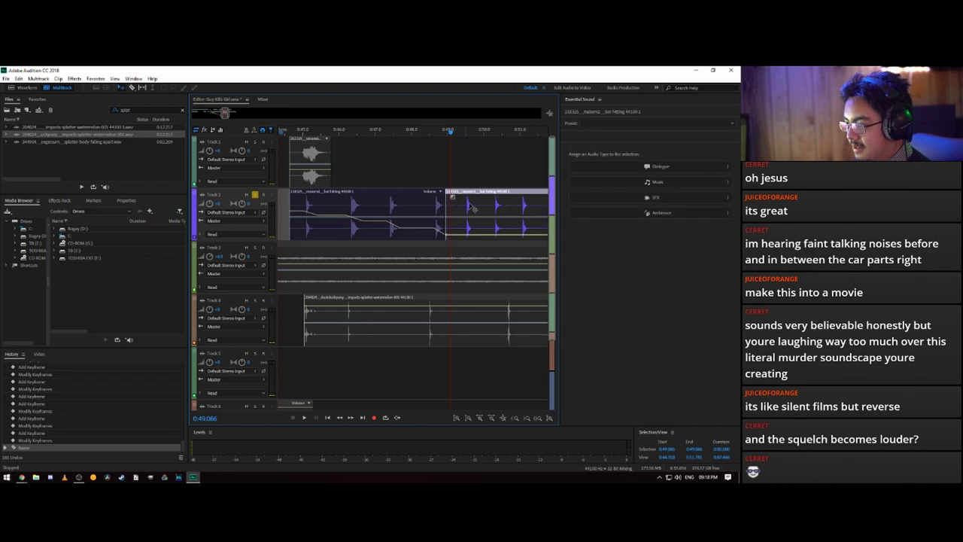
{"action": "key", "text": "Delete"}
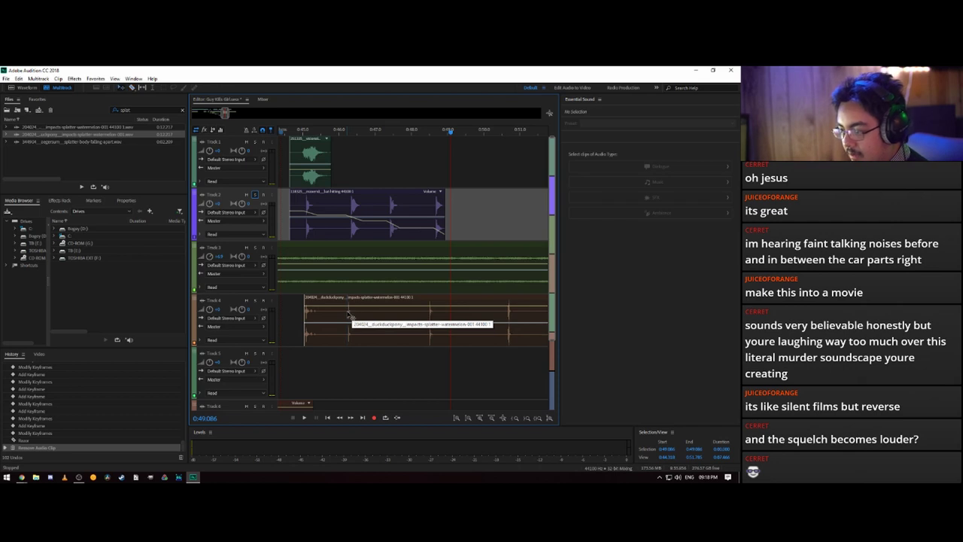
- Lower the Track 4 splatter clip's volume and add keyframes that raise it before the second and third splats, plus one at the fourth
{"action": "left_click", "coordinate": [322, 310]}
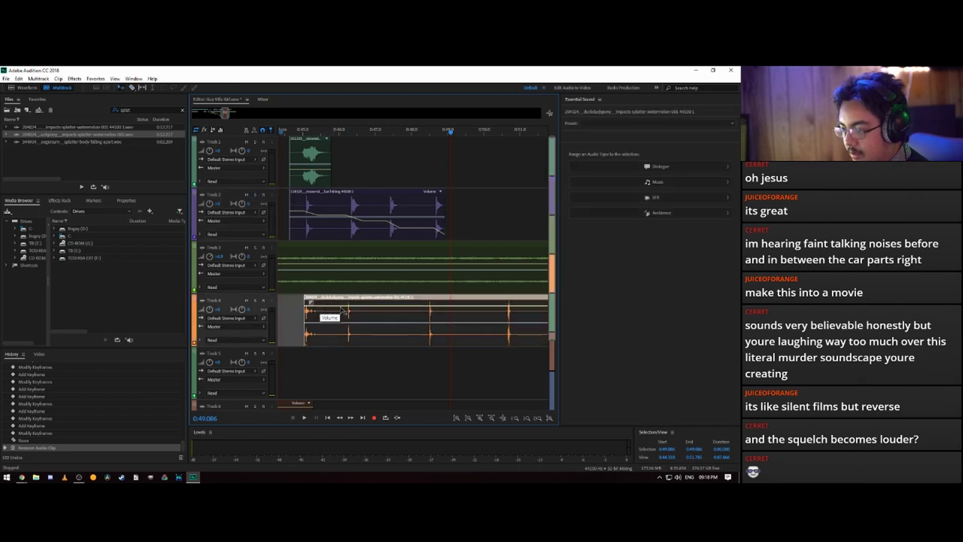
{"action": "mouse_move", "coordinate": [313, 309]}
{"action": "left_mouse_down"}
{"action": "mouse_move", "coordinate": [317, 343]}
{"action": "mouse_move", "coordinate": [322, 324]}
{"action": "left_mouse_up"}
{"action": "left_click", "coordinate": [324, 319]}
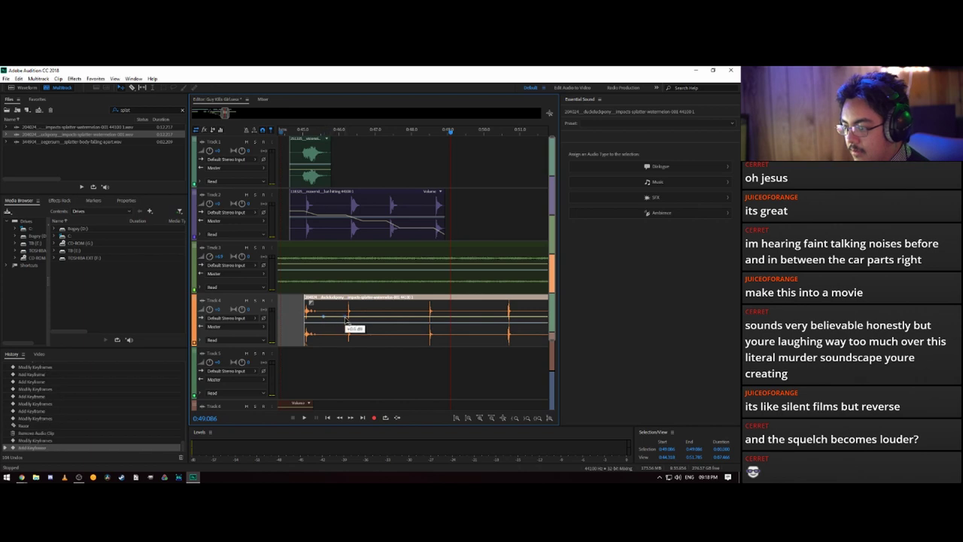
{"action": "left_click_drag", "start_coordinate": [348, 317], "coordinate": [347, 309]}
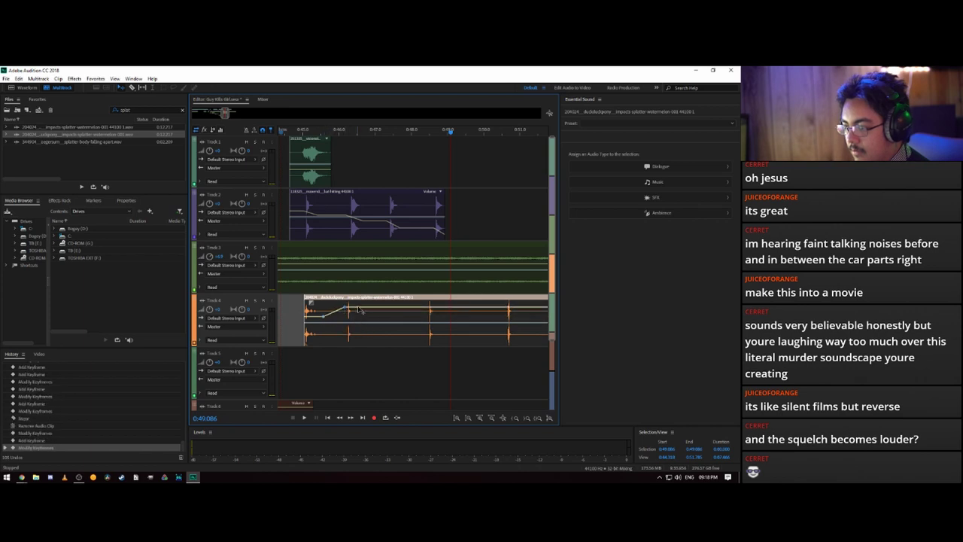
{"action": "left_click", "coordinate": [421, 307]}
{"action": "left_click_drag", "start_coordinate": [427, 307], "coordinate": [428, 301]}
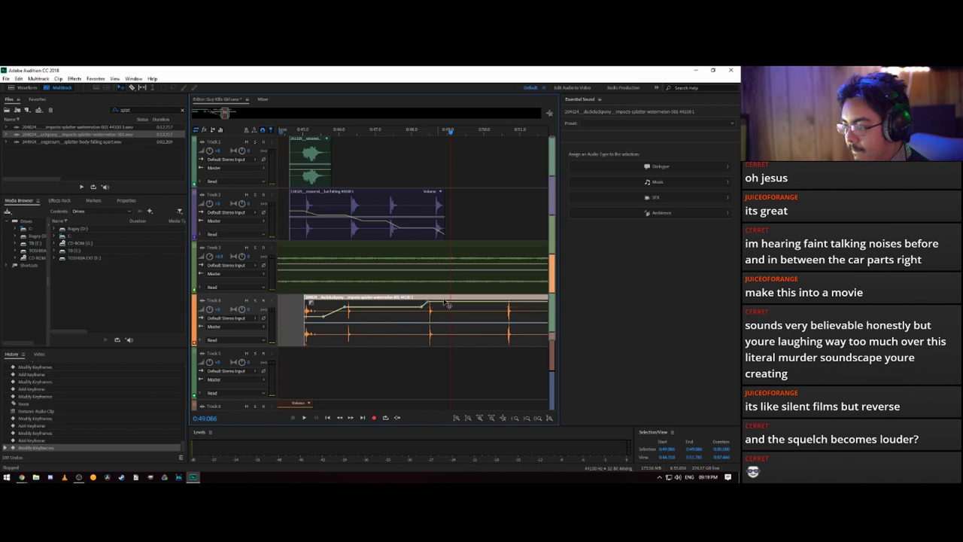
{"action": "left_click", "coordinate": [508, 303]}
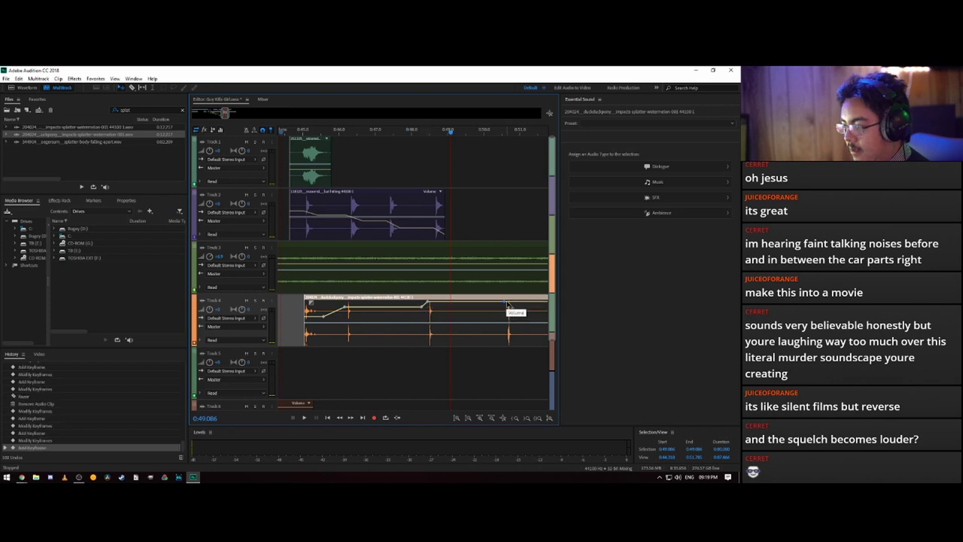
{"action": "left_click_drag", "start_coordinate": [504, 301], "coordinate": [513, 273]}
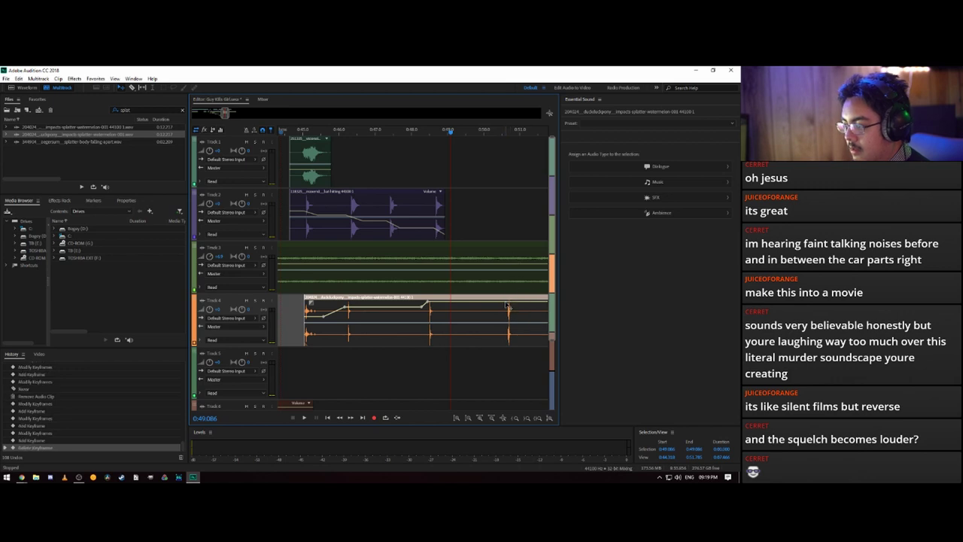
{"action": "left_click", "coordinate": [508, 305]}
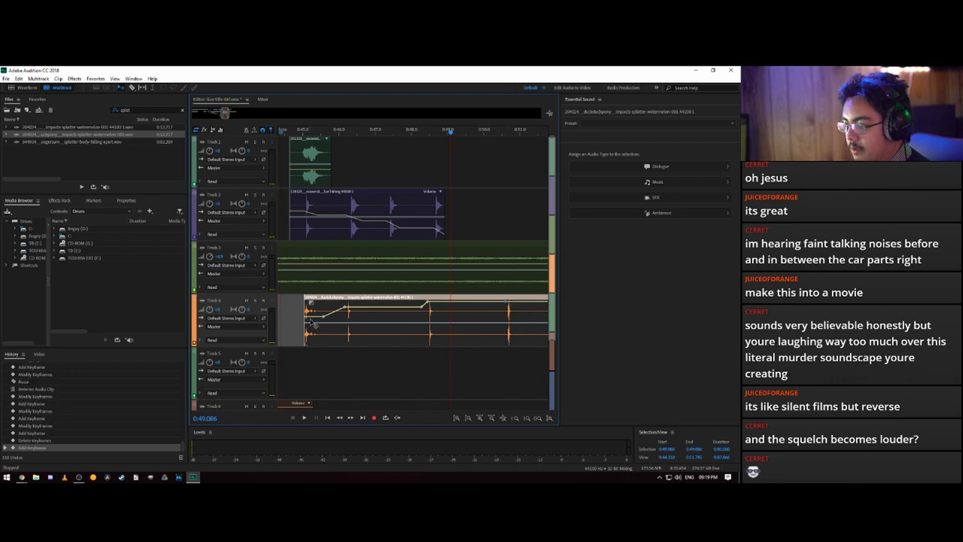
- Lower the splatter clip's volume keyframes around the first three splats so the level climbs gradually toward the fourth
{"action": "left_click_drag", "start_coordinate": [313, 317], "coordinate": [357, 312]}
{"action": "left_click_drag", "start_coordinate": [423, 311], "coordinate": [426, 309]}
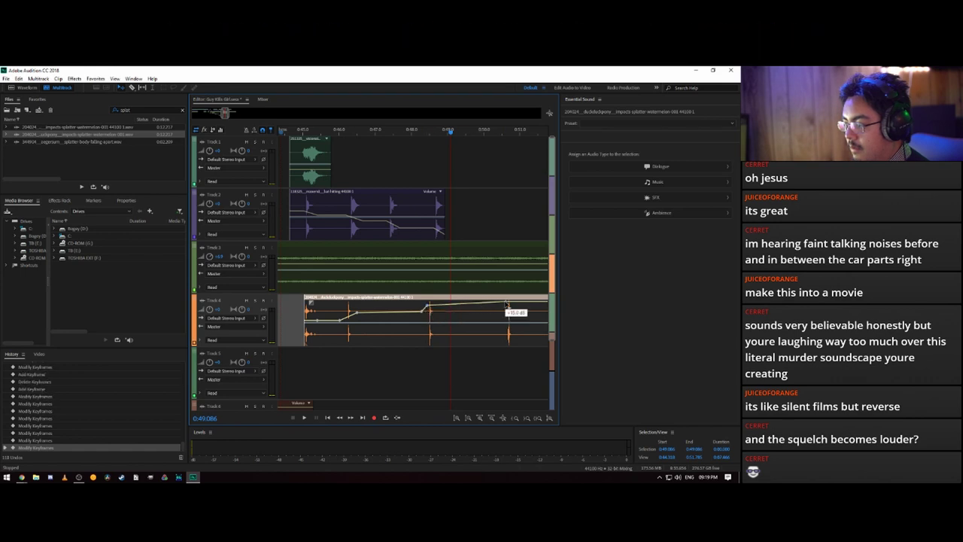
{"action": "left_click_drag", "start_coordinate": [508, 307], "coordinate": [508, 306]}
{"action": "left_click_drag", "start_coordinate": [435, 308], "coordinate": [437, 310]}
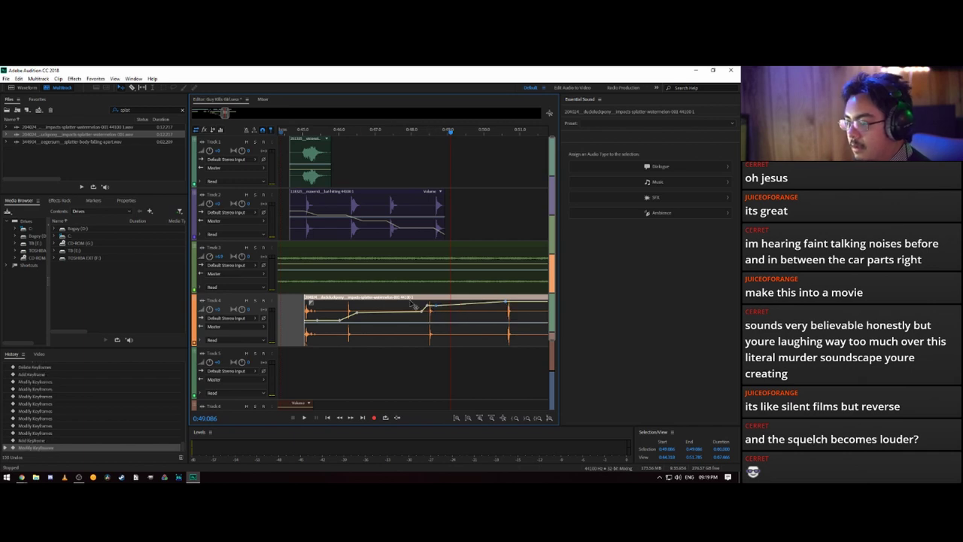
- Cut off the Track 4 splatter clip after its fourth splat, then split it before the fourth and around the second and third splats
{"action": "left_click", "coordinate": [516, 319]}
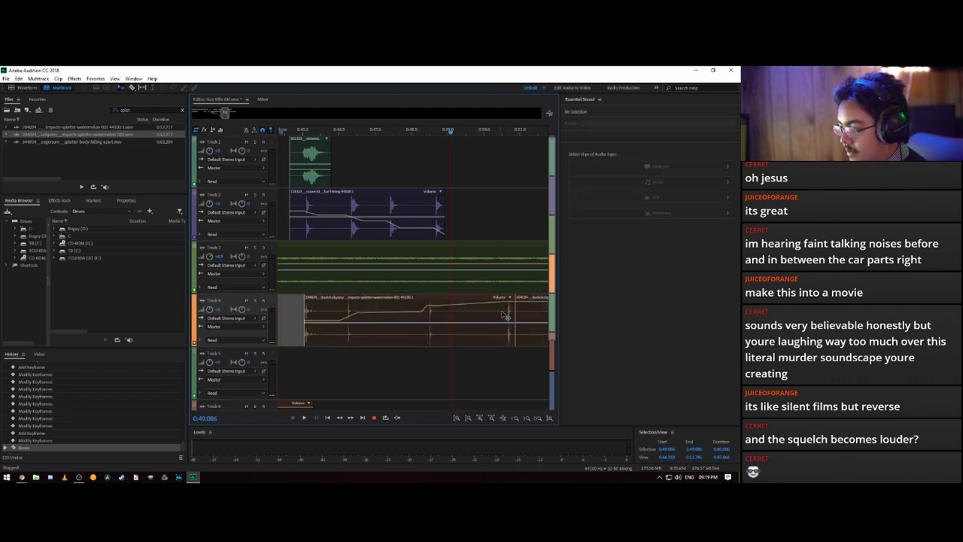
{"action": "key", "text": "Delete"}
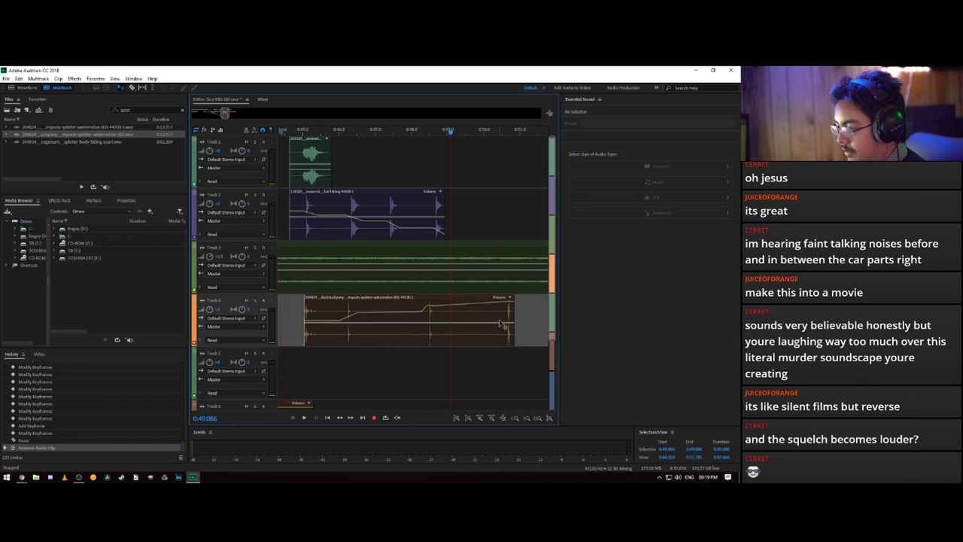
{"action": "left_click", "coordinate": [509, 314]}
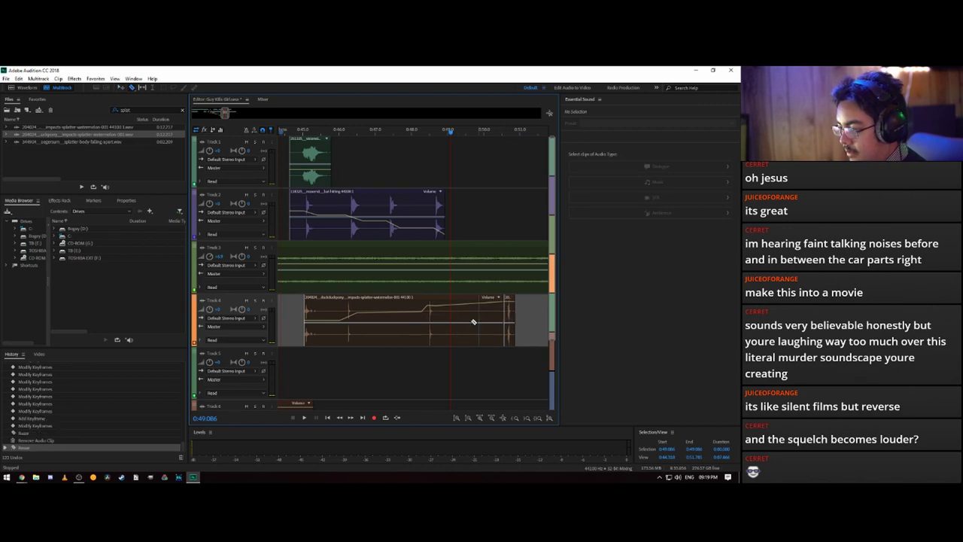
{"action": "left_click", "coordinate": [426, 320]}
{"action": "left_click", "coordinate": [348, 316]}
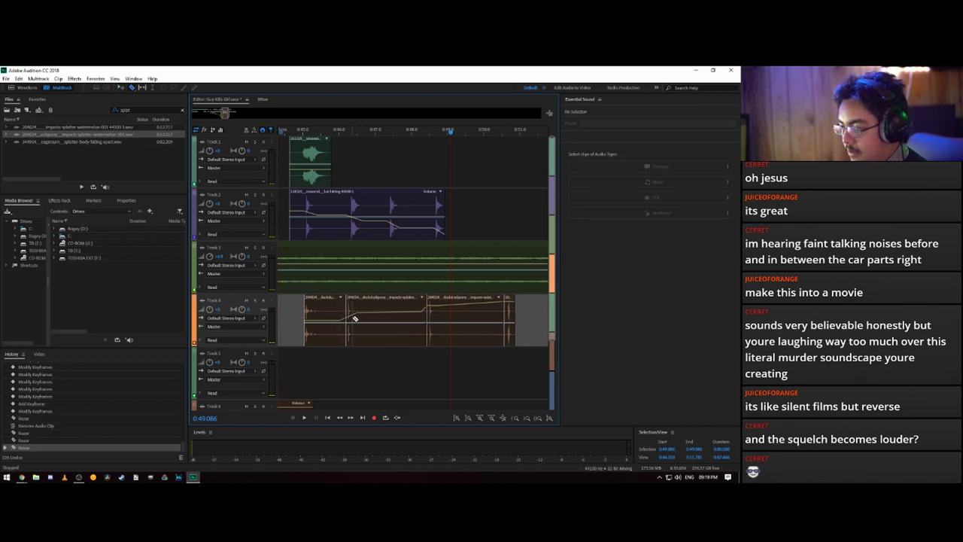
{"action": "left_click", "coordinate": [353, 319]}
{"action": "left_click", "coordinate": [434, 325]}
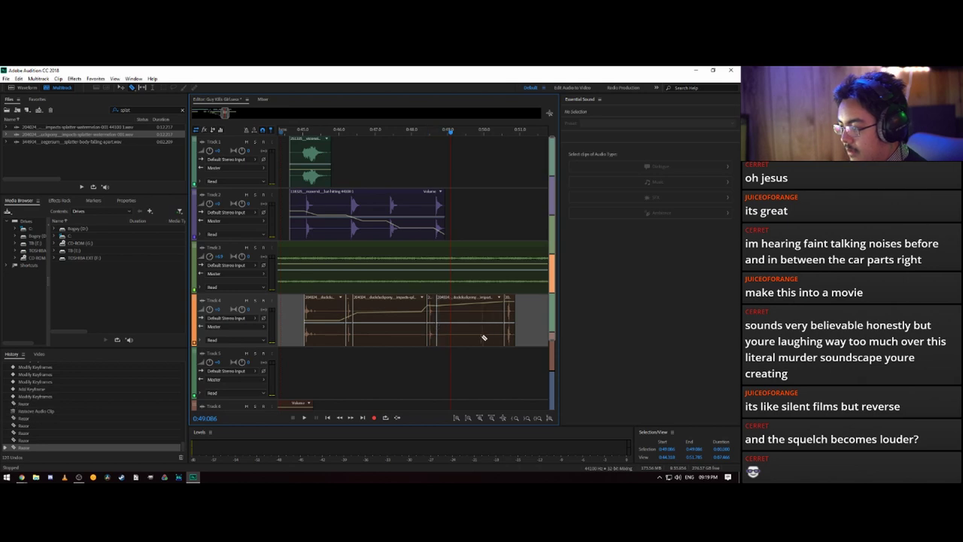
- Delete the unused Track 4 splatter sections between the four splats, cutting the first piece just after its splat
{"action": "key", "text": "v"}
{"action": "left_click", "coordinate": [482, 316]}
{"action": "key", "text": "Delete"}
{"action": "key", "text": "End"}
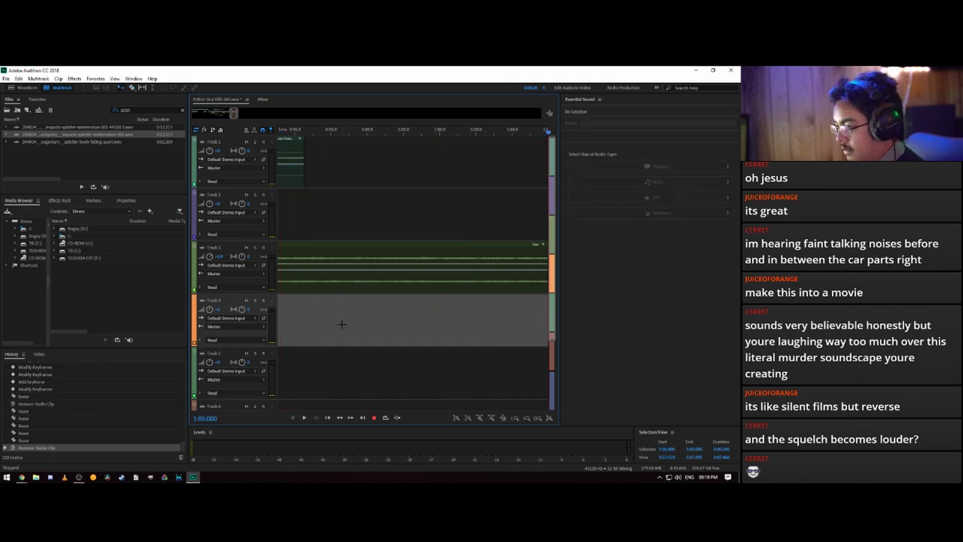
{"action": "left_click_drag", "start_coordinate": [225, 117], "coordinate": [224, 113]}
{"action": "left_click", "coordinate": [404, 324]}
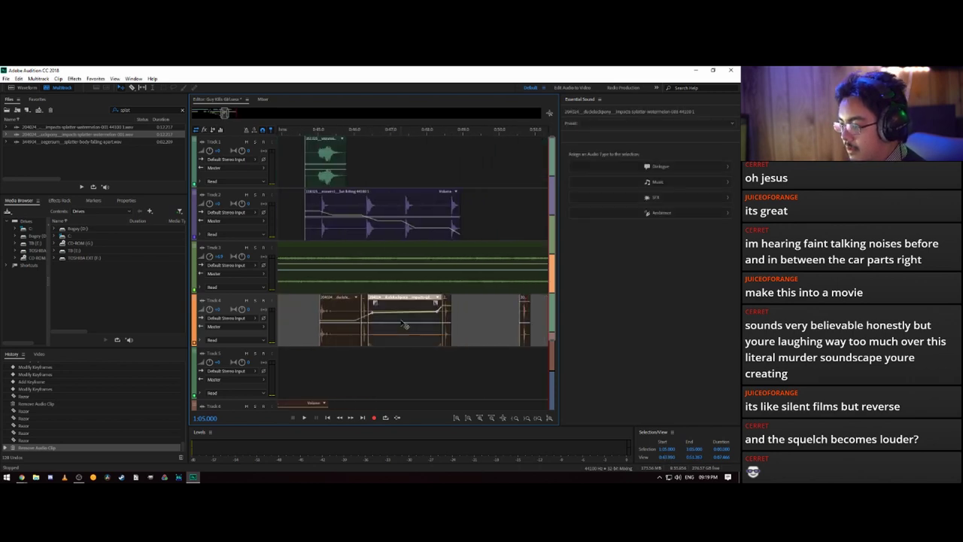
{"action": "key", "text": "Delete"}
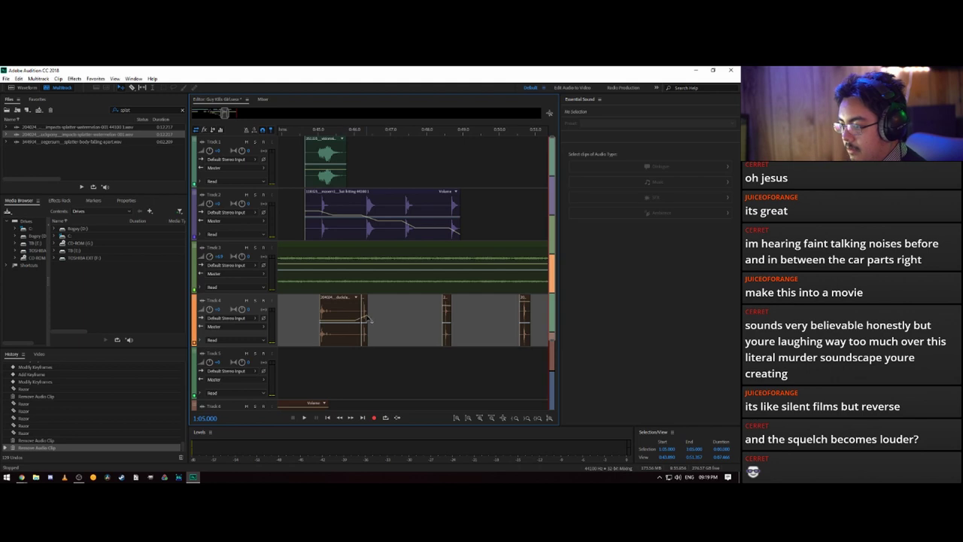
{"action": "left_click", "coordinate": [335, 323]}
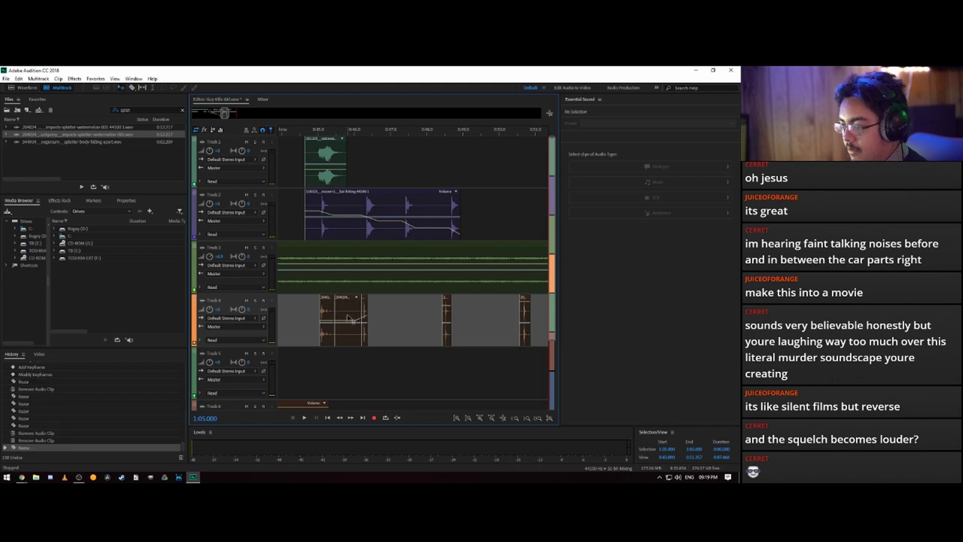
{"action": "key", "text": "Delete"}
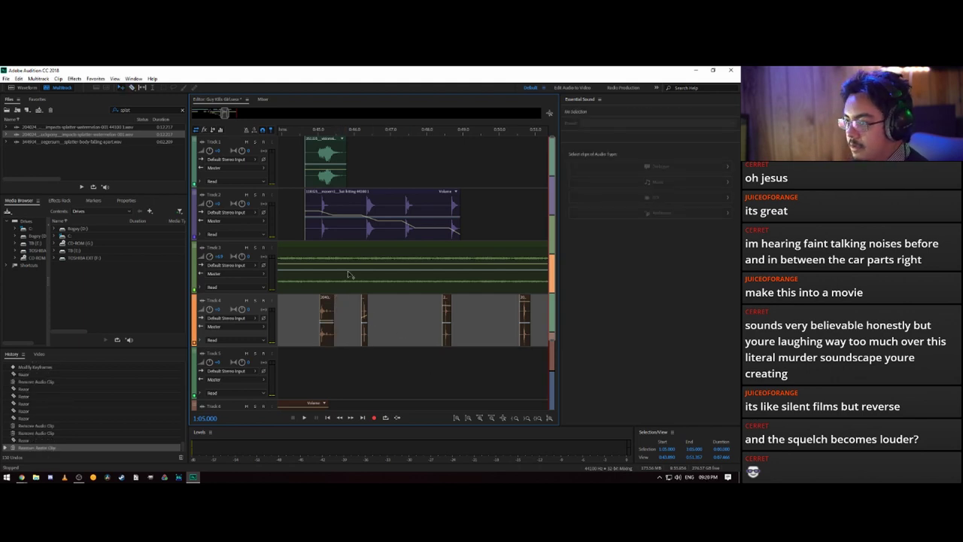
- Move the second, third and fourth splat pieces on Track 4 to line up with the matching bat hits on Track 2
{"action": "scroll", "coordinate": [368, 170], "scroll_direction": "up", "scroll_amount": 3}
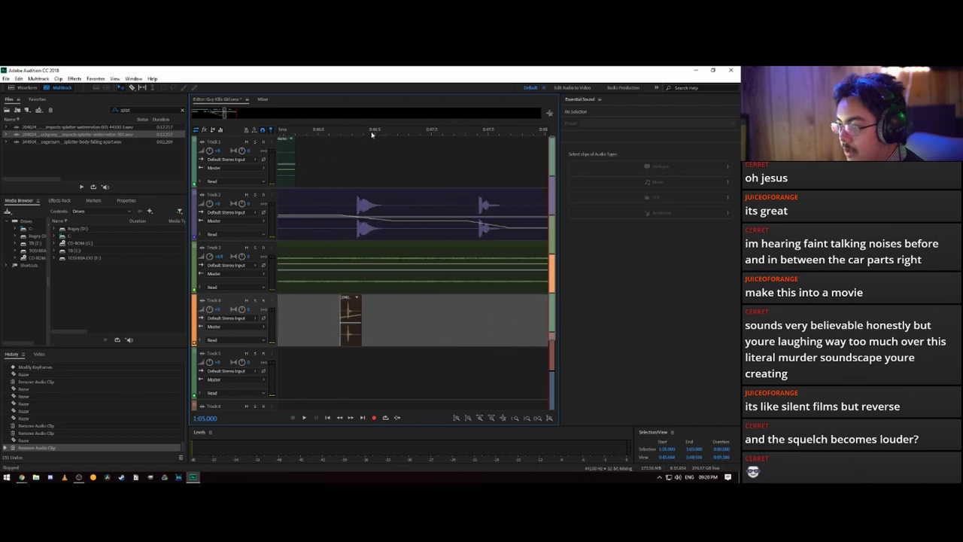
{"action": "left_click", "coordinate": [354, 312]}
{"action": "left_click_drag", "start_coordinate": [353, 311], "coordinate": [361, 311]}
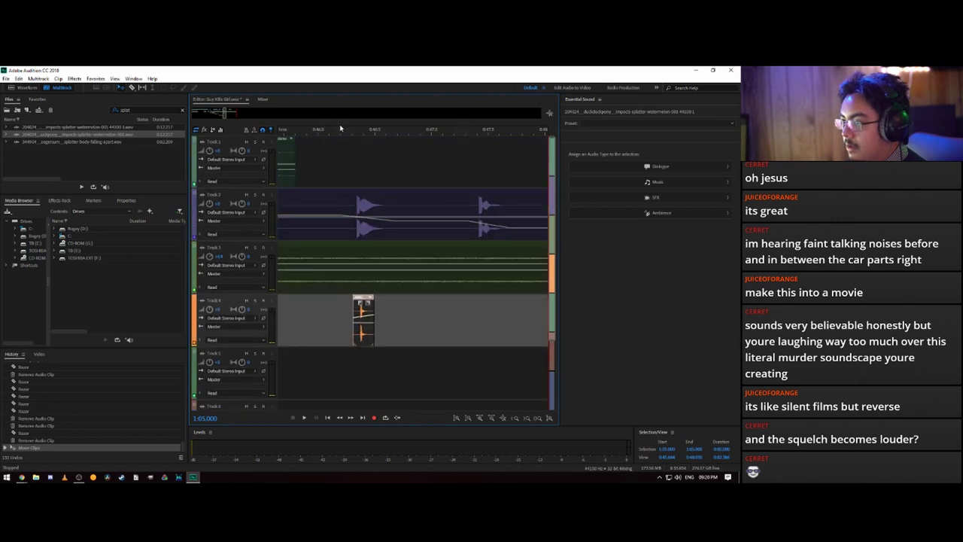
{"action": "scroll", "coordinate": [340, 129], "scroll_direction": "down", "scroll_amount": 3}
{"action": "left_click_drag", "start_coordinate": [446, 322], "coordinate": [412, 317]}
{"action": "scroll", "coordinate": [409, 135], "scroll_direction": "up", "scroll_amount": 1}
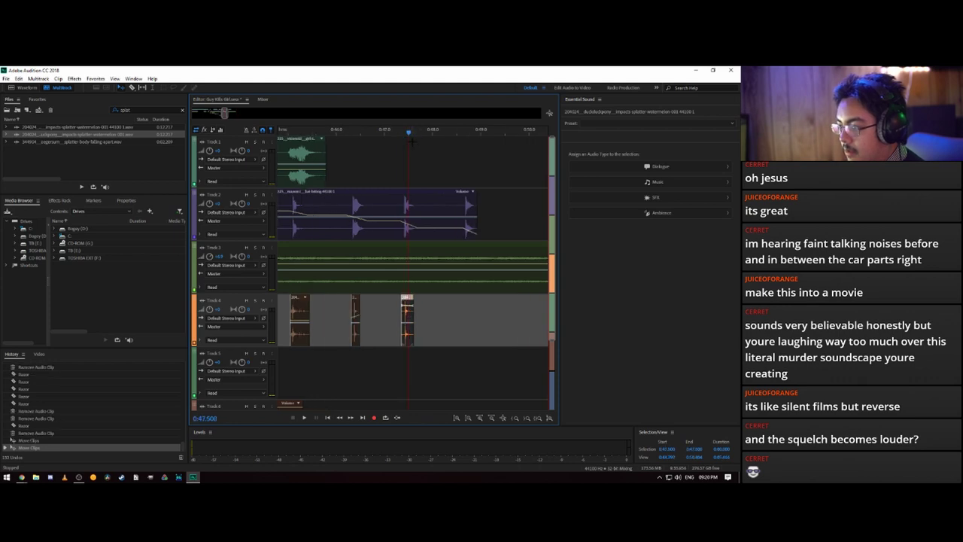
{"action": "scroll", "coordinate": [413, 143], "scroll_direction": "down", "scroll_amount": 2}
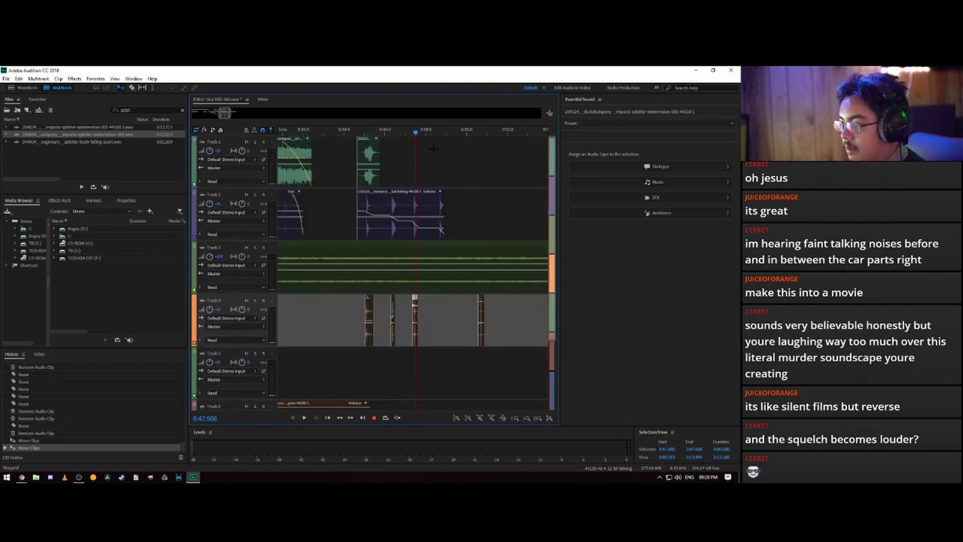
{"action": "left_click_drag", "start_coordinate": [484, 325], "coordinate": [438, 317]}
{"action": "scroll", "coordinate": [438, 145], "scroll_direction": "up", "scroll_amount": 1}
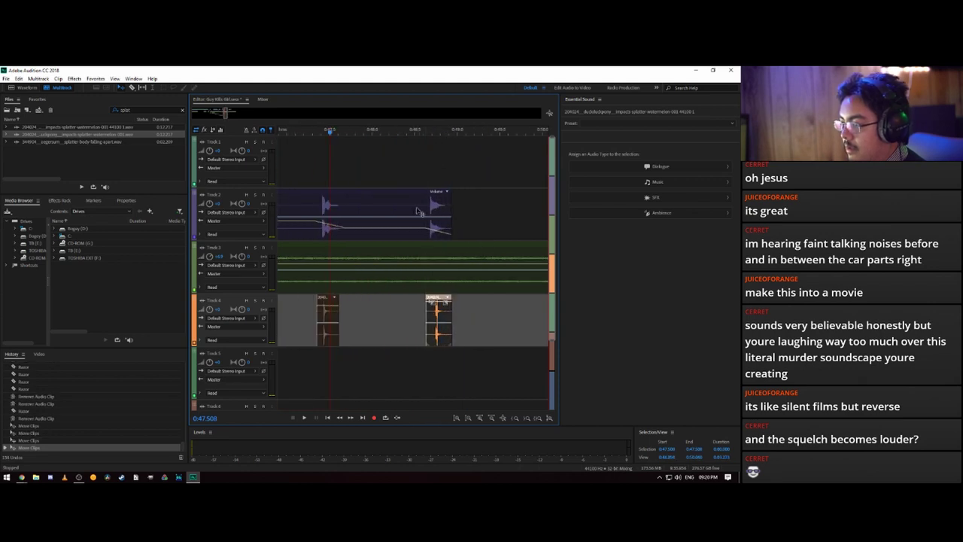
- Play back the bat hits with the realigned splats from about 0:44
{"action": "left_click_drag", "start_coordinate": [329, 134], "coordinate": [363, 143]}
{"action": "scroll", "coordinate": [429, 134], "scroll_direction": "down", "scroll_amount": 4}
{"action": "scroll", "coordinate": [476, 145], "scroll_direction": "down", "scroll_amount": 2}
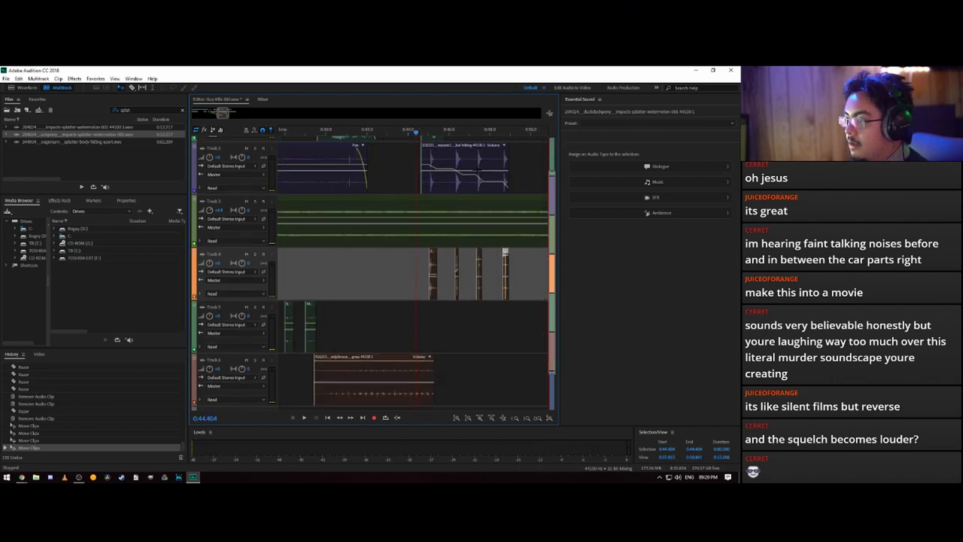
{"action": "scroll", "coordinate": [477, 145], "scroll_direction": "up", "scroll_amount": 1}
{"action": "scroll", "coordinate": [477, 146], "scroll_direction": "up", "scroll_amount": 1}
{"action": "scroll", "coordinate": [485, 150], "scroll_direction": "down", "scroll_amount": 2}
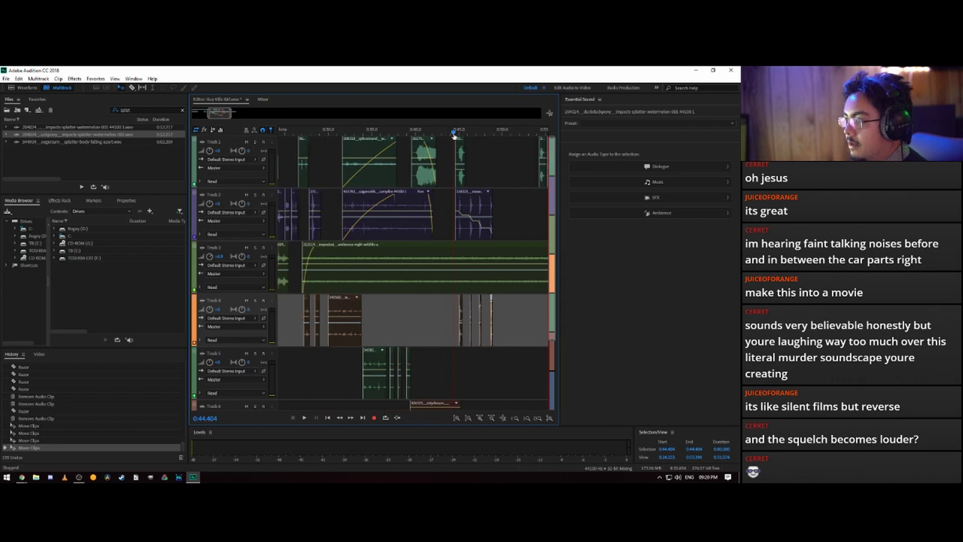
{"action": "key", "text": "space"}
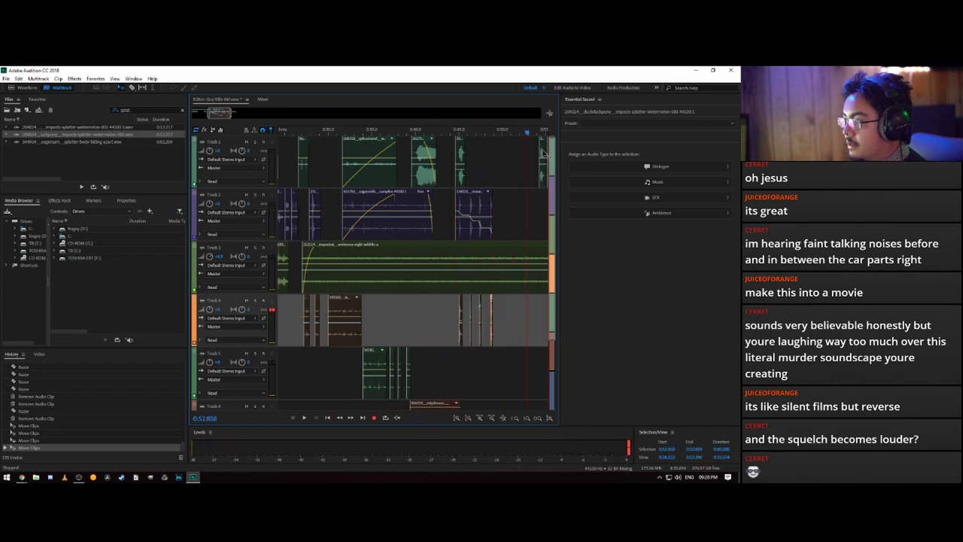
- Move the next Track 1 scream clip to about 0:46.5, at the second bat hit, and lower its volume slightly
{"action": "left_click_drag", "start_coordinate": [543, 152], "coordinate": [474, 160]}
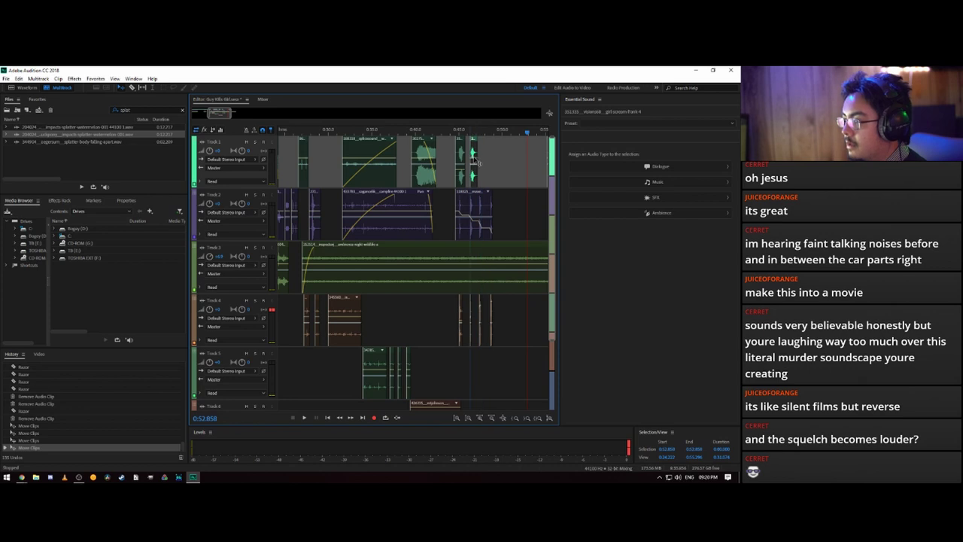
{"action": "left_click", "coordinate": [472, 134]}
{"action": "scroll", "coordinate": [473, 134], "scroll_direction": "up", "scroll_amount": 3}
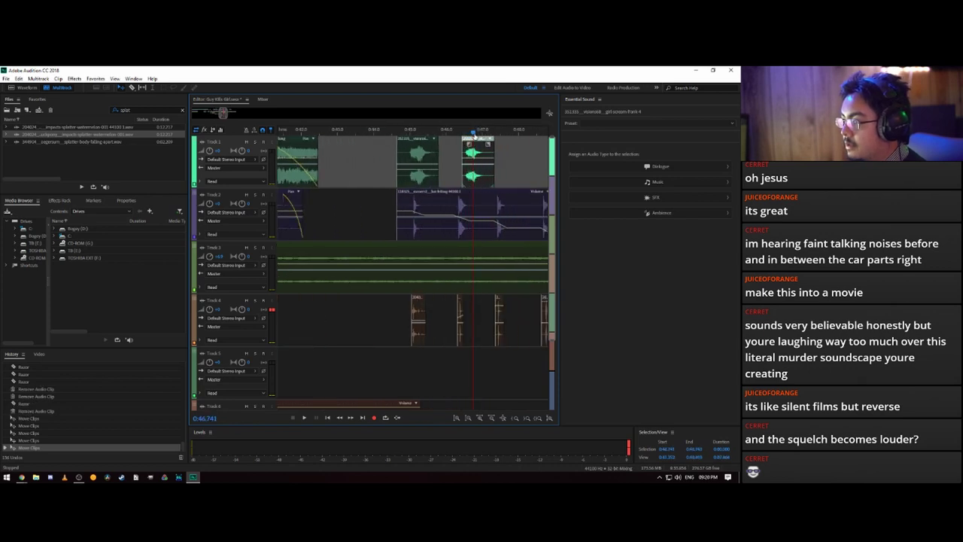
{"action": "scroll", "coordinate": [474, 134], "scroll_direction": "up", "scroll_amount": 2}
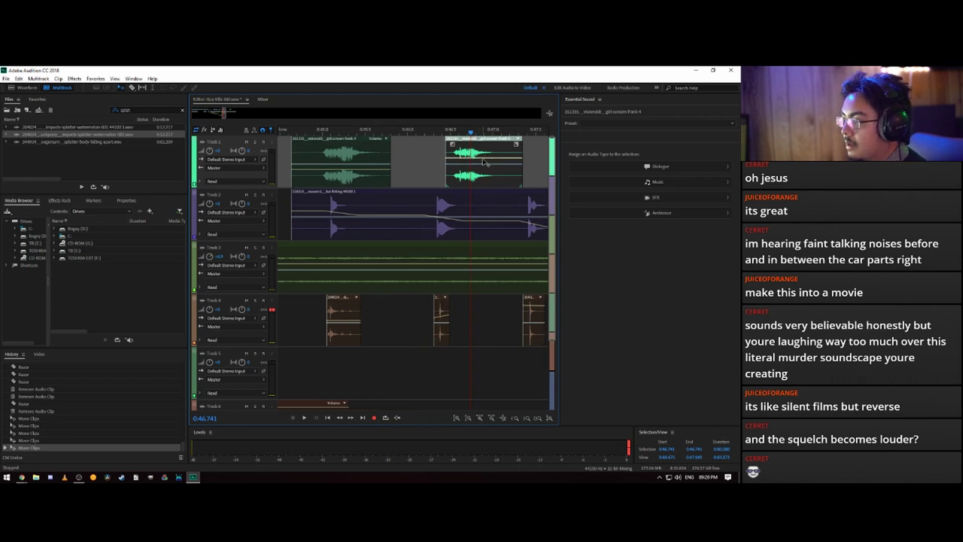
{"action": "left_click_drag", "start_coordinate": [483, 161], "coordinate": [486, 164]}
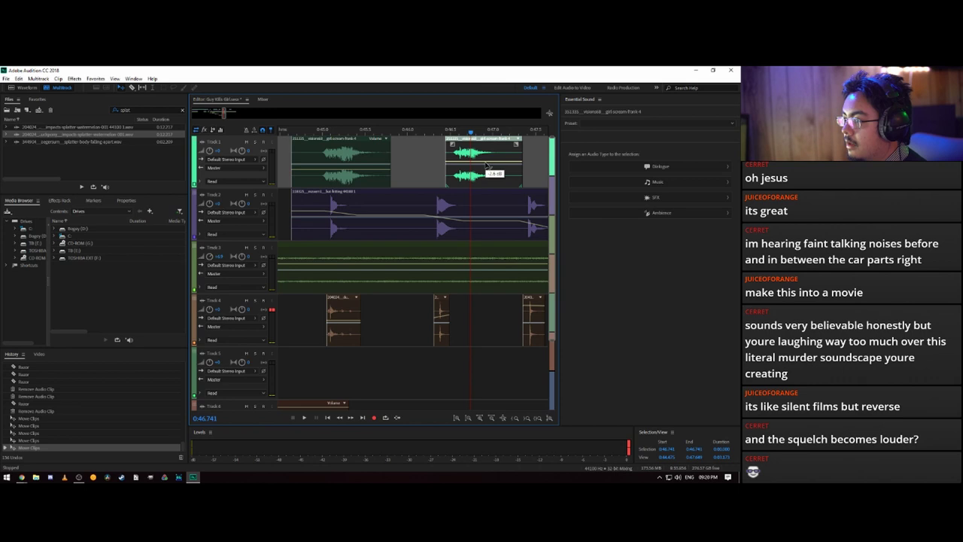
{"action": "left_click_drag", "start_coordinate": [488, 166], "coordinate": [487, 167]}
- Play back the beating section with the second scream, first from about 0:44 and again with more of the lead-in
{"action": "left_click_drag", "start_coordinate": [291, 130], "coordinate": [279, 135]}
{"action": "key", "text": "space"}
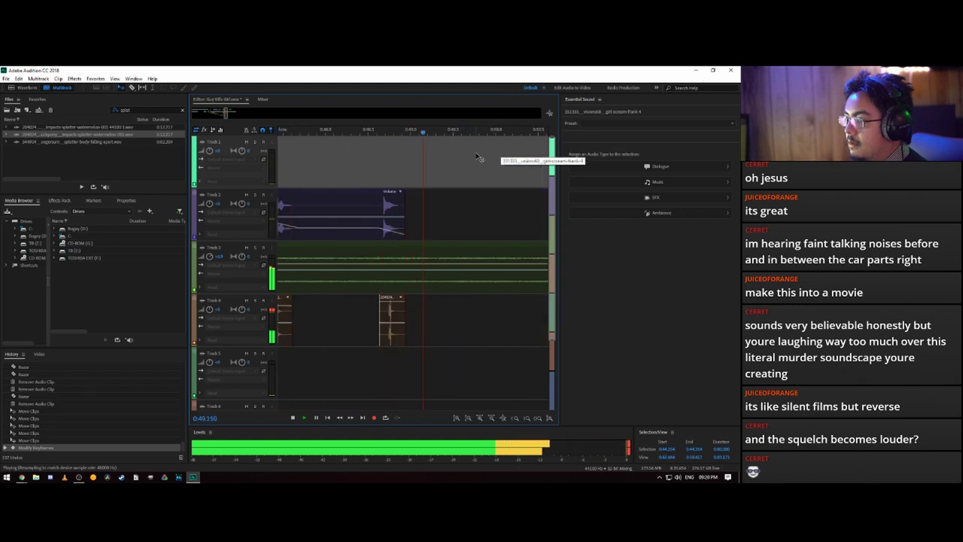
{"action": "key", "text": "space"}
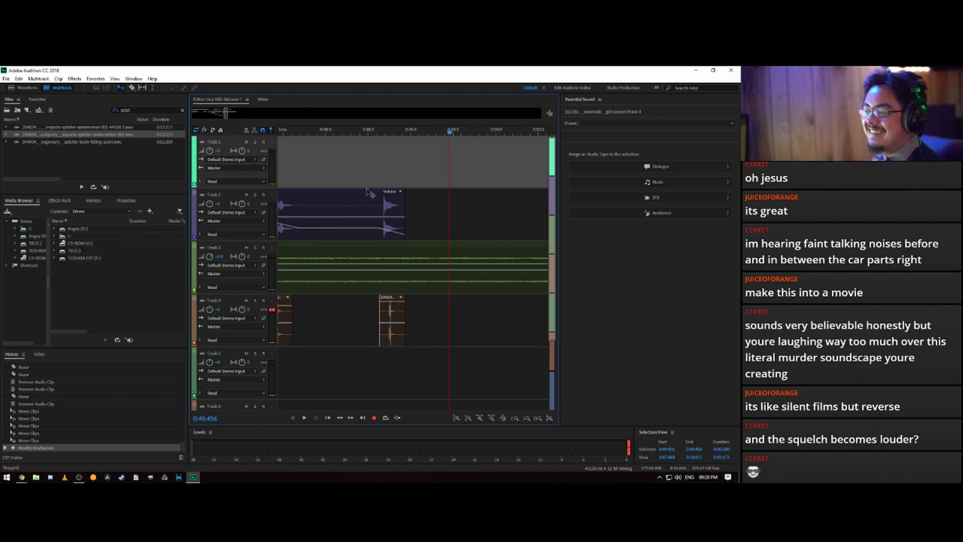
{"action": "left_click", "coordinate": [293, 131]}
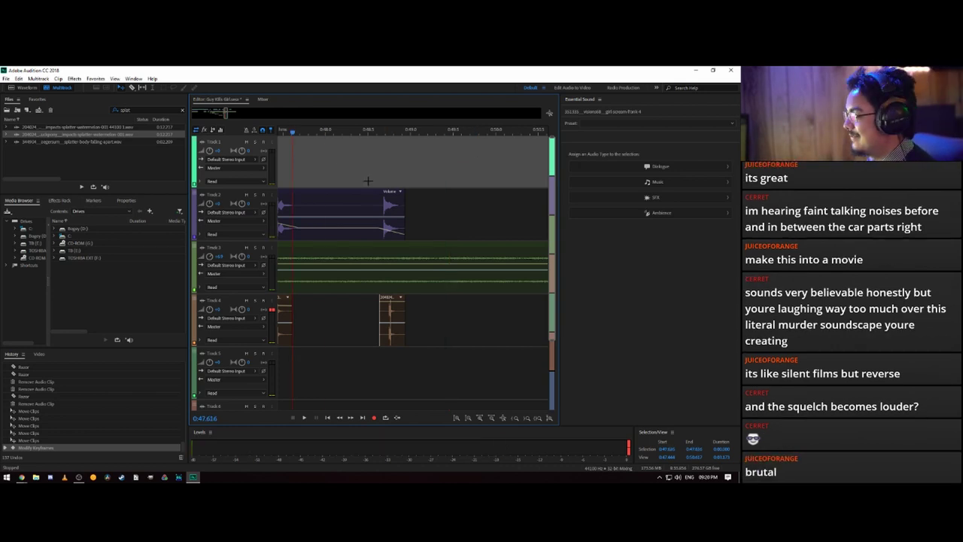
{"action": "scroll", "coordinate": [380, 176], "scroll_direction": "down", "scroll_amount": 2}
{"action": "scroll", "coordinate": [381, 171], "scroll_direction": "up", "scroll_amount": 2}
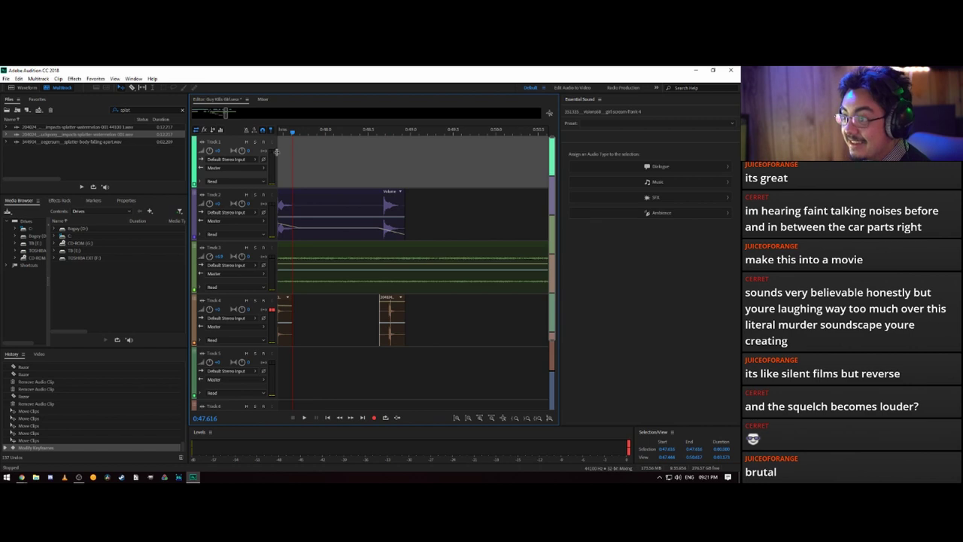
{"action": "left_click_drag", "start_coordinate": [222, 113], "coordinate": [221, 113]}
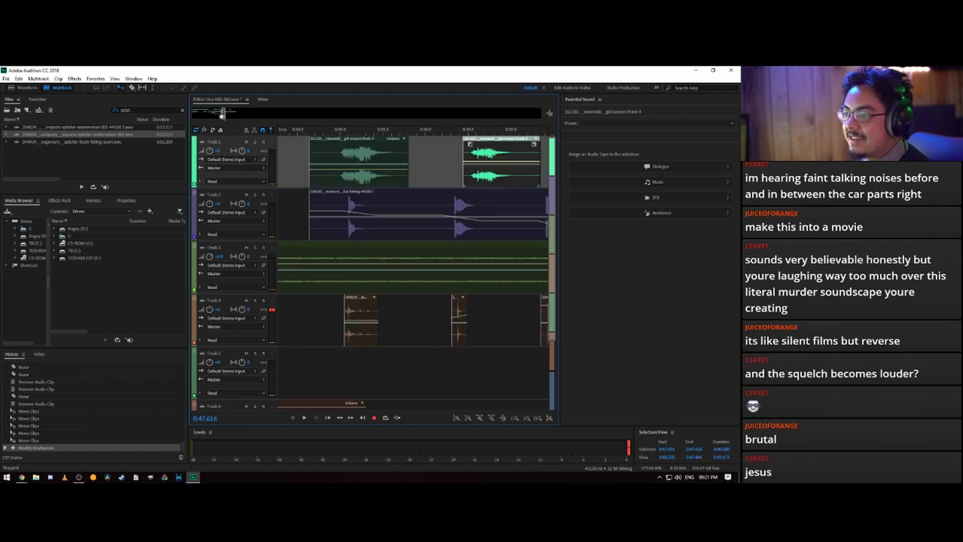
{"action": "scroll", "coordinate": [341, 138], "scroll_direction": "down", "scroll_amount": 8}
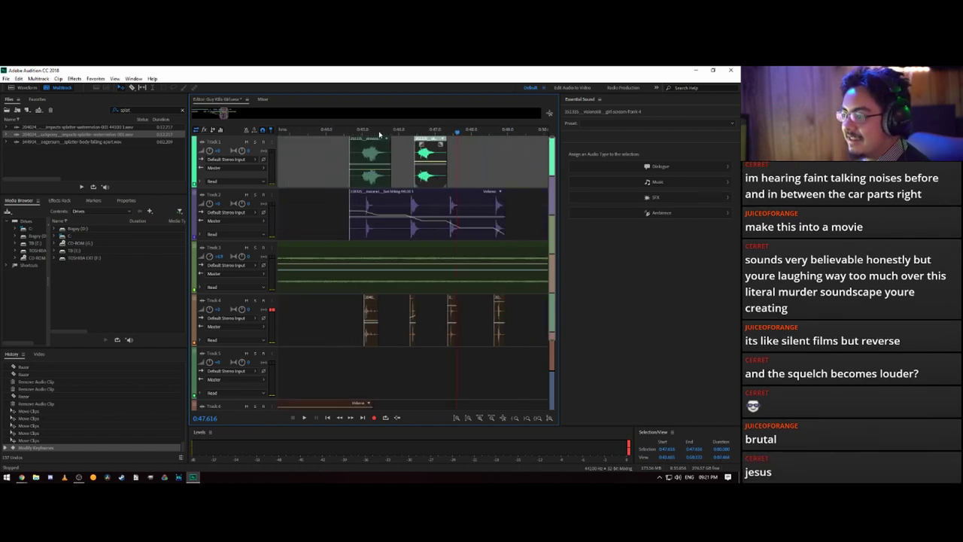
{"action": "left_click", "coordinate": [342, 133]}
{"action": "key", "text": "space"}
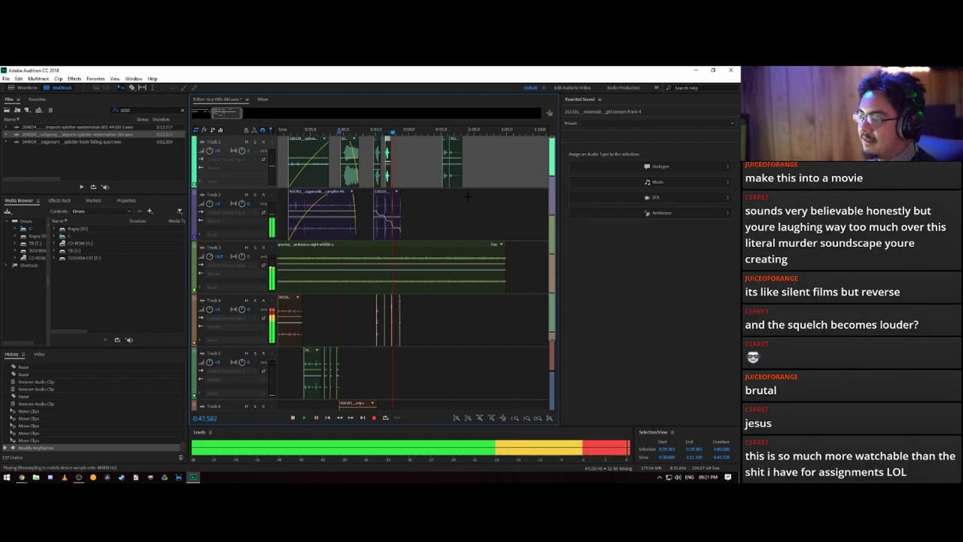
{"action": "key", "text": "space"}
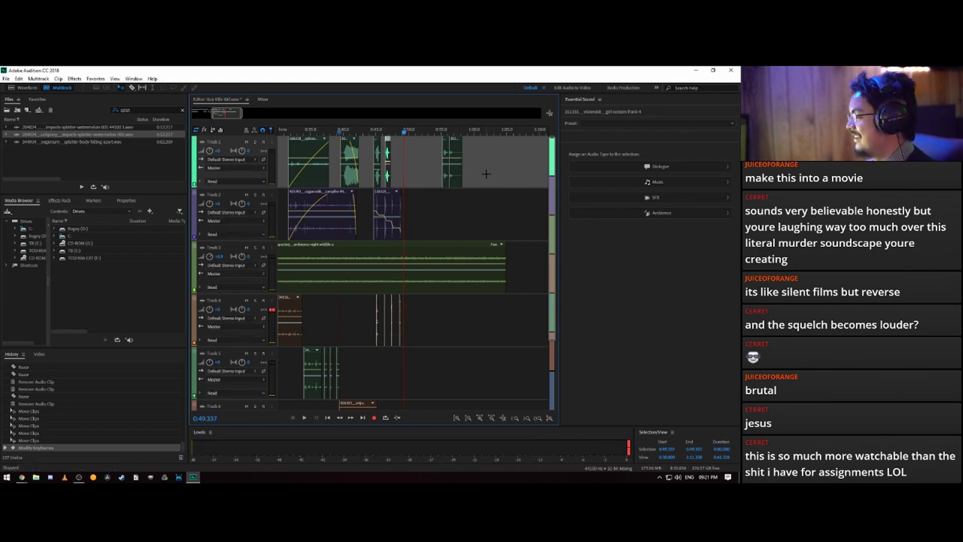
- Delete the leftover scream clips on Track 1 starting at about 0:55
{"action": "left_click_drag", "start_coordinate": [475, 167], "coordinate": [439, 194]}
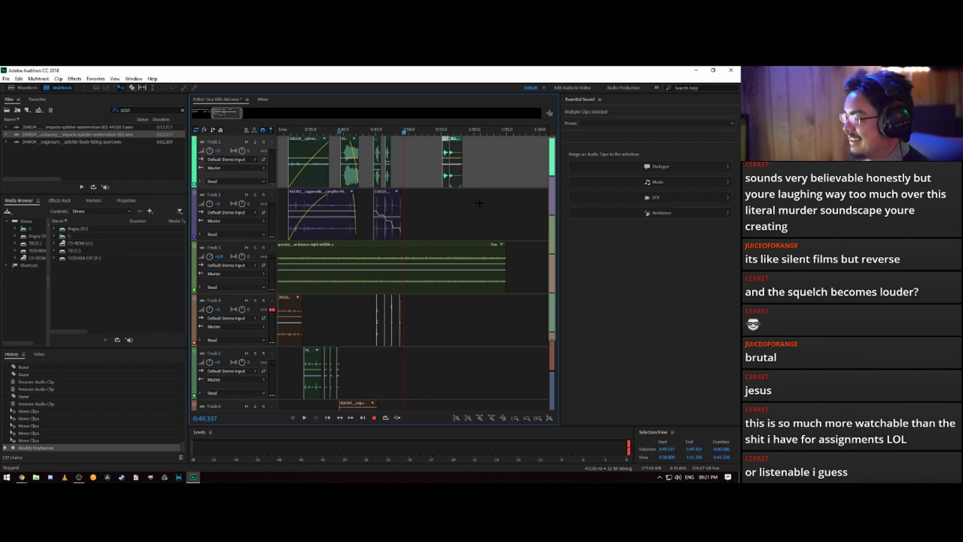
{"action": "key", "text": "Delete"}
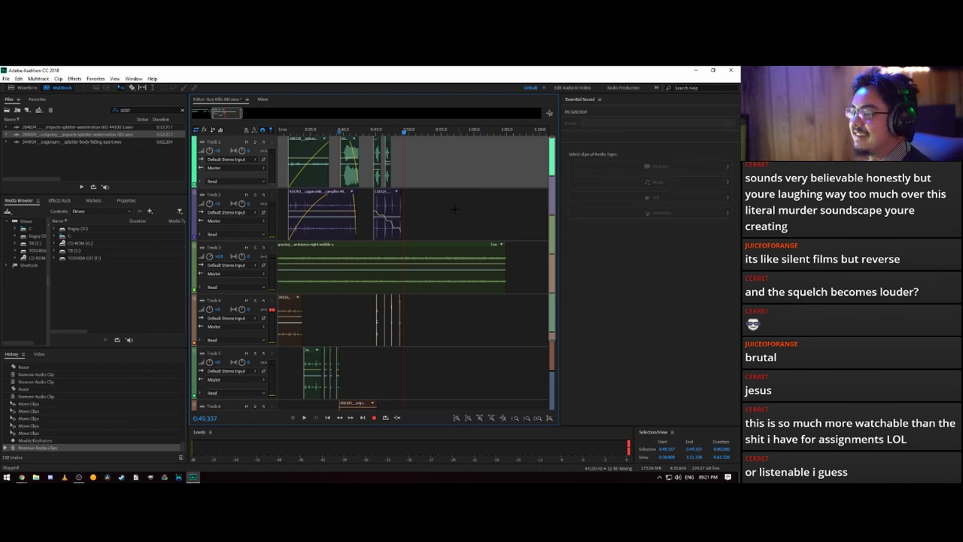
{"action": "key", "text": "alt+Tab"}
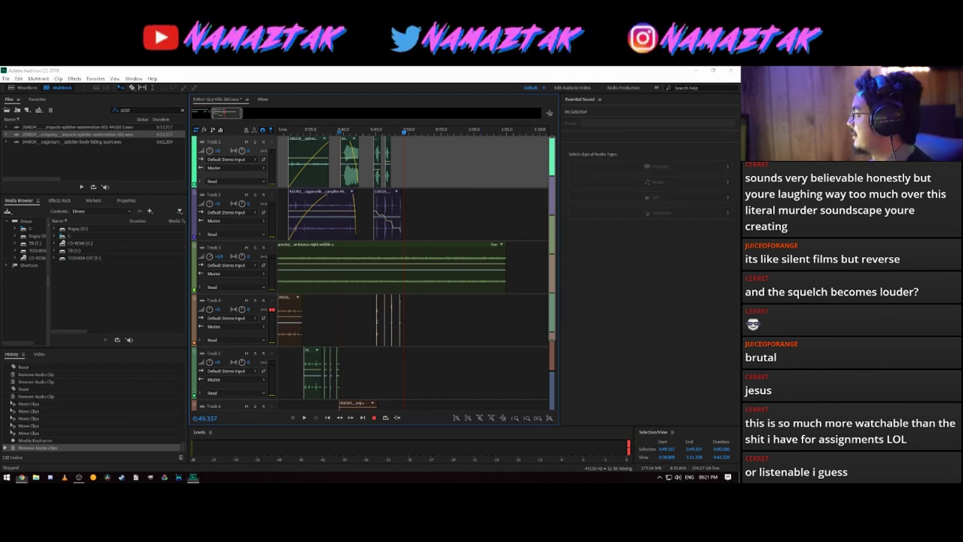
{"action": "left_click", "coordinate": [256, 80]}
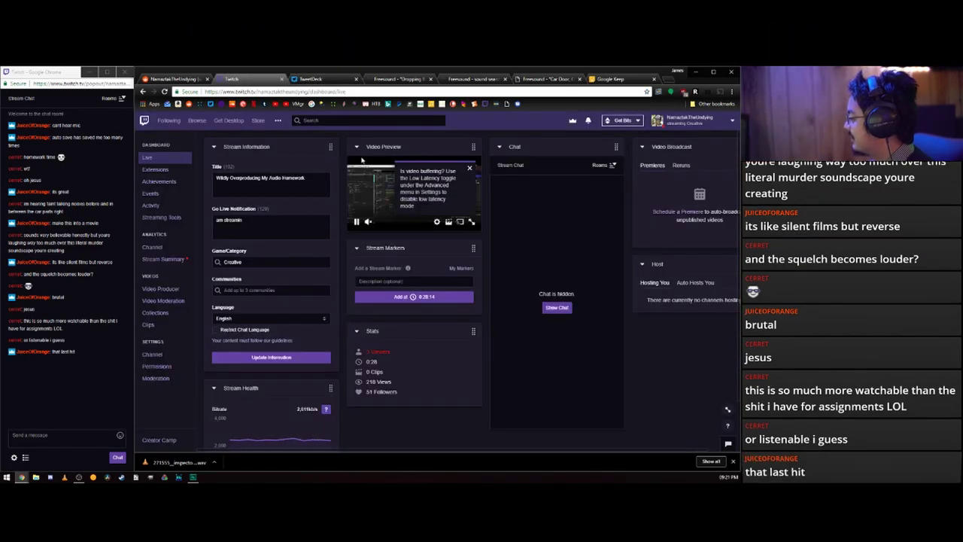
{"action": "left_click", "coordinate": [316, 79]}
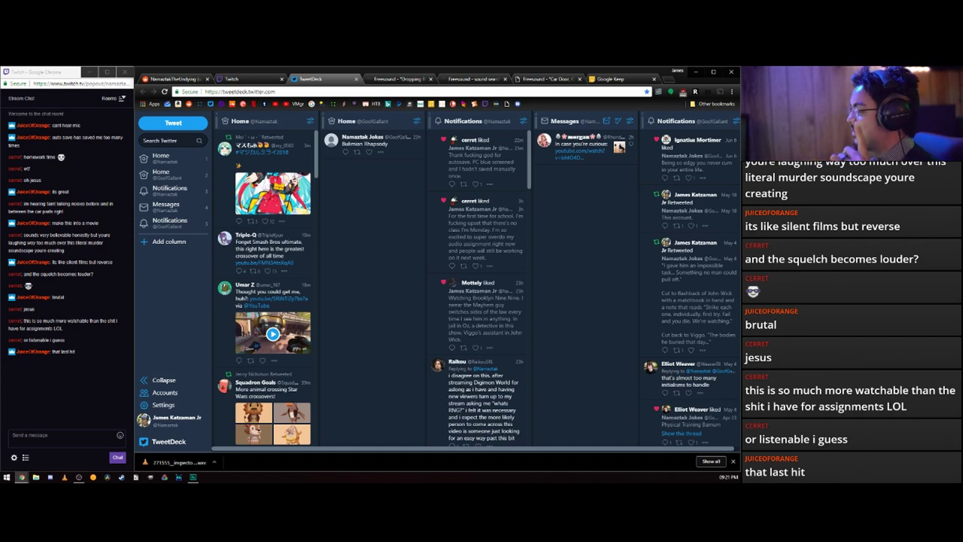
{"action": "key", "text": "alt+Tab"}
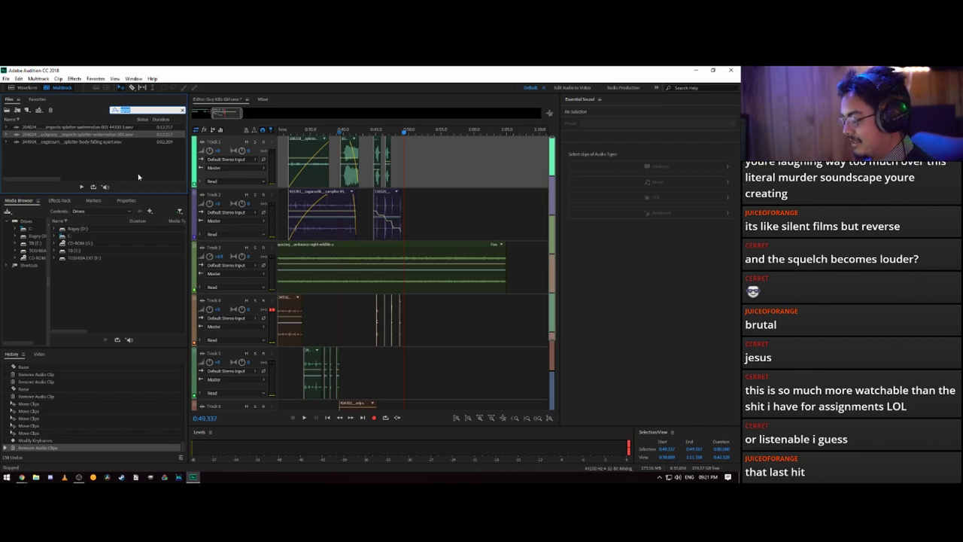
- Filter the project files by "foo" and place the footsteps-muddy clip on Track 4 at about 0:59
{"action": "type", "text": "foo"}
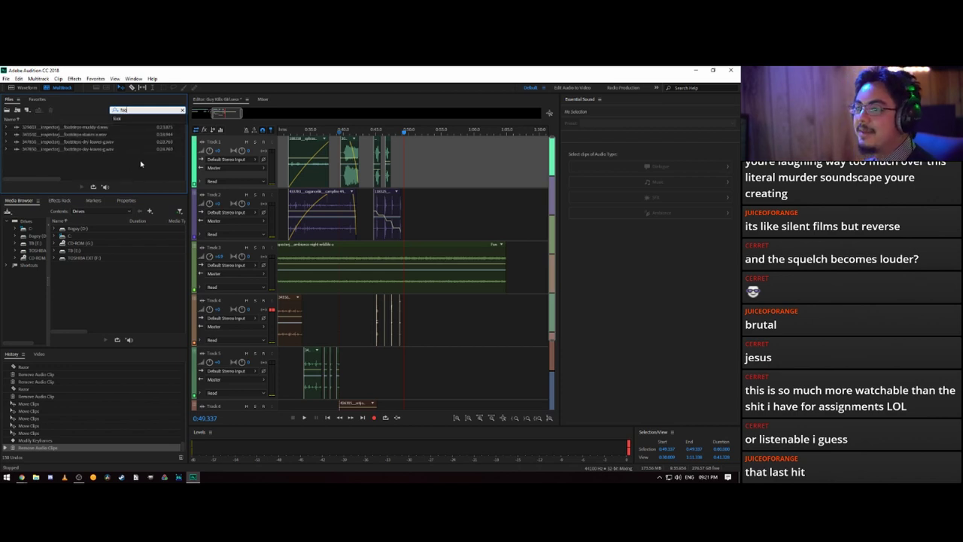
{"action": "left_click_drag", "start_coordinate": [93, 127], "coordinate": [475, 320]}
{"action": "left_click", "coordinate": [502, 317]}
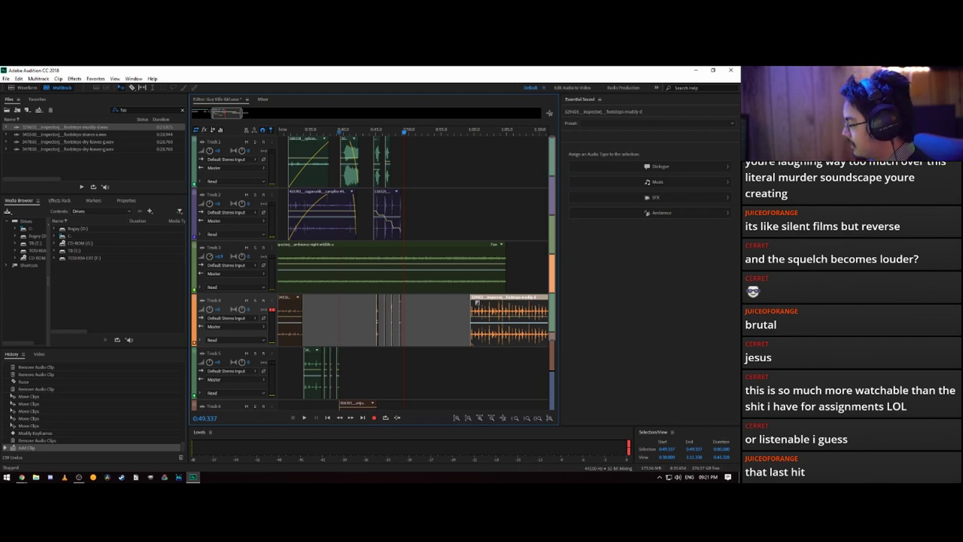
{"action": "key", "text": "super+e"}
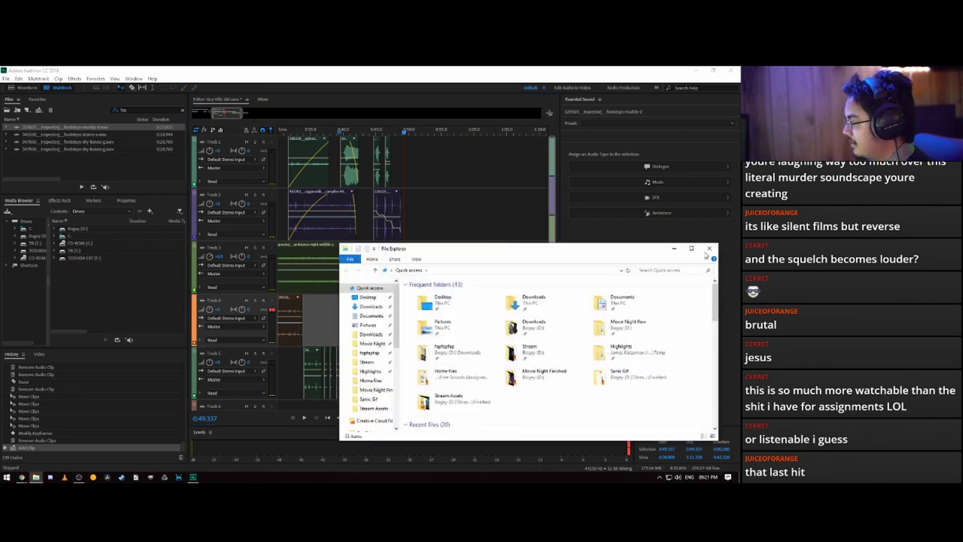
{"action": "left_click", "coordinate": [709, 249]}
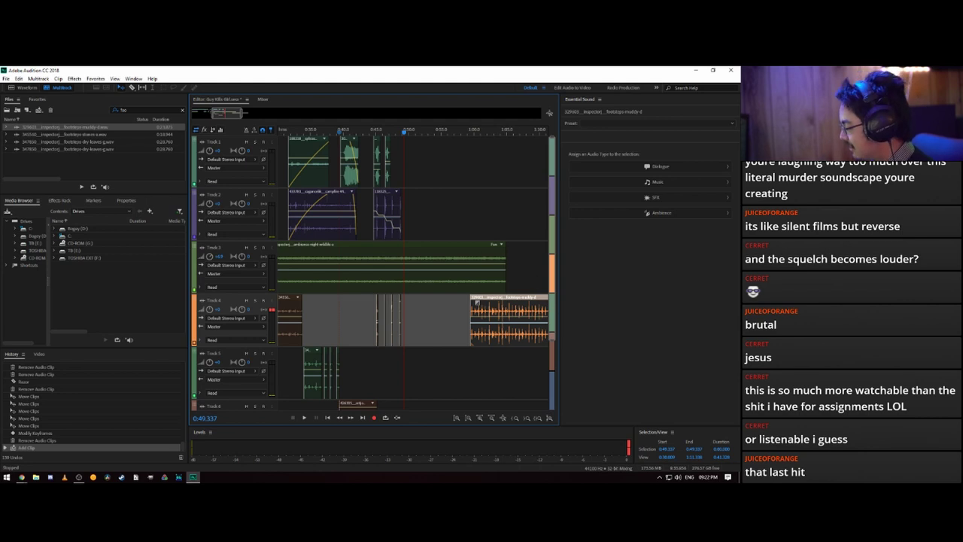
{"action": "key", "text": "super+e"}
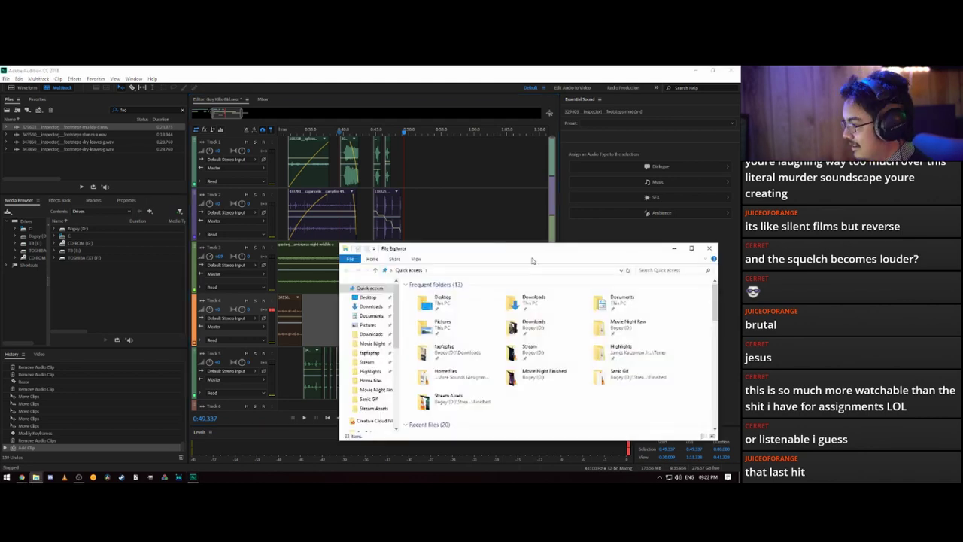
{"action": "left_click_drag", "start_coordinate": [533, 251], "coordinate": [738, 230]}
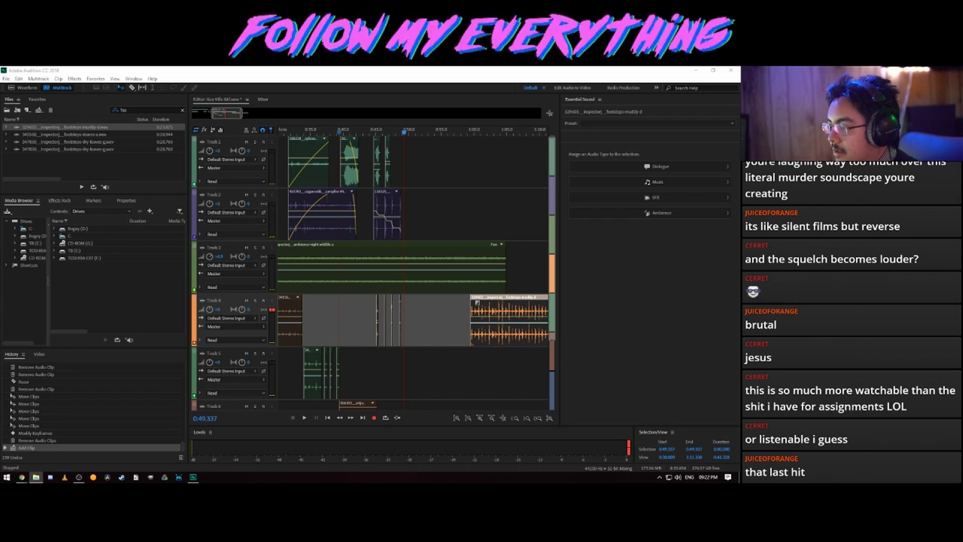
{"action": "key", "text": "alt+Tab"}
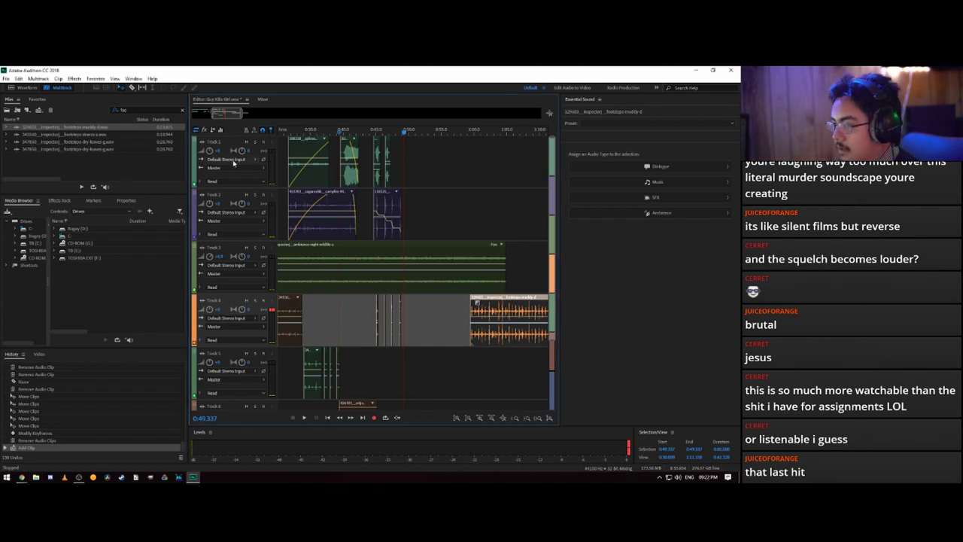
{"action": "left_click", "coordinate": [93, 163]}
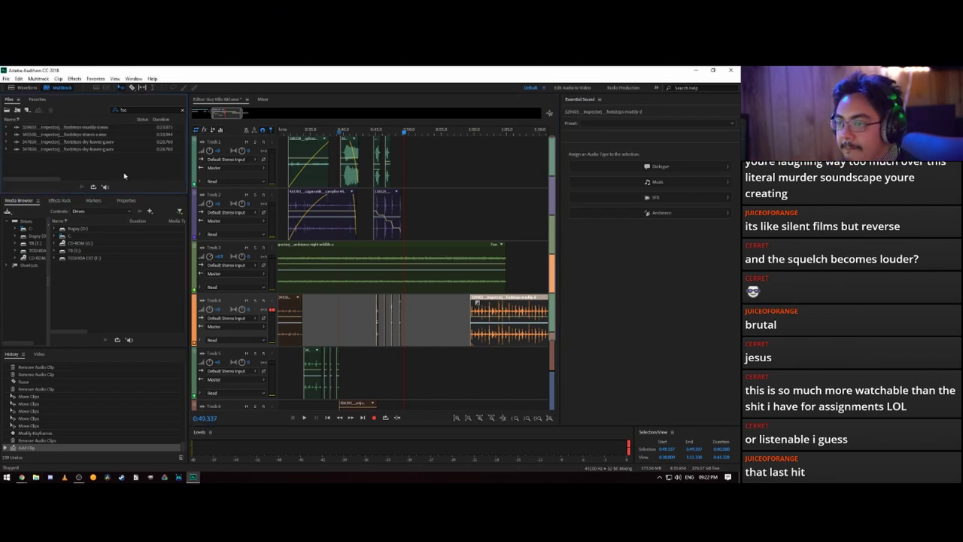
{"action": "left_click", "coordinate": [133, 109]}
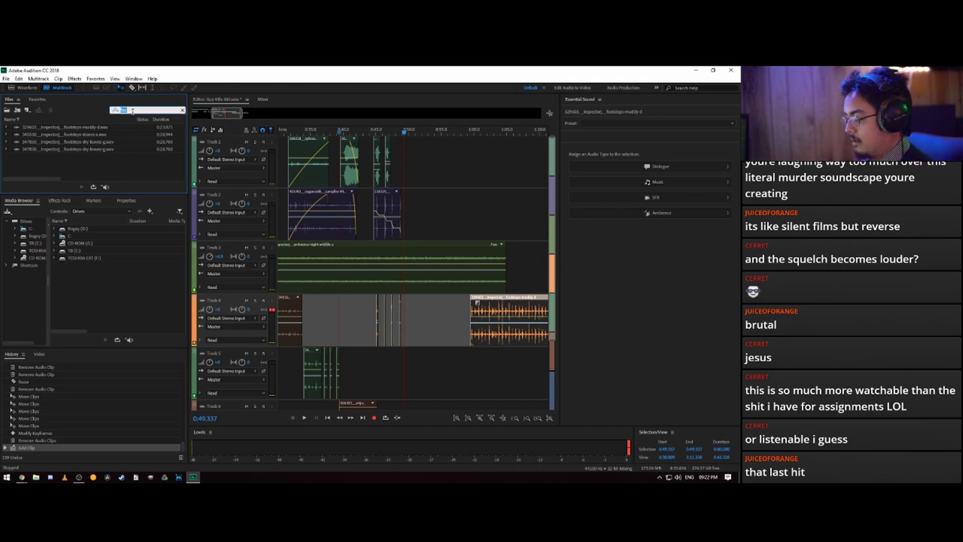
{"action": "type", "text": "light"}
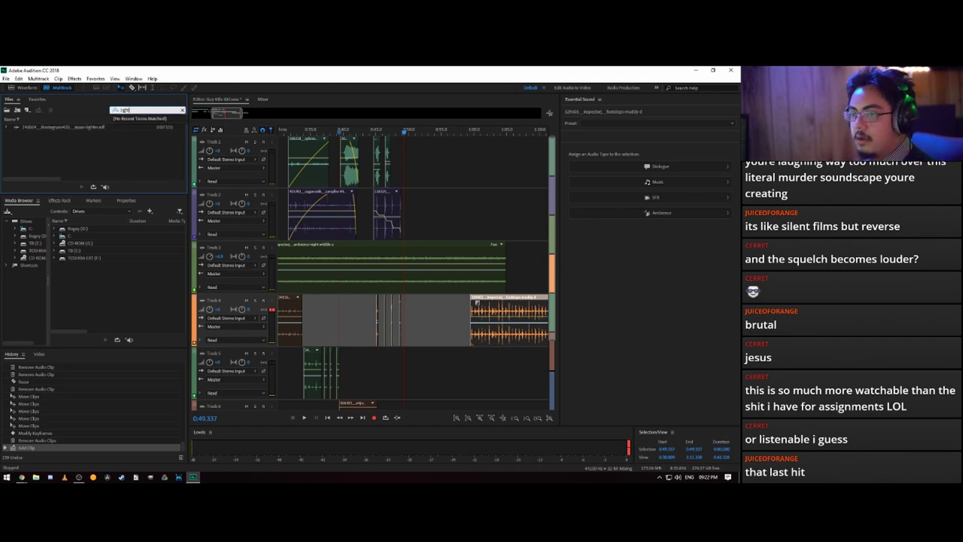
{"action": "type", "text": "er"}
{"action": "left_click", "coordinate": [98, 128]}
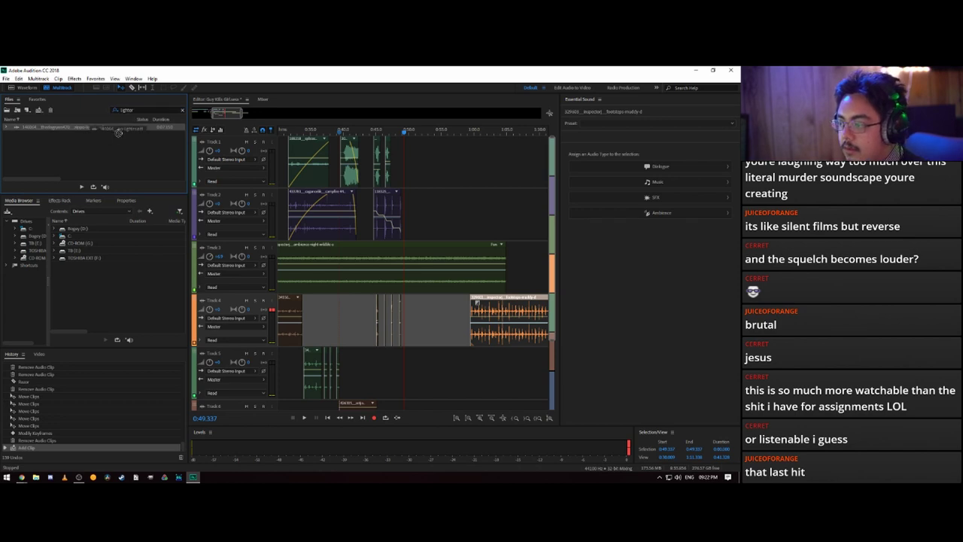
- Filter the project files by "breat" and place the breathless-panting clip on Track 2 at about 0:49.3
{"action": "left_click", "coordinate": [139, 109]}
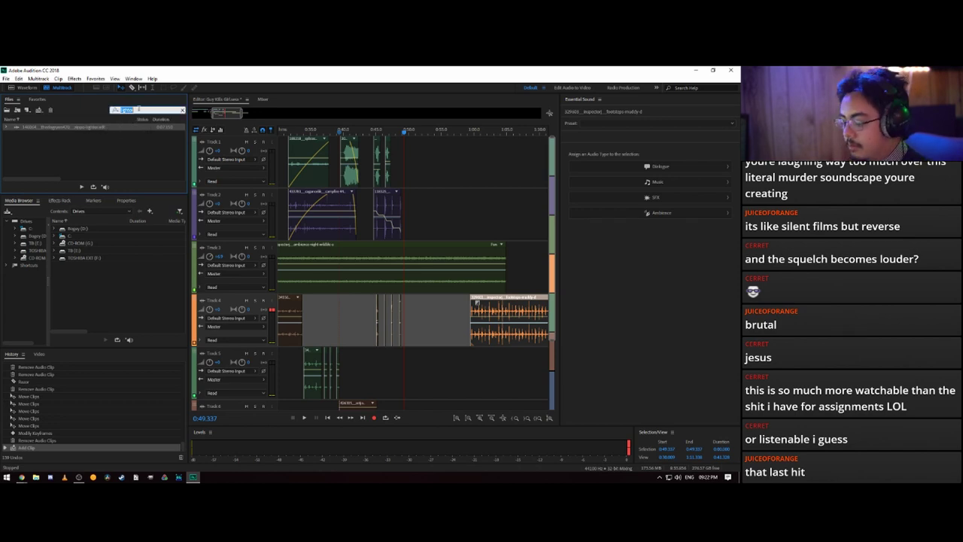
{"action": "type", "text": "bread"}
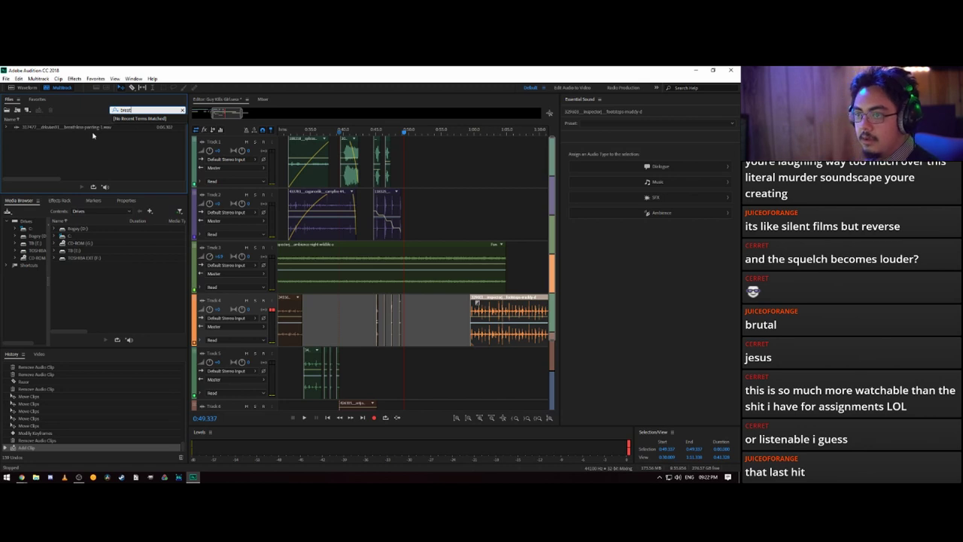
{"action": "left_click_drag", "start_coordinate": [76, 130], "coordinate": [407, 232]}
{"action": "scroll", "coordinate": [408, 133], "scroll_direction": "up", "scroll_amount": 4}
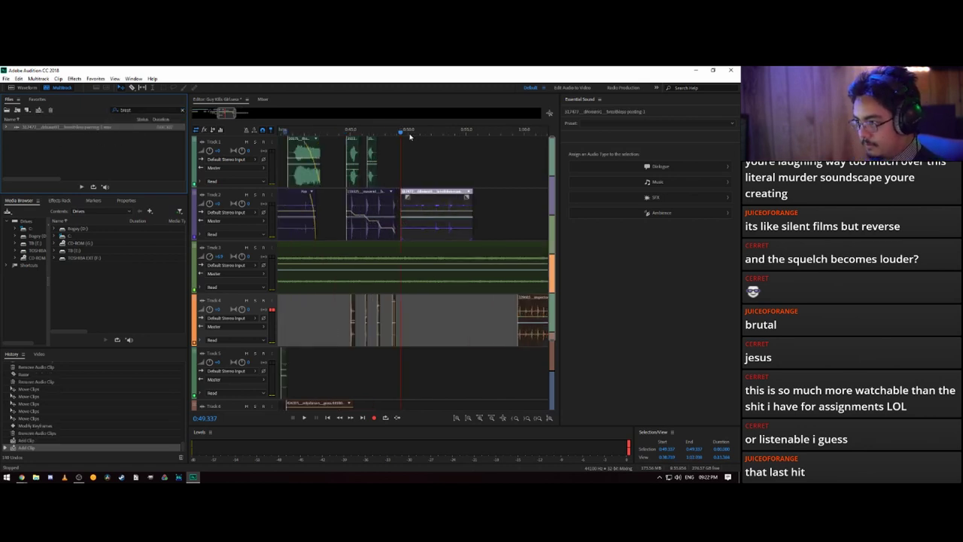
- Play back the panting clip from its lead-in at the last bat hit through to its end
{"action": "key", "text": "space"}
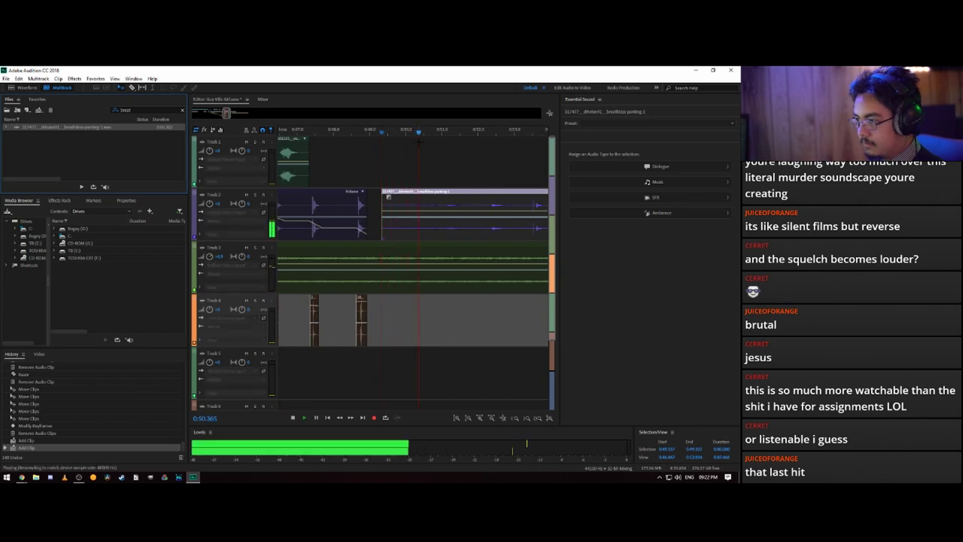
{"action": "key", "text": "space"}
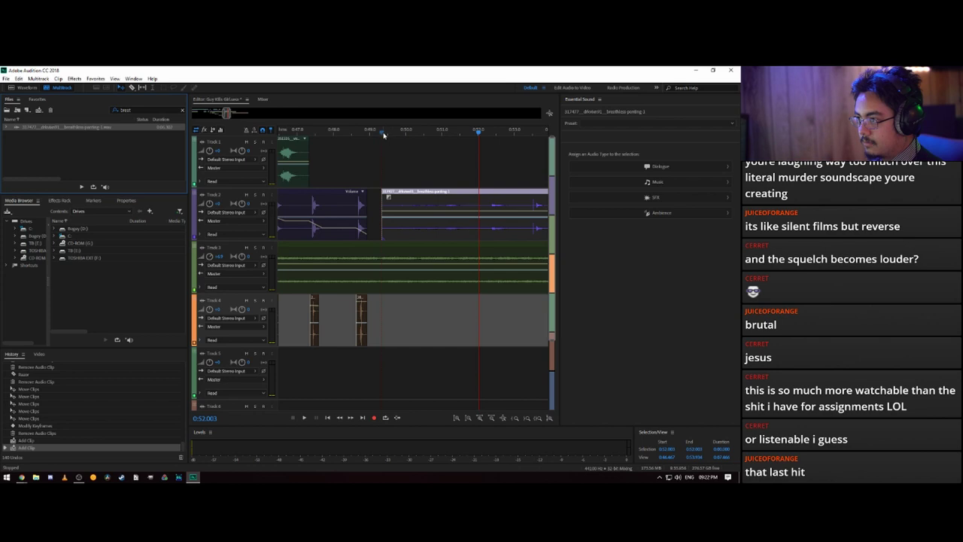
{"action": "left_click_drag", "start_coordinate": [383, 133], "coordinate": [320, 134]}
{"action": "key", "text": "space"}
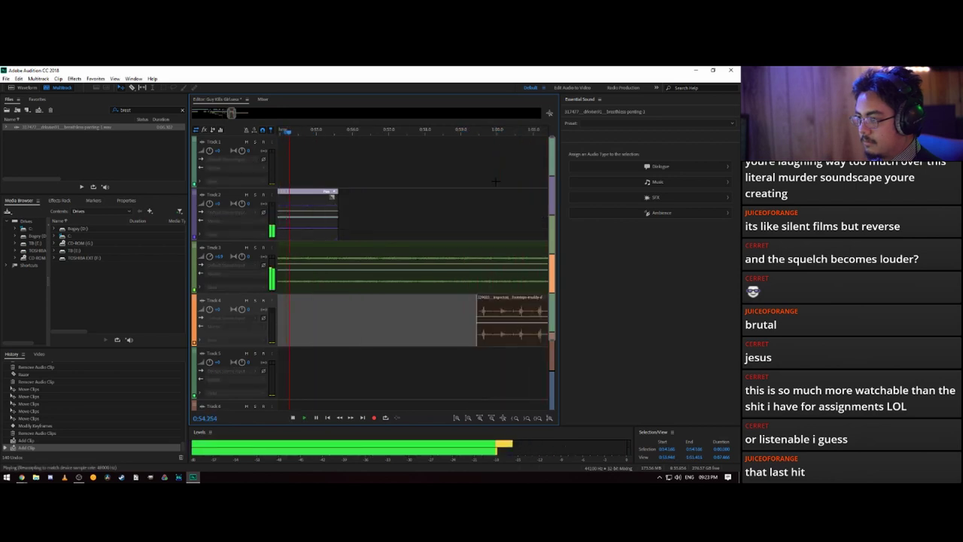
{"action": "key", "text": "space"}
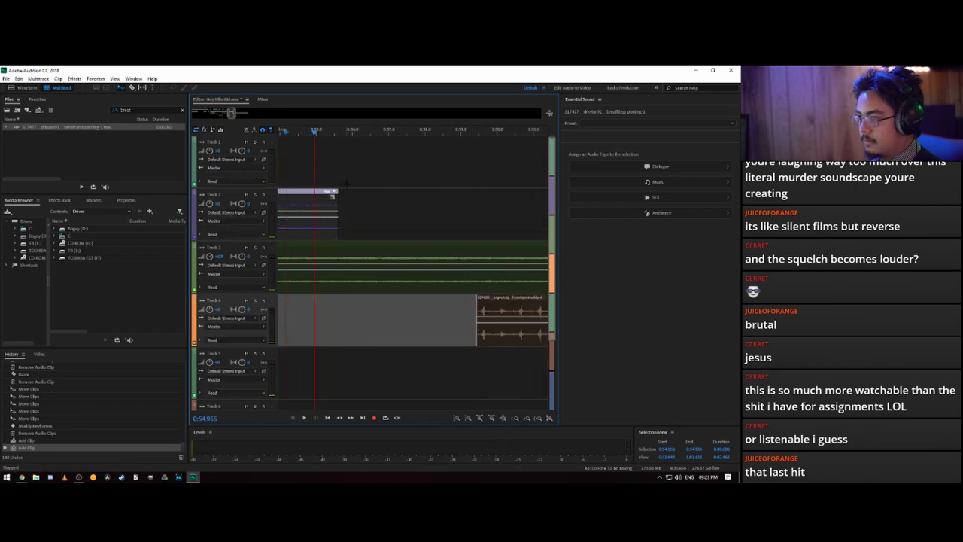
{"action": "key", "text": "space"}
{"action": "key", "text": "space"}
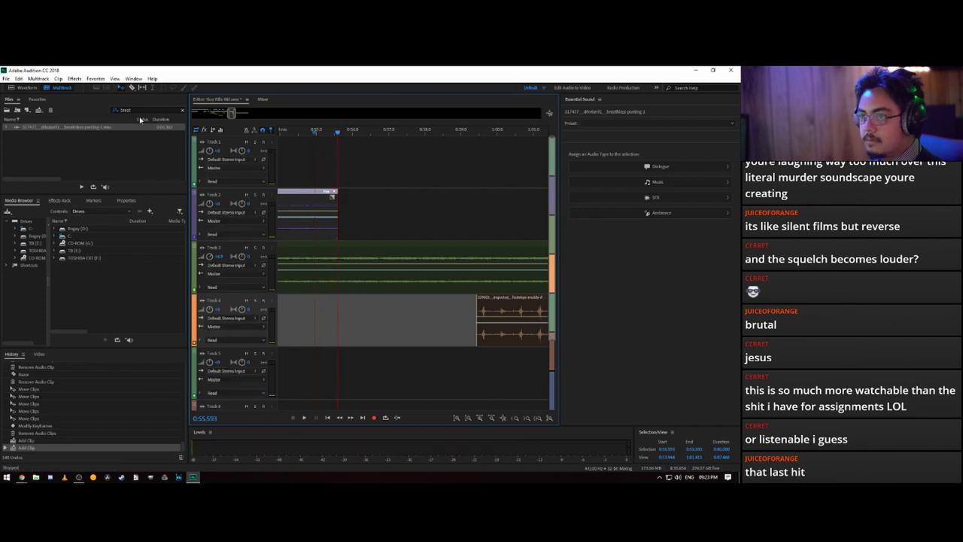
- Filter the project files by "lighter" and place the zippo-lighter clip on Track 1 at about 0:54.3, overlapping the end of the panting
{"action": "double_click", "coordinate": [132, 110]}
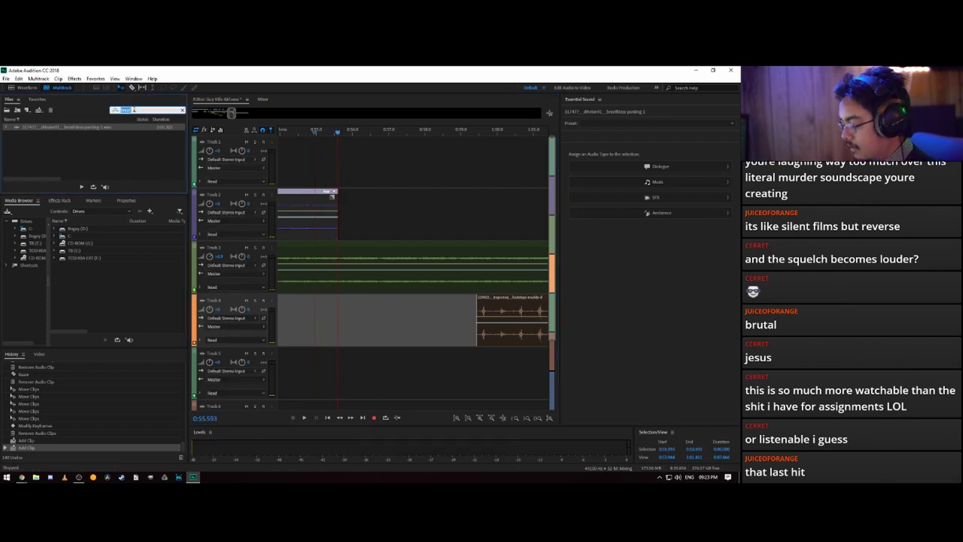
{"action": "type", "text": "lighter"}
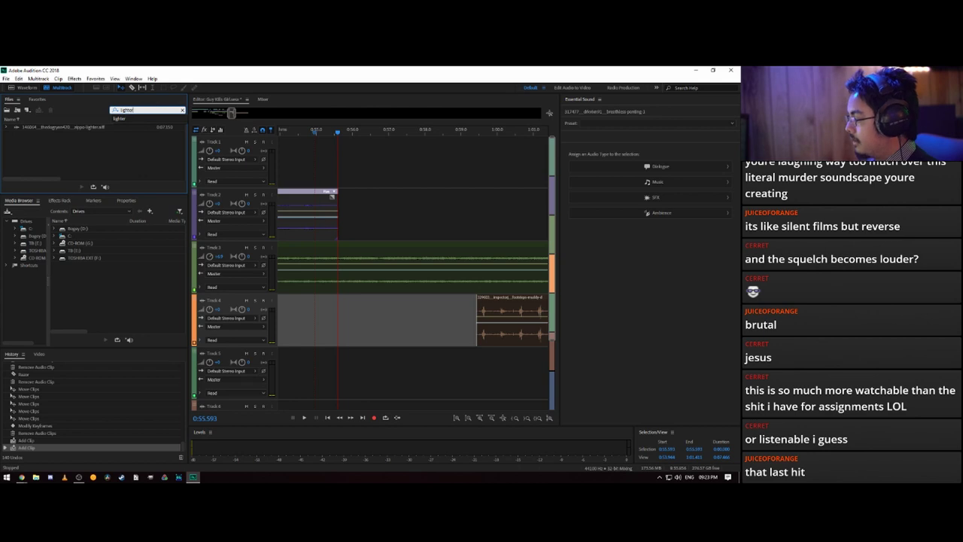
{"action": "left_click_drag", "start_coordinate": [83, 126], "coordinate": [288, 176]}
{"action": "scroll", "coordinate": [313, 137], "scroll_direction": "up", "scroll_amount": 2}
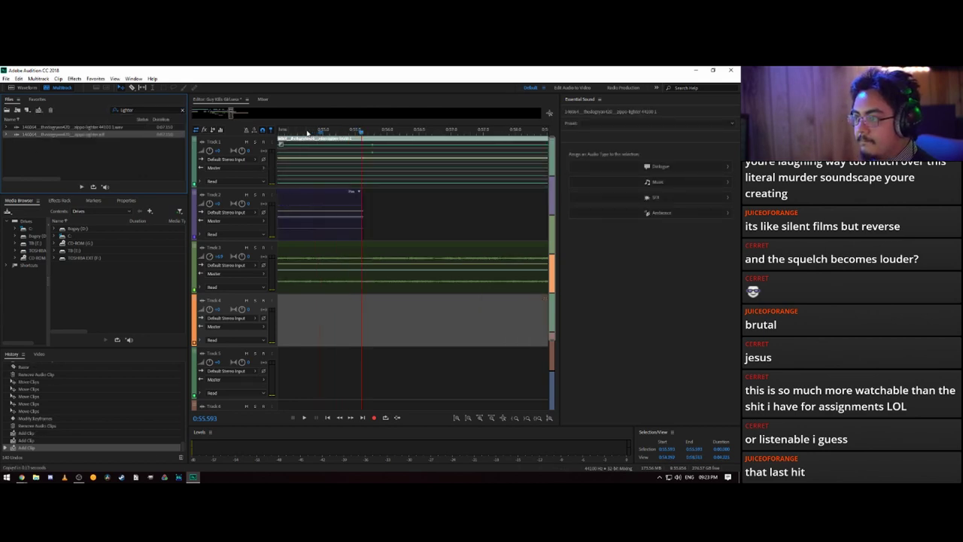
{"action": "scroll", "coordinate": [307, 133], "scroll_direction": "down", "scroll_amount": 5}
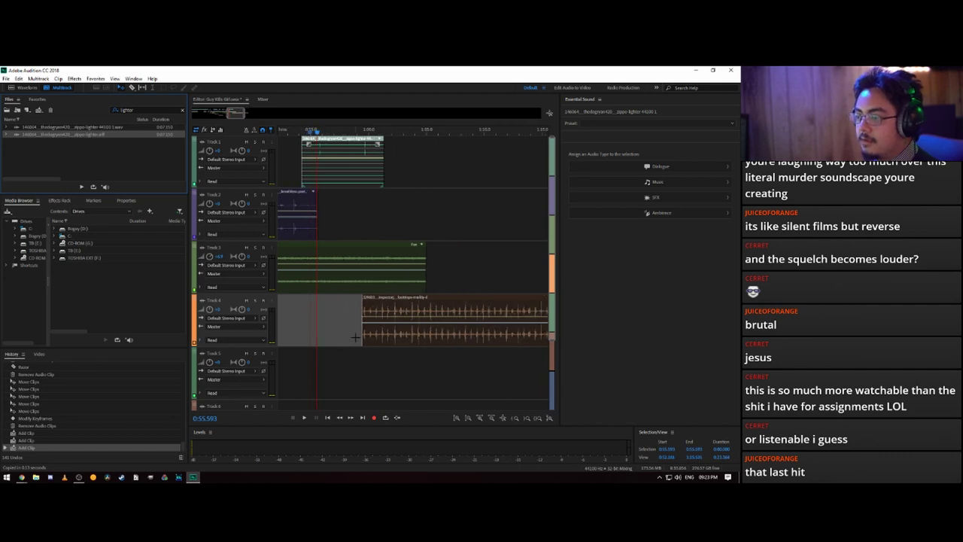
- Play back the start of the zippo-lighter clip and raise the whole clip's volume
{"action": "key", "text": "space"}
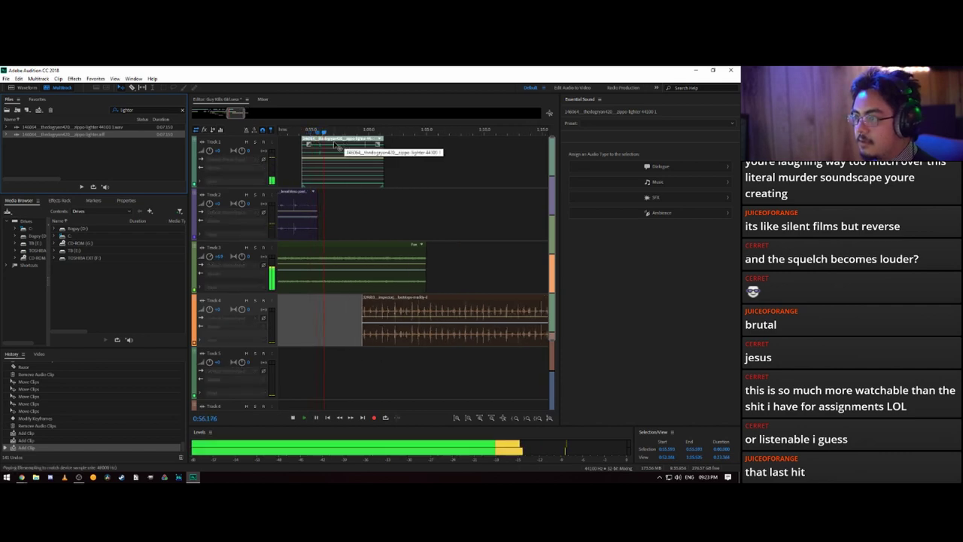
{"action": "key", "text": "space"}
{"action": "left_click_drag", "start_coordinate": [323, 132], "coordinate": [313, 133]}
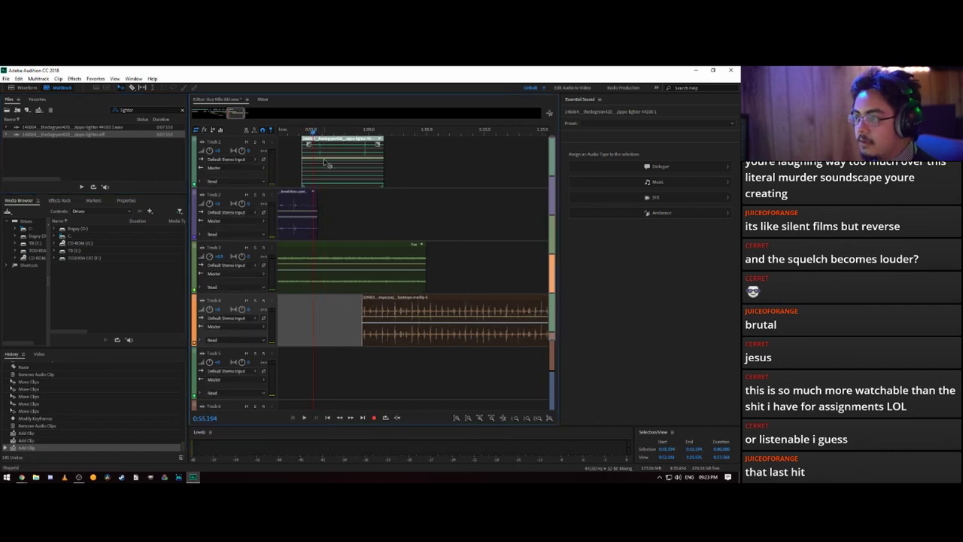
{"action": "left_click", "coordinate": [325, 161]}
{"action": "key", "text": "ctrl+z"}
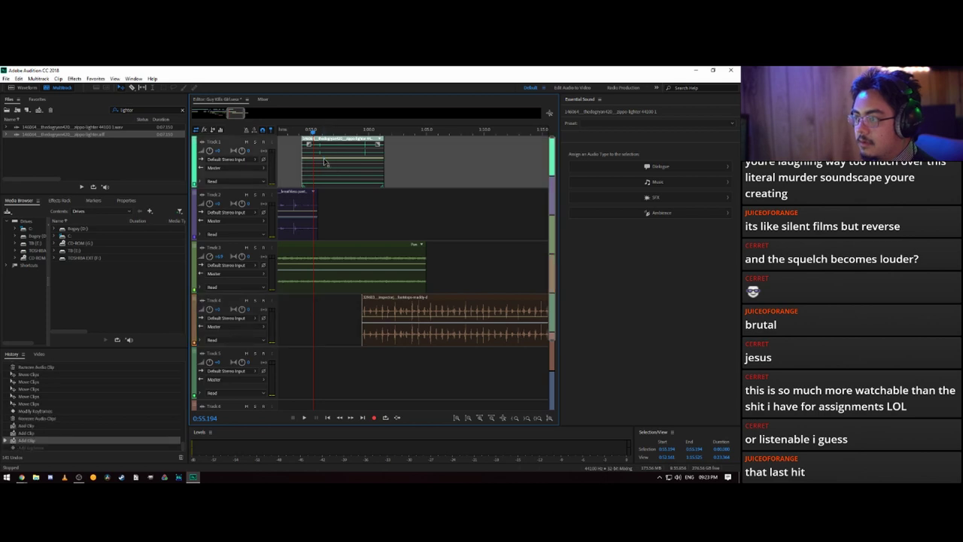
{"action": "left_click_drag", "start_coordinate": [326, 154], "coordinate": [326, 154]}
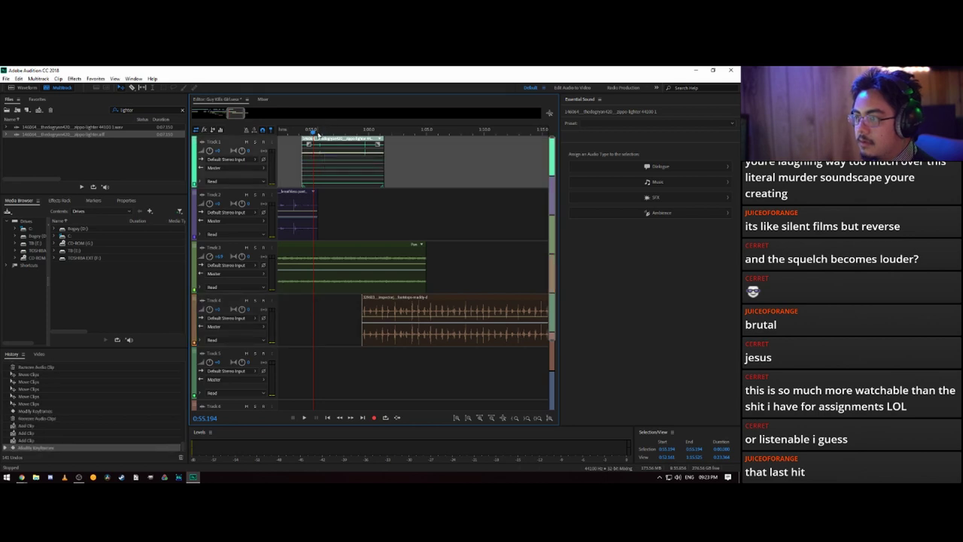
- Move the zippo-lighter clip earlier on Track 1 to start at about 0:52.8 and raise its volume further
{"action": "key", "text": "space"}
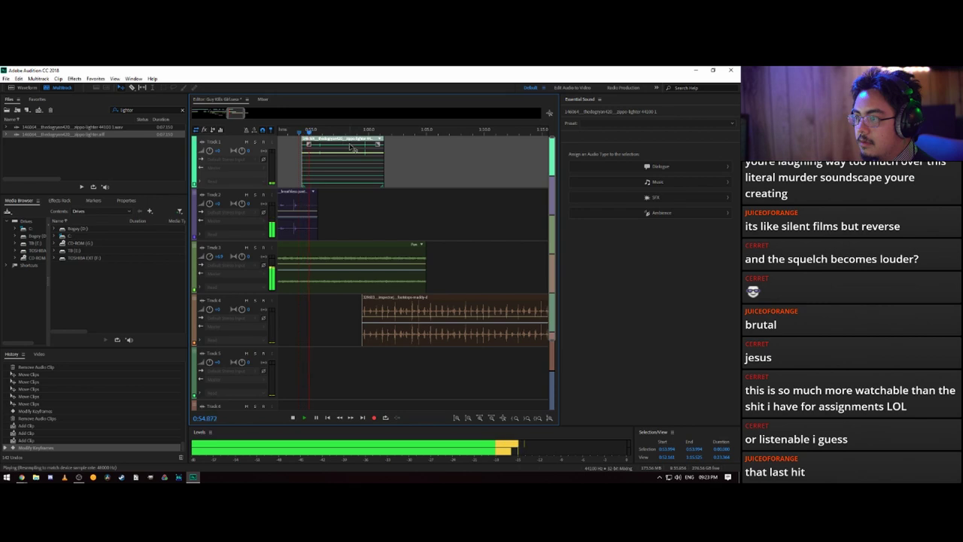
{"action": "key", "text": "space"}
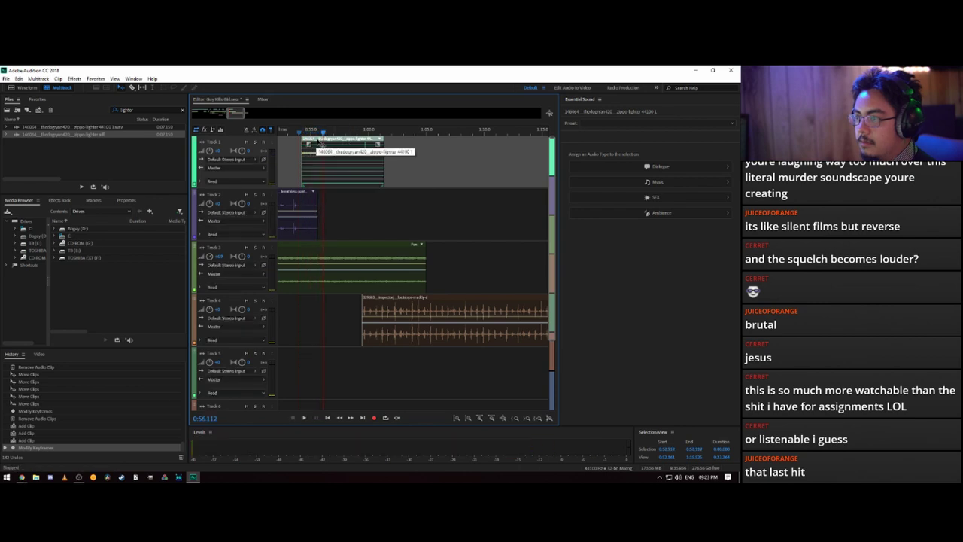
{"action": "left_click_drag", "start_coordinate": [320, 145], "coordinate": [305, 144]}
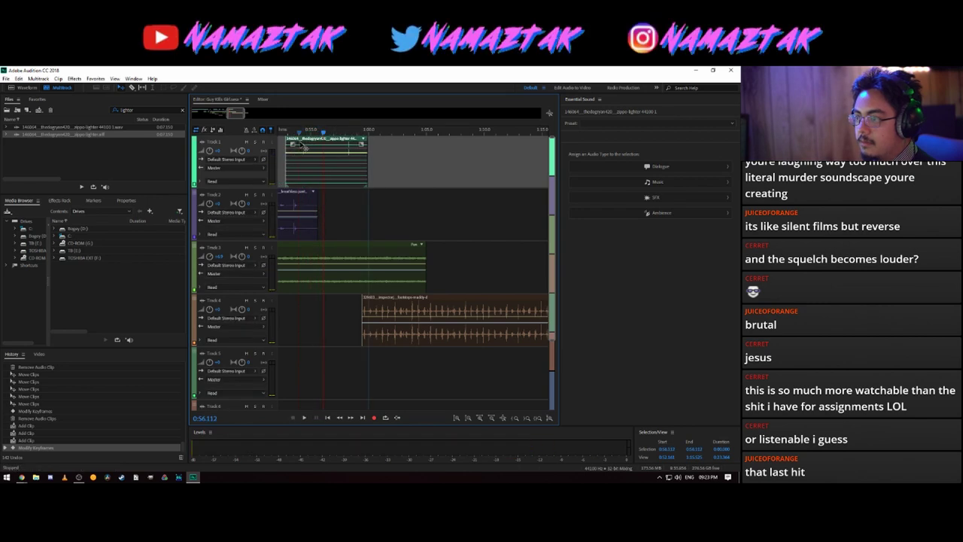
{"action": "left_click", "coordinate": [300, 130]}
{"action": "key", "text": "space"}
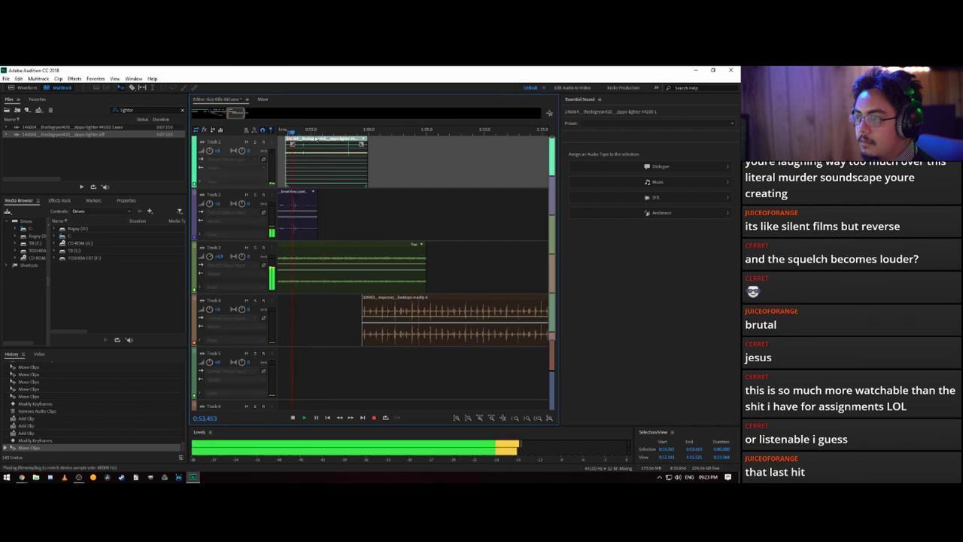
{"action": "key", "text": "space"}
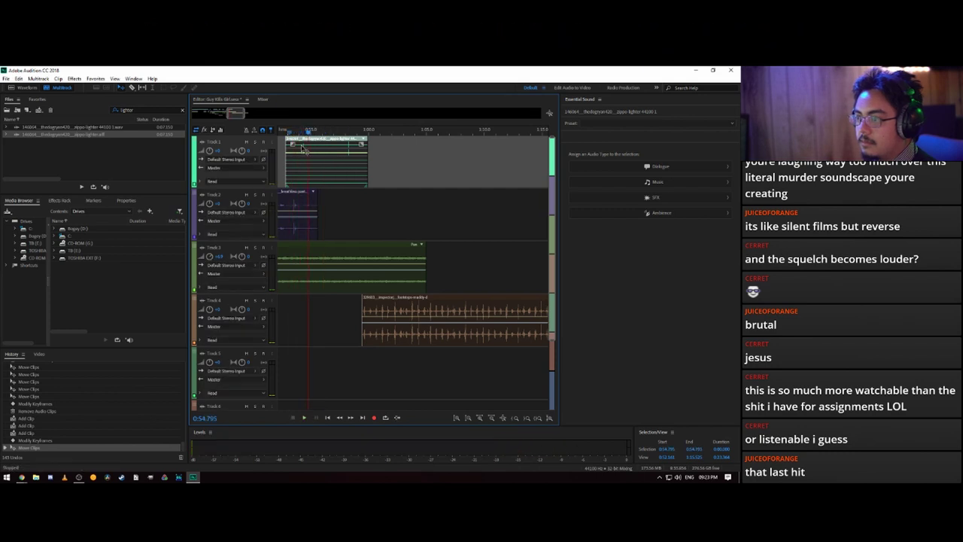
{"action": "left_click_drag", "start_coordinate": [307, 156], "coordinate": [310, 149]}
- Split the zippo-lighter clip at about 0:55.4 and move its second part to about 1:03.8 on Track 1
{"action": "key", "text": "space"}
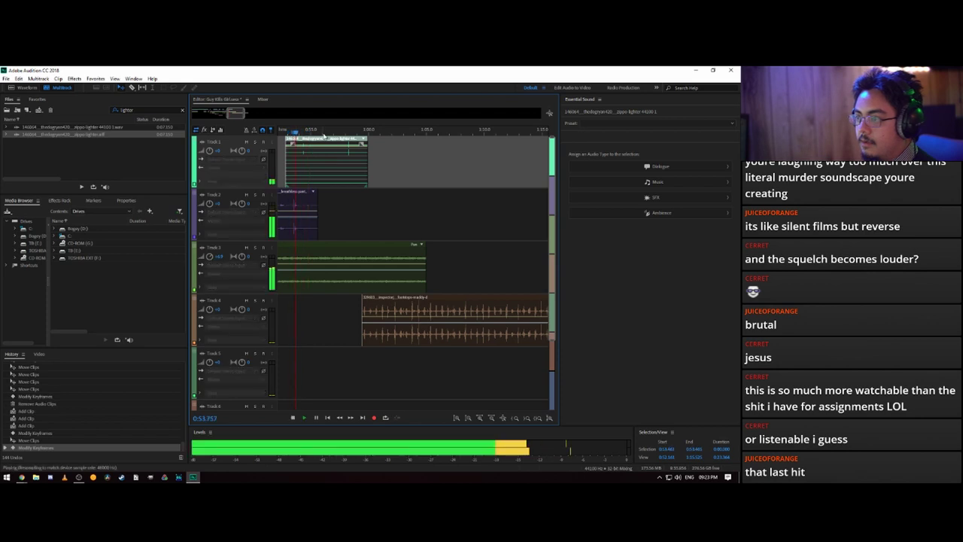
{"action": "key", "text": "space"}
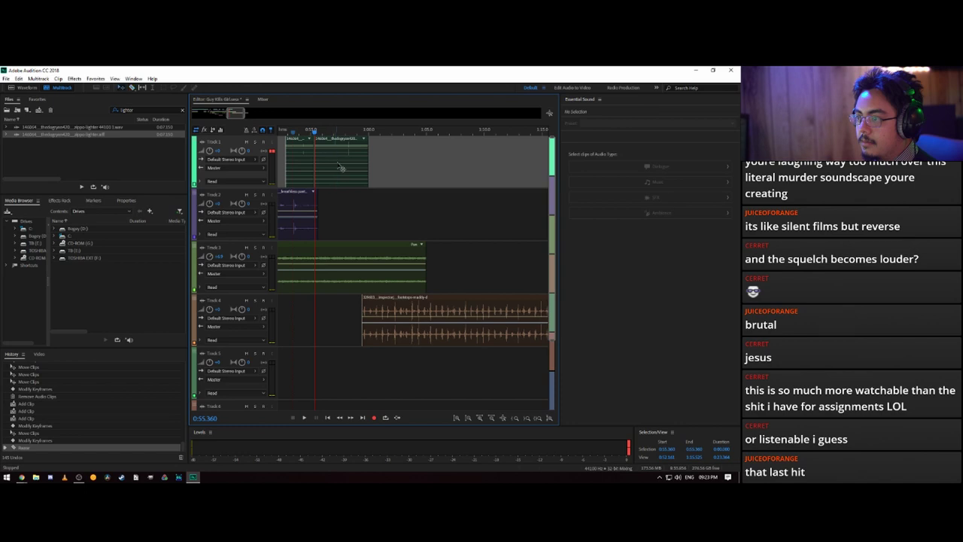
{"action": "left_click_drag", "start_coordinate": [340, 167], "coordinate": [439, 176]}
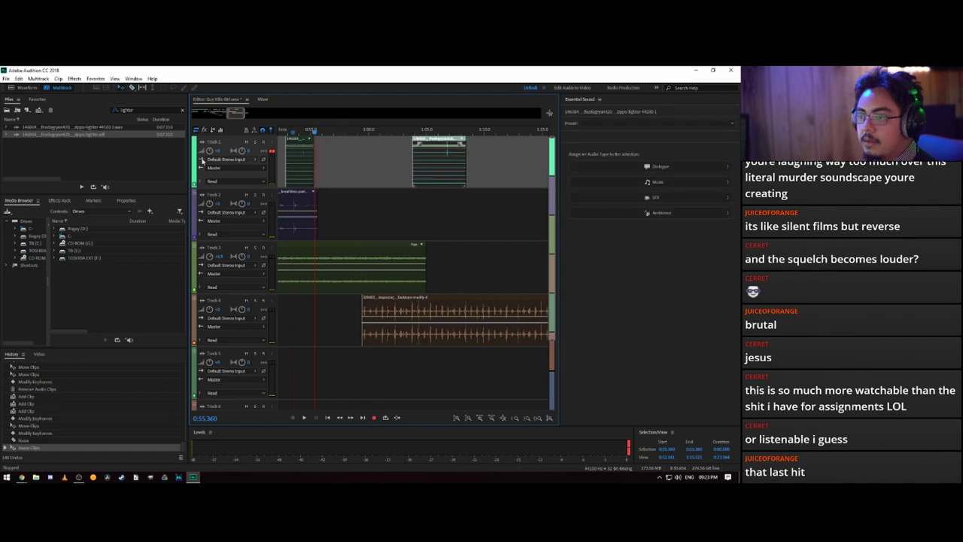
- Filter the project files by "cigar", place the cigarette-suck clip on Track 1 at about 0:55.4, right after the lighter, and play it back
{"action": "left_click", "coordinate": [136, 110]}
{"action": "type", "text": "cigar"}
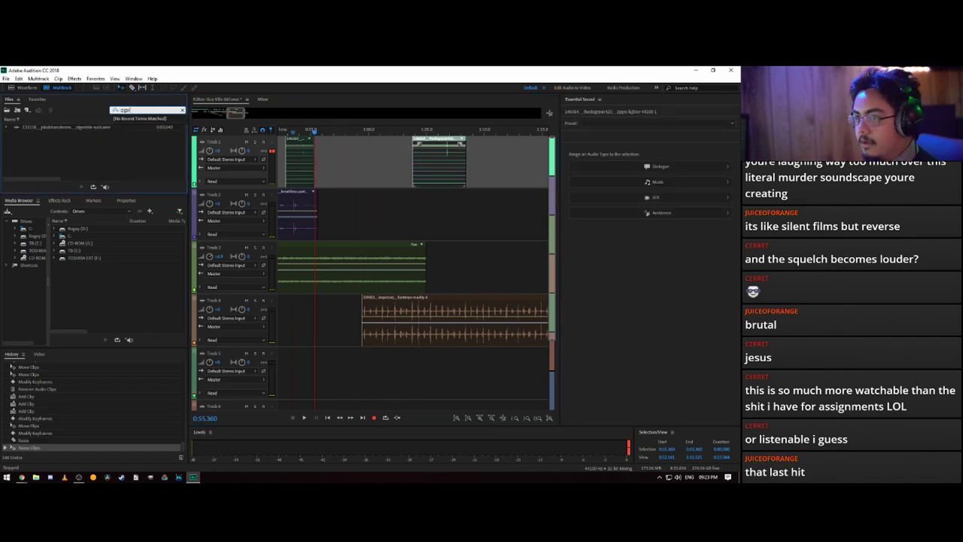
{"action": "left_click_drag", "start_coordinate": [103, 131], "coordinate": [316, 170]}
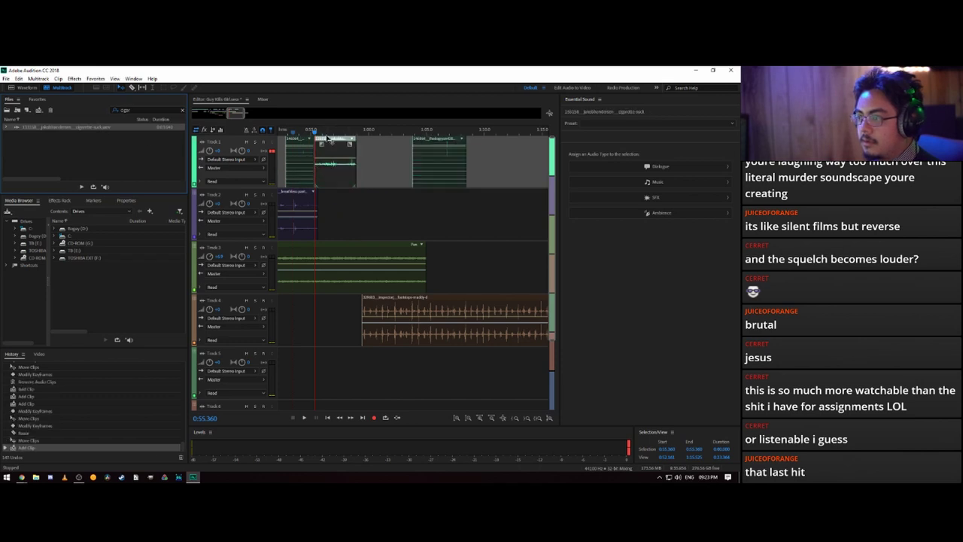
{"action": "key", "text": "space"}
{"action": "key", "text": "space"}
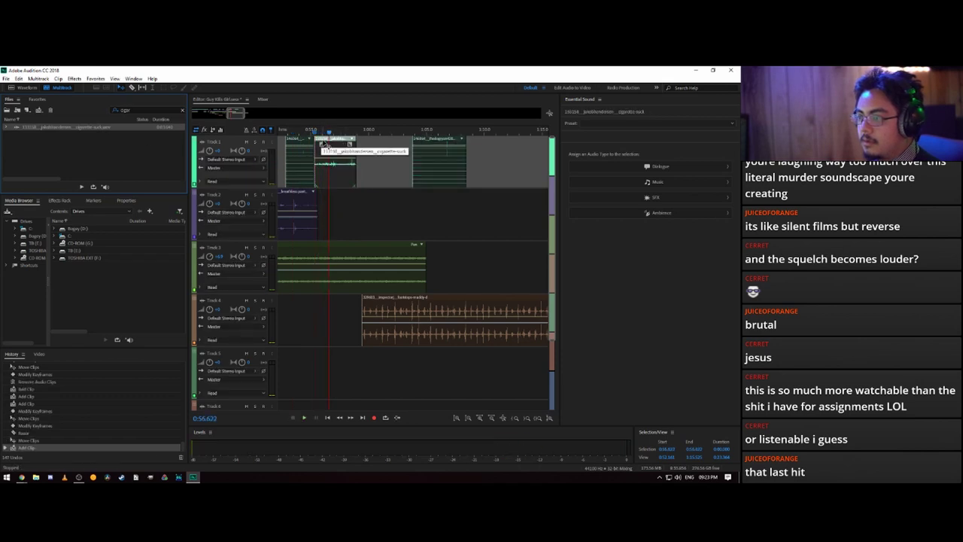
- Add a fade-out to the end of the breathless-panting clip on Track 2 and play back the transition into the cigarette sound
{"action": "left_click_drag", "start_coordinate": [314, 193], "coordinate": [296, 194]}
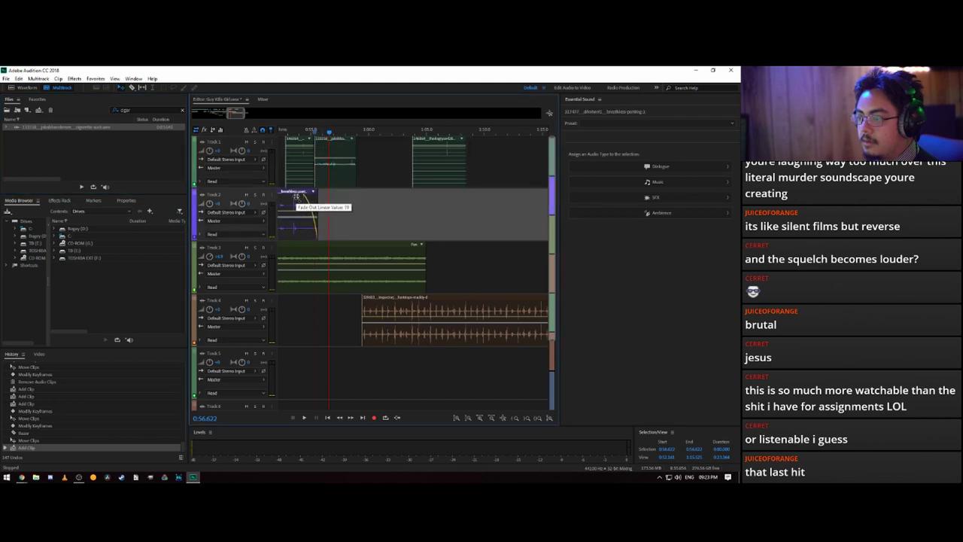
{"action": "left_click", "coordinate": [294, 131]}
{"action": "key", "text": "space"}
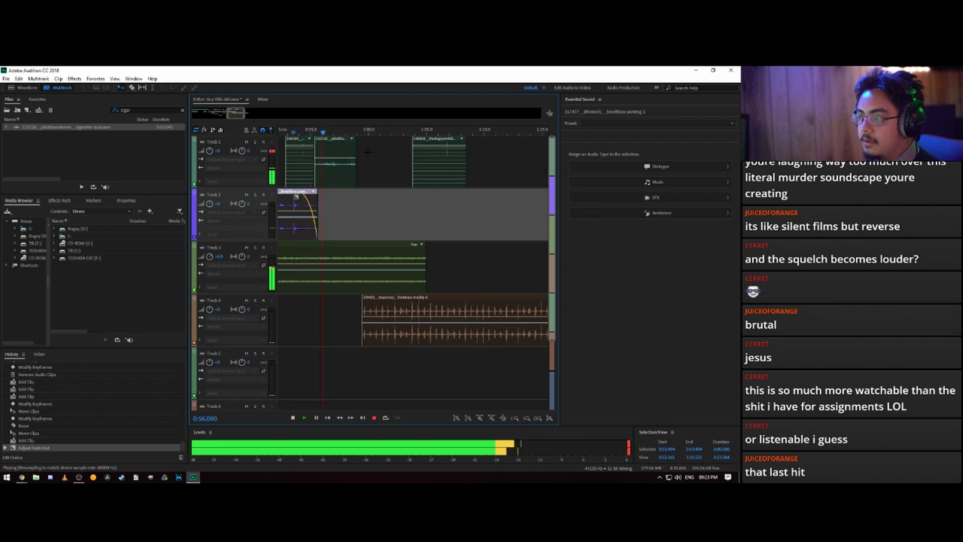
{"action": "key", "text": "space"}
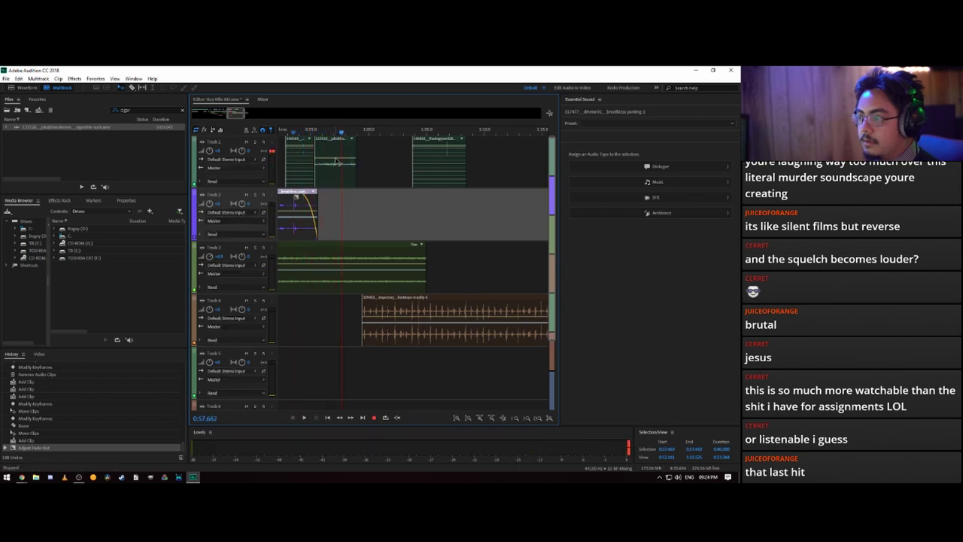
- Raise the volume of the cigarette-suck clip on Track 1 and play it back
{"action": "left_click", "coordinate": [337, 160]}
{"action": "left_click_drag", "start_coordinate": [337, 160], "coordinate": [338, 140]}
{"action": "key", "text": "space"}
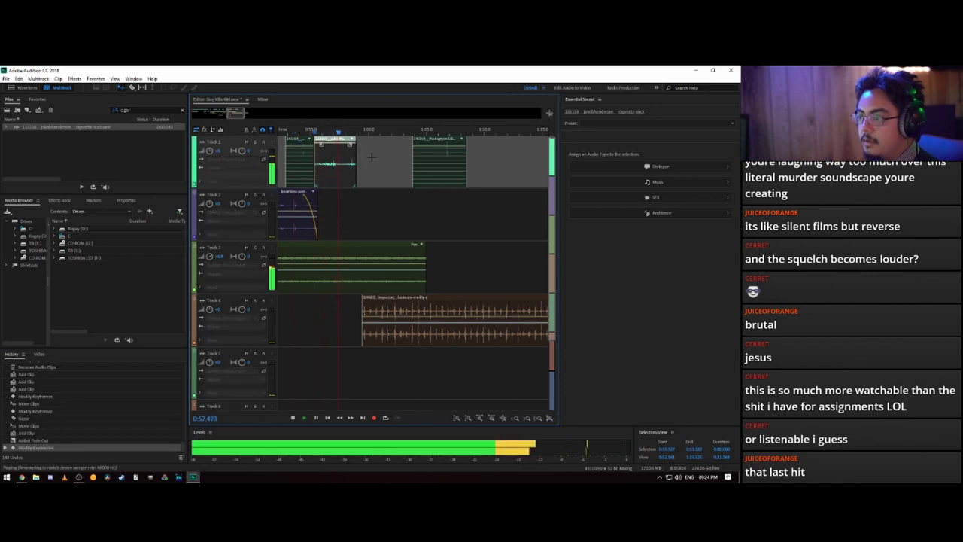
{"action": "key", "text": "space"}
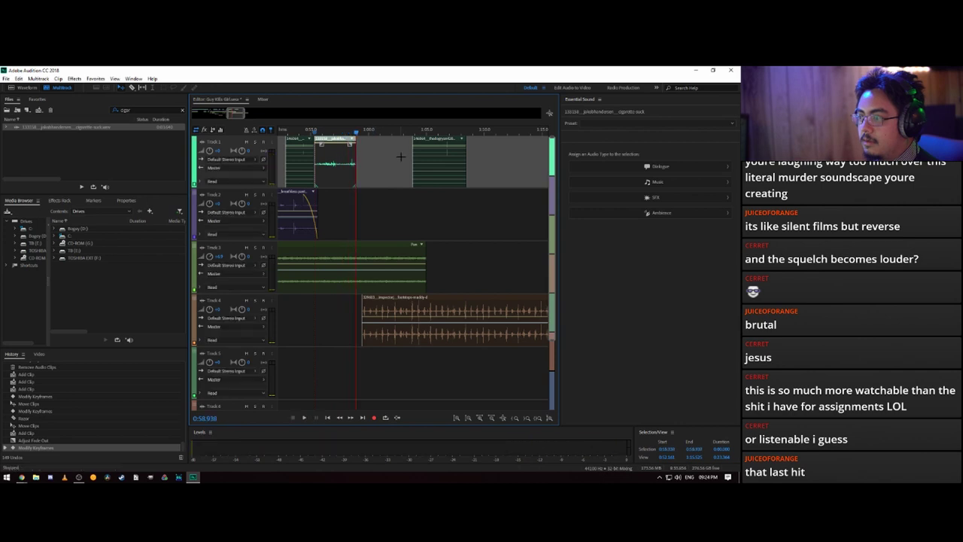
- Filter the project files by "exh" and place the inhale-exhale clip on Track 2 at about 0:58.9
{"action": "double_click", "coordinate": [140, 111]}
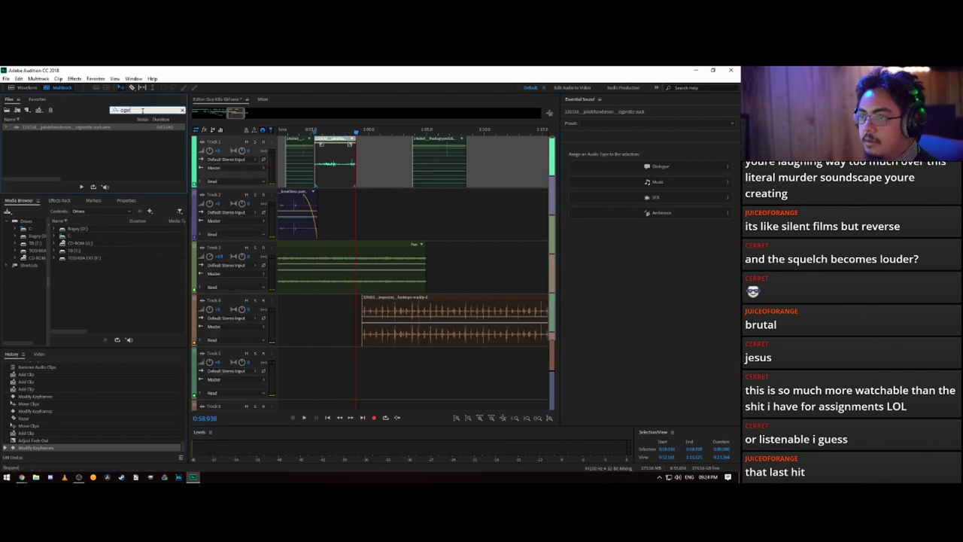
{"action": "type", "text": "dxh"}
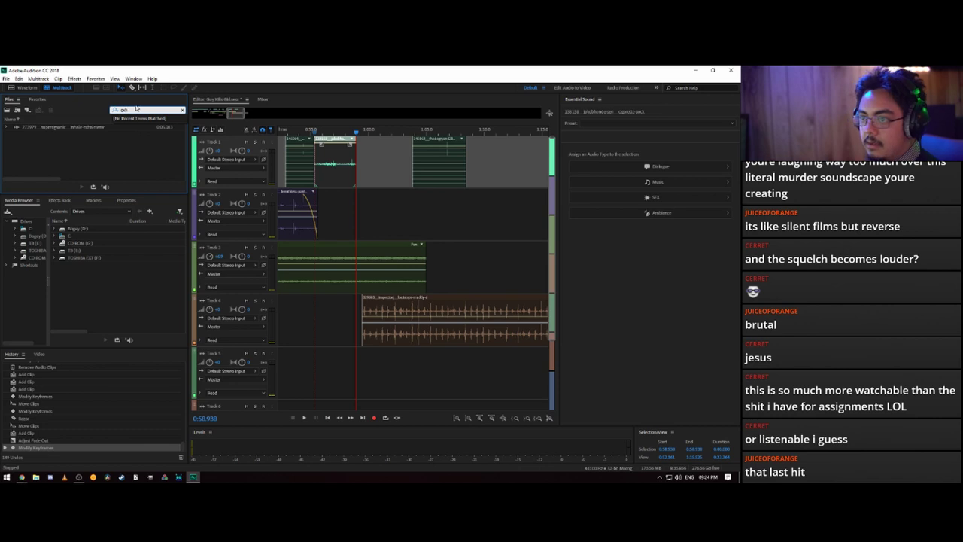
{"action": "left_click", "coordinate": [93, 128]}
{"action": "left_click_drag", "start_coordinate": [92, 130], "coordinate": [367, 209]}
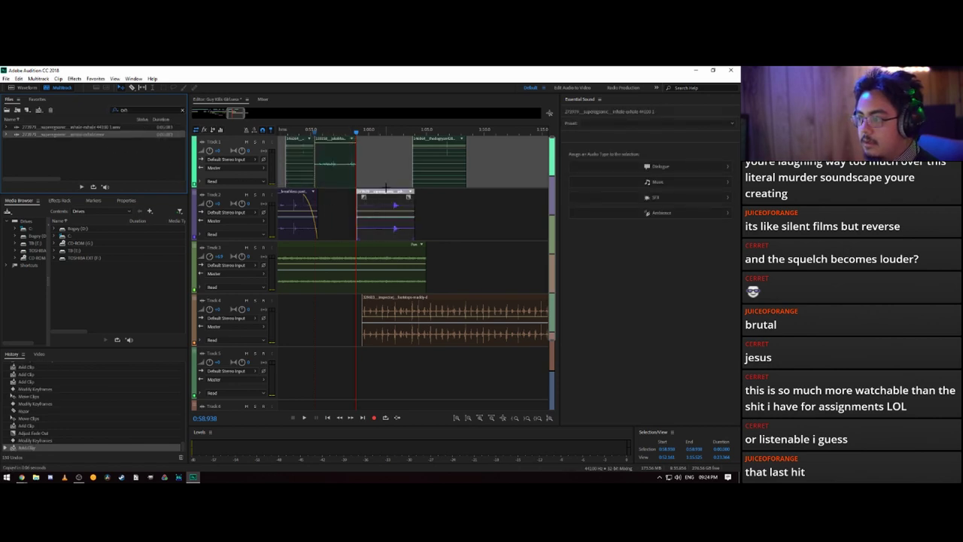
- Trim the inhale-exhale clip to its exhale, move it to Track 1 right after the cigarette-suck clip, and play the sequence back
{"action": "left_click", "coordinate": [391, 137]}
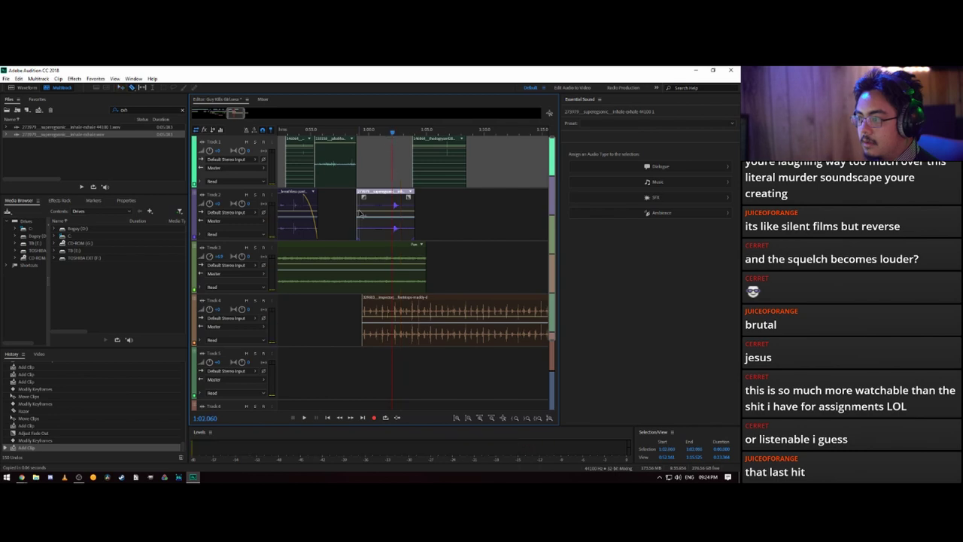
{"action": "left_click_drag", "start_coordinate": [357, 209], "coordinate": [369, 155]}
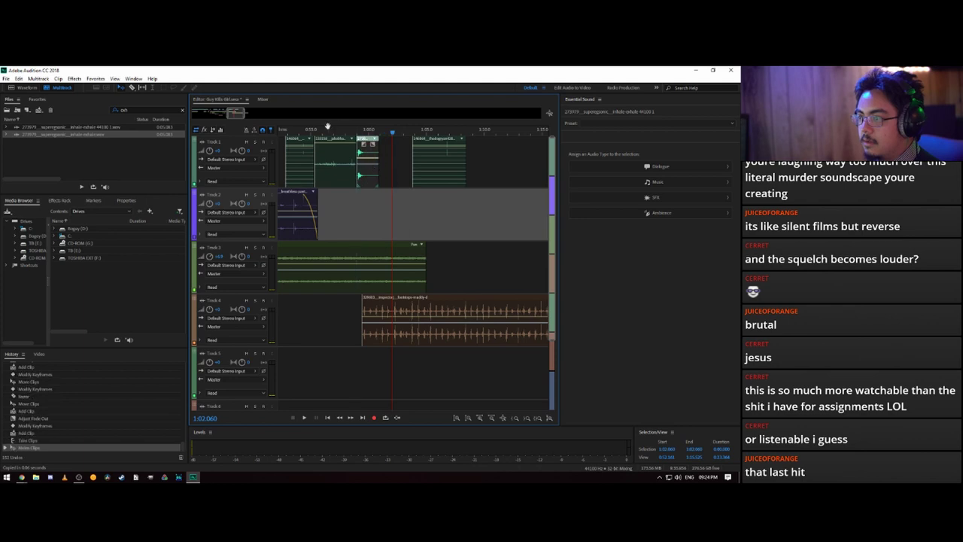
{"action": "left_click_drag", "start_coordinate": [327, 126], "coordinate": [302, 132]}
{"action": "key", "text": "space"}
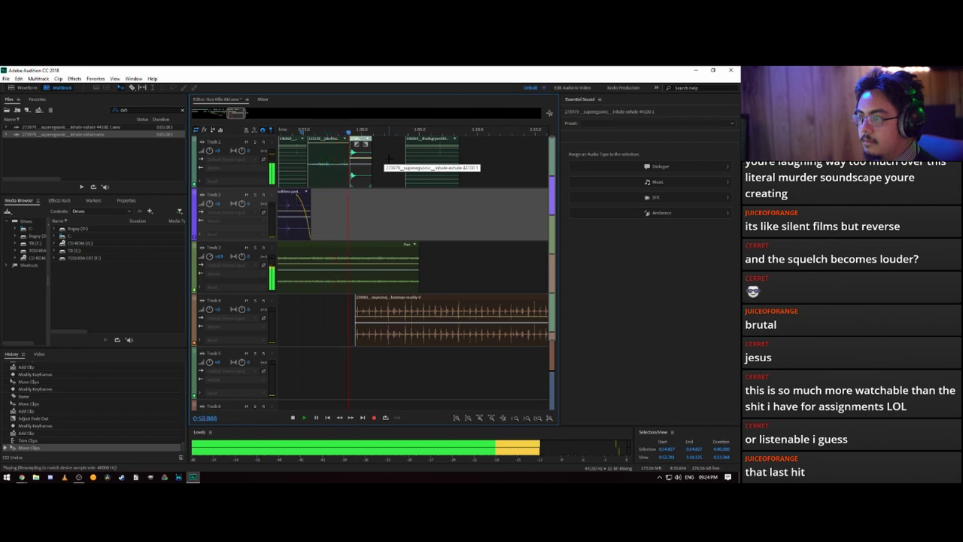
{"action": "key", "text": "space"}
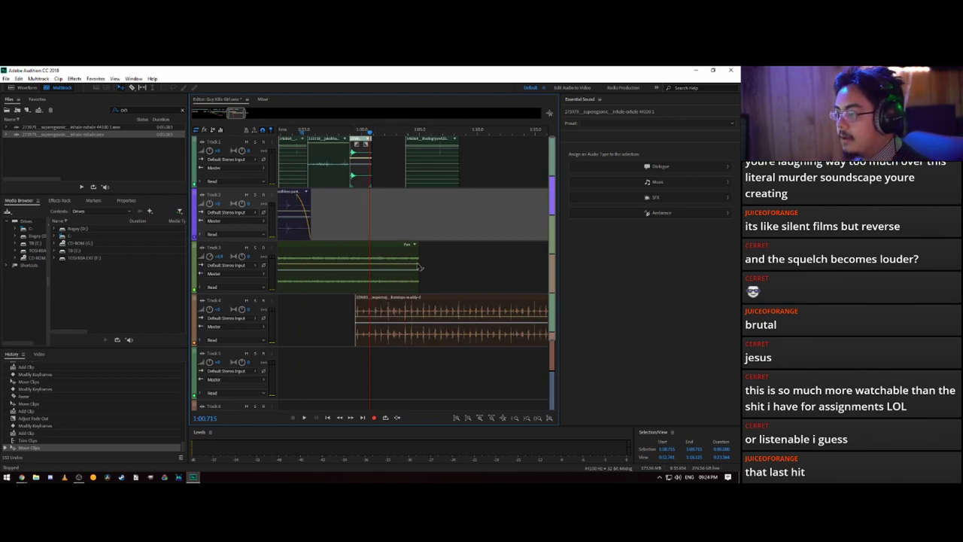
- Enable looping on the night ambience clip on Track 3, extend it to about 1:58, and play back the cigarette section
{"action": "left_click_drag", "start_coordinate": [418, 263], "coordinate": [535, 259]}
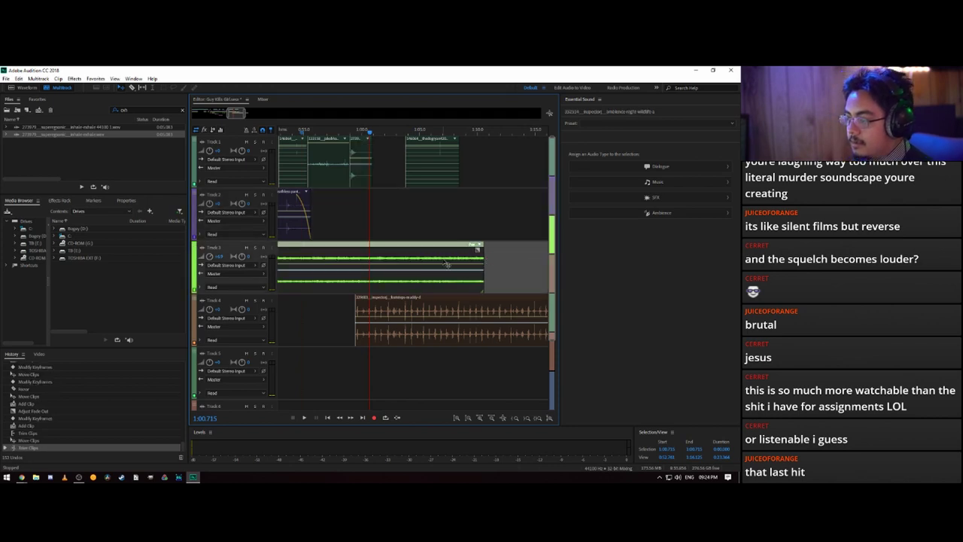
{"action": "right_click", "coordinate": [350, 257]}
{"action": "left_click", "coordinate": [372, 328]}
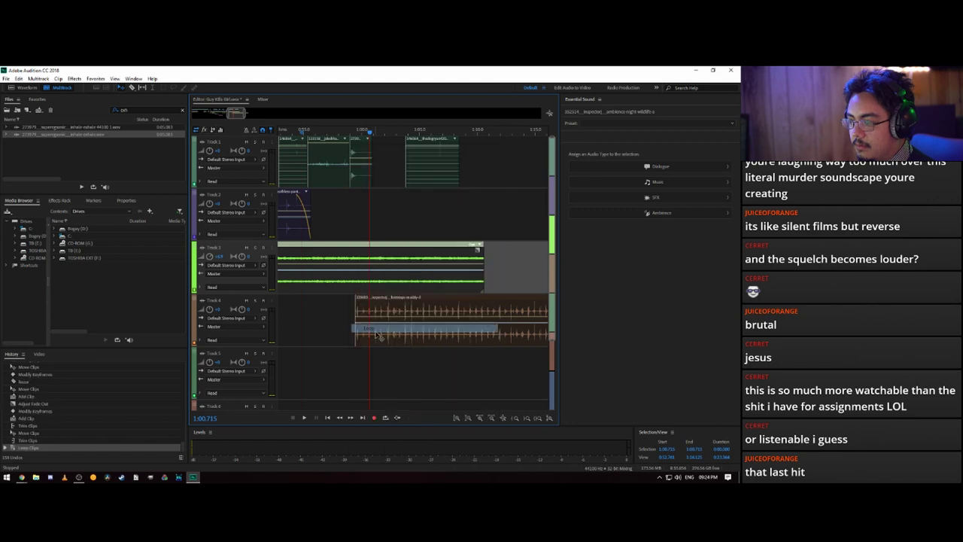
{"action": "left_click_drag", "start_coordinate": [485, 262], "coordinate": [536, 257]}
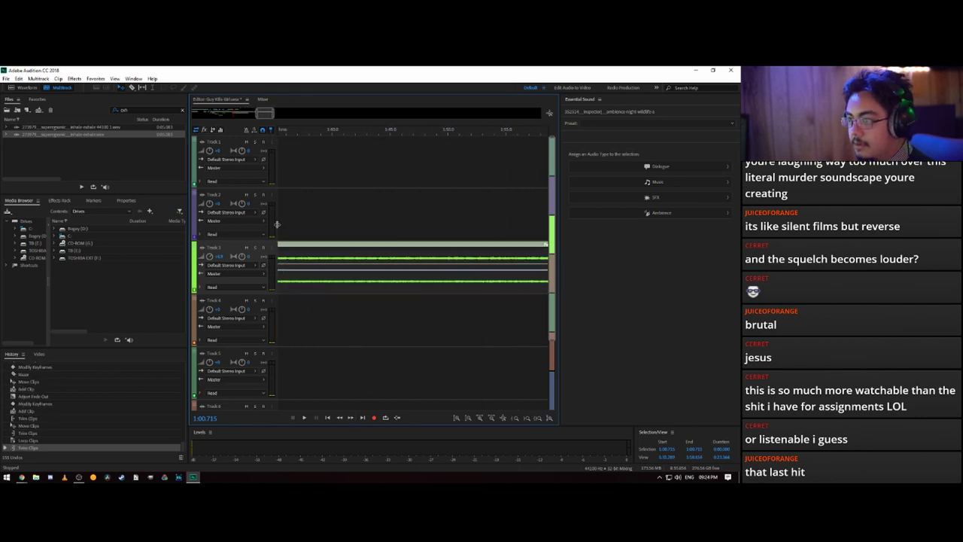
{"action": "left_click_drag", "start_coordinate": [264, 113], "coordinate": [232, 114]}
{"action": "key", "text": "space"}
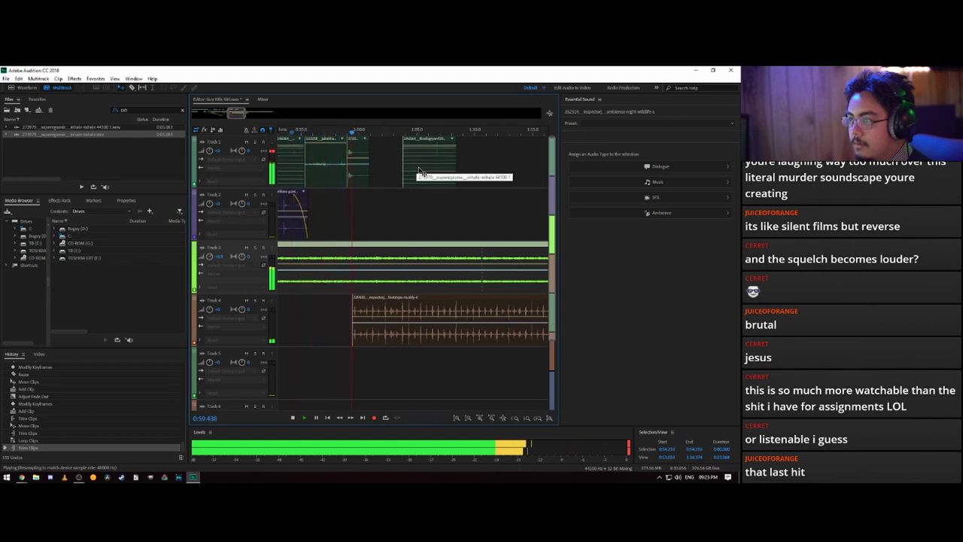
{"action": "key", "text": "space"}
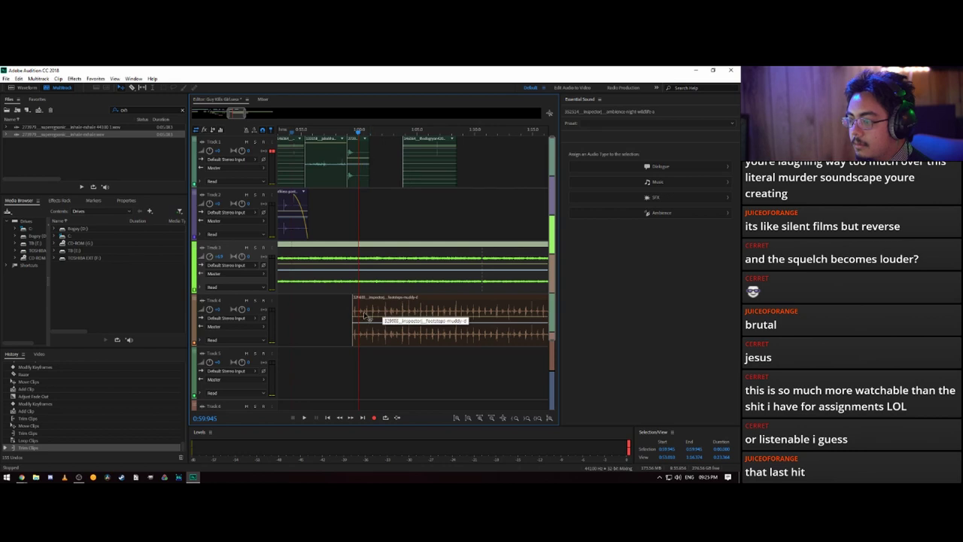
- Move the muddy-footsteps clip on Track 4 later to start at about 1:06.6 and check the playback
{"action": "left_click_drag", "start_coordinate": [366, 316], "coordinate": [451, 319]}
{"action": "key", "text": "space"}
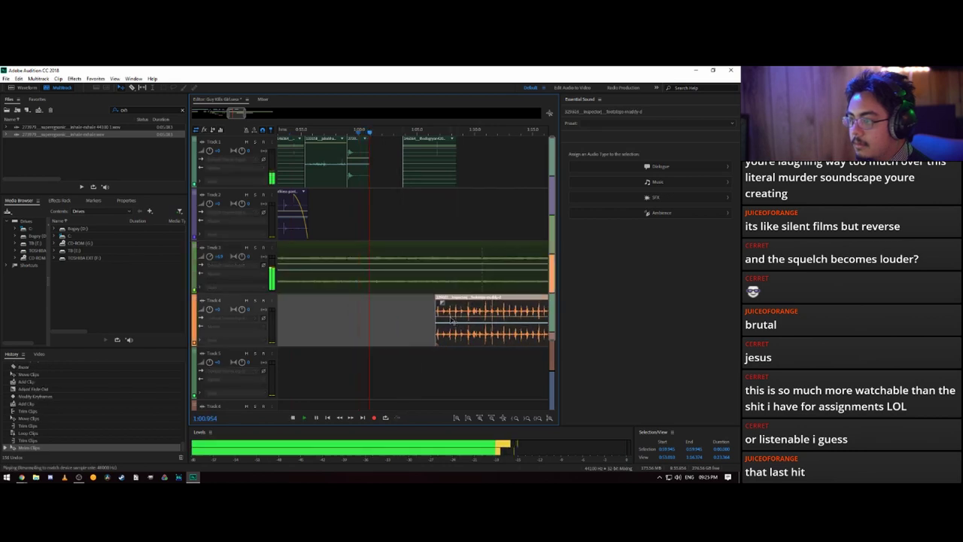
{"action": "key", "text": "space"}
- Trim the exhale clip on Track 1, move it to start at about 1:00.7, and play it back
{"action": "left_click", "coordinate": [365, 170]}
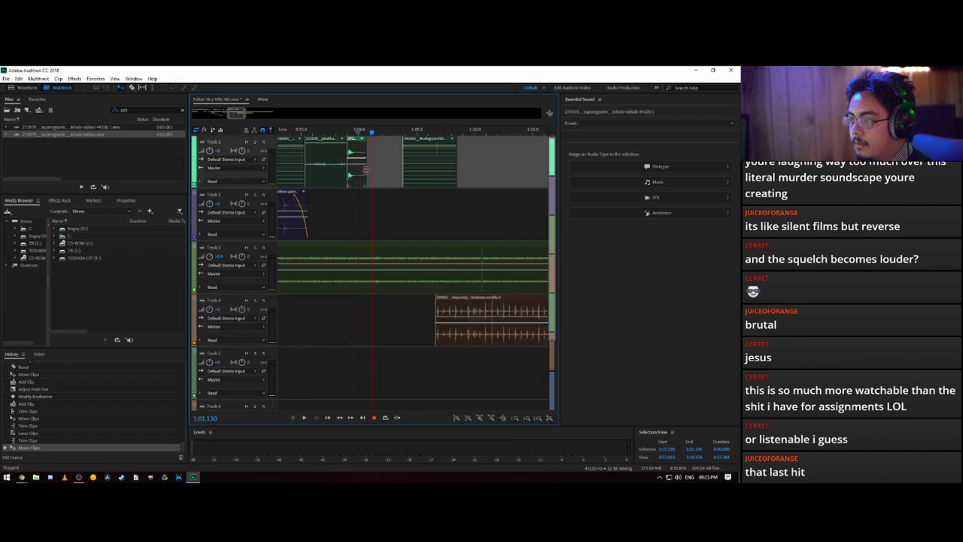
{"action": "mouse_move", "coordinate": [355, 177]}
{"action": "left_mouse_down"}
{"action": "mouse_move", "coordinate": [363, 177]}
{"action": "mouse_move", "coordinate": [349, 172]}
{"action": "left_mouse_up"}
{"action": "key", "text": "space"}
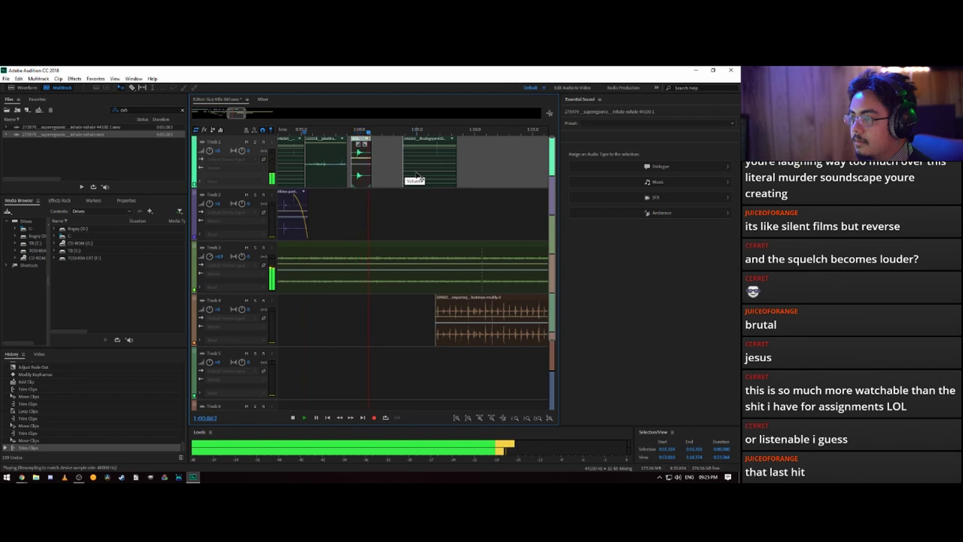
{"action": "key", "text": "space"}
{"action": "left_click_drag", "start_coordinate": [365, 181], "coordinate": [382, 185]}
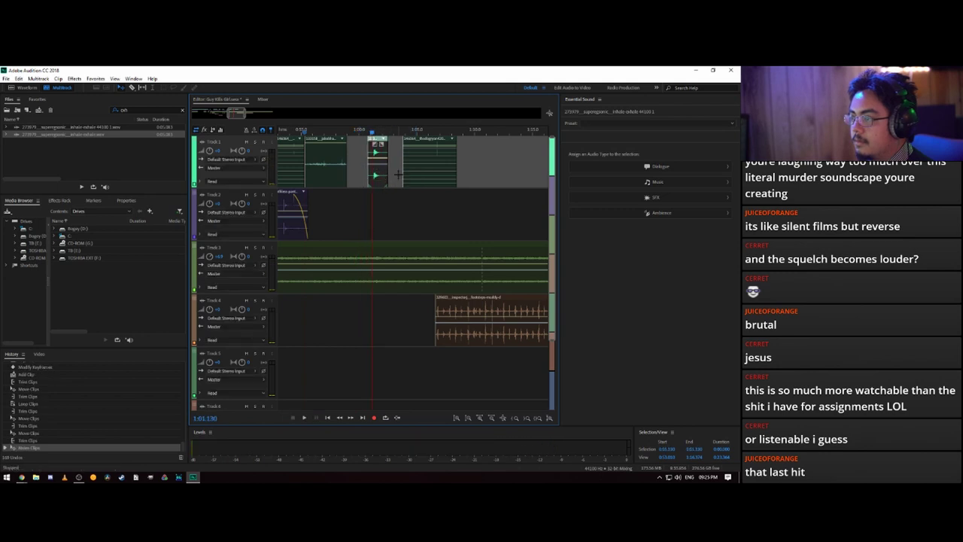
{"action": "key", "text": "space"}
{"action": "key", "text": "space"}
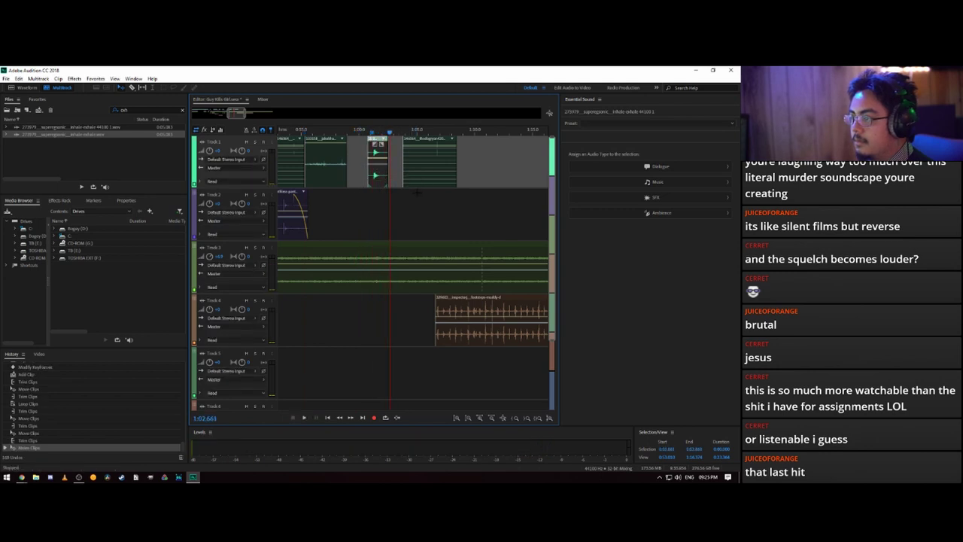
- Filter the project files by "grunt" and place the grunting-sounds clip on Track 2 at about 1:00
{"action": "left_click", "coordinate": [128, 110]}
{"action": "type", "text": "guit"}
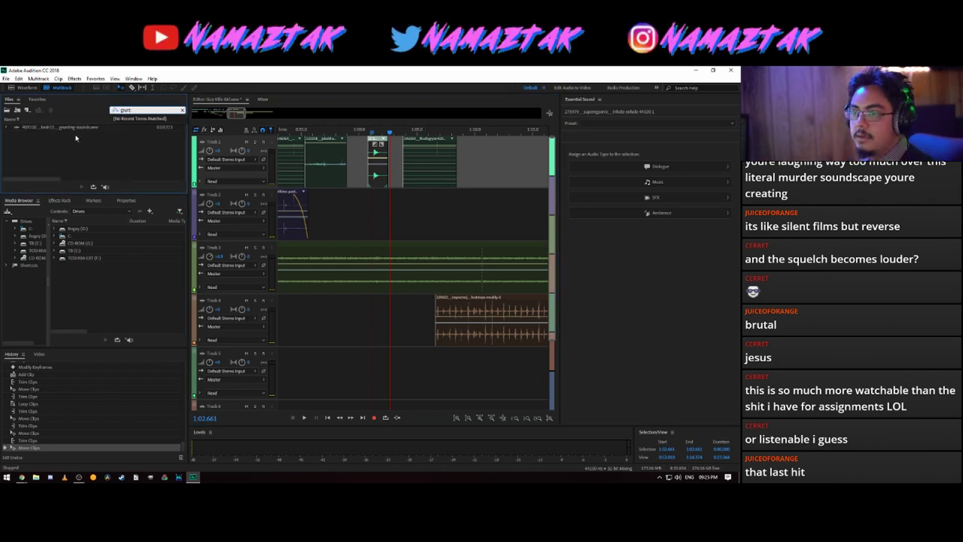
{"action": "left_click", "coordinate": [81, 128]}
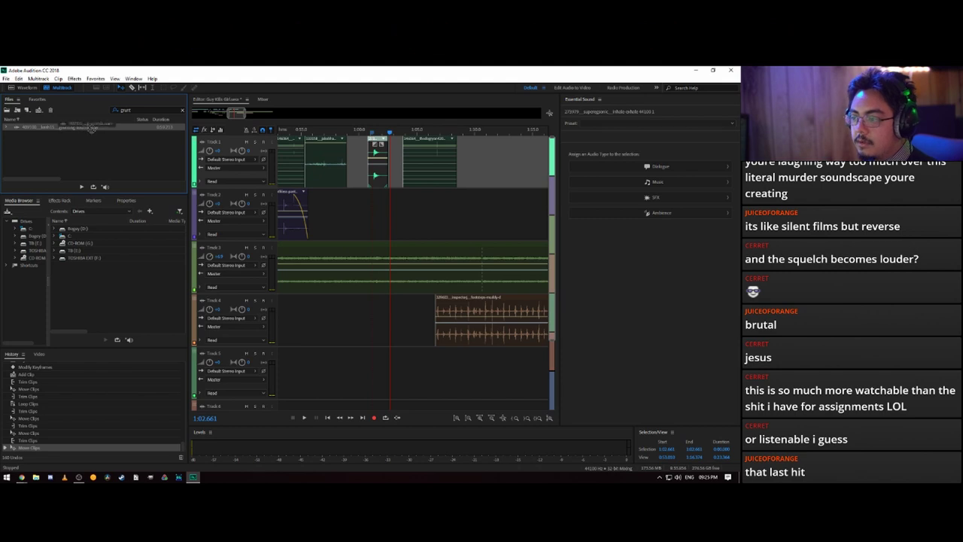
{"action": "left_click_drag", "start_coordinate": [90, 127], "coordinate": [395, 209]}
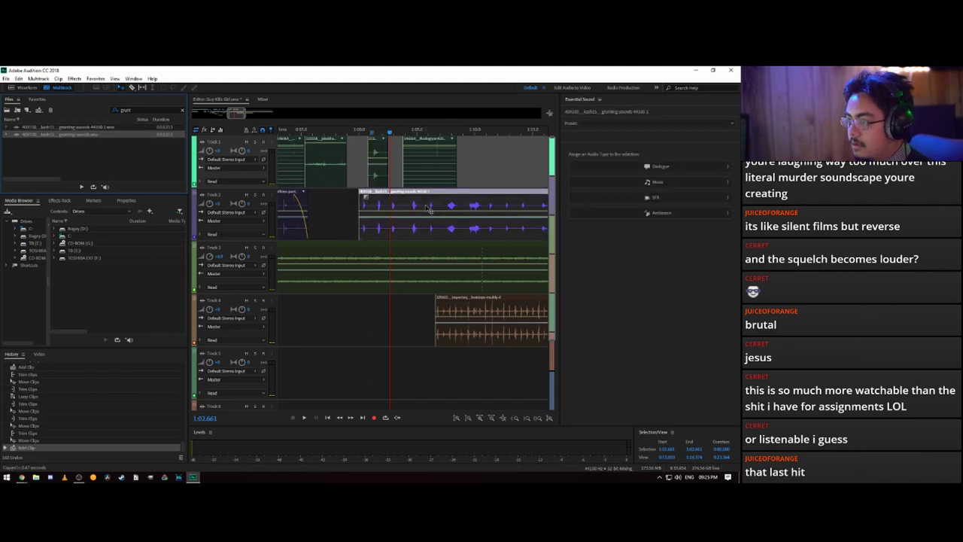
- Play the grunting-sounds clip on Track 2 from 1:02.661, then delete it from the track
{"action": "key", "text": "space"}
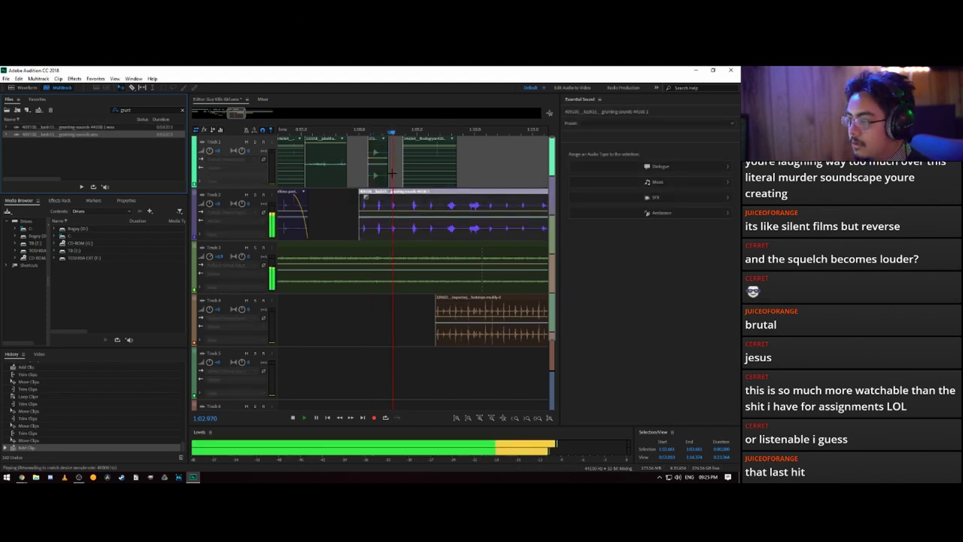
{"action": "key", "text": "space"}
{"action": "left_click", "coordinate": [444, 174]}
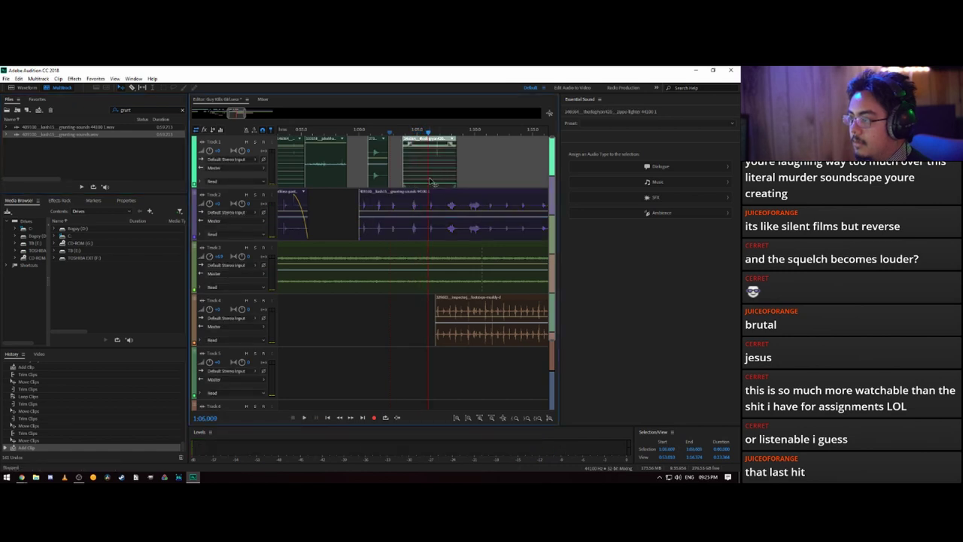
{"action": "left_click", "coordinate": [410, 205]}
{"action": "key", "text": "Delete"}
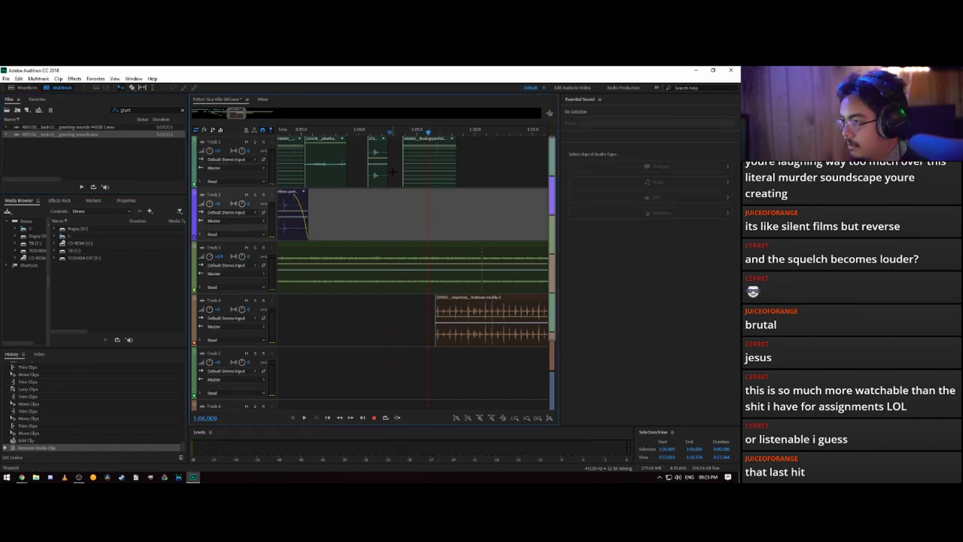
- Trim the zippo-lighter clip on Track 1, butt it against the preceding clip at about 0:59, and play the transition
{"action": "left_click_drag", "start_coordinate": [373, 166], "coordinate": [352, 165]}
{"action": "key", "text": "space"}
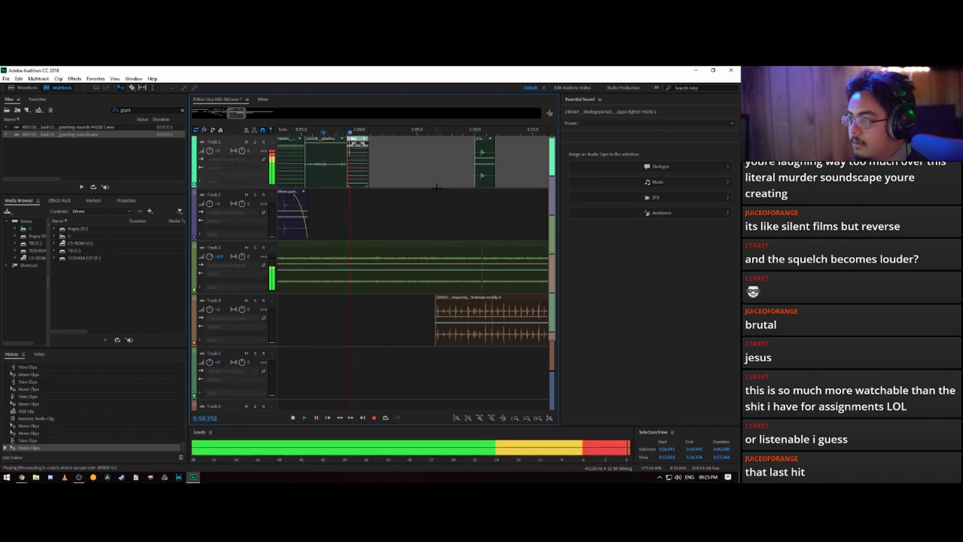
{"action": "key", "text": "space"}
- Move the inhale-exhale clip from Track 1 to Track 2, starting at about 1:00, and play the passage
{"action": "left_click_drag", "start_coordinate": [484, 175], "coordinate": [353, 208]}
{"action": "key", "text": "space"}
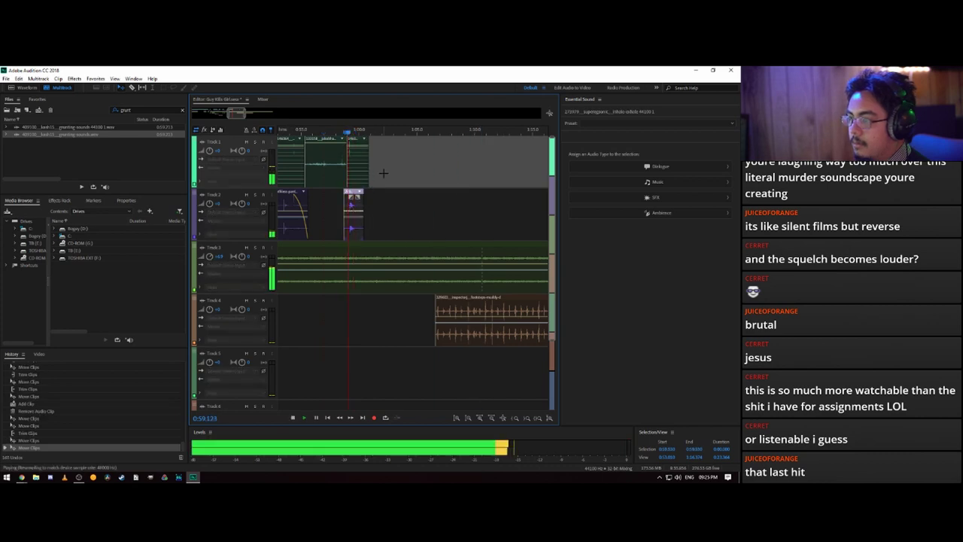
{"action": "key", "text": "space"}
{"action": "left_click_drag", "start_coordinate": [361, 209], "coordinate": [380, 209]}
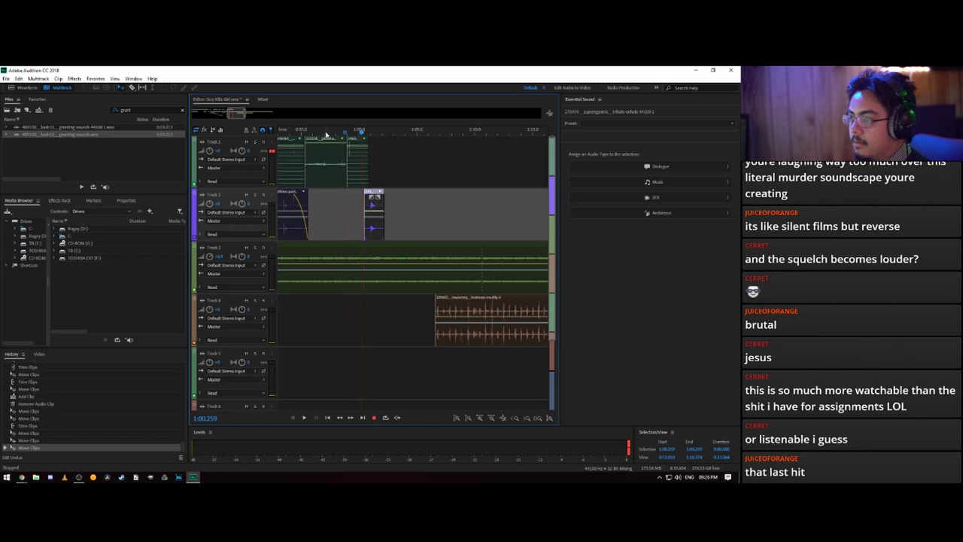
{"action": "key", "text": "space"}
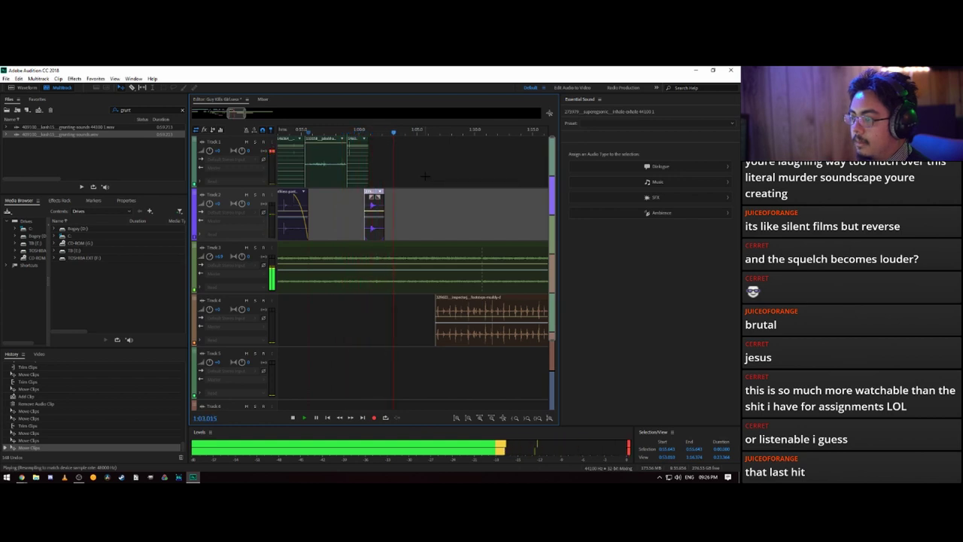
{"action": "key", "text": "space"}
- Add the grunting-sounds file to Track 2 at 1:03.855 and play the new clip
{"action": "left_click_drag", "start_coordinate": [84, 135], "coordinate": [153, 161]}
{"action": "scroll", "coordinate": [422, 203], "scroll_direction": "down", "scroll_amount": 5}
{"action": "scroll", "coordinate": [397, 133], "scroll_direction": "down", "scroll_amount": 3}
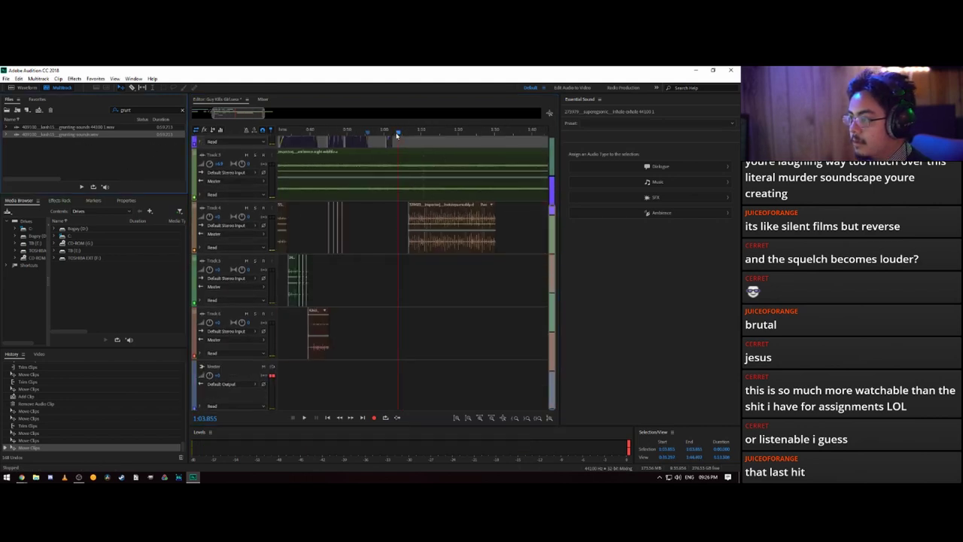
{"action": "scroll", "coordinate": [419, 164], "scroll_direction": "up", "scroll_amount": 5}
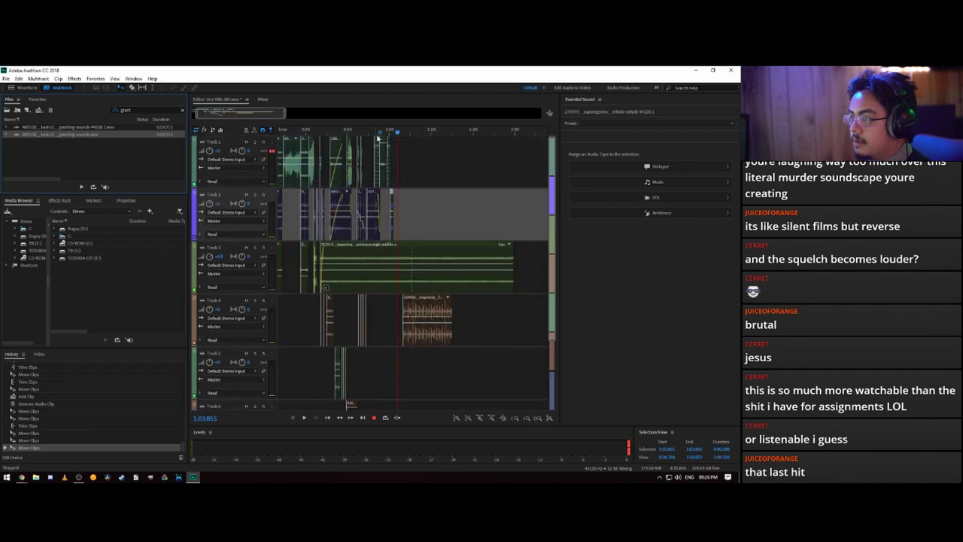
{"action": "scroll", "coordinate": [378, 138], "scroll_direction": "up", "scroll_amount": 3}
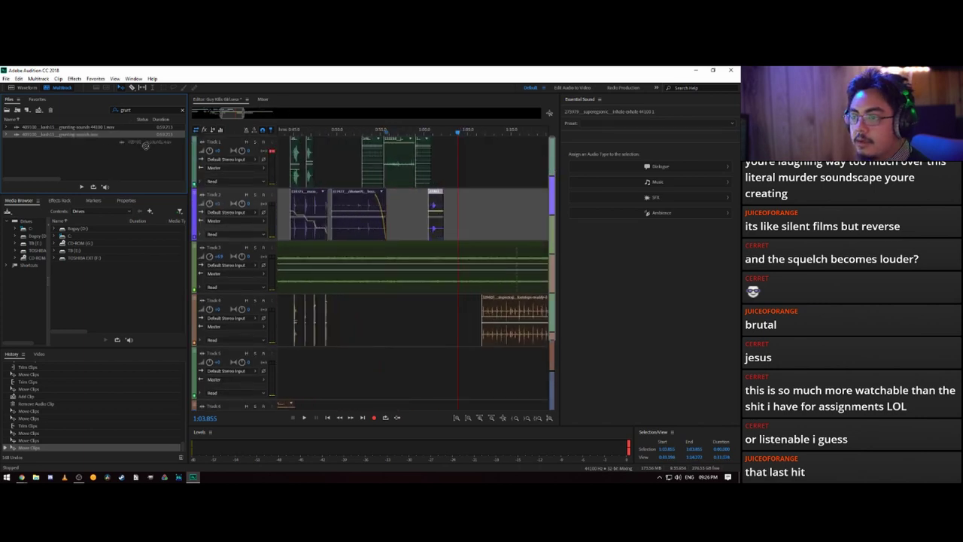
{"action": "left_click_drag", "start_coordinate": [134, 148], "coordinate": [461, 218]}
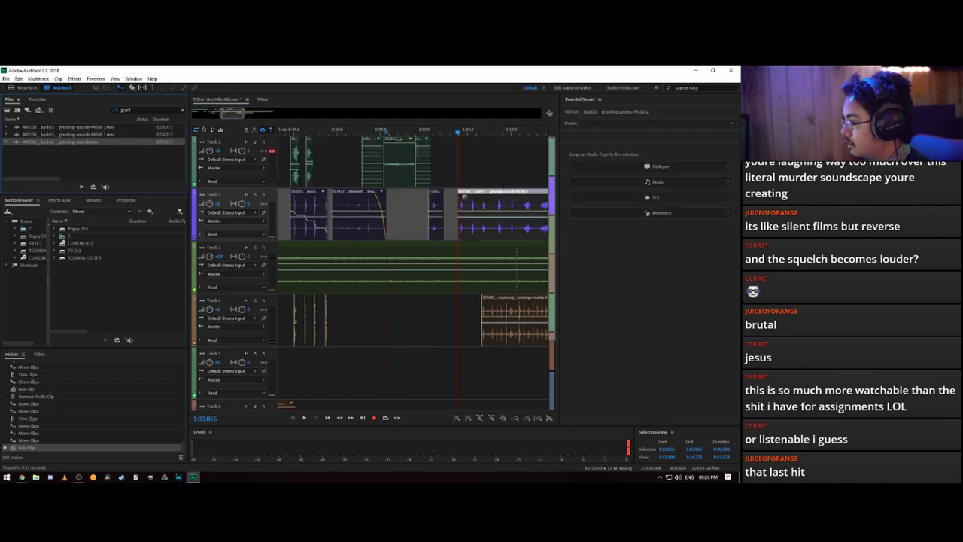
{"action": "key", "text": "space"}
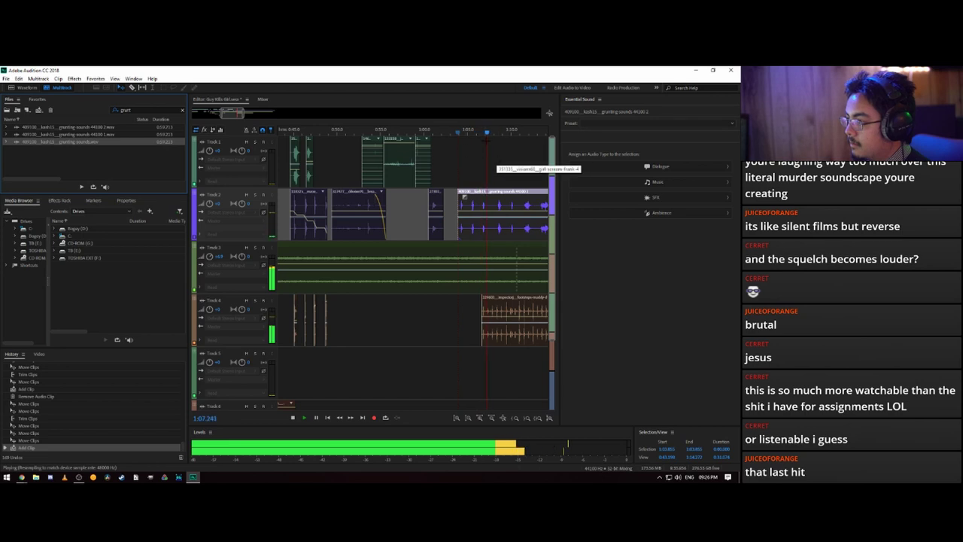
{"action": "key", "text": "space"}
- Move the muddy-footsteps clip on Track 4 to start at about 1:22 and play the section before it
{"action": "scroll", "coordinate": [495, 235], "scroll_direction": "down", "scroll_amount": 2}
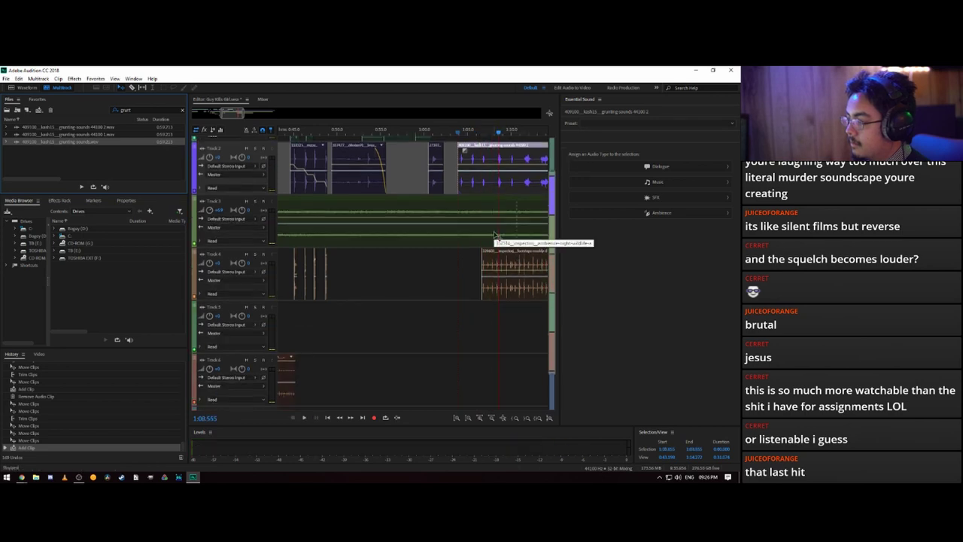
{"action": "scroll", "coordinate": [496, 237], "scroll_direction": "up", "scroll_amount": 2}
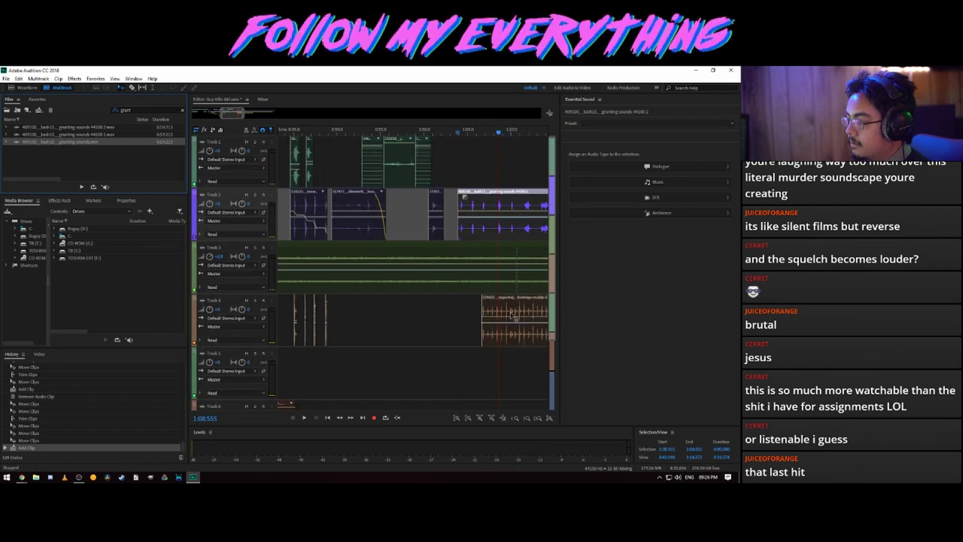
{"action": "mouse_move", "coordinate": [512, 319]}
{"action": "left_mouse_down"}
{"action": "mouse_move", "coordinate": [547, 318]}
{"action": "mouse_move", "coordinate": [529, 319]}
{"action": "left_mouse_up"}
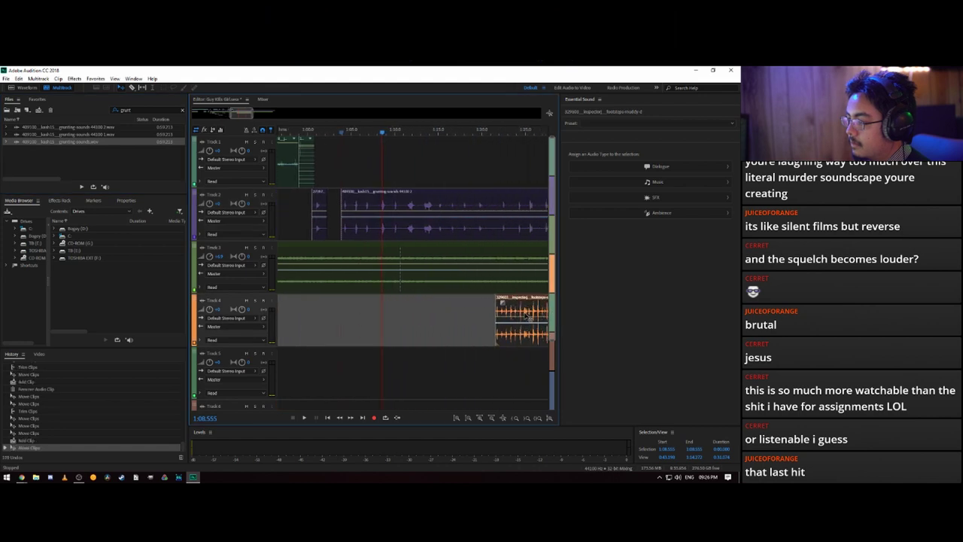
{"action": "key", "text": "space"}
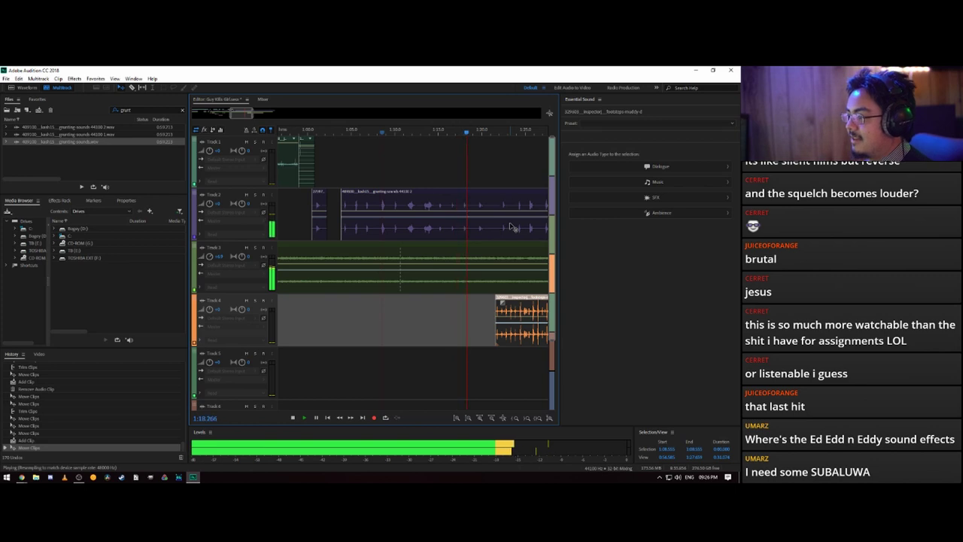
{"action": "key", "text": "space"}
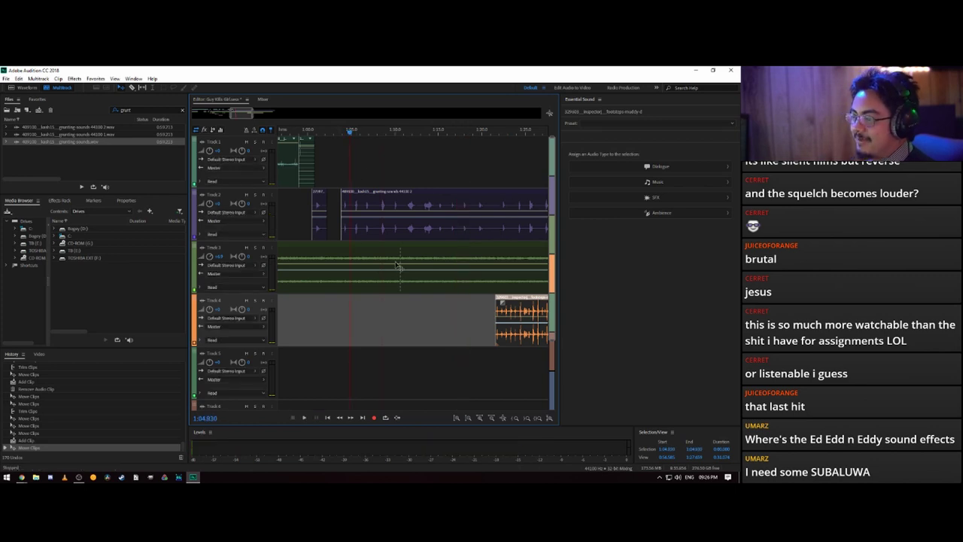
- Save the multitrack session together with the unsaved changes to its grass audio file
{"action": "key", "text": "ctrl+s"}
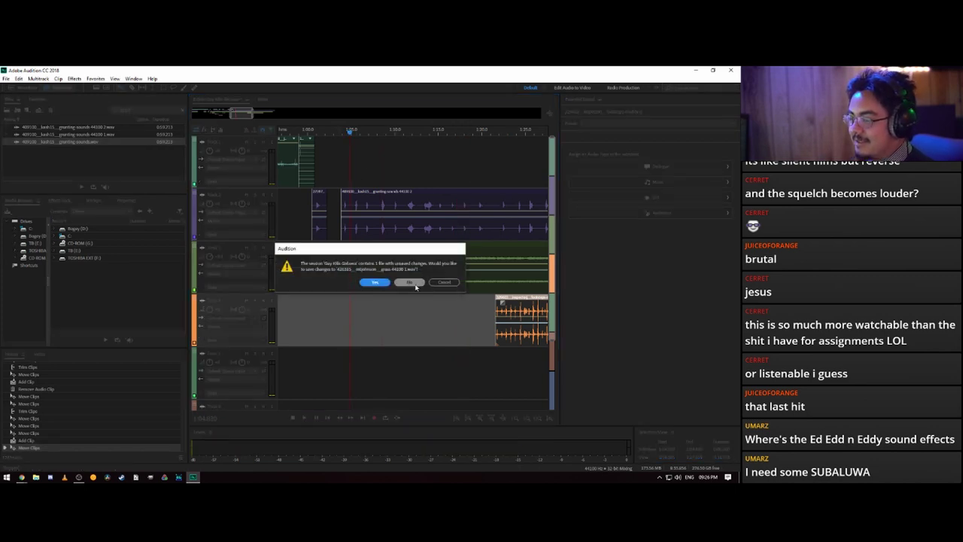
{"action": "left_click", "coordinate": [375, 282]}
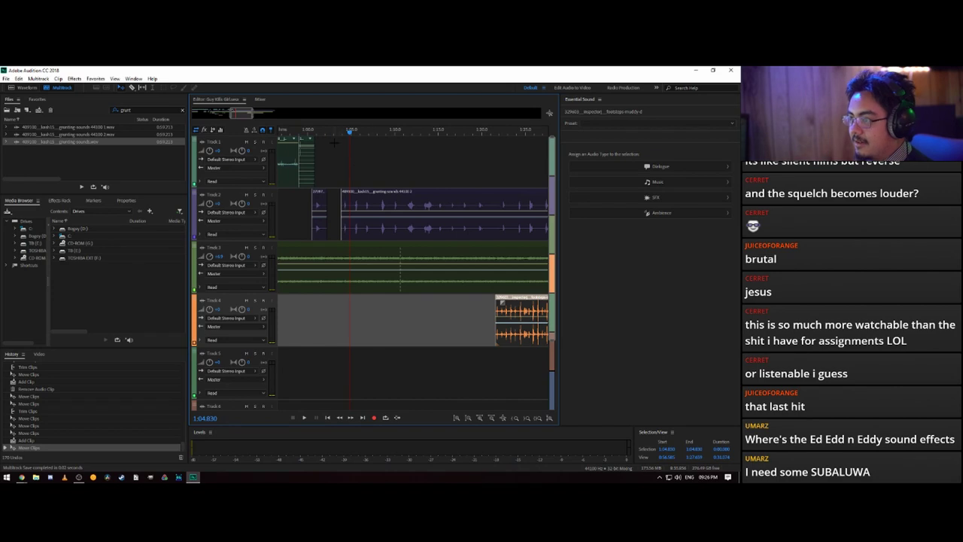
- Play the whole session from the beginning through the start of the grunting-sounds clip
{"action": "scroll", "coordinate": [342, 133], "scroll_direction": "down", "scroll_amount": 5}
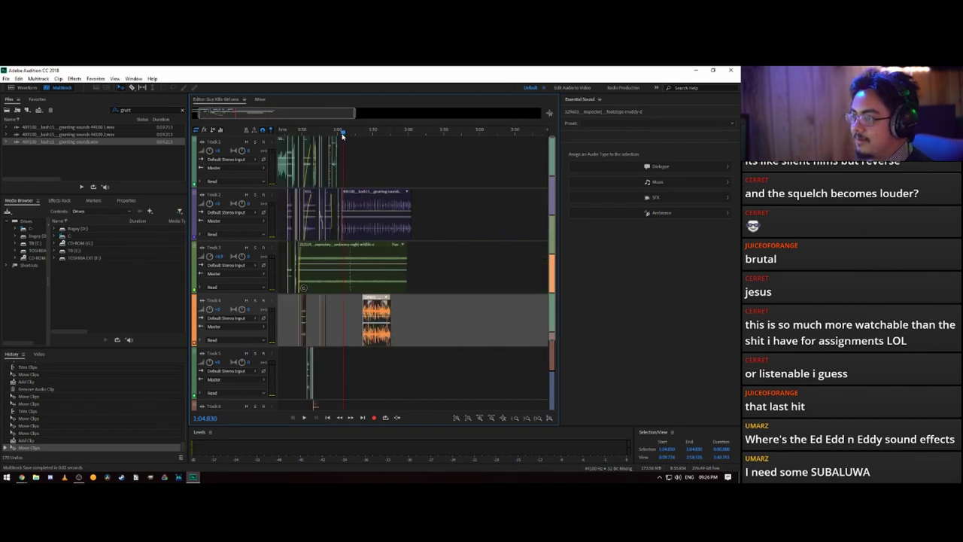
{"action": "left_click_drag", "start_coordinate": [342, 134], "coordinate": [265, 141]}
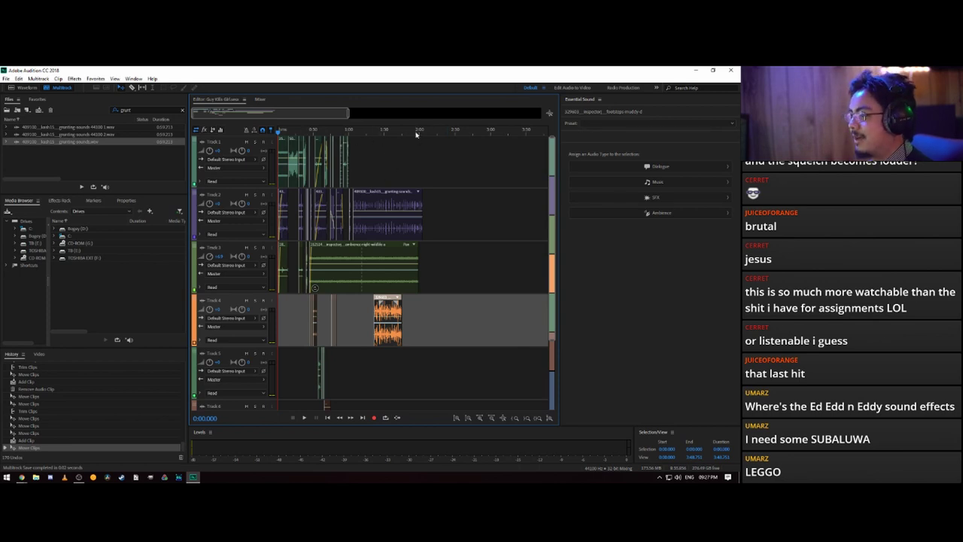
{"action": "scroll", "coordinate": [282, 130], "scroll_direction": "down", "scroll_amount": 4}
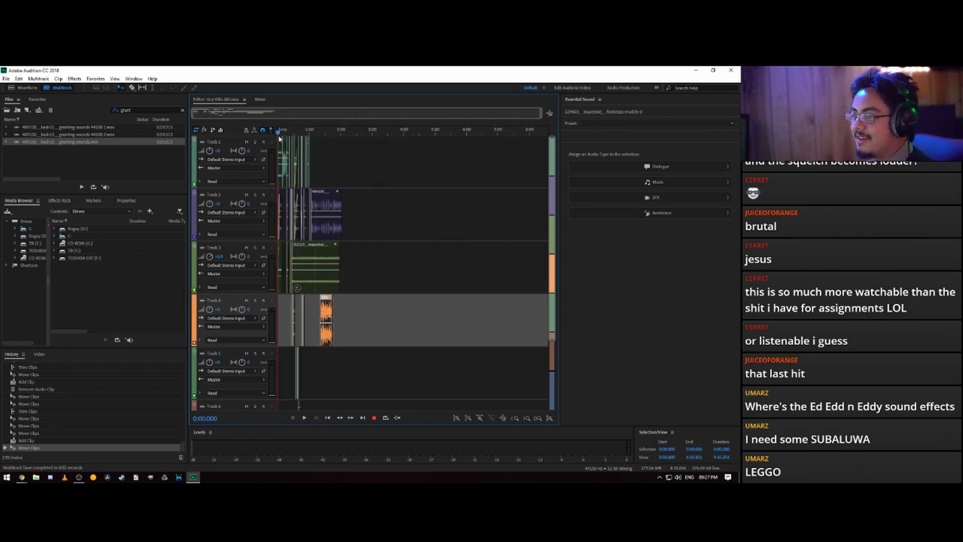
{"action": "key", "text": "space"}
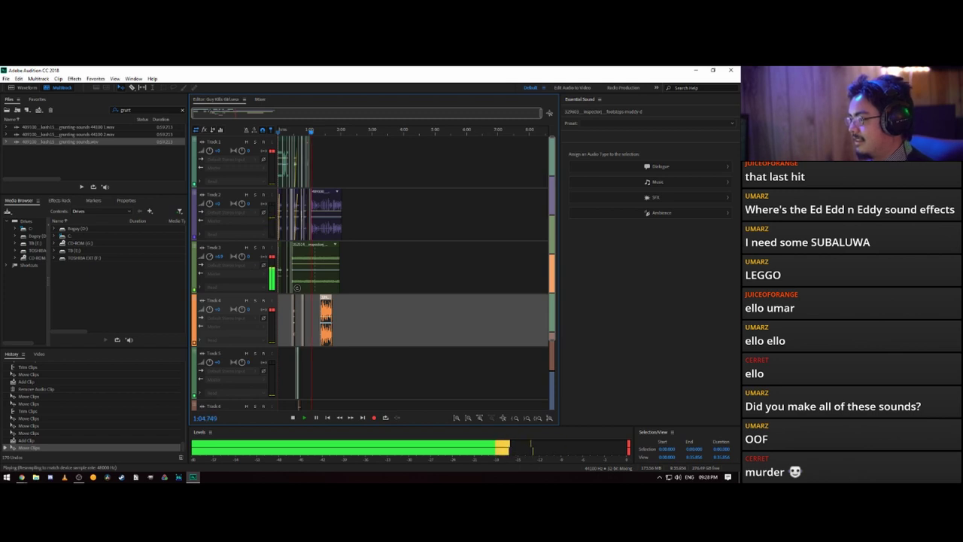
{"action": "key", "text": "space"}
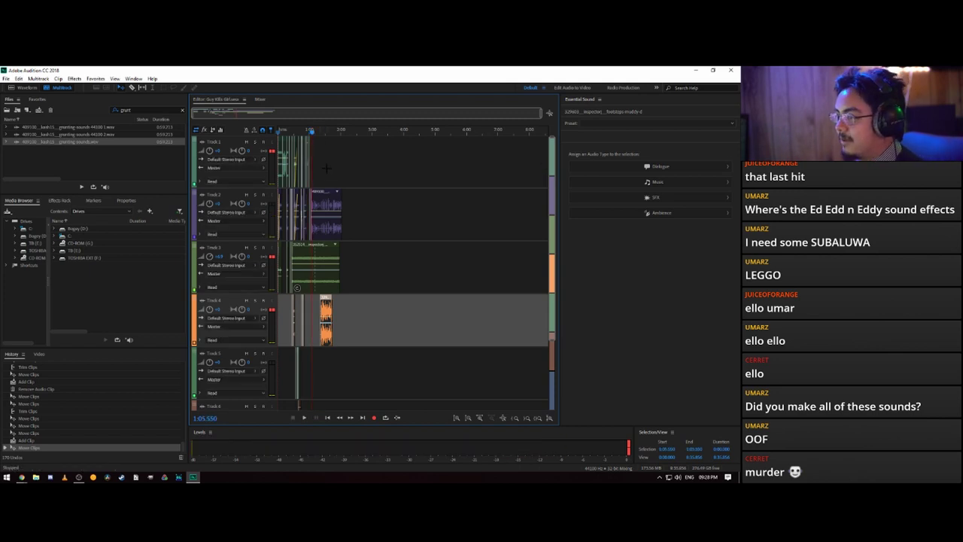
- Place the playhead at the start of the grunting-sounds clip, 1:03.650, and review the clips around it
{"action": "scroll", "coordinate": [321, 133], "scroll_direction": "up", "scroll_amount": 5}
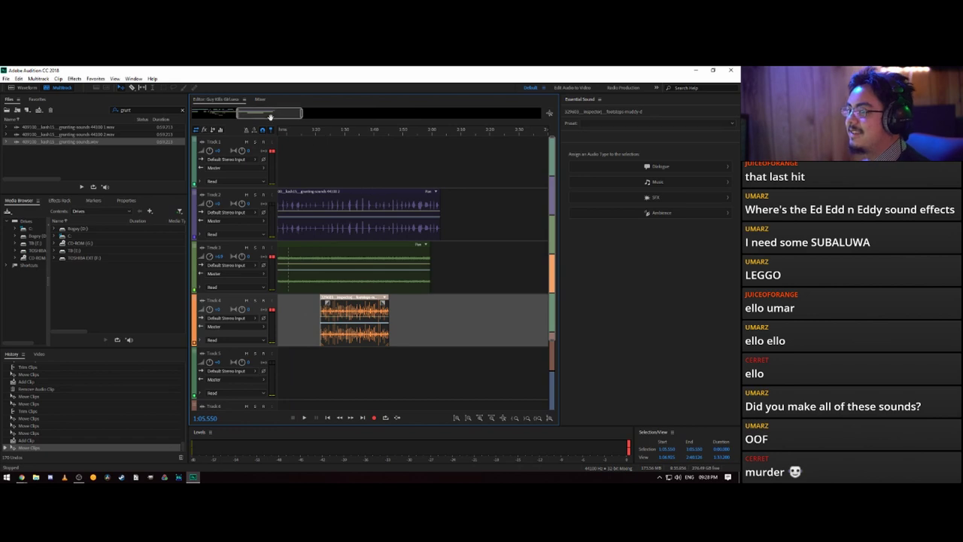
{"action": "left_click_drag", "start_coordinate": [270, 115], "coordinate": [265, 114]}
{"action": "scroll", "coordinate": [265, 113], "scroll_direction": "up", "scroll_amount": 4}
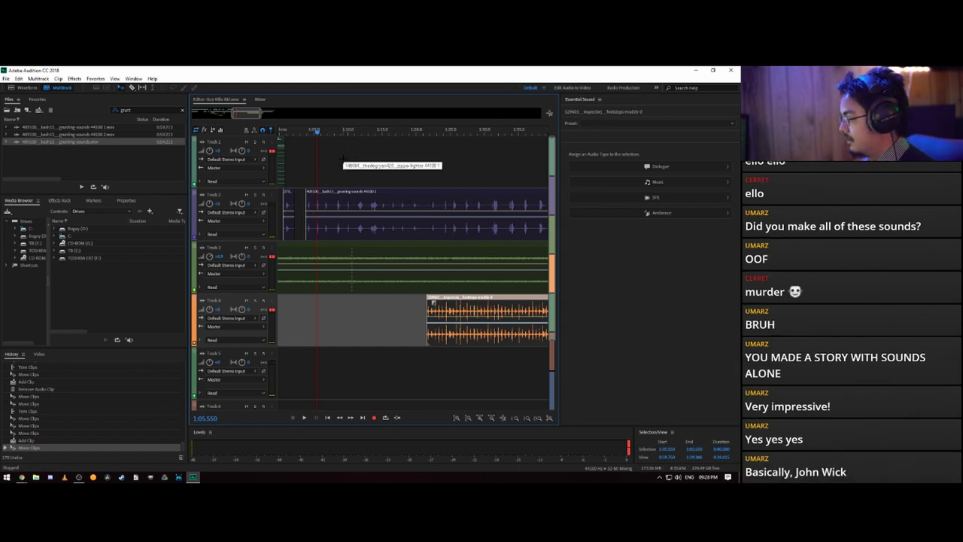
{"action": "left_click_drag", "start_coordinate": [317, 133], "coordinate": [305, 133]}
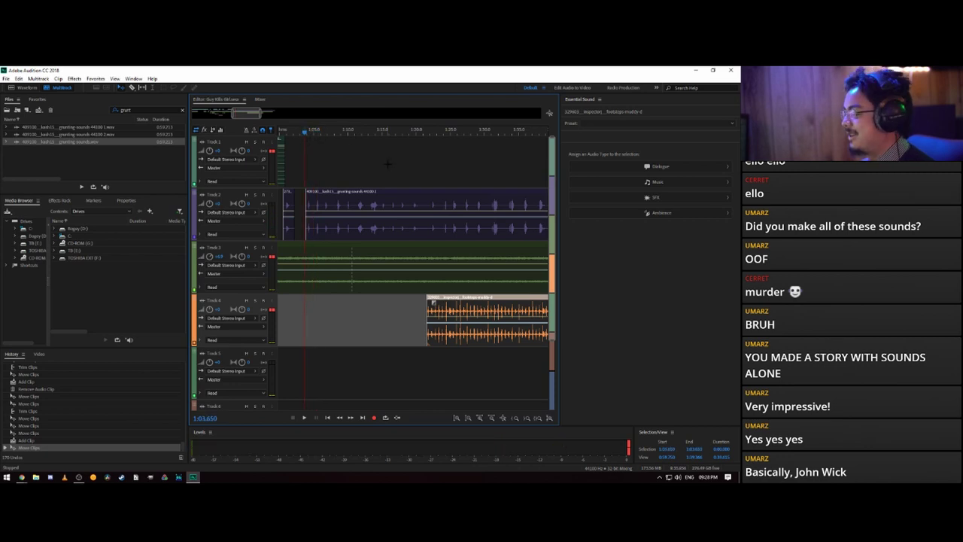
{"action": "scroll", "coordinate": [305, 133], "scroll_direction": "up", "scroll_amount": 2}
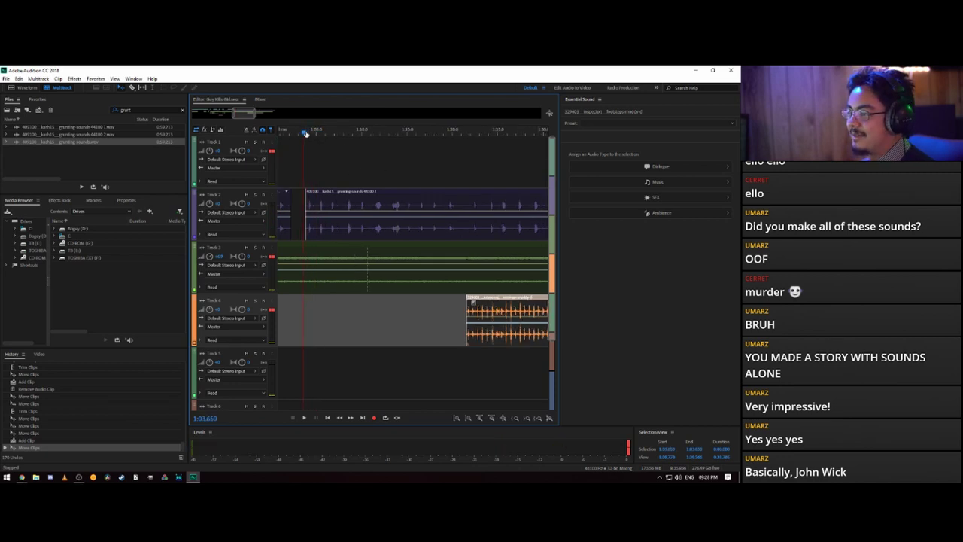
{"action": "scroll", "coordinate": [230, 116], "scroll_direction": "up", "scroll_amount": 1}
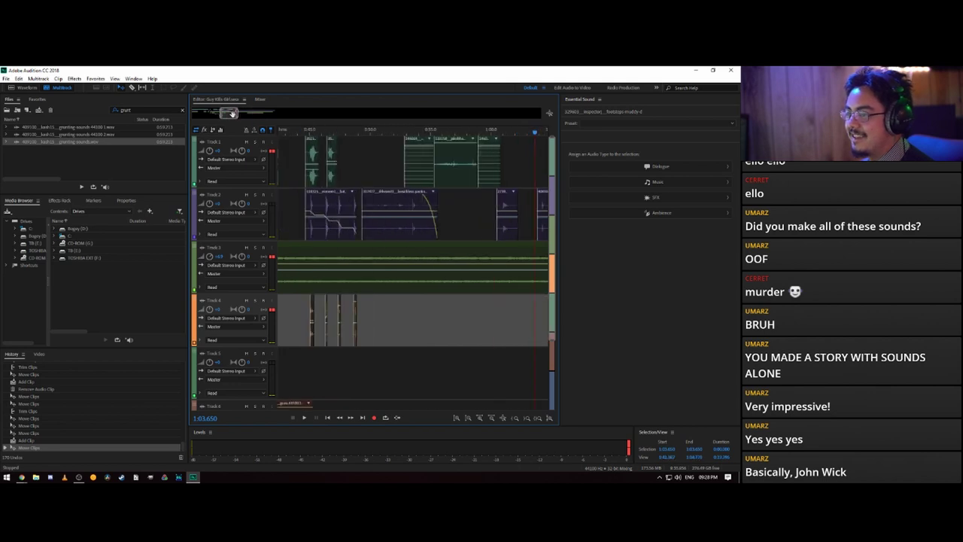
{"action": "scroll", "coordinate": [233, 114], "scroll_direction": "down", "scroll_amount": 1}
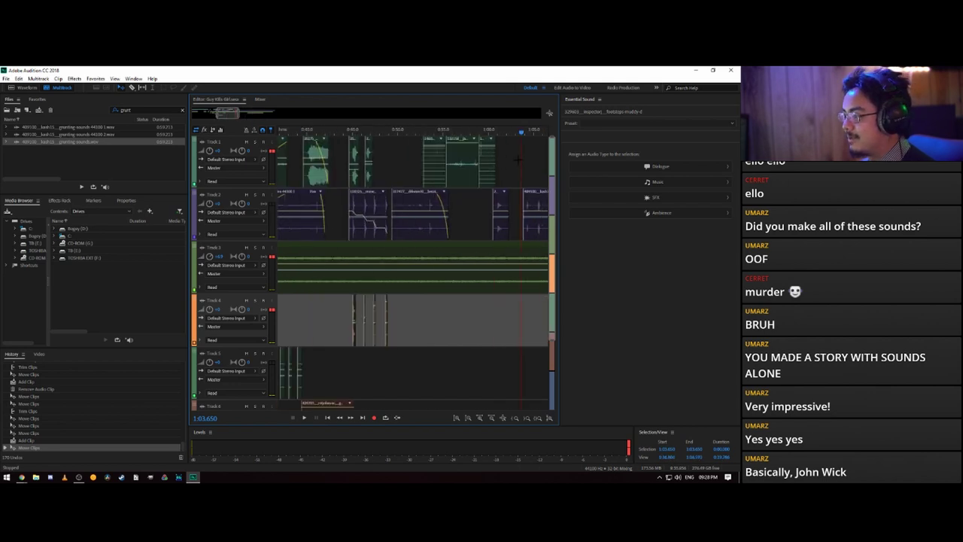
- Play the mix from about 1:10 and select the grunting-sounds clip on Track 2
{"action": "left_click_drag", "start_coordinate": [521, 133], "coordinate": [472, 143]}
{"action": "left_click", "coordinate": [409, 140]}
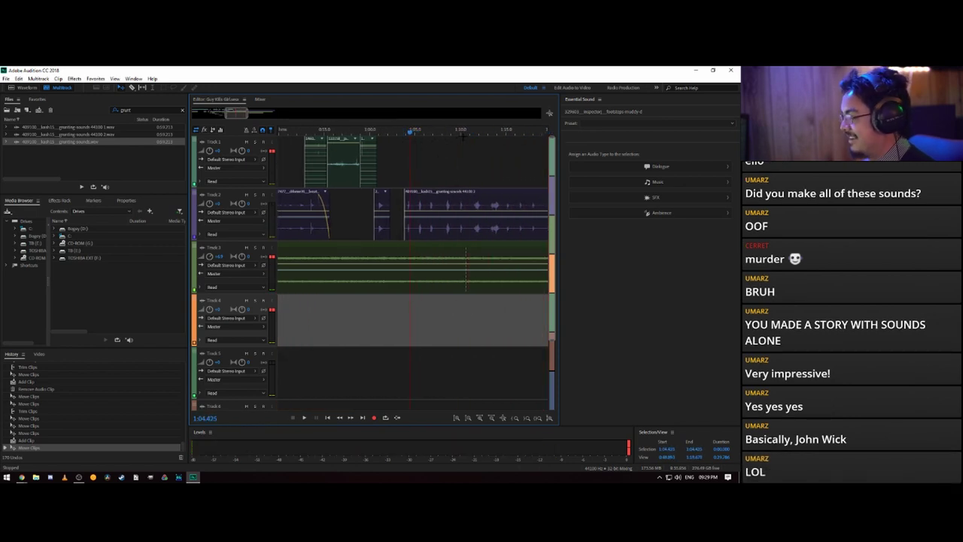
{"action": "left_click", "coordinate": [460, 134]}
{"action": "key", "text": "space"}
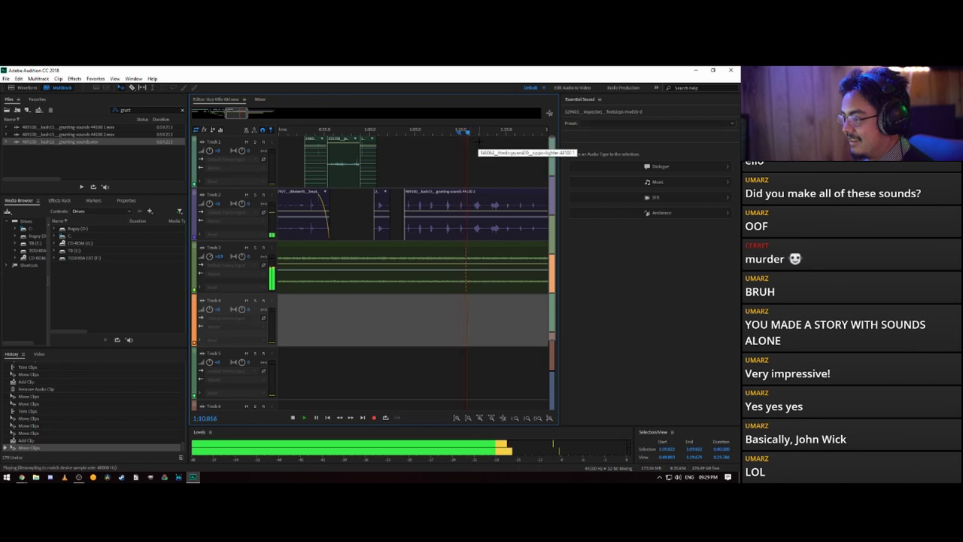
{"action": "key", "text": "space"}
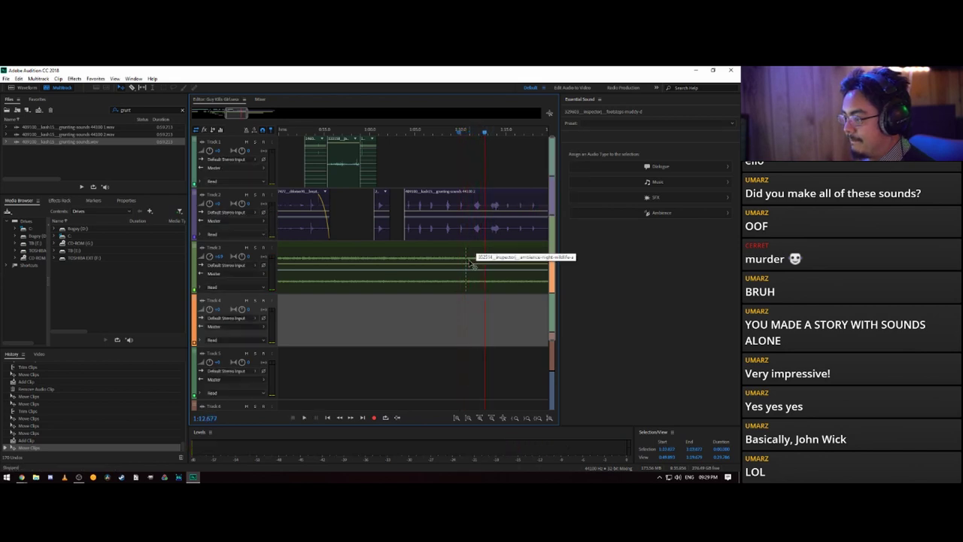
{"action": "left_click", "coordinate": [469, 262]}
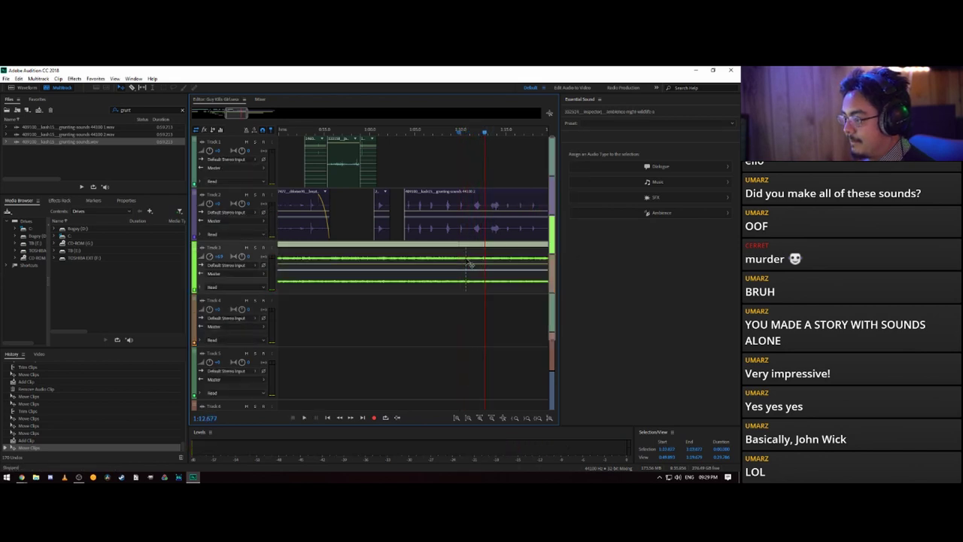
{"action": "left_click", "coordinate": [476, 192]}
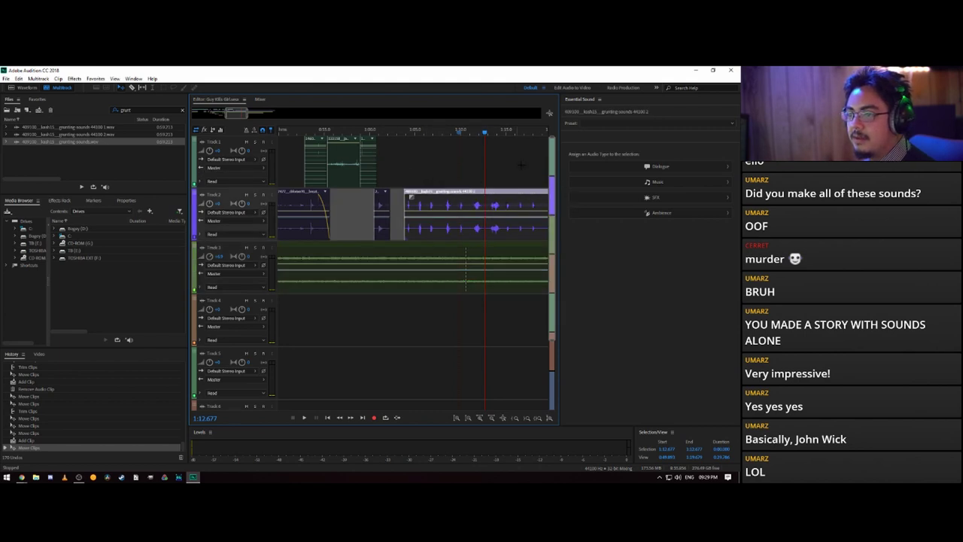
- Play the mix from 1:12.677, and trim the opening of the grunting-sounds clip on Track 2
{"action": "key", "text": "space"}
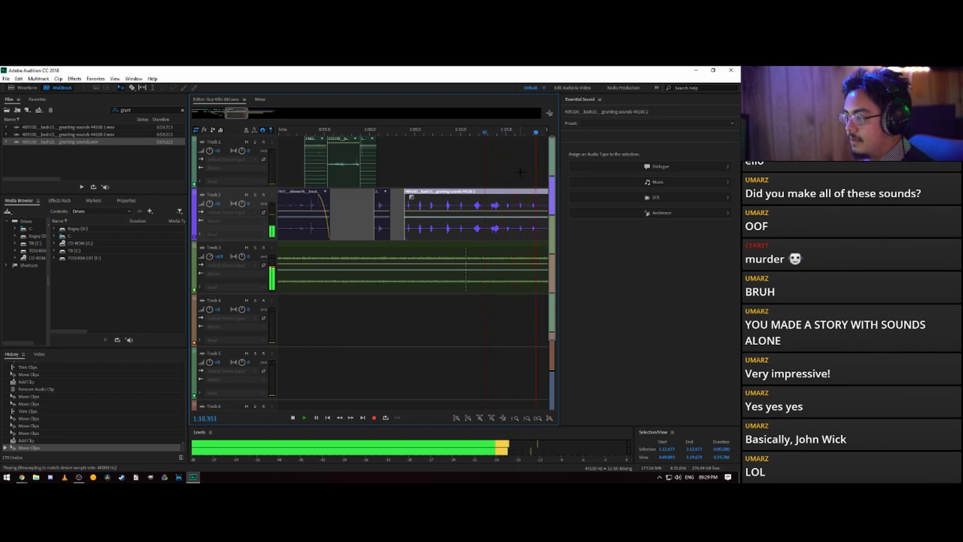
{"action": "key", "text": "space"}
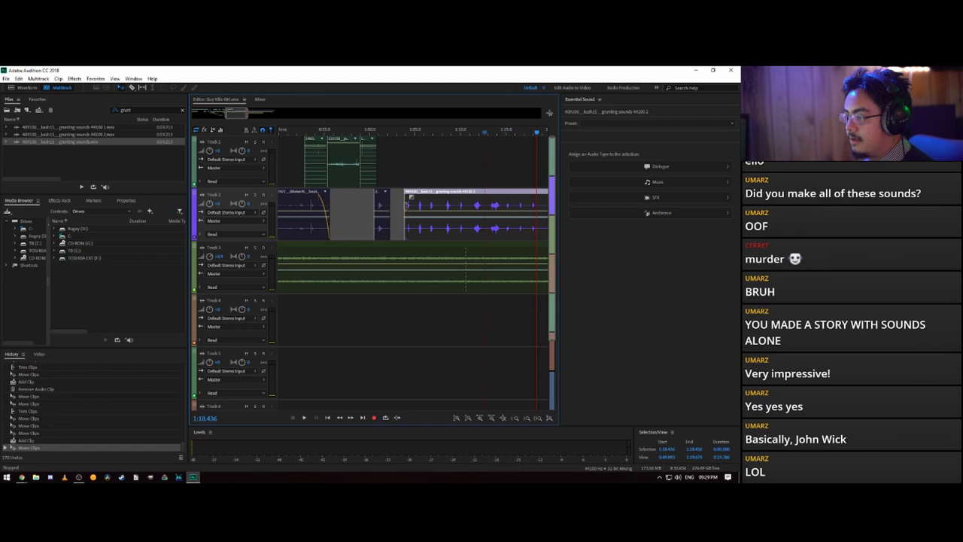
{"action": "left_click_drag", "start_coordinate": [407, 203], "coordinate": [427, 204]}
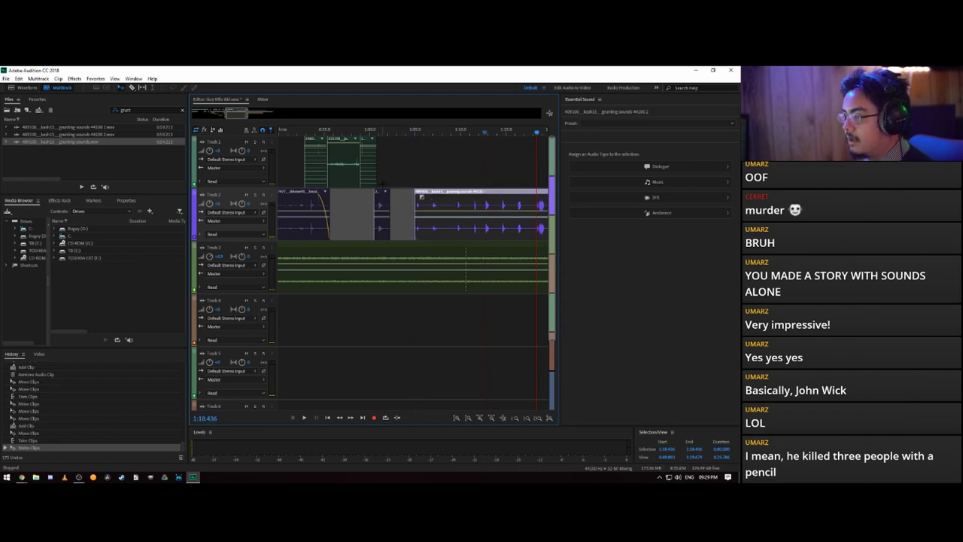
- Place the playhead at 1:00.559 and delete the grunting-sounds clip from Track 2
{"action": "left_click", "coordinate": [374, 137]}
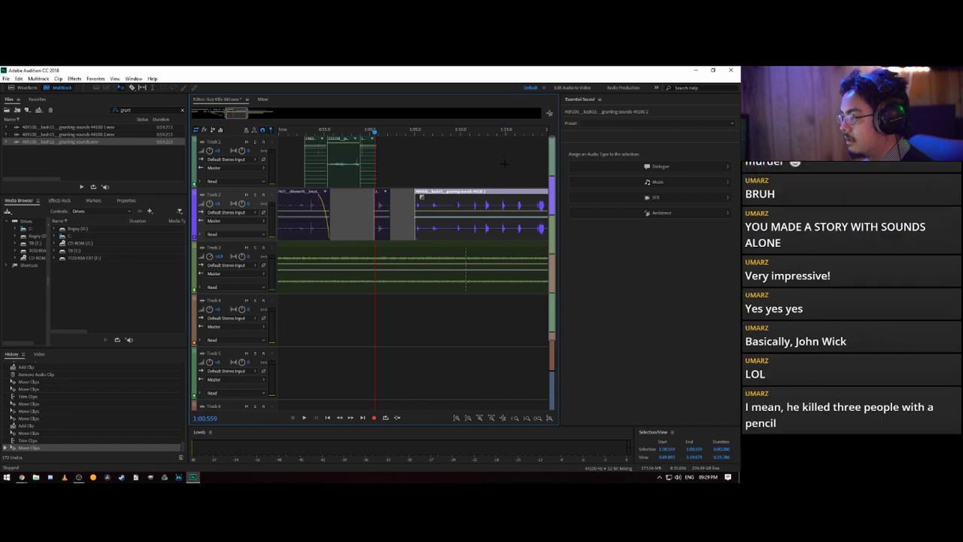
{"action": "scroll", "coordinate": [506, 167], "scroll_direction": "down", "scroll_amount": 1}
{"action": "scroll", "coordinate": [508, 174], "scroll_direction": "up", "scroll_amount": 1}
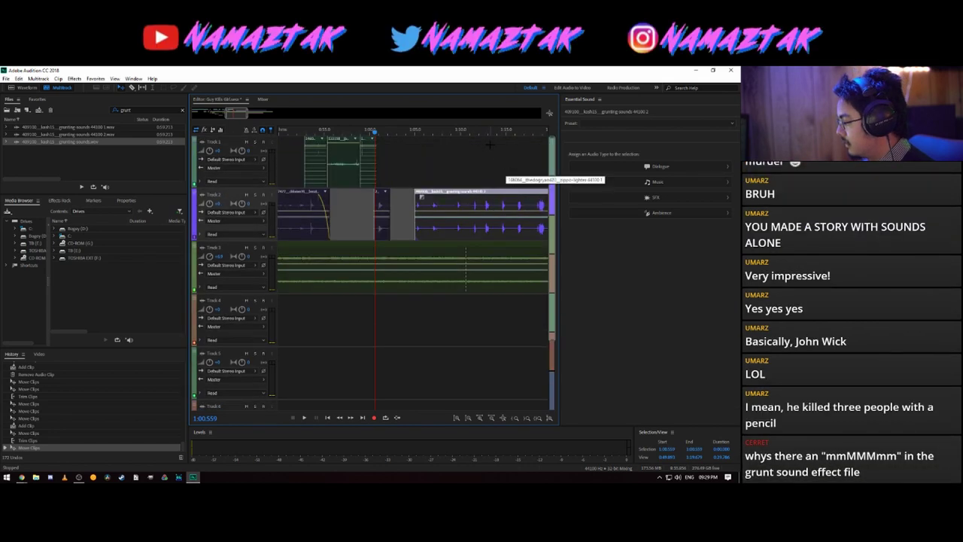
{"action": "scroll", "coordinate": [499, 136], "scroll_direction": "down", "scroll_amount": 4}
{"action": "scroll", "coordinate": [500, 136], "scroll_direction": "down", "scroll_amount": 1}
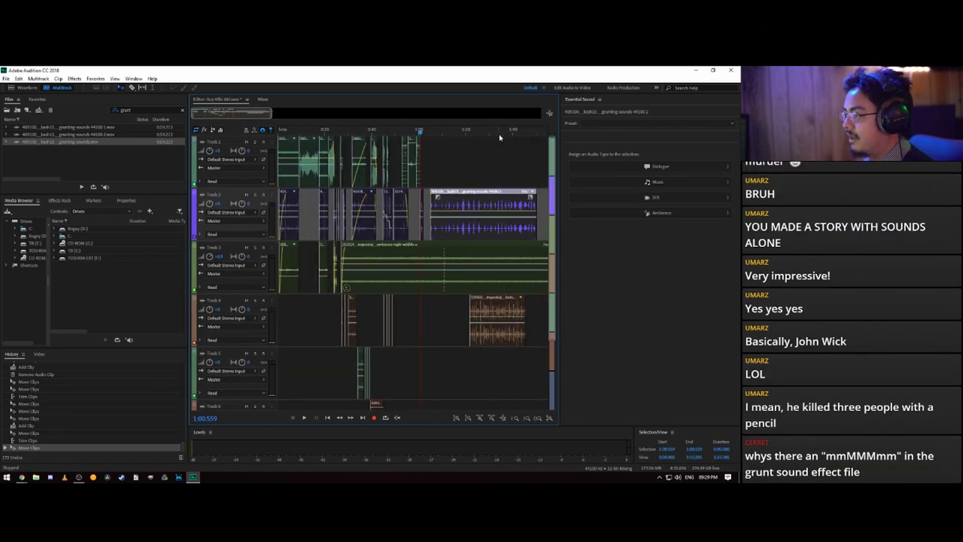
{"action": "key", "text": "Delete"}
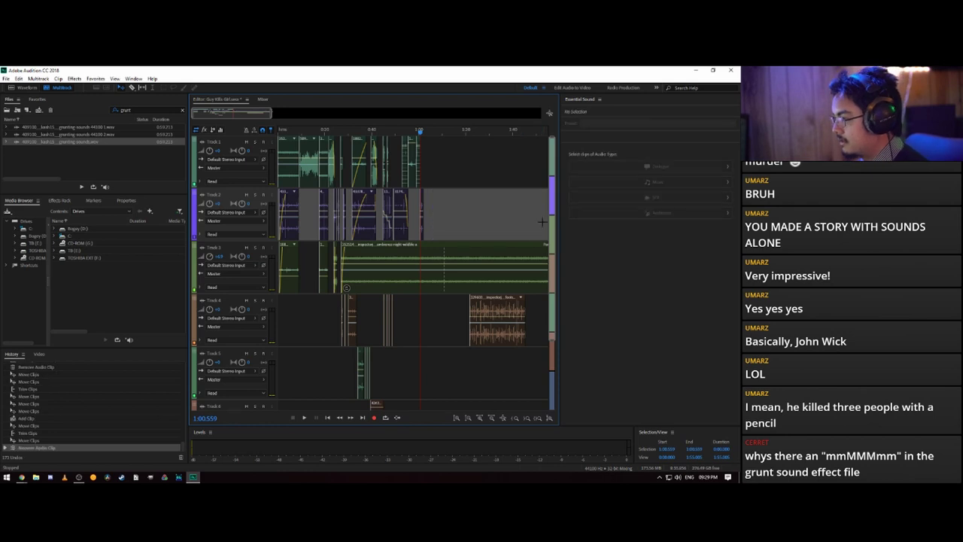
- Clear the "grunt" filter from the project's file list and return to the start of the full list
{"action": "left_click", "coordinate": [151, 111]}
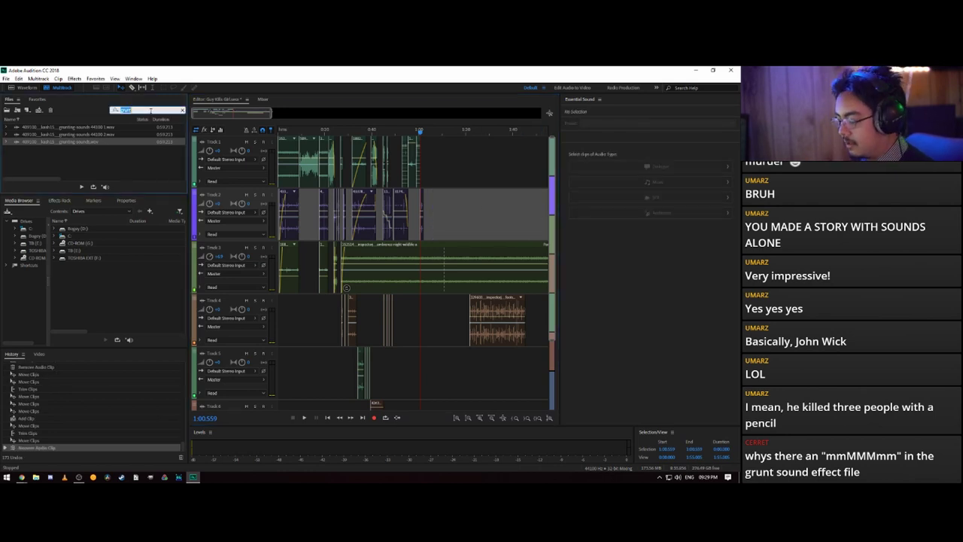
{"action": "type", "text": "ex"}
{"action": "key", "text": "BackSpace"}
{"action": "key", "text": "BackSpace"}
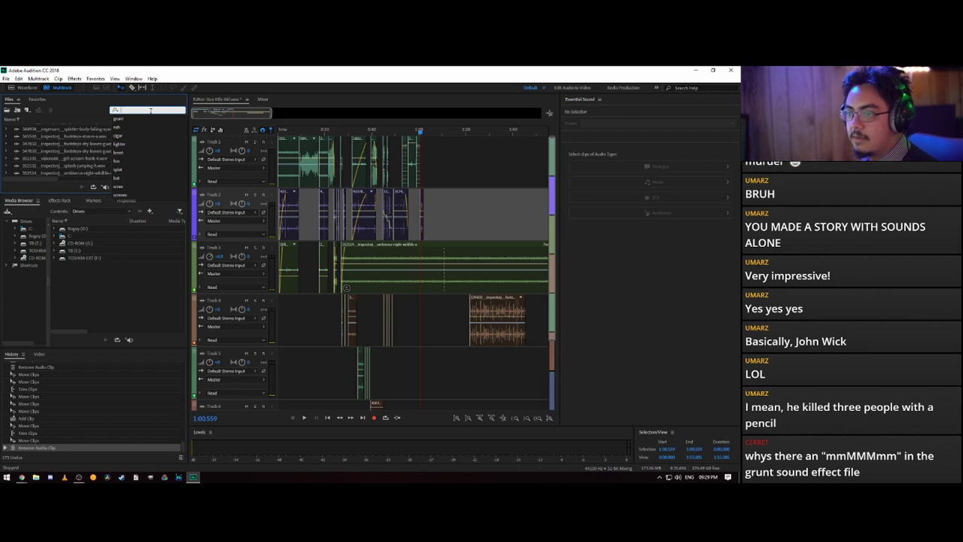
{"action": "left_click", "coordinate": [93, 161]}
{"action": "scroll", "coordinate": [109, 160], "scroll_direction": "up", "scroll_amount": 10}
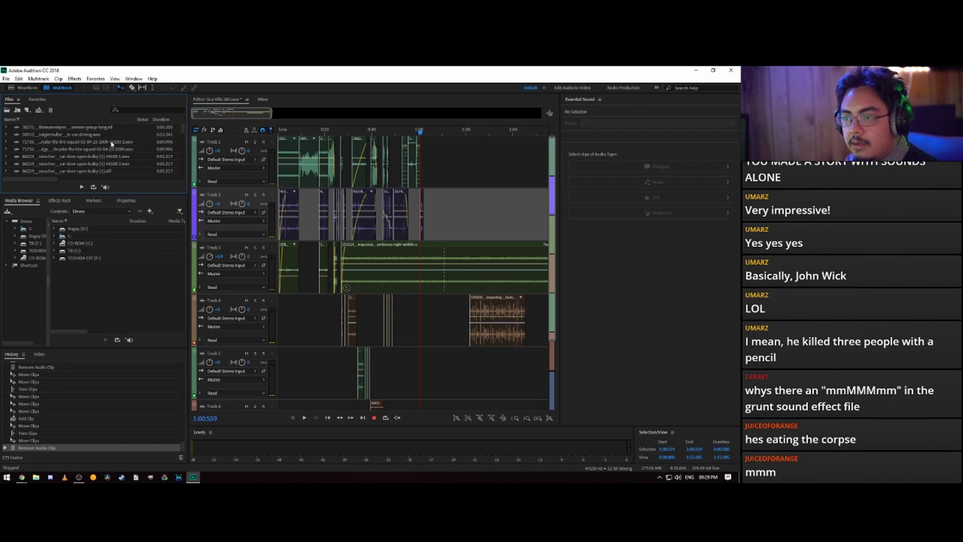
- Look through the full list of imported sounds, including the punch, matchstick, campfire and grunting files, for one to use next
{"action": "scroll", "coordinate": [115, 157], "scroll_direction": "down", "scroll_amount": 2}
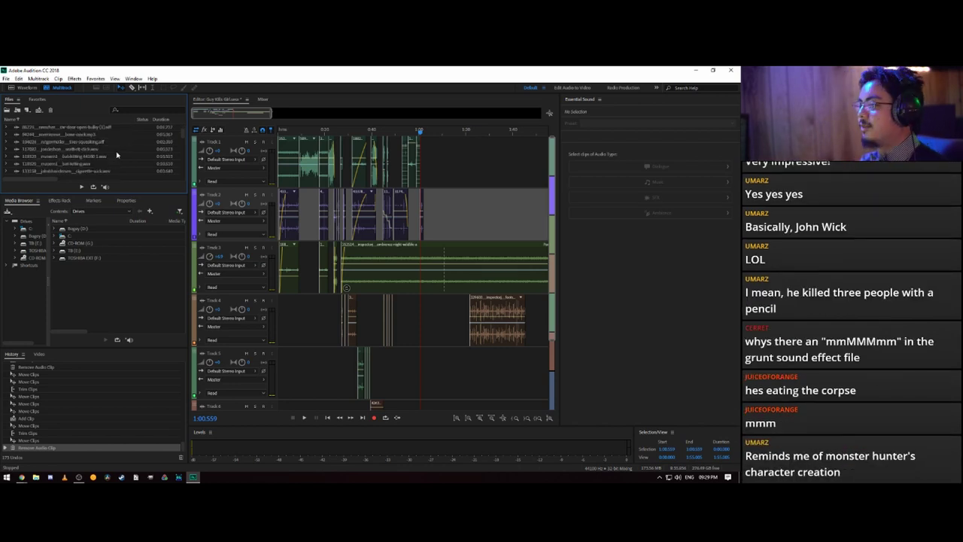
{"action": "scroll", "coordinate": [92, 135], "scroll_direction": "down", "scroll_amount": 5}
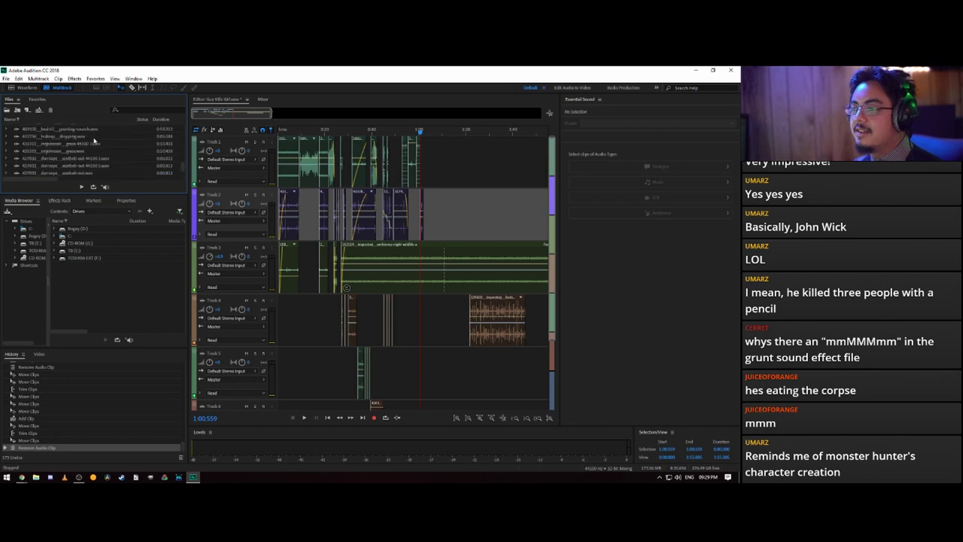
{"action": "scroll", "coordinate": [94, 141], "scroll_direction": "down", "scroll_amount": 5}
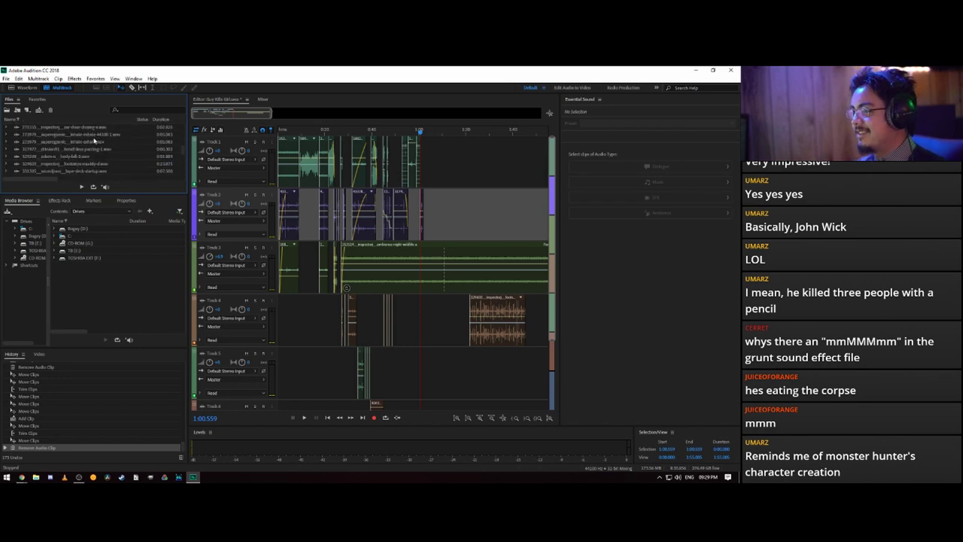
{"action": "scroll", "coordinate": [98, 147], "scroll_direction": "down", "scroll_amount": 10}
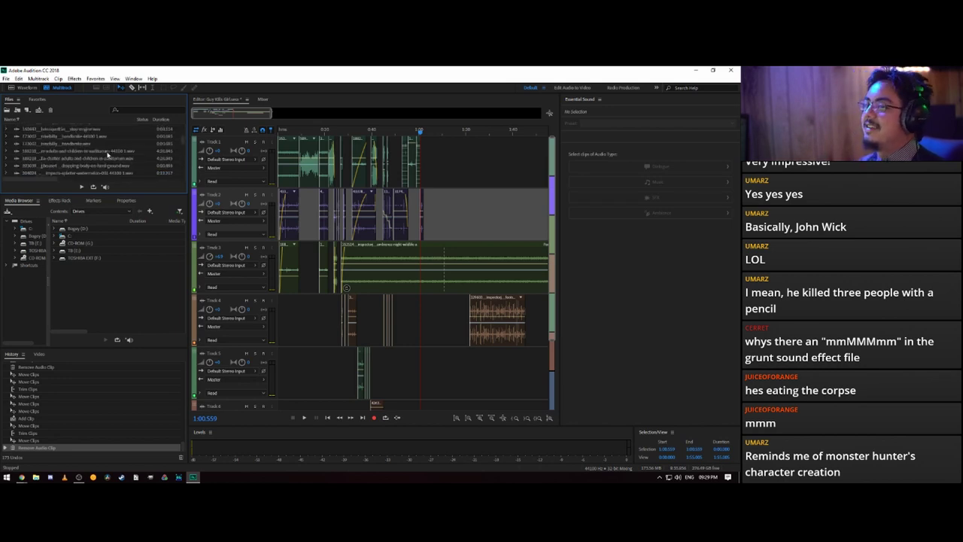
{"action": "scroll", "coordinate": [97, 147], "scroll_direction": "down", "scroll_amount": 6}
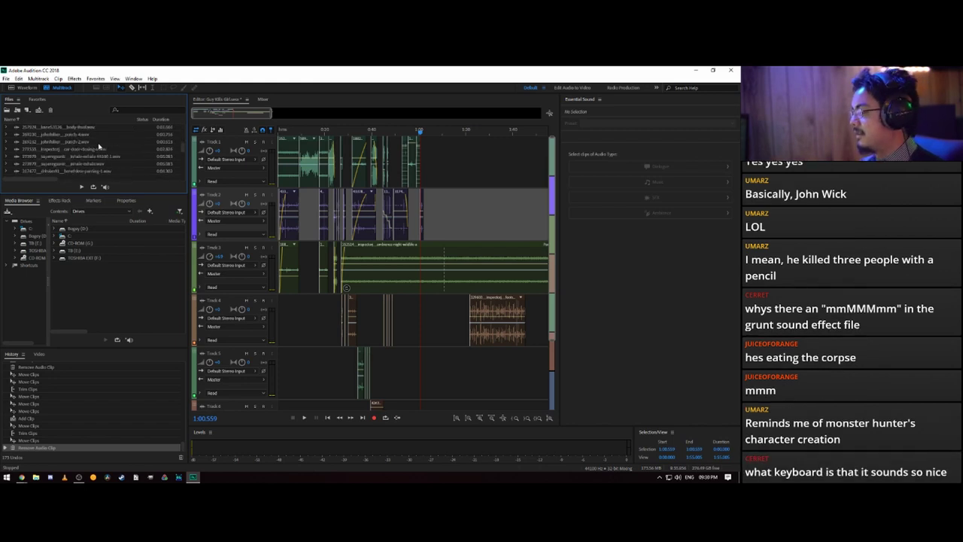
{"action": "left_click", "coordinate": [96, 135]}
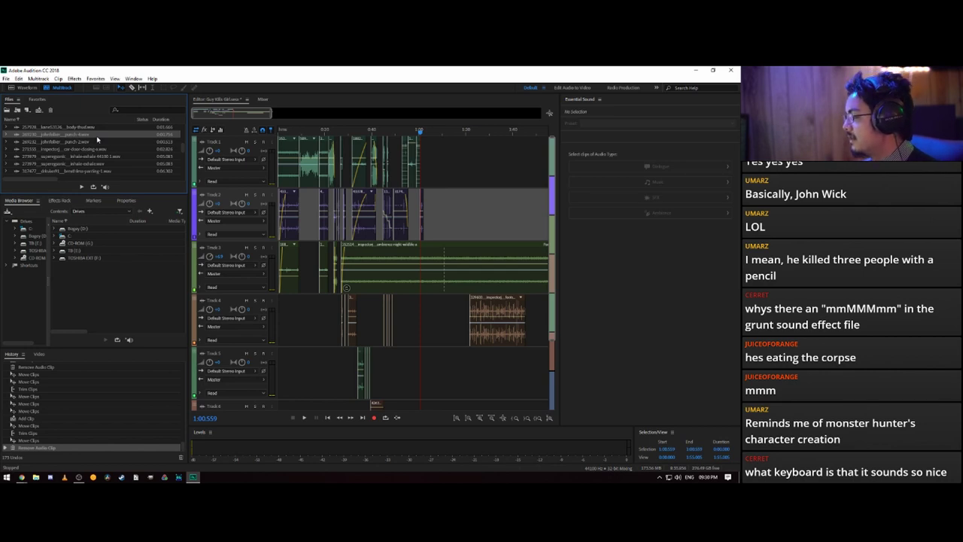
{"action": "scroll", "coordinate": [94, 147], "scroll_direction": "down", "scroll_amount": 8}
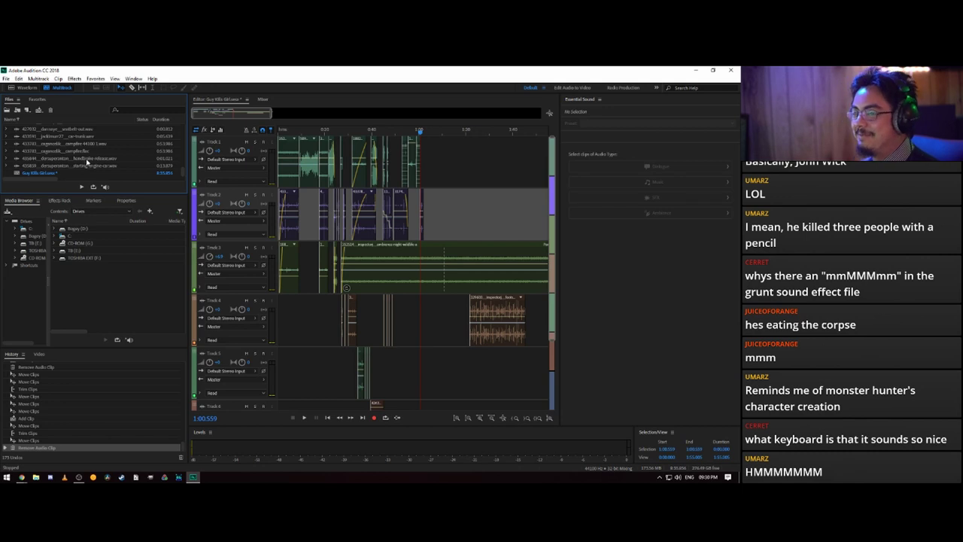
{"action": "scroll", "coordinate": [88, 161], "scroll_direction": "up", "scroll_amount": 4}
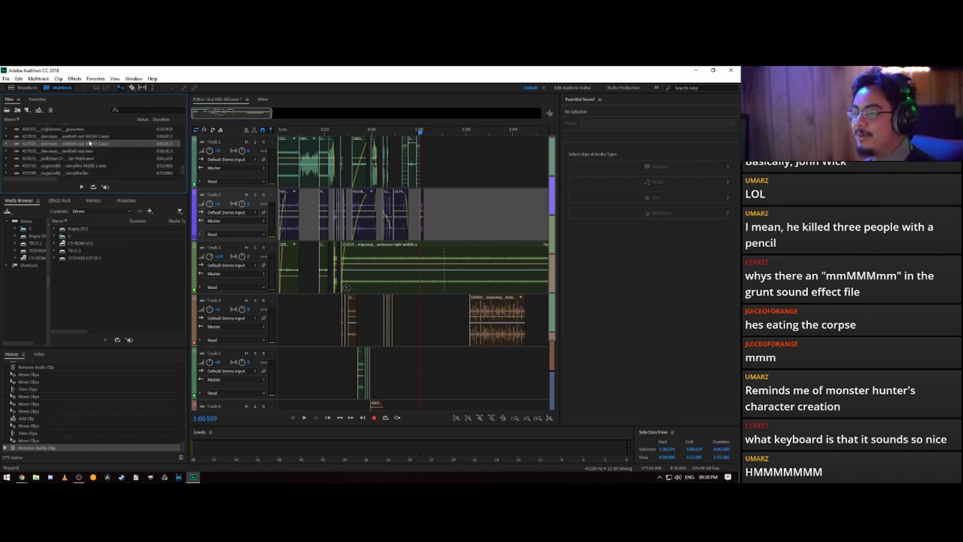
{"action": "scroll", "coordinate": [90, 142], "scroll_direction": "up", "scroll_amount": 1}
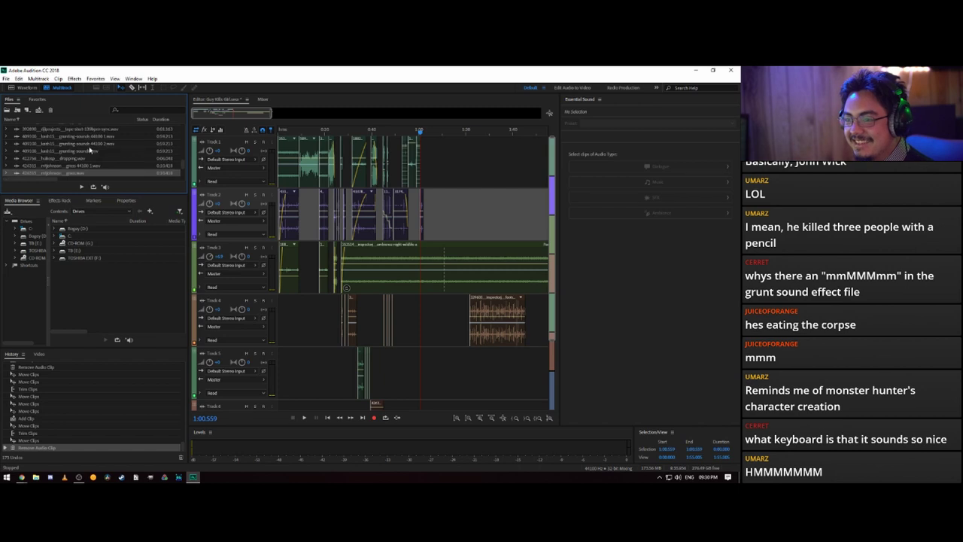
{"action": "scroll", "coordinate": [87, 158], "scroll_direction": "up", "scroll_amount": 1}
{"action": "left_click", "coordinate": [93, 151]}
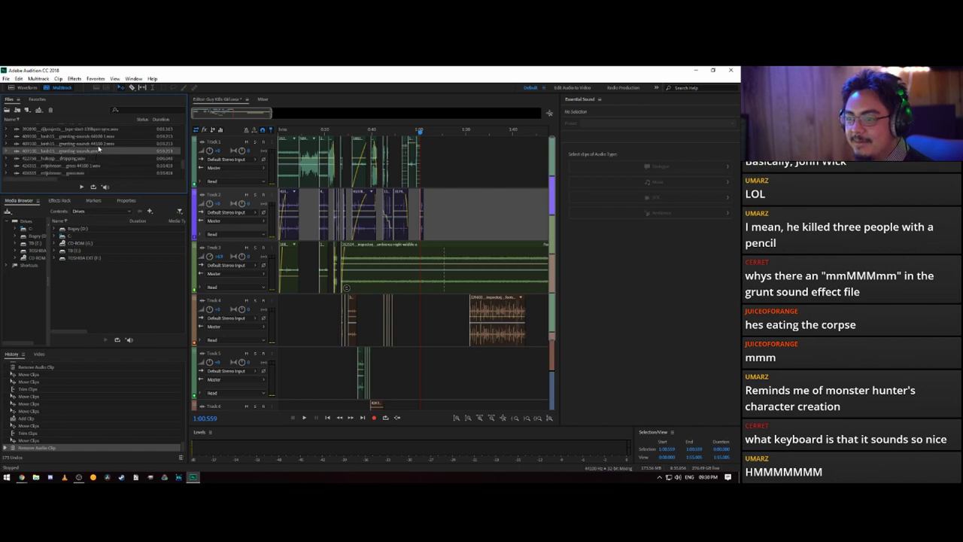
{"action": "scroll", "coordinate": [107, 147], "scroll_direction": "up", "scroll_amount": 1}
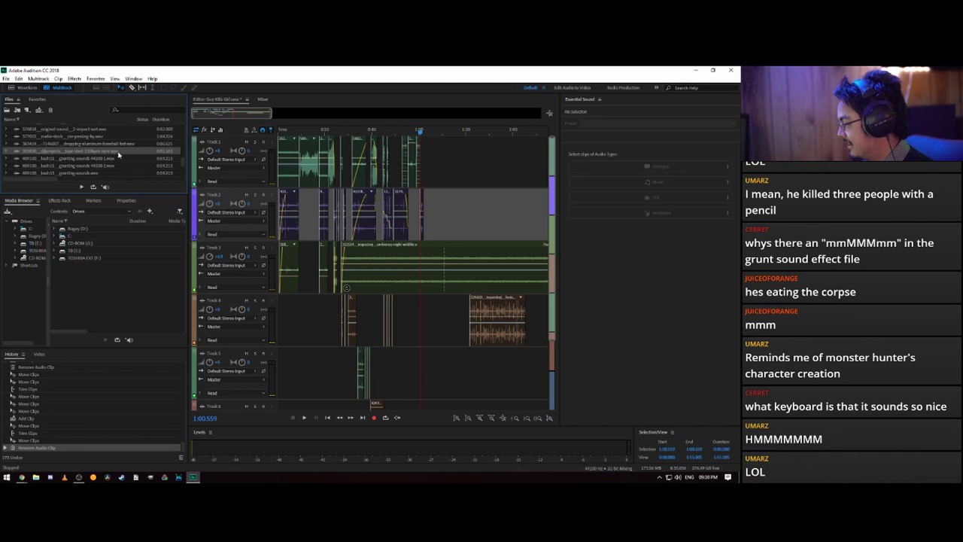
- Continue examining the earlier imported sounds, from the car-passing recording back through the footstep, splatter and thud files
{"action": "key", "text": "alt+Tab"}
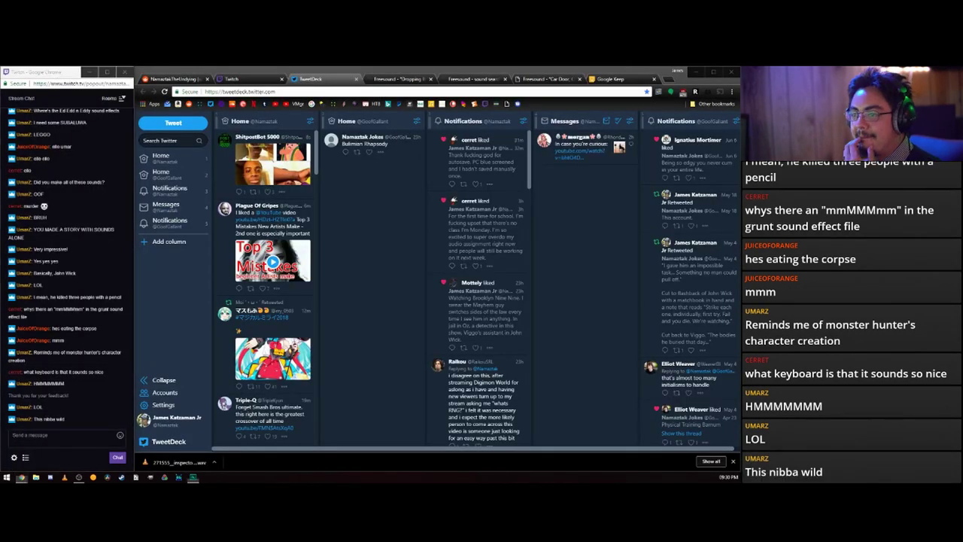
{"action": "key", "text": "alt+Tab"}
{"action": "left_click", "coordinate": [106, 159]}
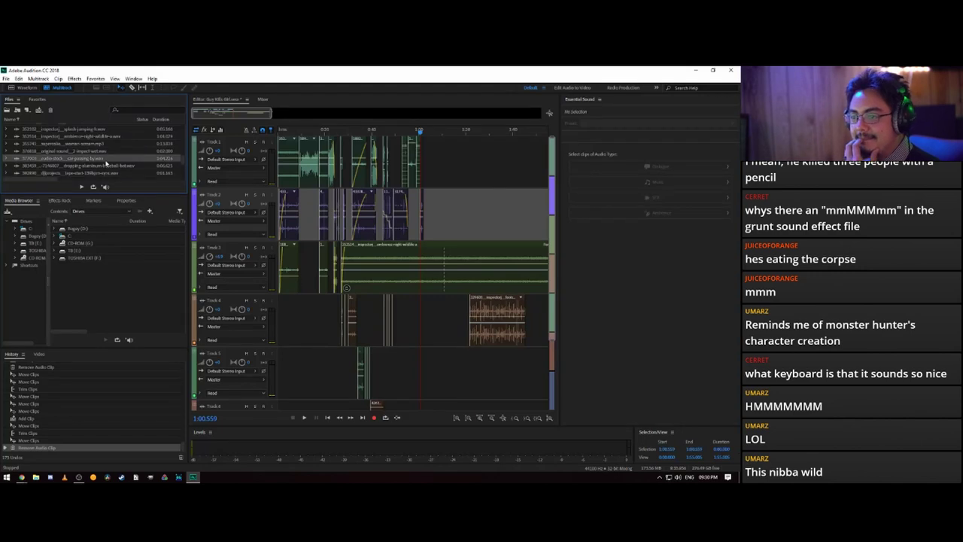
{"action": "scroll", "coordinate": [103, 156], "scroll_direction": "up", "scroll_amount": 1}
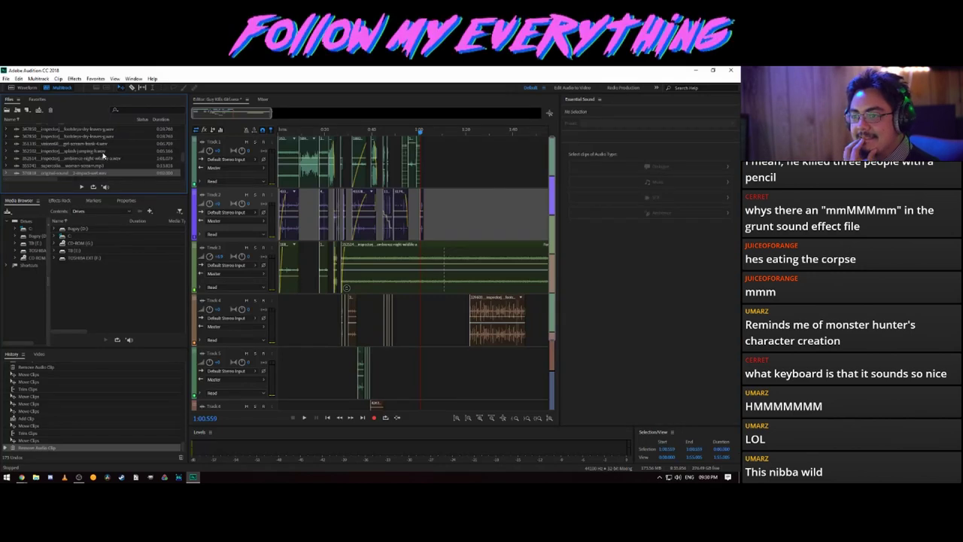
{"action": "scroll", "coordinate": [104, 153], "scroll_direction": "up", "scroll_amount": 2}
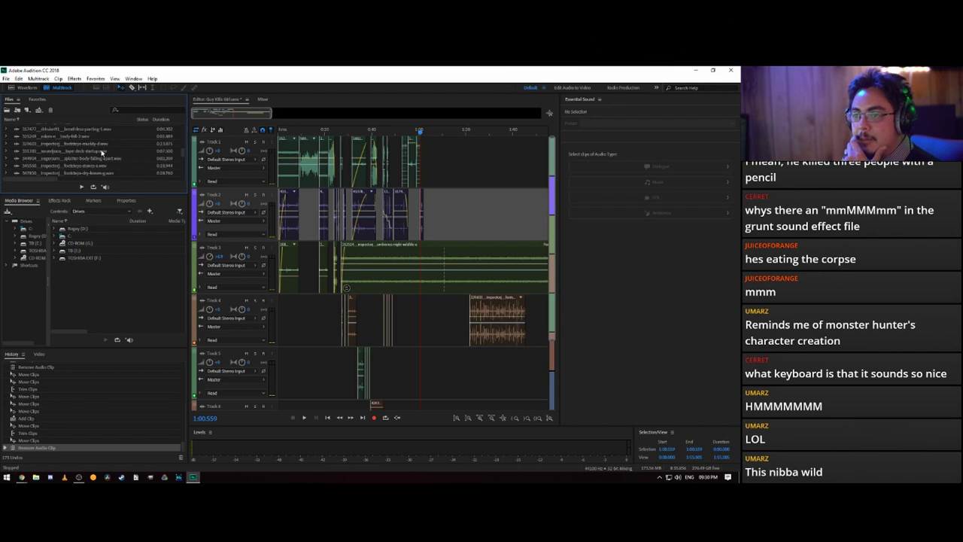
{"action": "left_click", "coordinate": [106, 159]}
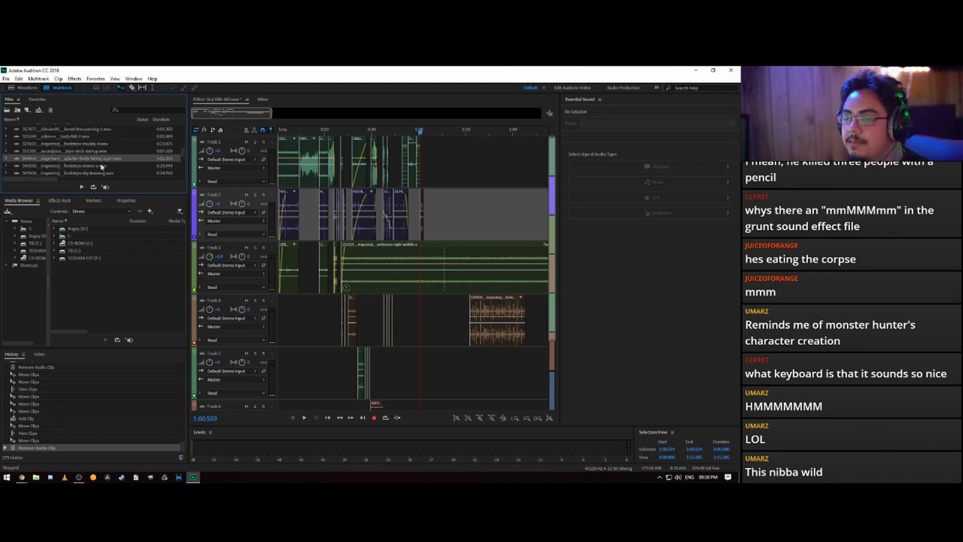
{"action": "scroll", "coordinate": [101, 164], "scroll_direction": "up", "scroll_amount": 1}
{"action": "scroll", "coordinate": [102, 160], "scroll_direction": "up", "scroll_amount": 2}
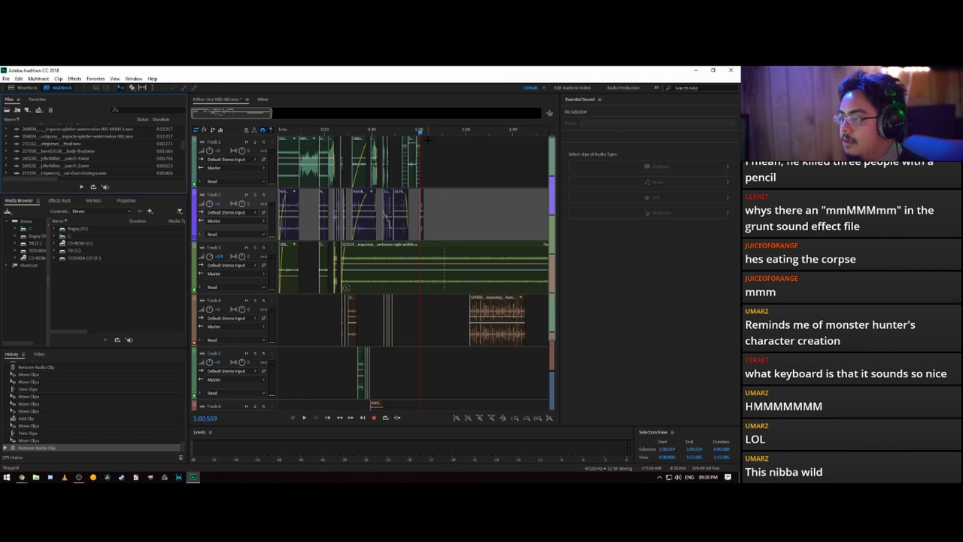
- Move the muddy-footsteps clip on Track 4 earlier so that it starts at about 1:03.5
{"action": "scroll", "coordinate": [427, 136], "scroll_direction": "up", "scroll_amount": 6}
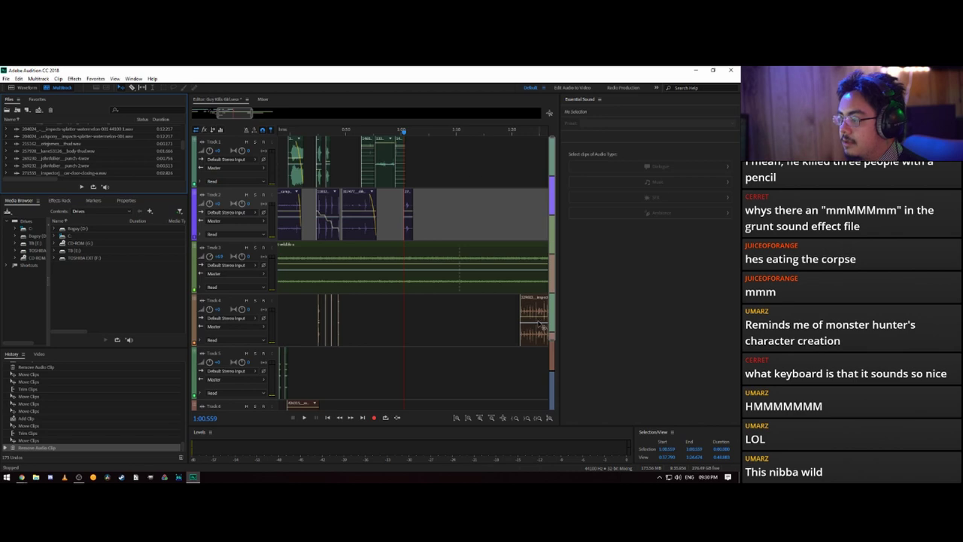
{"action": "left_click_drag", "start_coordinate": [533, 314], "coordinate": [434, 307]}
{"action": "scroll", "coordinate": [419, 137], "scroll_direction": "up", "scroll_amount": 5}
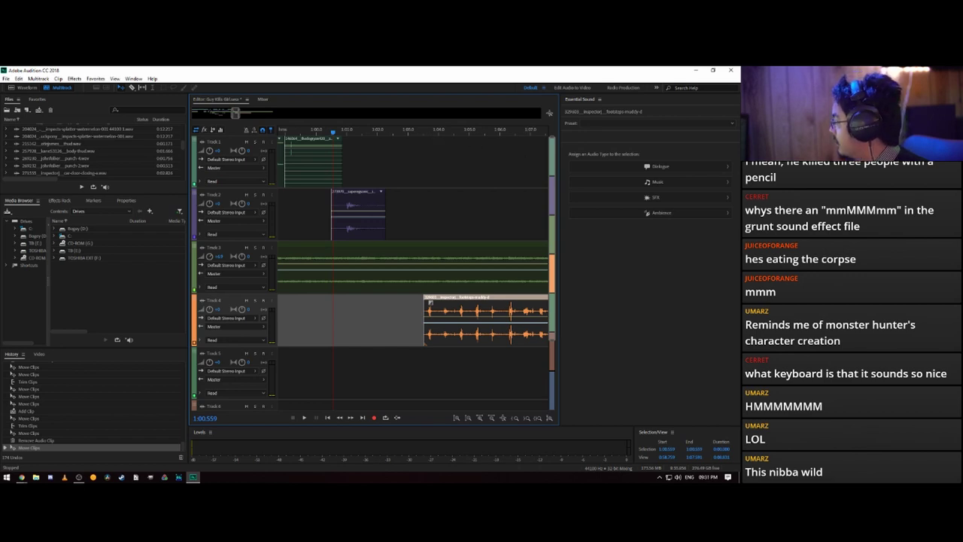
- Switch to the browser and check the Audio Production Assignment 01 sound checklist in Google Keep, then return to the session
{"action": "left_click", "coordinate": [695, 70]}
{"action": "left_click", "coordinate": [558, 79]}
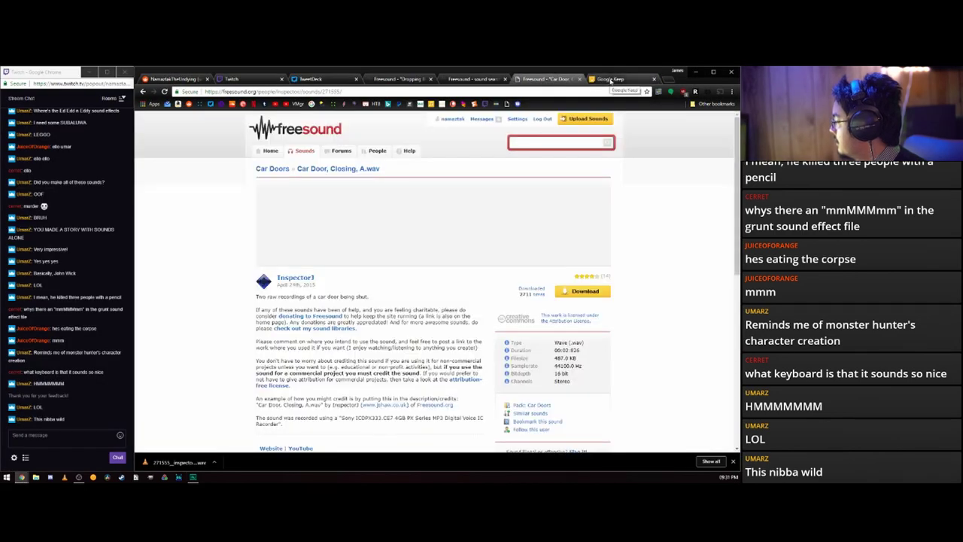
{"action": "left_click", "coordinate": [611, 79]}
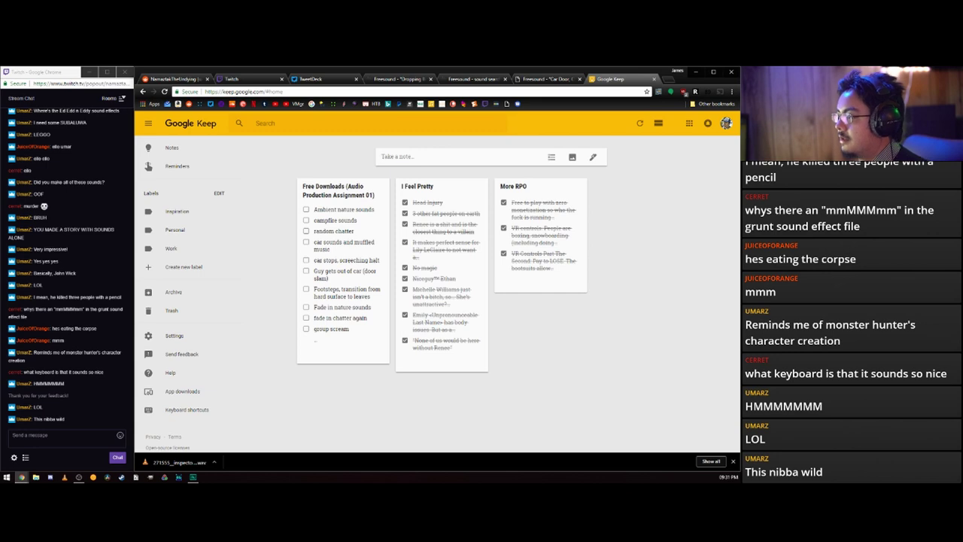
{"action": "key", "text": "alt+Tab"}
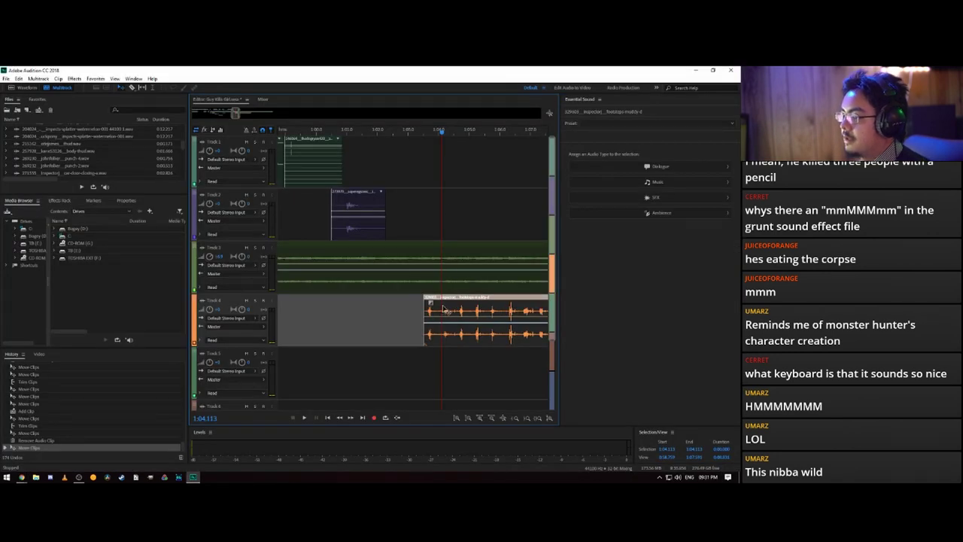
- Split the muddy-footsteps clip on Track 4 between its opening footsteps with seven razor cuts, and play back the result
{"action": "left_click_drag", "start_coordinate": [441, 135], "coordinate": [439, 135]}
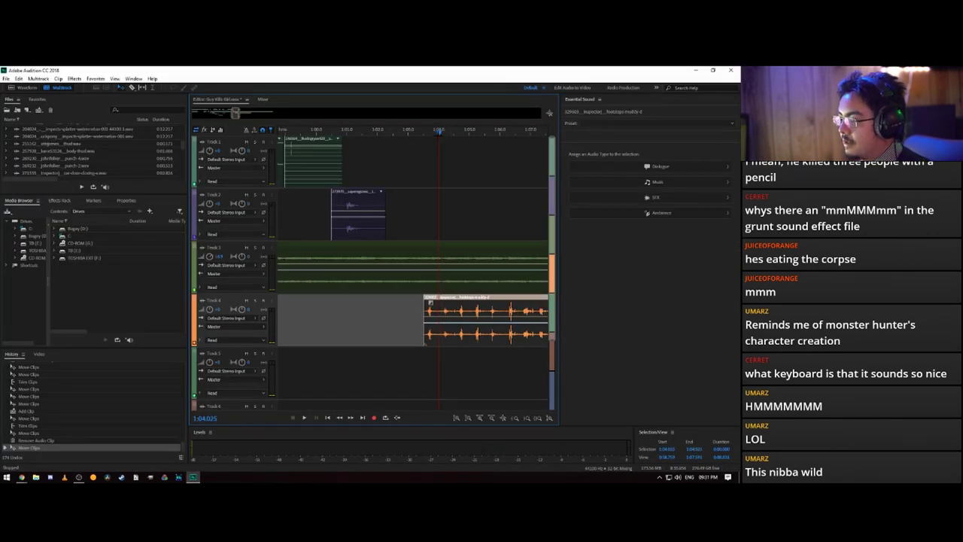
{"action": "key", "text": "r"}
{"action": "left_click", "coordinate": [440, 309]}
{"action": "left_click", "coordinate": [455, 311]}
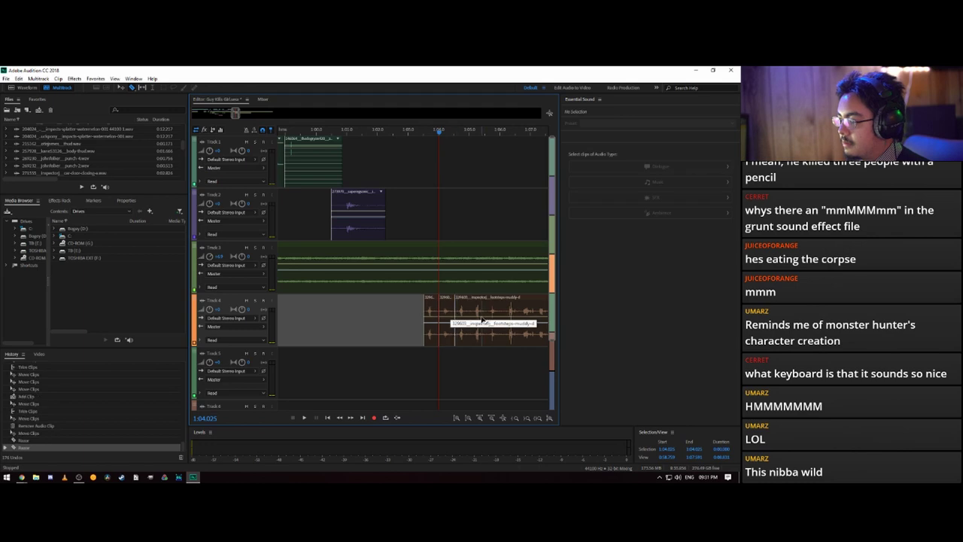
{"action": "left_click", "coordinate": [470, 312]}
{"action": "left_click", "coordinate": [485, 311]}
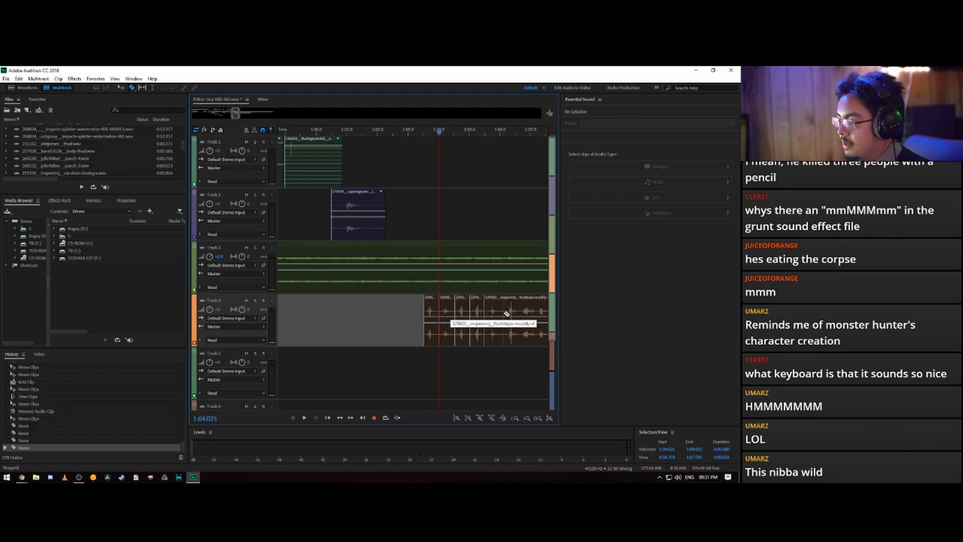
{"action": "left_click", "coordinate": [502, 312]}
{"action": "left_click", "coordinate": [521, 312]}
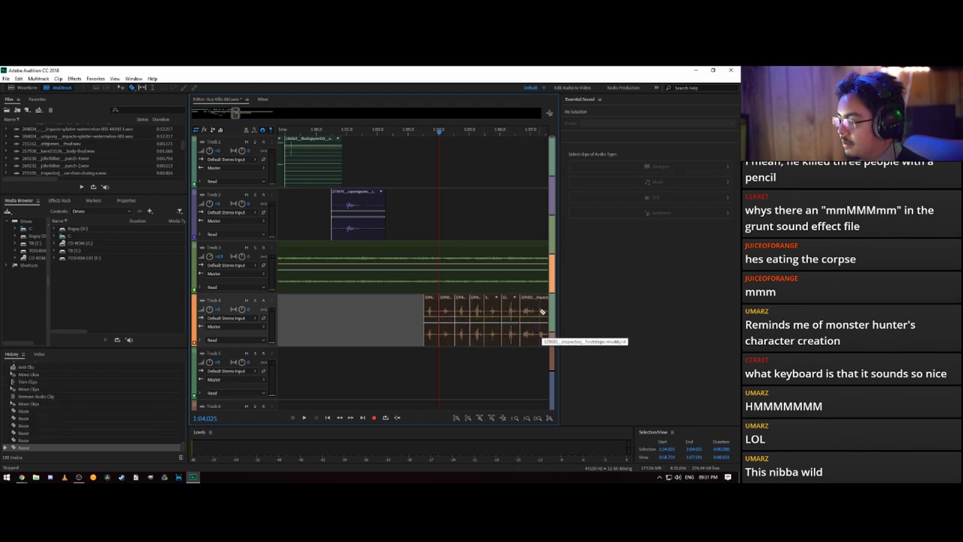
{"action": "left_click", "coordinate": [536, 311]}
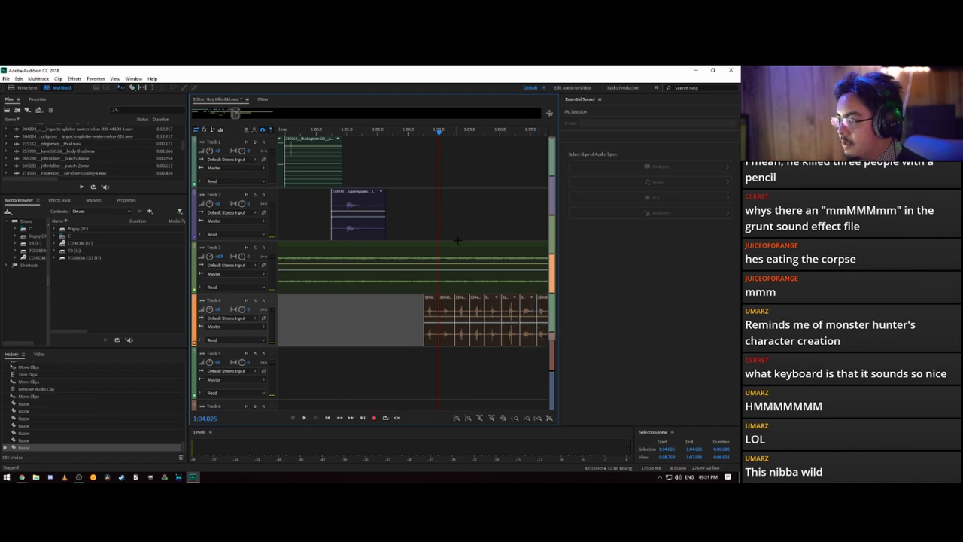
{"action": "left_click_drag", "start_coordinate": [440, 133], "coordinate": [454, 176]}
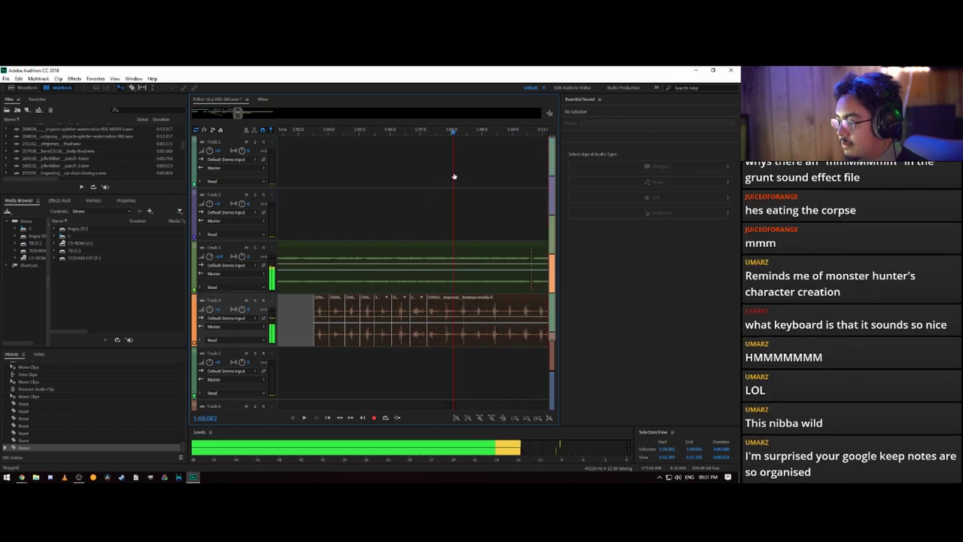
{"action": "left_click", "coordinate": [486, 313]}
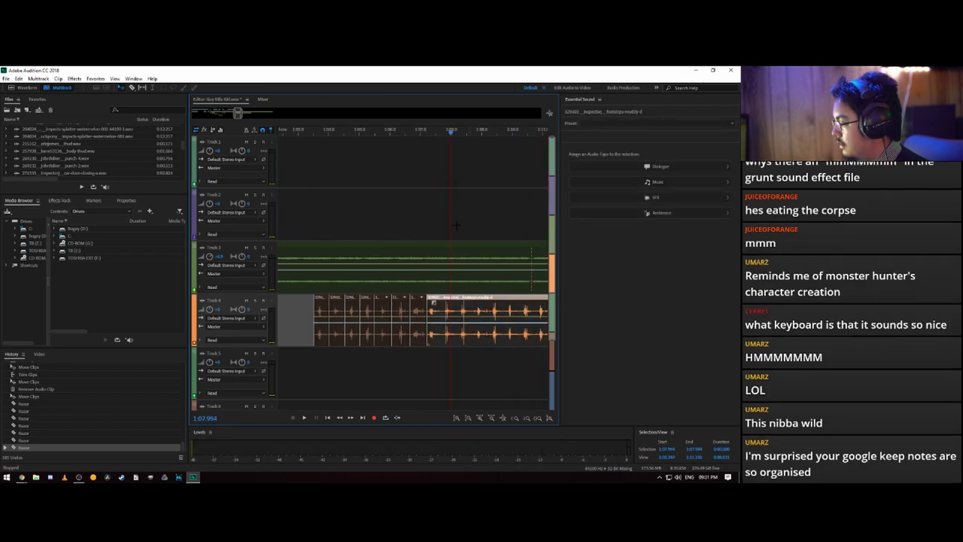
- Switch to Google Keep in the browser and read through the whole Free Downloads (Audio Production Assignment 01) checklist for the remaining scene sounds
{"action": "key", "text": "alt+Tab"}
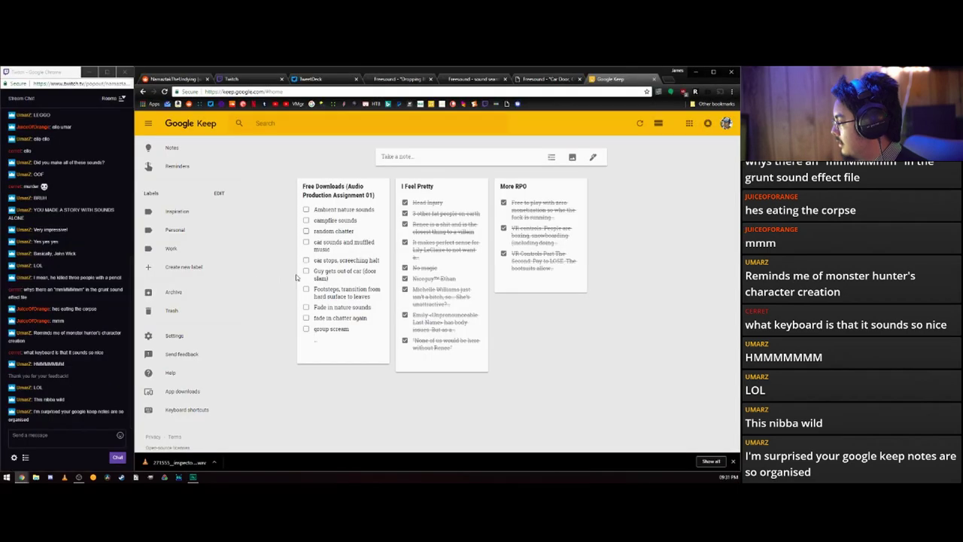
{"action": "left_click", "coordinate": [348, 220]}
{"action": "scroll", "coordinate": [394, 210], "scroll_direction": "down", "scroll_amount": 3}
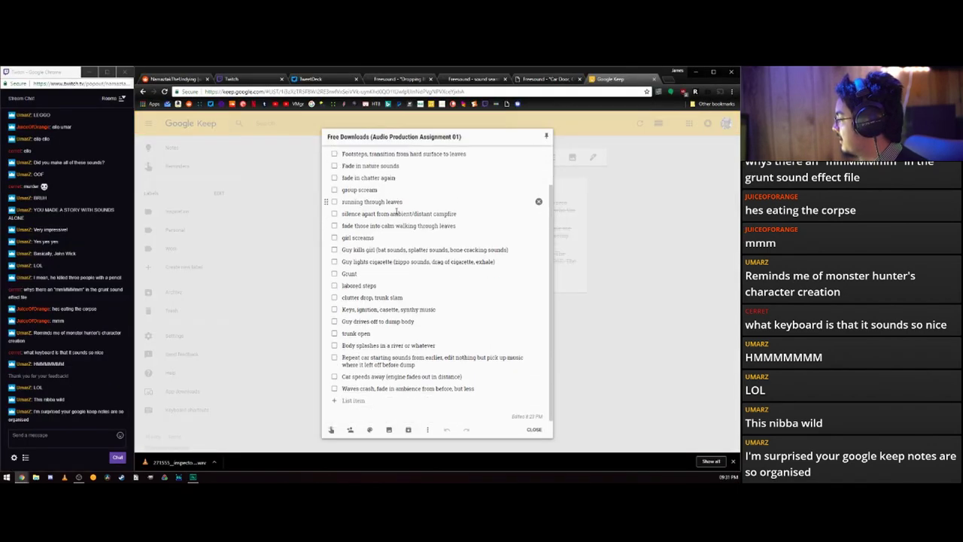
{"action": "scroll", "coordinate": [395, 210], "scroll_direction": "up", "scroll_amount": 4}
{"action": "scroll", "coordinate": [410, 258], "scroll_direction": "down", "scroll_amount": 3}
{"action": "scroll", "coordinate": [410, 258], "scroll_direction": "up", "scroll_amount": 1}
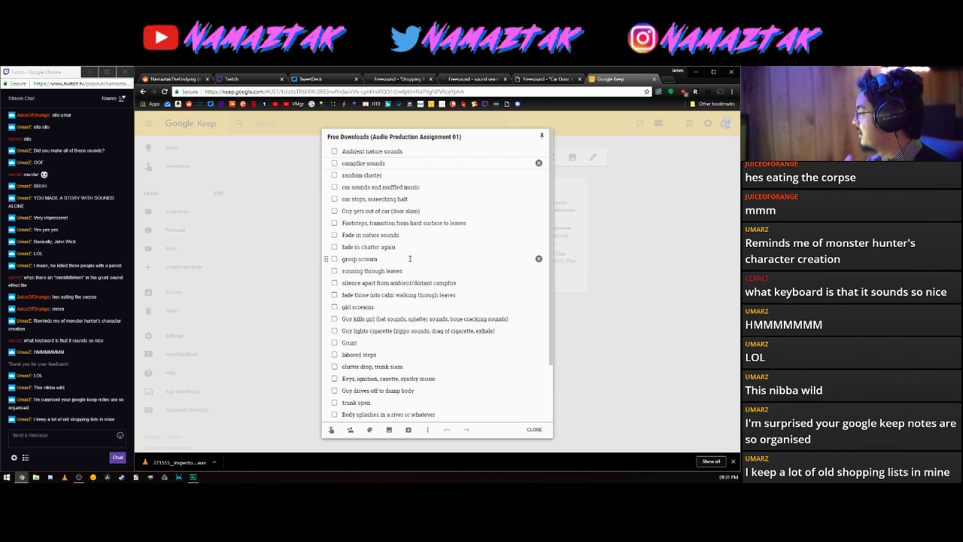
{"action": "scroll", "coordinate": [408, 259], "scroll_direction": "down", "scroll_amount": 2}
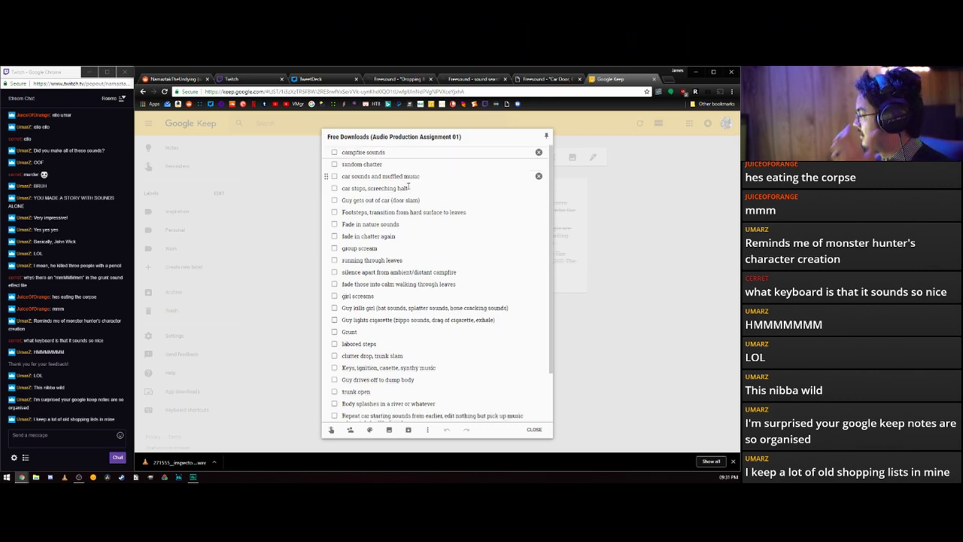
{"action": "scroll", "coordinate": [407, 263], "scroll_direction": "up", "scroll_amount": 2}
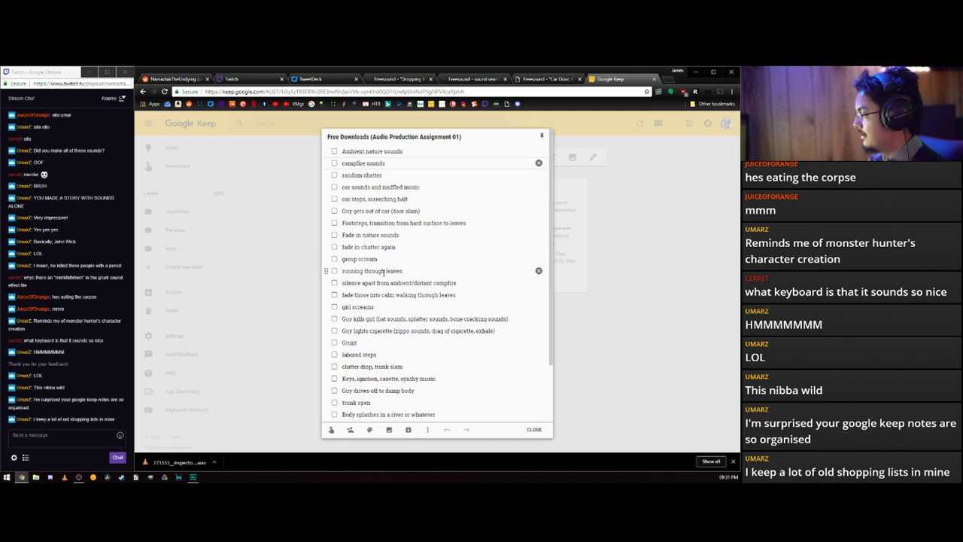
{"action": "scroll", "coordinate": [381, 273], "scroll_direction": "down", "scroll_amount": 4}
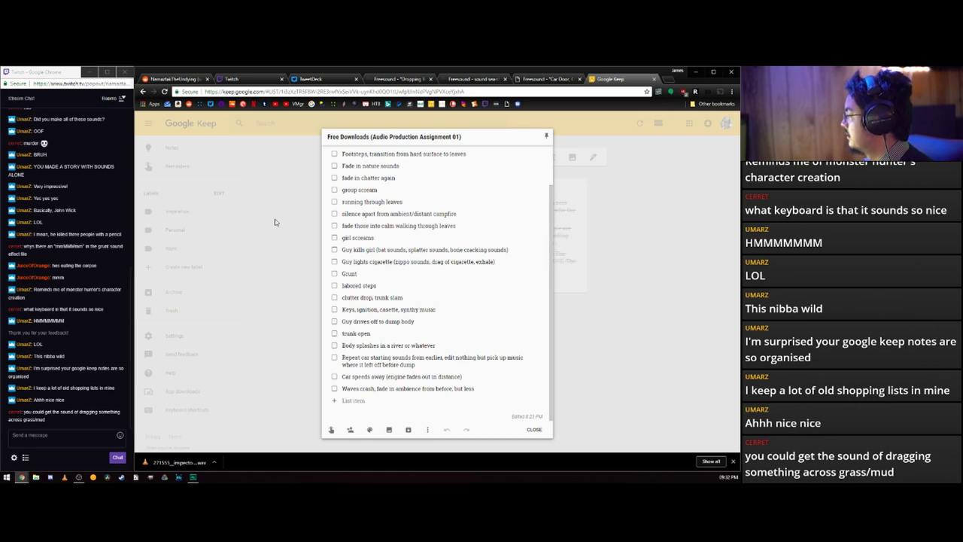
- Search Freesound for "dragging", preview the Dragging carpet and Dragging On Floor sounds, and look through further results
{"action": "left_click", "coordinate": [548, 78]}
{"action": "left_click", "coordinate": [543, 141]}
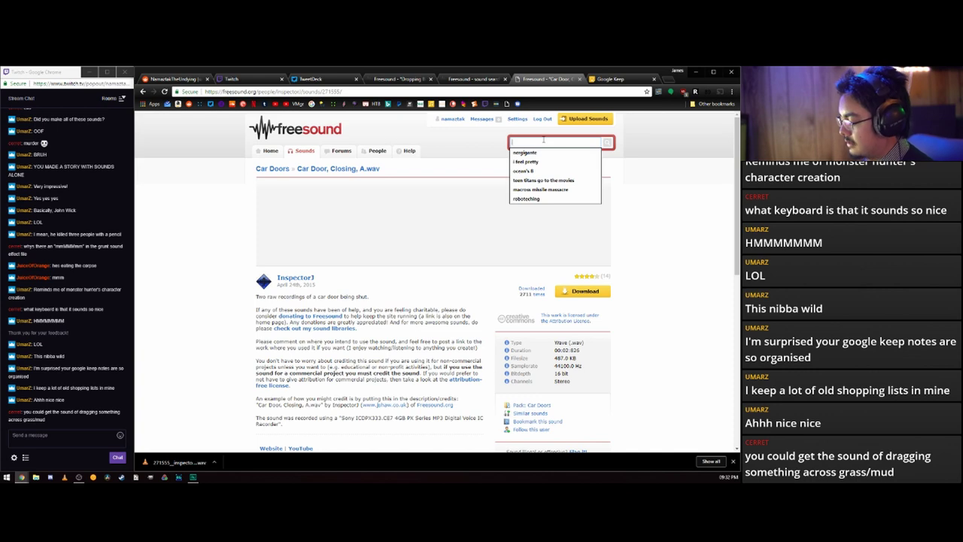
{"action": "type", "text": "dragging"}
{"action": "key", "text": "Return"}
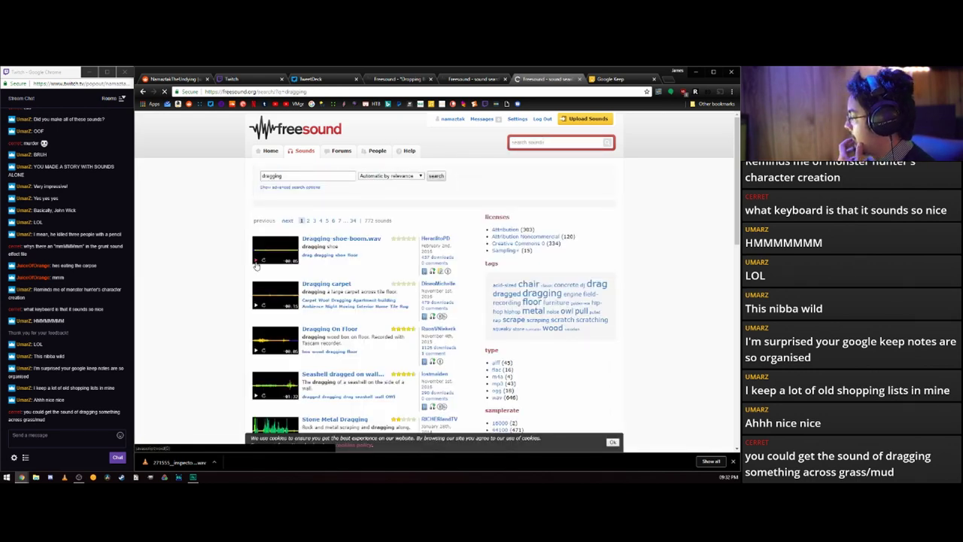
{"action": "left_click", "coordinate": [255, 305]}
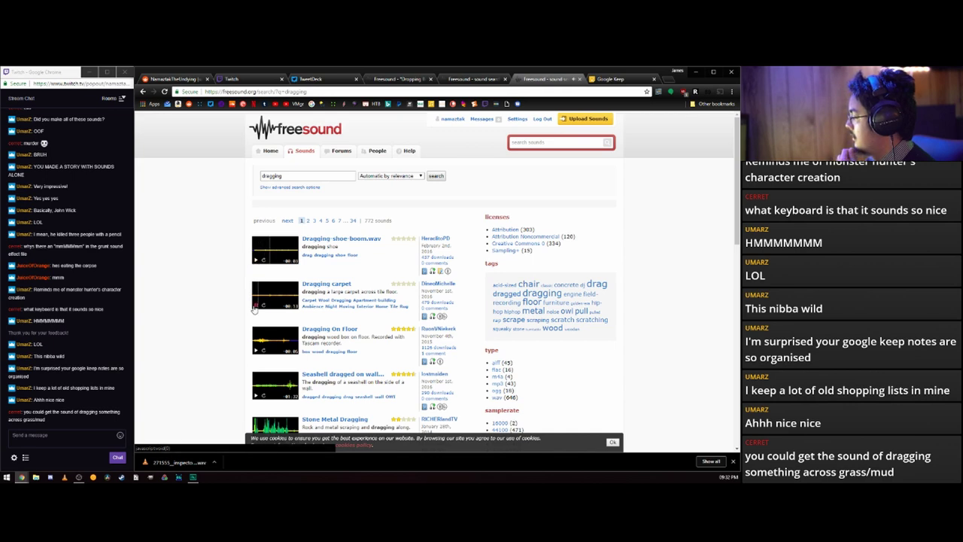
{"action": "left_click", "coordinate": [257, 350]}
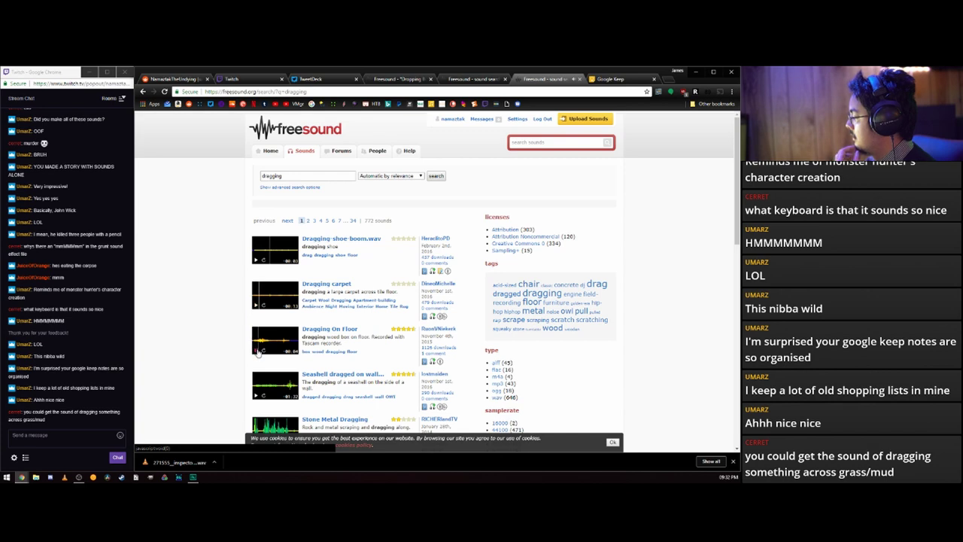
{"action": "scroll", "coordinate": [239, 301], "scroll_direction": "down", "scroll_amount": 4}
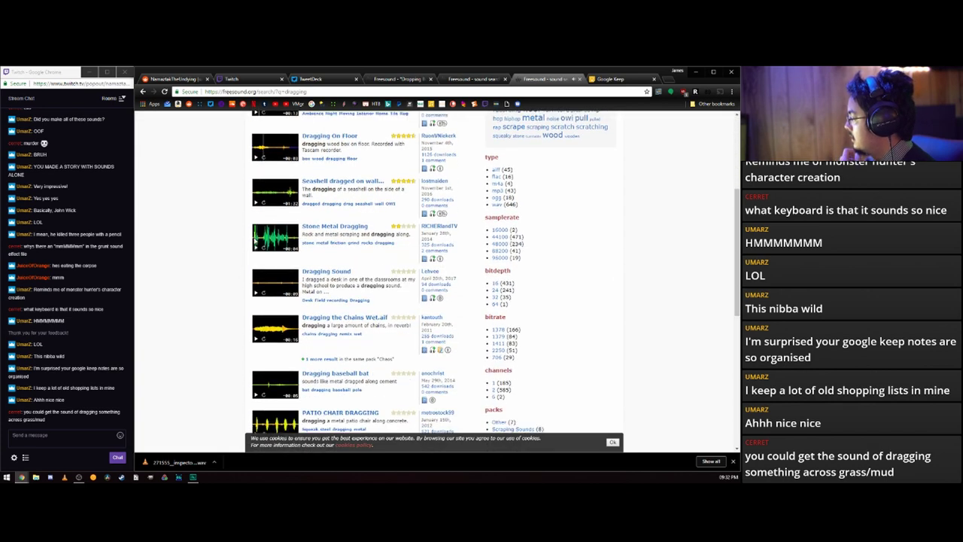
{"action": "scroll", "coordinate": [301, 270], "scroll_direction": "down", "scroll_amount": 2}
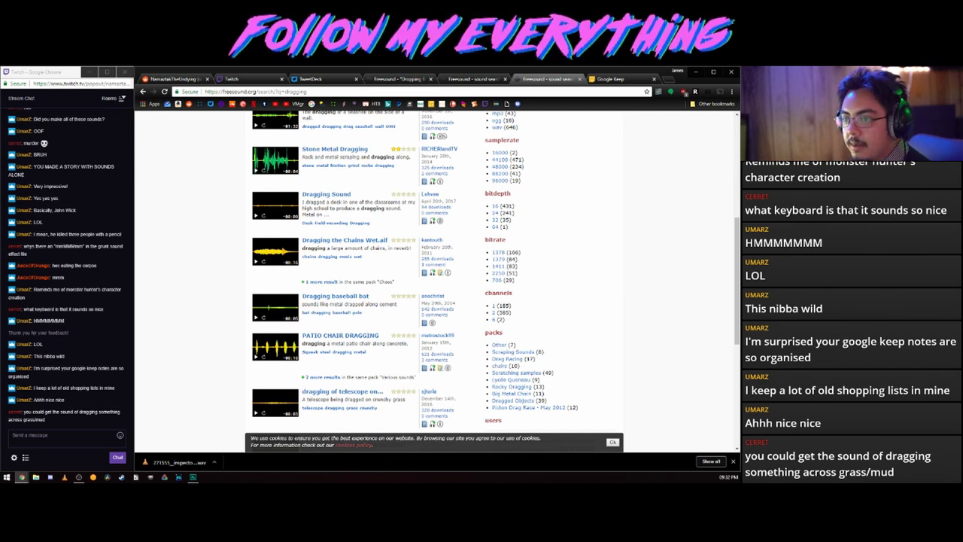
- Return to Audition, filter the imported sounds by "bat", and place the dropping-aluminum-baseball-bat sound on Track 4 starting at about 0:52
{"action": "key", "text": "alt+Tab"}
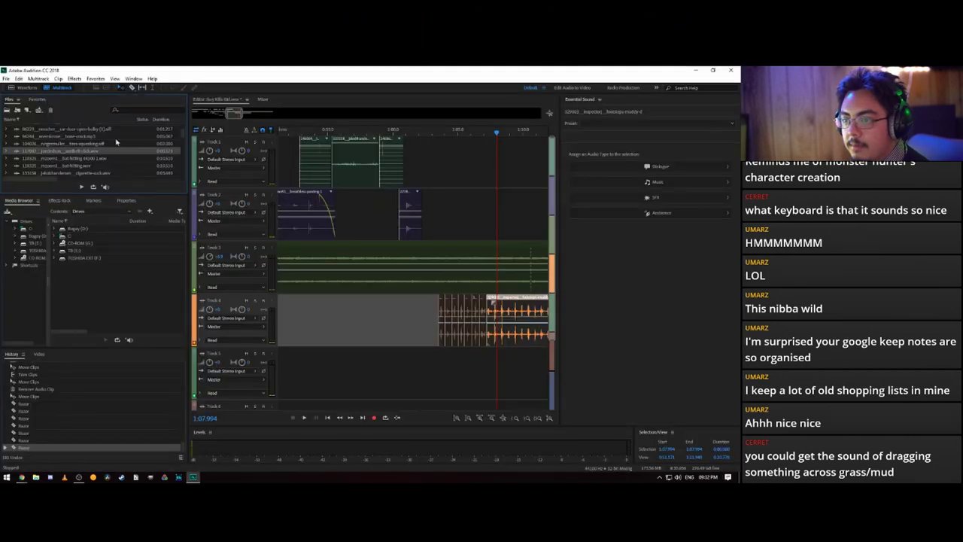
{"action": "left_click", "coordinate": [135, 110]}
{"action": "type", "text": "bat"}
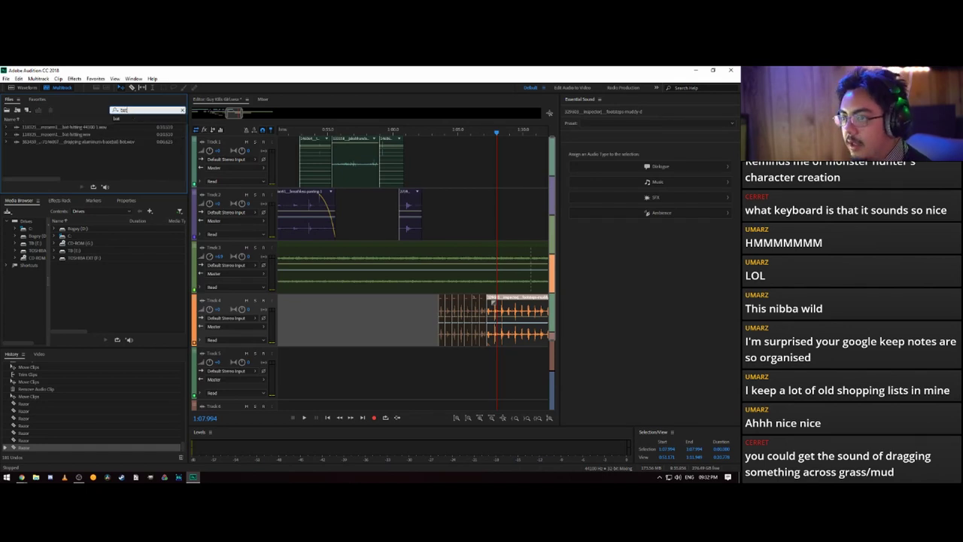
{"action": "left_click_drag", "start_coordinate": [88, 144], "coordinate": [359, 322]}
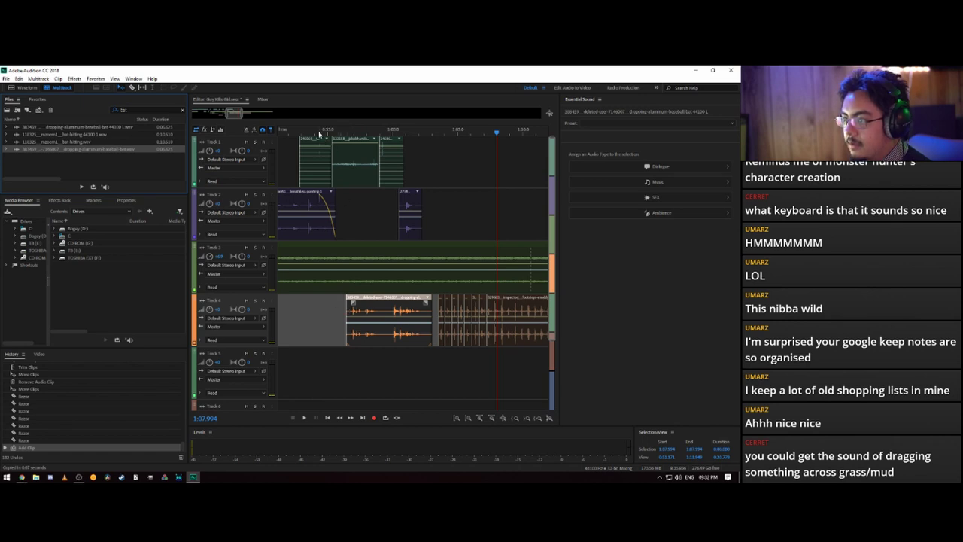
{"action": "left_click_drag", "start_coordinate": [383, 316], "coordinate": [323, 316]}
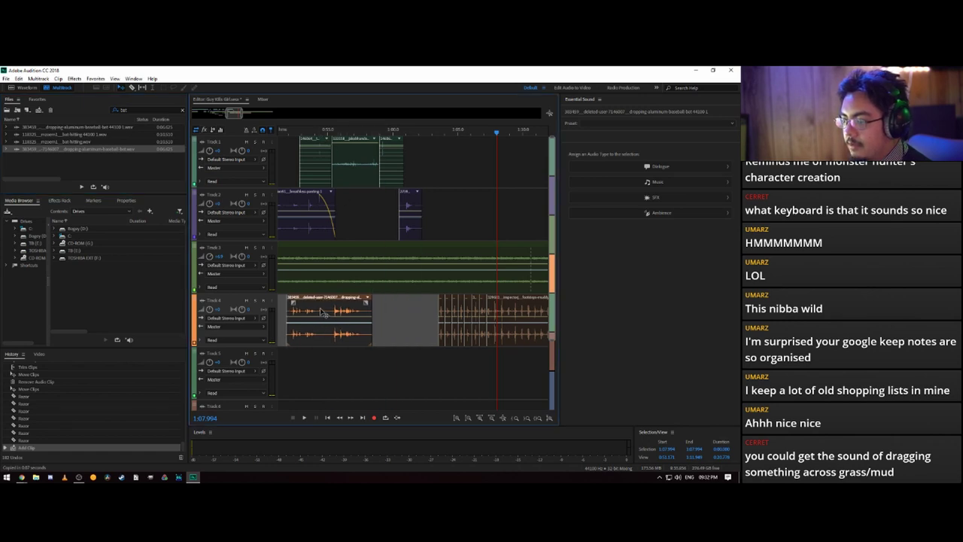
- Play the session from about 0:47.9 through the first impacts of the baseball-bat drop clip
{"action": "mouse_move", "coordinate": [316, 134]}
{"action": "left_mouse_down"}
{"action": "mouse_move", "coordinate": [272, 135]}
{"action": "mouse_move", "coordinate": [312, 137]}
{"action": "left_mouse_up"}
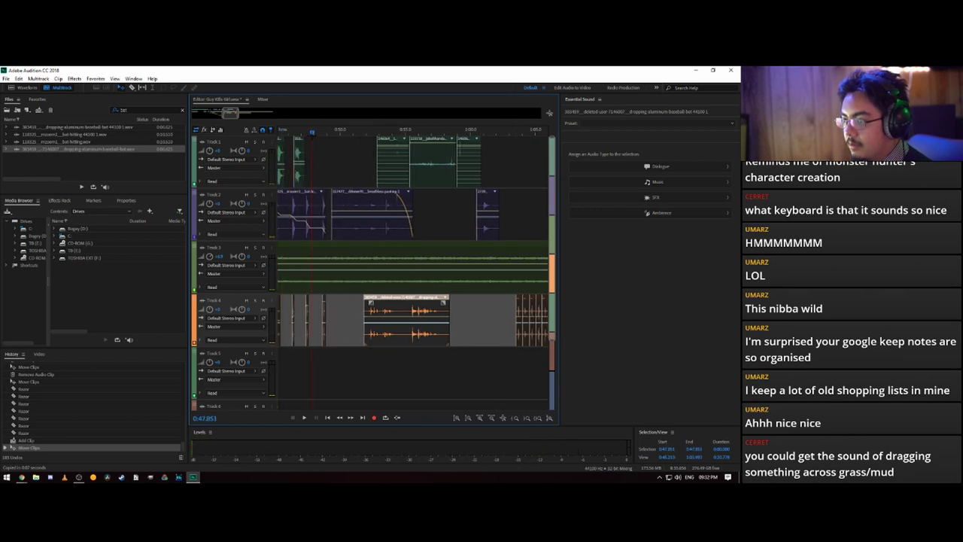
{"action": "key", "text": "space"}
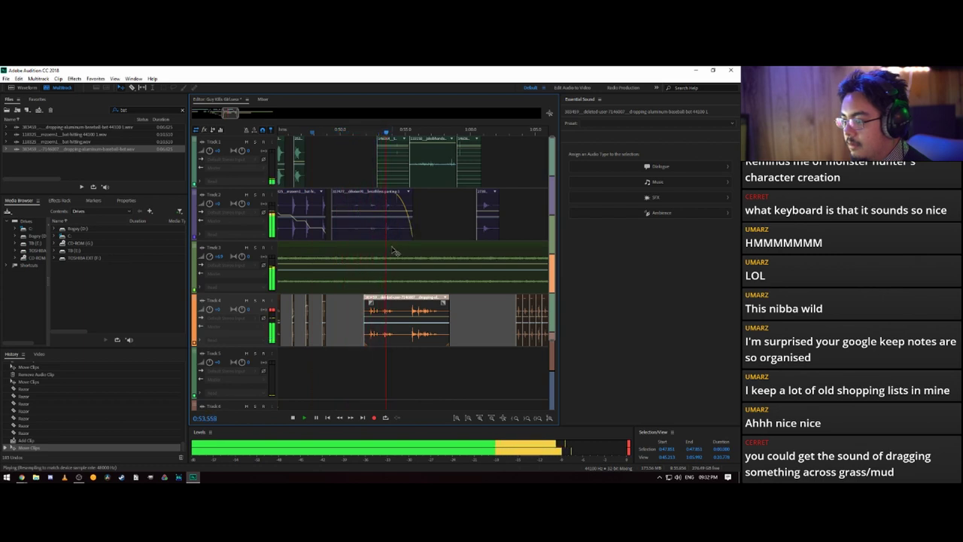
{"action": "key", "text": "space"}
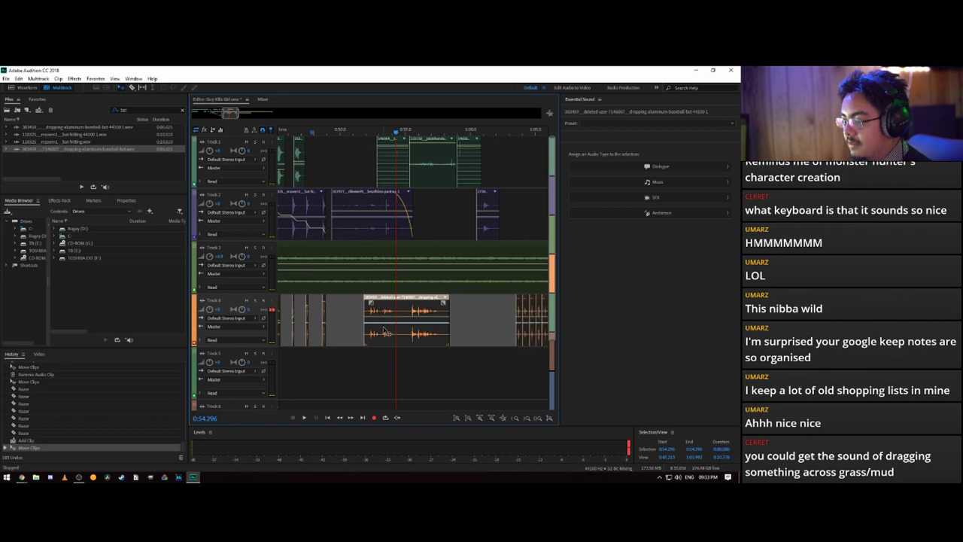
- Adjust the bat-drop clip's volume envelope, split the clip at about 0:54.3 and delete the part after the cut
{"action": "left_click_drag", "start_coordinate": [388, 321], "coordinate": [392, 319]}
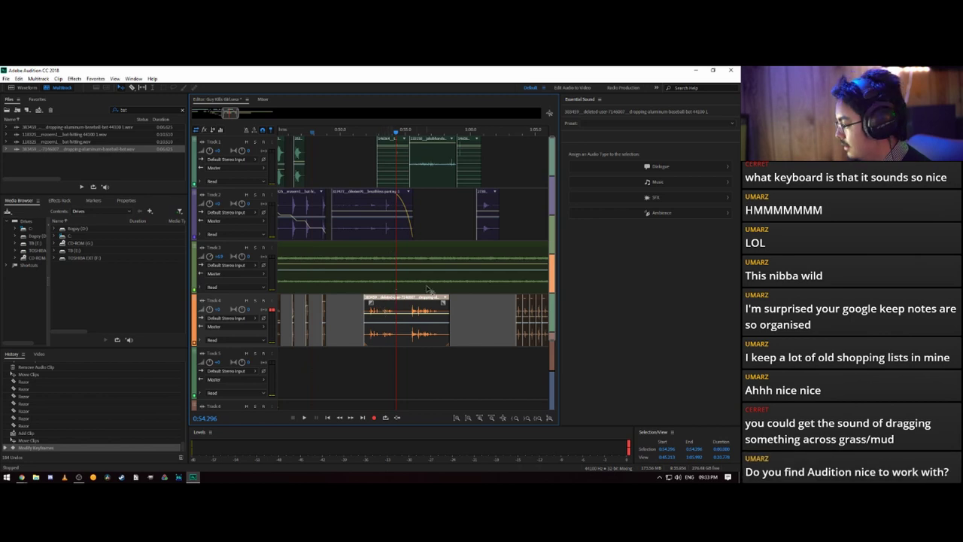
{"action": "left_click", "coordinate": [397, 309]}
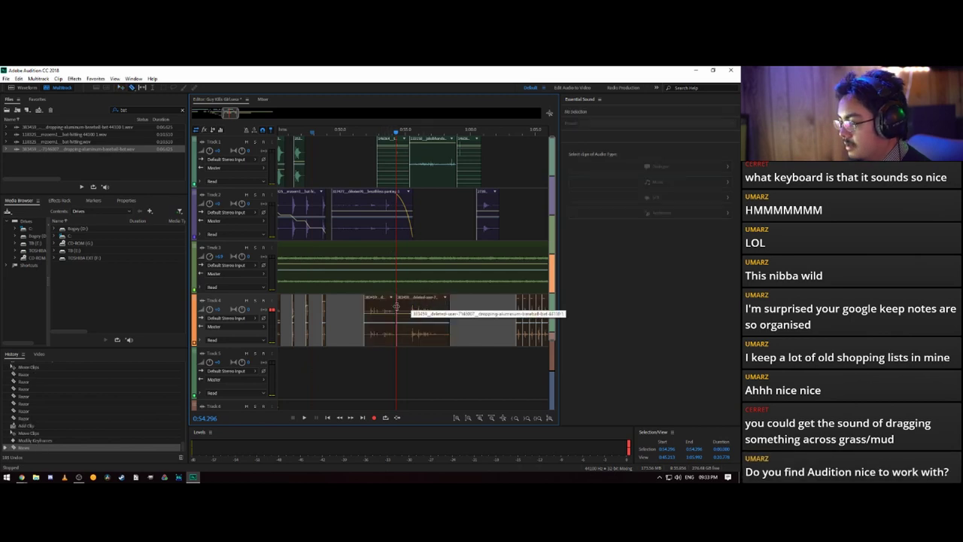
{"action": "key", "text": "Delete"}
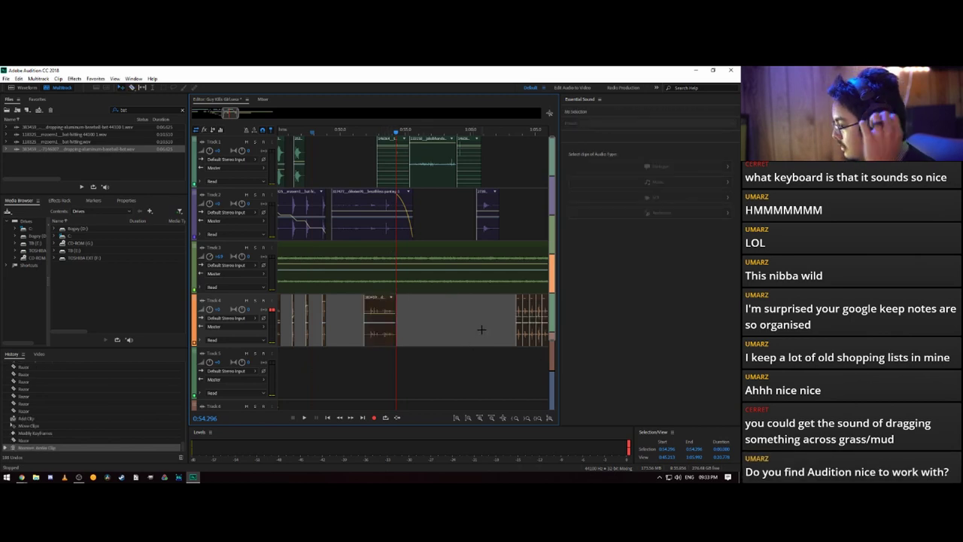
- Play back the shortened bat drop in the mix from about 0:51.6 and again from about 0:48.5, and select its clip
{"action": "left_click", "coordinate": [361, 133]}
{"action": "key", "text": "space"}
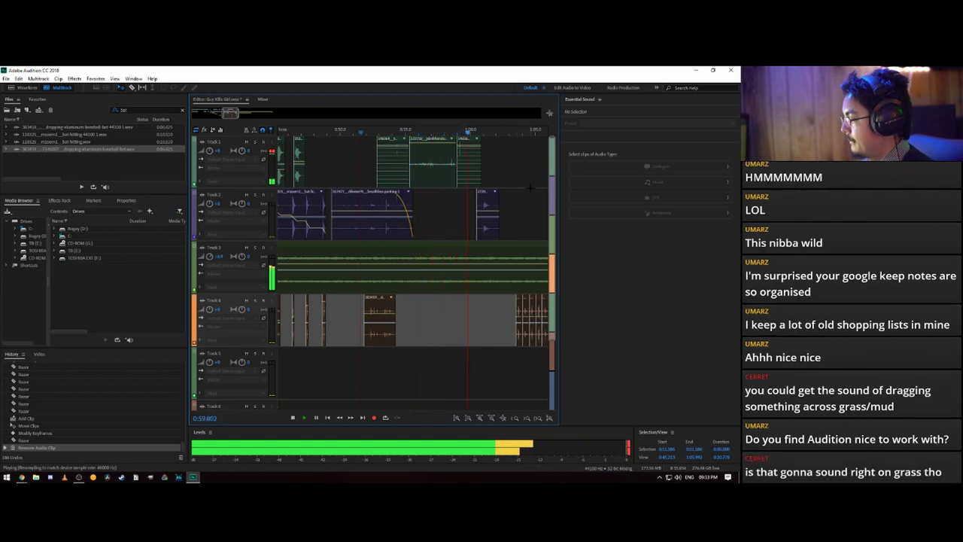
{"action": "key", "text": "space"}
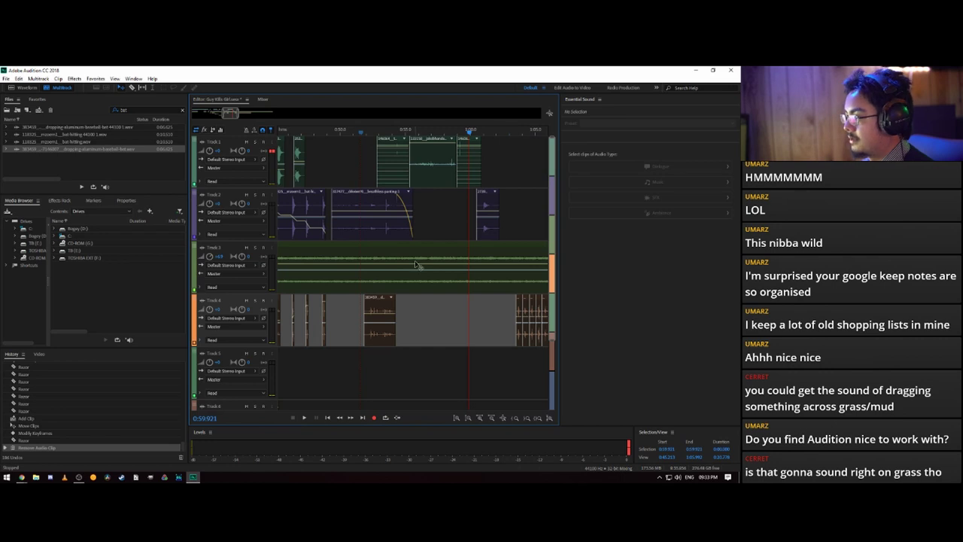
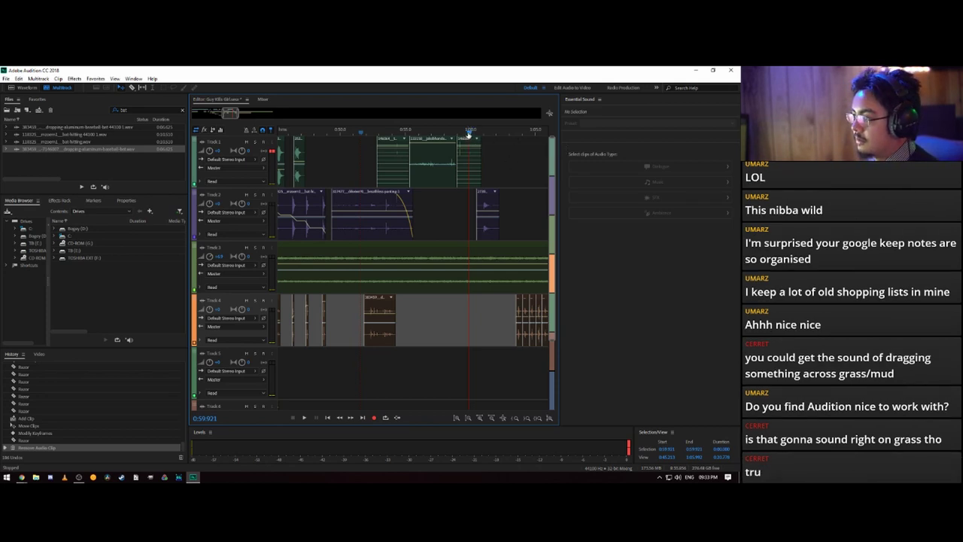
{"action": "key", "text": "space"}
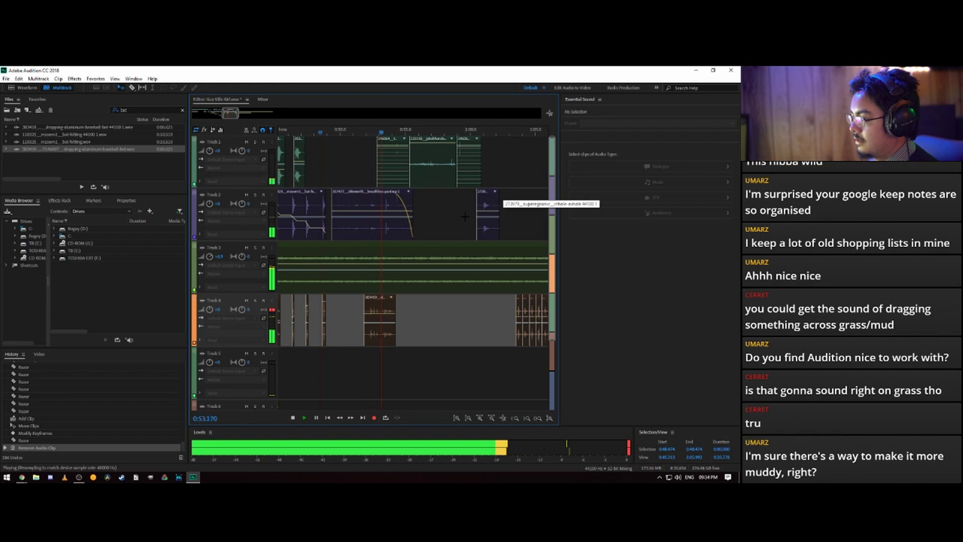
{"action": "key", "text": "space"}
{"action": "left_click", "coordinate": [373, 315]}
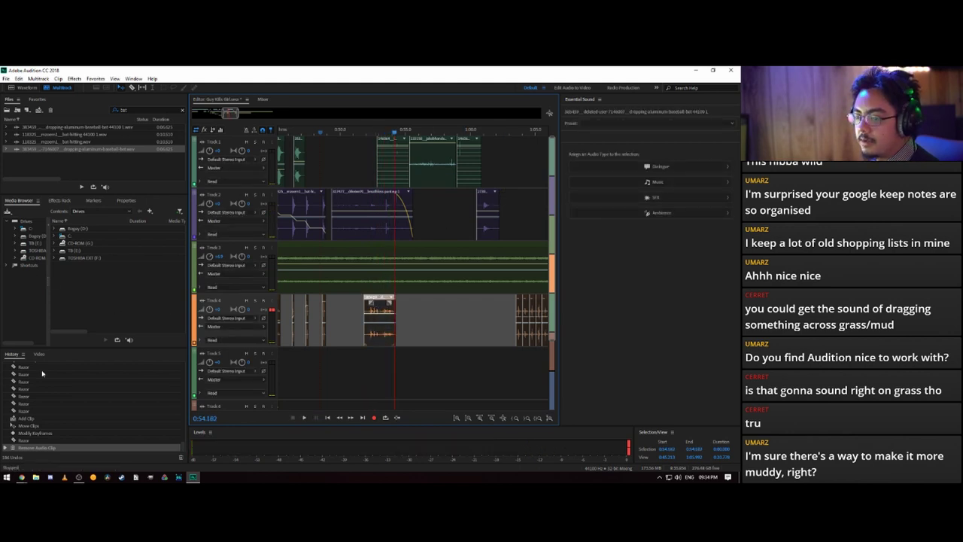
{"action": "scroll", "coordinate": [34, 377], "scroll_direction": "up", "scroll_amount": 3}
{"action": "scroll", "coordinate": [37, 379], "scroll_direction": "down", "scroll_amount": 3}
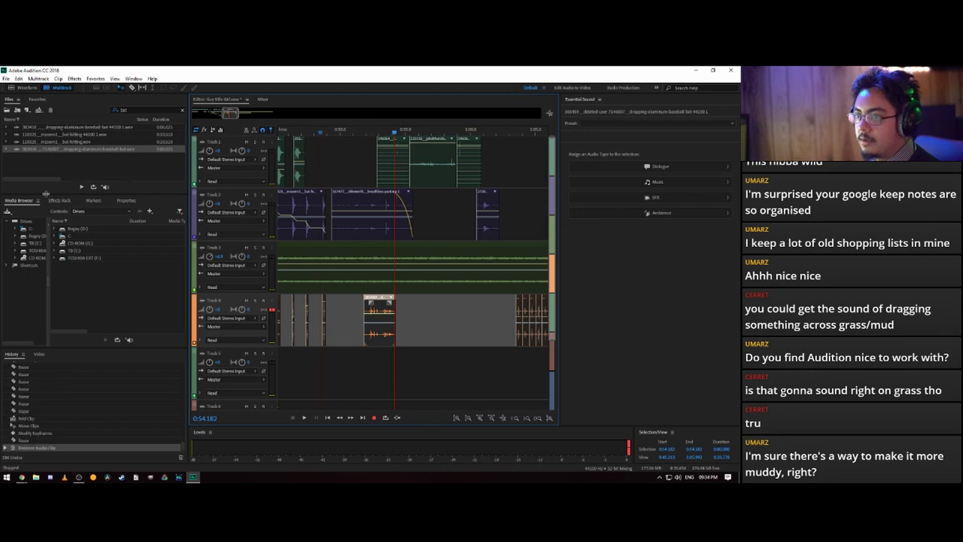
- Apply the Underwater Speech preset to the bat-drop clip's own effects, turning off further real-time playback alerts
{"action": "left_click", "coordinate": [617, 102]}
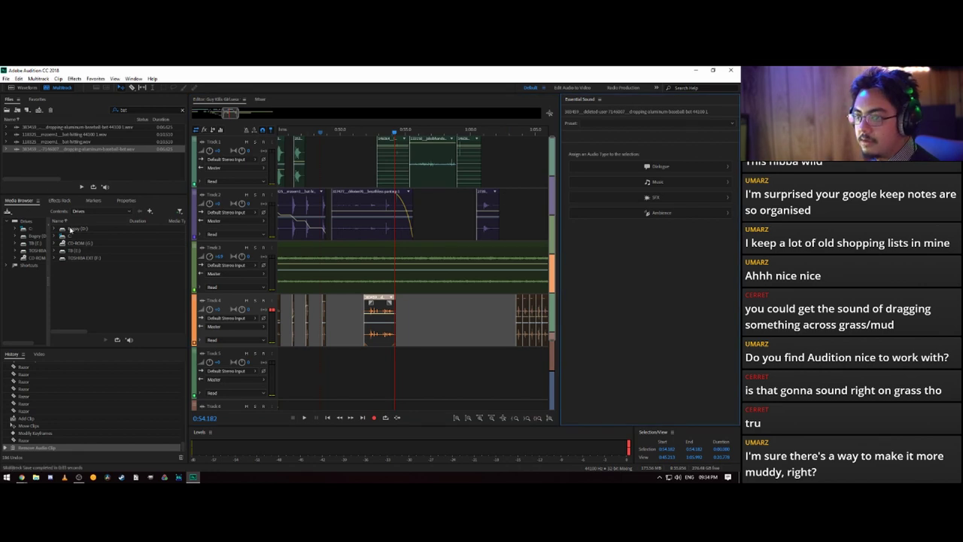
{"action": "left_click", "coordinate": [53, 200]}
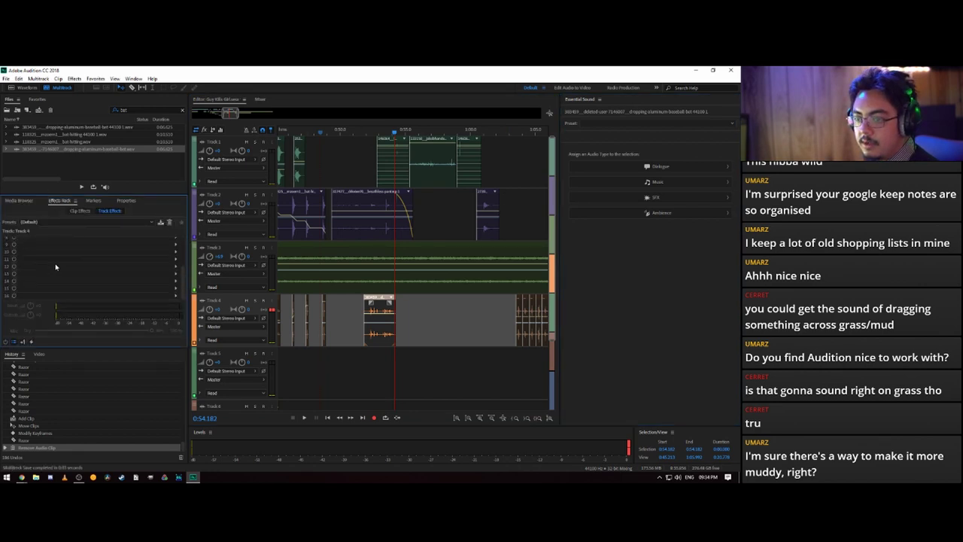
{"action": "left_click", "coordinate": [101, 224]}
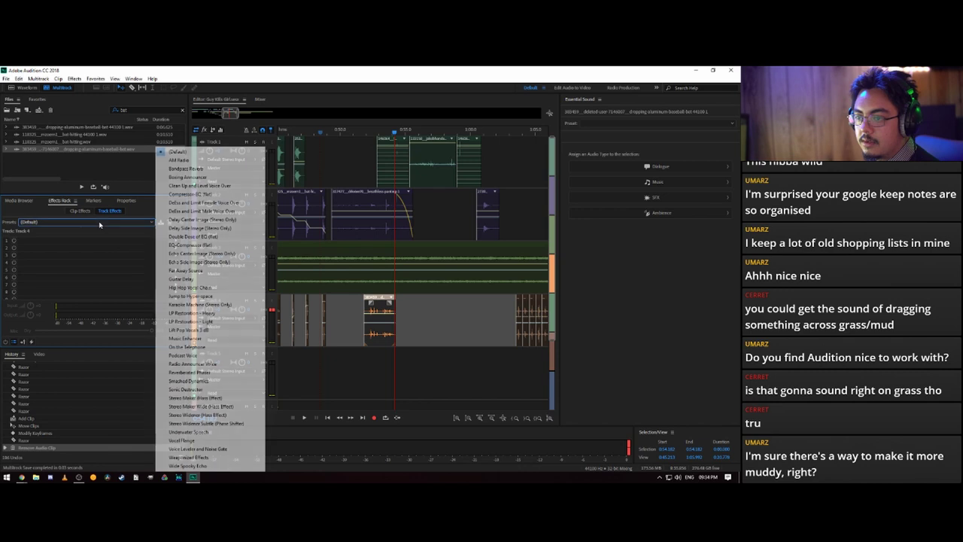
{"action": "left_click", "coordinate": [92, 216]}
{"action": "left_click", "coordinate": [91, 216]}
{"action": "left_click", "coordinate": [90, 222]}
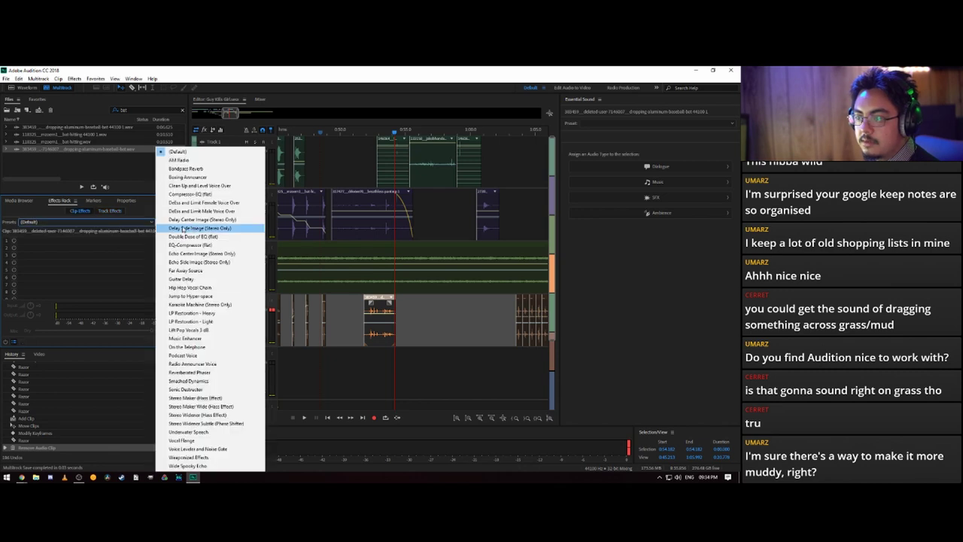
{"action": "left_click", "coordinate": [188, 432]}
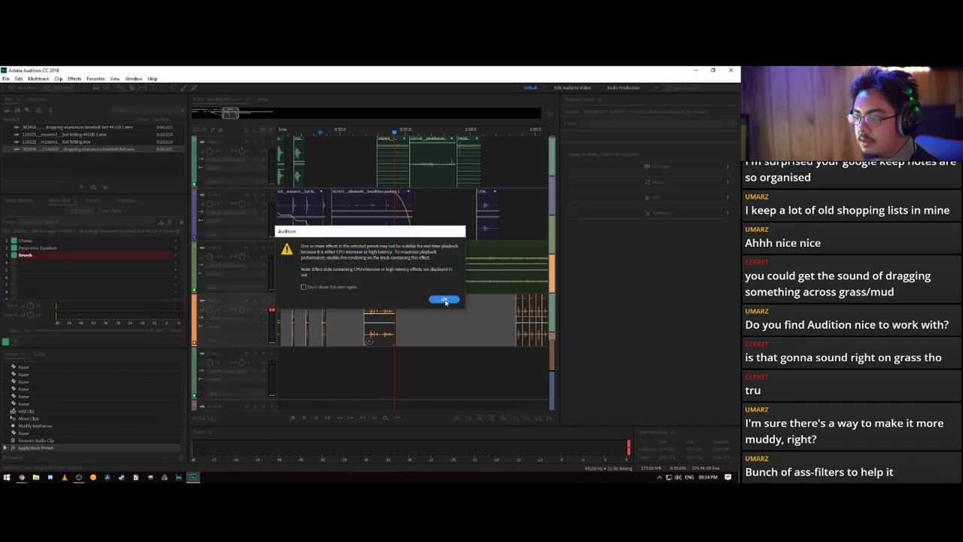
{"action": "left_click", "coordinate": [330, 288]}
{"action": "left_click", "coordinate": [444, 299]}
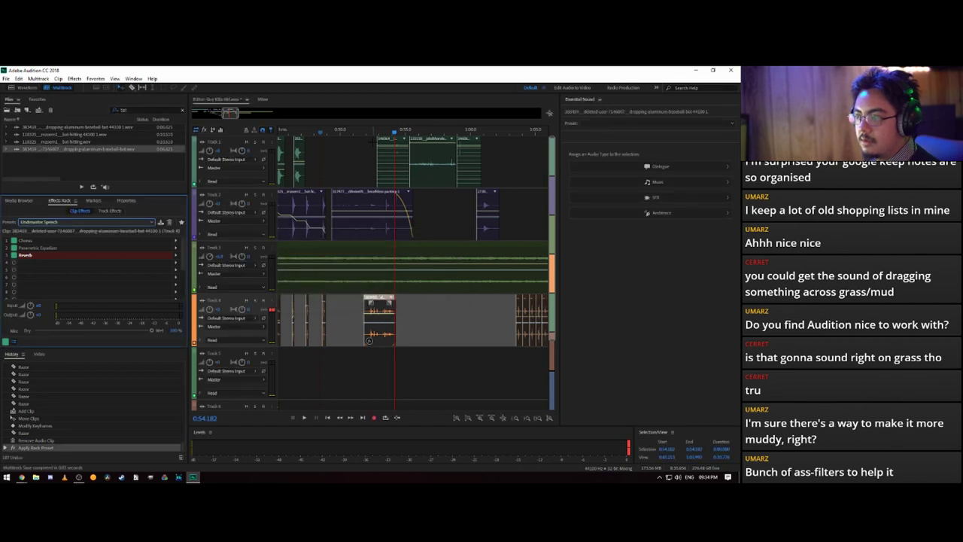
- Play back the bat-drop clip with the underwater effect in the mix from about 0:51.6
{"action": "left_click", "coordinate": [364, 134]}
{"action": "key", "text": "space"}
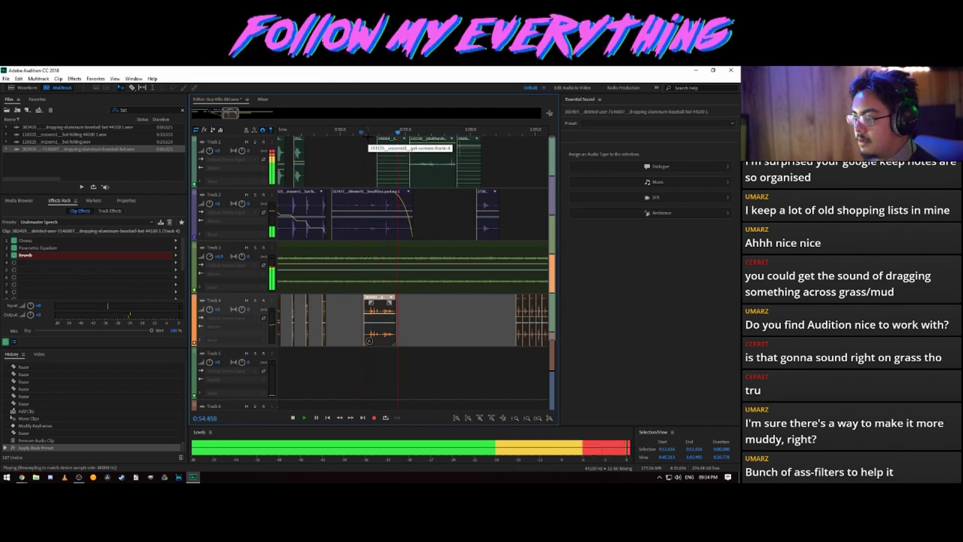
{"action": "key", "text": "space"}
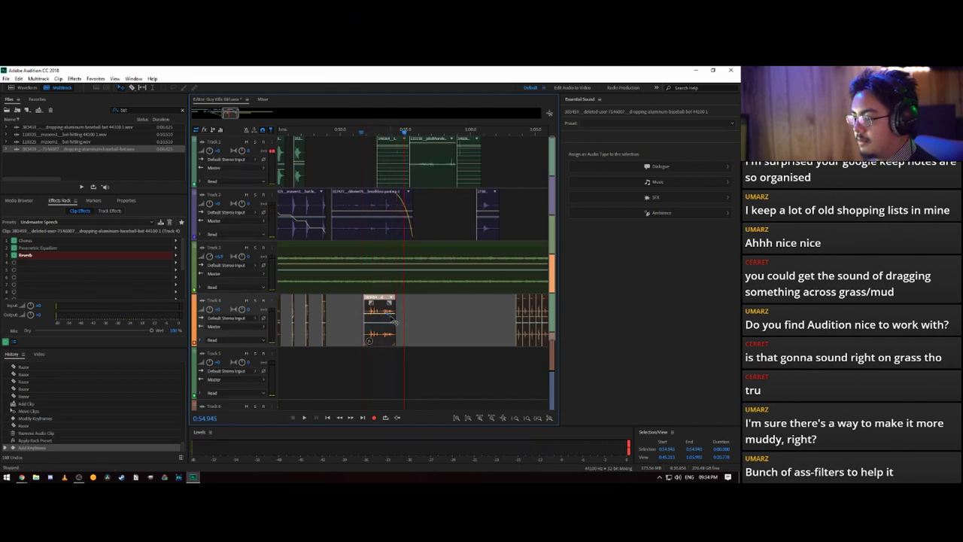
- Raise the bat-drop clip's volume envelope and play the mix from about 0:51 to about 1:01
{"action": "left_click_drag", "start_coordinate": [390, 320], "coordinate": [390, 302]}
{"action": "left_click", "coordinate": [352, 133]}
{"action": "key", "text": "space"}
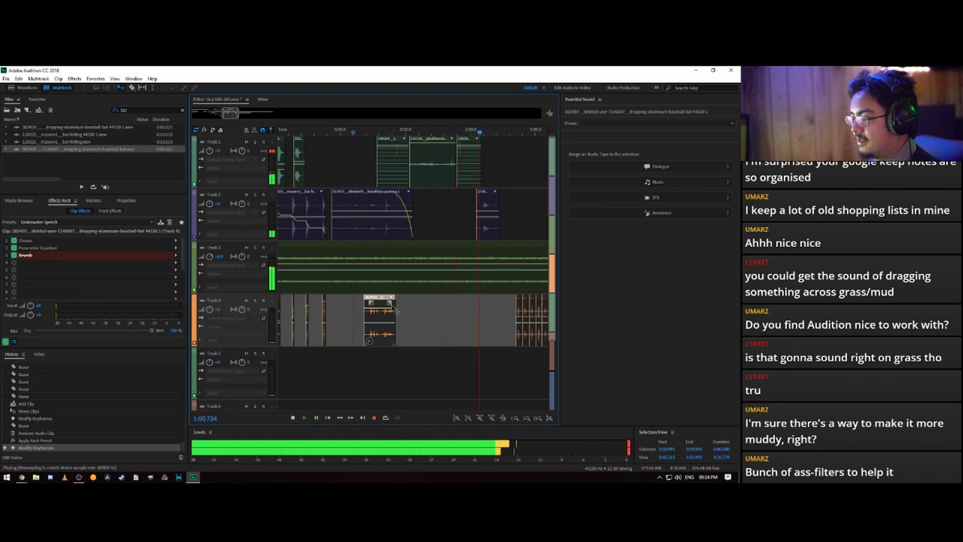
{"action": "key", "text": "space"}
- Undo the volume envelope change and the Underwater Speech preset on the bat-drop clip
{"action": "left_click", "coordinate": [66, 276]}
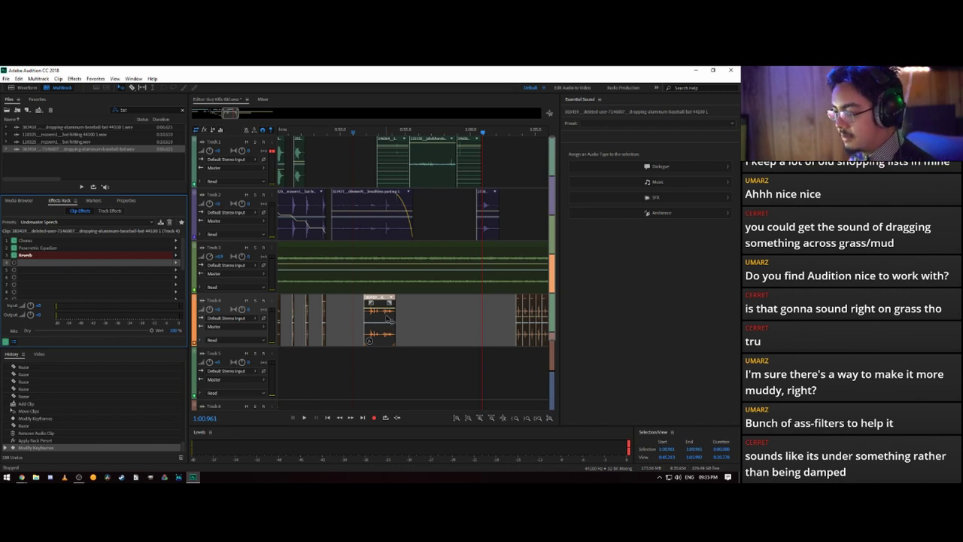
{"action": "key", "text": "ctrl+z"}
{"action": "key", "text": "ctrl+z"}
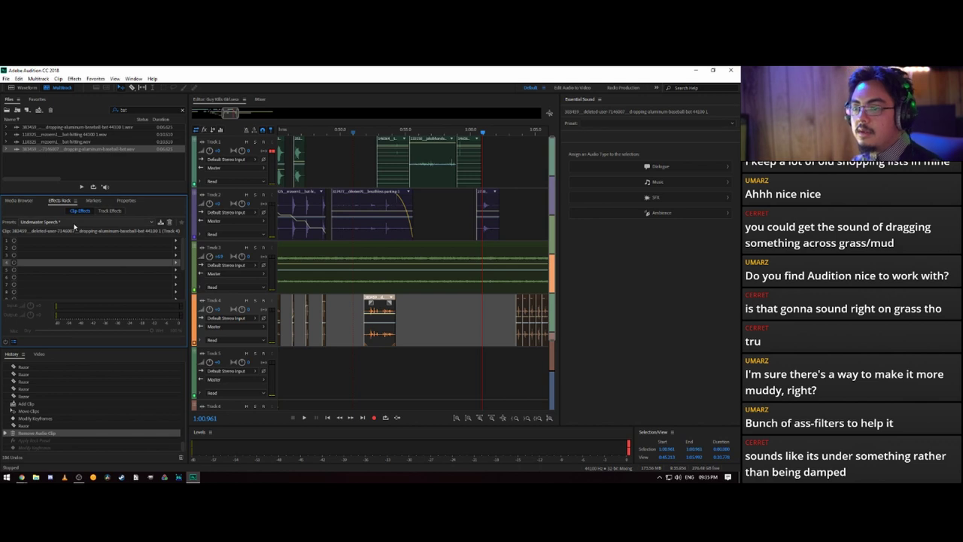
- Add a 10-band Graphic Equalizer to the bat-drop clip and keep its window clear of the clip
{"action": "left_click", "coordinate": [150, 222]}
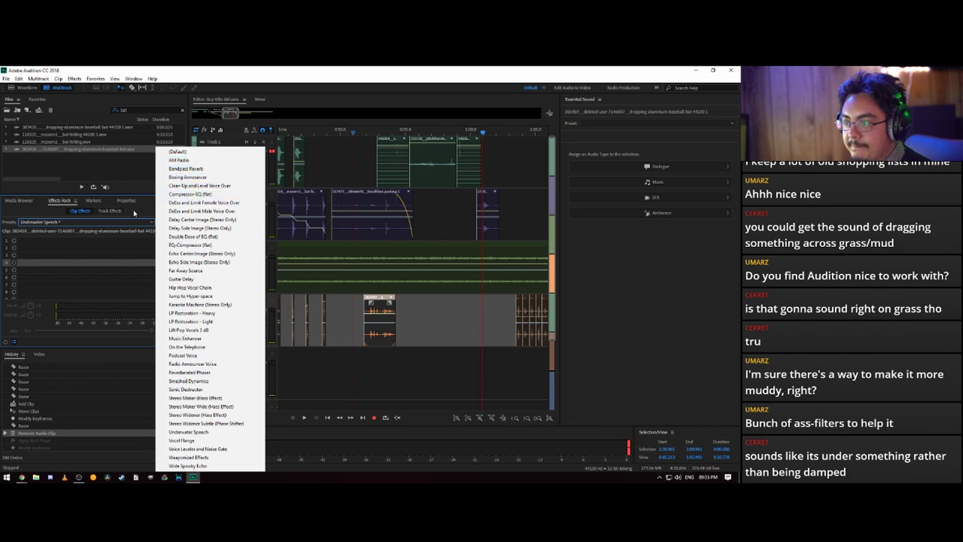
{"action": "left_click", "coordinate": [133, 213]}
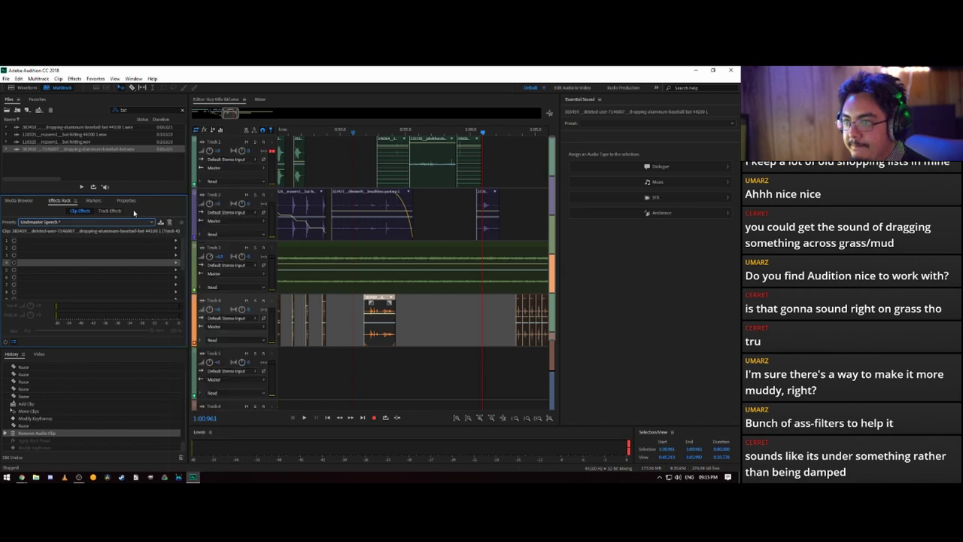
{"action": "left_click", "coordinate": [75, 79]}
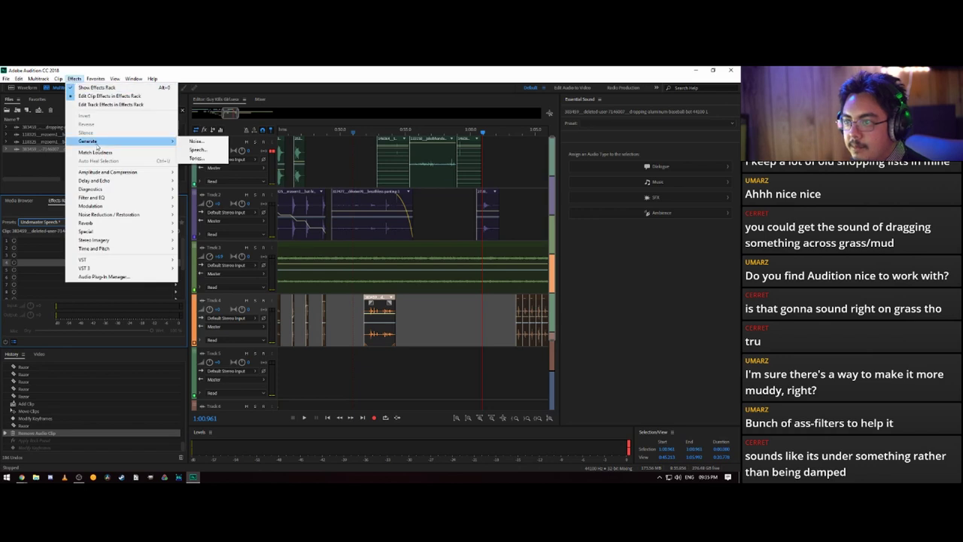
{"action": "mouse_move", "coordinate": [110, 200]}
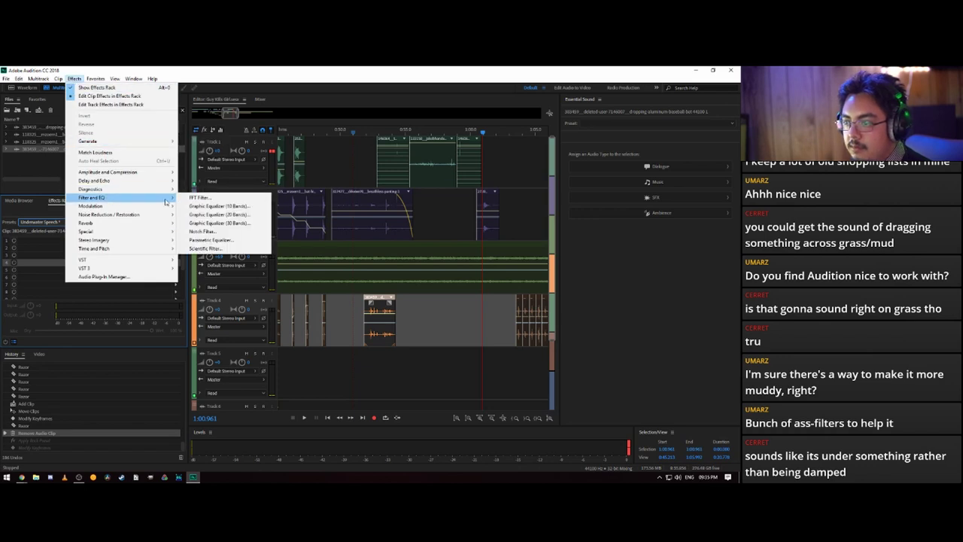
{"action": "left_click", "coordinate": [218, 206]}
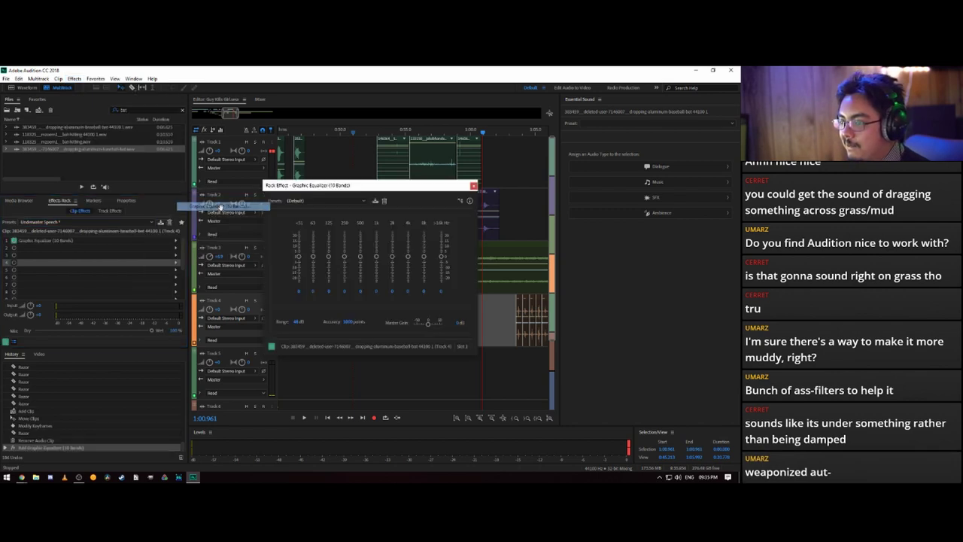
{"action": "left_click_drag", "start_coordinate": [350, 187], "coordinate": [137, 264]}
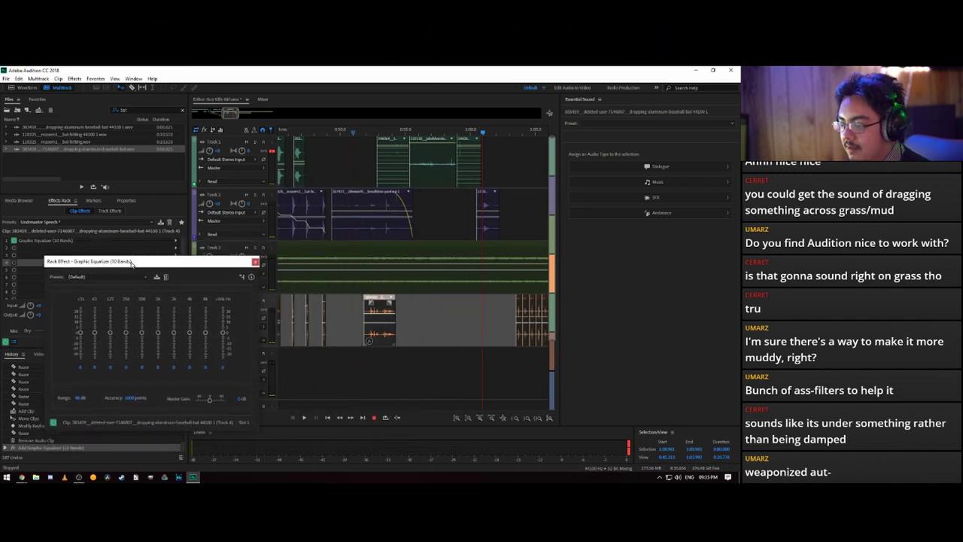
{"action": "left_click", "coordinate": [384, 316]}
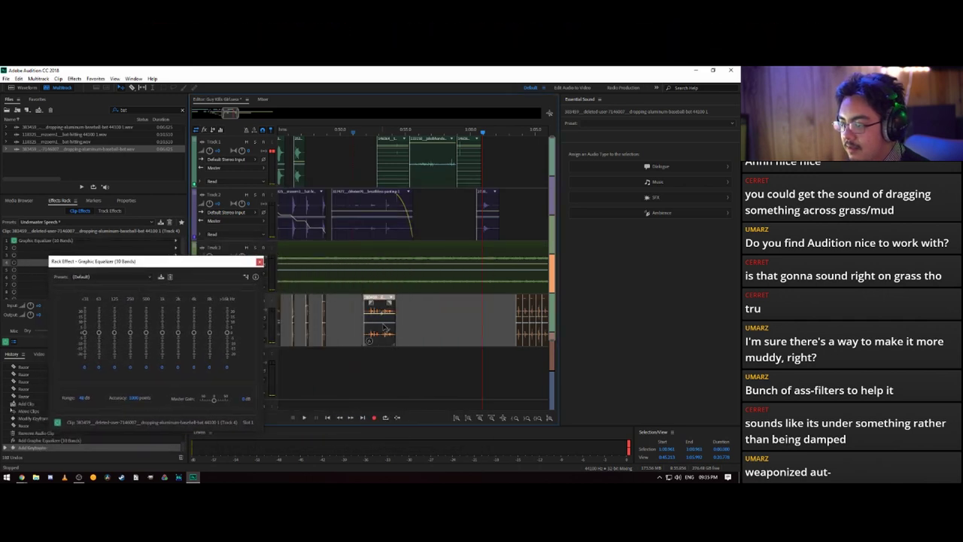
{"action": "key", "text": "ctrl+z"}
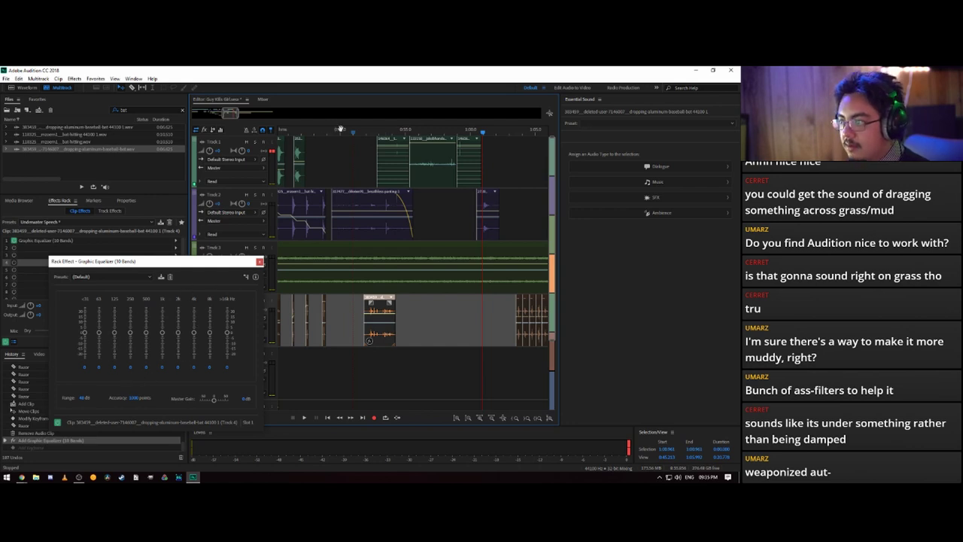
- Audition the bat drop while cutting the equalizer's 31, 63, 125 Hz and 4 kHz bands and boosting 1 kHz and 2 kHz
{"action": "key", "text": "space"}
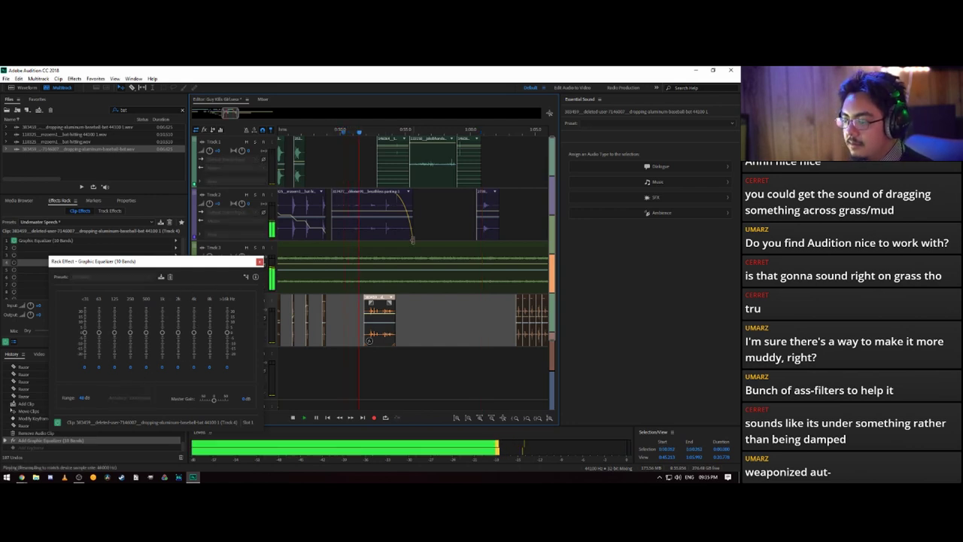
{"action": "left_click", "coordinate": [170, 334]}
{"action": "key", "text": "space"}
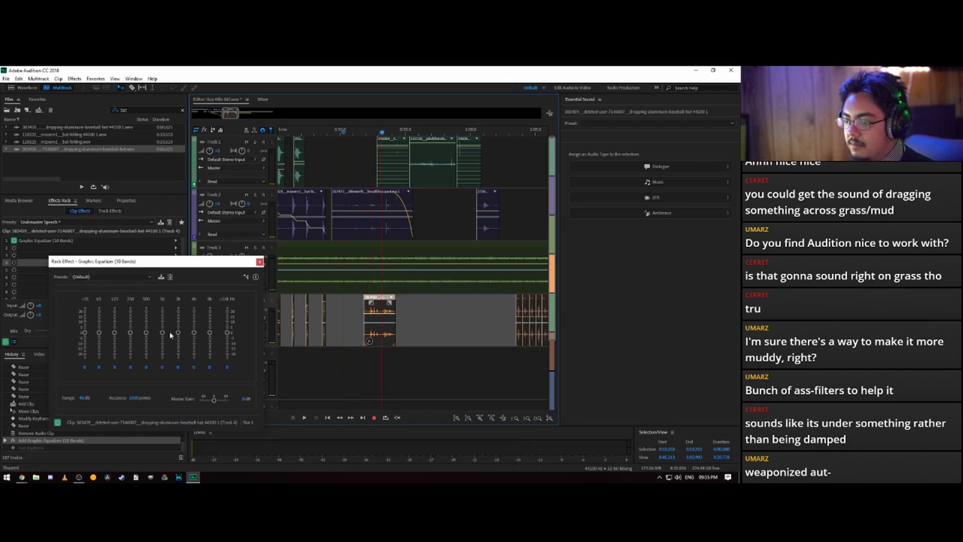
{"action": "left_click_drag", "start_coordinate": [112, 333], "coordinate": [115, 340]}
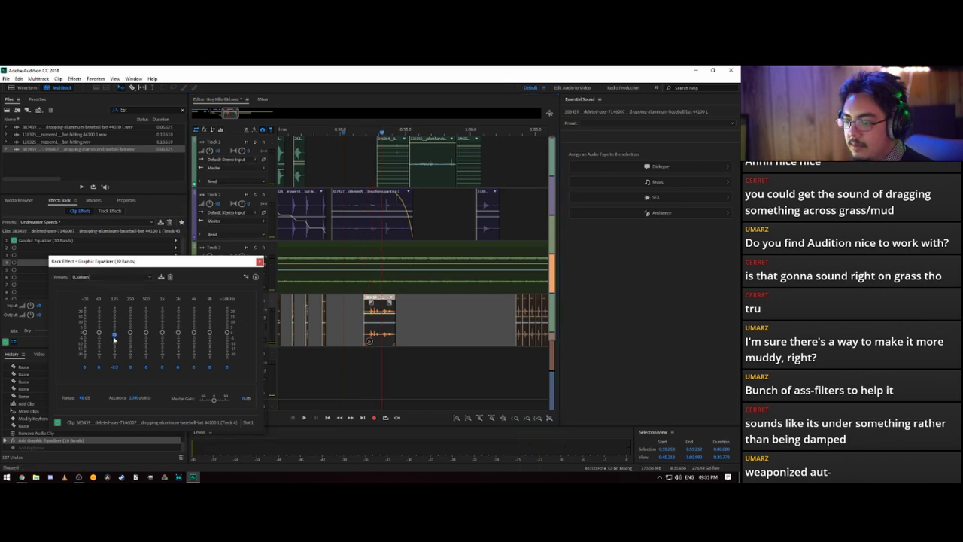
{"action": "key", "text": "space"}
{"action": "key", "text": "space"}
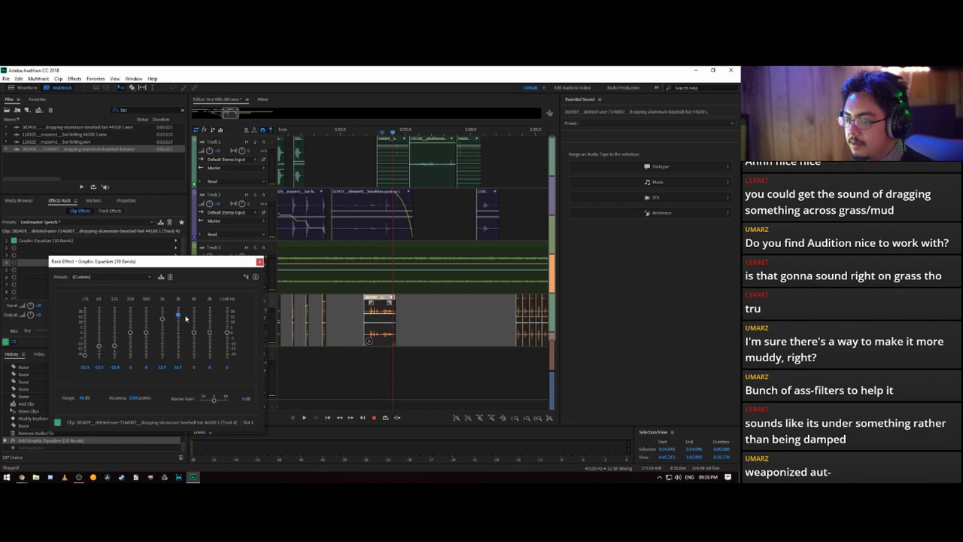
- Return to the bat-drop clip and play the equalized sound from about 0:52.8 and again from about 0:52.2
{"action": "left_click", "coordinate": [359, 117]}
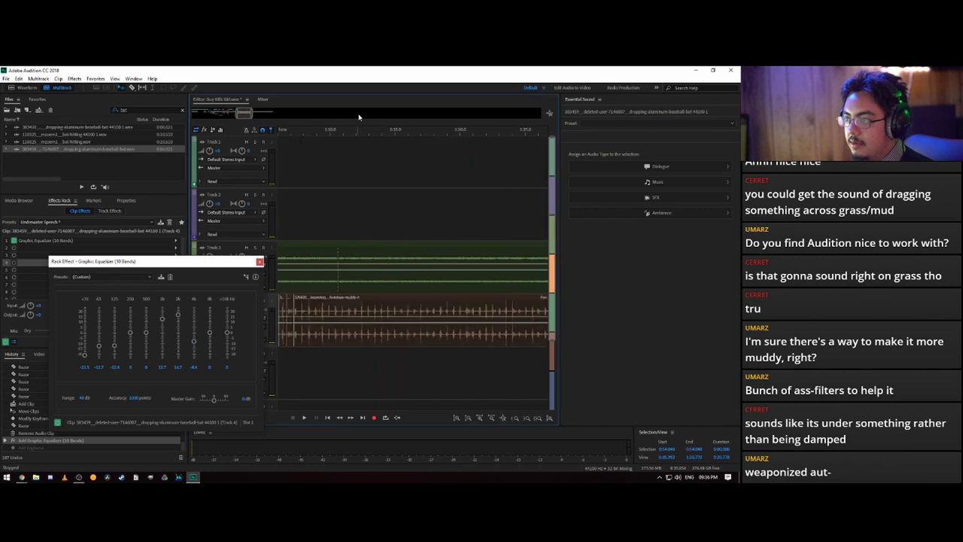
{"action": "left_click_drag", "start_coordinate": [245, 113], "coordinate": [230, 114]}
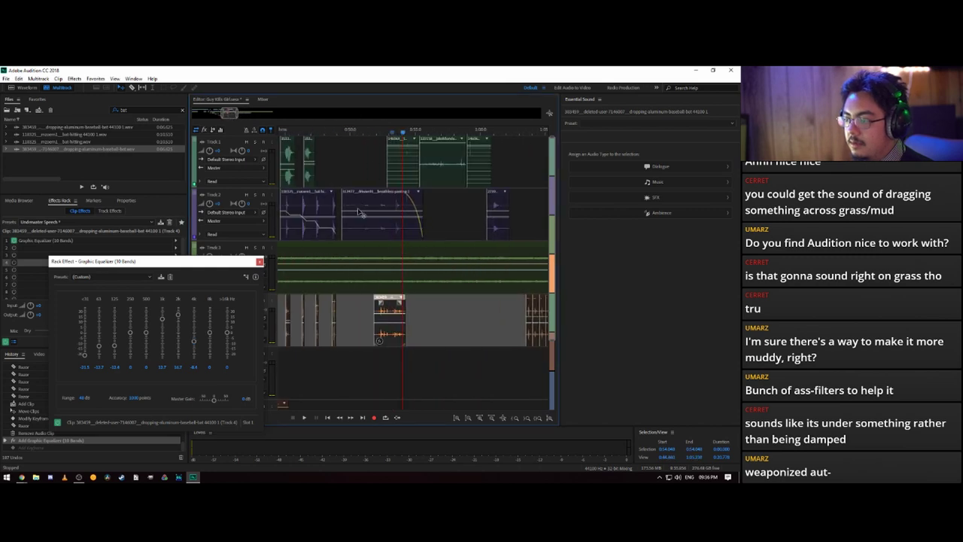
{"action": "left_click", "coordinate": [386, 130]}
{"action": "key", "text": "space"}
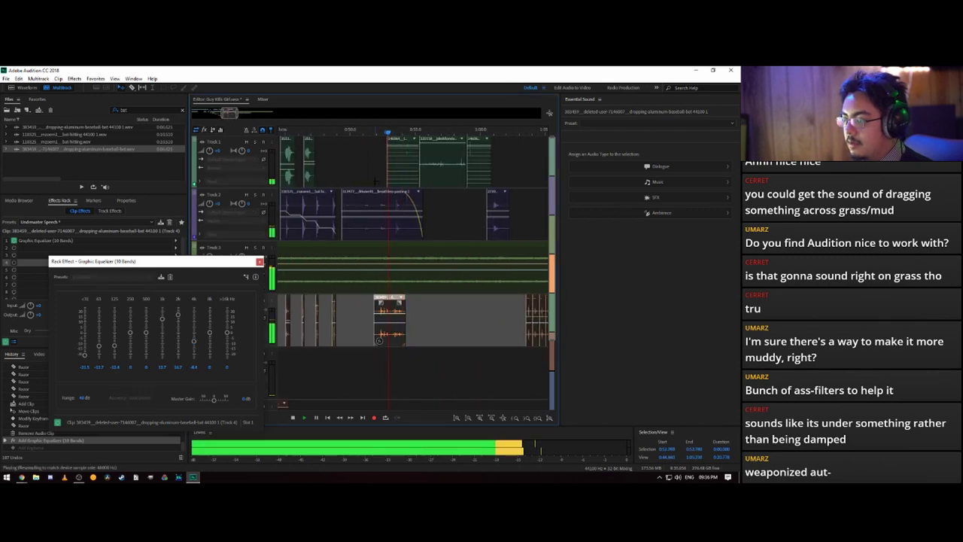
{"action": "key", "text": "space"}
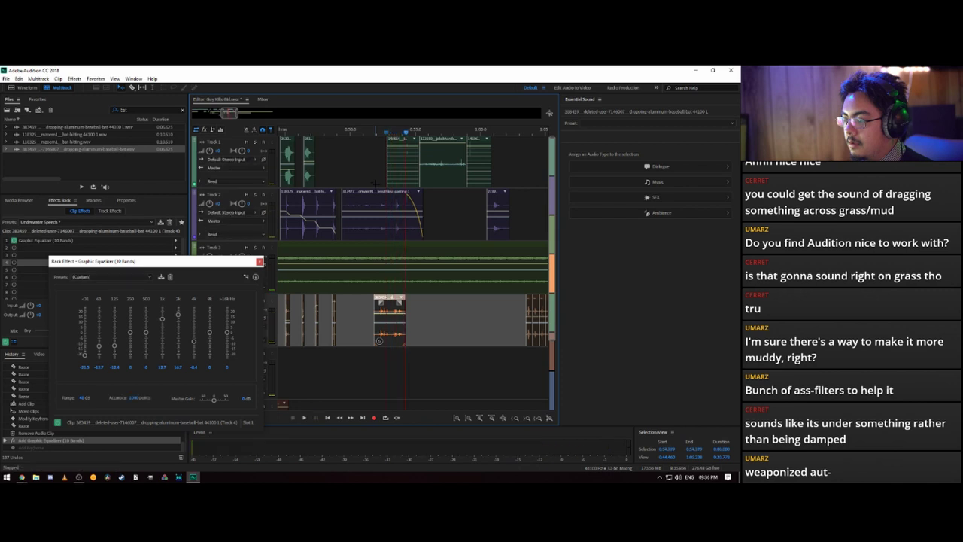
{"action": "left_click", "coordinate": [377, 132]}
{"action": "key", "text": "space"}
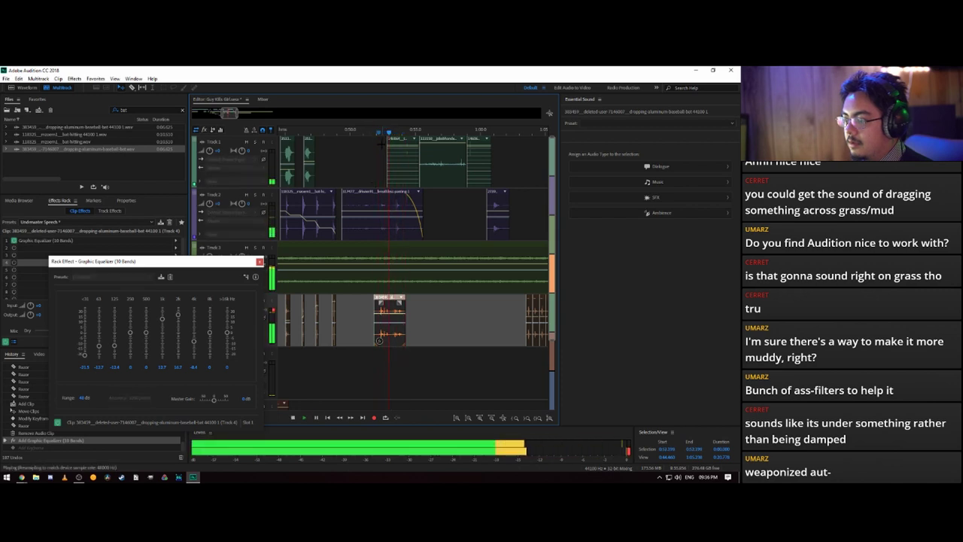
{"action": "key", "text": "space"}
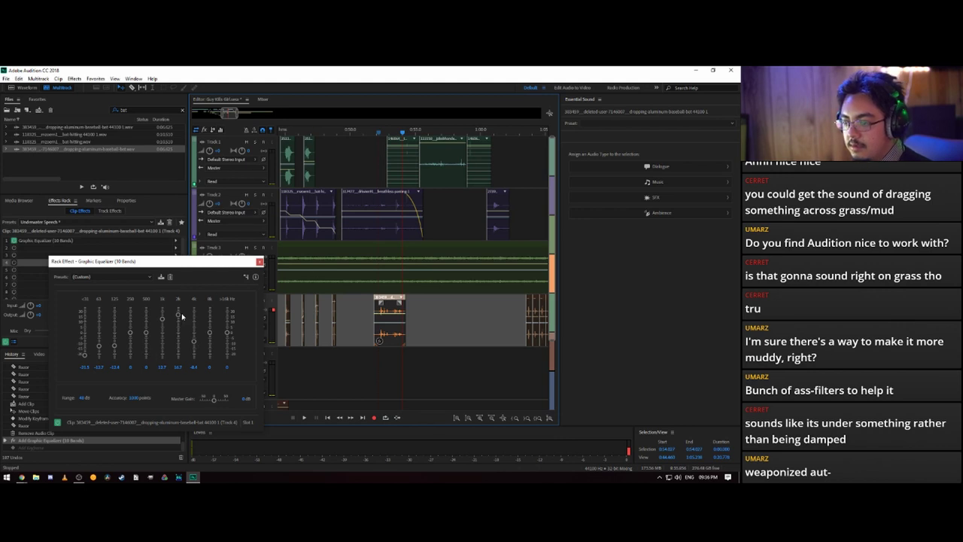
- Raise the equalizer's 31 and 63 Hz bands above zero, slightly lower 250 and 500 Hz, and play from about 0:52.7
{"action": "left_click", "coordinate": [385, 132]}
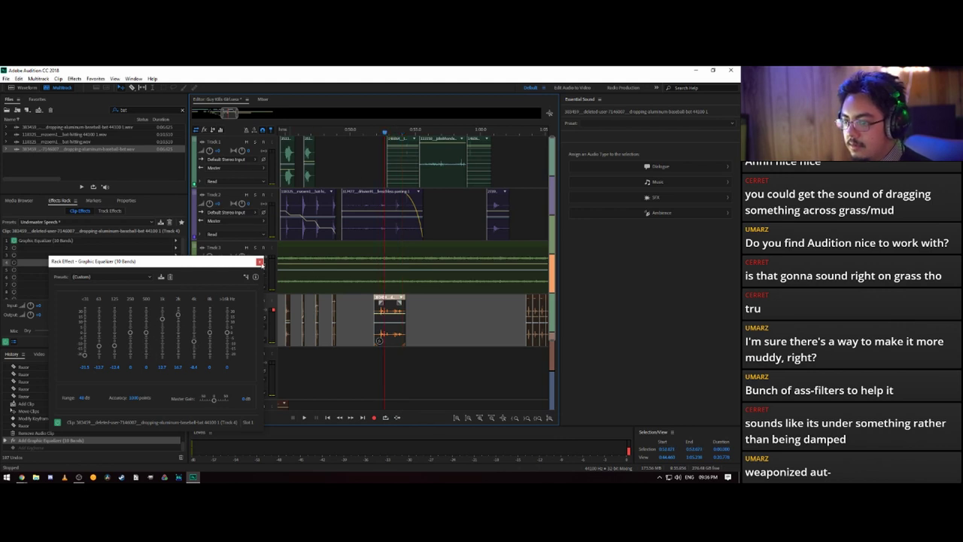
{"action": "left_click_drag", "start_coordinate": [83, 357], "coordinate": [85, 342]}
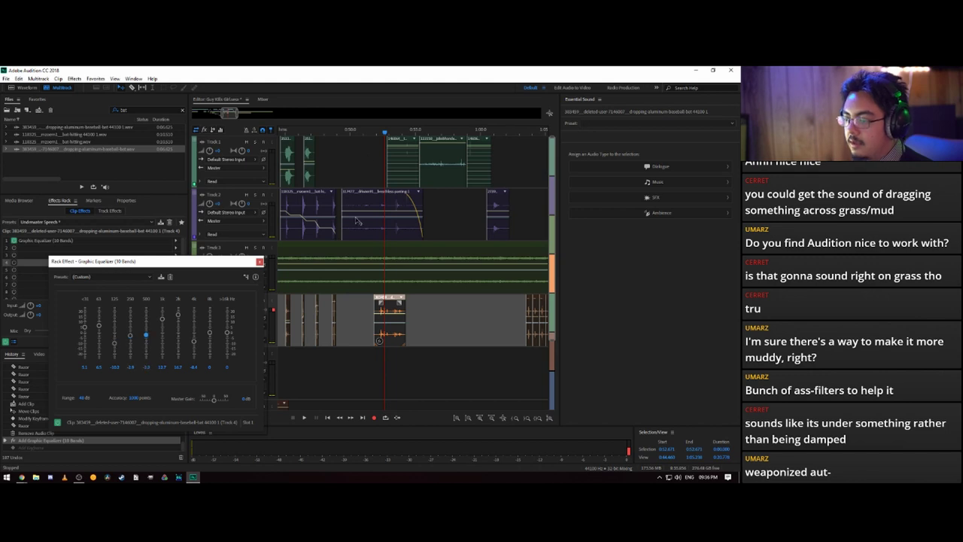
{"action": "key", "text": "space"}
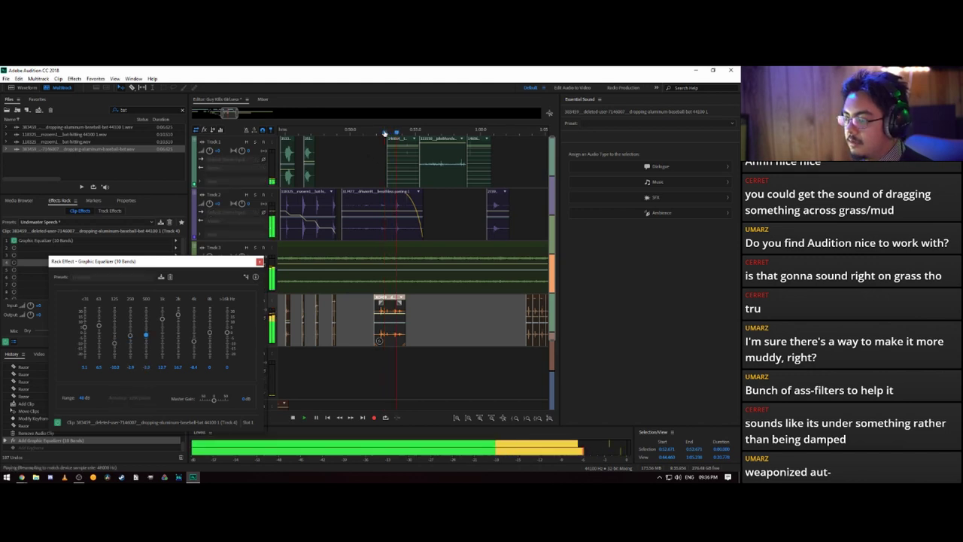
{"action": "key", "text": "space"}
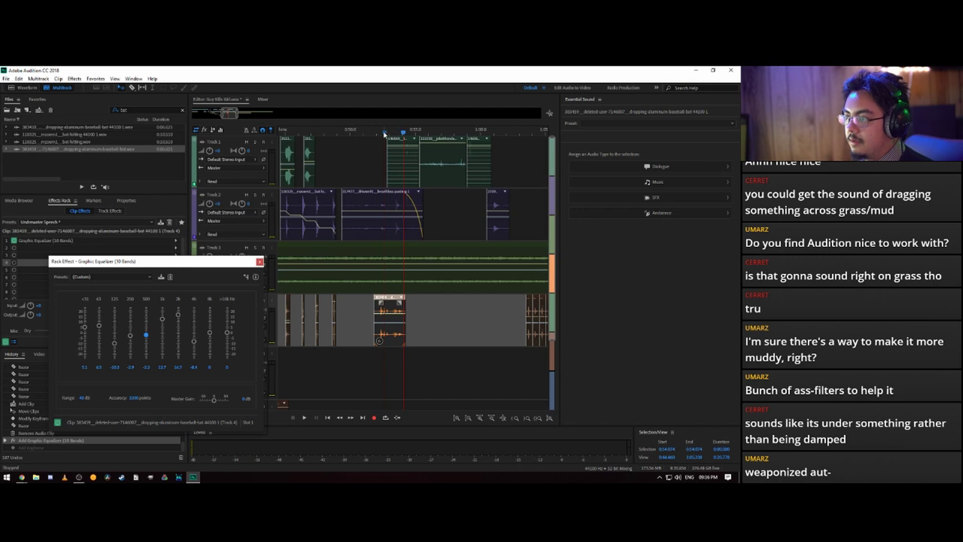
- Undo the equalizer and the bat-drop clip's earlier trimming, envelope and move edits, back to its original insertion on Track 4
{"action": "left_click", "coordinate": [383, 134]}
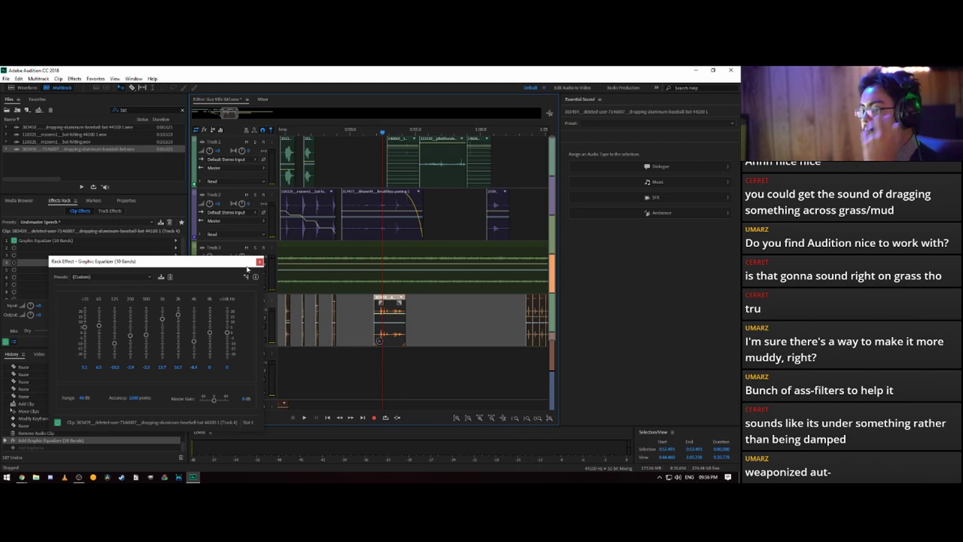
{"action": "key", "text": "ctrl+z"}
{"action": "key", "text": "ctrl+z"}
{"action": "key", "text": "ctrl+z"}
{"action": "key", "text": "ctrl+z"}
{"action": "key", "text": "ctrl+z"}
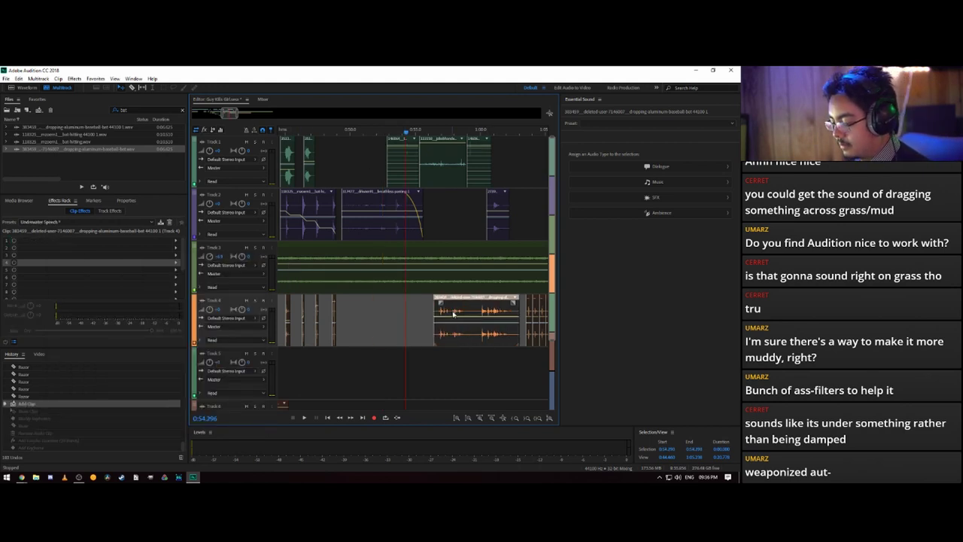
- Redo the bat-drop clip's move on Track 4, split it at 0:54.296 and remove the part after the split
{"action": "key", "text": "ctrl+shift+z"}
{"action": "key", "text": "ctrl+k"}
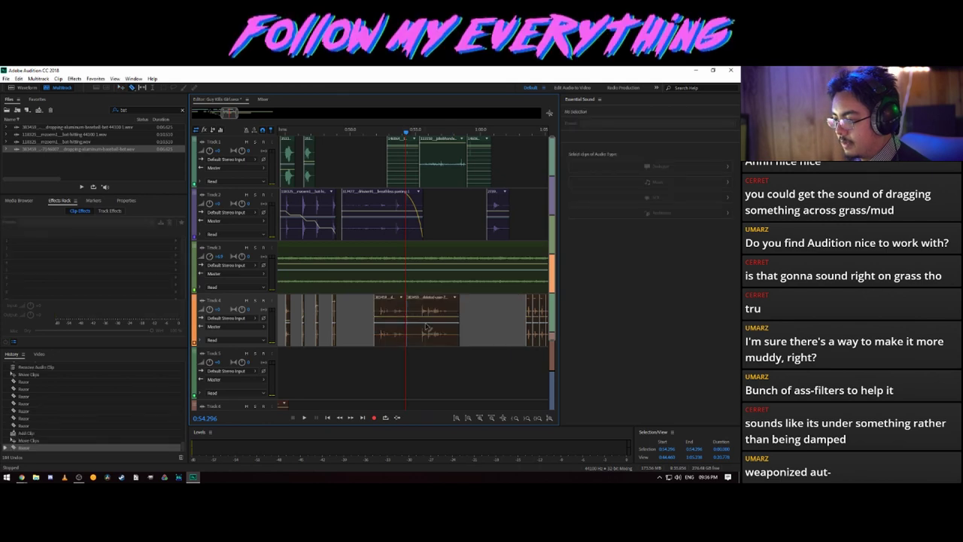
{"action": "left_click", "coordinate": [438, 312]}
{"action": "key", "text": "Delete"}
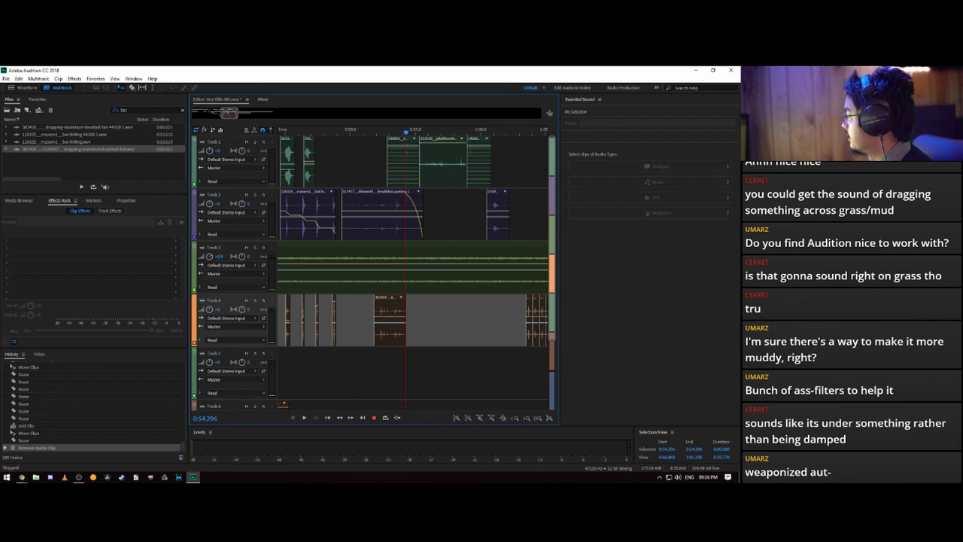
- Switch to the Freesound search page in the browser and search for "mud splat"
{"action": "key", "text": "alt+Tab"}
{"action": "left_click", "coordinate": [553, 79]}
{"action": "scroll", "coordinate": [414, 286], "scroll_direction": "up", "scroll_amount": 10}
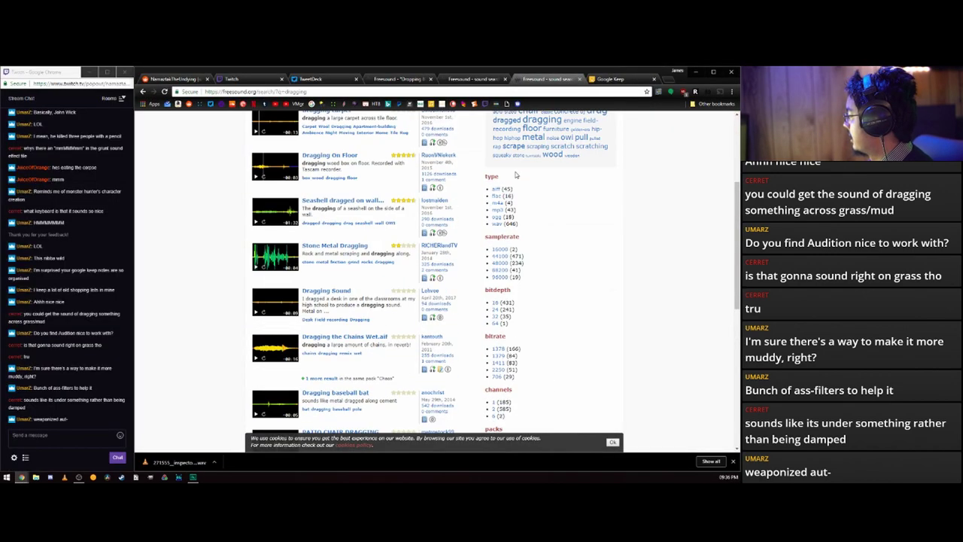
{"action": "left_click", "coordinate": [305, 175]}
{"action": "double_click", "coordinate": [305, 175]}
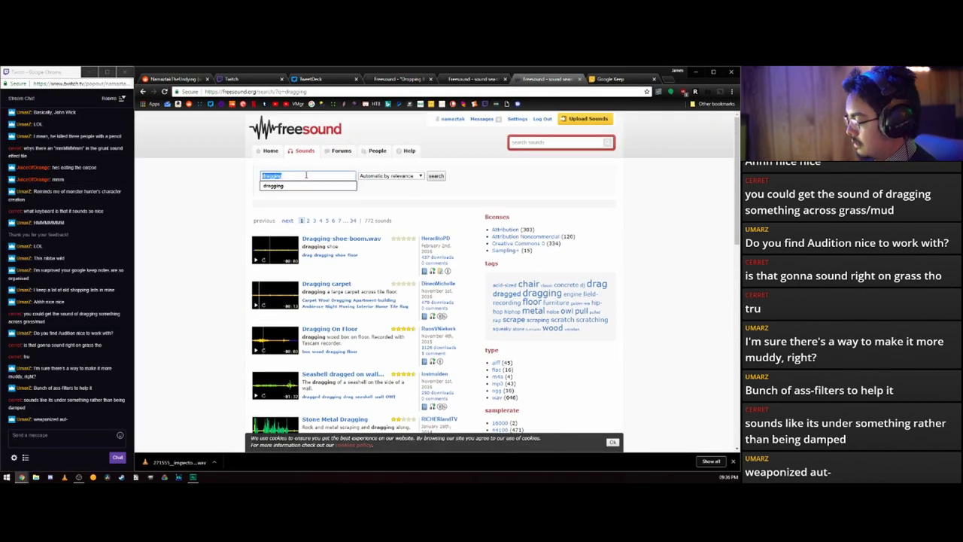
{"action": "type", "text": "mud splat"}
{"action": "key", "text": "Return"}
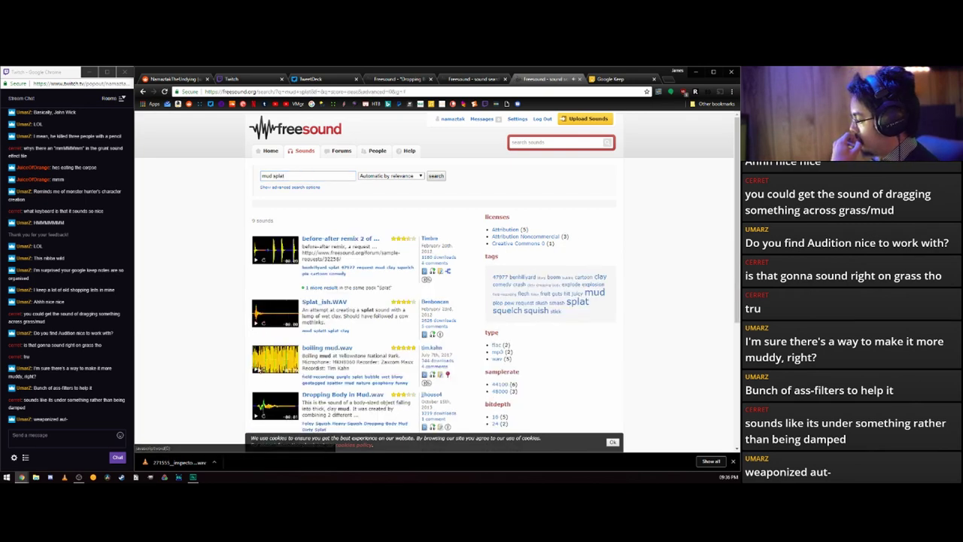
- Audition the mud splat results, including before-after remix, Dropping Body in Mud and Orange Squash/Head Smash
{"action": "left_click", "coordinate": [256, 261]}
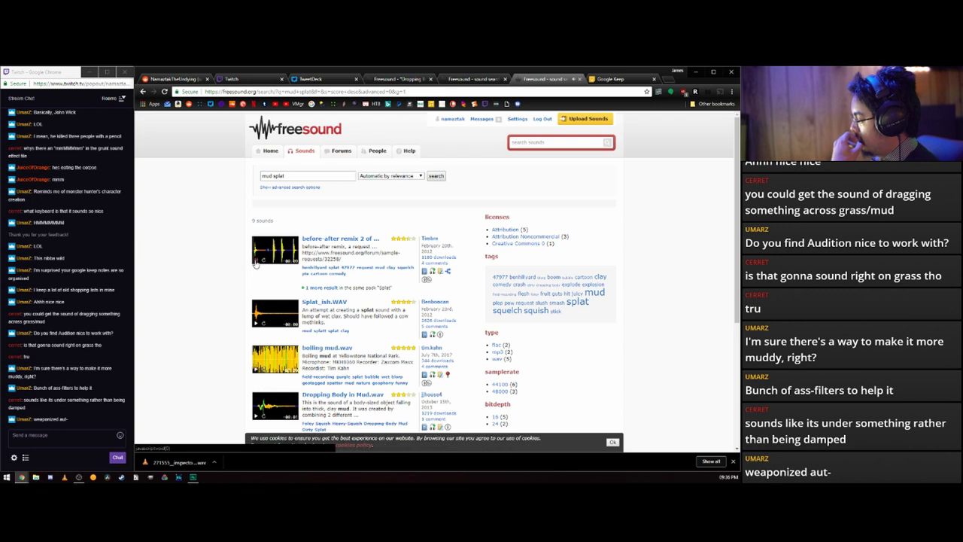
{"action": "scroll", "coordinate": [234, 272], "scroll_direction": "down", "scroll_amount": 3}
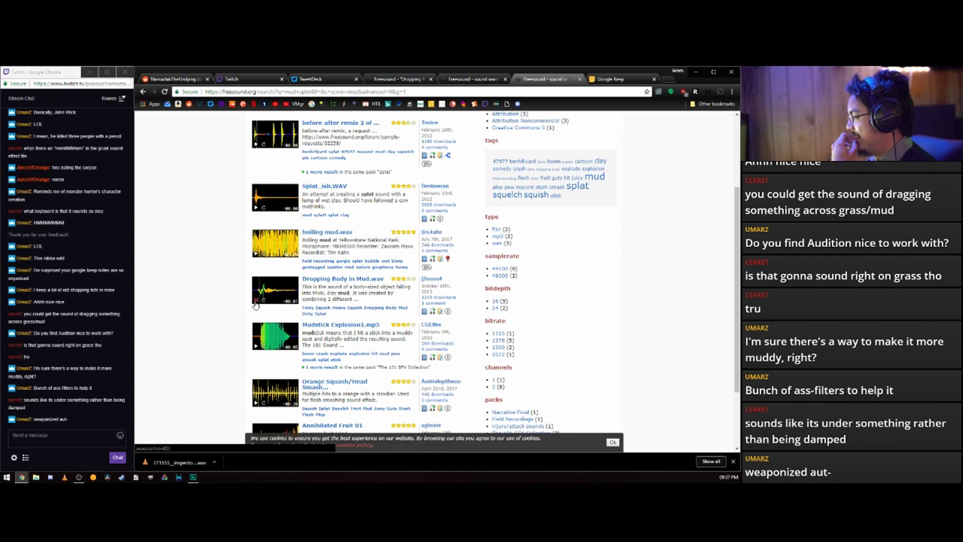
{"action": "scroll", "coordinate": [252, 305], "scroll_direction": "down", "scroll_amount": 2}
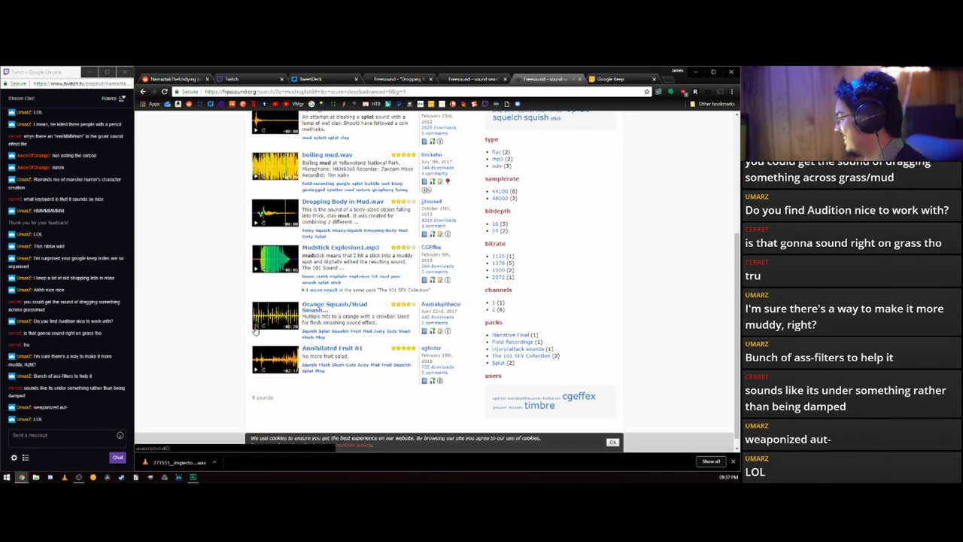
{"action": "left_click", "coordinate": [256, 329]}
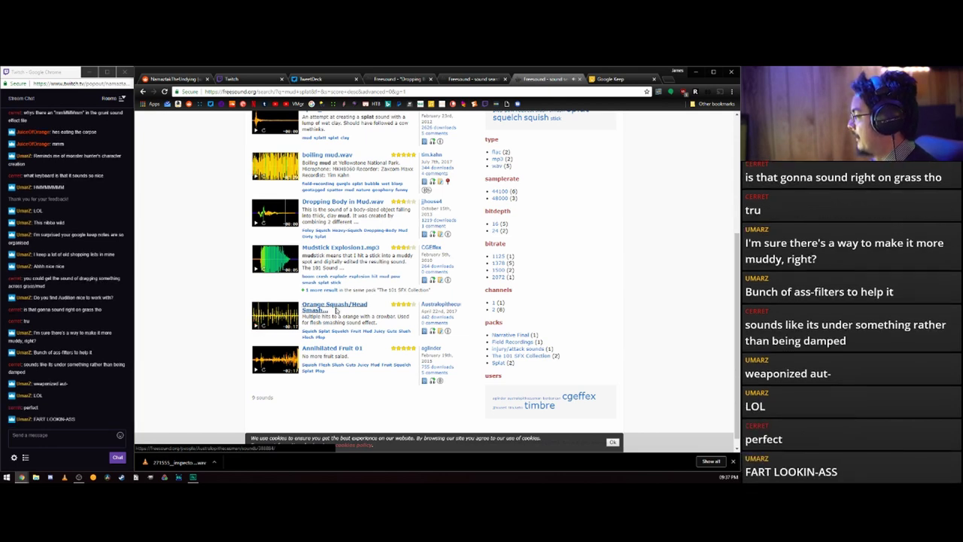
- Download the Orange Squash/Head Smash sound into the Home files folder and show the saved file in its folder
{"action": "left_click", "coordinate": [337, 307]}
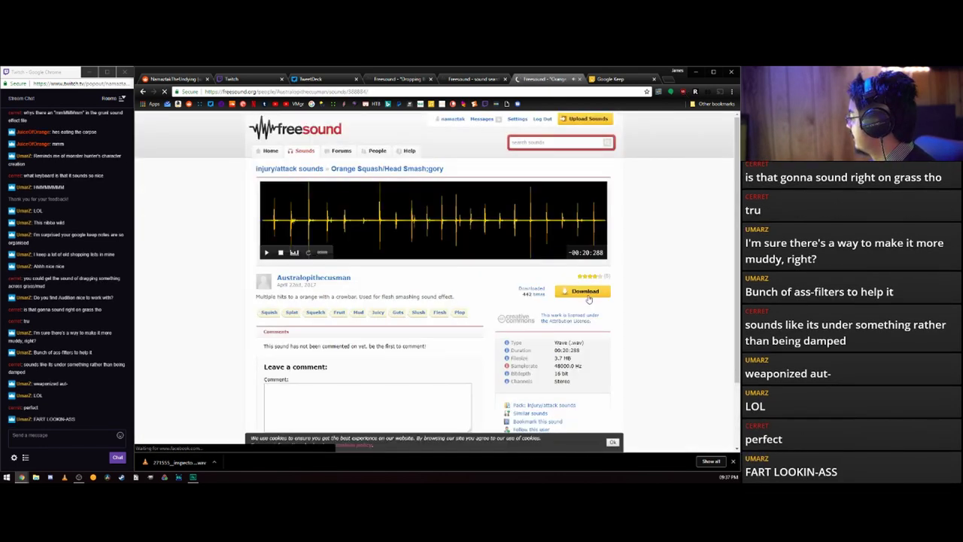
{"action": "left_click", "coordinate": [558, 293]}
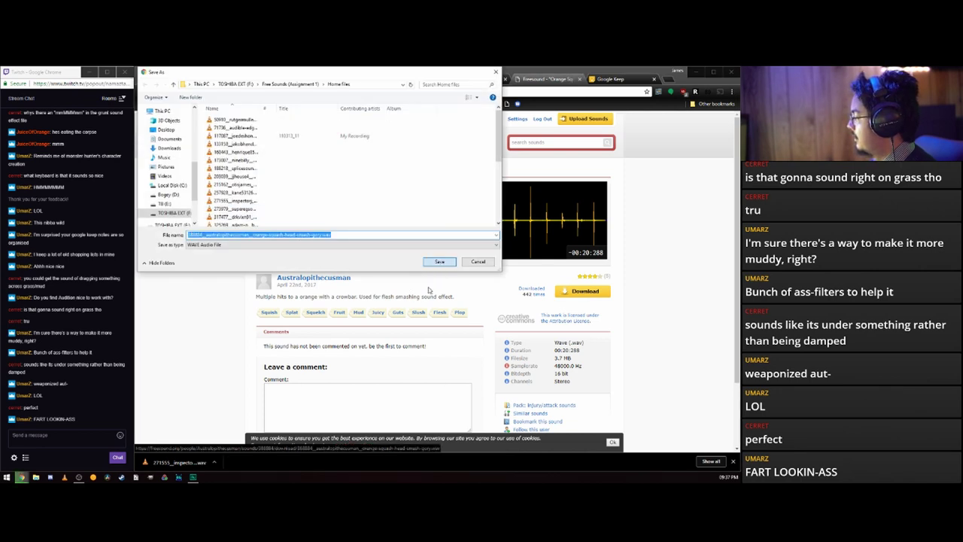
{"action": "key", "text": "Return"}
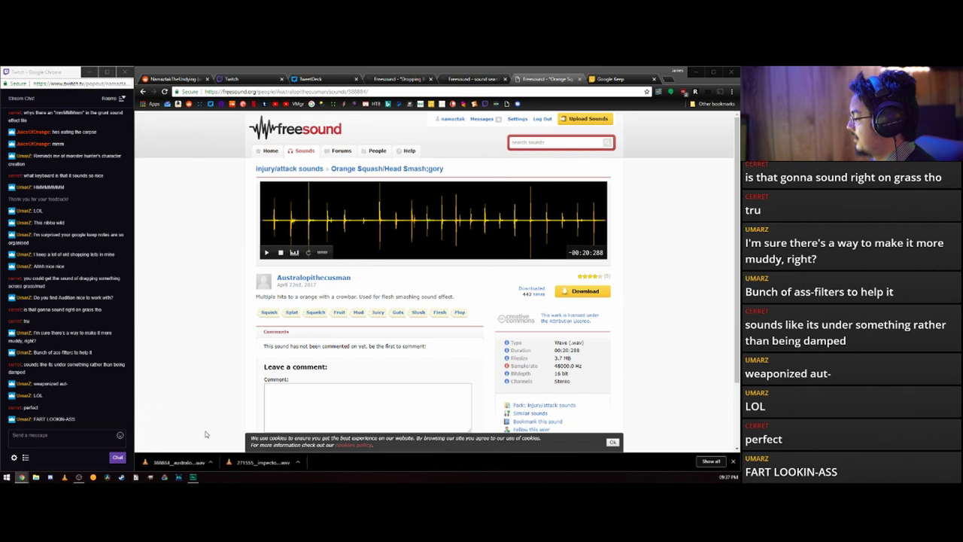
{"action": "left_click", "coordinate": [213, 460]}
{"action": "left_click", "coordinate": [235, 440]}
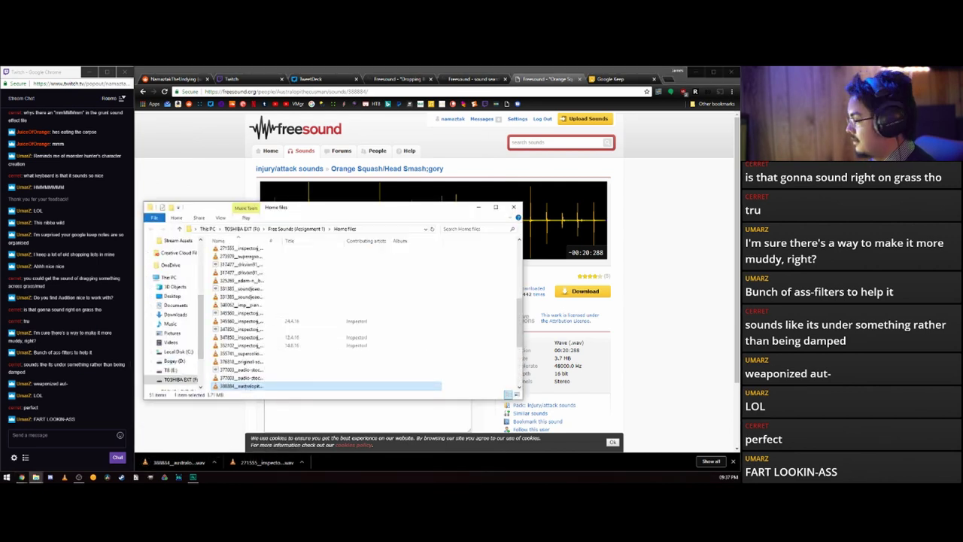
- Import the downloaded squash sound into Audition, filter the files by "smash" and place it on Track 5 at the bat-drop clip's start
{"action": "left_click", "coordinate": [192, 476]}
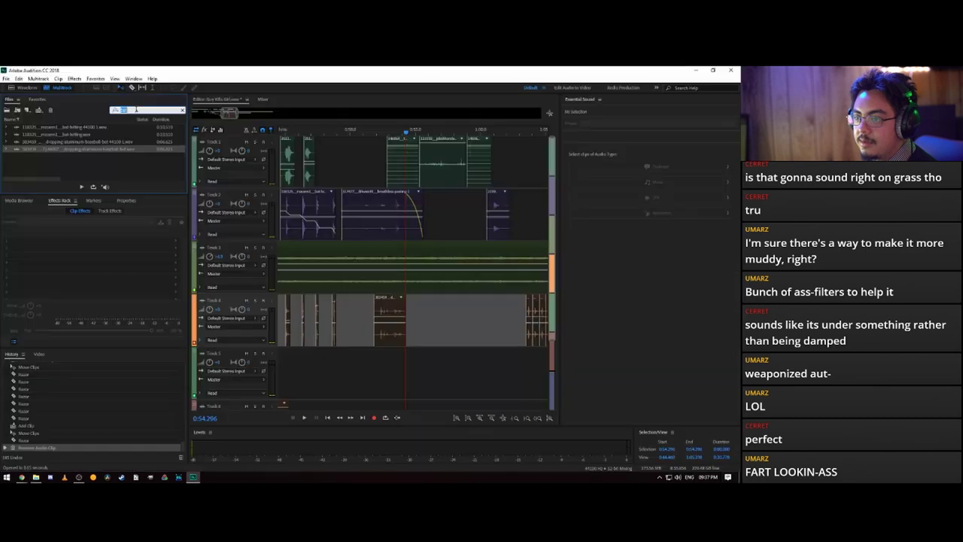
{"action": "type", "text": "s"}
{"action": "key", "text": "BackSpace"}
{"action": "type", "text": "mash"}
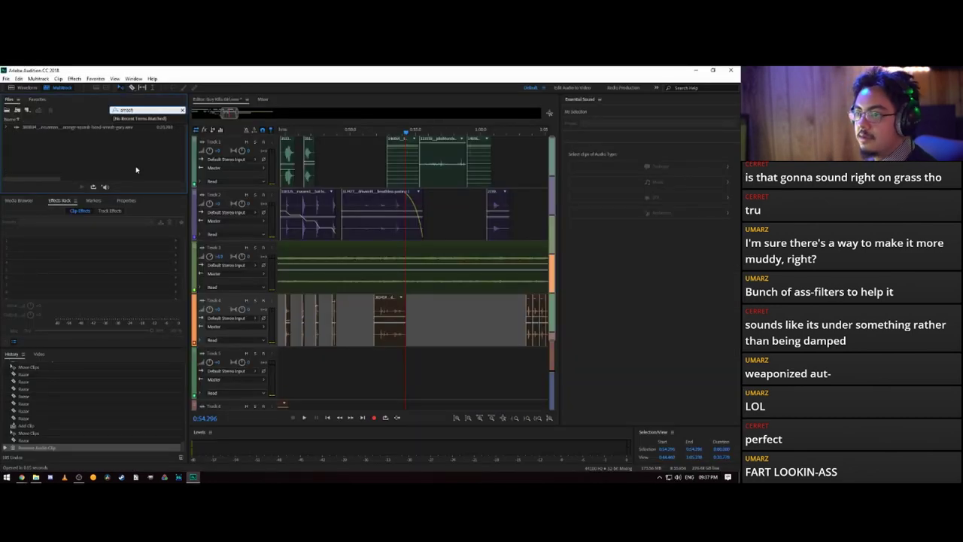
{"action": "key", "text": "Return"}
{"action": "left_click_drag", "start_coordinate": [111, 128], "coordinate": [380, 374]}
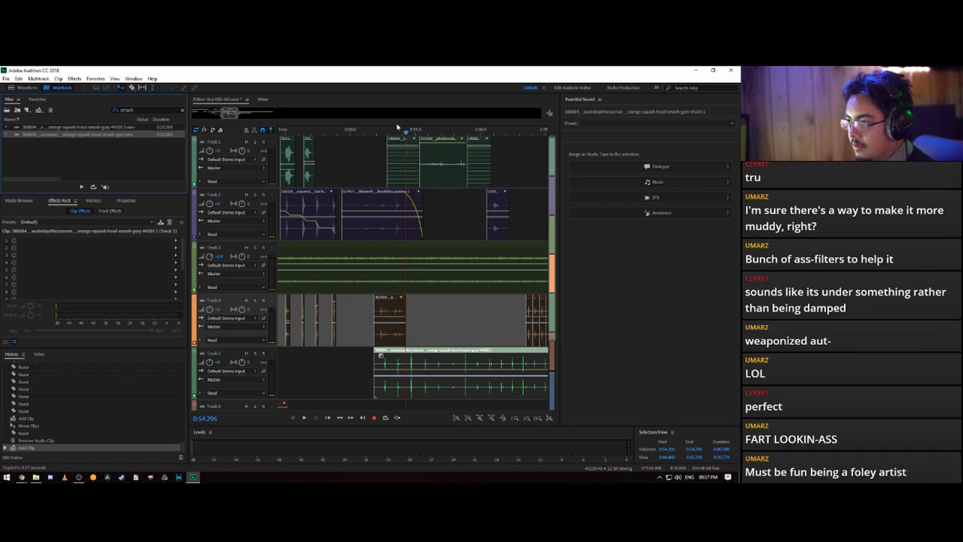
- Play the squash sound together with the bat drop from about 0:52.2
{"action": "scroll", "coordinate": [395, 129], "scroll_direction": "up", "scroll_amount": 3}
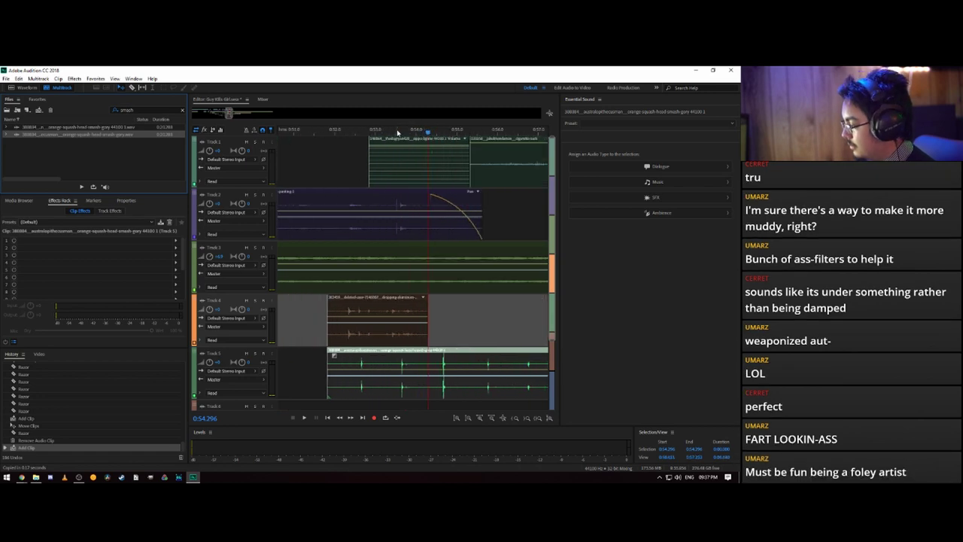
{"action": "left_click", "coordinate": [341, 130]}
{"action": "key", "text": "space"}
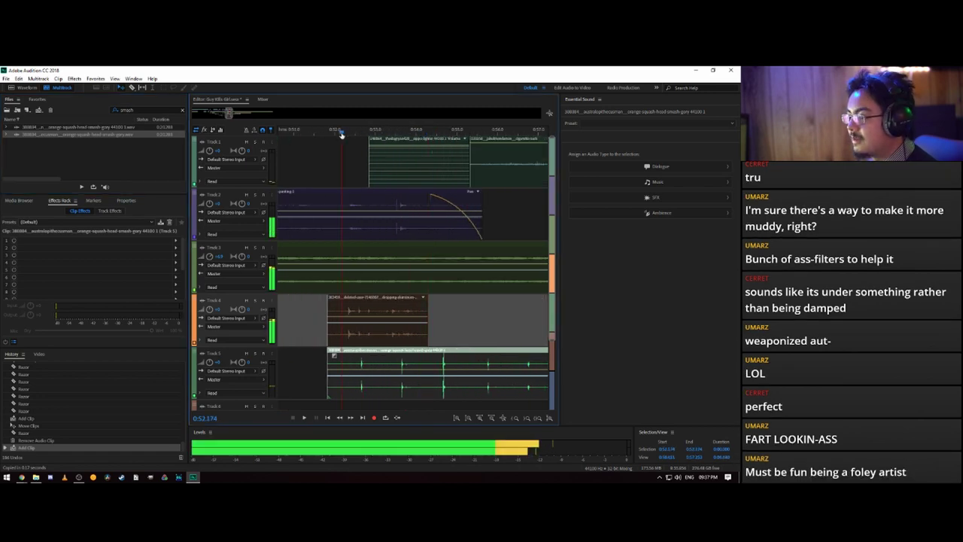
{"action": "key", "text": "space"}
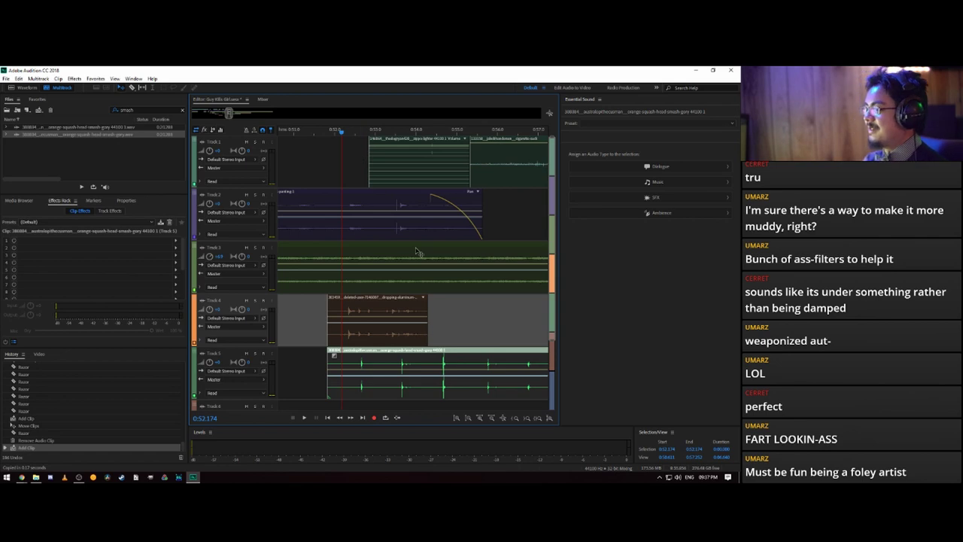
- Trim the squash clip's start to its first hit, shift the clip slightly earlier on Track 5 and play it
{"action": "left_click", "coordinate": [329, 365]}
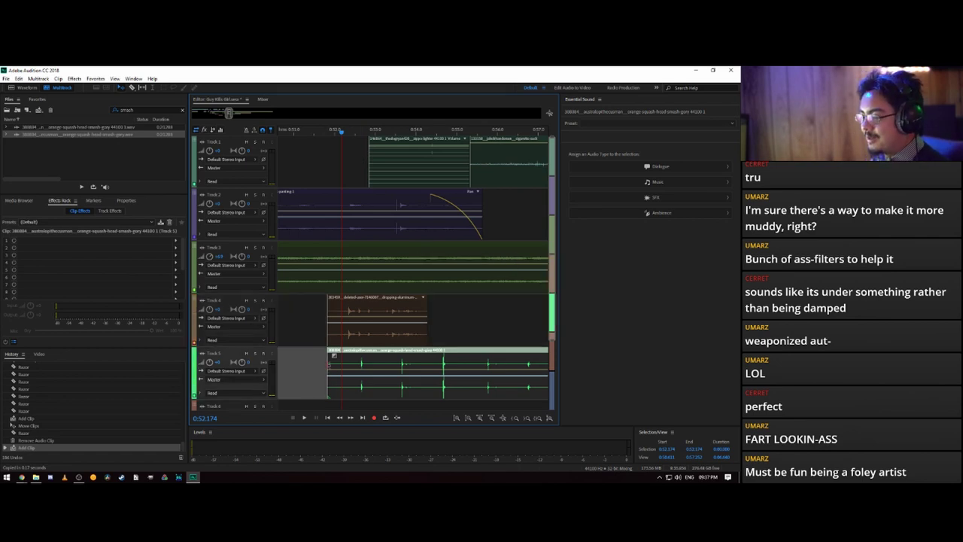
{"action": "left_click_drag", "start_coordinate": [329, 364], "coordinate": [359, 365]}
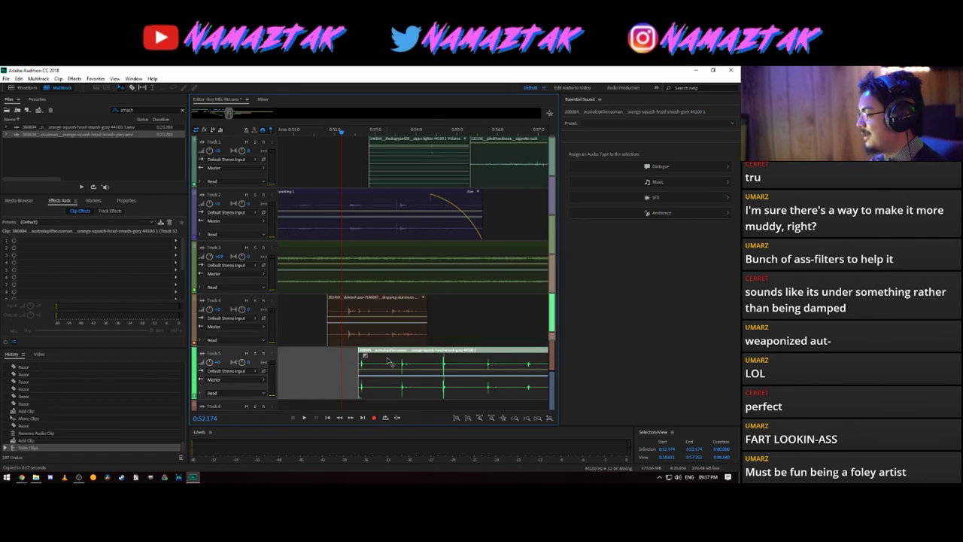
{"action": "left_click_drag", "start_coordinate": [384, 364], "coordinate": [375, 364]}
{"action": "key", "text": "space"}
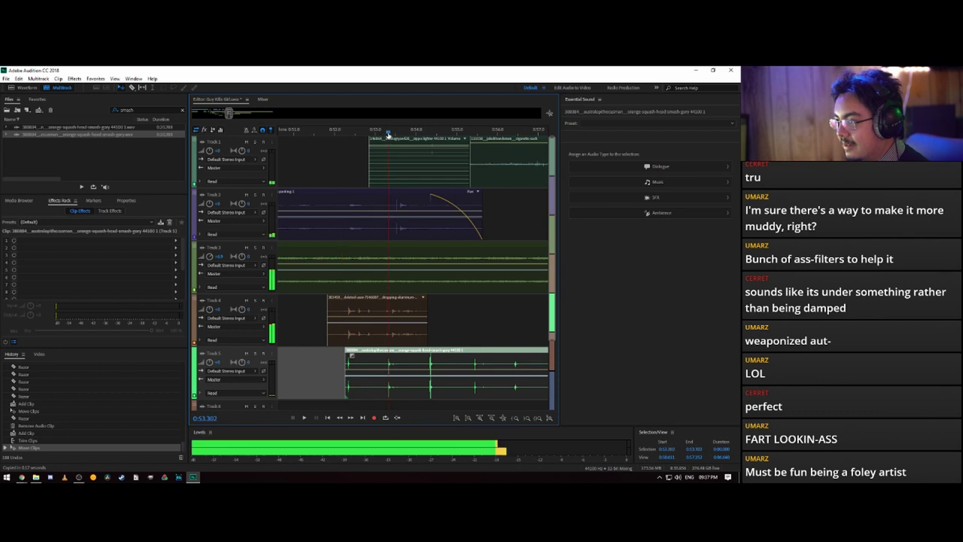
{"action": "key", "text": "space"}
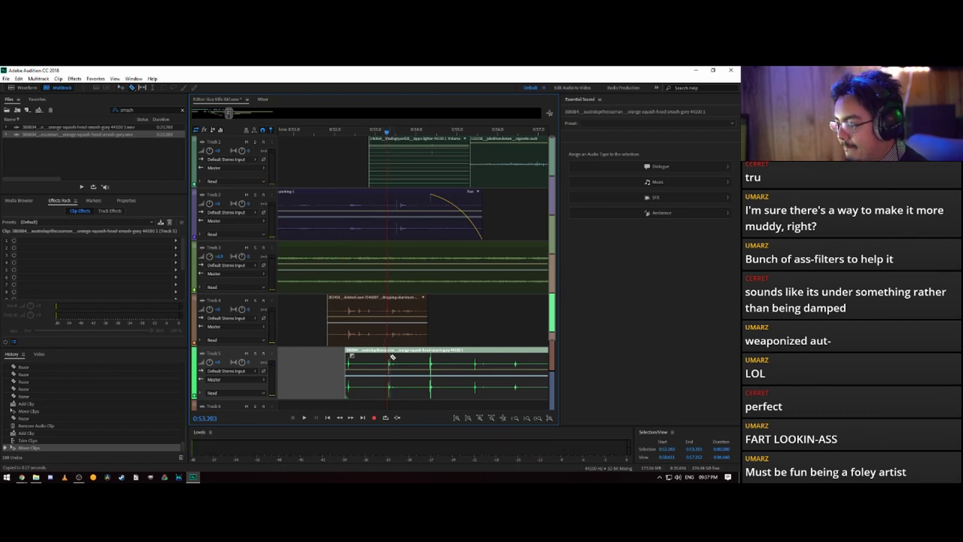
- Split the squash clip around its second and third hits and delete the audio between and after them
{"action": "left_click", "coordinate": [388, 359]}
{"action": "left_click", "coordinate": [398, 364]}
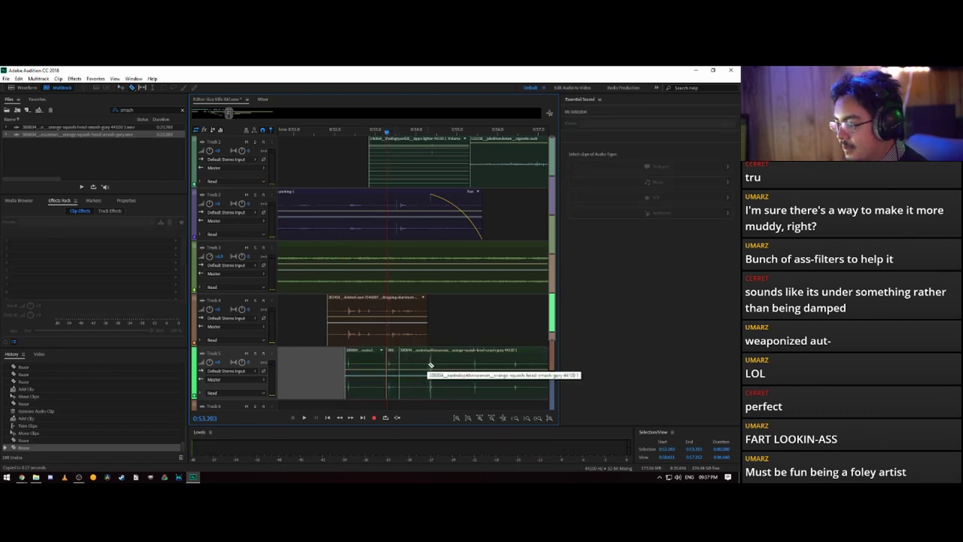
{"action": "left_click", "coordinate": [434, 365]}
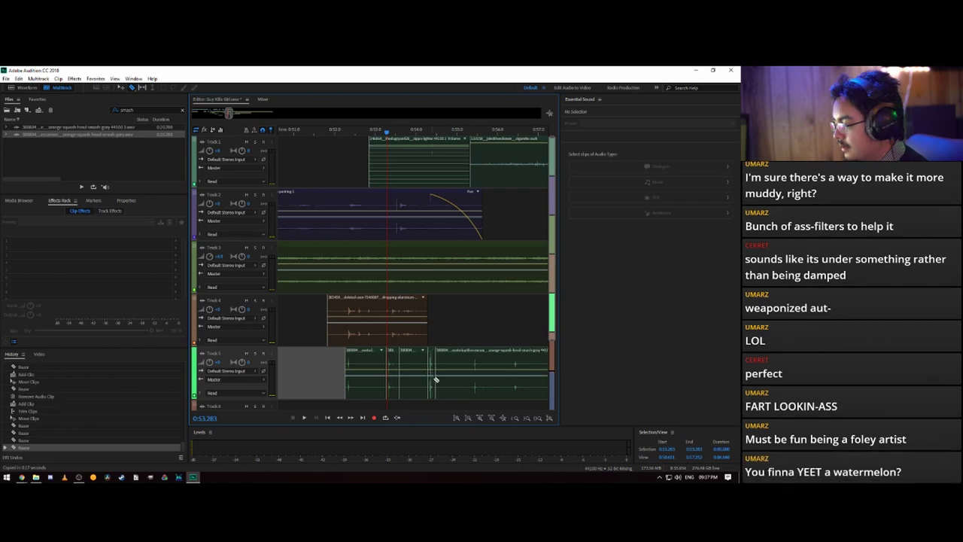
{"action": "left_click", "coordinate": [468, 370]}
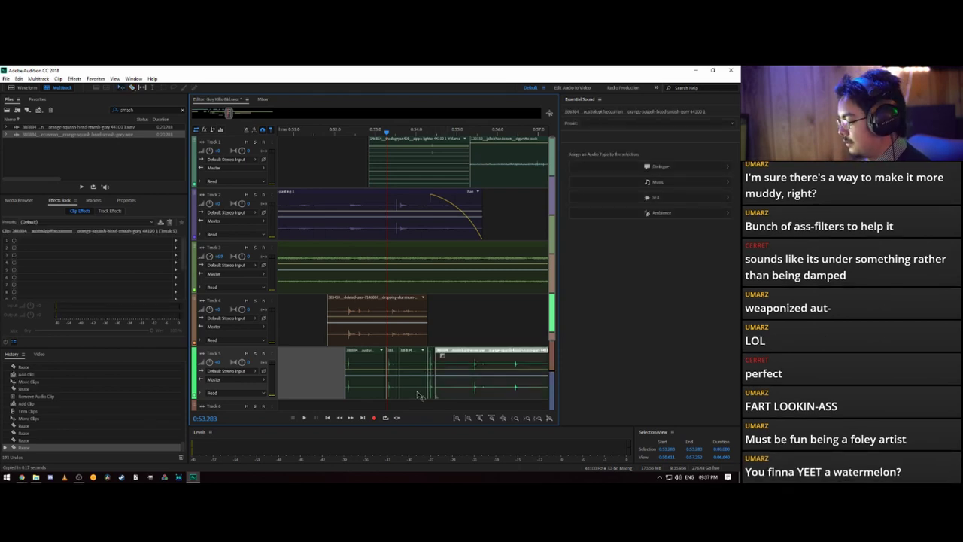
{"action": "key", "text": "Delete"}
{"action": "left_click", "coordinate": [414, 365]}
{"action": "key", "text": "Delete"}
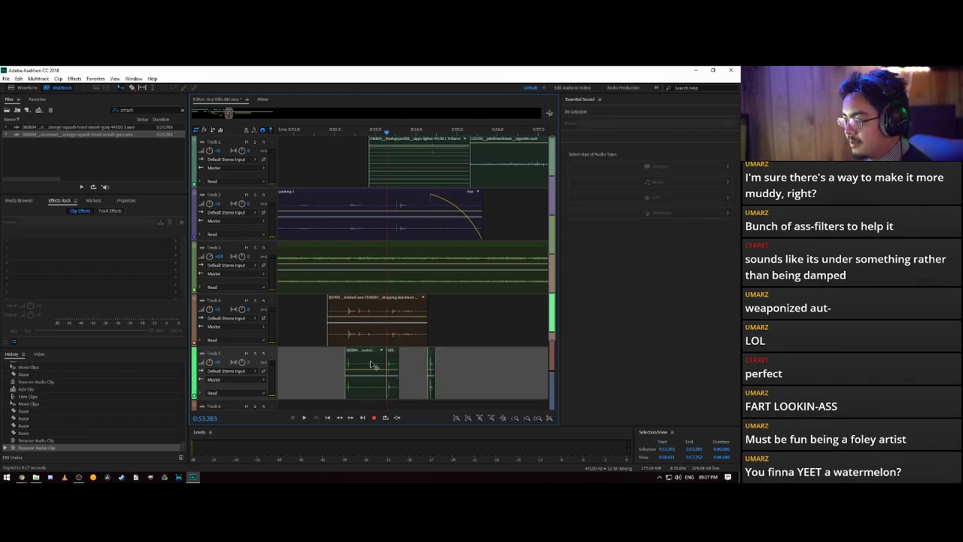
- Split the first squash segment just after its hit and delete the remainder before the second hit
{"action": "key", "text": "r"}
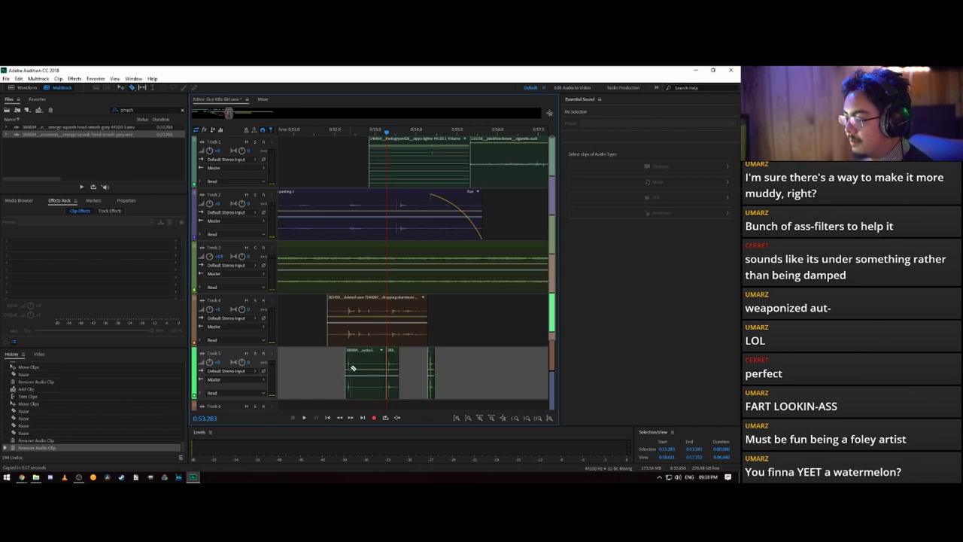
{"action": "left_click", "coordinate": [350, 368]}
{"action": "key", "text": "v"}
{"action": "left_click", "coordinate": [371, 369]}
{"action": "key", "text": "Delete"}
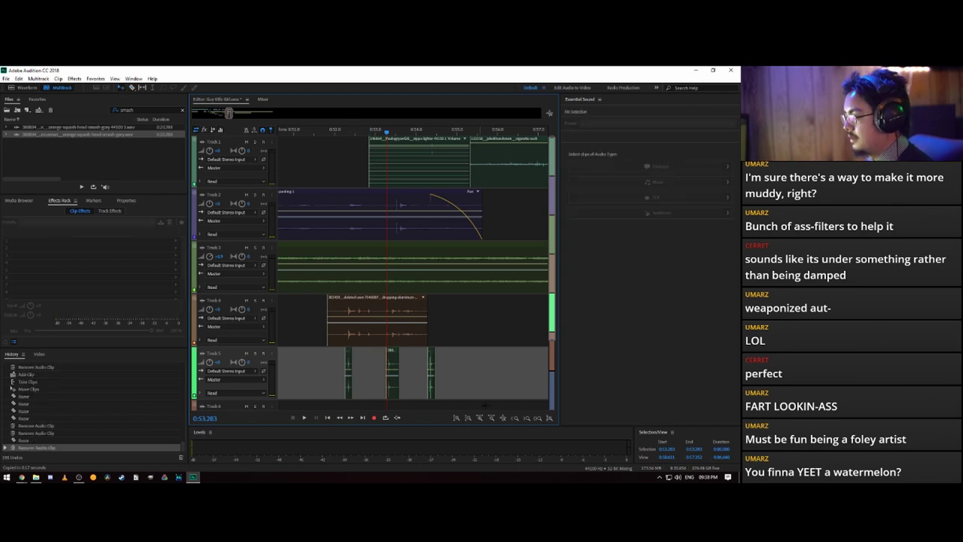
- Move the second and third squash hits earlier, to about 0:52.8 and 0:53.7, and play from about 0:51.7
{"action": "left_click_drag", "start_coordinate": [393, 366], "coordinate": [374, 366]}
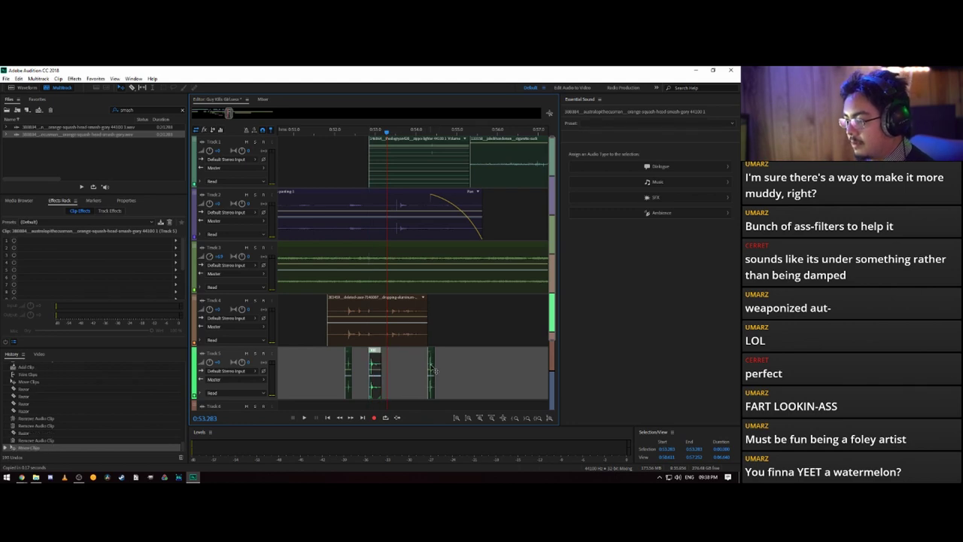
{"action": "left_click_drag", "start_coordinate": [435, 370], "coordinate": [411, 367]}
{"action": "left_click", "coordinate": [322, 134]}
{"action": "key", "text": "space"}
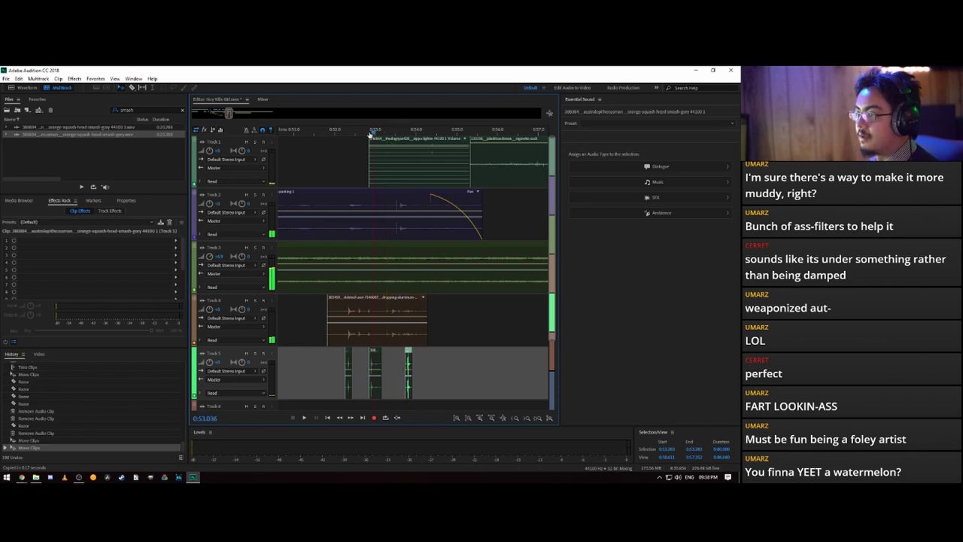
{"action": "key", "text": "space"}
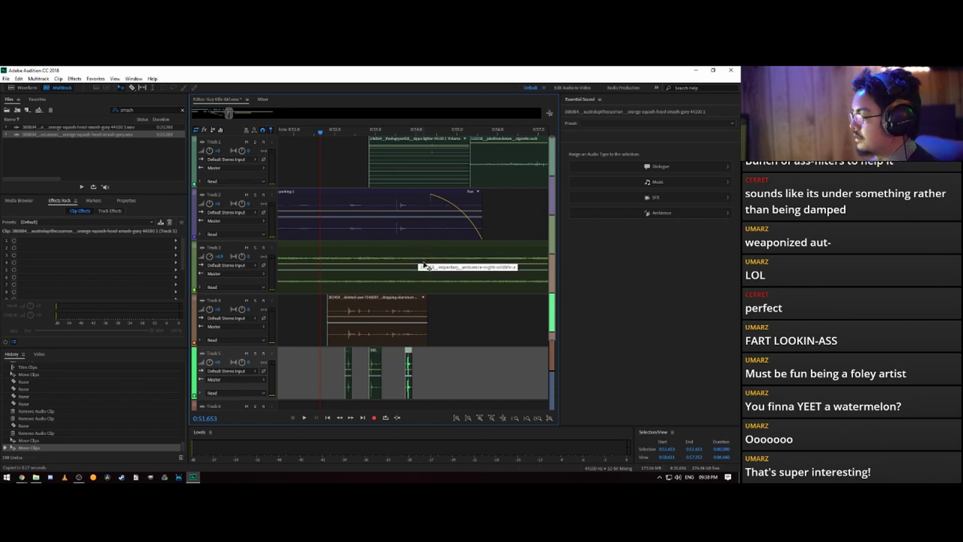
- Replay the bat drop with the squash hits and move the second hit closer to the first, to about 0:52.5
{"action": "key", "text": "space"}
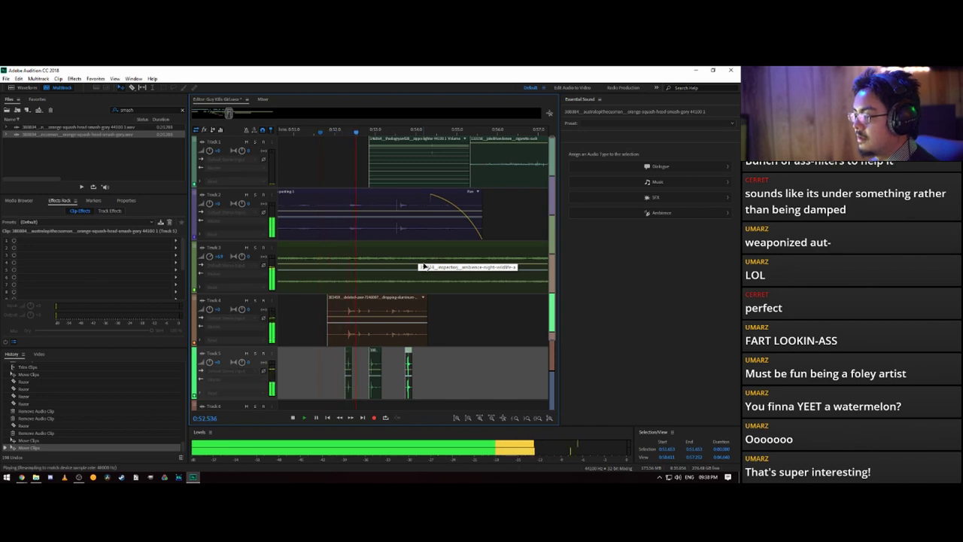
{"action": "key", "text": "space"}
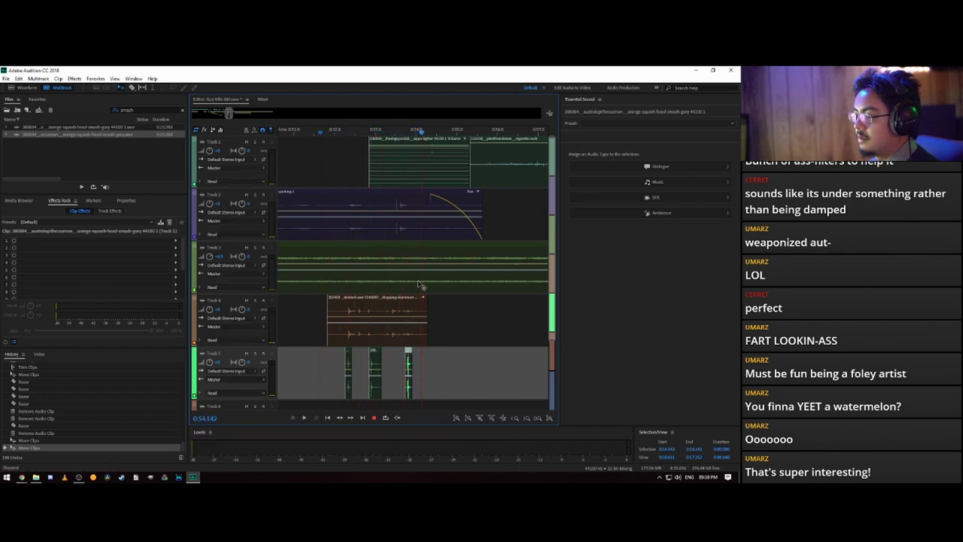
{"action": "left_click_drag", "start_coordinate": [378, 368], "coordinate": [369, 366]}
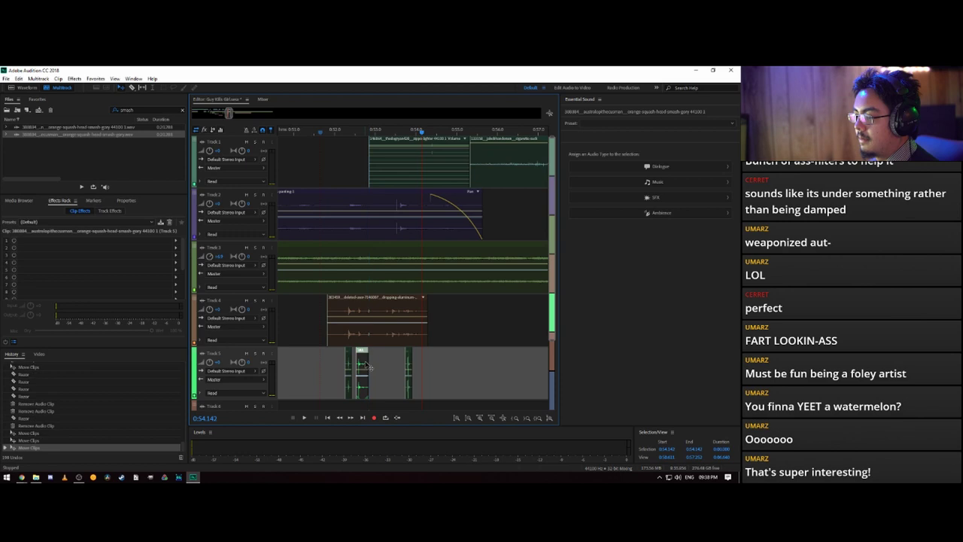
- Lower the panting clip's volume gradually from about 0:52.1 to 0:54.8 with two keyframes, and play back from about 0:52.1
{"action": "left_click", "coordinate": [361, 210]}
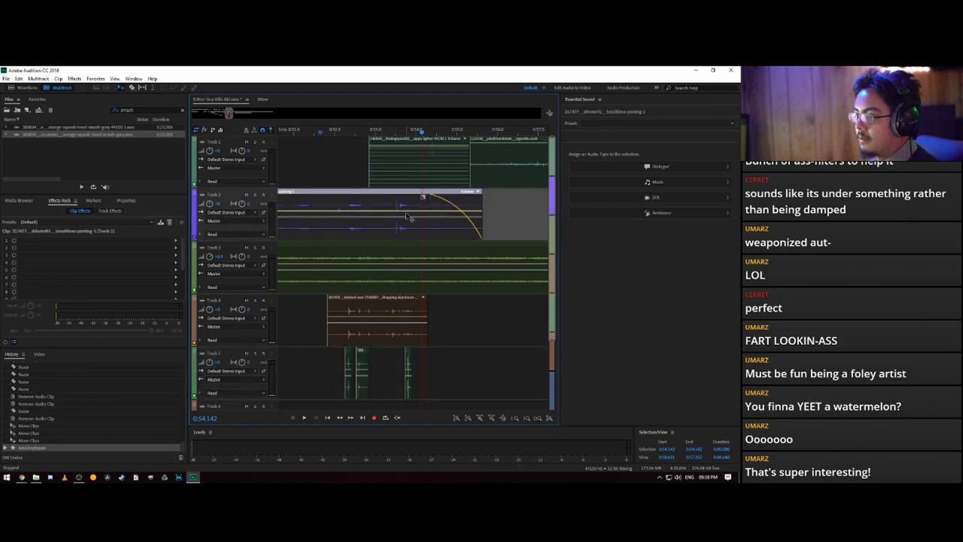
{"action": "left_click_drag", "start_coordinate": [451, 212], "coordinate": [455, 230]}
{"action": "left_click", "coordinate": [338, 135]}
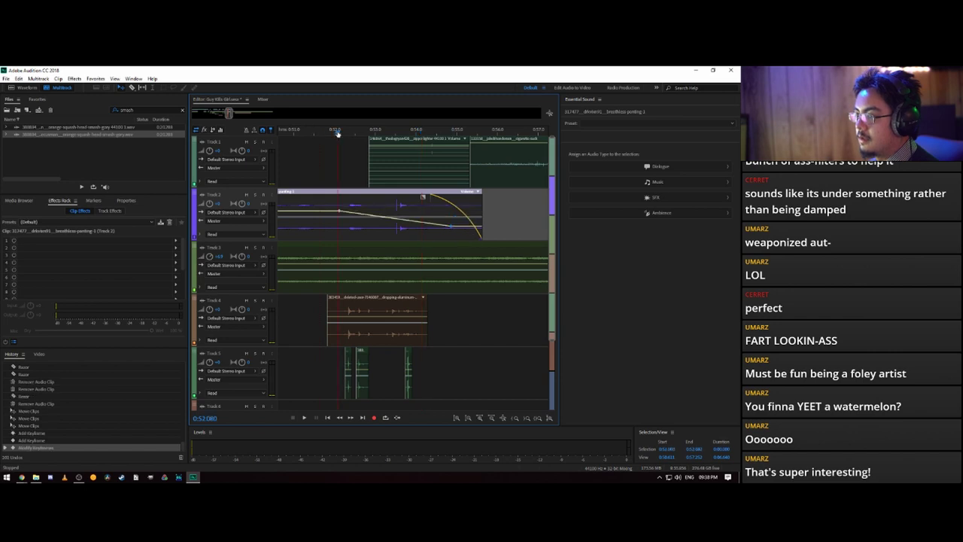
{"action": "key", "text": "space"}
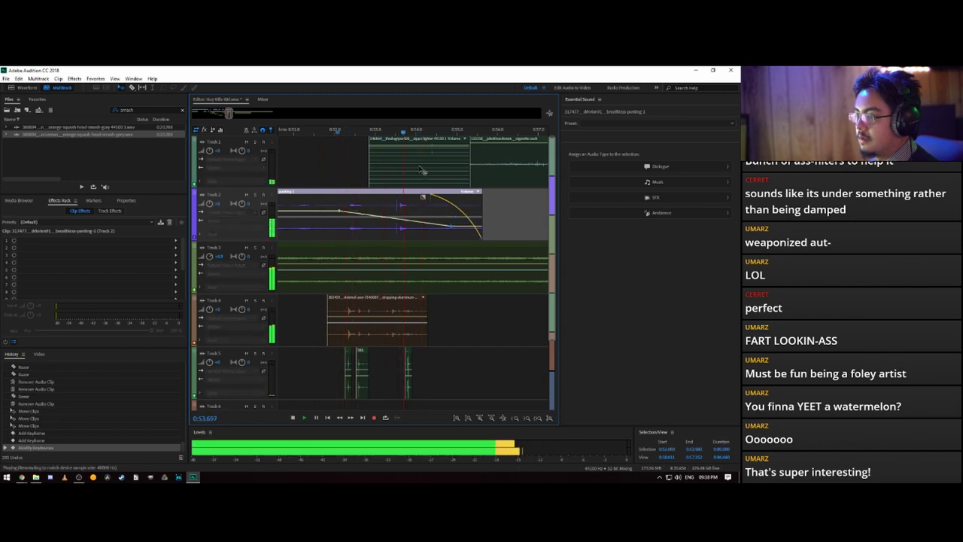
{"action": "key", "text": "space"}
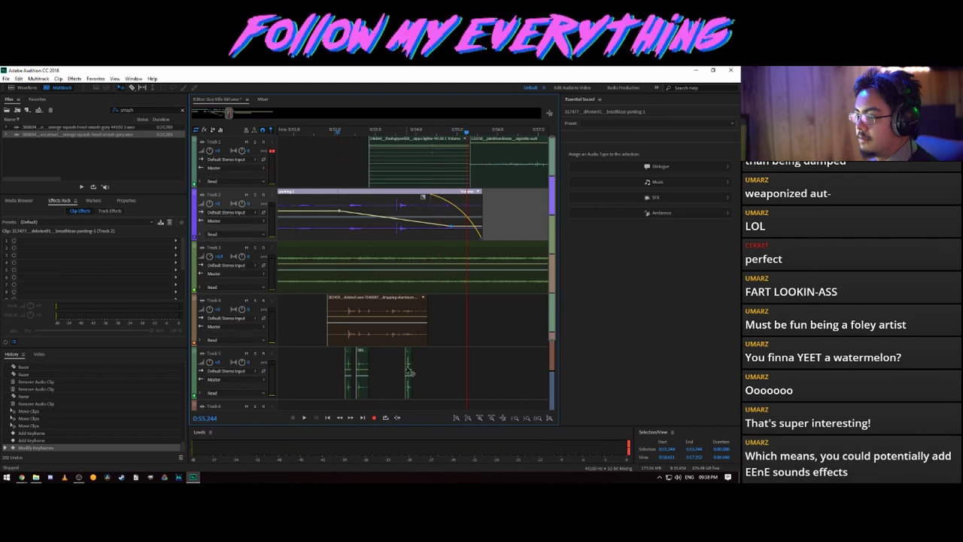
- Delete the third squash hit from Track 5 and replay the bat drop from about 0:52.1
{"action": "left_click", "coordinate": [410, 370]}
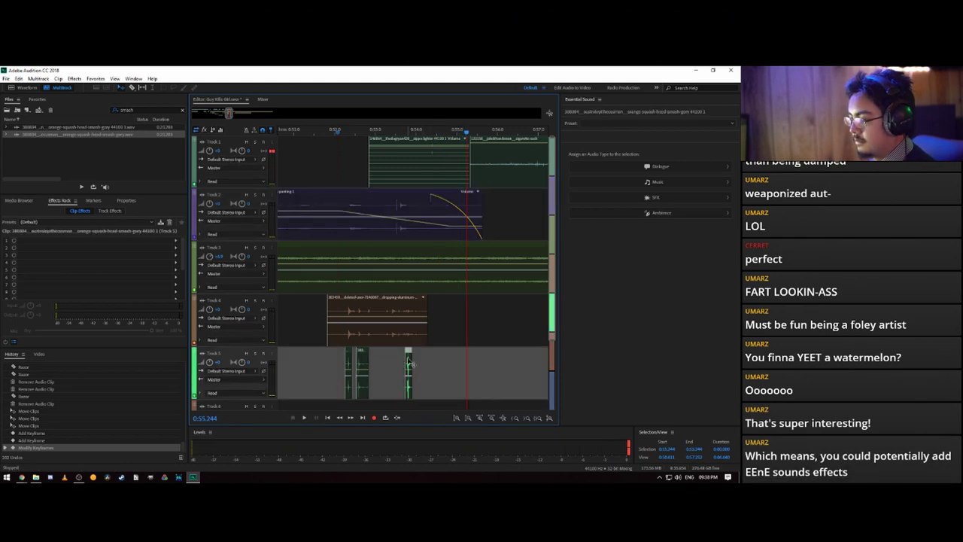
{"action": "key", "text": "Delete"}
{"action": "left_click", "coordinate": [340, 133]}
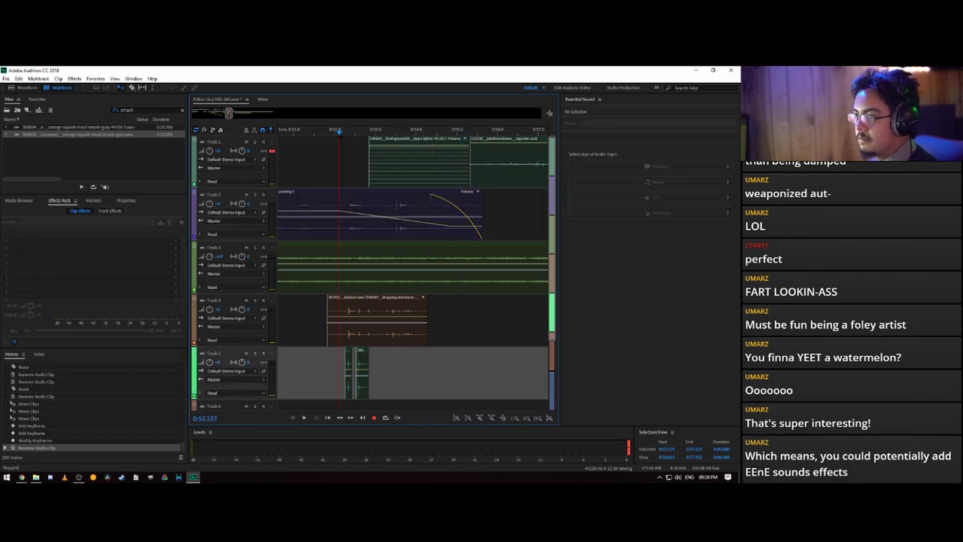
{"action": "key", "text": "space"}
{"action": "key", "text": "space"}
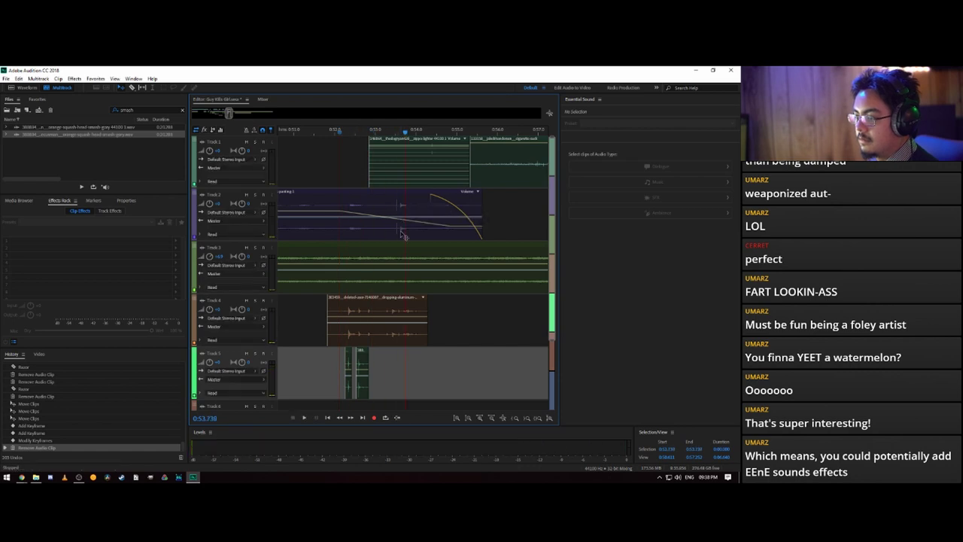
- Lower the end of the bat-drop clip's volume with two keyframes and play the scene from about 0:52.5 to 1:02.5
{"action": "left_click", "coordinate": [396, 321]}
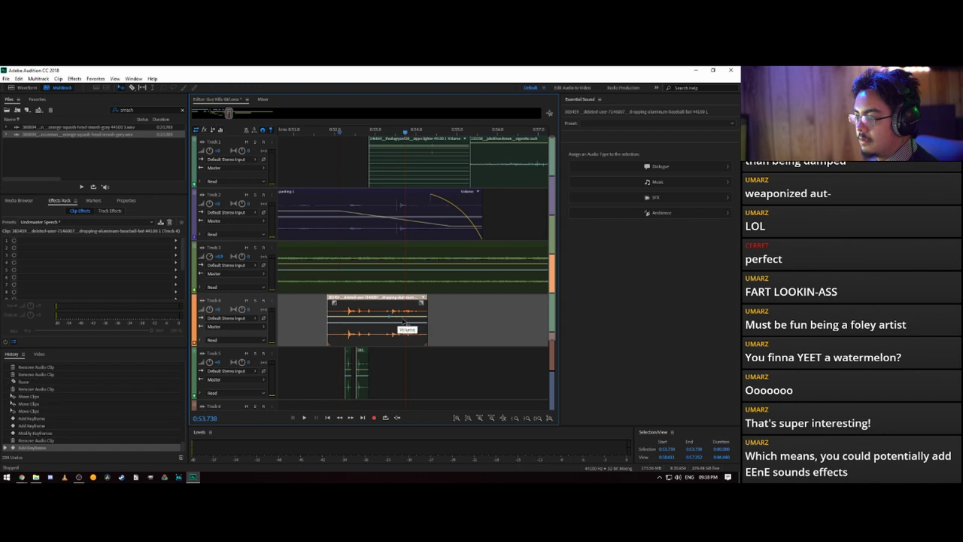
{"action": "left_click_drag", "start_coordinate": [414, 321], "coordinate": [414, 329]}
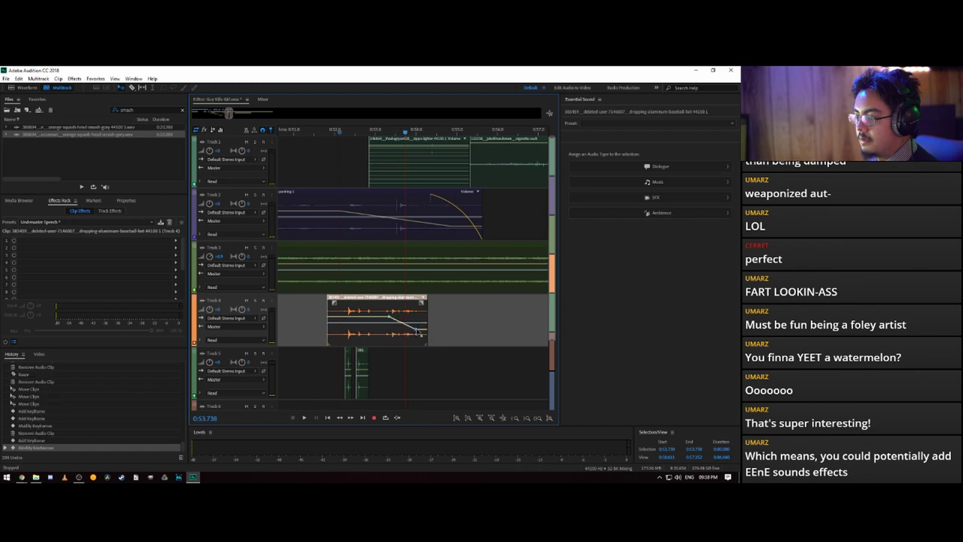
{"action": "left_click_drag", "start_coordinate": [394, 143], "coordinate": [384, 142]}
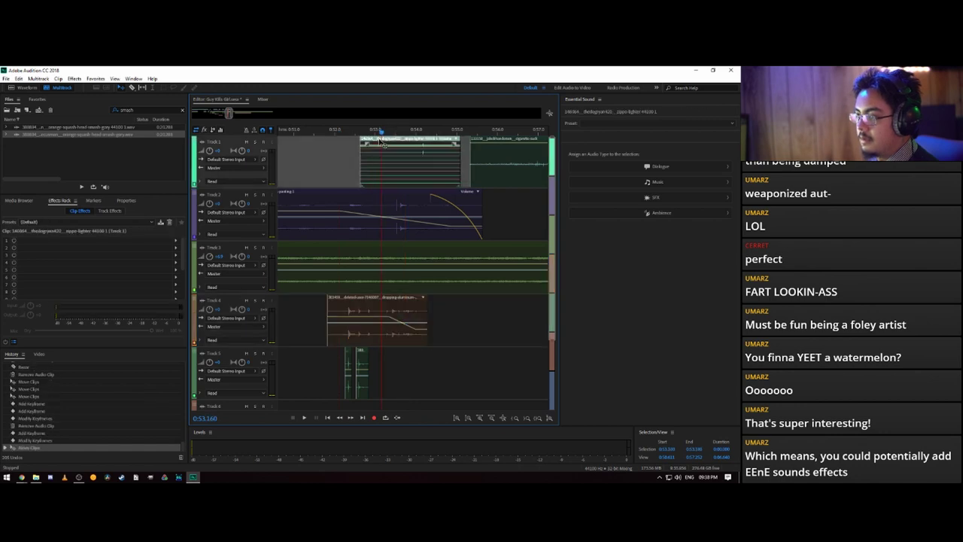
{"action": "key", "text": "ctrl+z"}
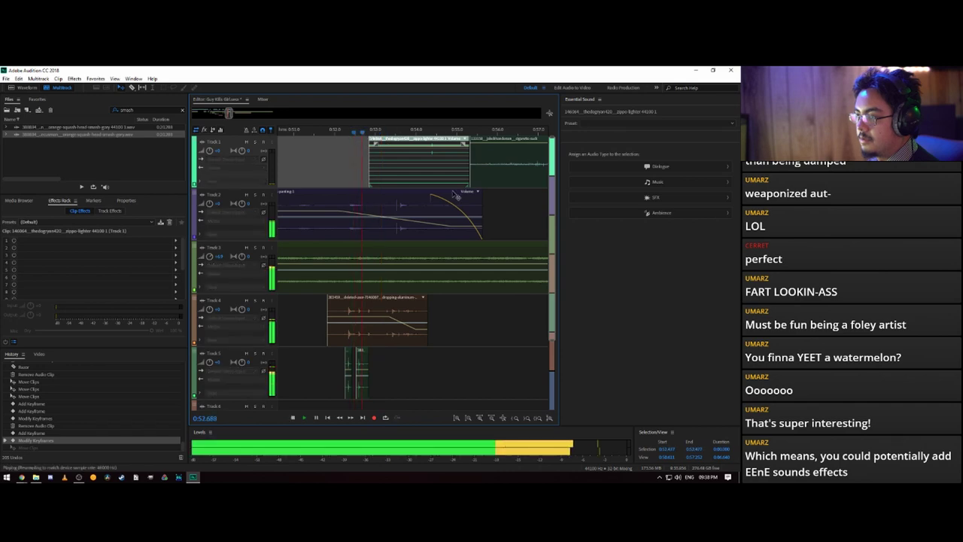
{"action": "key", "text": "space"}
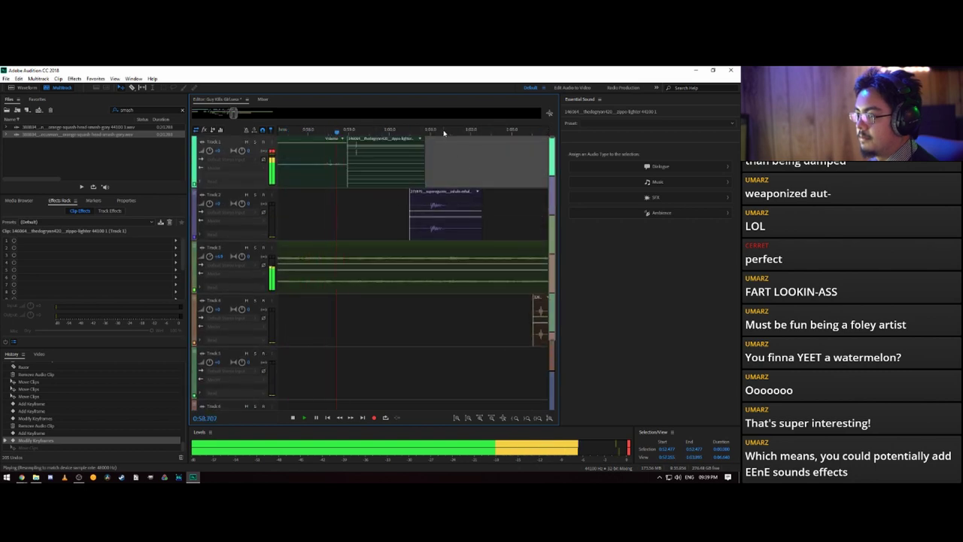
{"action": "scroll", "coordinate": [444, 134], "scroll_direction": "down", "scroll_amount": 2}
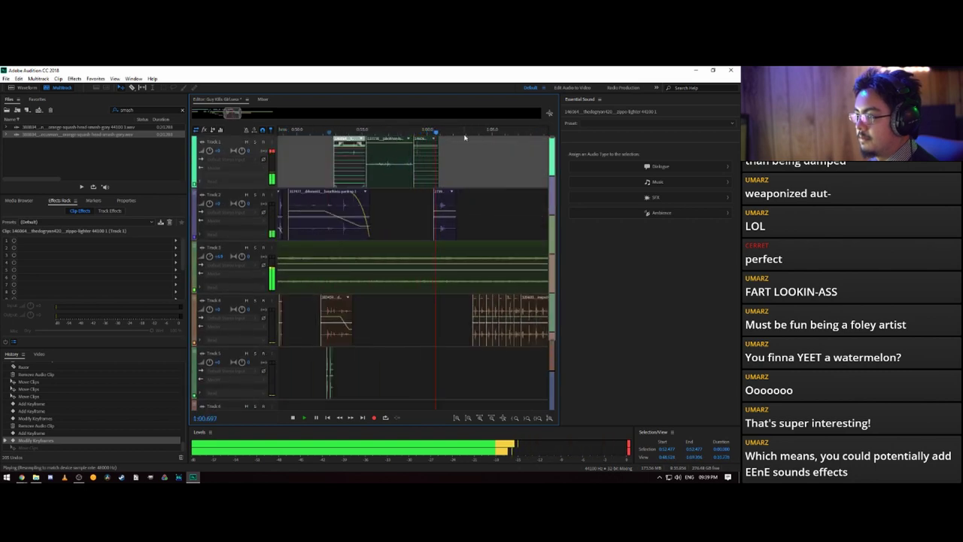
{"action": "key", "text": "space"}
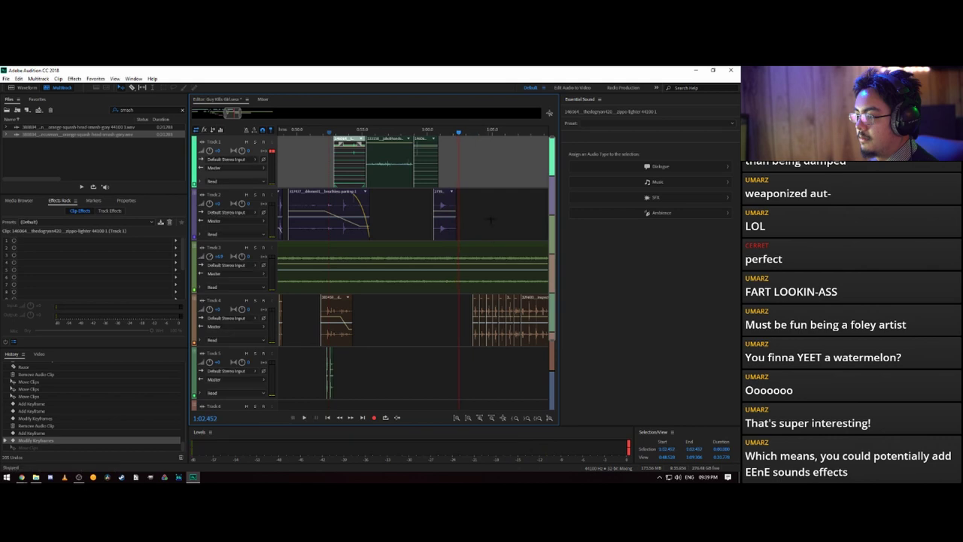
- Delete the long last muddy-footsteps segment on Track 4 and move the first footstep earlier, to about 1:02.5
{"action": "left_click", "coordinate": [538, 319]}
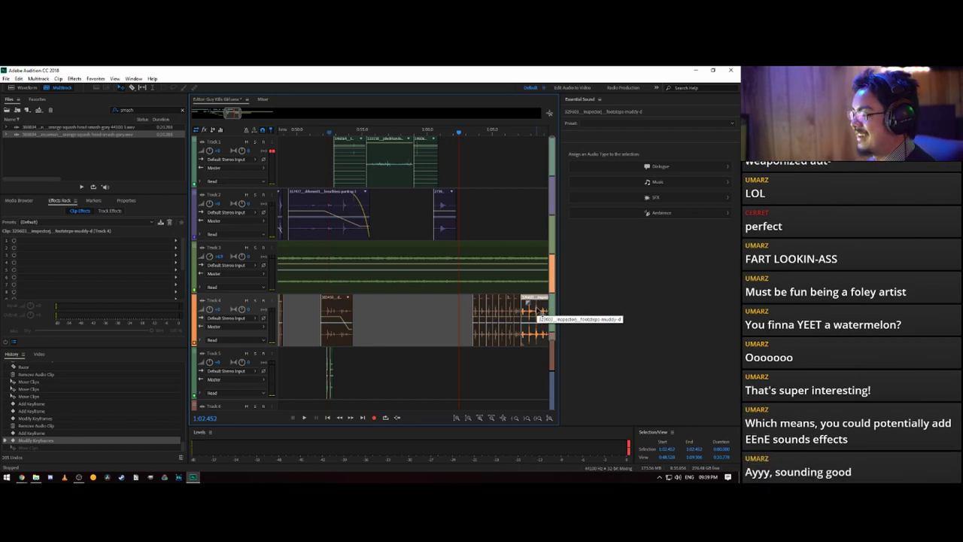
{"action": "key", "text": "Delete"}
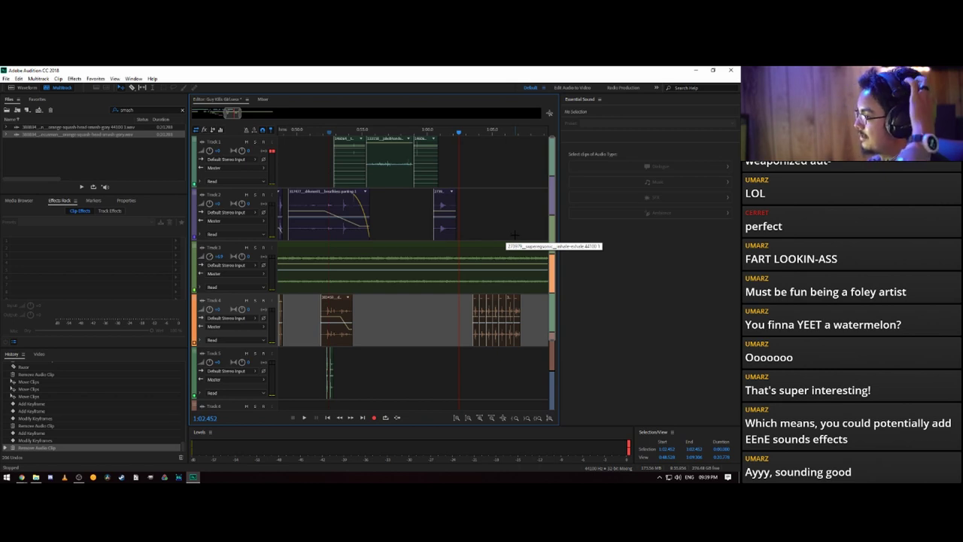
{"action": "scroll", "coordinate": [473, 133], "scroll_direction": "up", "scroll_amount": 3}
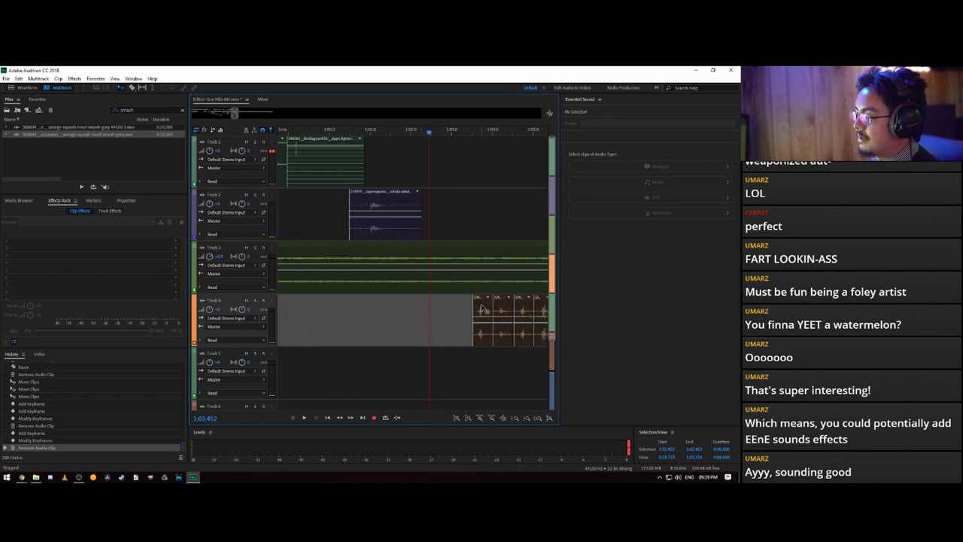
{"action": "left_click_drag", "start_coordinate": [486, 314], "coordinate": [444, 311]}
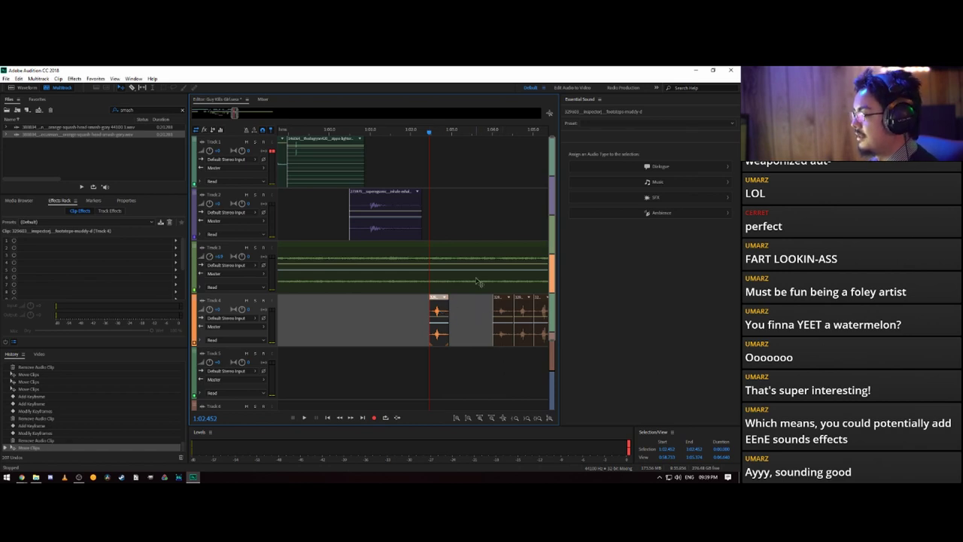
- Move the second muddy footstep slightly earlier on Track 4, to about 1:03.8
{"action": "scroll", "coordinate": [474, 248], "scroll_direction": "down", "scroll_amount": 2}
{"action": "scroll", "coordinate": [473, 223], "scroll_direction": "up", "scroll_amount": 2}
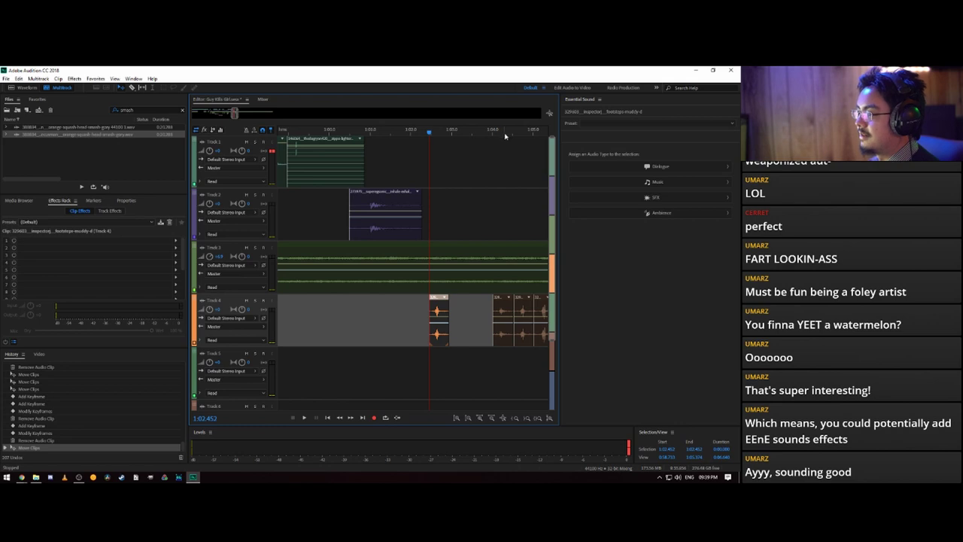
{"action": "scroll", "coordinate": [505, 136], "scroll_direction": "down", "scroll_amount": 5}
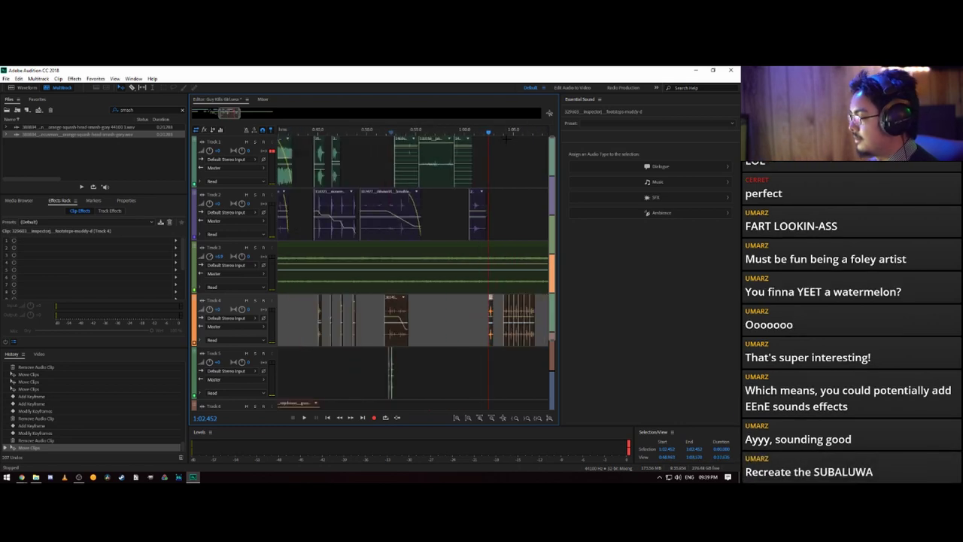
{"action": "scroll", "coordinate": [515, 136], "scroll_direction": "up", "scroll_amount": 5}
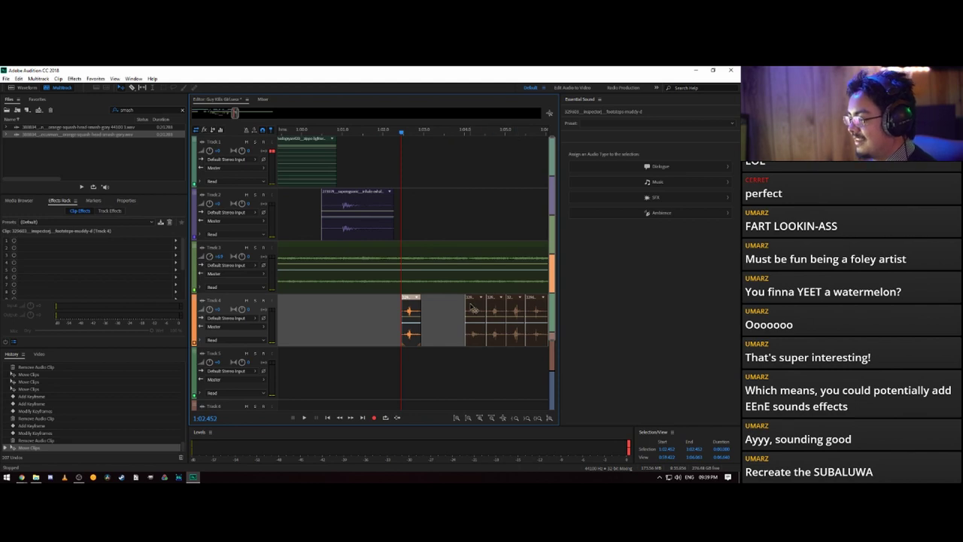
{"action": "left_click_drag", "start_coordinate": [476, 309], "coordinate": [467, 316]}
- Move the third muddy footstep and all those after it later together, so the third starts at about 1:05
{"action": "scroll", "coordinate": [494, 354], "scroll_direction": "down", "scroll_amount": 3}
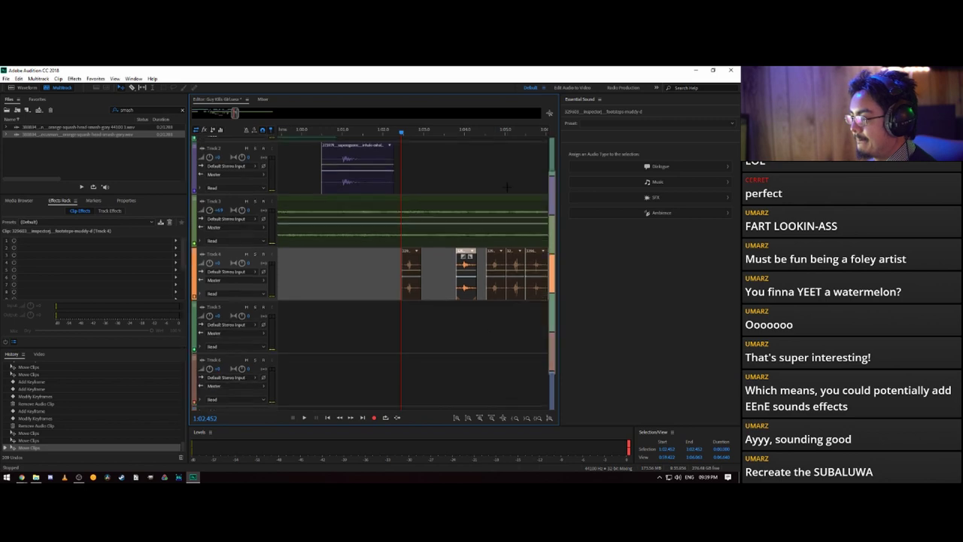
{"action": "scroll", "coordinate": [506, 137], "scroll_direction": "down", "scroll_amount": 5}
{"action": "scroll", "coordinate": [506, 136], "scroll_direction": "up", "scroll_amount": 3}
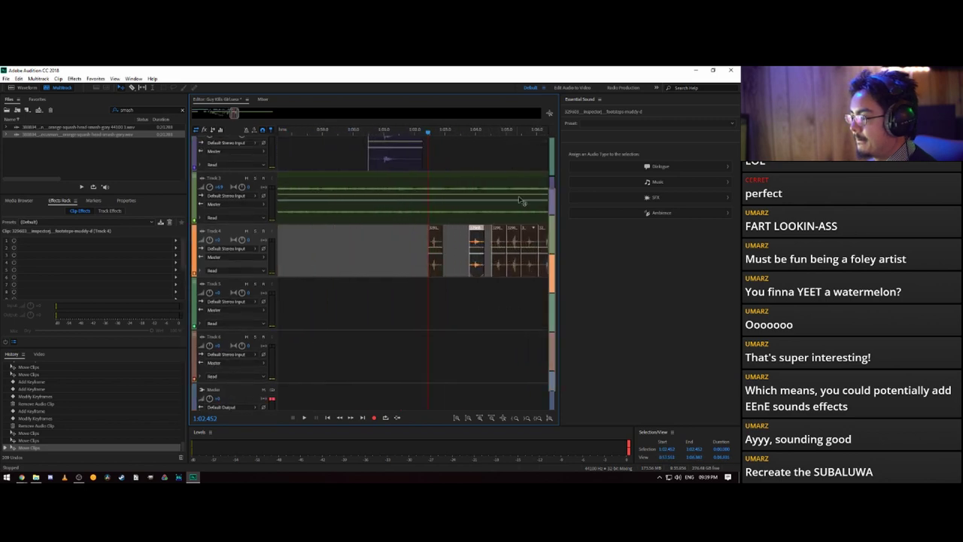
{"action": "left_click", "coordinate": [501, 132]}
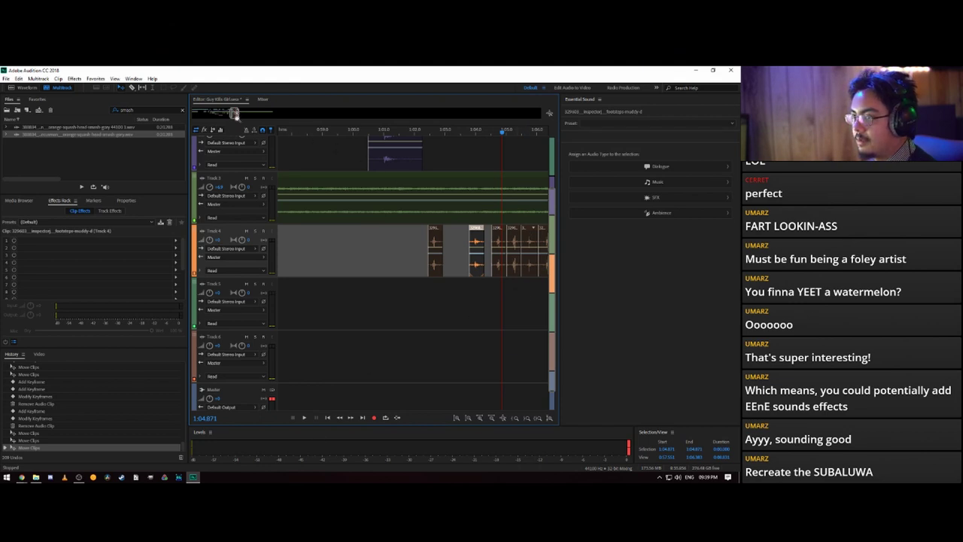
{"action": "left_click_drag", "start_coordinate": [235, 113], "coordinate": [236, 113]}
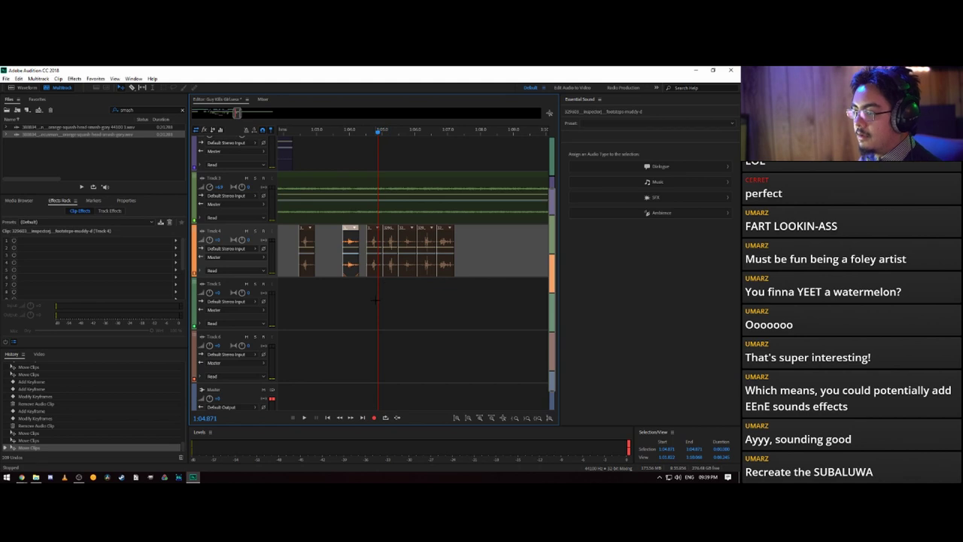
{"action": "left_click_drag", "start_coordinate": [376, 299], "coordinate": [391, 246]}
- Shift the fourth and following muddy footsteps so the fourth starts at about 1:06.2, and delete the three after it
{"action": "left_click", "coordinate": [419, 302]}
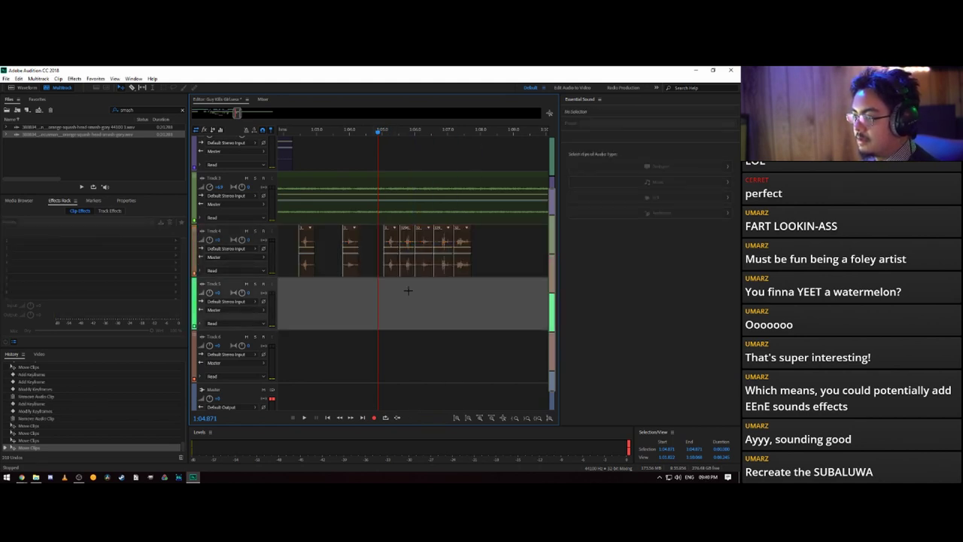
{"action": "left_click", "coordinate": [425, 253]}
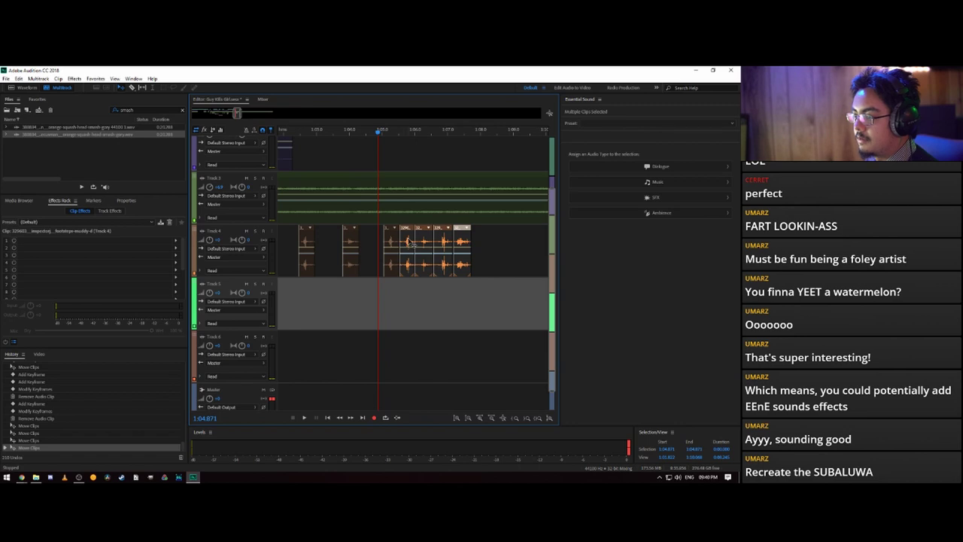
{"action": "left_click_drag", "start_coordinate": [407, 242], "coordinate": [431, 243]}
{"action": "left_click", "coordinate": [443, 293]}
{"action": "left_click_drag", "start_coordinate": [454, 303], "coordinate": [493, 233]}
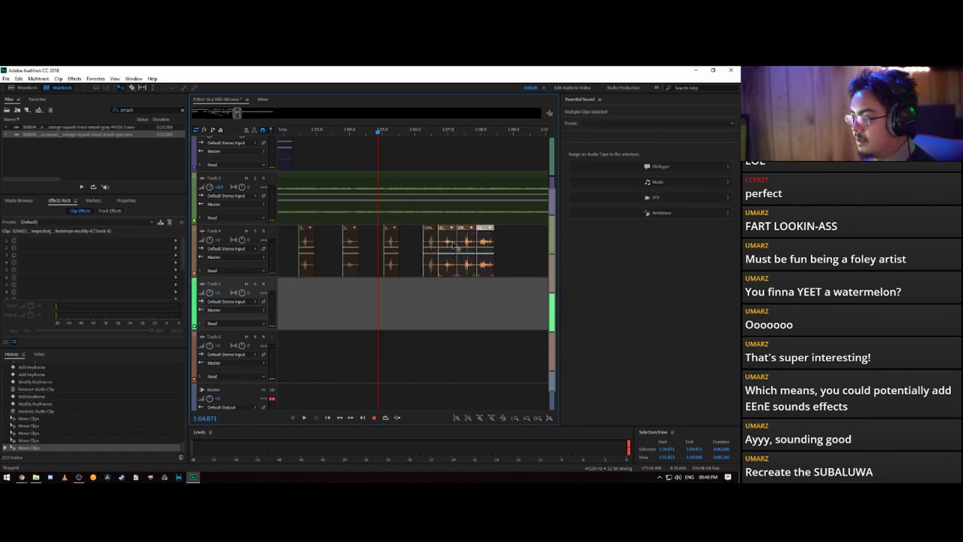
{"action": "key", "text": "Delete"}
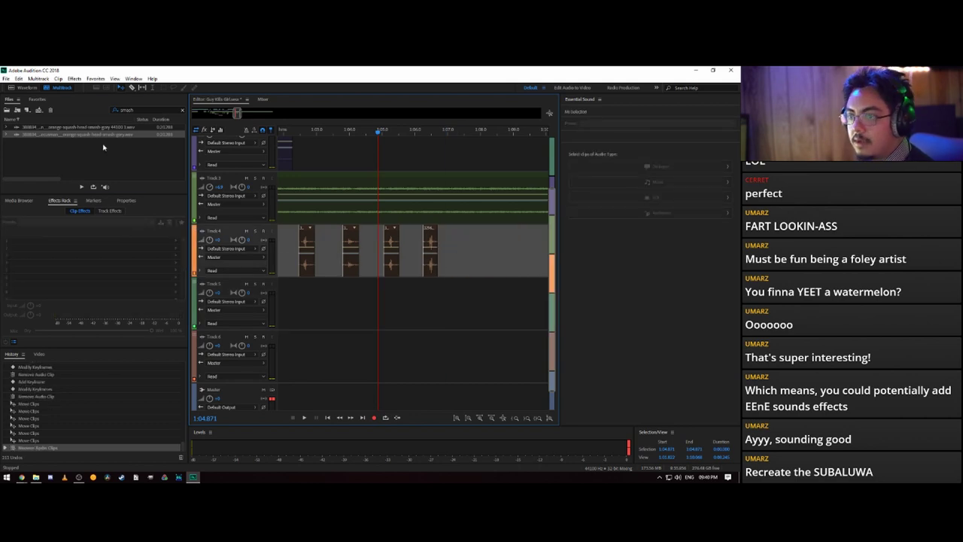
- Search the project files for "leave" and place the dry-leaves footsteps clip on Track 4 at about 1:07.8
{"action": "left_click", "coordinate": [138, 111]}
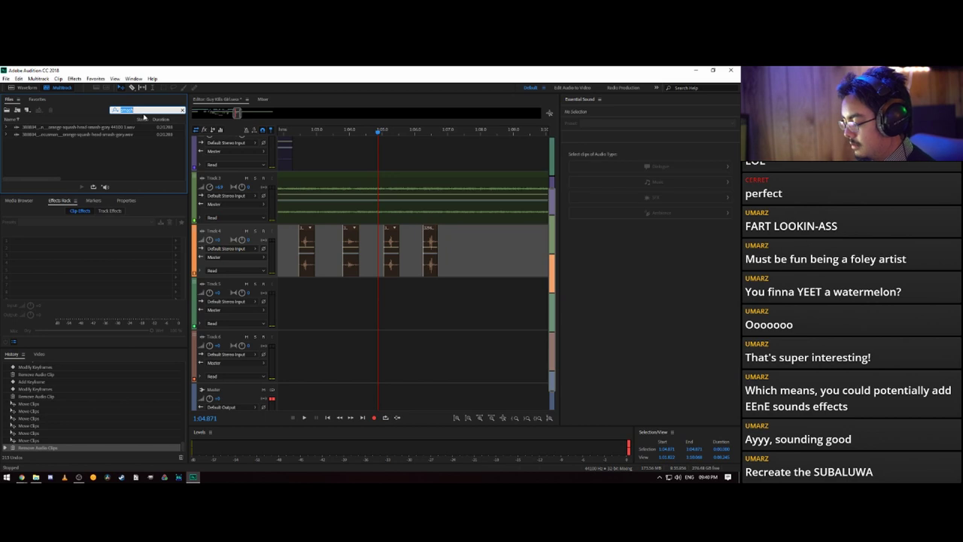
{"action": "type", "text": "leave"}
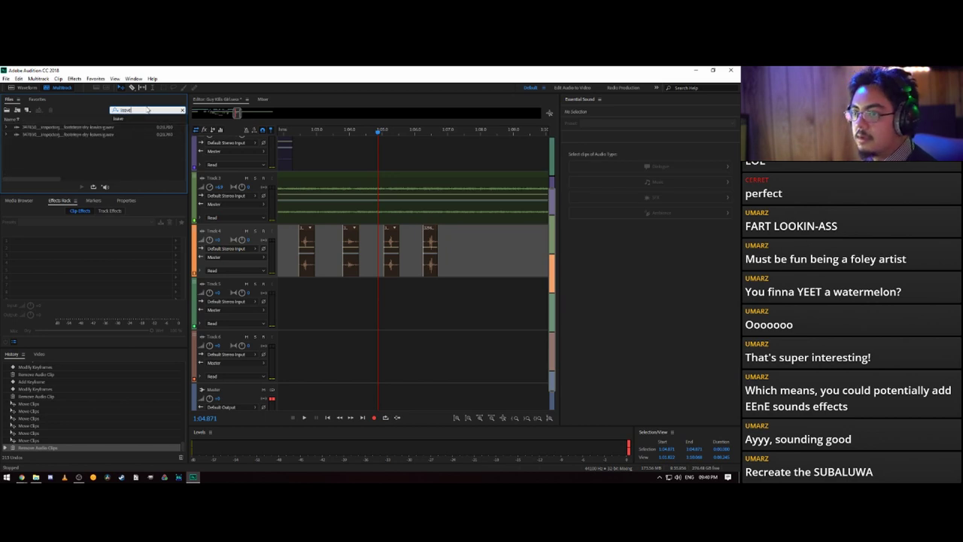
{"action": "left_click", "coordinate": [97, 130]}
{"action": "left_click_drag", "start_coordinate": [93, 129], "coordinate": [476, 248]}
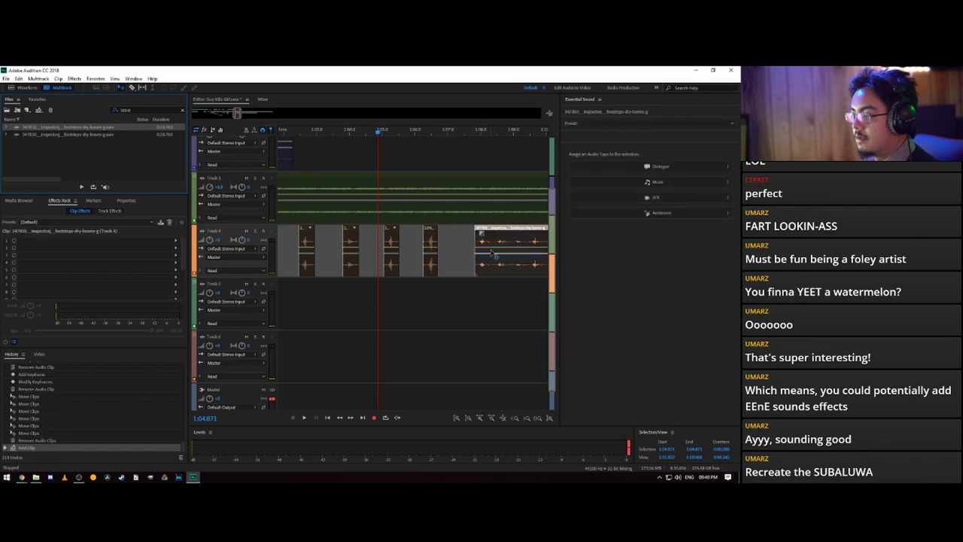
- Split the dry-leaves clip after each of its first three footsteps and delete the remaining audio
{"action": "key", "text": "r"}
{"action": "left_click", "coordinate": [493, 244]}
{"action": "left_click", "coordinate": [513, 242]}
{"action": "left_click", "coordinate": [527, 243]}
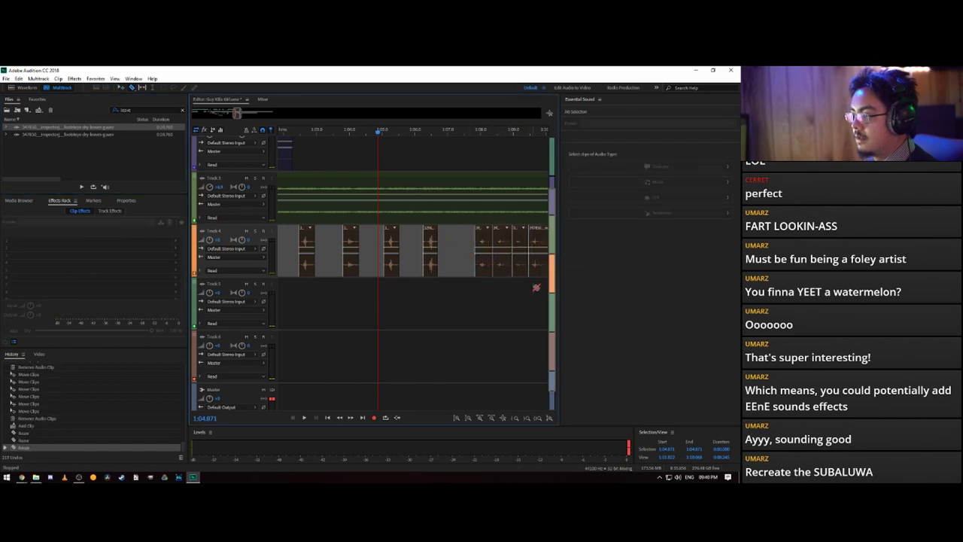
{"action": "key", "text": "Delete"}
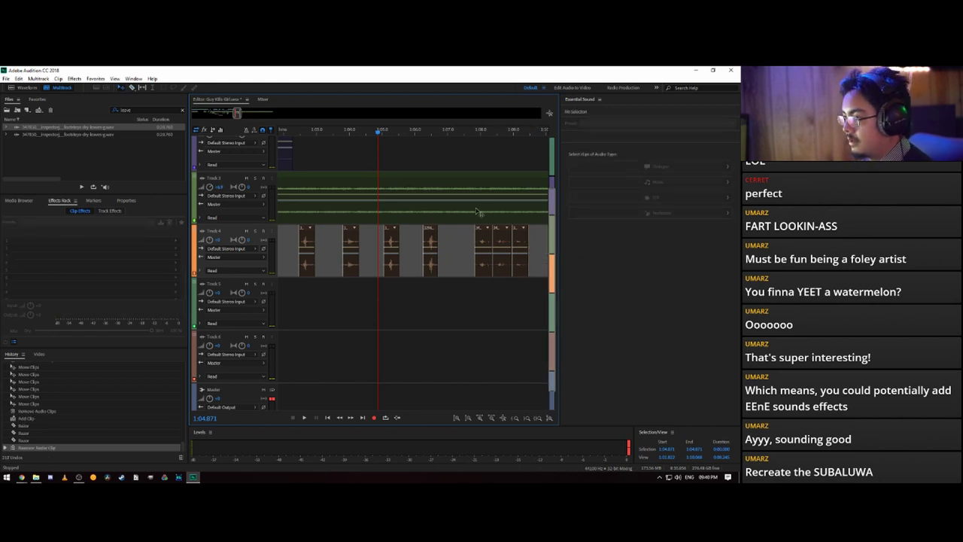
- Space the three dry-leaves footsteps on Track 4 apart, starting at about 1:07.5, 1:08.8 and 1:10
{"action": "left_click_drag", "start_coordinate": [483, 245], "coordinate": [469, 245]}
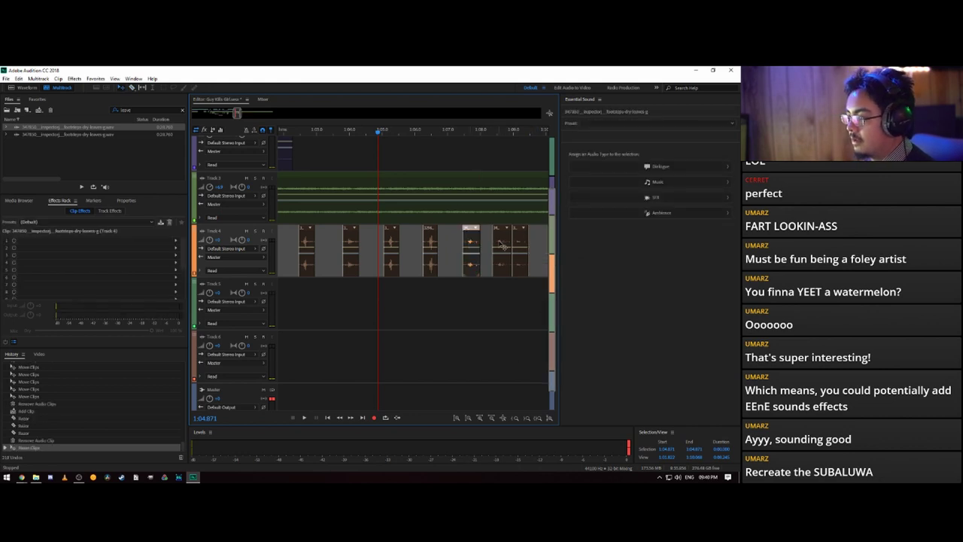
{"action": "left_click_drag", "start_coordinate": [510, 290], "coordinate": [532, 267]}
{"action": "left_click", "coordinate": [526, 295]}
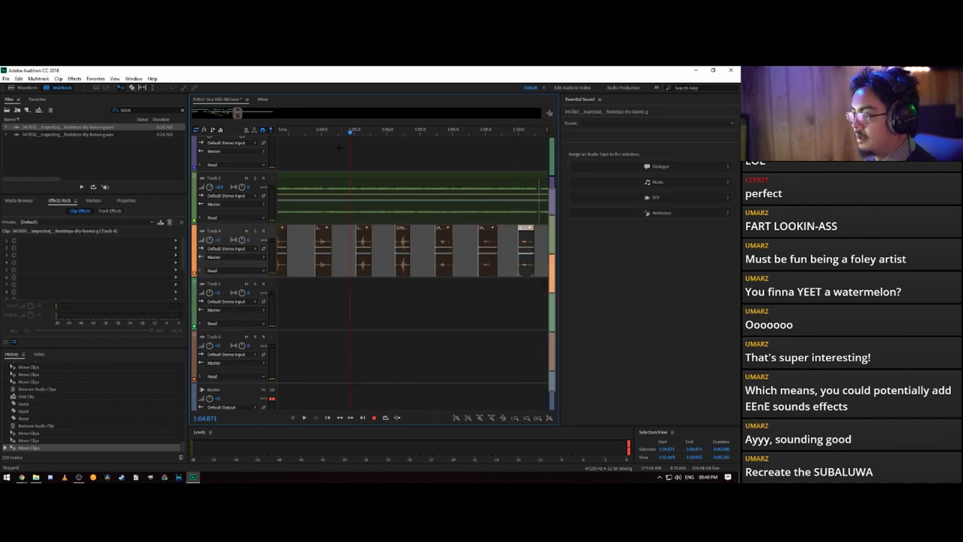
- Play the session from about 0:58.8 to check the timing of the spaced footsteps
{"action": "left_click_drag", "start_coordinate": [351, 131], "coordinate": [341, 152]}
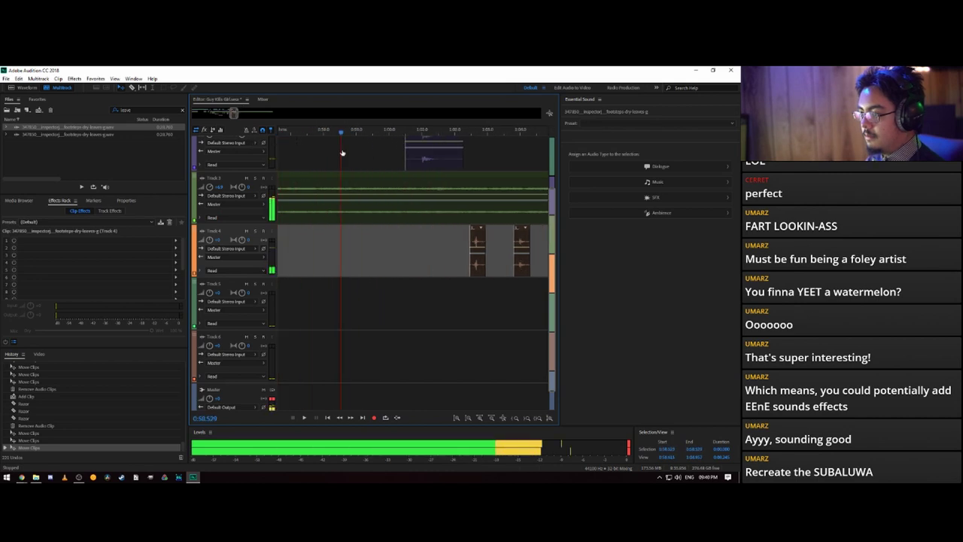
{"action": "key", "text": "space"}
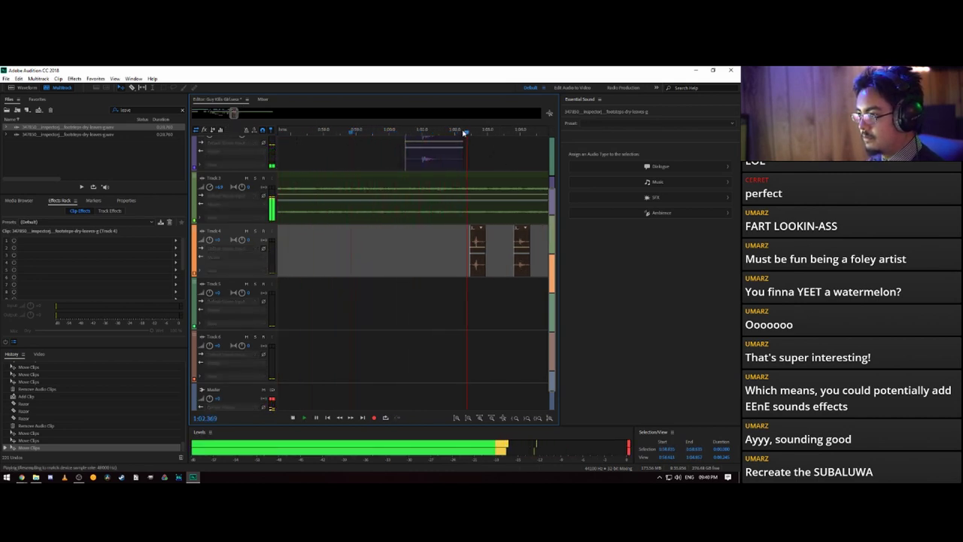
{"action": "scroll", "coordinate": [463, 130], "scroll_direction": "down", "scroll_amount": 2}
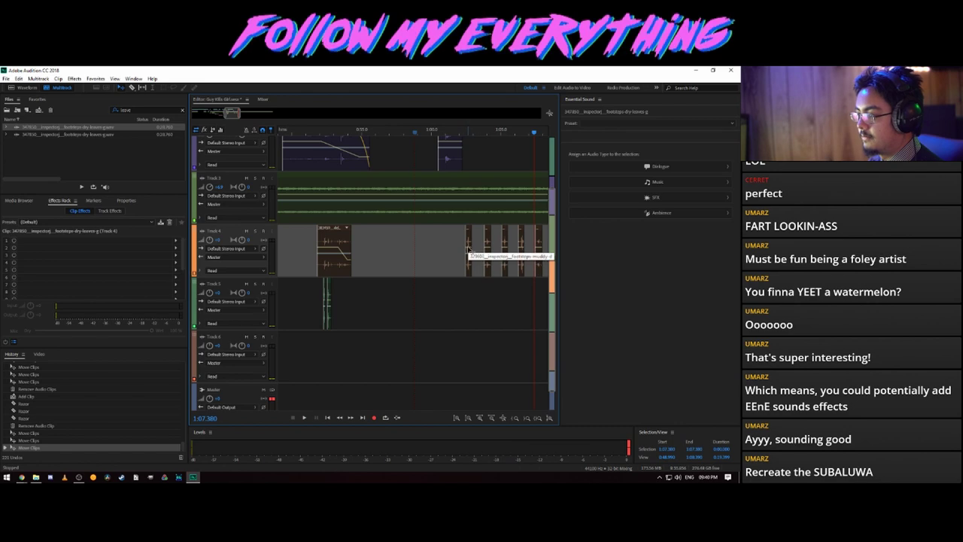
- Open the first muddy footstep's source file in the waveform view, try an amplitude adjustment and undo it
{"action": "scroll", "coordinate": [469, 257], "scroll_direction": "up", "scroll_amount": 3}
{"action": "scroll", "coordinate": [474, 136], "scroll_direction": "up", "scroll_amount": 3}
{"action": "scroll", "coordinate": [474, 137], "scroll_direction": "up", "scroll_amount": 2}
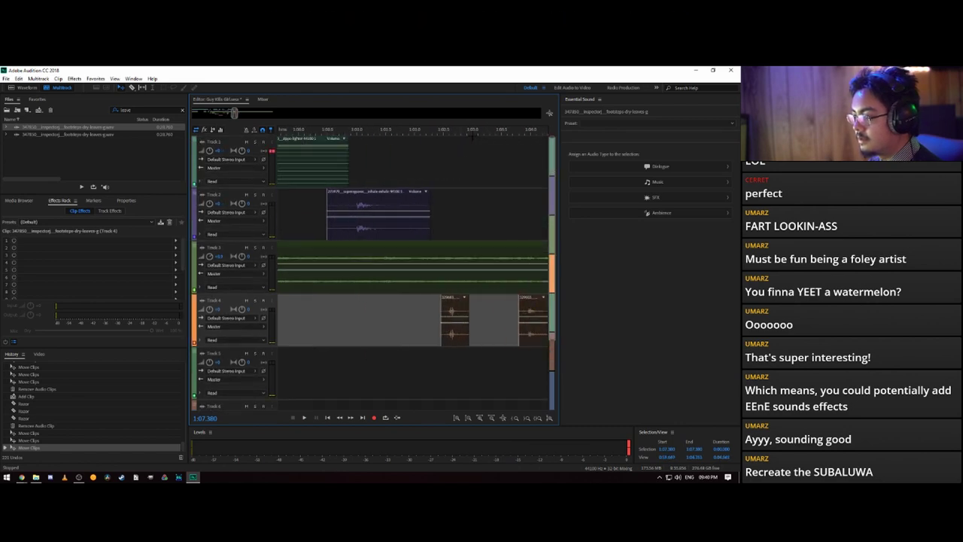
{"action": "left_click", "coordinate": [460, 323]}
{"action": "left_click", "coordinate": [461, 322]}
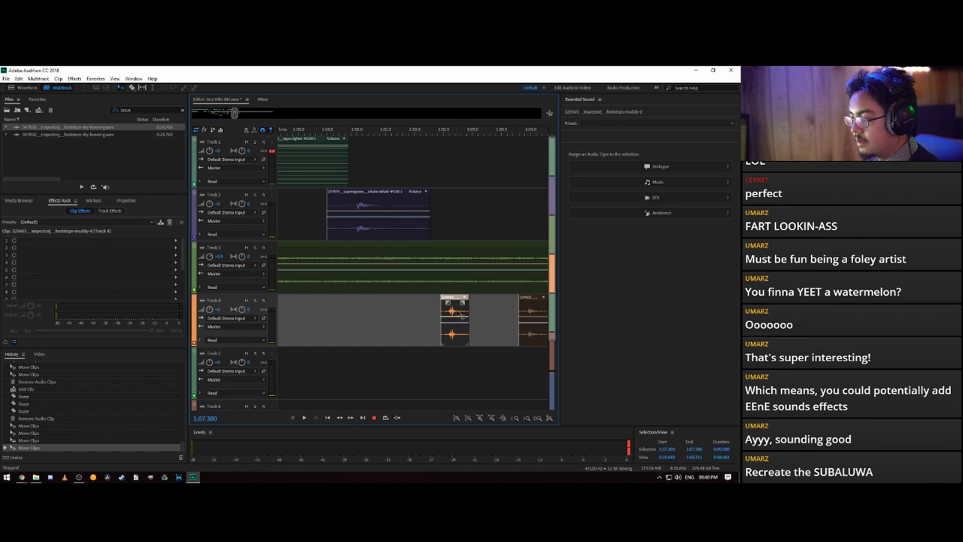
{"action": "double_click", "coordinate": [461, 313]}
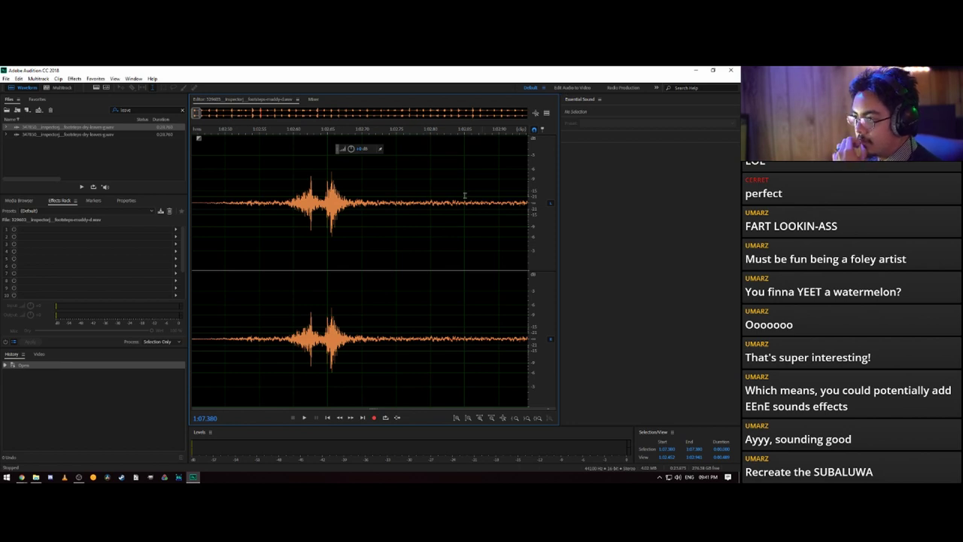
{"action": "mouse_move", "coordinate": [351, 148]}
{"action": "left_mouse_down"}
{"action": "mouse_move", "coordinate": [352, 128]}
{"action": "mouse_move", "coordinate": [351, 162]}
{"action": "mouse_move", "coordinate": [352, 149]}
{"action": "left_mouse_up"}
{"action": "key", "text": "ctrl+z"}
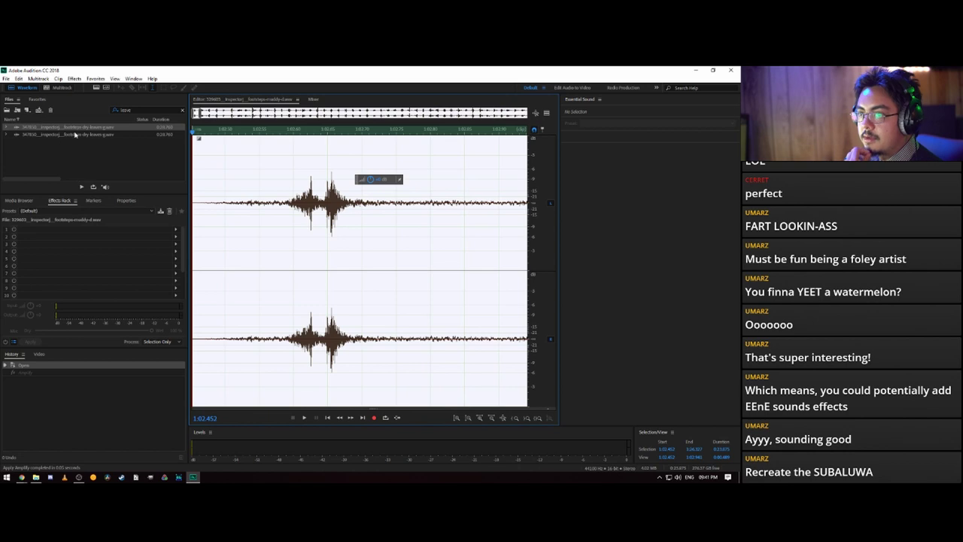
- Clear the project file search, reopen the multitrack session and play it from about 1:00.4
{"action": "left_click", "coordinate": [182, 110]}
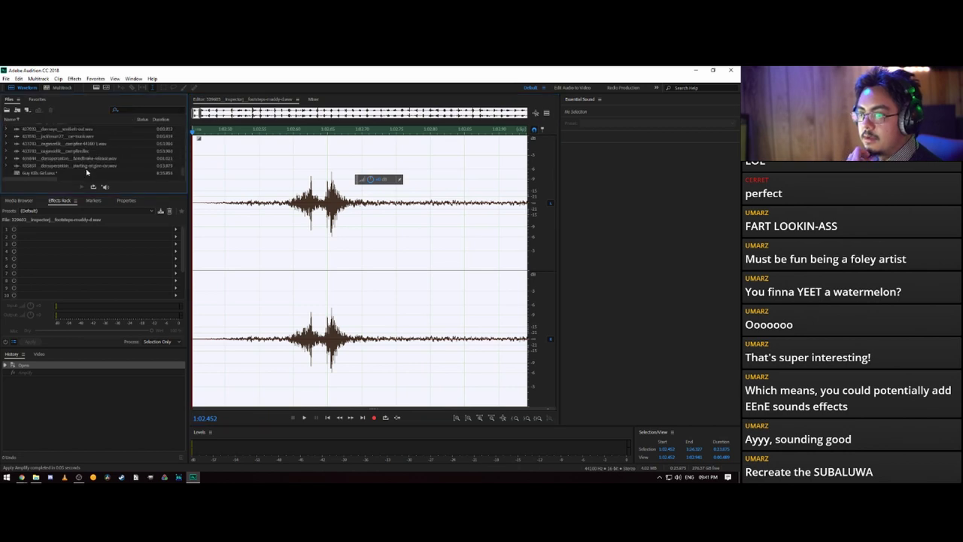
{"action": "double_click", "coordinate": [81, 174]}
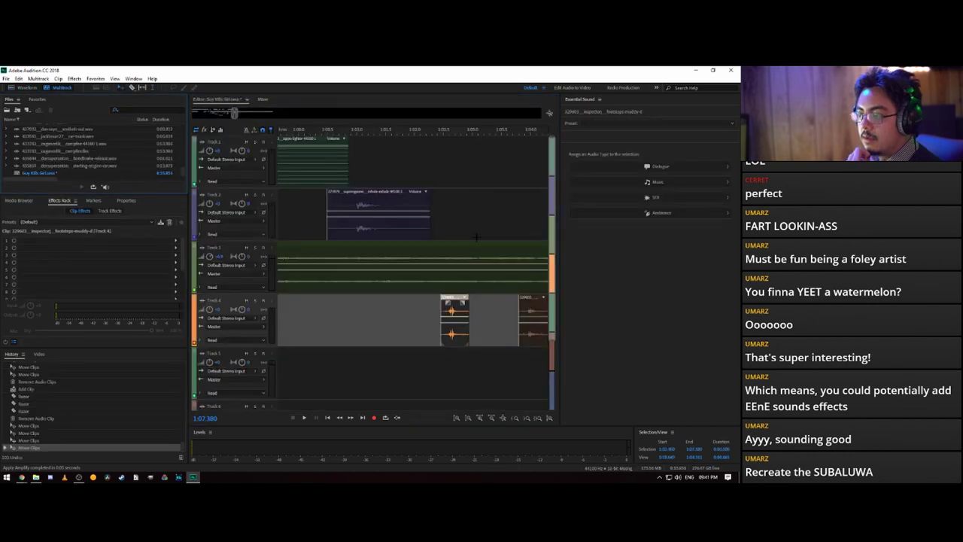
{"action": "key", "text": "space"}
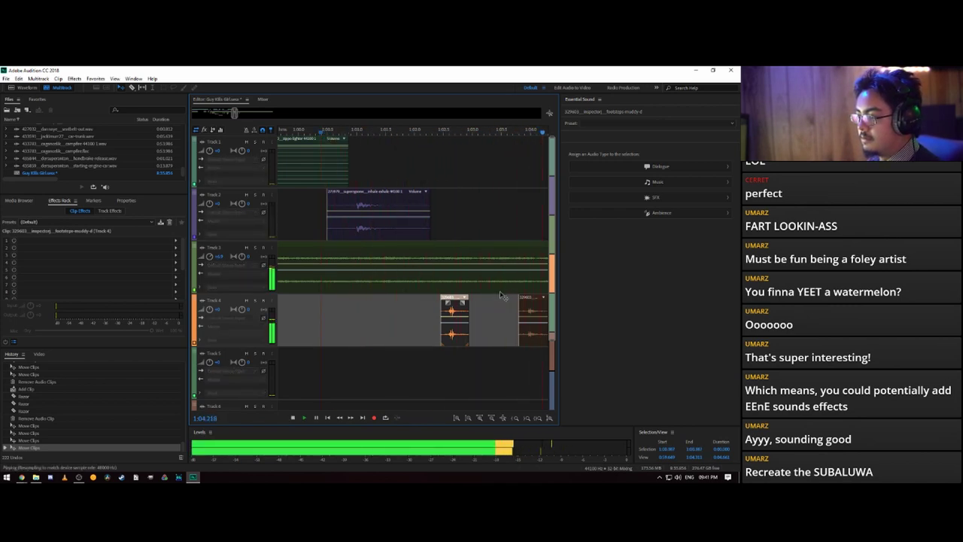
{"action": "key", "text": "space"}
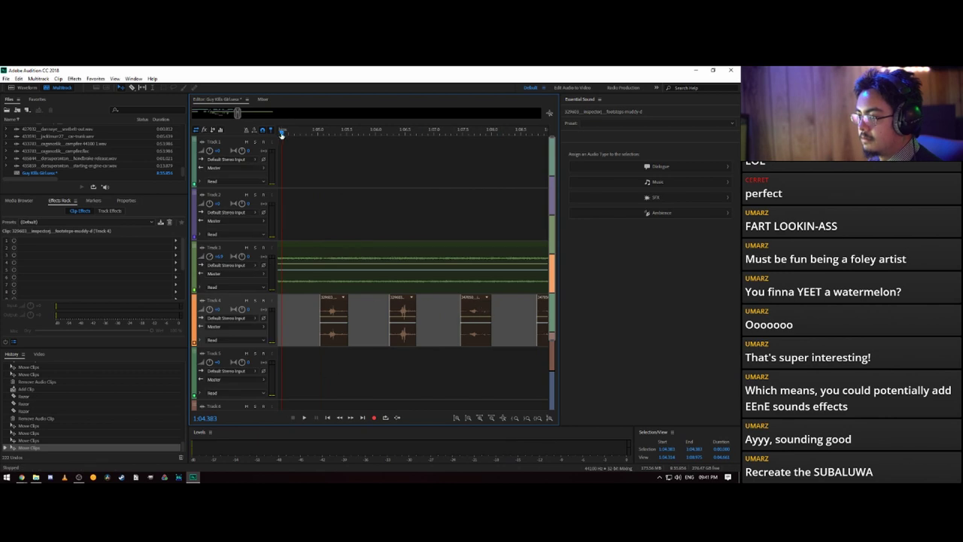
- Play the muddy footsteps again from about 1:02.2, undoing the stray volume keyframe on the first one
{"action": "left_click_drag", "start_coordinate": [281, 134], "coordinate": [305, 142]}
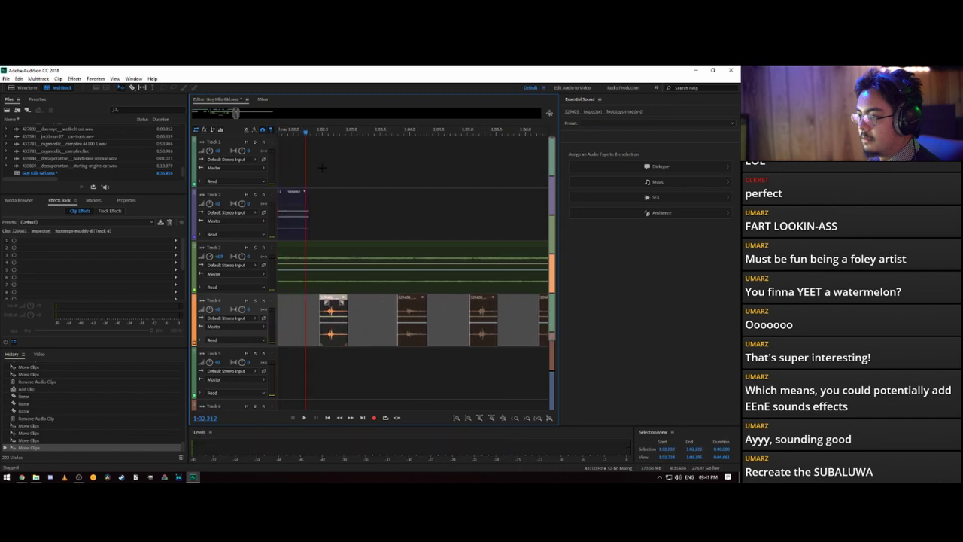
{"action": "left_click", "coordinate": [340, 320]}
{"action": "key", "text": "ctrl+z"}
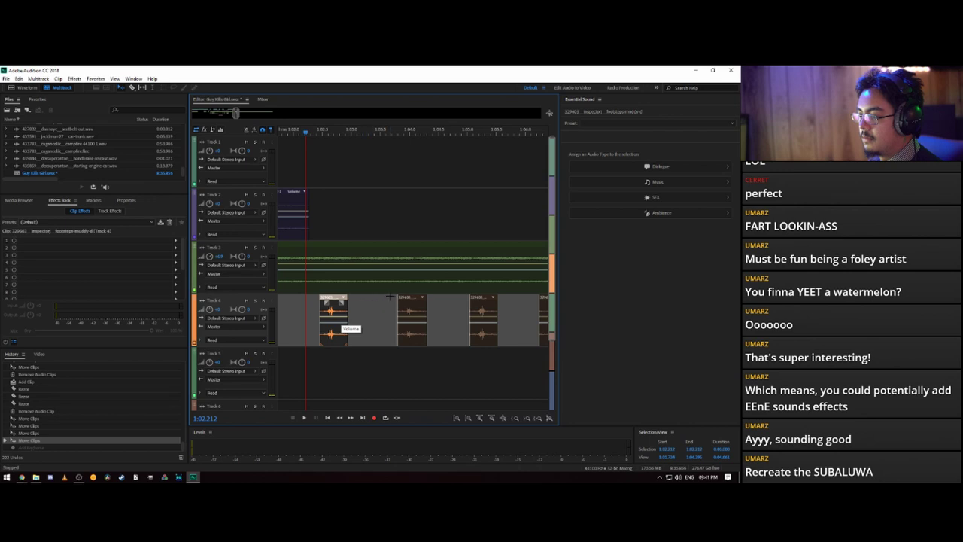
{"action": "key", "text": "space"}
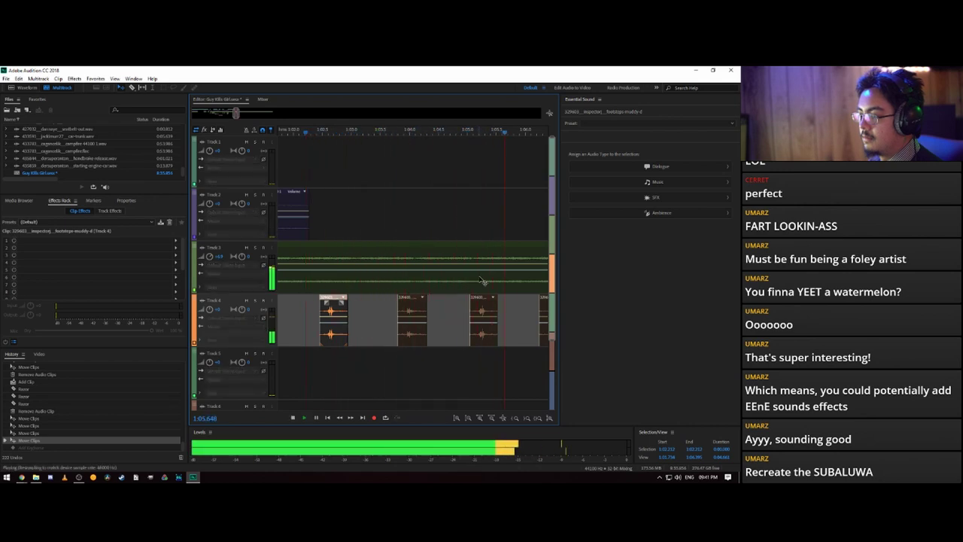
{"action": "key", "text": "space"}
- Undo the last four clip moves on Track 4
{"action": "key", "text": "ctrl+z"}
{"action": "key", "text": "ctrl+z"}
{"action": "key", "text": "ctrl+z"}
{"action": "key", "text": "ctrl+z"}
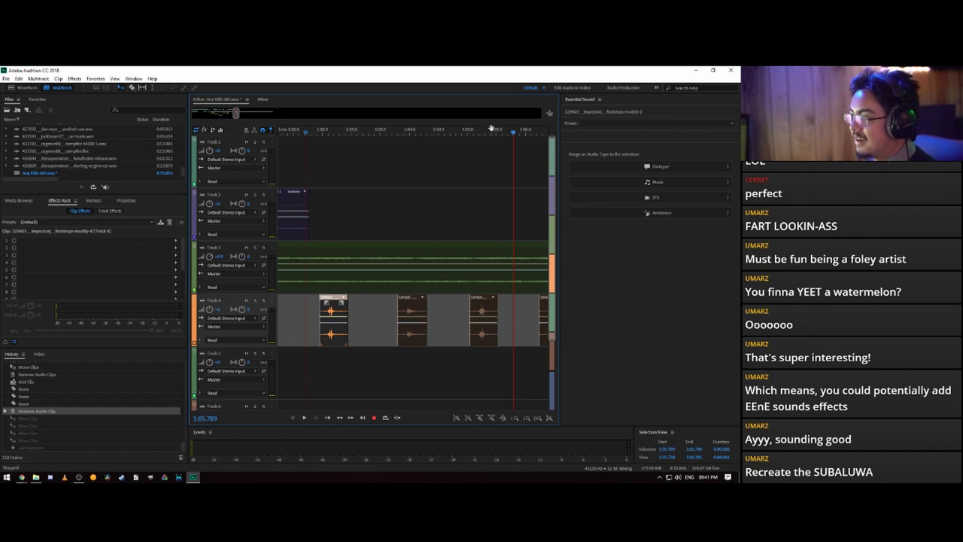
- Select the third muddy footstep on Track 4 and switch to the Razor tool
{"action": "left_click", "coordinate": [494, 276]}
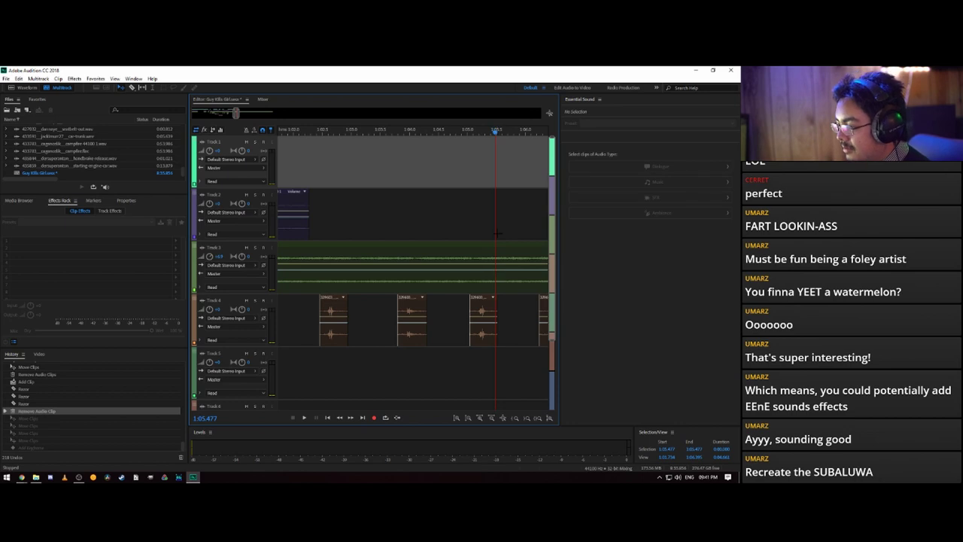
{"action": "scroll", "coordinate": [495, 129], "scroll_direction": "up", "scroll_amount": 5}
{"action": "scroll", "coordinate": [495, 128], "scroll_direction": "up", "scroll_amount": 4}
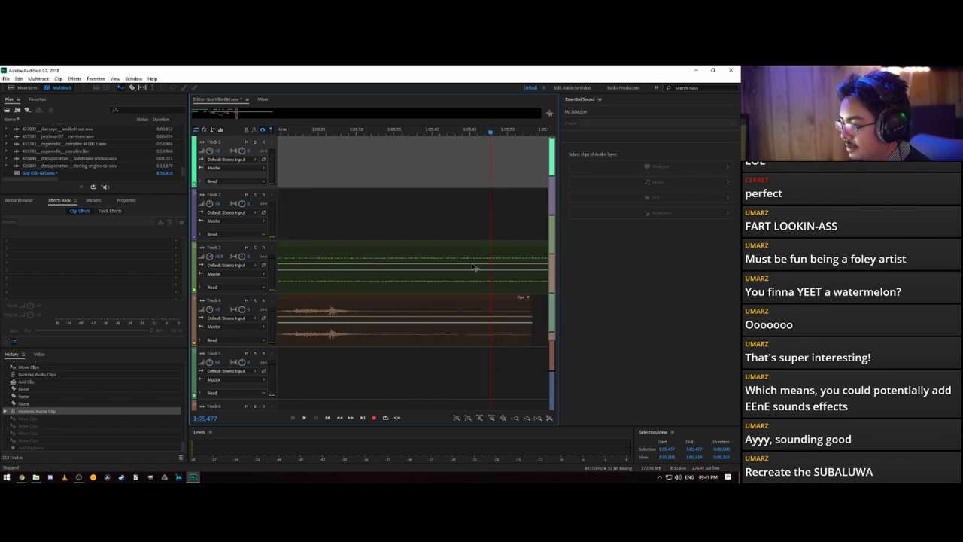
{"action": "left_click", "coordinate": [394, 316]}
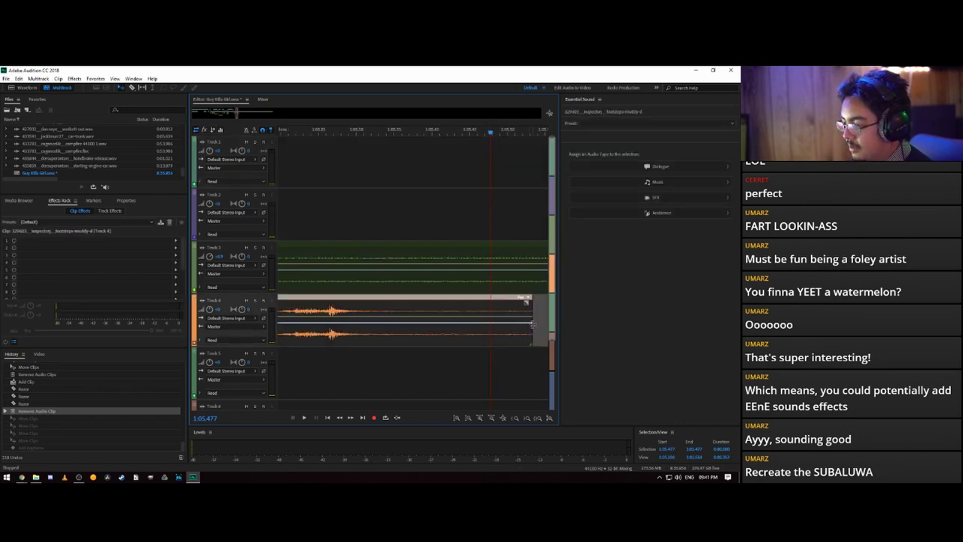
{"action": "key", "text": "r"}
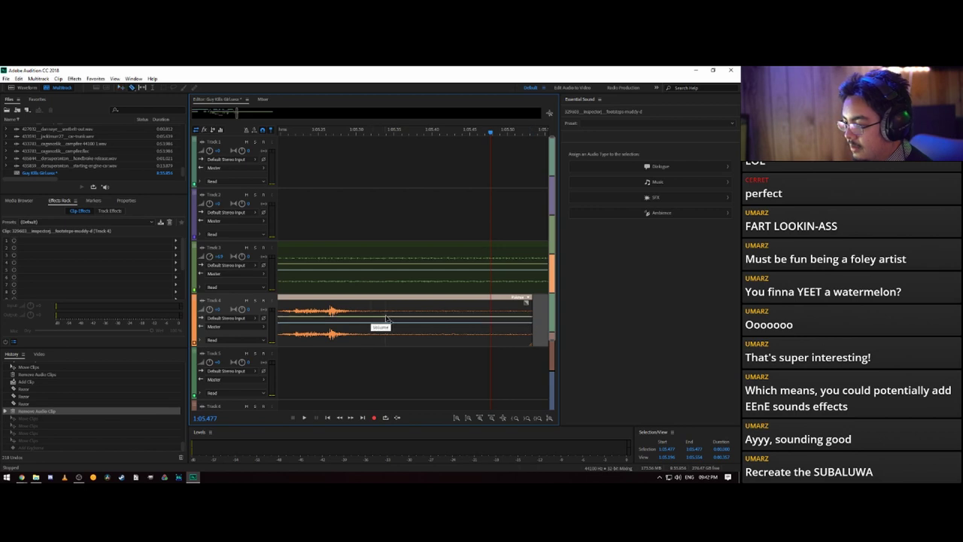
- Undo the last clip removal and razor cut, and redo both edits
{"action": "key", "text": "ctrl+z"}
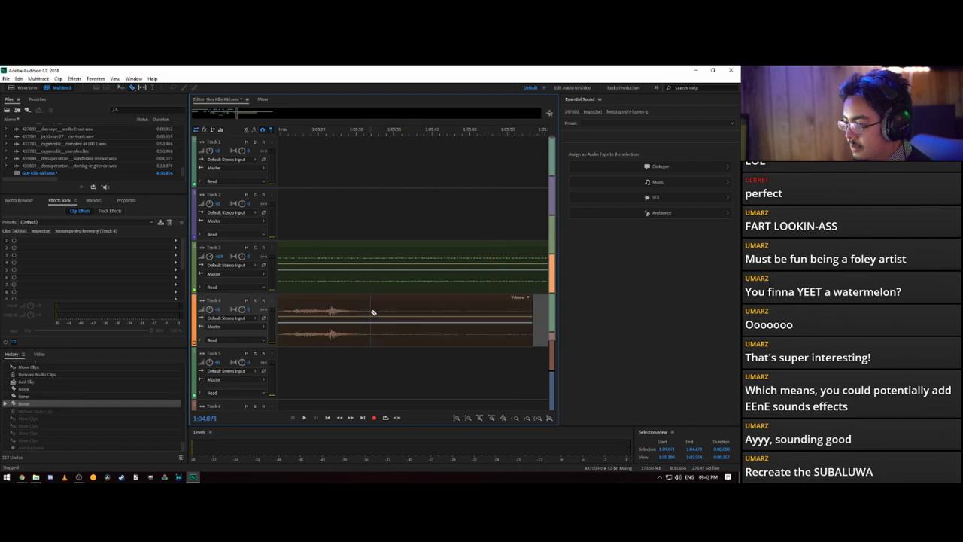
{"action": "key", "text": "ctrl+z"}
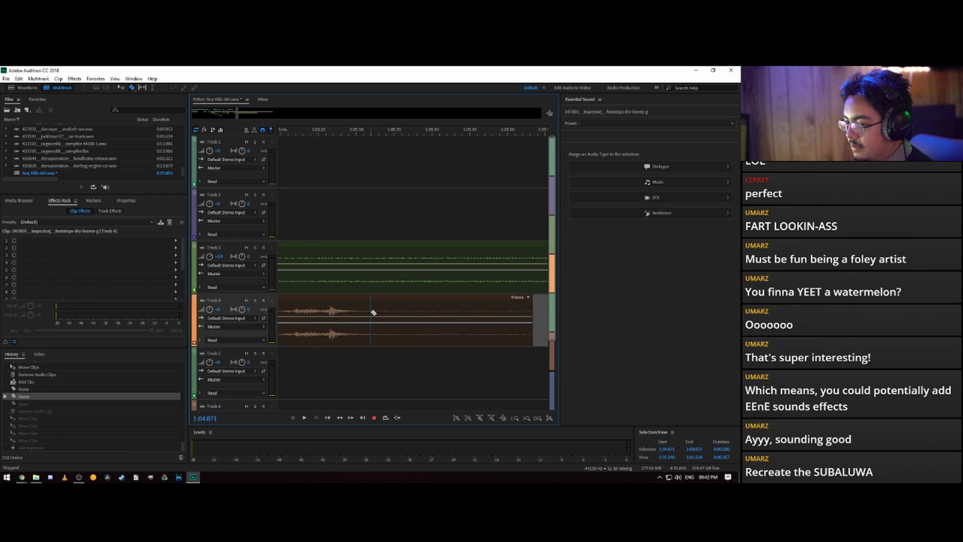
{"action": "key", "text": "ctrl+shift+z"}
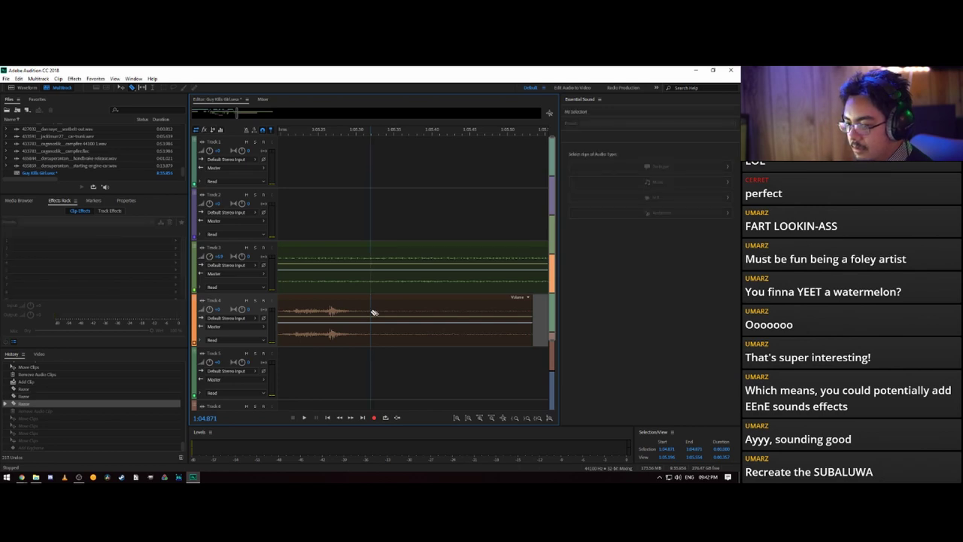
{"action": "key", "text": "ctrl+shift+z"}
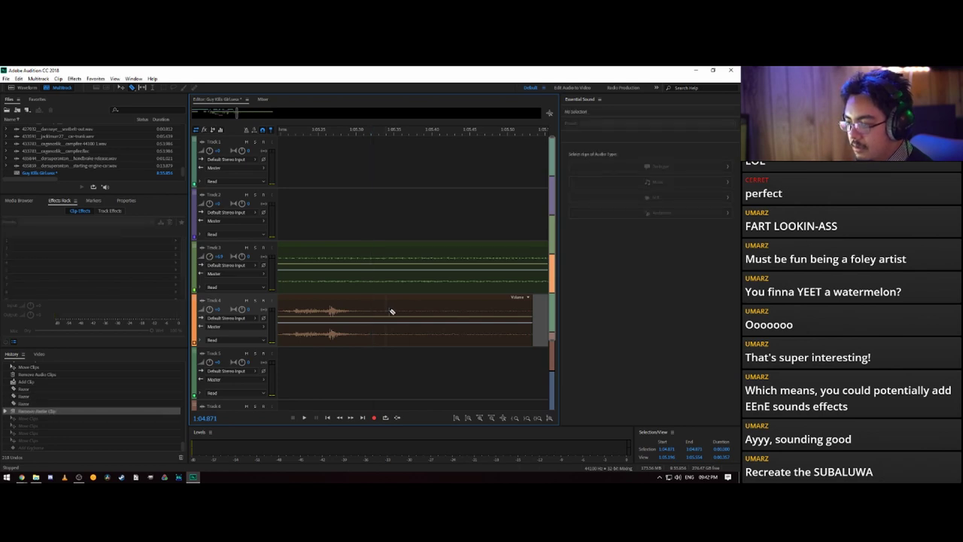
- Split the third muddy footstep and the Track 3 ambience just after the step sound, at about 1:05.33
{"action": "scroll", "coordinate": [423, 288], "scroll_direction": "down", "scroll_amount": 5}
{"action": "scroll", "coordinate": [423, 288], "scroll_direction": "down", "scroll_amount": 5}
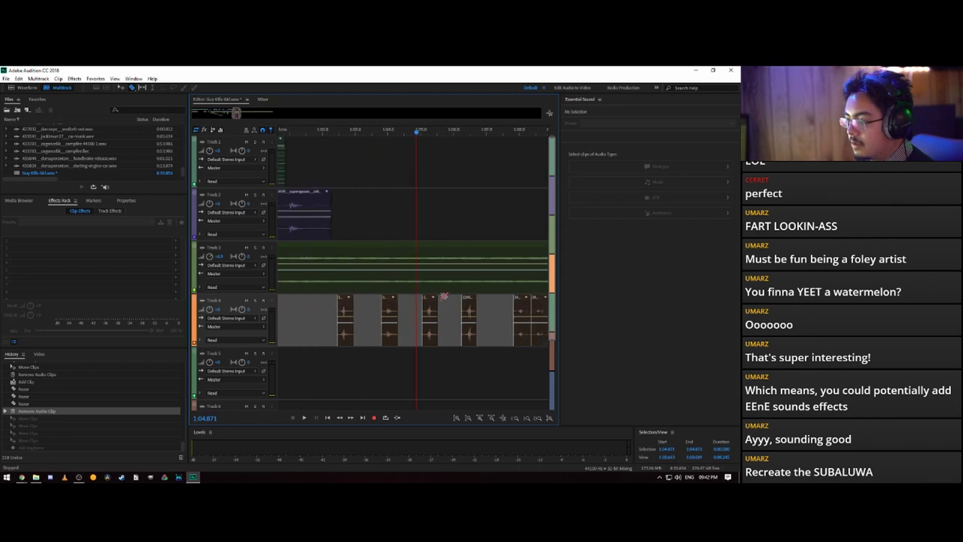
{"action": "scroll", "coordinate": [445, 294], "scroll_direction": "up", "scroll_amount": 5}
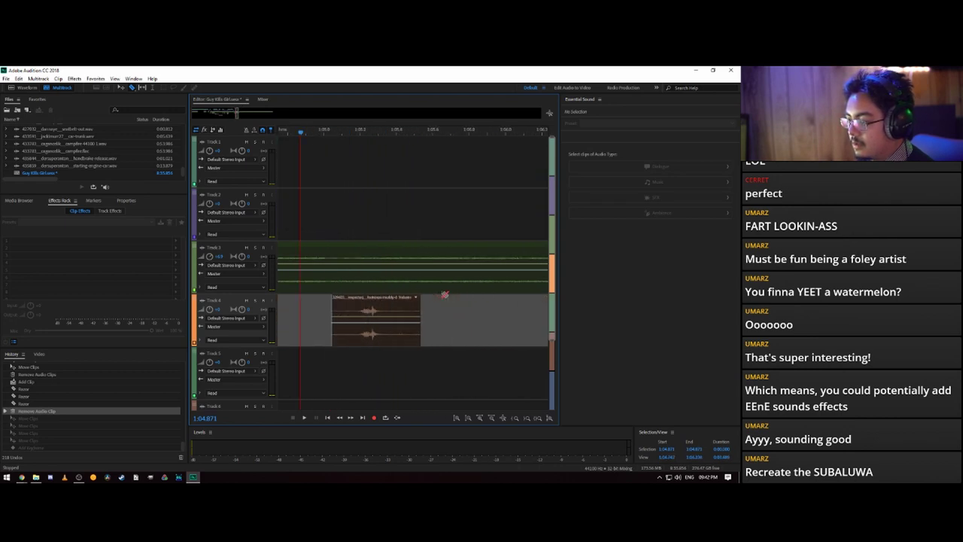
{"action": "scroll", "coordinate": [401, 292], "scroll_direction": "up", "scroll_amount": 2}
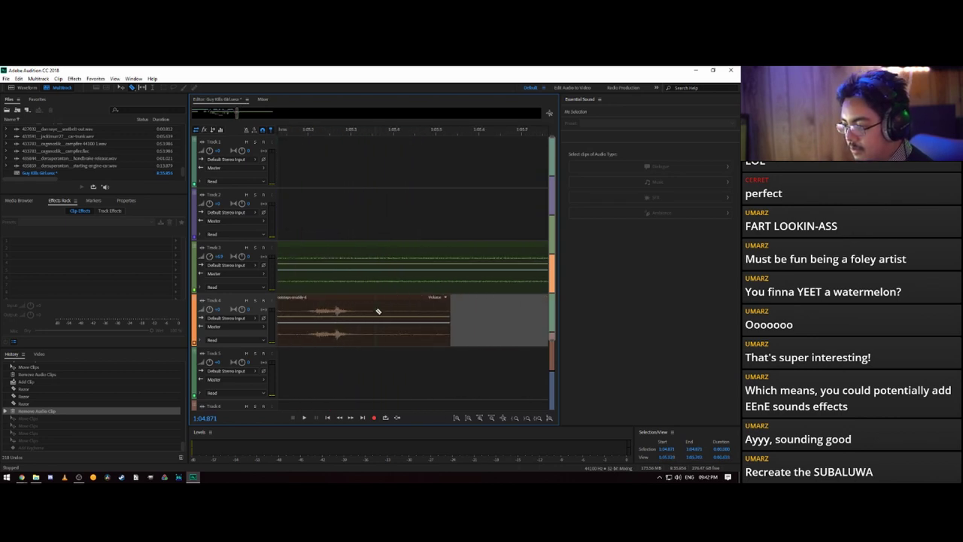
{"action": "left_click", "coordinate": [366, 309]}
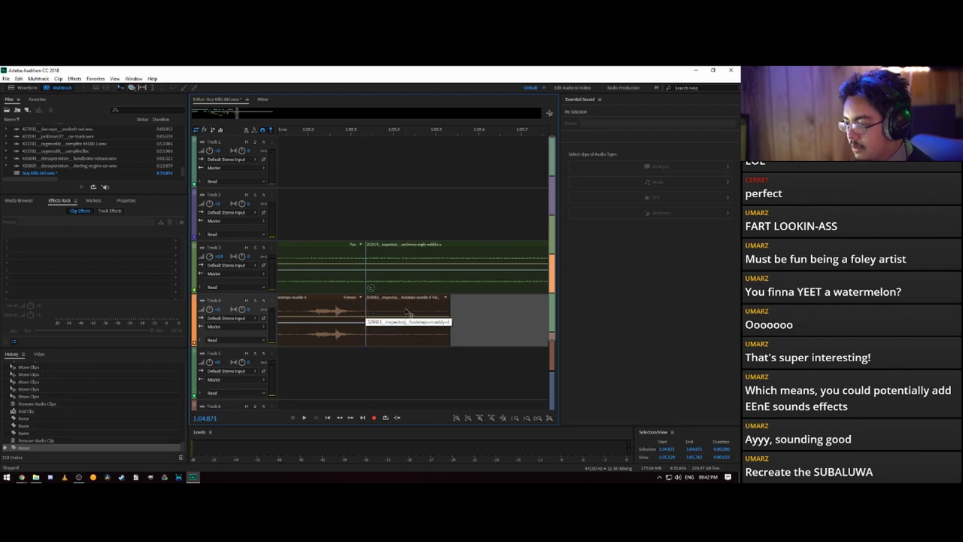
- Turn on looping for the muddy footstep's quiet tail, place it directly after the split and view its clip options
{"action": "left_click", "coordinate": [407, 312]}
{"action": "right_click", "coordinate": [411, 319]}
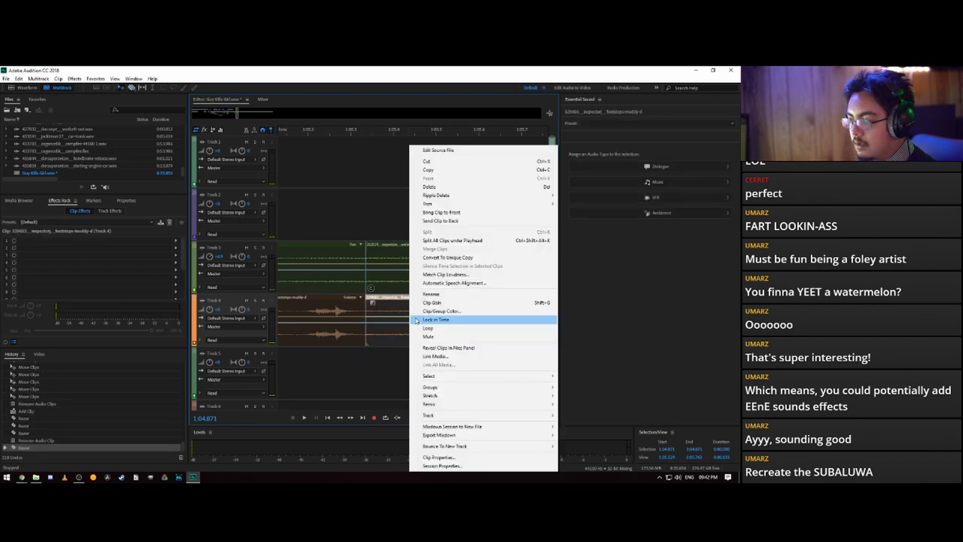
{"action": "left_click", "coordinate": [435, 329]}
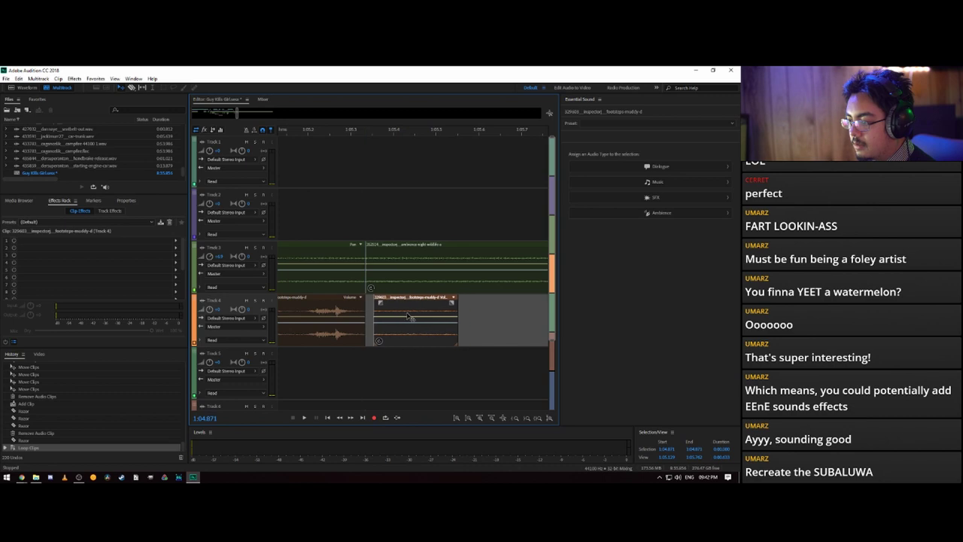
{"action": "left_click", "coordinate": [403, 317]}
{"action": "left_click_drag", "start_coordinate": [449, 316], "coordinate": [388, 319]}
{"action": "right_click", "coordinate": [362, 315]}
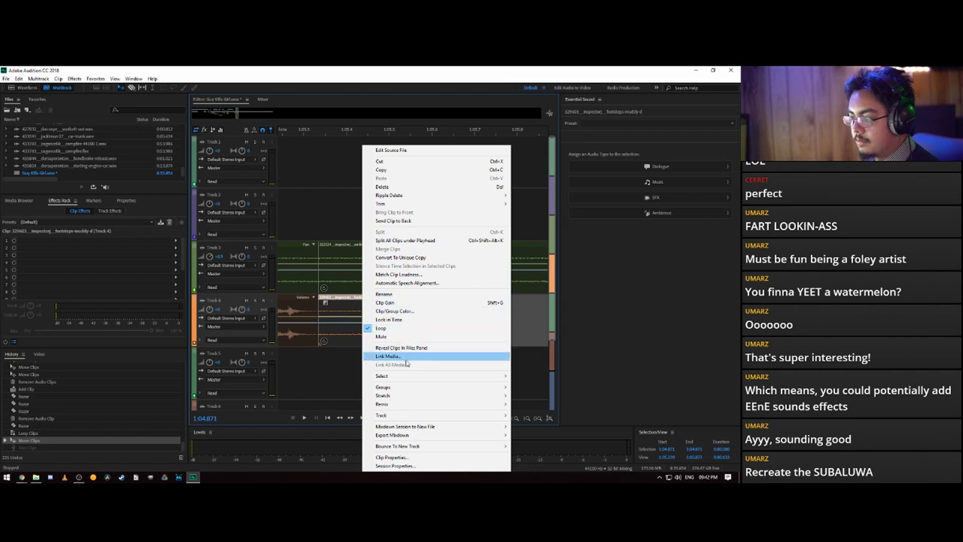
{"action": "mouse_move", "coordinate": [414, 446]}
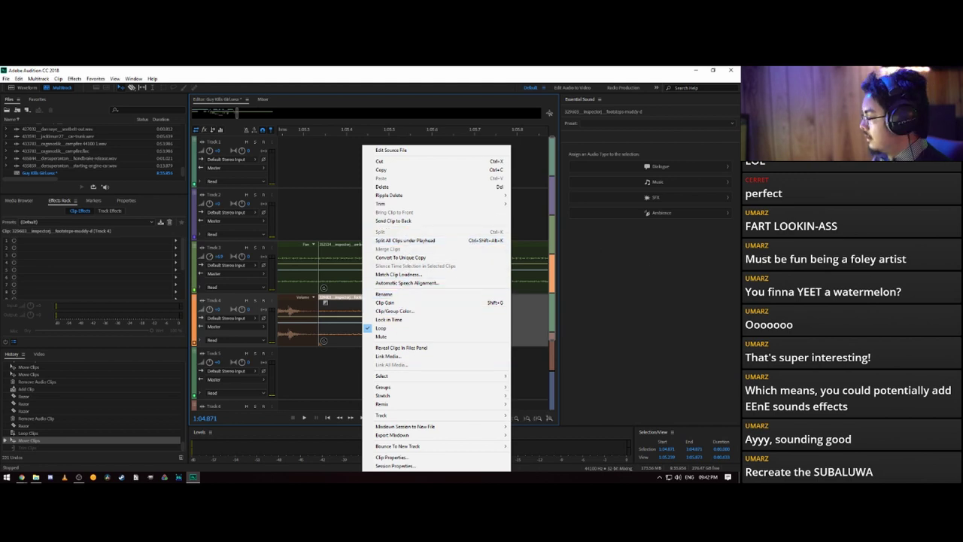
- Switch to Chrome and search the web for "audition create subclip" in the new tab
{"action": "key", "text": "alt+Tab"}
{"action": "left_click", "coordinate": [668, 81]}
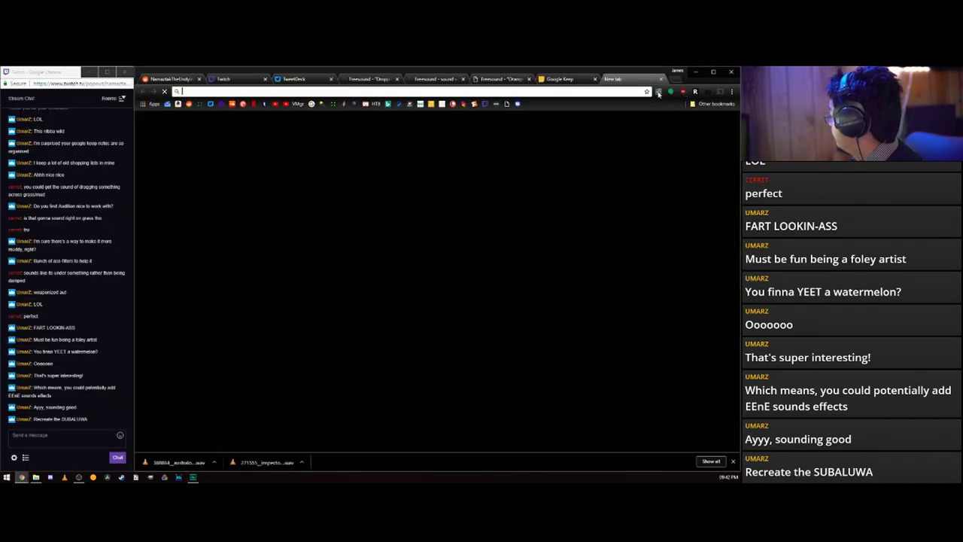
{"action": "type", "text": "audi"}
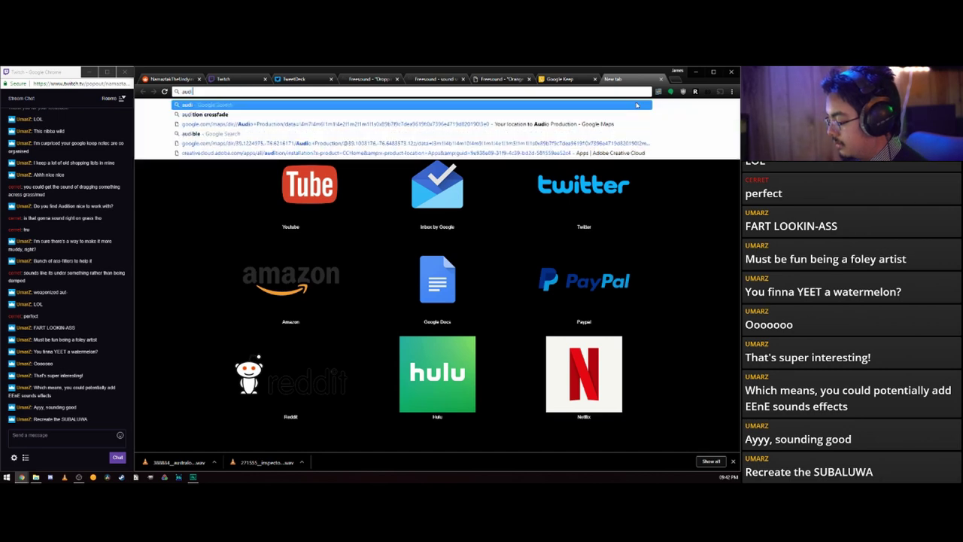
{"action": "type", "text": "tion create sub"}
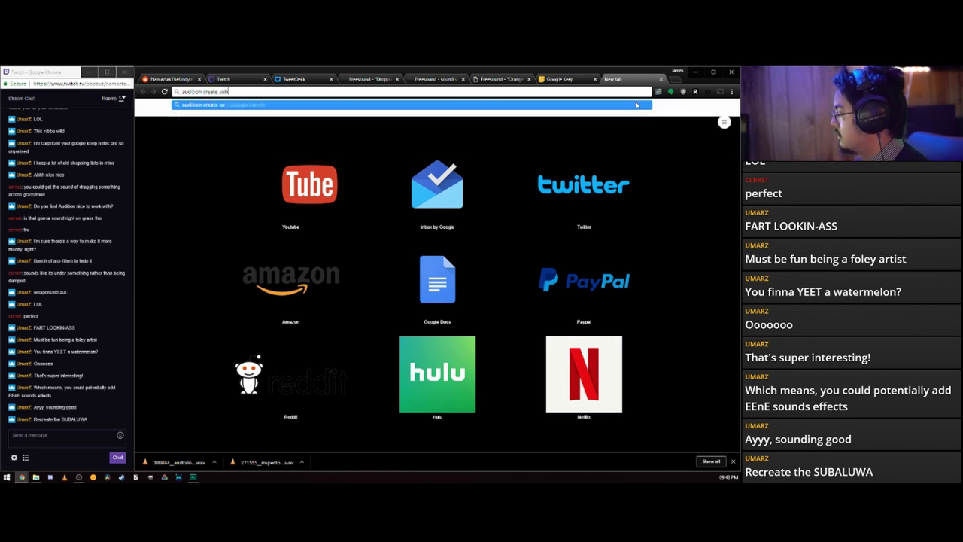
{"action": "type", "text": "clip"}
{"action": "key", "text": "Return"}
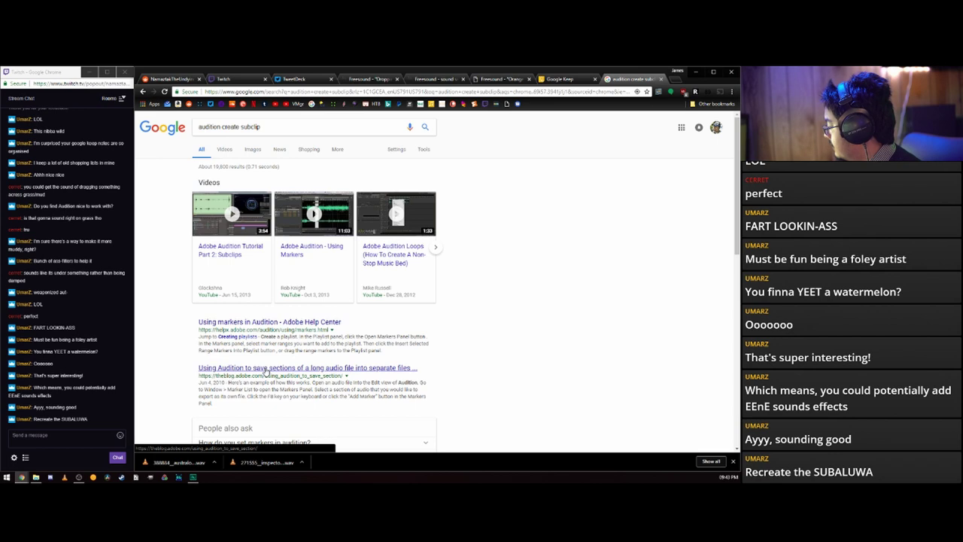
- Open the Adobe Blog article on saving sections of a long audio file into separate files and read its marker export instructions
{"action": "scroll", "coordinate": [218, 365], "scroll_direction": "down", "scroll_amount": 1}
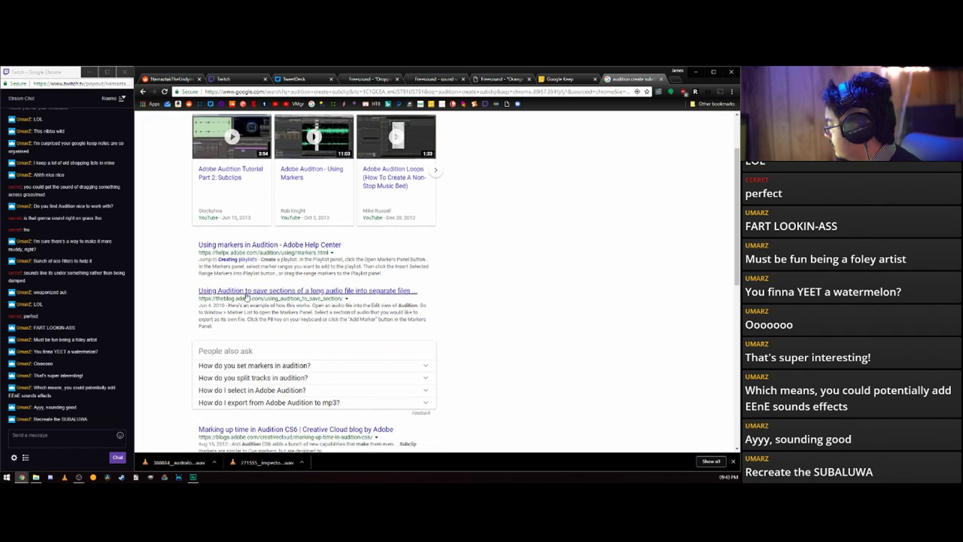
{"action": "left_click", "coordinate": [247, 293]}
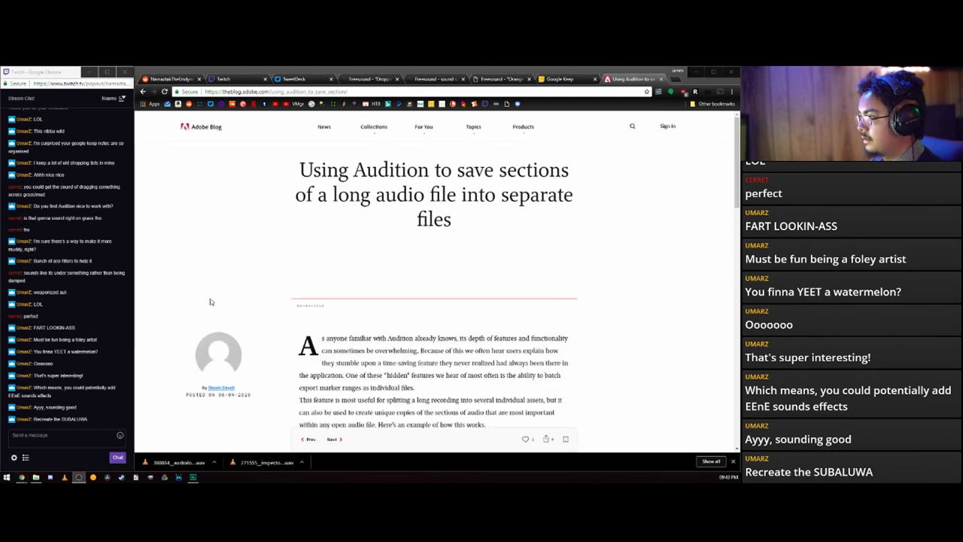
{"action": "left_click", "coordinate": [205, 247]}
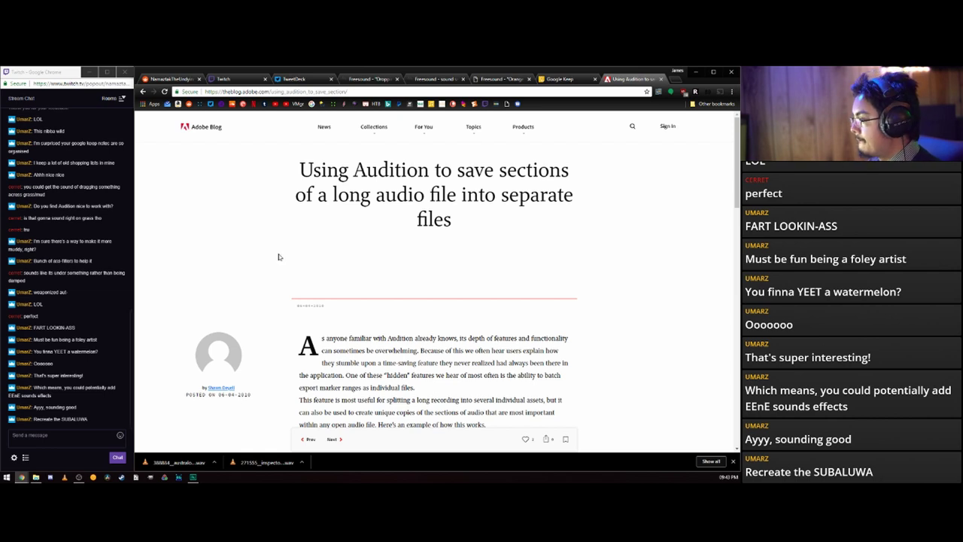
{"action": "scroll", "coordinate": [418, 251], "scroll_direction": "down", "scroll_amount": 10}
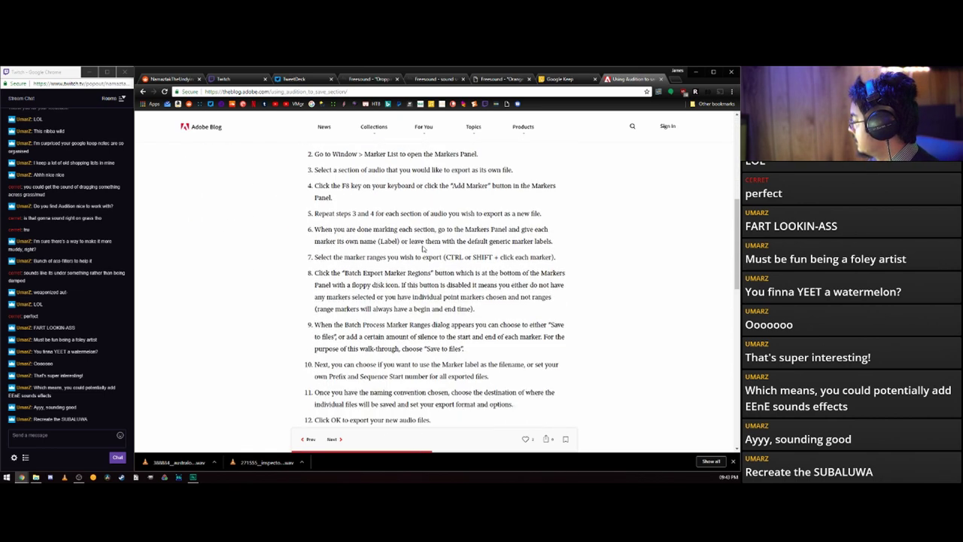
{"action": "scroll", "coordinate": [423, 249], "scroll_direction": "up", "scroll_amount": 3}
{"action": "scroll", "coordinate": [399, 219], "scroll_direction": "down", "scroll_amount": 2}
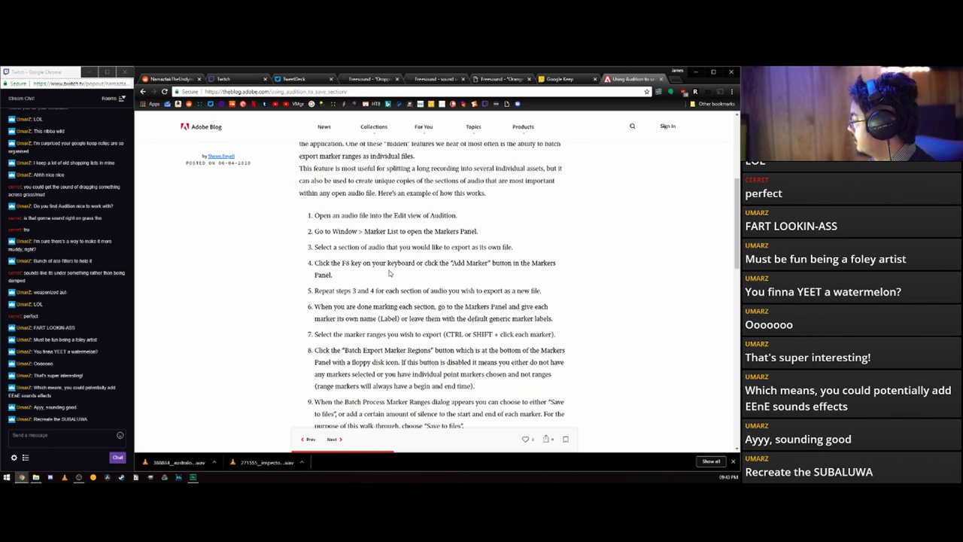
{"action": "scroll", "coordinate": [356, 278], "scroll_direction": "down", "scroll_amount": 2}
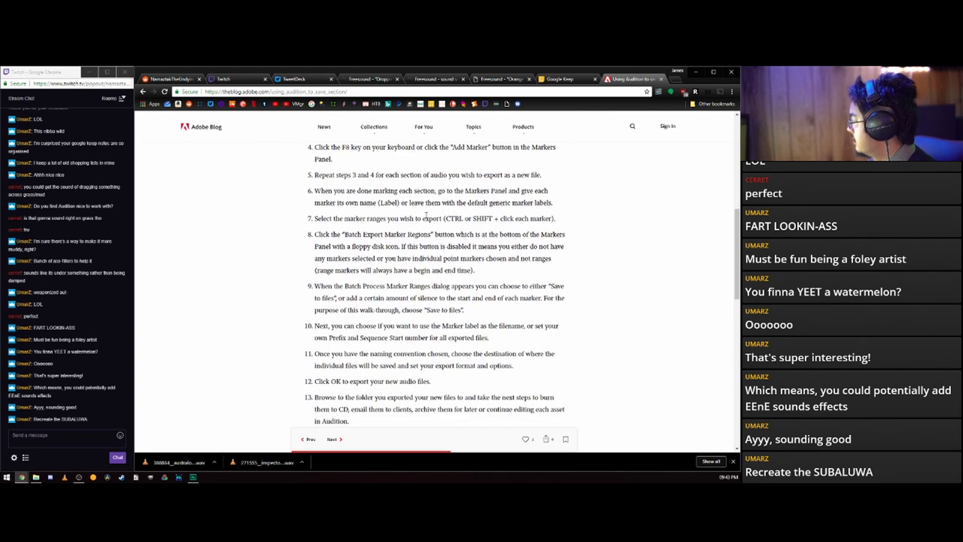
{"action": "scroll", "coordinate": [391, 243], "scroll_direction": "down", "scroll_amount": 3}
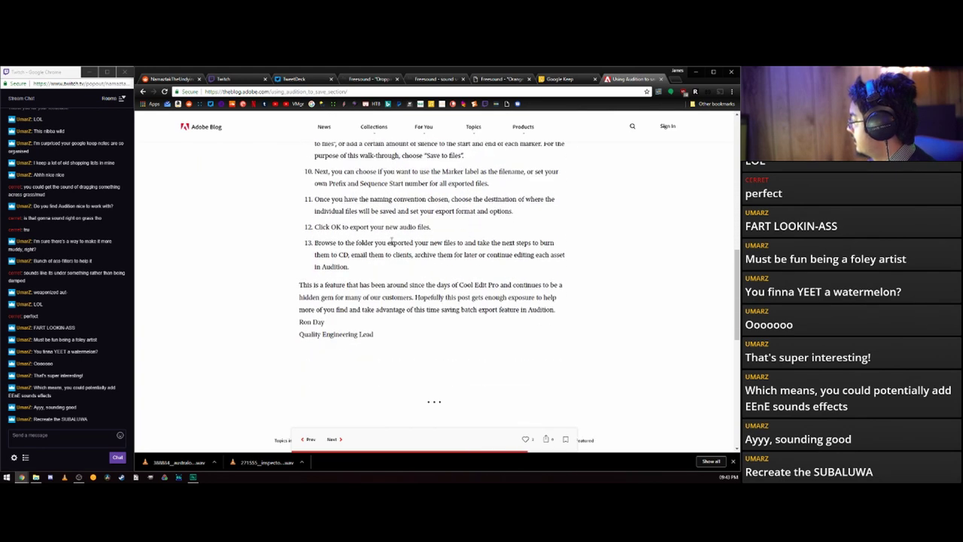
{"action": "scroll", "coordinate": [376, 241], "scroll_direction": "up", "scroll_amount": 3}
- Go back to the search results, reopen the same Adobe Blog article and reread its numbered steps to the end
{"action": "key", "text": "alt+Left"}
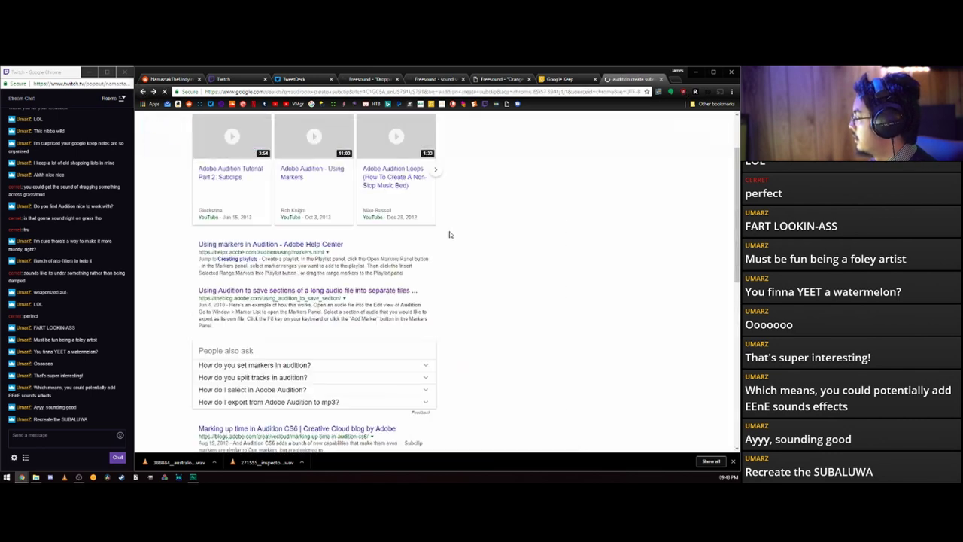
{"action": "left_click", "coordinate": [305, 292]}
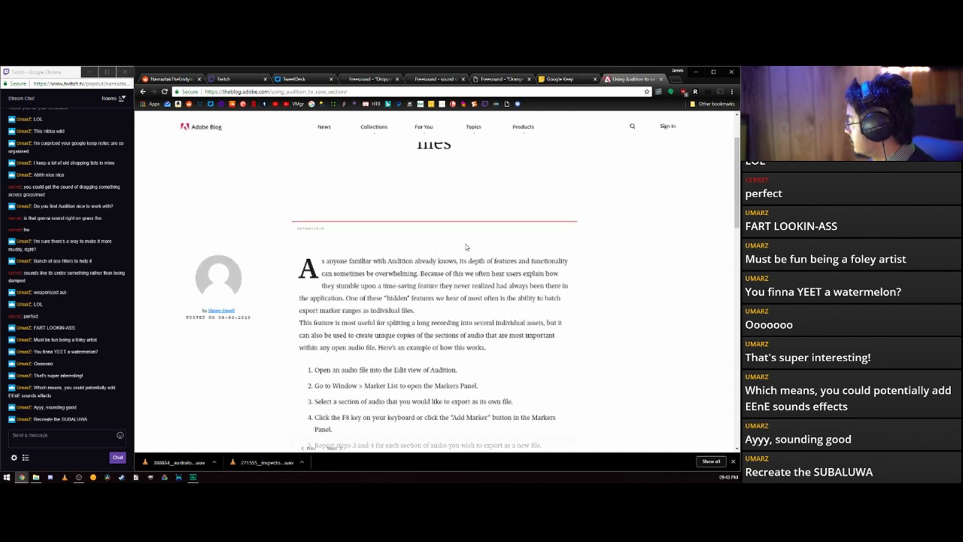
{"action": "scroll", "coordinate": [463, 248], "scroll_direction": "down", "scroll_amount": 3}
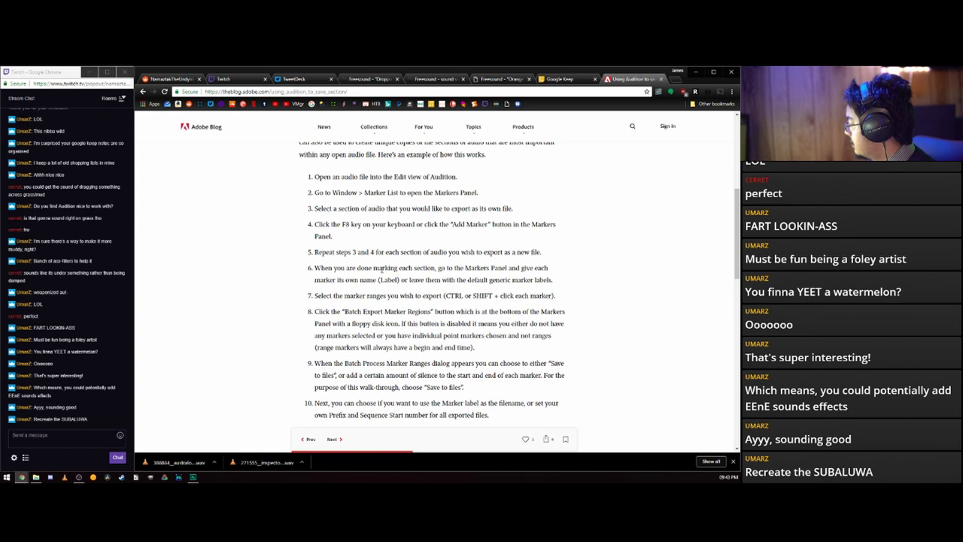
{"action": "scroll", "coordinate": [385, 278], "scroll_direction": "down", "scroll_amount": 3}
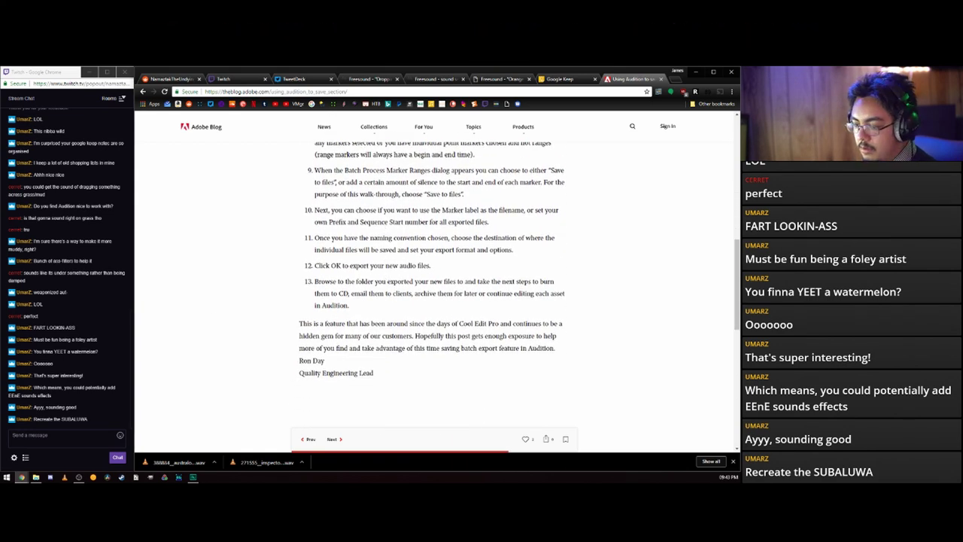
- Back in Audition, try converting the muddy footstep's quiet tail to a unique copy, looping it and extending it to about 1:05.66
{"action": "key", "text": "alt+Tab"}
{"action": "right_click", "coordinate": [352, 311]}
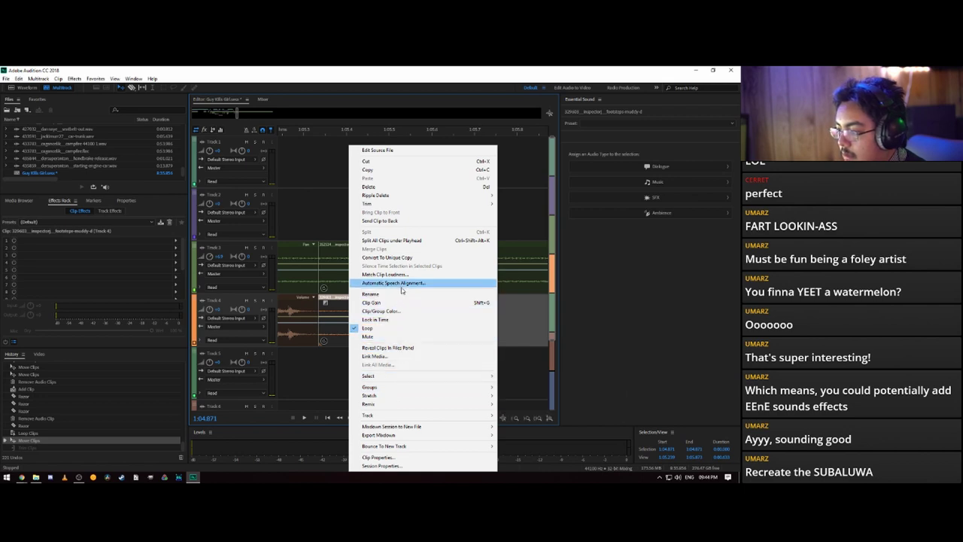
{"action": "left_click", "coordinate": [386, 257]}
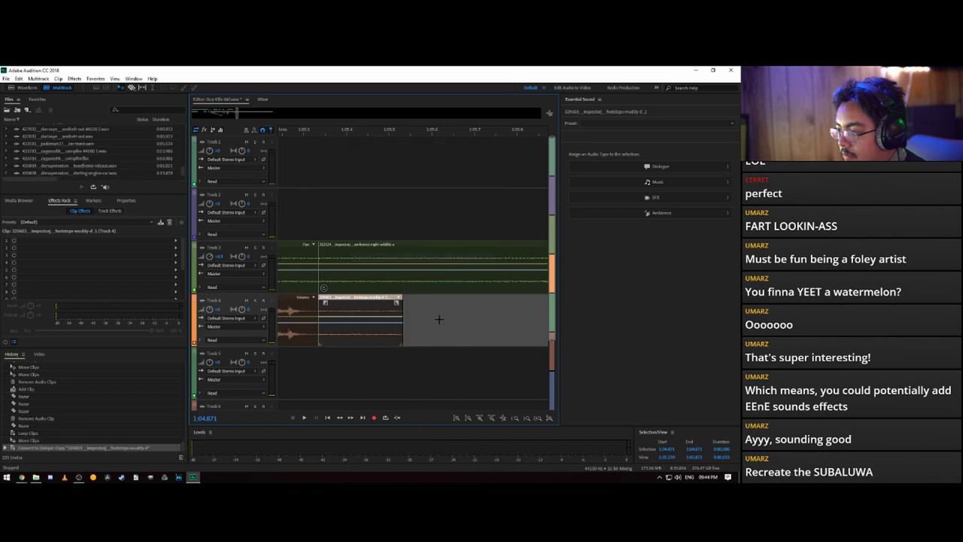
{"action": "right_click", "coordinate": [370, 311]}
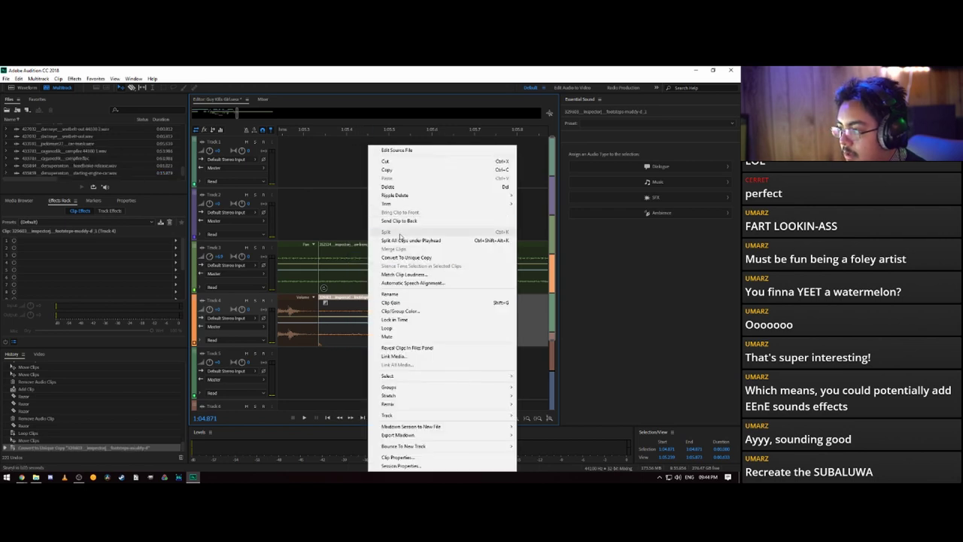
{"action": "left_click", "coordinate": [388, 328]}
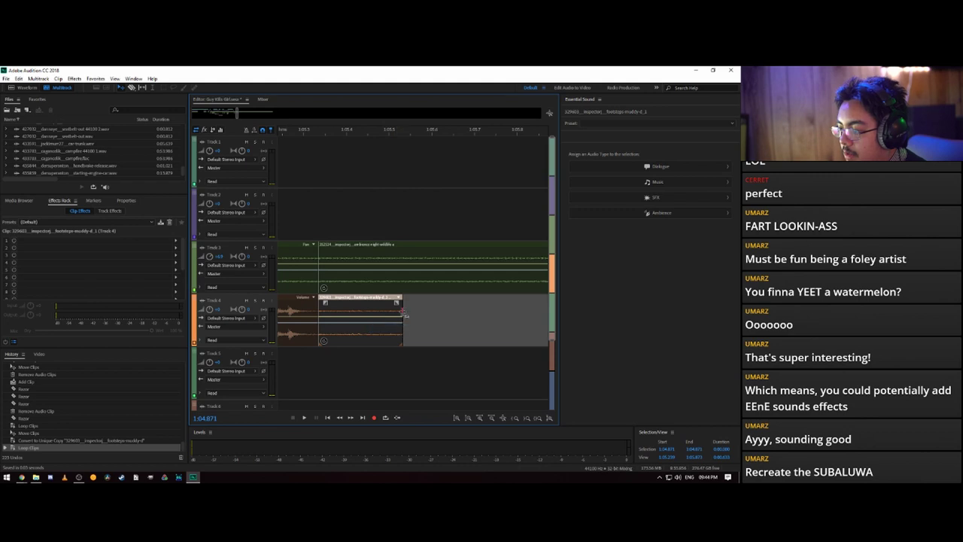
{"action": "left_click_drag", "start_coordinate": [404, 314], "coordinate": [457, 316]}
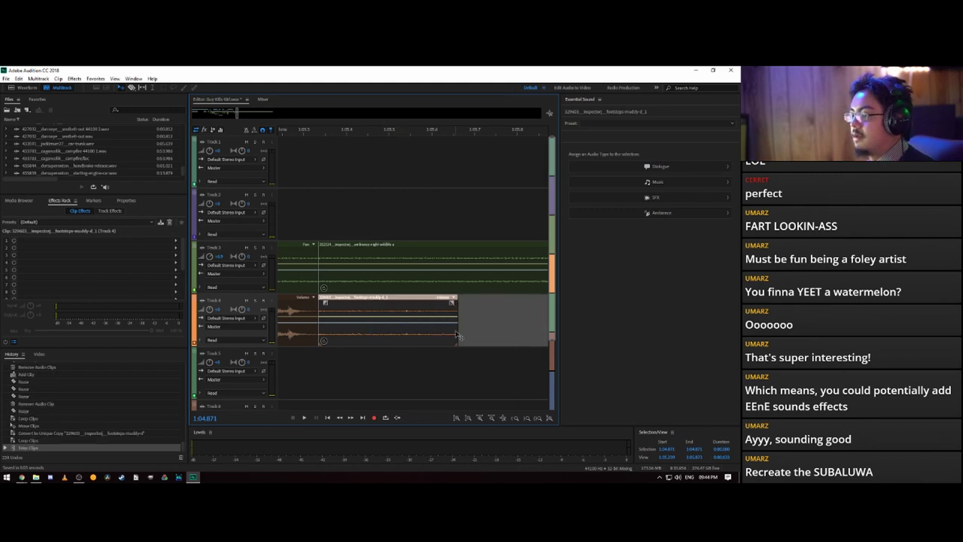
- Undo the tail clip's extension, looping and conversion to a unique copy
{"action": "key", "text": "ctrl+z"}
{"action": "key", "text": "ctrl+z"}
{"action": "key", "text": "ctrl+z"}
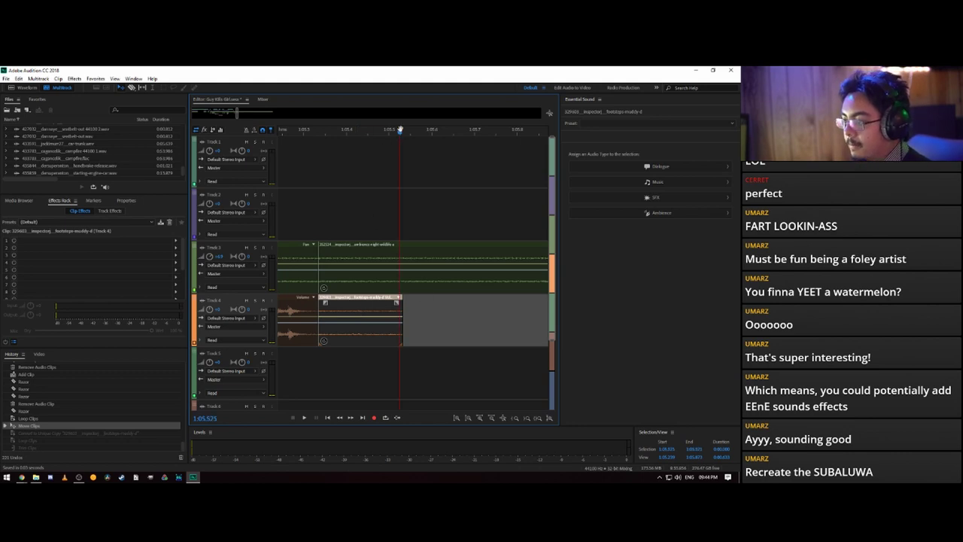
- Paste a copy of the quiet tail at 1:05.533, overlap it slightly with the first tail as a crossfade and select both clips
{"action": "left_click_drag", "start_coordinate": [400, 129], "coordinate": [406, 134]}
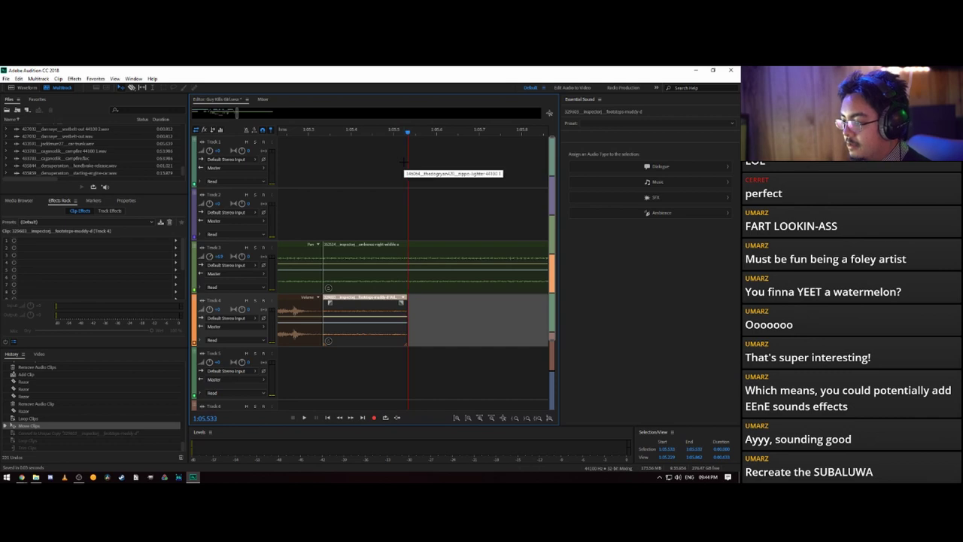
{"action": "key", "text": "ctrl+v"}
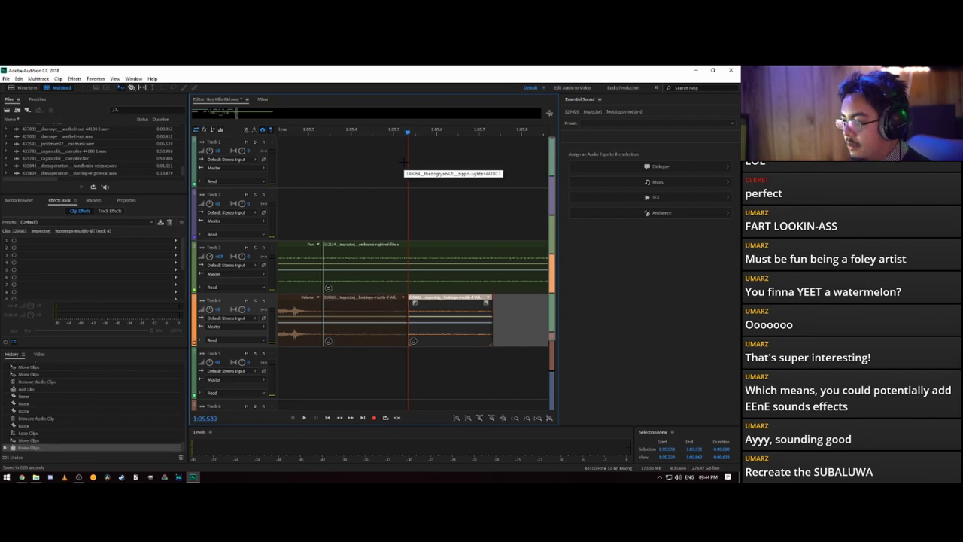
{"action": "left_click_drag", "start_coordinate": [447, 308], "coordinate": [440, 311]}
{"action": "left_click_drag", "start_coordinate": [481, 365], "coordinate": [349, 312]}
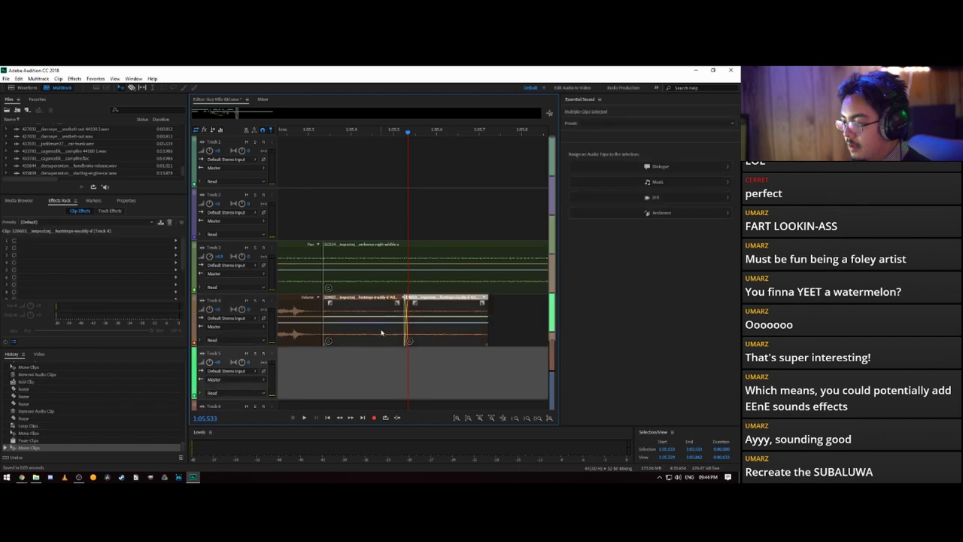
- Paste the pair of quiet tail clips on Track 4 directly after the preceding muddy footstep, at 1:04.303
{"action": "left_click_drag", "start_coordinate": [409, 134], "coordinate": [348, 166]}
{"action": "scroll", "coordinate": [324, 197], "scroll_direction": "down", "scroll_amount": 2}
{"action": "scroll", "coordinate": [326, 200], "scroll_direction": "up", "scroll_amount": 2}
{"action": "scroll", "coordinate": [329, 134], "scroll_direction": "down", "scroll_amount": 4}
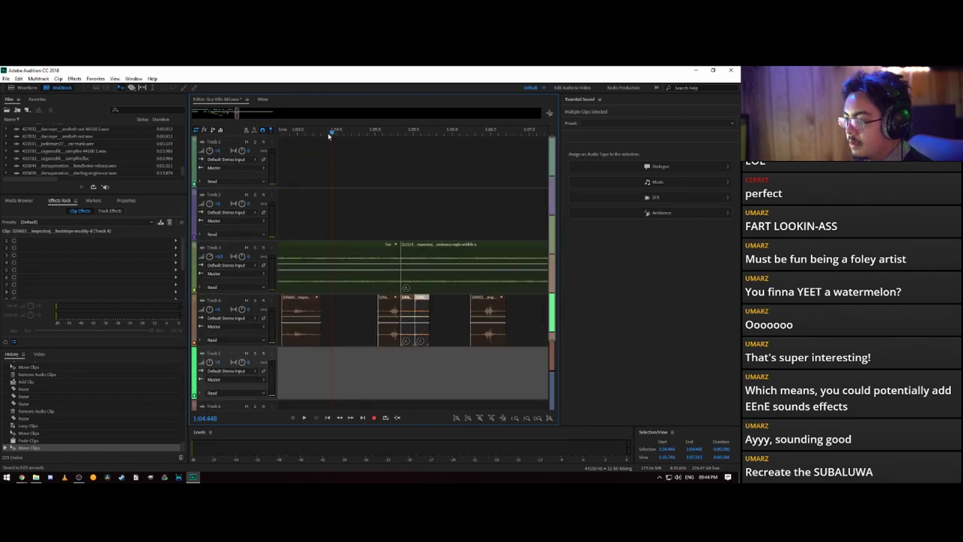
{"action": "left_click_drag", "start_coordinate": [331, 132], "coordinate": [321, 133]}
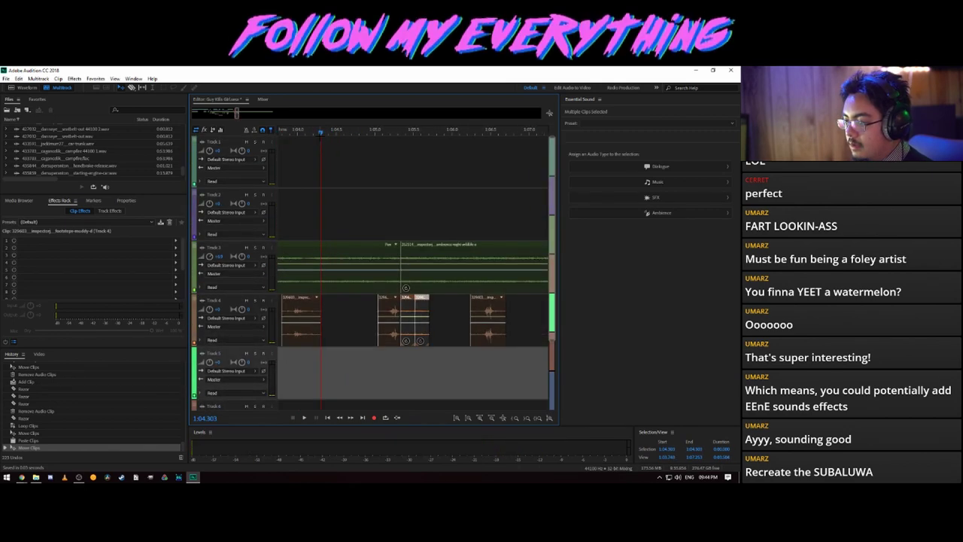
{"action": "left_click", "coordinate": [309, 316]}
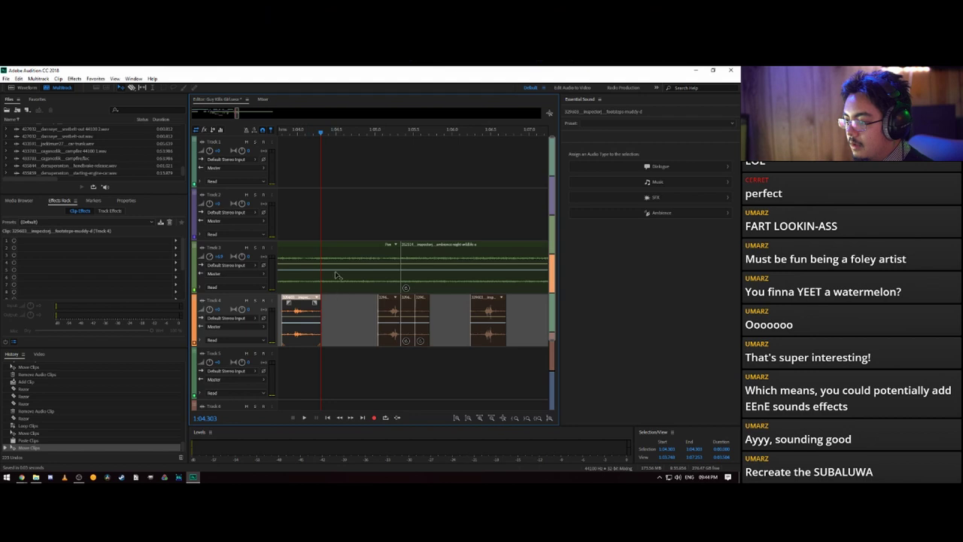
{"action": "key", "text": "ctrl+v"}
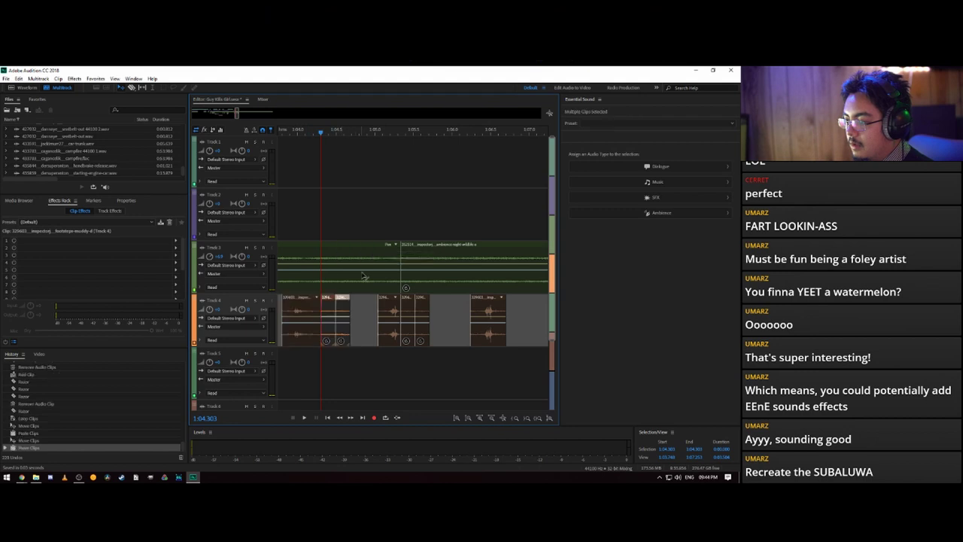
- Try pasting a second pair of tail clips at 1:04.658 to fill the gap, and play the footsteps from 1:03.978
{"action": "left_click", "coordinate": [348, 132]}
{"action": "key", "text": "ctrl+v"}
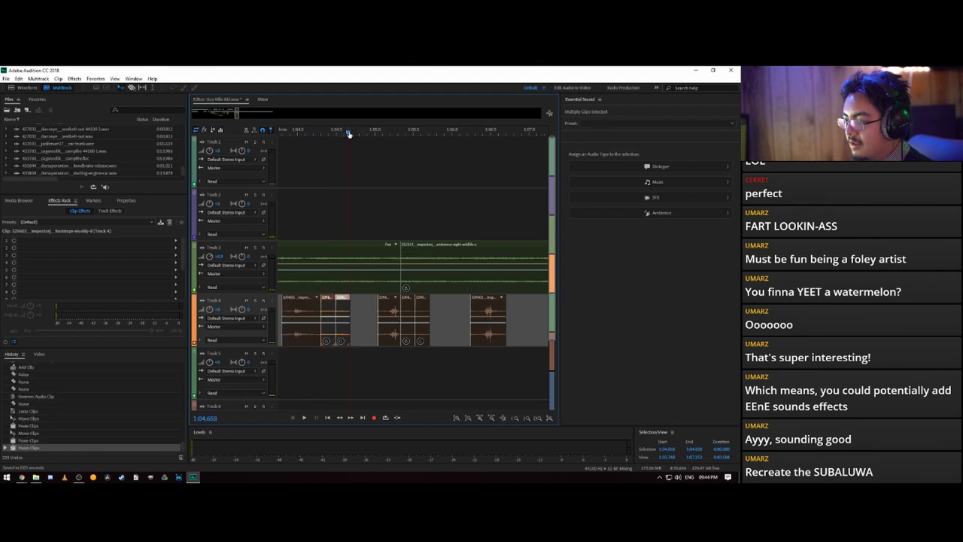
{"action": "key", "text": "space"}
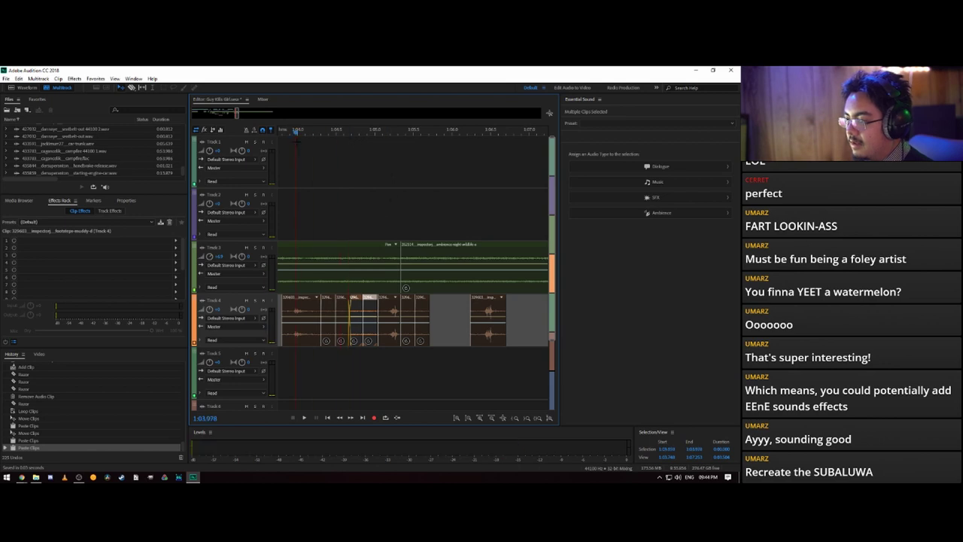
{"action": "key", "text": "space"}
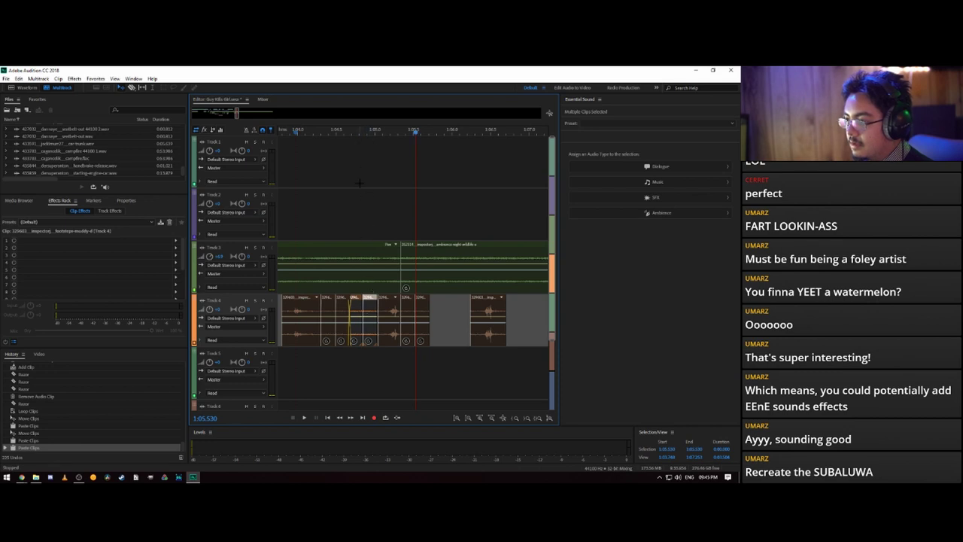
- Inspect the crossfades between the tail clips and undo the second pair's paste
{"action": "scroll", "coordinate": [367, 134], "scroll_direction": "up", "scroll_amount": 3}
{"action": "scroll", "coordinate": [367, 137], "scroll_direction": "down", "scroll_amount": 3}
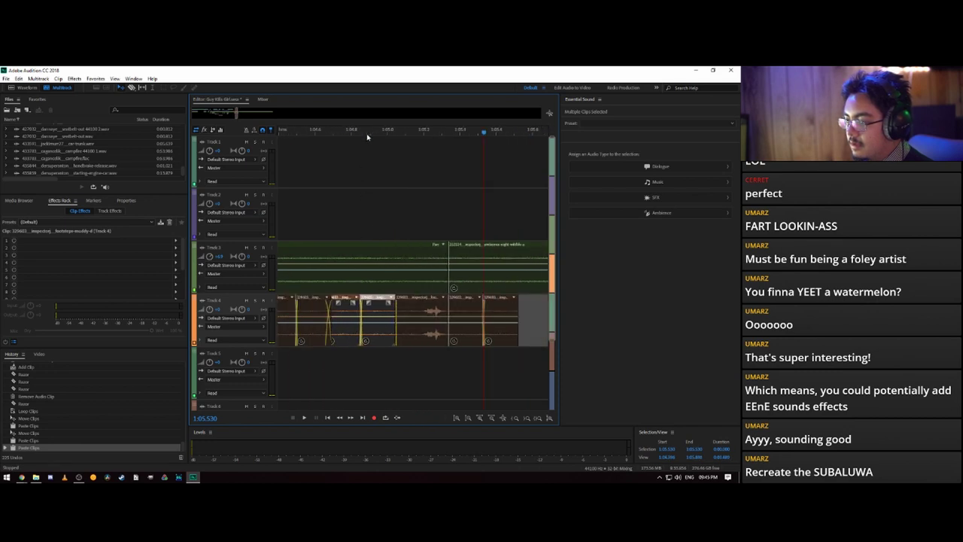
{"action": "key", "text": "ctrl+z"}
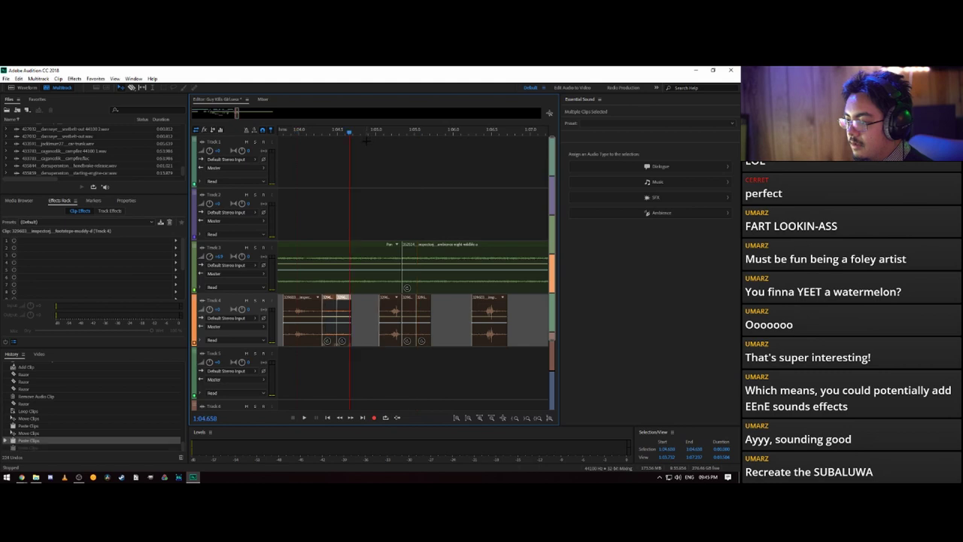
- Play the footsteps from 1:03.842 and select the two quiet tail clips placed before the gap on Track 4
{"action": "left_click_drag", "start_coordinate": [325, 134], "coordinate": [286, 137]}
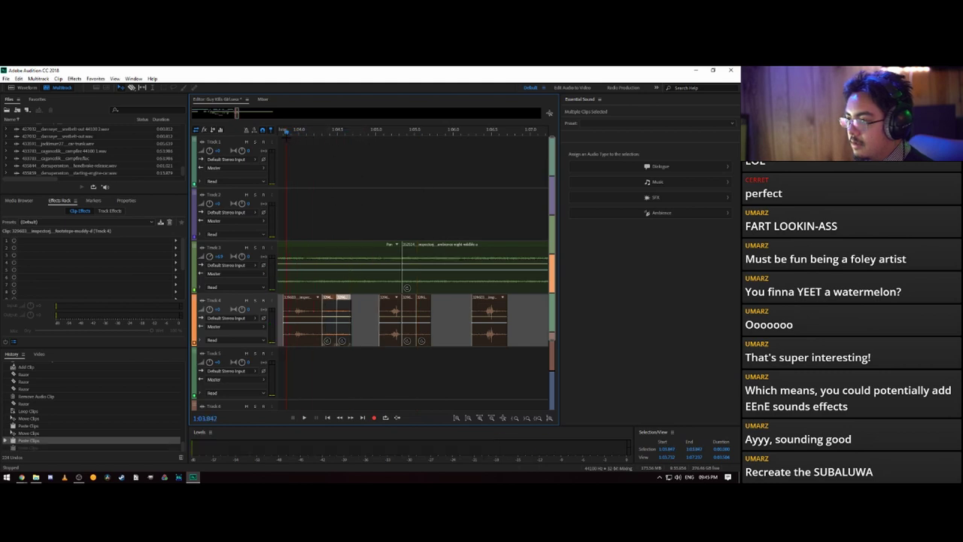
{"action": "key", "text": "space"}
{"action": "left_click", "coordinate": [339, 161]}
{"action": "left_click_drag", "start_coordinate": [364, 323], "coordinate": [331, 310]}
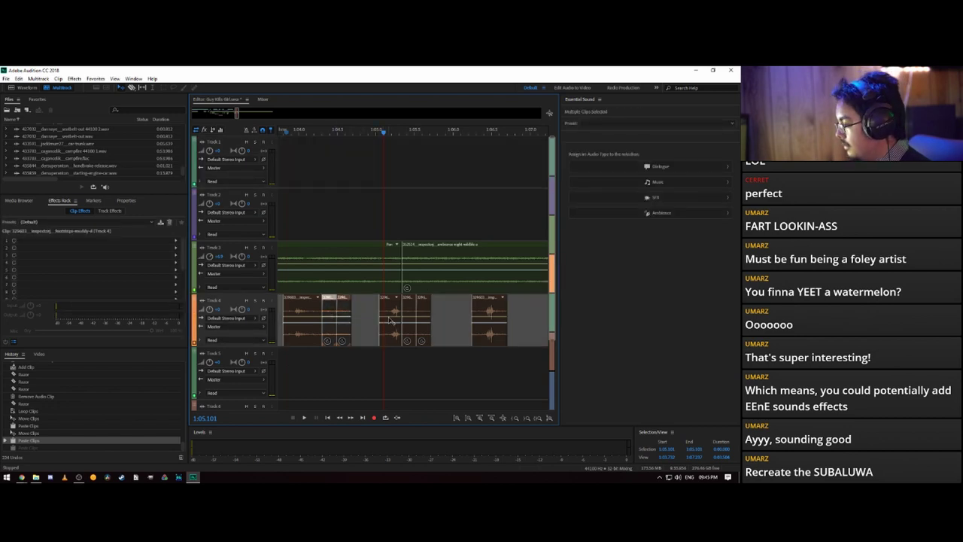
- Delete the two selected quiet tail clips that follow the second muddy footstep on Track 4
{"action": "key", "text": "Delete"}
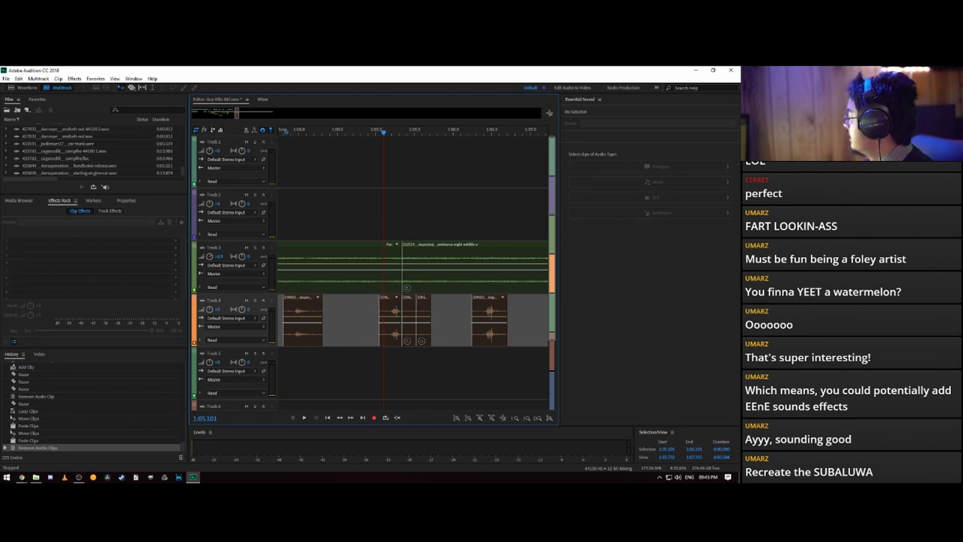
- Switch to Chrome and search Freesound for "wind"
{"action": "key", "text": "alt+Tab"}
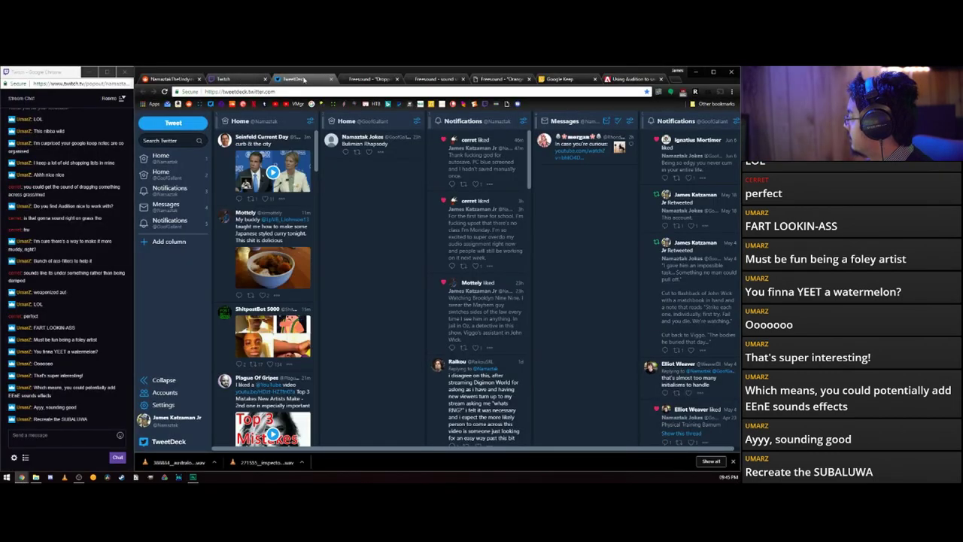
{"action": "left_click", "coordinate": [631, 79]}
{"action": "left_click", "coordinate": [557, 79]}
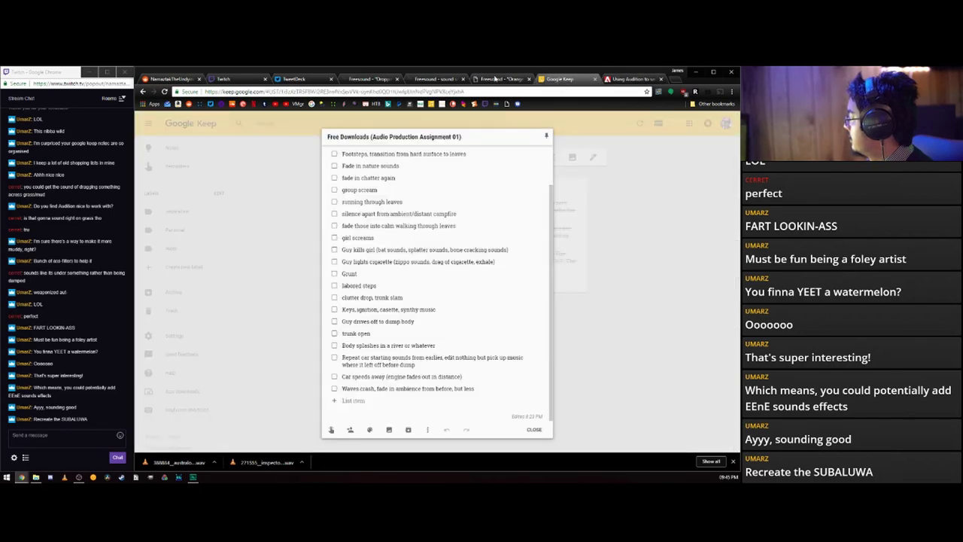
{"action": "left_click", "coordinate": [494, 78]}
{"action": "left_click", "coordinate": [556, 141]}
{"action": "type", "text": "a"}
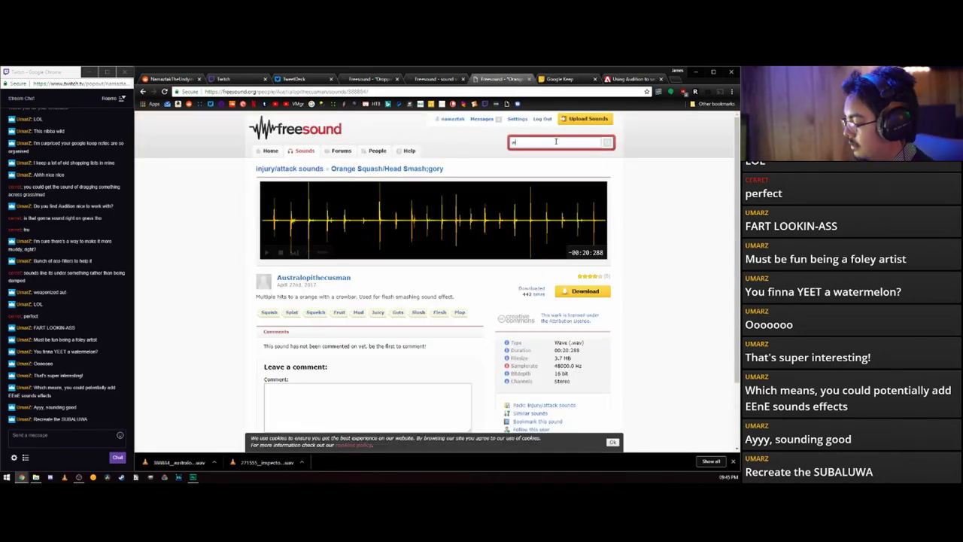
{"action": "type", "text": "ind"}
{"action": "key", "text": "Return"}
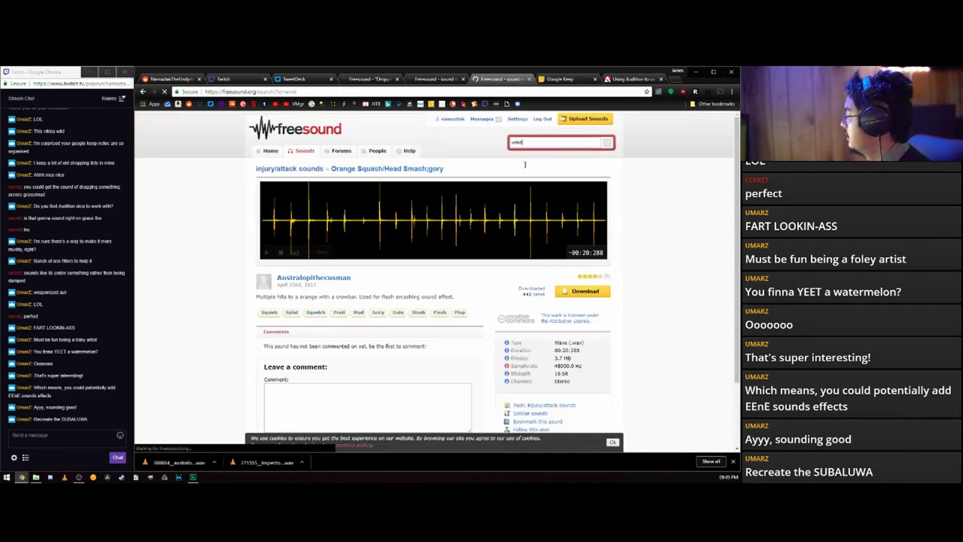
- Preview the wind results "Wind blow, mouth.wav" and "Wind, Realistic, A.wav"
{"action": "left_click", "coordinate": [291, 176]}
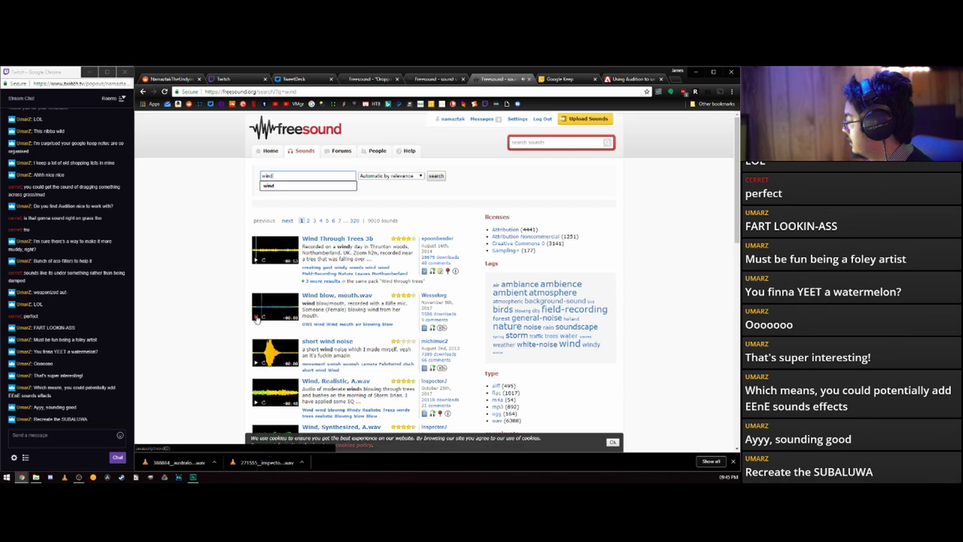
{"action": "scroll", "coordinate": [256, 316], "scroll_direction": "down", "scroll_amount": 3}
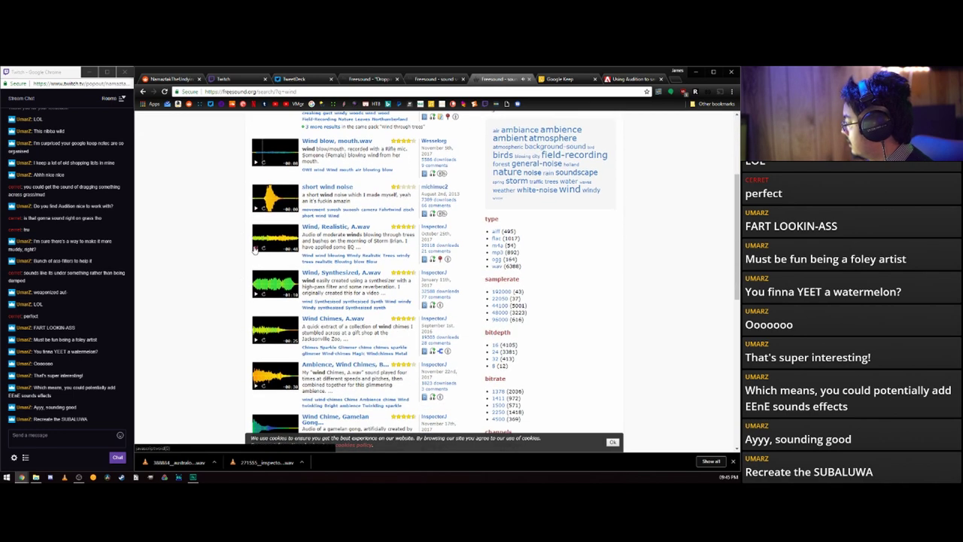
{"action": "left_click", "coordinate": [255, 254]}
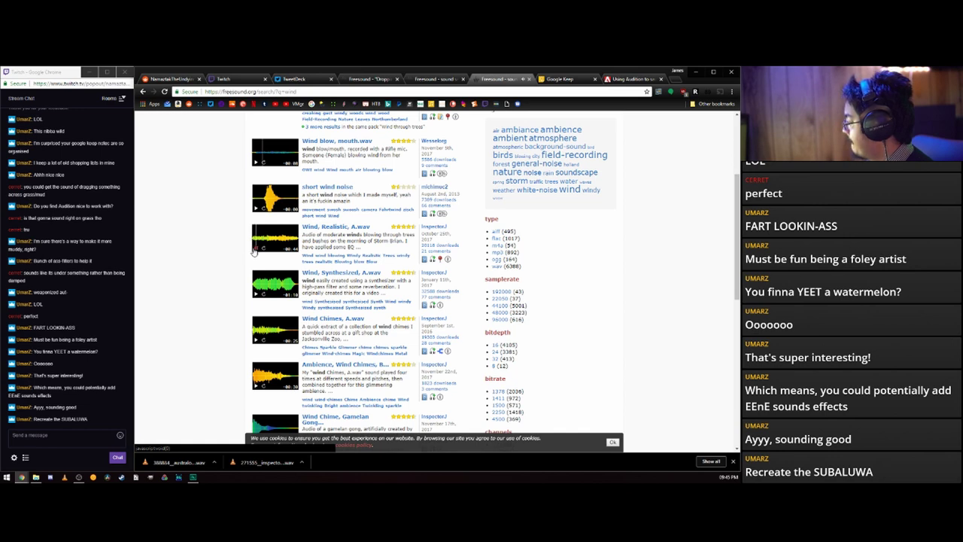
{"action": "scroll", "coordinate": [232, 237], "scroll_direction": "up", "scroll_amount": 3}
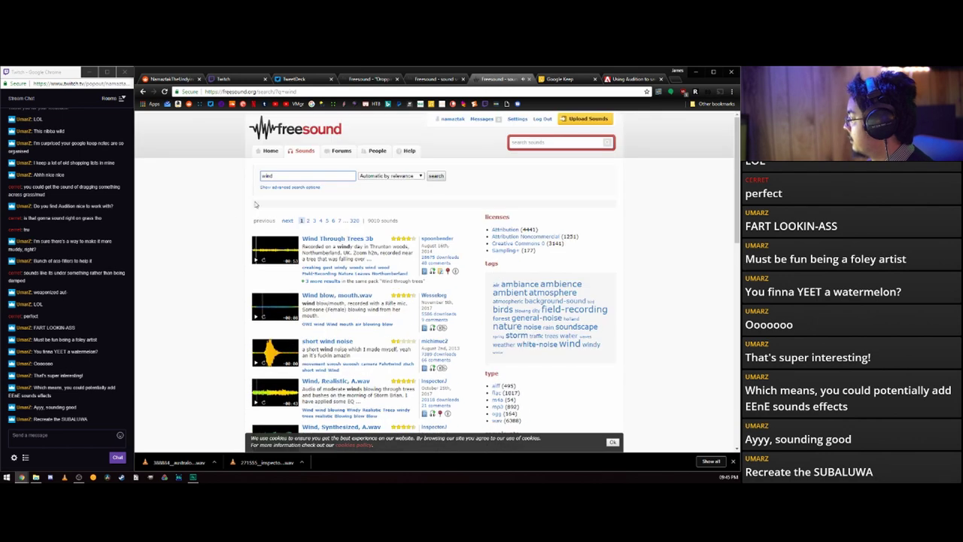
- Search Freesound for "raining" and preview "Rain, Moderate, C.wav" and the "Rain on Windows" recording
{"action": "left_click_drag", "start_coordinate": [301, 176], "coordinate": [217, 206]}
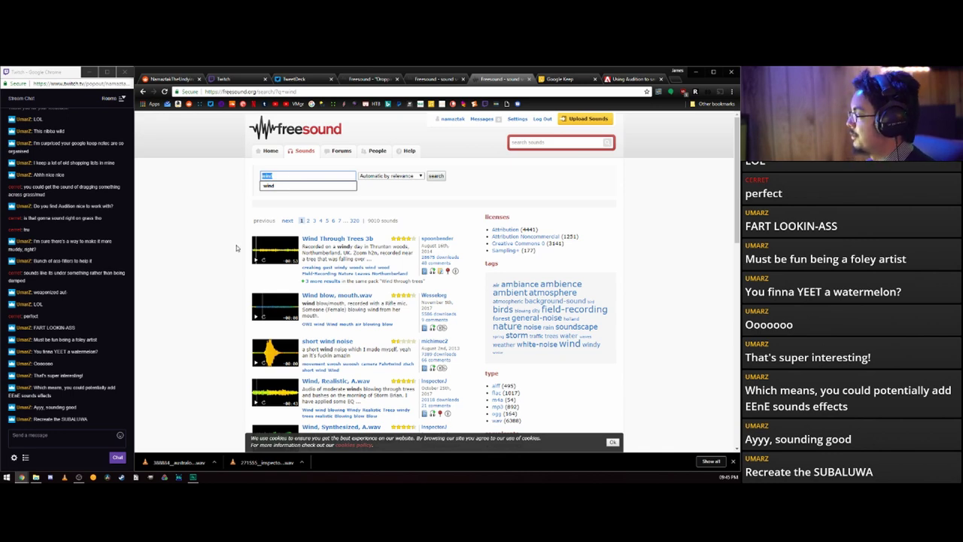
{"action": "type", "text": "raining"}
{"action": "key", "text": "Return"}
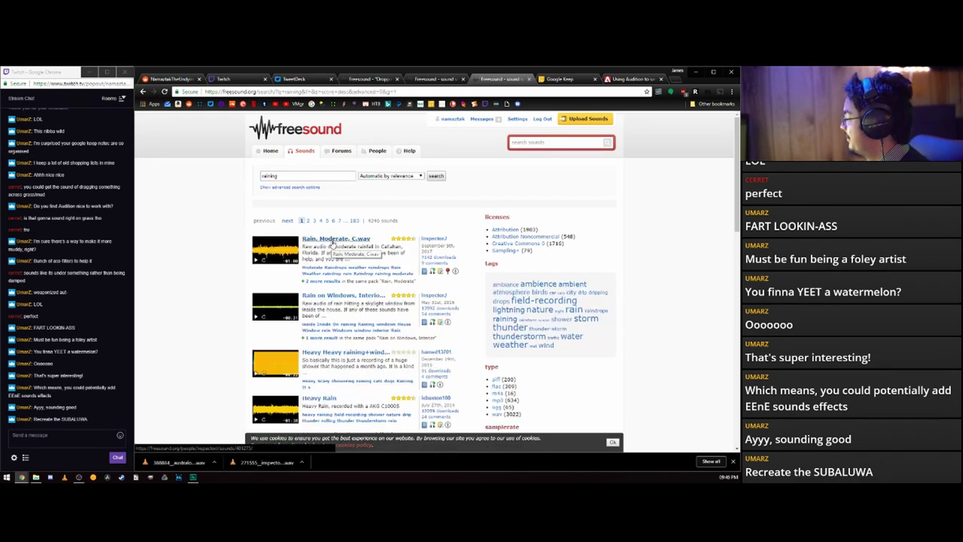
{"action": "left_click", "coordinate": [256, 260]}
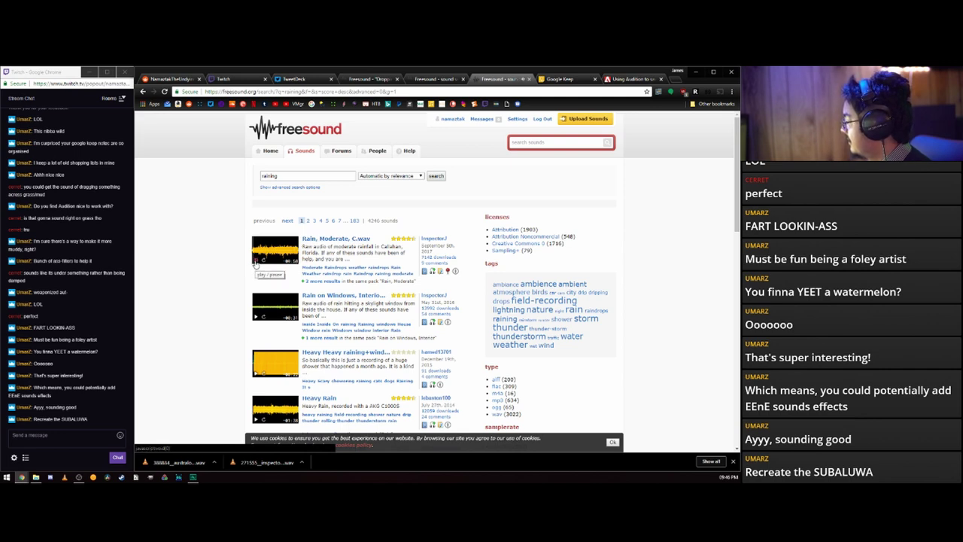
{"action": "left_click", "coordinate": [256, 317]}
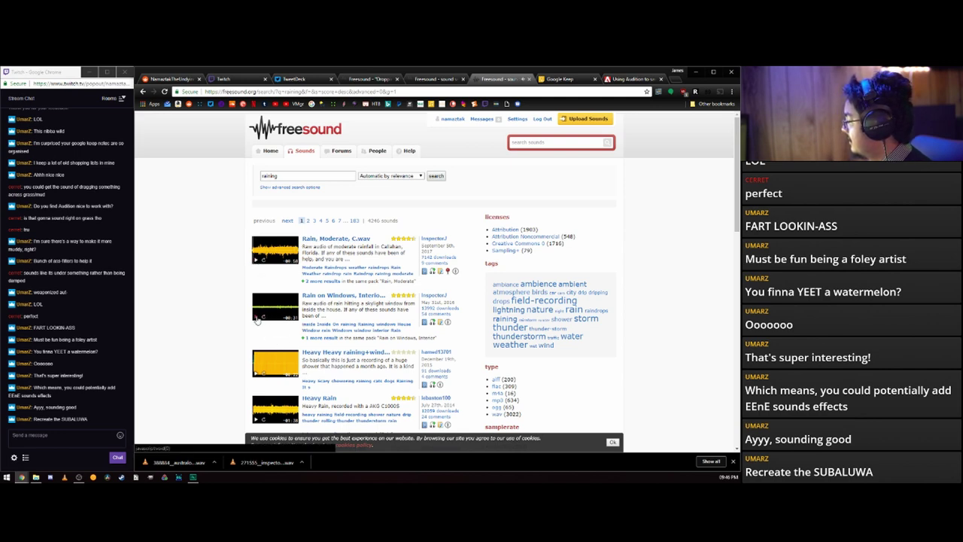
- Download "Rain, Moderate, C.wav" as a WAVE audio file into the proposed folder
{"action": "left_click", "coordinate": [335, 238]}
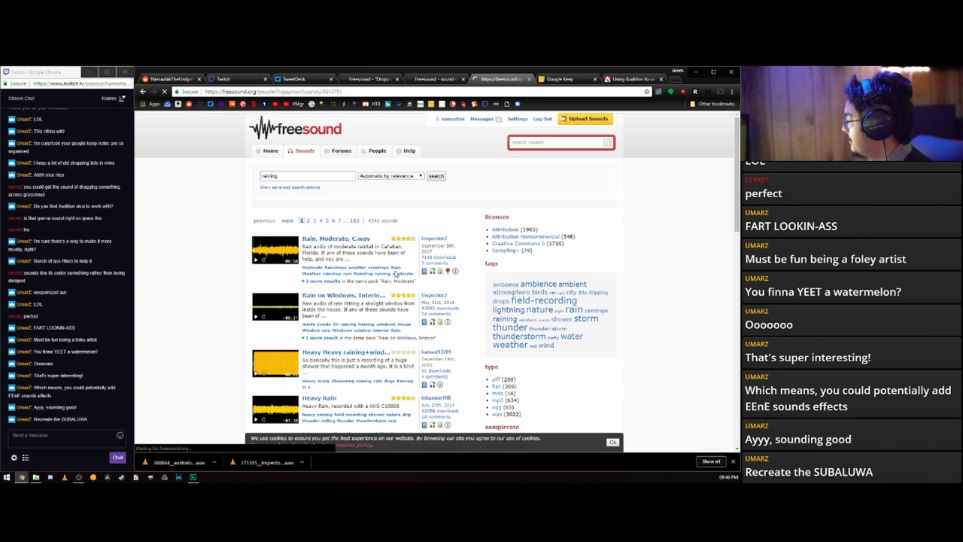
{"action": "left_click", "coordinate": [578, 292]}
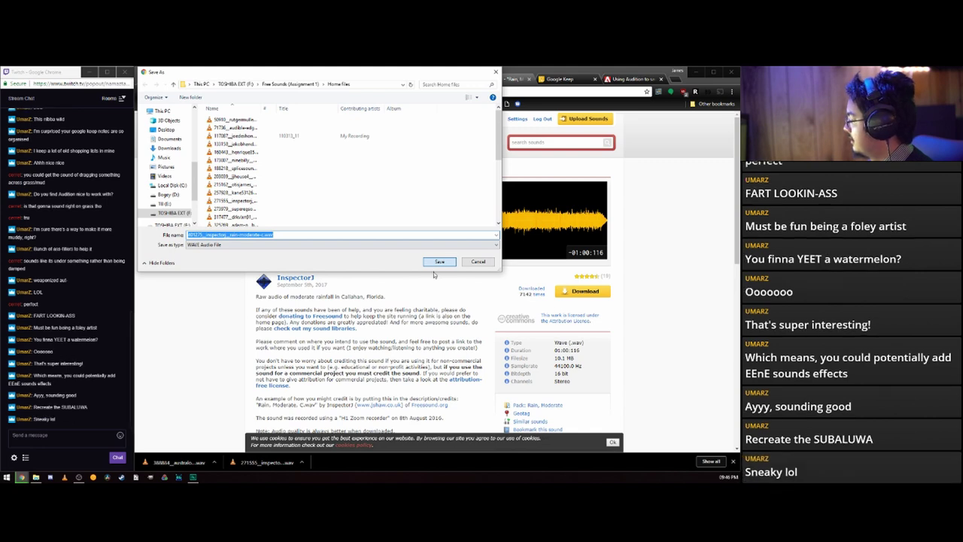
{"action": "left_click", "coordinate": [439, 262]}
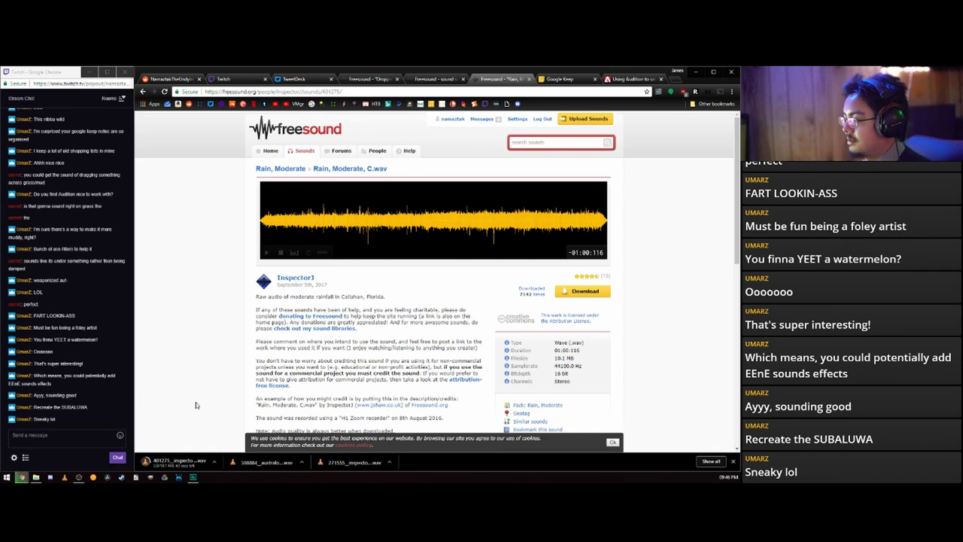
- Switch back to Audition and delete the three adjoining dry-leaves footstep clips after the last muddy footstep on Track 4
{"action": "key", "text": "alt+Tab"}
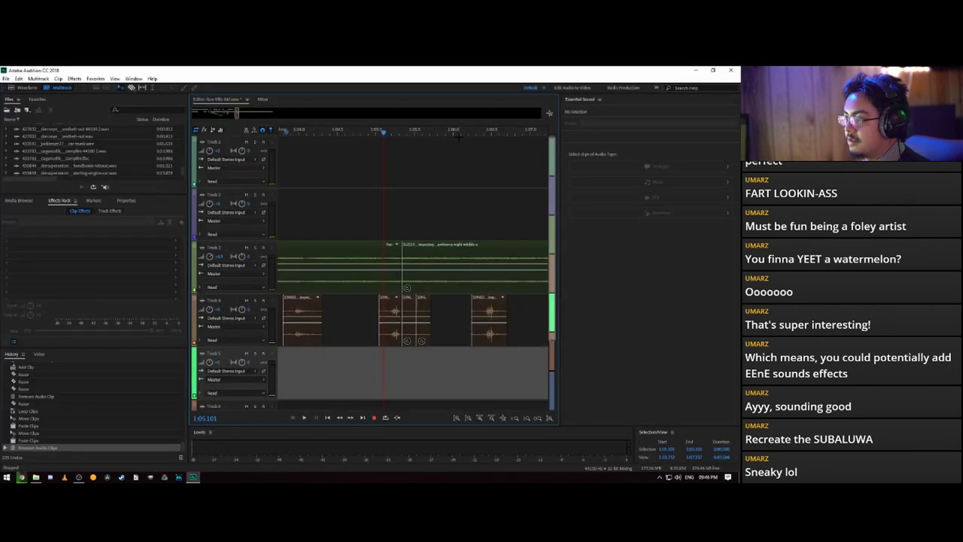
{"action": "left_click", "coordinate": [459, 139]}
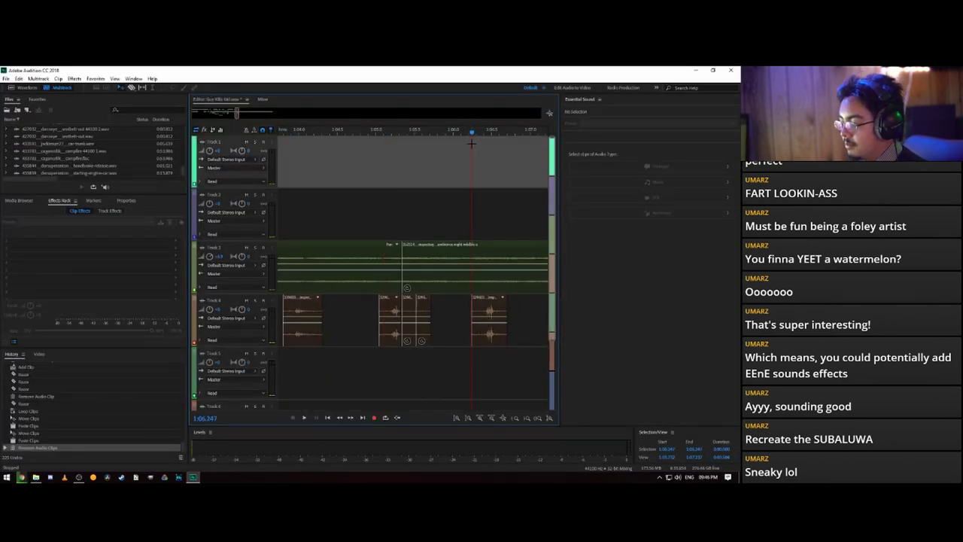
{"action": "scroll", "coordinate": [474, 158], "scroll_direction": "down", "scroll_amount": 3}
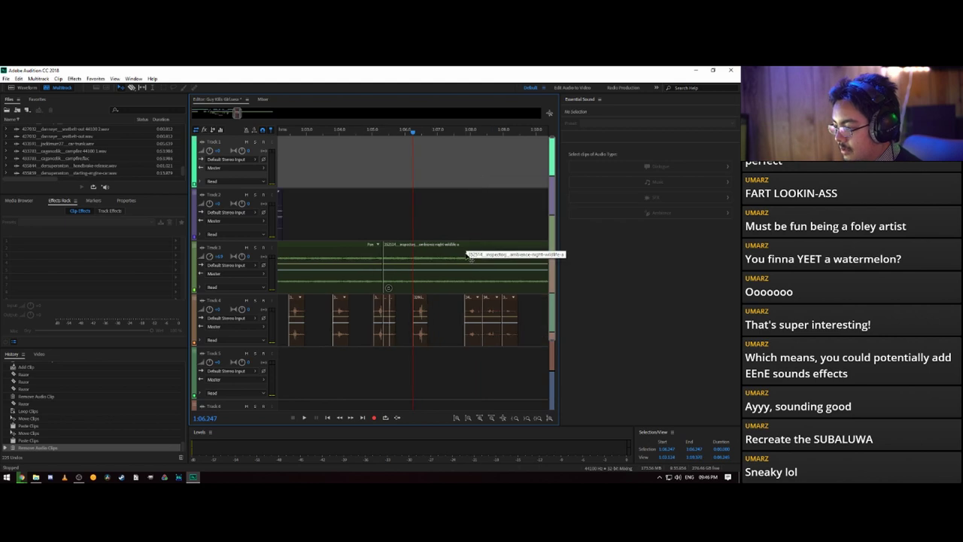
{"action": "left_click_drag", "start_coordinate": [461, 369], "coordinate": [524, 304]}
{"action": "key", "text": "End"}
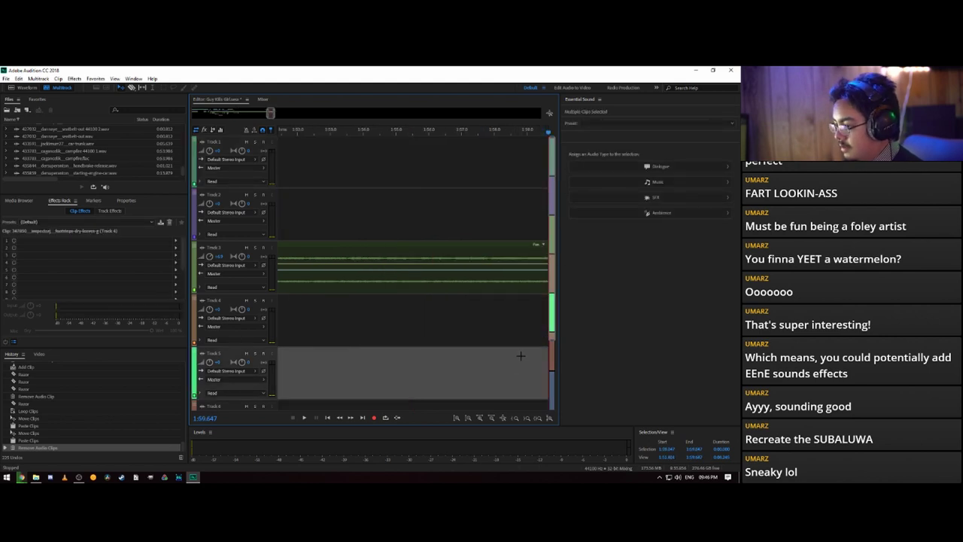
{"action": "left_click", "coordinate": [234, 112]}
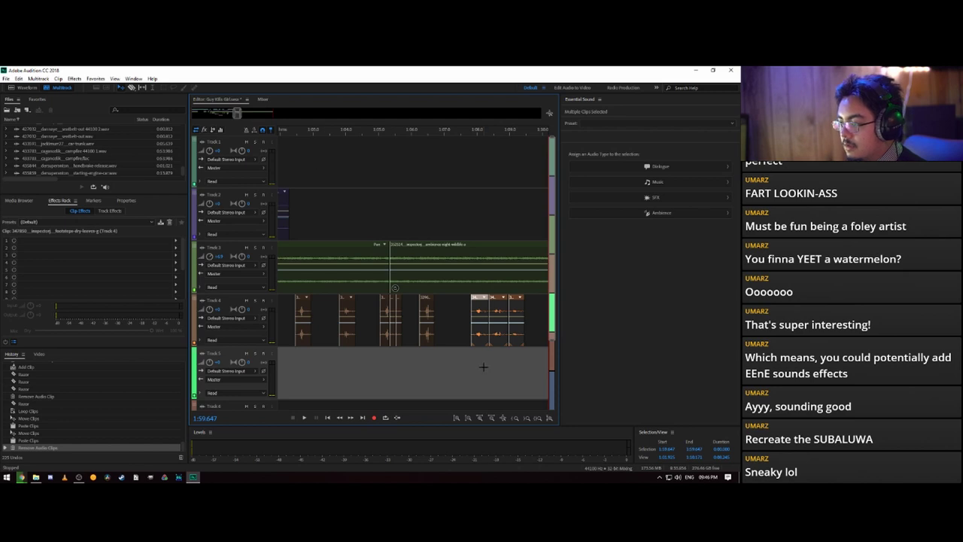
{"action": "key", "text": "Delete"}
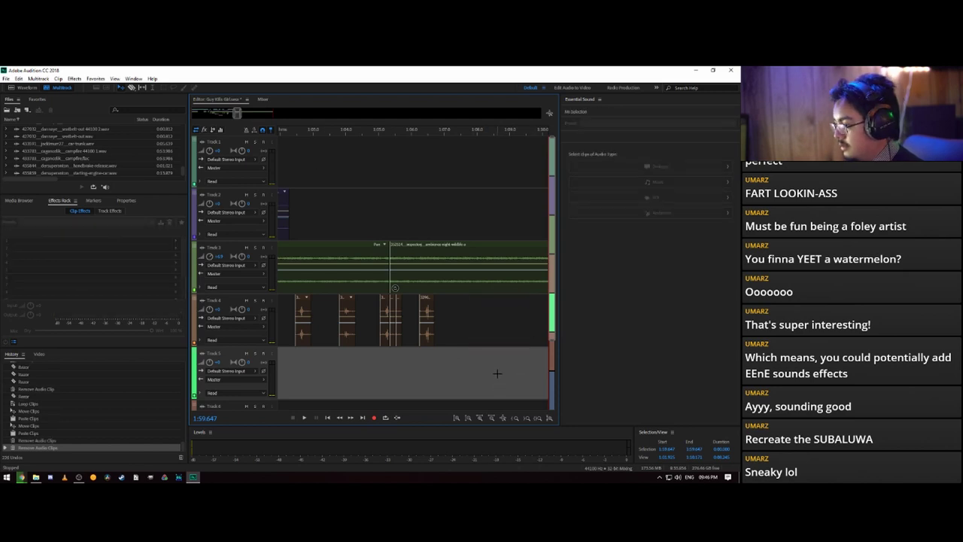
- Delete the quiet tail clips after the third muddy footstep on Track 4 and play the four footsteps through
{"action": "left_click", "coordinate": [406, 317]}
{"action": "key", "text": "Delete"}
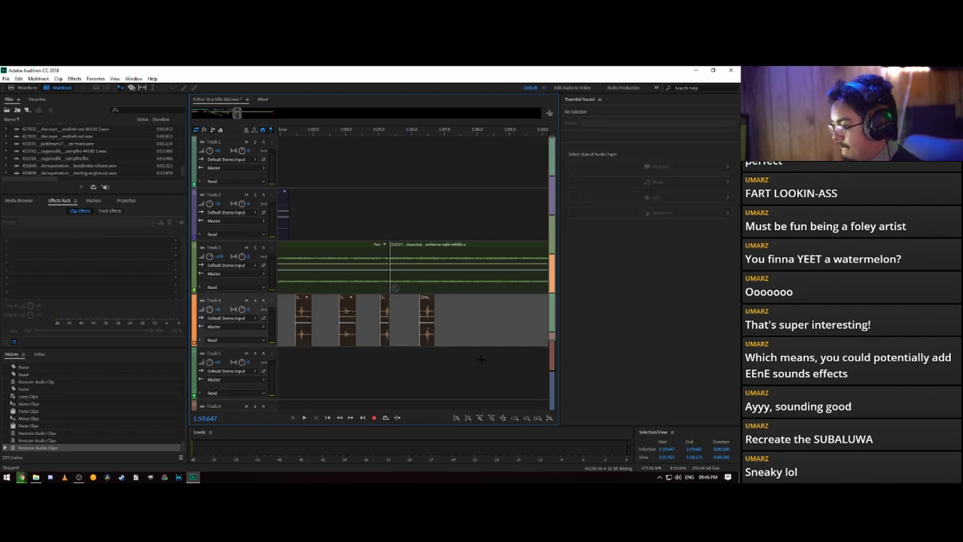
{"action": "left_click", "coordinate": [294, 138]}
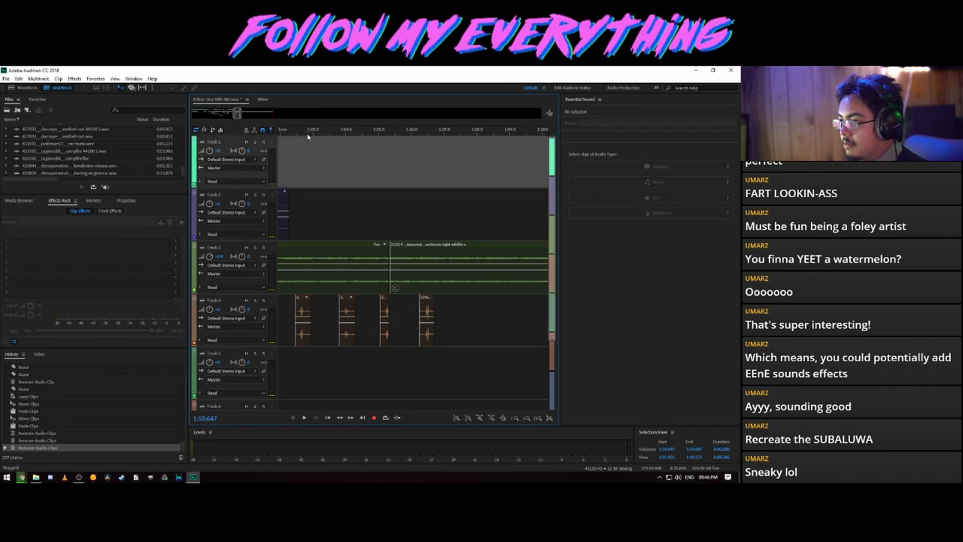
{"action": "key", "text": "space"}
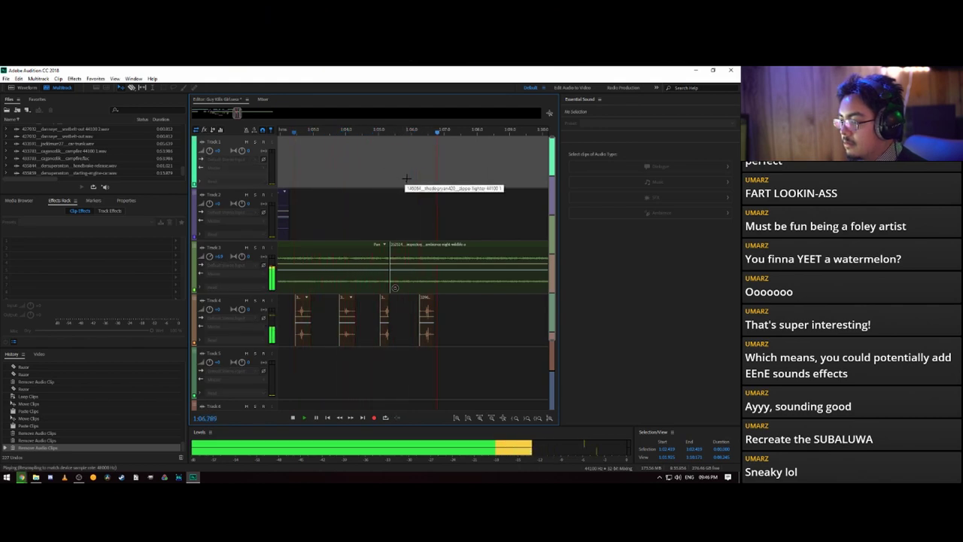
{"action": "key", "text": "space"}
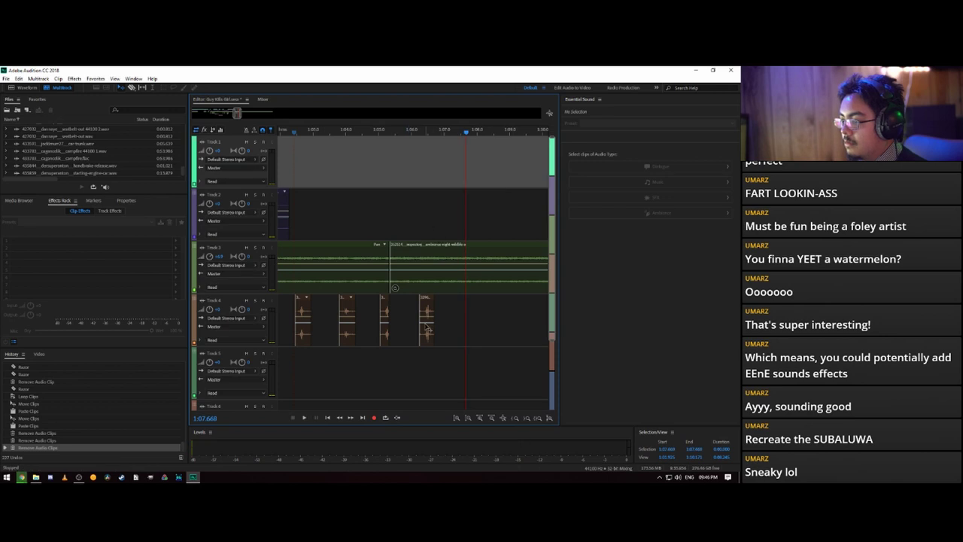
- Trim both ends of the last muddy footstep clip tightly around its sound, from about 1:06.42 to 1:06.52
{"action": "left_click_drag", "start_coordinate": [422, 311], "coordinate": [428, 311]}
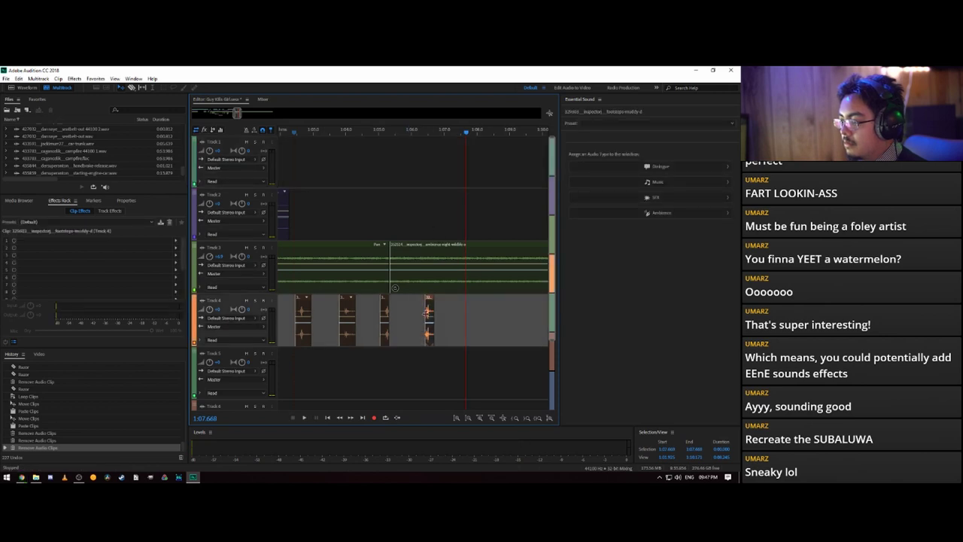
{"action": "left_click", "coordinate": [435, 133]}
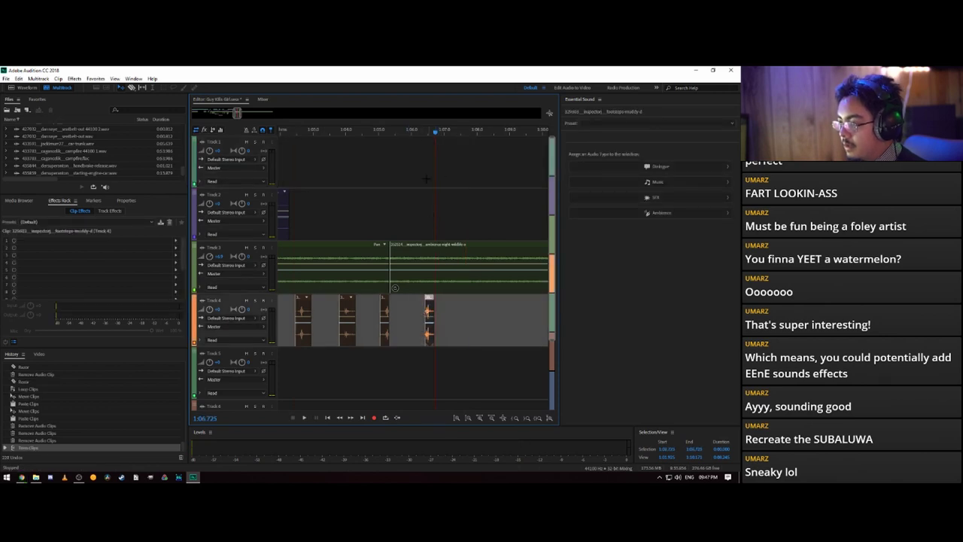
{"action": "scroll", "coordinate": [434, 131], "scroll_direction": "up", "scroll_amount": 4}
{"action": "scroll", "coordinate": [418, 133], "scroll_direction": "up", "scroll_amount": 4}
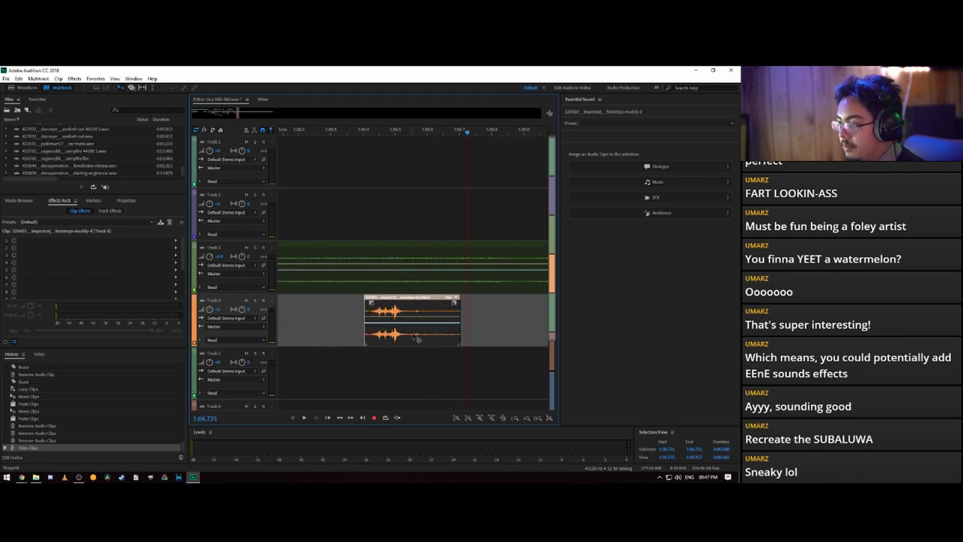
{"action": "left_click_drag", "start_coordinate": [364, 314], "coordinate": [371, 313]}
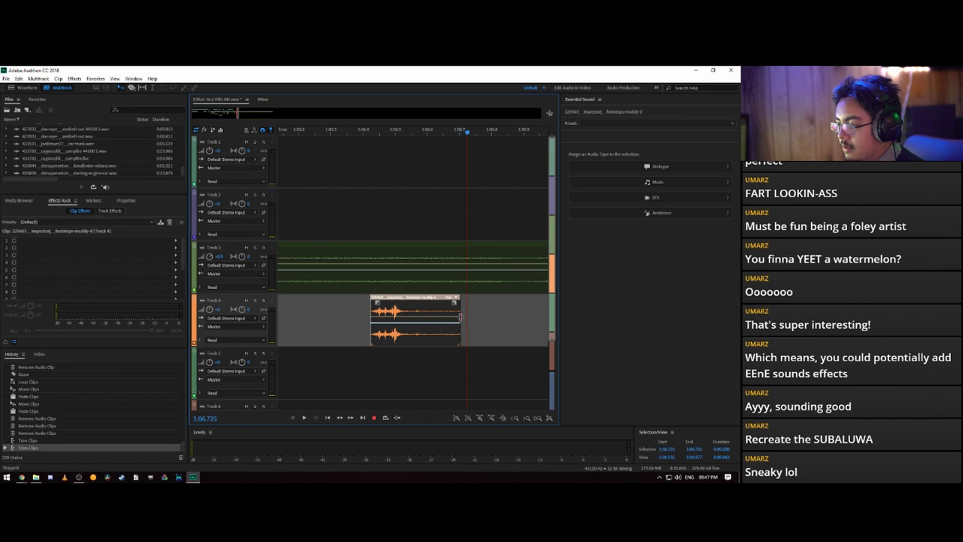
{"action": "left_click_drag", "start_coordinate": [460, 316], "coordinate": [402, 316]}
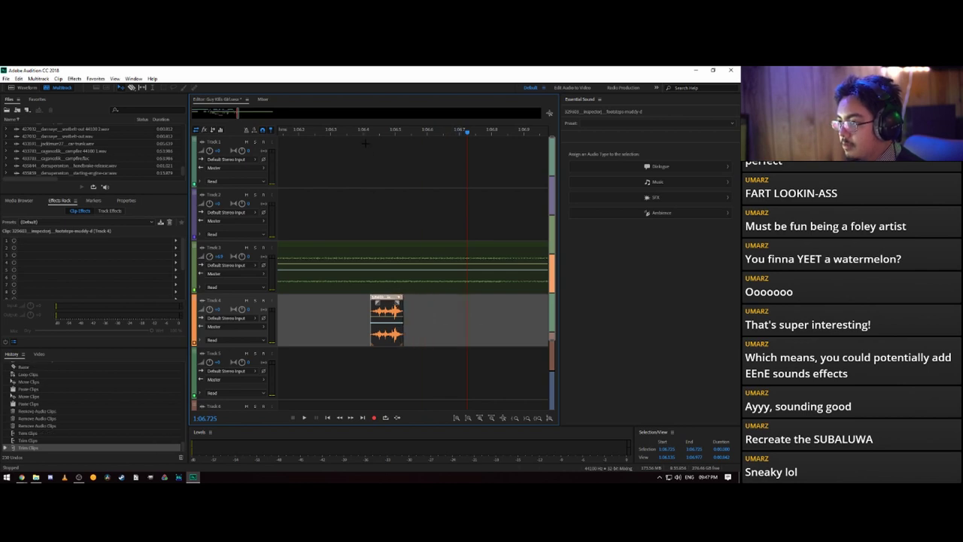
- Trim both ends of the third muddy footstep clip around its sound, from about 1:05.18 to 1:05.30
{"action": "left_click_drag", "start_coordinate": [349, 132], "coordinate": [272, 140]}
{"action": "key", "text": "space"}
{"action": "key", "text": "space"}
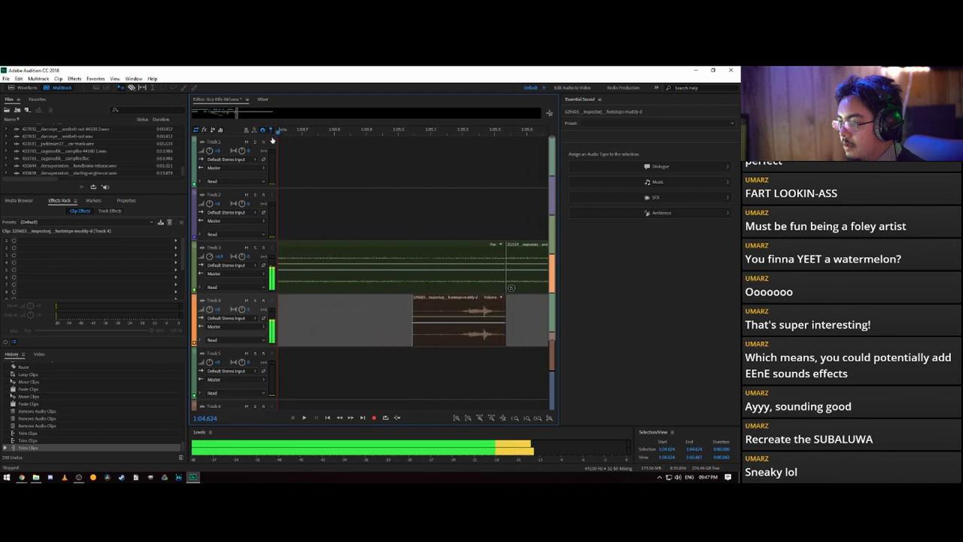
{"action": "key", "text": "space"}
{"action": "left_click_drag", "start_coordinate": [419, 312], "coordinate": [505, 309]}
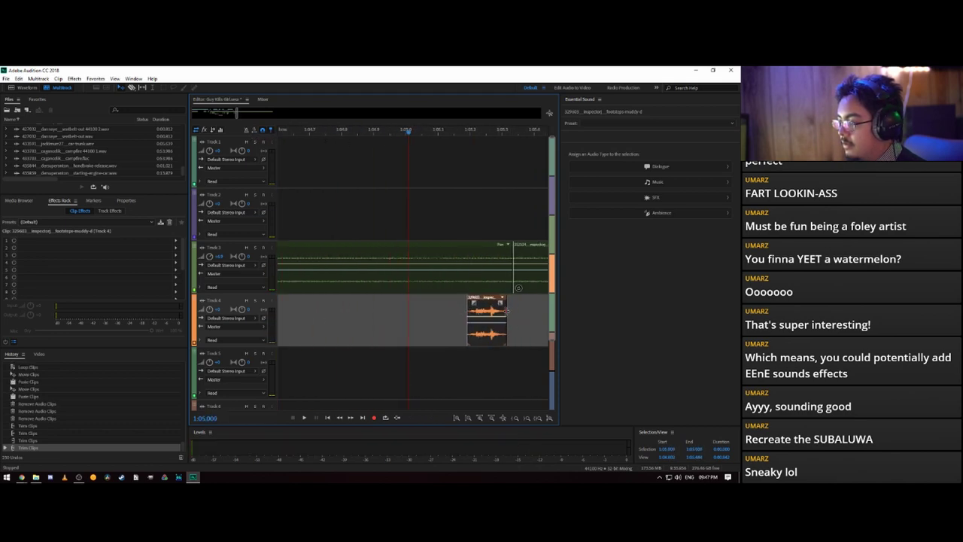
{"action": "left_click", "coordinate": [409, 293]}
- Trim both ends of the second muddy footstep clip on Track 4 around its sound, from about 1:03.96 to 1:04.08
{"action": "left_click_drag", "start_coordinate": [408, 135], "coordinate": [316, 142]}
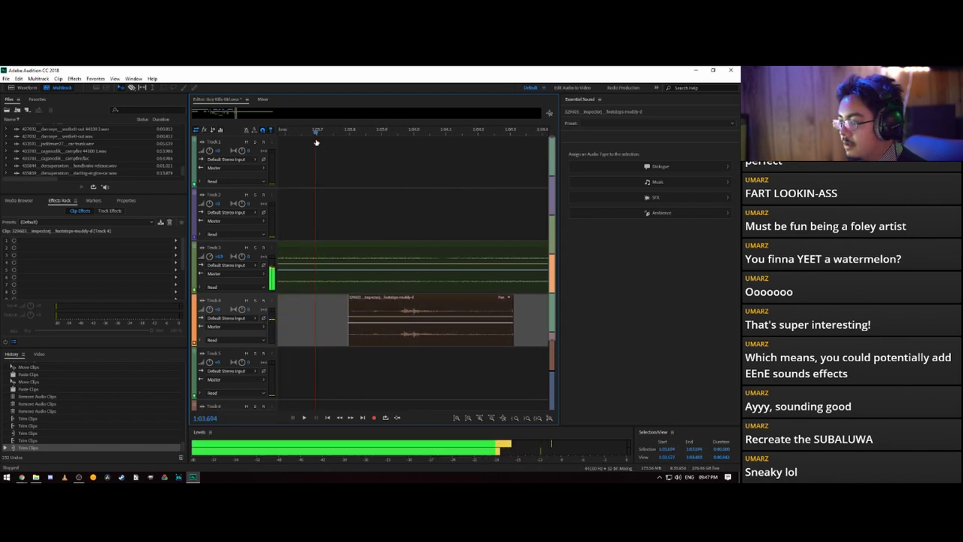
{"action": "left_click", "coordinate": [350, 312]}
{"action": "left_click_drag", "start_coordinate": [389, 304], "coordinate": [400, 304]}
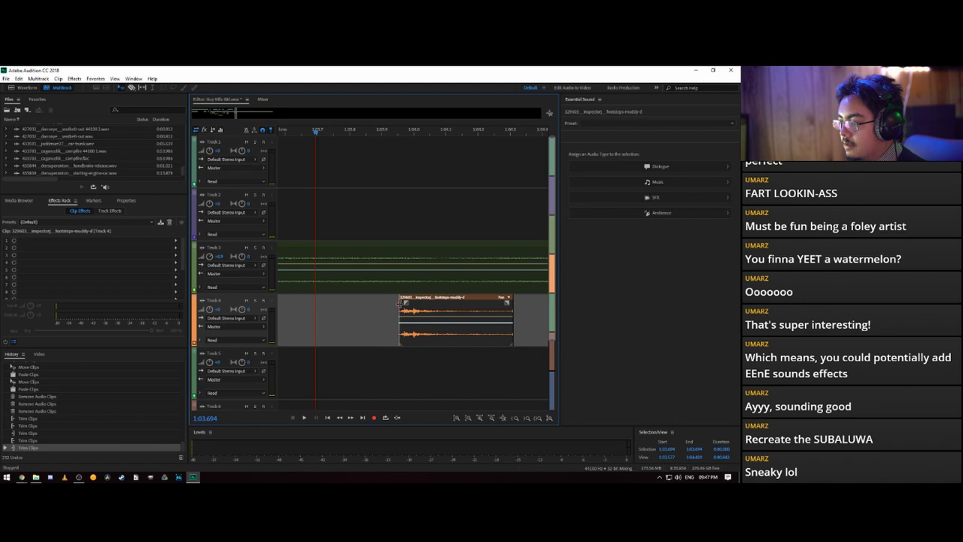
{"action": "left_click_drag", "start_coordinate": [512, 304], "coordinate": [435, 305]}
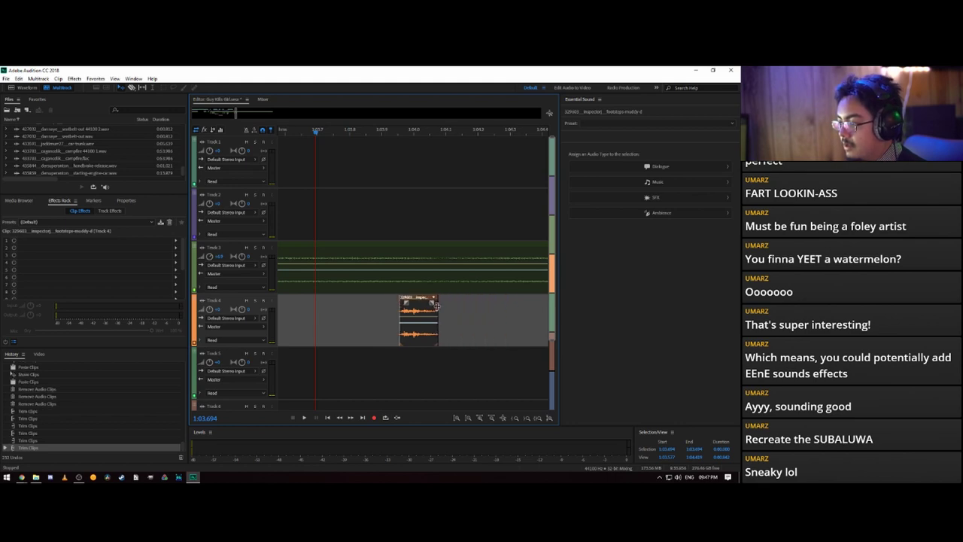
- Trim both ends of the first muddy footstep clip on Track 4 around its sound, from about 1:02.59 to 1:02.70
{"action": "left_click_drag", "start_coordinate": [316, 134], "coordinate": [350, 146]}
{"action": "left_click_drag", "start_coordinate": [348, 309], "coordinate": [390, 310]}
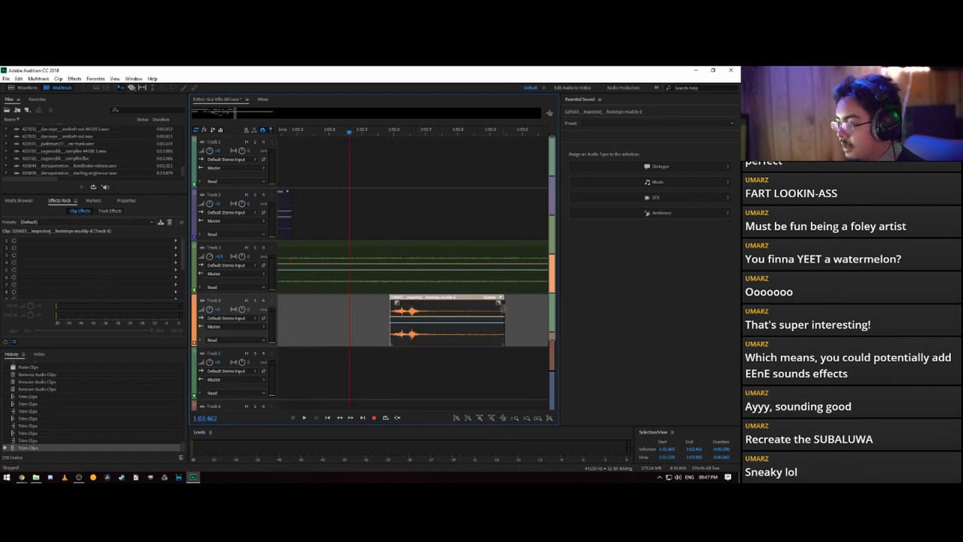
{"action": "left_click_drag", "start_coordinate": [503, 309], "coordinate": [425, 310]}
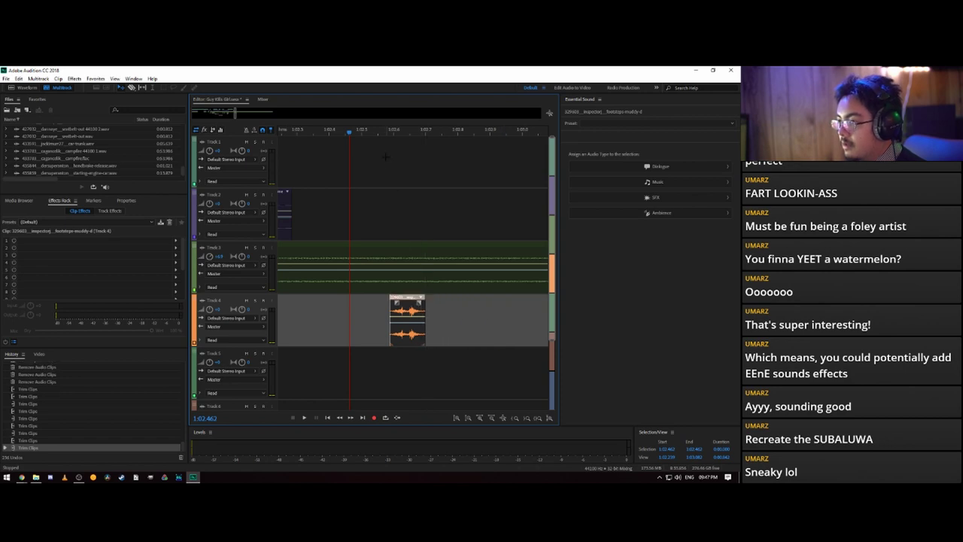
- Play the four trimmed muddy footsteps through and review their spacing on Track 4
{"action": "key", "text": "space"}
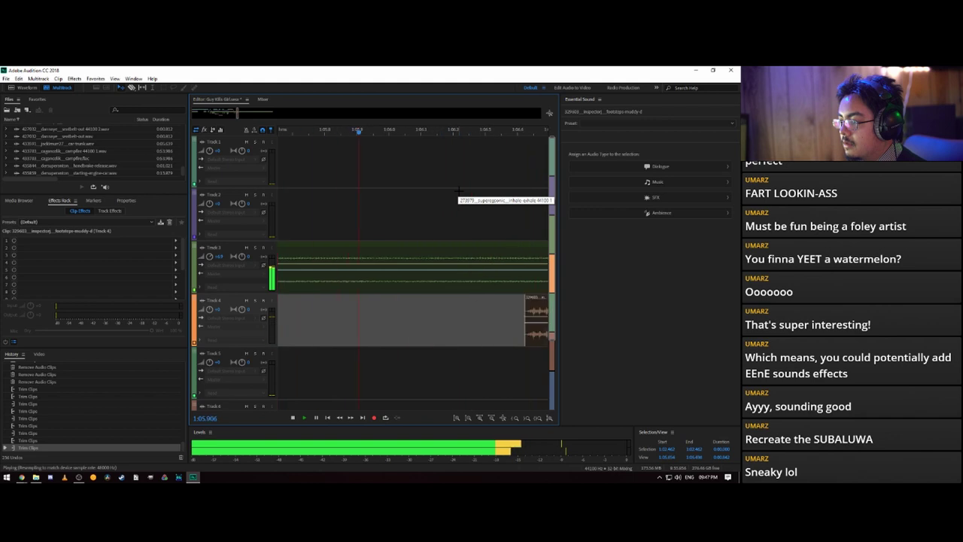
{"action": "key", "text": "space"}
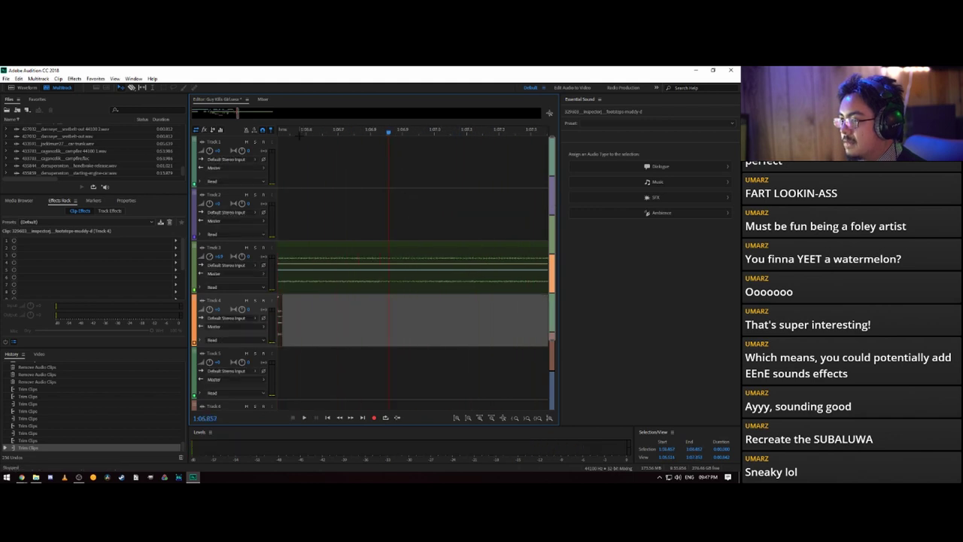
{"action": "scroll", "coordinate": [398, 135], "scroll_direction": "down", "scroll_amount": 5}
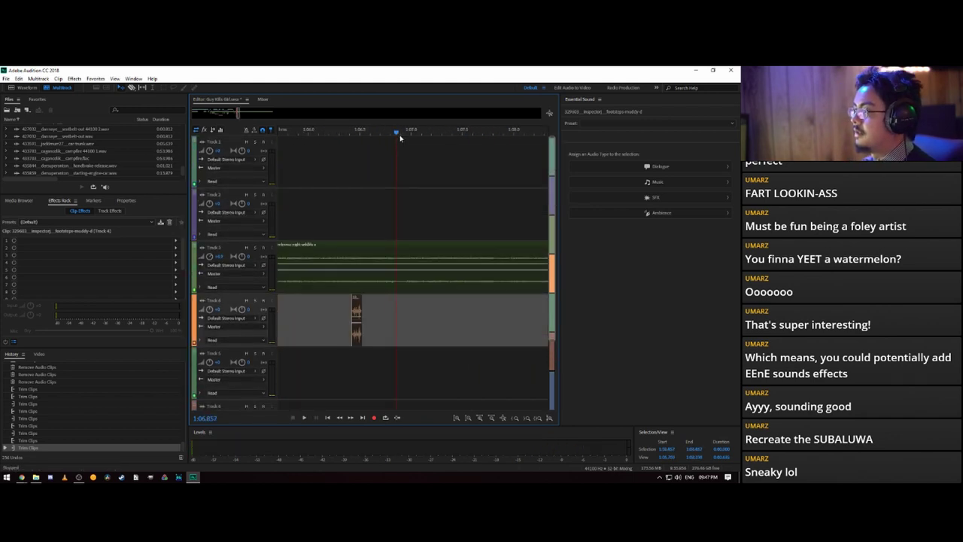
{"action": "scroll", "coordinate": [401, 145], "scroll_direction": "down", "scroll_amount": 2}
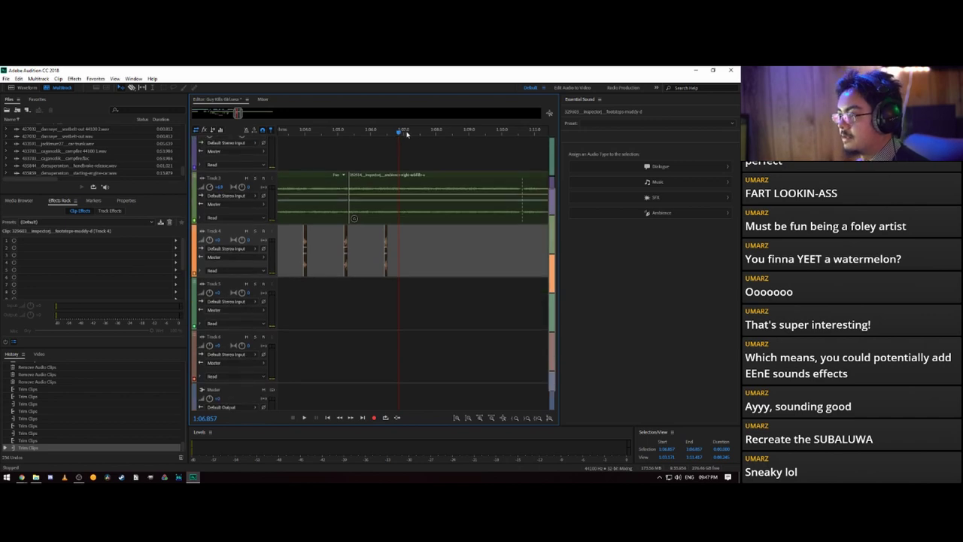
{"action": "scroll", "coordinate": [407, 133], "scroll_direction": "down", "scroll_amount": 1}
{"action": "scroll", "coordinate": [418, 154], "scroll_direction": "up", "scroll_amount": 2}
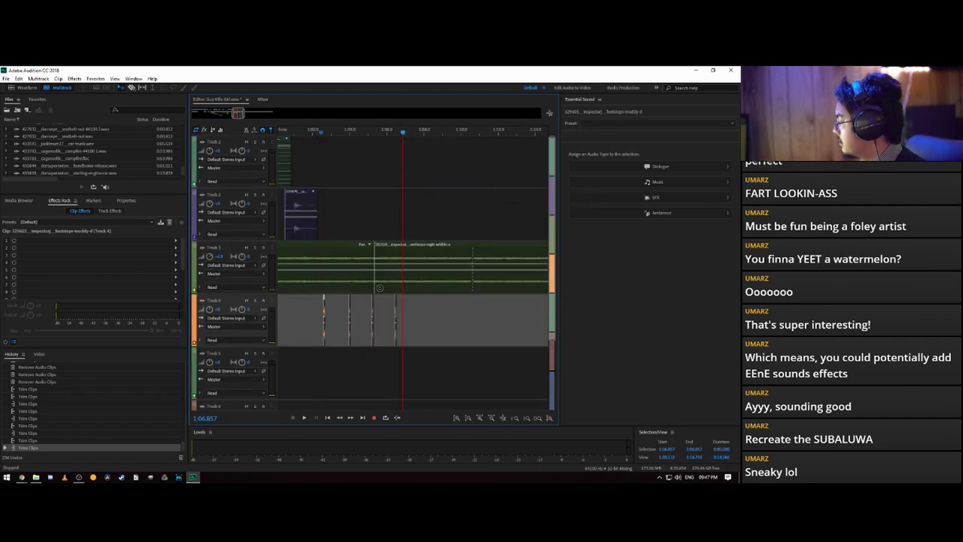
- Switch to File Explorer and import the 401275 rain-moderate-c recording from the Home files folder into Audition
{"action": "key", "text": "alt+Tab"}
{"action": "left_click", "coordinate": [213, 462]}
{"action": "left_click", "coordinate": [233, 438]}
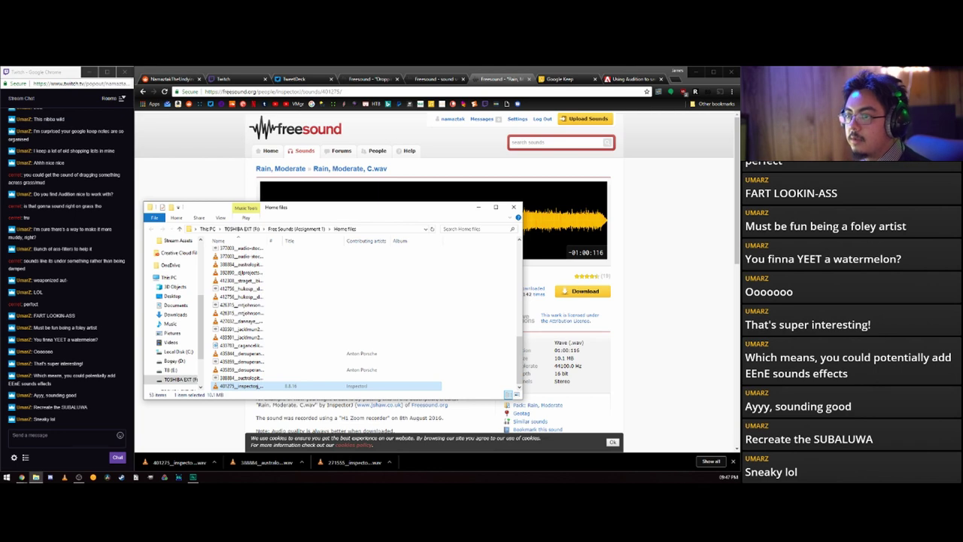
{"action": "key", "text": "alt+Tab"}
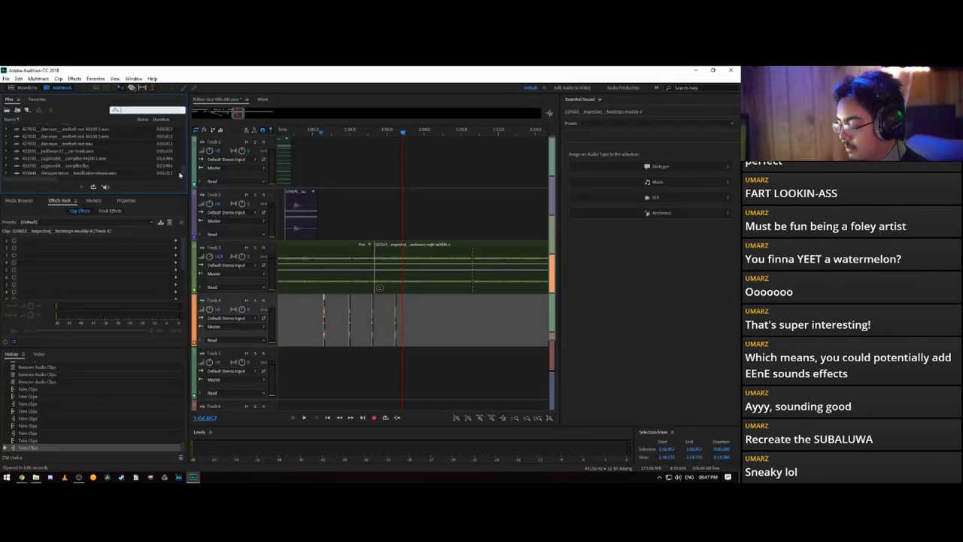
- Search the project files for "rain" and place the rain recording on Track 5, starting at about 0:58.4
{"action": "type", "text": "rain"}
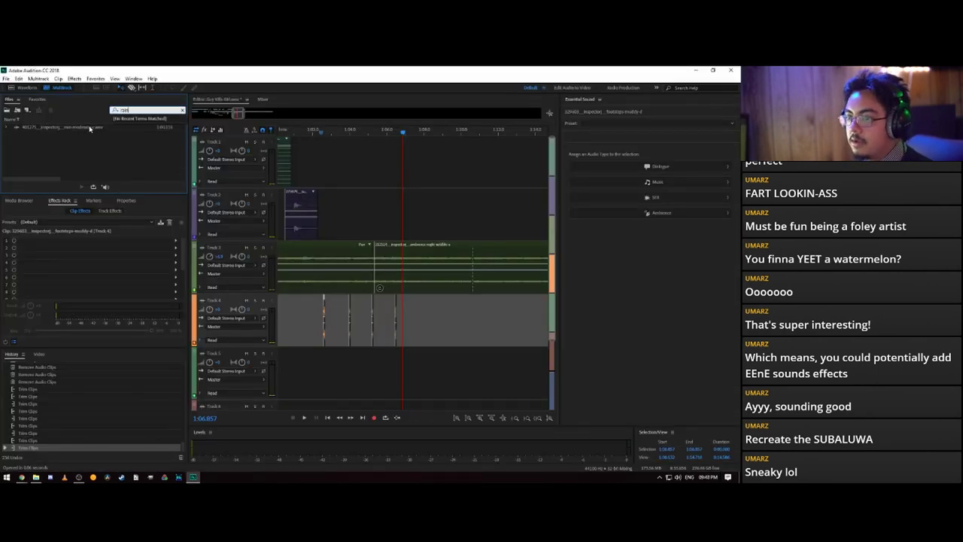
{"action": "left_click_drag", "start_coordinate": [88, 129], "coordinate": [316, 366]}
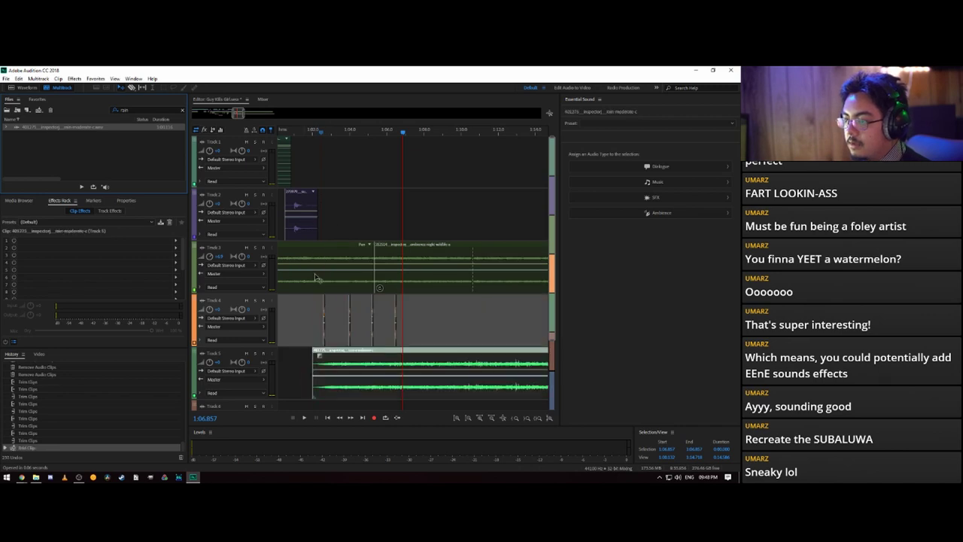
{"action": "left_click_drag", "start_coordinate": [321, 130], "coordinate": [282, 134]}
{"action": "key", "text": "space"}
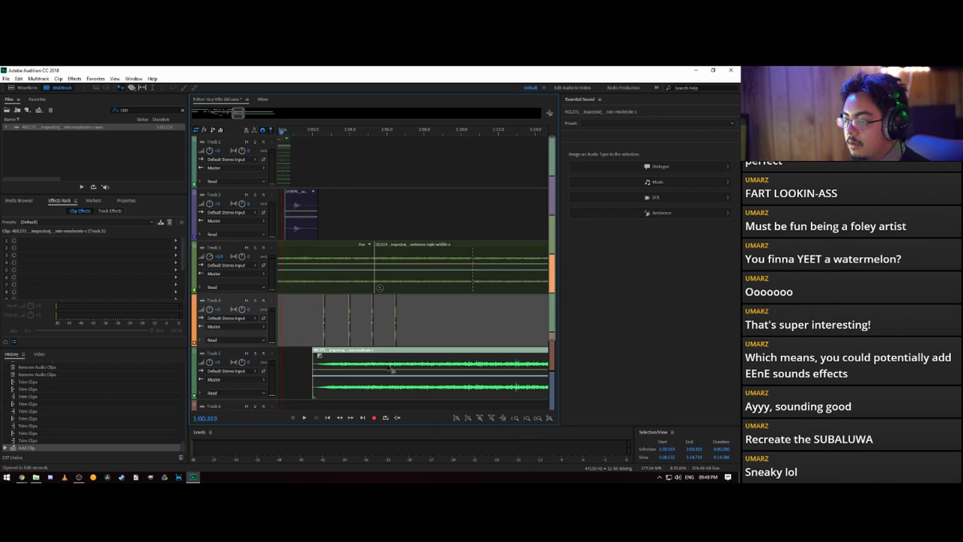
{"action": "left_click_drag", "start_coordinate": [387, 366], "coordinate": [335, 361]}
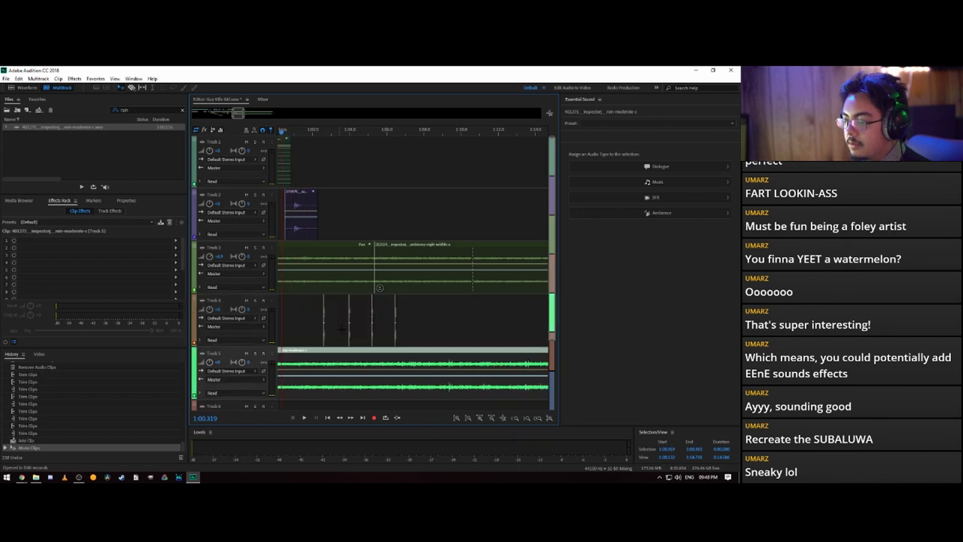
- Move the rain clip from Track 5 to Track 6 so it starts at about 0:51
{"action": "left_click_drag", "start_coordinate": [283, 134], "coordinate": [293, 140]}
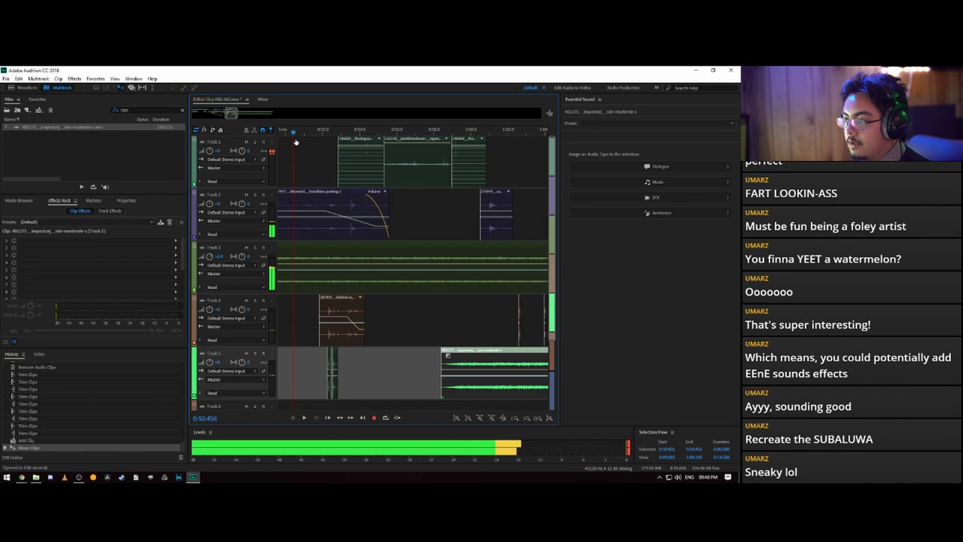
{"action": "scroll", "coordinate": [466, 367], "scroll_direction": "down", "scroll_amount": 1}
{"action": "scroll", "coordinate": [467, 367], "scroll_direction": "down", "scroll_amount": 3}
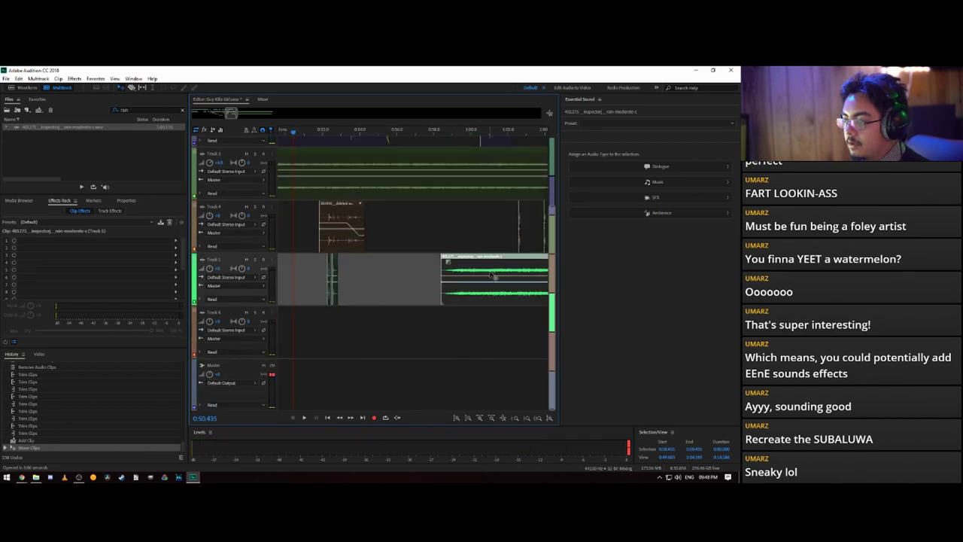
{"action": "left_click_drag", "start_coordinate": [494, 277], "coordinate": [358, 327]}
{"action": "scroll", "coordinate": [316, 178], "scroll_direction": "up", "scroll_amount": 4}
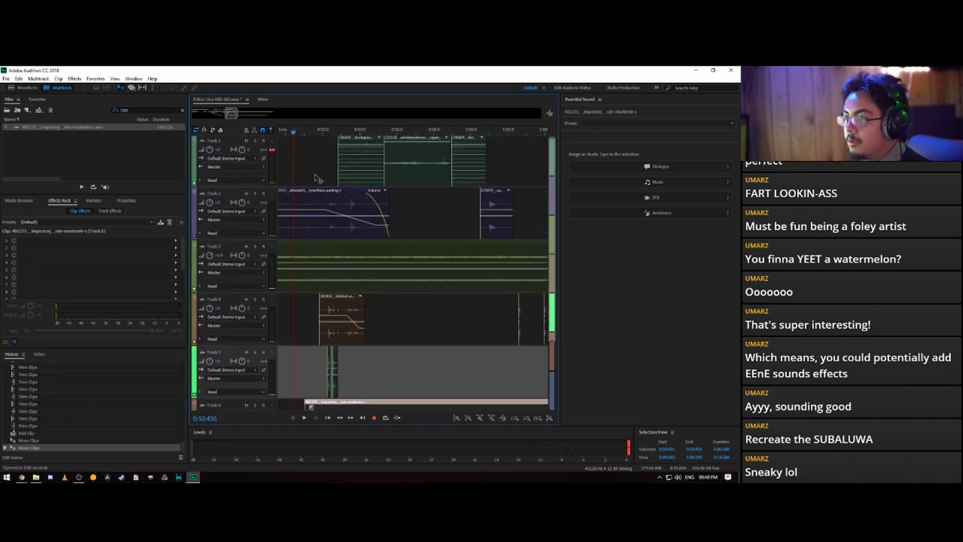
- Play the section from about 0:51.6 to check the start of the rain against the other tracks
{"action": "scroll", "coordinate": [328, 134], "scroll_direction": "down", "scroll_amount": 4}
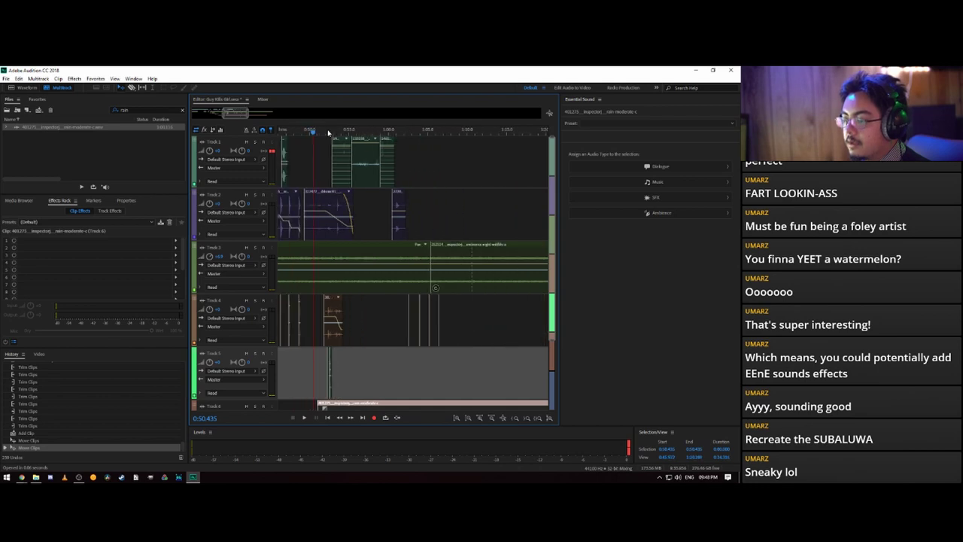
{"action": "scroll", "coordinate": [325, 136], "scroll_direction": "up", "scroll_amount": 4}
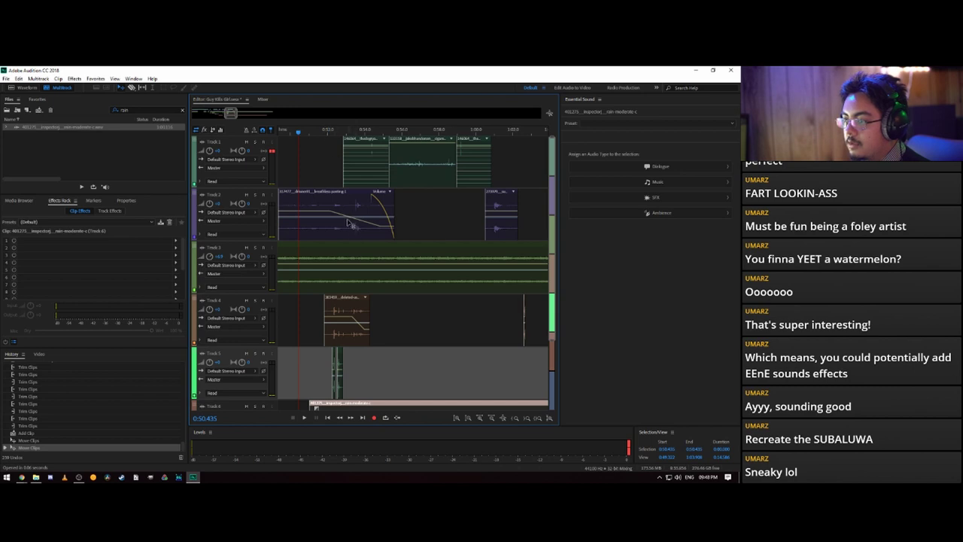
{"action": "scroll", "coordinate": [313, 133], "scroll_direction": "down", "scroll_amount": 2}
{"action": "left_click_drag", "start_coordinate": [290, 134], "coordinate": [381, 152]}
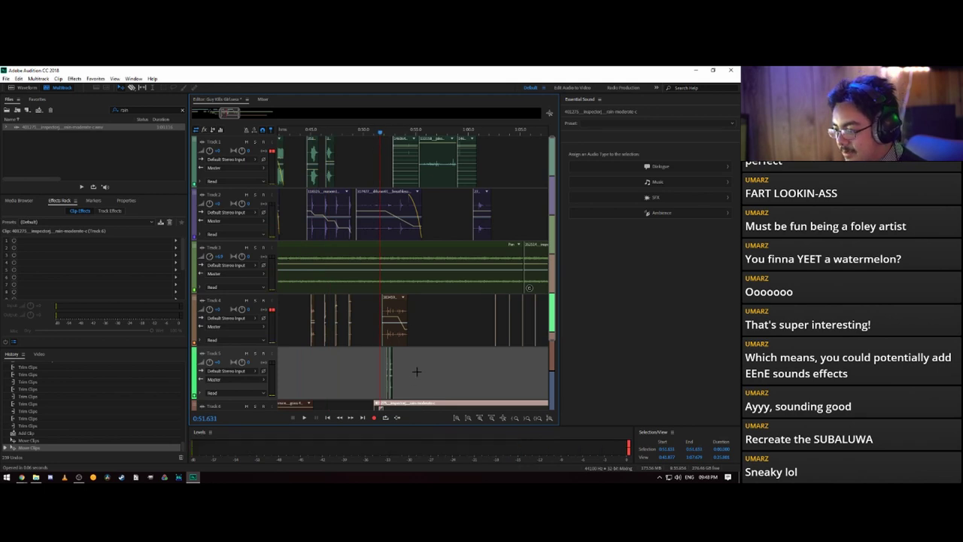
{"action": "scroll", "coordinate": [407, 133], "scroll_direction": "up", "scroll_amount": 3}
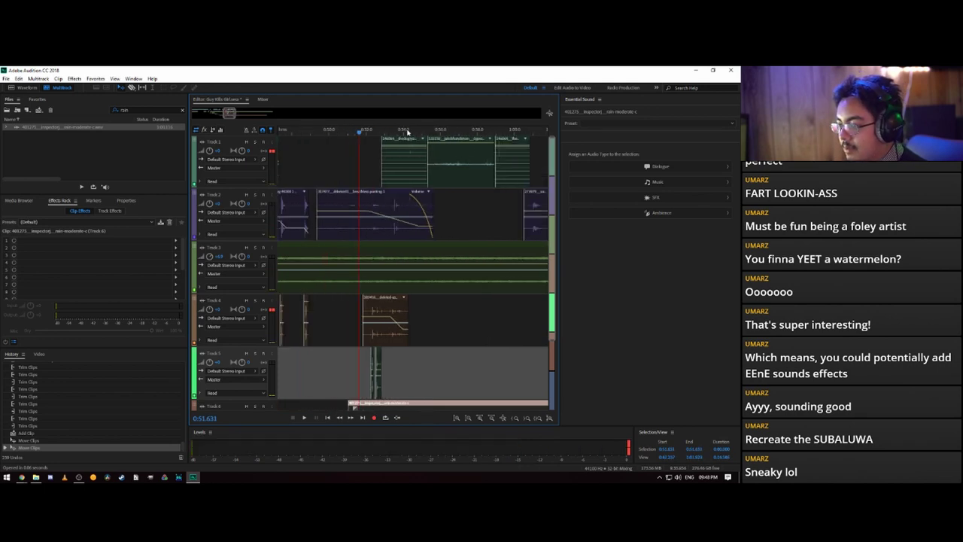
{"action": "scroll", "coordinate": [402, 358], "scroll_direction": "down", "scroll_amount": 3}
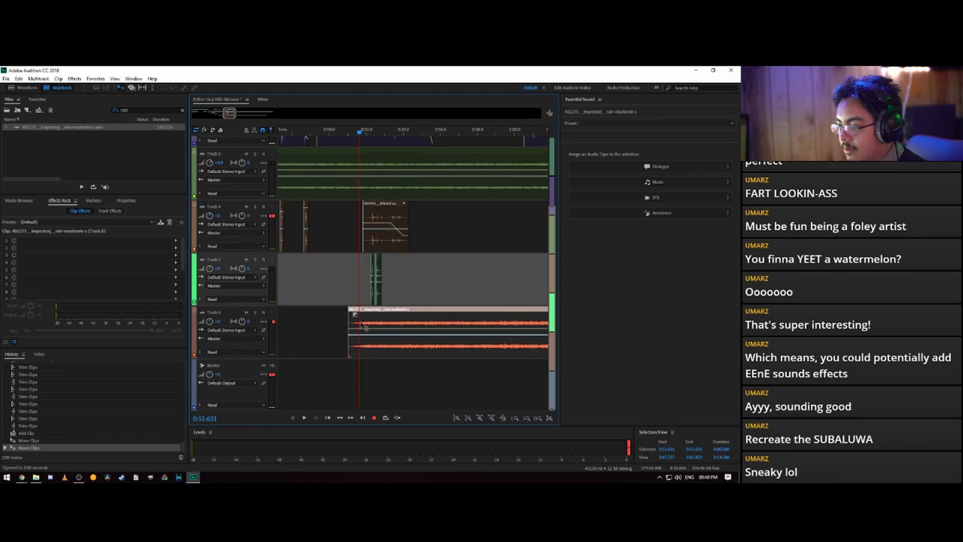
{"action": "key", "text": "space"}
{"action": "key", "text": "space"}
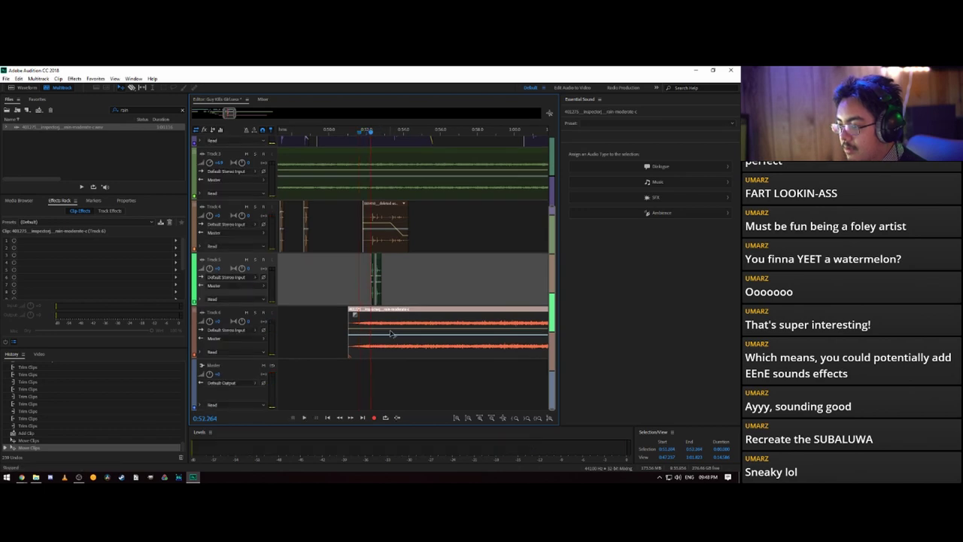
- Lower the volume envelope of the rain clip on Track 6 and play it back from about 0:52.3
{"action": "left_click", "coordinate": [392, 333]}
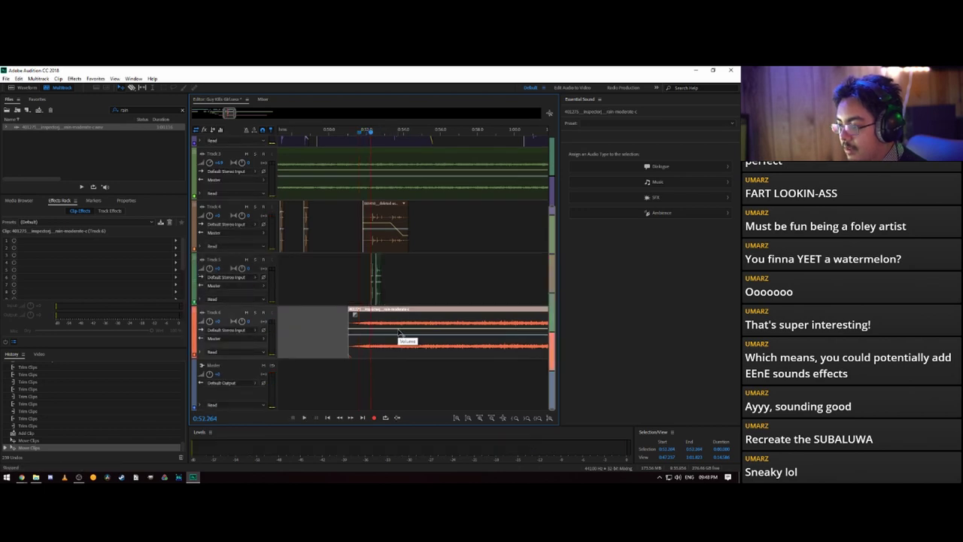
{"action": "left_click_drag", "start_coordinate": [399, 333], "coordinate": [402, 346]}
{"action": "key", "text": "space"}
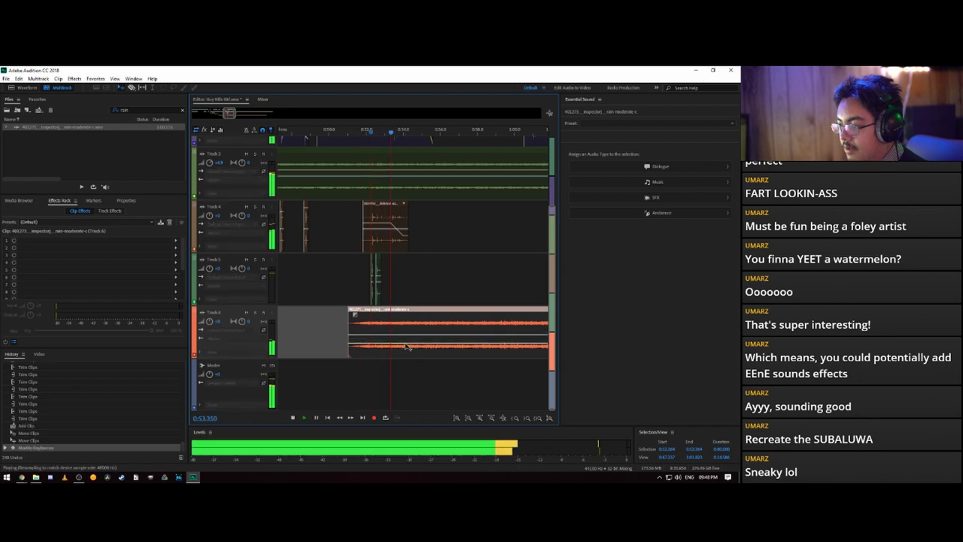
- Play back the start of the rain clip on Track 6 and extend its fade-in to about 2 seconds
{"action": "key", "text": "space"}
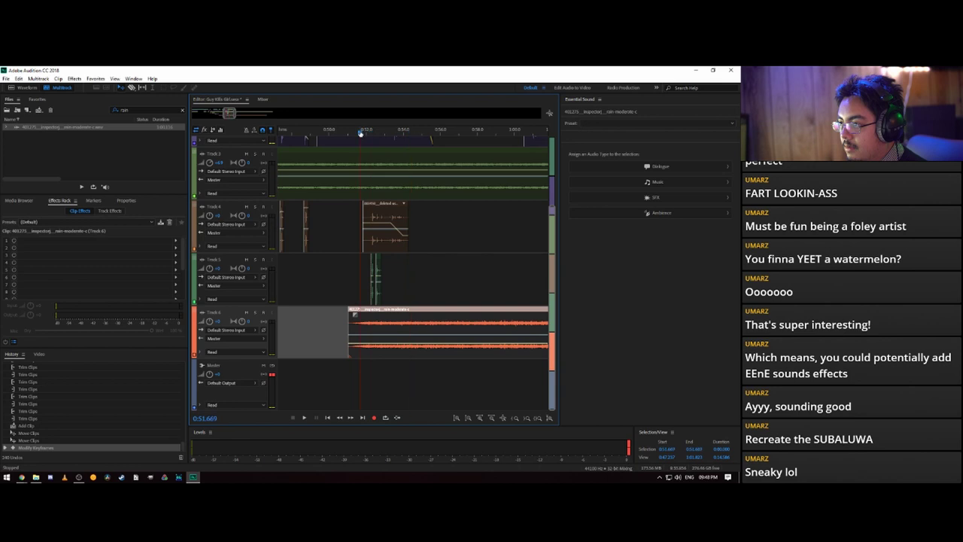
{"action": "key", "text": "space"}
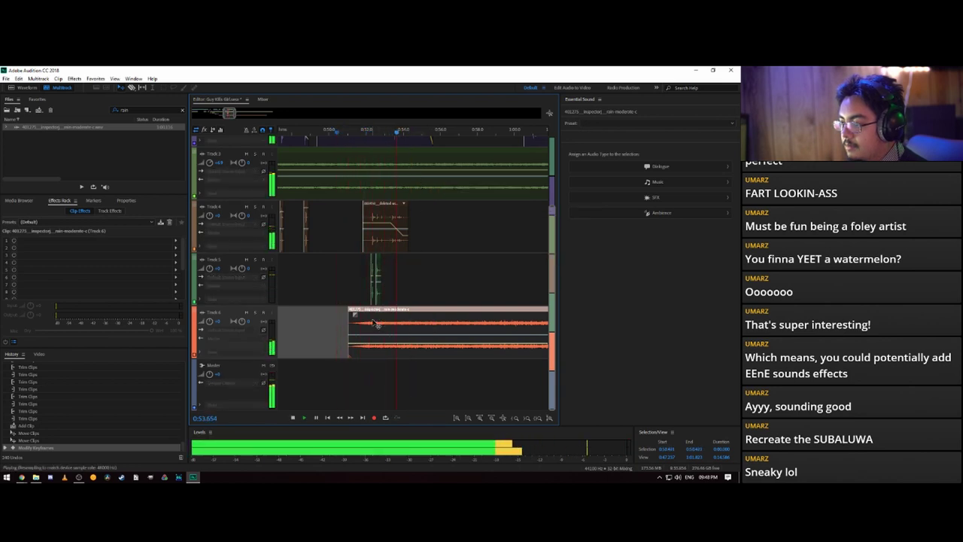
{"action": "left_click_drag", "start_coordinate": [355, 315], "coordinate": [394, 315]}
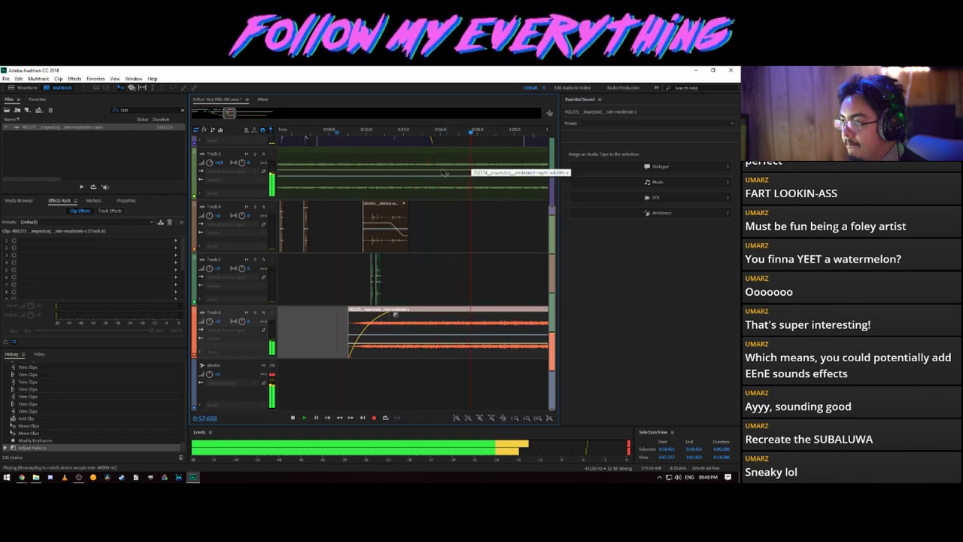
{"action": "key", "text": "space"}
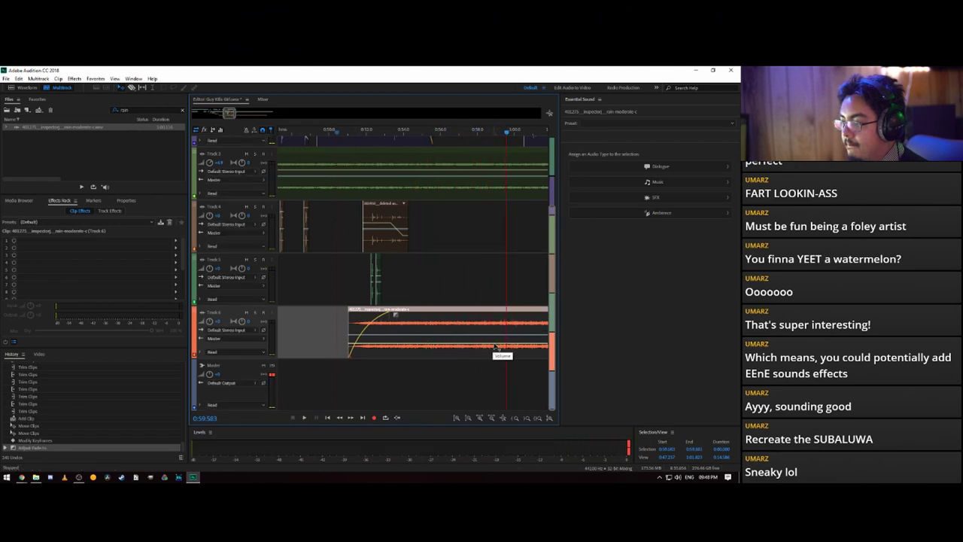
- Add two volume keyframes to the Track 6 rain clip around 0:59 and raise the second so the rain ramps up
{"action": "left_click", "coordinate": [496, 345]}
{"action": "left_click", "coordinate": [514, 344]}
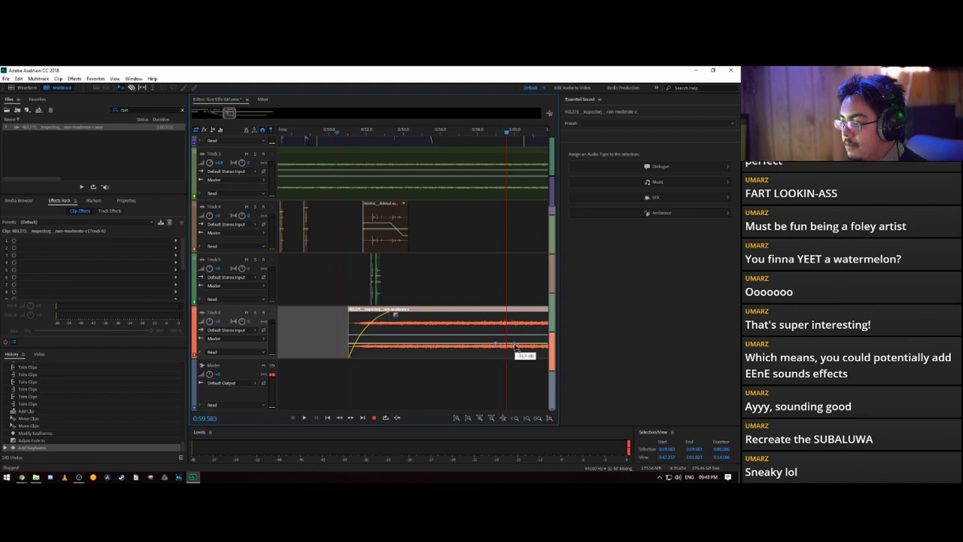
{"action": "mouse_move", "coordinate": [527, 344]}
{"action": "left_mouse_down"}
{"action": "mouse_move", "coordinate": [564, 344]}
{"action": "mouse_move", "coordinate": [552, 333]}
{"action": "mouse_move", "coordinate": [540, 340]}
{"action": "left_mouse_up"}
{"action": "key", "text": "ctrl+z"}
{"action": "scroll", "coordinate": [523, 131], "scroll_direction": "down", "scroll_amount": 3}
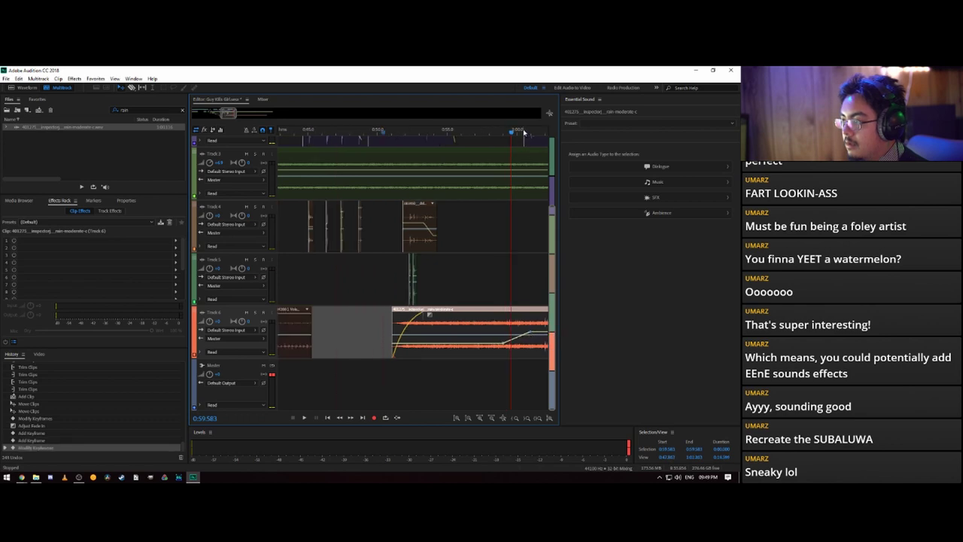
- Move the rain clip's second volume keyframe later, to about 1:03.7, and slightly lower for a more gradual ramp
{"action": "scroll", "coordinate": [525, 134], "scroll_direction": "up", "scroll_amount": 3}
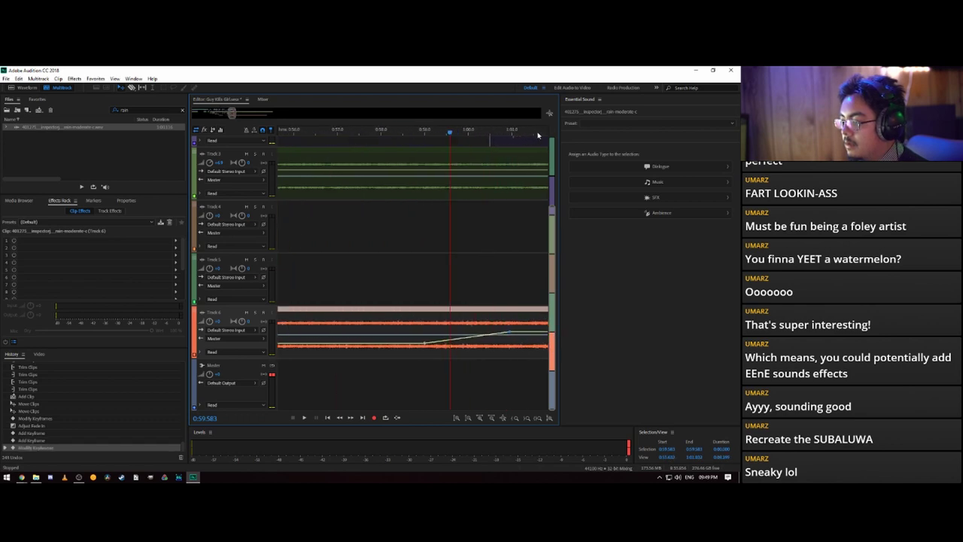
{"action": "scroll", "coordinate": [534, 138], "scroll_direction": "up", "scroll_amount": 5}
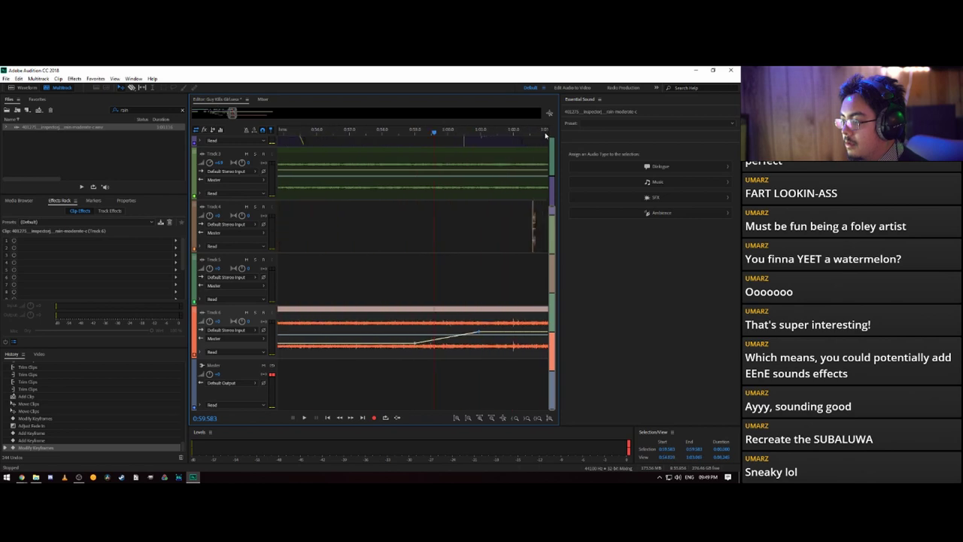
{"action": "scroll", "coordinate": [531, 135], "scroll_direction": "down", "scroll_amount": 4}
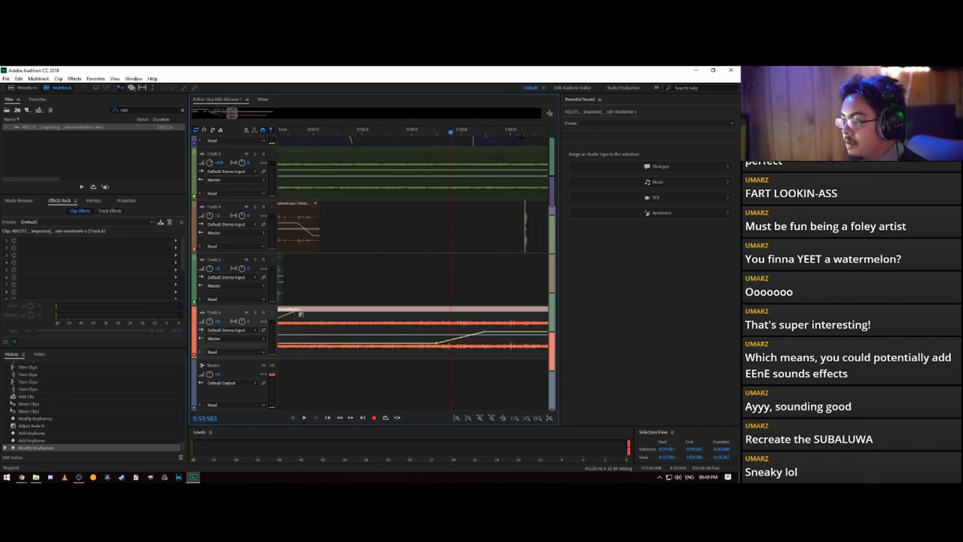
{"action": "scroll", "coordinate": [547, 137], "scroll_direction": "up", "scroll_amount": 2}
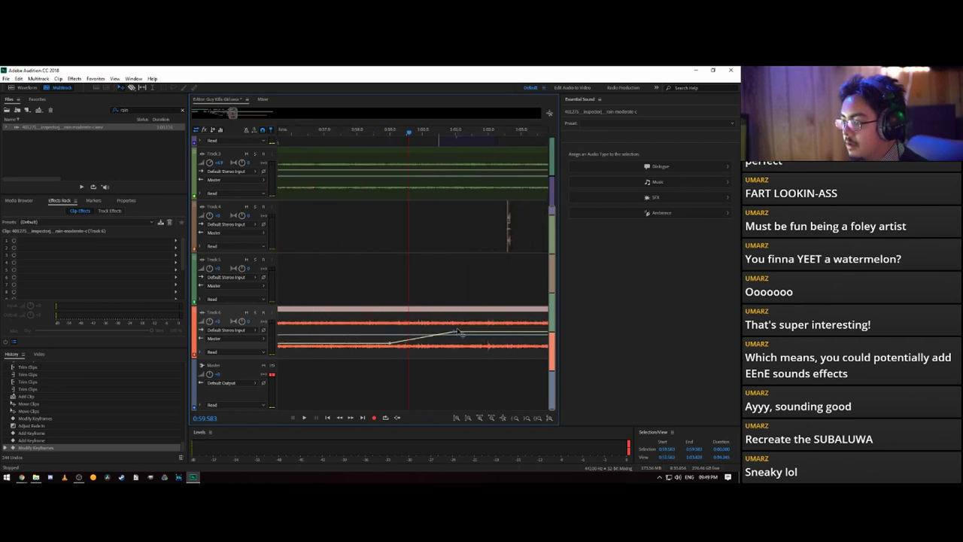
{"action": "left_click_drag", "start_coordinate": [454, 336], "coordinate": [549, 343]}
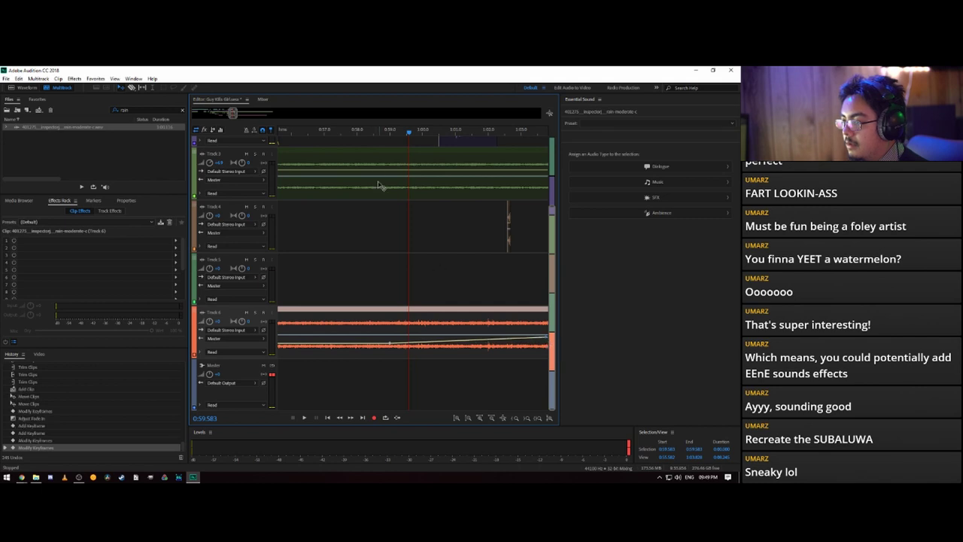
- Play the mix from about 0:56 to about 1:08 to check the rain's volume ramp against the other tracks
{"action": "key", "text": "space"}
{"action": "left_click", "coordinate": [305, 133]}
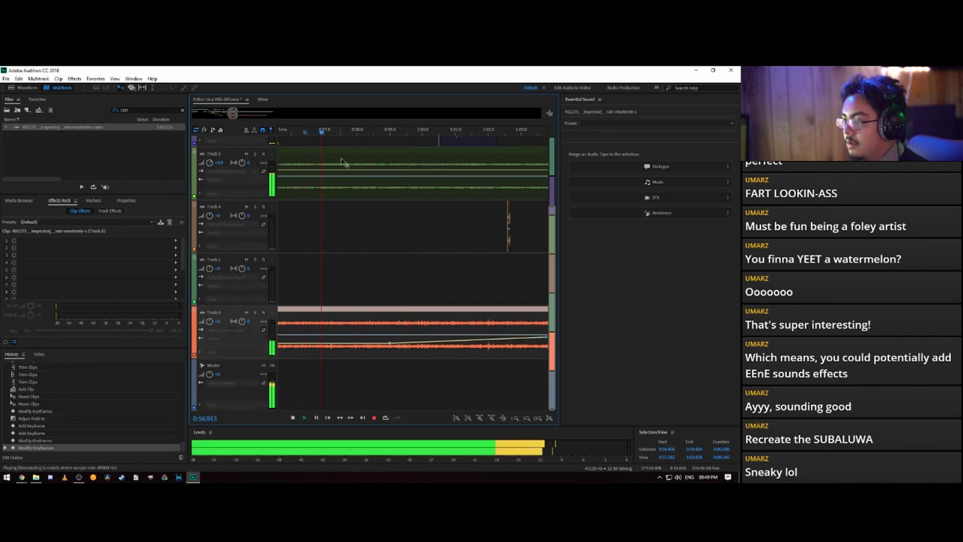
{"action": "left_click", "coordinate": [325, 113]}
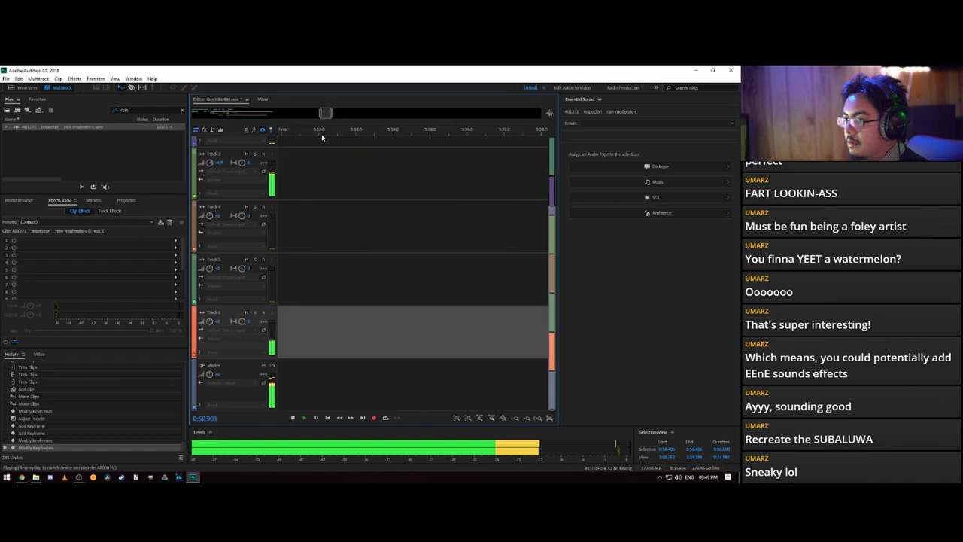
{"action": "scroll", "coordinate": [323, 137], "scroll_direction": "down", "scroll_amount": 3}
{"action": "left_click", "coordinate": [231, 115]}
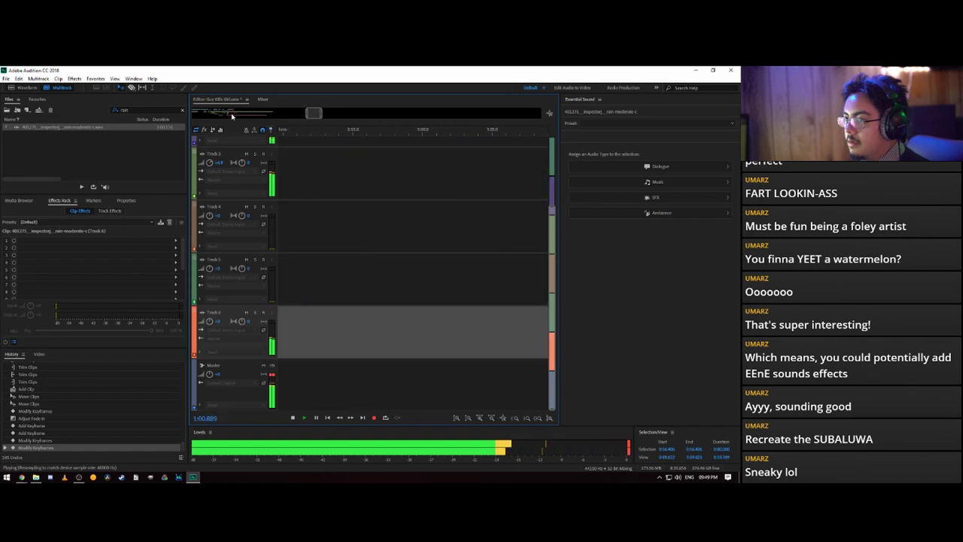
{"action": "left_click", "coordinate": [232, 115]}
{"action": "left_click", "coordinate": [233, 115]}
{"action": "left_click", "coordinate": [233, 114]}
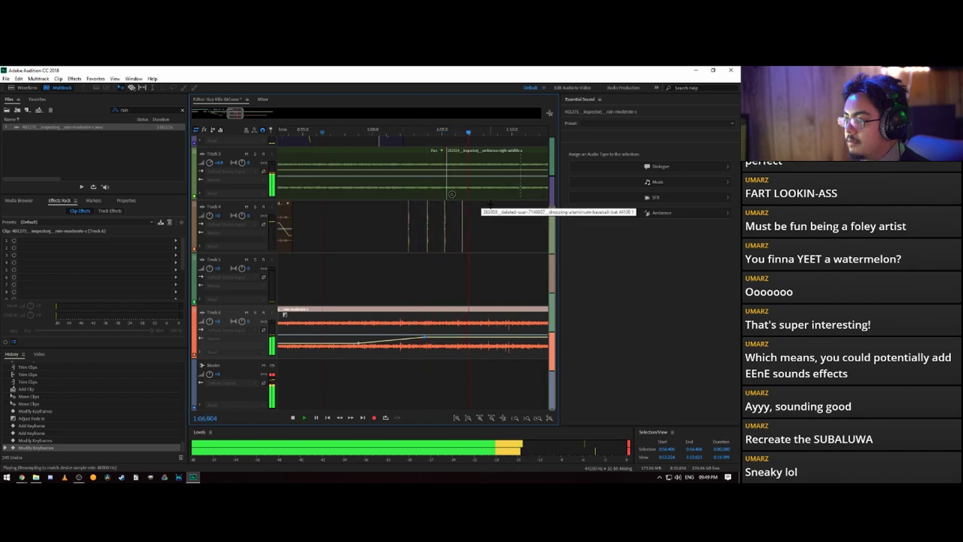
{"action": "key", "text": "space"}
{"action": "key", "text": "space"}
{"action": "key", "text": "space"}
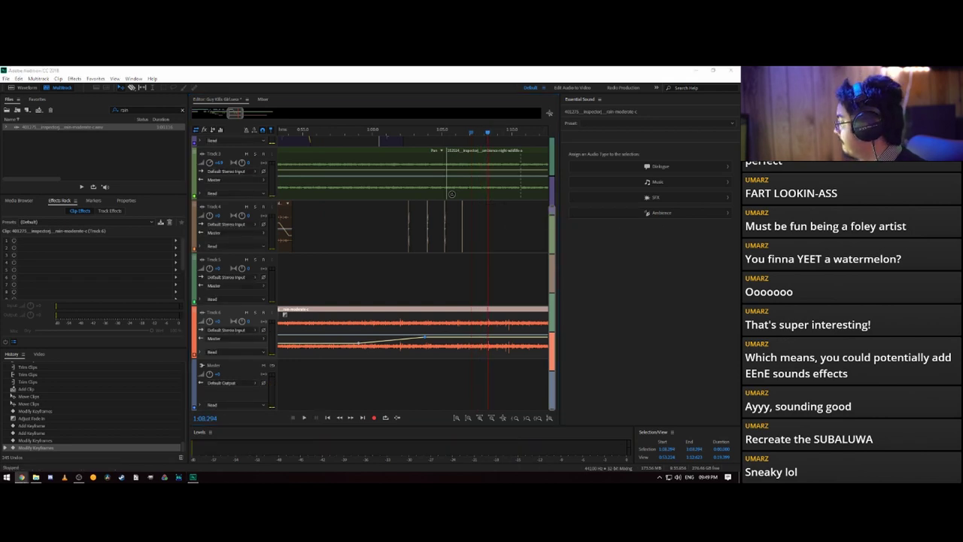
- Switch to the Freesound page in Chrome and search for "rain forest"
{"action": "key", "text": "alt+Tab"}
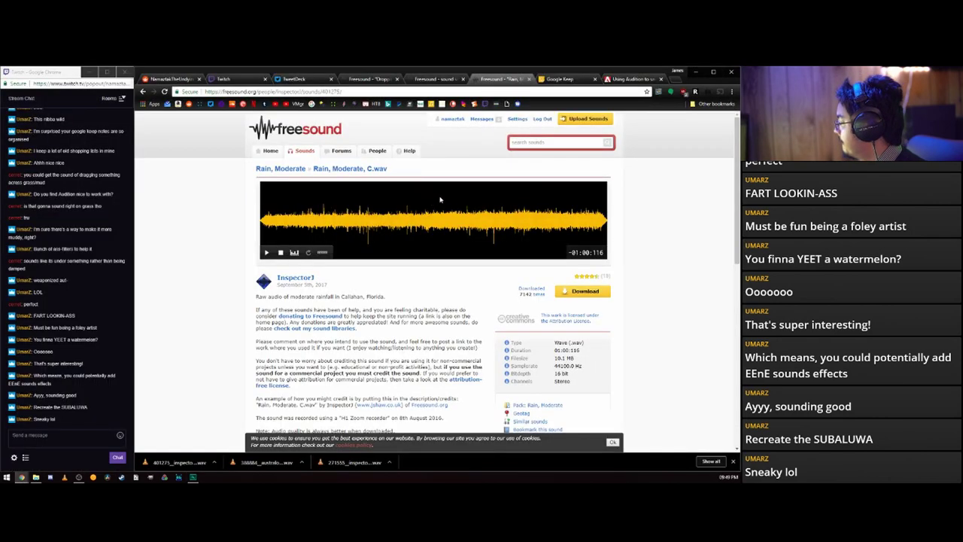
{"action": "left_click", "coordinate": [537, 141]}
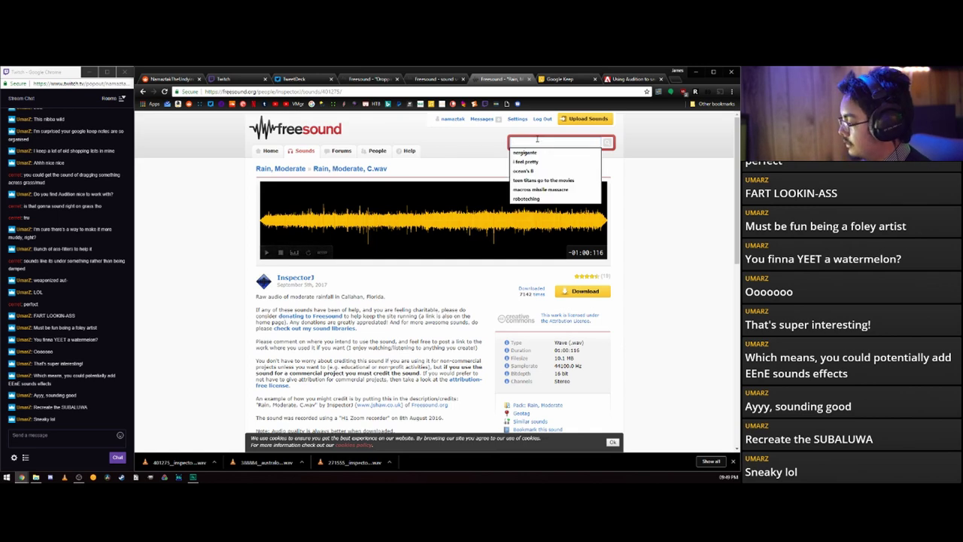
{"action": "type", "text": "rain forest"}
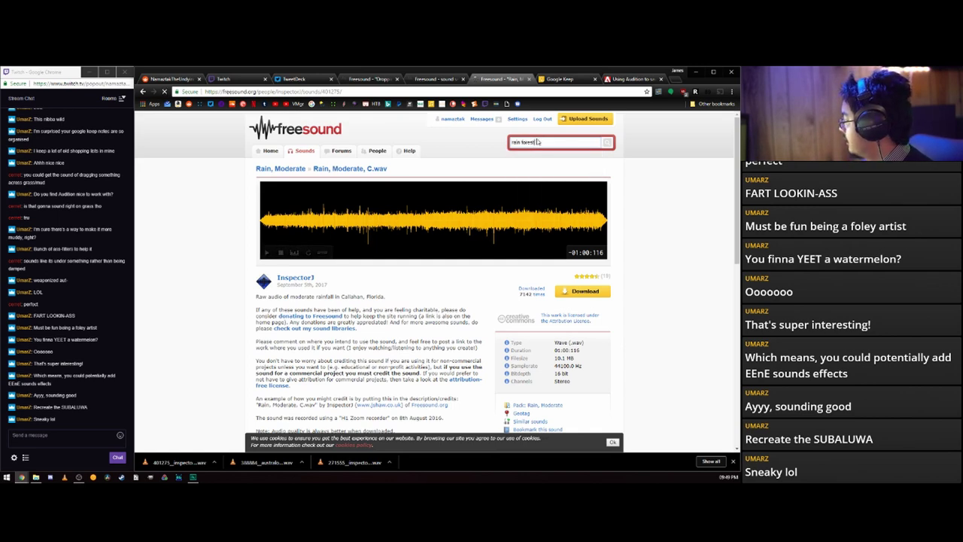
{"action": "key", "text": "Return"}
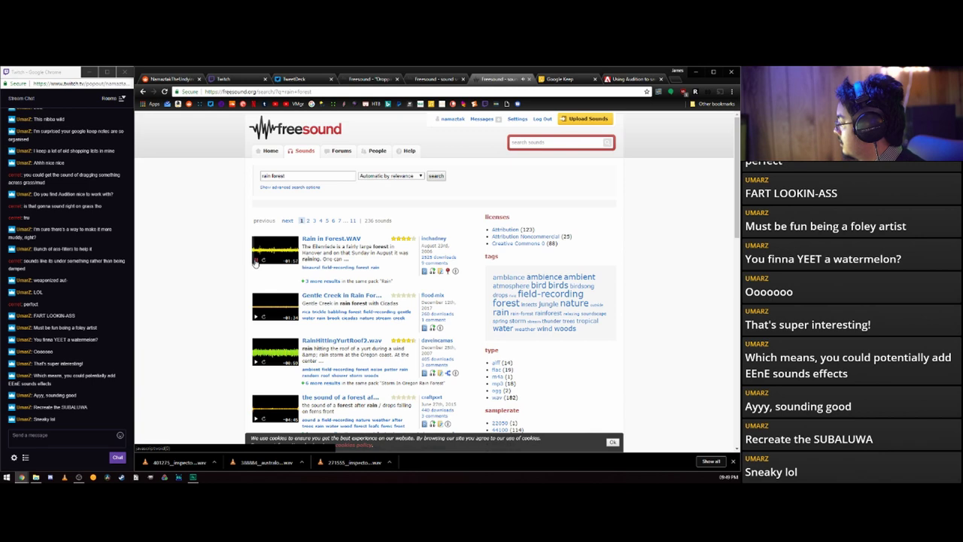
- Open the "Rain in Forest.WAV" sound and download it as a WAV into the Home Files folder
{"action": "left_click", "coordinate": [328, 239]}
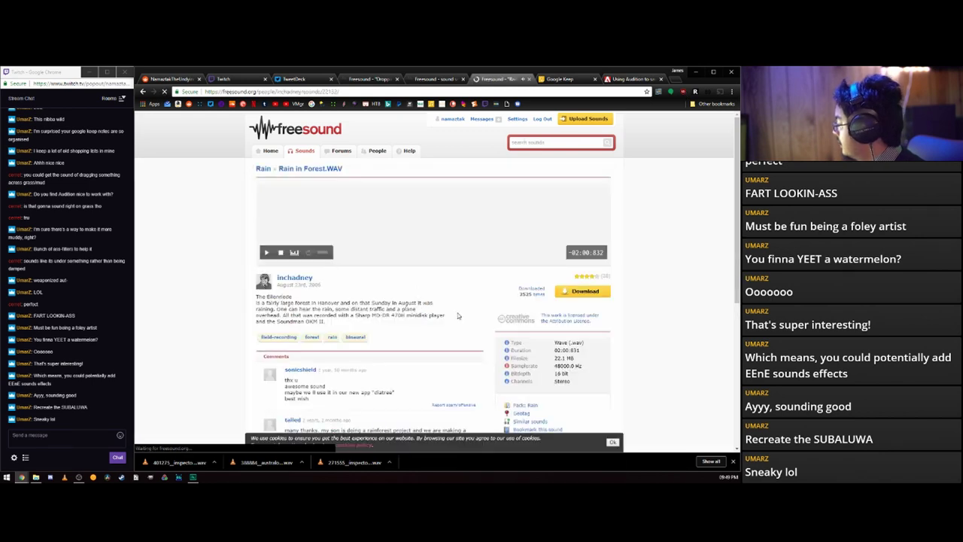
{"action": "left_click", "coordinate": [586, 292]}
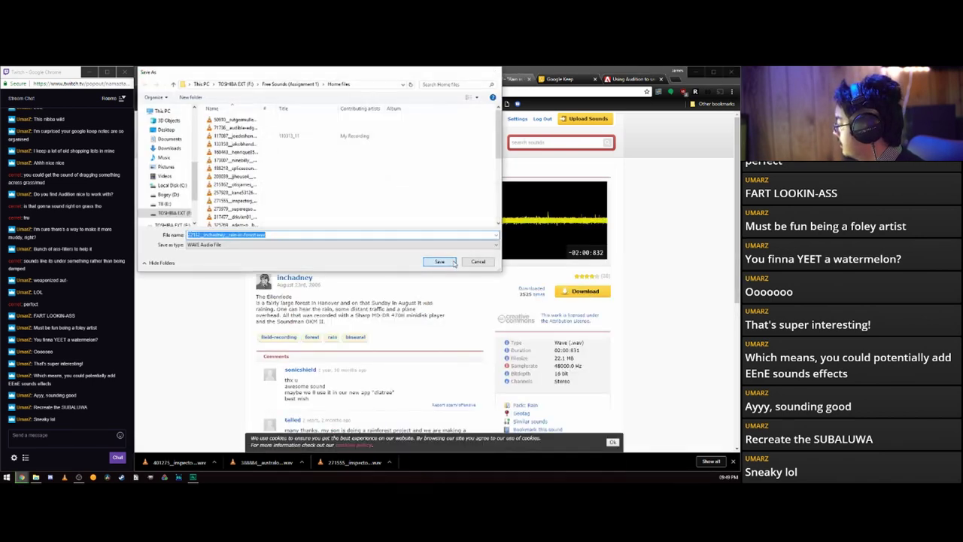
{"action": "left_click", "coordinate": [440, 263]}
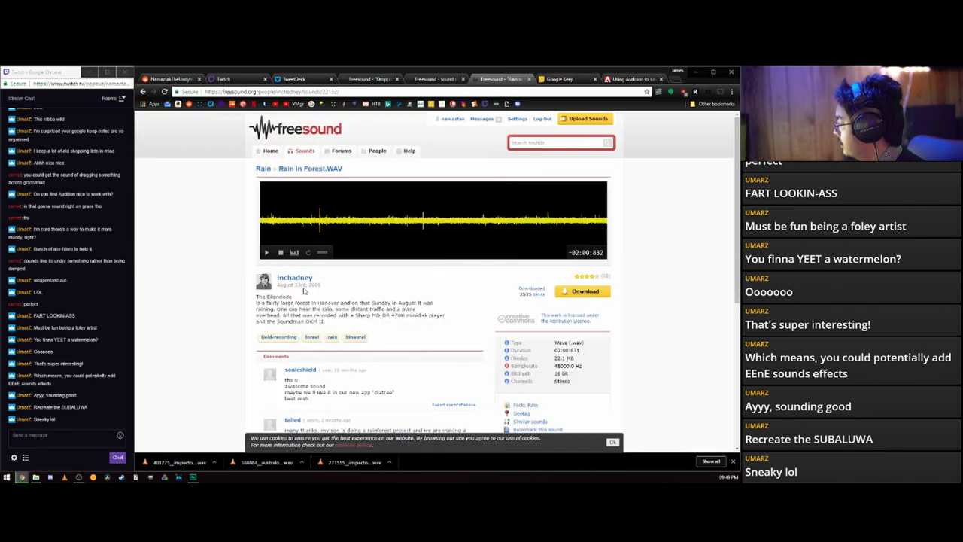
- Search Freesound for "rain street"
{"action": "left_click", "coordinate": [536, 143]}
{"action": "type", "text": "rain street"}
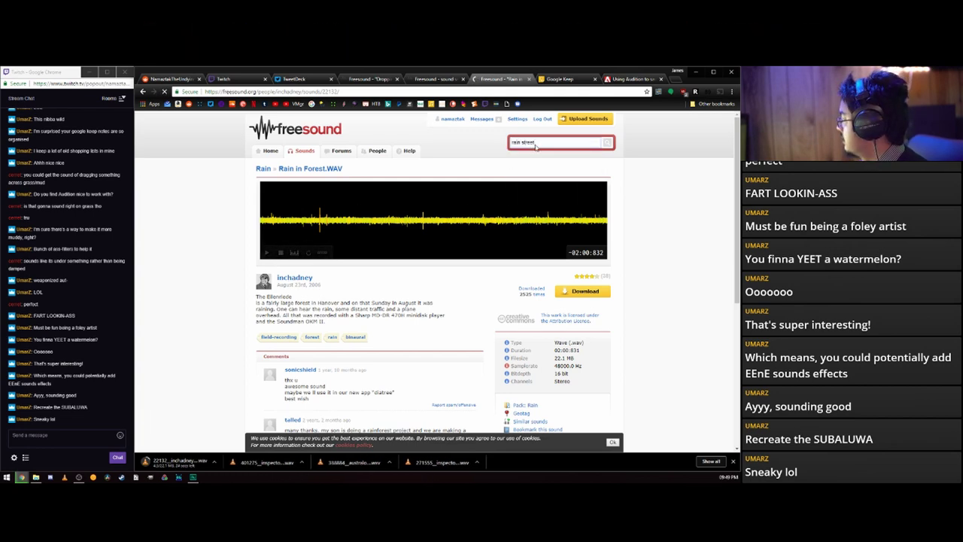
{"action": "key", "text": "Return"}
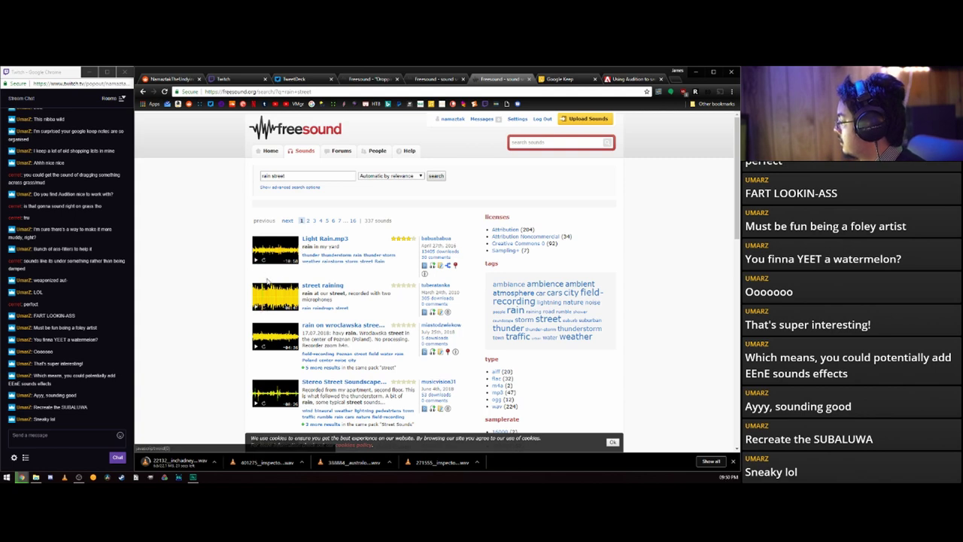
- Preview the street rain results, including the Valencia rain storm recording and "Light rain on street.wav"
{"action": "scroll", "coordinate": [265, 256], "scroll_direction": "down", "scroll_amount": 1}
{"action": "scroll", "coordinate": [263, 256], "scroll_direction": "up", "scroll_amount": 1}
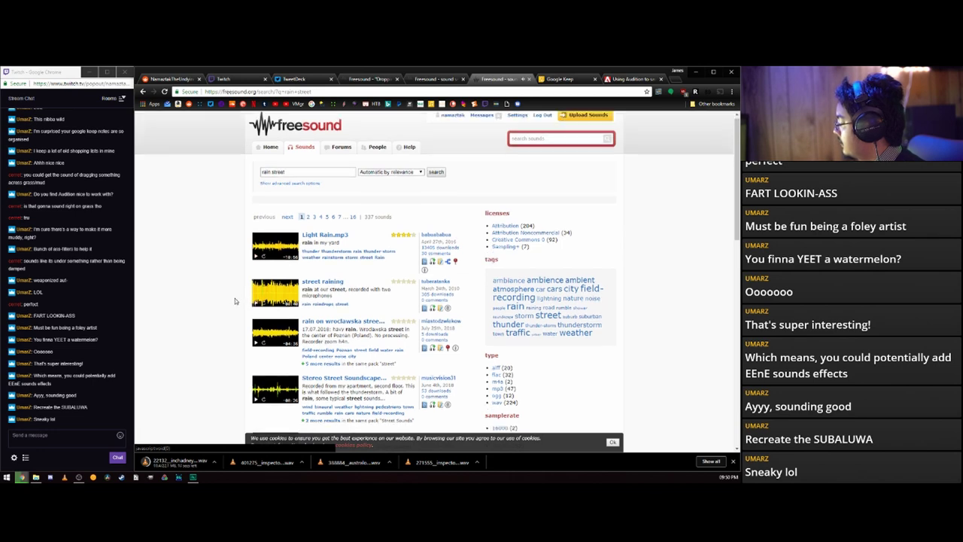
{"action": "scroll", "coordinate": [255, 304], "scroll_direction": "down", "scroll_amount": 3}
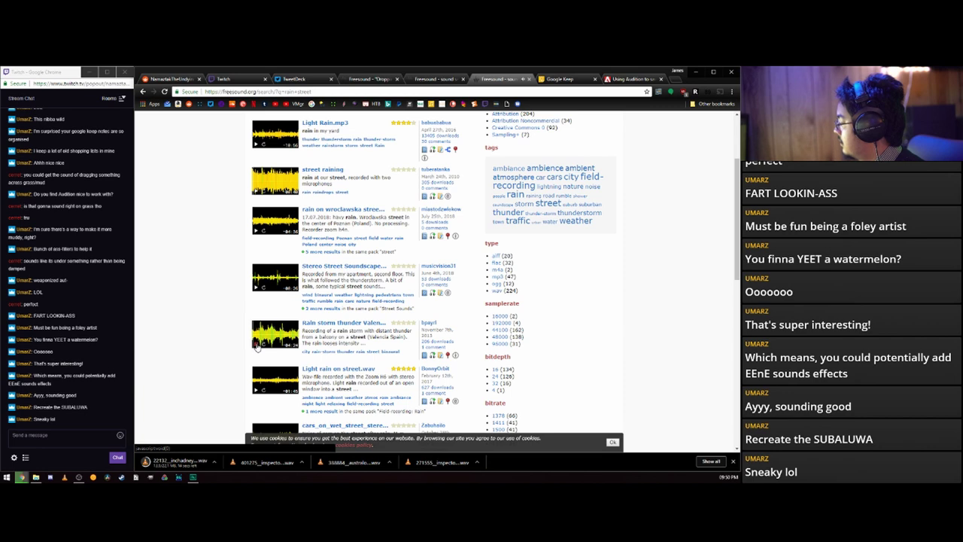
{"action": "left_click", "coordinate": [256, 343]}
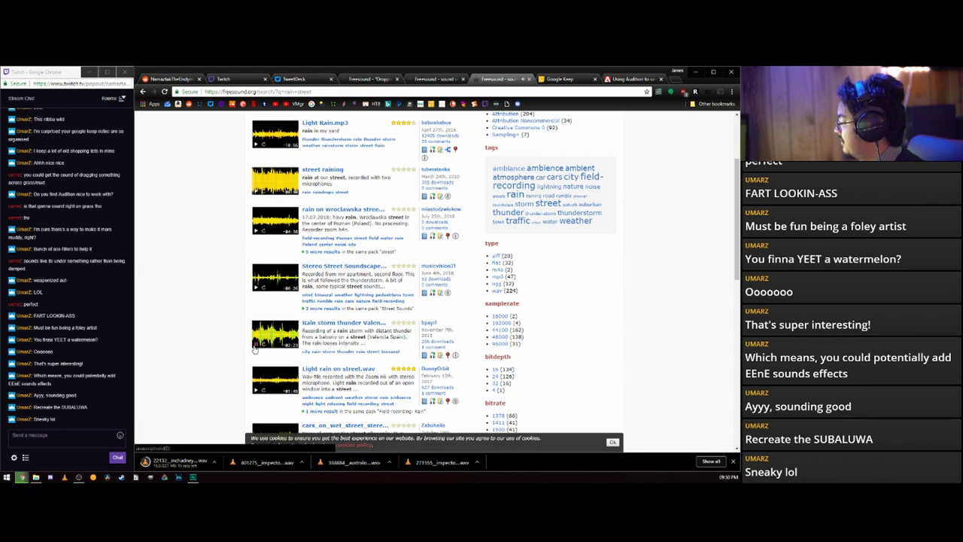
{"action": "left_click", "coordinate": [256, 344]}
{"action": "left_click", "coordinate": [256, 391]}
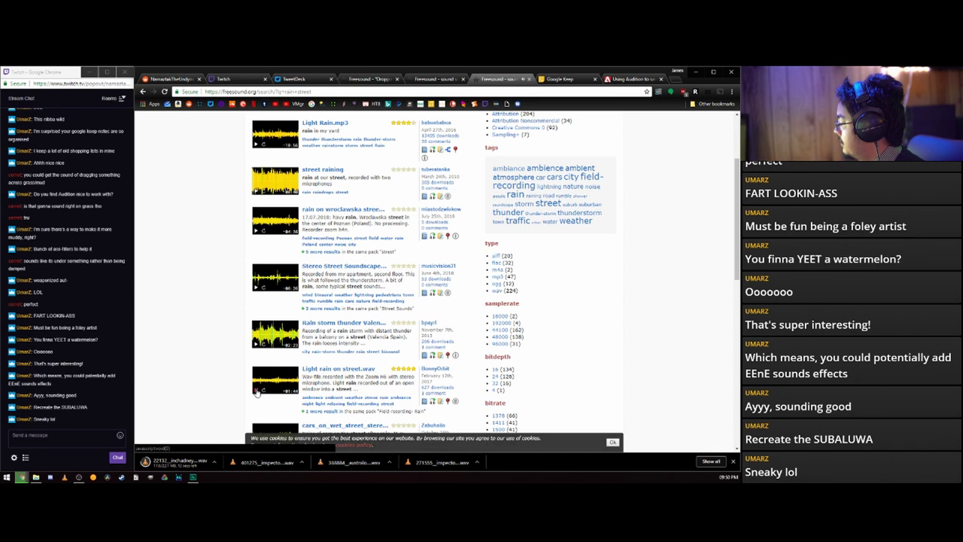
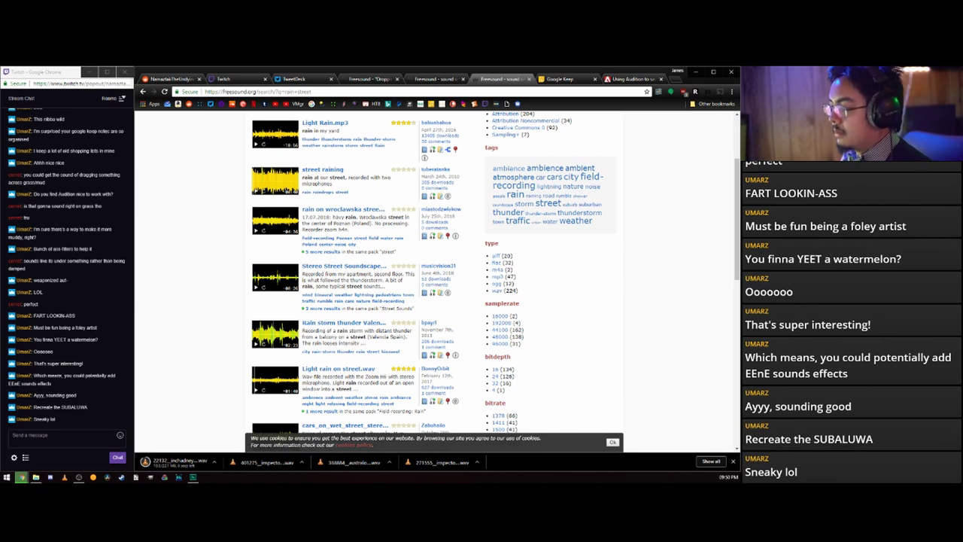
- Switch back to Adobe Audition and paste a copy of the four muddy footstep clips on Track 4 at 1:07.697
{"action": "key", "text": "alt+Tab"}
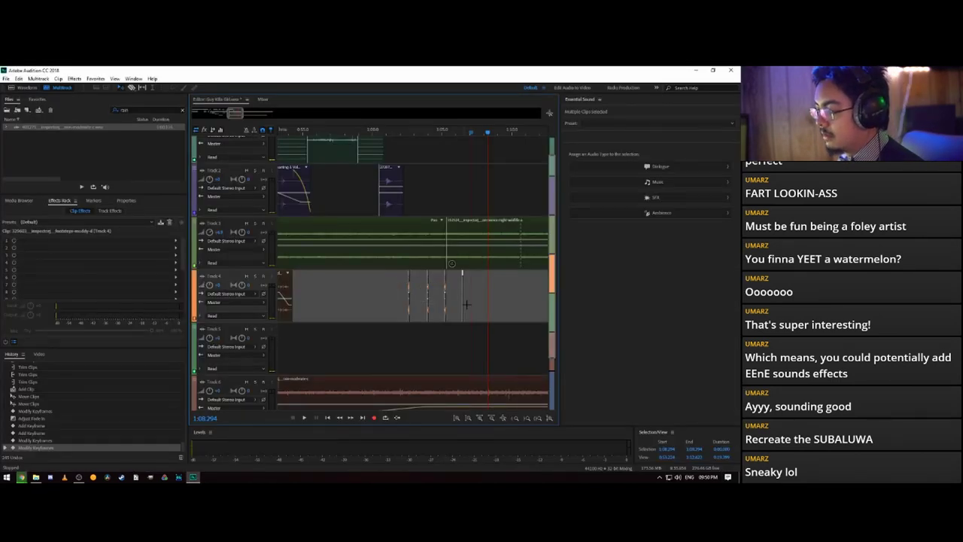
{"action": "left_click_drag", "start_coordinate": [488, 134], "coordinate": [480, 135]}
{"action": "key", "text": "space"}
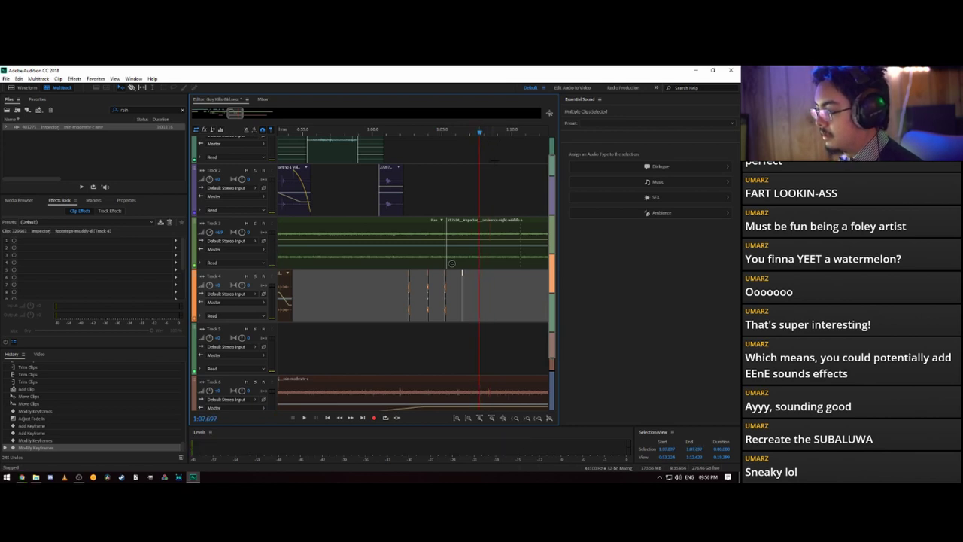
{"action": "key", "text": "ctrl+v"}
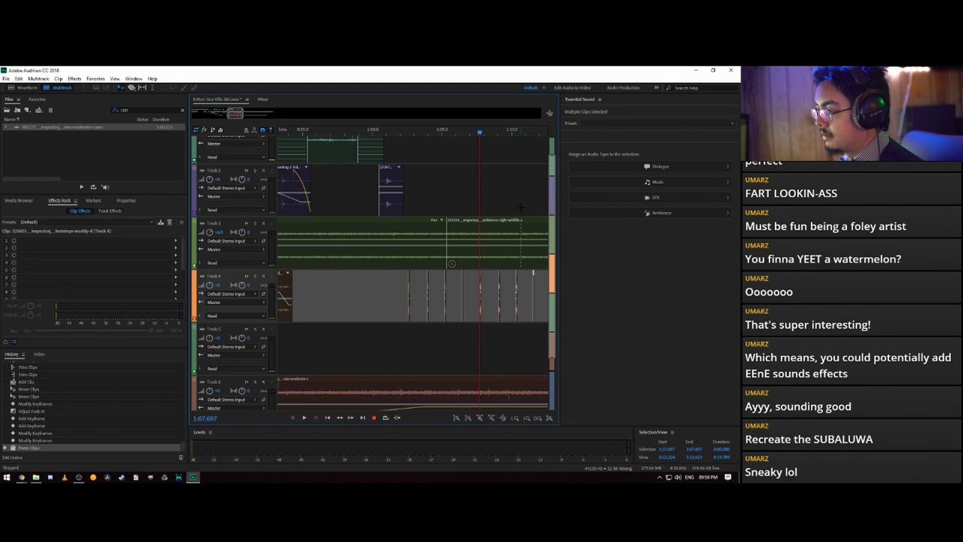
- Examine the multitrack timeline around the end of the pasted muddy footstep clips on Track 4
{"action": "scroll", "coordinate": [520, 207], "scroll_direction": "down", "scroll_amount": 2}
{"action": "scroll", "coordinate": [521, 207], "scroll_direction": "up", "scroll_amount": 3}
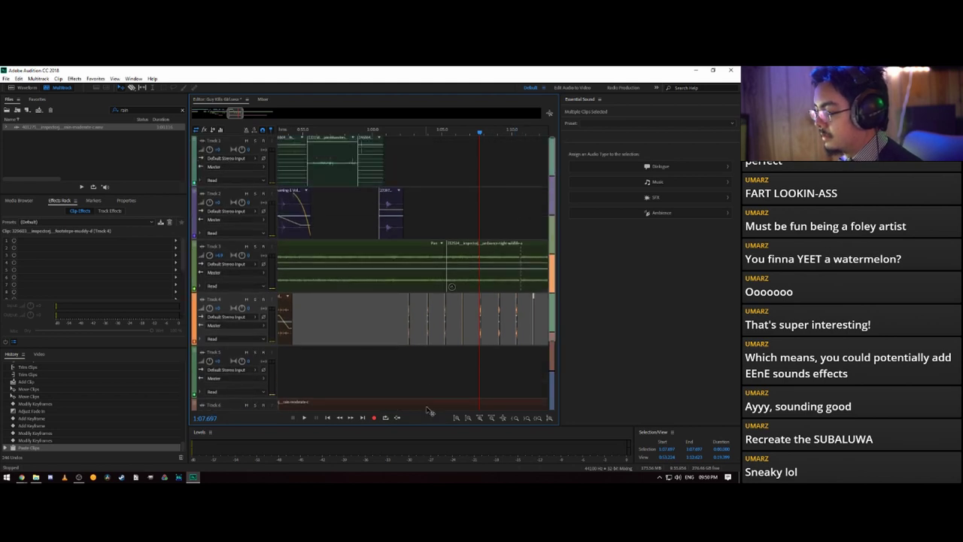
{"action": "left_click_drag", "start_coordinate": [482, 134], "coordinate": [535, 134]}
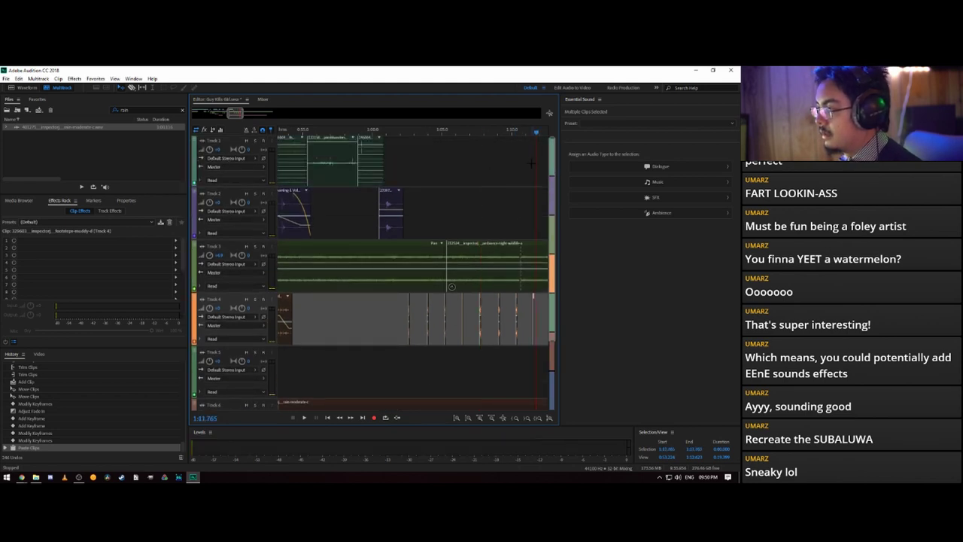
{"action": "scroll", "coordinate": [529, 133], "scroll_direction": "down", "scroll_amount": 4}
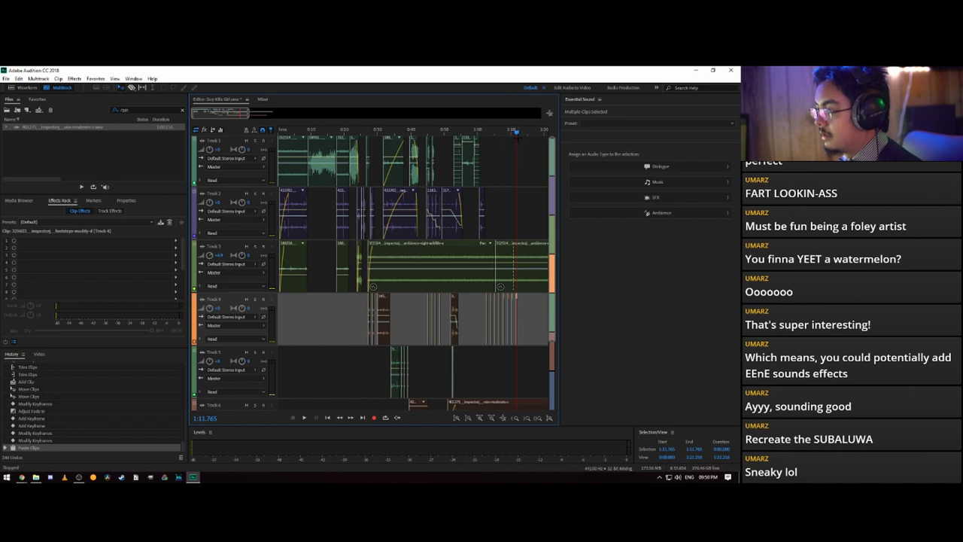
{"action": "key", "text": "space"}
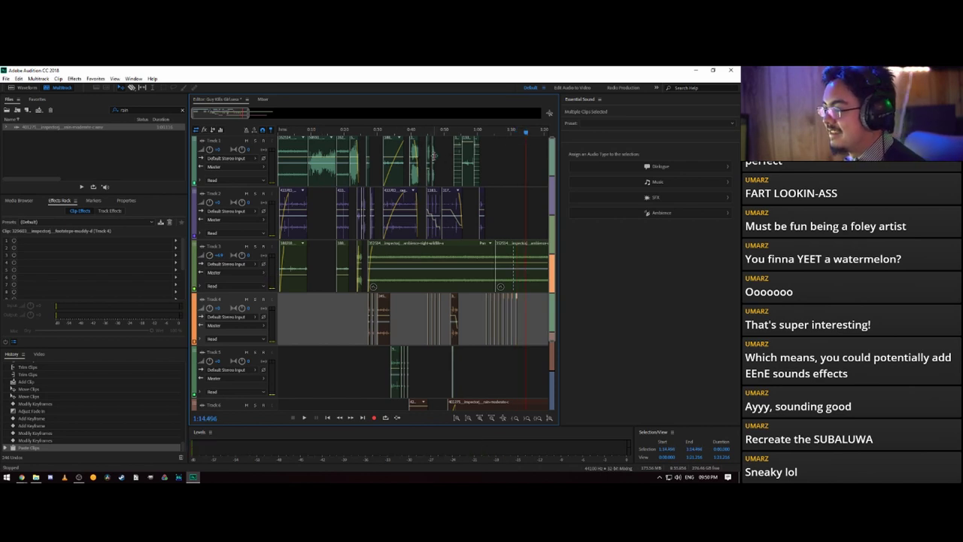
{"action": "scroll", "coordinate": [430, 225], "scroll_direction": "down", "scroll_amount": 3}
{"action": "scroll", "coordinate": [429, 238], "scroll_direction": "up", "scroll_amount": 3}
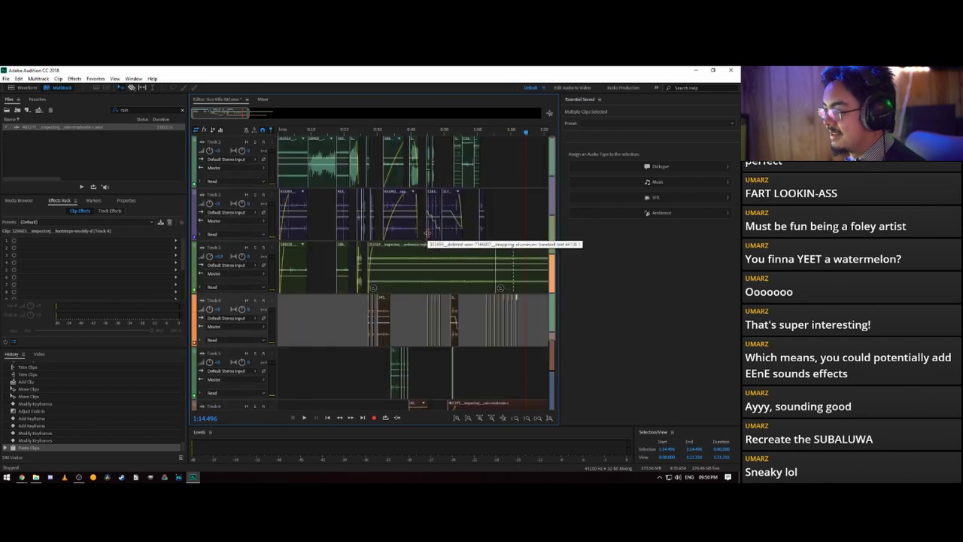
{"action": "scroll", "coordinate": [512, 132], "scroll_direction": "up", "scroll_amount": 5}
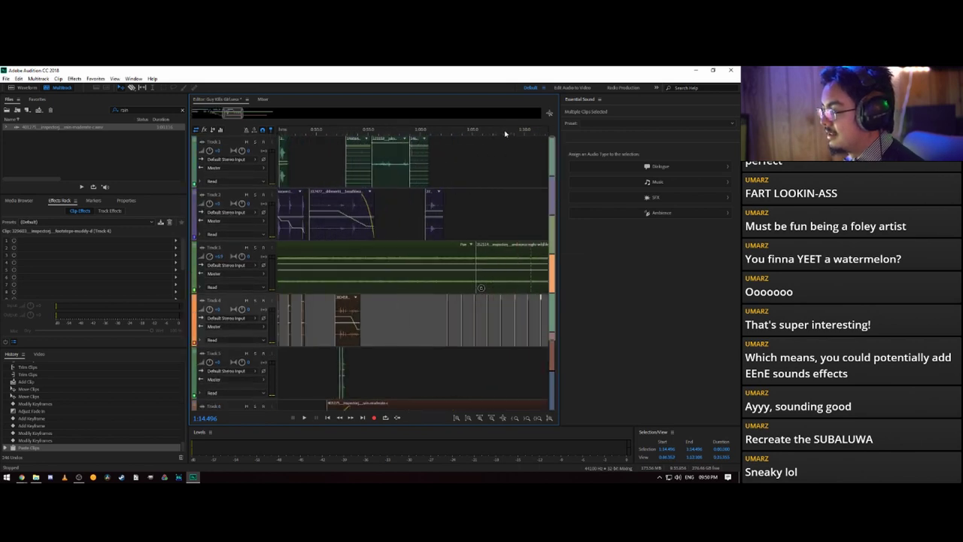
{"action": "scroll", "coordinate": [475, 276], "scroll_direction": "down", "scroll_amount": 3}
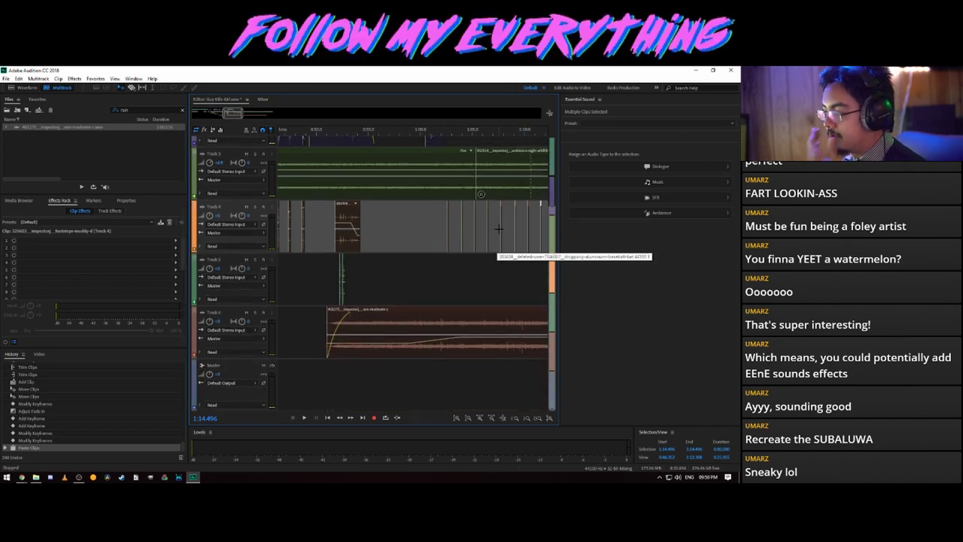
{"action": "scroll", "coordinate": [504, 236], "scroll_direction": "up", "scroll_amount": 3}
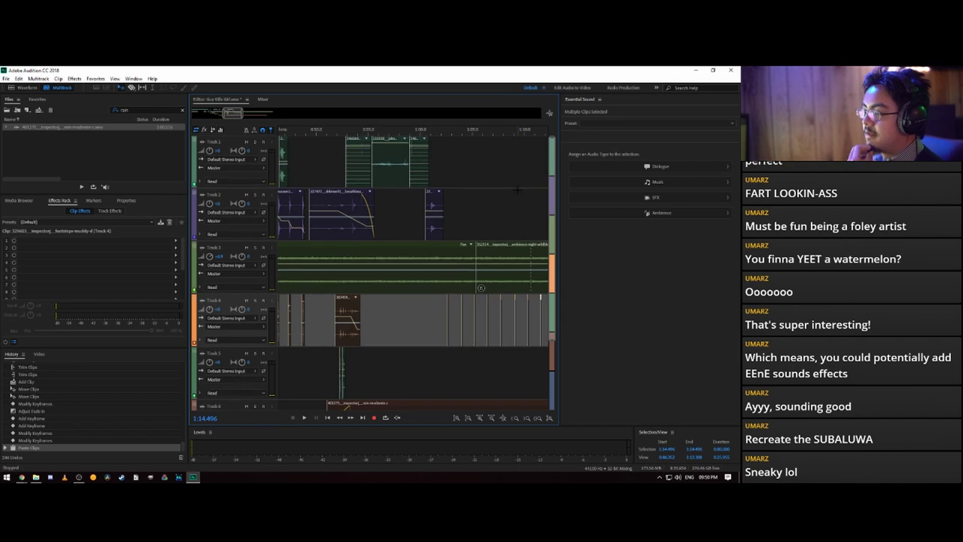
{"action": "scroll", "coordinate": [539, 136], "scroll_direction": "up", "scroll_amount": 1}
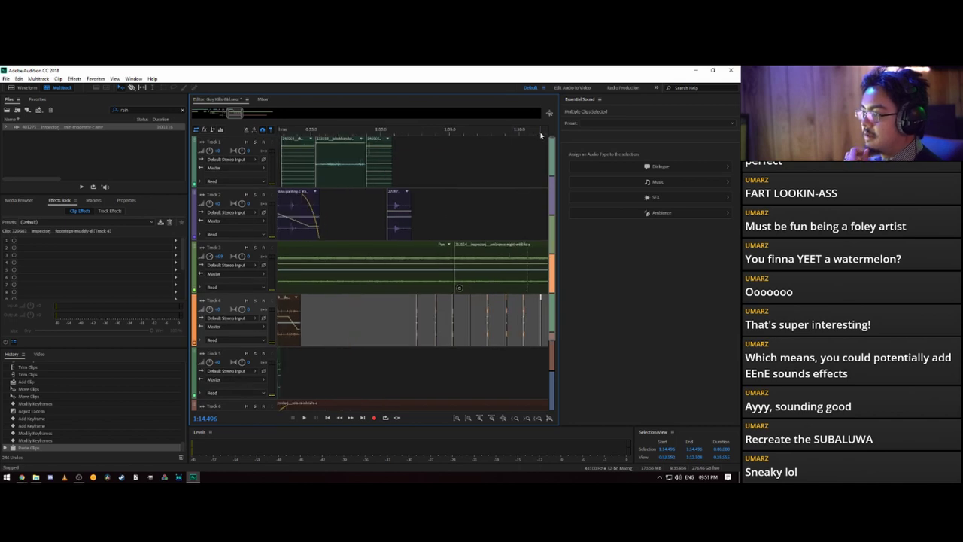
{"action": "scroll", "coordinate": [540, 135], "scroll_direction": "down", "scroll_amount": 2}
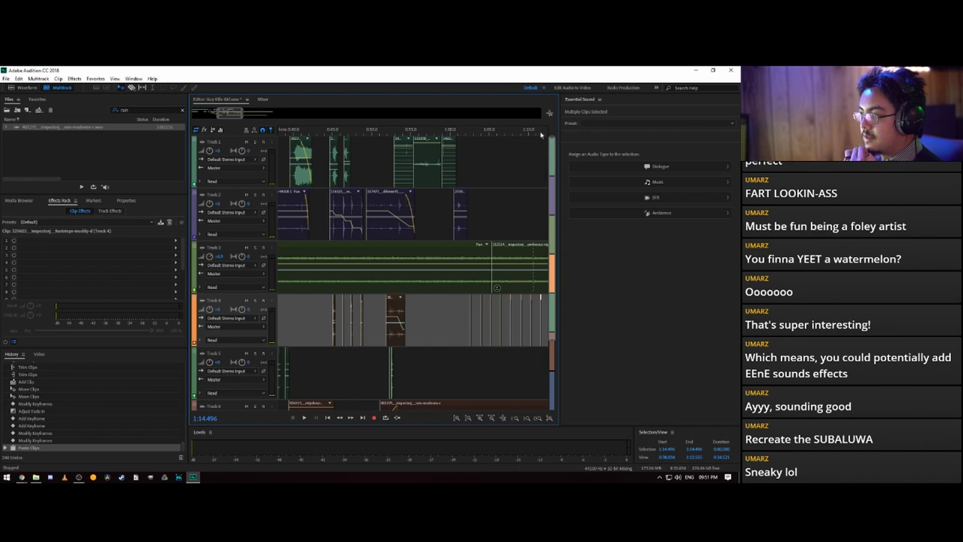
- Filter the project files for "trunk" and add the car-trunk recording to Track 2 at 1:12.136
{"action": "scroll", "coordinate": [548, 134], "scroll_direction": "up", "scroll_amount": 1}
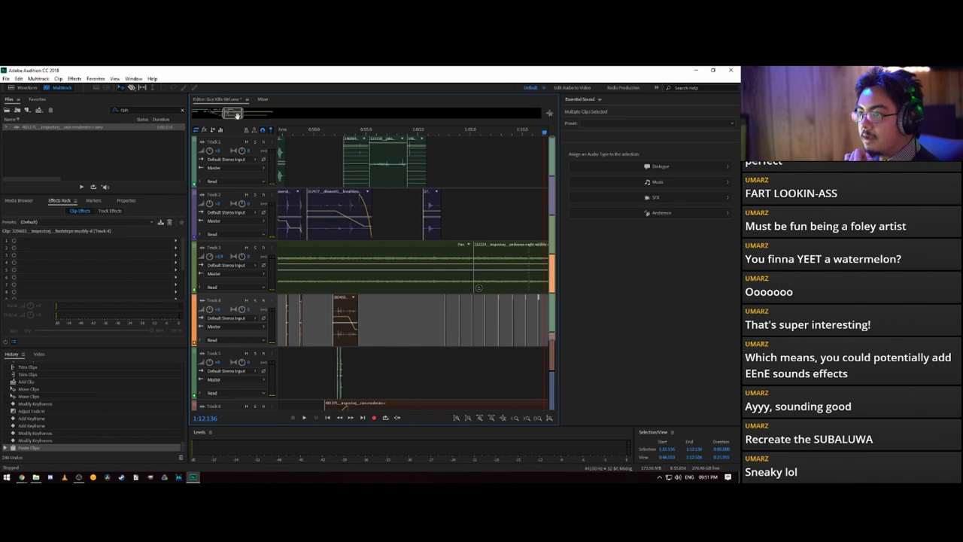
{"action": "left_click_drag", "start_coordinate": [233, 115], "coordinate": [241, 115]}
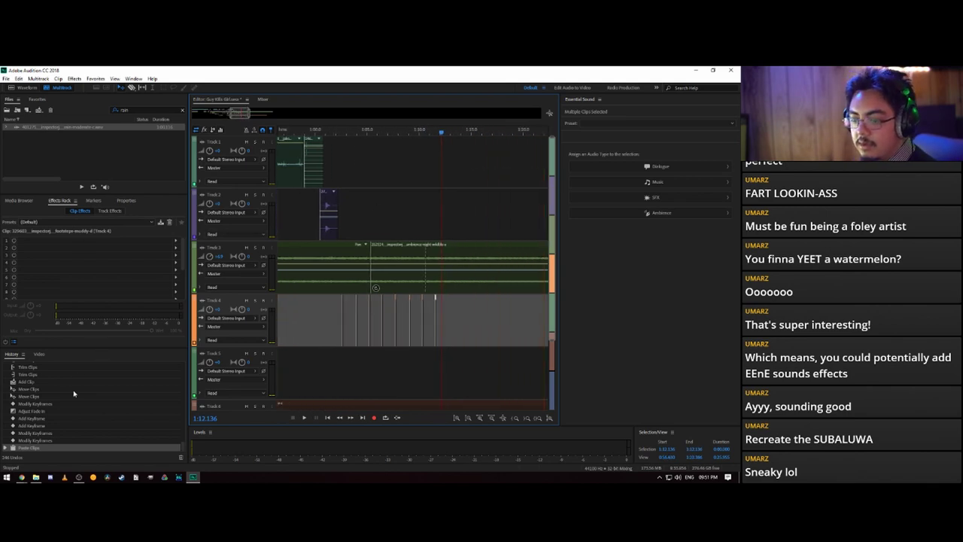
{"action": "left_click", "coordinate": [138, 110]}
{"action": "type", "text": "trunk"}
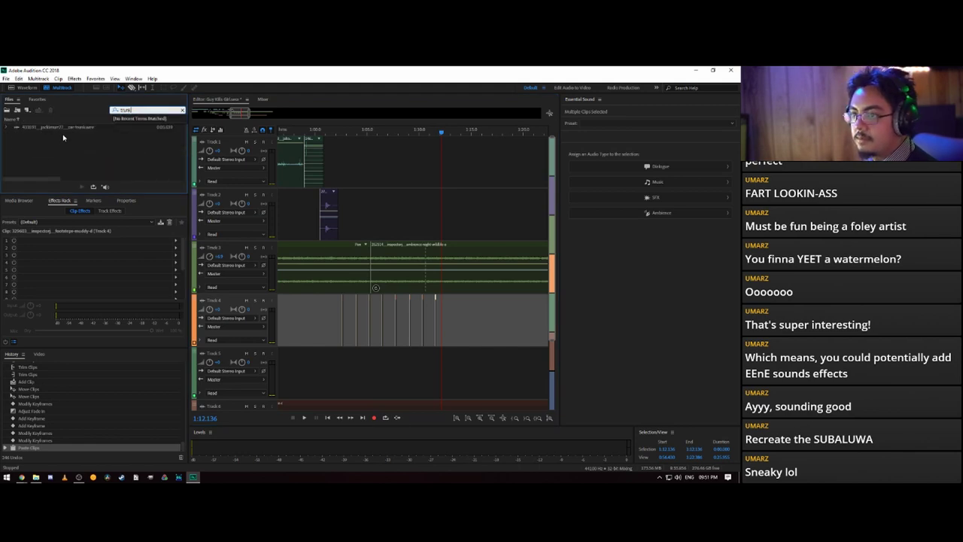
{"action": "left_click_drag", "start_coordinate": [68, 127], "coordinate": [440, 237]}
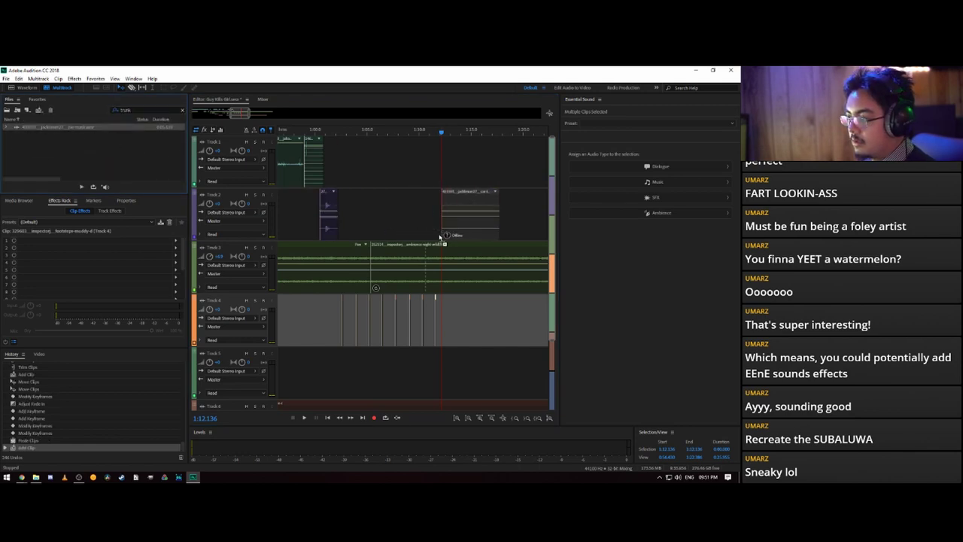
- Play back the car-trunk clip on Track 2 and try shifting its pan envelope away from centre
{"action": "key", "text": "space"}
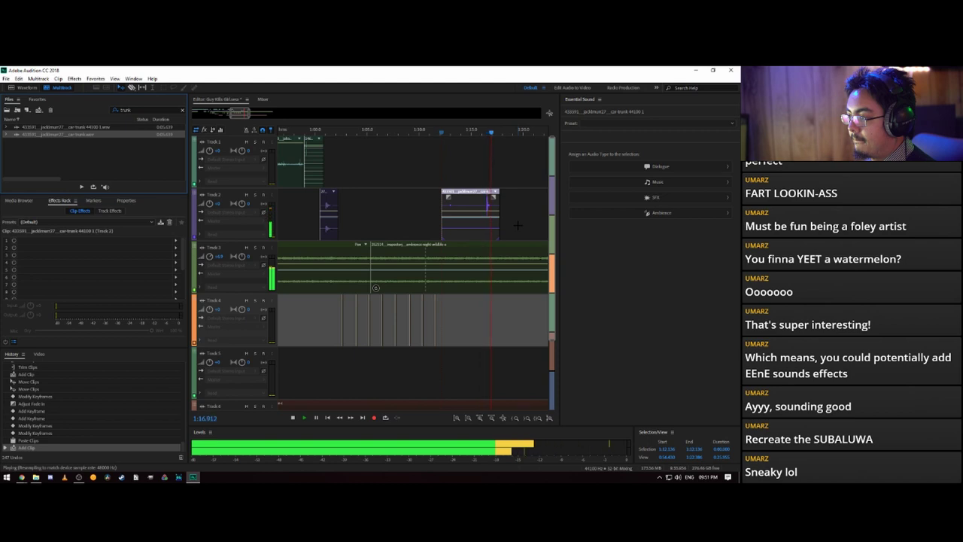
{"action": "key", "text": "space"}
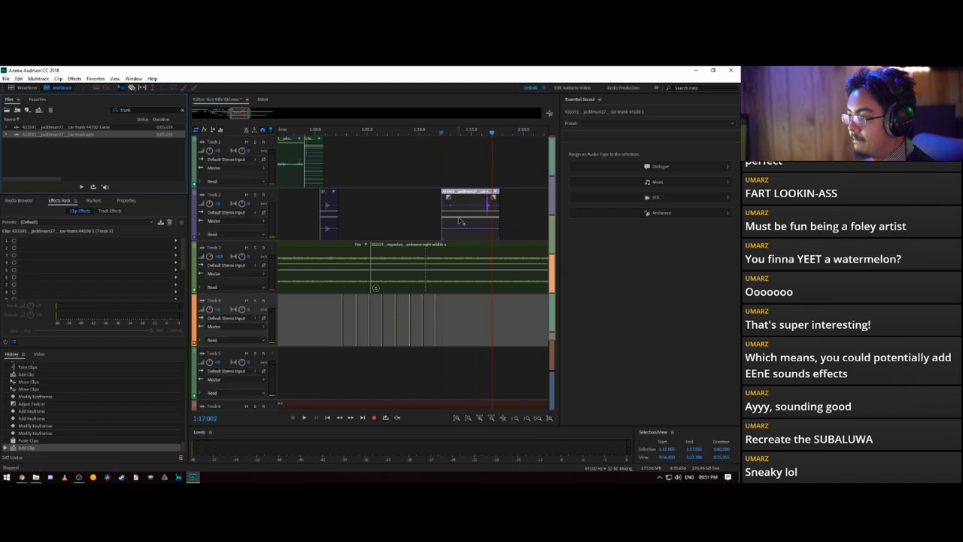
{"action": "left_click", "coordinate": [472, 219]}
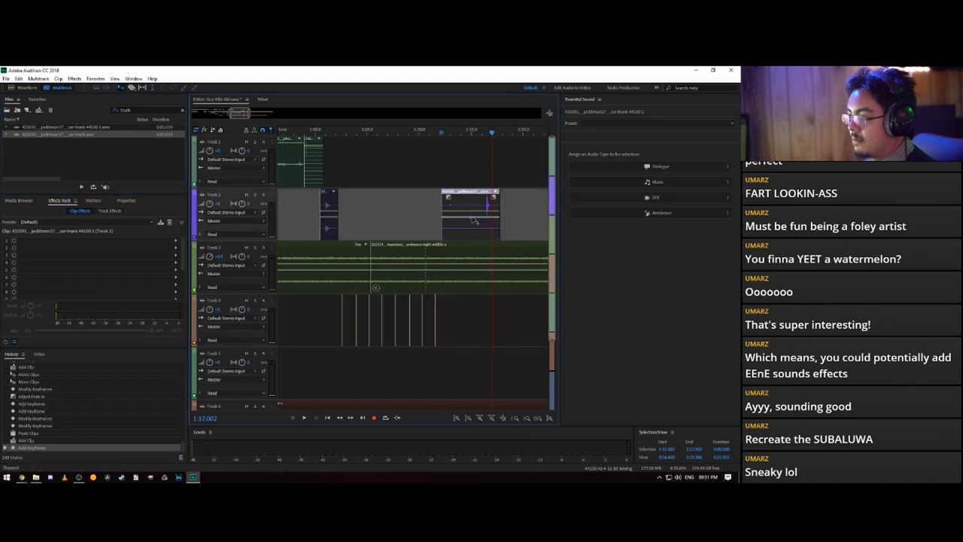
{"action": "key", "text": "ctrl+z"}
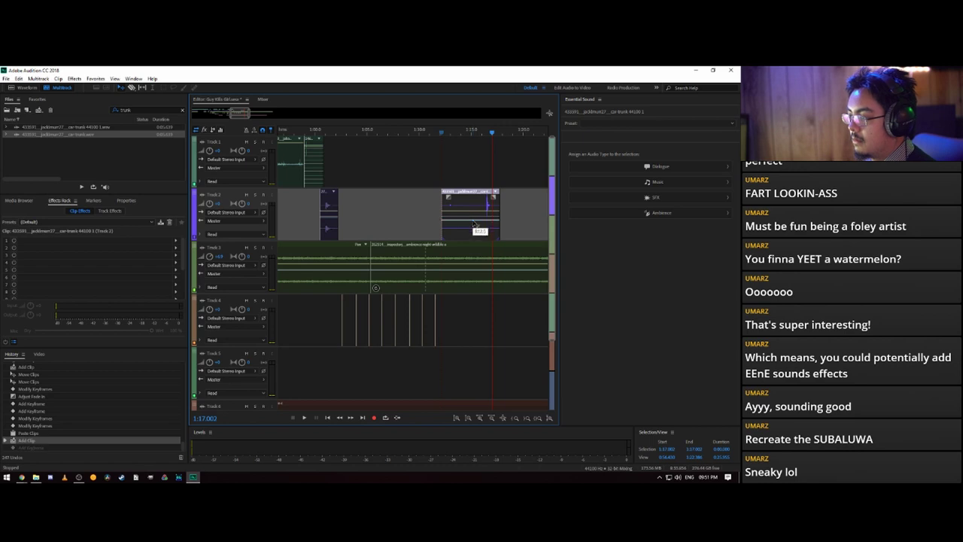
{"action": "left_click_drag", "start_coordinate": [473, 225], "coordinate": [473, 224]}
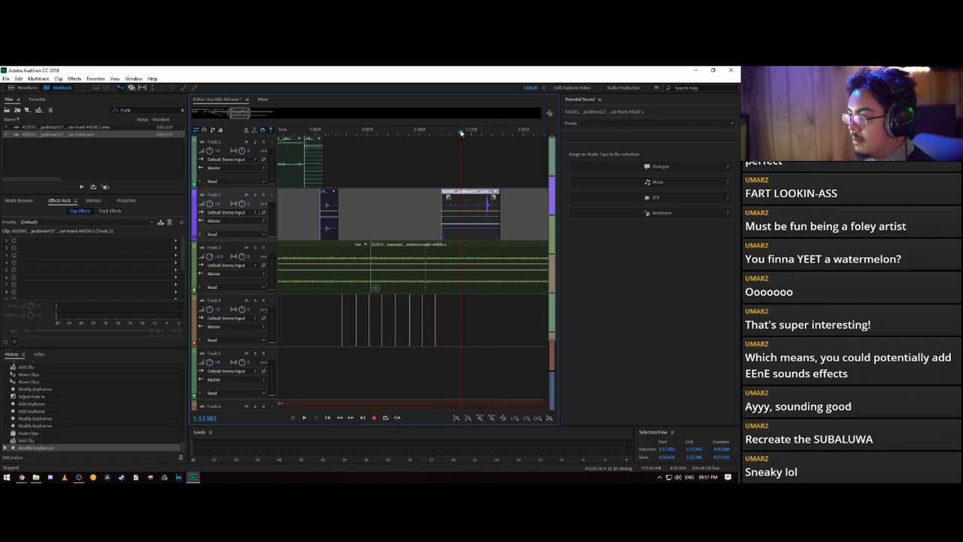
{"action": "key", "text": "space"}
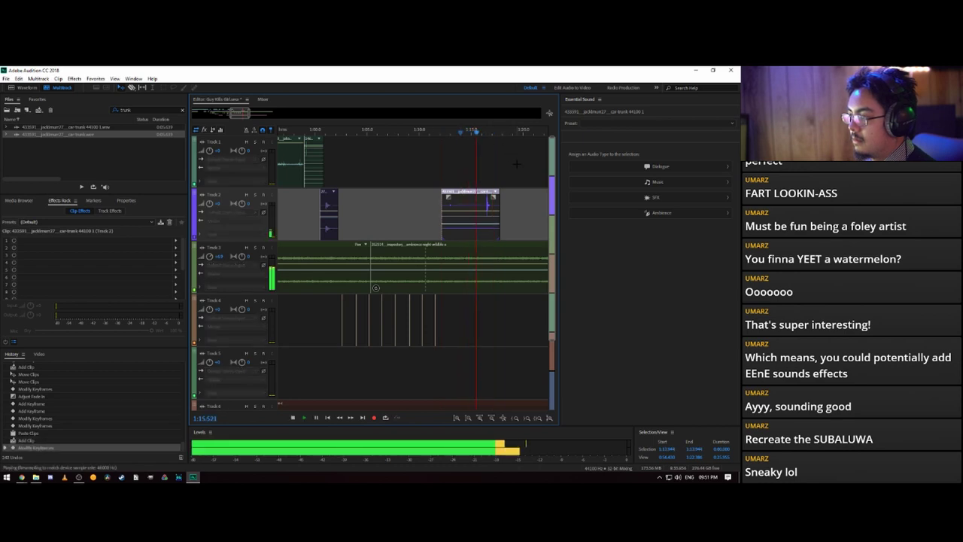
{"action": "key", "text": "space"}
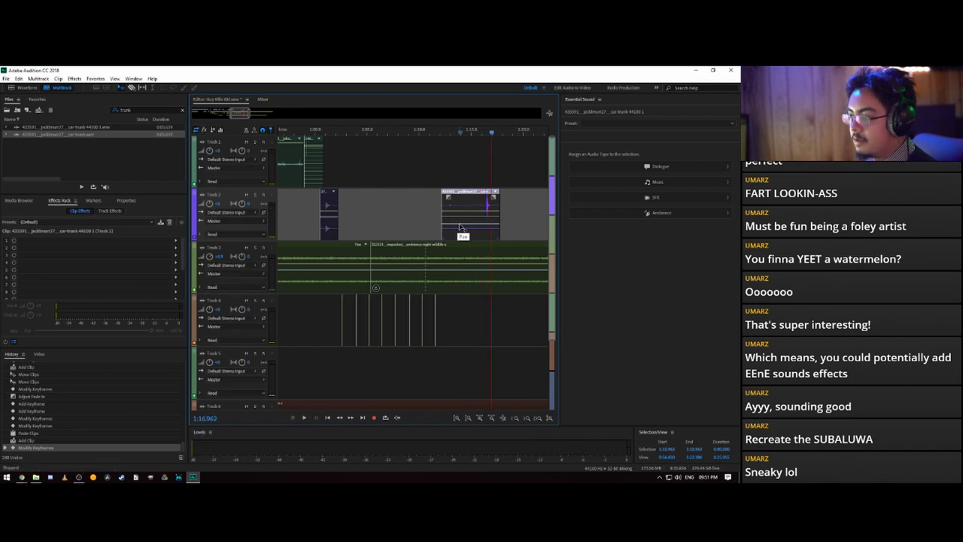
{"action": "mouse_move", "coordinate": [461, 227]}
{"action": "left_mouse_down"}
{"action": "mouse_move", "coordinate": [463, 241]}
{"action": "mouse_move", "coordinate": [466, 216]}
{"action": "left_mouse_up"}
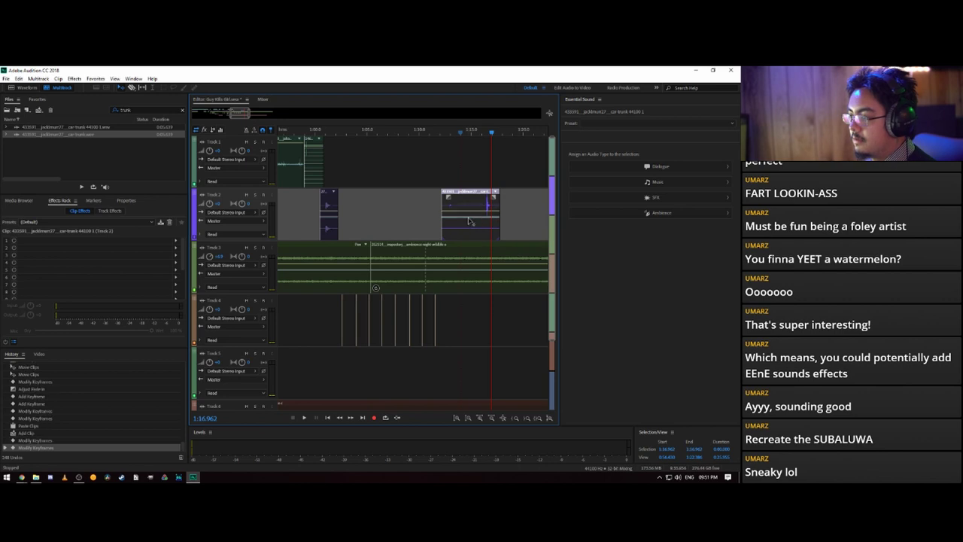
{"action": "right_click", "coordinate": [468, 222]}
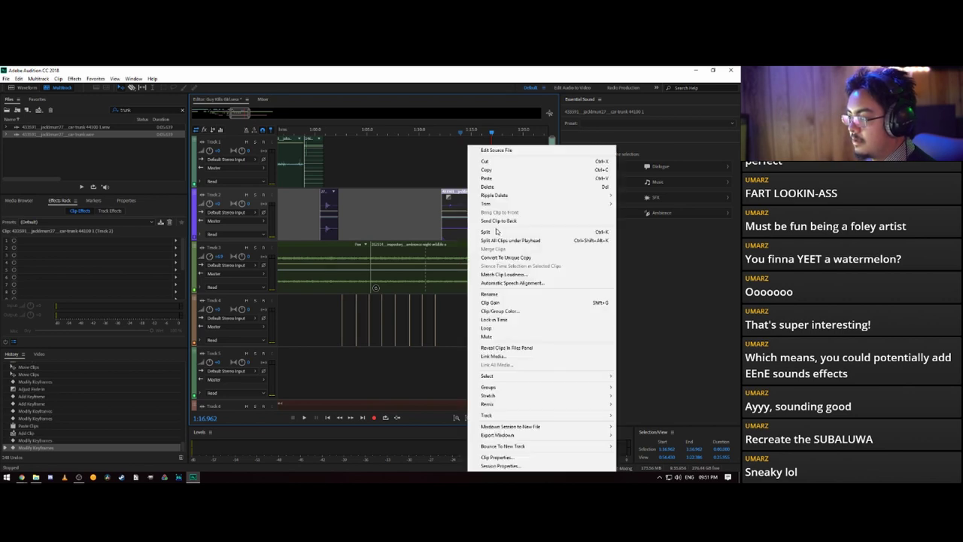
{"action": "mouse_move", "coordinate": [509, 446]}
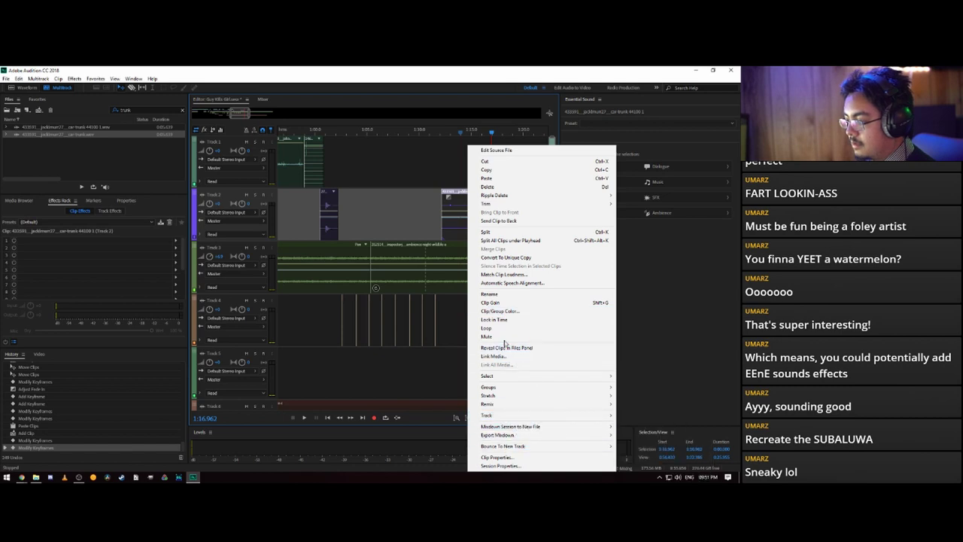
{"action": "left_click", "coordinate": [496, 186]}
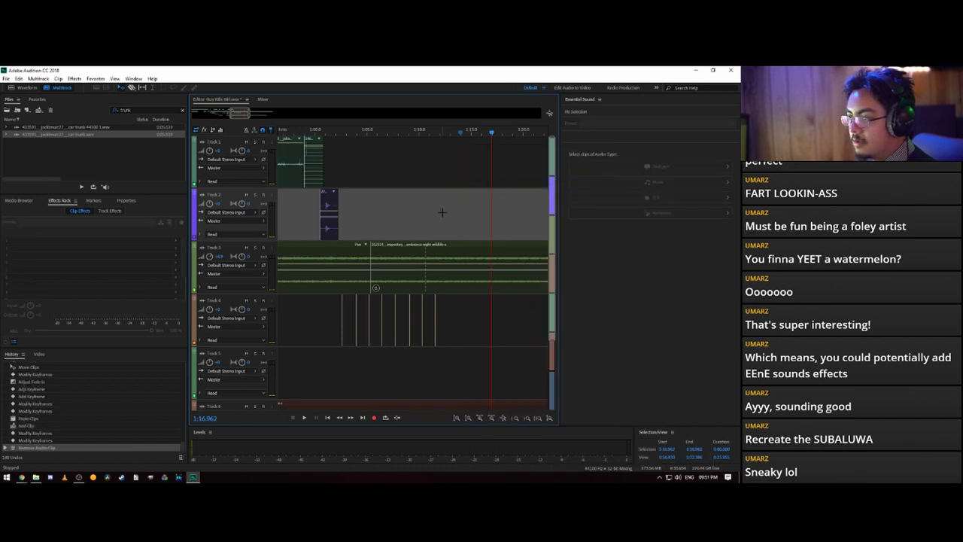
{"action": "key", "text": "ctrl+z"}
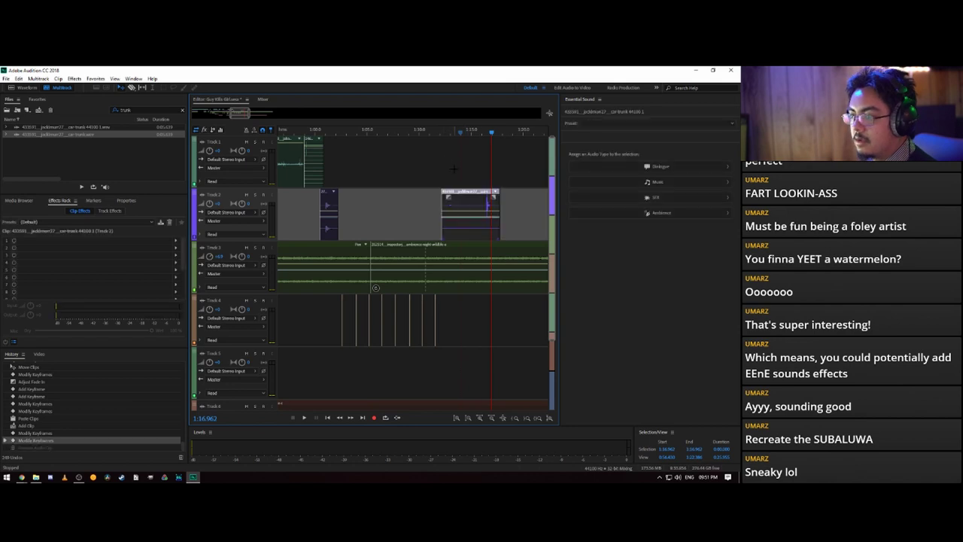
- Open the car-trunk clip from Track 2 in the waveform editor and show its file properties
{"action": "double_click", "coordinate": [466, 207]}
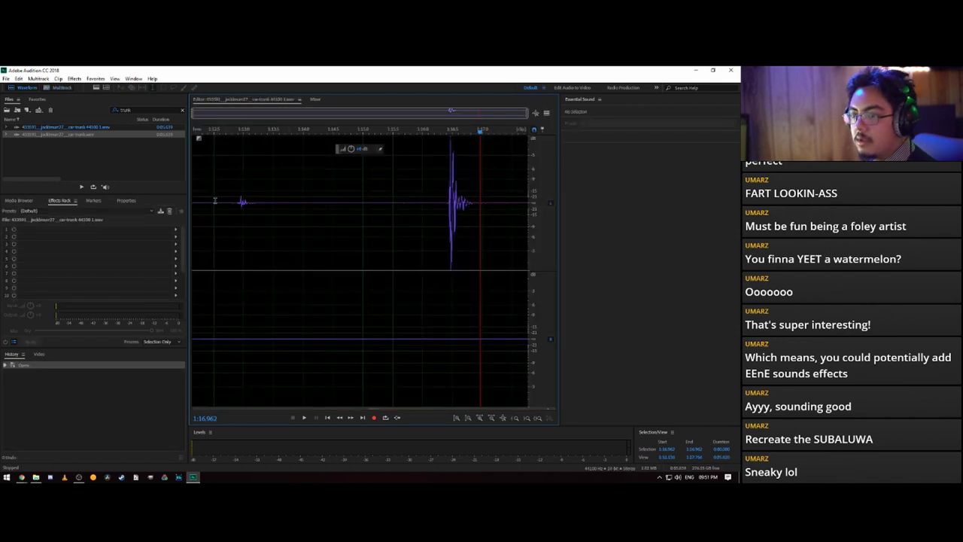
{"action": "left_click", "coordinate": [128, 201]}
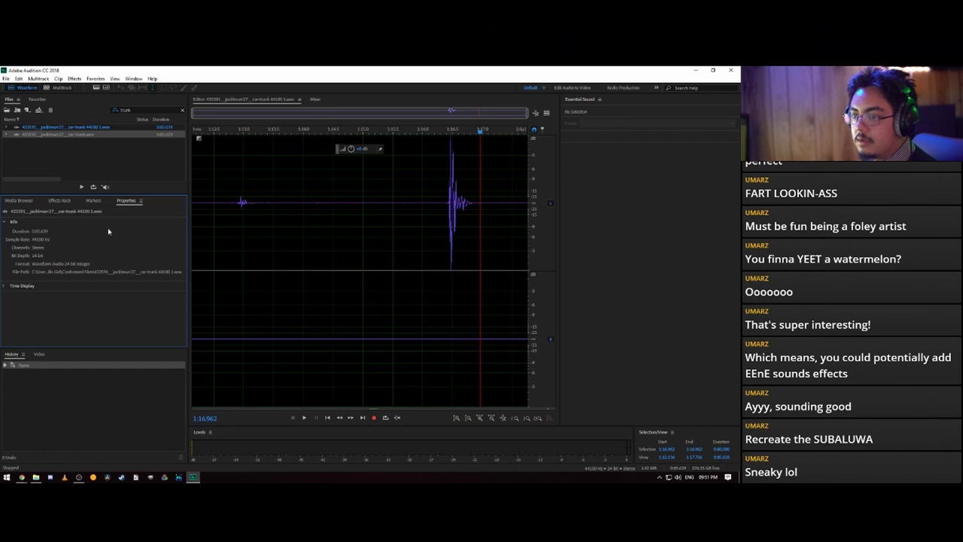
{"action": "right_click", "coordinate": [130, 201]}
- Convert the car-trunk file's sample type to Mono channels with a bit depth of 32
{"action": "right_click", "coordinate": [299, 205]}
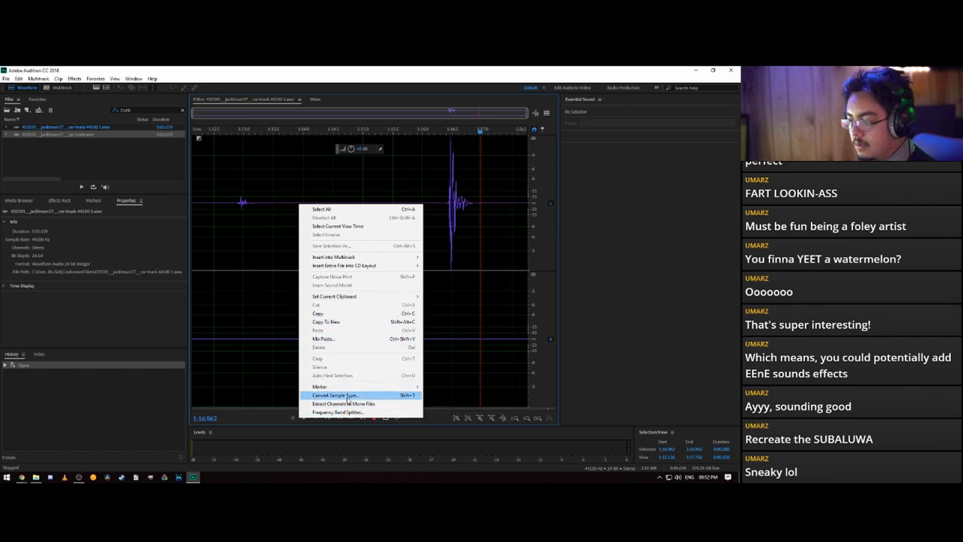
{"action": "left_click", "coordinate": [348, 396]}
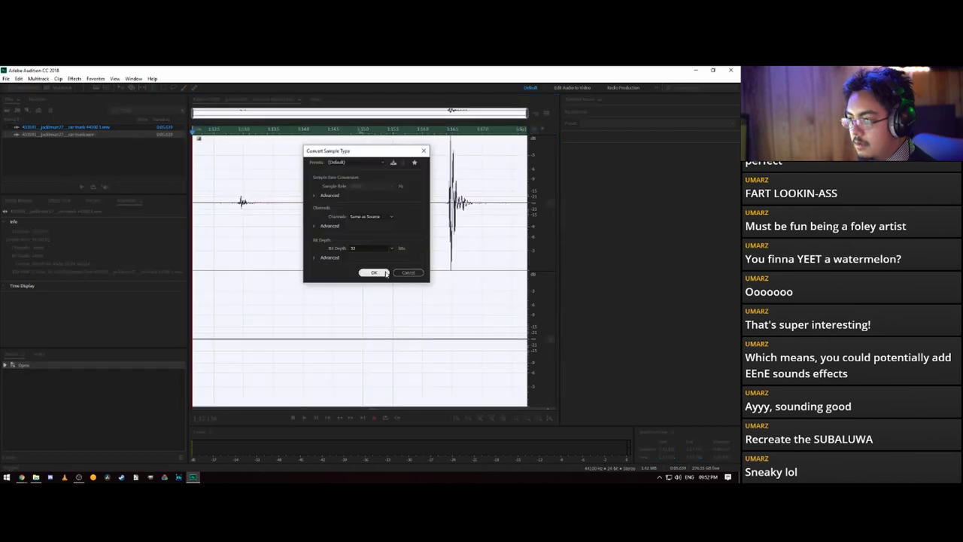
{"action": "left_click", "coordinate": [318, 195]}
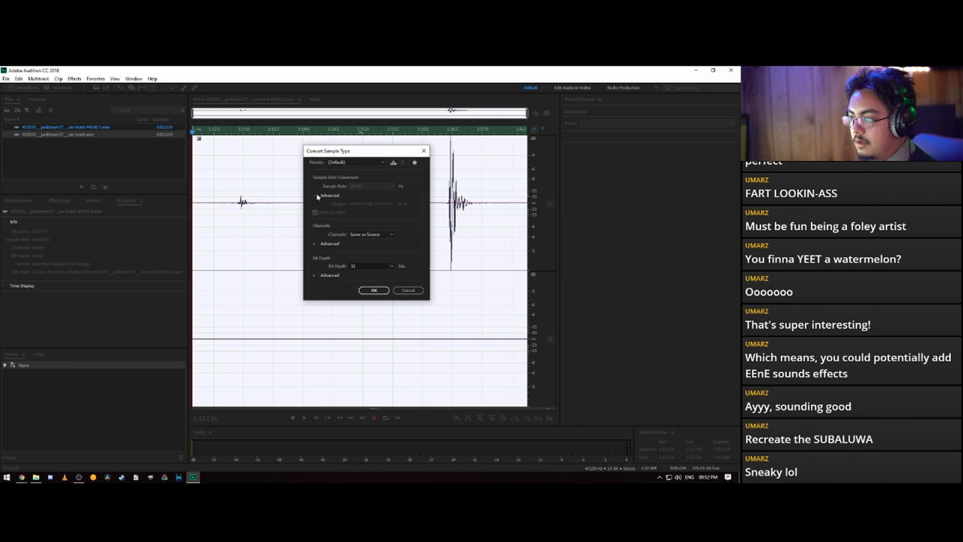
{"action": "left_click", "coordinate": [318, 196]}
{"action": "left_click", "coordinate": [315, 226]}
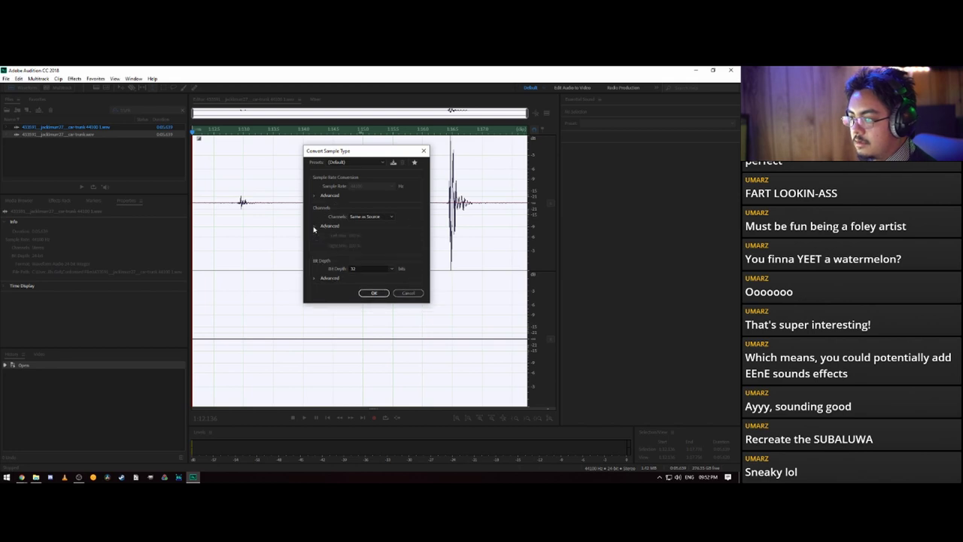
{"action": "left_click", "coordinate": [316, 226]}
{"action": "left_click", "coordinate": [371, 216]}
{"action": "left_click", "coordinate": [370, 228]}
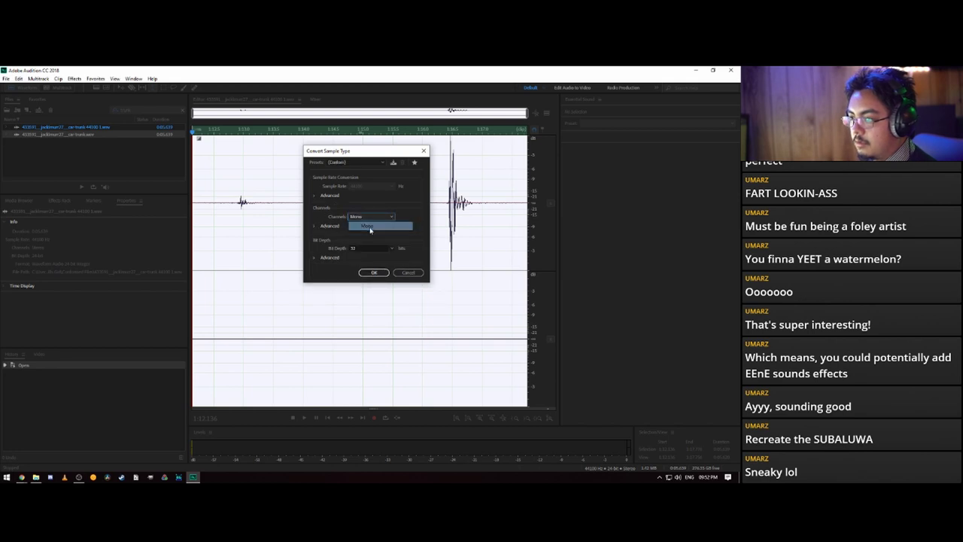
{"action": "left_click", "coordinate": [373, 272]}
- Clear the file filter, reopen the multitrack session and play back the mono car-trunk clip on Track 2
{"action": "left_click", "coordinate": [92, 126]}
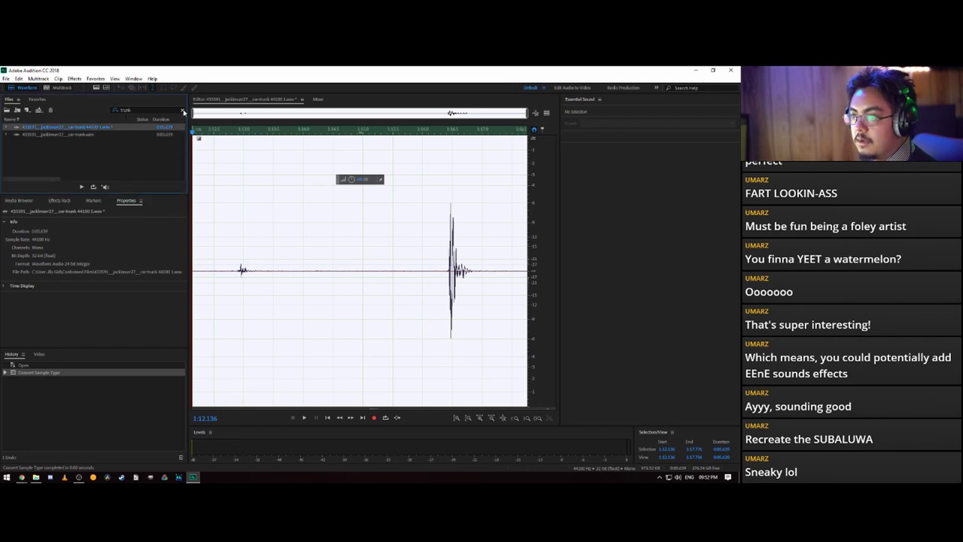
{"action": "left_click", "coordinate": [182, 111]}
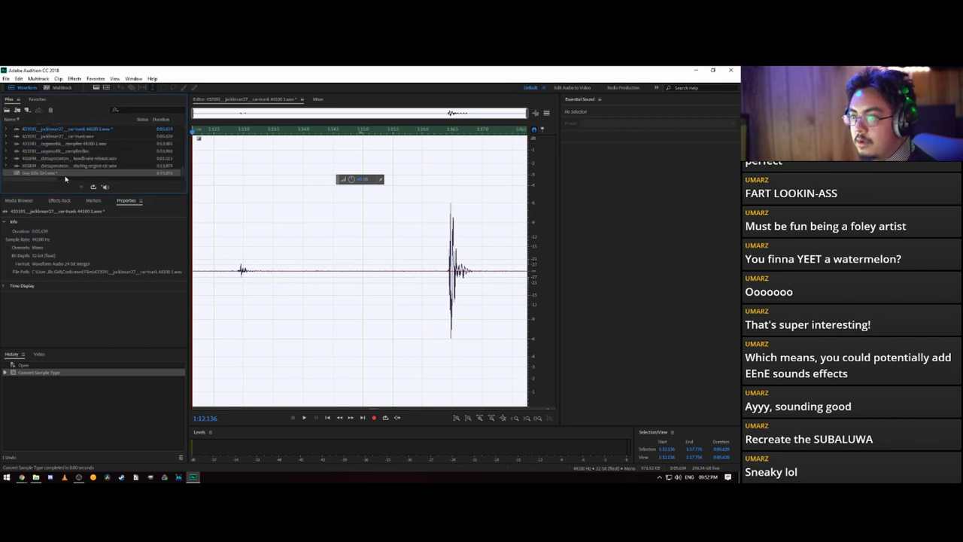
{"action": "double_click", "coordinate": [47, 174]}
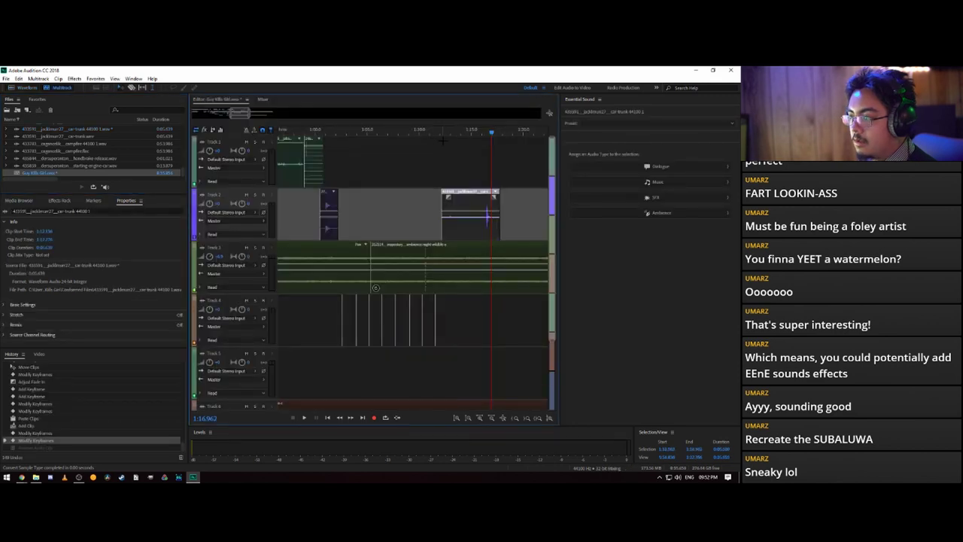
{"action": "left_click", "coordinate": [440, 139]}
{"action": "key", "text": "space"}
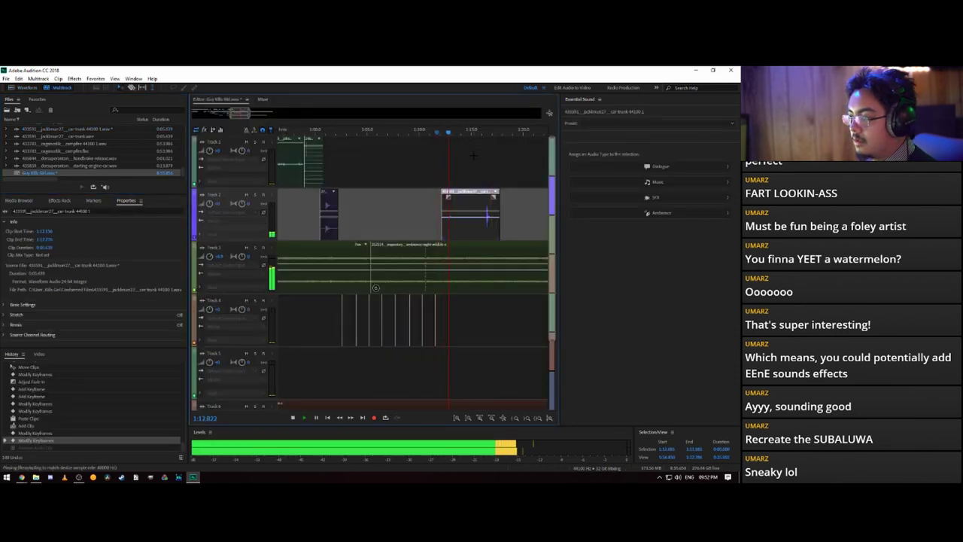
{"action": "key", "text": "space"}
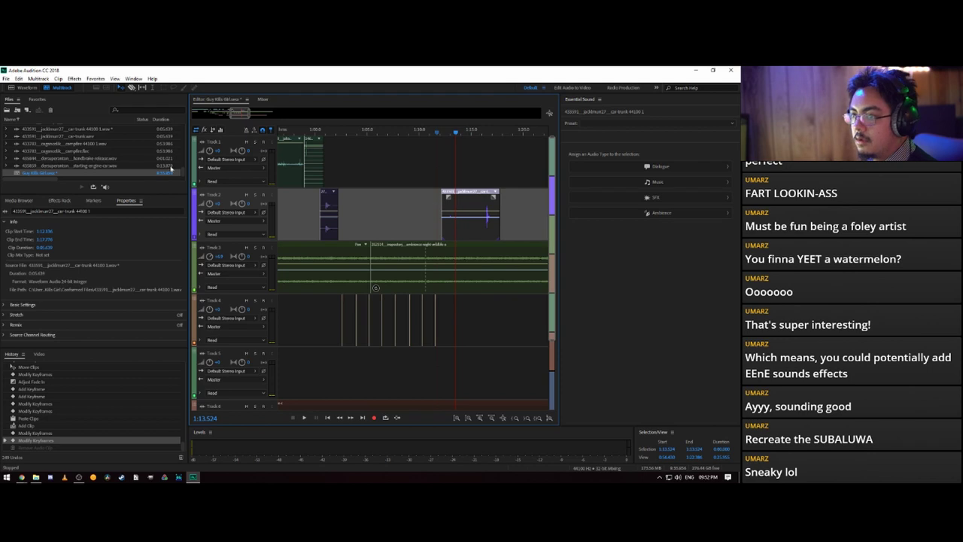
- Search the project files for "trunk" and replace the filter with "open"
{"action": "left_click", "coordinate": [134, 109]}
{"action": "type", "text": "trunk"}
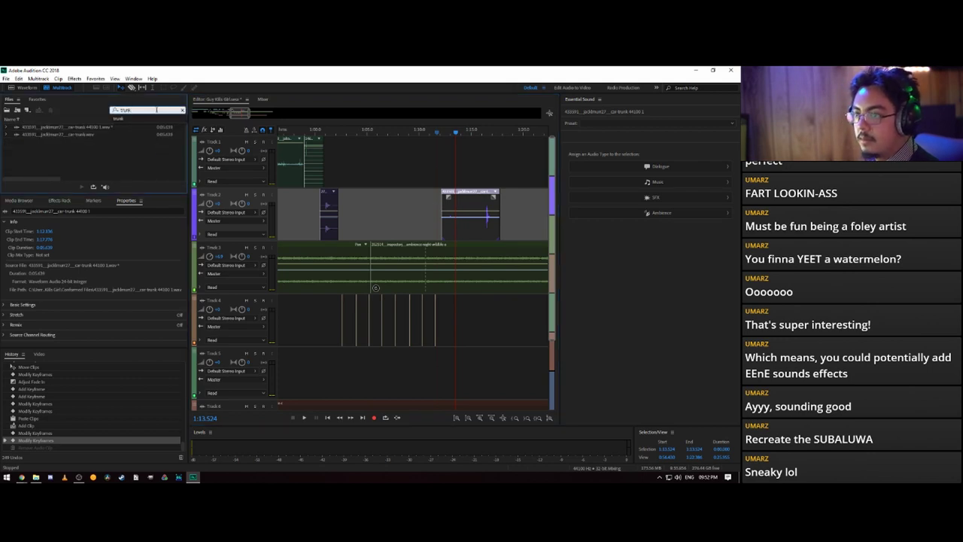
{"action": "type", "text": "open"}
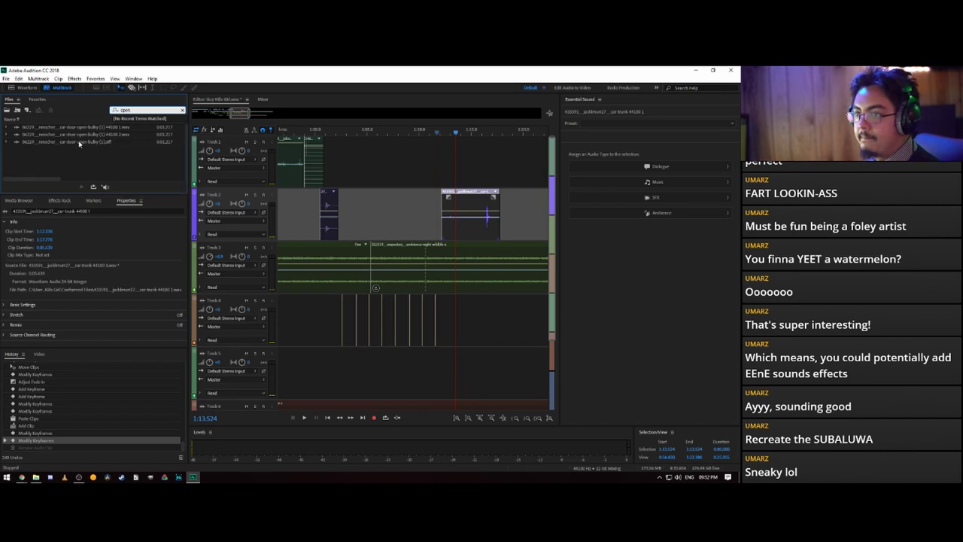
- Try the car-door-open recording on Track 1 above the start of the trunk clip, play it back and undo the addition
{"action": "left_click_drag", "start_coordinate": [79, 143], "coordinate": [450, 144]}
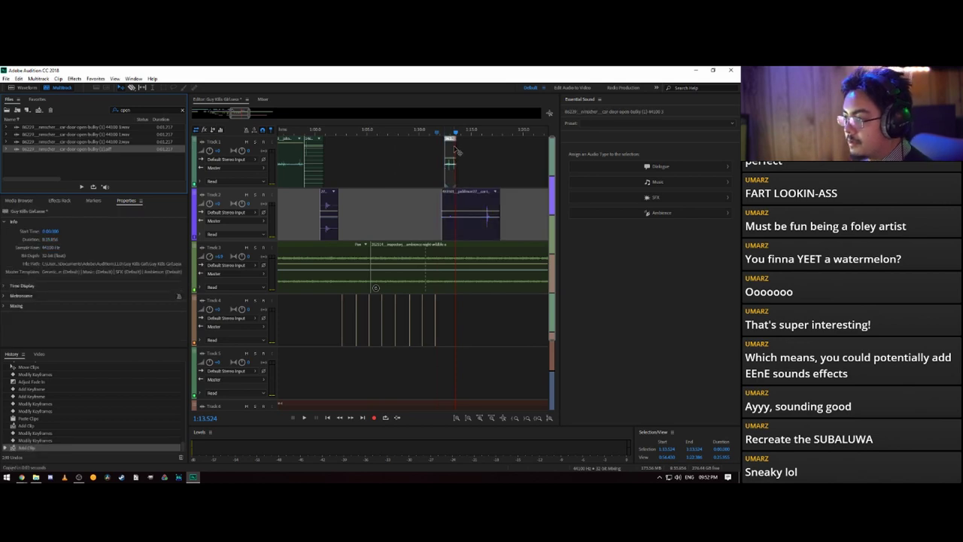
{"action": "key", "text": "space"}
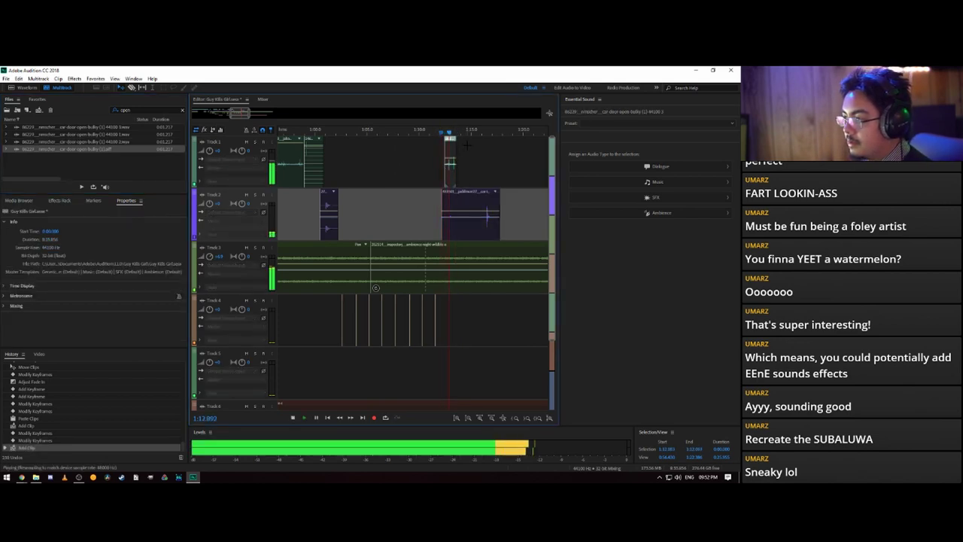
{"action": "key", "text": "space"}
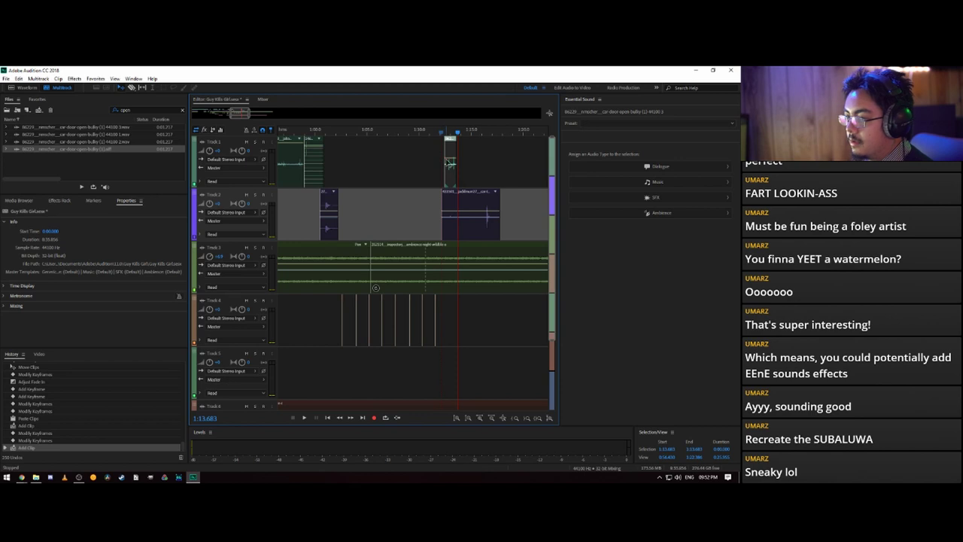
{"action": "key", "text": "ctrl+z"}
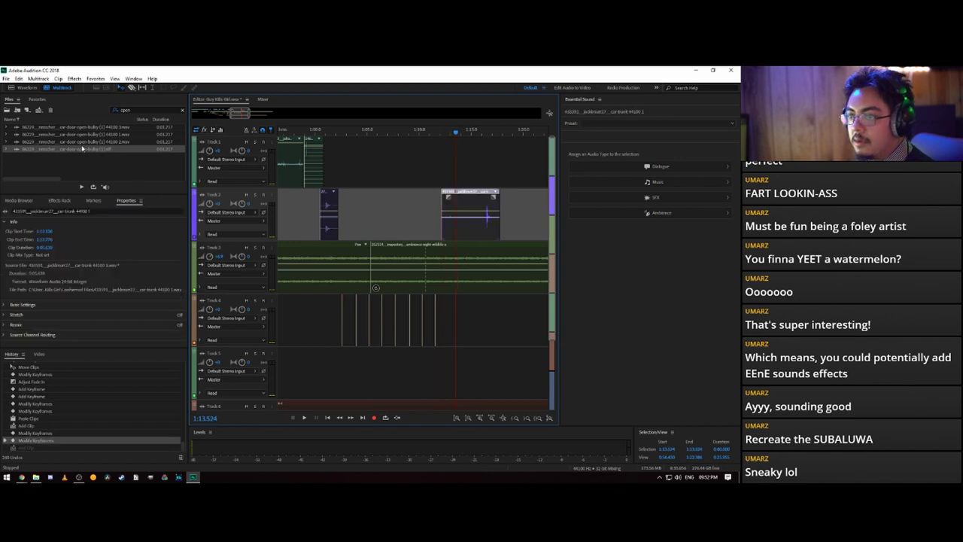
- Add the car-door-open-bulky (1) 44100 3.wav recording to Track 1 at 1:12.870 and play it with the trunk clip
{"action": "left_click", "coordinate": [94, 128]}
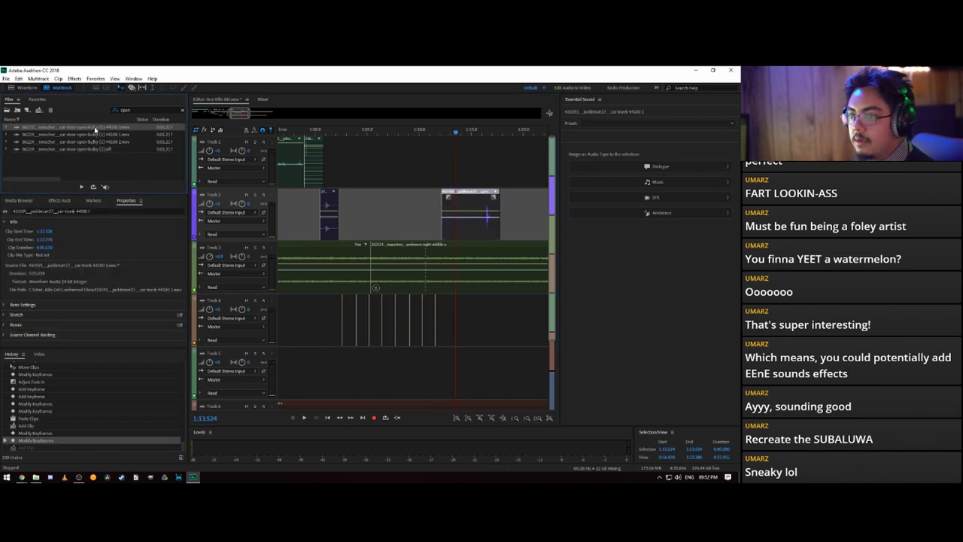
{"action": "left_click_drag", "start_coordinate": [92, 128], "coordinate": [434, 132]}
{"action": "key", "text": "space"}
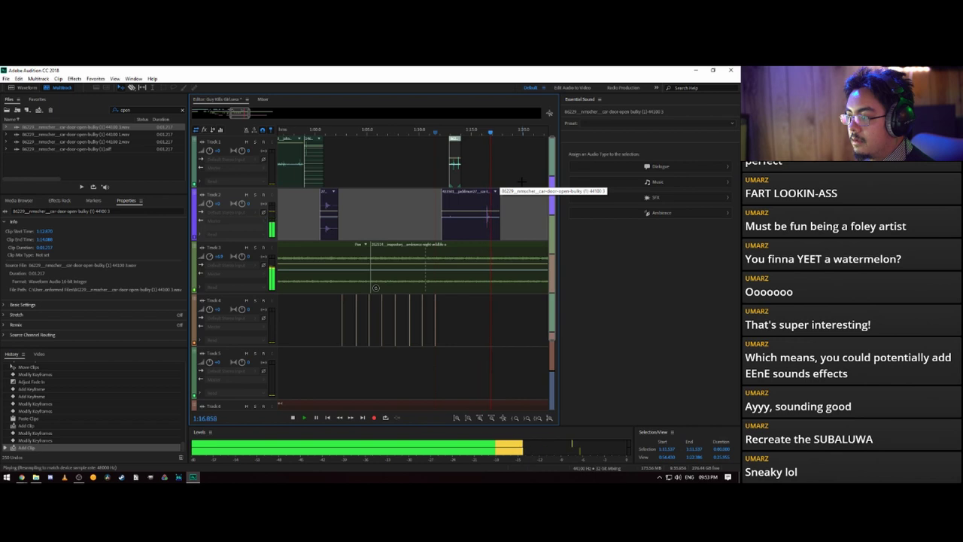
{"action": "key", "text": "space"}
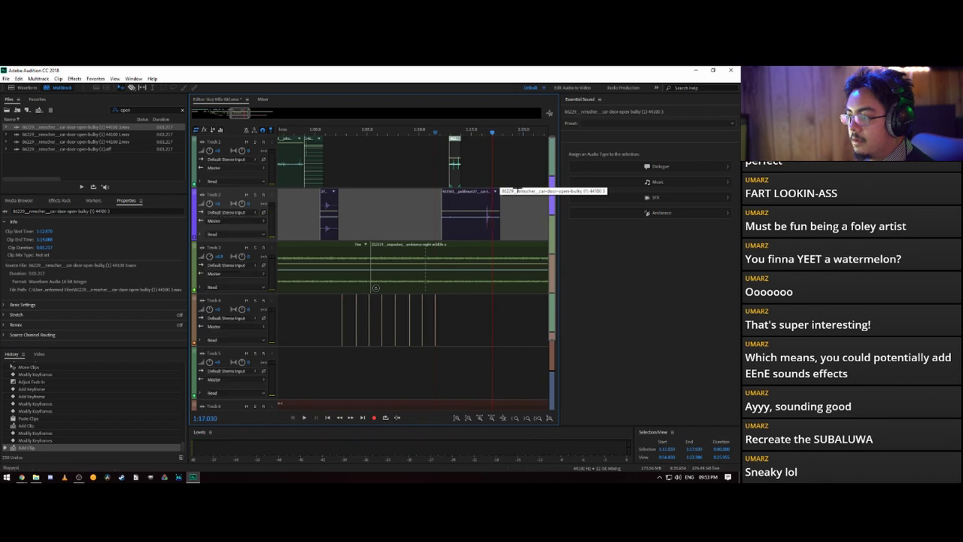
- Raise the volume envelope of the car-trunk clip on Track 2 and play back the section from just before it
{"action": "left_click", "coordinate": [489, 217]}
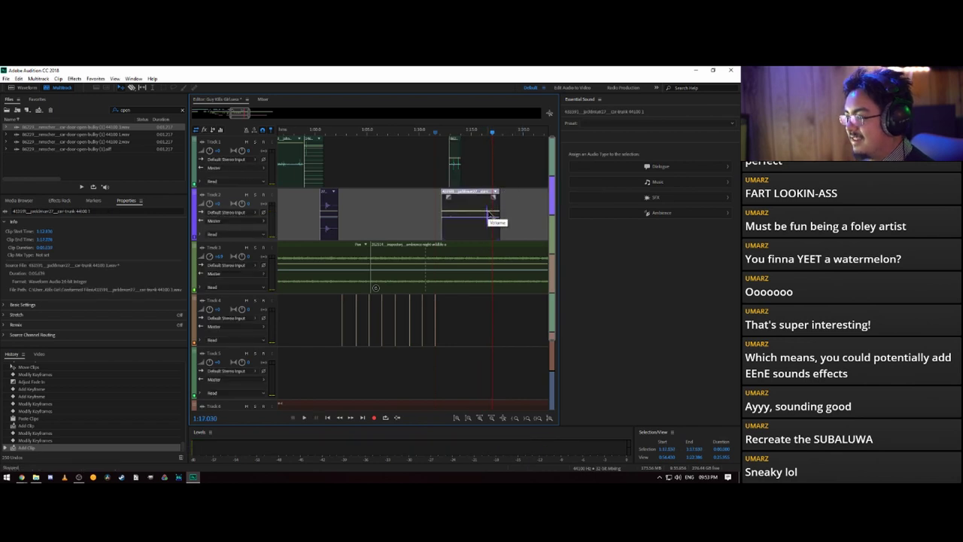
{"action": "left_click_drag", "start_coordinate": [487, 215], "coordinate": [491, 206]}
{"action": "left_click_drag", "start_coordinate": [481, 133], "coordinate": [435, 132]}
{"action": "key", "text": "space"}
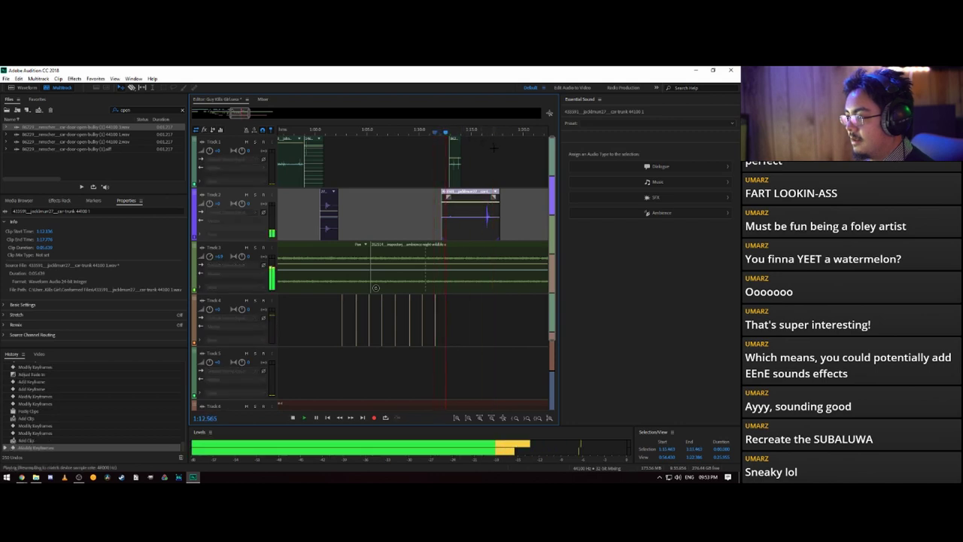
{"action": "key", "text": "space"}
- Raise the volume envelope of the car-door-open clip on Track 1 and play back the trunk section
{"action": "left_click", "coordinate": [455, 160]}
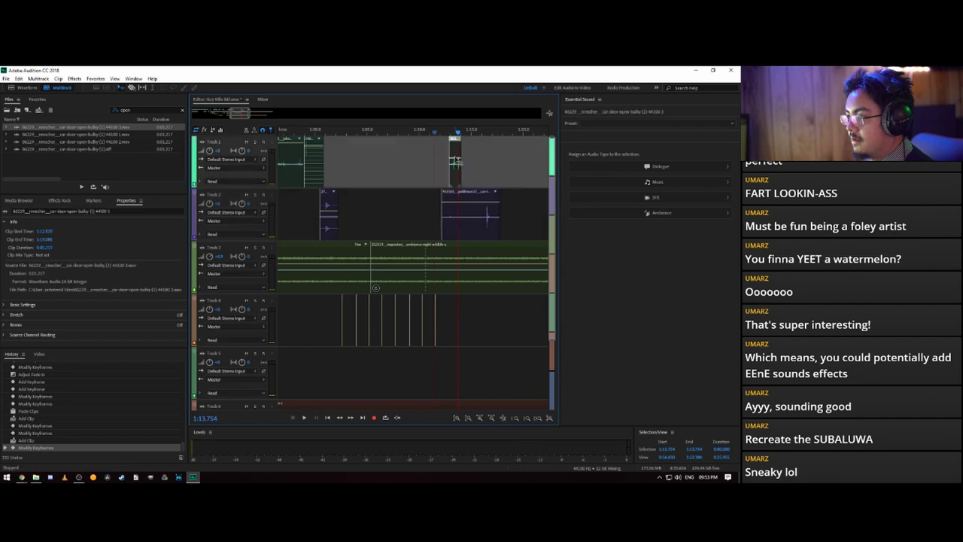
{"action": "left_click_drag", "start_coordinate": [455, 158], "coordinate": [455, 150]}
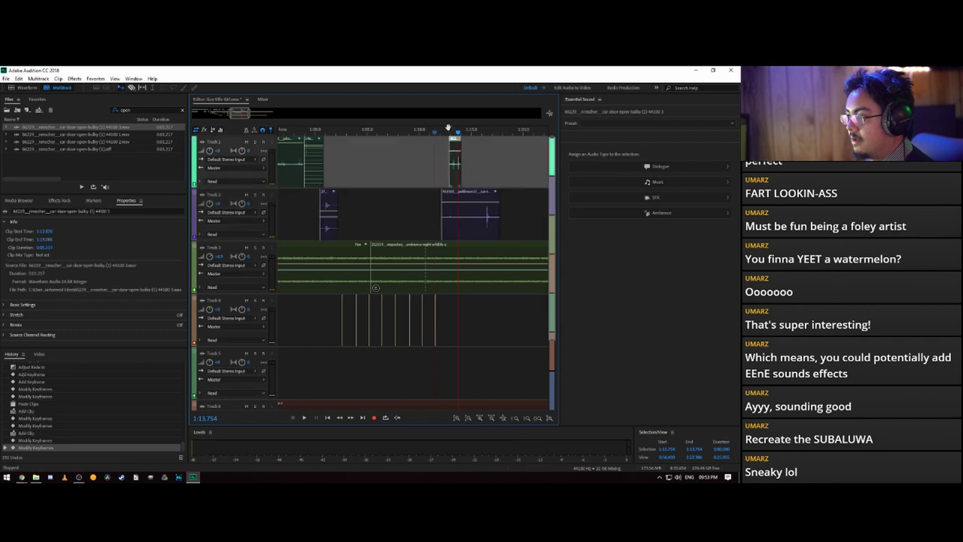
{"action": "key", "text": "space"}
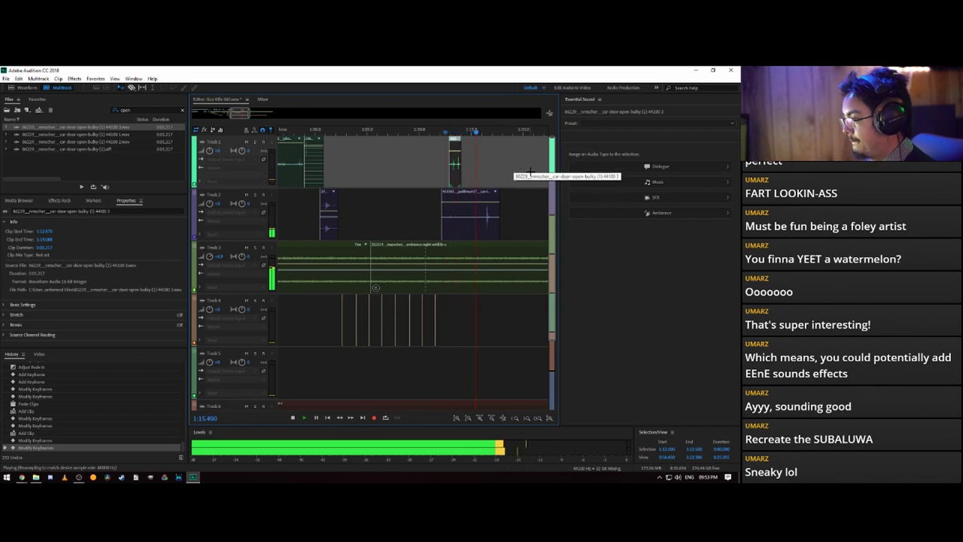
{"action": "key", "text": "space"}
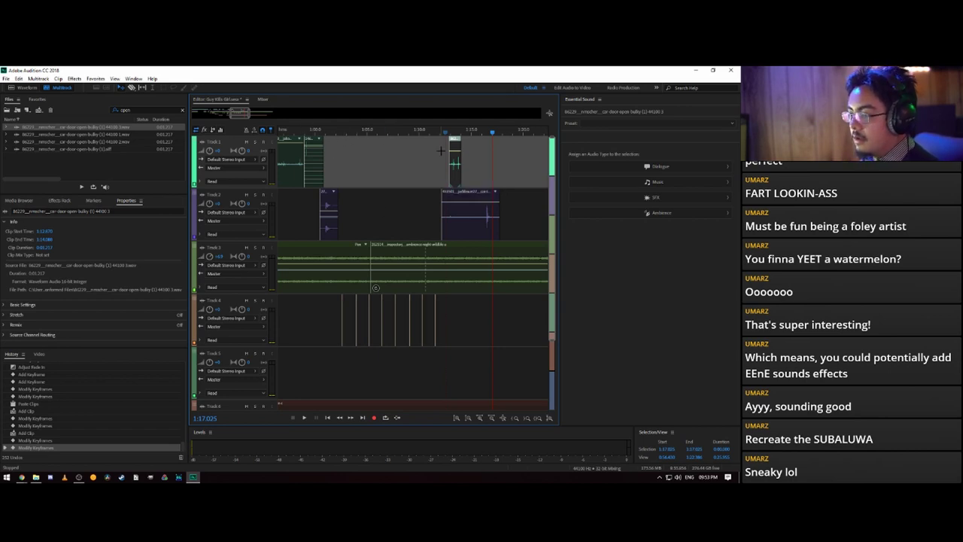
{"action": "left_click_drag", "start_coordinate": [320, 132], "coordinate": [366, 132]}
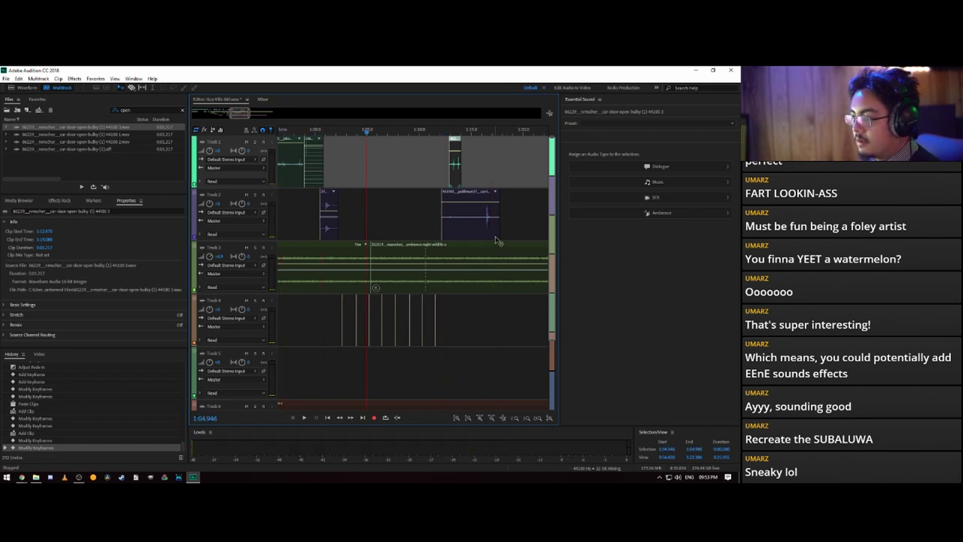
{"action": "scroll", "coordinate": [331, 134], "scroll_direction": "down", "scroll_amount": 5}
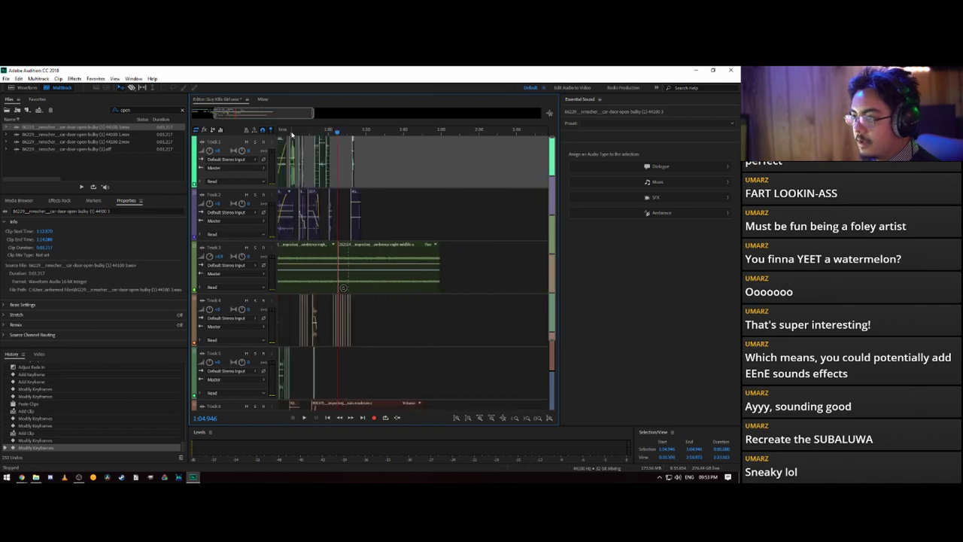
{"action": "left_click", "coordinate": [293, 134]}
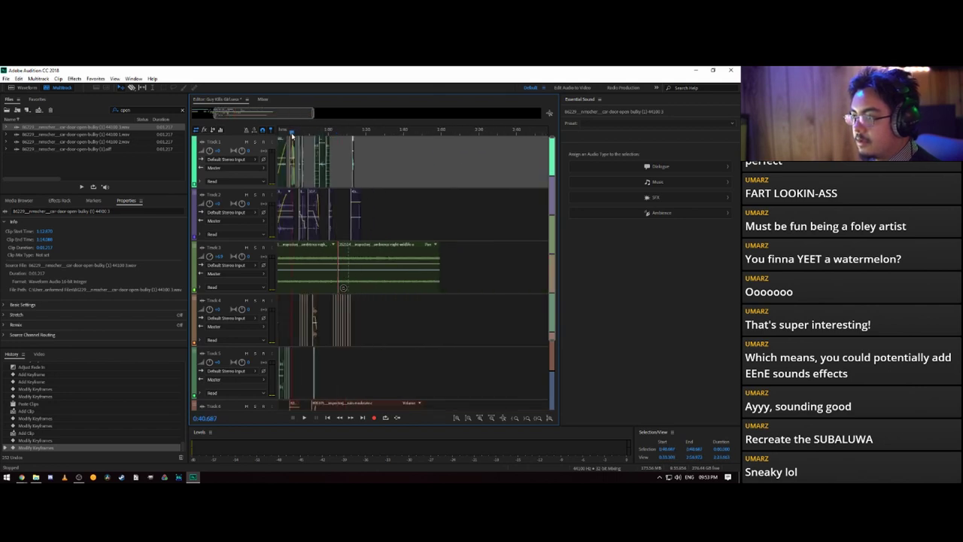
{"action": "scroll", "coordinate": [296, 134], "scroll_direction": "up", "scroll_amount": 2}
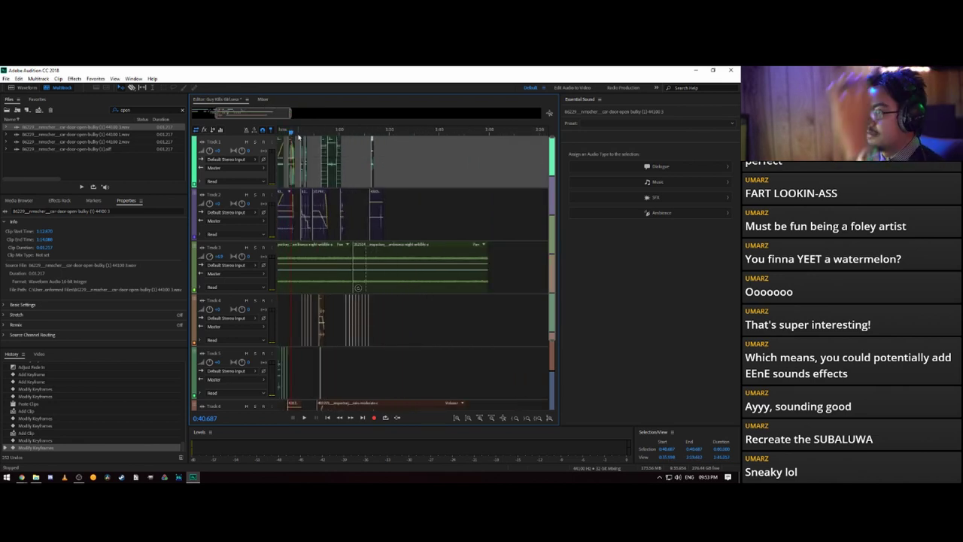
{"action": "scroll", "coordinate": [290, 133], "scroll_direction": "up", "scroll_amount": 3}
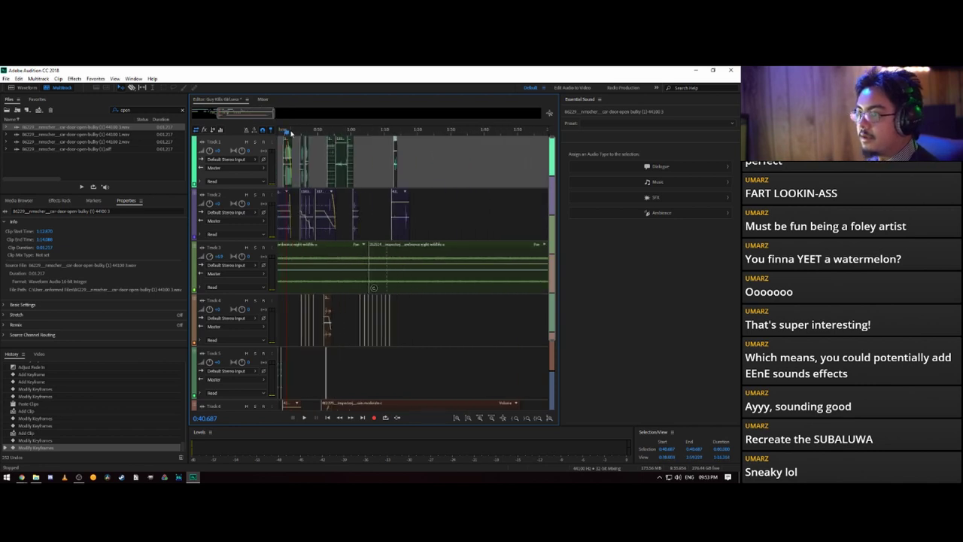
{"action": "left_click", "coordinate": [144, 108]}
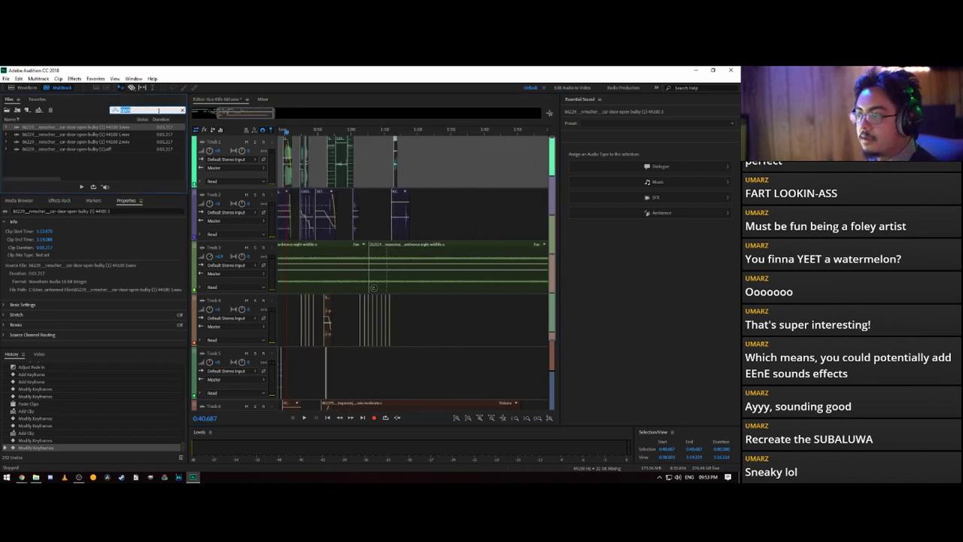
- Filter the project files for "body" and add the body-thud recording to Track 4 at 1:14.614
{"action": "left_click", "coordinate": [401, 135]}
{"action": "scroll", "coordinate": [400, 135], "scroll_direction": "up", "scroll_amount": 5}
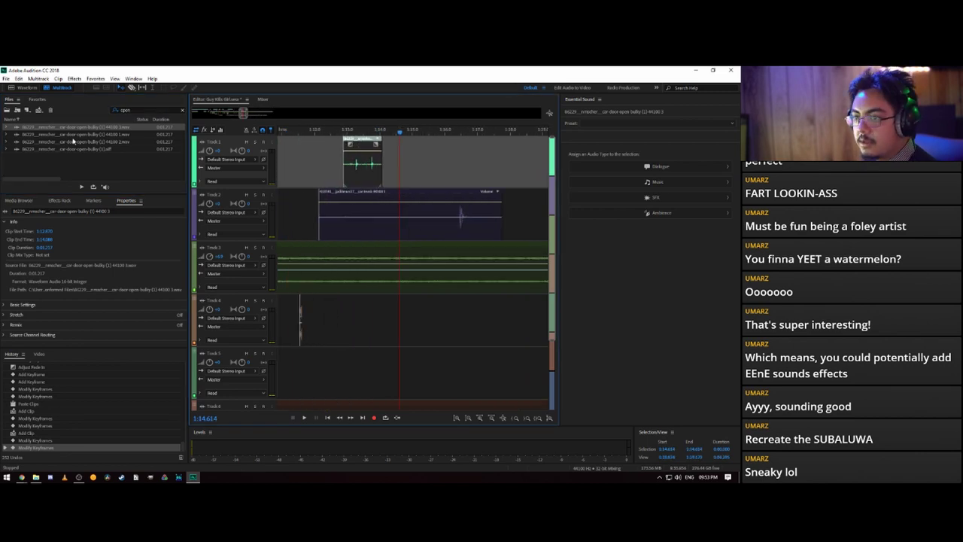
{"action": "double_click", "coordinate": [127, 110]}
{"action": "key", "text": "BackSpace"}
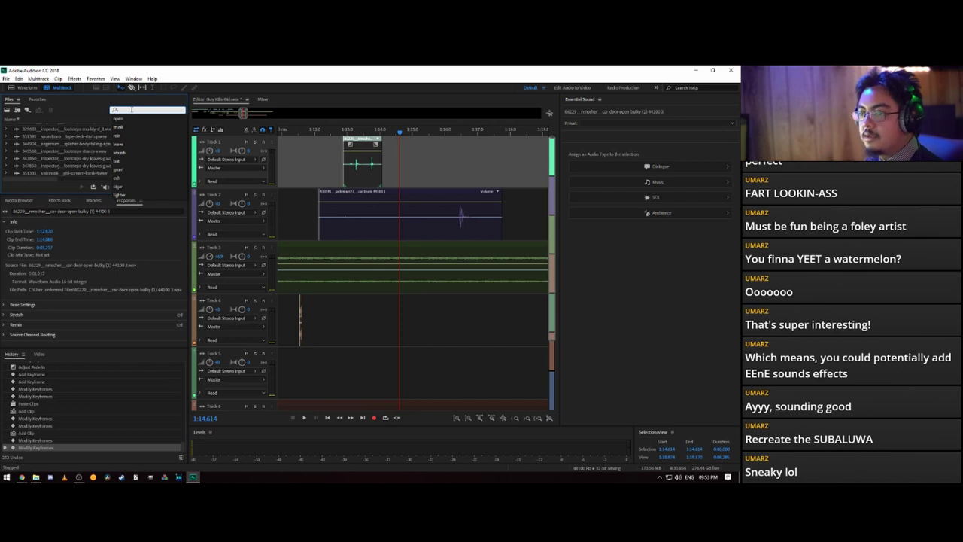
{"action": "type", "text": "body"}
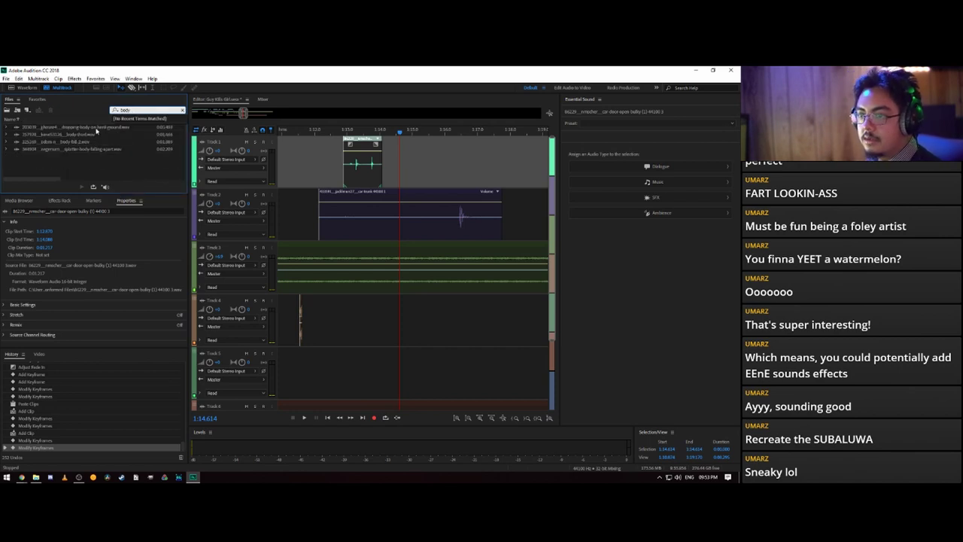
{"action": "left_click_drag", "start_coordinate": [89, 136], "coordinate": [421, 315]}
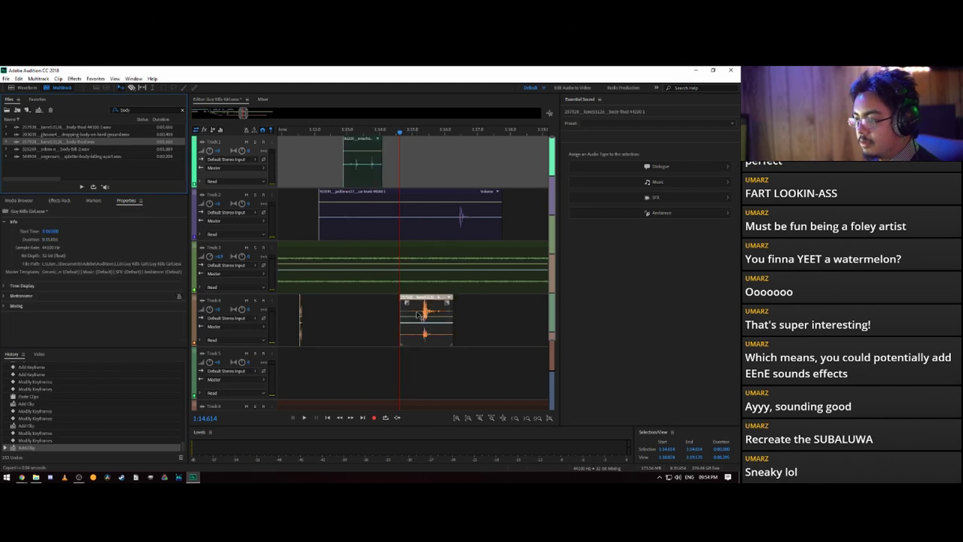
- Trim the start of the body-thud clip on Track 4, move it back to 1:14.614 and play it
{"action": "left_click_drag", "start_coordinate": [402, 307], "coordinate": [422, 316]}
{"action": "key", "text": "space"}
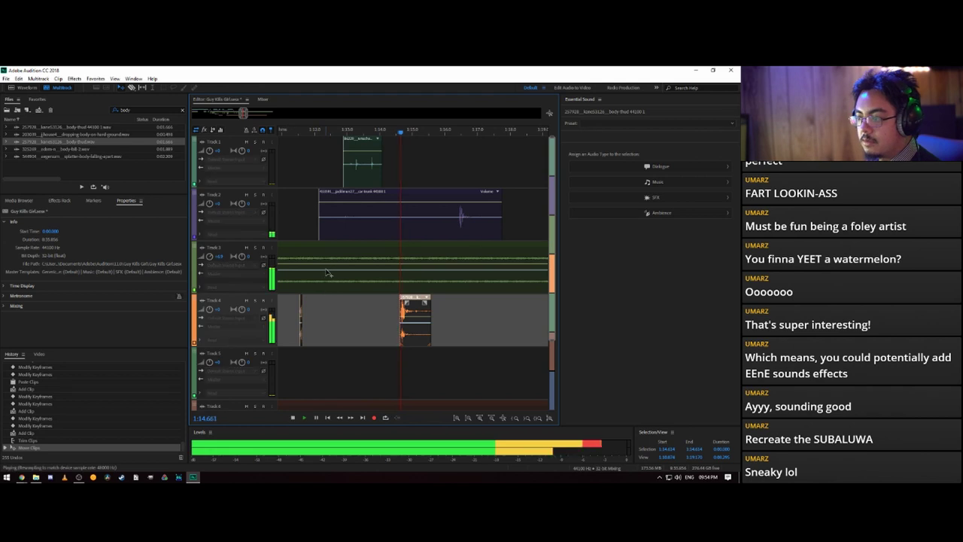
{"action": "key", "text": "space"}
- Add the body-fall-2 recording to Track 5, trim and align it beneath the body-thud clip, and play both together
{"action": "left_click_drag", "start_coordinate": [90, 151], "coordinate": [424, 369]}
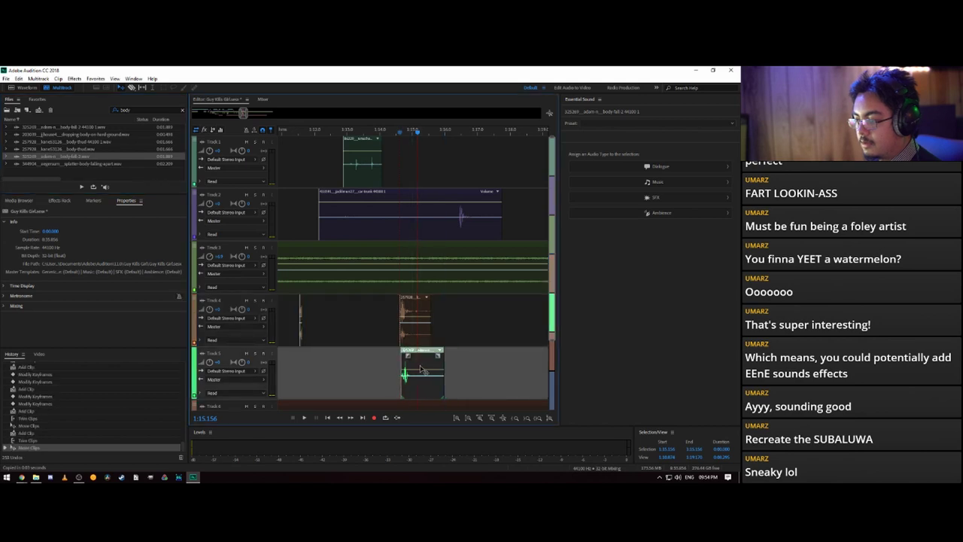
{"action": "left_click", "coordinate": [393, 133]}
{"action": "key", "text": "space"}
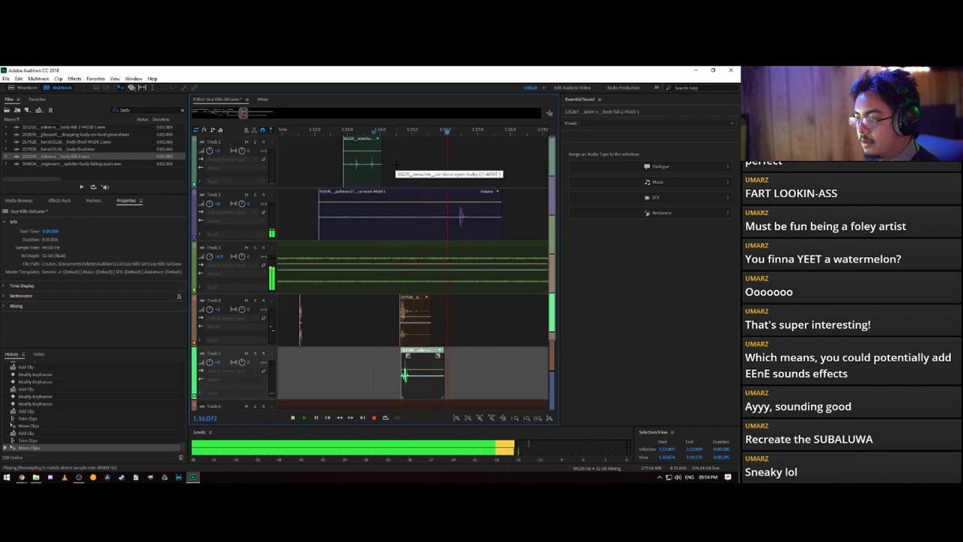
{"action": "key", "text": "space"}
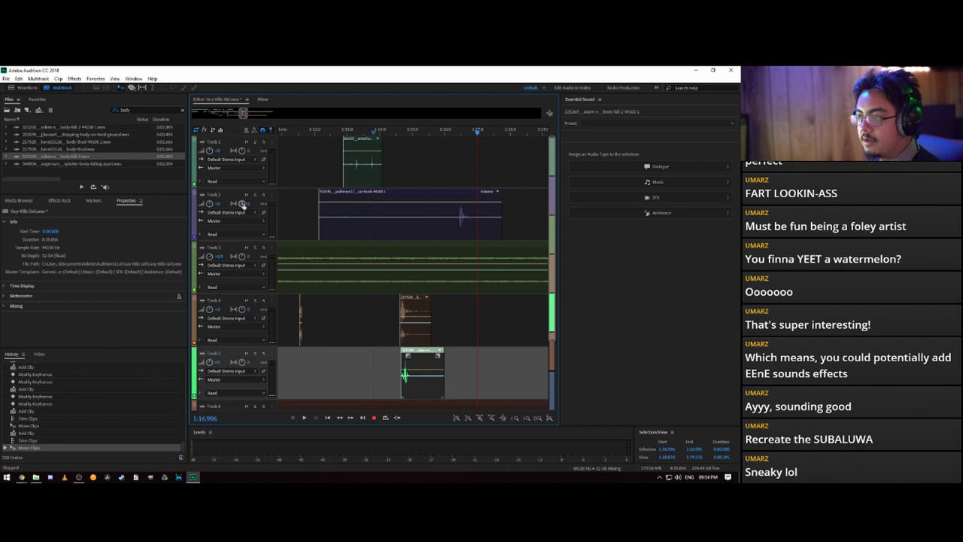
- Add the dropping-body-on-hard-ground recording to Track 1 in line with the body-thud clips and play back the layered impact
{"action": "left_click", "coordinate": [87, 134]}
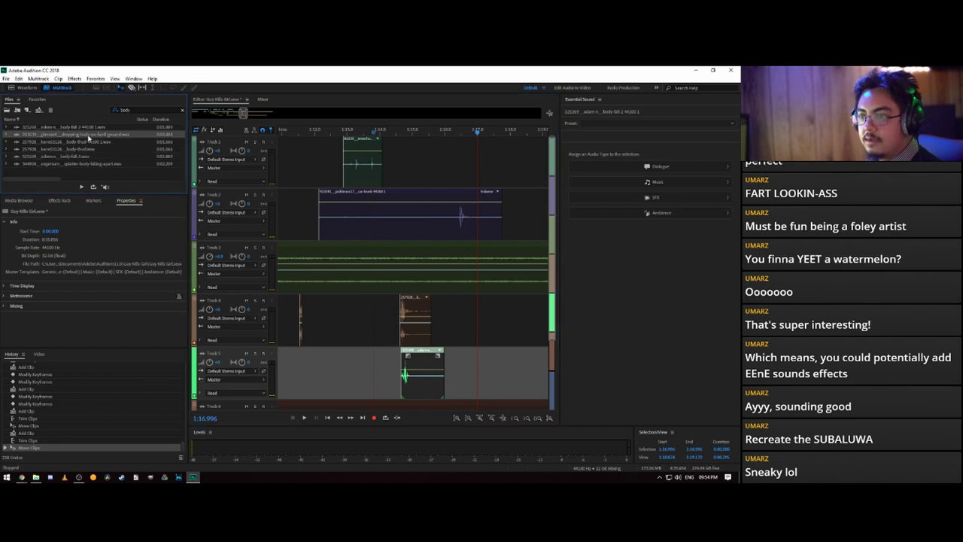
{"action": "left_click_drag", "start_coordinate": [89, 135], "coordinate": [404, 177]}
{"action": "left_click", "coordinate": [395, 132]}
{"action": "key", "text": "space"}
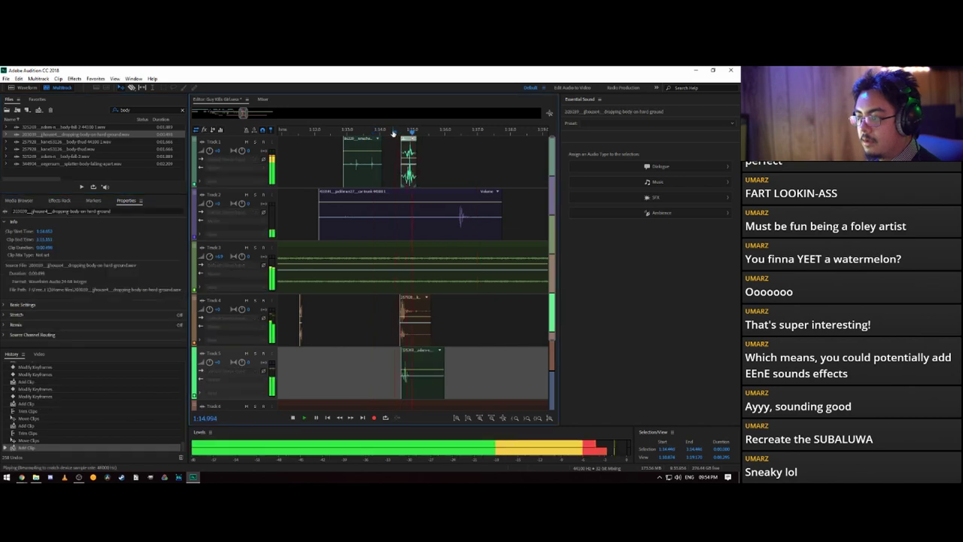
{"action": "key", "text": "space"}
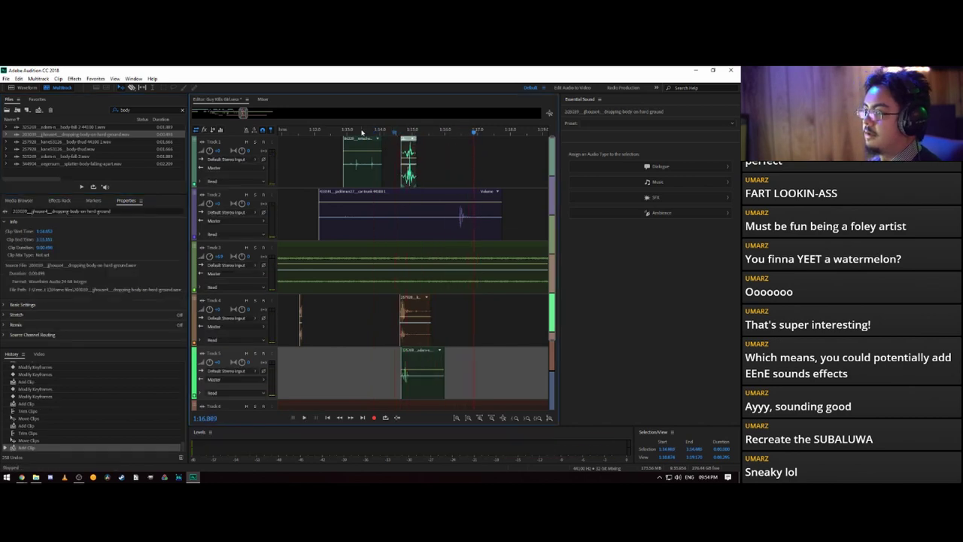
{"action": "left_click", "coordinate": [325, 134]}
{"action": "key", "text": "space"}
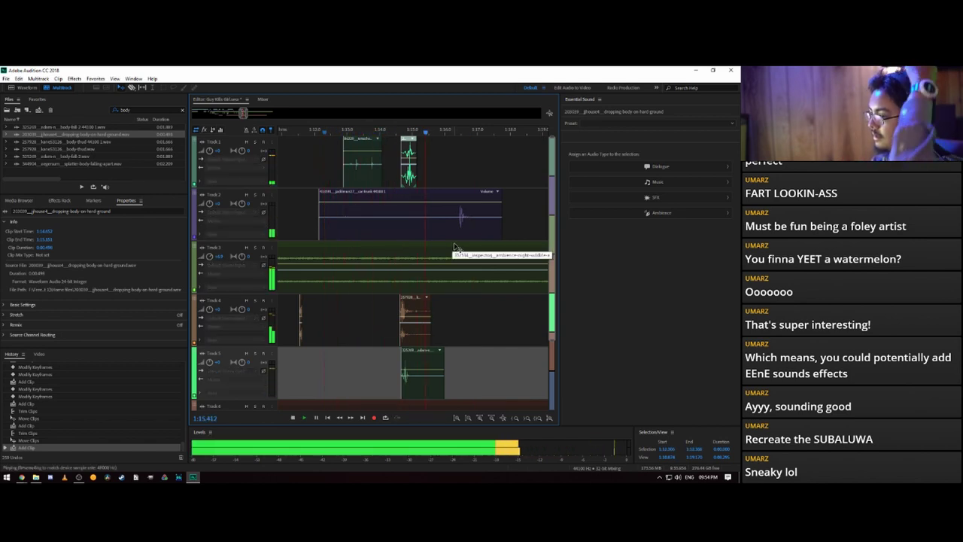
{"action": "key", "text": "space"}
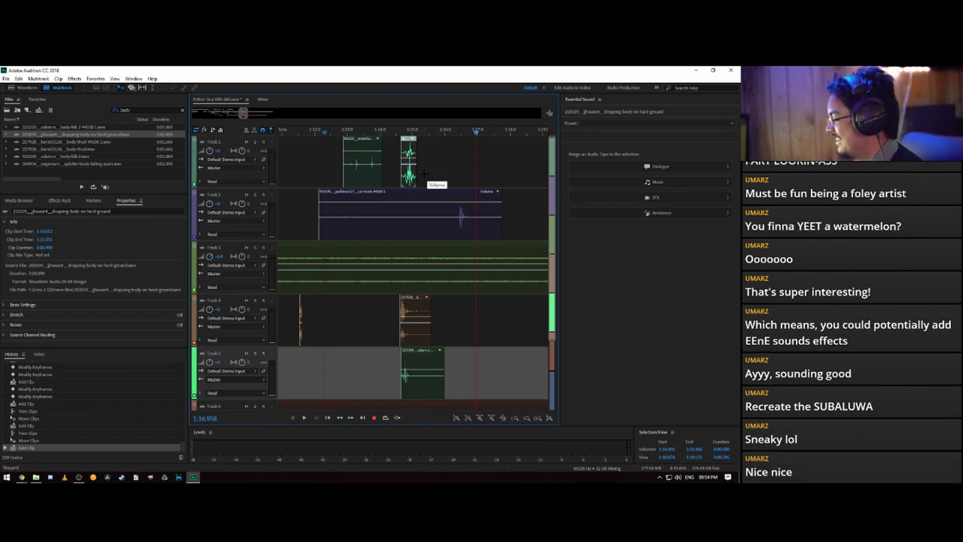
- Clear the "body" filter from the project files
{"action": "left_click", "coordinate": [361, 113]}
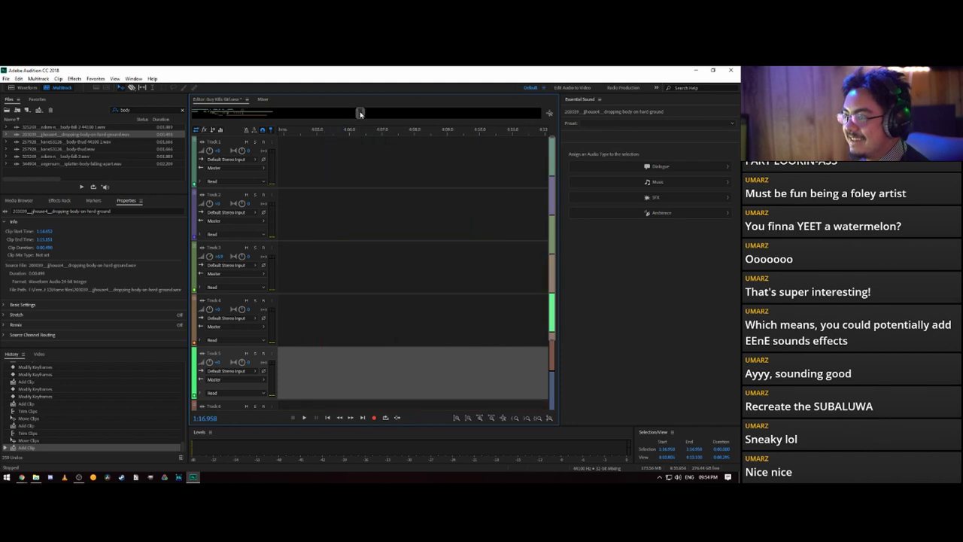
{"action": "left_click", "coordinate": [242, 113]}
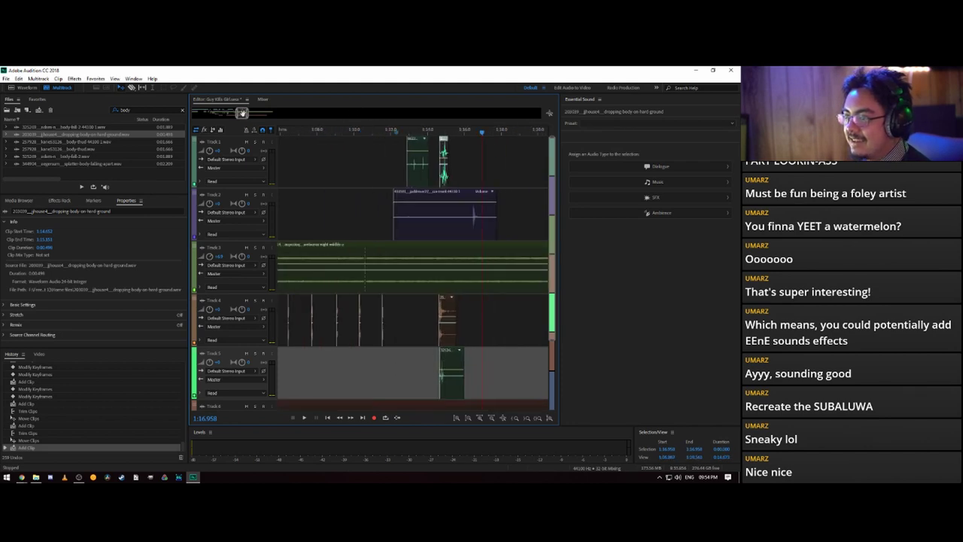
{"action": "scroll", "coordinate": [241, 113], "scroll_direction": "down", "scroll_amount": 5}
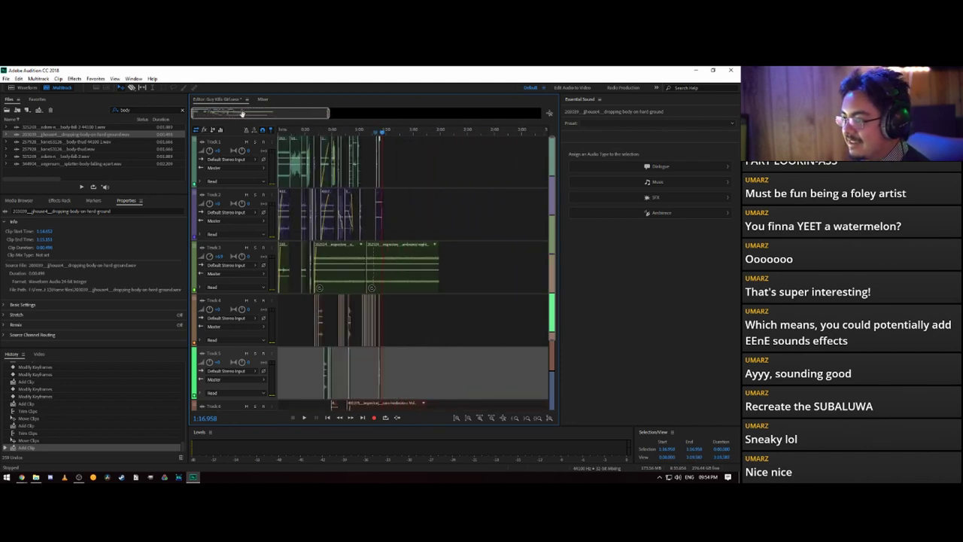
{"action": "scroll", "coordinate": [241, 113], "scroll_direction": "up", "scroll_amount": 5}
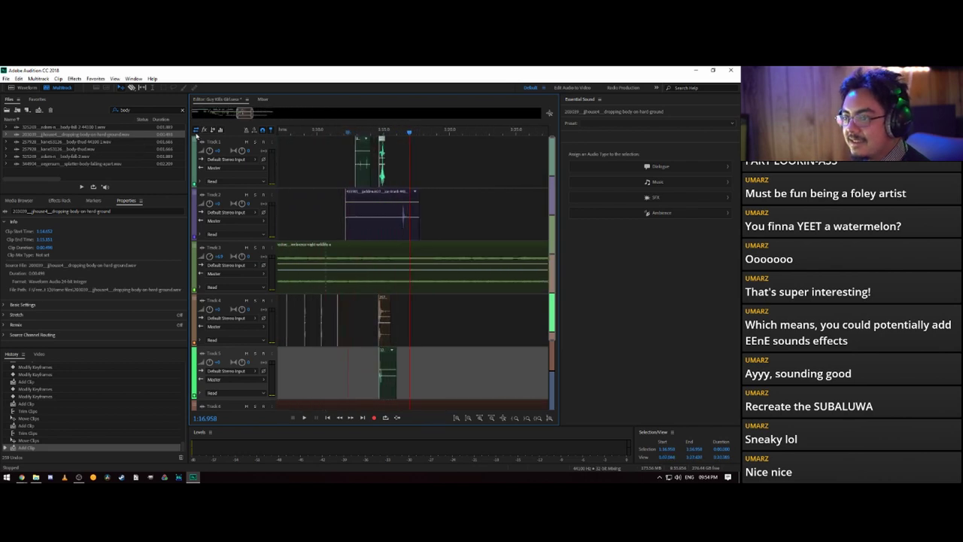
{"action": "left_click", "coordinate": [146, 110]}
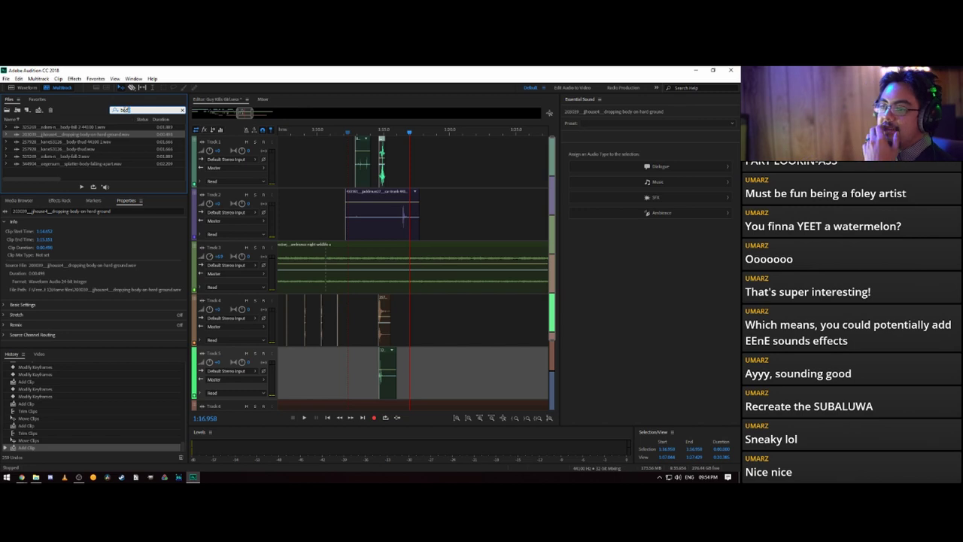
{"action": "key", "text": "BackSpace"}
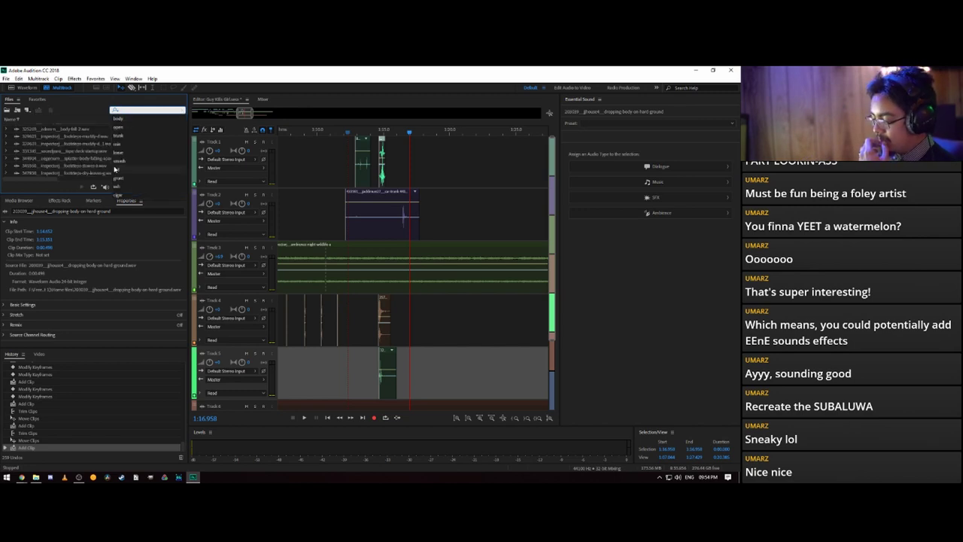
{"action": "left_click", "coordinate": [126, 110]}
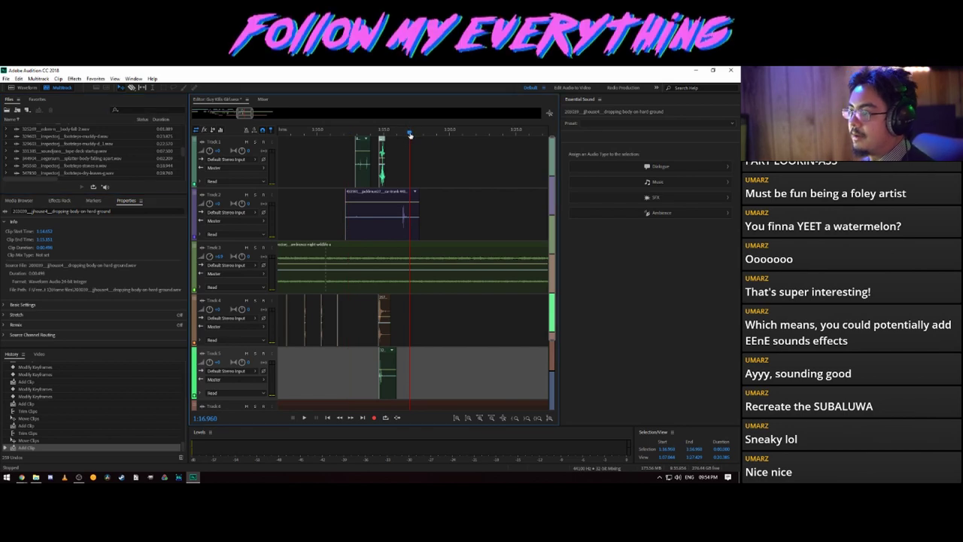
- Add volume keyframes to the night-wildlife ambience clip on Track 3, fade its level down before the trunk sounds and play the section
{"action": "left_click_drag", "start_coordinate": [410, 133], "coordinate": [439, 135]}
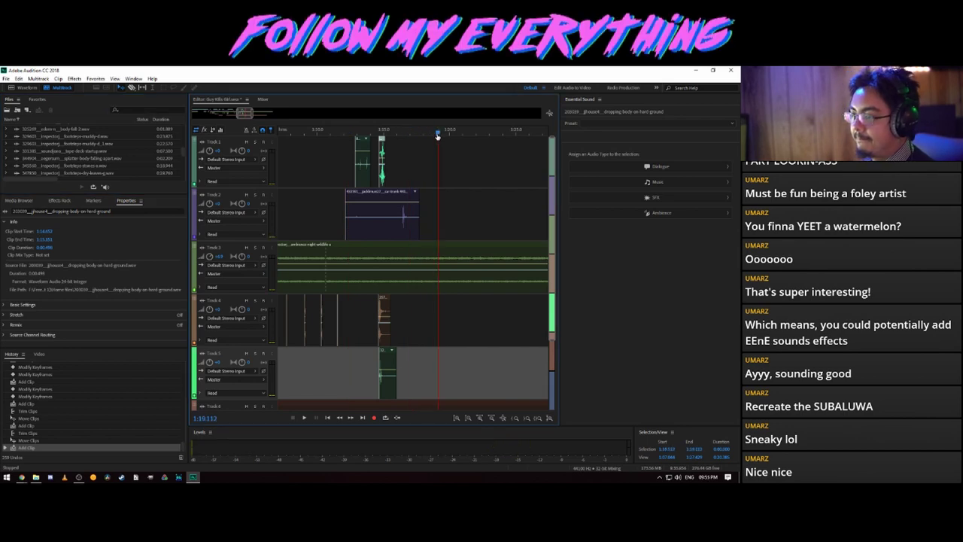
{"action": "left_click", "coordinate": [435, 261]}
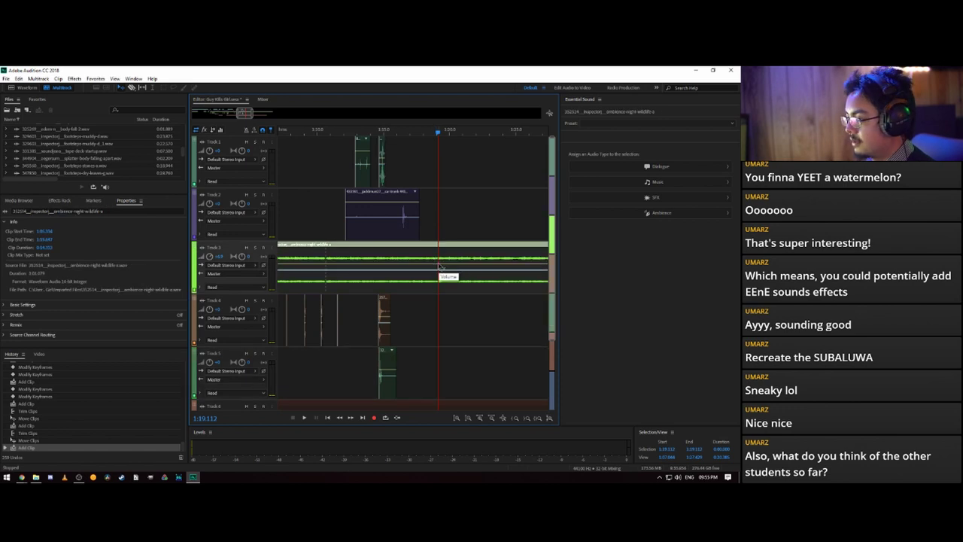
{"action": "left_click", "coordinate": [445, 269]}
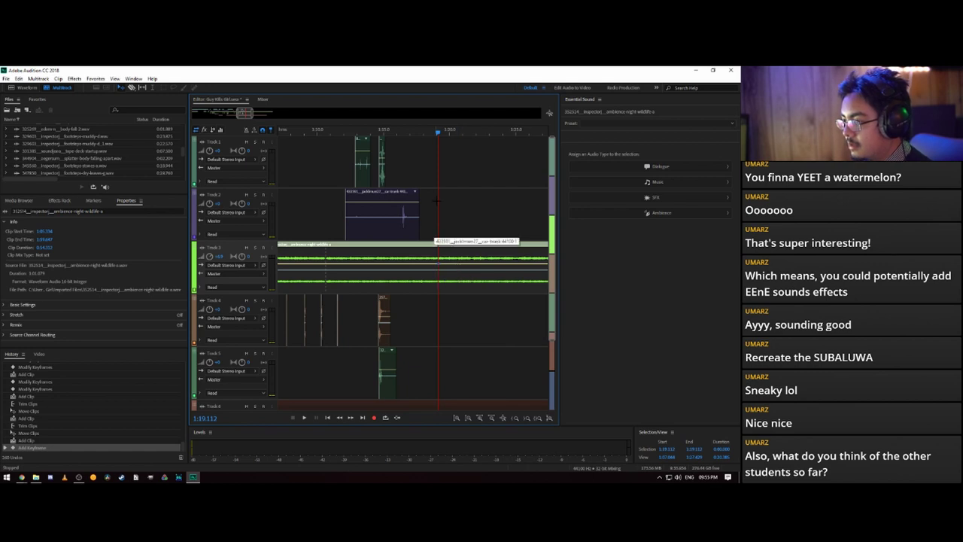
{"action": "left_click_drag", "start_coordinate": [438, 133], "coordinate": [456, 163]}
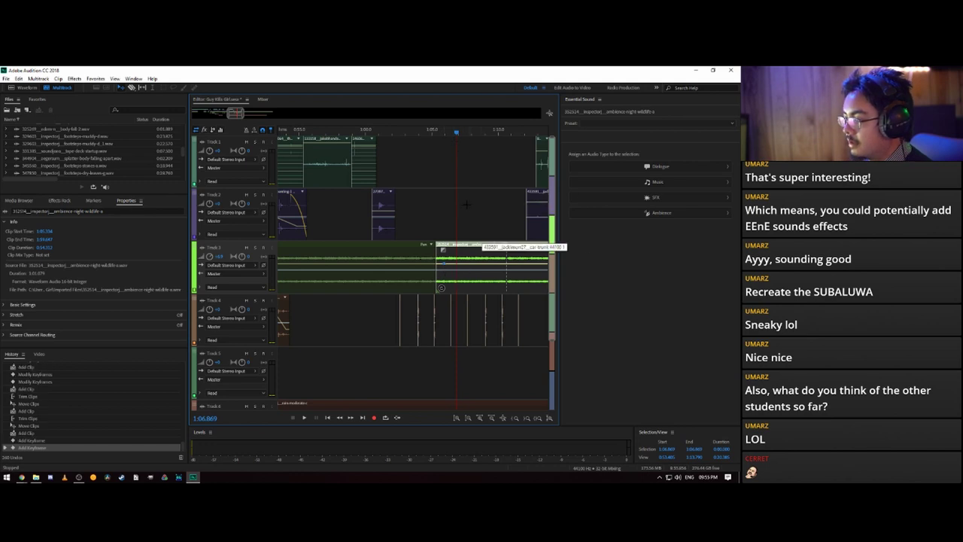
{"action": "left_click_drag", "start_coordinate": [456, 134], "coordinate": [514, 146]}
{"action": "left_click_drag", "start_coordinate": [471, 263], "coordinate": [381, 279]}
{"action": "key", "text": "space"}
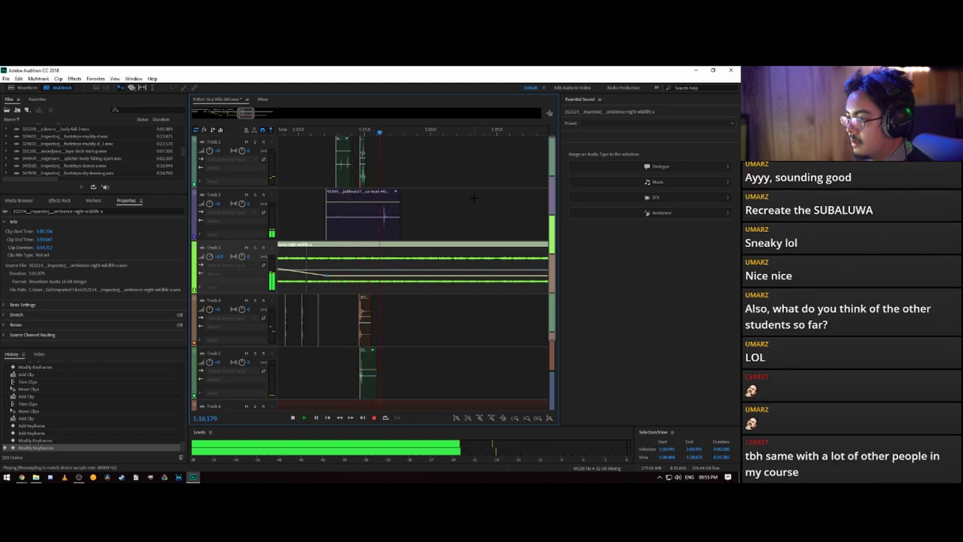
{"action": "key", "text": "space"}
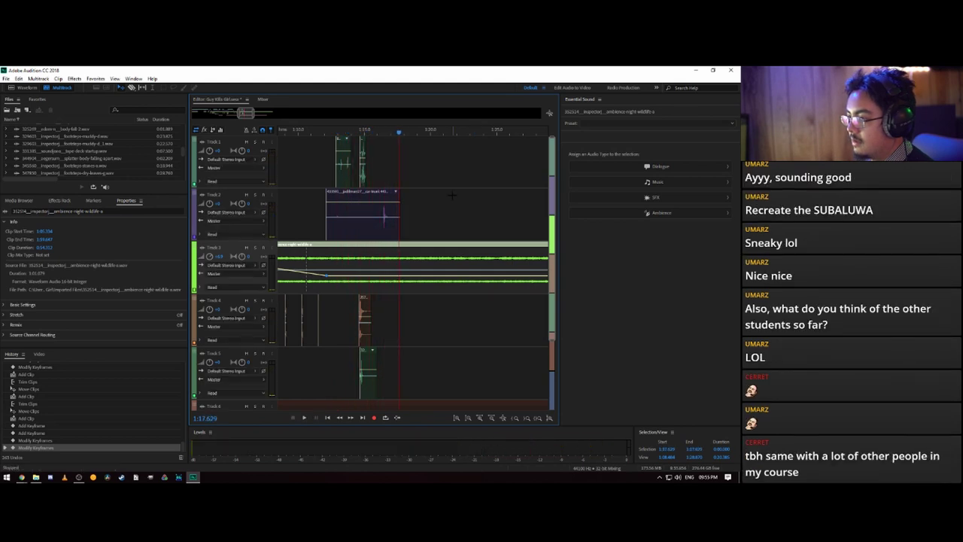
{"action": "key", "text": "space"}
{"action": "key", "text": "space"}
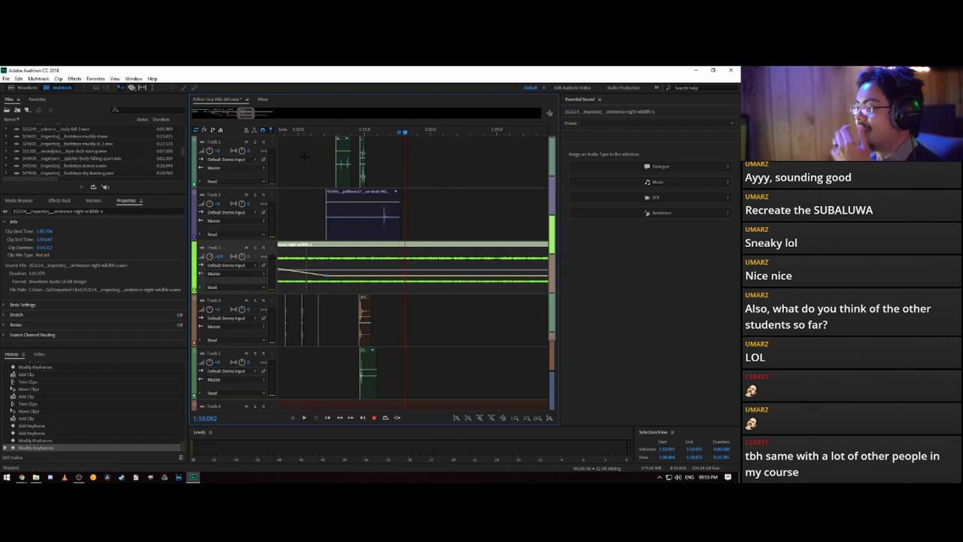
- Paste a copy of the three muddy footstep clips on Track 4 after the body-thud clip and play them
{"action": "scroll", "coordinate": [455, 283], "scroll_direction": "down", "scroll_amount": 3}
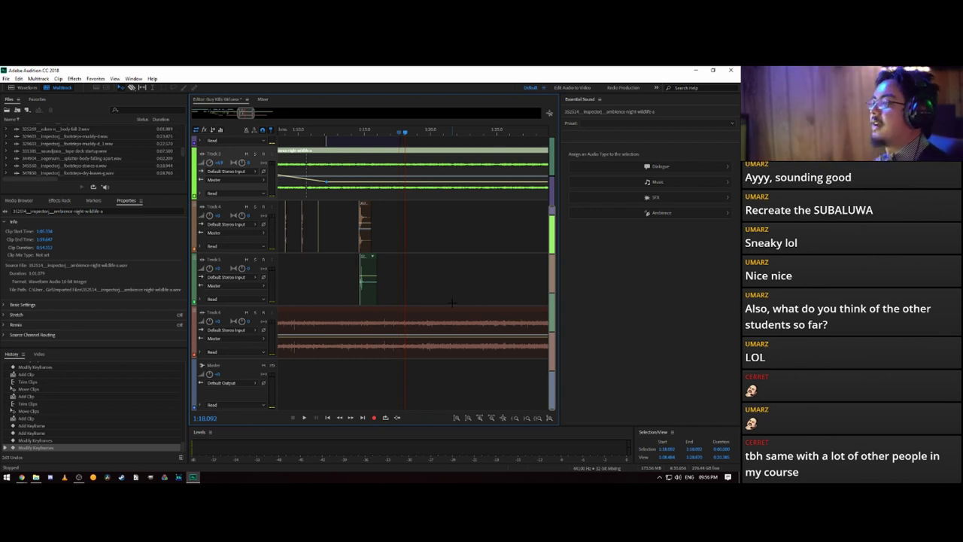
{"action": "scroll", "coordinate": [450, 297], "scroll_direction": "up", "scroll_amount": 2}
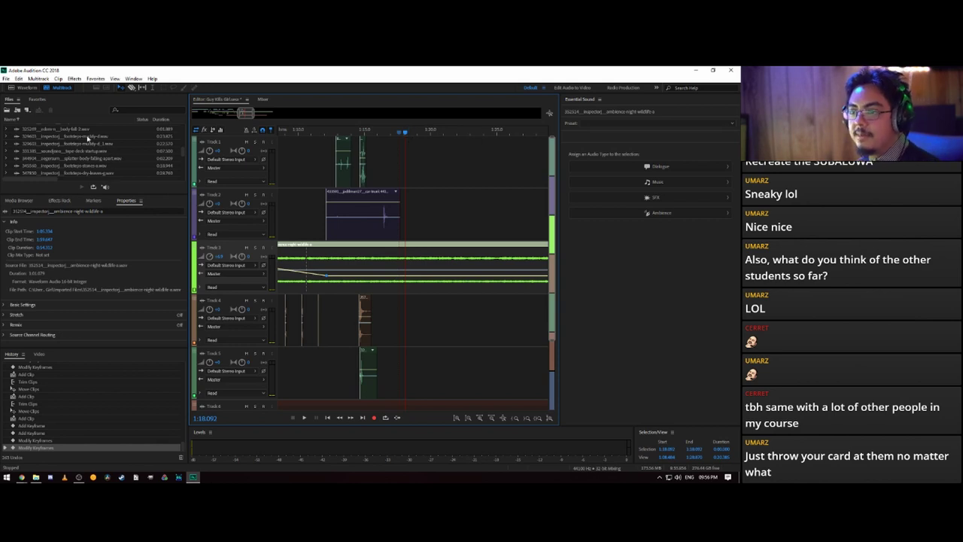
{"action": "left_click_drag", "start_coordinate": [335, 328], "coordinate": [286, 309]}
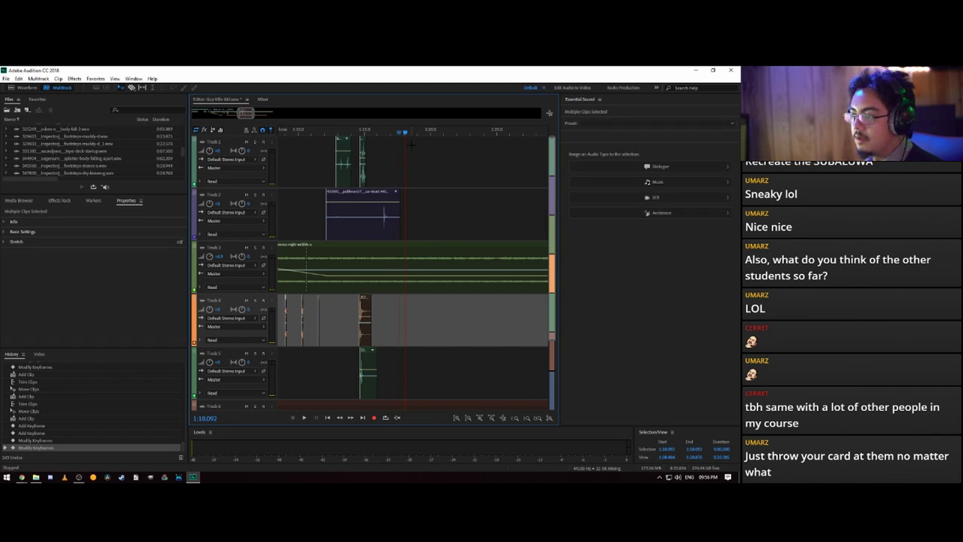
{"action": "left_click_drag", "start_coordinate": [405, 133], "coordinate": [389, 134]}
{"action": "key", "text": "ctrl+v"}
{"action": "key", "text": "space"}
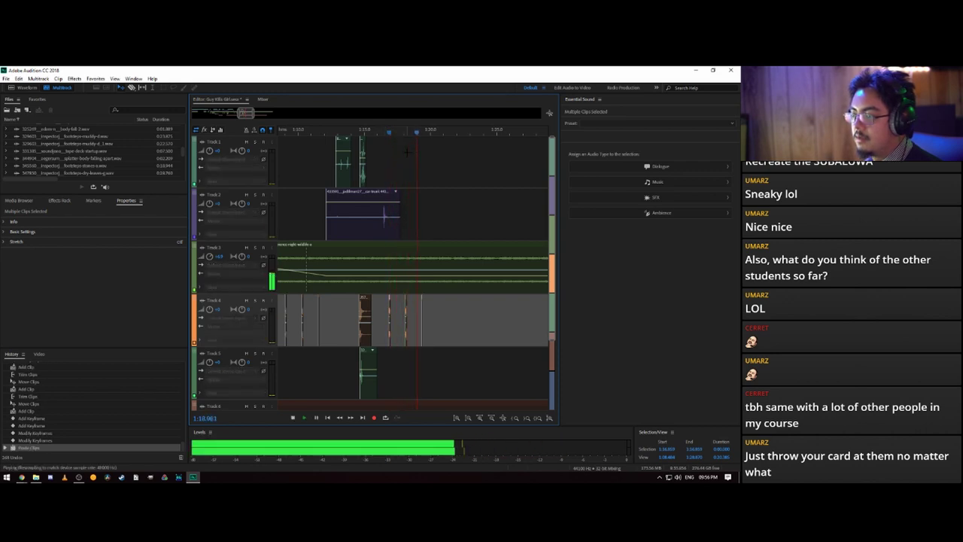
{"action": "key", "text": "space"}
- Try packing the second and third pasted footstep clips on Track 4 close behind the first, and play them
{"action": "left_click_drag", "start_coordinate": [399, 306], "coordinate": [400, 306]}
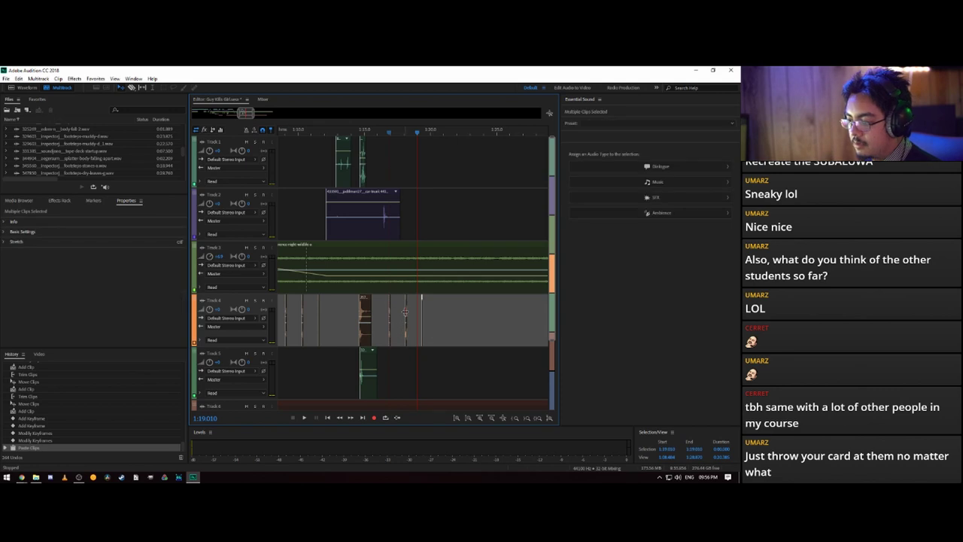
{"action": "scroll", "coordinate": [411, 133], "scroll_direction": "up", "scroll_amount": 5}
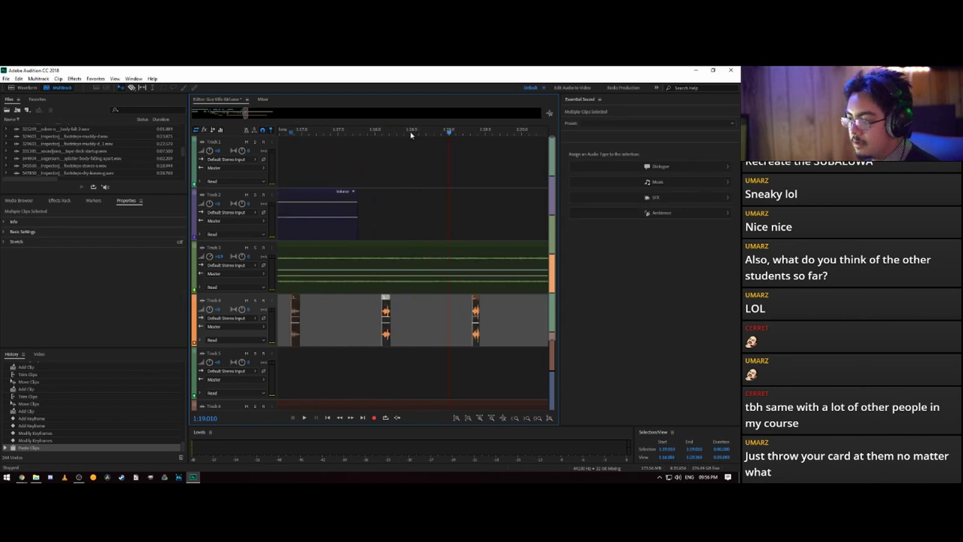
{"action": "left_click", "coordinate": [510, 336]}
{"action": "left_click_drag", "start_coordinate": [388, 317], "coordinate": [316, 317]}
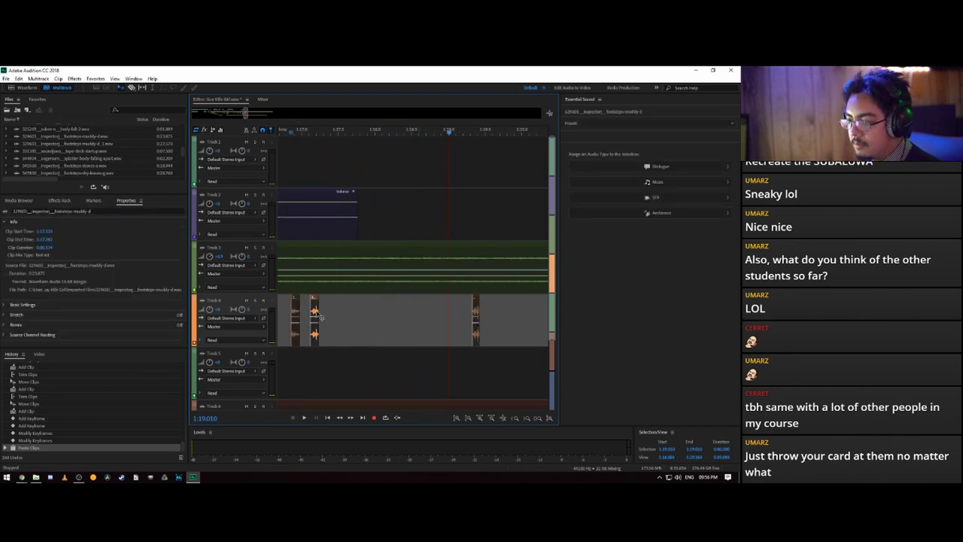
{"action": "left_click_drag", "start_coordinate": [476, 316], "coordinate": [336, 316]}
{"action": "left_click_drag", "start_coordinate": [301, 134], "coordinate": [283, 134]}
{"action": "key", "text": "space"}
{"action": "key", "text": "space"}
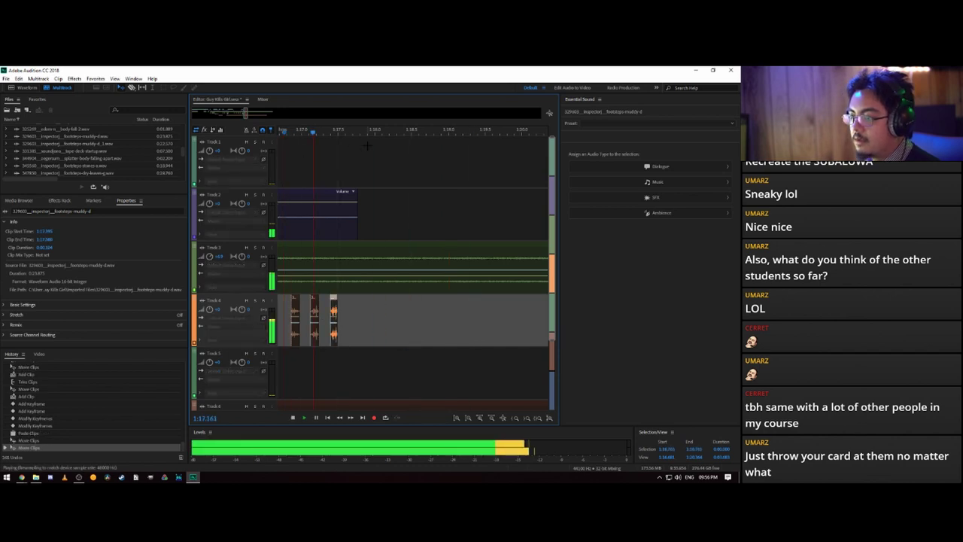
- Move the second and third pasted footsteps on Track 4 later so all three are evenly spaced, and play them
{"action": "left_click", "coordinate": [320, 310], "text": "ctrl"}
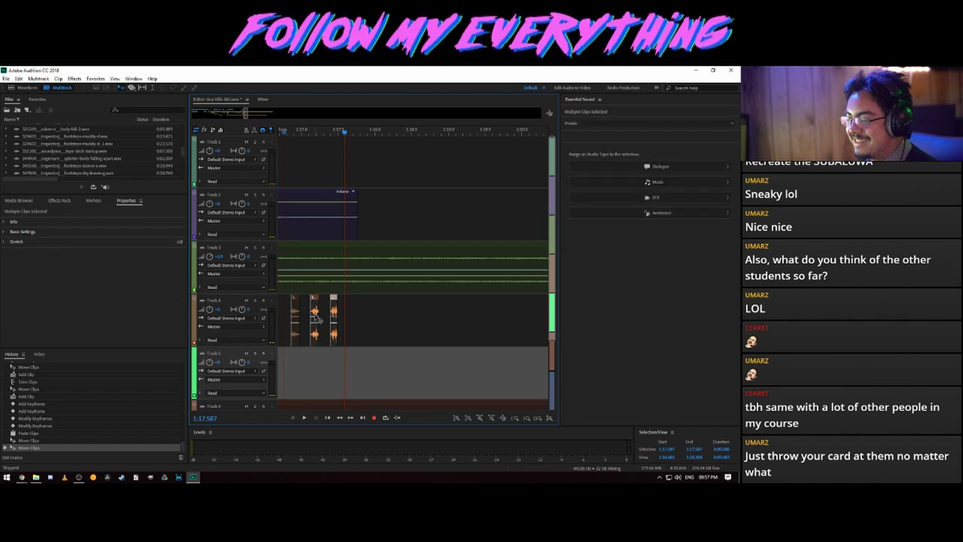
{"action": "left_click_drag", "start_coordinate": [320, 310], "coordinate": [392, 316]}
{"action": "left_click", "coordinate": [385, 333]}
{"action": "key", "text": "space"}
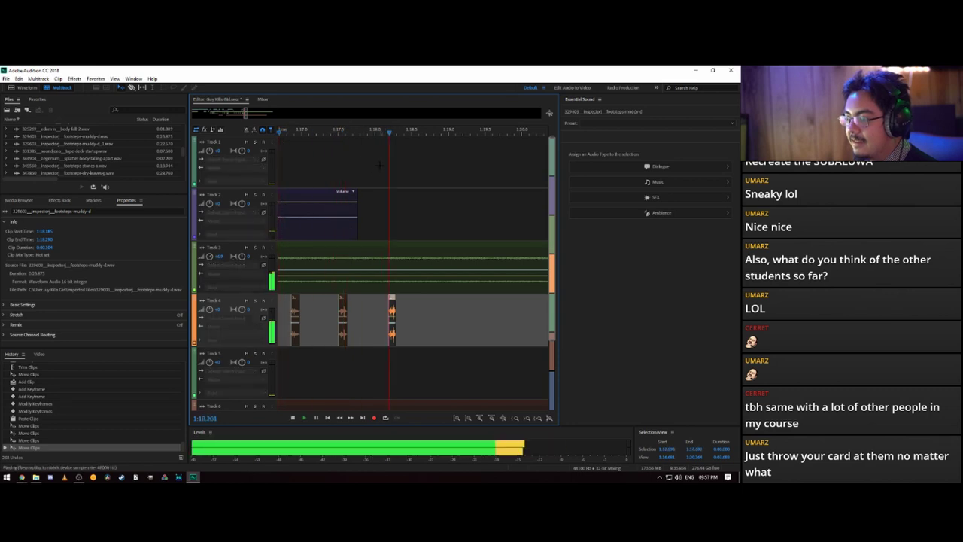
{"action": "key", "text": "space"}
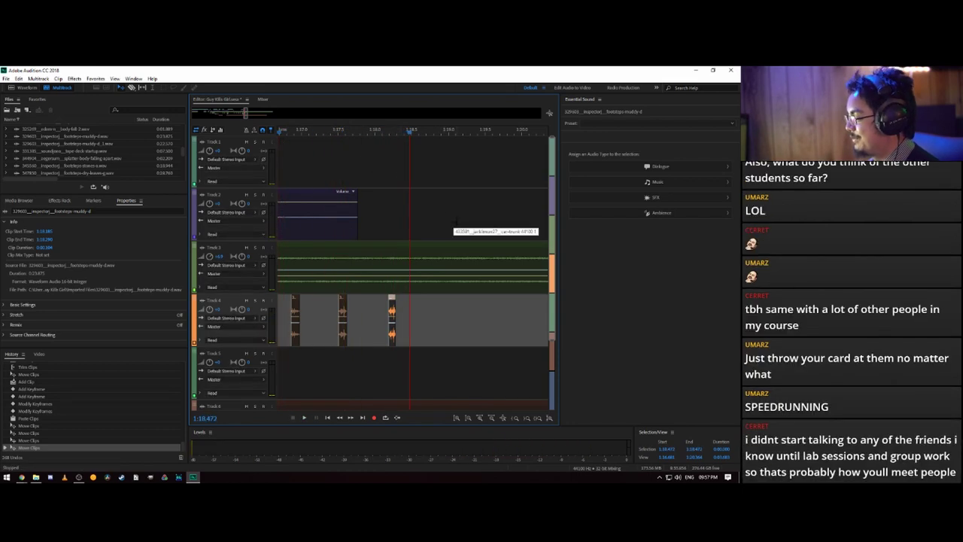
- Start playback from 1:09.613 to review the scene and place the playhead just after the last footstep on Track 4
{"action": "scroll", "coordinate": [339, 134], "scroll_direction": "down", "scroll_amount": 1}
{"action": "scroll", "coordinate": [340, 134], "scroll_direction": "down", "scroll_amount": 1}
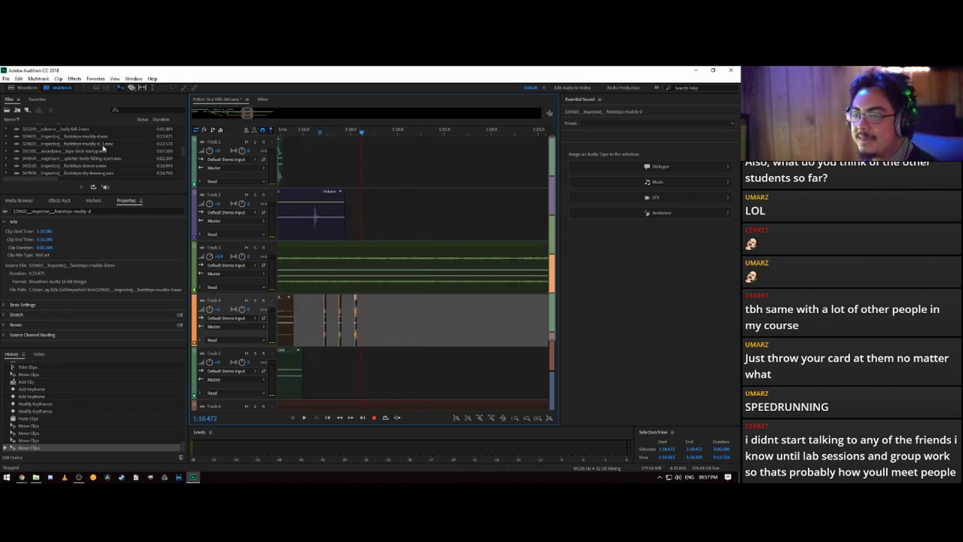
{"action": "scroll", "coordinate": [290, 134], "scroll_direction": "down", "scroll_amount": 1}
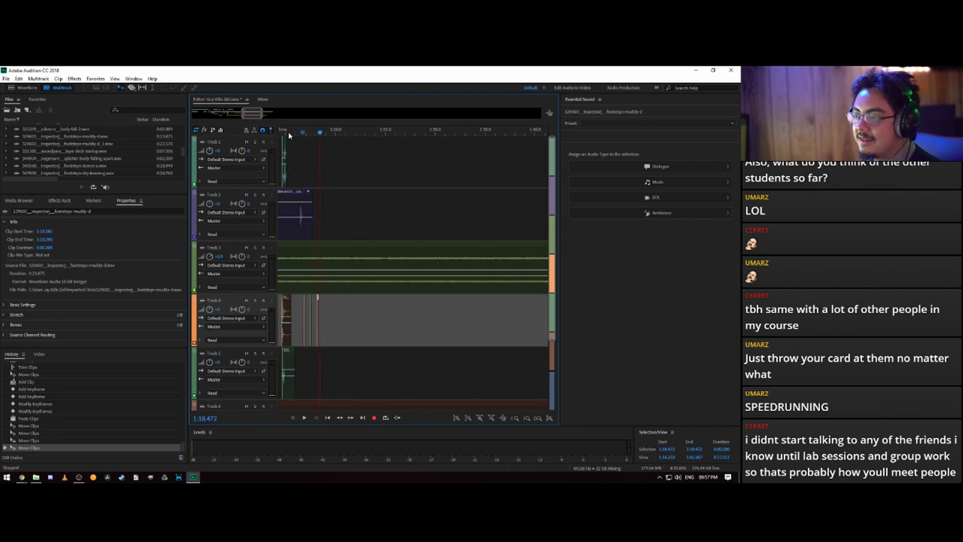
{"action": "left_click_drag", "start_coordinate": [288, 133], "coordinate": [352, 144]}
{"action": "left_click", "coordinate": [392, 156]}
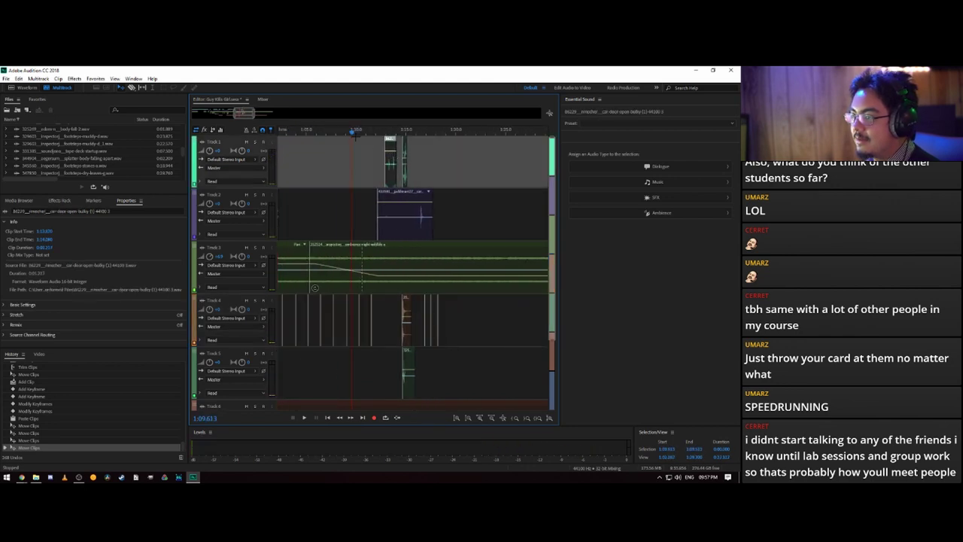
{"action": "key", "text": "space"}
{"action": "left_click", "coordinate": [442, 143]}
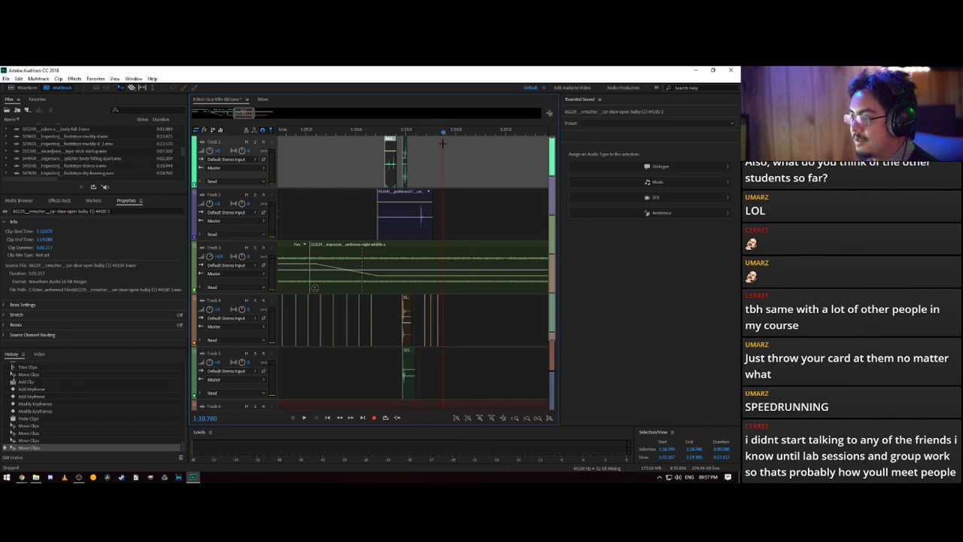
{"action": "scroll", "coordinate": [437, 134], "scroll_direction": "up", "scroll_amount": 3}
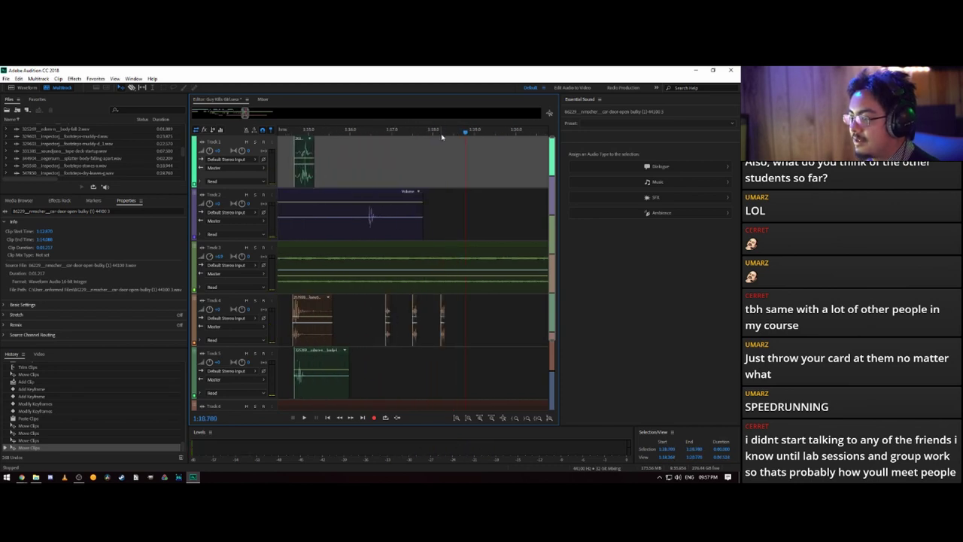
- Paste a copy of the car-door-open clip on Track 1 just after the last footstep, at 1:18.780, and play it
{"action": "key", "text": "ctrl+v"}
{"action": "key", "text": "space"}
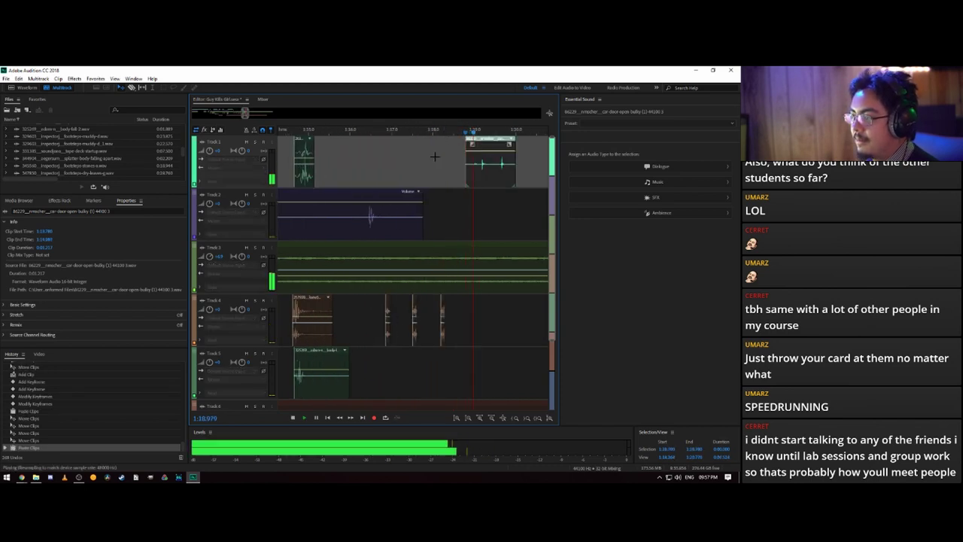
{"action": "key", "text": "space"}
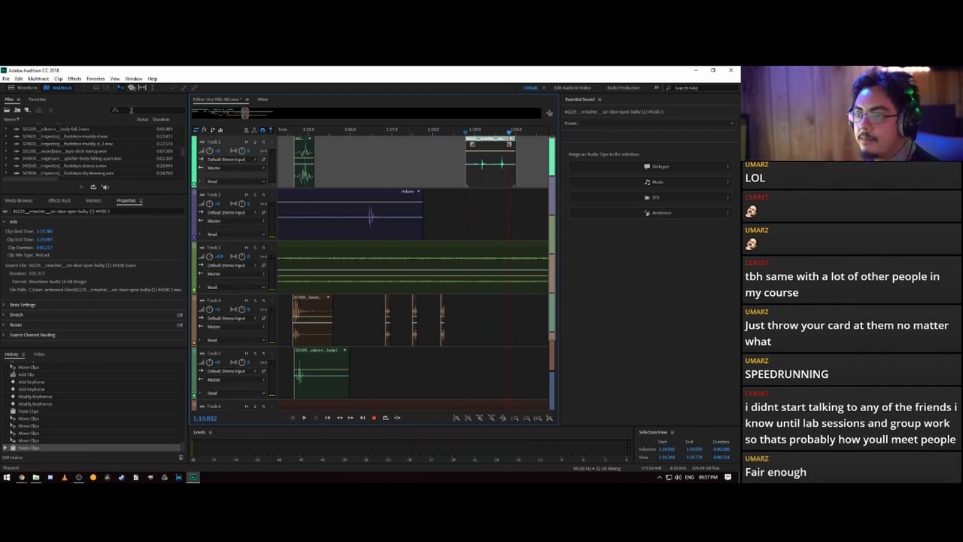
- Search the files for "door" and add the car-door-closing clip to Track 1 shortly after the pasted door-open clip
{"action": "left_click", "coordinate": [131, 110]}
{"action": "type", "text": "door"}
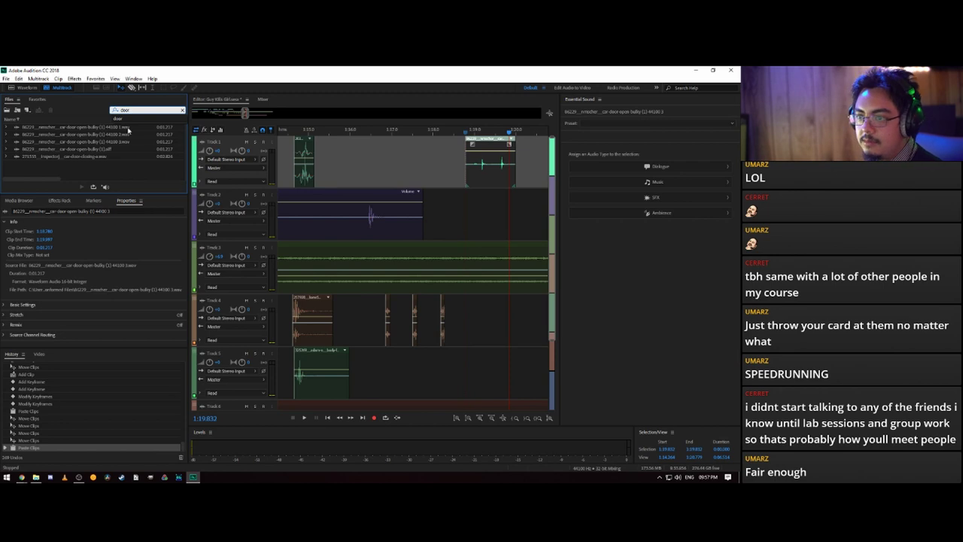
{"action": "left_click_drag", "start_coordinate": [78, 158], "coordinate": [532, 162]}
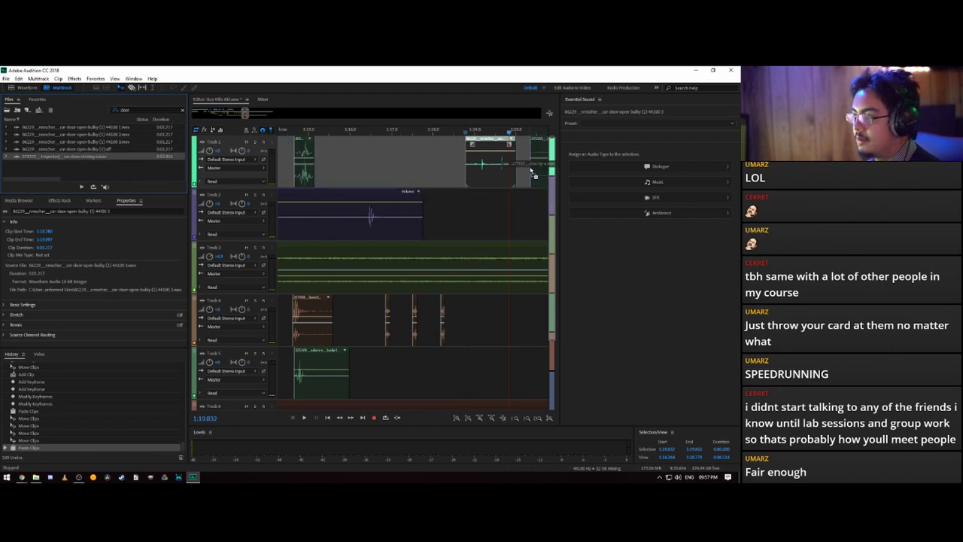
- Try a copy of the last muddy footstep on Track 4 near the end of the door-open clip, play it, and delete it
{"action": "left_click", "coordinate": [444, 320]}
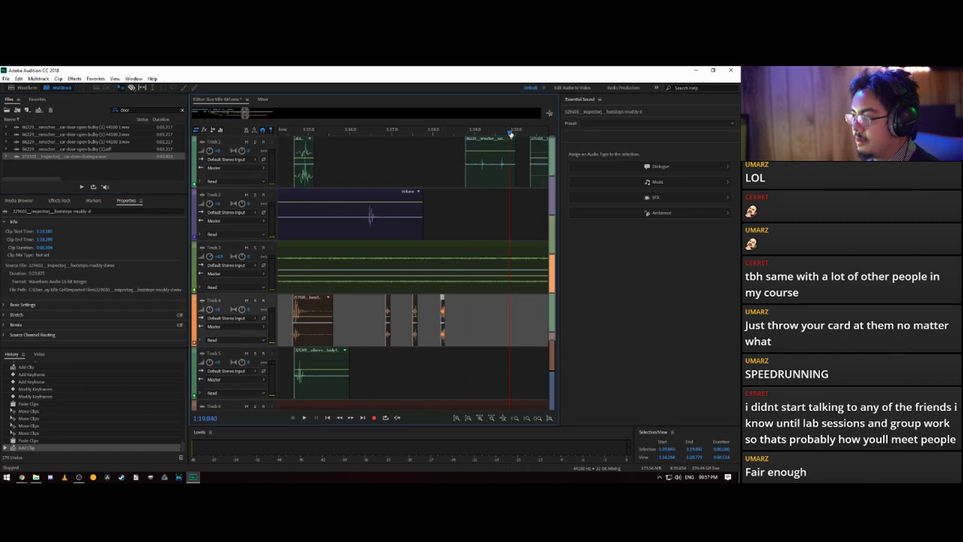
{"action": "left_click", "coordinate": [513, 133]}
{"action": "key", "text": "ctrl+v"}
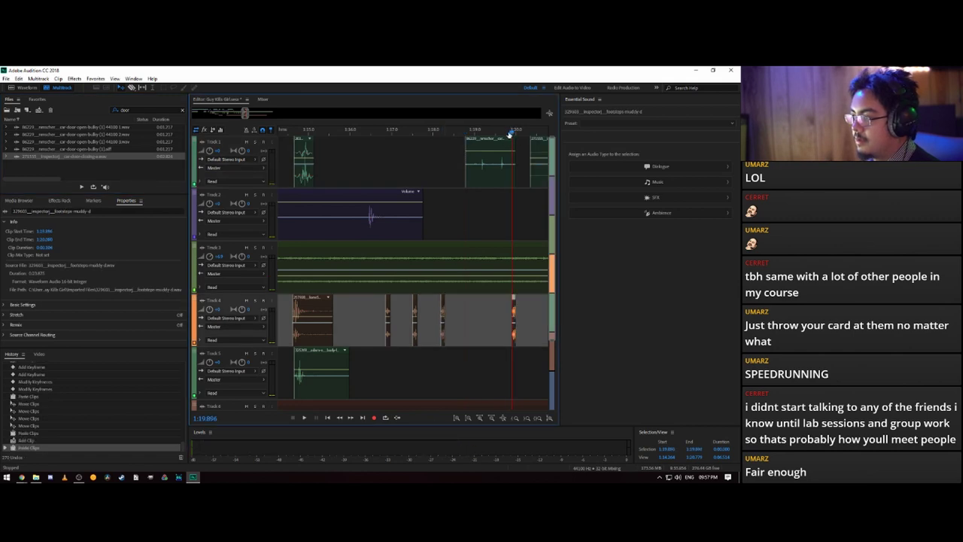
{"action": "left_click", "coordinate": [442, 133]}
{"action": "key", "text": "space"}
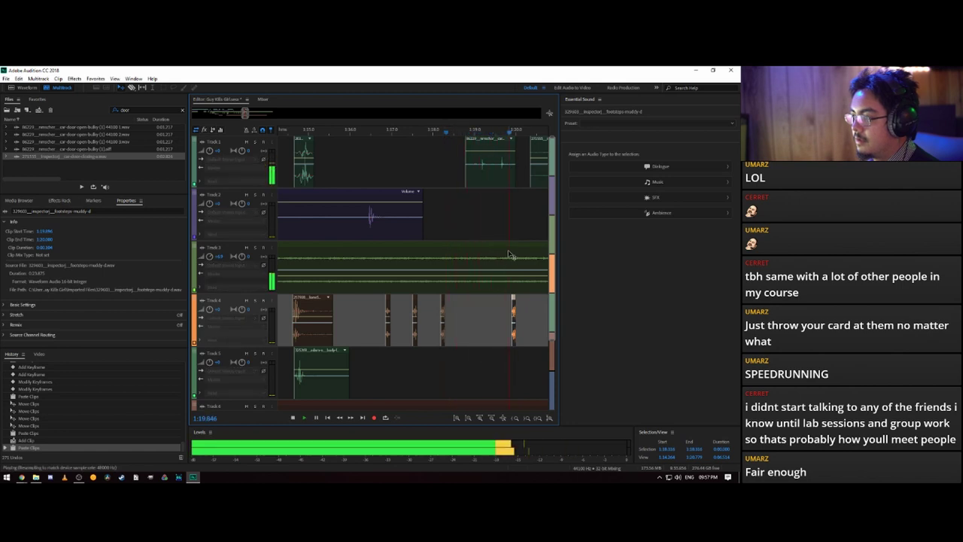
{"action": "key", "text": "space"}
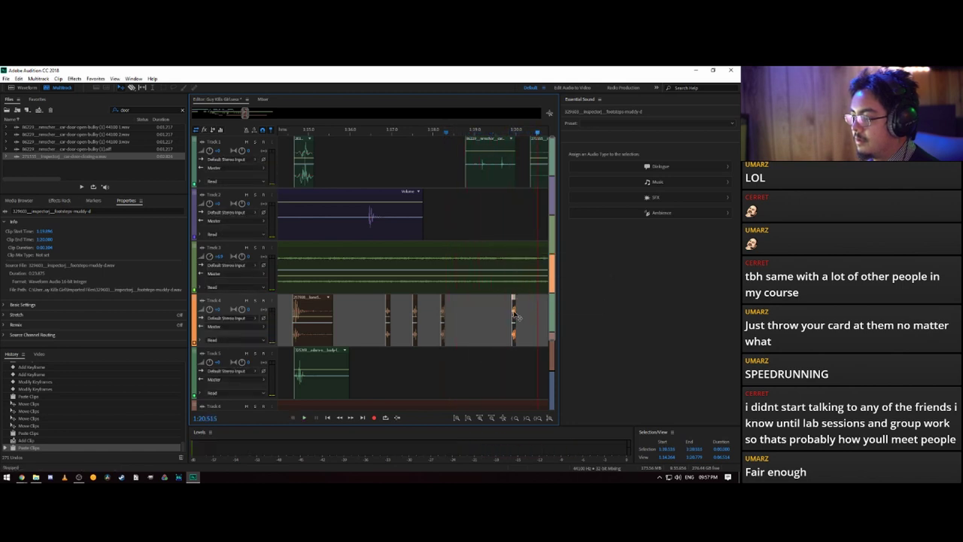
{"action": "left_click_drag", "start_coordinate": [515, 316], "coordinate": [527, 314]}
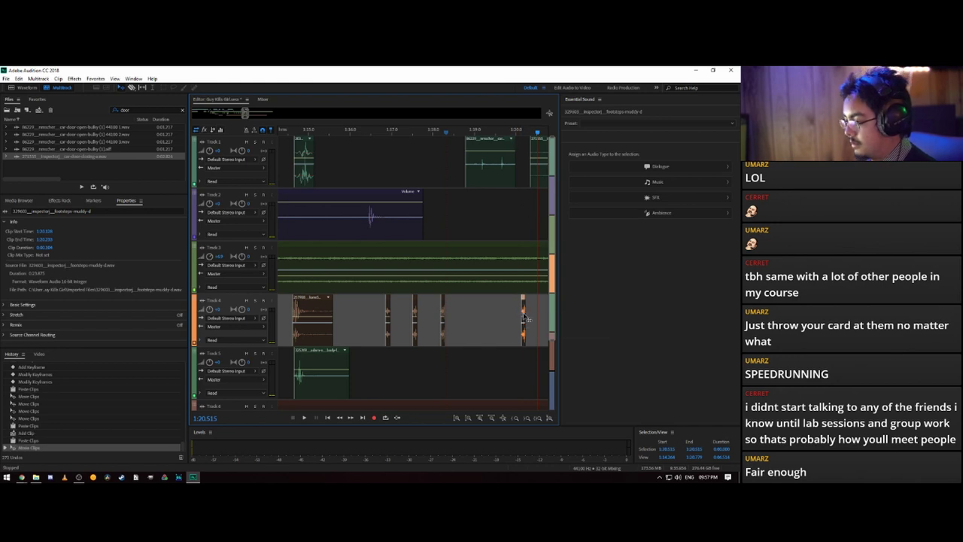
{"action": "key", "text": "Delete"}
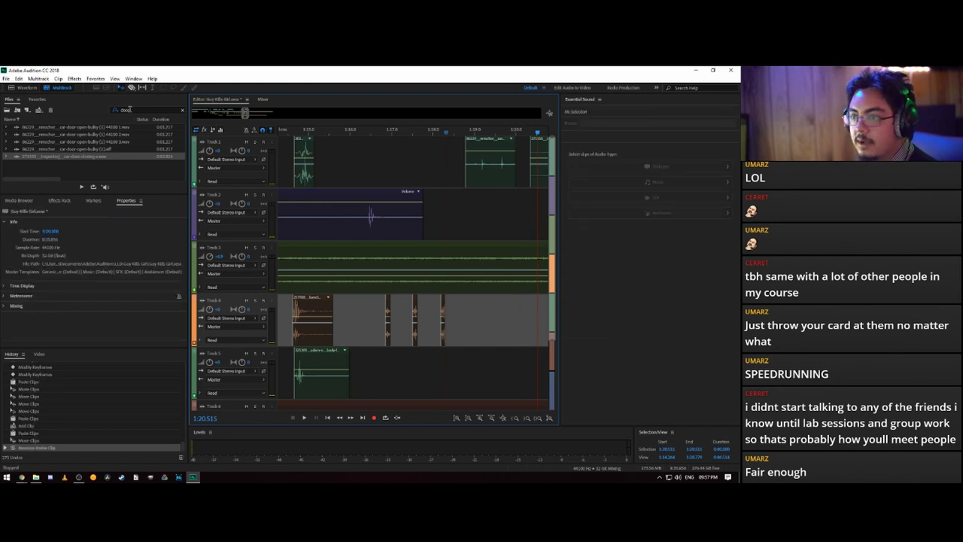
- Search the files for "stone" and add the stone footsteps clip to Track 5 where the last muddy footstep sits
{"action": "double_click", "coordinate": [124, 109]}
{"action": "type", "text": "gro"}
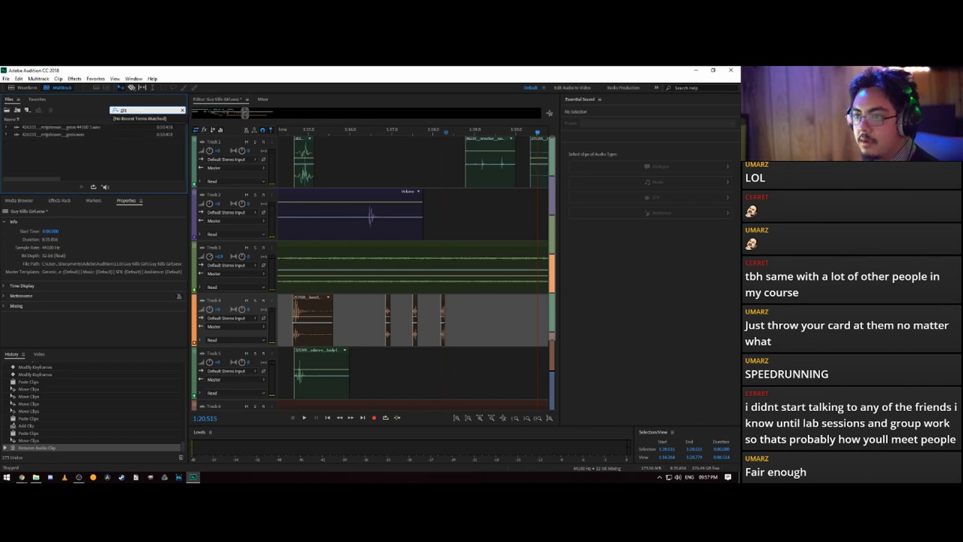
{"action": "key", "text": "BackSpace"}
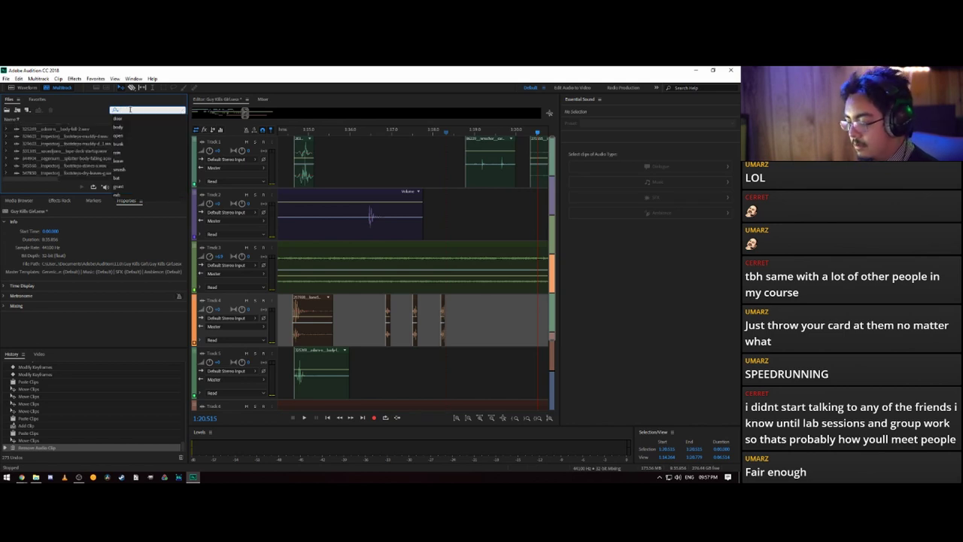
{"action": "type", "text": "stone"}
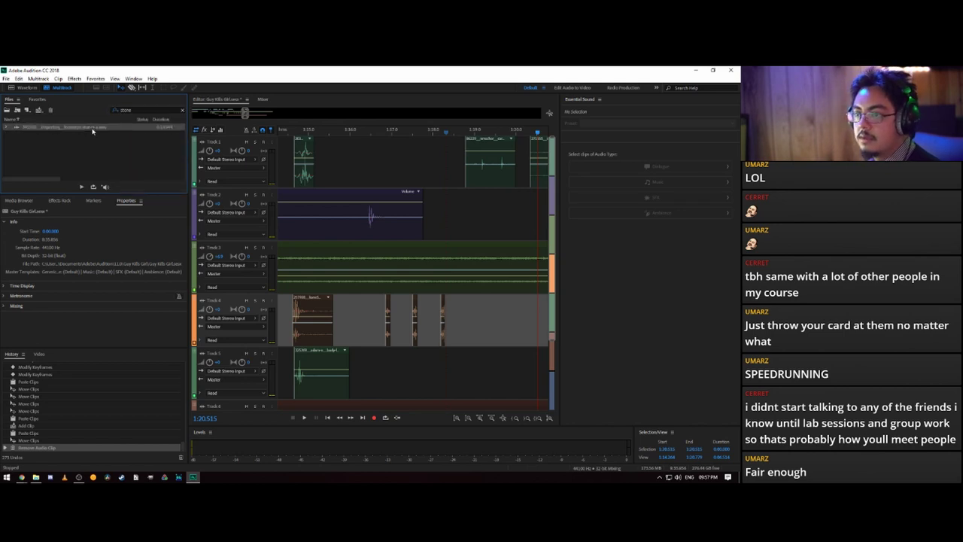
{"action": "left_click_drag", "start_coordinate": [93, 128], "coordinate": [448, 375]}
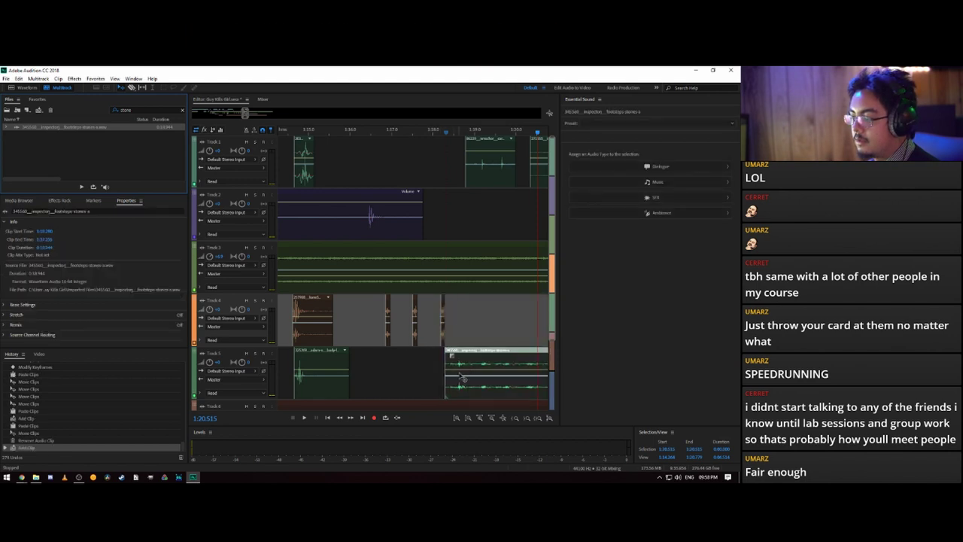
- Split the stone footsteps clip on Track 5 into three single-step pieces with the Razor and delete the remainder
{"action": "key", "text": "r"}
{"action": "left_click", "coordinate": [470, 365]}
{"action": "left_click", "coordinate": [493, 366]}
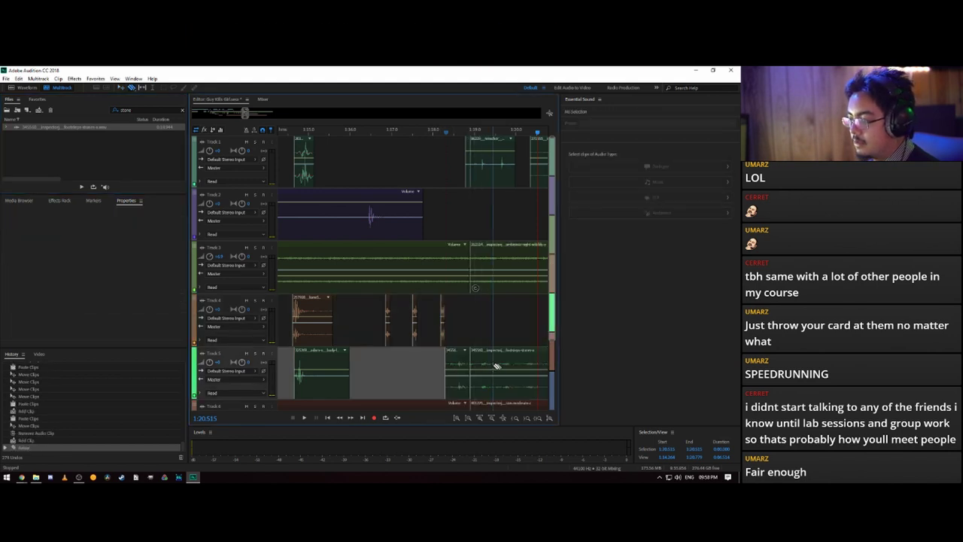
{"action": "left_click", "coordinate": [517, 366]}
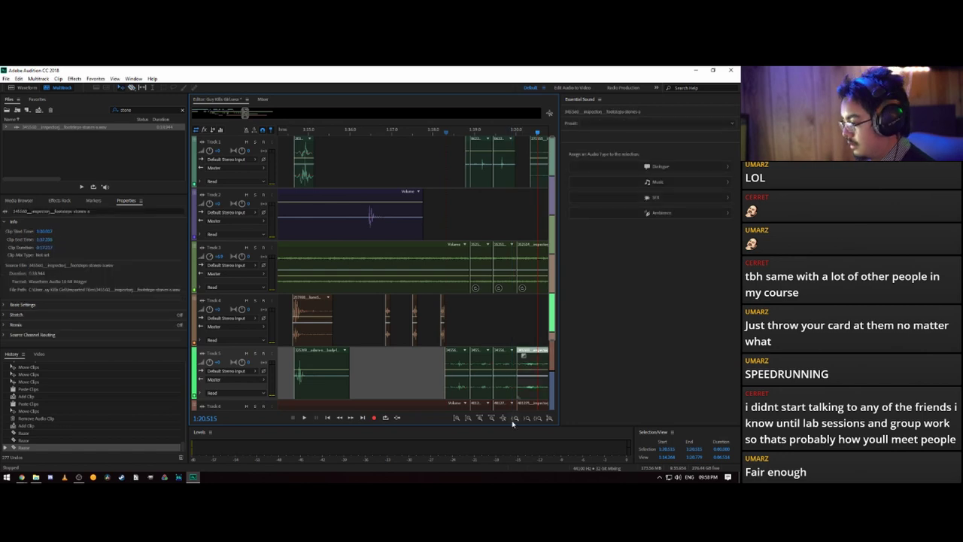
{"action": "key", "text": "Delete"}
- Move and trim the three stone footsteps on Track 5 to line up with the three muddy footsteps on Track 4, and play them
{"action": "left_click_drag", "start_coordinate": [459, 365], "coordinate": [388, 365]}
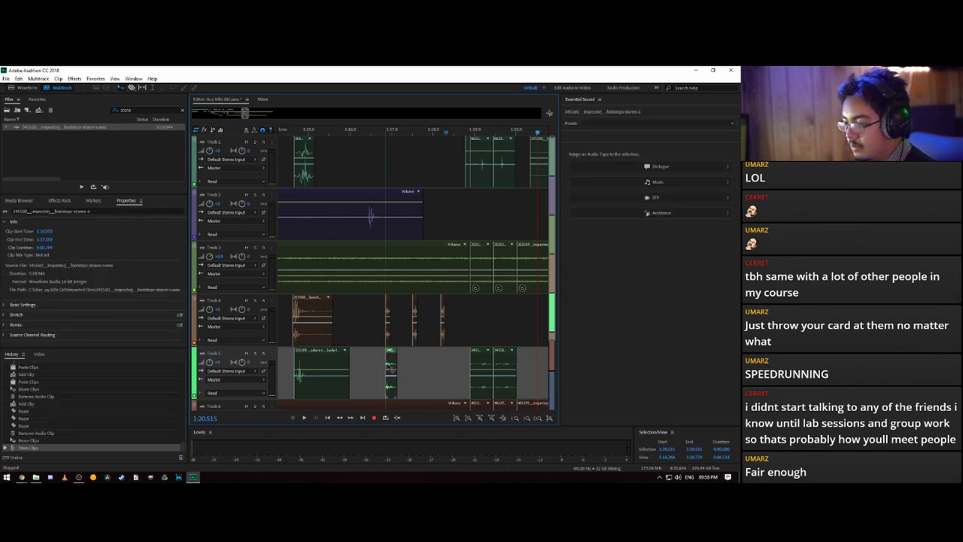
{"action": "left_click_drag", "start_coordinate": [479, 367], "coordinate": [420, 365]}
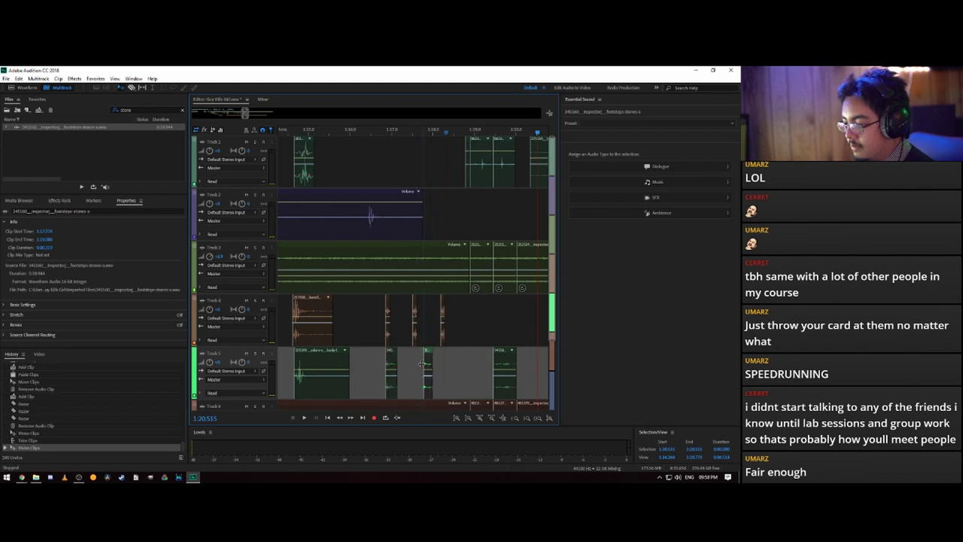
{"action": "scroll", "coordinate": [423, 368], "scroll_direction": "up", "scroll_amount": 3}
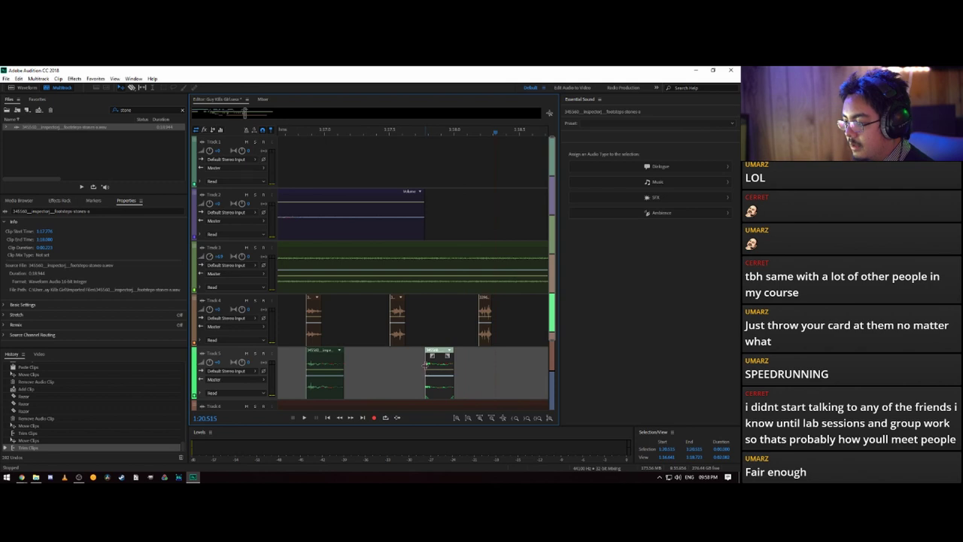
{"action": "mouse_move", "coordinate": [425, 364]}
{"action": "left_mouse_down"}
{"action": "mouse_move", "coordinate": [436, 365]}
{"action": "mouse_move", "coordinate": [405, 364]}
{"action": "mouse_move", "coordinate": [417, 365]}
{"action": "left_mouse_up"}
{"action": "scroll", "coordinate": [480, 133], "scroll_direction": "down", "scroll_amount": 2}
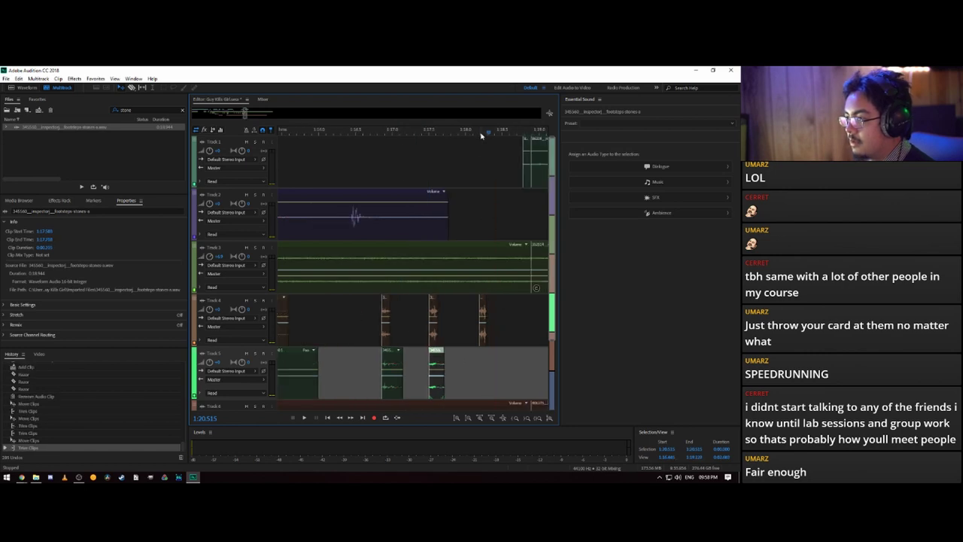
{"action": "scroll", "coordinate": [485, 149], "scroll_direction": "down", "scroll_amount": 1}
{"action": "scroll", "coordinate": [482, 136], "scroll_direction": "down", "scroll_amount": 1}
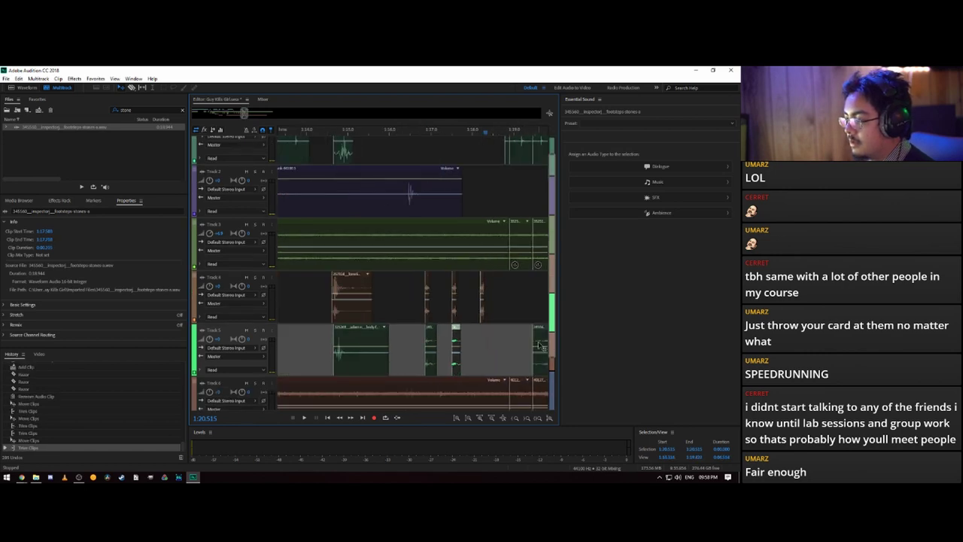
{"action": "left_click_drag", "start_coordinate": [539, 344], "coordinate": [491, 338]}
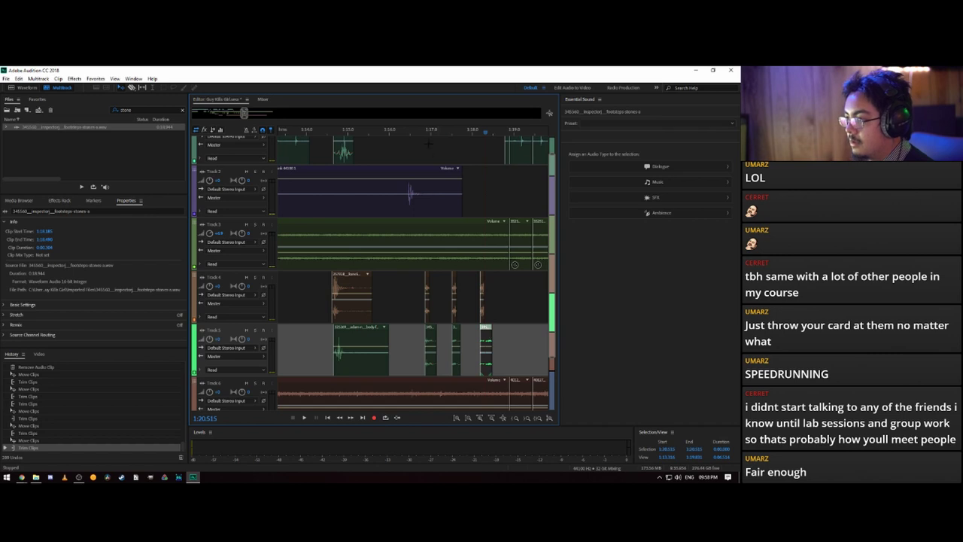
{"action": "left_click", "coordinate": [387, 131]}
{"action": "key", "text": "space"}
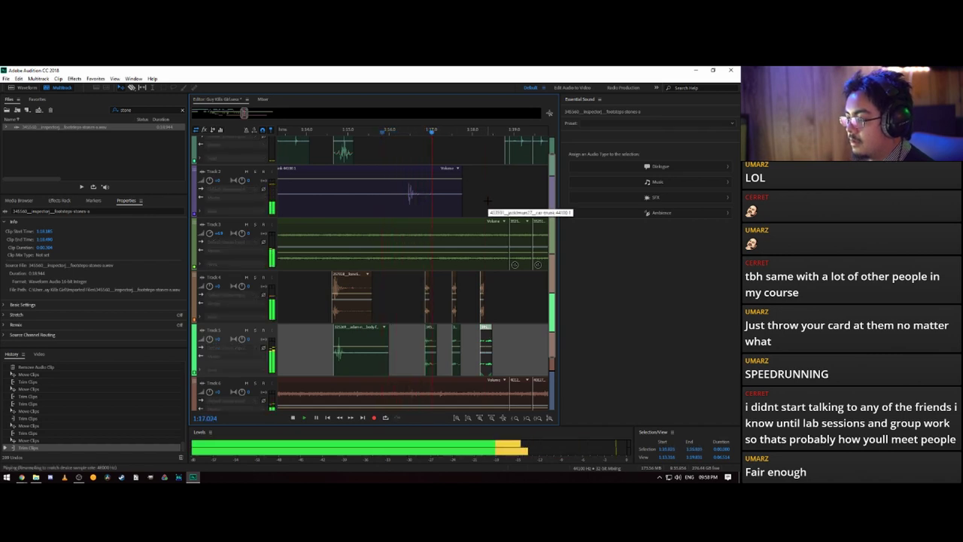
{"action": "key", "text": "space"}
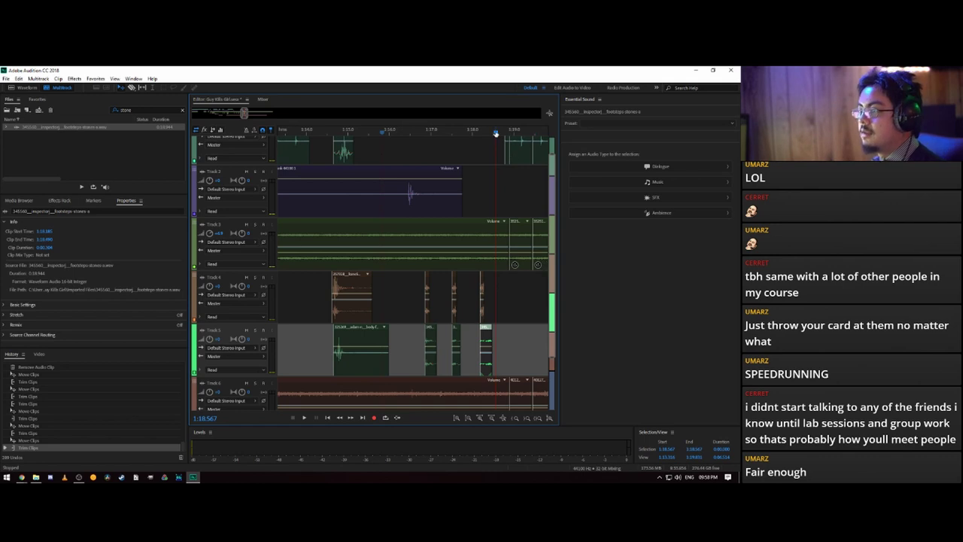
- Extend and split the third stone footstep on Track 5, place the new piece beneath the end of the door-open clip, and play it
{"action": "left_click_drag", "start_coordinate": [496, 132], "coordinate": [554, 140]}
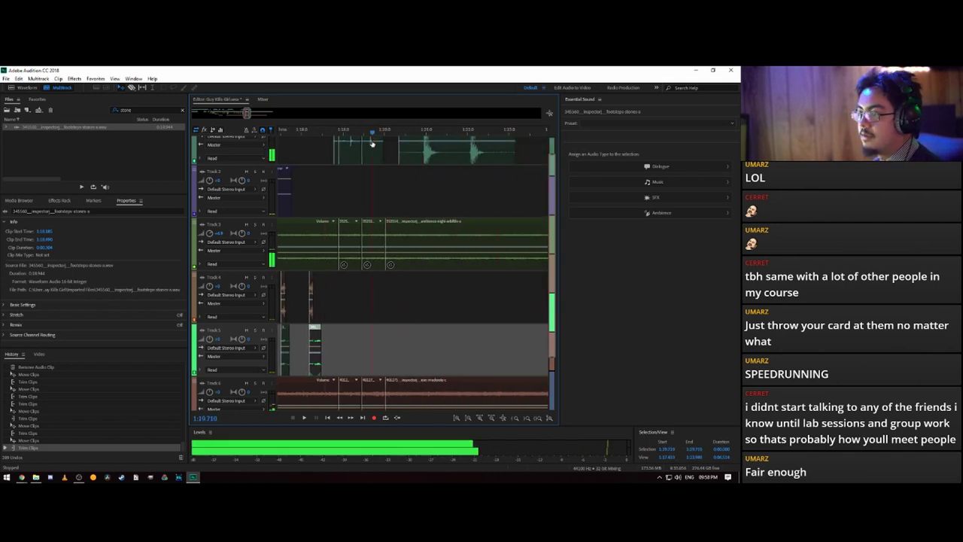
{"action": "key", "text": "space"}
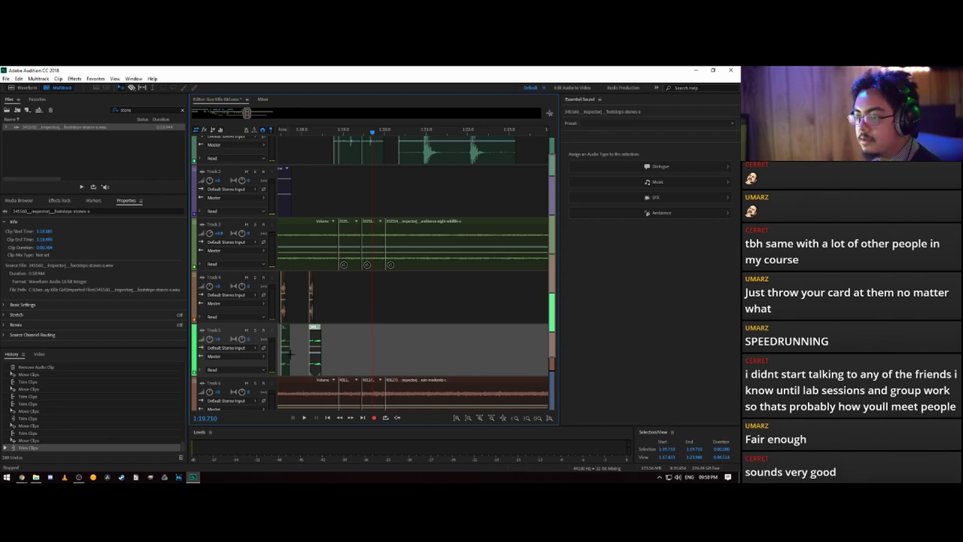
{"action": "left_click_drag", "start_coordinate": [321, 341], "coordinate": [376, 346]}
{"action": "key", "text": "r"}
{"action": "left_click", "coordinate": [322, 343]}
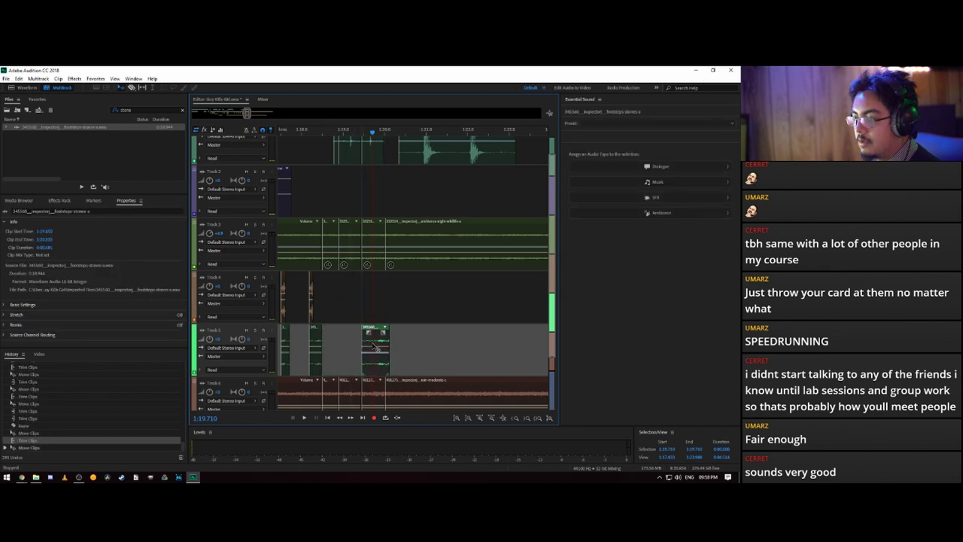
{"action": "key", "text": "space"}
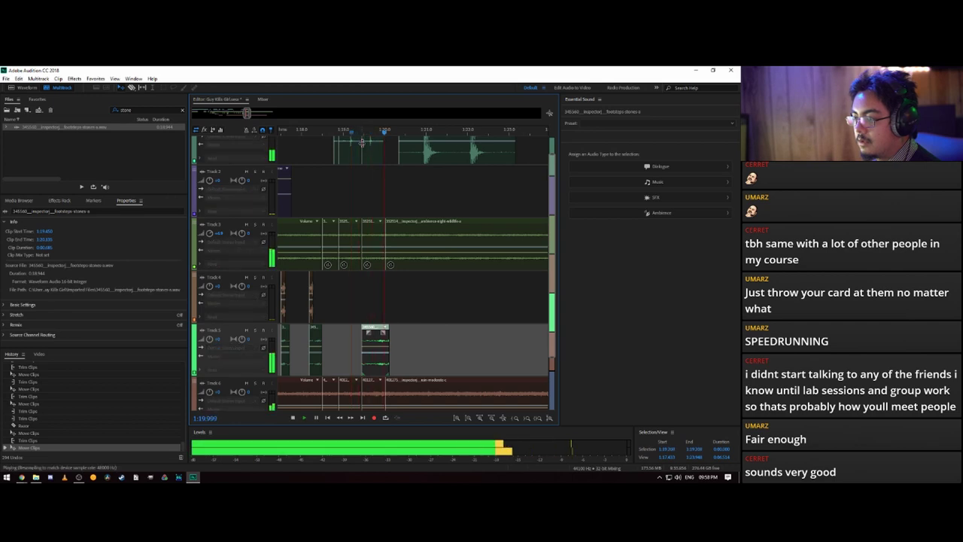
{"action": "key", "text": "space"}
{"action": "left_click_drag", "start_coordinate": [359, 130], "coordinate": [340, 129]}
{"action": "key", "text": "space"}
{"action": "left_click", "coordinate": [330, 132]}
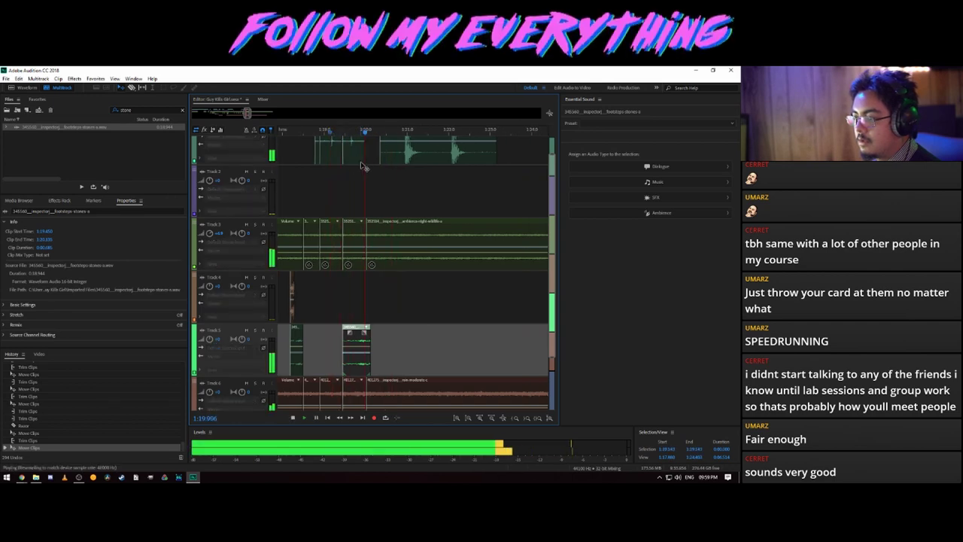
{"action": "key", "text": "space"}
- Move the new stone footstep on Track 5 slightly later, adjust its trim, and play it through the door-closing sound
{"action": "left_click_drag", "start_coordinate": [344, 343], "coordinate": [383, 342]}
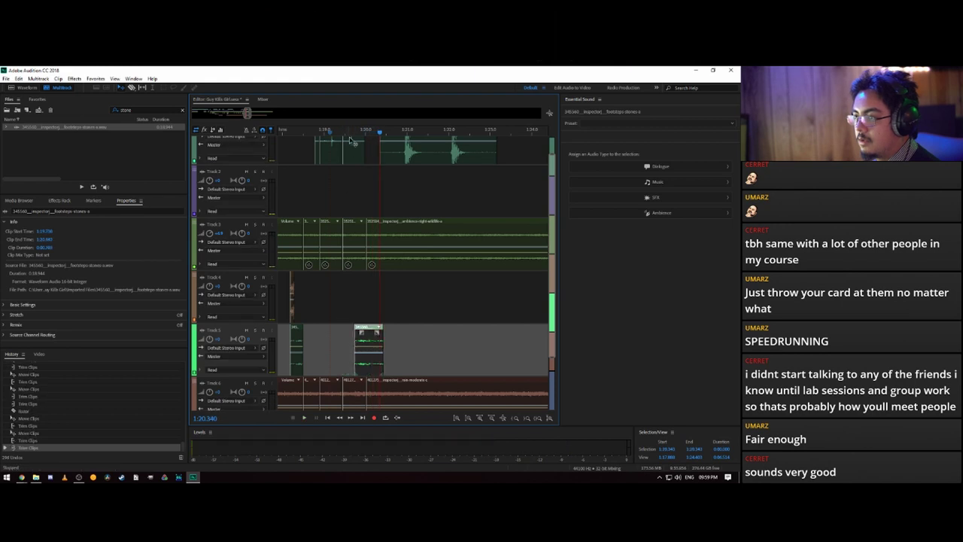
{"action": "left_click", "coordinate": [337, 132]}
{"action": "key", "text": "space"}
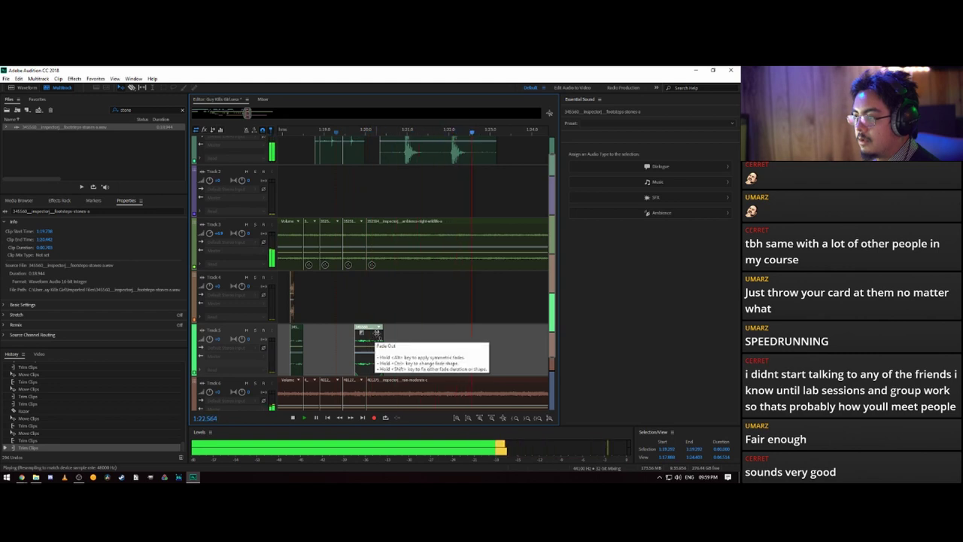
{"action": "key", "text": "space"}
- Trim the car-door-closing clip on Track 1 to its second slam, move it close behind the stone footstep, and play it
{"action": "scroll", "coordinate": [439, 148], "scroll_direction": "up", "scroll_amount": 1}
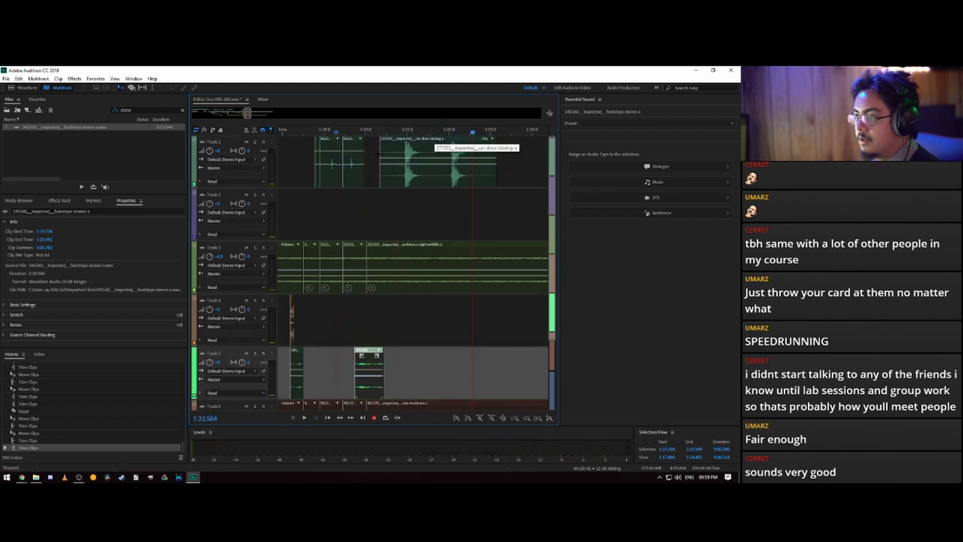
{"action": "left_click_drag", "start_coordinate": [380, 152], "coordinate": [415, 166]}
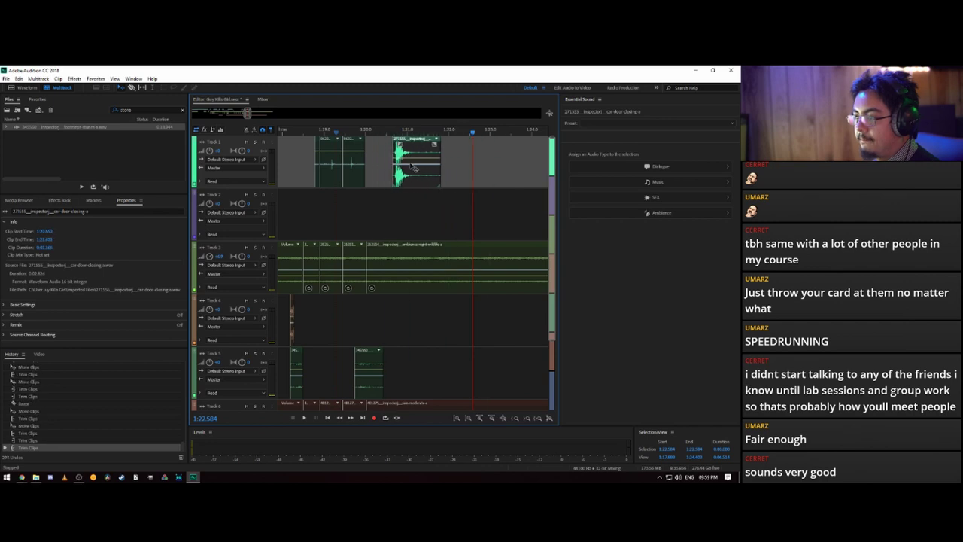
{"action": "left_click", "coordinate": [386, 132]}
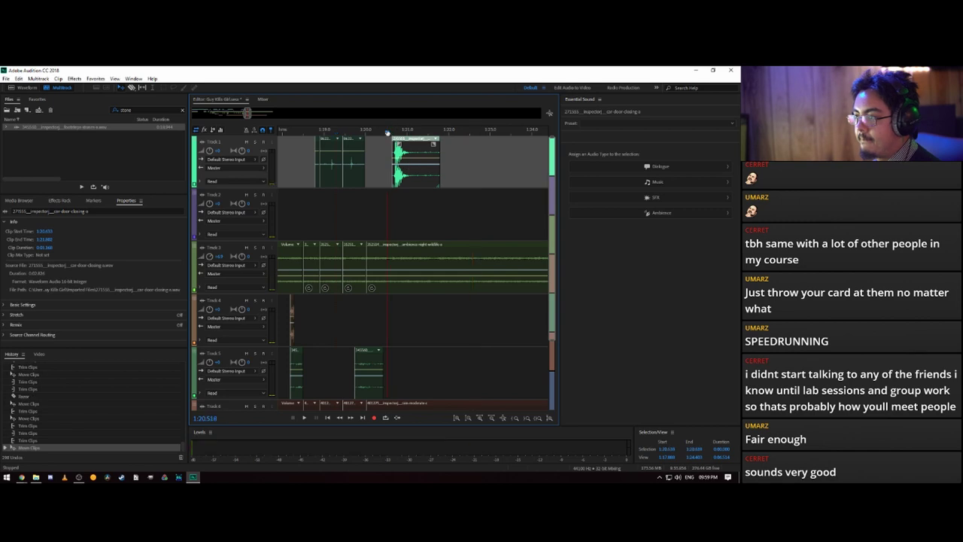
{"action": "key", "text": "space"}
{"action": "key", "text": "space"}
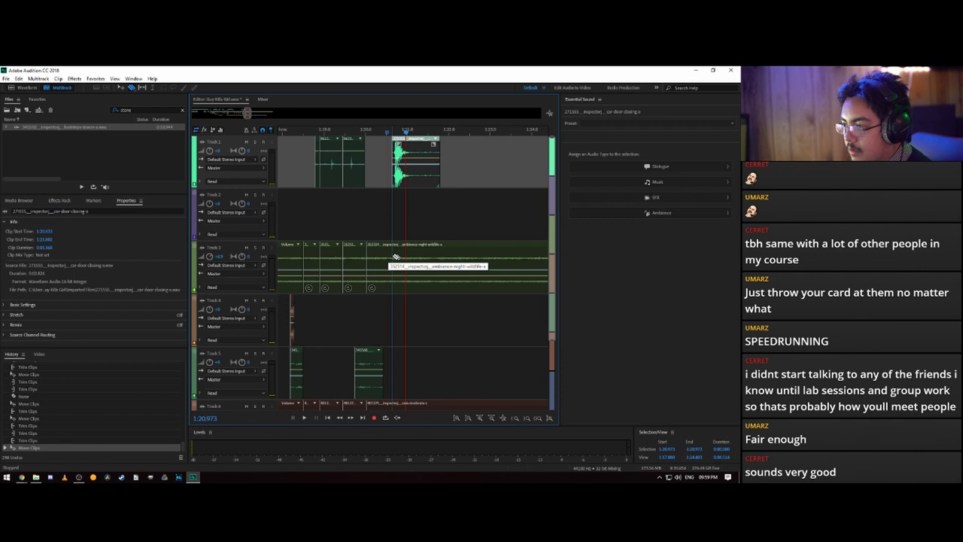
- Split the night ambience on Track 3 at the start of the door slam, delete the remainder, slightly extend the end and fade it out
{"action": "left_click", "coordinate": [394, 257]}
{"action": "key", "text": "v"}
{"action": "left_click", "coordinate": [404, 257]}
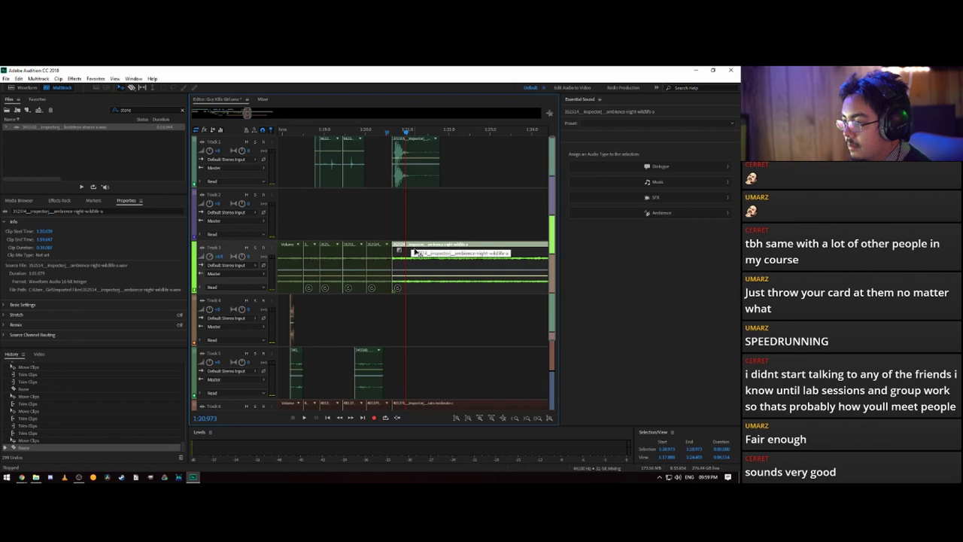
{"action": "key", "text": "Delete"}
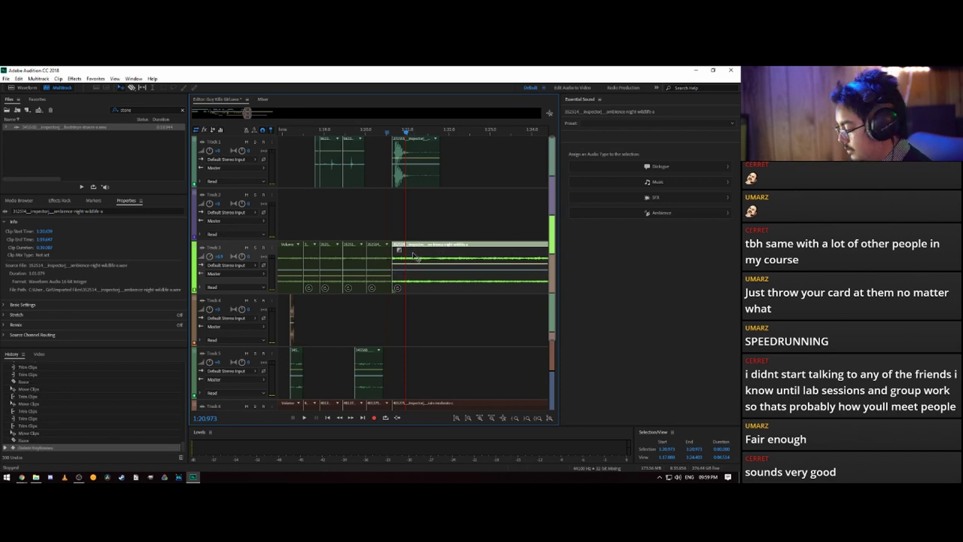
{"action": "key", "text": "Delete"}
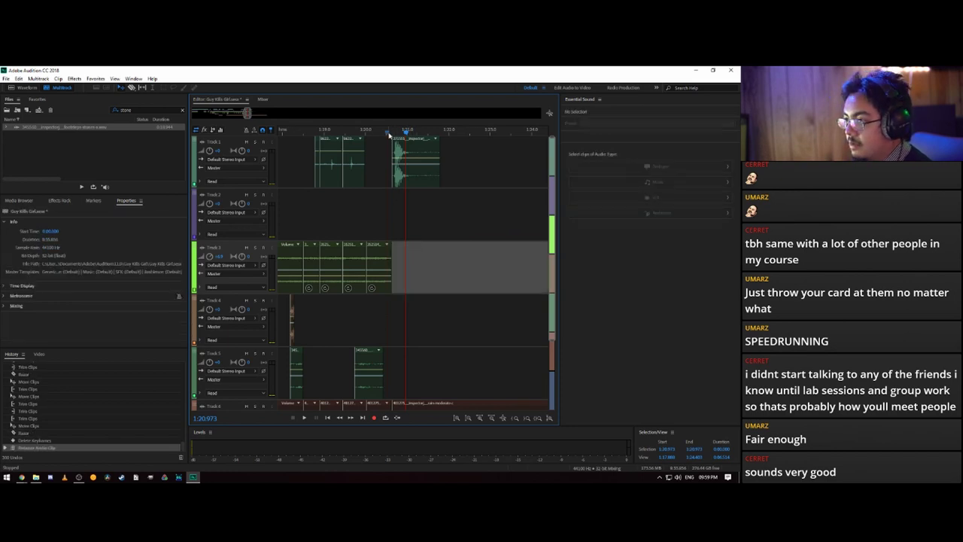
{"action": "scroll", "coordinate": [391, 138], "scroll_direction": "up", "scroll_amount": 5}
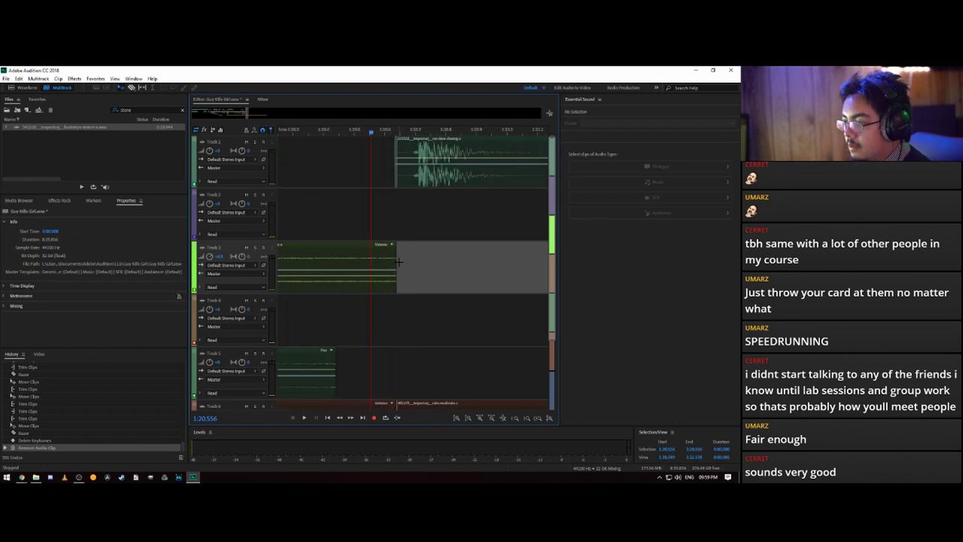
{"action": "mouse_move", "coordinate": [396, 256]}
{"action": "left_mouse_down"}
{"action": "mouse_move", "coordinate": [428, 257]}
{"action": "mouse_move", "coordinate": [412, 249]}
{"action": "left_mouse_up"}
- Split the rain on Track 6 at the end of the night ambience, delete the remainder, and add a short fade-out
{"action": "scroll", "coordinate": [433, 301], "scroll_direction": "down", "scroll_amount": 4}
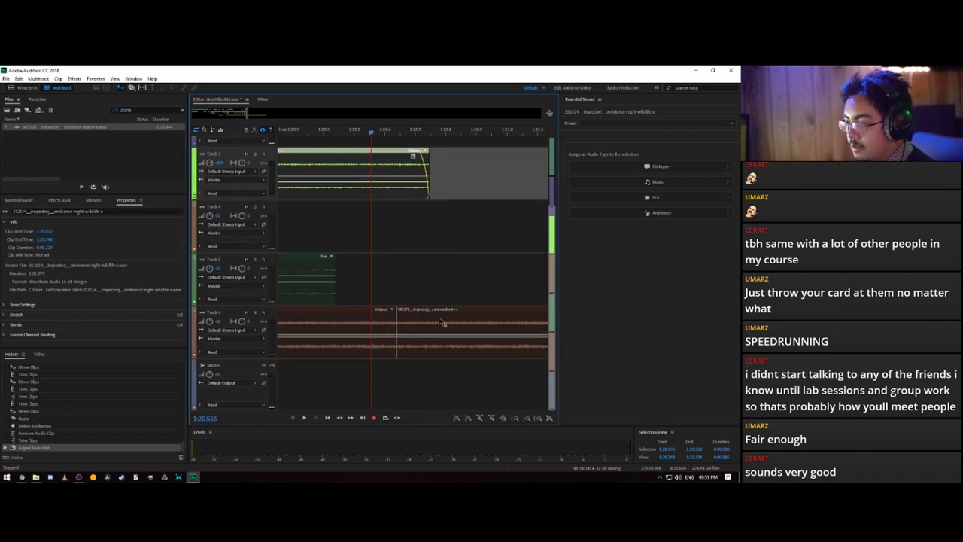
{"action": "key", "text": "r"}
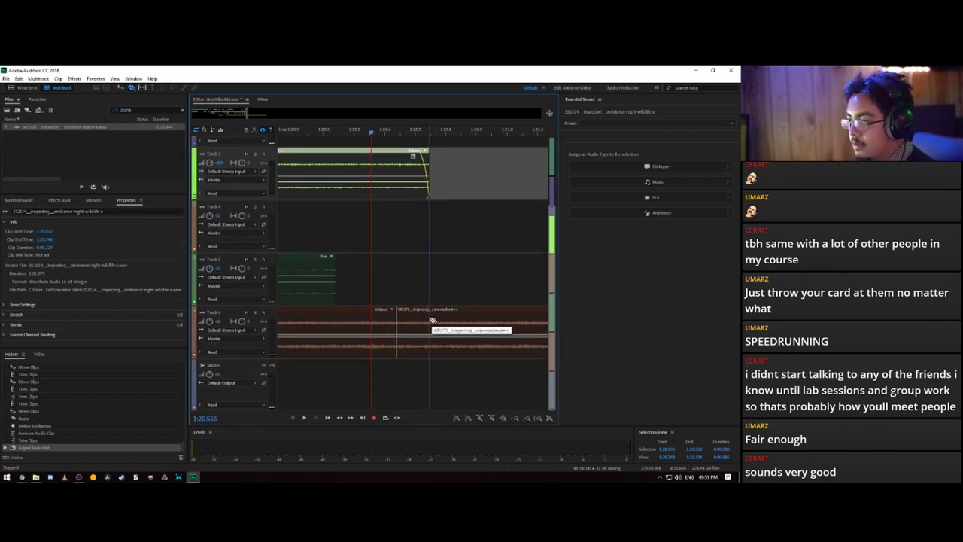
{"action": "left_click", "coordinate": [430, 320]}
{"action": "left_click", "coordinate": [465, 322]}
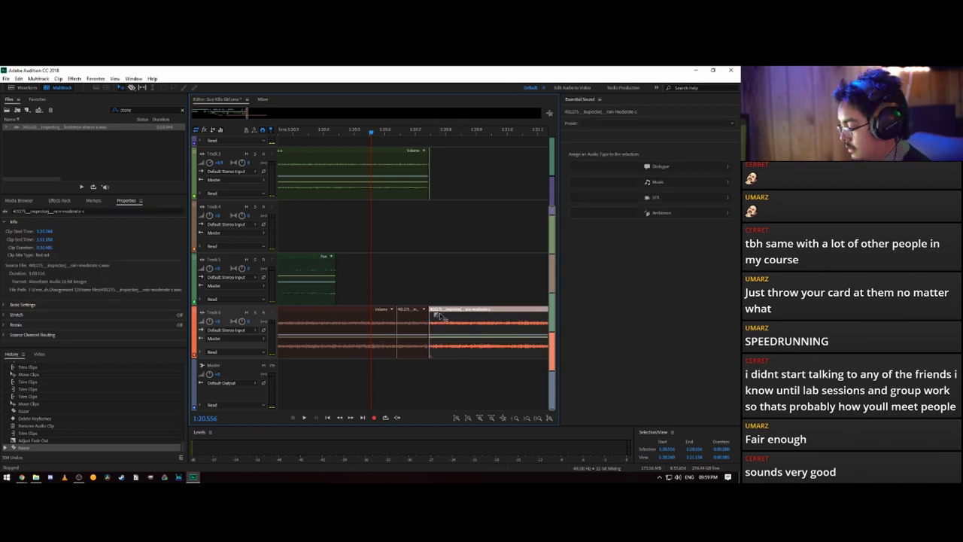
{"action": "key", "text": "Delete"}
{"action": "key", "text": "Delete"}
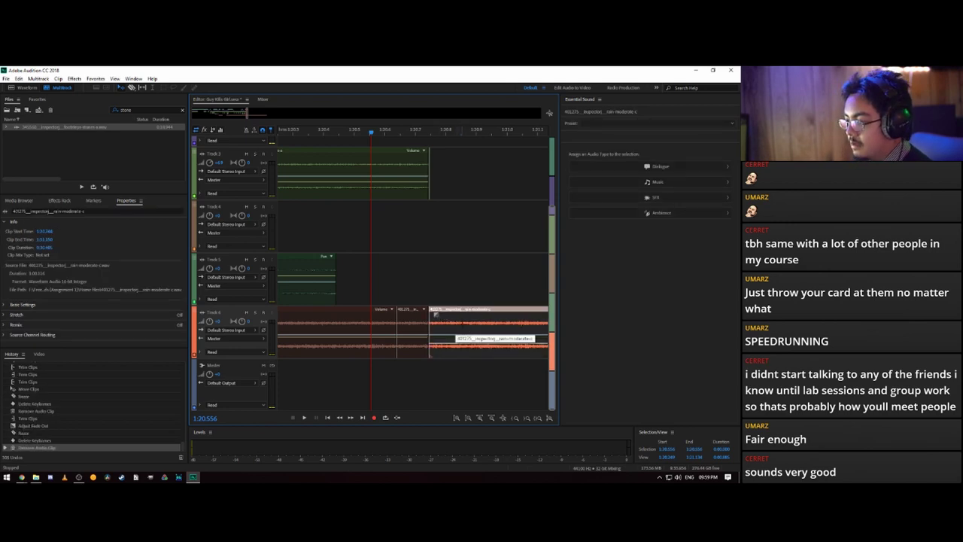
{"action": "left_click", "coordinate": [425, 322]}
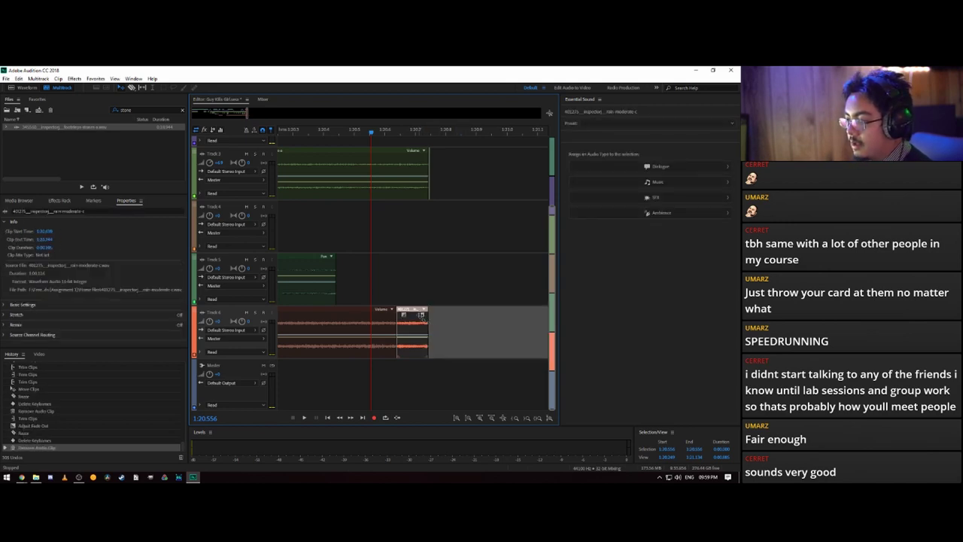
{"action": "left_click_drag", "start_coordinate": [422, 314], "coordinate": [410, 316]}
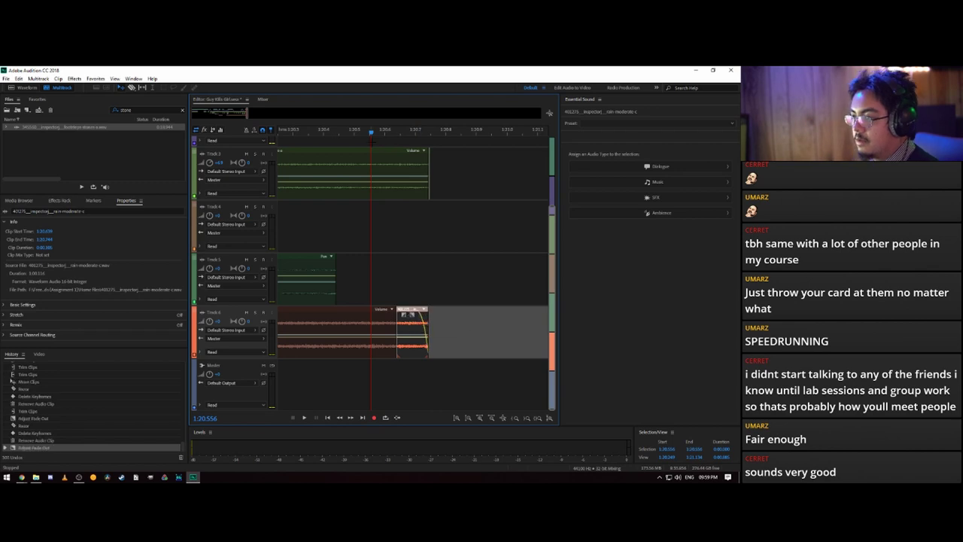
- Play the scene from the last stone footstep through the car door slam to check the ambience and rain fade-outs
{"action": "left_click_drag", "start_coordinate": [371, 134], "coordinate": [313, 133]}
{"action": "scroll", "coordinate": [336, 133], "scroll_direction": "down", "scroll_amount": 3}
{"action": "key", "text": "space"}
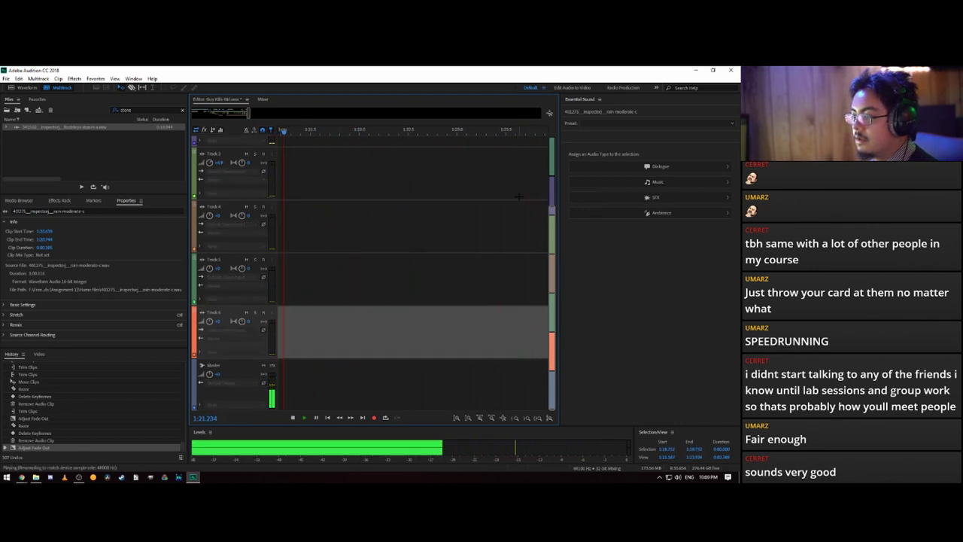
{"action": "key", "text": "space"}
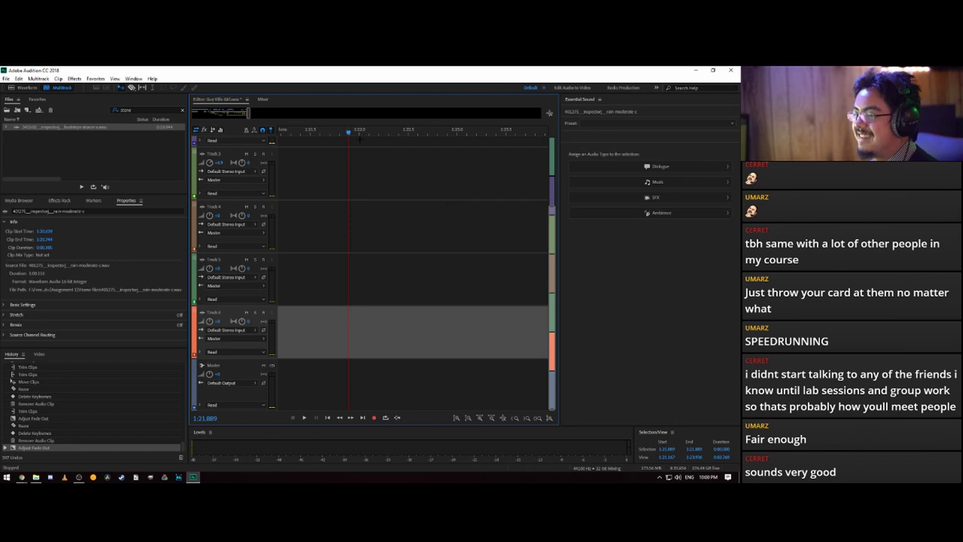
{"action": "left_click_drag", "start_coordinate": [348, 134], "coordinate": [424, 178]}
{"action": "key", "text": "space"}
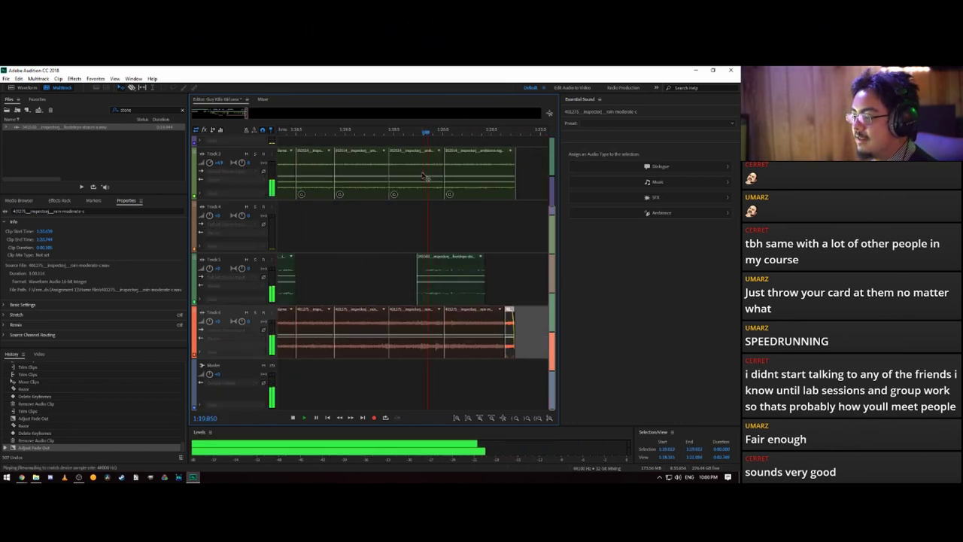
{"action": "key", "text": "space"}
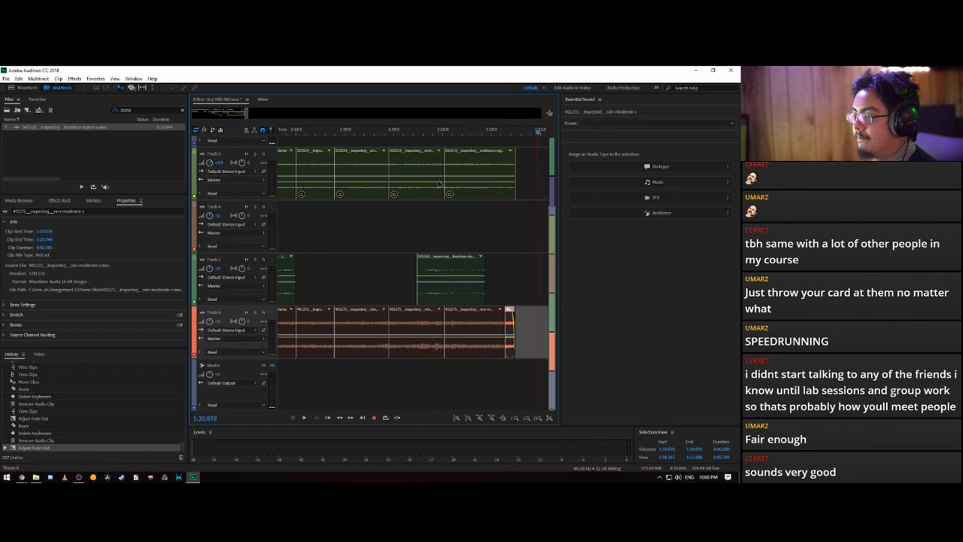
{"action": "key", "text": "space"}
- Search the imported files for "tape" and place the tape-deck-startup clip on Track 2 near the end of the car-door-closing clip
{"action": "left_click_drag", "start_coordinate": [248, 113], "coordinate": [248, 111]}
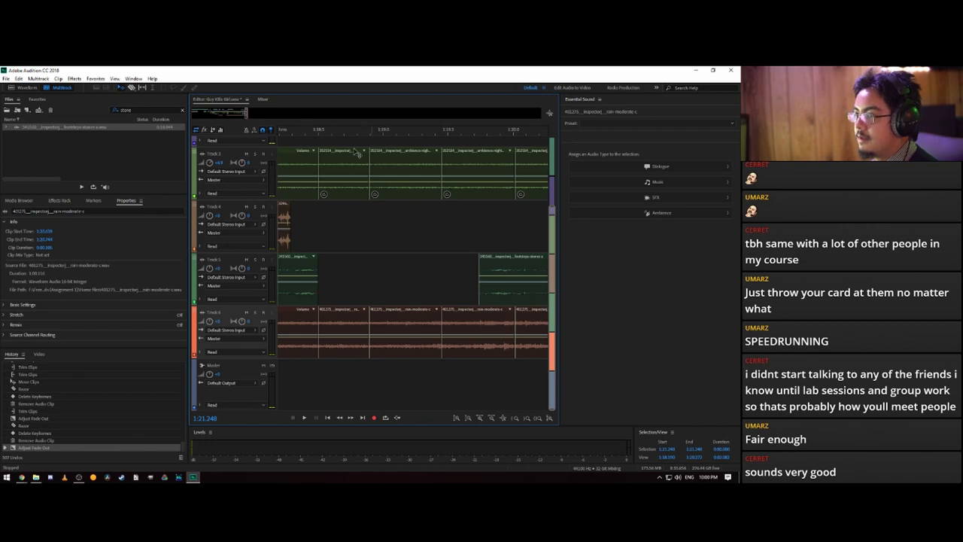
{"action": "left_click_drag", "start_coordinate": [245, 113], "coordinate": [247, 112]}
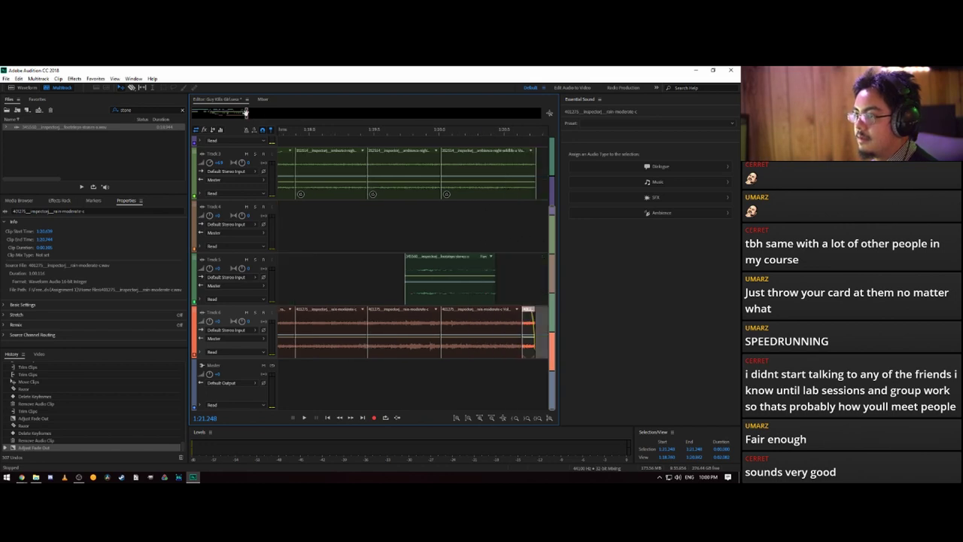
{"action": "scroll", "coordinate": [509, 164], "scroll_direction": "up", "scroll_amount": 4}
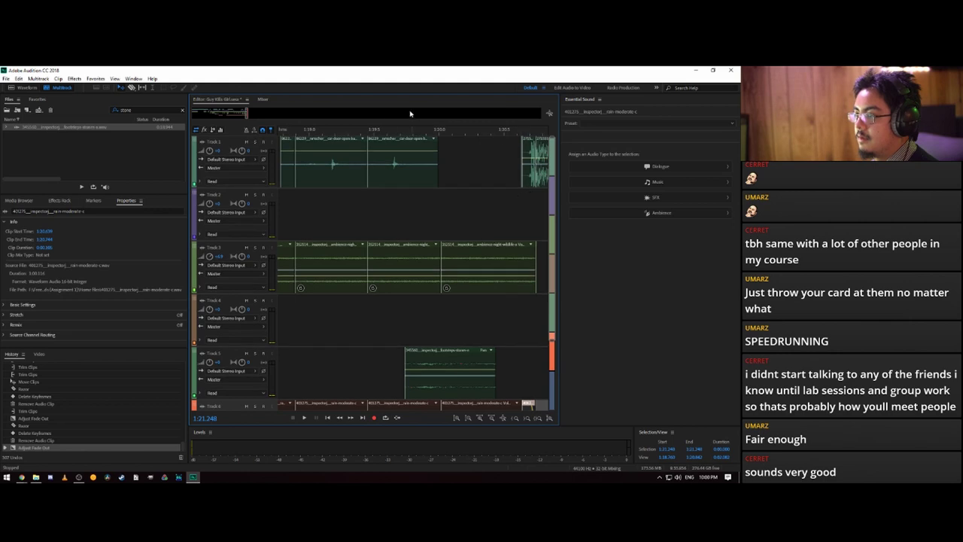
{"action": "scroll", "coordinate": [477, 123], "scroll_direction": "down", "scroll_amount": 5}
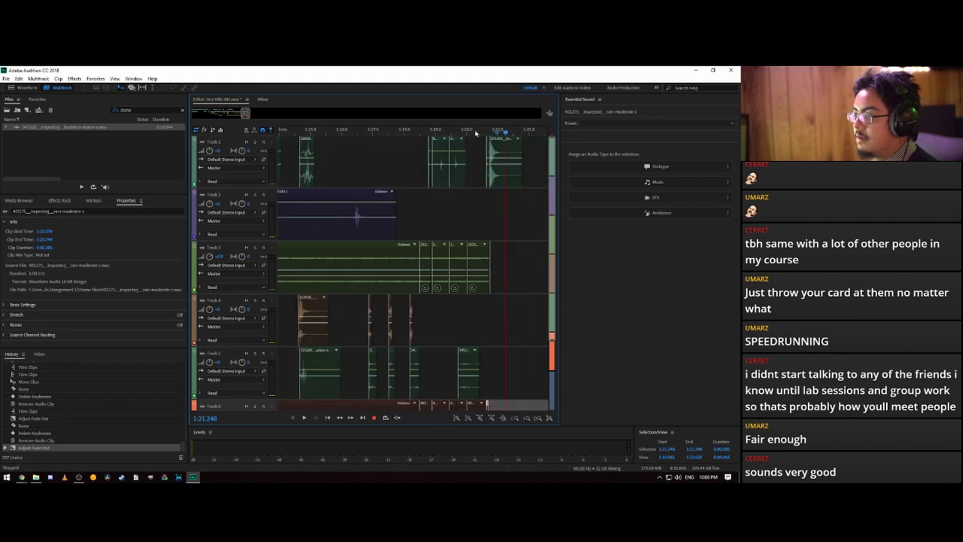
{"action": "scroll", "coordinate": [497, 134], "scroll_direction": "up", "scroll_amount": 5}
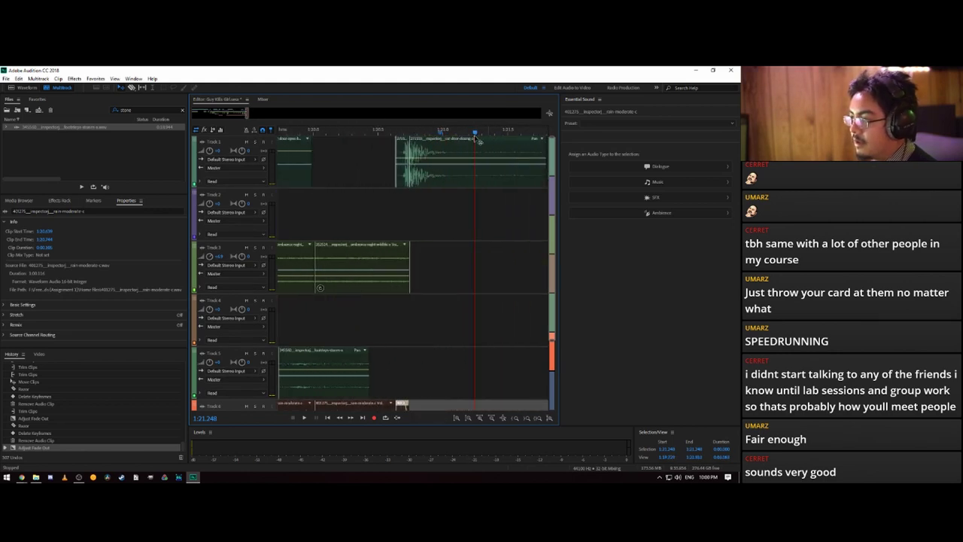
{"action": "double_click", "coordinate": [134, 111]}
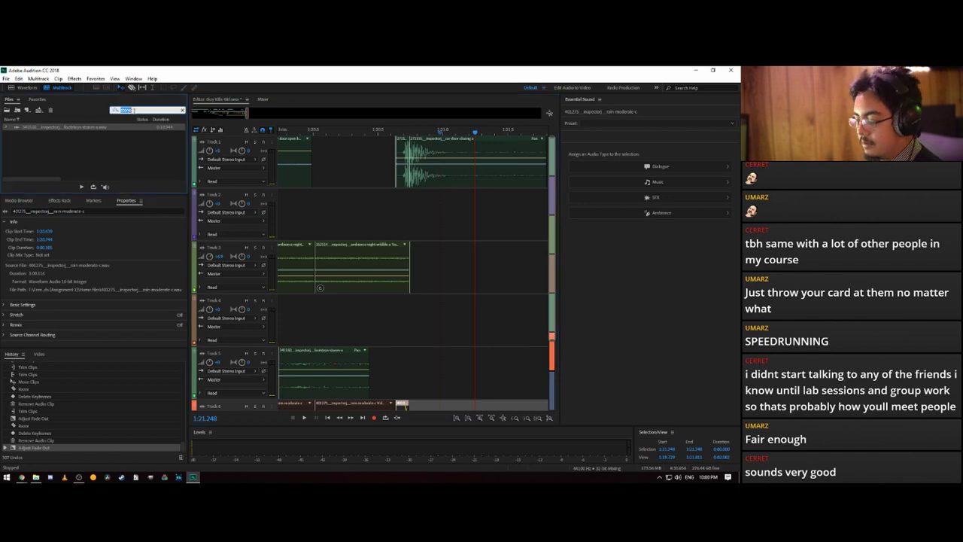
{"action": "type", "text": "coa"}
{"action": "key", "text": "BackSpace"}
{"action": "key", "text": "BackSpace"}
{"action": "key", "text": "BackSpace"}
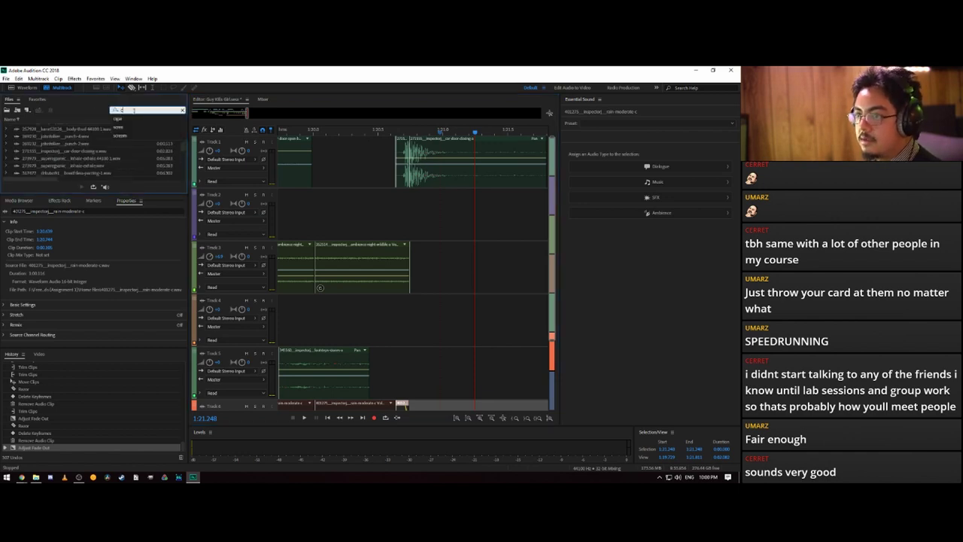
{"action": "type", "text": "tape"}
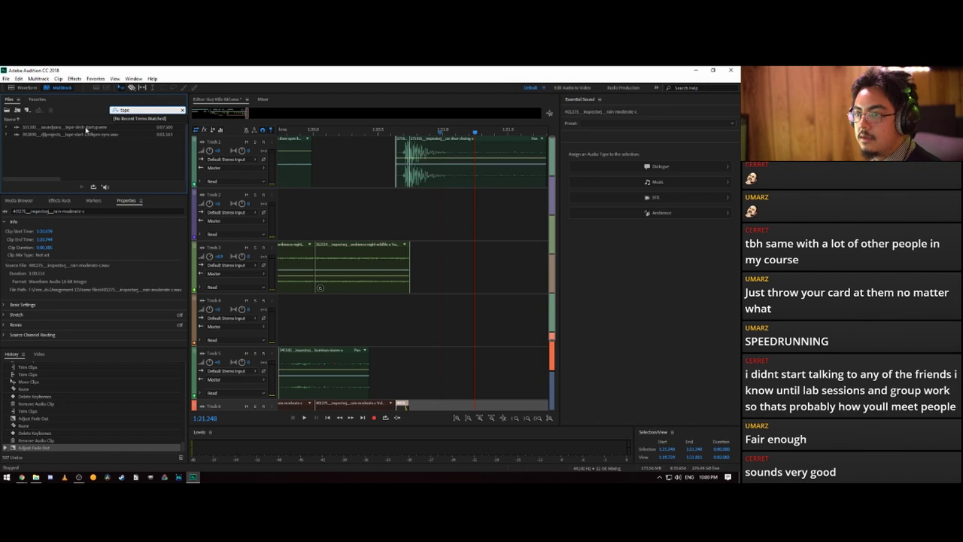
{"action": "left_click_drag", "start_coordinate": [79, 130], "coordinate": [527, 222]}
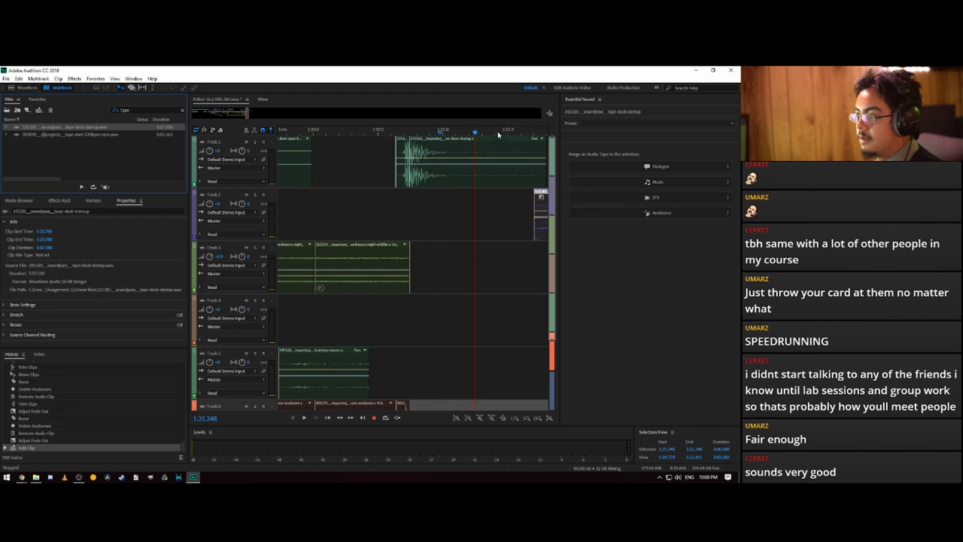
- Play the tape-deck-startup clip on Track 2 and replay its section after the button clicks
{"action": "scroll", "coordinate": [501, 134], "scroll_direction": "down", "scroll_amount": 3}
{"action": "key", "text": "space"}
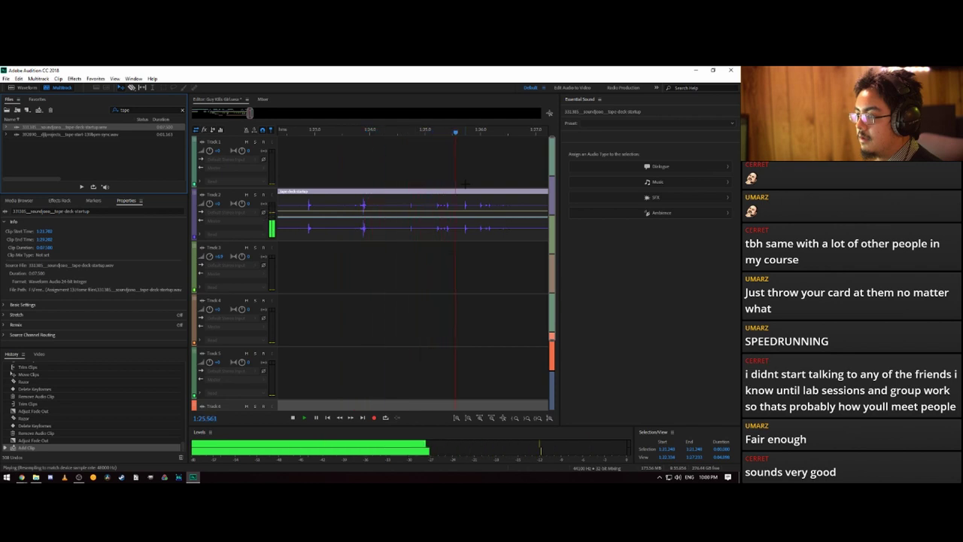
{"action": "key", "text": "space"}
{"action": "key", "text": "space"}
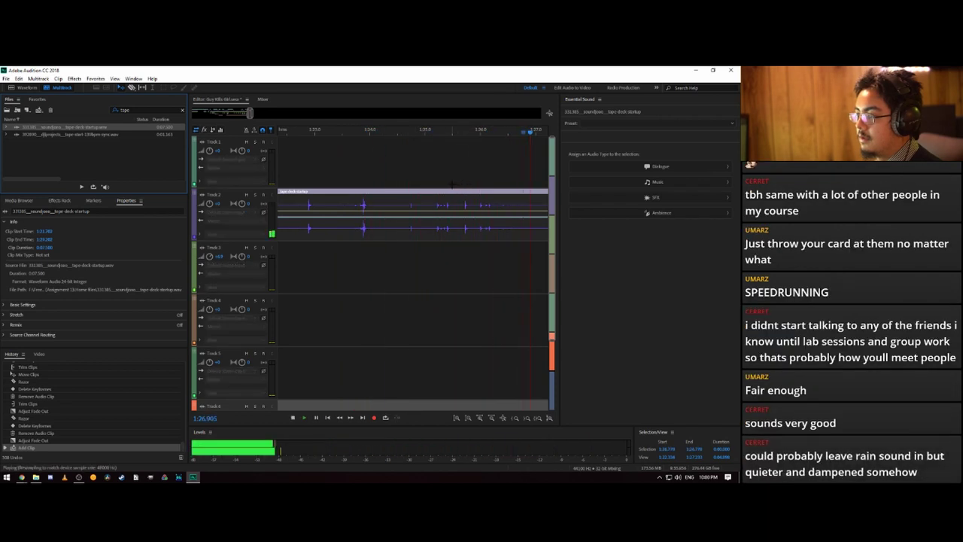
{"action": "key", "text": "space"}
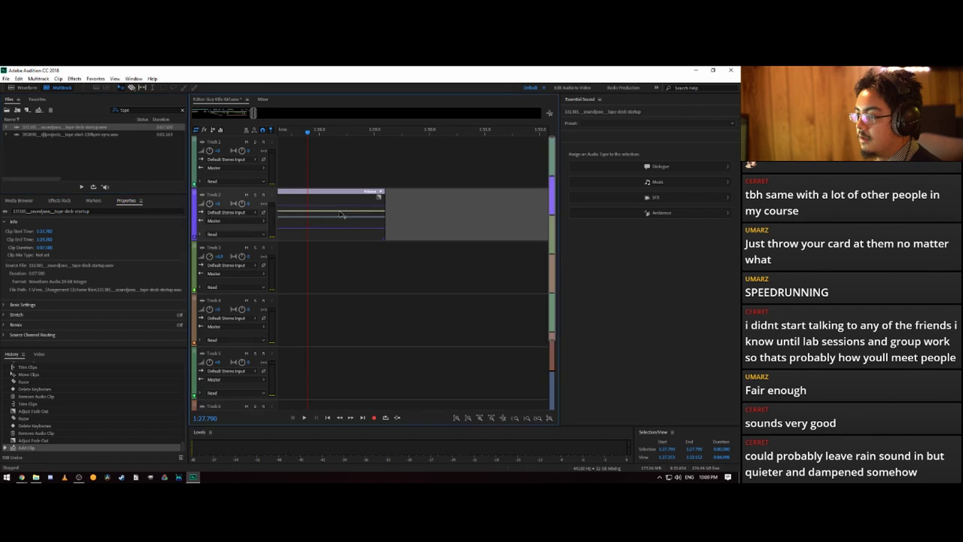
{"action": "left_click", "coordinate": [355, 212]}
{"action": "left_click", "coordinate": [279, 133]}
{"action": "key", "text": "space"}
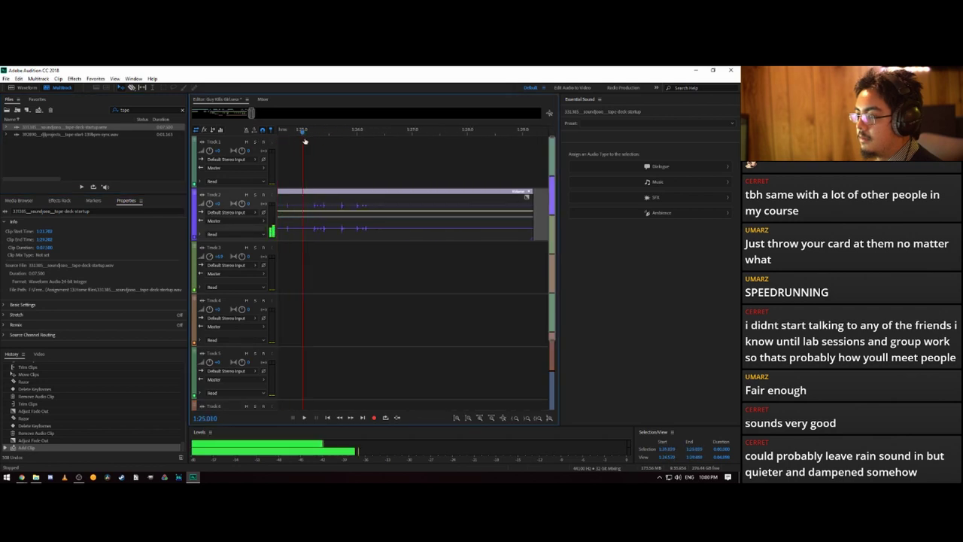
{"action": "key", "text": "space"}
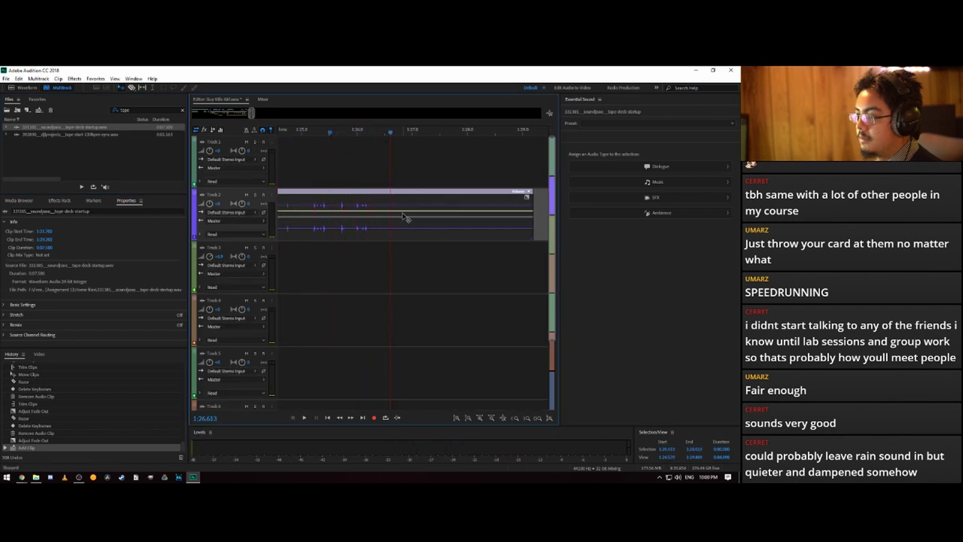
- Add two volume keyframes after the clicks in the tape-deck-startup clip, raise the level from the second onward, and play it
{"action": "left_click", "coordinate": [392, 213]}
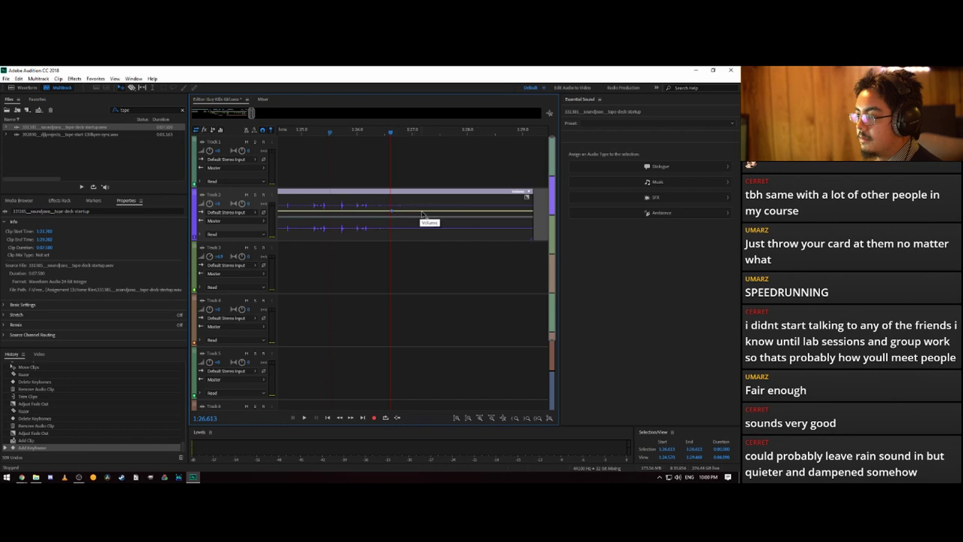
{"action": "left_click_drag", "start_coordinate": [432, 212], "coordinate": [434, 201]}
{"action": "key", "text": "space"}
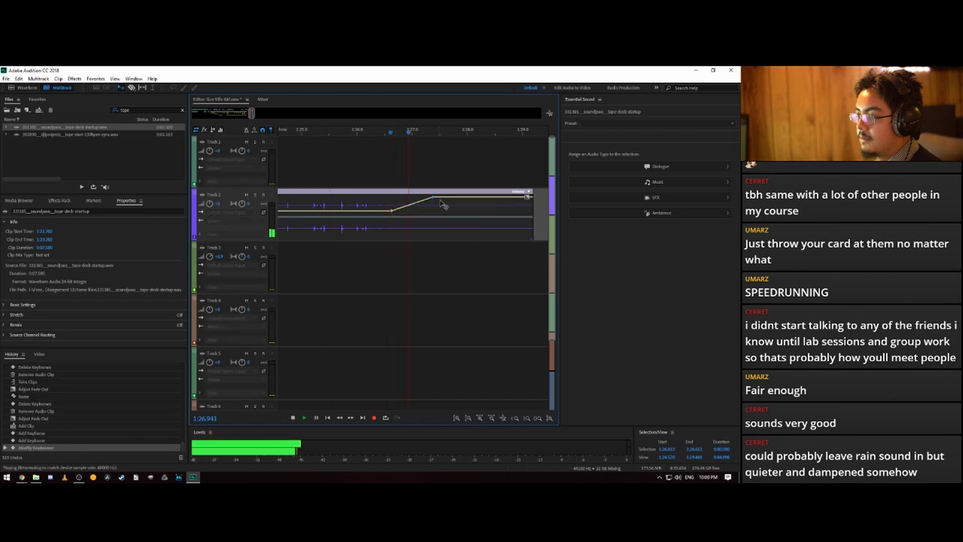
{"action": "key", "text": "space"}
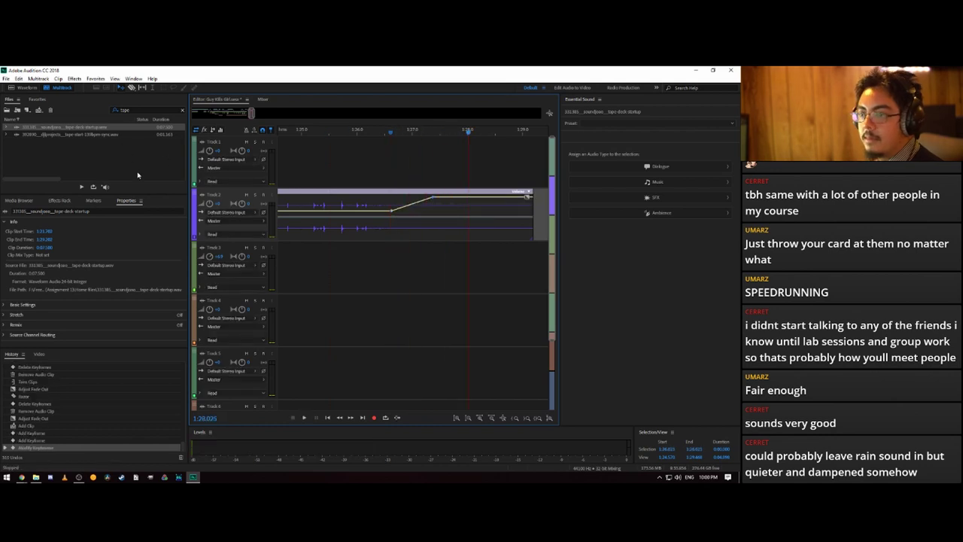
- Search the imported files for another sound to use, and clear the search filter
{"action": "double_click", "coordinate": [138, 110]}
{"action": "type", "text": "disc"}
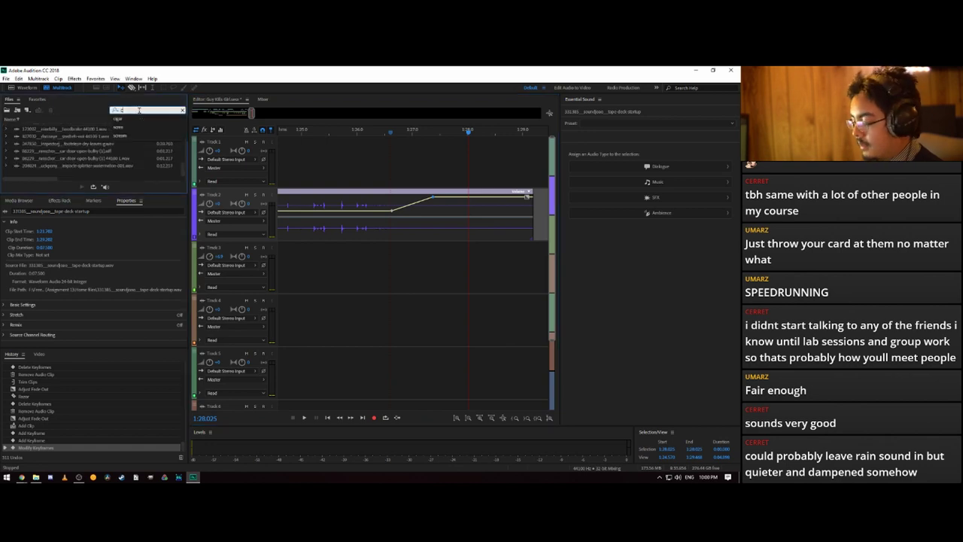
{"action": "key", "text": "BackSpace"}
{"action": "key", "text": "BackSpace"}
{"action": "key", "text": "BackSpace"}
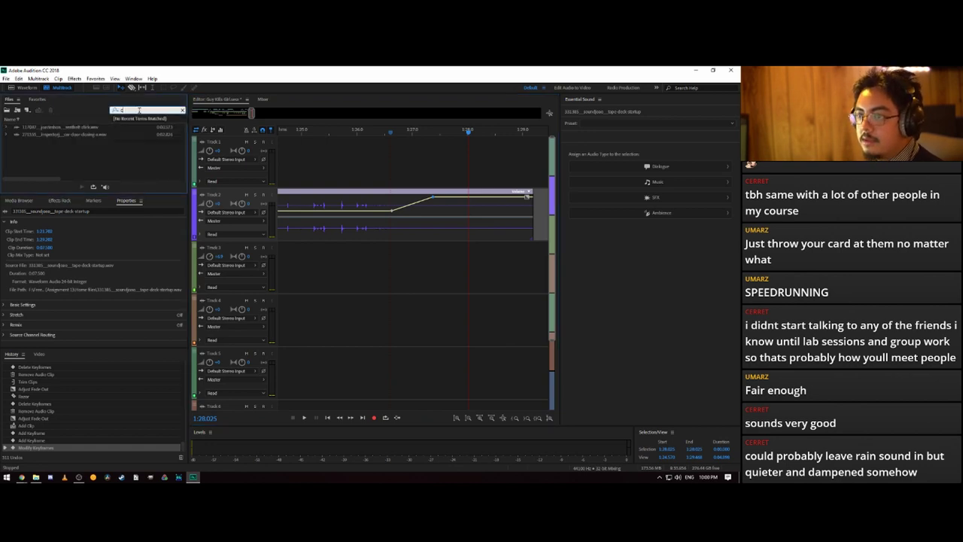
{"action": "type", "text": "pla"}
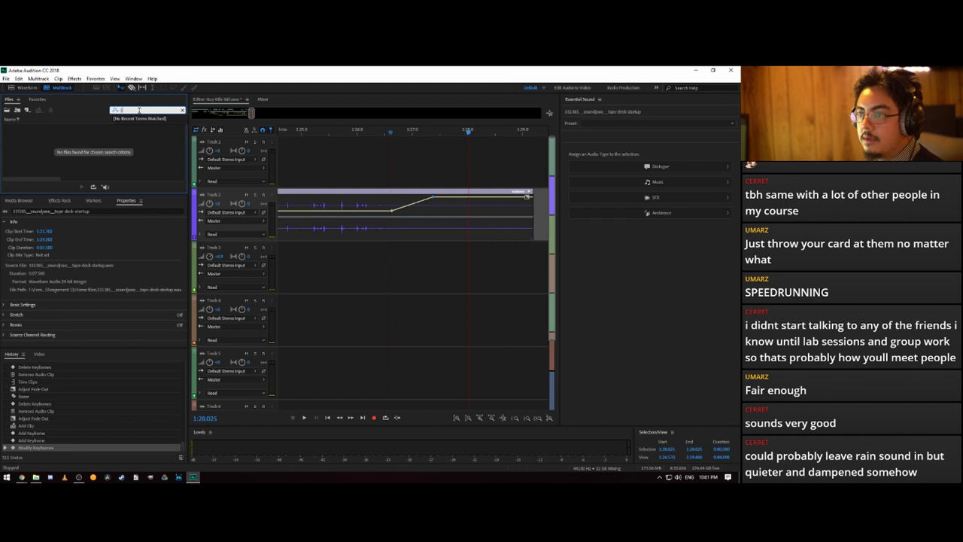
{"action": "key", "text": "BackSpace"}
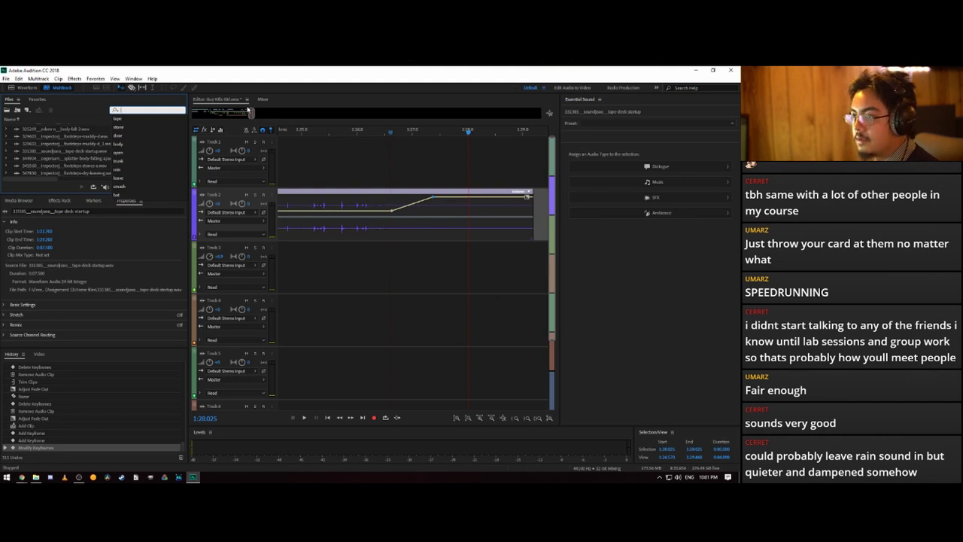
- Try extending the last rain-moderate clip on Track 6 beyond the end of the night ambience, and undo the trim
{"action": "left_click", "coordinate": [244, 112]}
{"action": "scroll", "coordinate": [352, 329], "scroll_direction": "down", "scroll_amount": 3}
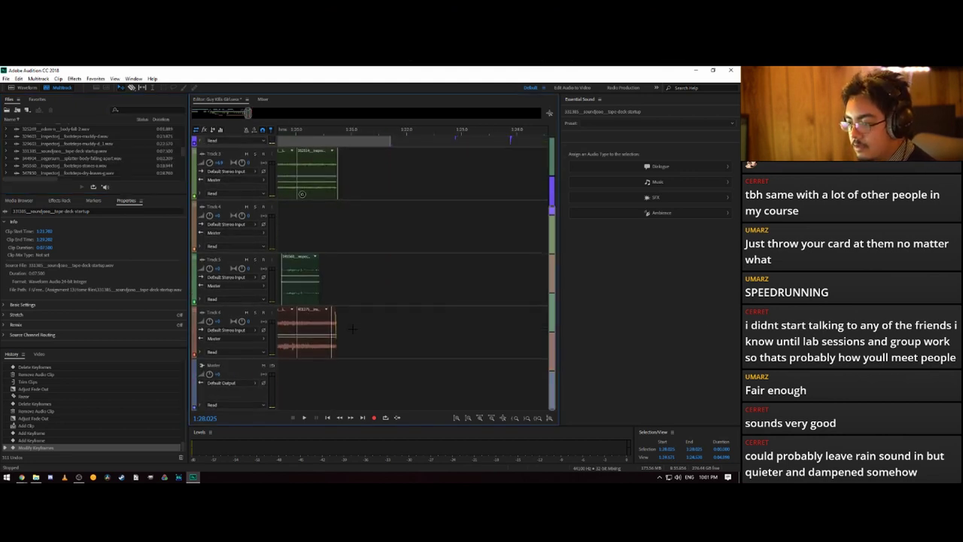
{"action": "scroll", "coordinate": [341, 136], "scroll_direction": "up", "scroll_amount": 4}
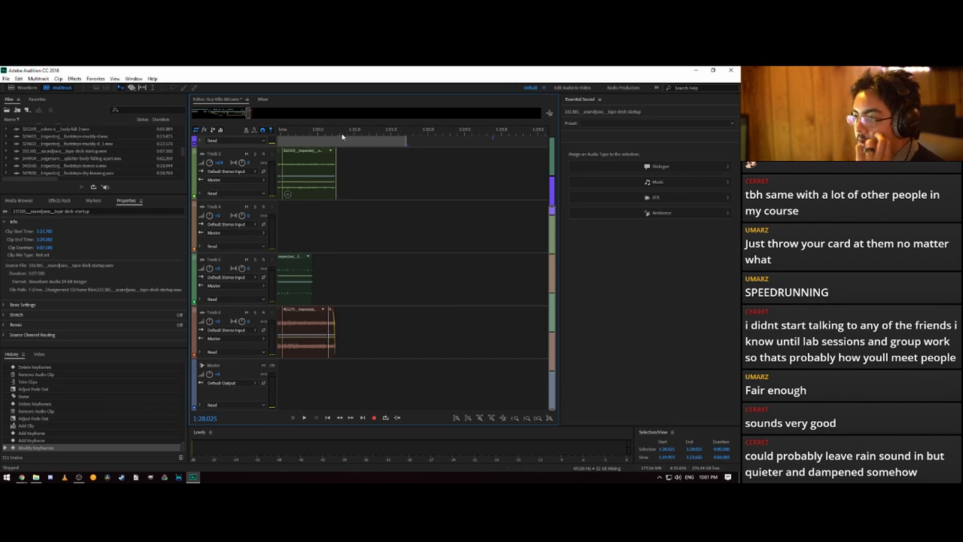
{"action": "scroll", "coordinate": [344, 146], "scroll_direction": "up", "scroll_amount": 1}
{"action": "left_click", "coordinate": [322, 369]}
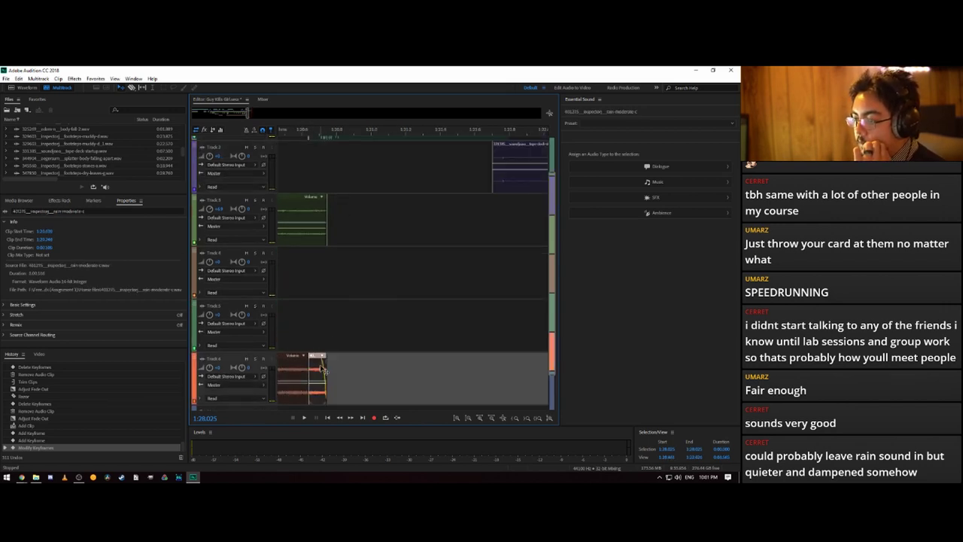
{"action": "left_click_drag", "start_coordinate": [325, 364], "coordinate": [369, 374]}
{"action": "left_click", "coordinate": [374, 325]}
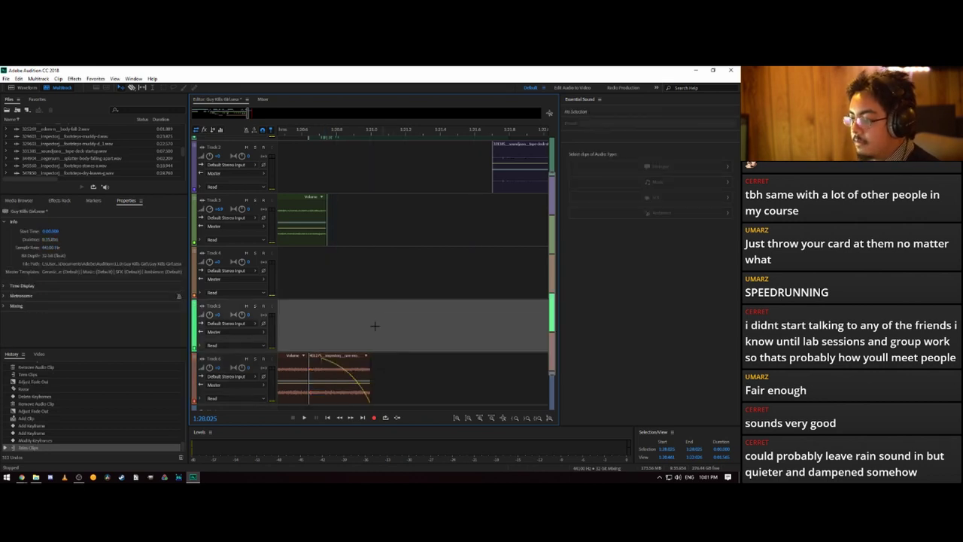
{"action": "left_click", "coordinate": [336, 365]}
{"action": "key", "text": "ctrl+z"}
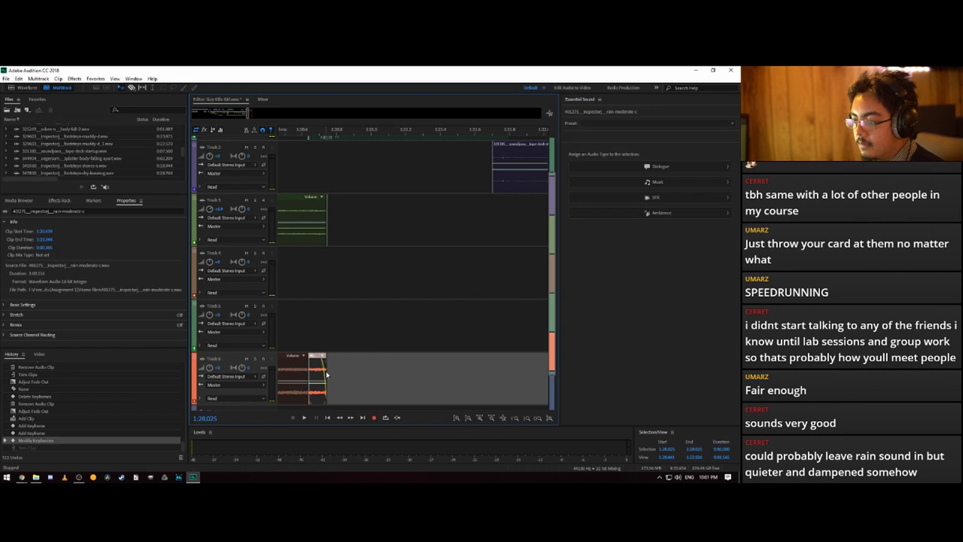
{"action": "key", "text": "ctrl+z"}
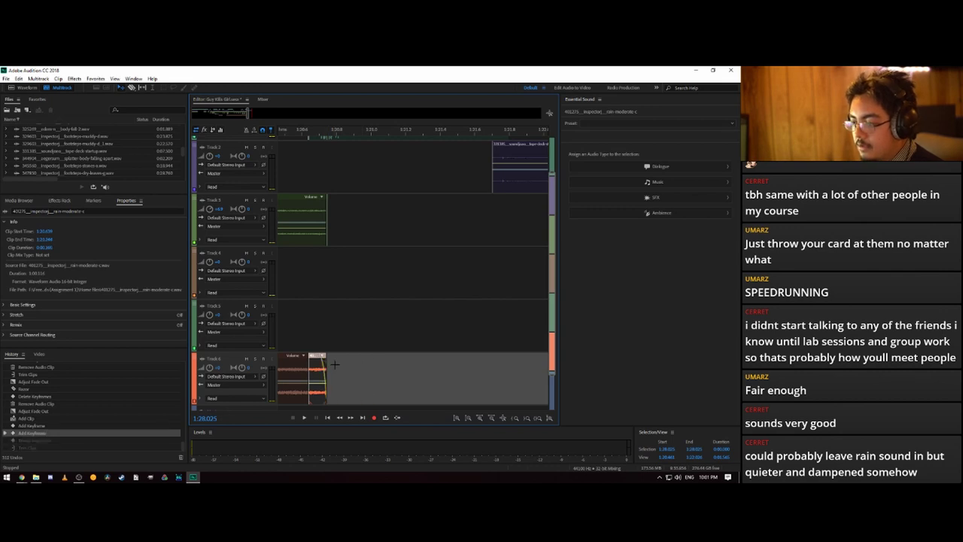
{"action": "key", "text": "ctrl+shift+z"}
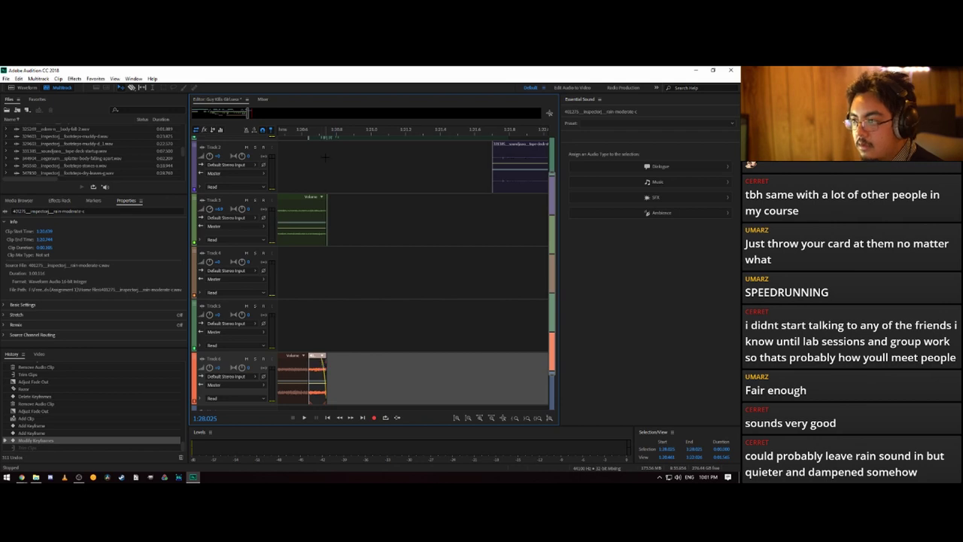
- Remove the fade-out from the last rain-moderate clip on Track 6 and save the session
{"action": "scroll", "coordinate": [325, 157], "scroll_direction": "up", "scroll_amount": 4}
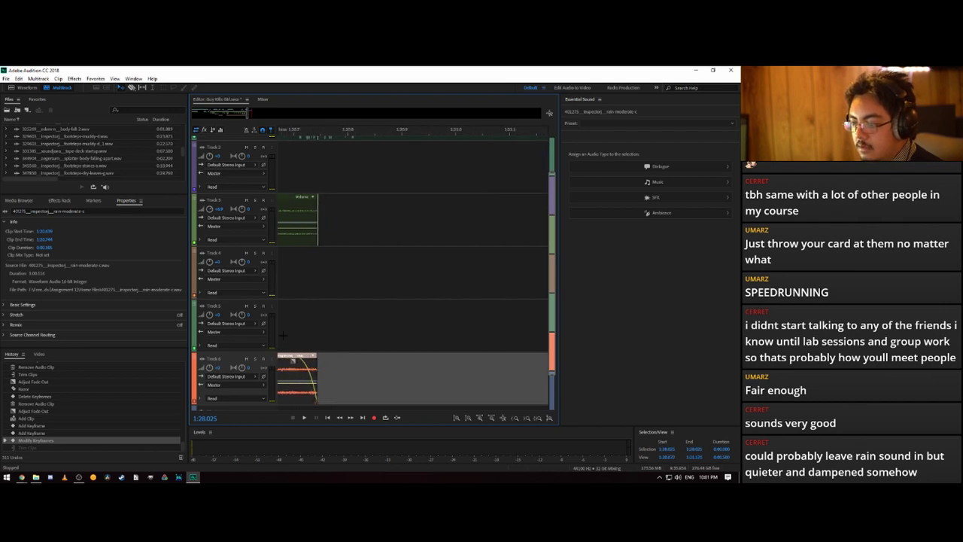
{"action": "left_click_drag", "start_coordinate": [294, 358], "coordinate": [348, 359]}
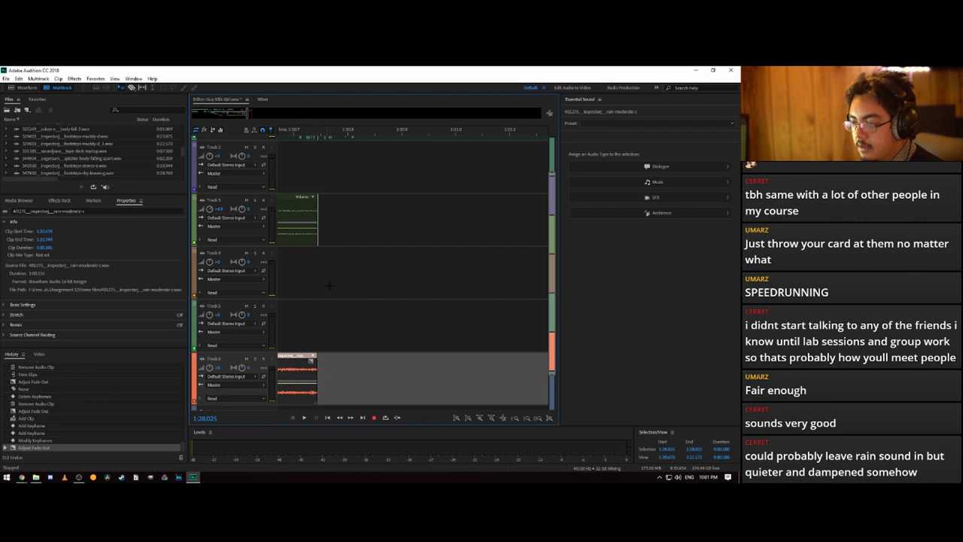
{"action": "mouse_move", "coordinate": [320, 137]}
{"action": "left_mouse_down"}
{"action": "mouse_move", "coordinate": [271, 138]}
{"action": "mouse_move", "coordinate": [321, 137]}
{"action": "left_mouse_up"}
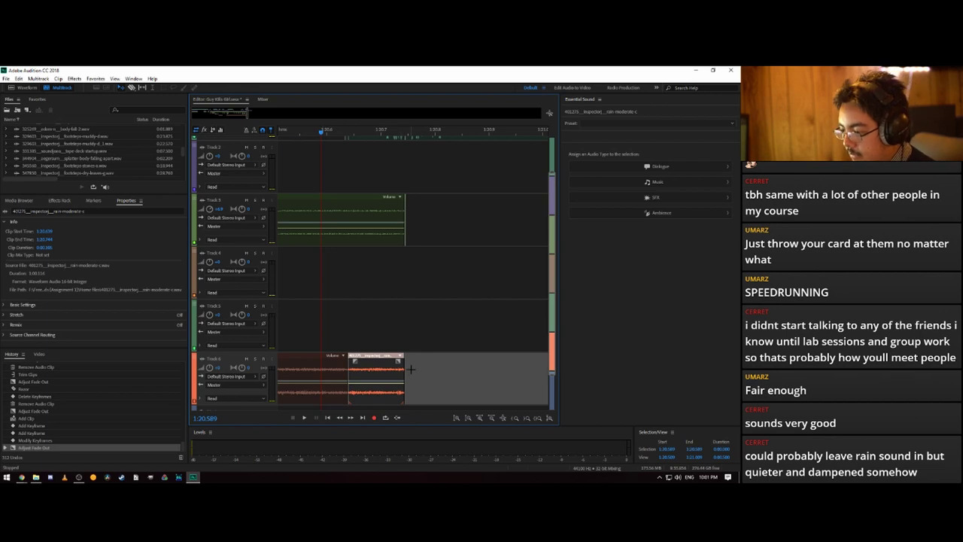
{"action": "key", "text": "ctrl+s"}
{"action": "key", "text": "Return"}
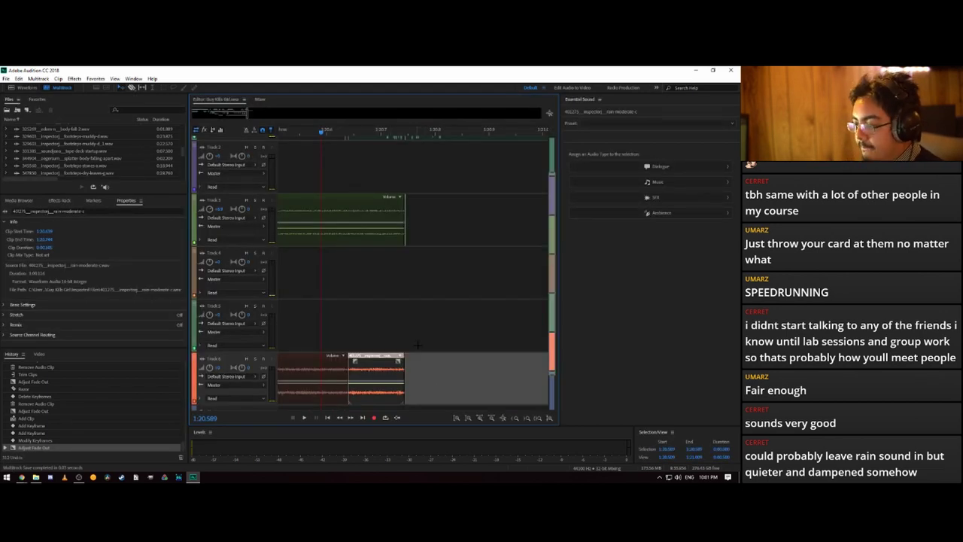
- Add a volume keyframe at the end of the last rain-moderate clip on Track 6 and extend the clip past the night ambience
{"action": "scroll", "coordinate": [424, 337], "scroll_direction": "down", "scroll_amount": 2}
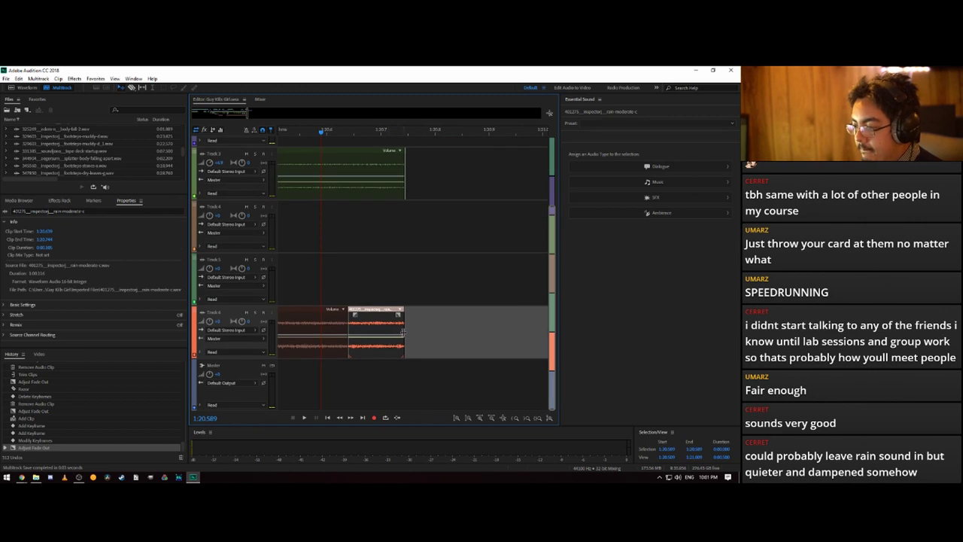
{"action": "mouse_move", "coordinate": [403, 326]}
{"action": "left_mouse_down"}
{"action": "mouse_move", "coordinate": [456, 326]}
{"action": "mouse_move", "coordinate": [404, 327]}
{"action": "left_mouse_up"}
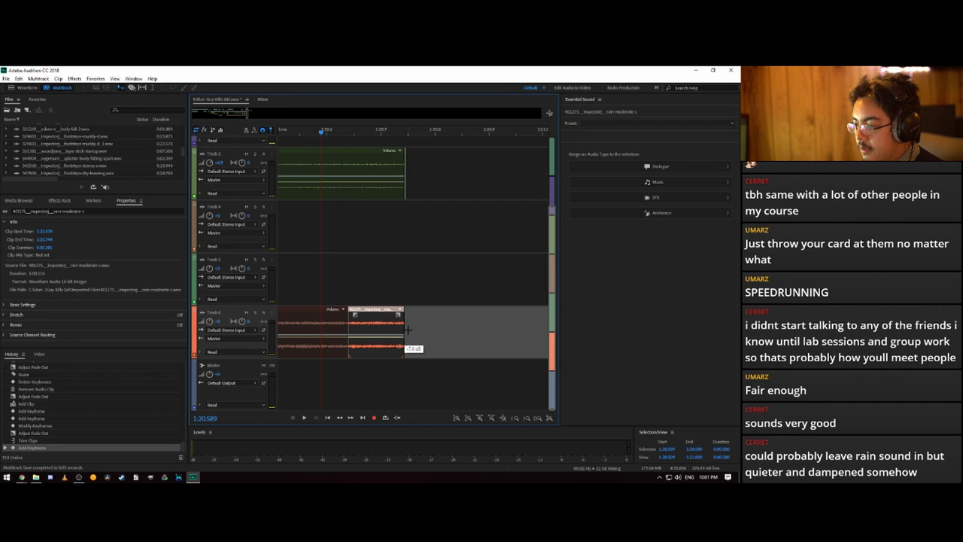
{"action": "left_click_drag", "start_coordinate": [405, 331], "coordinate": [511, 330]}
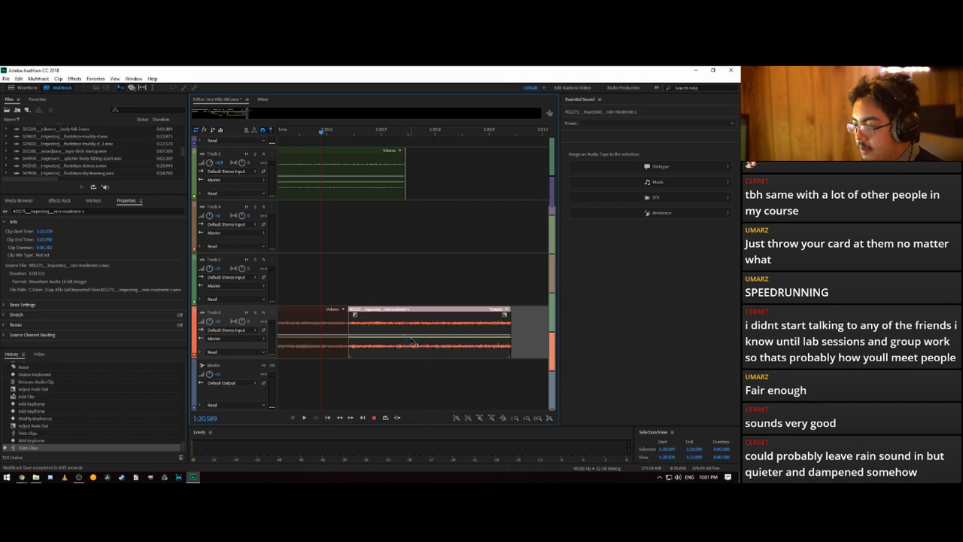
- Add a second volume keyframe just after the first in the rain clip, lower the level from there, and play the transition
{"action": "left_click_drag", "start_coordinate": [411, 337], "coordinate": [410, 355]}
{"action": "key", "text": "space"}
{"action": "key", "text": "space"}
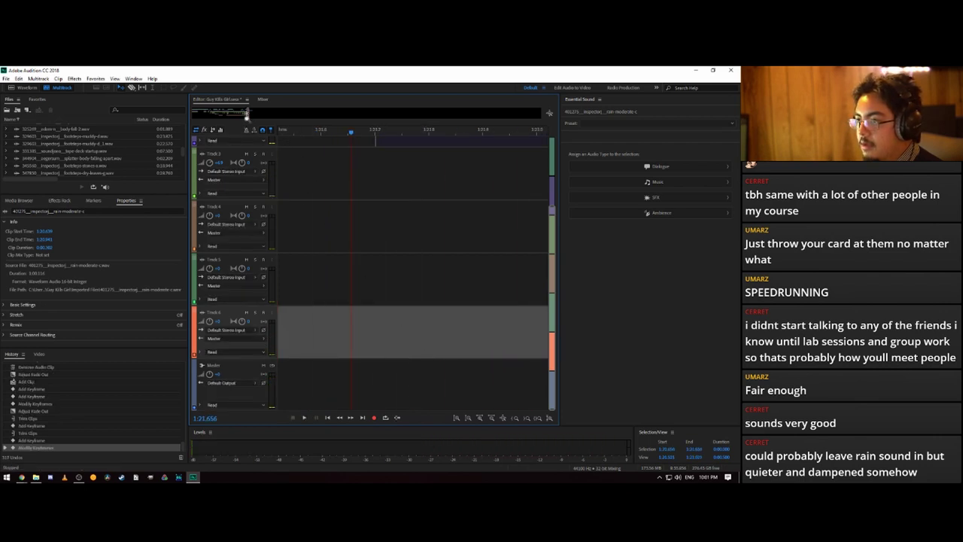
- Examine the rain clip's volume drop against the end of the night ambience and the stretch of timeline beyond it
{"action": "left_click_drag", "start_coordinate": [248, 111], "coordinate": [246, 116]}
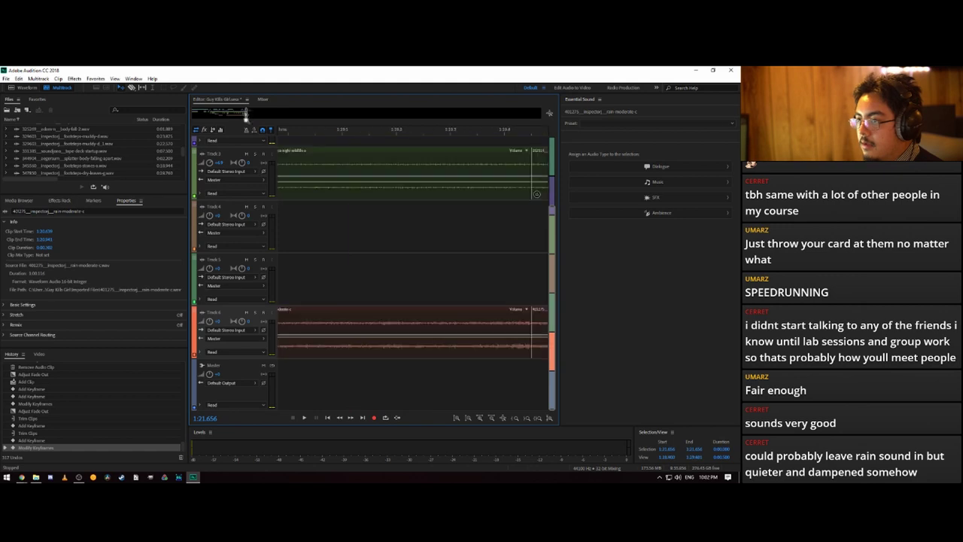
{"action": "scroll", "coordinate": [470, 243], "scroll_direction": "down", "scroll_amount": 5}
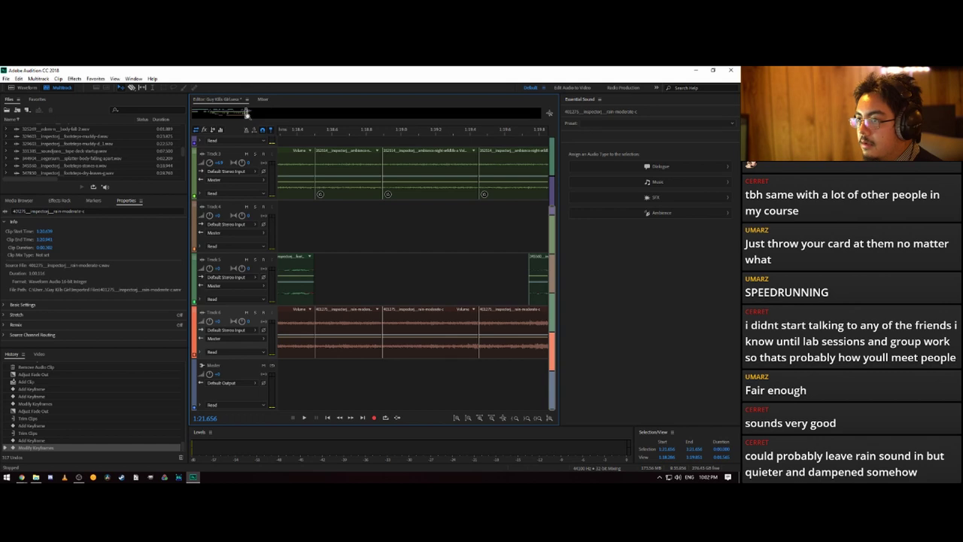
{"action": "left_click_drag", "start_coordinate": [246, 113], "coordinate": [248, 111]}
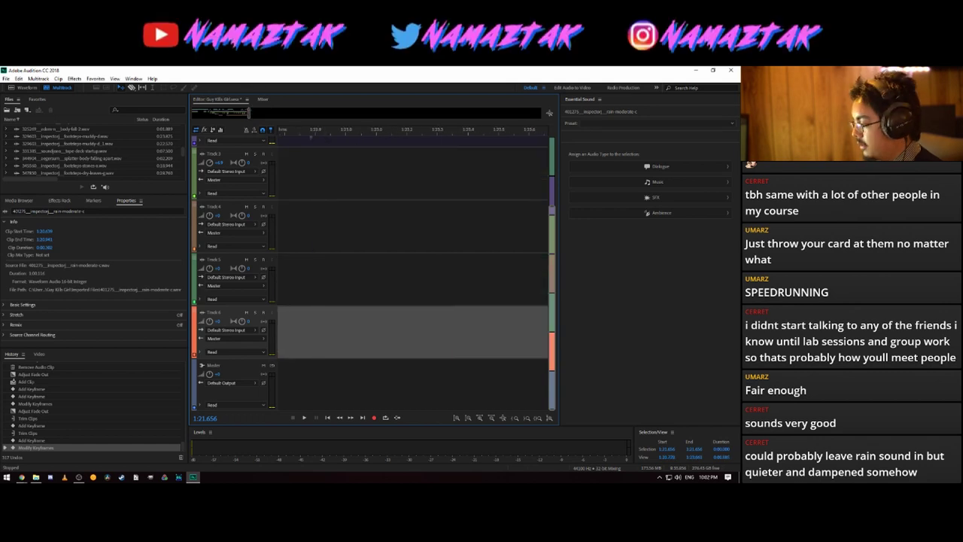
{"action": "key", "text": "alt+Tab"}
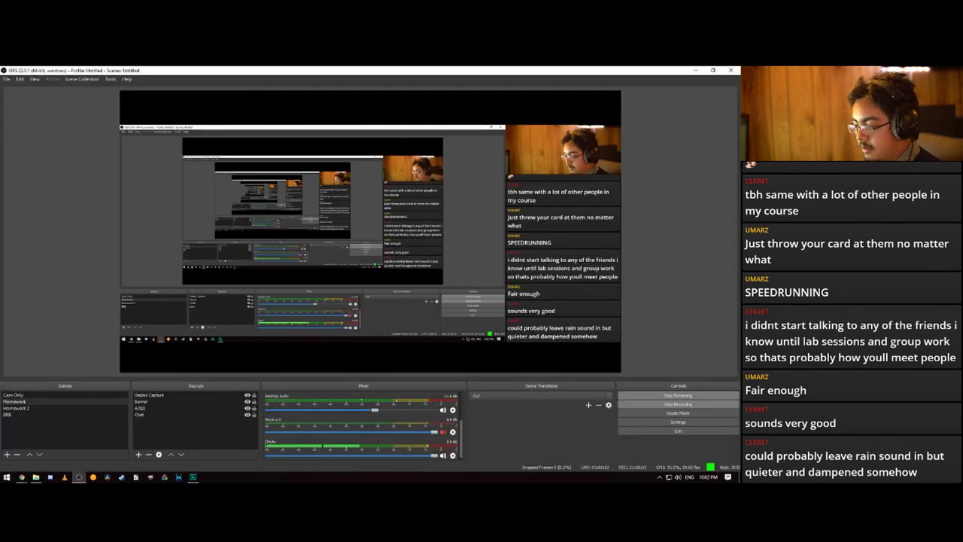
{"action": "key", "text": "alt+Tab"}
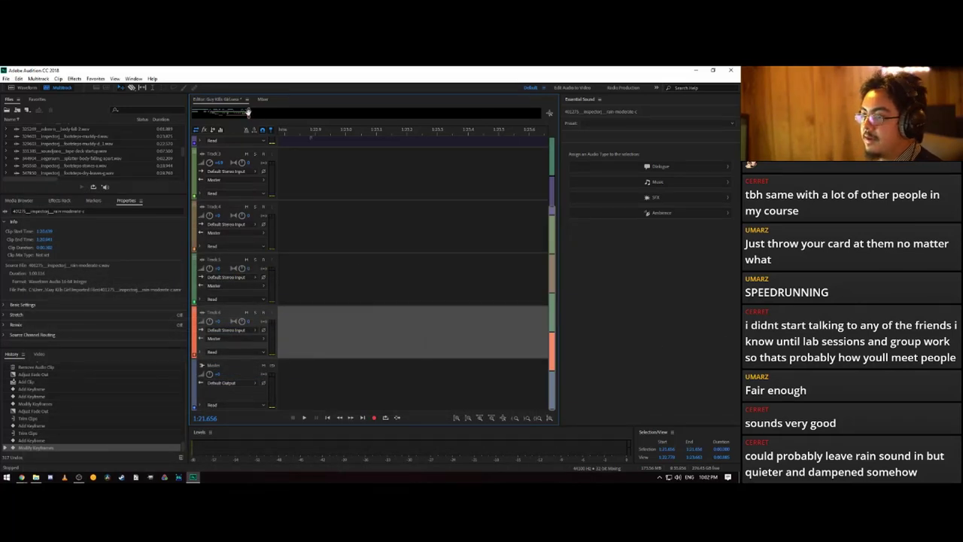
{"action": "left_click_drag", "start_coordinate": [249, 112], "coordinate": [247, 114]}
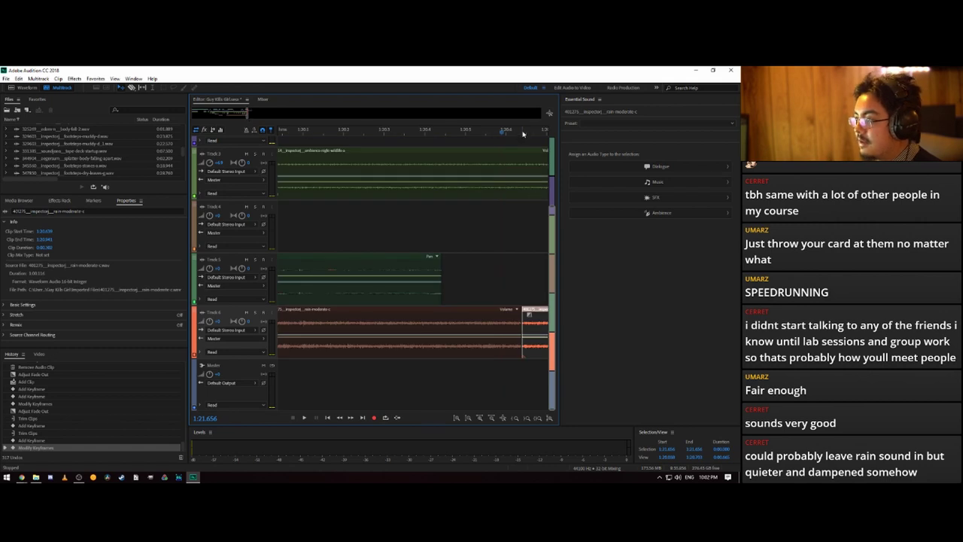
{"action": "scroll", "coordinate": [522, 134], "scroll_direction": "down", "scroll_amount": 5}
{"action": "left_click_drag", "start_coordinate": [519, 134], "coordinate": [531, 134]}
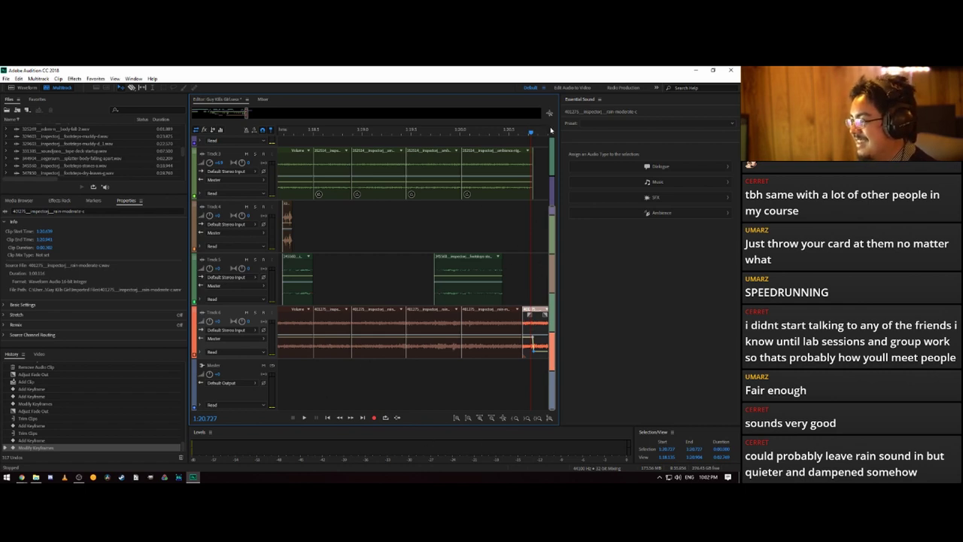
{"action": "scroll", "coordinate": [549, 131], "scroll_direction": "up", "scroll_amount": 10}
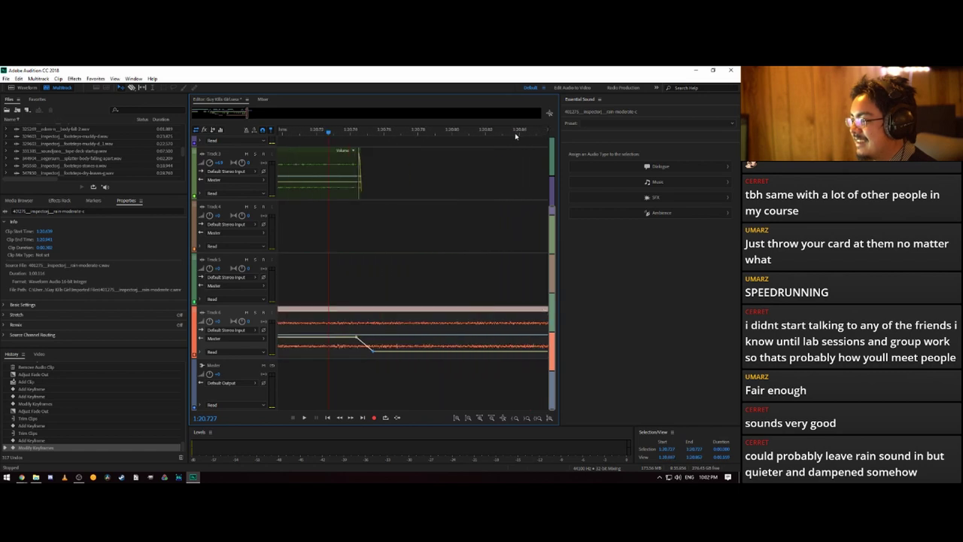
{"action": "left_click_drag", "start_coordinate": [252, 117], "coordinate": [258, 115]}
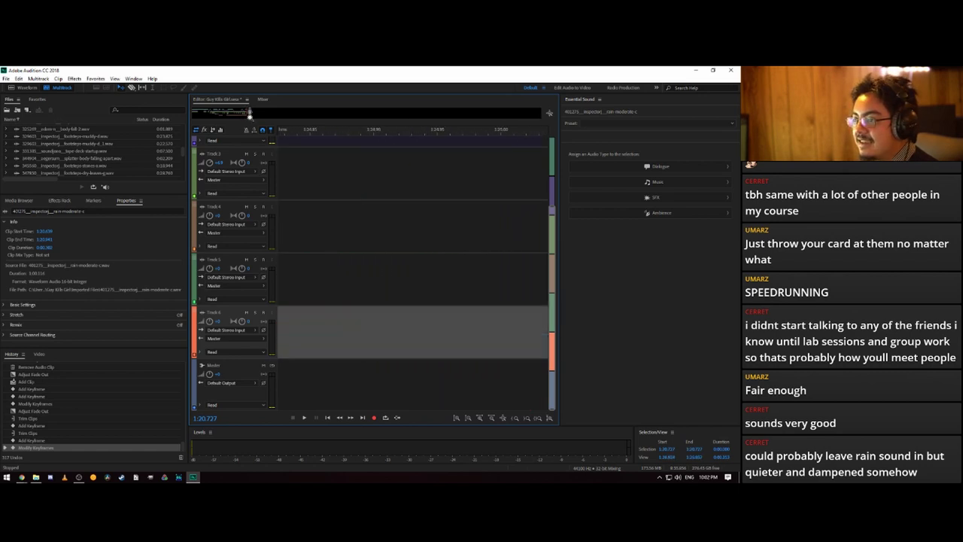
{"action": "scroll", "coordinate": [331, 156], "scroll_direction": "down", "scroll_amount": 10}
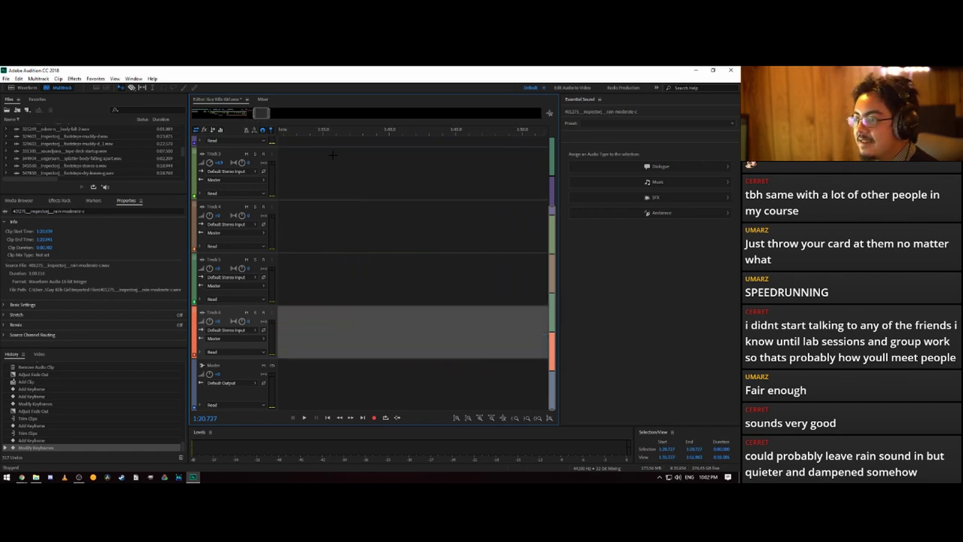
{"action": "left_click_drag", "start_coordinate": [260, 112], "coordinate": [247, 113]}
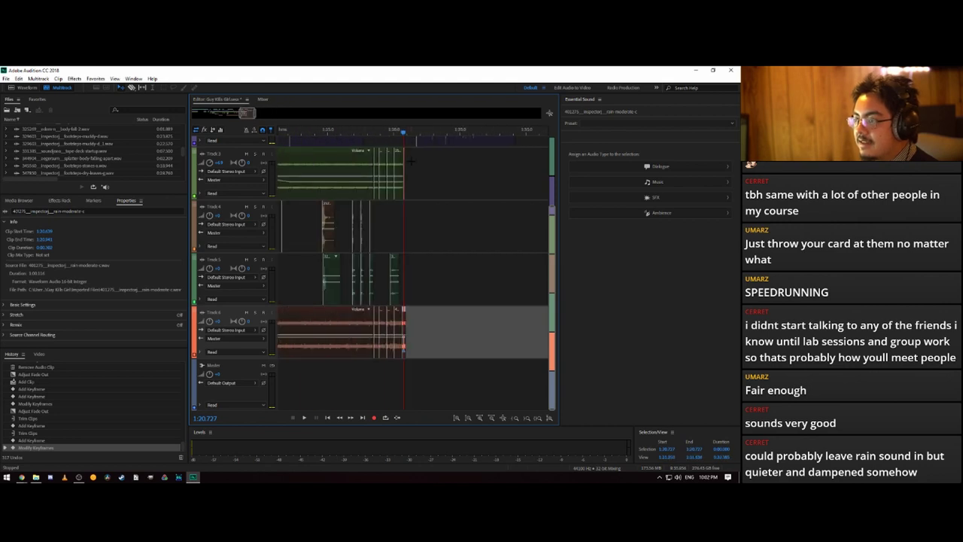
{"action": "scroll", "coordinate": [402, 133], "scroll_direction": "up", "scroll_amount": 5}
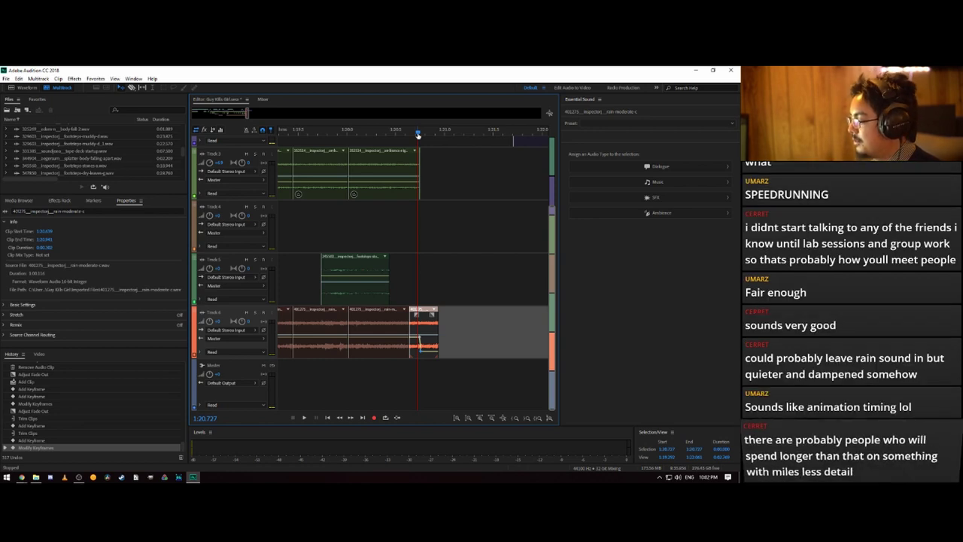
- Extend the quieter rain-moderate clip on Track 6 past the end of the tape-deck-startup clip and play from just before the volume drop
{"action": "left_click_drag", "start_coordinate": [418, 134], "coordinate": [404, 135]}
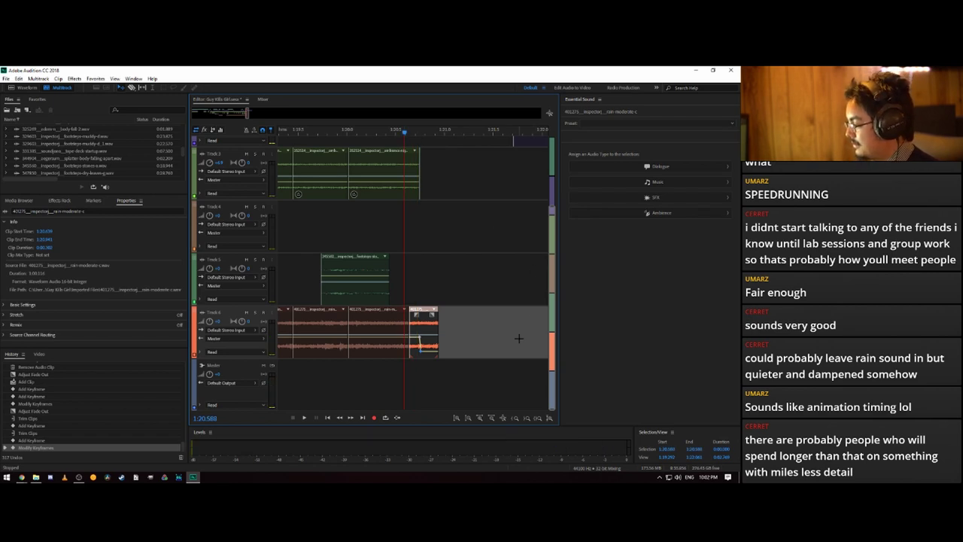
{"action": "left_click_drag", "start_coordinate": [439, 331], "coordinate": [305, 326]}
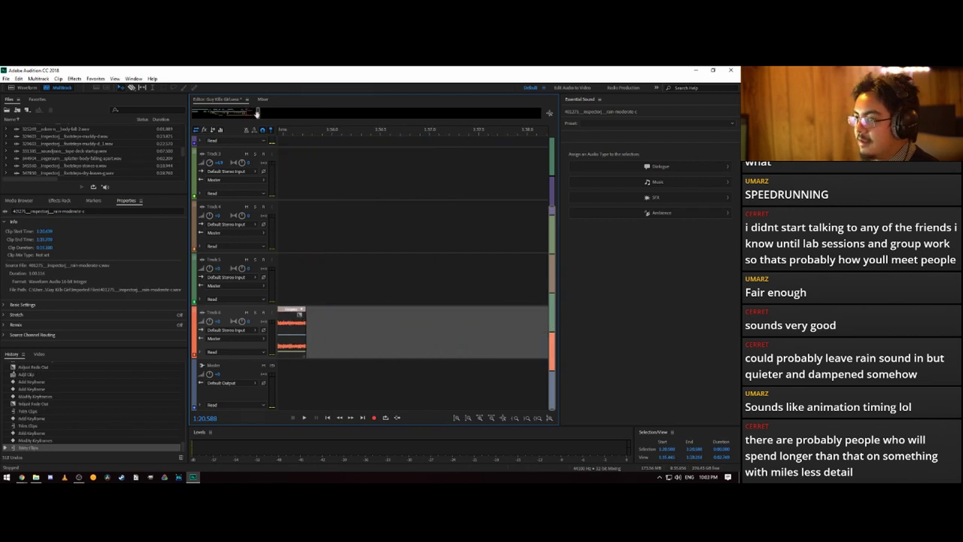
{"action": "left_click_drag", "start_coordinate": [257, 112], "coordinate": [247, 113]}
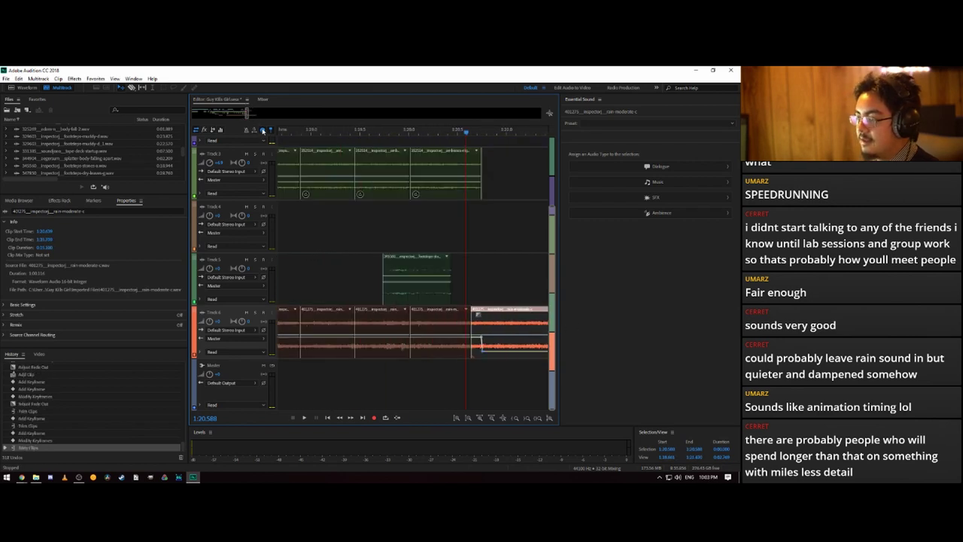
{"action": "key", "text": "space"}
{"action": "scroll", "coordinate": [371, 214], "scroll_direction": "up", "scroll_amount": 5}
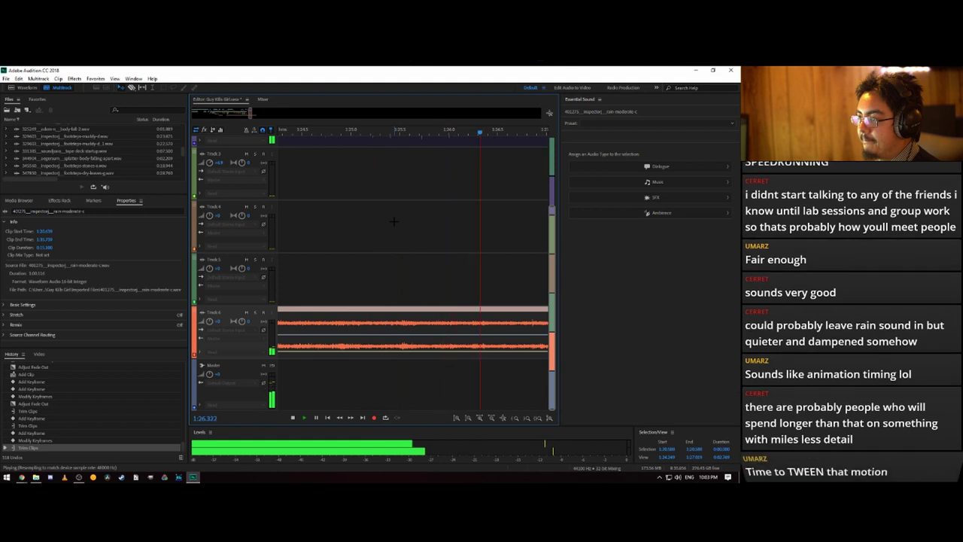
{"action": "key", "text": "space"}
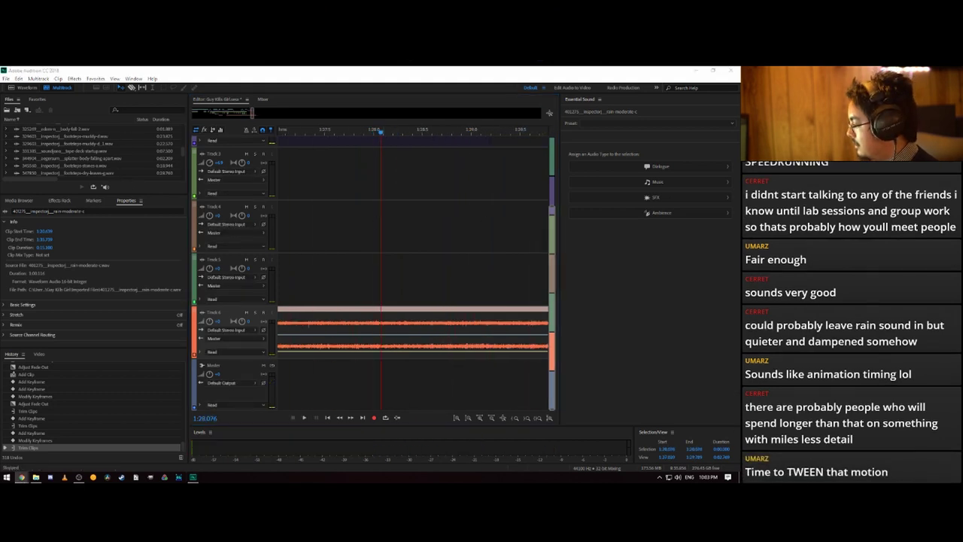
- Switch to Chrome and open the "Free Downloads (Audio Production Assignment 01)" checklist in Google Keep to review the planned sounds
{"action": "left_click", "coordinate": [21, 477]}
{"action": "scroll", "coordinate": [212, 165], "scroll_direction": "up", "scroll_amount": 3}
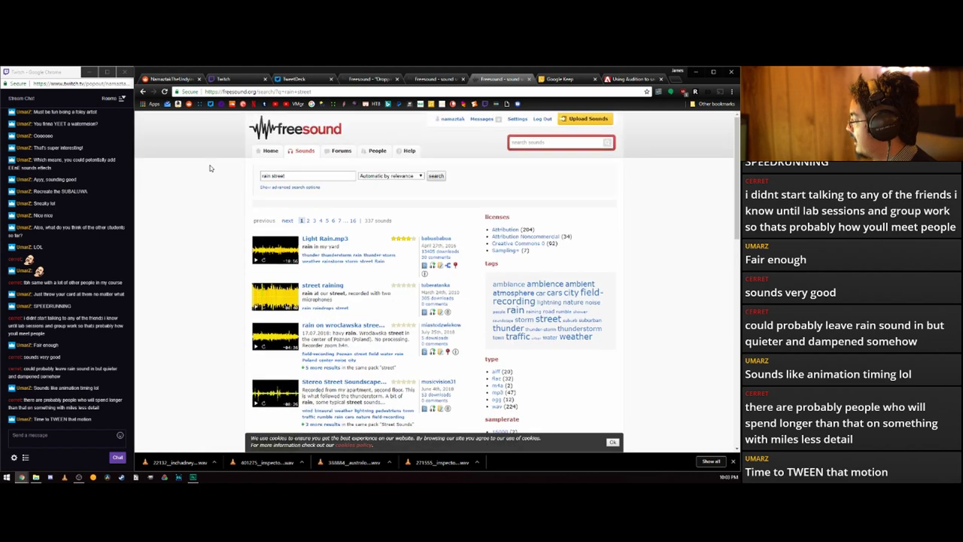
{"action": "triple_click", "coordinate": [305, 176]}
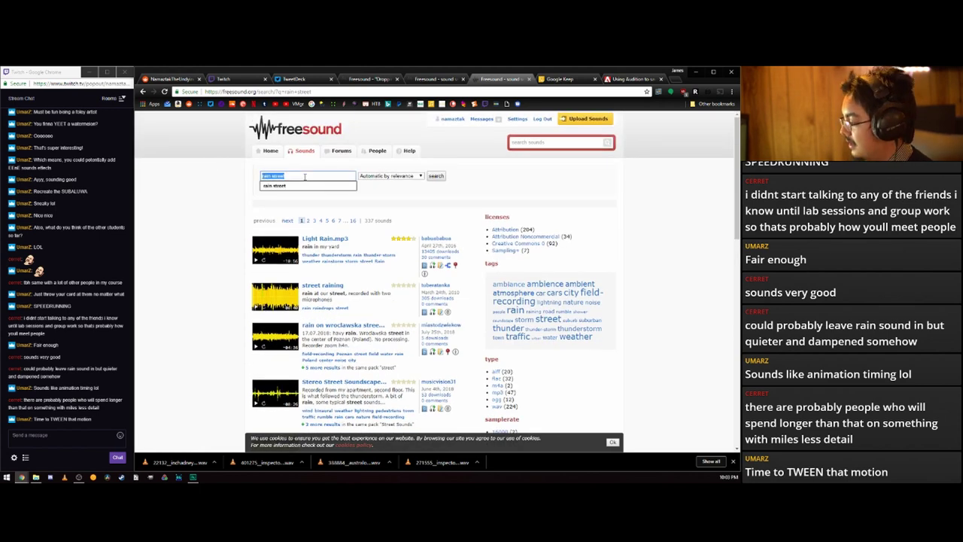
{"action": "left_click", "coordinate": [561, 80]}
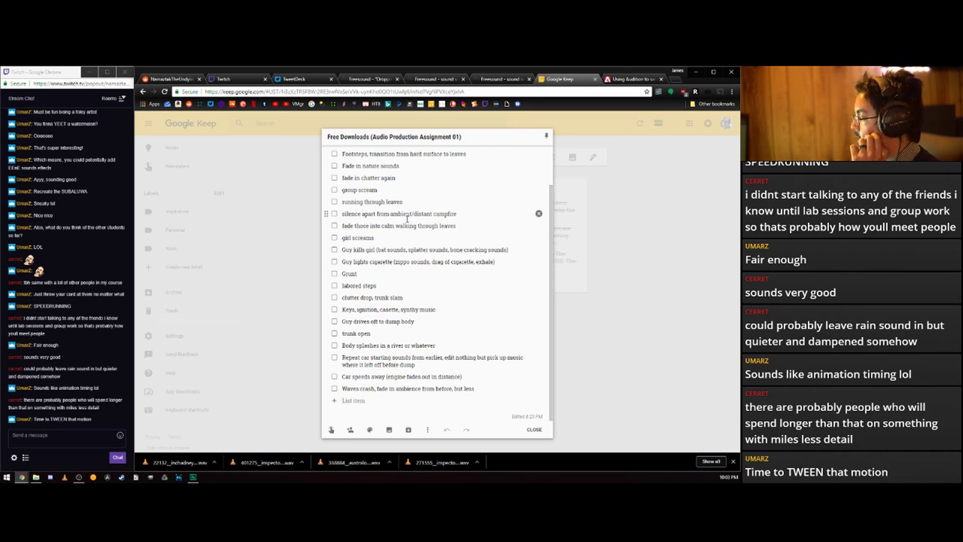
- Review the planned sounds in the Keep checklist, highlight the bat, splatter and bone-cracking item, and return to the Freesound "rain street" search
{"action": "scroll", "coordinate": [421, 214], "scroll_direction": "up", "scroll_amount": 2}
{"action": "scroll", "coordinate": [406, 218], "scroll_direction": "down", "scroll_amount": 2}
{"action": "scroll", "coordinate": [406, 219], "scroll_direction": "up", "scroll_amount": 2}
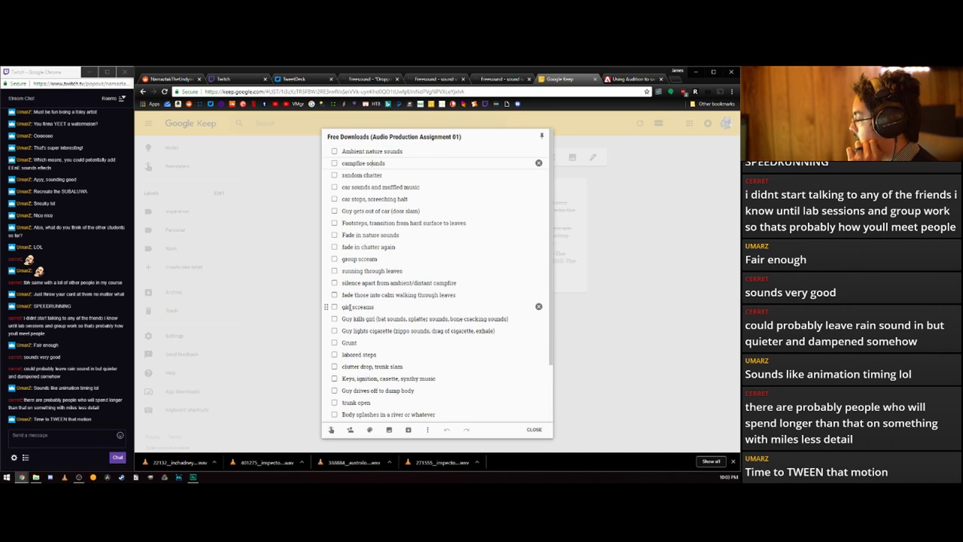
{"action": "left_click_drag", "start_coordinate": [342, 319], "coordinate": [515, 317]}
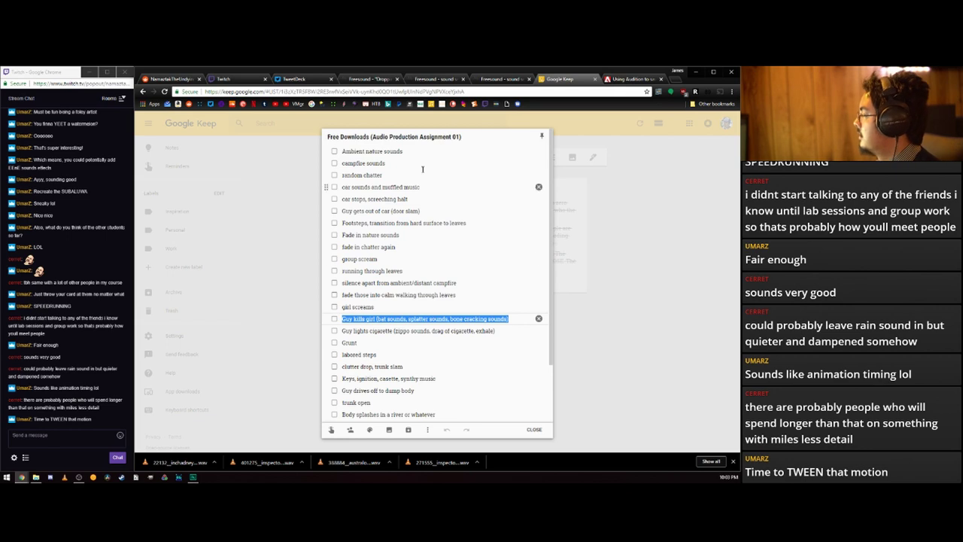
{"action": "left_click", "coordinate": [500, 80]}
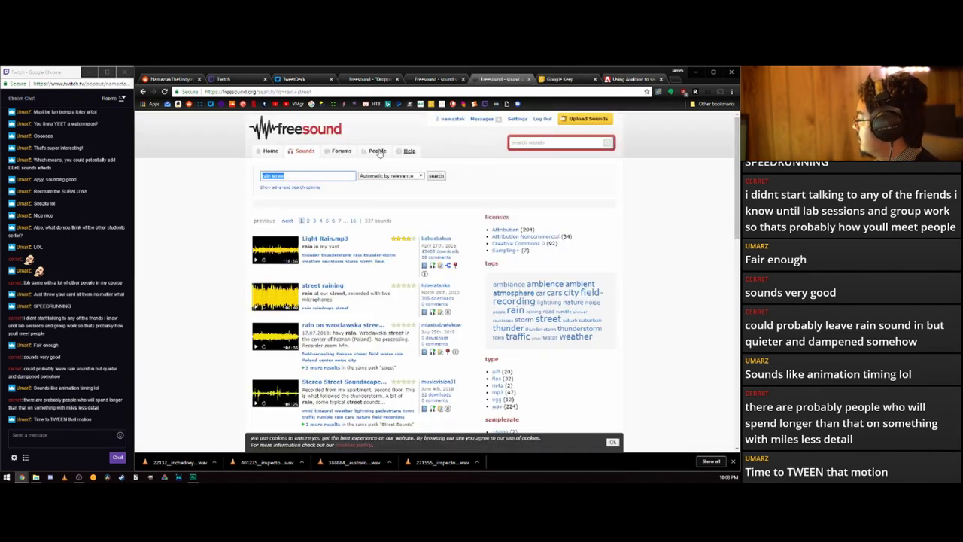
{"action": "left_click_drag", "start_coordinate": [305, 176], "coordinate": [242, 181]}
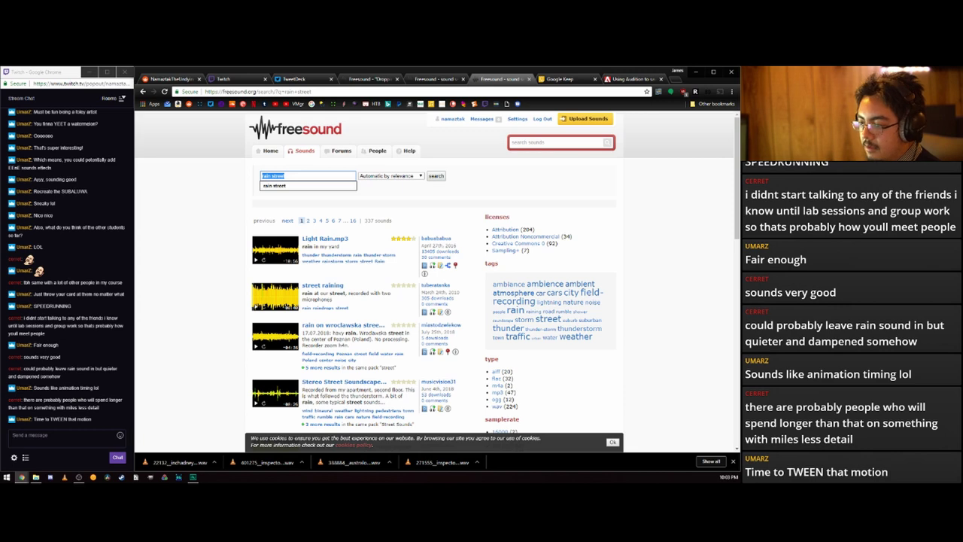
- Switch to Audition, slightly raise the rain clip's reduced level on Track 6 after the volume drop, and play the transition
{"action": "key", "text": "alt+Tab"}
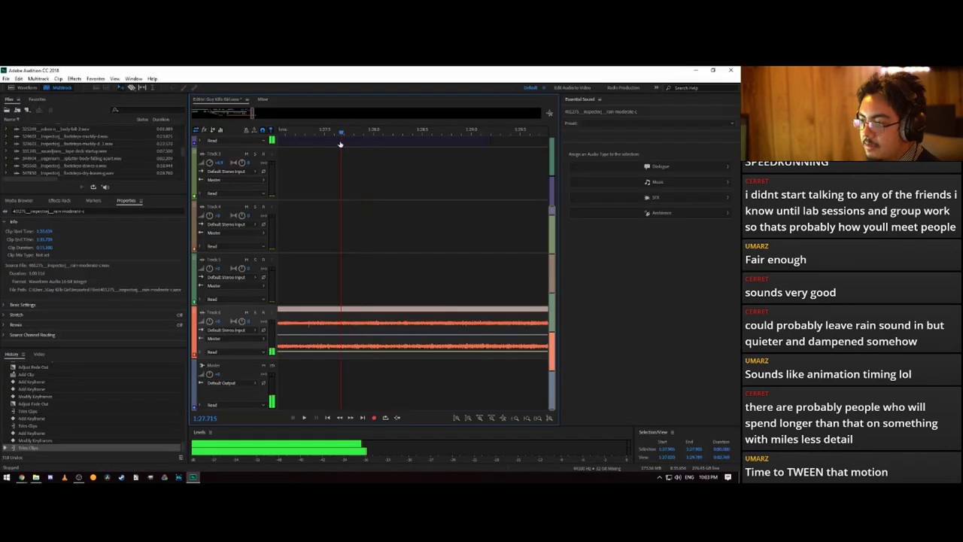
{"action": "left_click_drag", "start_coordinate": [261, 153], "coordinate": [446, 172]}
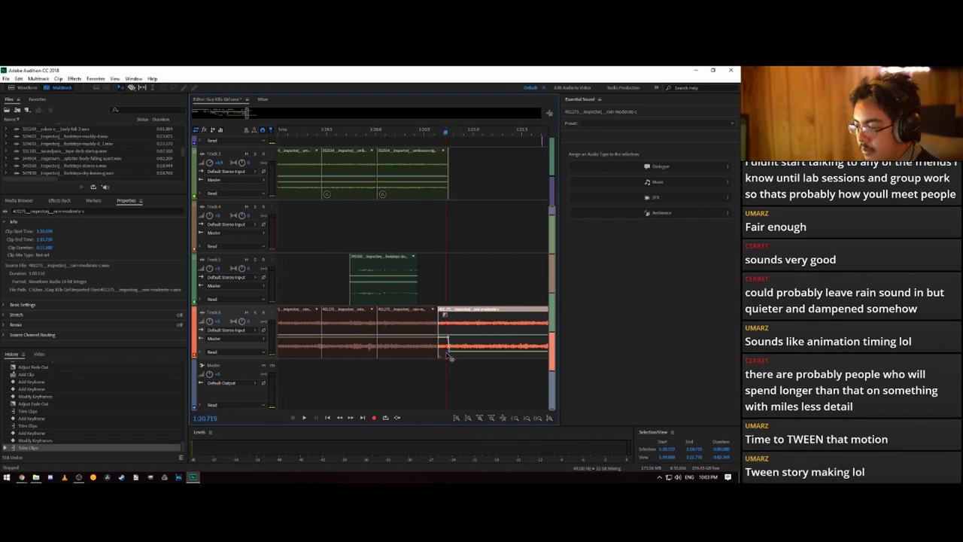
{"action": "mouse_move", "coordinate": [450, 356]}
{"action": "left_mouse_down"}
{"action": "mouse_move", "coordinate": [452, 382]}
{"action": "mouse_move", "coordinate": [451, 354]}
{"action": "left_mouse_up"}
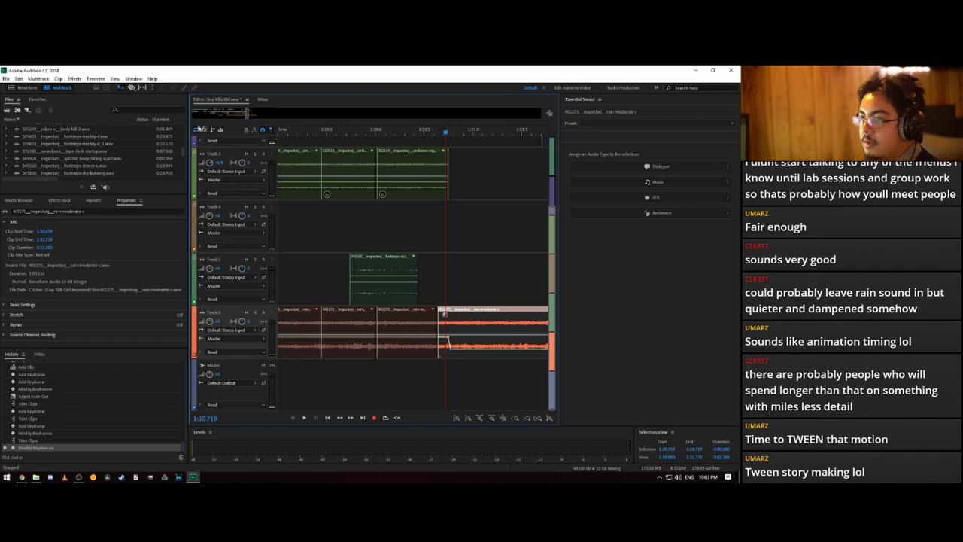
{"action": "scroll", "coordinate": [429, 134], "scroll_direction": "down", "scroll_amount": 2}
{"action": "scroll", "coordinate": [463, 183], "scroll_direction": "up", "scroll_amount": 3}
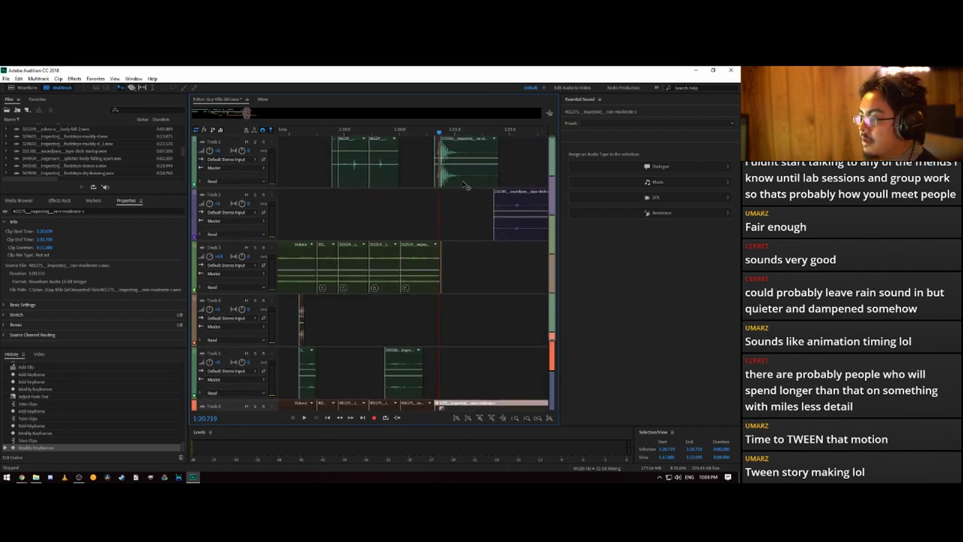
{"action": "key", "text": "space"}
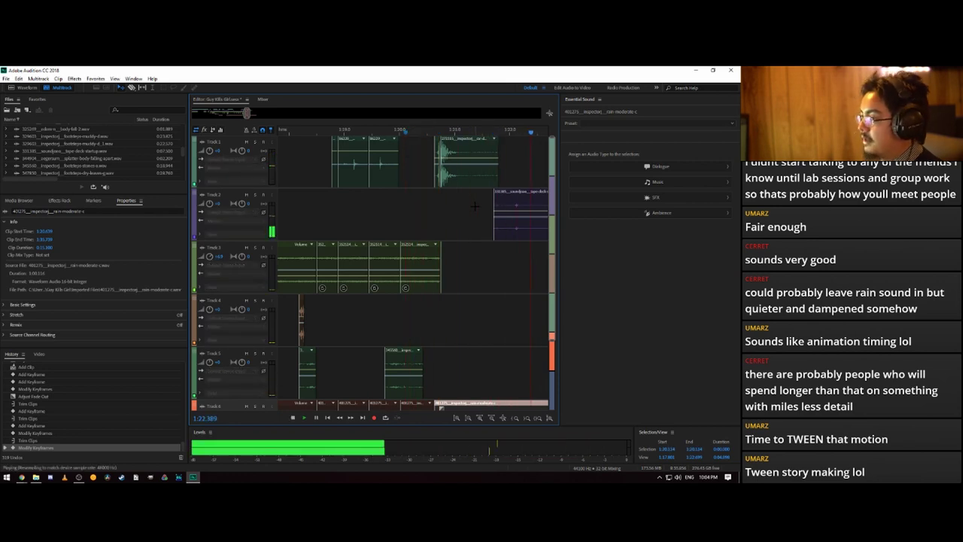
{"action": "key", "text": "space"}
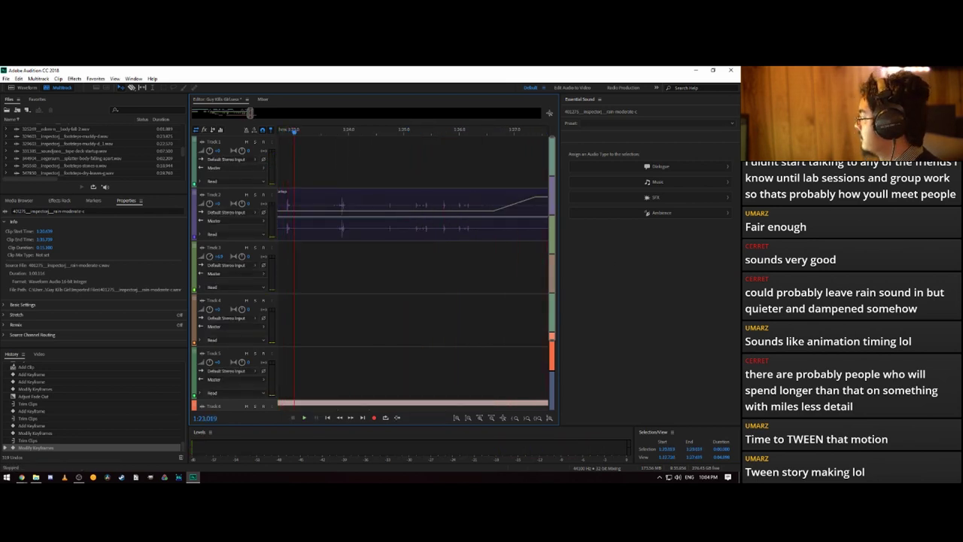
- Switch to TweetDeck in Chrome and send the reply "I'm still streaming my homework on twitch btw" with the Twitch channel link in the open conversation
{"action": "key", "text": "alt+Tab"}
{"action": "left_click", "coordinate": [605, 164]}
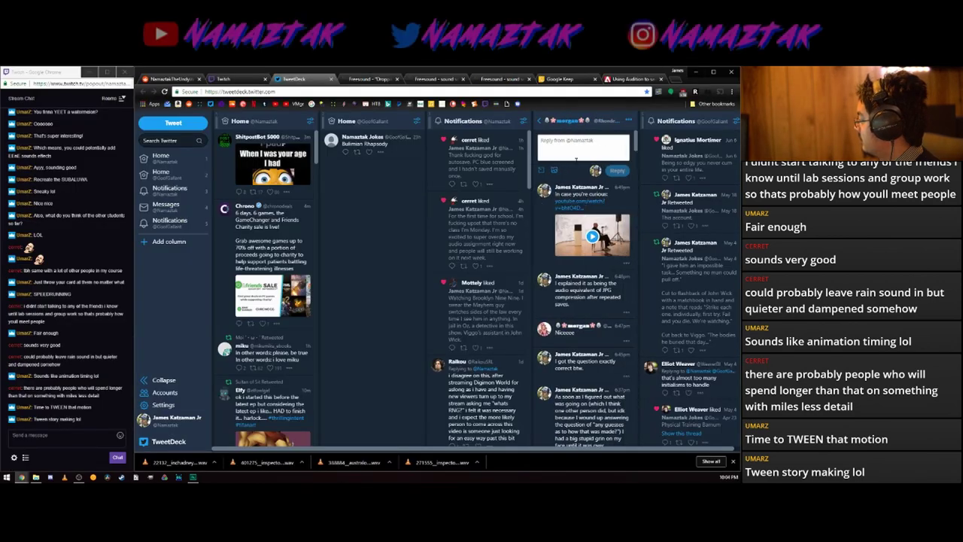
{"action": "type", "text": "I"}
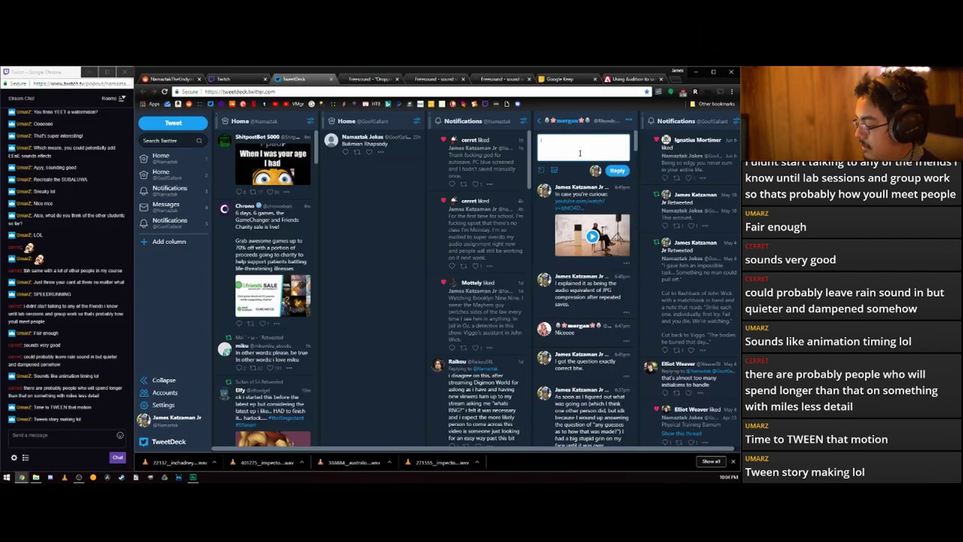
{"action": "type", "text": "'m still st"}
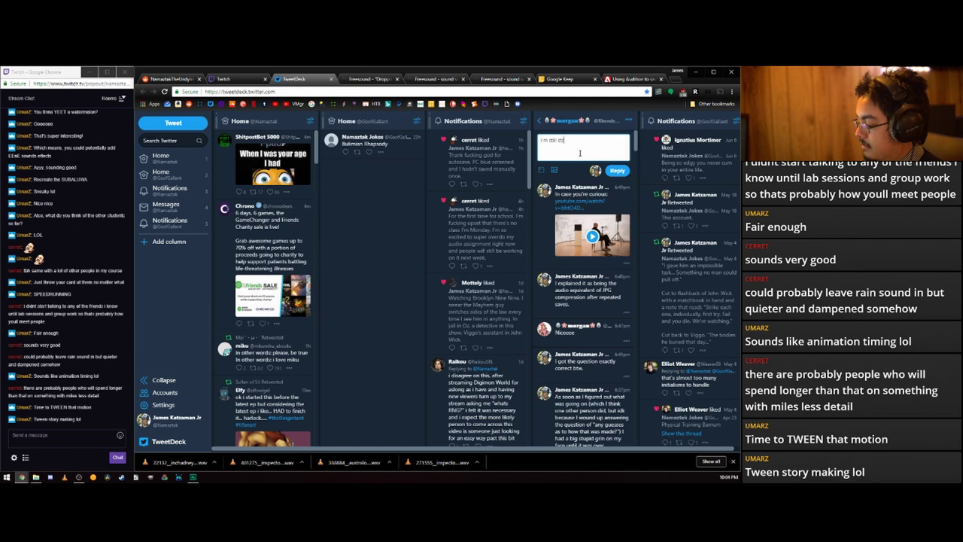
{"action": "type", "text": "reaming my homework btw"}
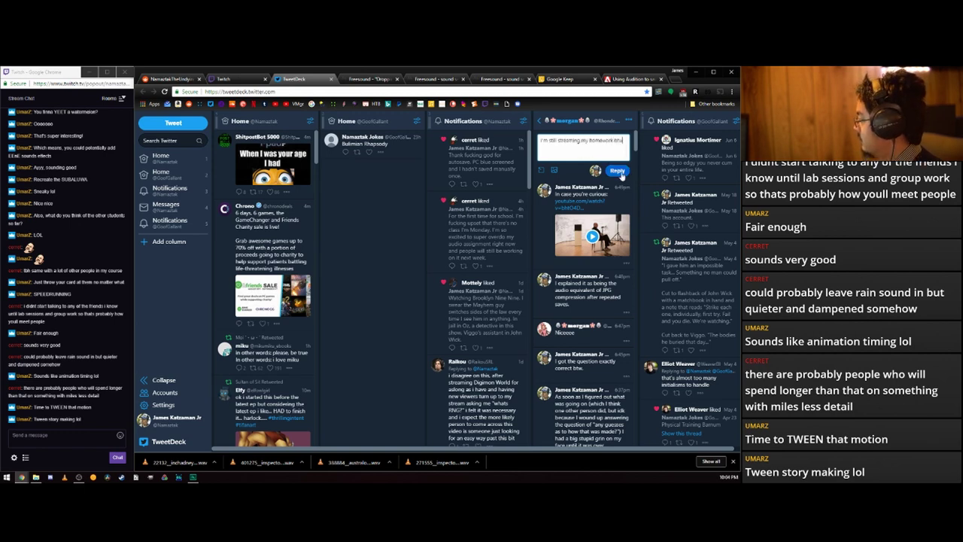
{"action": "left_click", "coordinate": [619, 173]}
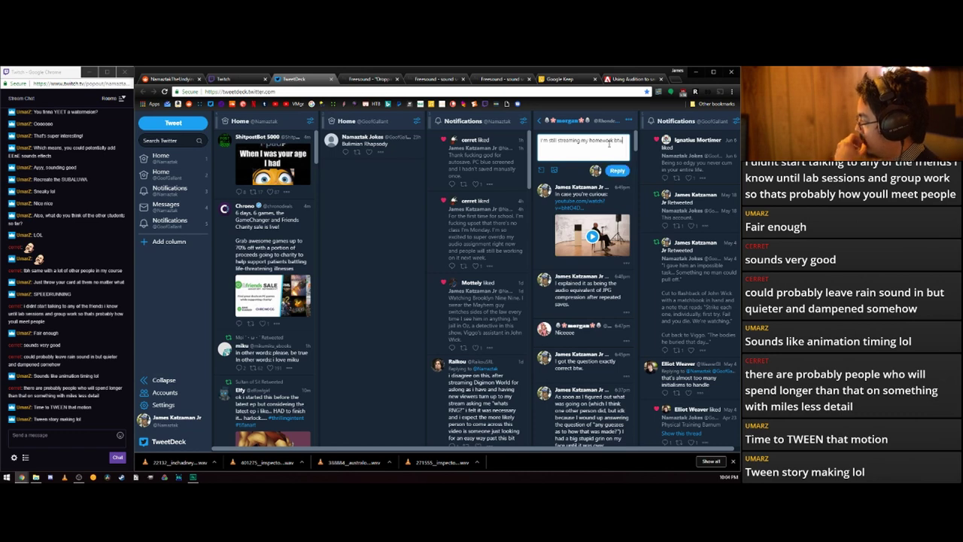
{"action": "type", "text": "on g"}
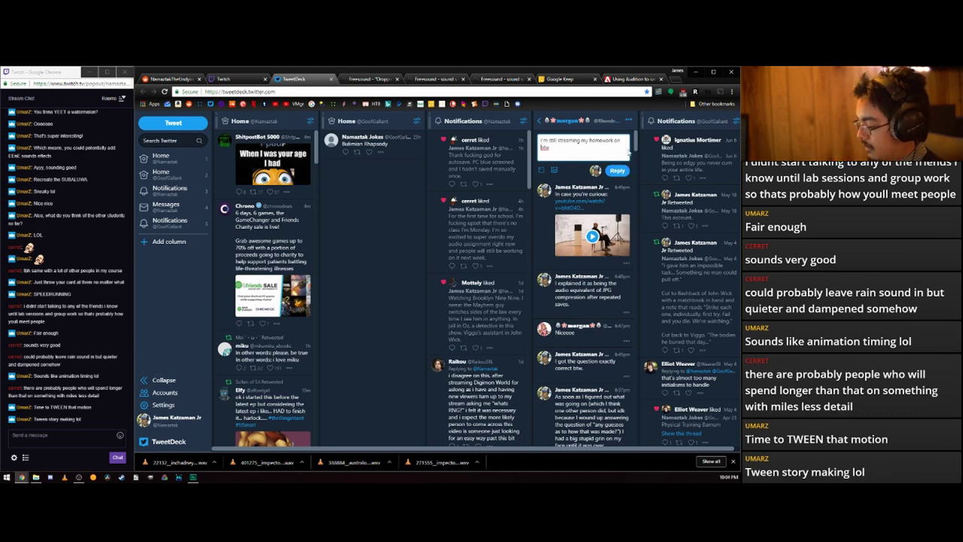
{"action": "type", "text": "twitch"}
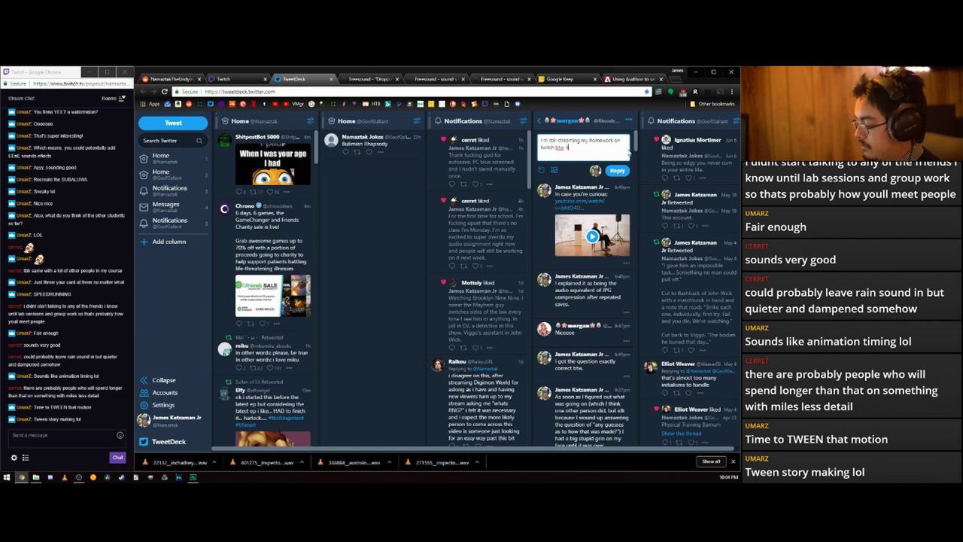
{"action": "type", "text": ".tv/namat"}
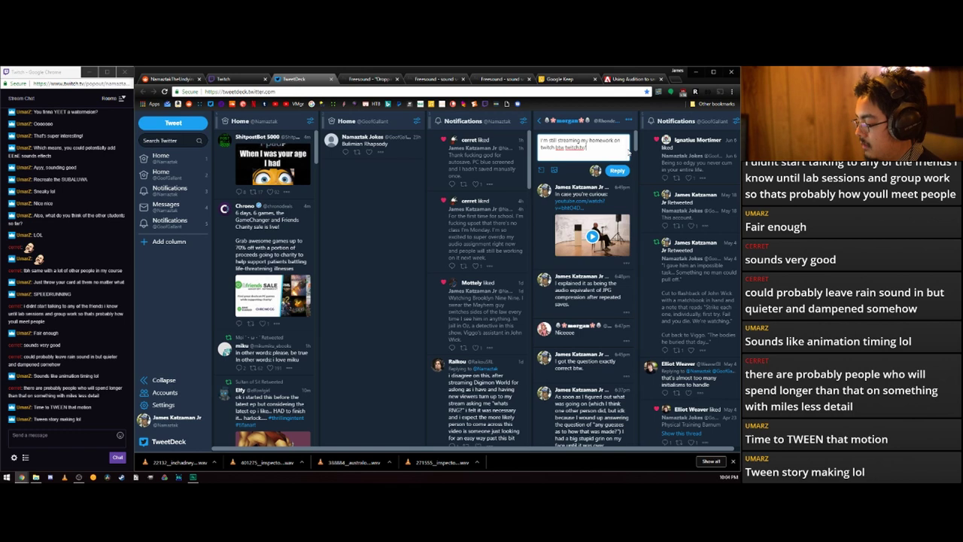
{"action": "type", "text": "taktheundying"}
{"action": "left_click", "coordinate": [617, 170]}
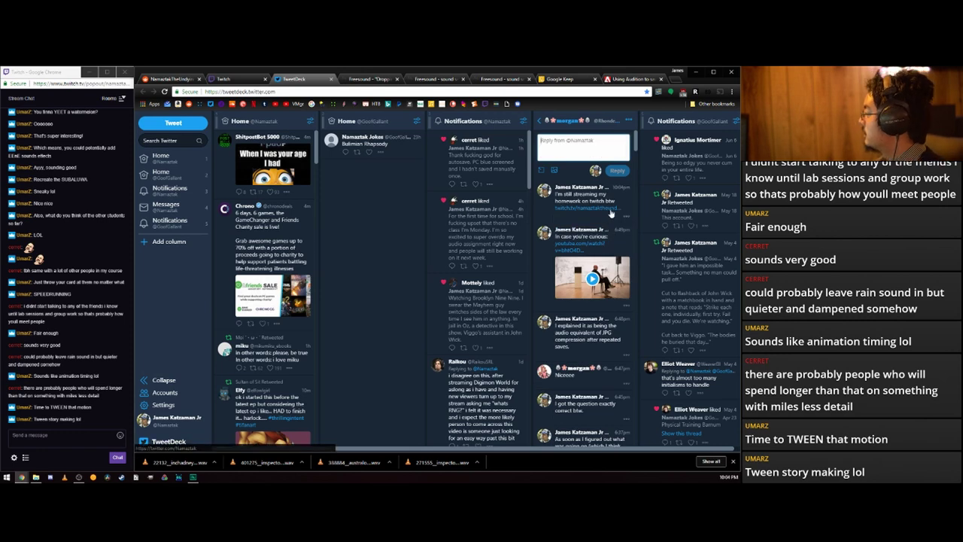
{"action": "left_click", "coordinate": [626, 83]}
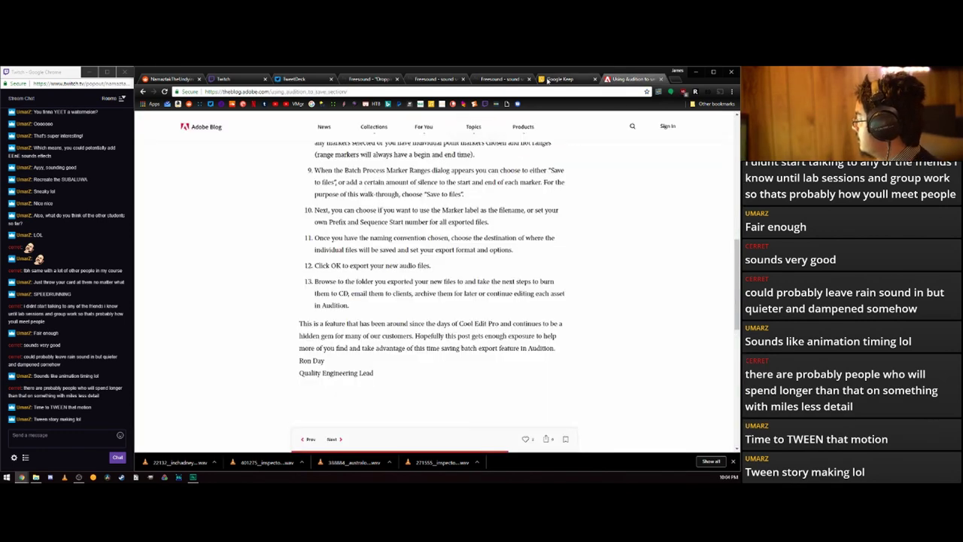
{"action": "left_click", "coordinate": [561, 79]}
{"action": "left_click", "coordinate": [501, 79]}
{"action": "left_click", "coordinate": [437, 79]}
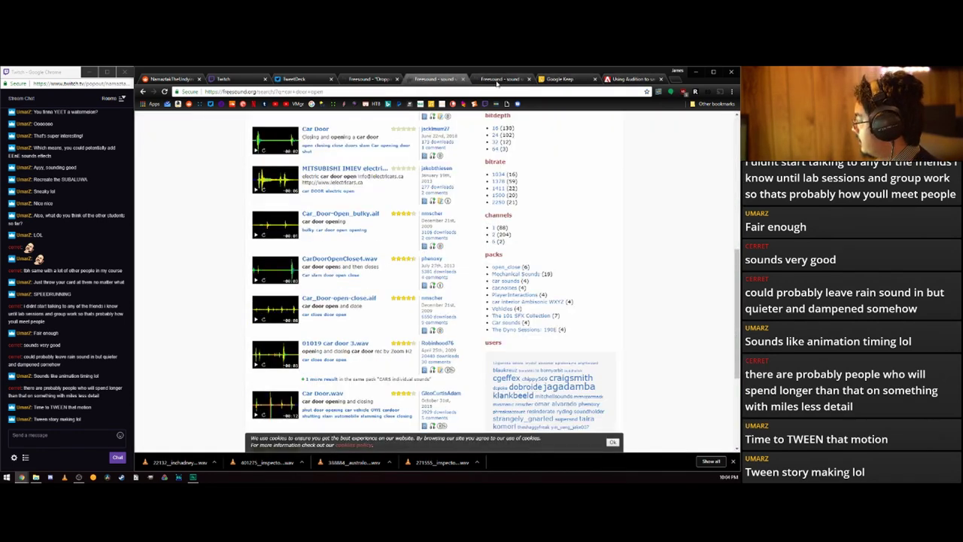
{"action": "left_click", "coordinate": [498, 80]}
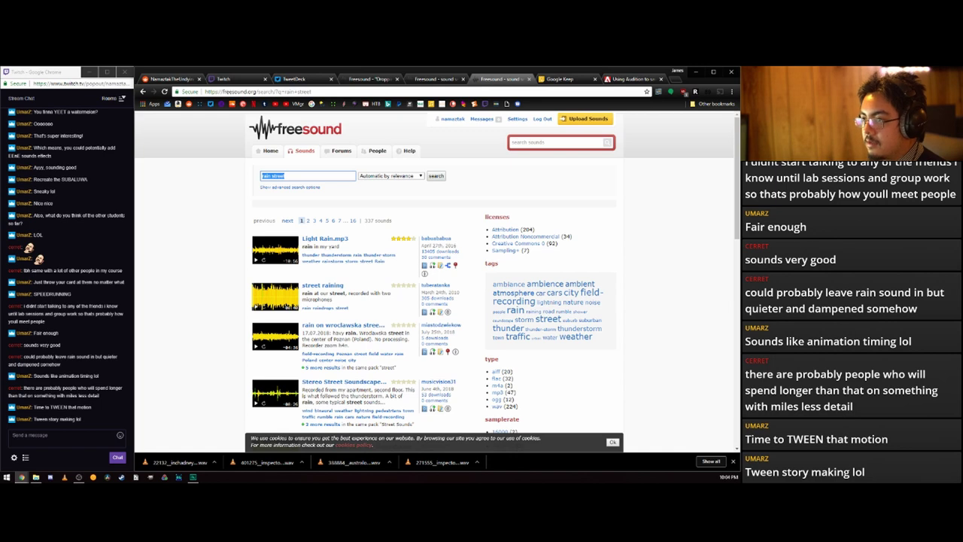
- Switch to Audition and play the tape-deck-startup clip on Track 2 over the quieter rain, starting near the clip's beginning
{"action": "key", "text": "alt+Tab"}
{"action": "left_click_drag", "start_coordinate": [294, 133], "coordinate": [280, 134]}
{"action": "scroll", "coordinate": [325, 137], "scroll_direction": "down", "scroll_amount": 2}
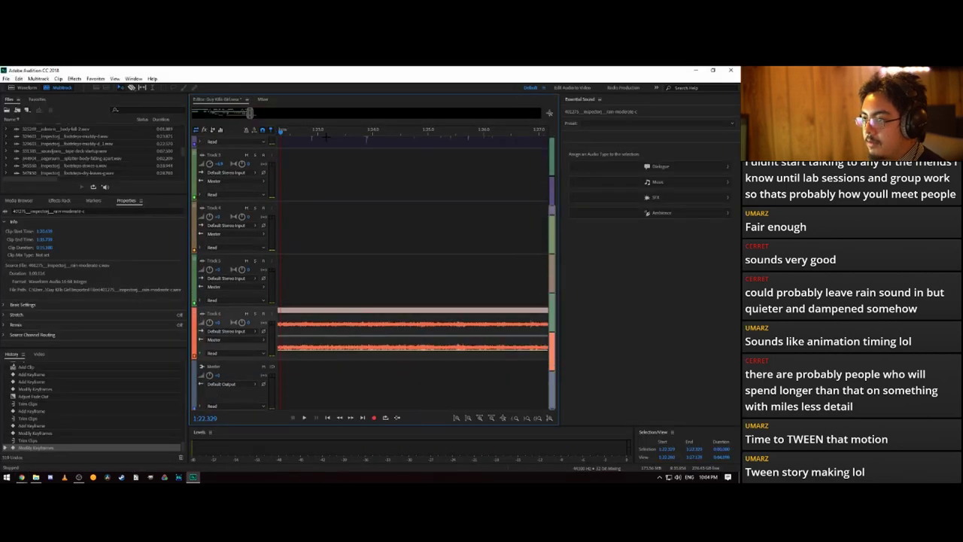
{"action": "scroll", "coordinate": [325, 136], "scroll_direction": "up", "scroll_amount": 4}
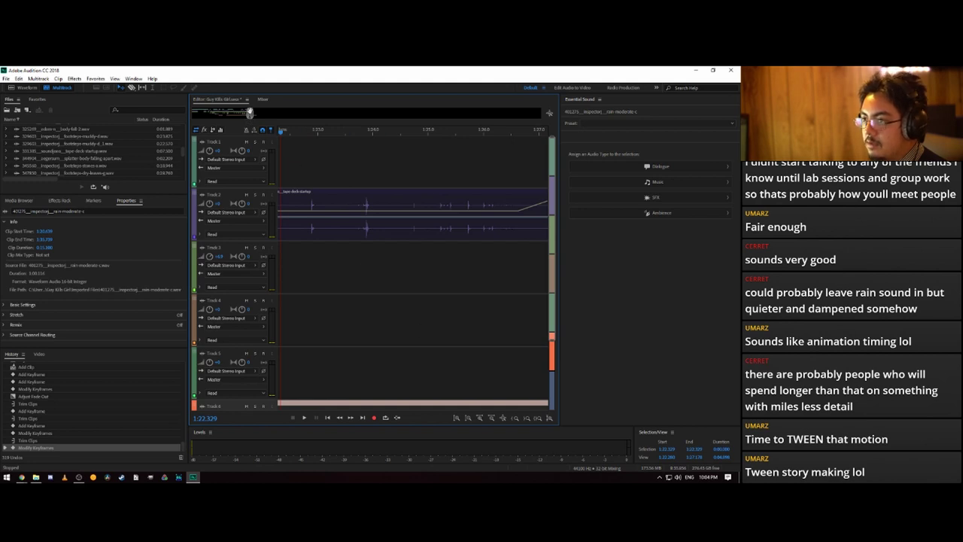
{"action": "left_click_drag", "start_coordinate": [250, 114], "coordinate": [247, 112]}
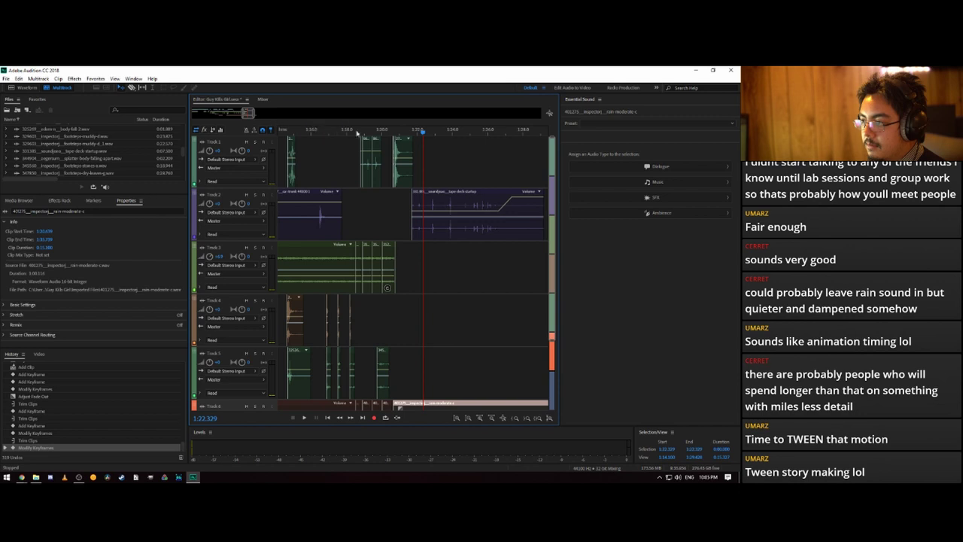
{"action": "key", "text": "space"}
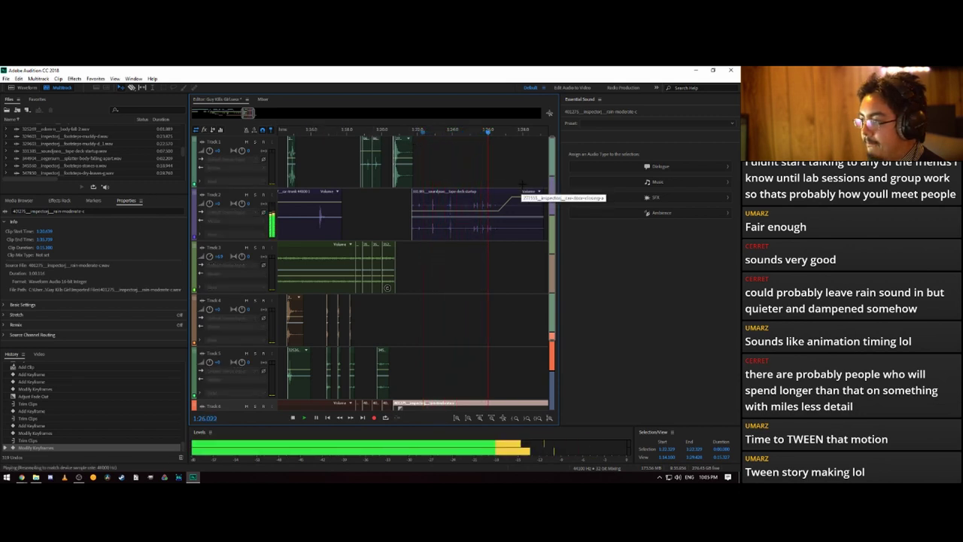
{"action": "key", "text": "space"}
{"action": "key", "text": "space"}
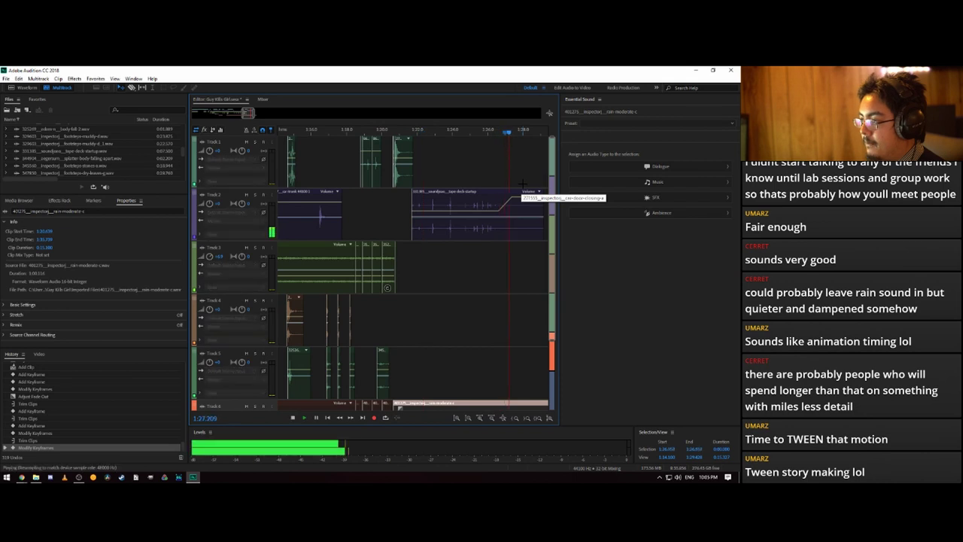
{"action": "key", "text": "space"}
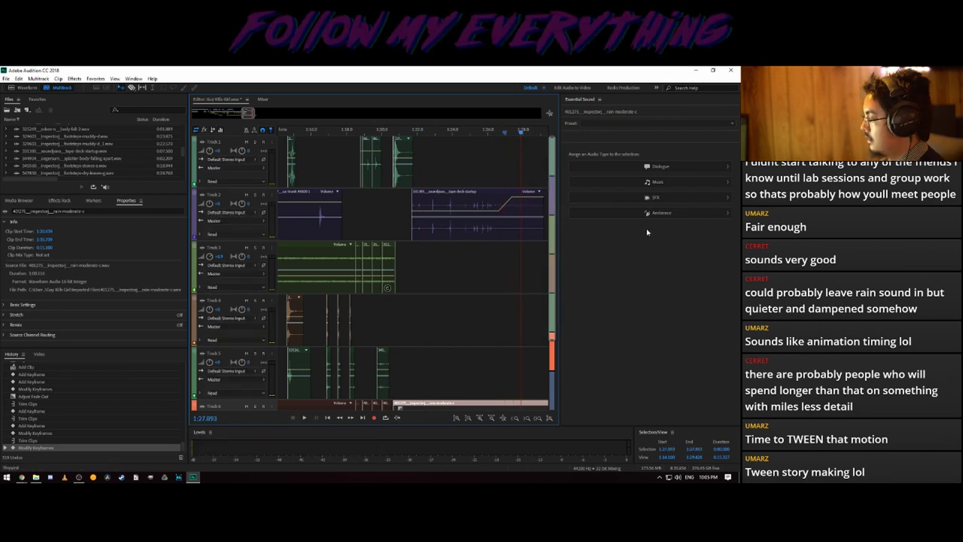
- Switch to Chrome and search Freesound for "classical"
{"action": "key", "text": "alt+Tab"}
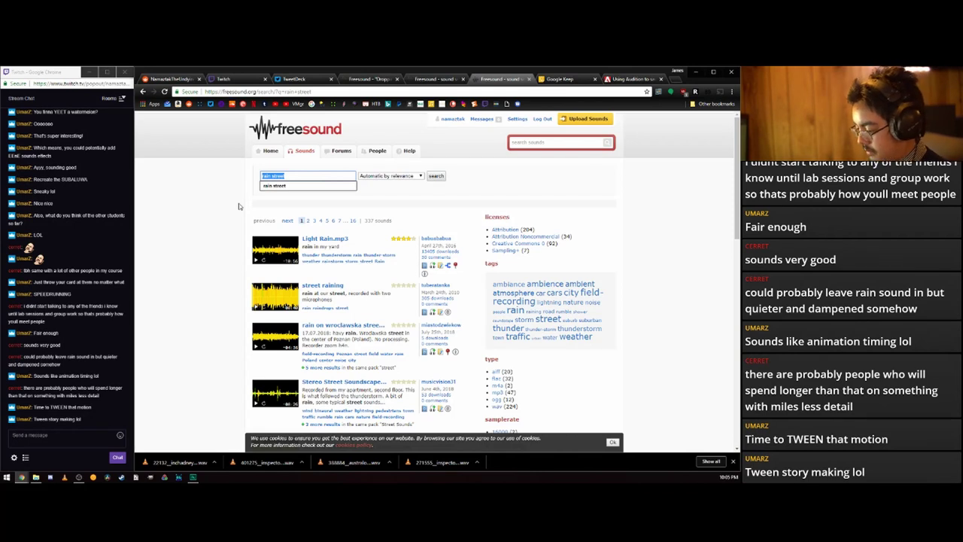
{"action": "type", "text": "classical"}
{"action": "key", "text": "Return"}
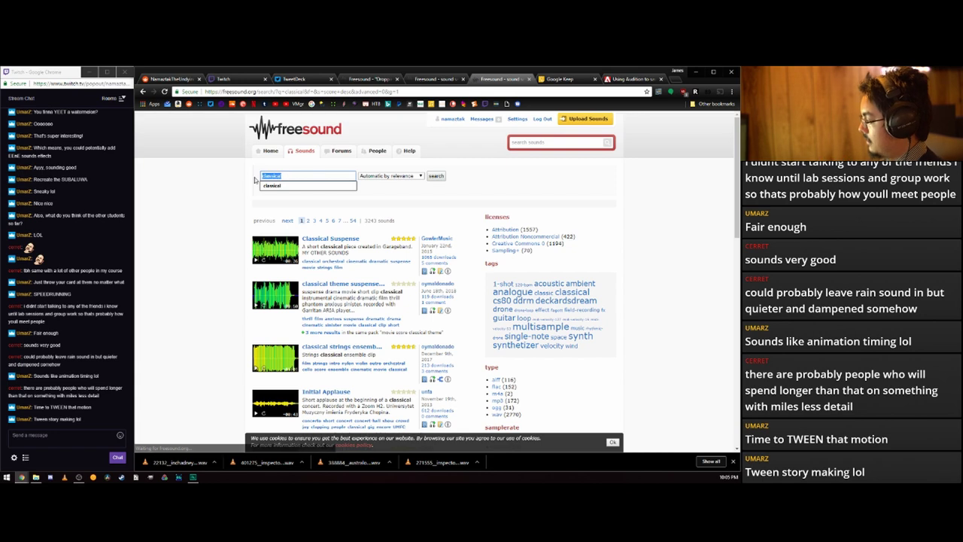
- Search Freesound for "80s" and browse the first page of results for music to follow the tape deck
{"action": "type", "text": "ja"}
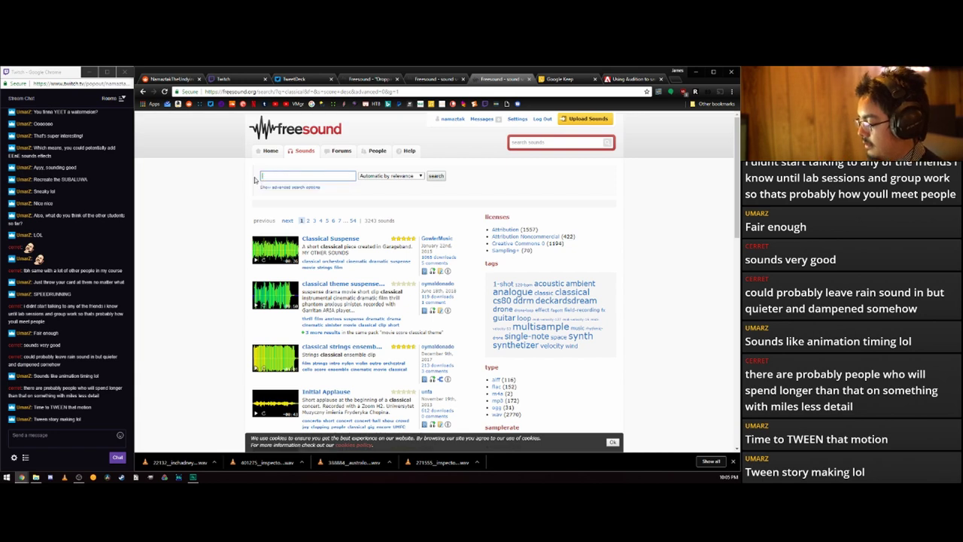
{"action": "key", "text": "Return"}
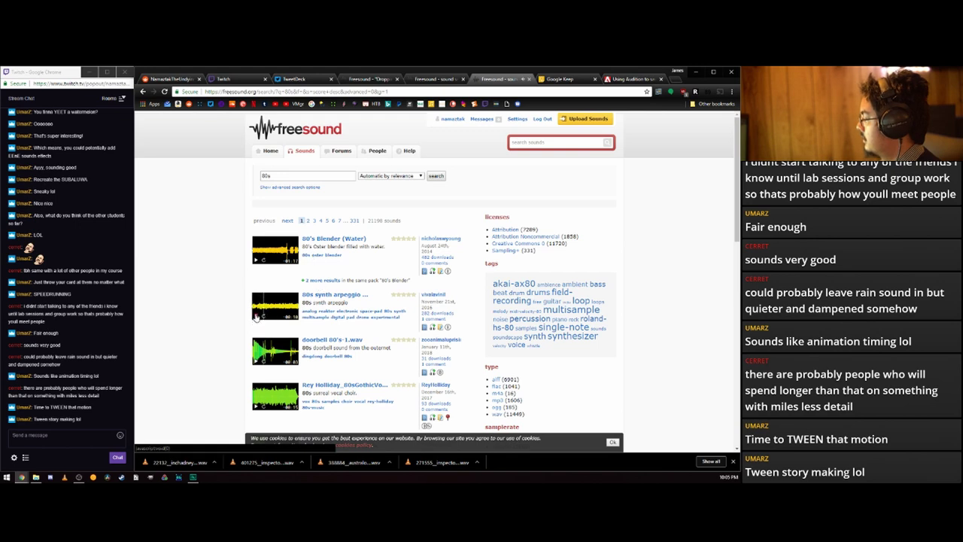
{"action": "left_click_drag", "start_coordinate": [288, 176], "coordinate": [245, 188]}
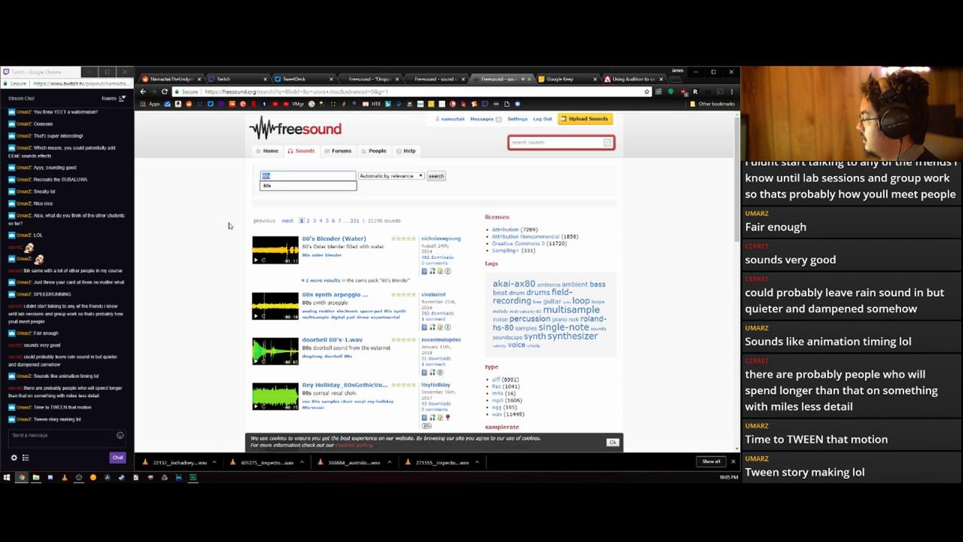
{"action": "scroll", "coordinate": [235, 231], "scroll_direction": "down", "scroll_amount": 5}
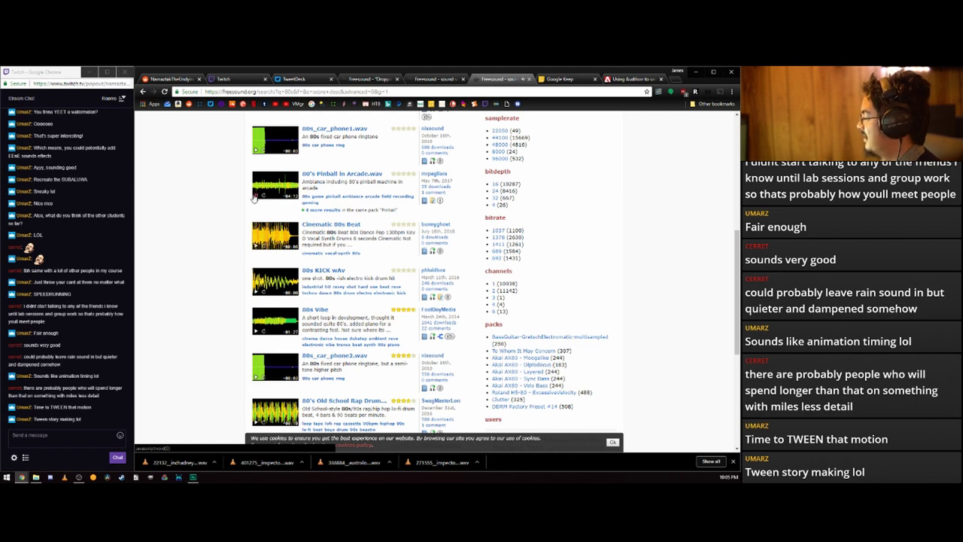
{"action": "scroll", "coordinate": [231, 217], "scroll_direction": "down", "scroll_amount": 4}
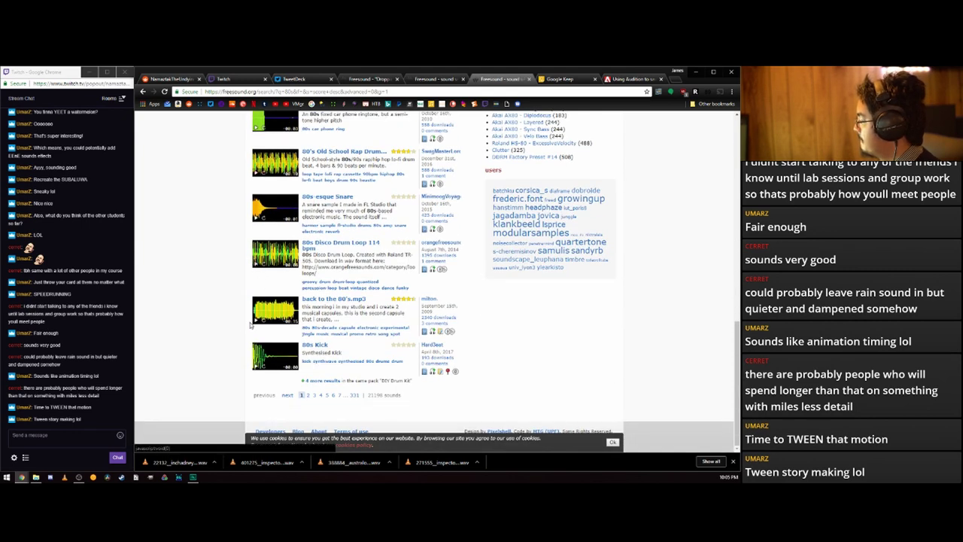
- Open the second page of the "80s" results and save the "80s geist" sound into the Home files folder
{"action": "left_click", "coordinate": [308, 395]}
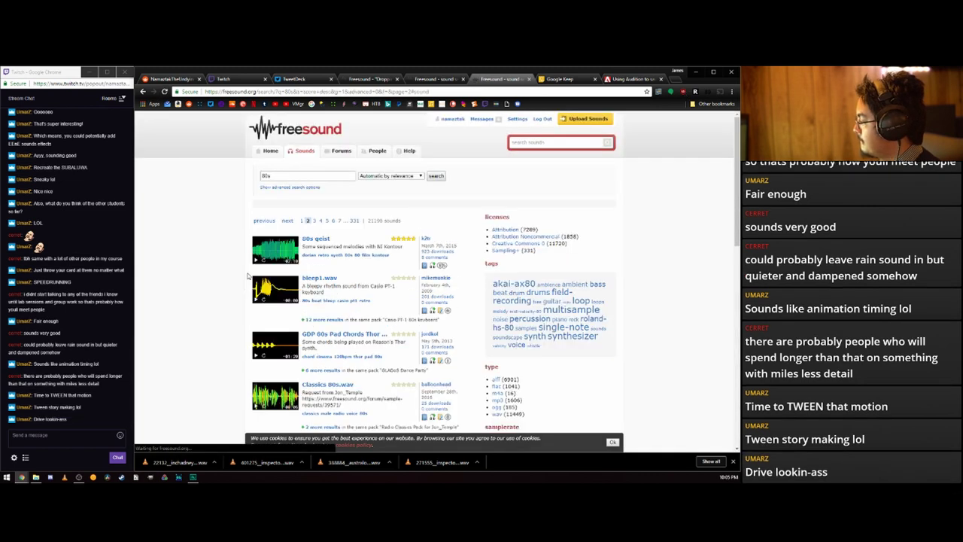
{"action": "scroll", "coordinate": [260, 233], "scroll_direction": "down", "scroll_amount": 1}
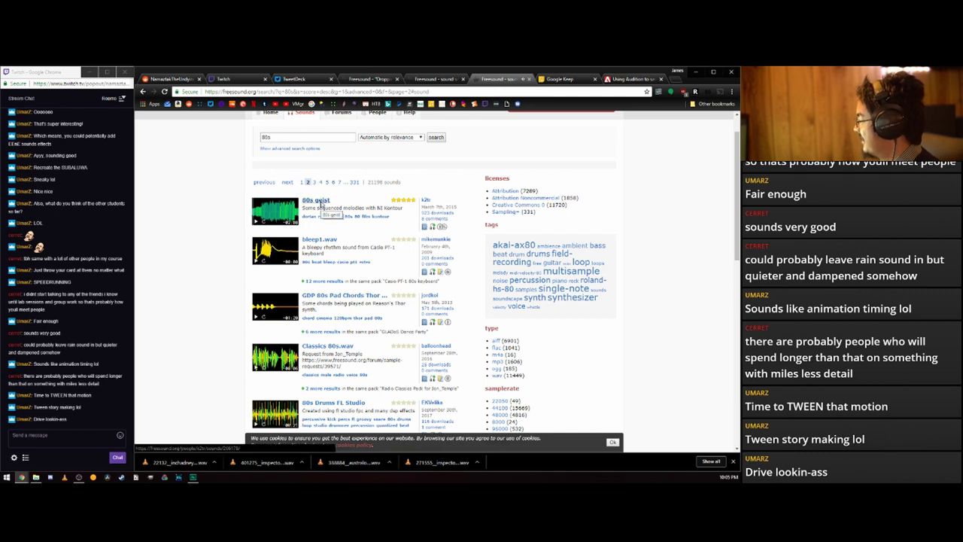
{"action": "left_click", "coordinate": [320, 204]}
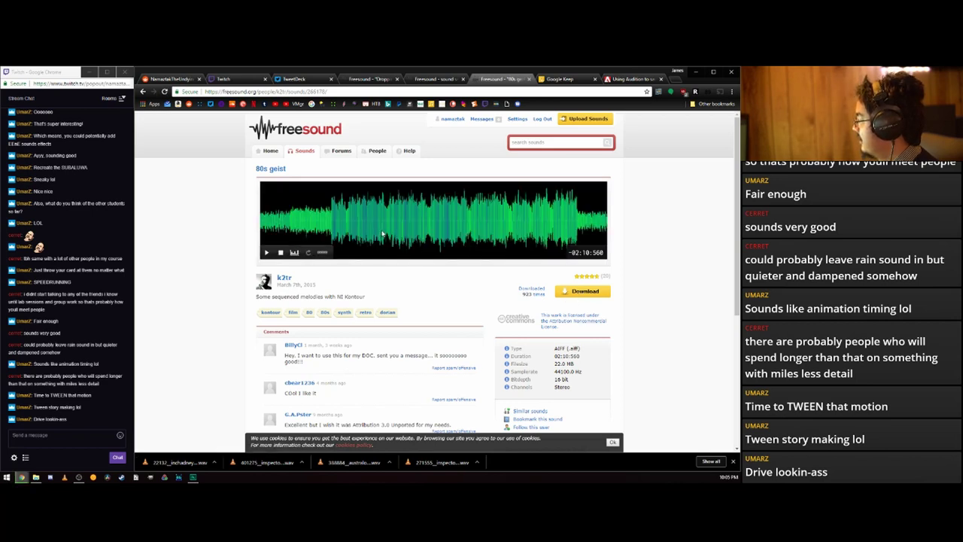
{"action": "key", "text": "ctrl+s"}
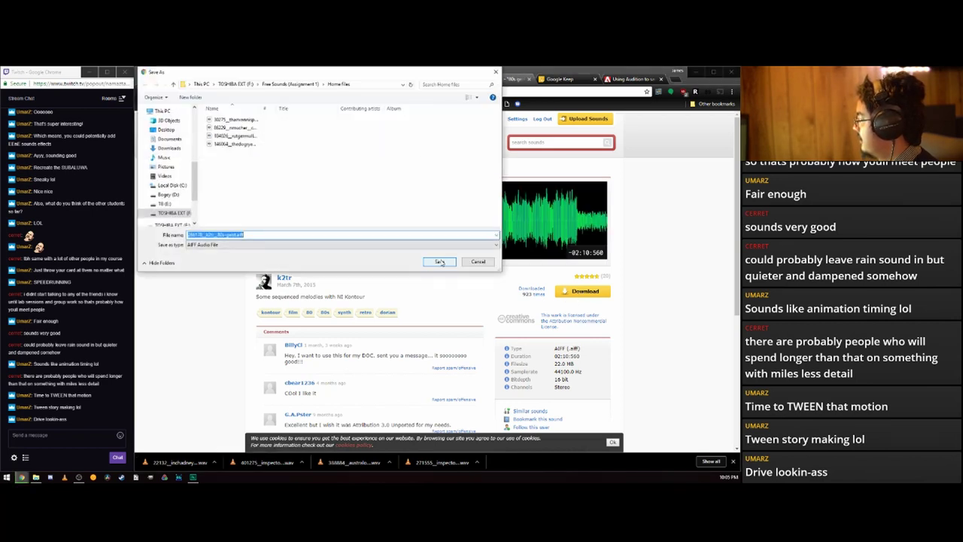
{"action": "left_click", "coordinate": [438, 261]}
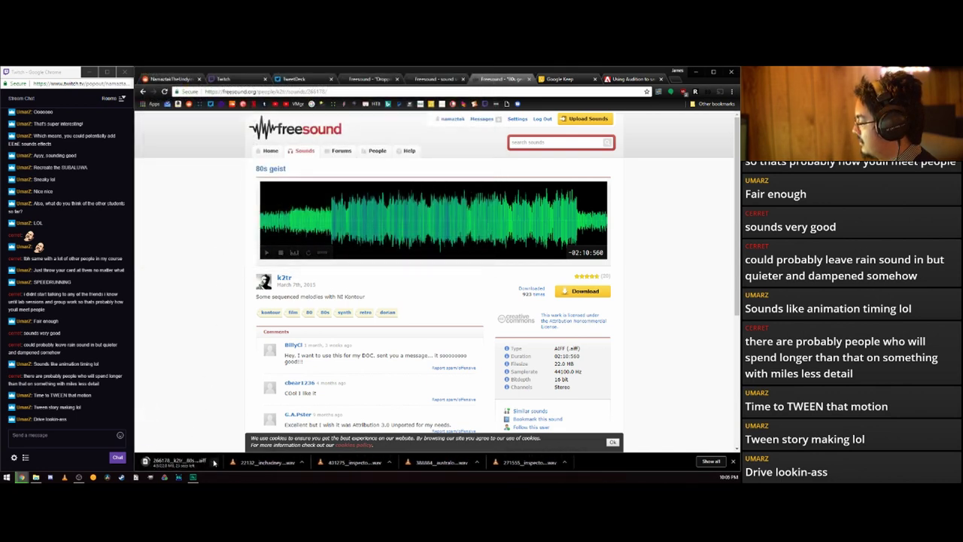
{"action": "left_click", "coordinate": [214, 462]}
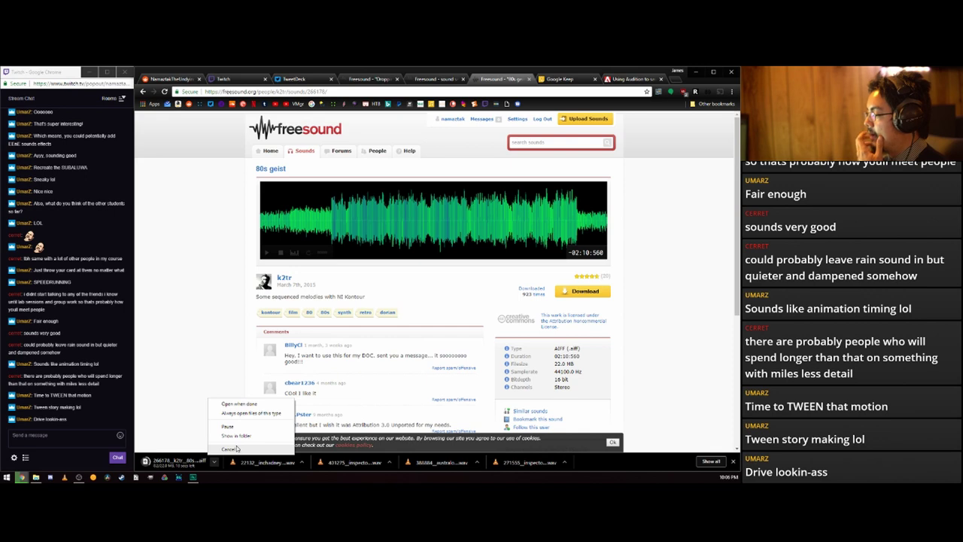
{"action": "left_click", "coordinate": [236, 449]}
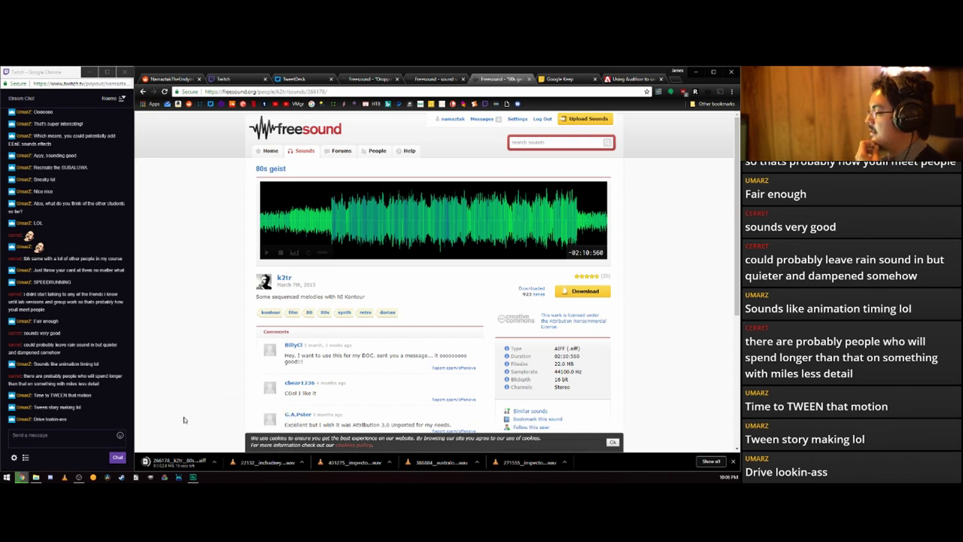
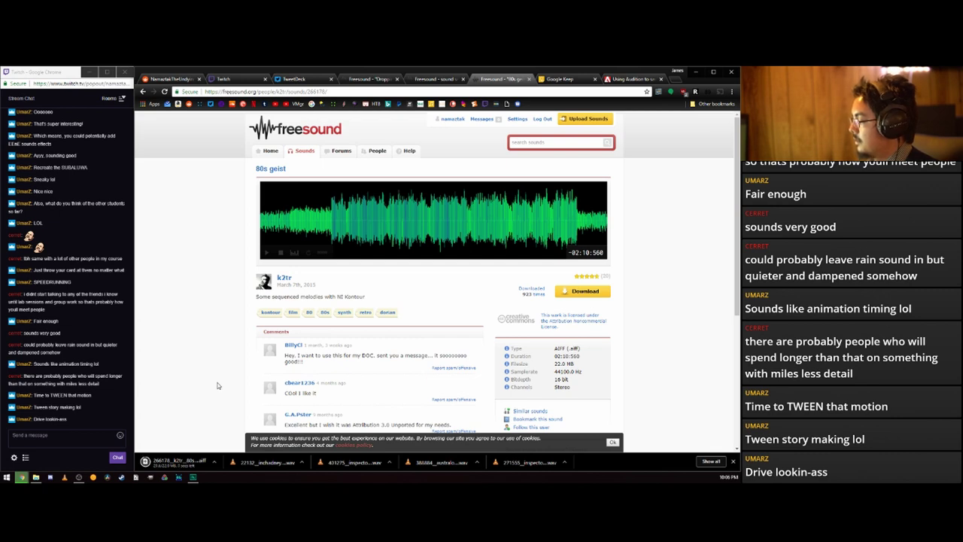
- Show the downloaded 80s geist file in its folder, switch to Audition and place the file on Track 3 just before the tape-deck-startup clip's end
{"action": "left_click", "coordinate": [214, 462]}
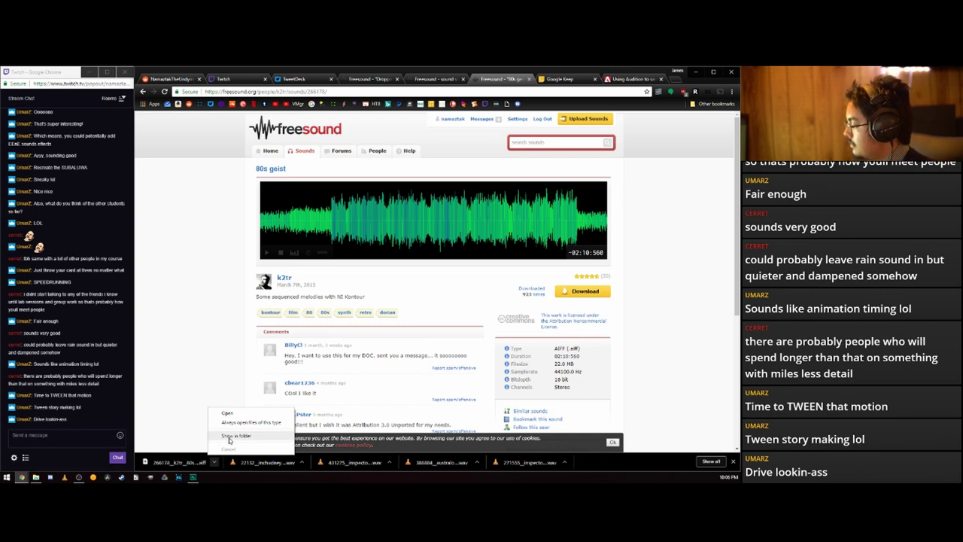
{"action": "left_click", "coordinate": [230, 436]}
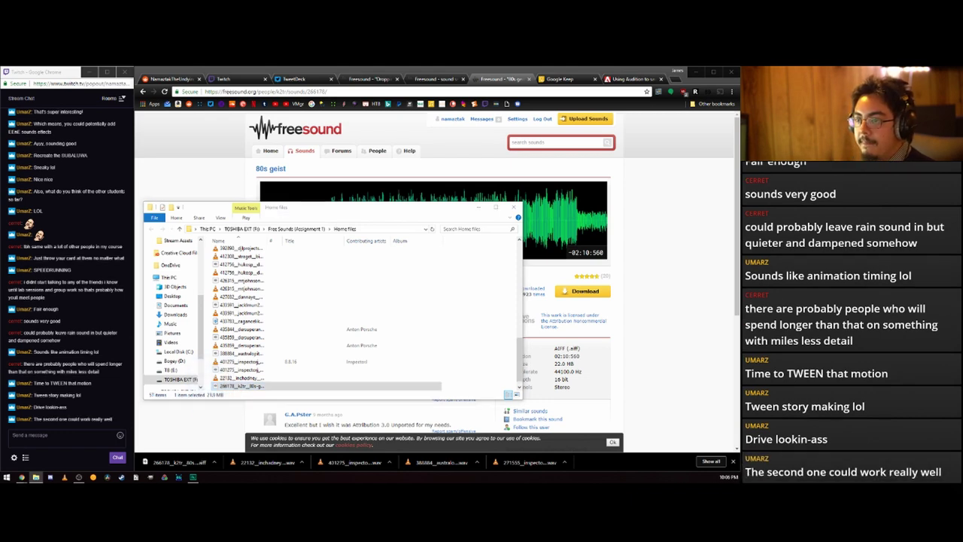
{"action": "key", "text": "alt+Tab"}
{"action": "type", "text": "40"}
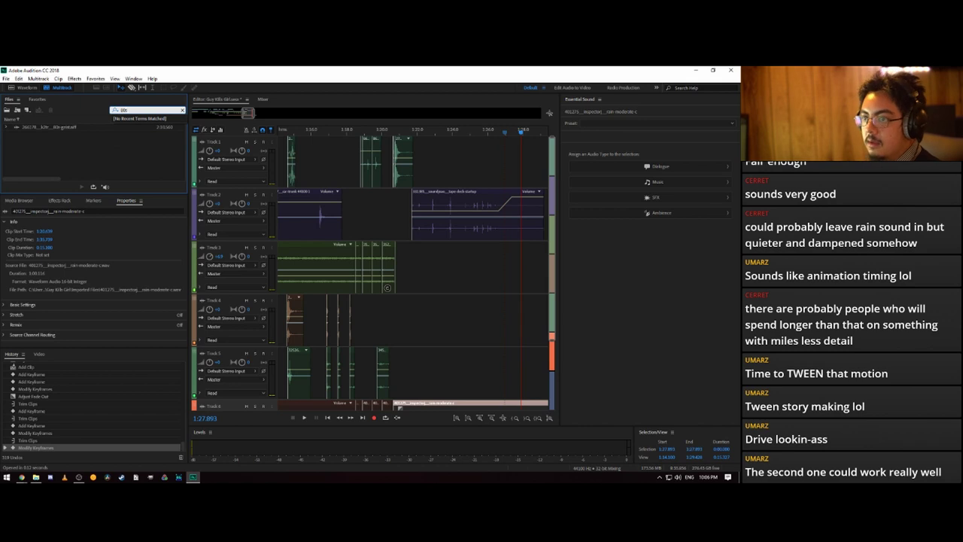
{"action": "left_click_drag", "start_coordinate": [68, 129], "coordinate": [515, 276]}
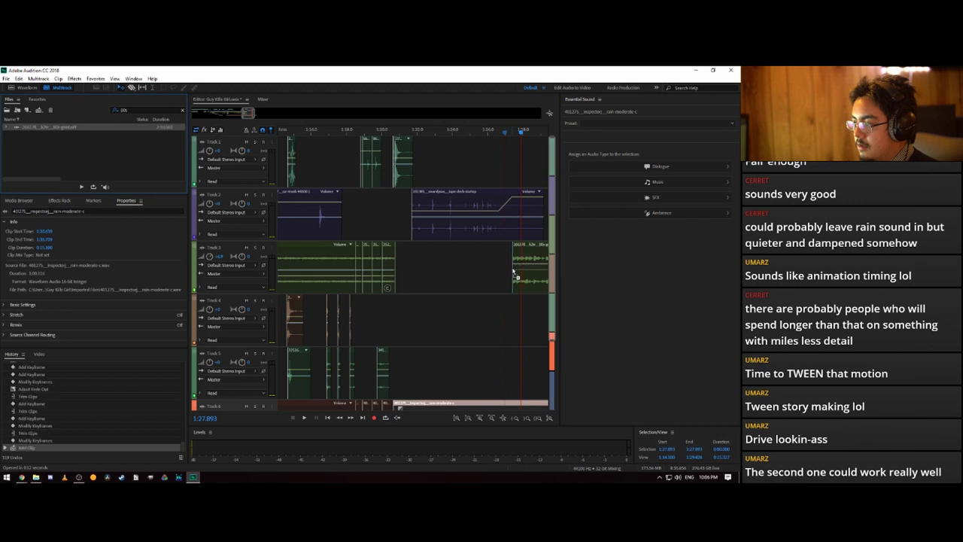
- Split the clips shortly after the music starts and delete the leftover end piece of the tape-deck-startup clip on Track 2
{"action": "key", "text": "r"}
{"action": "left_click", "coordinate": [516, 206]}
{"action": "key", "text": "v"}
{"action": "left_click", "coordinate": [531, 224]}
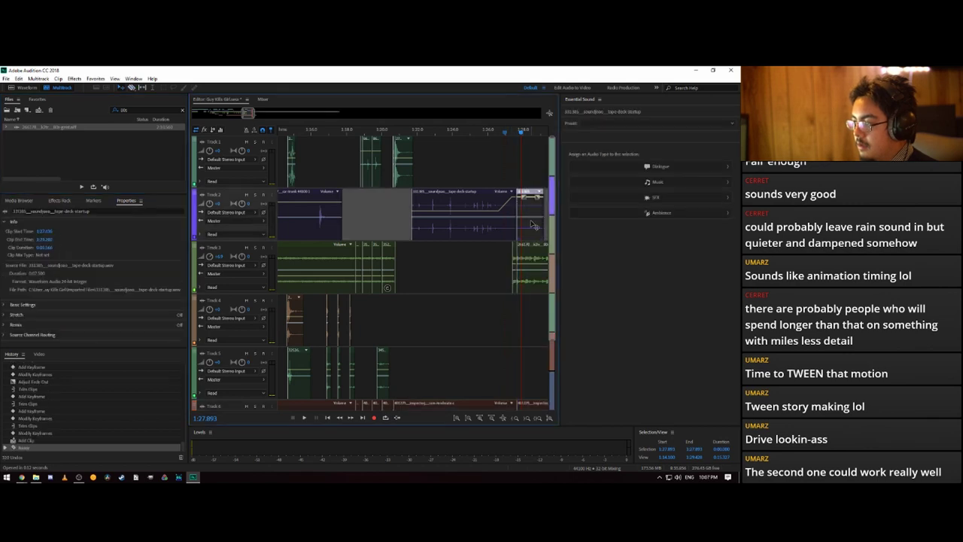
{"action": "key", "text": "Delete"}
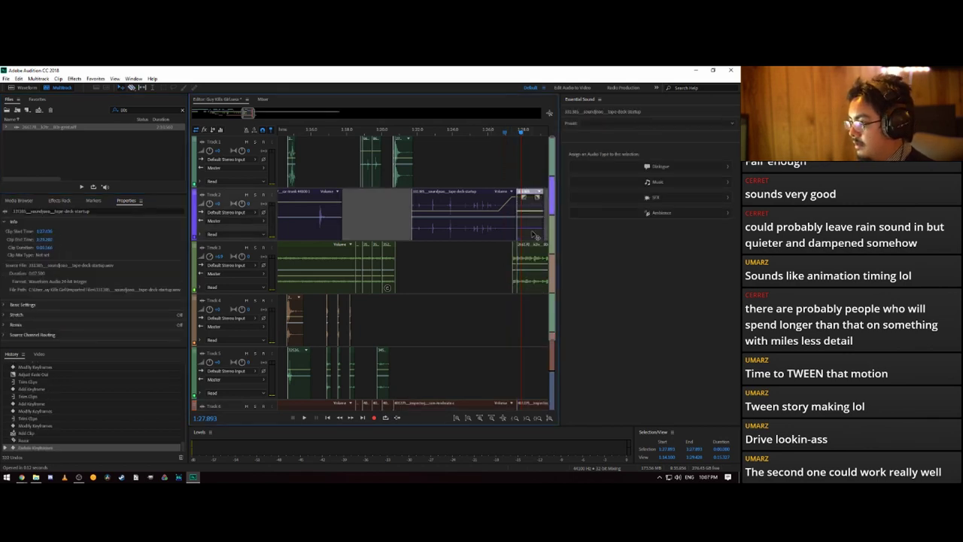
{"action": "key", "text": "Delete"}
- Play the tape deck's transition into the music, starting again from just before the car door closes
{"action": "left_click", "coordinate": [511, 137]}
{"action": "key", "text": "space"}
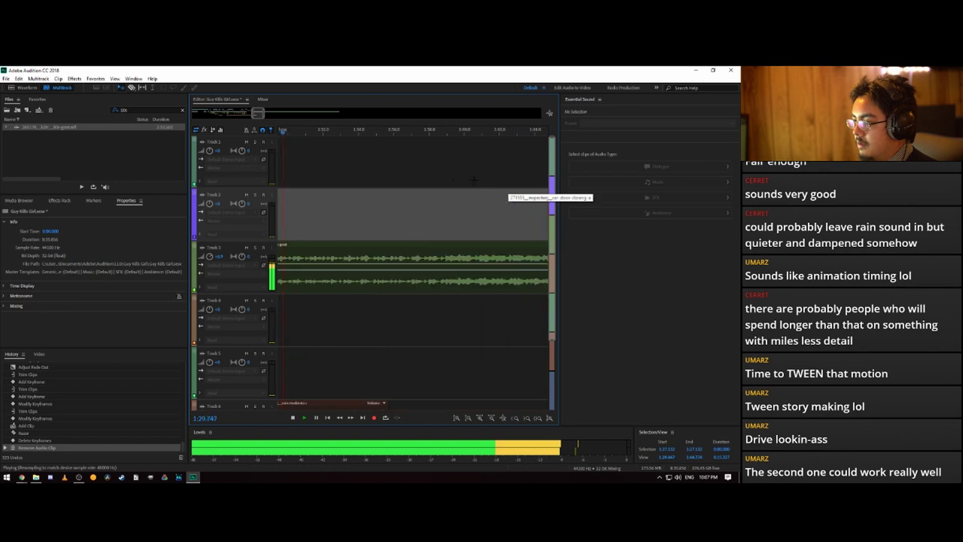
{"action": "key", "text": "space"}
{"action": "left_click", "coordinate": [296, 134]}
{"action": "left_click_drag", "start_coordinate": [296, 135], "coordinate": [410, 135]}
{"action": "key", "text": "space"}
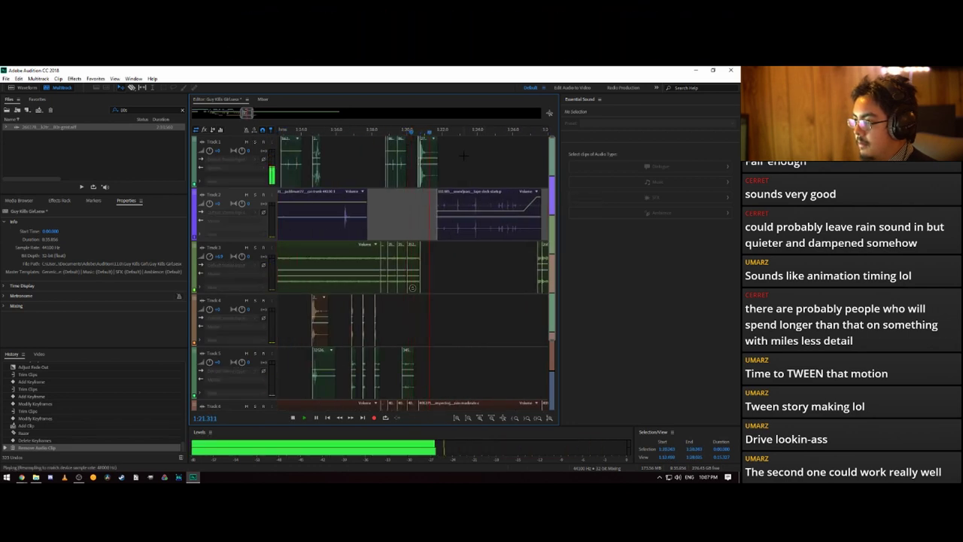
{"action": "scroll", "coordinate": [510, 141], "scroll_direction": "down", "scroll_amount": 3}
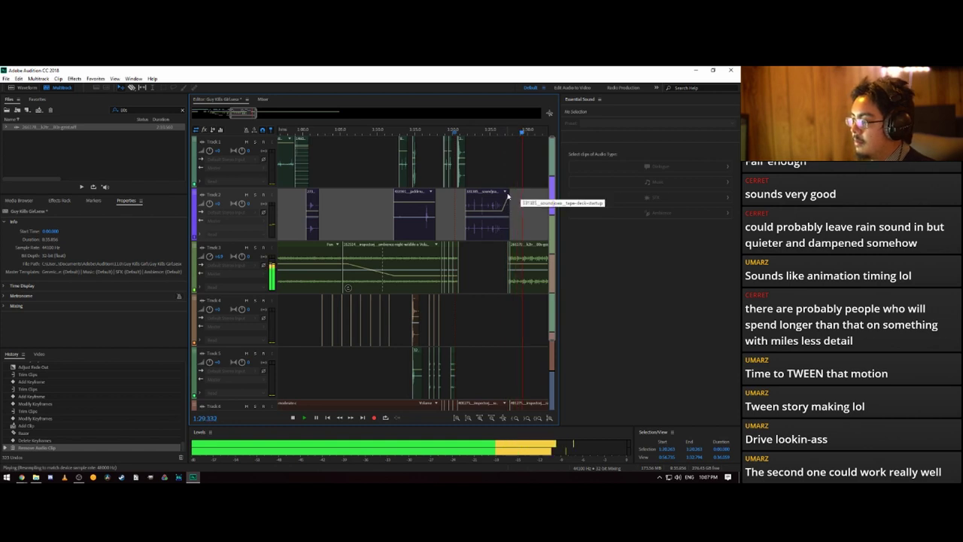
{"action": "key", "text": "space"}
- Add a short fade-out to the end of the tape-deck-startup clip and play the transition up to 1:31.130
{"action": "scroll", "coordinate": [510, 134], "scroll_direction": "up", "scroll_amount": 5}
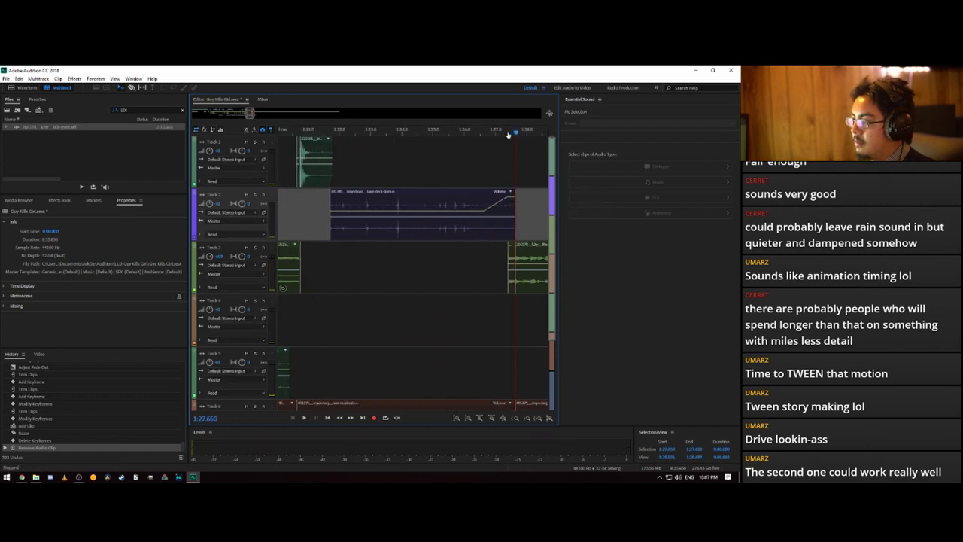
{"action": "left_click", "coordinate": [509, 209]}
{"action": "left_click_drag", "start_coordinate": [509, 198], "coordinate": [513, 226]}
{"action": "left_click", "coordinate": [468, 134]}
{"action": "key", "text": "space"}
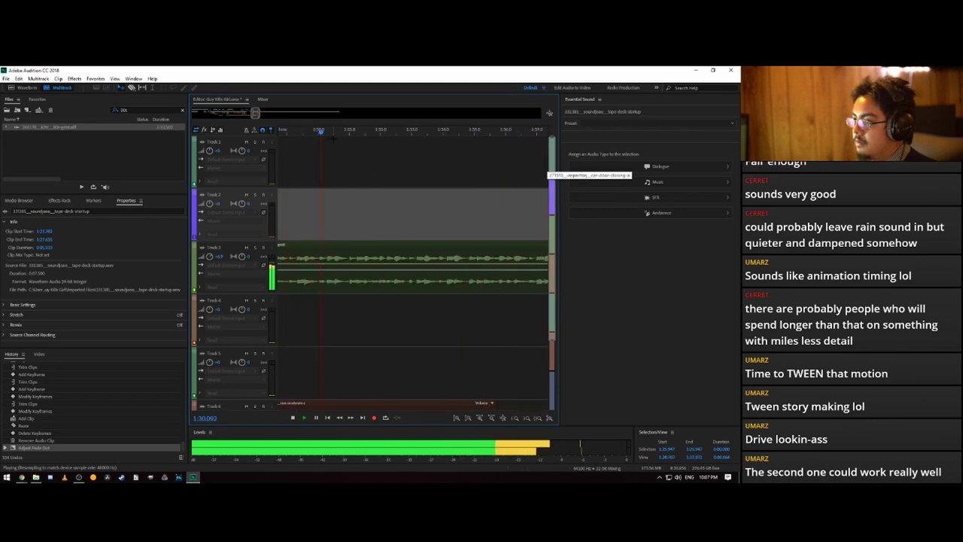
{"action": "key", "text": "space"}
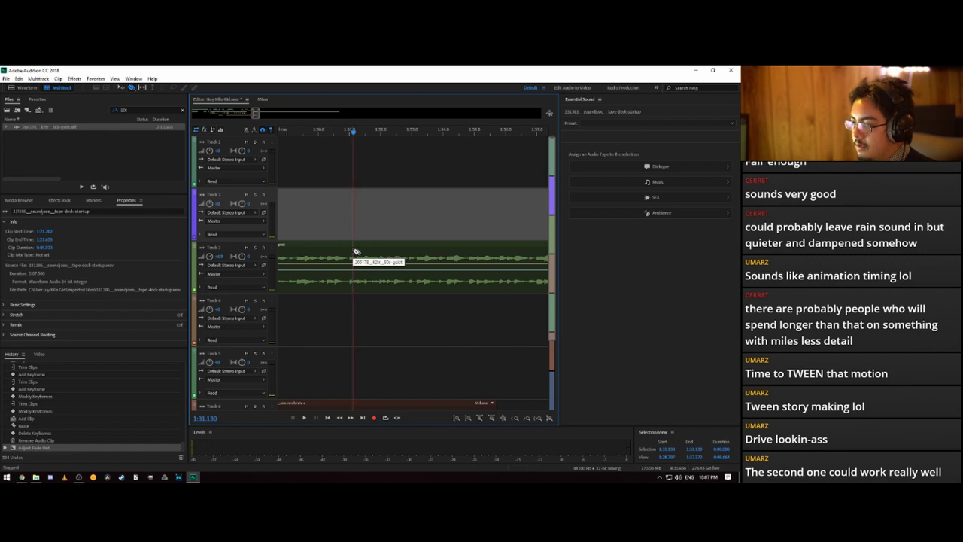
- Split the music and rain clips at 1:31.130 and raise the volume of the Track 6 rain clip after the cut
{"action": "left_click", "coordinate": [356, 251]}
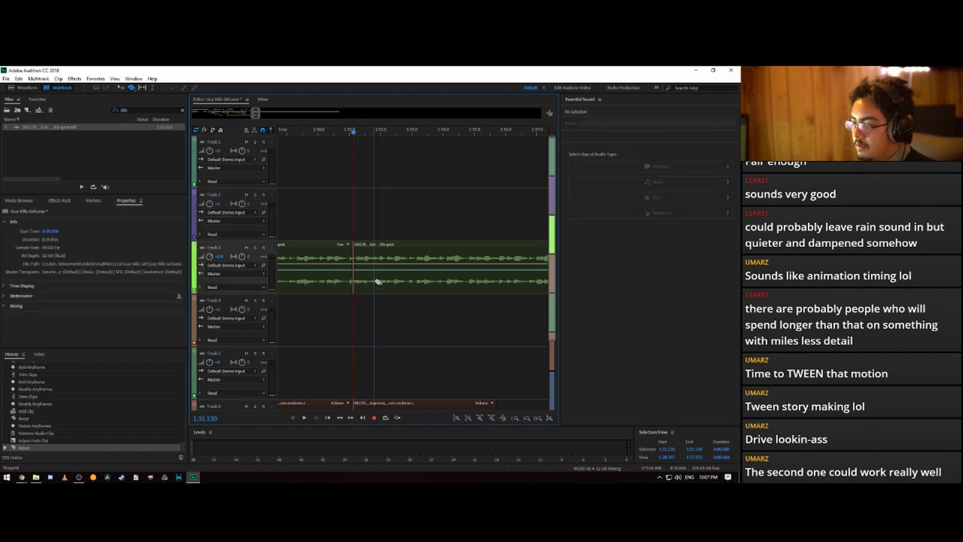
{"action": "key", "text": "v"}
{"action": "scroll", "coordinate": [378, 230], "scroll_direction": "down", "scroll_amount": 2}
{"action": "scroll", "coordinate": [378, 230], "scroll_direction": "down", "scroll_amount": 1}
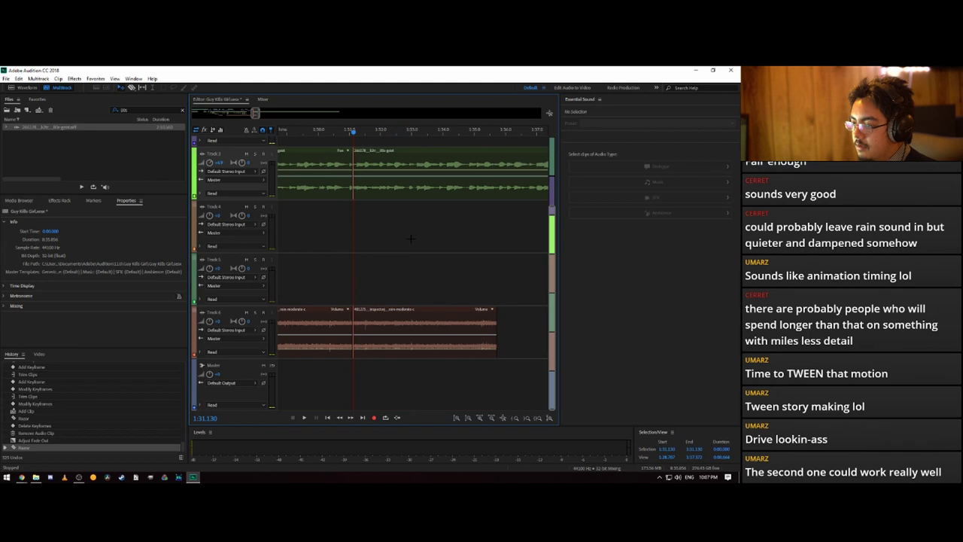
{"action": "left_click", "coordinate": [375, 354]}
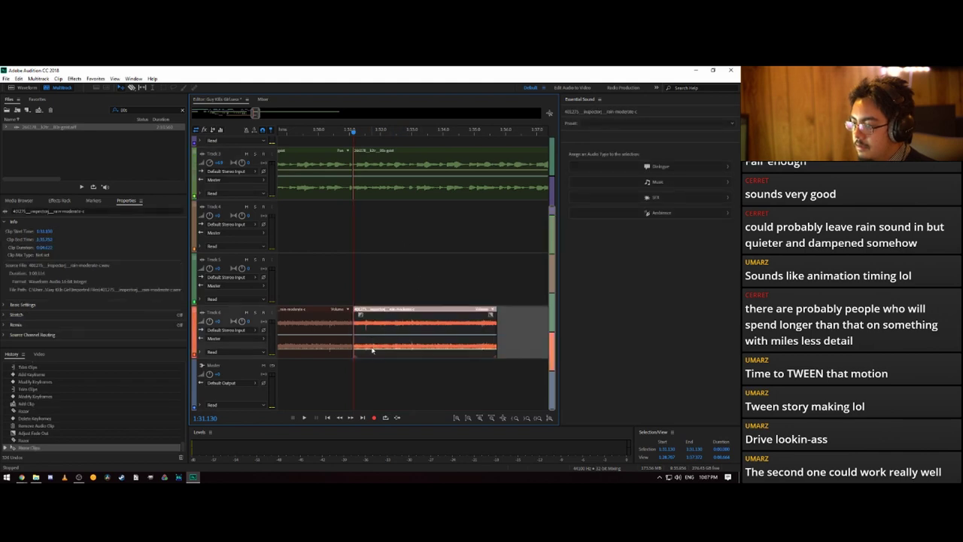
{"action": "left_click_drag", "start_coordinate": [374, 345], "coordinate": [376, 334]}
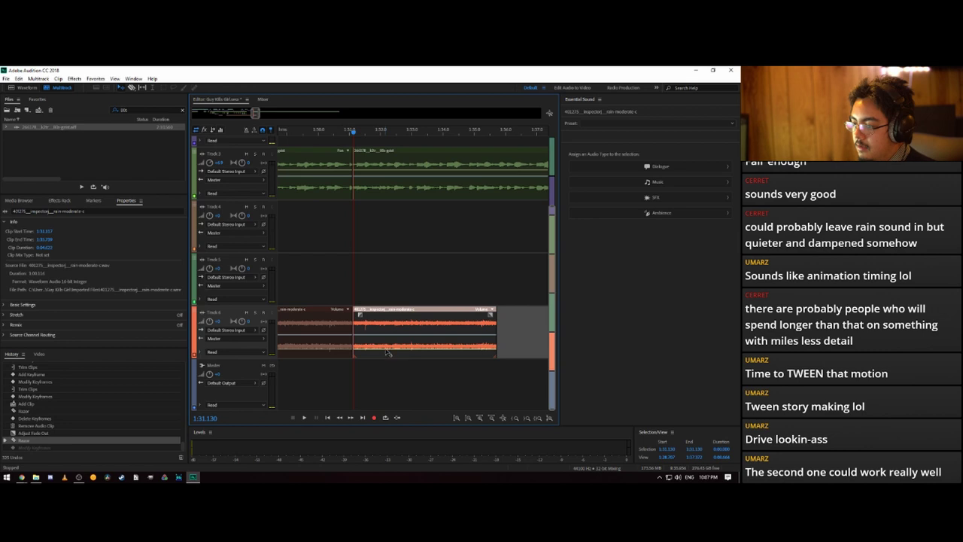
{"action": "left_click", "coordinate": [386, 352]}
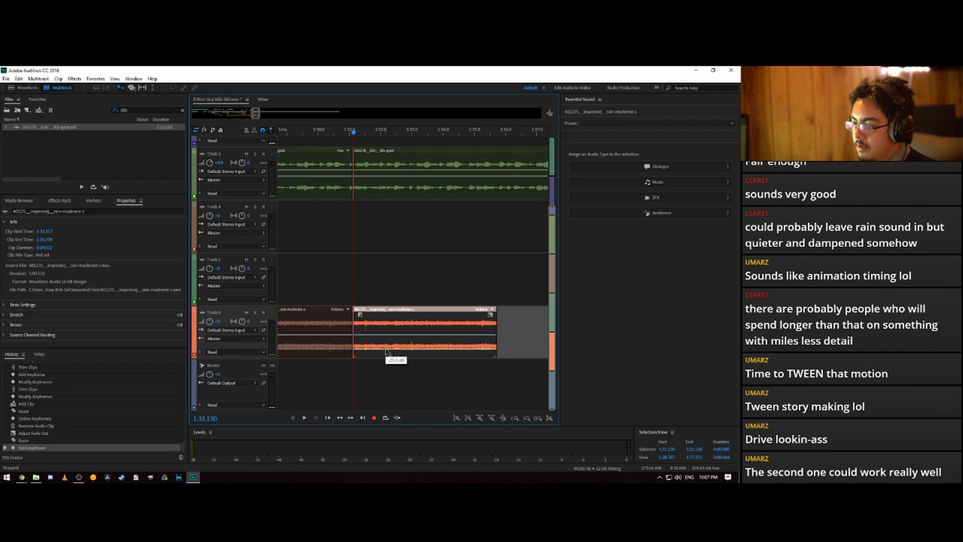
{"action": "key", "text": "ctrl+z"}
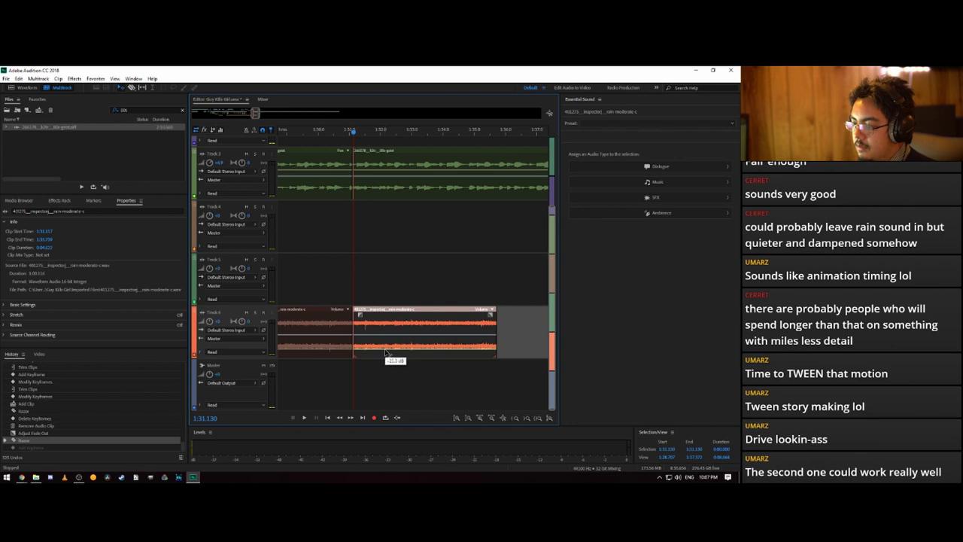
{"action": "left_click_drag", "start_coordinate": [386, 351], "coordinate": [389, 336]}
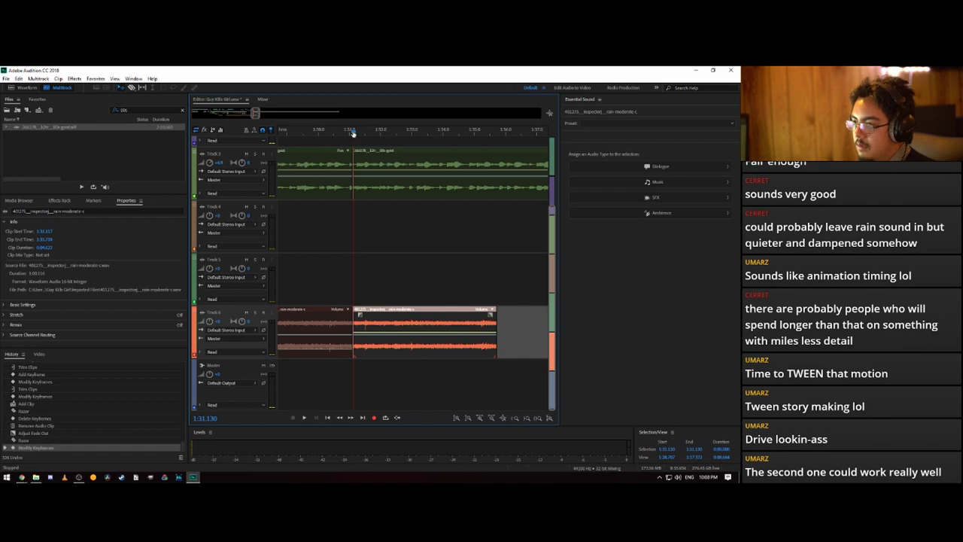
- Play across the cut and lower the volume of the 80s geist clip following it on Track 3
{"action": "key", "text": "space"}
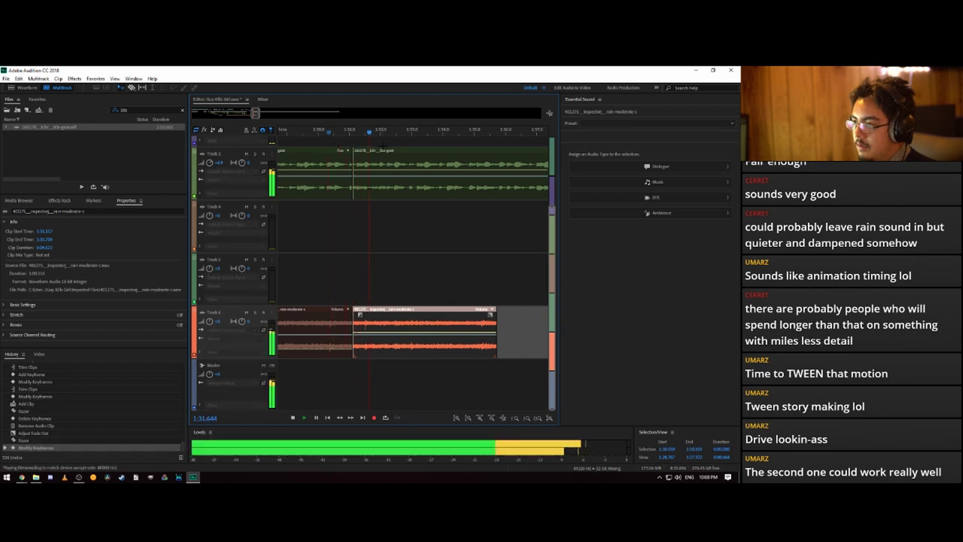
{"action": "key", "text": "space"}
{"action": "left_click", "coordinate": [376, 164]}
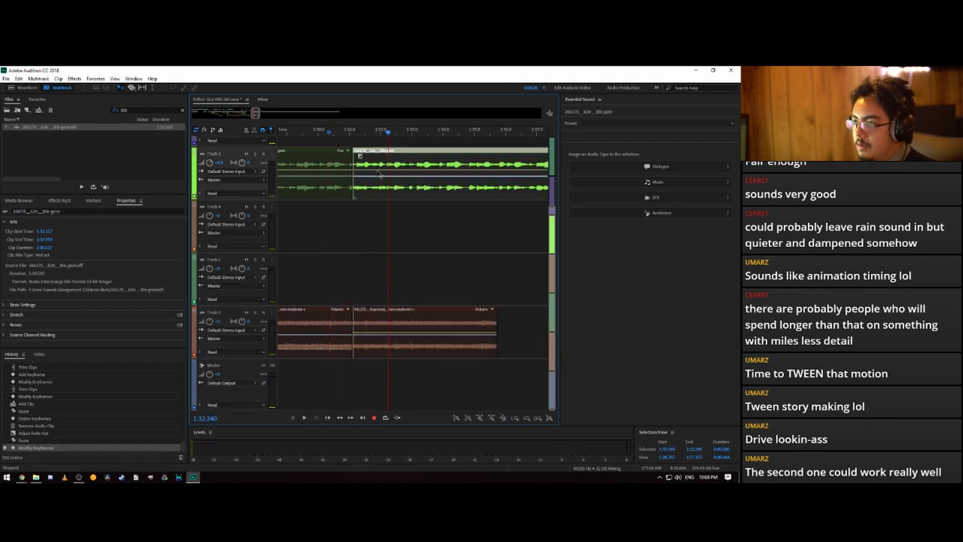
{"action": "left_click_drag", "start_coordinate": [377, 181], "coordinate": [380, 187]}
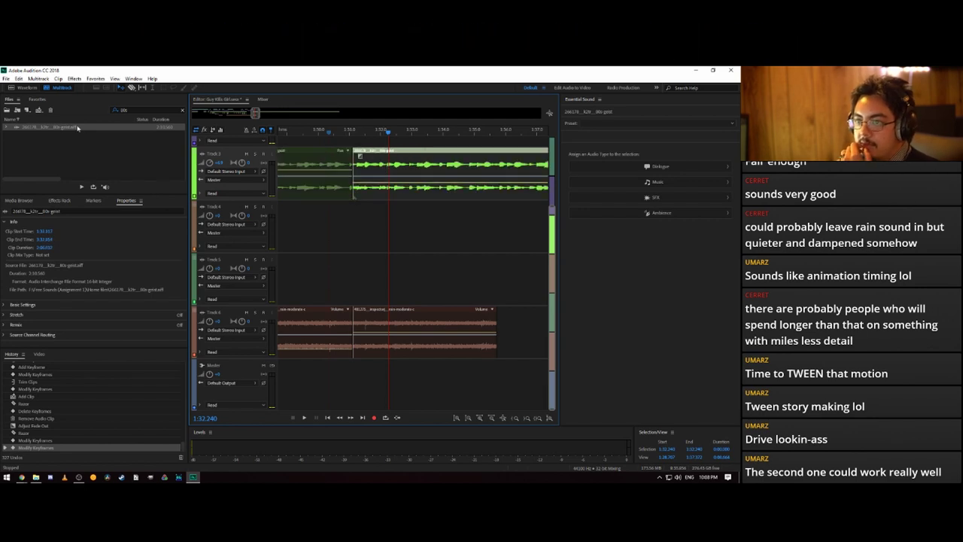
- Add a Graphic Equalizer (10 Bands) effect to the 80s geist clip after the cut on Track 3
{"action": "left_click", "coordinate": [74, 79]}
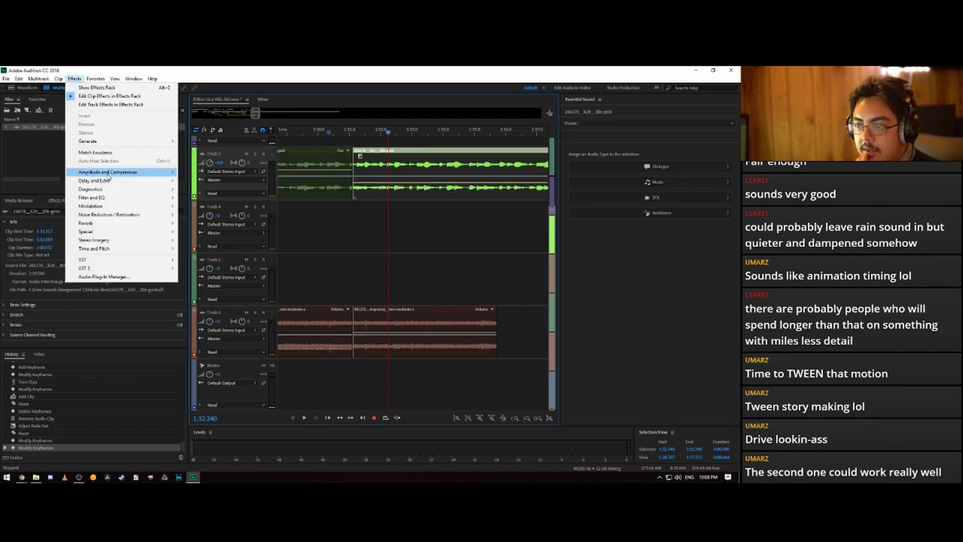
{"action": "mouse_move", "coordinate": [149, 217]}
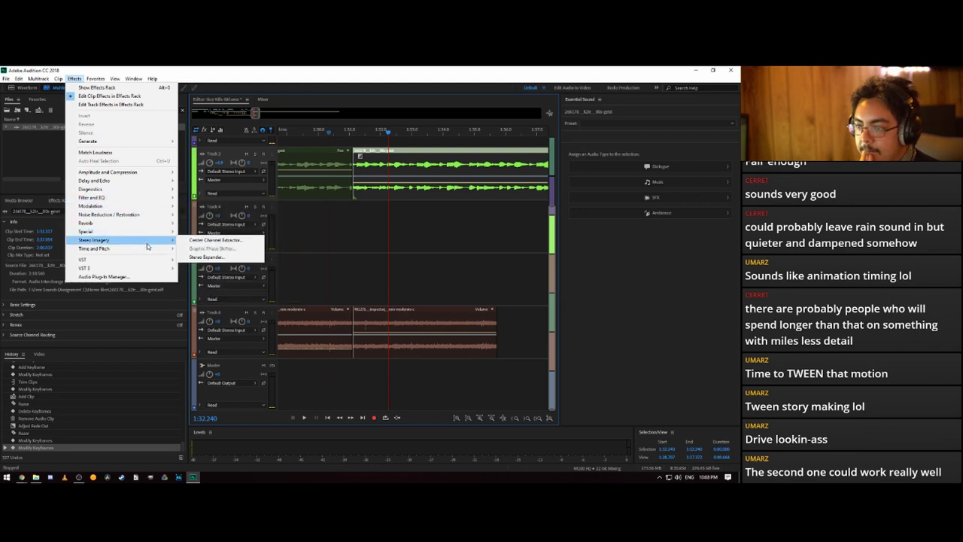
{"action": "mouse_move", "coordinate": [146, 252]}
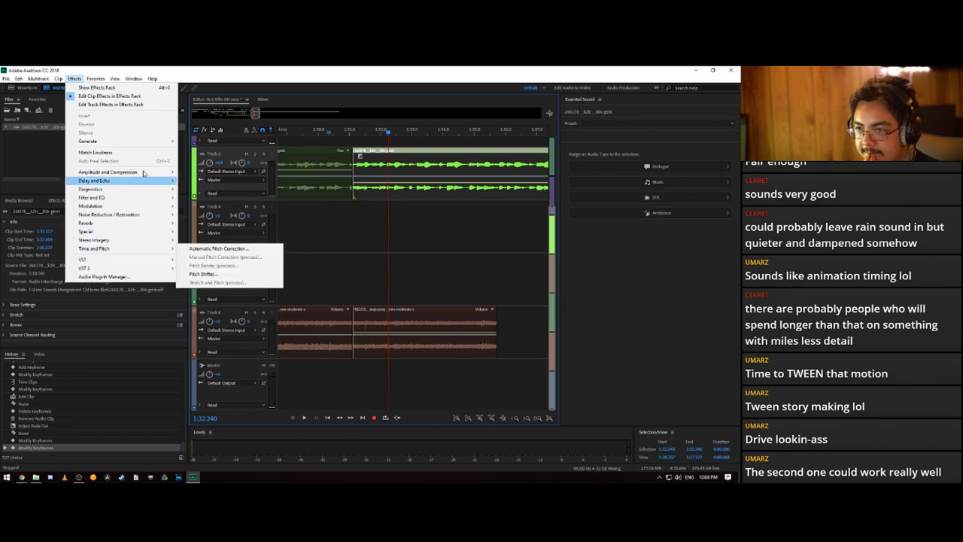
{"action": "mouse_move", "coordinate": [159, 181]}
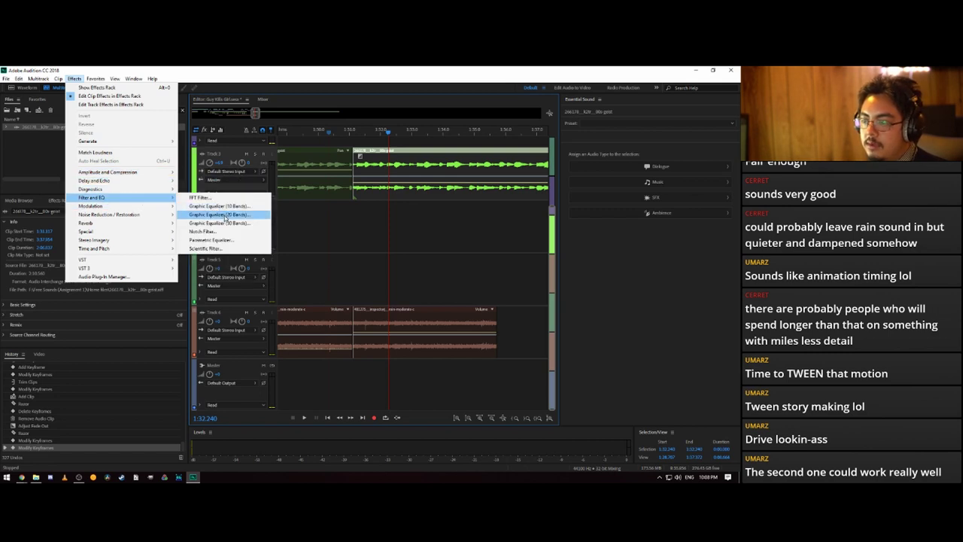
{"action": "left_click", "coordinate": [232, 208]}
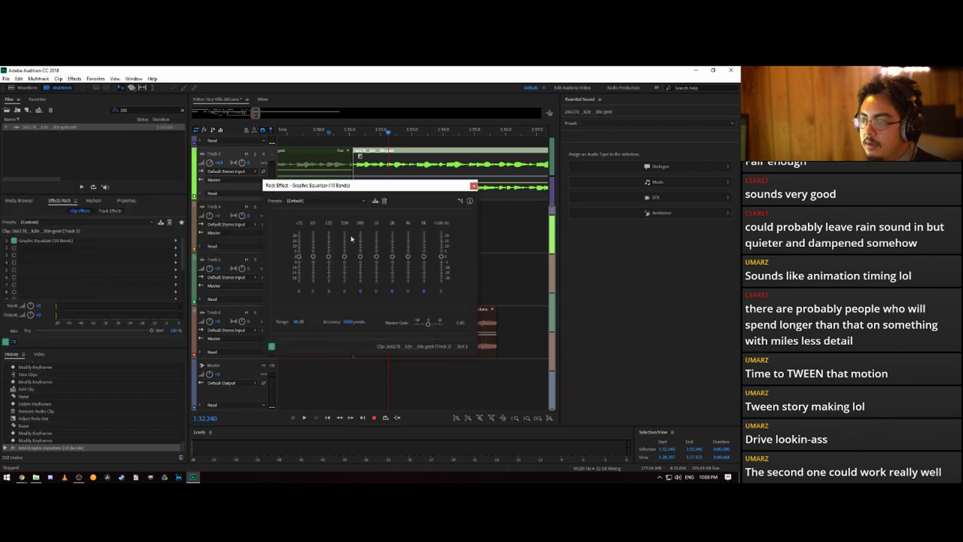
- Boost the equalizer bands up to 125 Hz, cut all bands from 250 Hz upward, and play the music across the cut
{"action": "left_click_drag", "start_coordinate": [392, 187], "coordinate": [216, 183]}
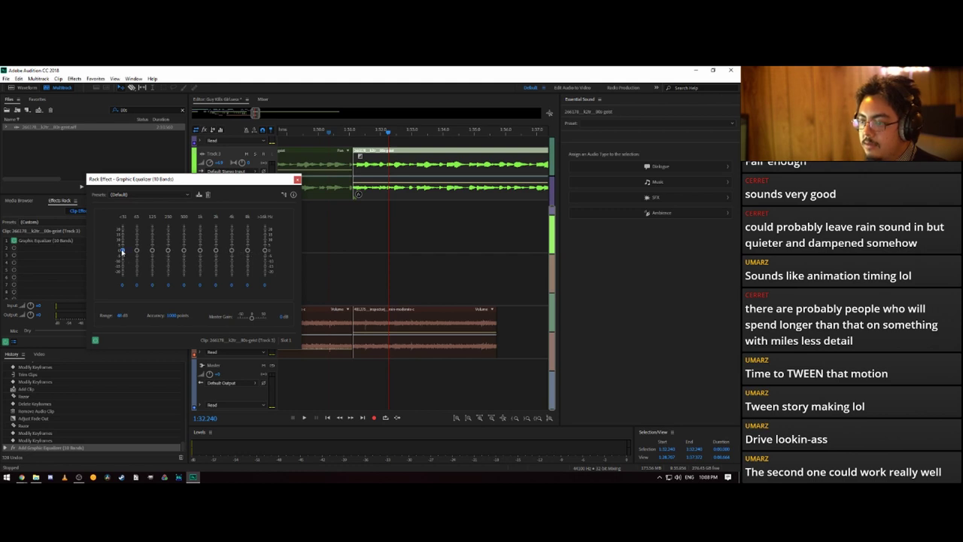
{"action": "left_click_drag", "start_coordinate": [122, 252], "coordinate": [137, 238]}
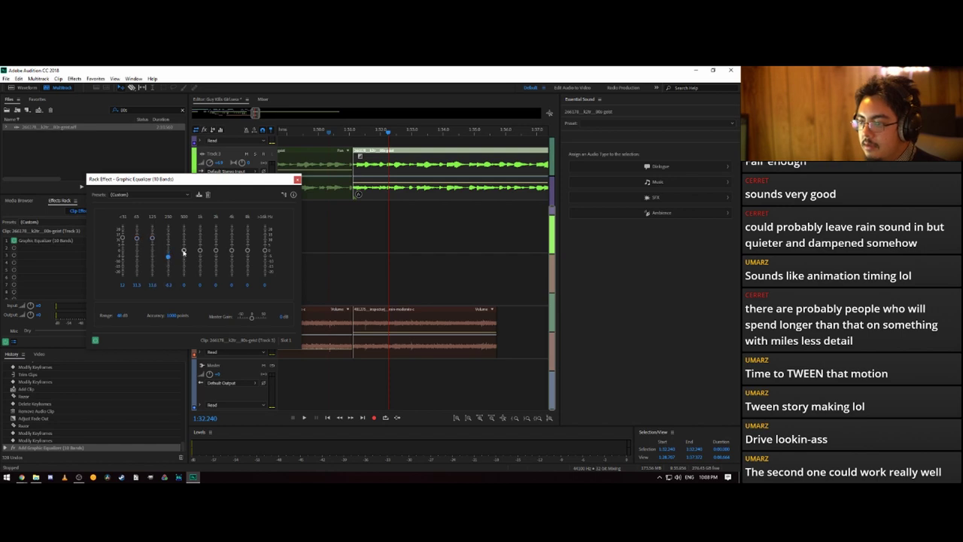
{"action": "left_click_drag", "start_coordinate": [202, 263], "coordinate": [232, 265]}
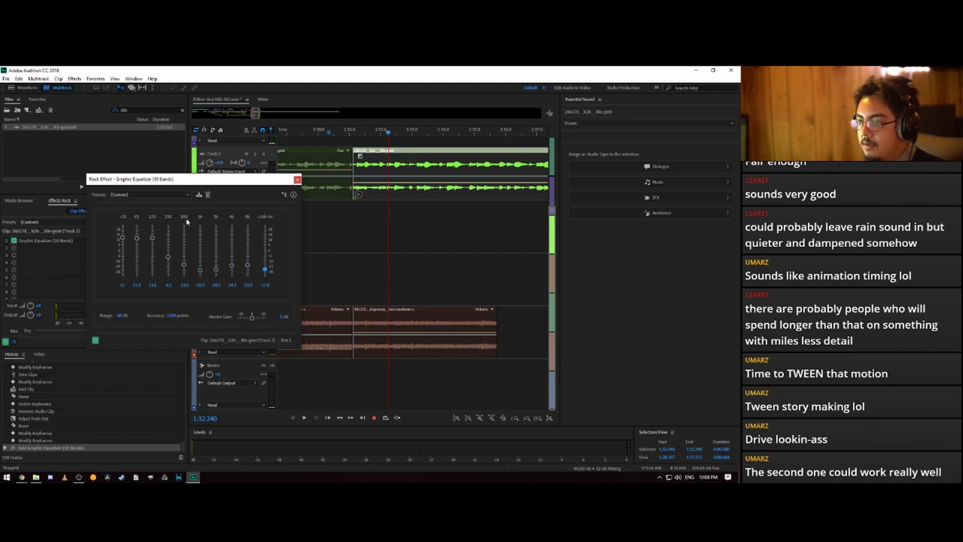
{"action": "key", "text": "space"}
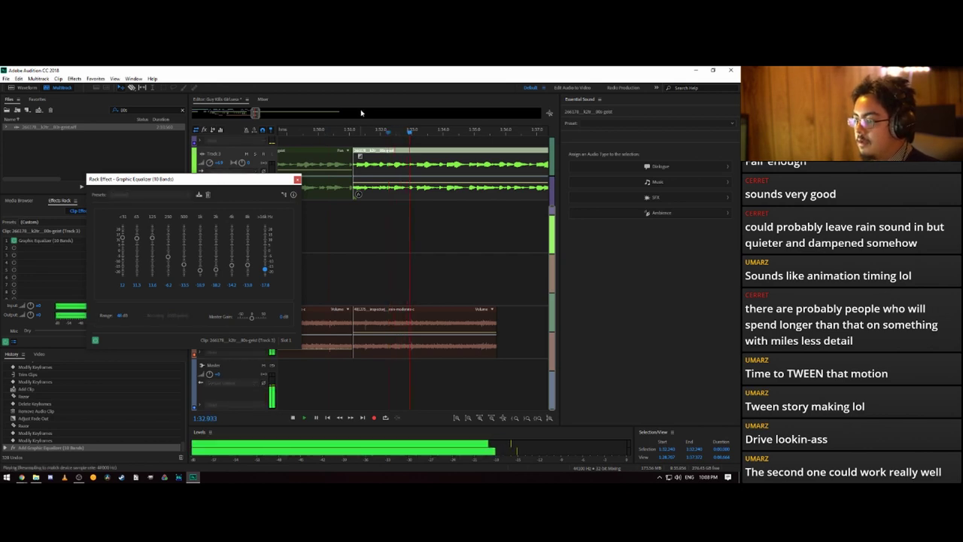
{"action": "key", "text": "space"}
{"action": "left_click", "coordinate": [357, 135]}
{"action": "key", "text": "space"}
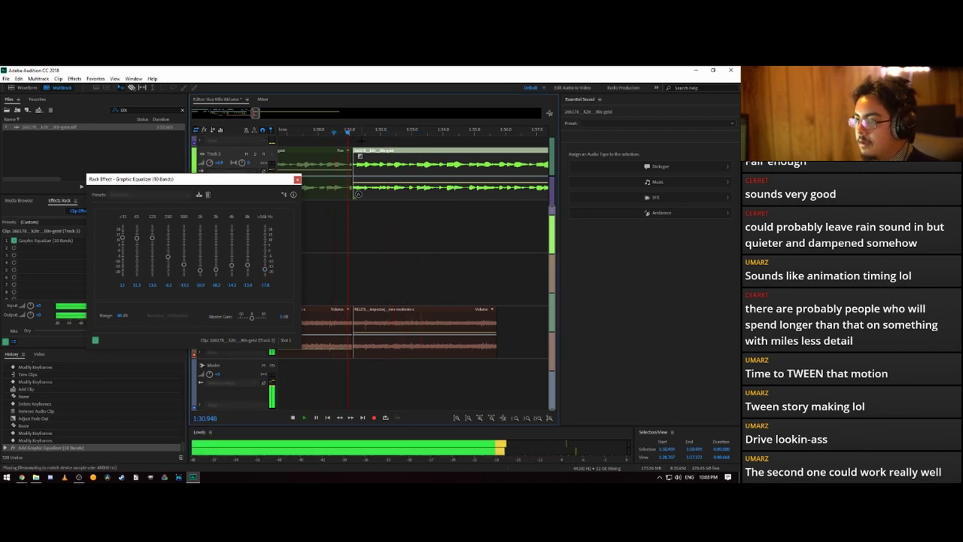
{"action": "key", "text": "space"}
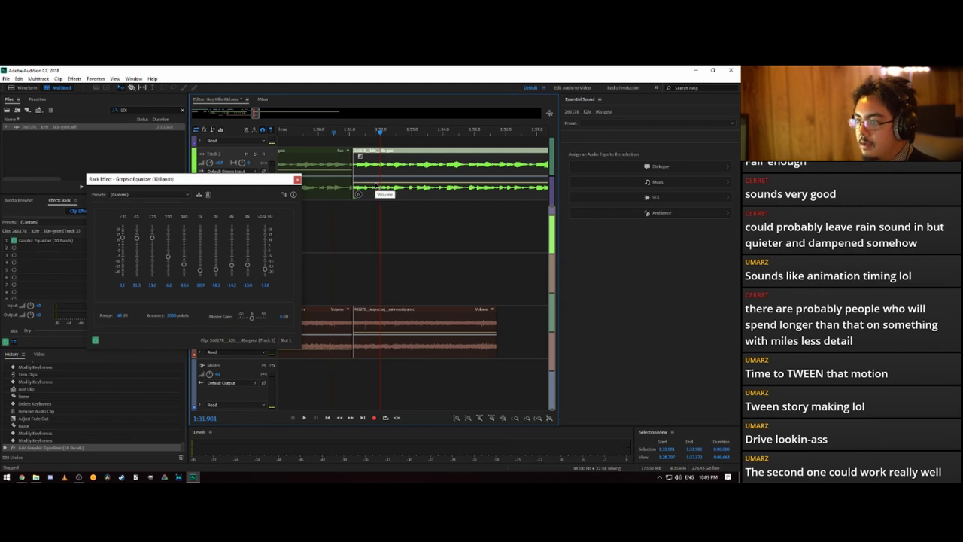
- Raise the volume of the 80s geist clip after the cut on Track 3 and replay the transition
{"action": "left_click_drag", "start_coordinate": [376, 184], "coordinate": [378, 178]}
{"action": "left_click_drag", "start_coordinate": [323, 131], "coordinate": [313, 132]}
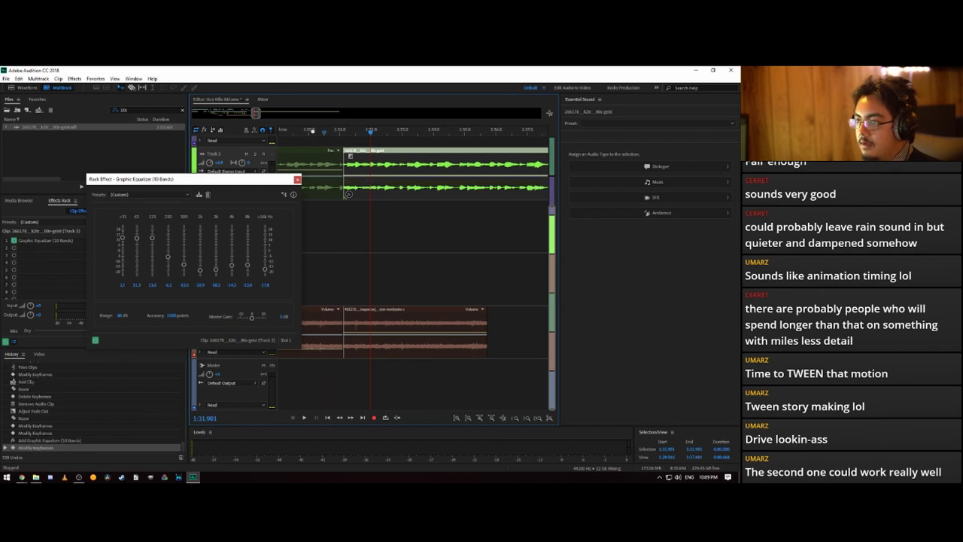
{"action": "left_click", "coordinate": [313, 134]}
{"action": "key", "text": "space"}
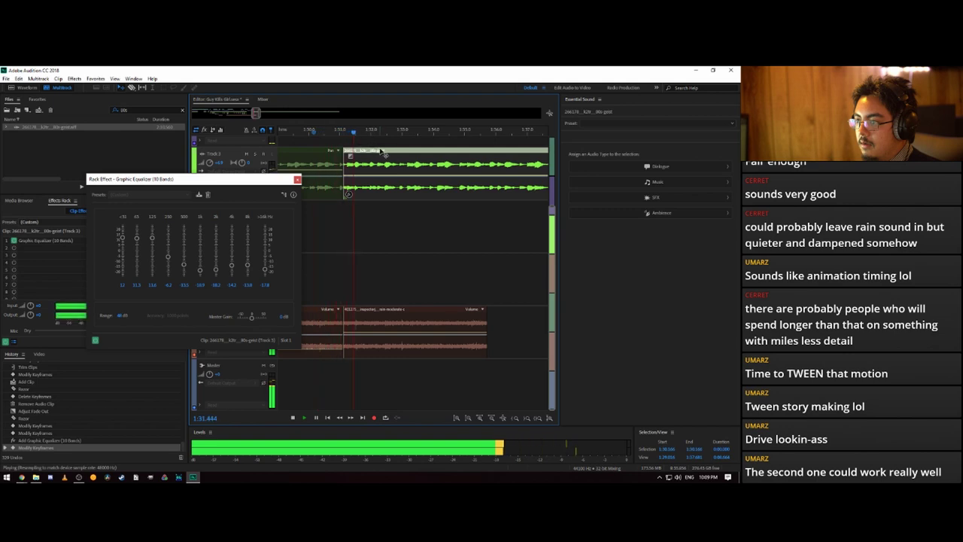
{"action": "key", "text": "space"}
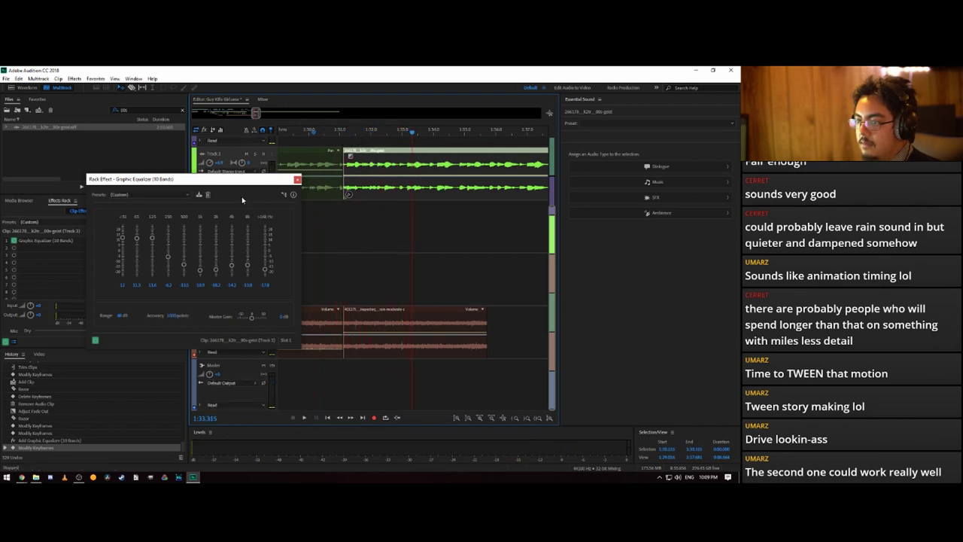
- Undo the last volume change and the equalizer on the 80s geist clip, restoring only the Graphic Equalizer
{"action": "left_click", "coordinate": [237, 178]}
{"action": "key", "text": "ctrl+z"}
{"action": "key", "text": "ctrl+z"}
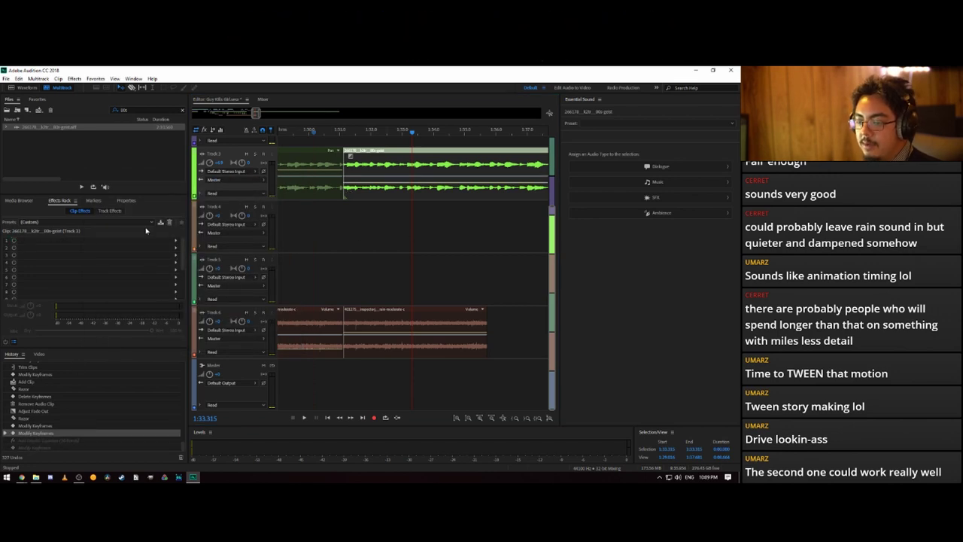
{"action": "left_click", "coordinate": [69, 441]}
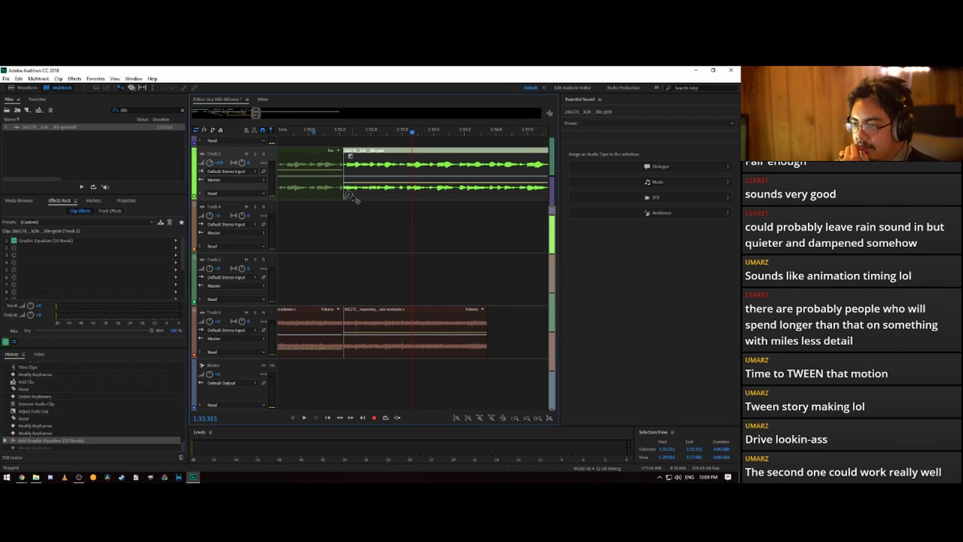
- Open the 80s geist clip in the waveform editor, clear the file filter and return to the multitrack session
{"action": "double_click", "coordinate": [348, 194]}
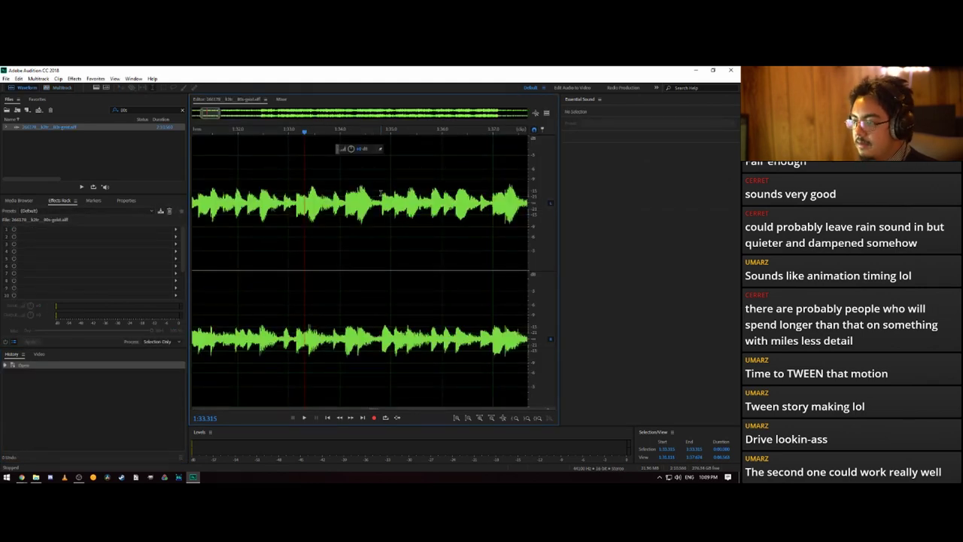
{"action": "left_click", "coordinate": [175, 108]}
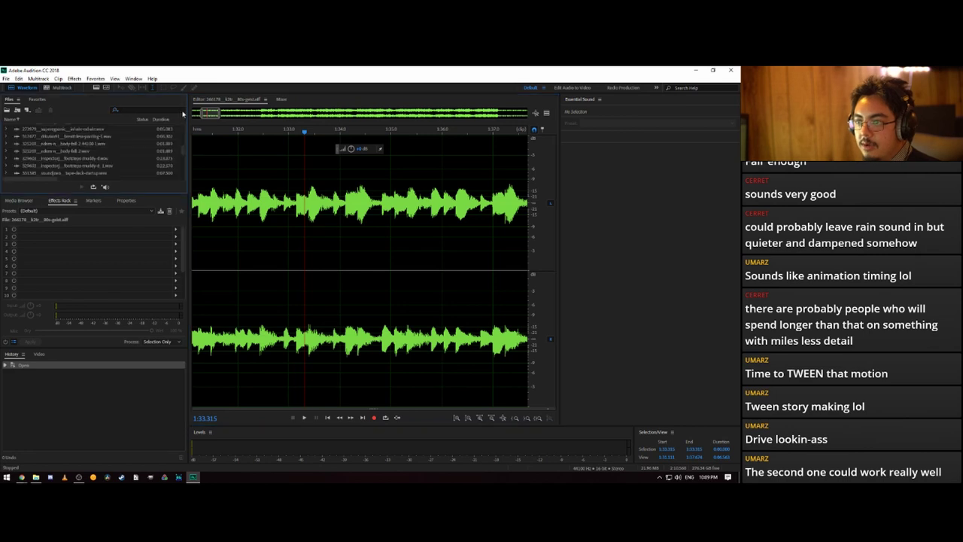
{"action": "scroll", "coordinate": [78, 143], "scroll_direction": "down", "scroll_amount": 5}
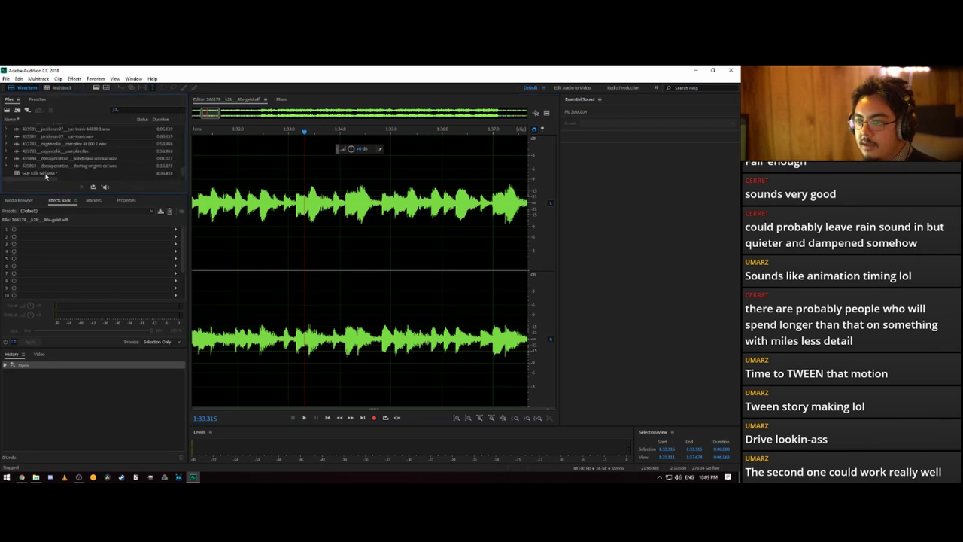
{"action": "left_click", "coordinate": [46, 174]}
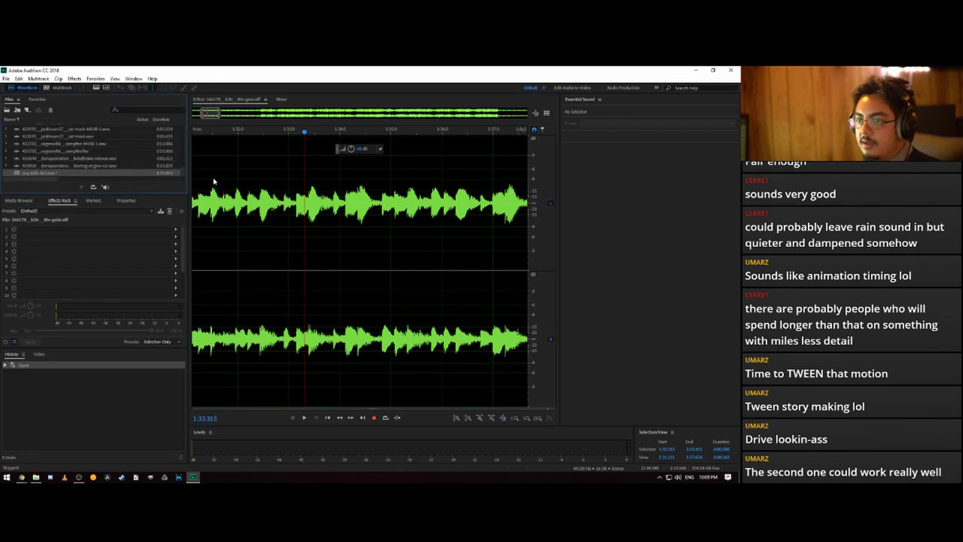
{"action": "key", "text": "8"}
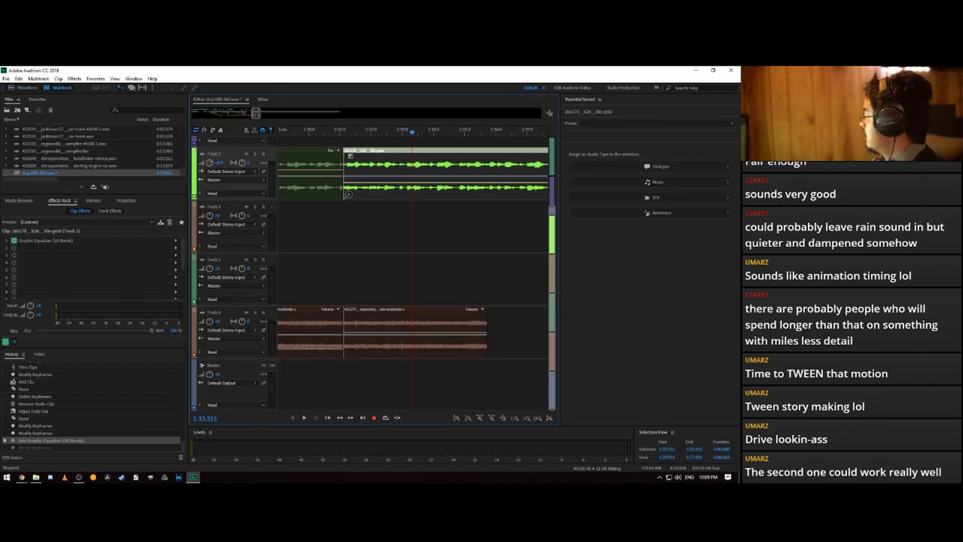
- Switch to Chrome, search for "audition low pass filter", check Adobe's filter and equalizer help page, and close the Audition help tabs
{"action": "key", "text": "alt+Tab"}
{"action": "type", "text": "au"}
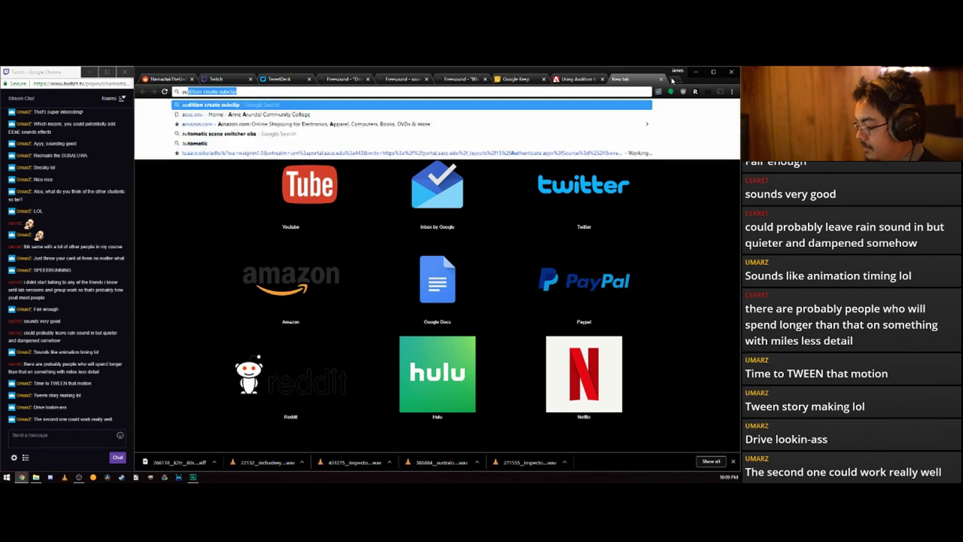
{"action": "type", "text": "dition low pass fil"}
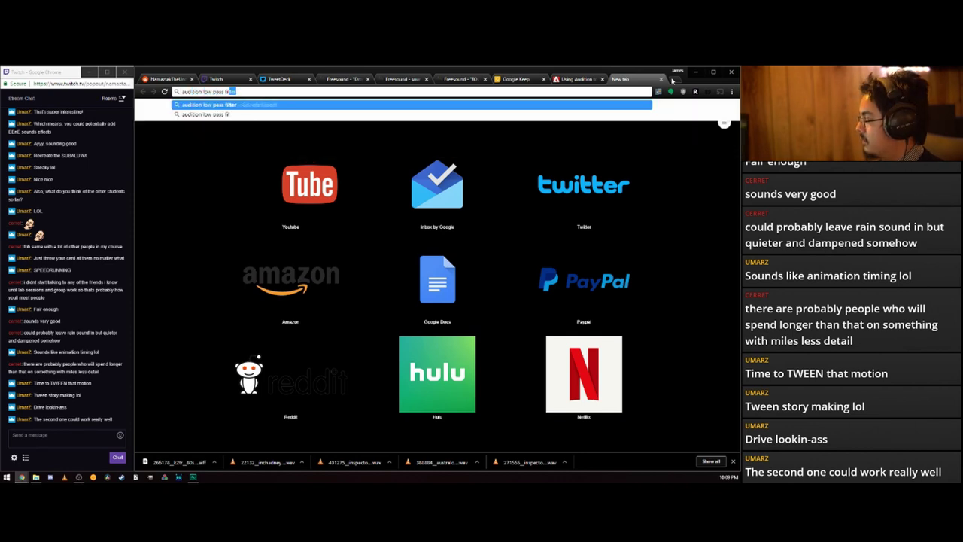
{"action": "key", "text": "Return"}
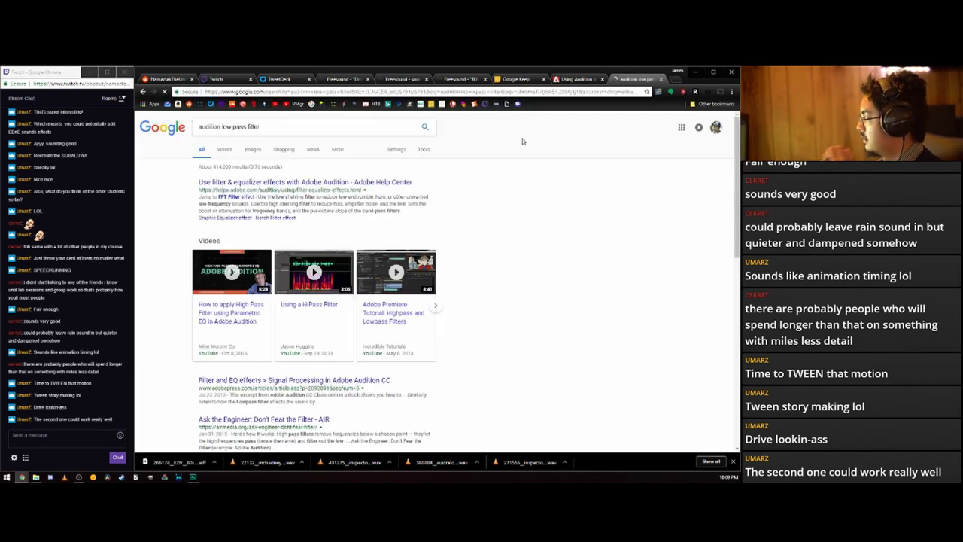
{"action": "left_click", "coordinate": [334, 184]}
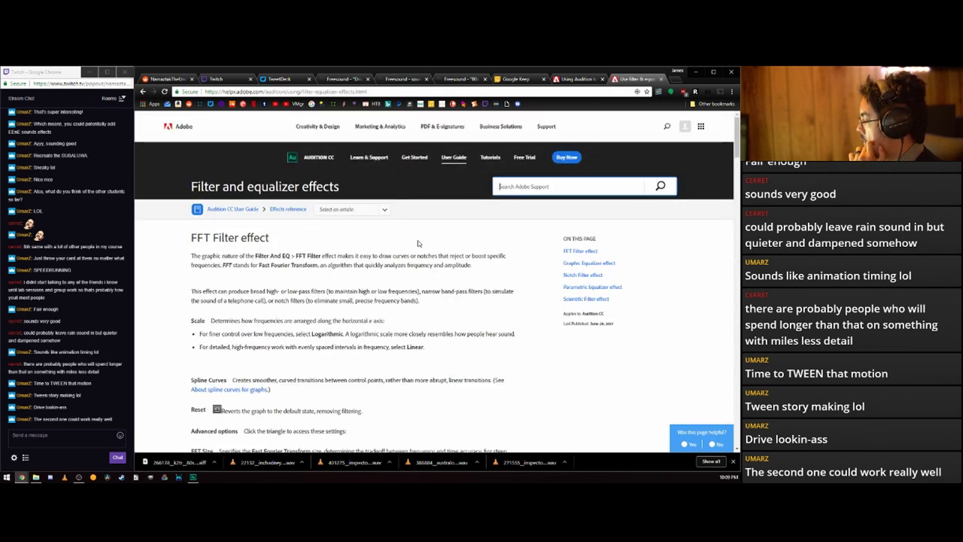
{"action": "middle_click", "coordinate": [634, 82]}
{"action": "middle_click", "coordinate": [631, 80]}
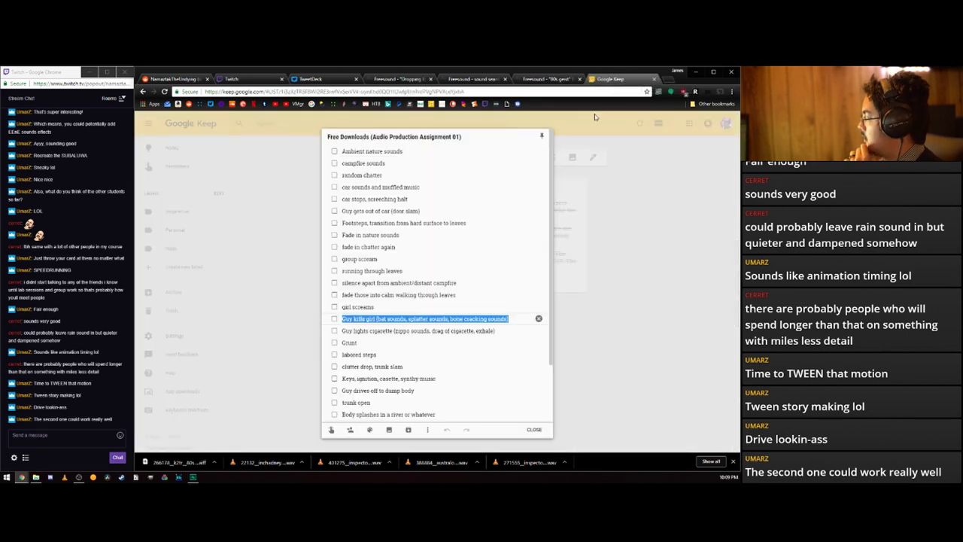
- Switch back to Audition and revert the session history to the state before the Graphic Equalizer was added
{"action": "key", "text": "alt+Tab"}
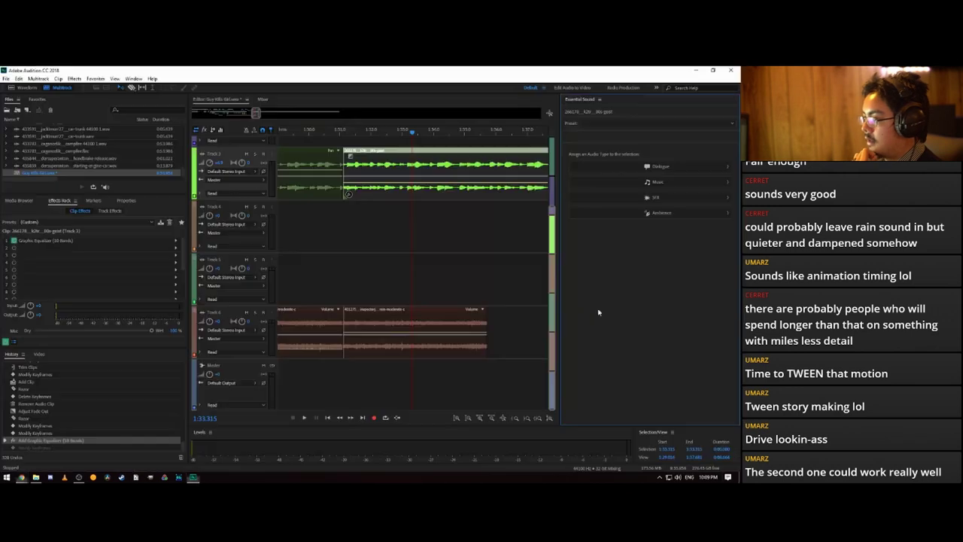
{"action": "left_click", "coordinate": [36, 433]}
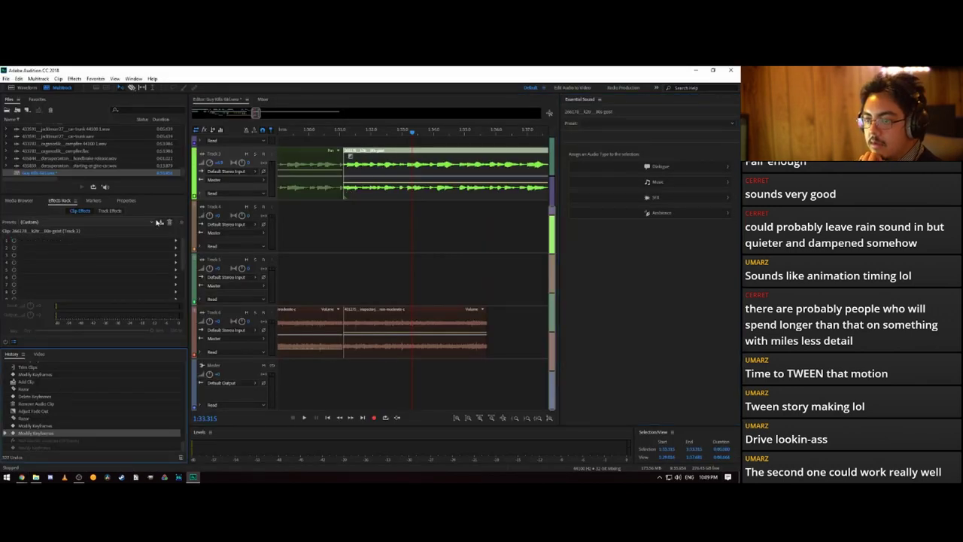
- Add an FFT Filter to the selected Track 3 clip and place a slight low-frequency boost on its curve
{"action": "left_click", "coordinate": [75, 78]}
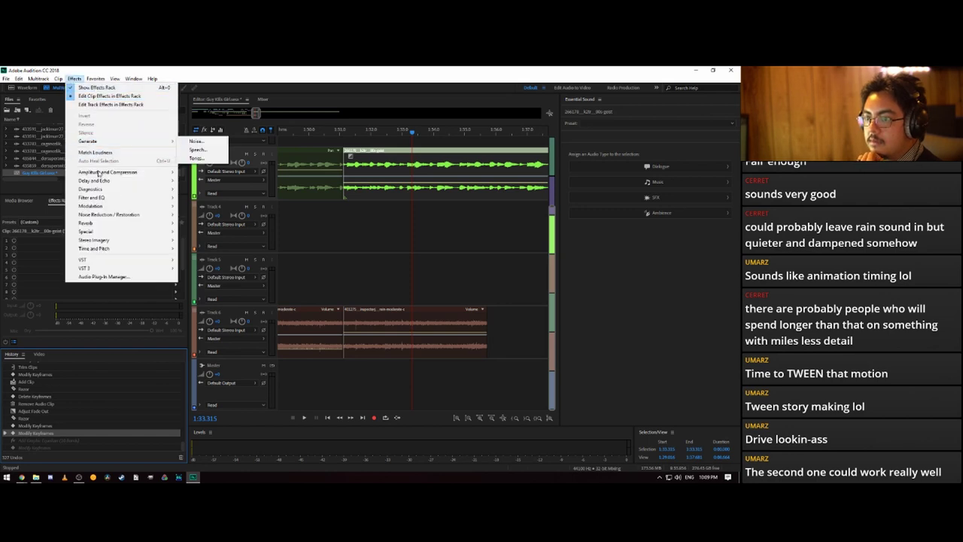
{"action": "mouse_move", "coordinate": [112, 197]}
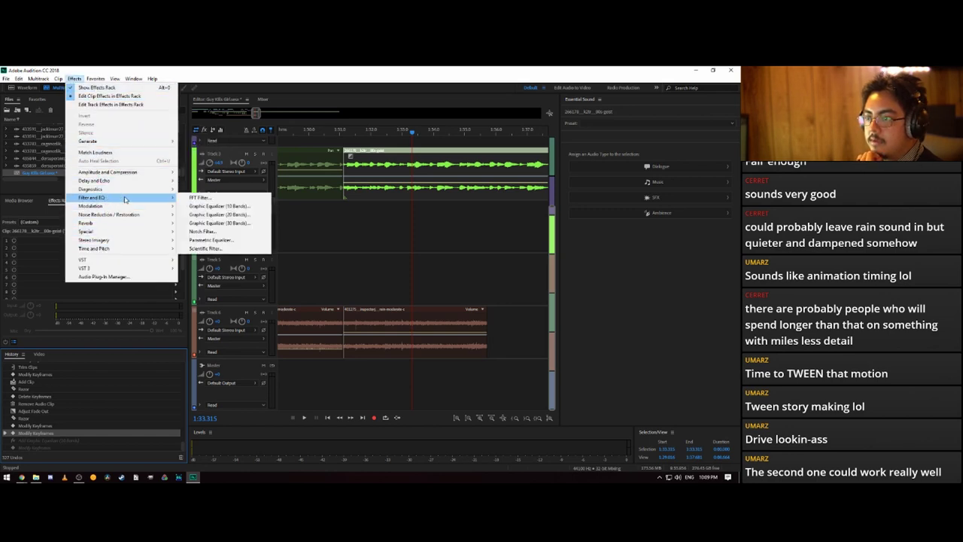
{"action": "left_click", "coordinate": [199, 195]}
{"action": "left_click_drag", "start_coordinate": [293, 234], "coordinate": [290, 229]}
{"action": "left_click", "coordinate": [328, 196]}
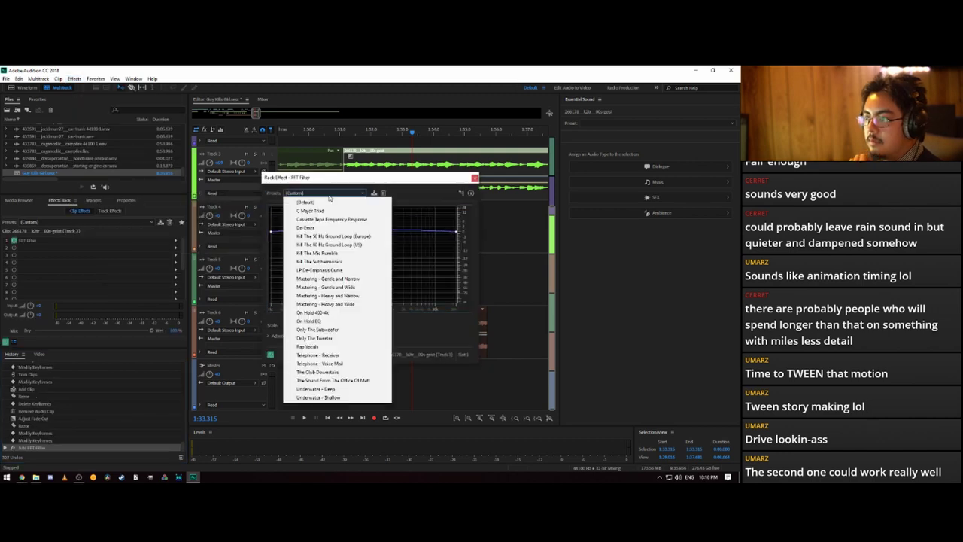
{"action": "left_click", "coordinate": [330, 197]}
- Undo the FFT Filter addition and restore it from the edit history
{"action": "key", "text": "ctrl+z"}
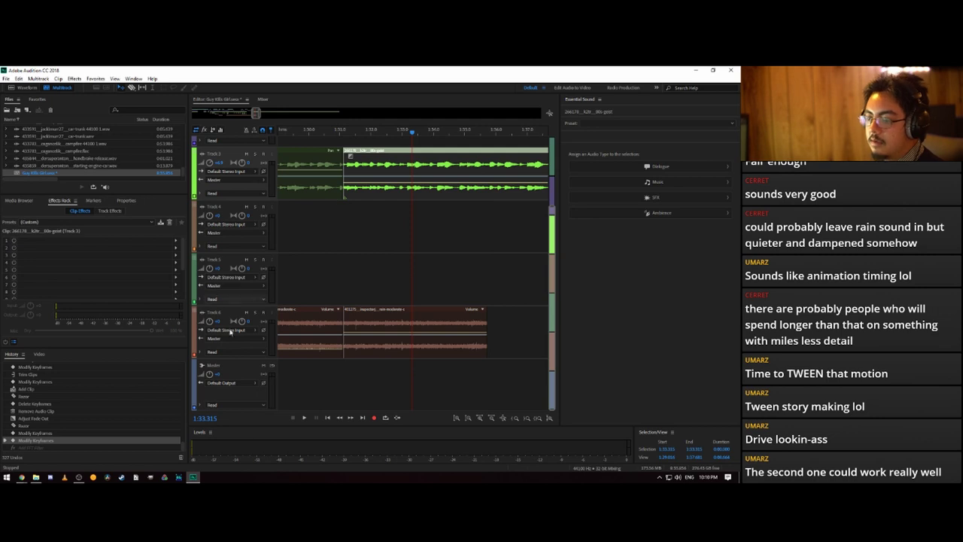
{"action": "left_click", "coordinate": [192, 477]}
{"action": "left_click", "coordinate": [192, 477]}
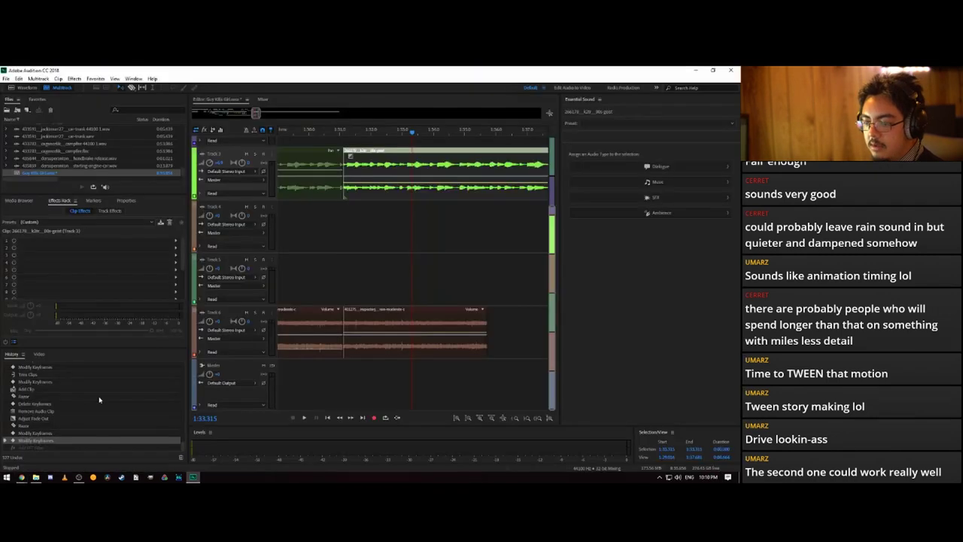
{"action": "left_click", "coordinate": [42, 444]}
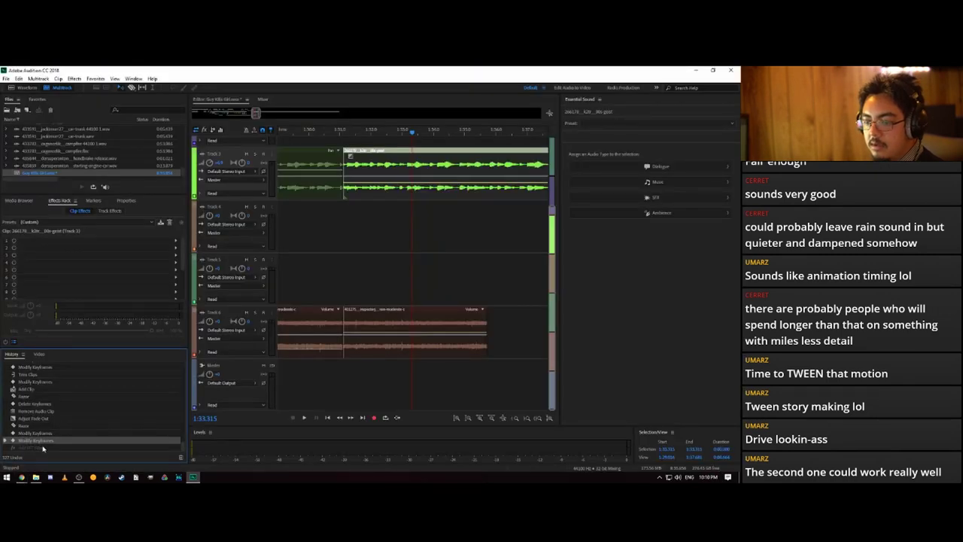
{"action": "left_click", "coordinate": [42, 448]}
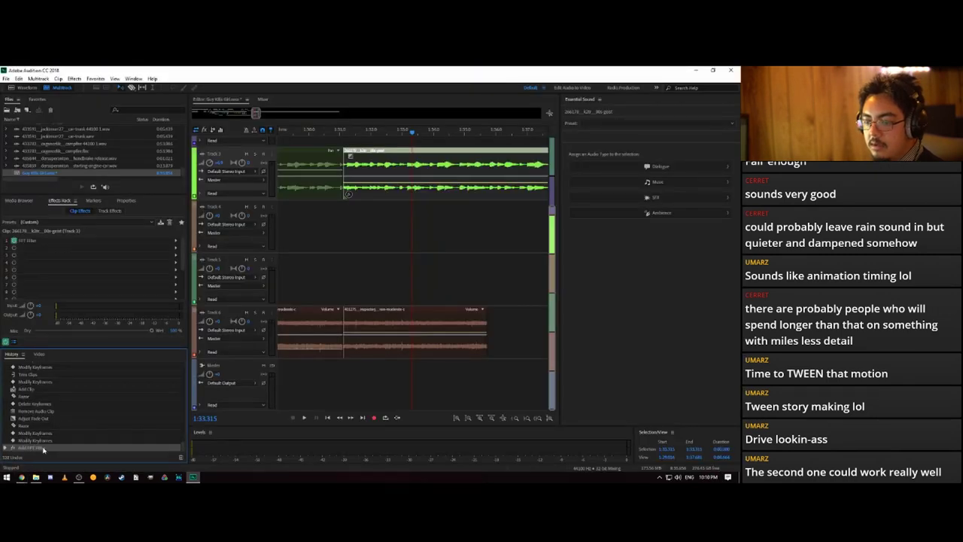
- Reopen the clip's FFT Filter settings, try the Kill The Mic Rumble preset and switch to Only The Subwoofer
{"action": "double_click", "coordinate": [37, 241]}
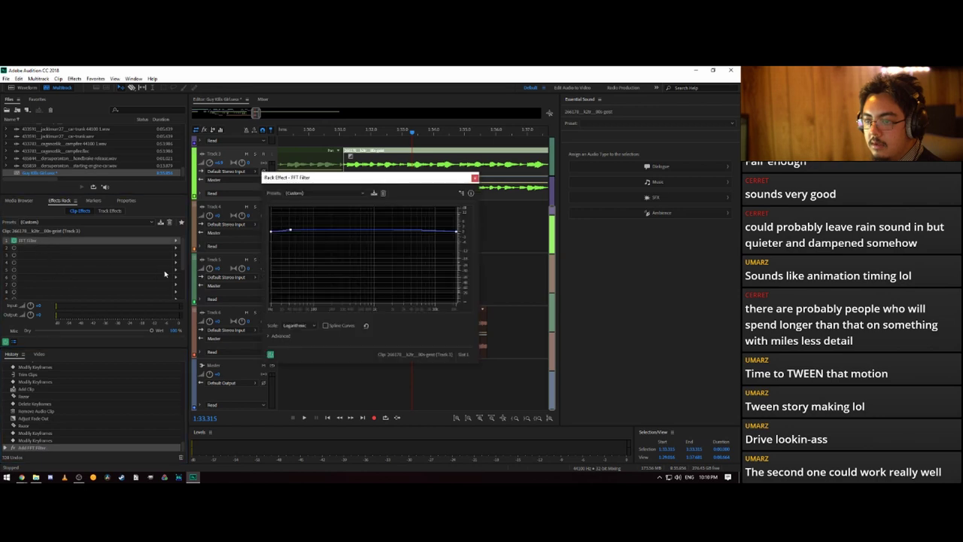
{"action": "left_click", "coordinate": [342, 193]}
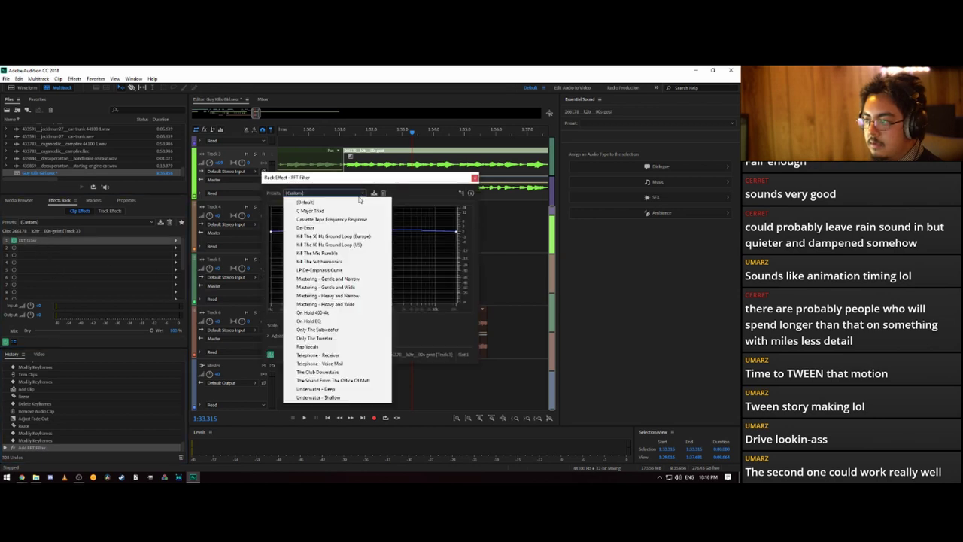
{"action": "left_click", "coordinate": [337, 254]}
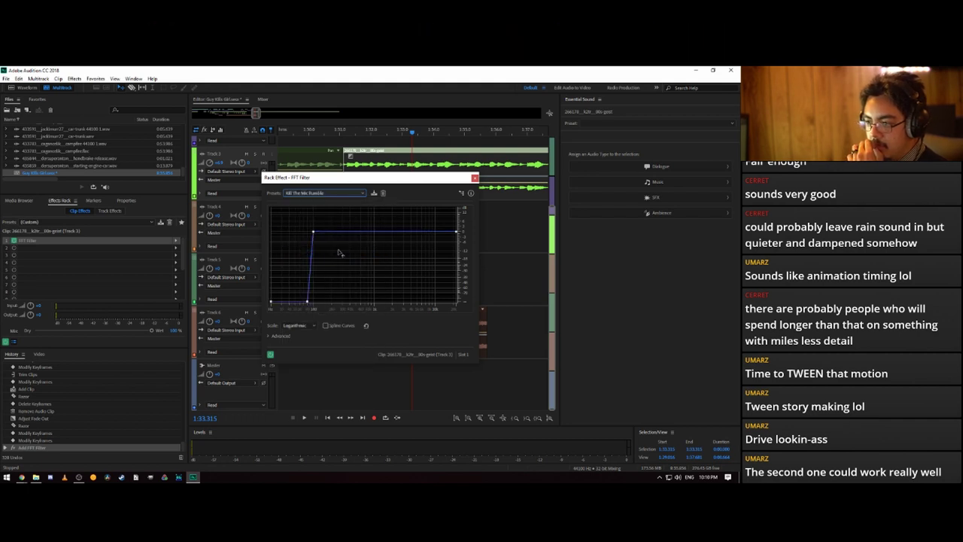
{"action": "left_click", "coordinate": [334, 194]}
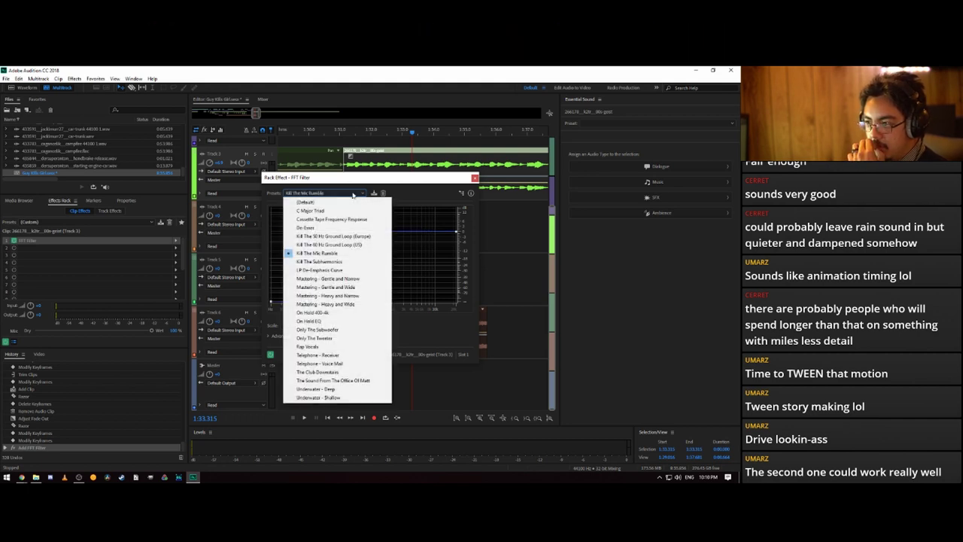
{"action": "left_click", "coordinate": [328, 331]}
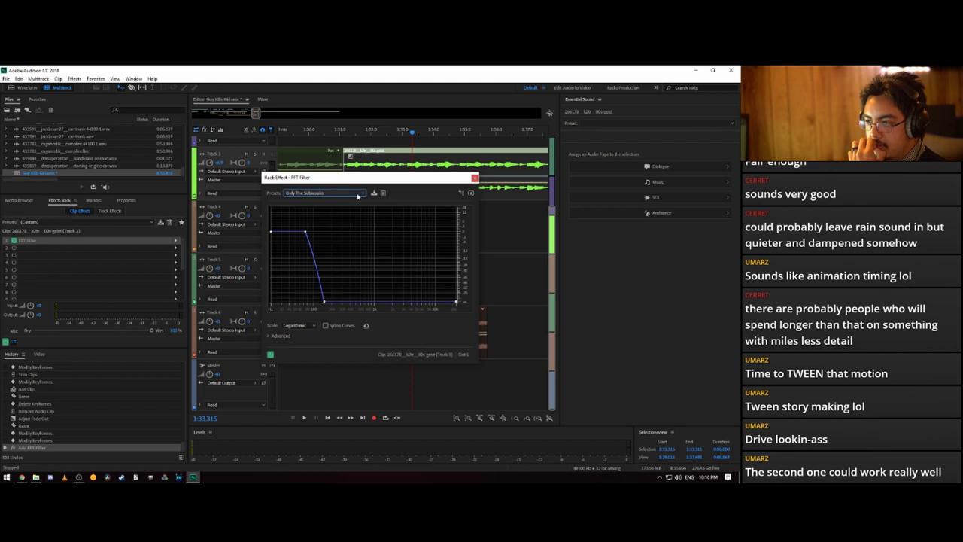
{"action": "left_click_drag", "start_coordinate": [350, 180], "coordinate": [679, 166]}
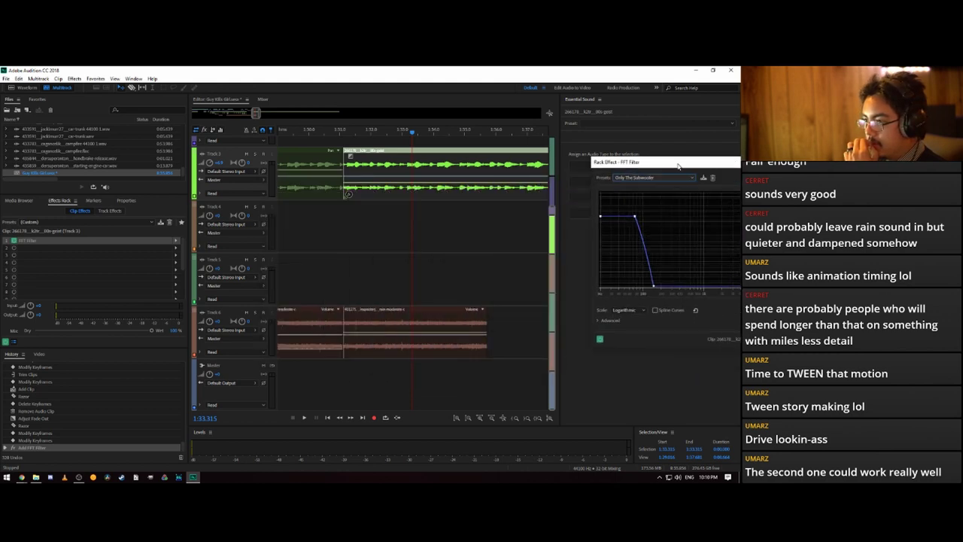
- Raise the Track 3 clip's volume envelope without keeping an added keyframe, and play back the transition into the clip
{"action": "left_click", "coordinate": [417, 185]}
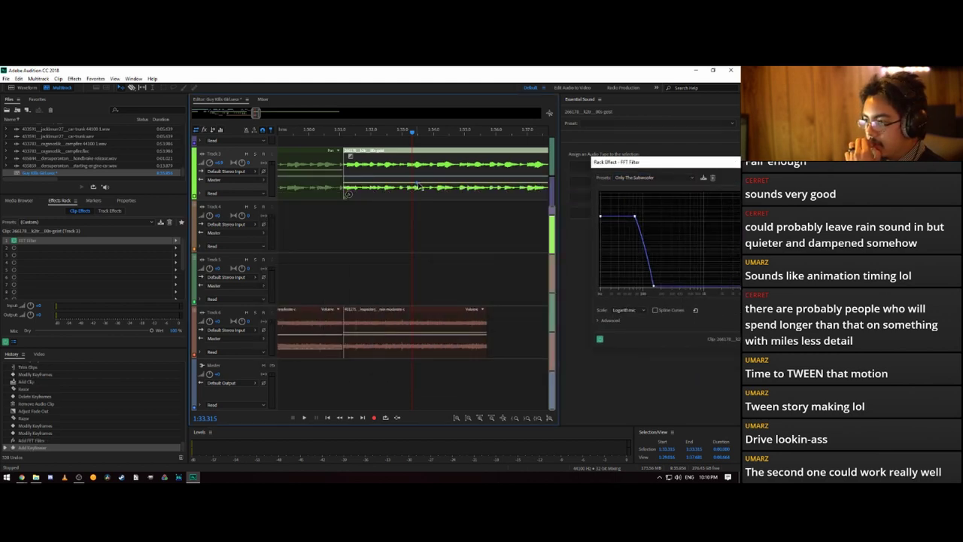
{"action": "key", "text": "ctrl+z"}
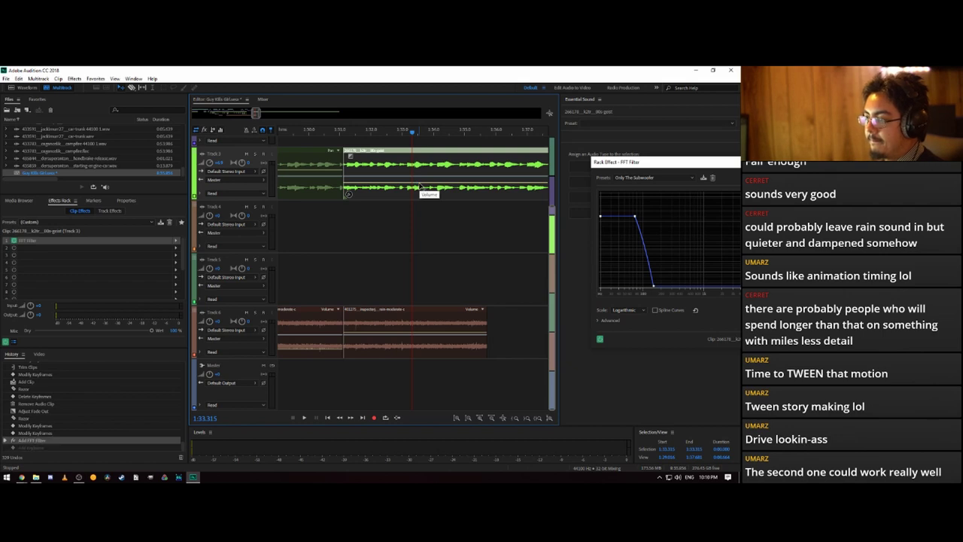
{"action": "left_click_drag", "start_coordinate": [419, 186], "coordinate": [426, 175]}
{"action": "left_click", "coordinate": [321, 132]}
{"action": "key", "text": "space"}
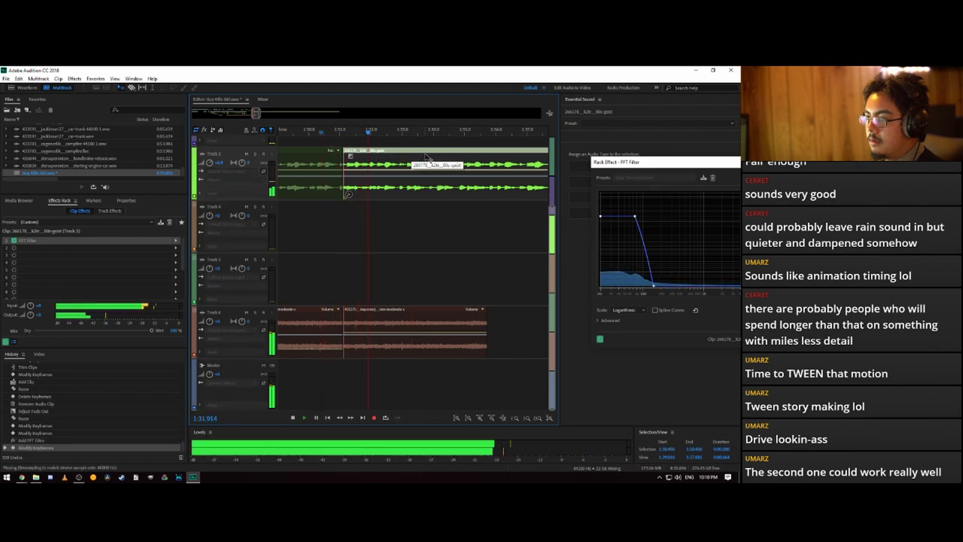
{"action": "key", "text": "space"}
- Set the FFT Filter preset to The Sound From The Office Of Matt and audition the clip
{"action": "left_click_drag", "start_coordinate": [659, 163], "coordinate": [492, 167]}
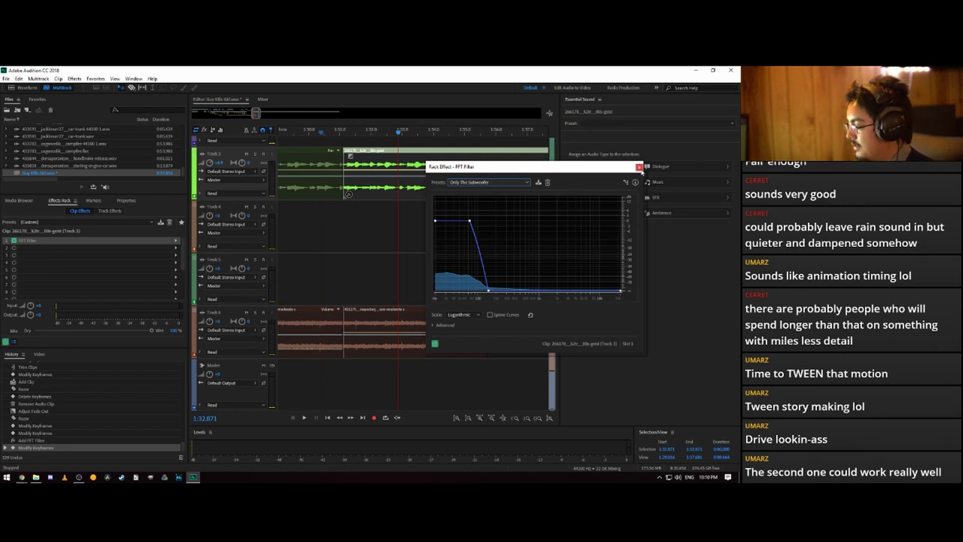
{"action": "left_click", "coordinate": [520, 183]}
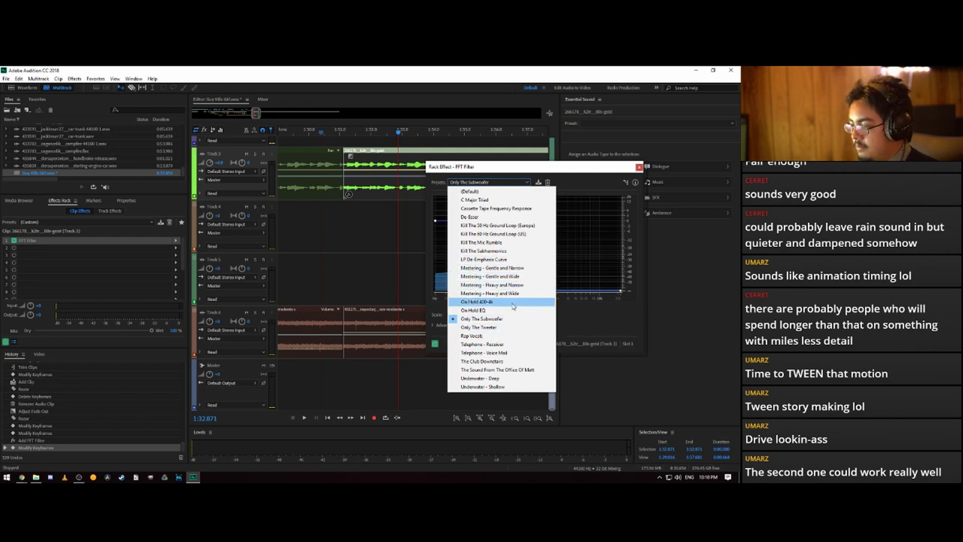
{"action": "left_click", "coordinate": [504, 371]}
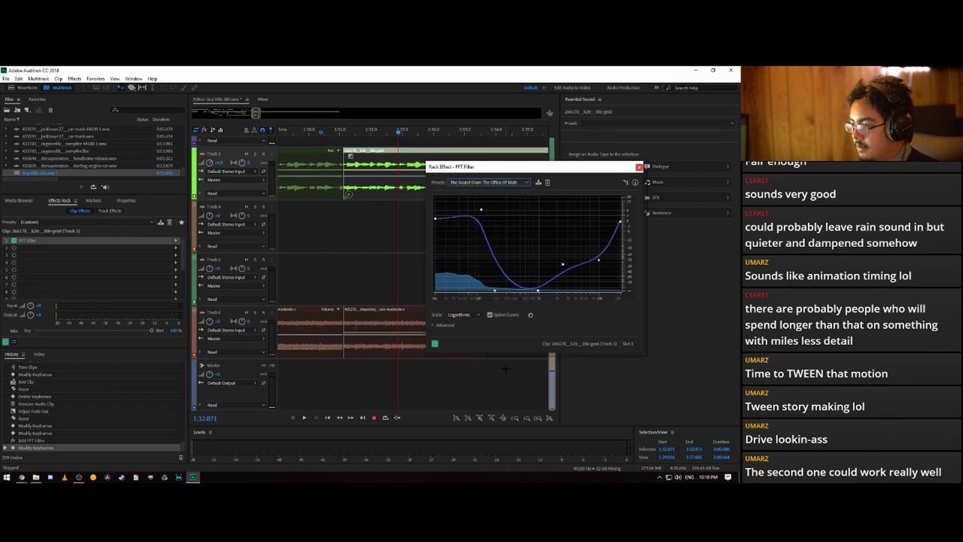
{"action": "key", "text": "space"}
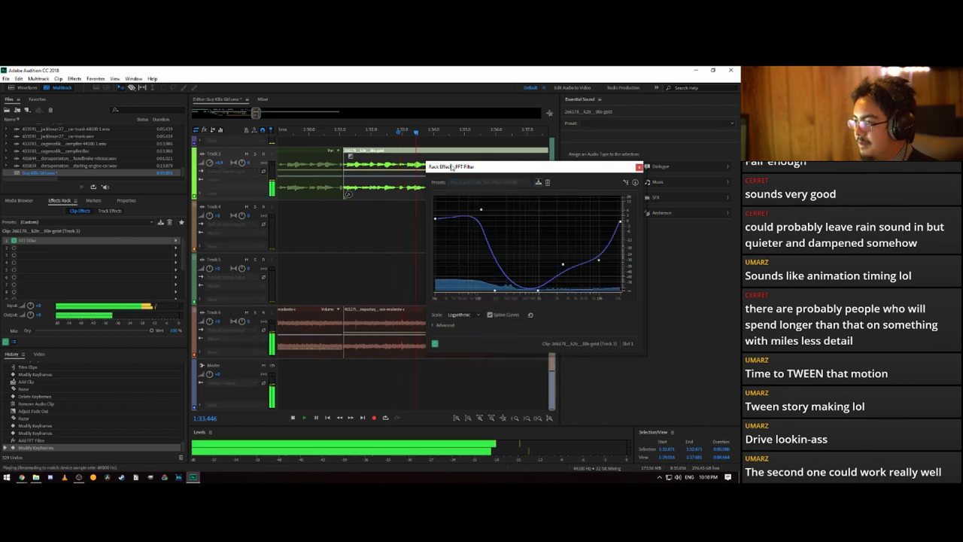
{"action": "key", "text": "space"}
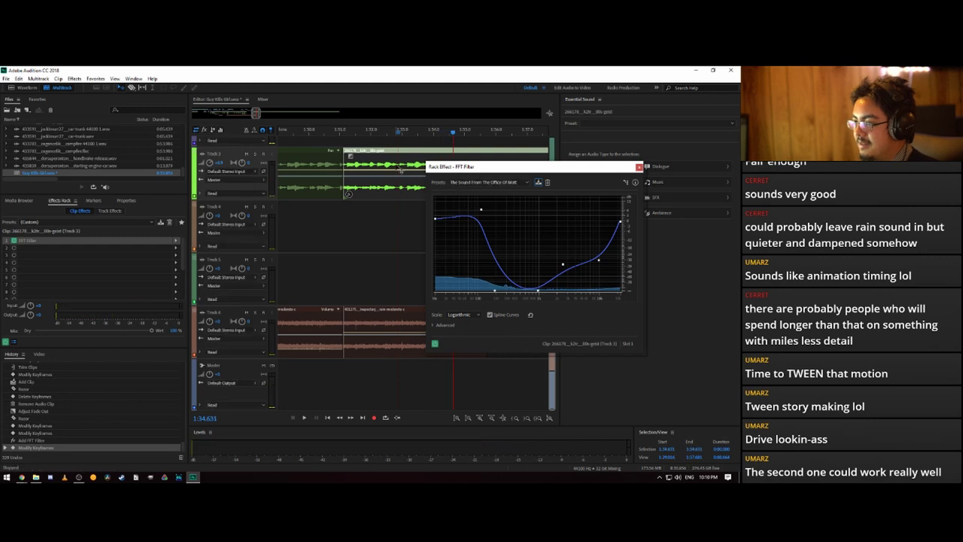
- Raise the Track 3 clip's volume envelope in two passes, replaying the transition into the clip to judge the level
{"action": "left_click_drag", "start_coordinate": [392, 169], "coordinate": [394, 160]}
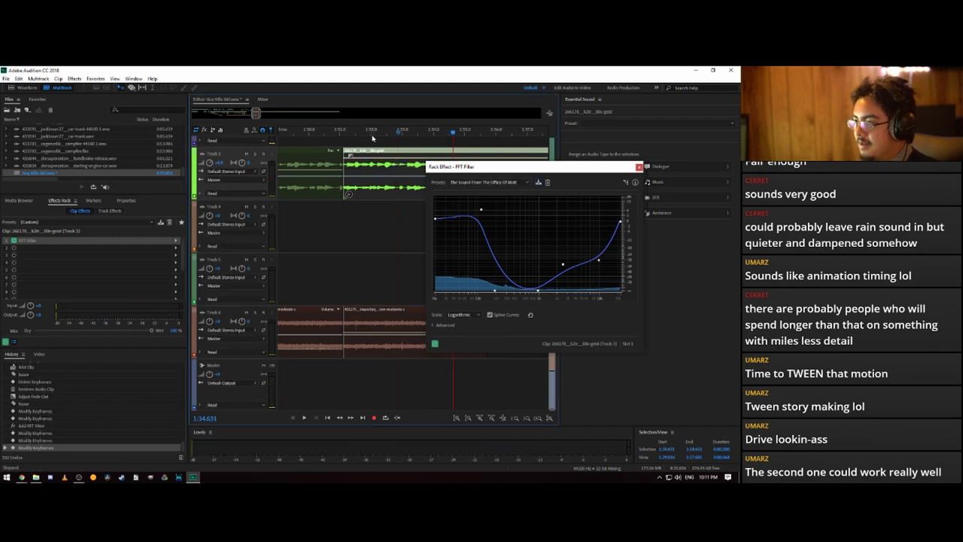
{"action": "left_click_drag", "start_coordinate": [351, 133], "coordinate": [340, 132]}
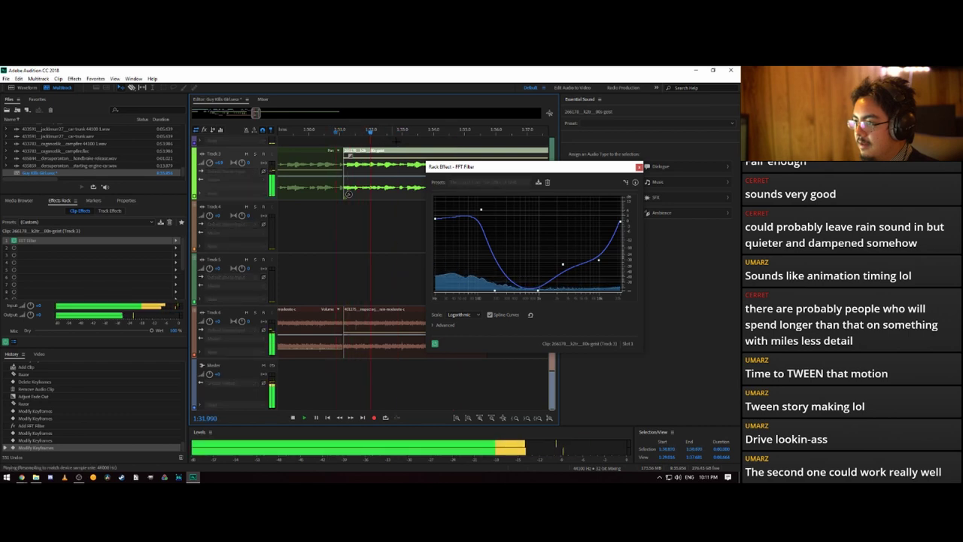
{"action": "key", "text": "space"}
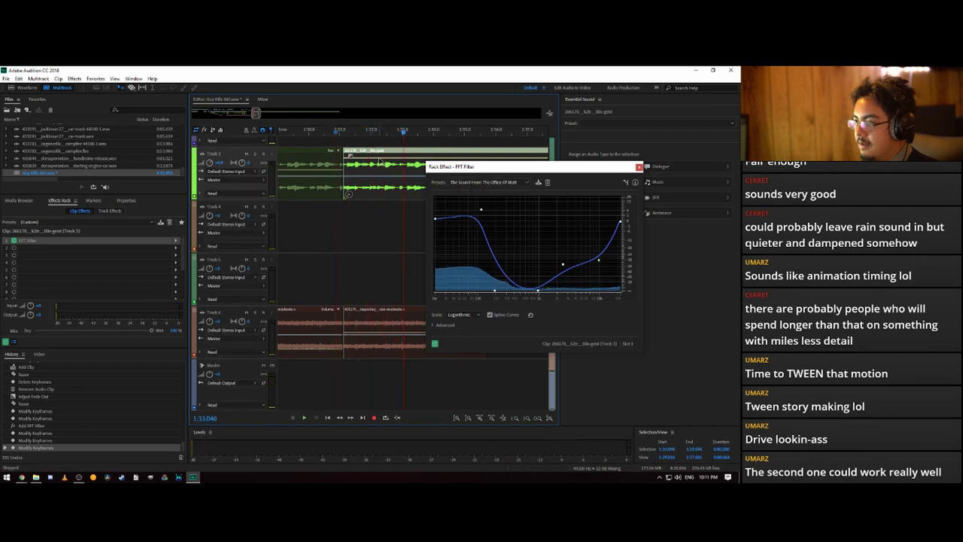
{"action": "left_click_drag", "start_coordinate": [379, 160], "coordinate": [382, 144]}
{"action": "key", "text": "space"}
{"action": "left_click", "coordinate": [329, 132]}
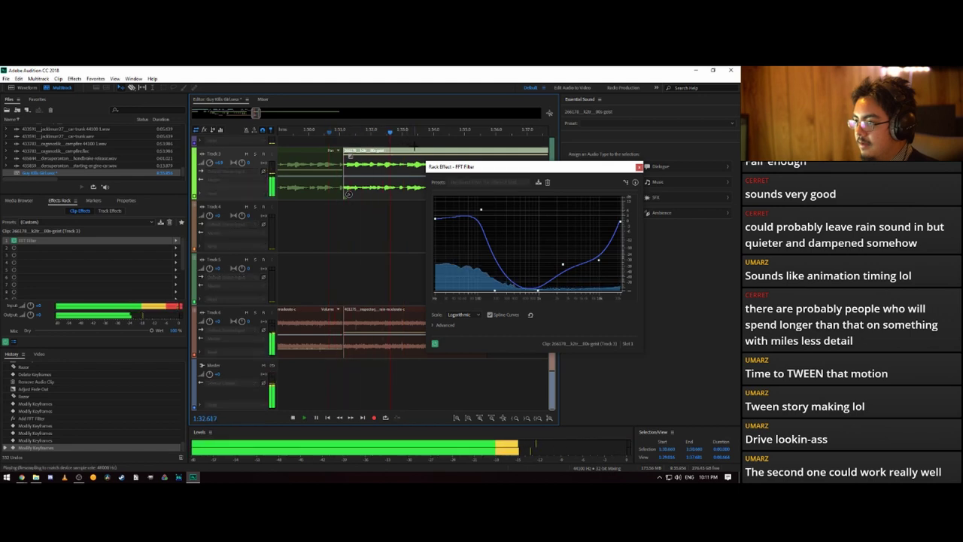
{"action": "key", "text": "space"}
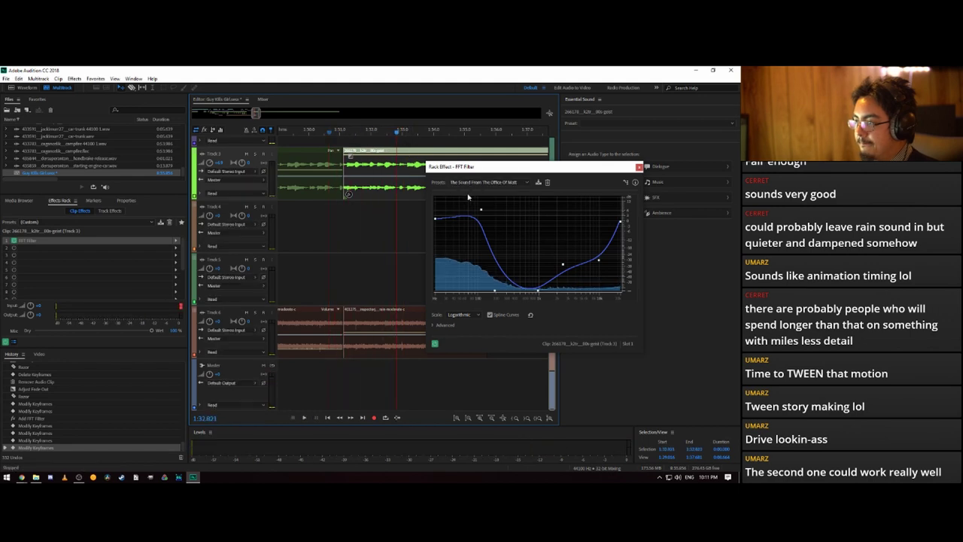
{"action": "left_click_drag", "start_coordinate": [398, 134], "coordinate": [331, 132]}
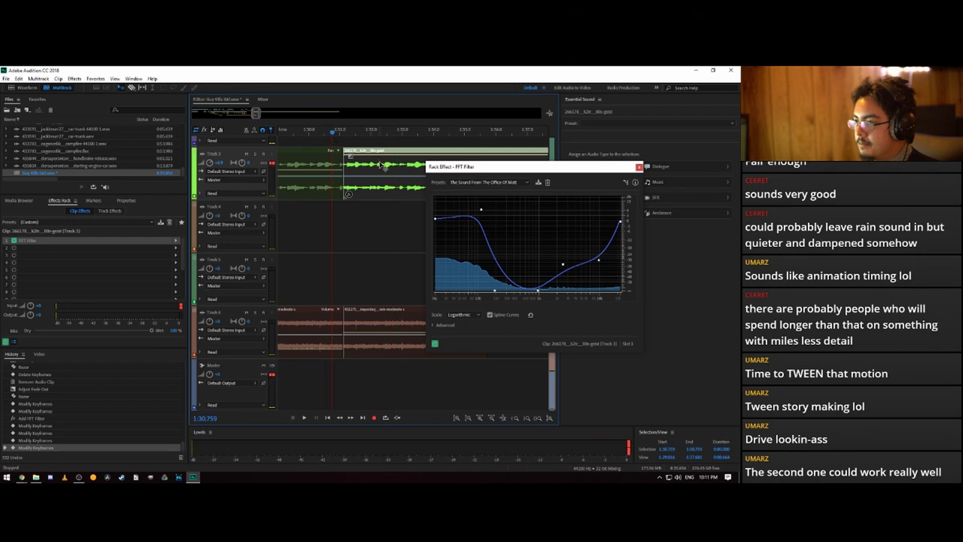
{"action": "key", "text": "space"}
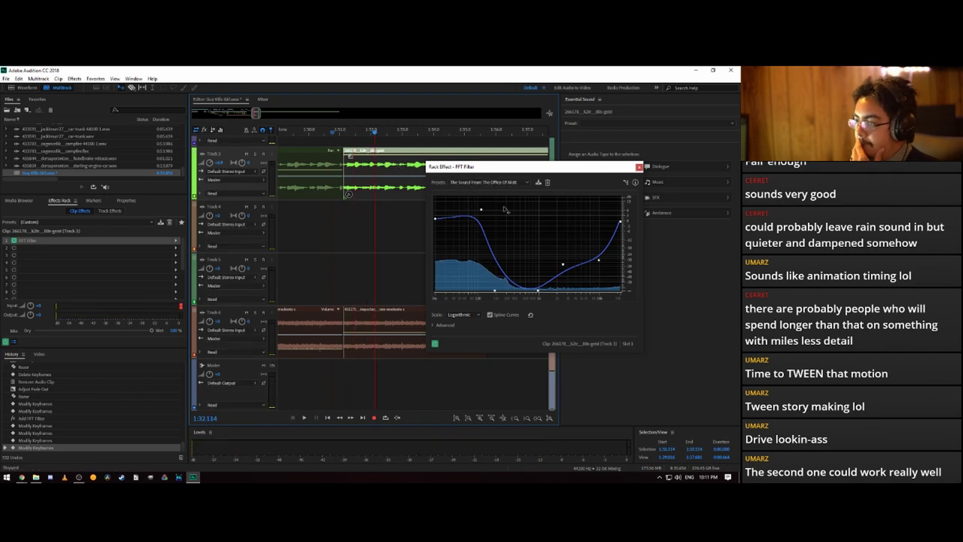
- Try the On Hold EQ preset on the FFT Filter and audition the clip
{"action": "left_click", "coordinate": [507, 184]}
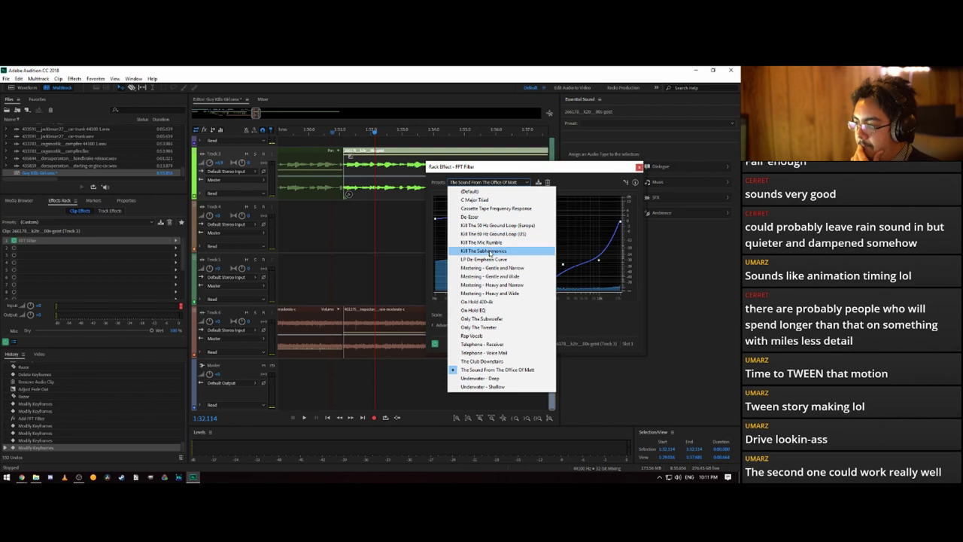
{"action": "left_click", "coordinate": [495, 311]}
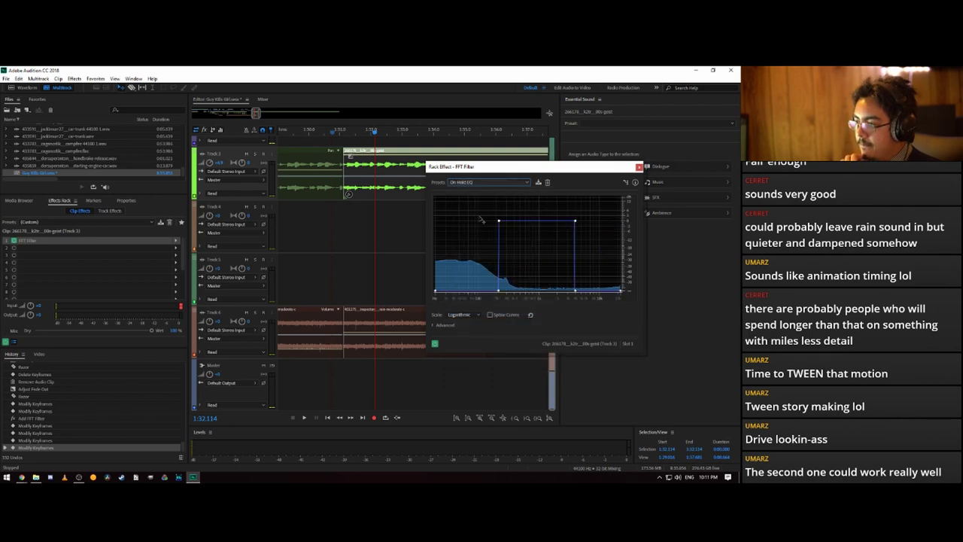
{"action": "key", "text": "space"}
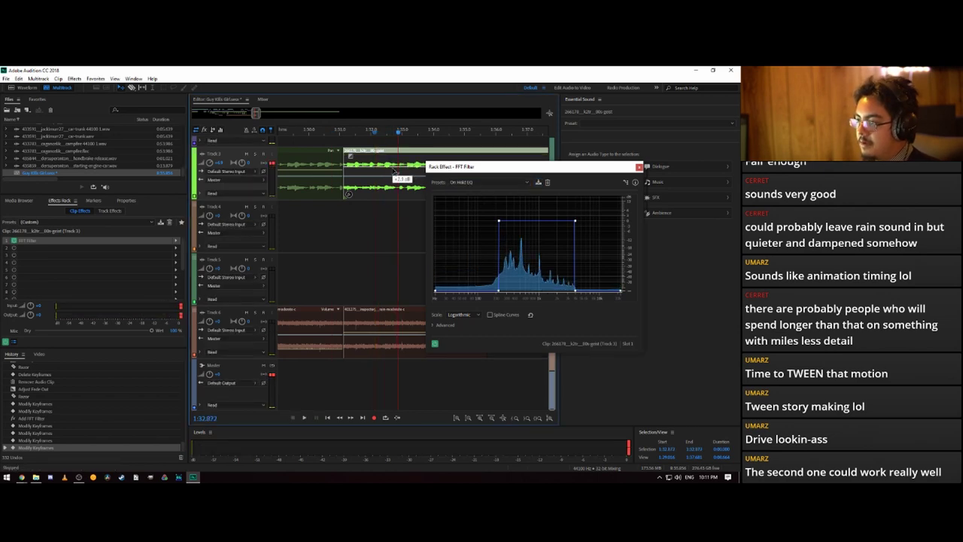
- Try the Telephone - Voice Mail and The Sound From The Office Of Matt presets, and settle on The Club Downstairs
{"action": "left_click", "coordinate": [474, 182]}
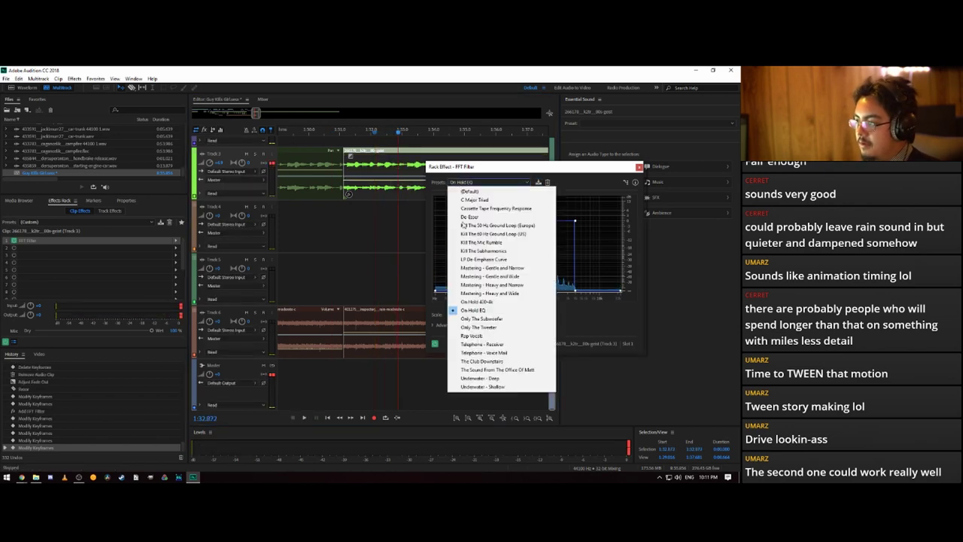
{"action": "left_click", "coordinate": [492, 352]}
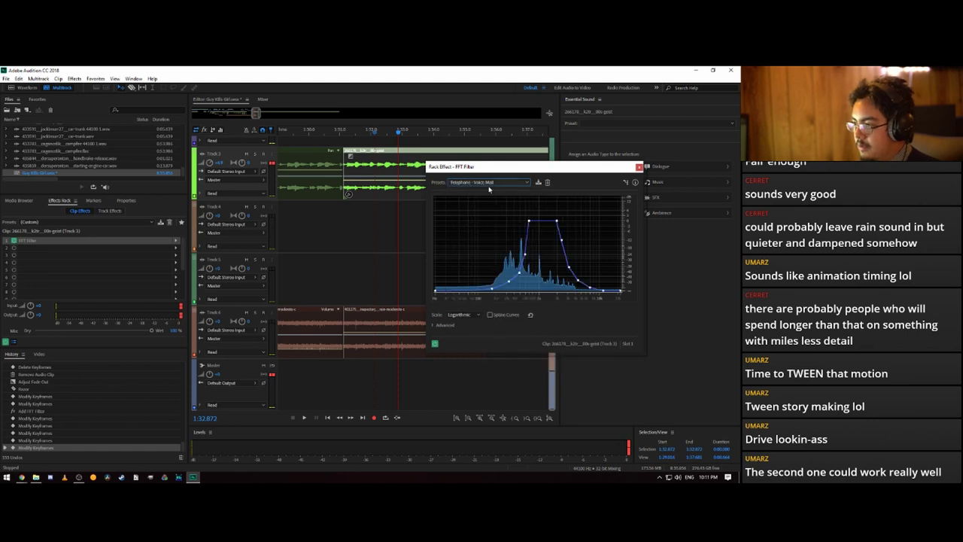
{"action": "left_click", "coordinate": [488, 185]}
{"action": "left_click", "coordinate": [510, 370]}
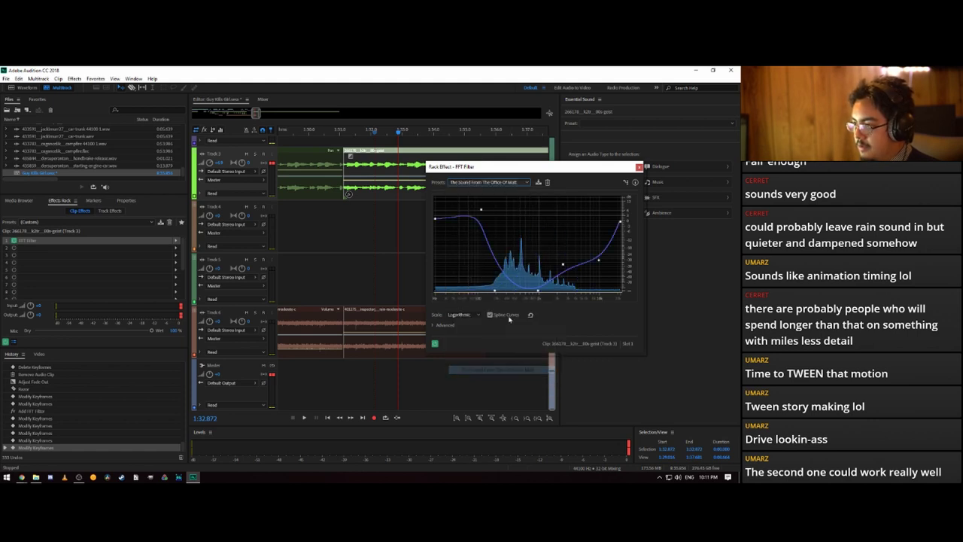
{"action": "left_click", "coordinate": [488, 182]}
{"action": "left_click", "coordinate": [503, 370]}
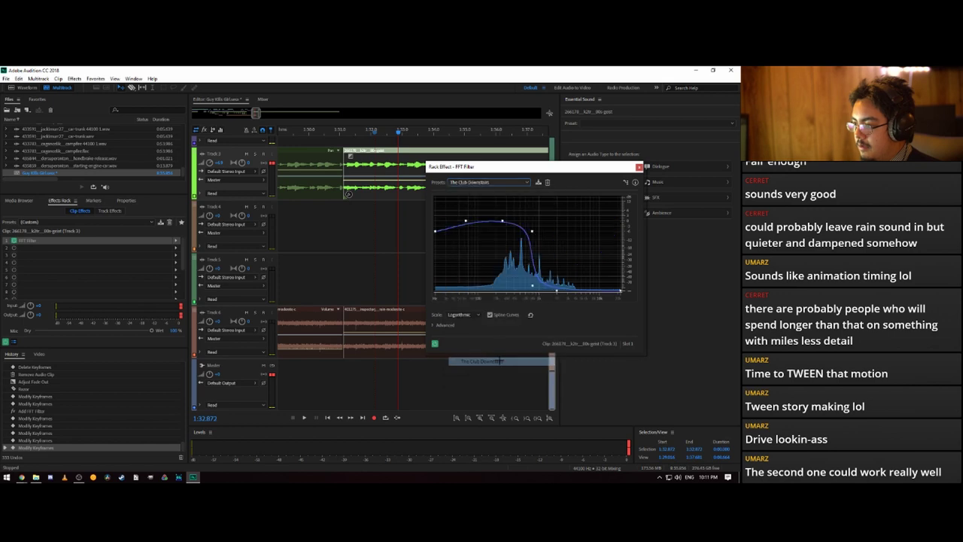
- Lower the Track 3 clip's volume envelope slightly, auditioning the transition before and after, and close the FFT Filter
{"action": "key", "text": "space"}
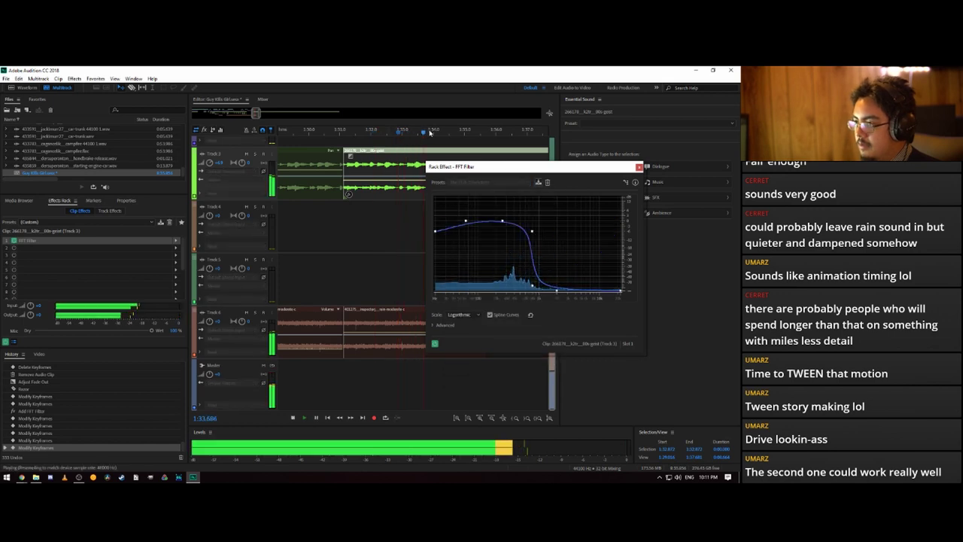
{"action": "key", "text": "space"}
{"action": "left_click_drag", "start_coordinate": [356, 180], "coordinate": [357, 185]}
{"action": "left_click_drag", "start_coordinate": [343, 130], "coordinate": [314, 129]}
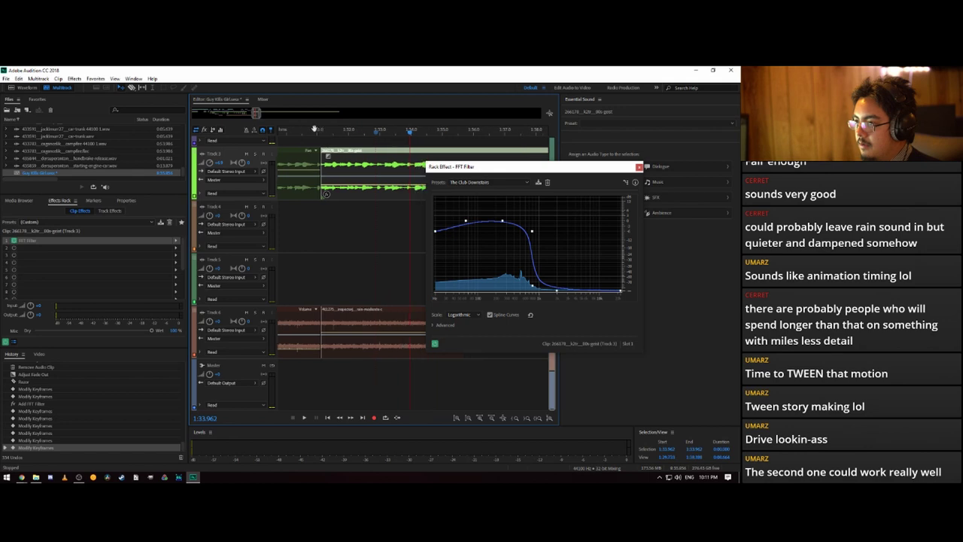
{"action": "key", "text": "space"}
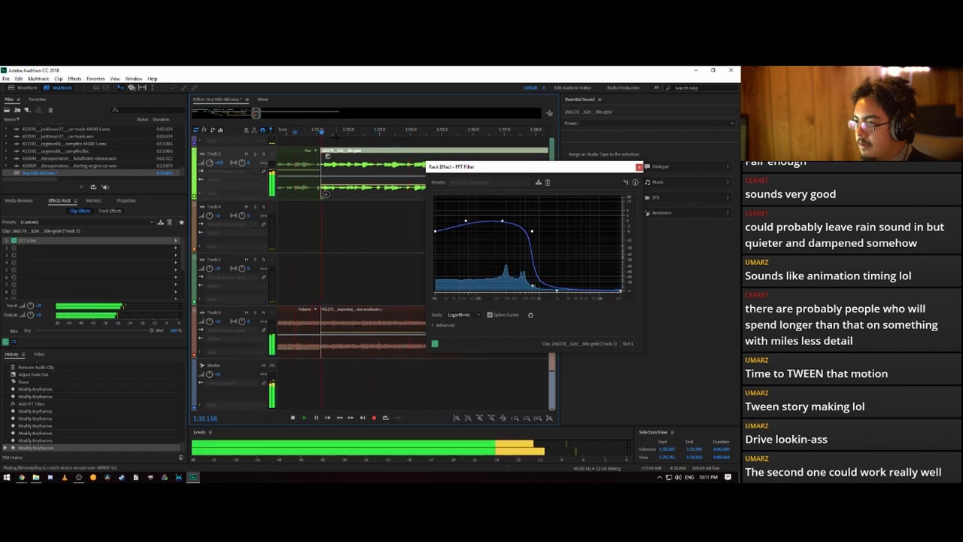
{"action": "key", "text": "space"}
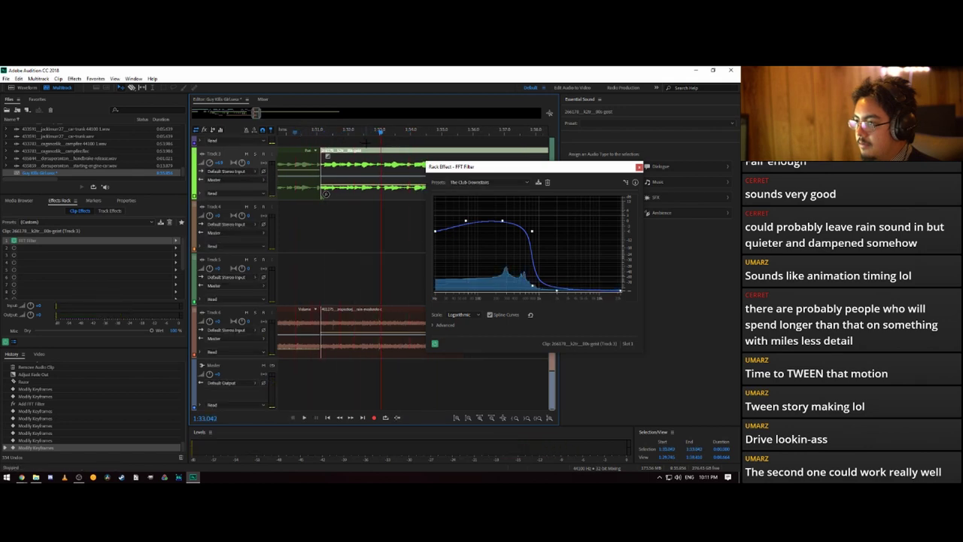
{"action": "left_click", "coordinate": [639, 167]}
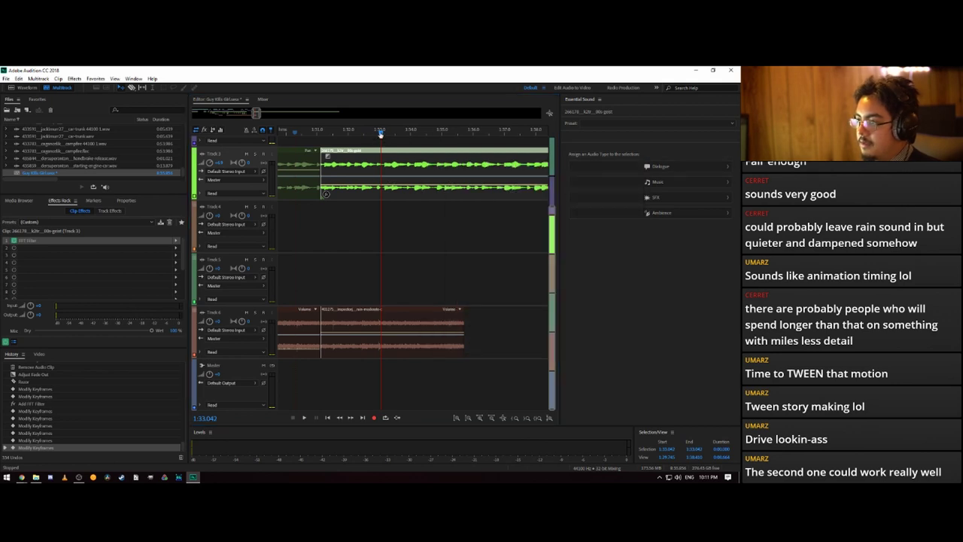
- Search the session files for "engine" and place the starting-engine-car sound on Track 2 at about 1:31.8
{"action": "scroll", "coordinate": [371, 192], "scroll_direction": "up", "scroll_amount": 3}
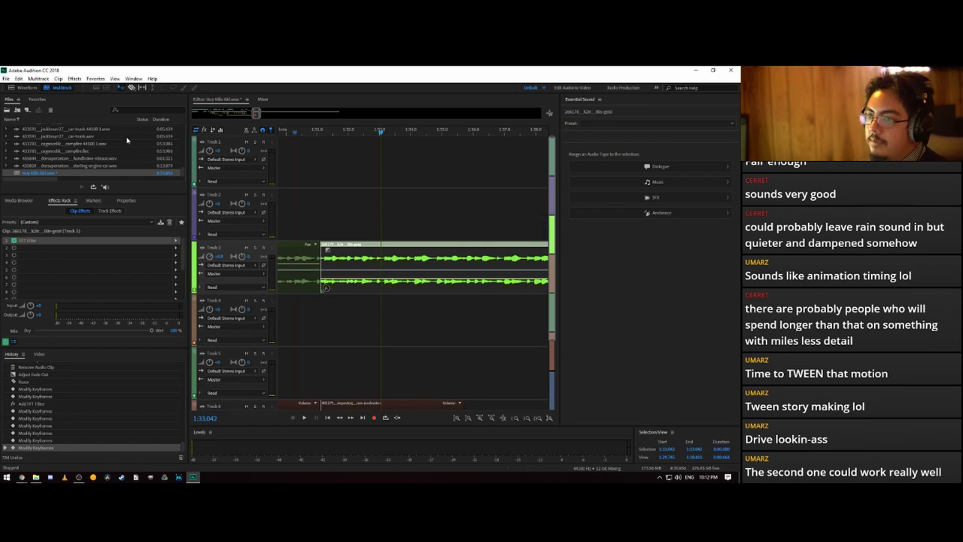
{"action": "left_click", "coordinate": [136, 109]}
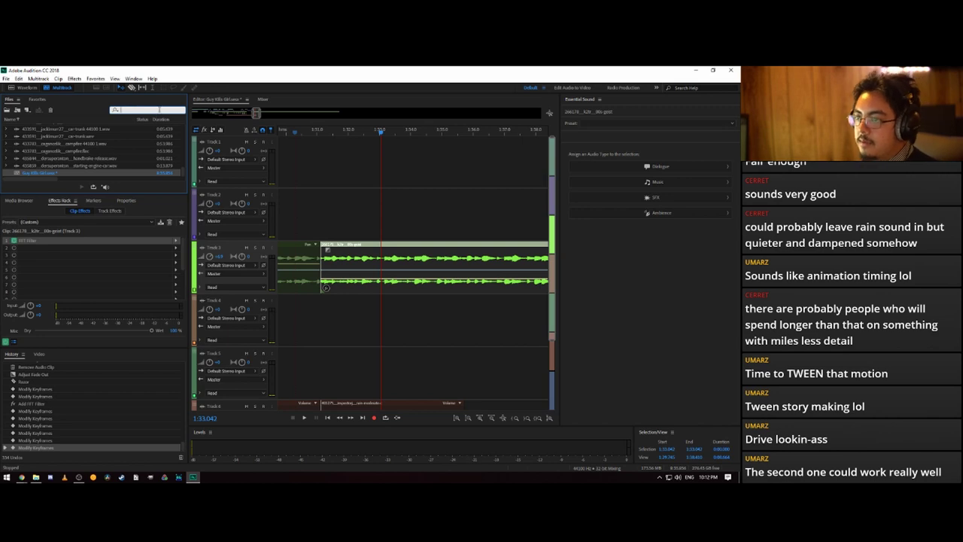
{"action": "type", "text": "engine"}
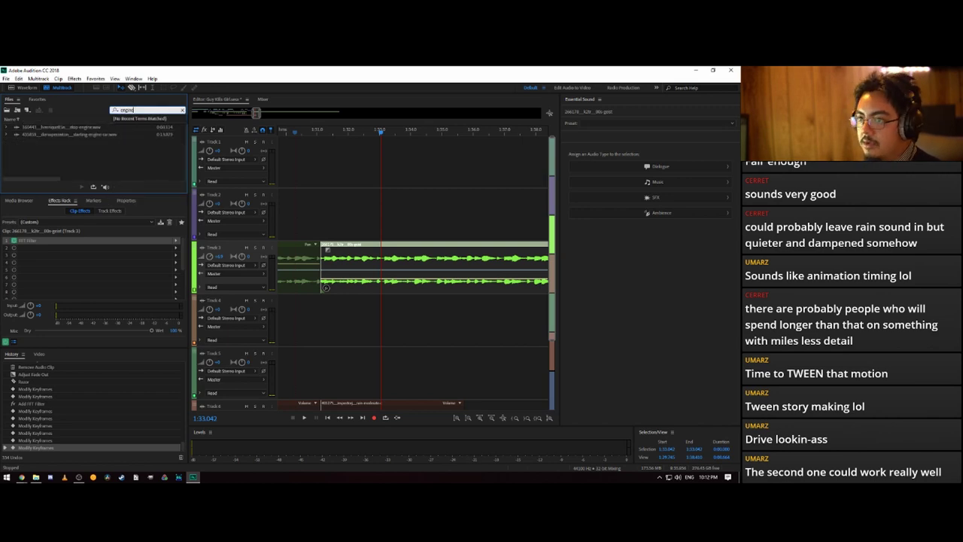
{"action": "left_click_drag", "start_coordinate": [97, 138], "coordinate": [347, 220]}
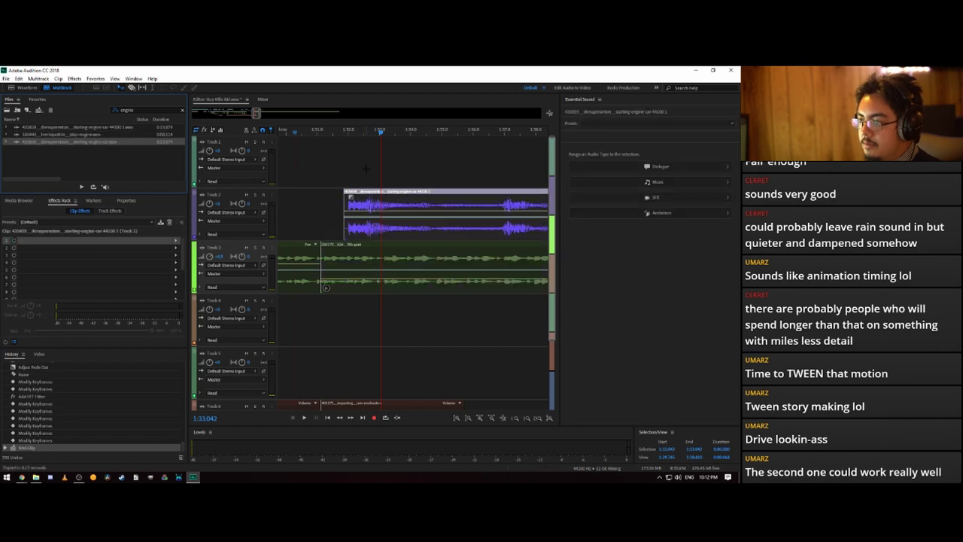
- Play the session from about 1:30 to check how the new engine clip on Track 2 fits the scene
{"action": "scroll", "coordinate": [350, 129], "scroll_direction": "up", "scroll_amount": 5}
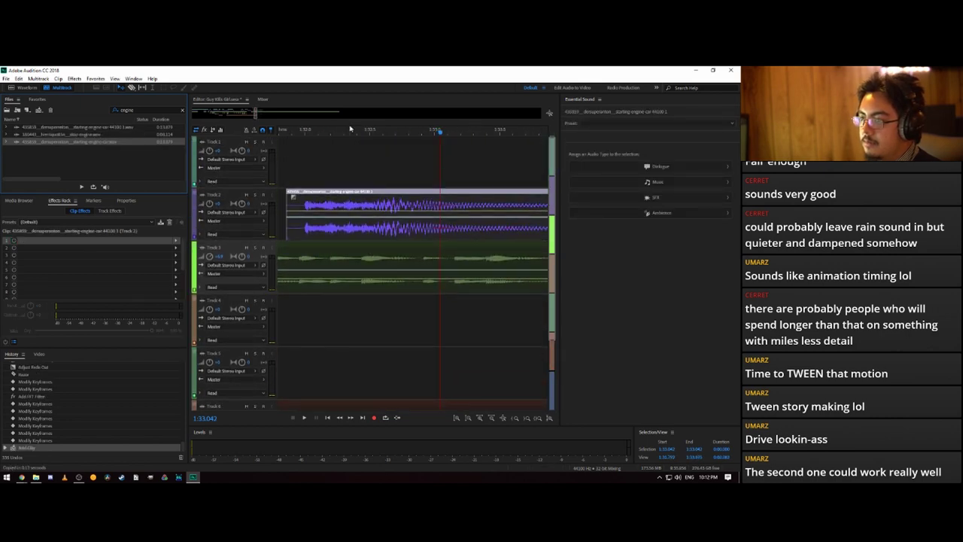
{"action": "left_click", "coordinate": [342, 113]}
{"action": "left_click_drag", "start_coordinate": [340, 118], "coordinate": [334, 117]}
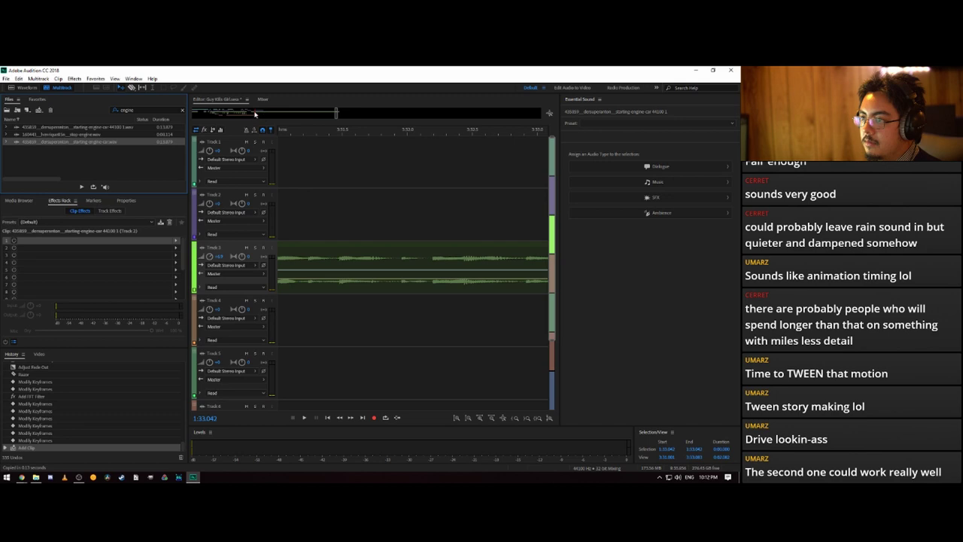
{"action": "left_click", "coordinate": [254, 113]}
{"action": "scroll", "coordinate": [419, 155], "scroll_direction": "down", "scroll_amount": 1}
{"action": "scroll", "coordinate": [420, 137], "scroll_direction": "down", "scroll_amount": 3}
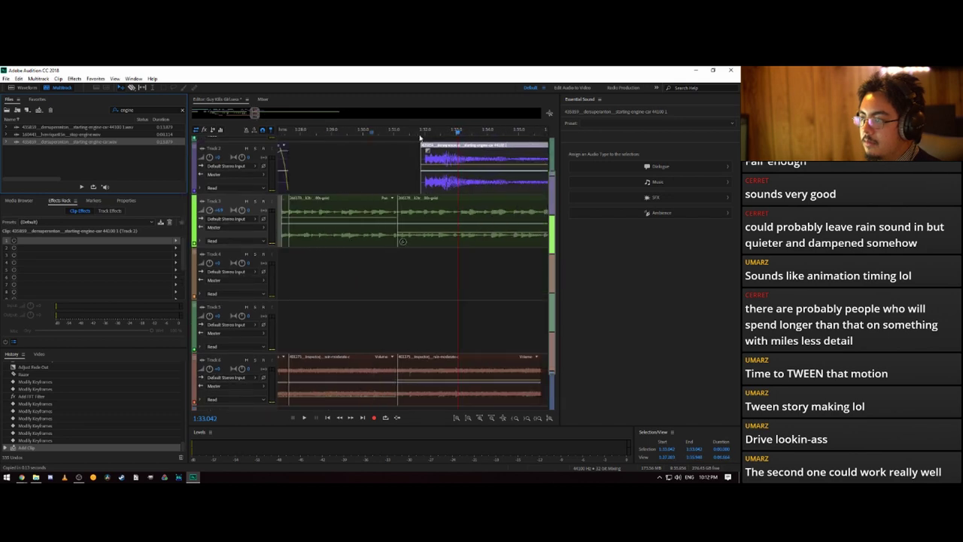
{"action": "left_click_drag", "start_coordinate": [385, 134], "coordinate": [367, 133]}
{"action": "key", "text": "space"}
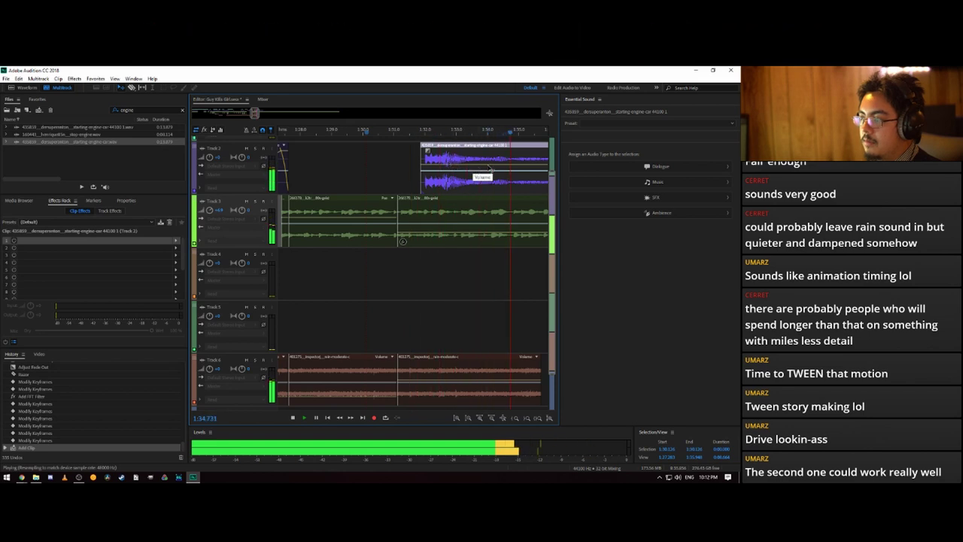
{"action": "key", "text": "space"}
{"action": "key", "text": "space"}
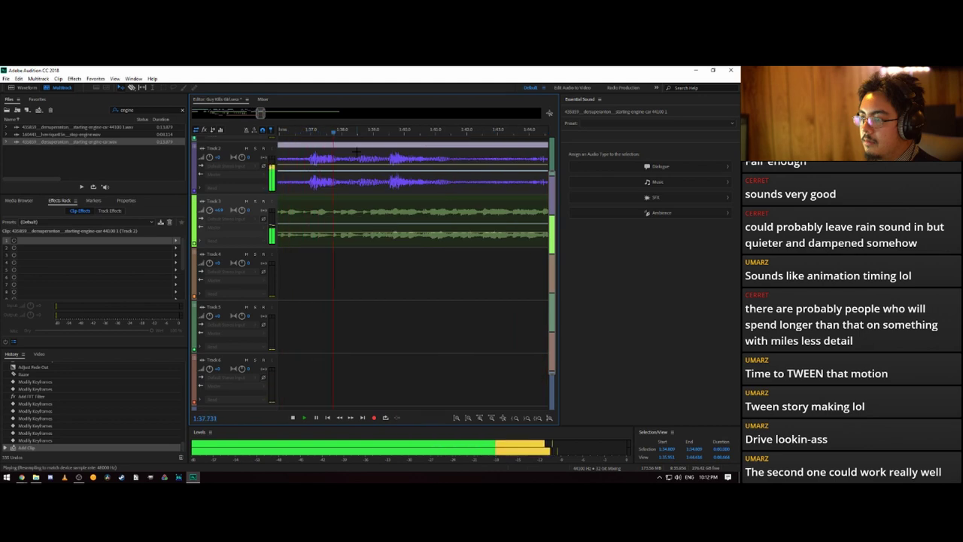
{"action": "key", "text": "space"}
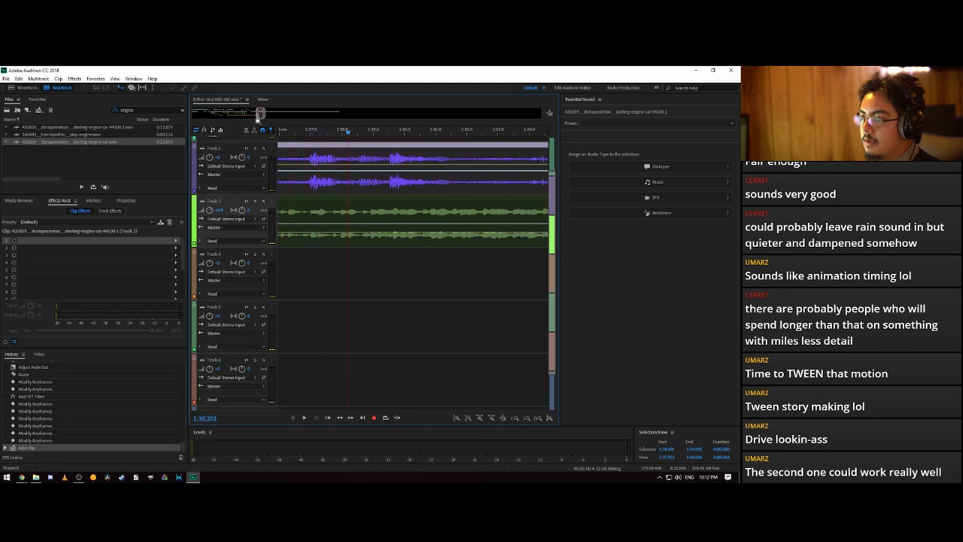
- Extend the end of the Track 6 rain clip to about 1:51, beyond the engine clip, and audition the extended section
{"action": "left_click_drag", "start_coordinate": [259, 112], "coordinate": [255, 112]}
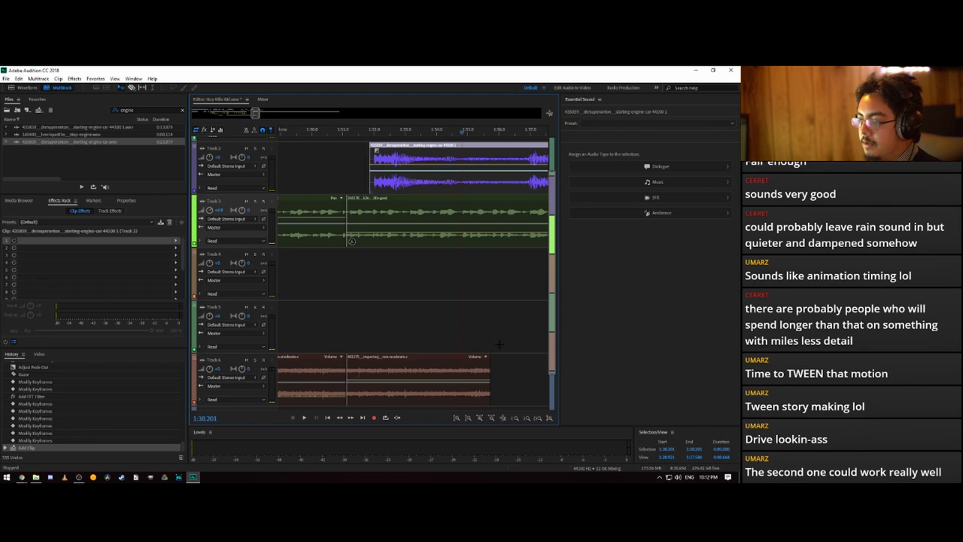
{"action": "left_click_drag", "start_coordinate": [489, 365], "coordinate": [543, 363]}
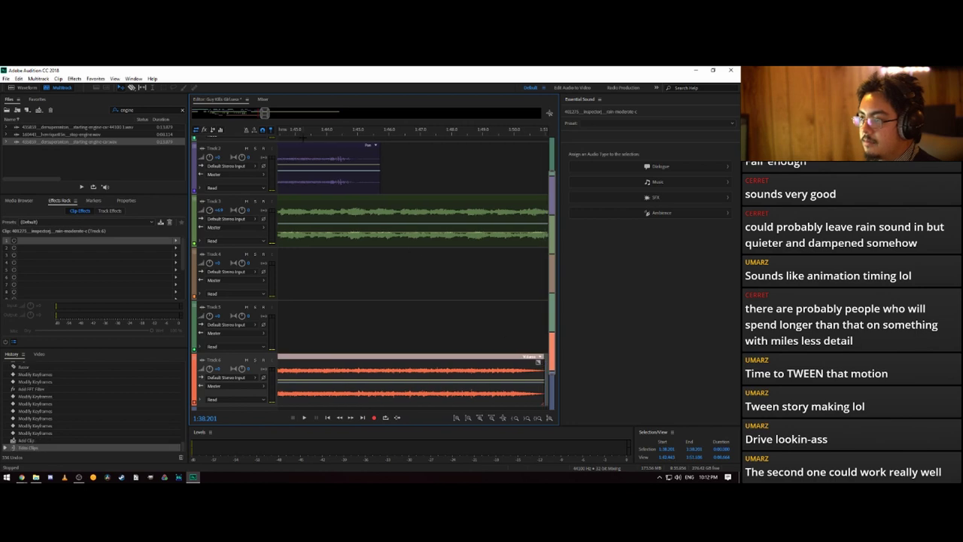
{"action": "key", "text": "space"}
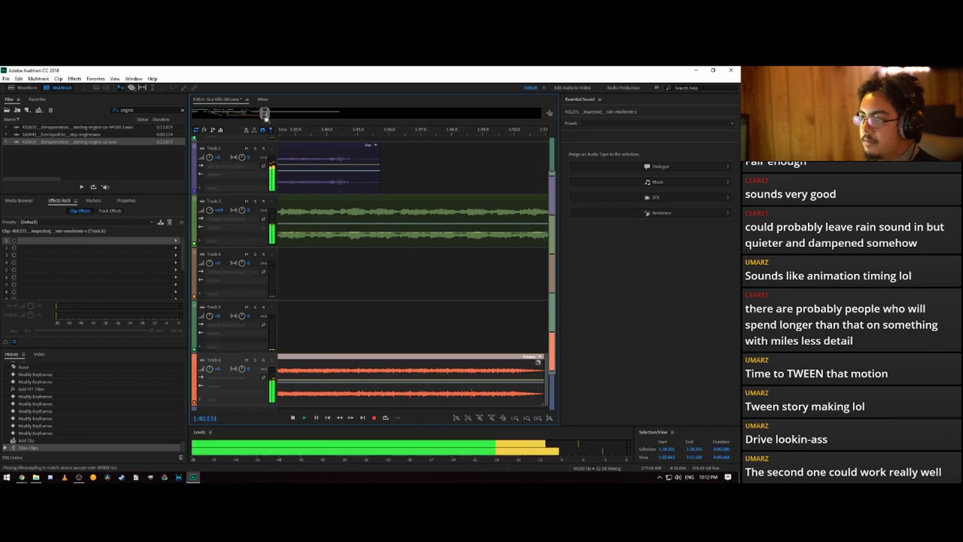
{"action": "left_click_drag", "start_coordinate": [265, 118], "coordinate": [261, 114]}
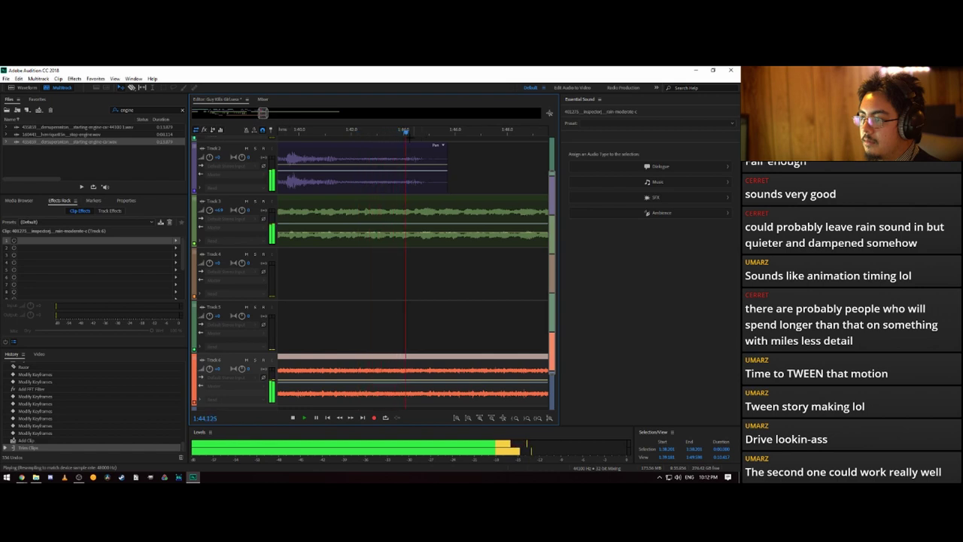
{"action": "key", "text": "space"}
{"action": "scroll", "coordinate": [286, 118], "scroll_direction": "up", "scroll_amount": 2}
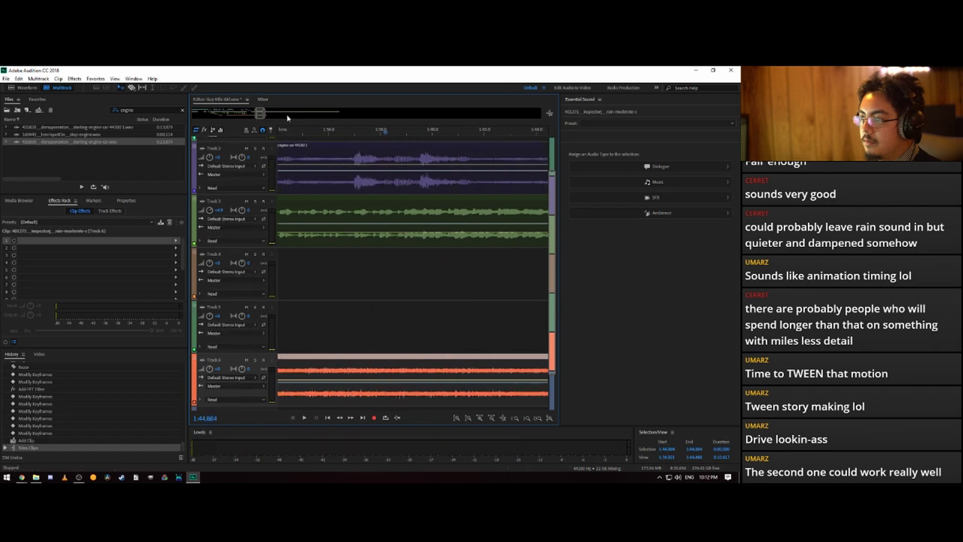
- Replay the engine clip from about 1:36, split it on Track 2 only at 1:37.679, and delete the part after the cut
{"action": "key", "text": "space"}
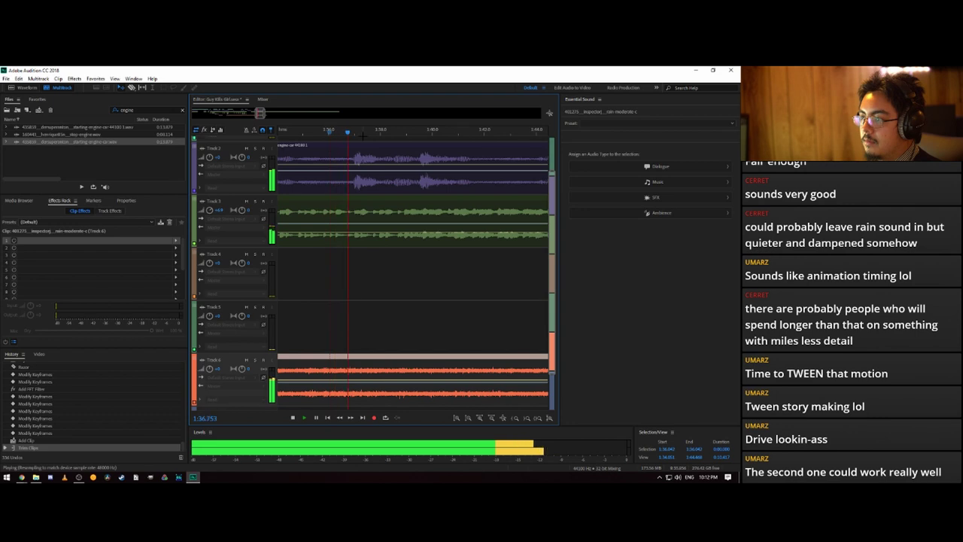
{"action": "key", "text": "space"}
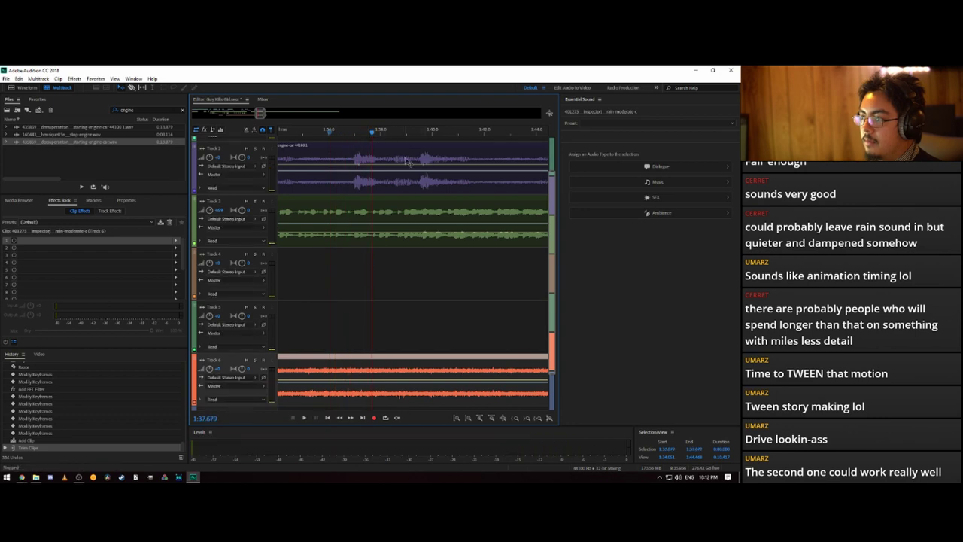
{"action": "left_click", "coordinate": [375, 157]}
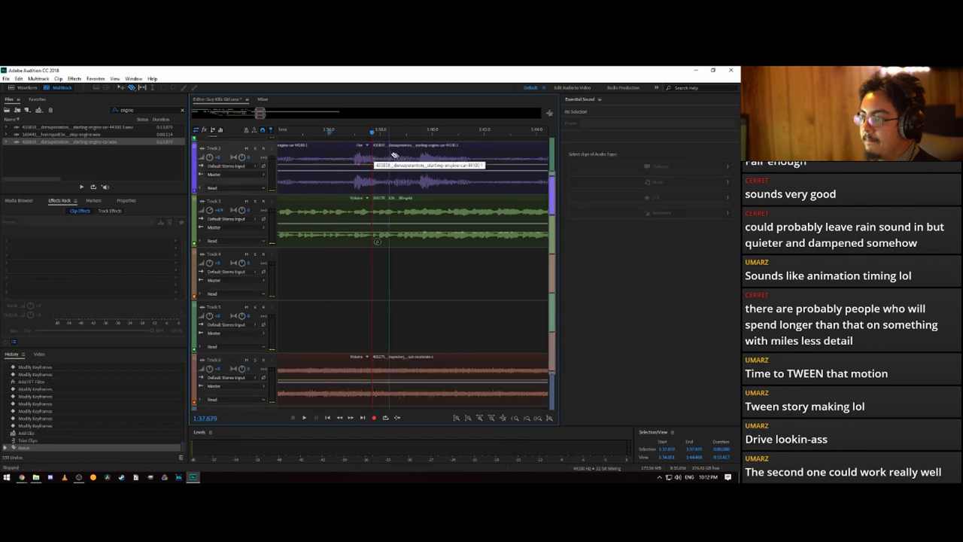
{"action": "key", "text": "ctrl+z"}
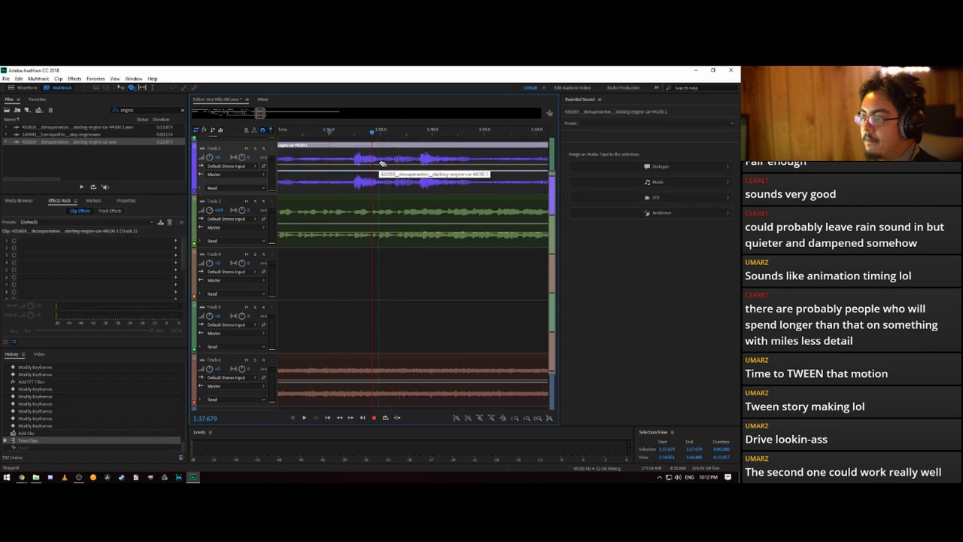
{"action": "left_click", "coordinate": [375, 162]}
{"action": "left_click", "coordinate": [406, 158]}
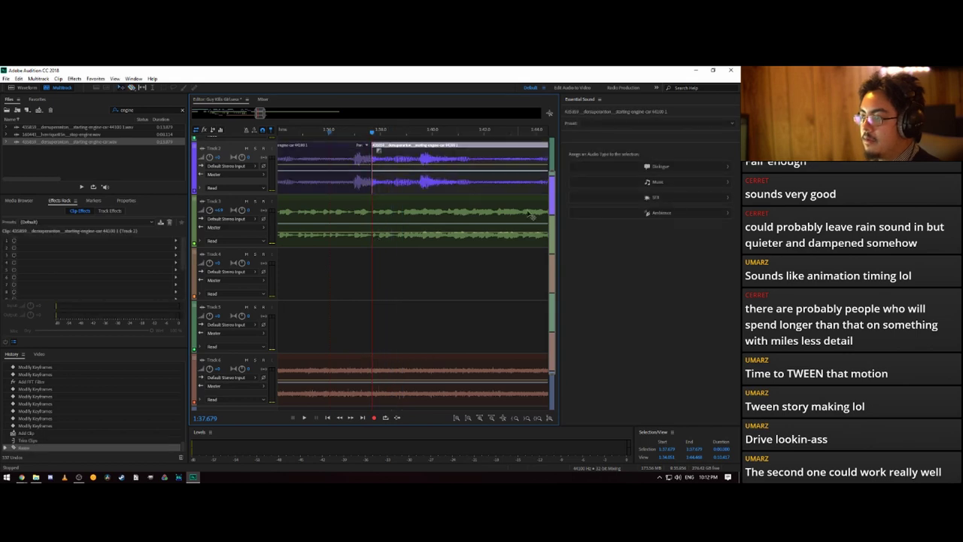
{"action": "scroll", "coordinate": [421, 181], "scroll_direction": "up", "scroll_amount": 2}
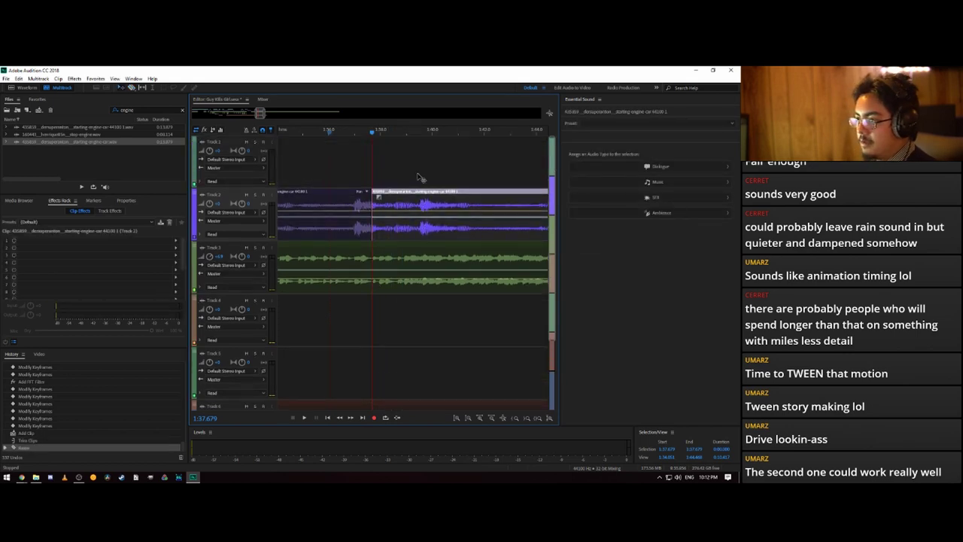
{"action": "key", "text": "Delete"}
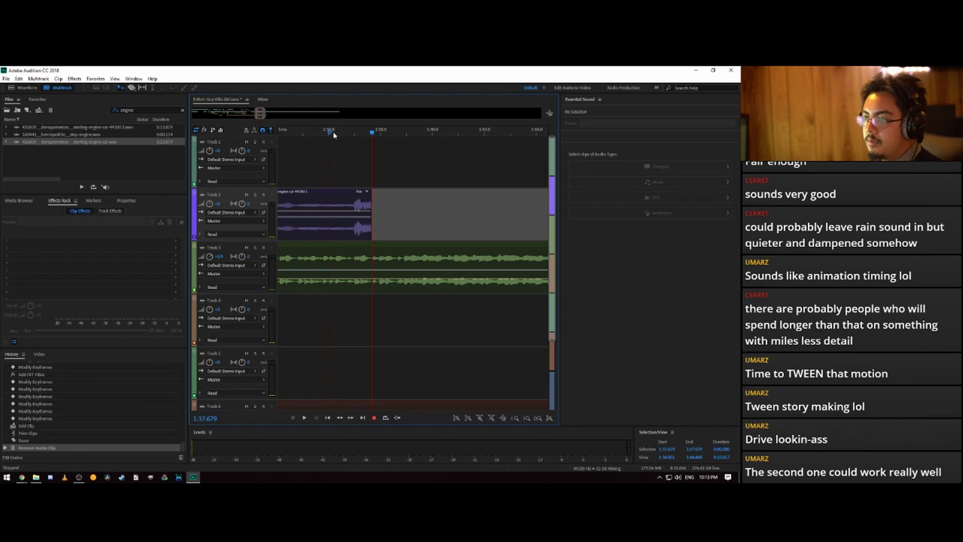
- Play the earlier car scene from about 0:19.7 to 0:28.8 to find its car door sounds on Tracks 1 and 2
{"action": "left_click_drag", "start_coordinate": [325, 134], "coordinate": [284, 134]}
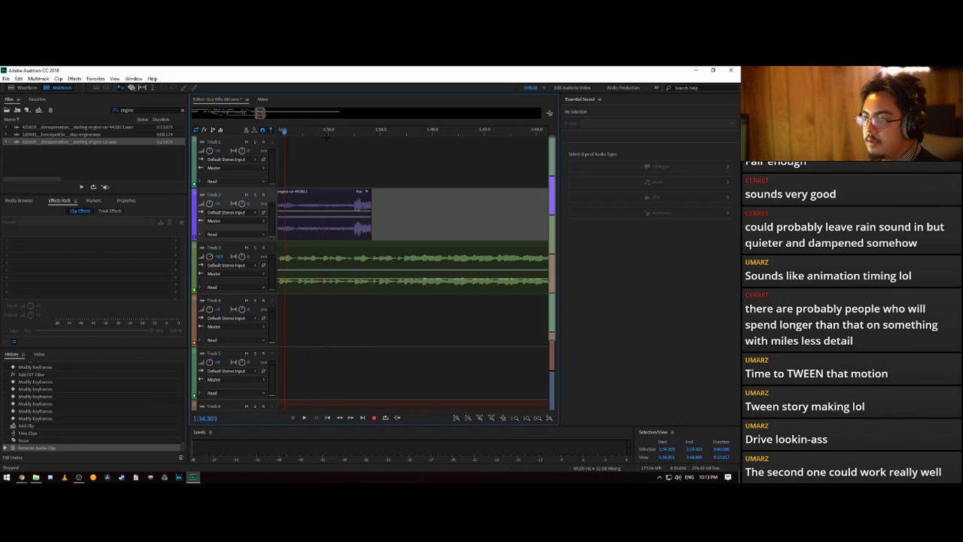
{"action": "scroll", "coordinate": [326, 134], "scroll_direction": "down", "scroll_amount": 5}
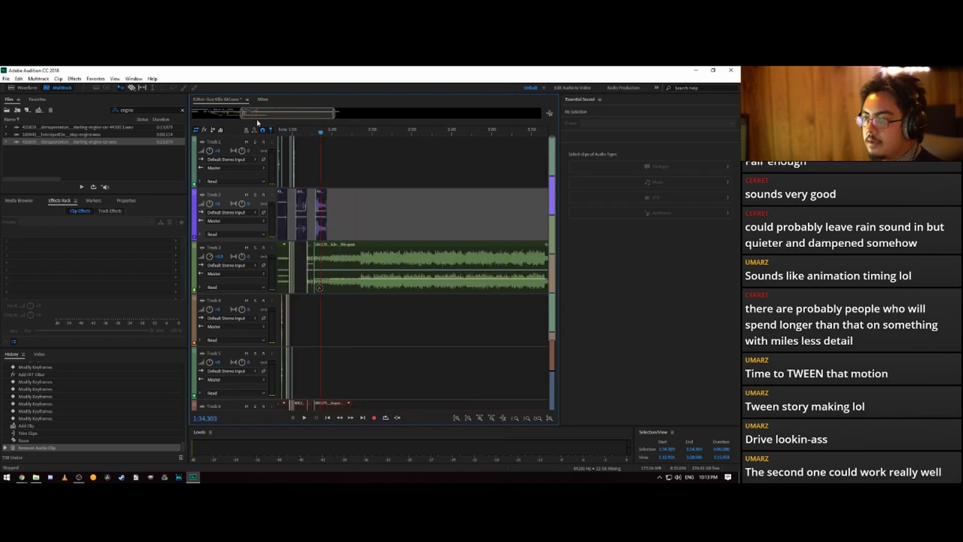
{"action": "left_click_drag", "start_coordinate": [248, 114], "coordinate": [194, 115]}
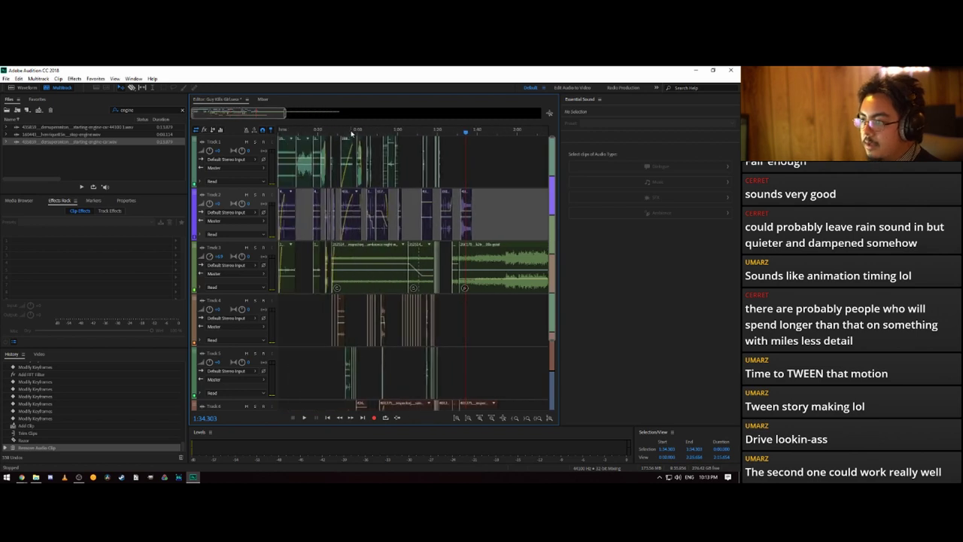
{"action": "left_click_drag", "start_coordinate": [351, 132], "coordinate": [340, 128]}
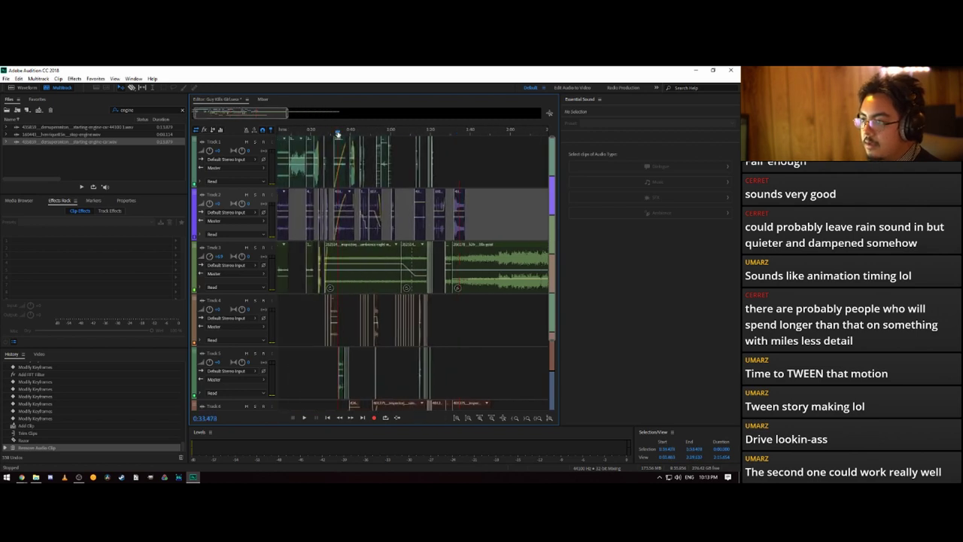
{"action": "key", "text": "space"}
{"action": "key", "text": "space"}
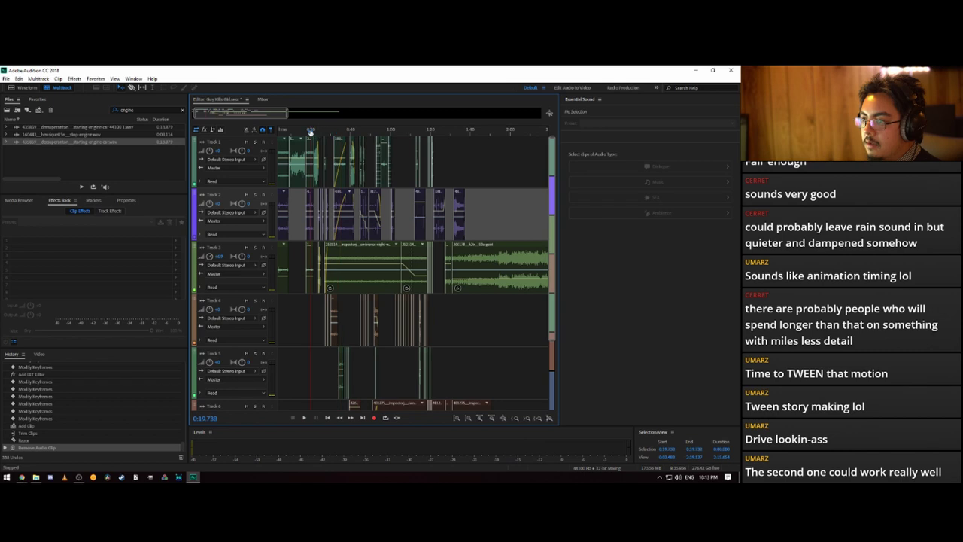
{"action": "key", "text": "space"}
{"action": "scroll", "coordinate": [311, 131], "scroll_direction": "up", "scroll_amount": 3}
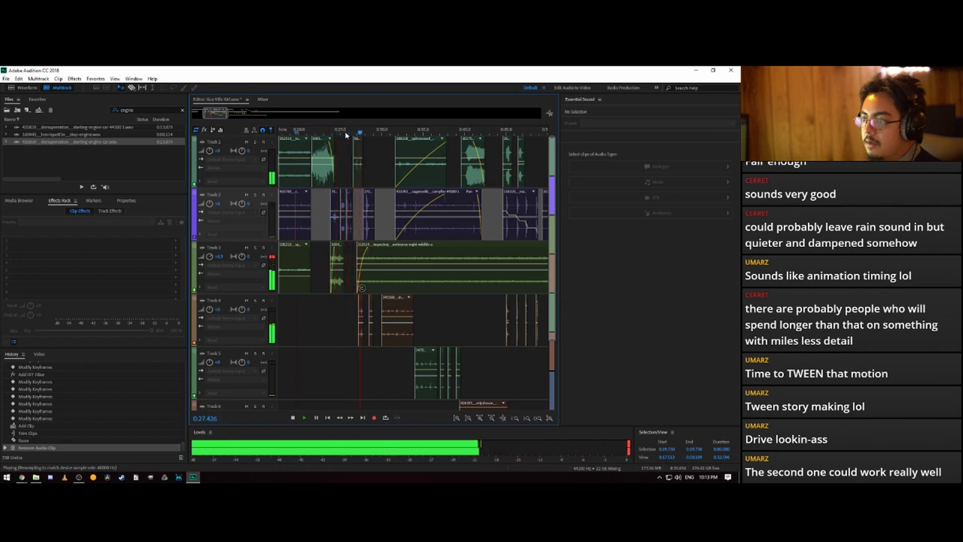
{"action": "key", "text": "space"}
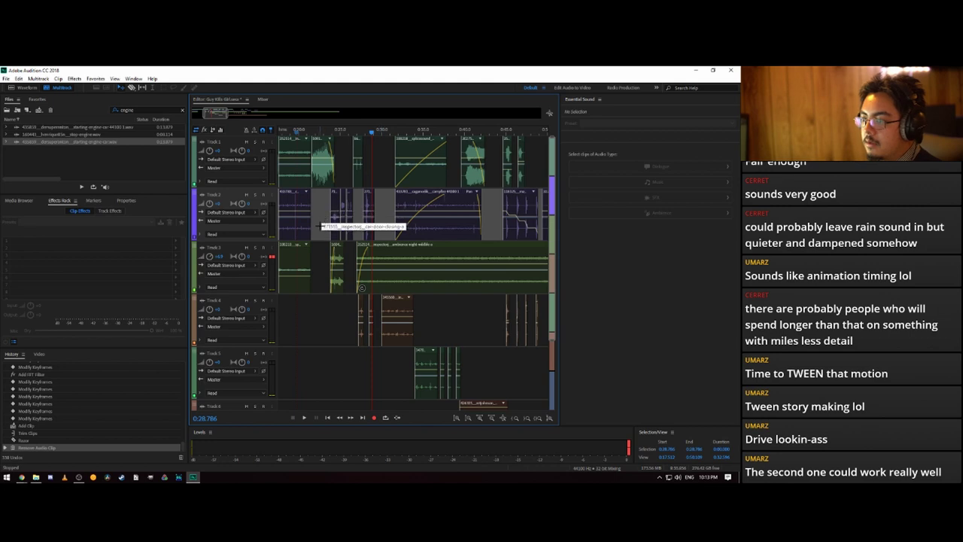
- Copy the earlier scene's car door clips on Tracks 1 and 2 between about 0:22 and 0:29 and paste them at 1:39.167
{"action": "left_click_drag", "start_coordinate": [323, 224], "coordinate": [374, 159]}
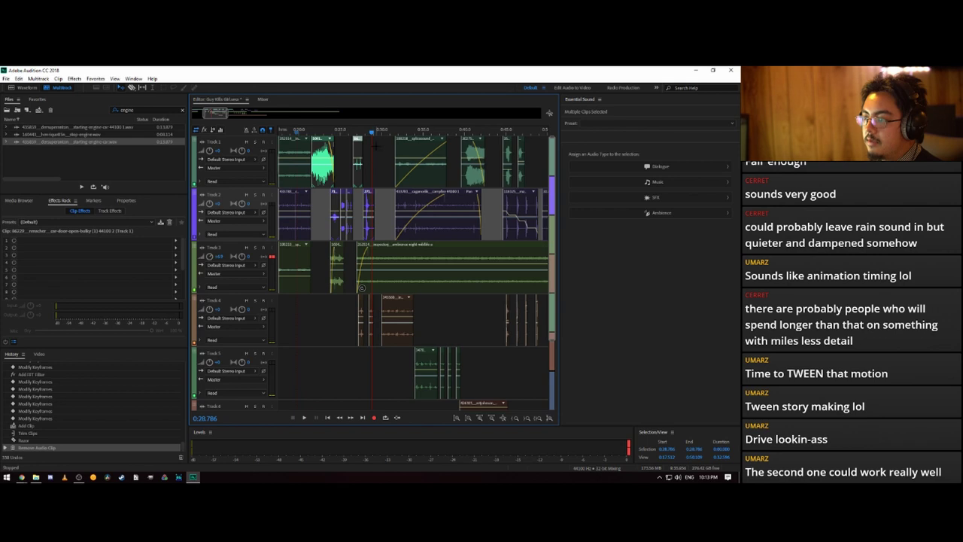
{"action": "left_click_drag", "start_coordinate": [372, 134], "coordinate": [366, 173]}
{"action": "key", "text": "ctrl+v"}
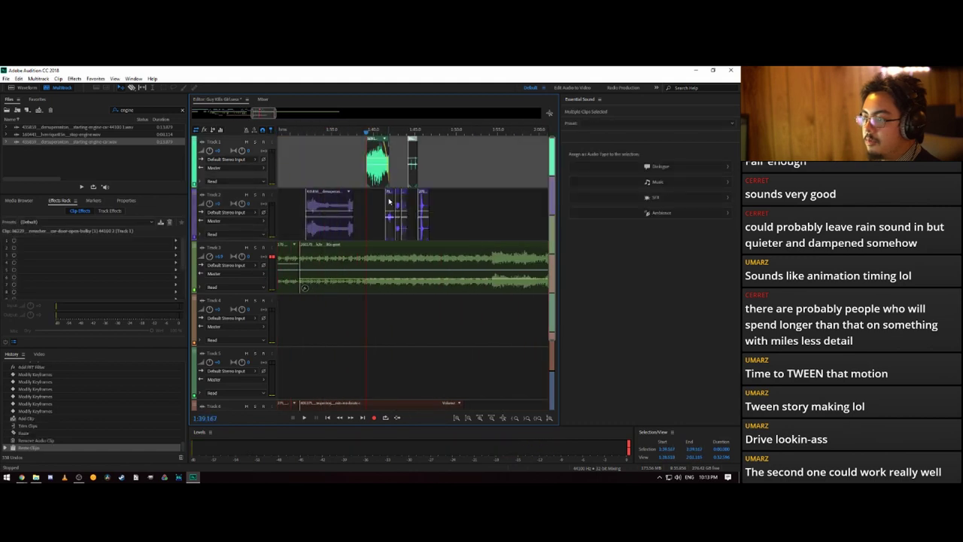
{"action": "left_click", "coordinate": [338, 154]}
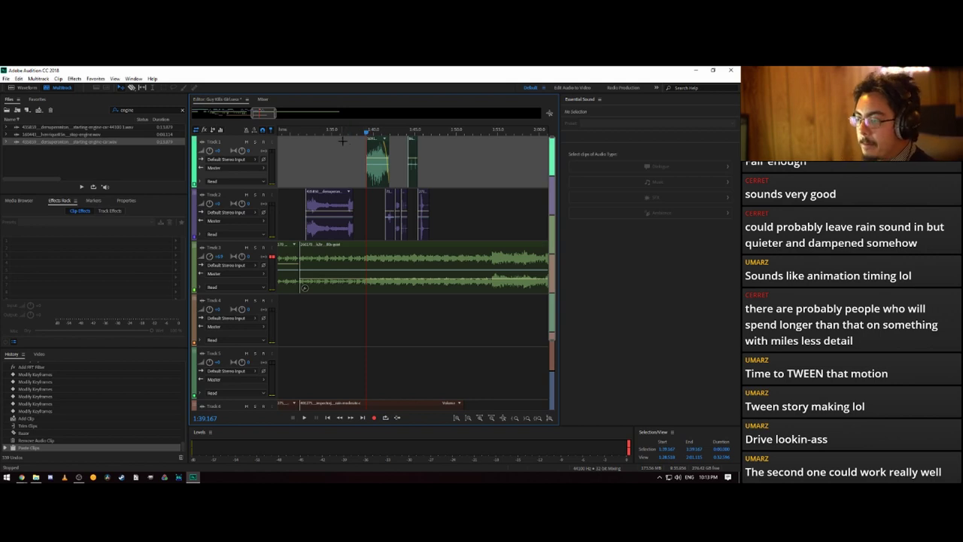
{"action": "left_click", "coordinate": [329, 208]}
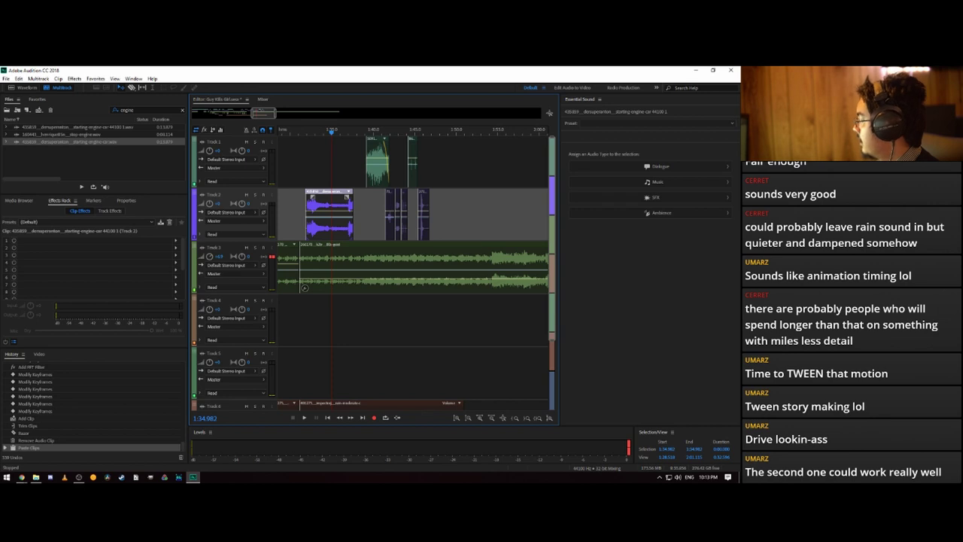
- Switch to Freesound in Chrome and search for "car pass"
{"action": "key", "text": "alt+Tab"}
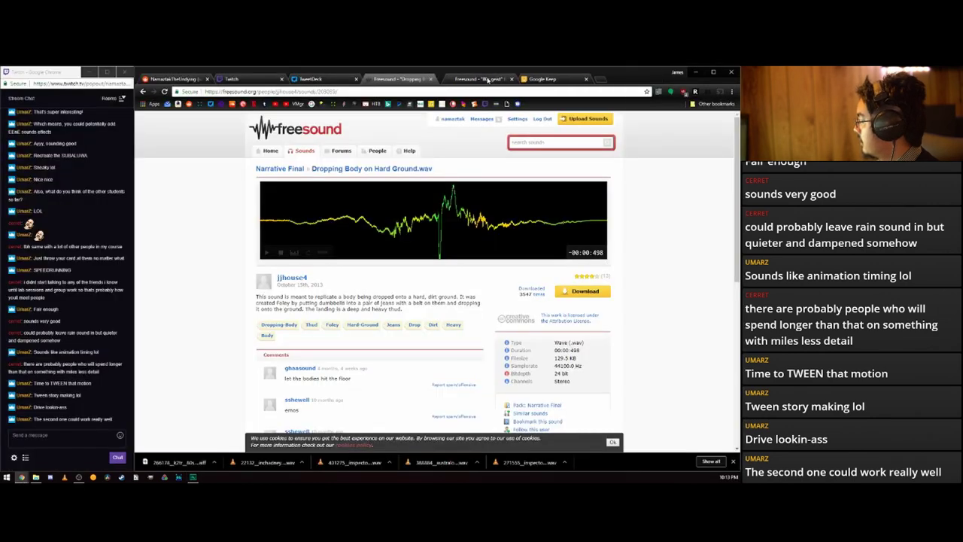
{"action": "left_click", "coordinate": [535, 146]}
{"action": "type", "text": "car pass"}
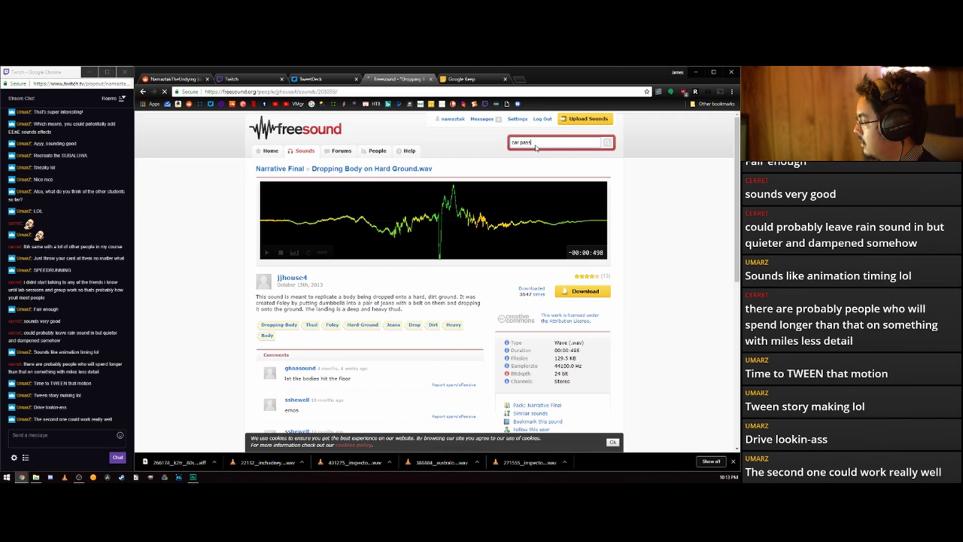
{"action": "key", "text": "Return"}
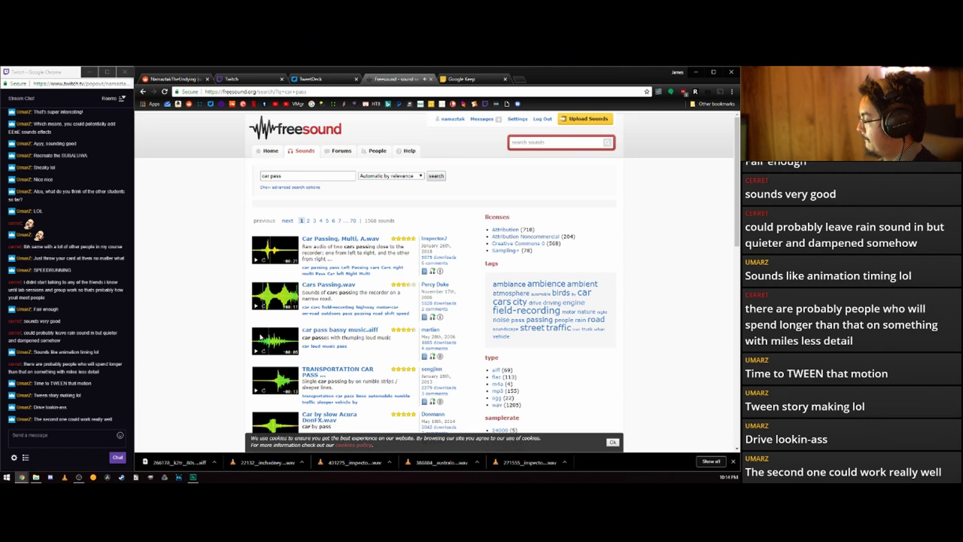
- Preview several "car pass" results, including the rumble-strip car pass and the slow Acura, DonFX and Civic recordings
{"action": "scroll", "coordinate": [259, 338], "scroll_direction": "down", "scroll_amount": 5}
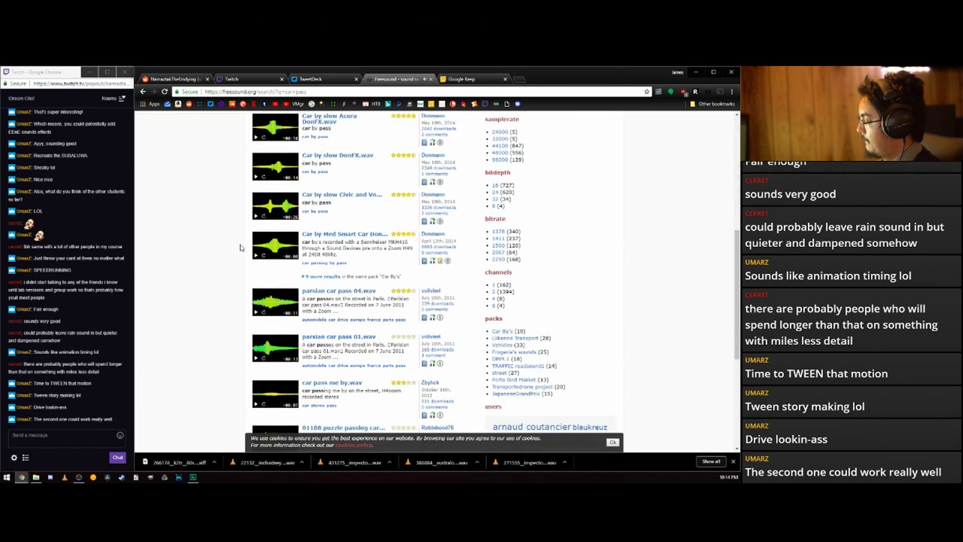
{"action": "scroll", "coordinate": [237, 243], "scroll_direction": "up", "scroll_amount": 3}
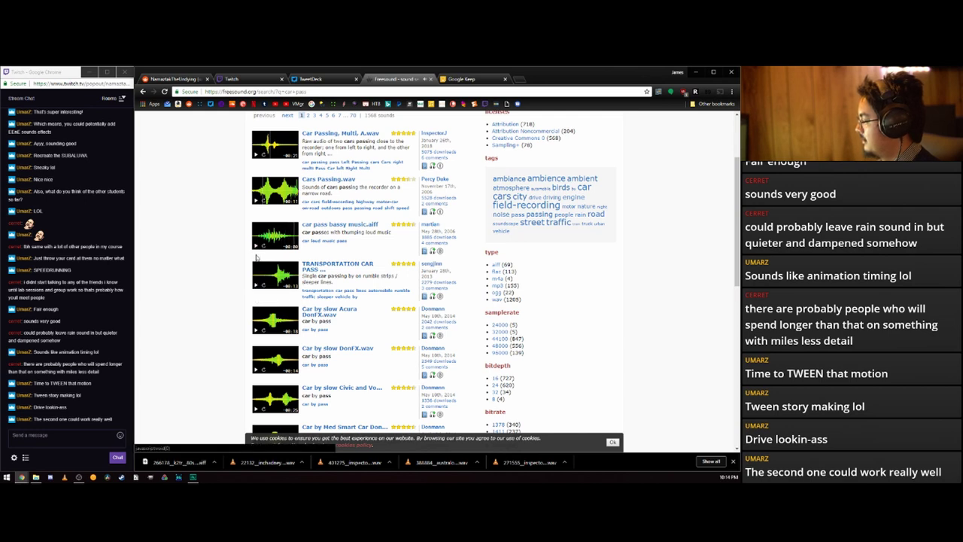
{"action": "left_click", "coordinate": [257, 287]}
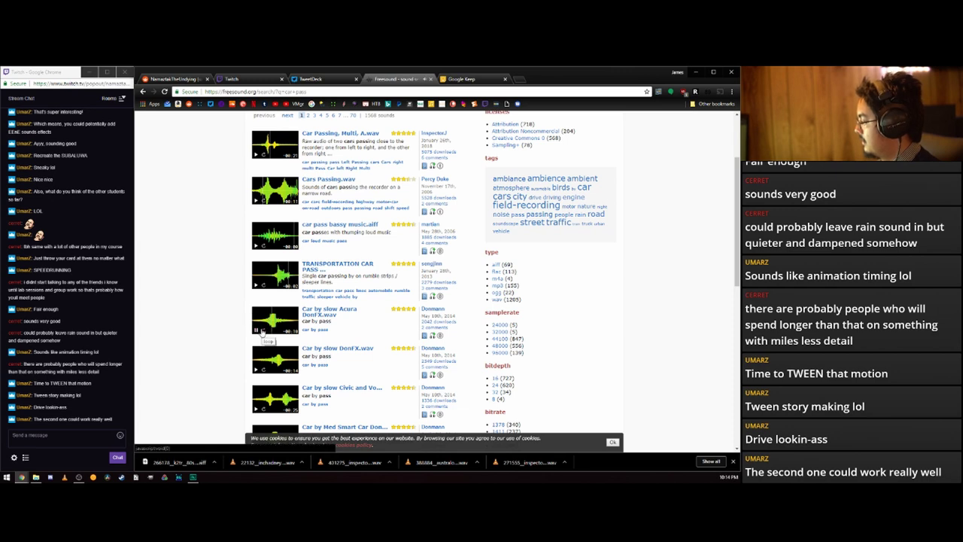
{"action": "left_click", "coordinate": [258, 331]}
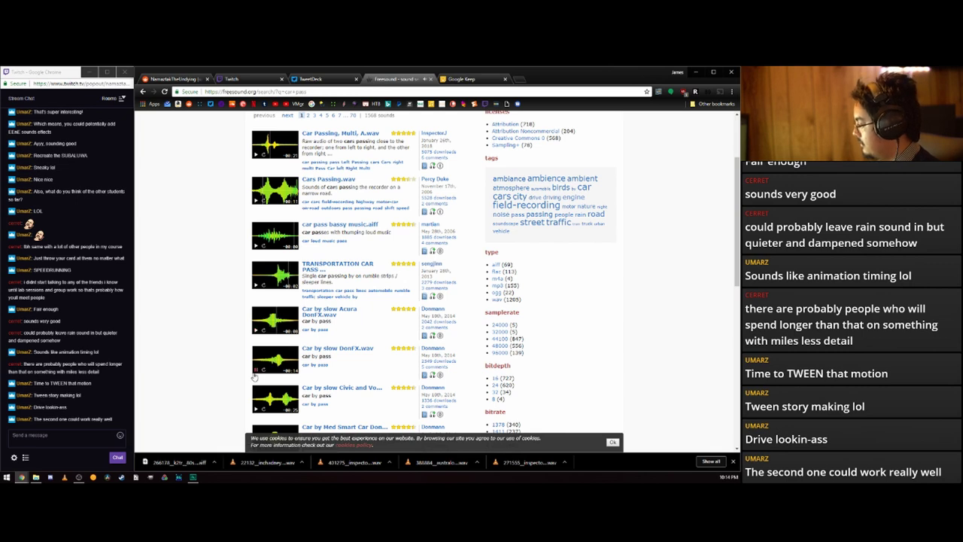
{"action": "left_click", "coordinate": [276, 360]}
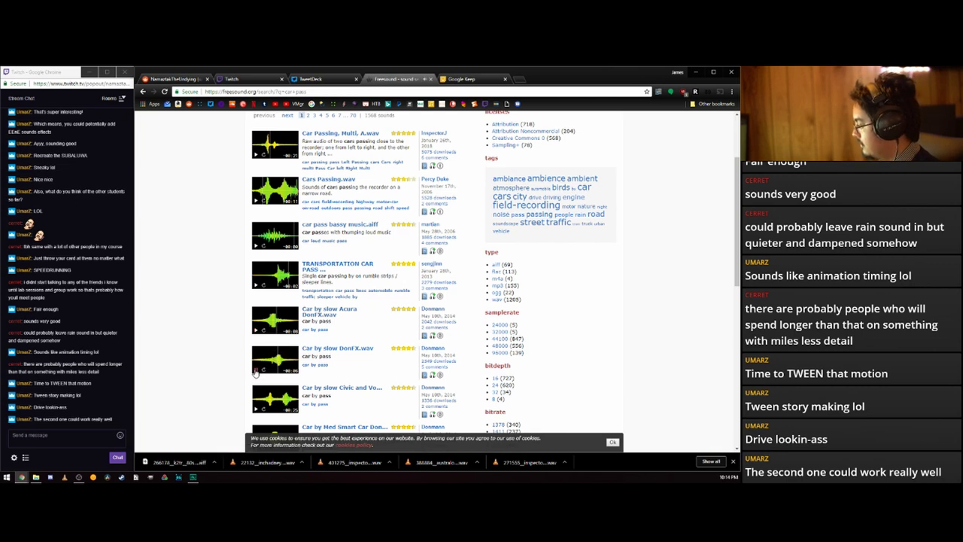
{"action": "left_click", "coordinate": [263, 400]}
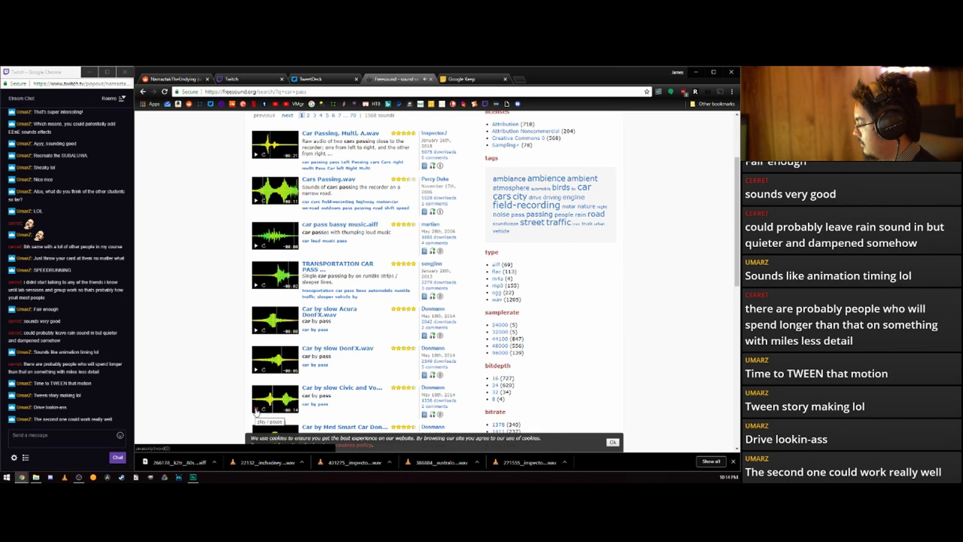
{"action": "scroll", "coordinate": [225, 354], "scroll_direction": "down", "scroll_amount": 2}
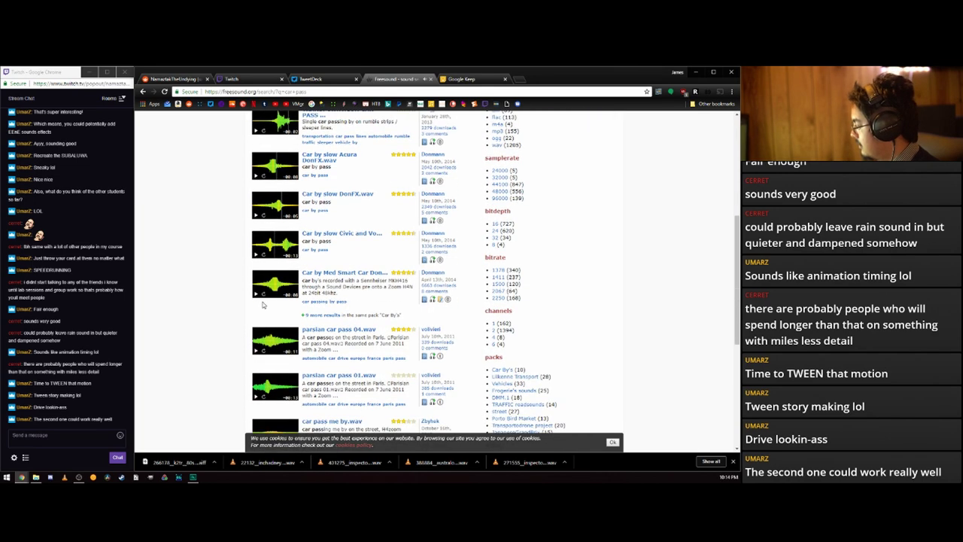
- Search Freesound for "car leaving" and preview the car-leave recordings, including car-leave-2.wav and car-leave-4.wav
{"action": "scroll", "coordinate": [284, 326], "scroll_direction": "up", "scroll_amount": 4}
{"action": "left_click", "coordinate": [529, 143]}
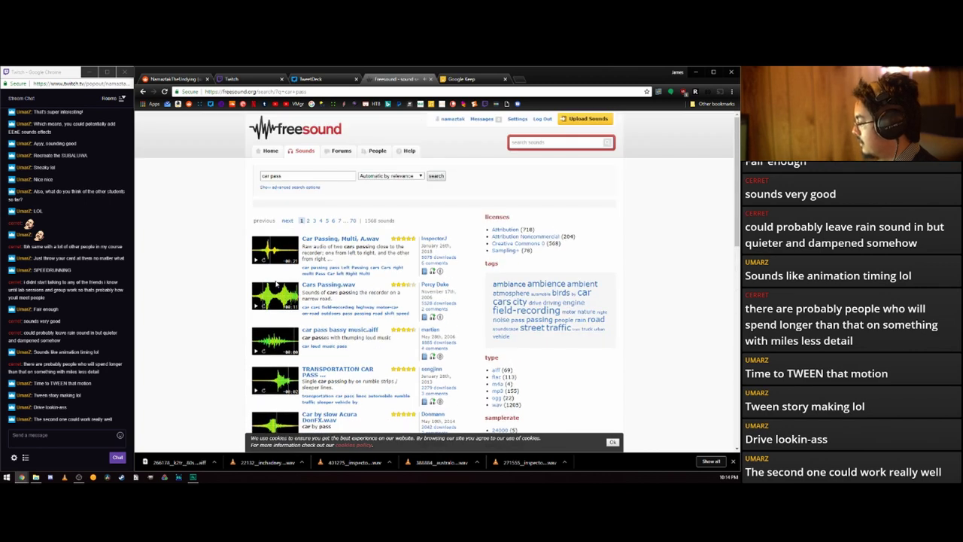
{"action": "type", "text": "car leaving"}
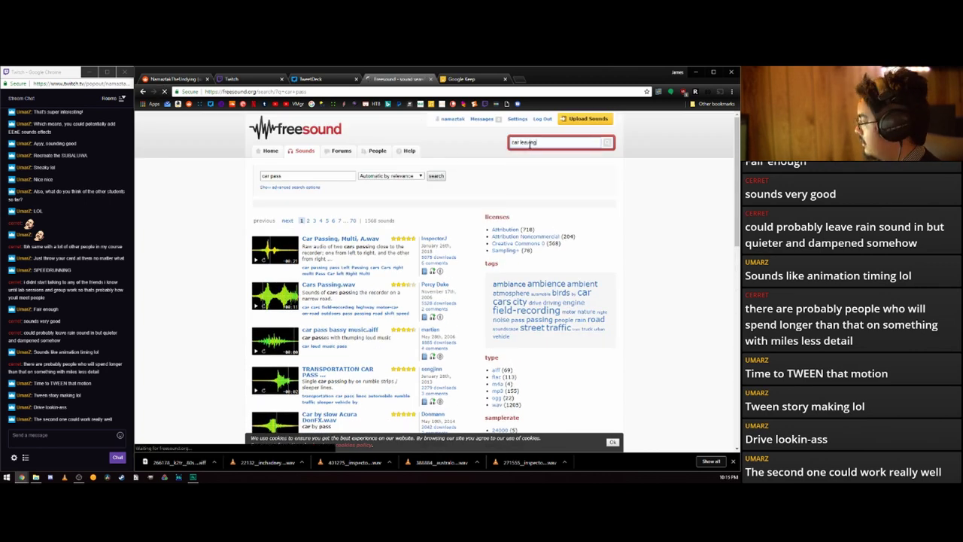
{"action": "key", "text": "Return"}
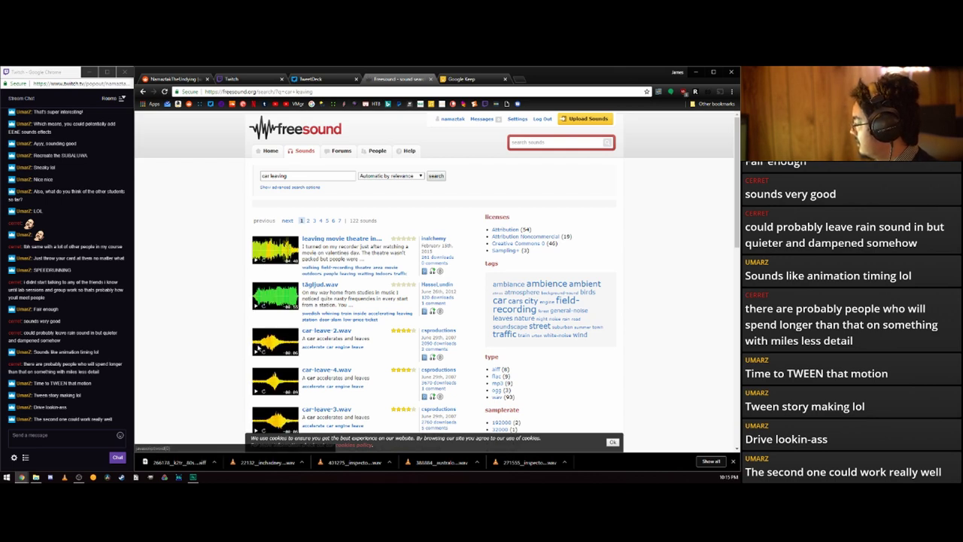
{"action": "left_click", "coordinate": [256, 353]}
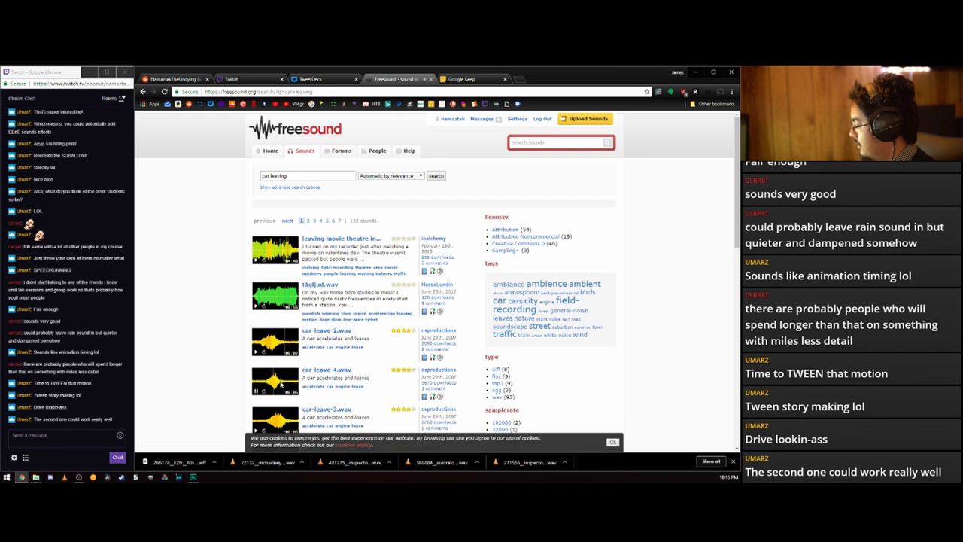
{"action": "scroll", "coordinate": [225, 255], "scroll_direction": "down", "scroll_amount": 5}
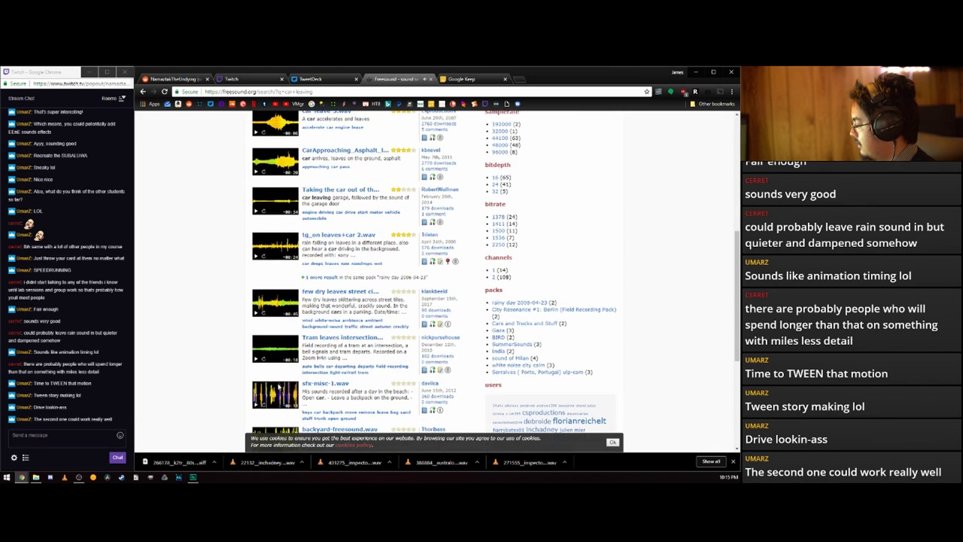
{"action": "scroll", "coordinate": [223, 254], "scroll_direction": "up", "scroll_amount": 3}
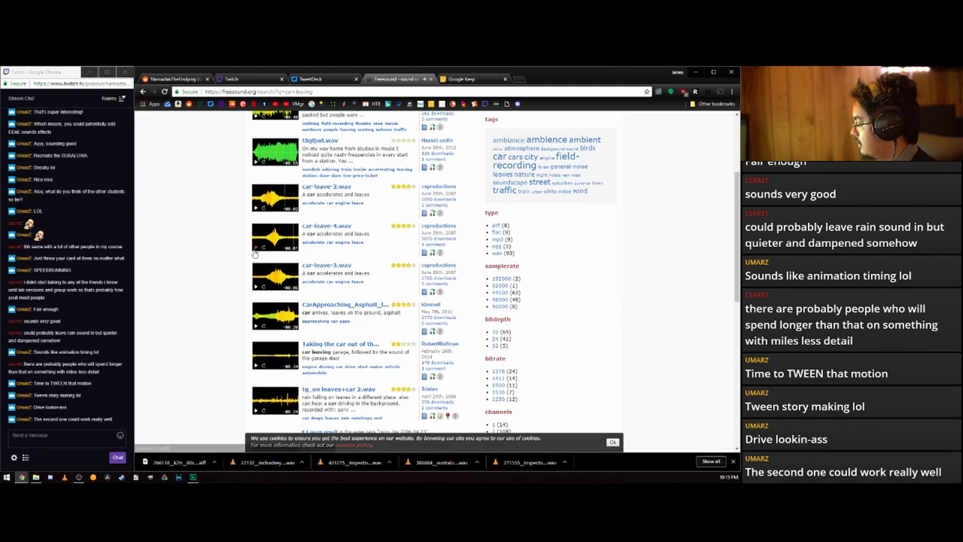
- Open the page for car-leave-4.wav and download the sound into the Home files folder
{"action": "middle_click", "coordinate": [329, 228]}
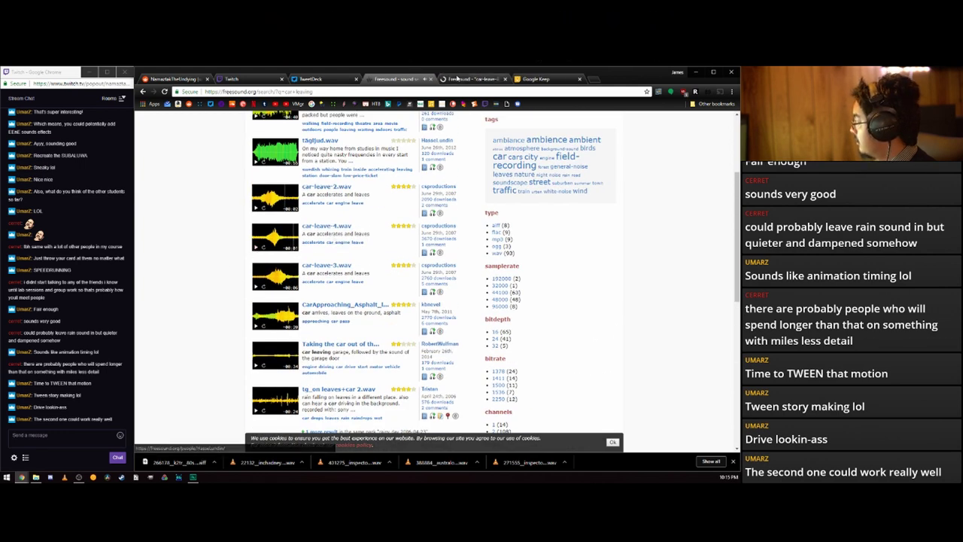
{"action": "left_click", "coordinate": [476, 78]}
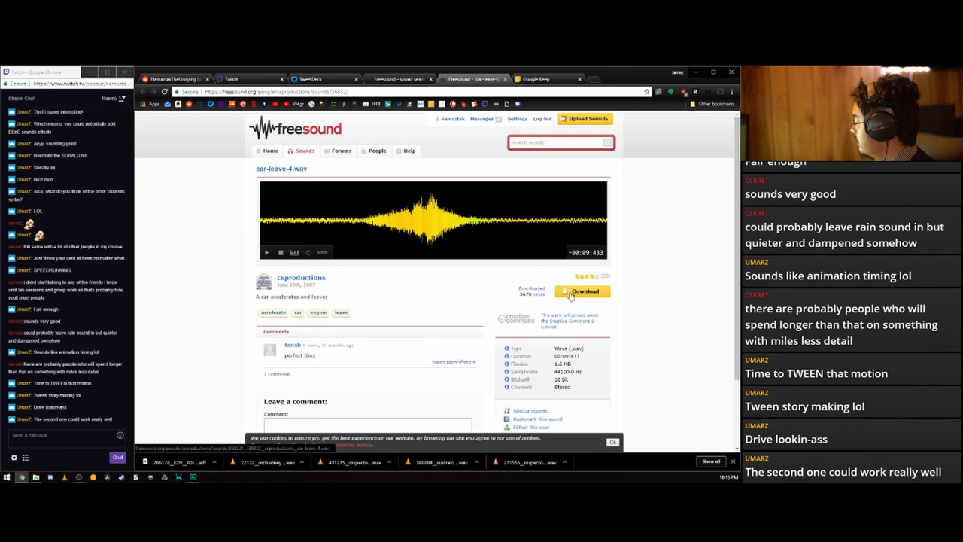
{"action": "left_click", "coordinate": [571, 294]}
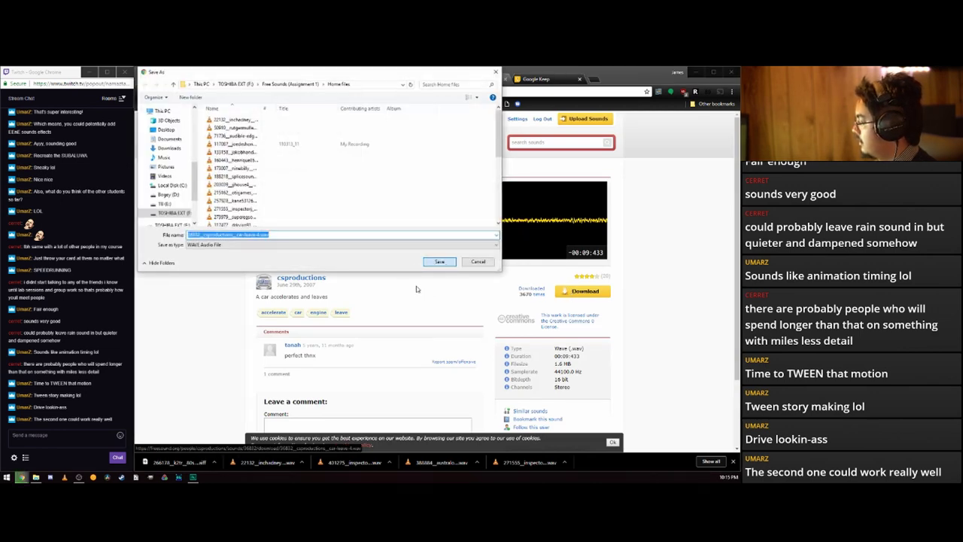
{"action": "key", "text": "Return"}
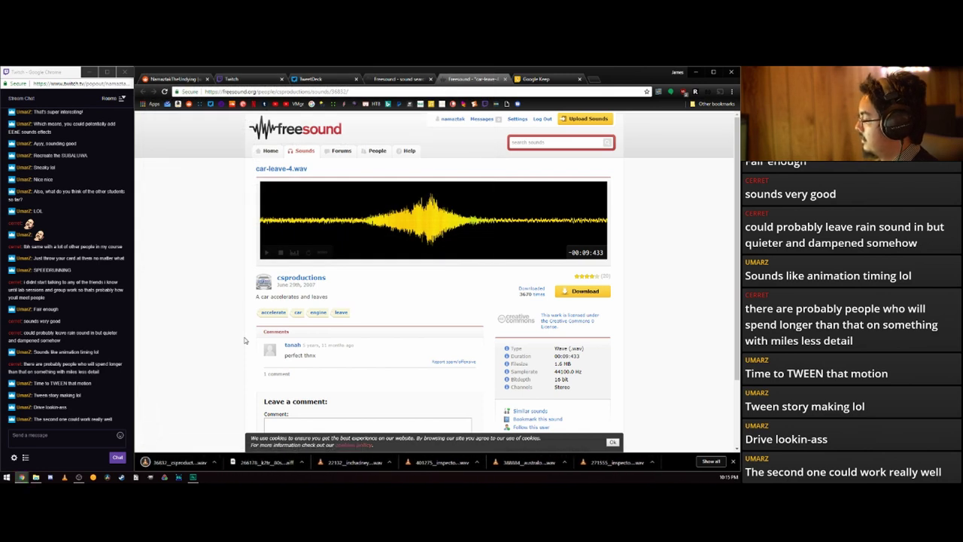
- Show the downloaded car-leave-4 file in its folder and import it into the Audition session
{"action": "left_click", "coordinate": [215, 462]}
{"action": "left_click", "coordinate": [222, 415]}
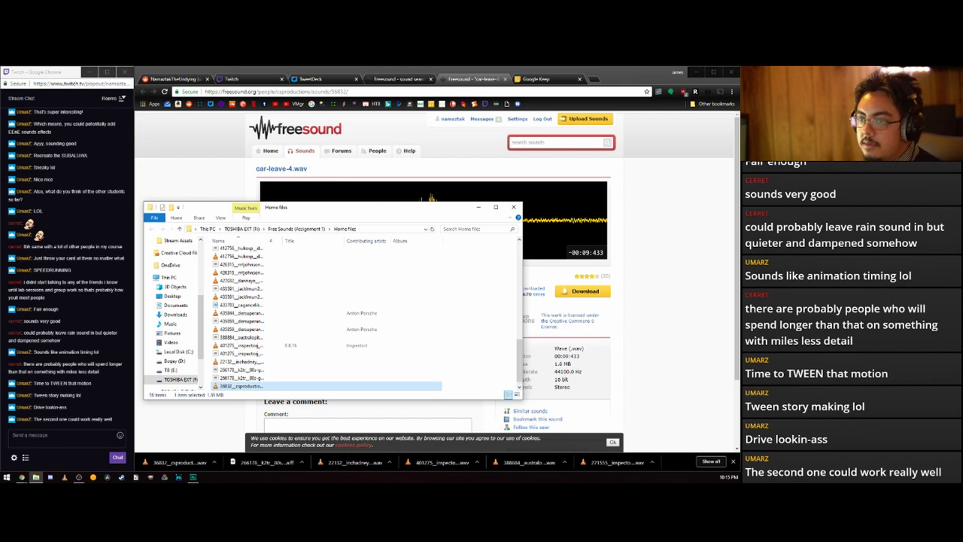
{"action": "key", "text": "alt+Tab"}
- Filter the session files by "car", place the car-leave-4 sound on Track 4 at 1:34.982, and audition it from there
{"action": "left_click", "coordinate": [138, 110]}
{"action": "type", "text": "car"}
{"action": "left_click", "coordinate": [98, 135]}
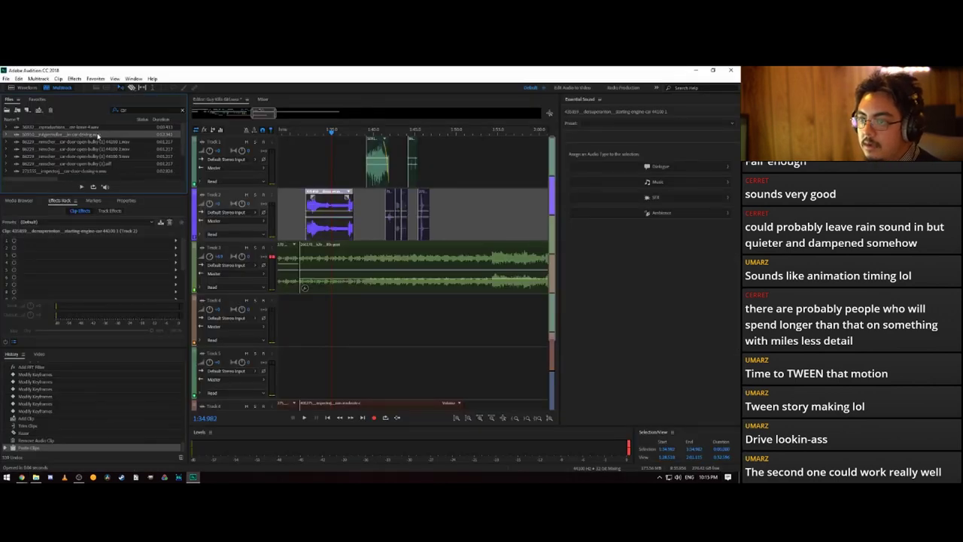
{"action": "left_click_drag", "start_coordinate": [98, 132], "coordinate": [334, 313]}
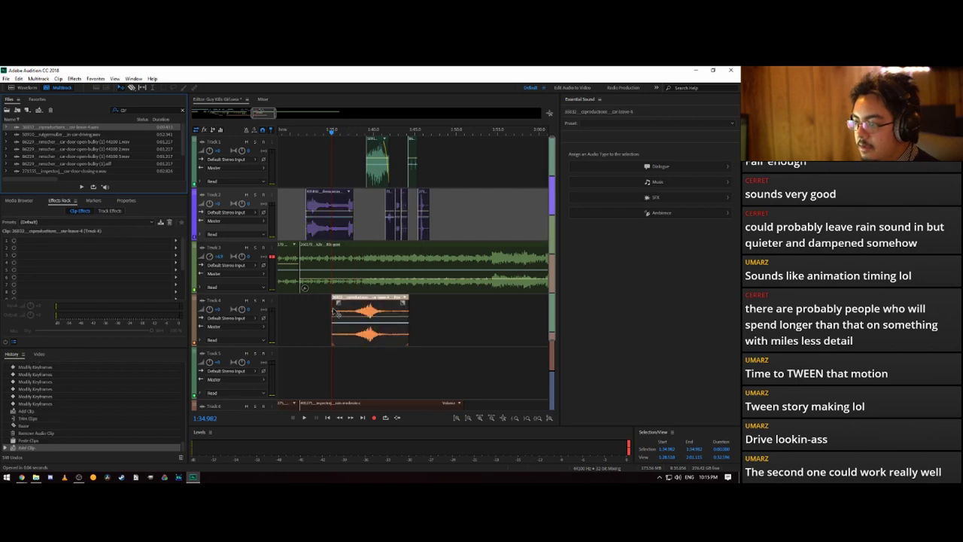
{"action": "key", "text": "space"}
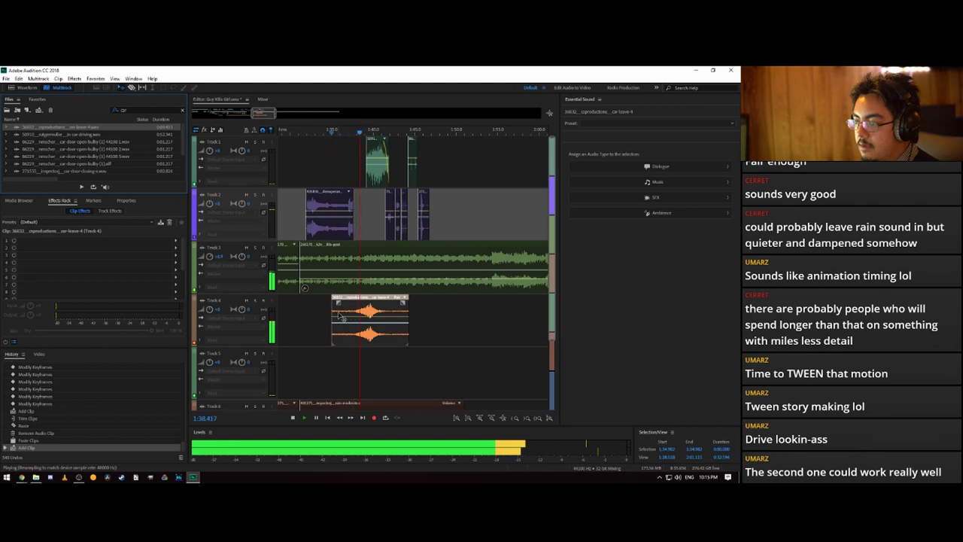
- Trim the beginning off the car-leave-4 clip on Track 4, move it to start at about 1:37.1, and audition it
{"action": "key", "text": "space"}
{"action": "left_click_drag", "start_coordinate": [333, 310], "coordinate": [358, 311]}
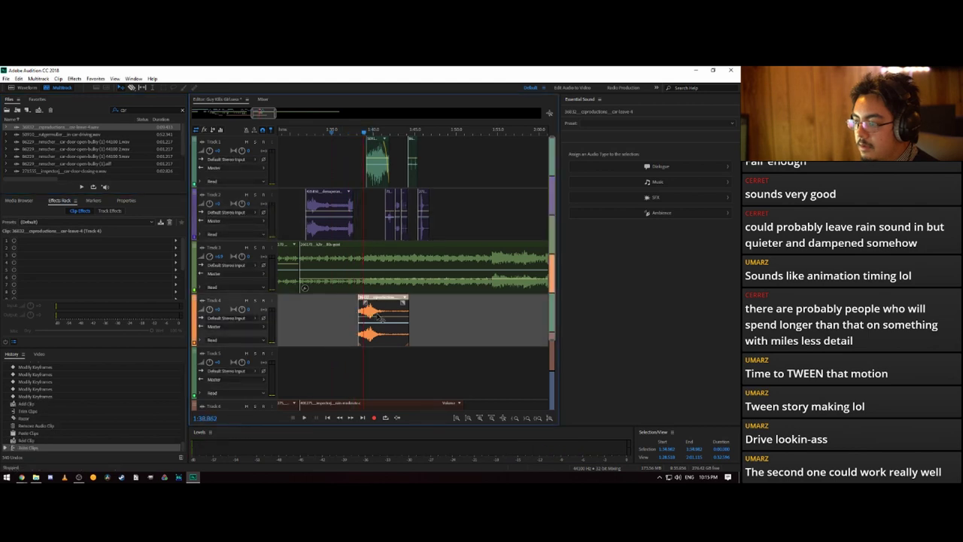
{"action": "left_click_drag", "start_coordinate": [379, 318], "coordinate": [372, 319]}
{"action": "left_click", "coordinate": [349, 132]}
{"action": "key", "text": "space"}
{"action": "key", "text": "space"}
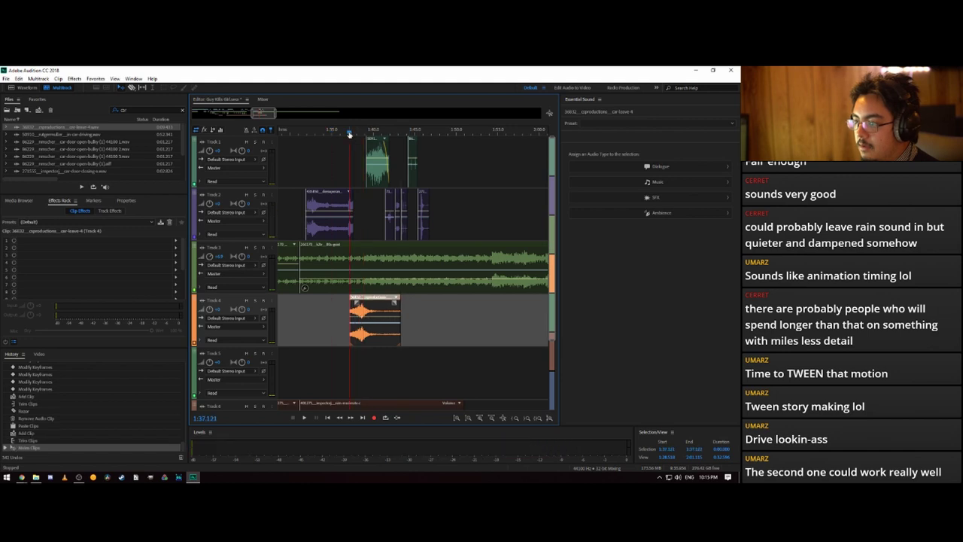
{"action": "scroll", "coordinate": [349, 134], "scroll_direction": "up", "scroll_amount": 2}
{"action": "scroll", "coordinate": [349, 134], "scroll_direction": "up", "scroll_amount": 2}
{"action": "key", "text": "space"}
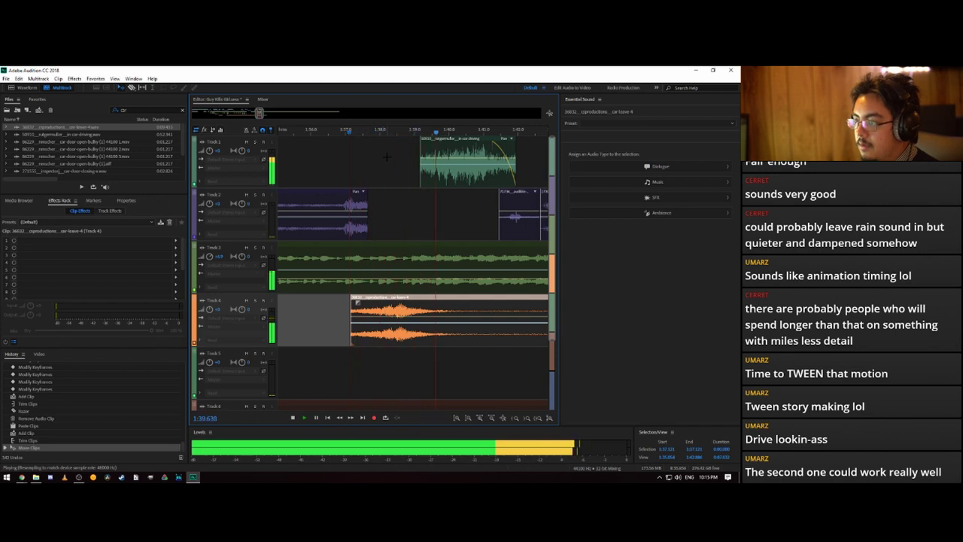
{"action": "key", "text": "space"}
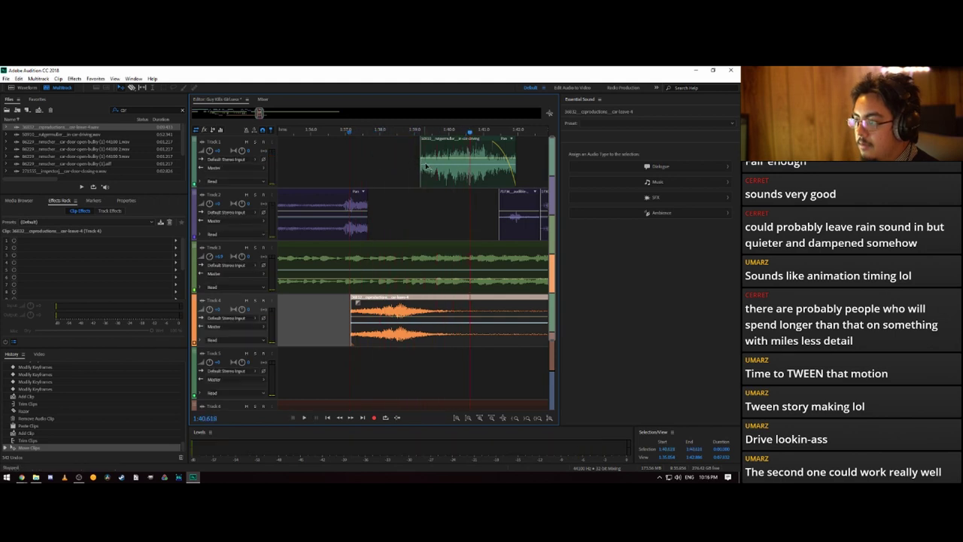
- Shift the in-car driving clips on Track 1 and the car door clips on Track 2 about 3 seconds later and audition the timing
{"action": "scroll", "coordinate": [414, 158], "scroll_direction": "down", "scroll_amount": 2}
{"action": "scroll", "coordinate": [428, 134], "scroll_direction": "down", "scroll_amount": 2}
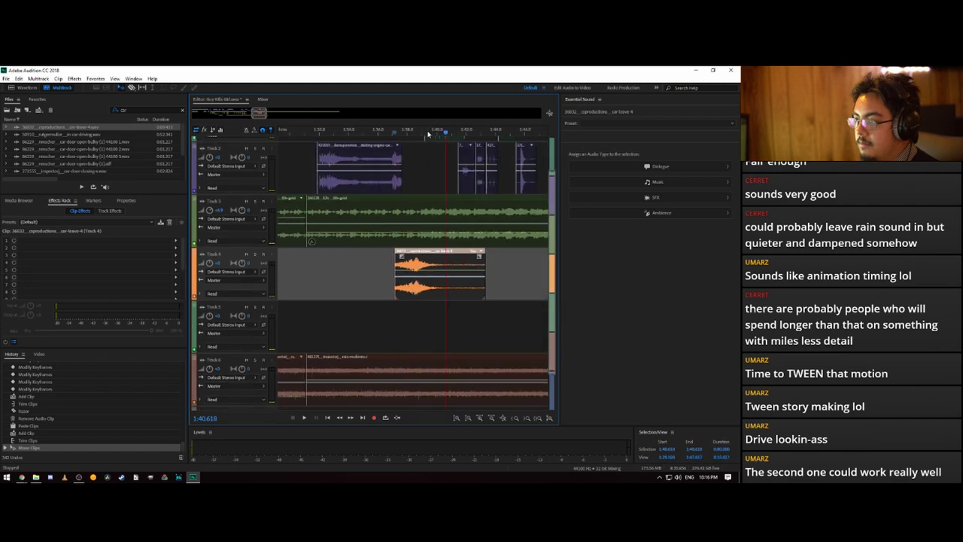
{"action": "scroll", "coordinate": [446, 167], "scroll_direction": "up", "scroll_amount": 2}
{"action": "left_click_drag", "start_coordinate": [418, 150], "coordinate": [538, 221]}
{"action": "left_click_drag", "start_coordinate": [456, 162], "coordinate": [503, 172]}
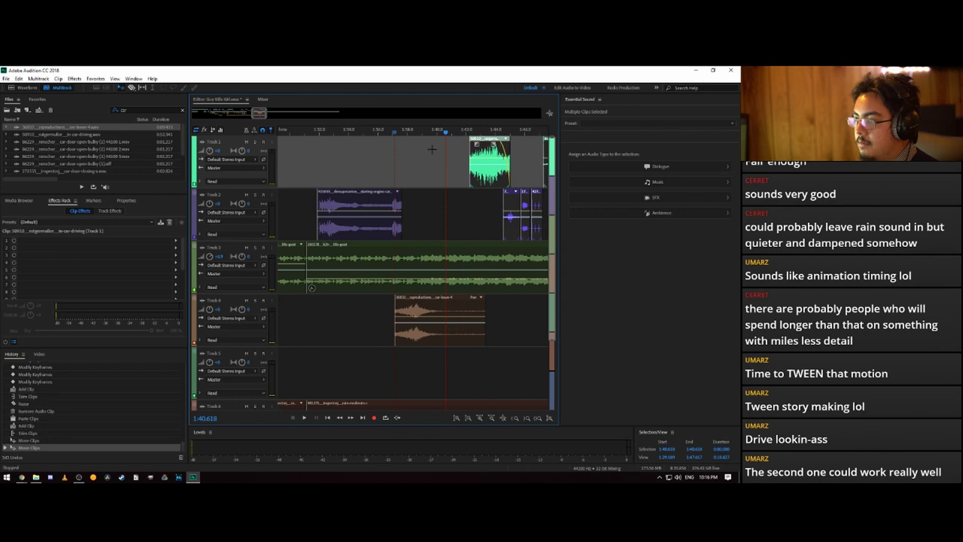
{"action": "left_click", "coordinate": [401, 133]}
{"action": "key", "text": "space"}
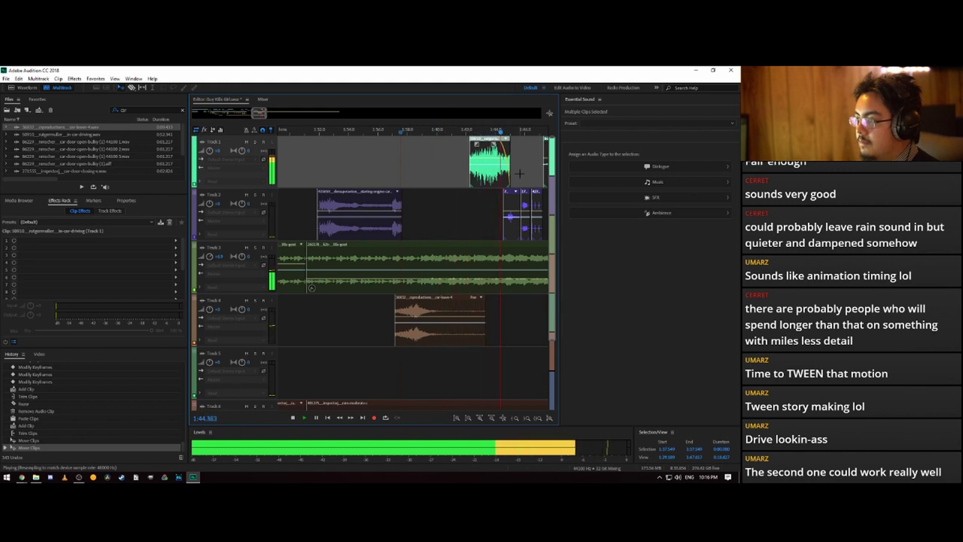
{"action": "key", "text": "space"}
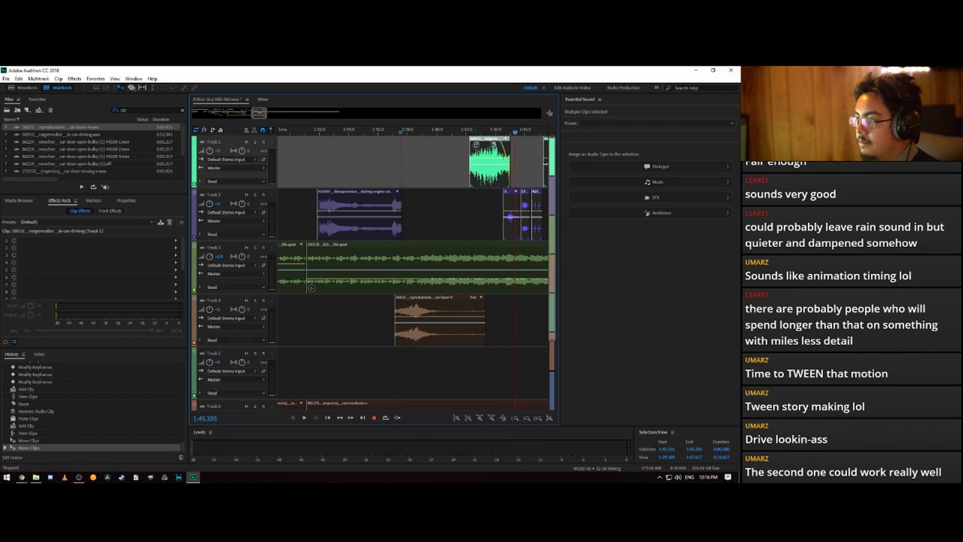
- Add a short fade-in to the first in-car driving clip on Track 1 and listen through to about 1:50
{"action": "left_click_drag", "start_coordinate": [476, 143], "coordinate": [477, 143]}
{"action": "left_click", "coordinate": [466, 129]}
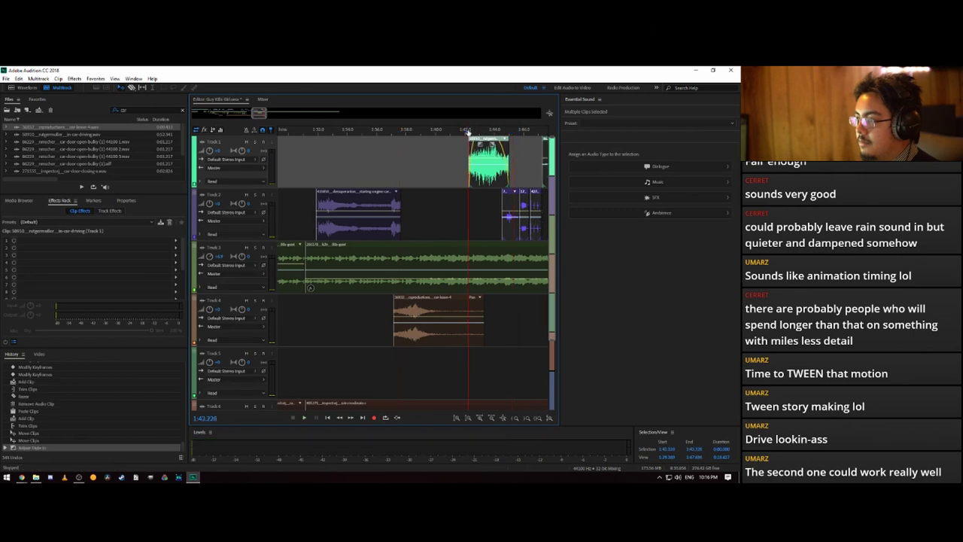
{"action": "key", "text": "space"}
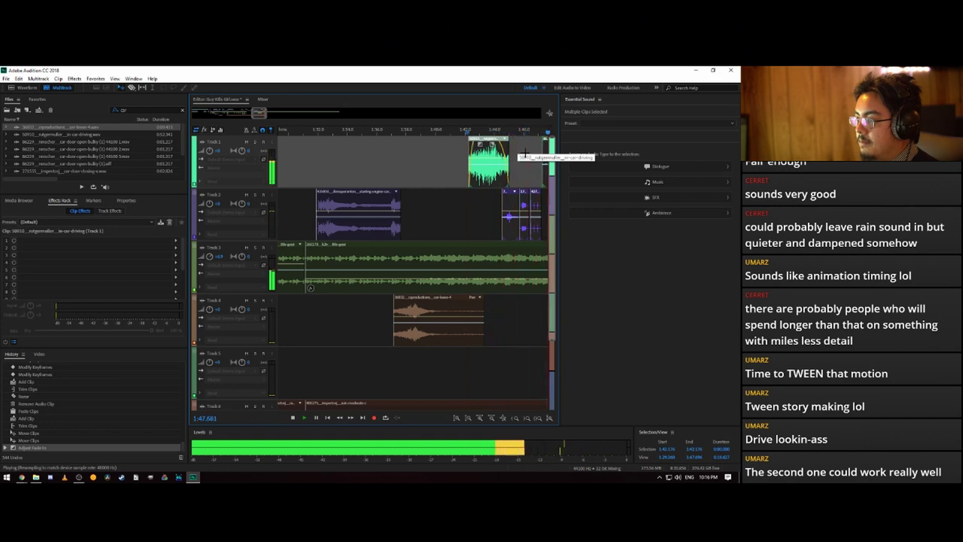
{"action": "key", "text": "space"}
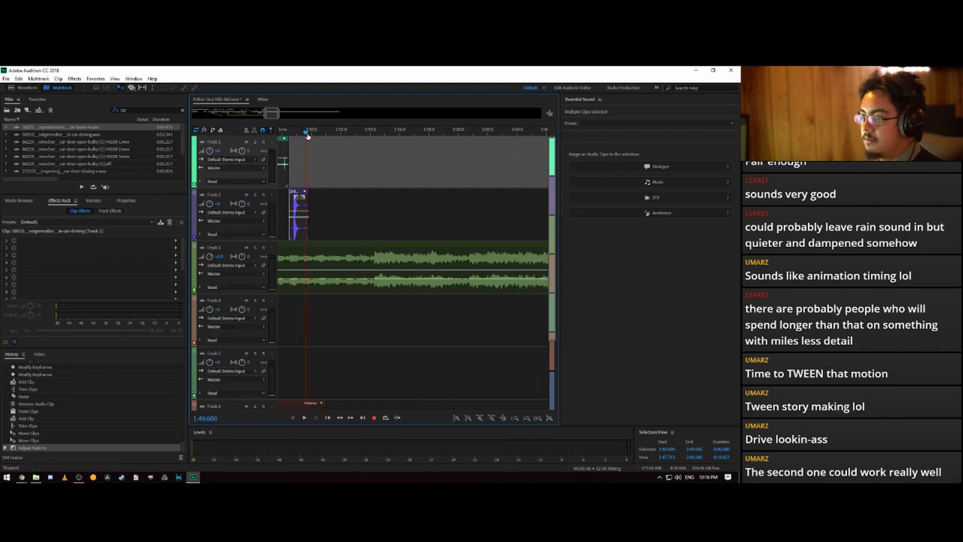
{"action": "key", "text": "space"}
{"action": "key", "text": "space"}
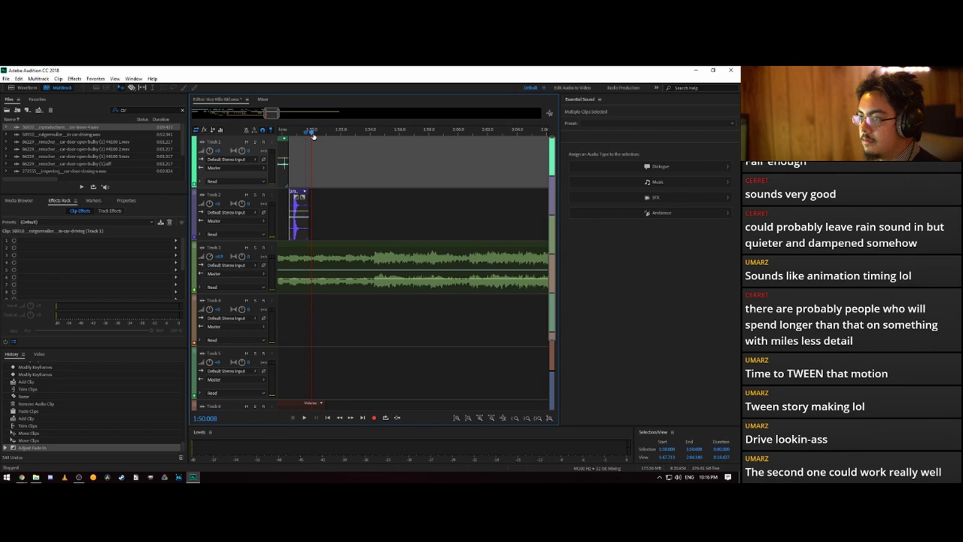
{"action": "left_click", "coordinate": [134, 113]}
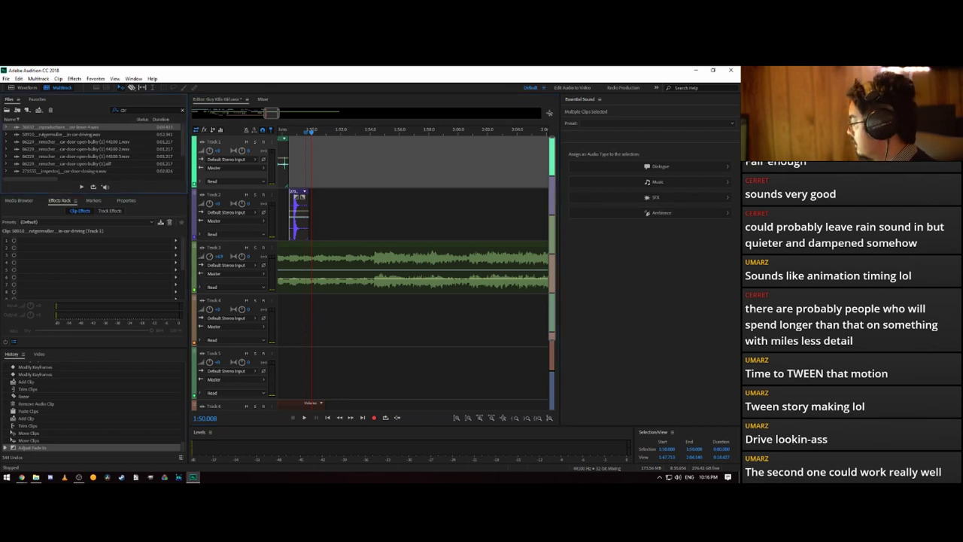
{"action": "key", "text": "alt+Tab"}
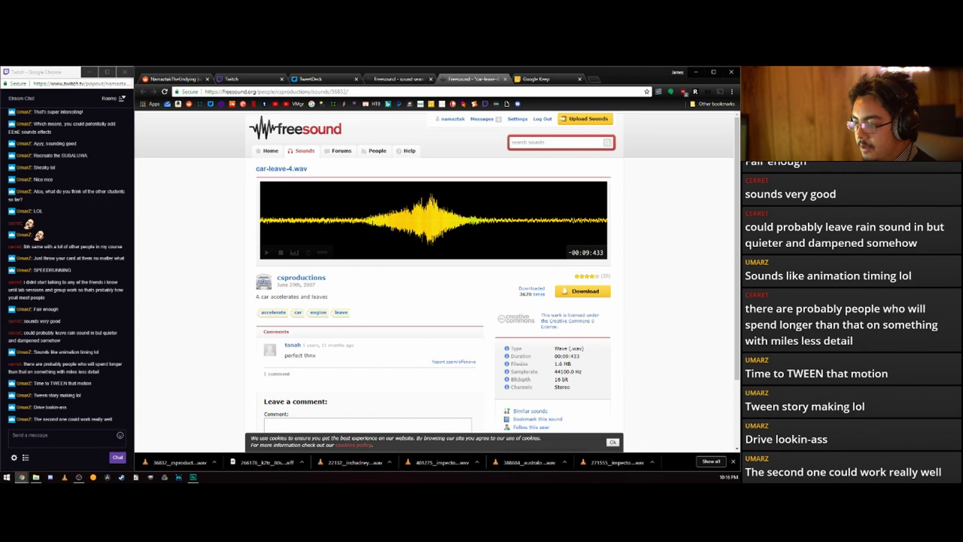
{"action": "key", "text": "alt+Tab"}
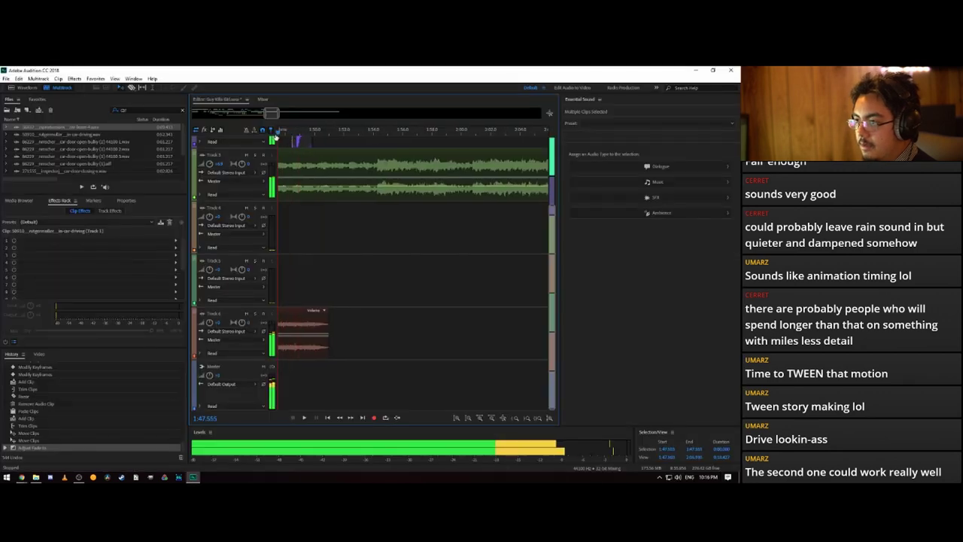
- Split the rain clip on Track 6 at about 1:38.6 and delete the part after the split
{"action": "left_click_drag", "start_coordinate": [267, 137], "coordinate": [457, 157]}
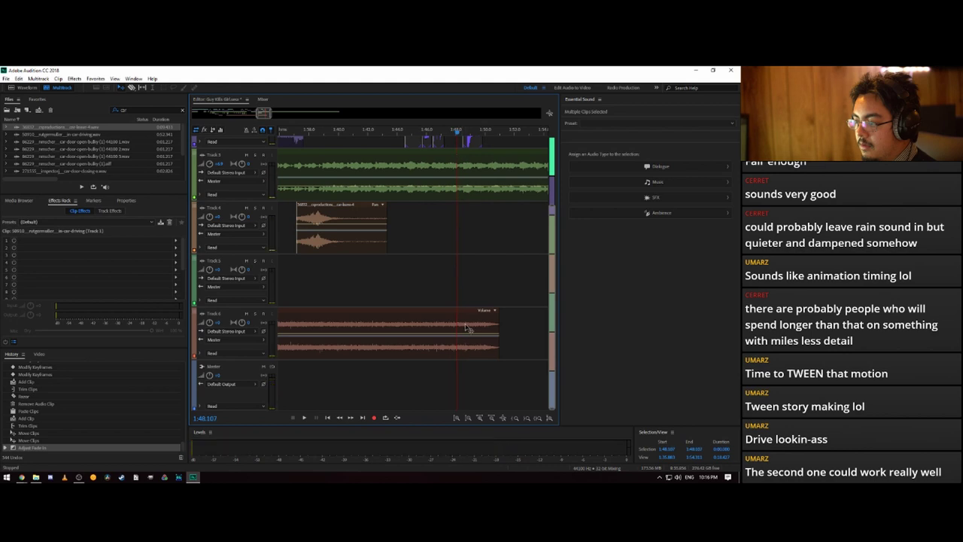
{"action": "left_click", "coordinate": [317, 321]}
{"action": "key", "text": "v"}
{"action": "left_click", "coordinate": [403, 341]}
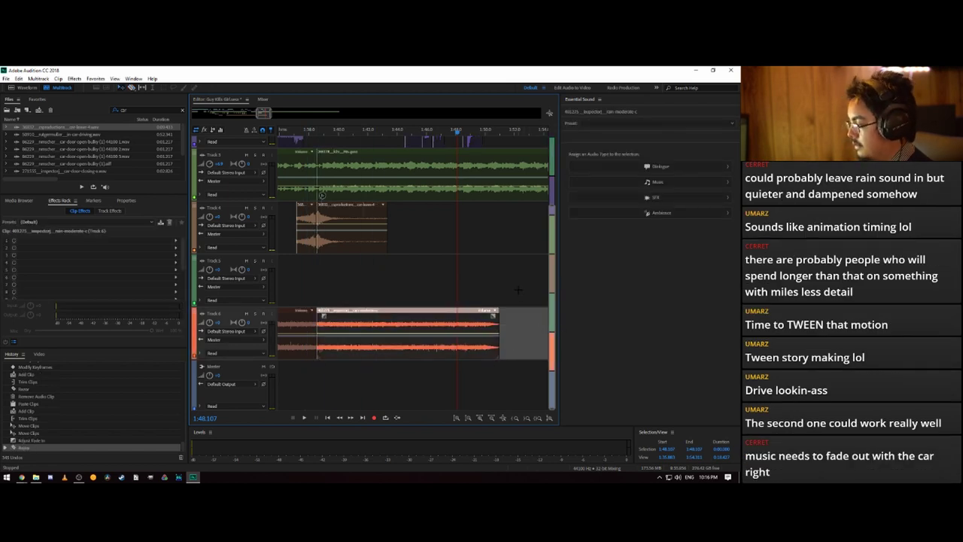
{"action": "key", "text": "Delete"}
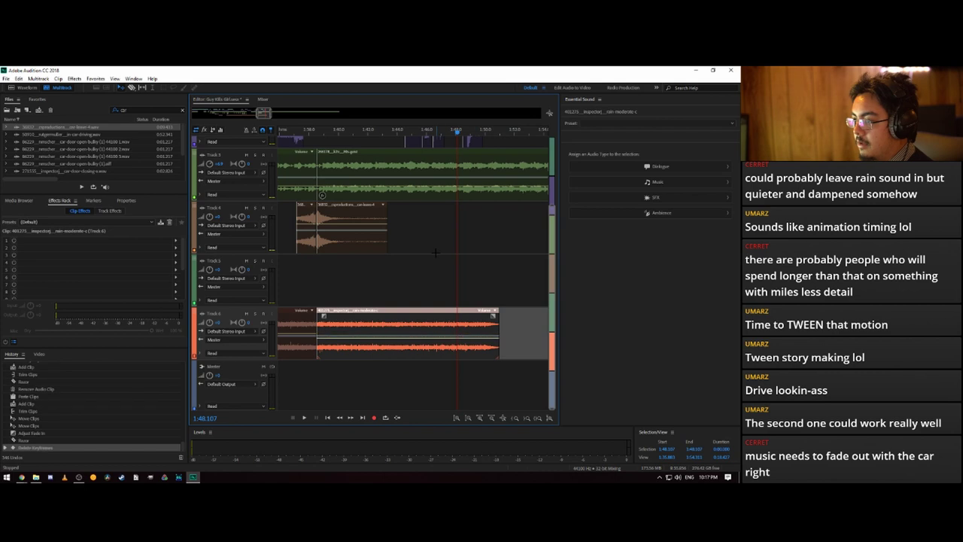
{"action": "key", "text": "Delete"}
- Audition from about 1:38.7, split the clips at about 1:40.4, and delete the rest of the Track 3 music
{"action": "scroll", "coordinate": [421, 241], "scroll_direction": "up", "scroll_amount": 3}
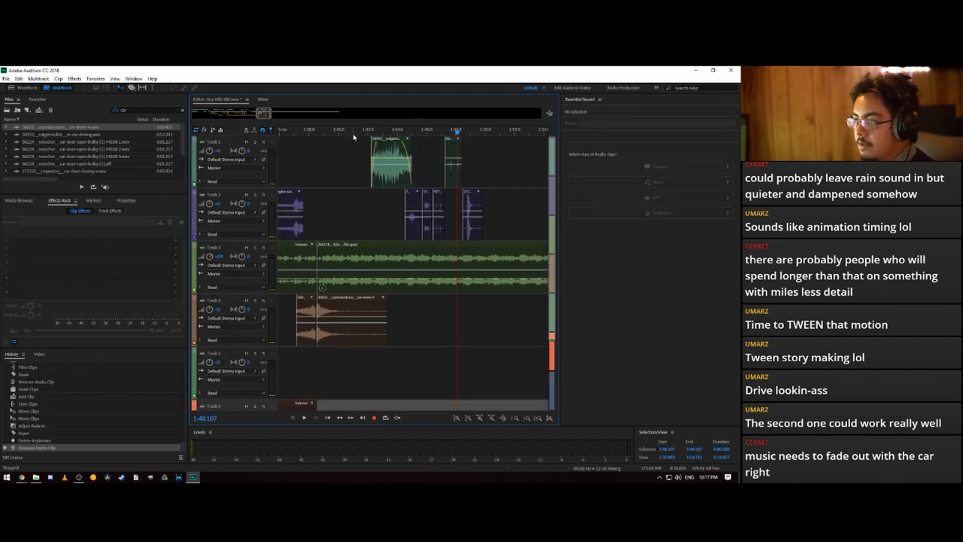
{"action": "left_click_drag", "start_coordinate": [348, 133], "coordinate": [320, 142]}
{"action": "key", "text": "space"}
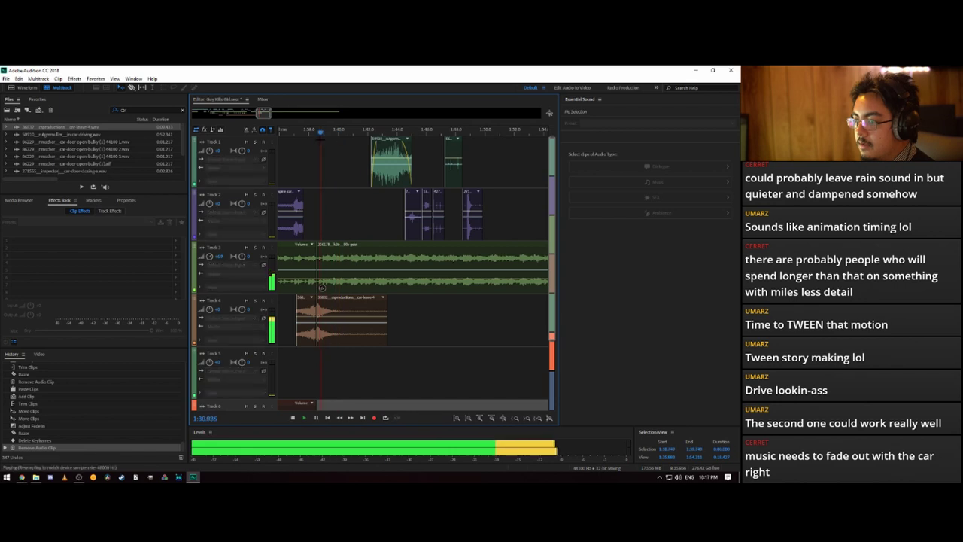
{"action": "key", "text": "space"}
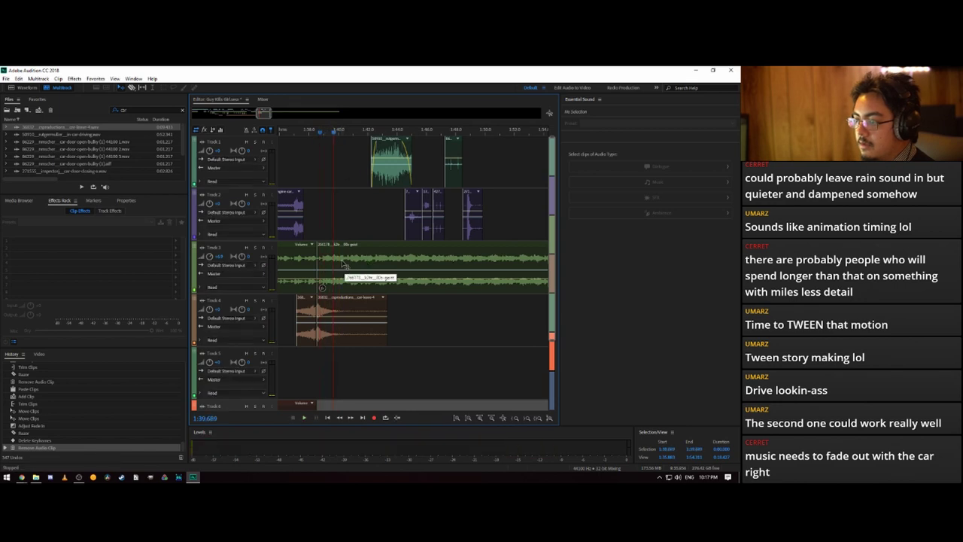
{"action": "left_click", "coordinate": [347, 269]}
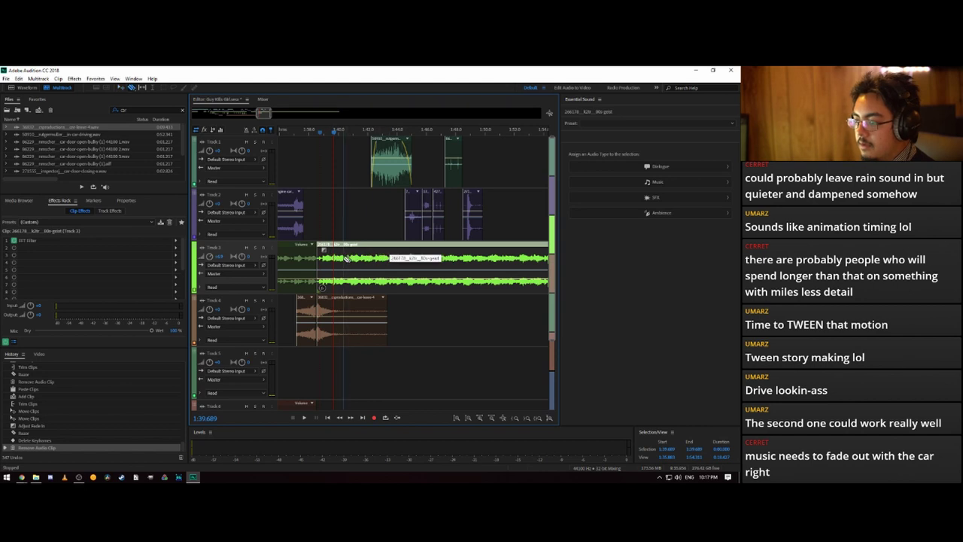
{"action": "left_click", "coordinate": [343, 260]}
{"action": "key", "text": "Delete"}
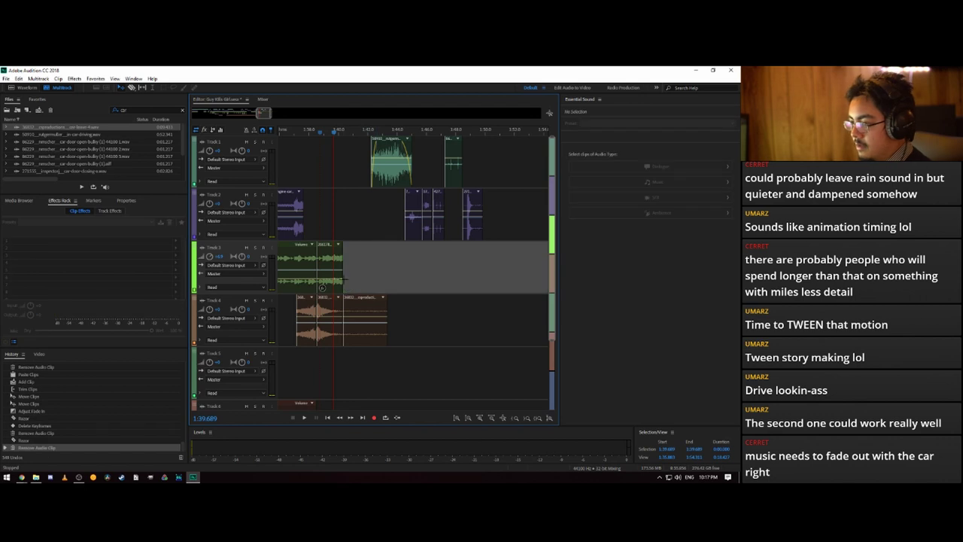
- Add a fade-out of about 0.6 seconds to the end of the Track 3 music and audition it from 1:36
{"action": "scroll", "coordinate": [334, 126], "scroll_direction": "up", "scroll_amount": 3}
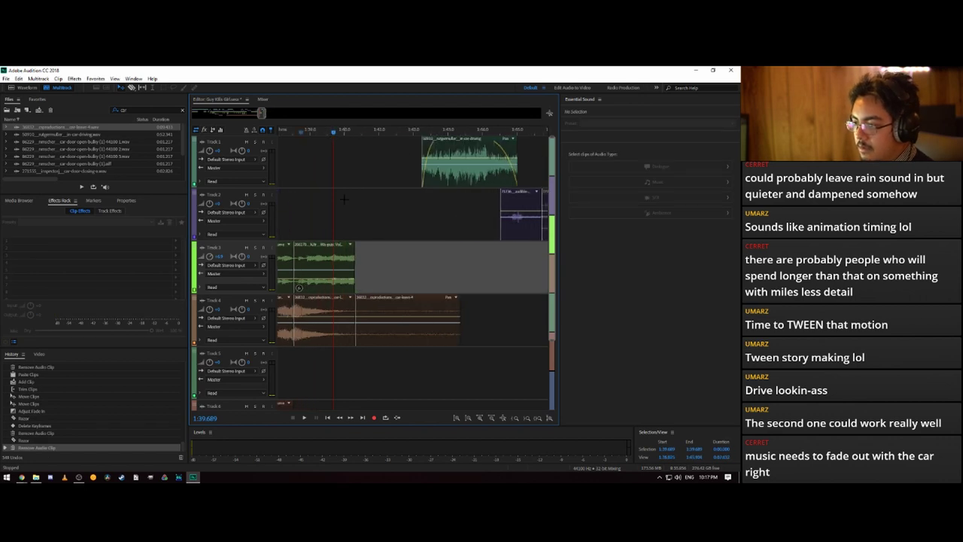
{"action": "scroll", "coordinate": [345, 199], "scroll_direction": "up", "scroll_amount": 4}
{"action": "left_click", "coordinate": [412, 258]}
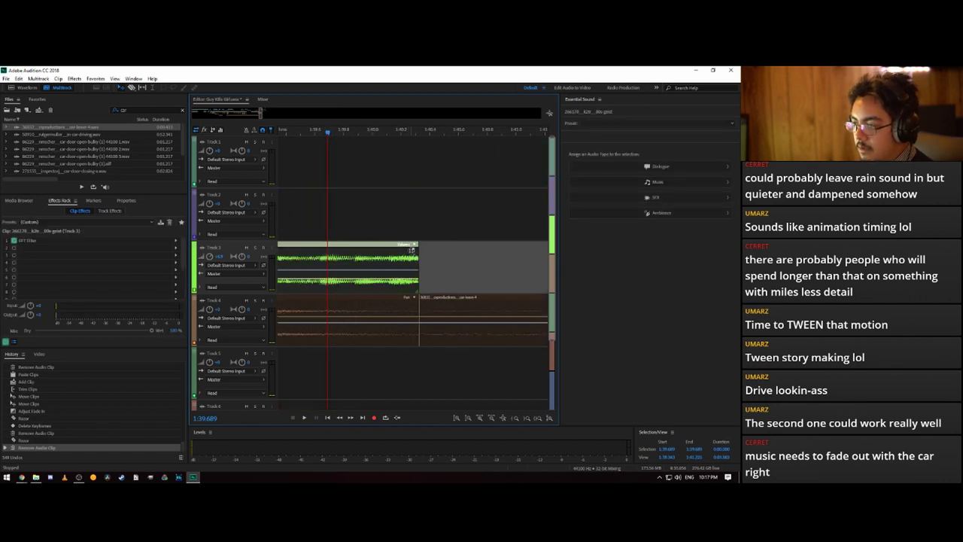
{"action": "left_click_drag", "start_coordinate": [412, 246], "coordinate": [323, 249]}
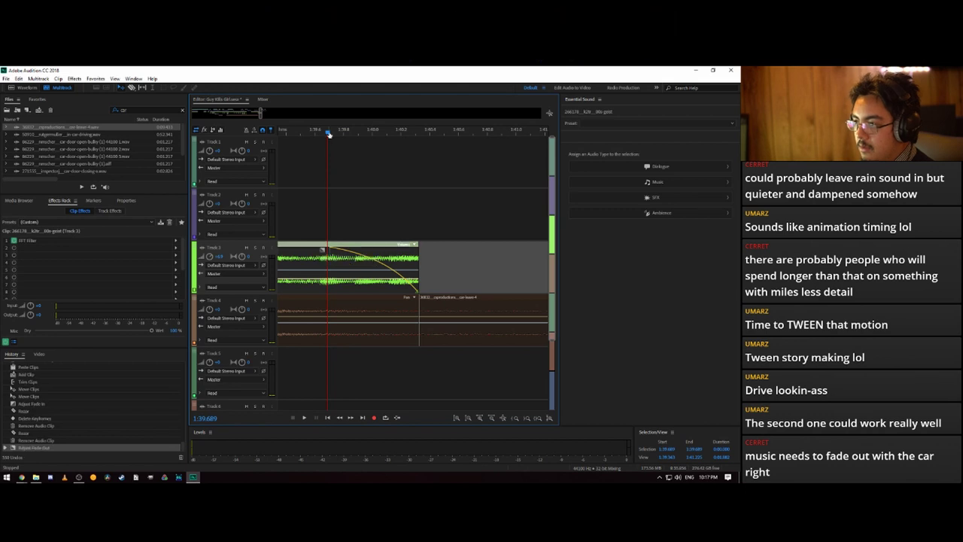
{"action": "key", "text": "space"}
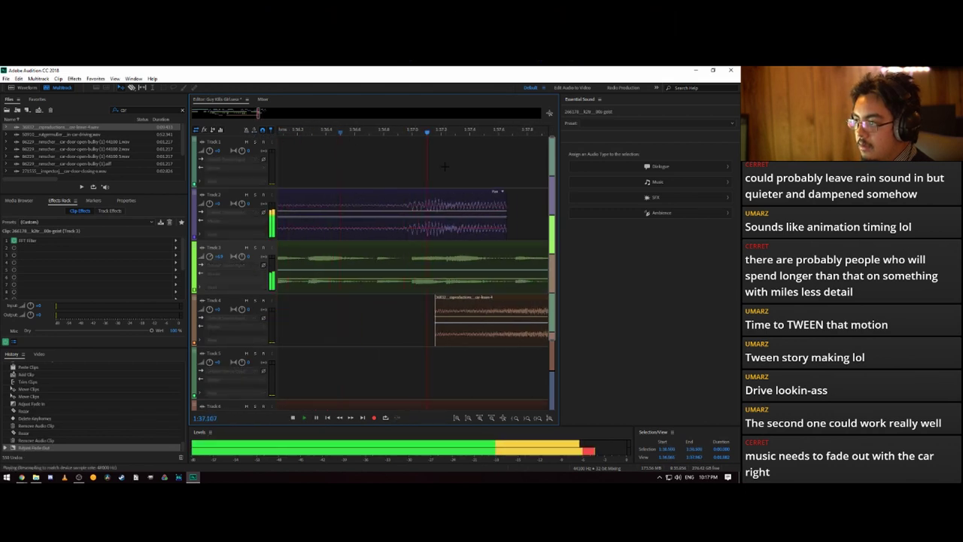
{"action": "scroll", "coordinate": [443, 143], "scroll_direction": "down", "scroll_amount": 9}
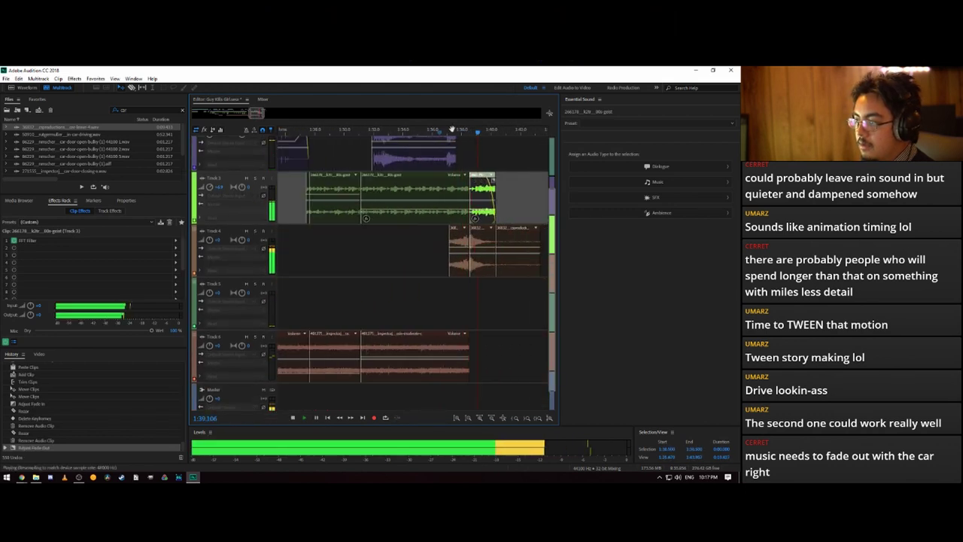
{"action": "key", "text": "space"}
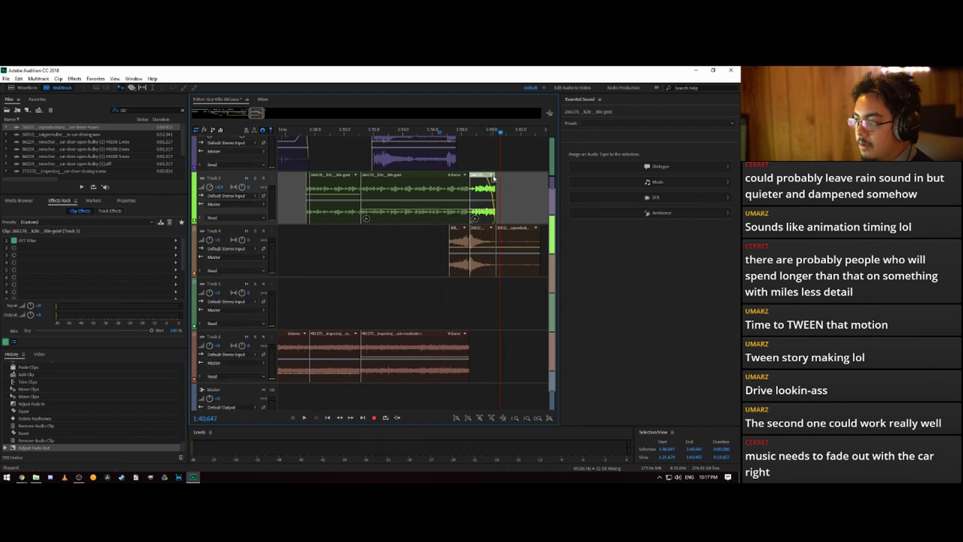
- Lengthen the fade-out on the Track 3 music to about 1 second and replay the car's departure
{"action": "left_click_drag", "start_coordinate": [491, 179], "coordinate": [480, 181]}
{"action": "left_click", "coordinate": [461, 134]}
{"action": "key", "text": "space"}
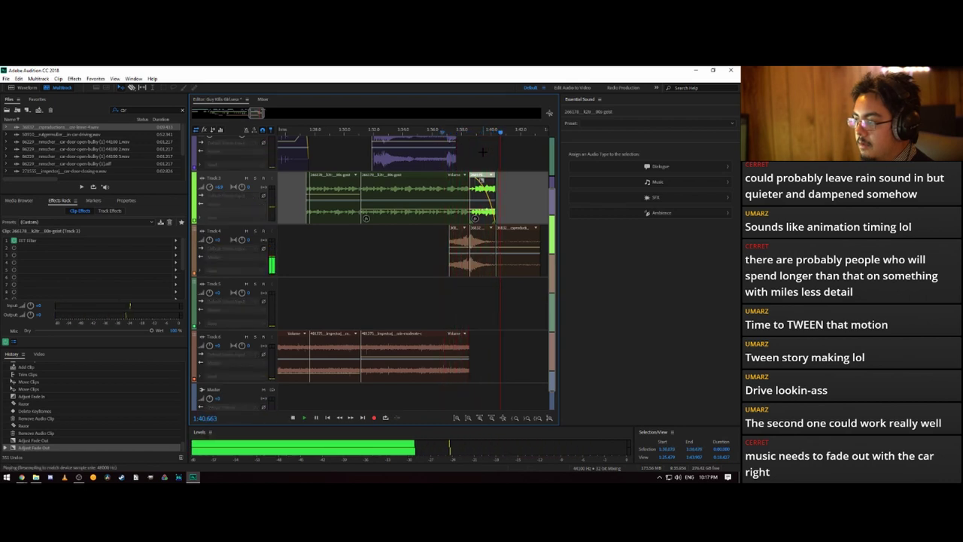
{"action": "key", "text": "space"}
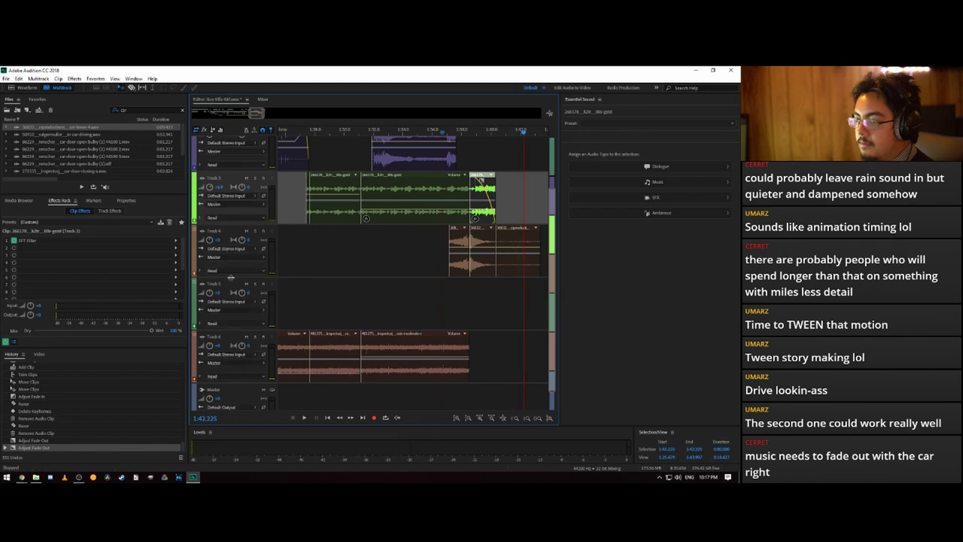
- Filter the session files by "rain" and by "stre", and clear the filter
{"action": "left_click", "coordinate": [131, 111]}
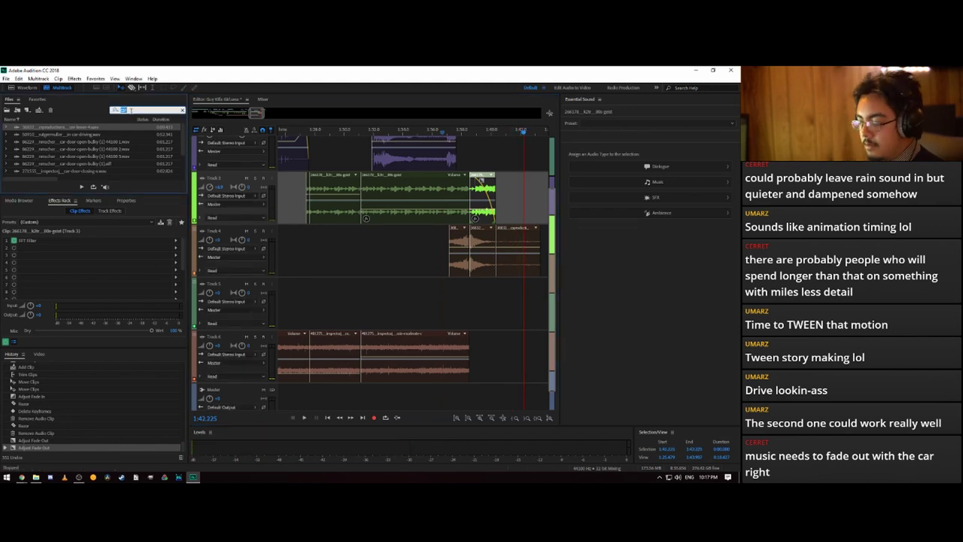
{"action": "type", "text": "rain"}
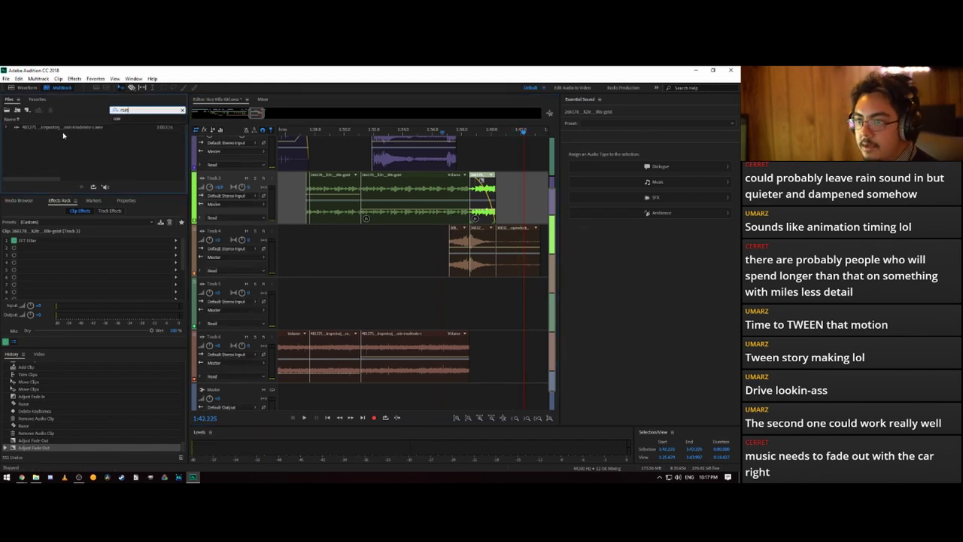
{"action": "left_click_drag", "start_coordinate": [131, 111], "coordinate": [110, 113]}
{"action": "type", "text": "stre"}
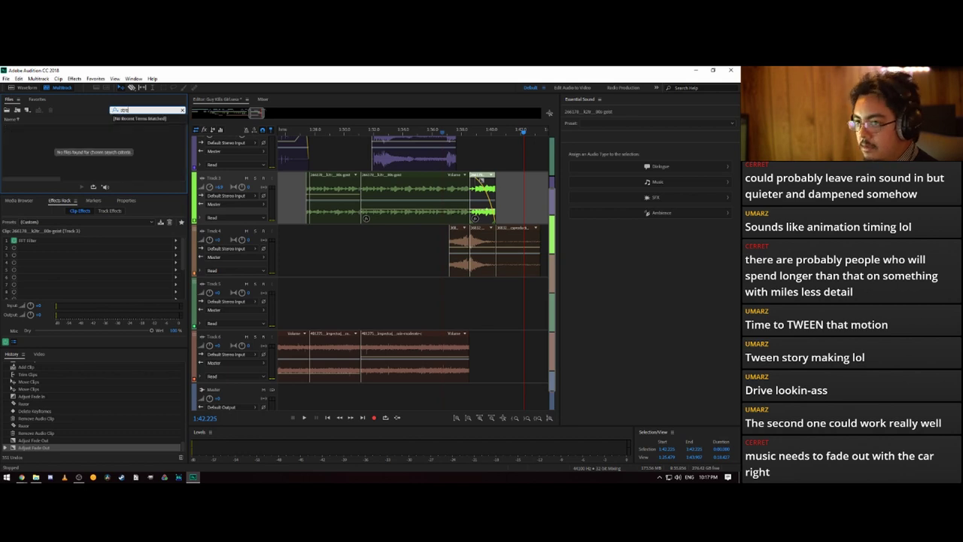
{"action": "key", "text": "BackSpace"}
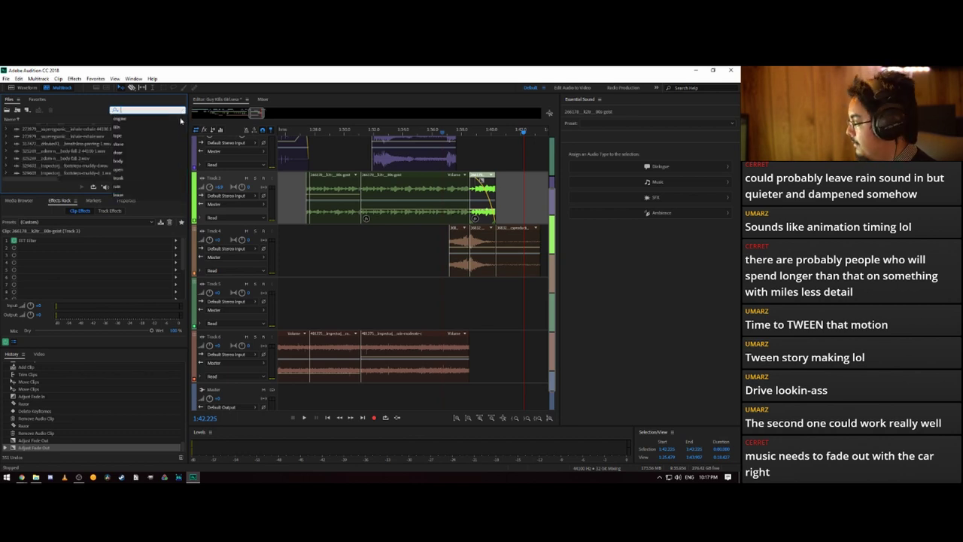
- Switch to Freesound in the browser and search for "rain street"
{"action": "key", "text": "alt+Tab"}
{"action": "left_click", "coordinate": [534, 143]}
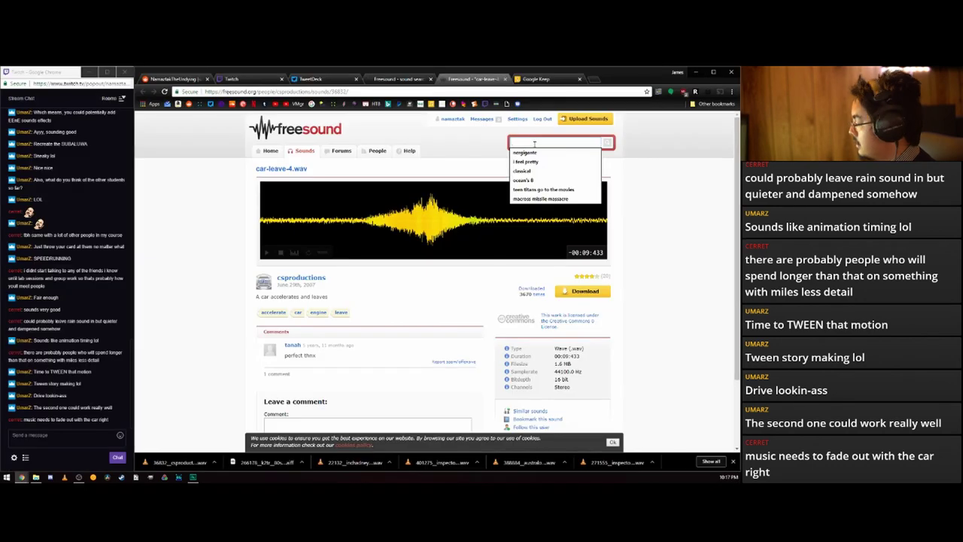
{"action": "type", "text": "rain s"}
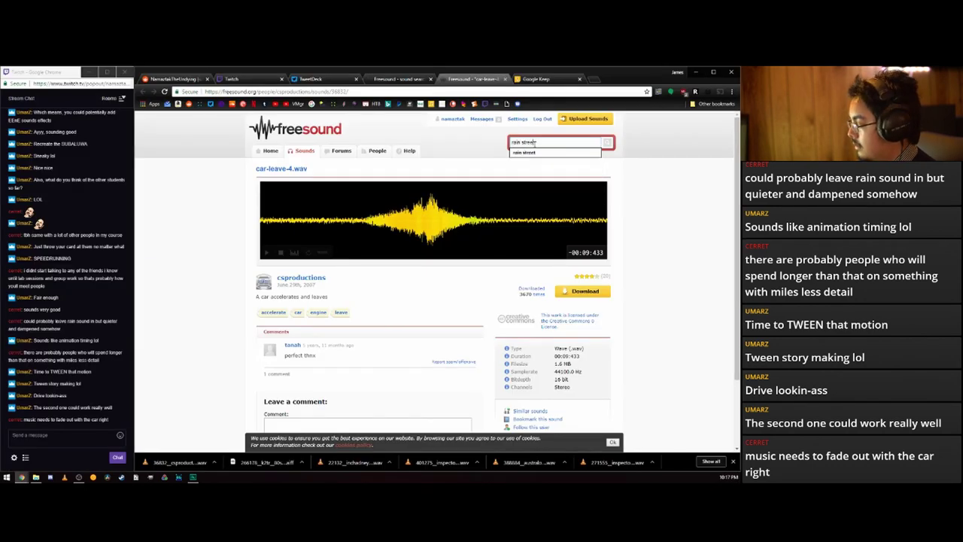
{"action": "type", "text": "treet"}
{"action": "key", "text": "Return"}
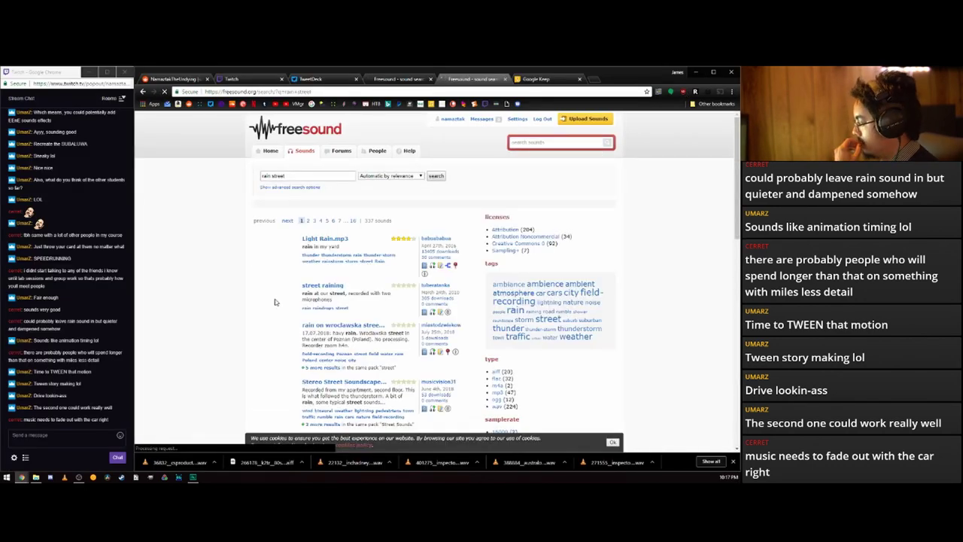
- Preview several street rain recordings in the search results, from the Stereo Street Soundscape to rain1.mp3
{"action": "scroll", "coordinate": [275, 302], "scroll_direction": "down", "scroll_amount": 2}
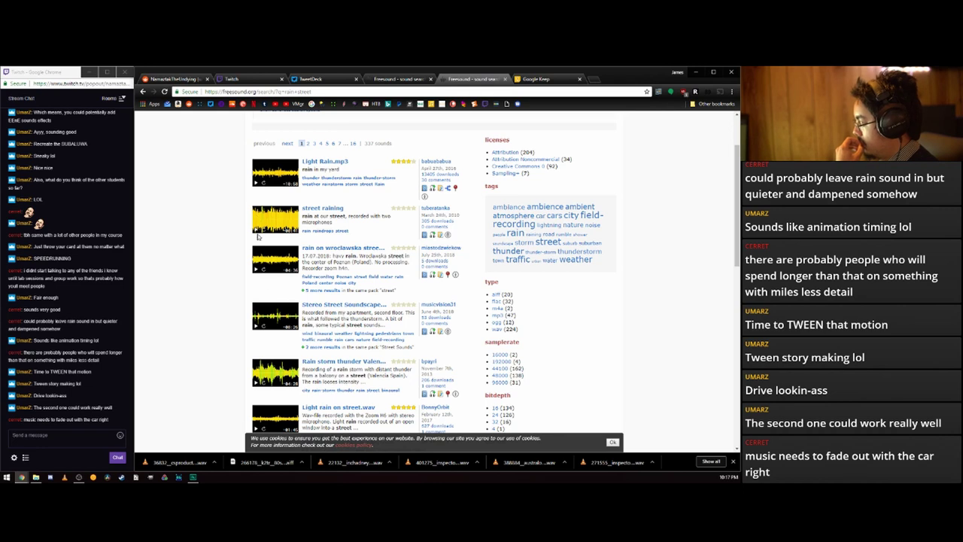
{"action": "left_click", "coordinate": [257, 322]}
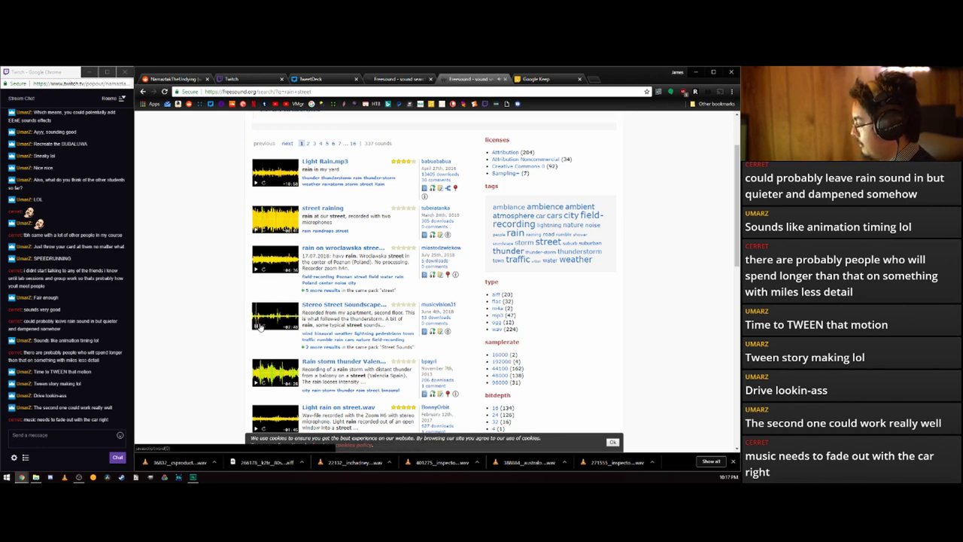
{"action": "scroll", "coordinate": [253, 326], "scroll_direction": "down", "scroll_amount": 4}
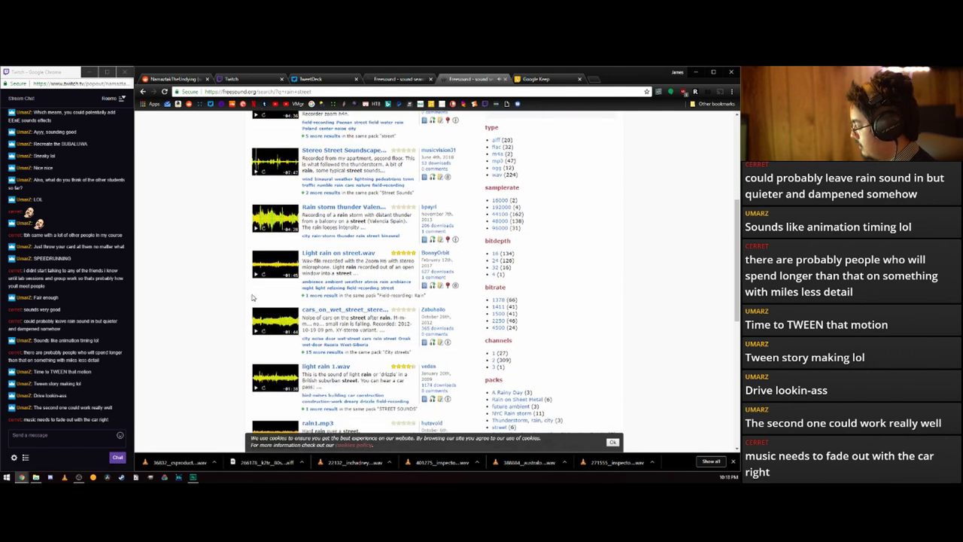
{"action": "left_click", "coordinate": [256, 275]}
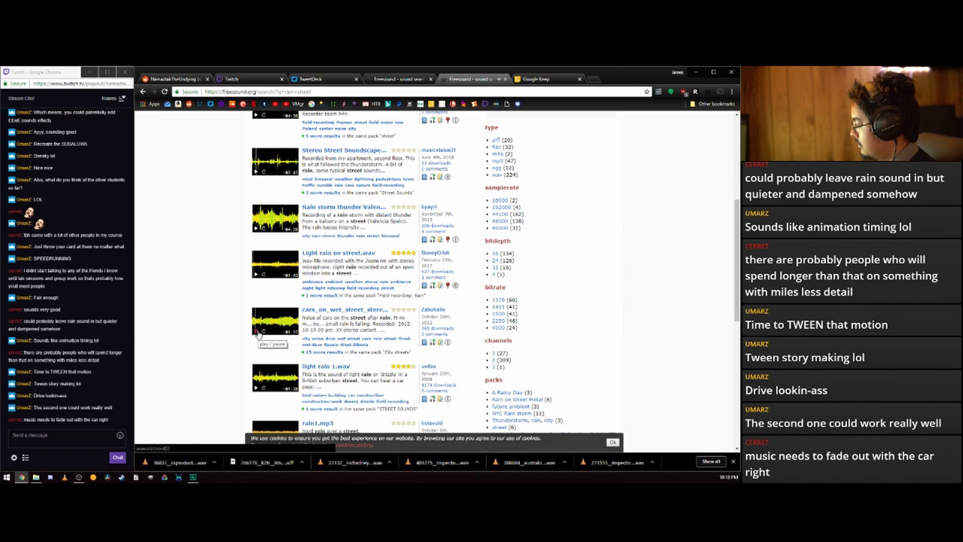
{"action": "scroll", "coordinate": [256, 339], "scroll_direction": "down", "scroll_amount": 3}
{"action": "left_click", "coordinate": [255, 273]}
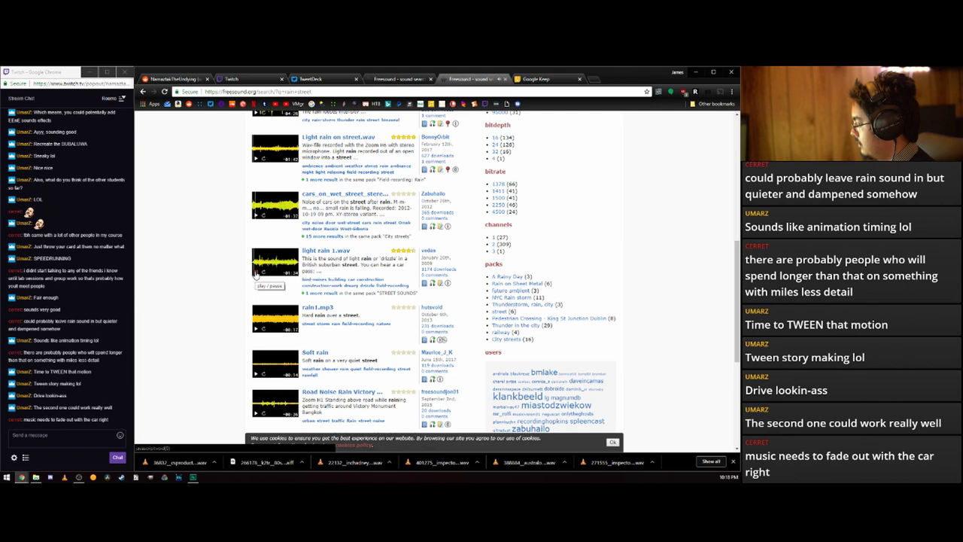
{"action": "scroll", "coordinate": [257, 282], "scroll_direction": "down", "scroll_amount": 1}
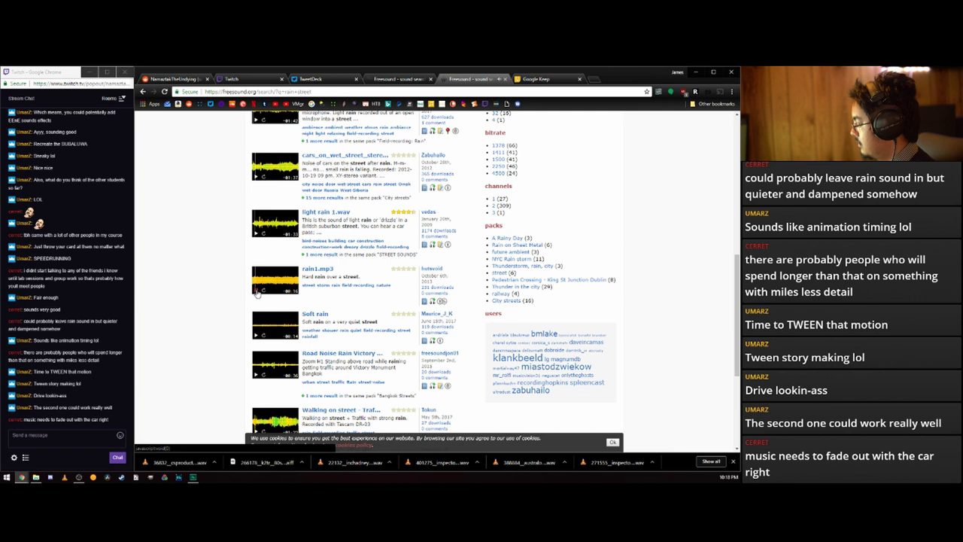
- Open the rain1.mp3 sound page, download the file to the Home files folder, and show it there
{"action": "left_click", "coordinate": [317, 269]}
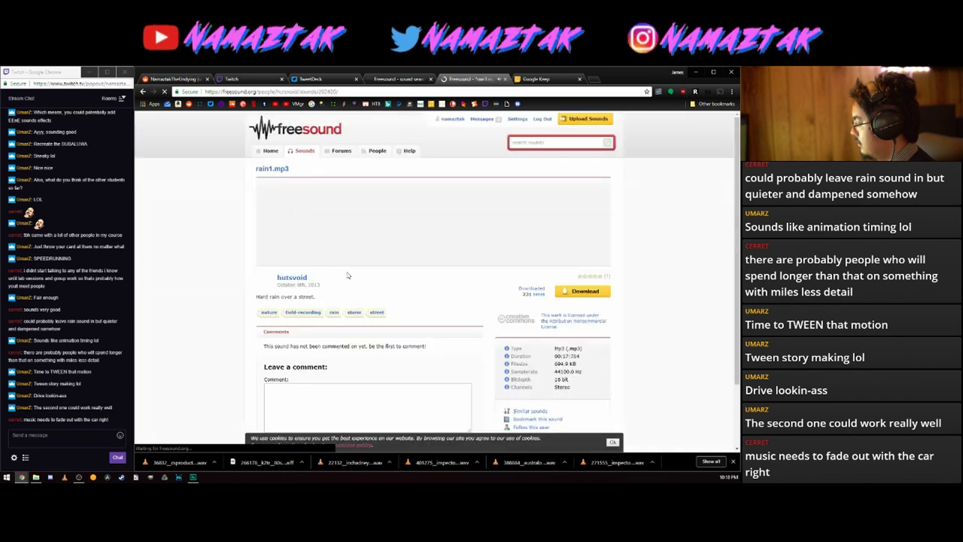
{"action": "left_click", "coordinate": [569, 295]}
{"action": "left_click", "coordinate": [449, 264]}
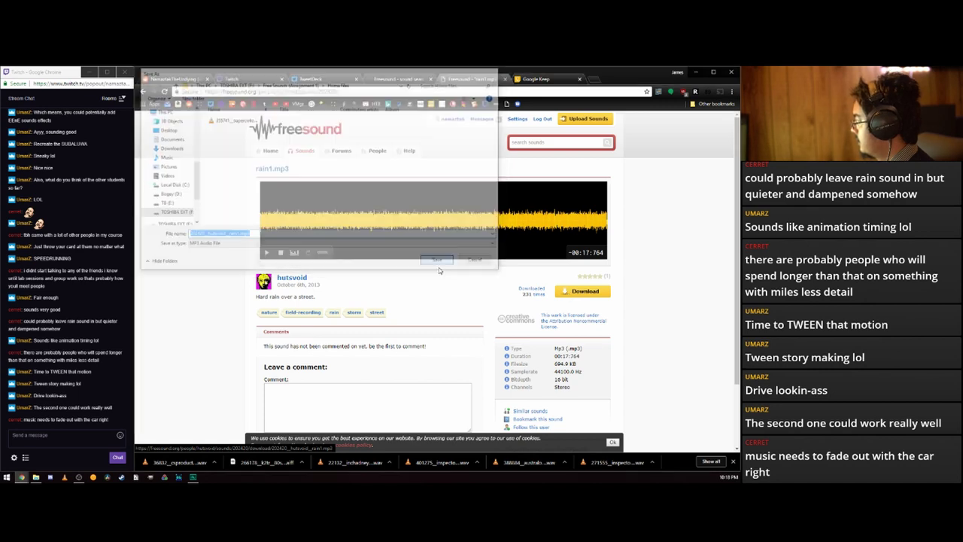
{"action": "left_click", "coordinate": [214, 462]}
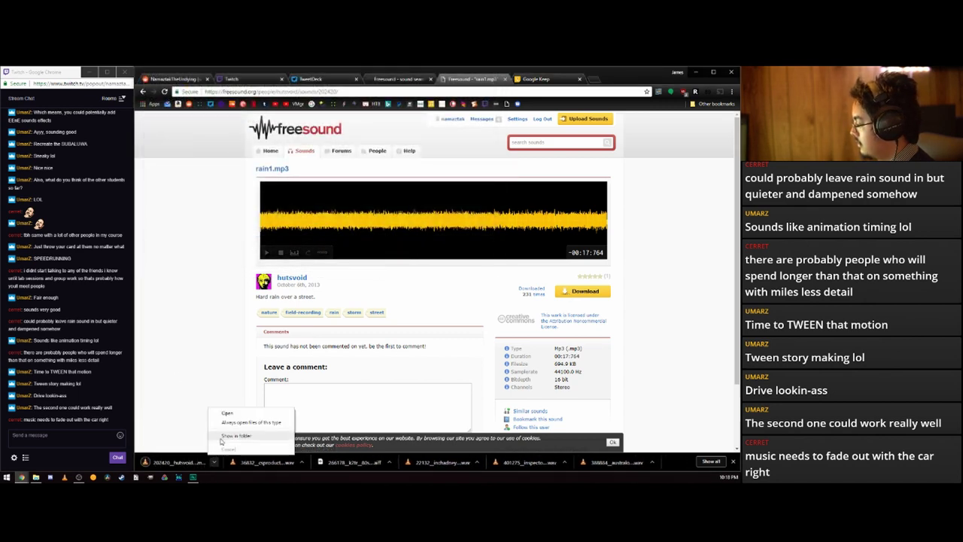
{"action": "left_click", "coordinate": [230, 437]}
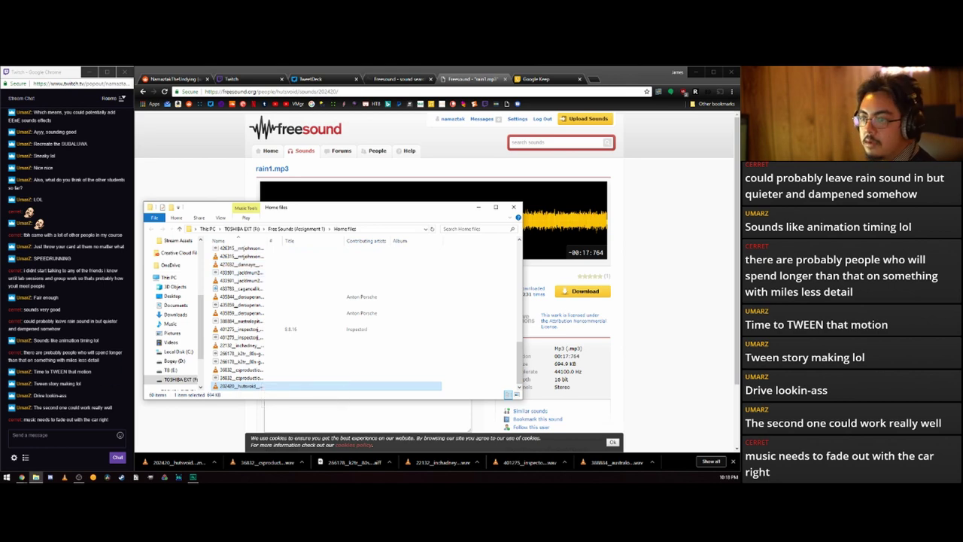
- In Audition, filter the files by "rain", add rain1 to Track 6 slightly overlapping the existing rain clip's end, and audition the transition
{"action": "left_click", "coordinate": [130, 110]}
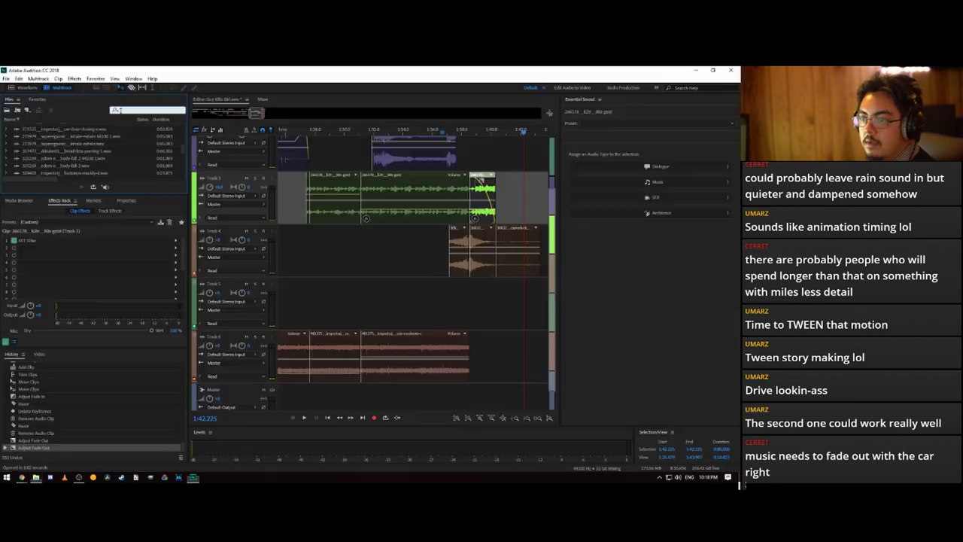
{"action": "type", "text": "rain"}
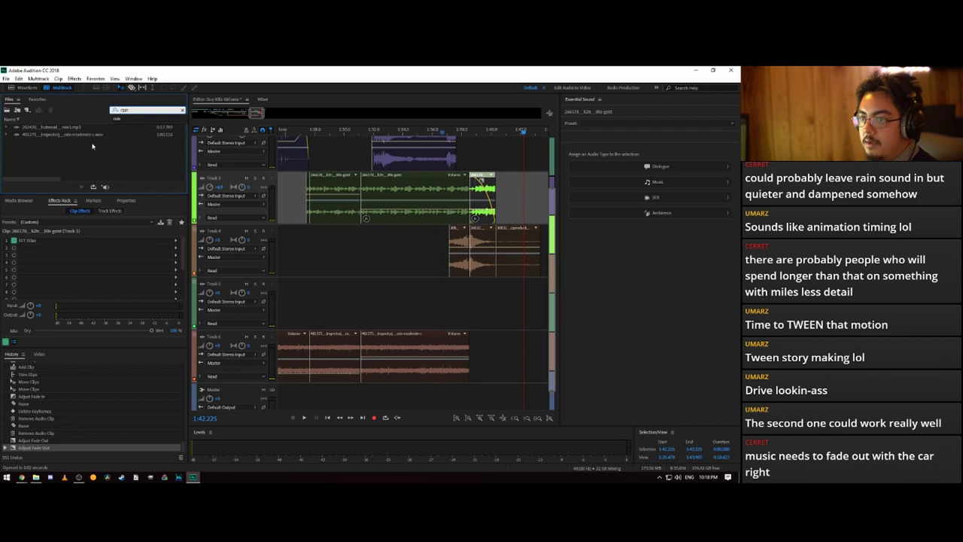
{"action": "left_click_drag", "start_coordinate": [66, 128], "coordinate": [466, 356]}
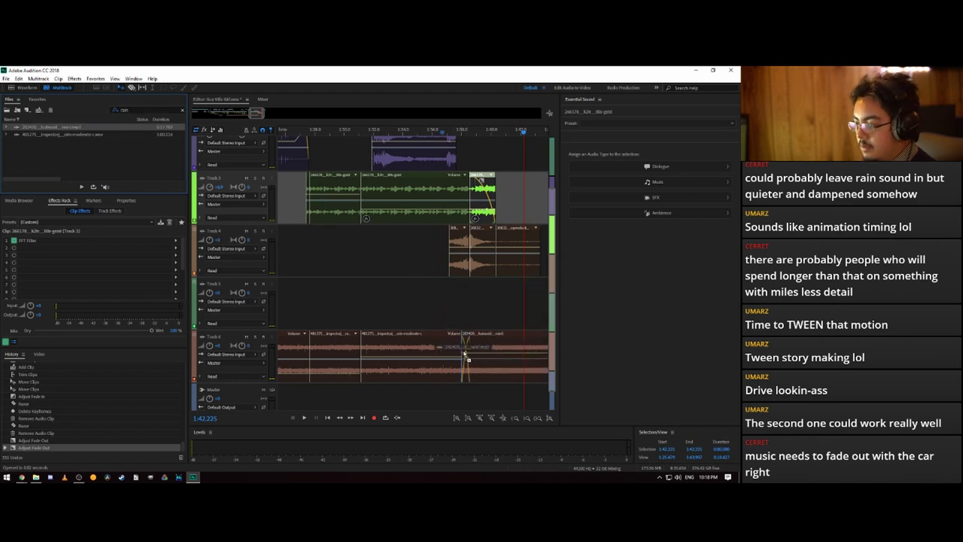
{"action": "left_click", "coordinate": [441, 131]}
{"action": "key", "text": "space"}
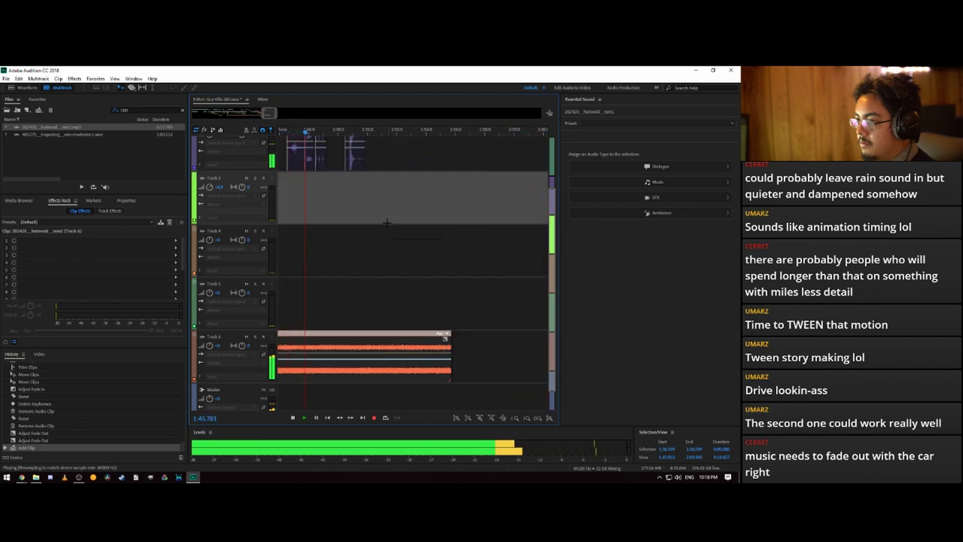
{"action": "key", "text": "space"}
- Lower the volume envelope of the rain1 clip on Track 6 and audition from about 1:37.4
{"action": "left_click", "coordinate": [362, 357]}
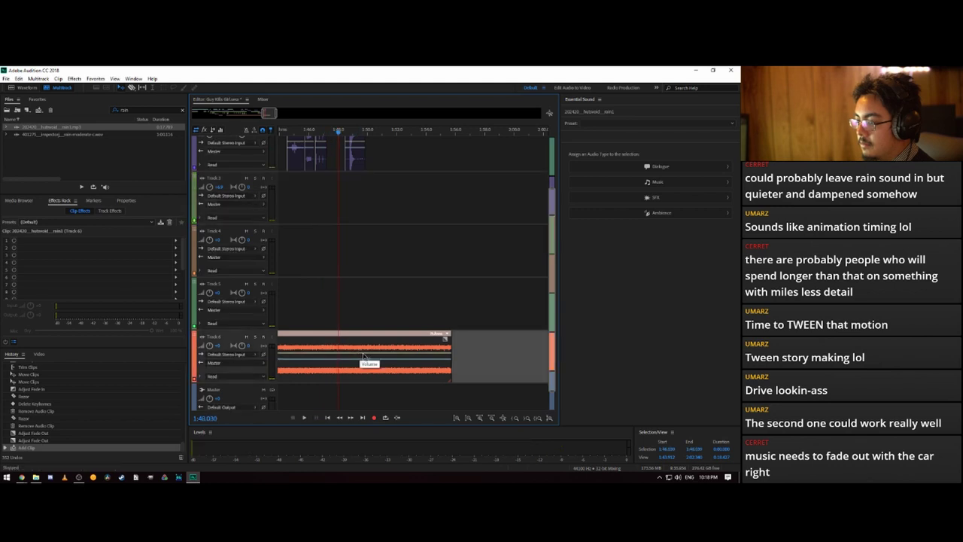
{"action": "left_click_drag", "start_coordinate": [363, 357], "coordinate": [364, 367]}
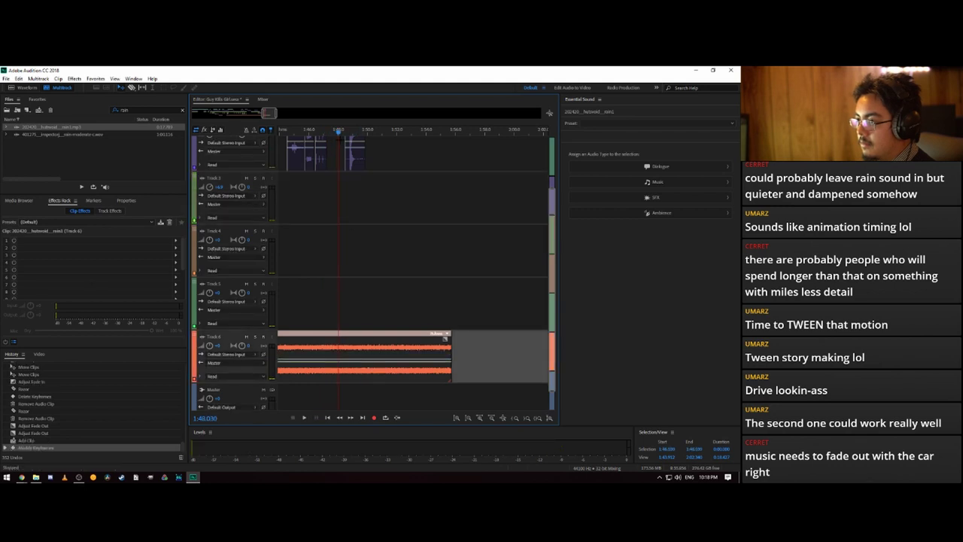
{"action": "left_click_drag", "start_coordinate": [339, 132], "coordinate": [312, 131]}
{"action": "key", "text": "space"}
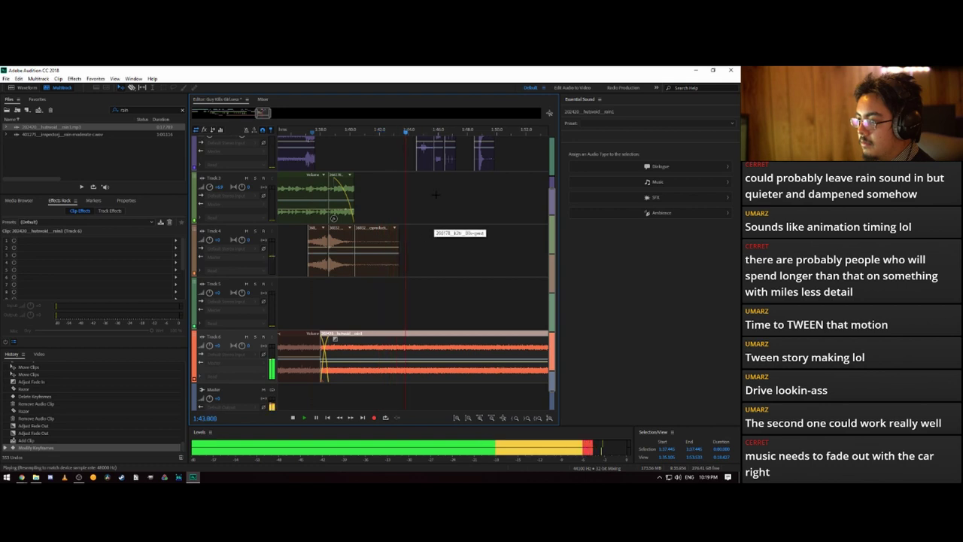
{"action": "scroll", "coordinate": [418, 144], "scroll_direction": "up", "scroll_amount": 2}
{"action": "key", "text": "space"}
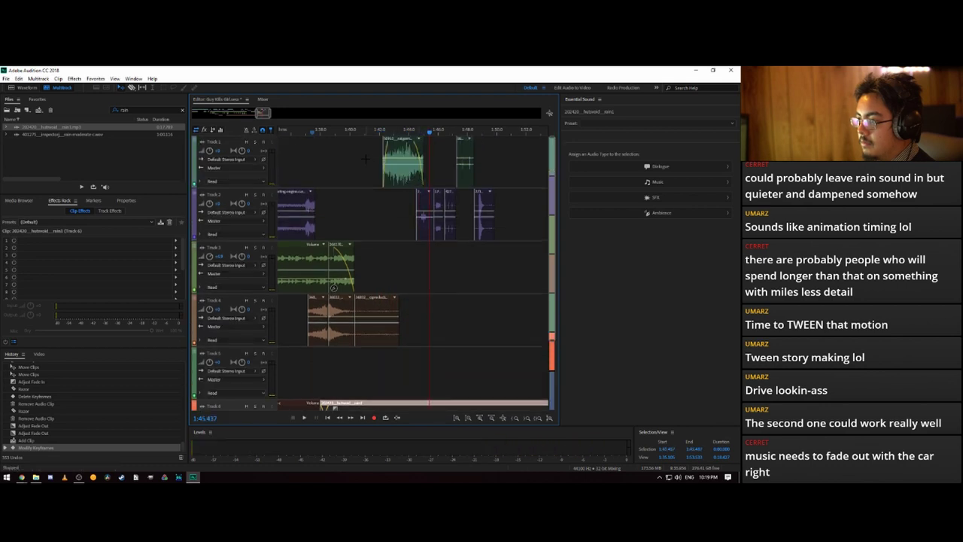
- Move the Track 1 and Track 2 clips after the car's departure about 1 second earlier and audition from about 1:40.3
{"action": "left_click_drag", "start_coordinate": [367, 158], "coordinate": [502, 221]}
{"action": "left_click_drag", "start_coordinate": [400, 172], "coordinate": [386, 172]}
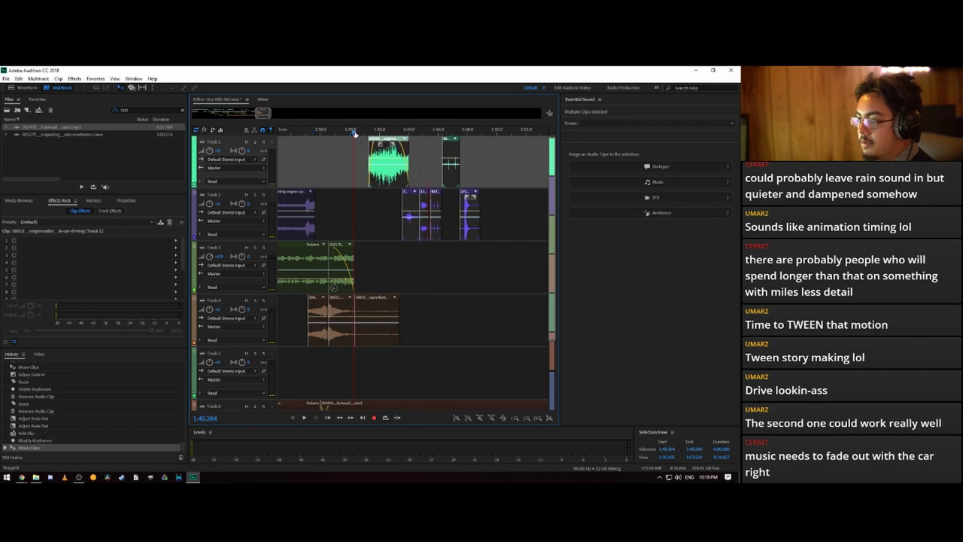
{"action": "key", "text": "space"}
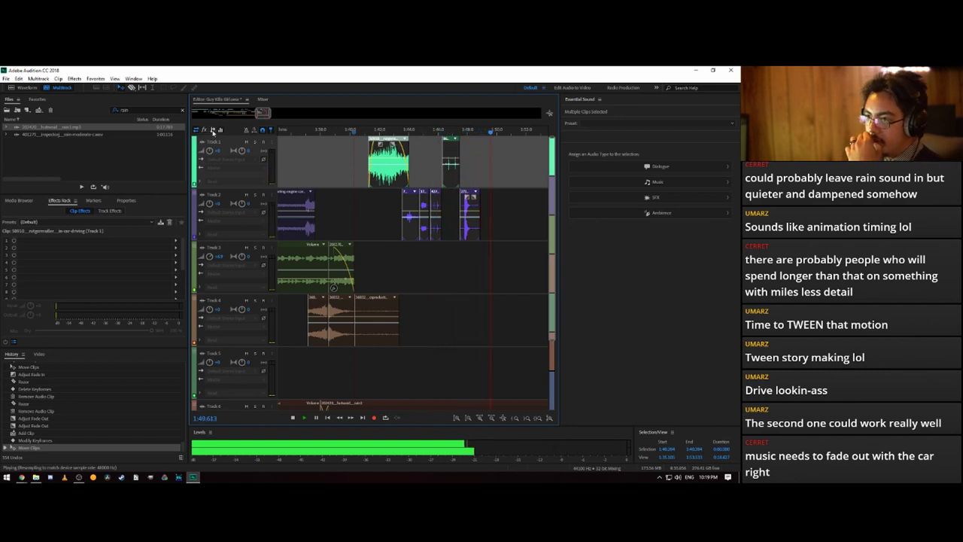
{"action": "key", "text": "space"}
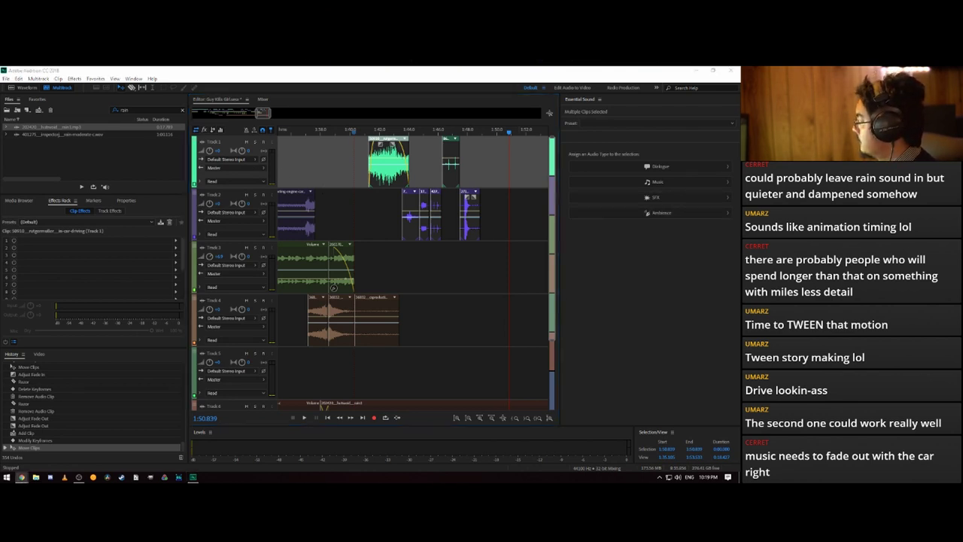
- Switch back to Freesound, search for "exert", and preview the resulting gasp and panting sounds
{"action": "key", "text": "alt+Tab"}
{"action": "left_click", "coordinate": [536, 143]}
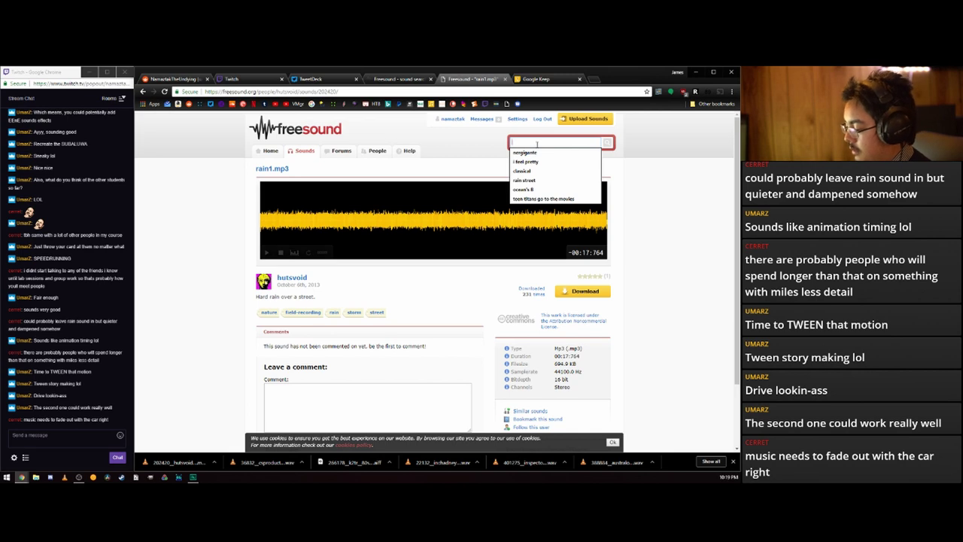
{"action": "type", "text": "exert"}
{"action": "key", "text": "Return"}
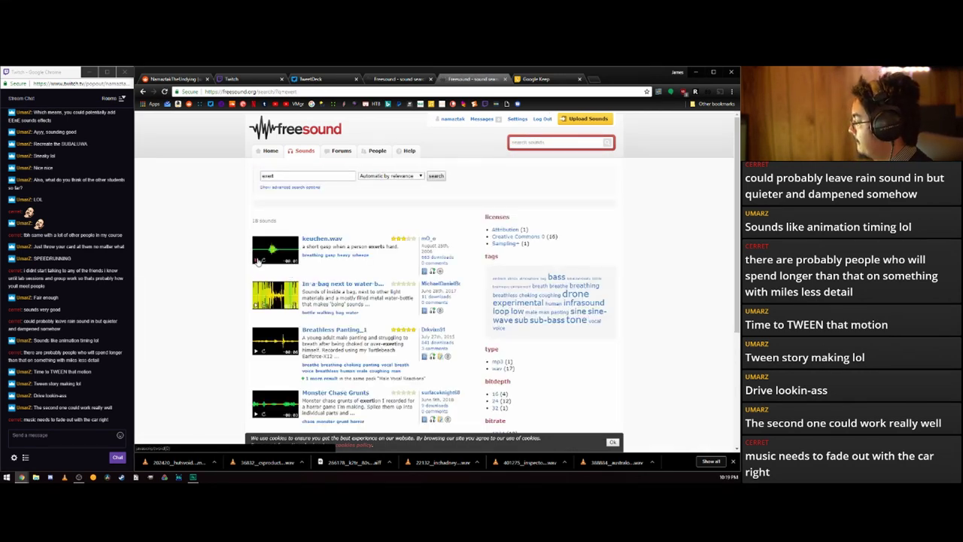
{"action": "left_click", "coordinate": [257, 261]}
{"action": "scroll", "coordinate": [269, 325], "scroll_direction": "down", "scroll_amount": 5}
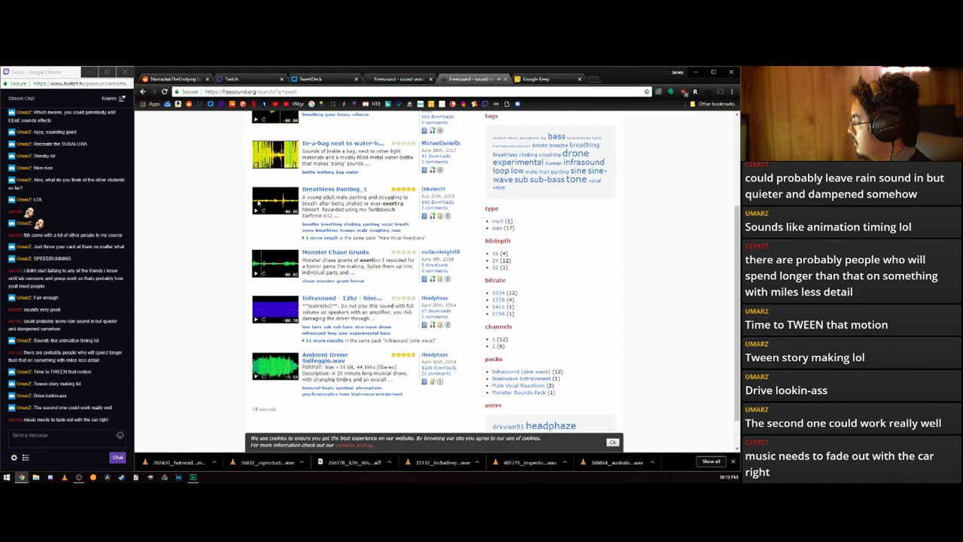
{"action": "scroll", "coordinate": [256, 207], "scroll_direction": "up", "scroll_amount": 1}
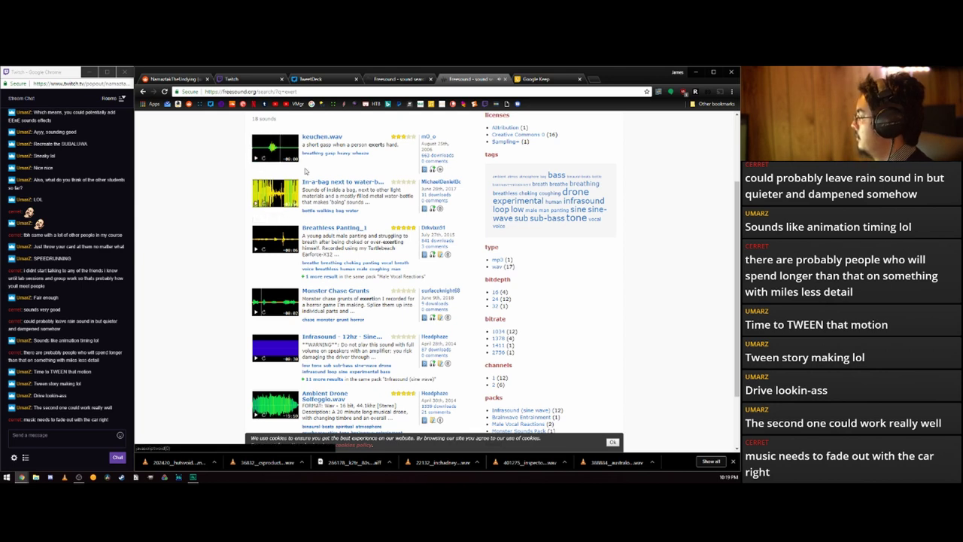
{"action": "scroll", "coordinate": [260, 161], "scroll_direction": "up", "scroll_amount": 2}
- Search Freesound for "lifting" and preview the lifting sounds in the results
{"action": "left_click", "coordinate": [546, 140]}
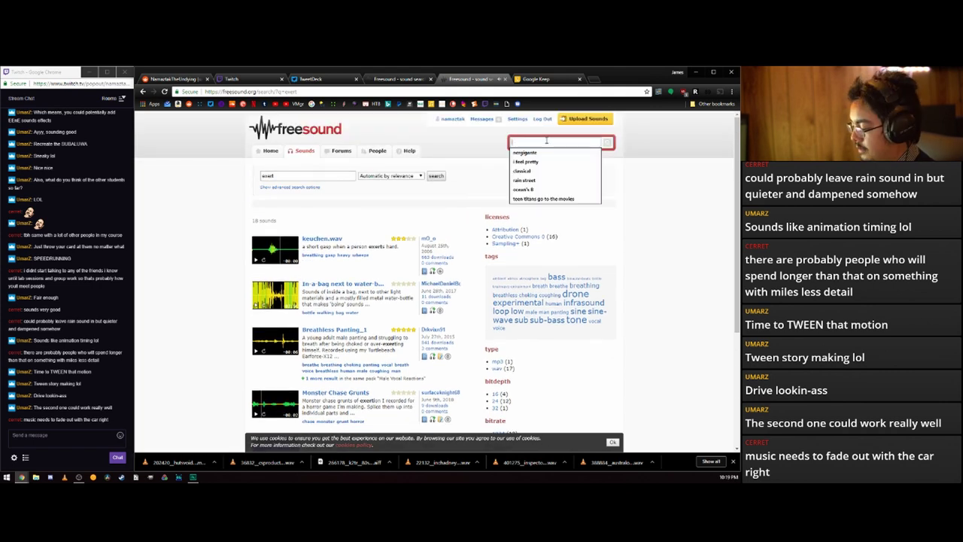
{"action": "type", "text": "lifting"}
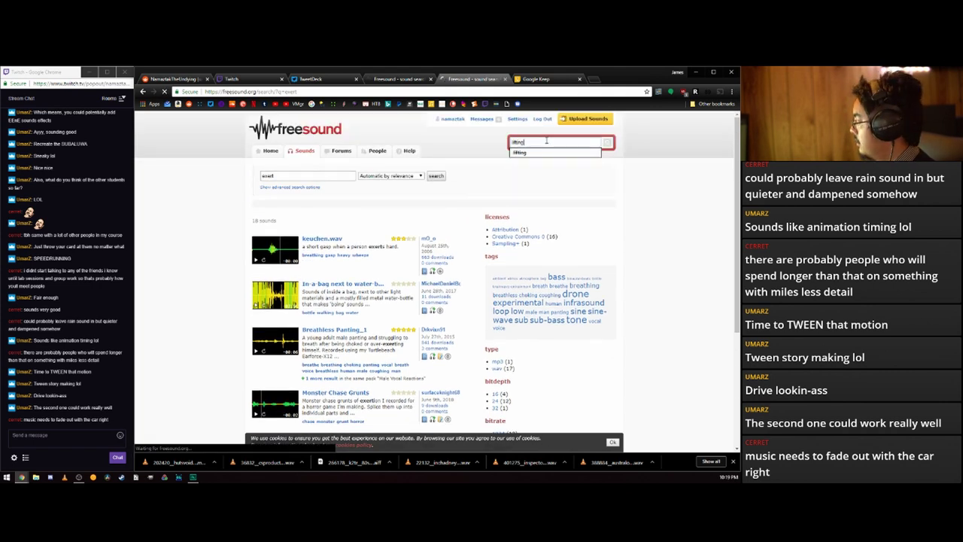
{"action": "key", "text": "Return"}
{"action": "scroll", "coordinate": [381, 227], "scroll_direction": "down", "scroll_amount": 5}
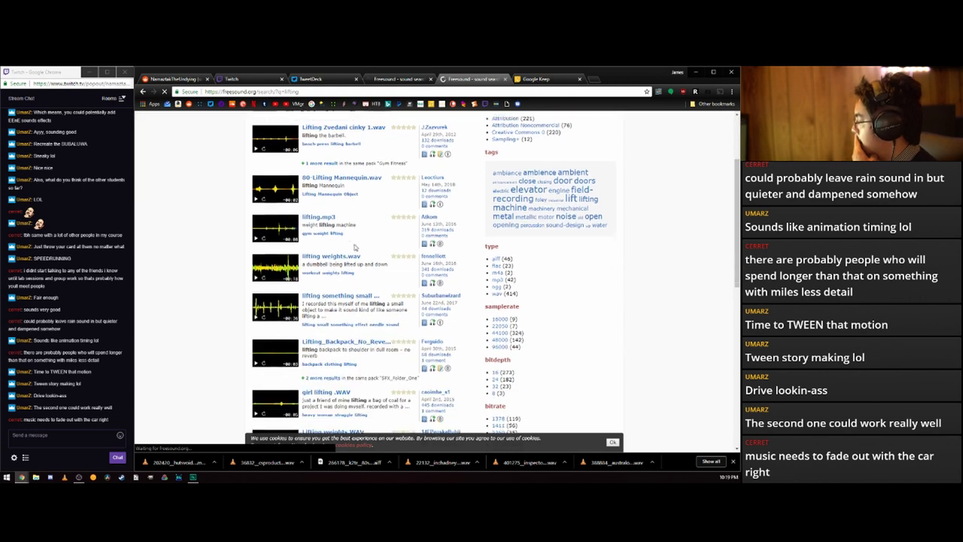
{"action": "left_click", "coordinate": [256, 196]}
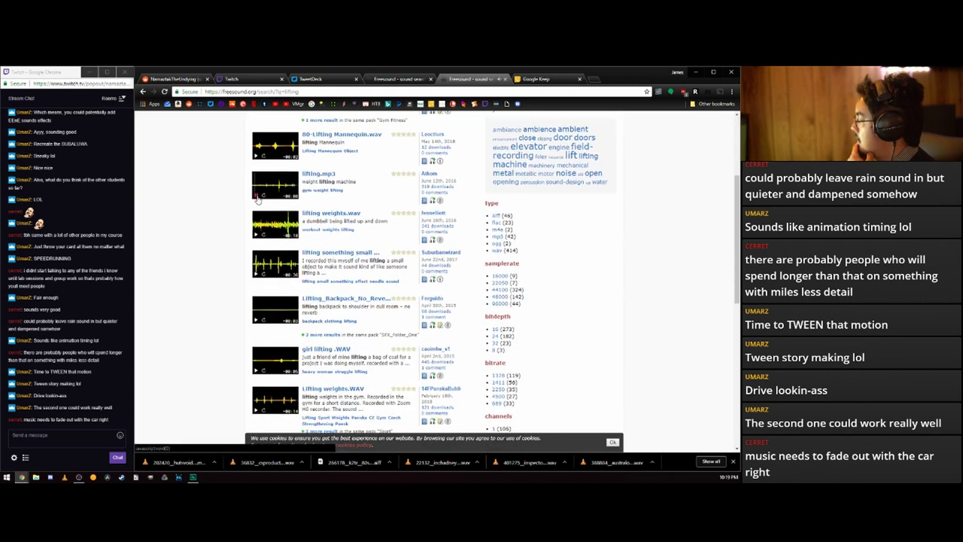
{"action": "scroll", "coordinate": [257, 199], "scroll_direction": "down", "scroll_amount": 3}
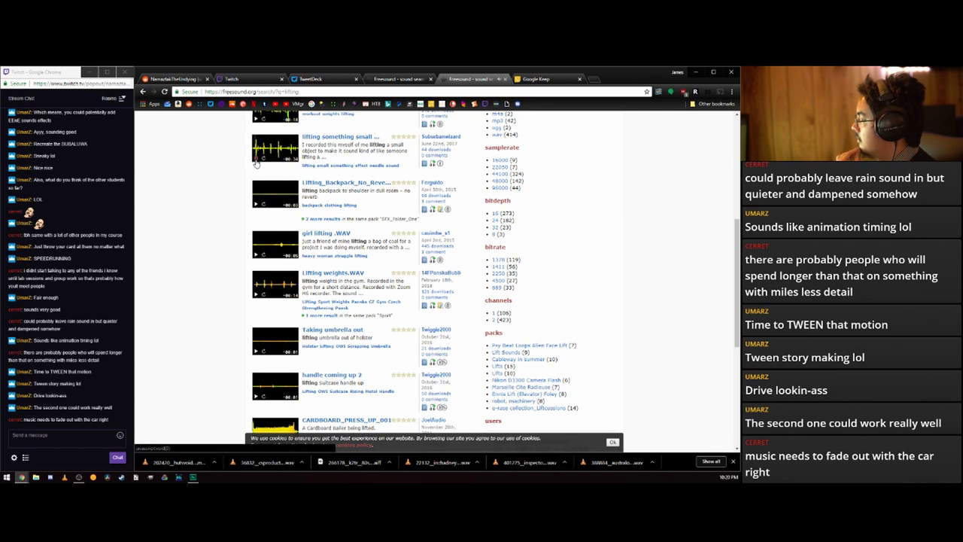
{"action": "scroll", "coordinate": [256, 163], "scroll_direction": "down", "scroll_amount": 3}
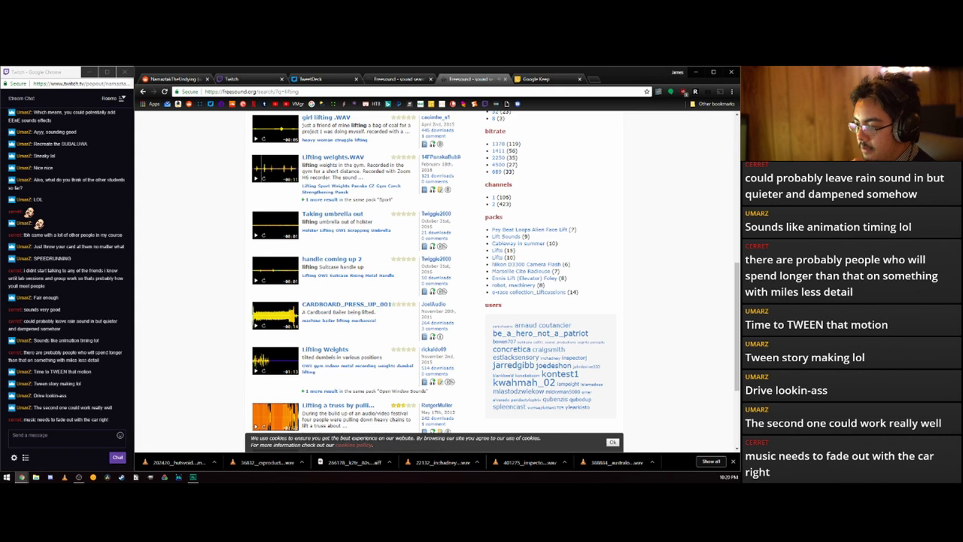
- Switch back to Audition, filter the project files by "wave", and look through the matching files for a wave sound
{"action": "left_click", "coordinate": [412, 81]}
{"action": "scroll", "coordinate": [360, 157], "scroll_direction": "up", "scroll_amount": 3}
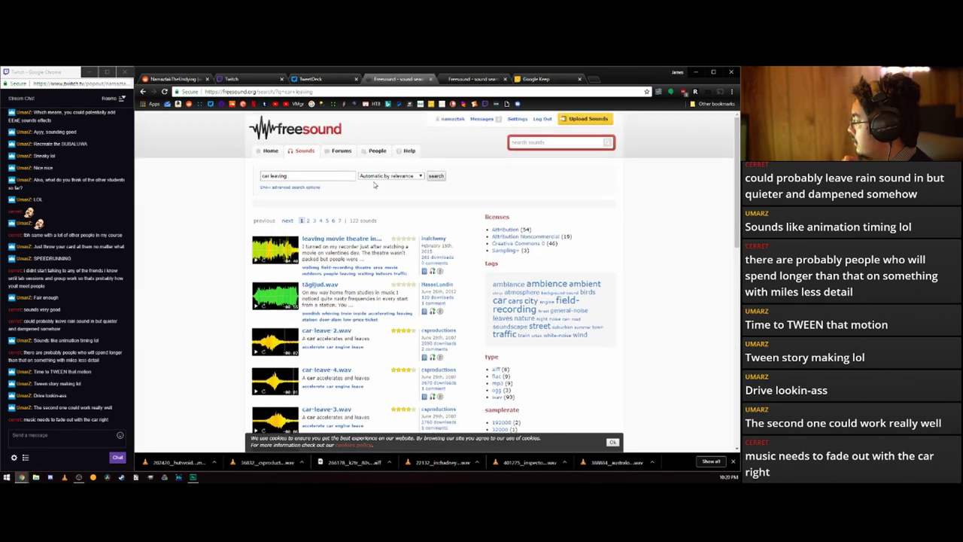
{"action": "key", "text": "alt+Tab"}
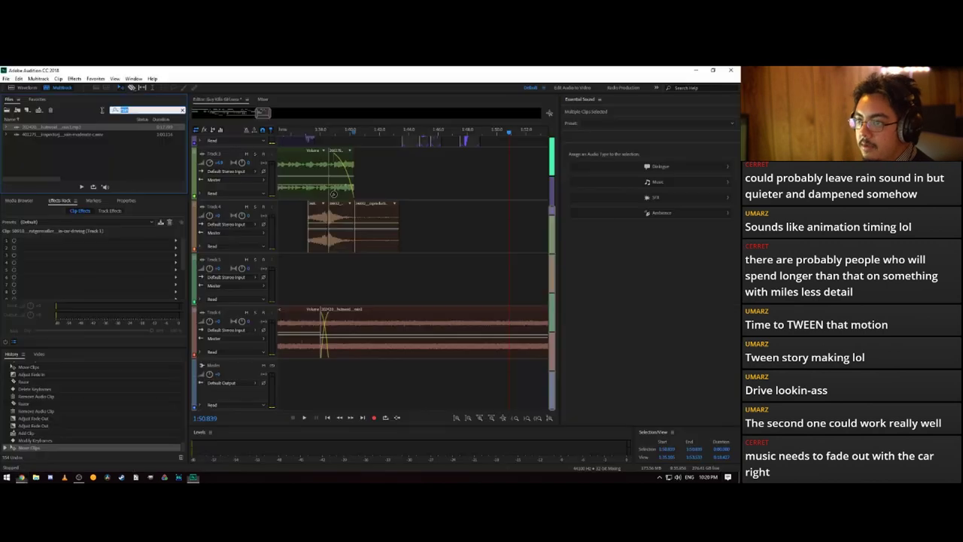
{"action": "type", "text": "waves"}
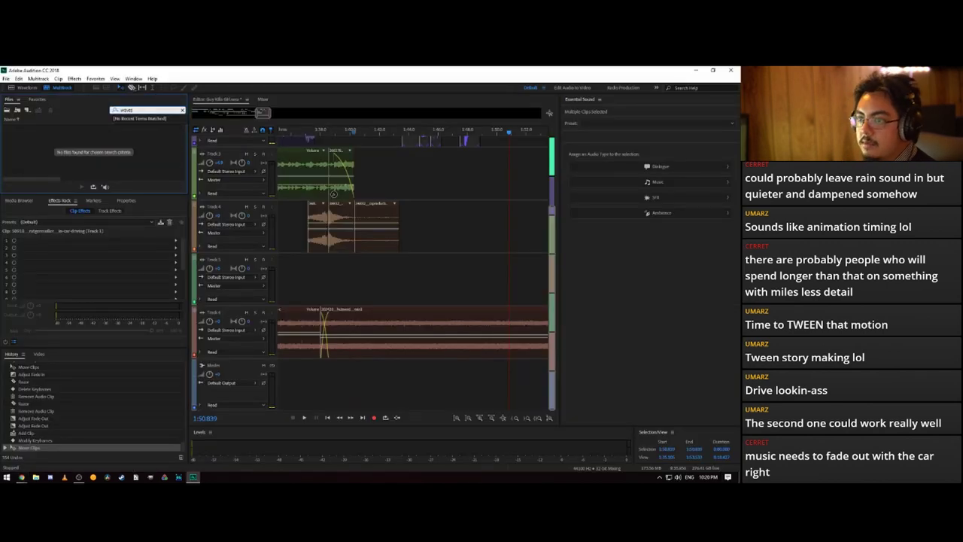
{"action": "key", "text": "BackSpace"}
{"action": "left_click", "coordinate": [74, 150]}
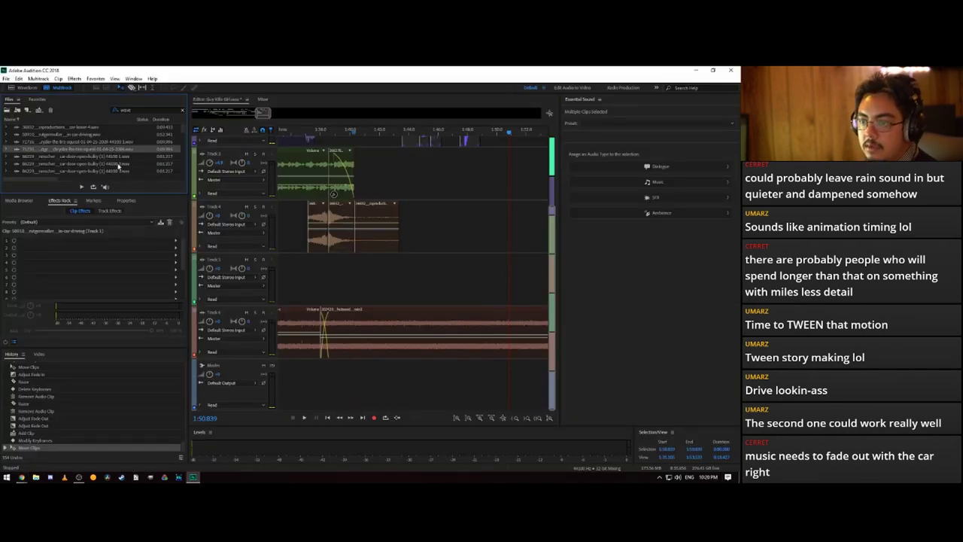
{"action": "scroll", "coordinate": [118, 165], "scroll_direction": "down", "scroll_amount": 5}
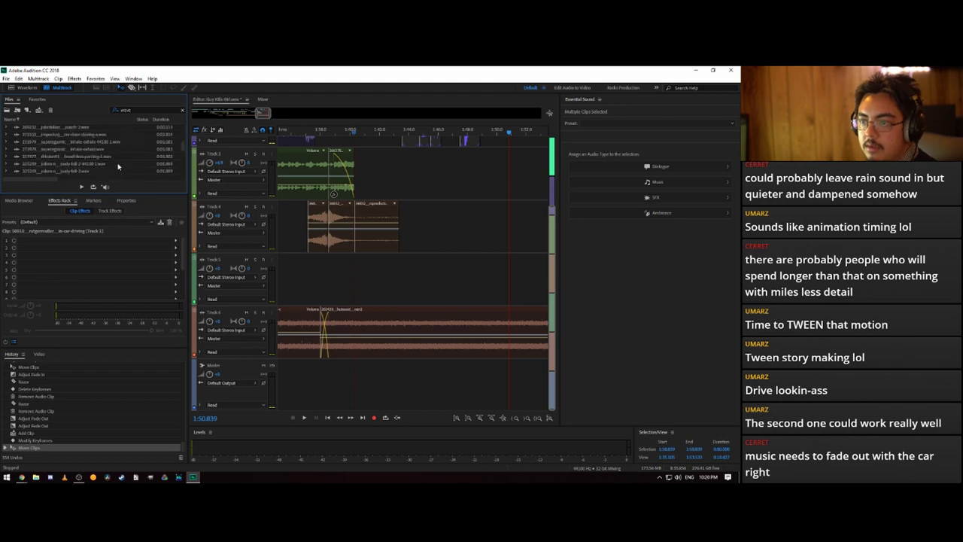
{"action": "scroll", "coordinate": [118, 166], "scroll_direction": "down", "scroll_amount": 3}
{"action": "scroll", "coordinate": [118, 166], "scroll_direction": "down", "scroll_amount": 3}
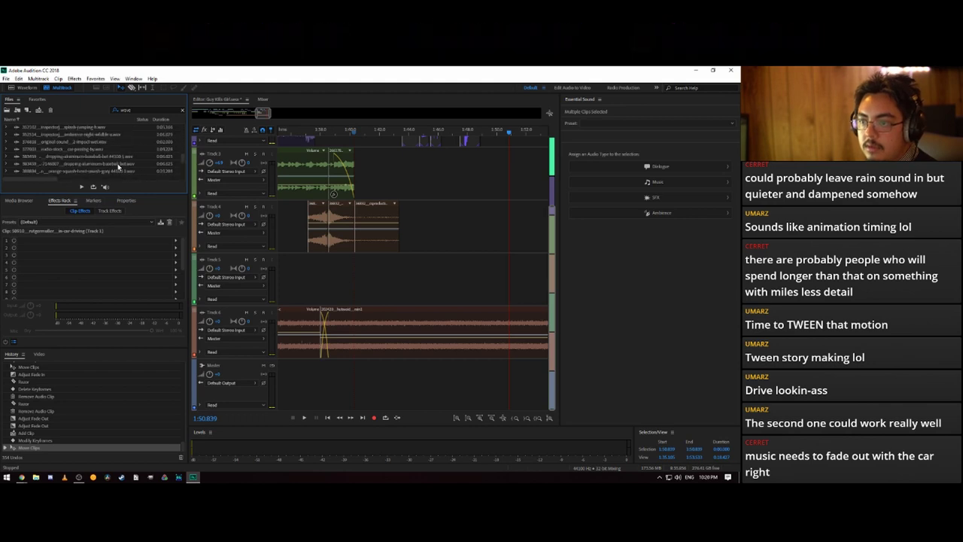
{"action": "scroll", "coordinate": [118, 167], "scroll_direction": "down", "scroll_amount": 5}
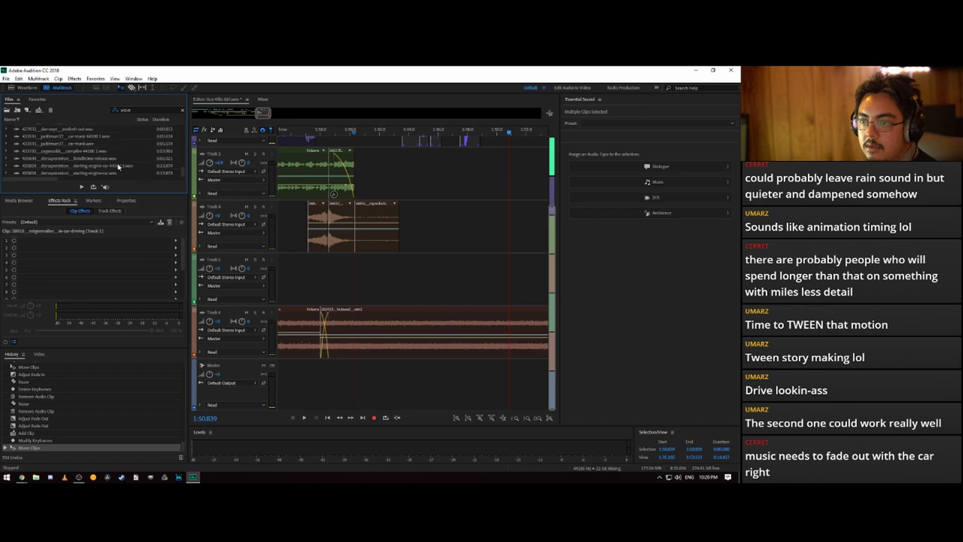
{"action": "scroll", "coordinate": [127, 162], "scroll_direction": "down", "scroll_amount": 5}
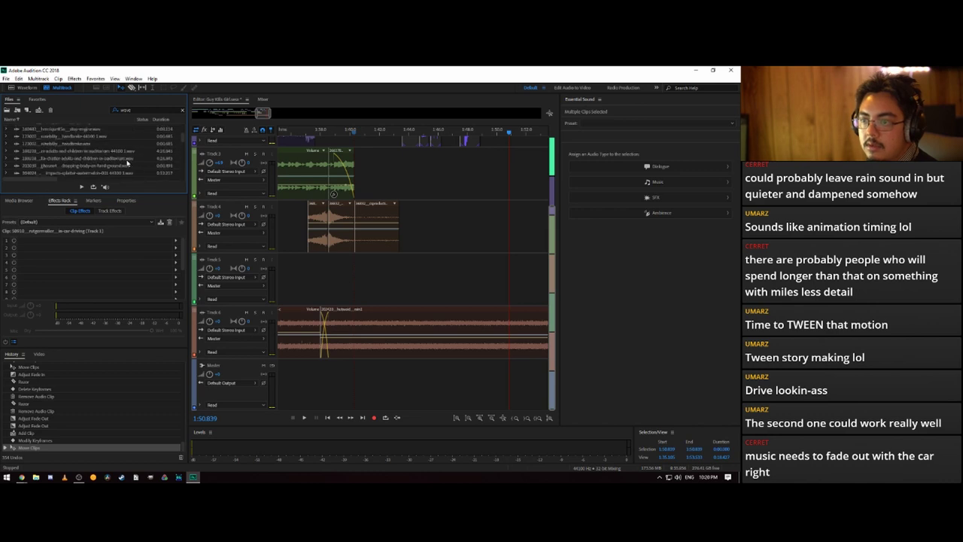
- Clear the search filter on the project files
{"action": "double_click", "coordinate": [138, 109]}
{"action": "type", "text": "doo"}
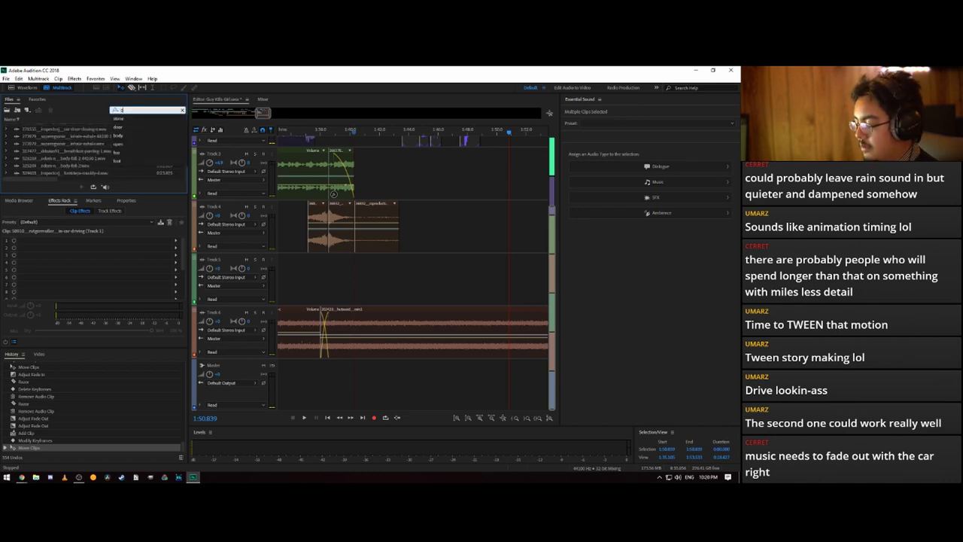
{"action": "key", "text": "BackSpace"}
{"action": "key", "text": "BackSpace"}
{"action": "key", "text": "BackSpace"}
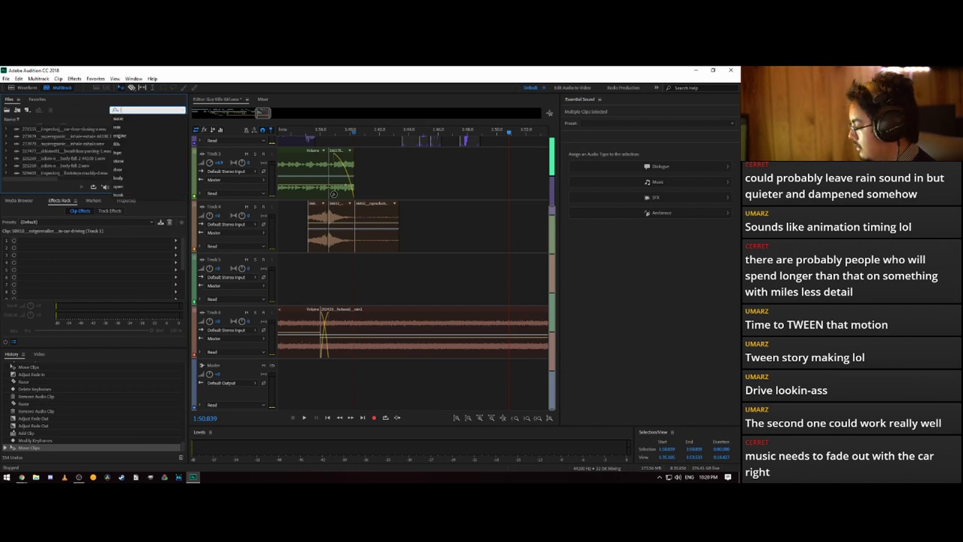
{"action": "key", "text": "Escape"}
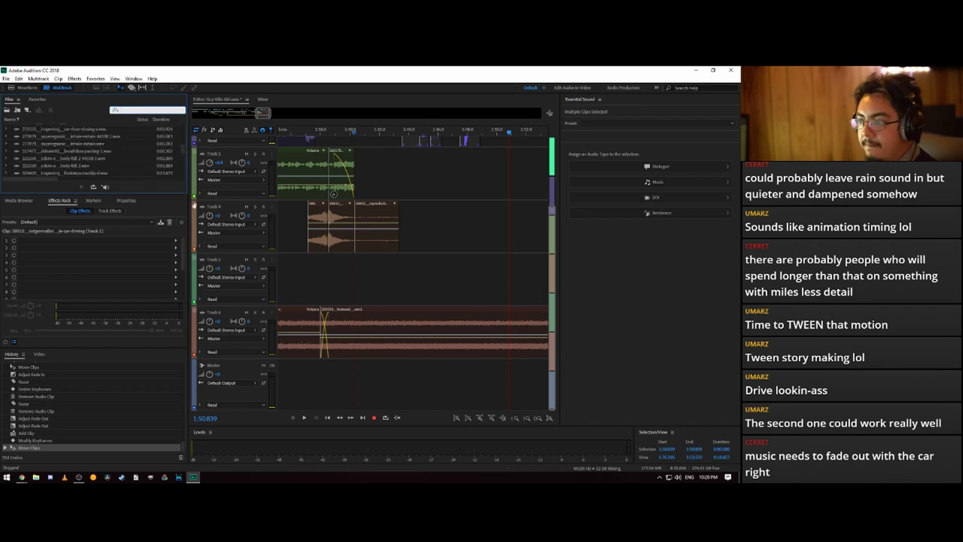
- Look through the complete project file list for a usable wave sound
{"action": "scroll", "coordinate": [357, 137], "scroll_direction": "up", "scroll_amount": 2}
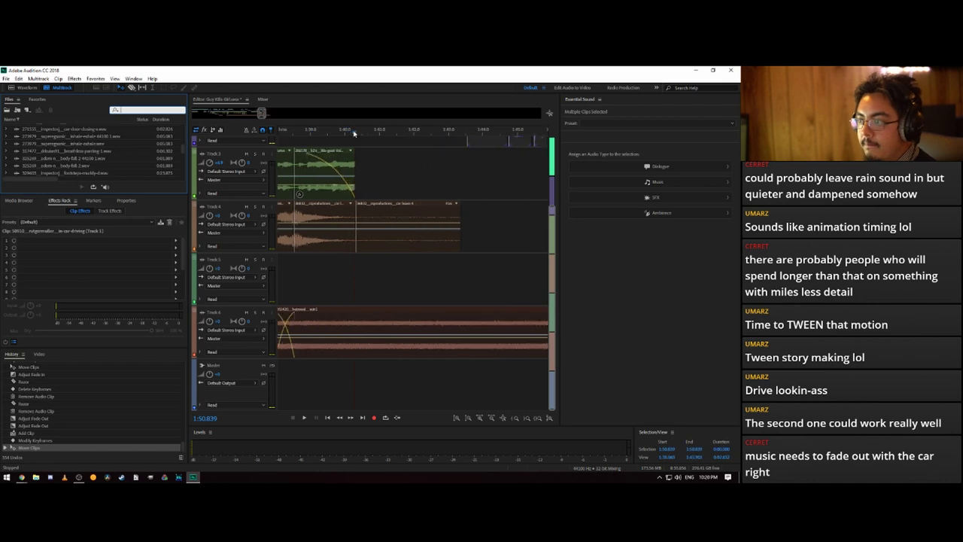
{"action": "scroll", "coordinate": [377, 166], "scroll_direction": "up", "scroll_amount": 3}
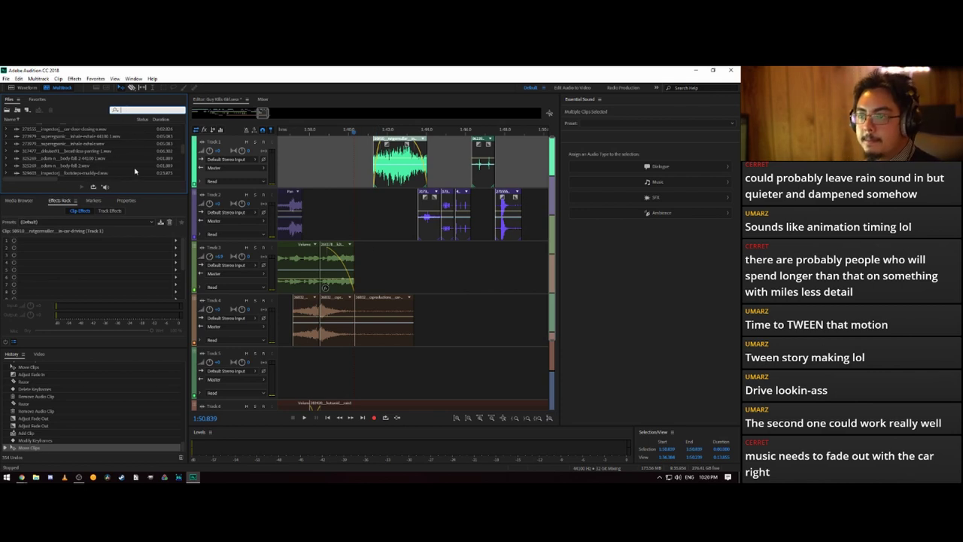
{"action": "scroll", "coordinate": [133, 168], "scroll_direction": "up", "scroll_amount": 5}
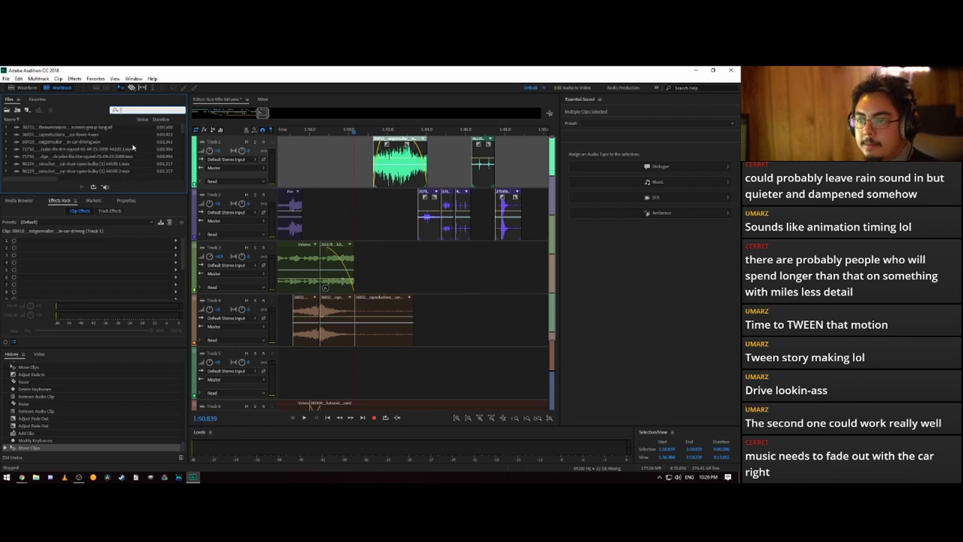
{"action": "scroll", "coordinate": [118, 143], "scroll_direction": "down", "scroll_amount": 6}
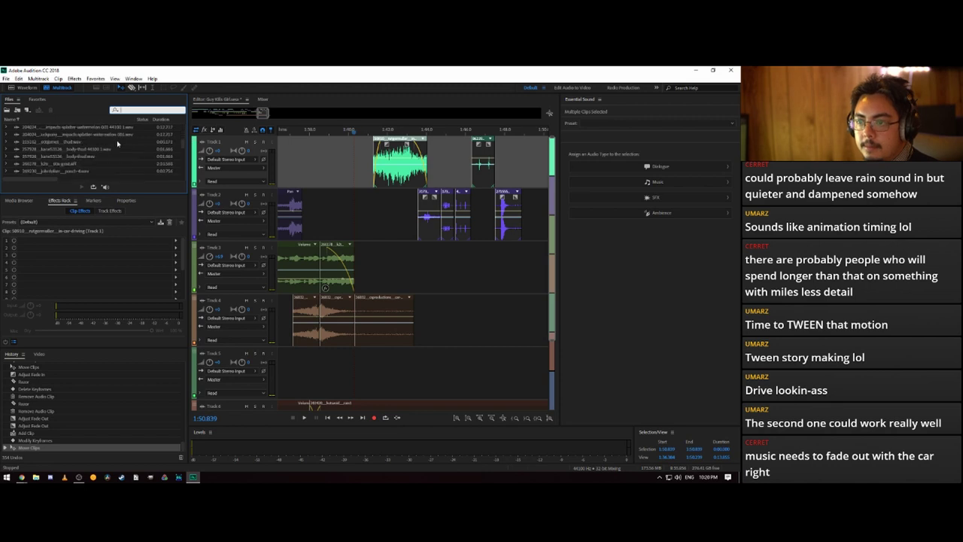
{"action": "scroll", "coordinate": [117, 147], "scroll_direction": "down", "scroll_amount": 6}
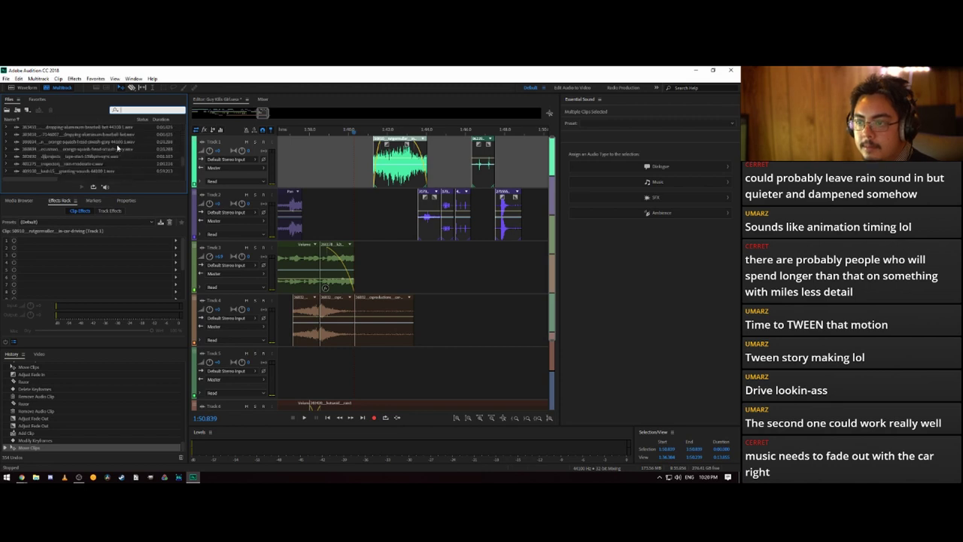
{"action": "scroll", "coordinate": [117, 149], "scroll_direction": "up", "scroll_amount": 3}
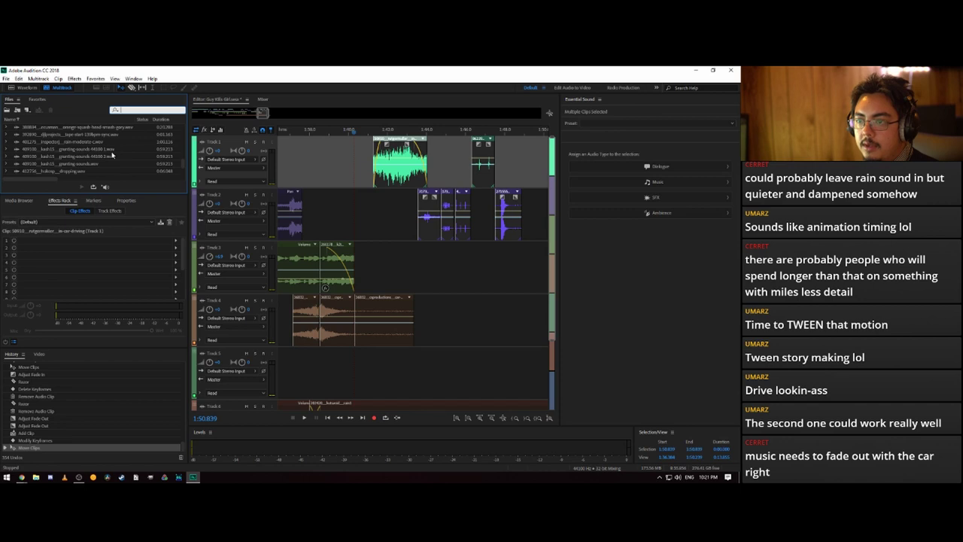
{"action": "scroll", "coordinate": [112, 156], "scroll_direction": "down", "scroll_amount": 3}
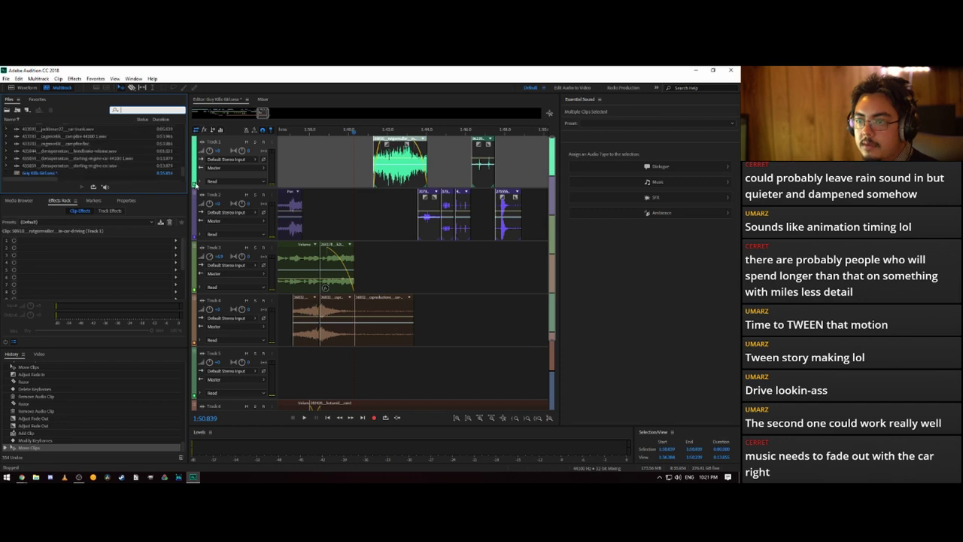
- Switch to Freesound, search for "waves", and preview the first results, including Big waves hit land.wav
{"action": "left_click", "coordinate": [565, 138]}
{"action": "type", "text": "waves"}
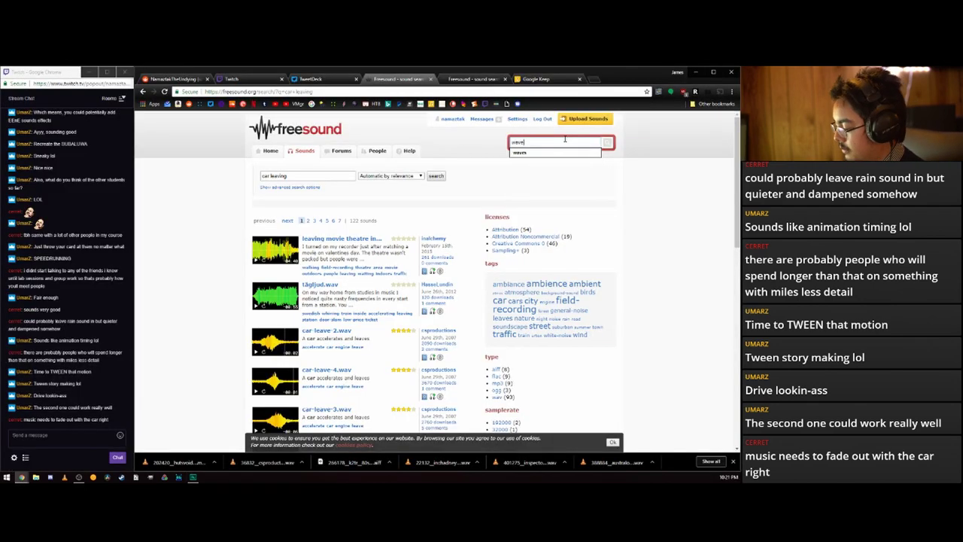
{"action": "key", "text": "Return"}
{"action": "key", "text": "Return"}
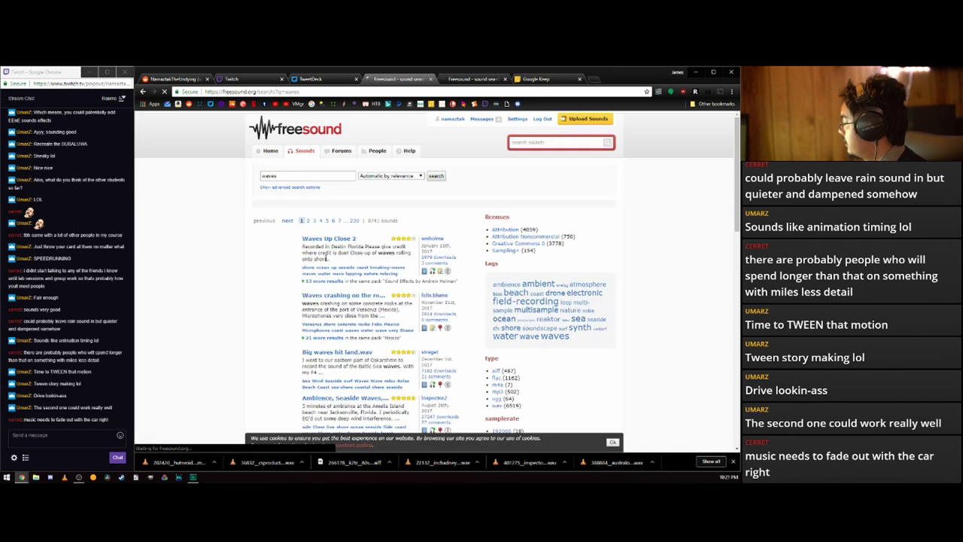
{"action": "scroll", "coordinate": [352, 288], "scroll_direction": "down", "scroll_amount": 3}
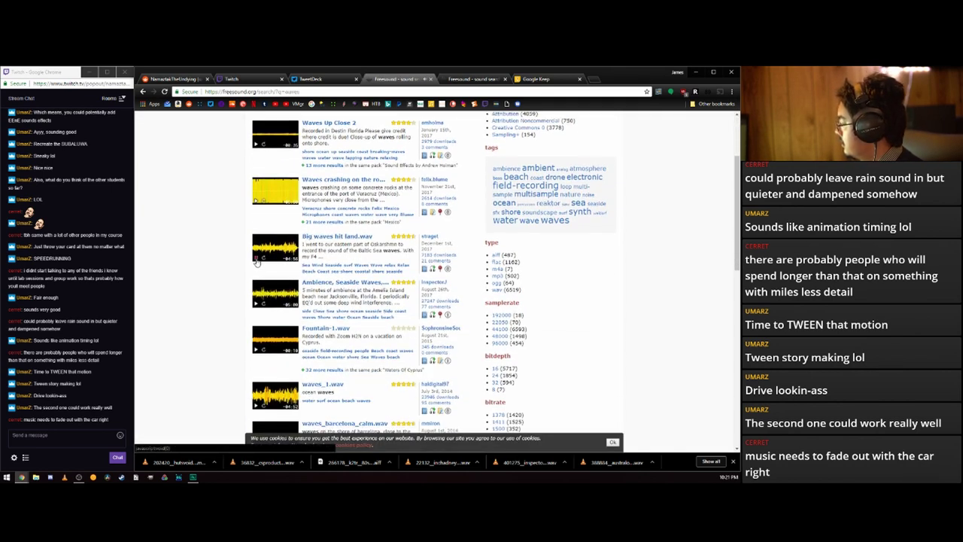
{"action": "left_click", "coordinate": [335, 236]}
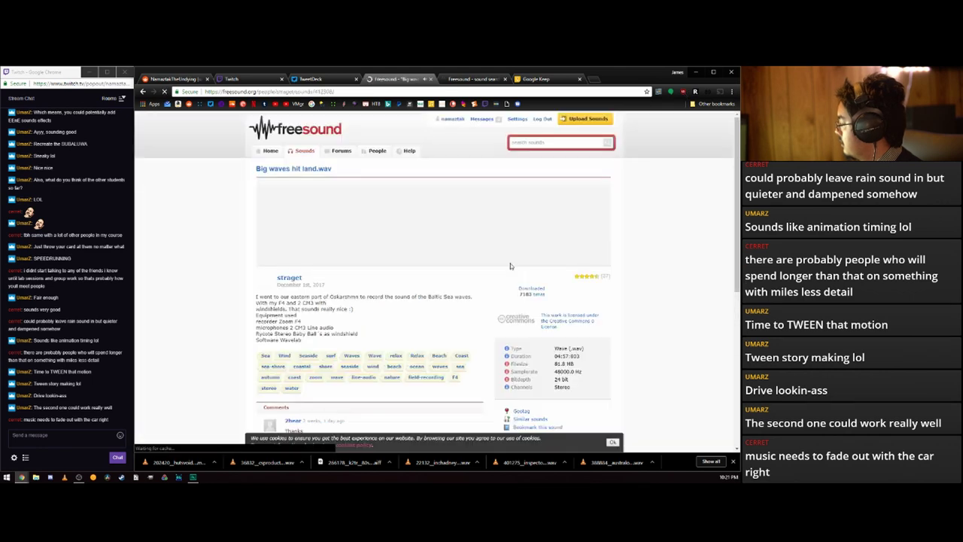
{"action": "left_click", "coordinate": [574, 295]}
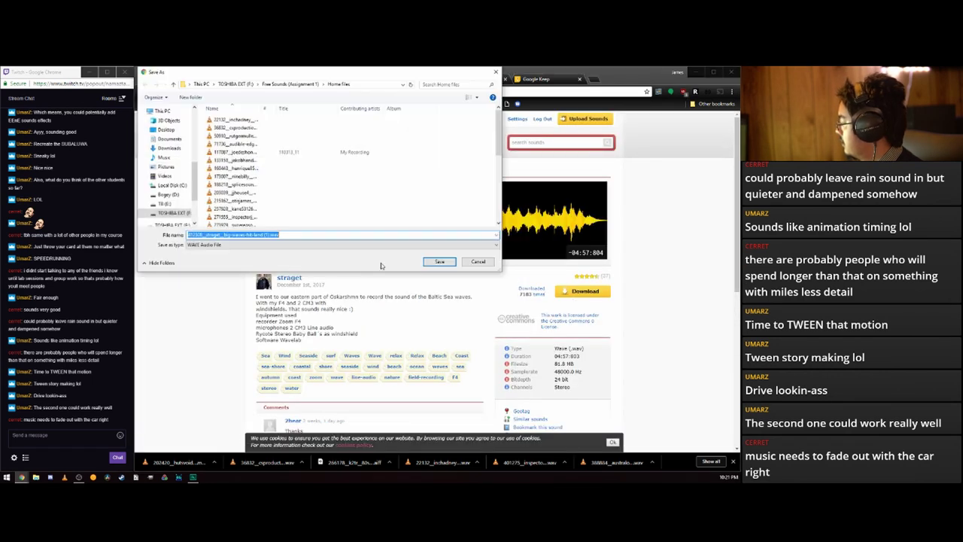
{"action": "key", "text": "Return"}
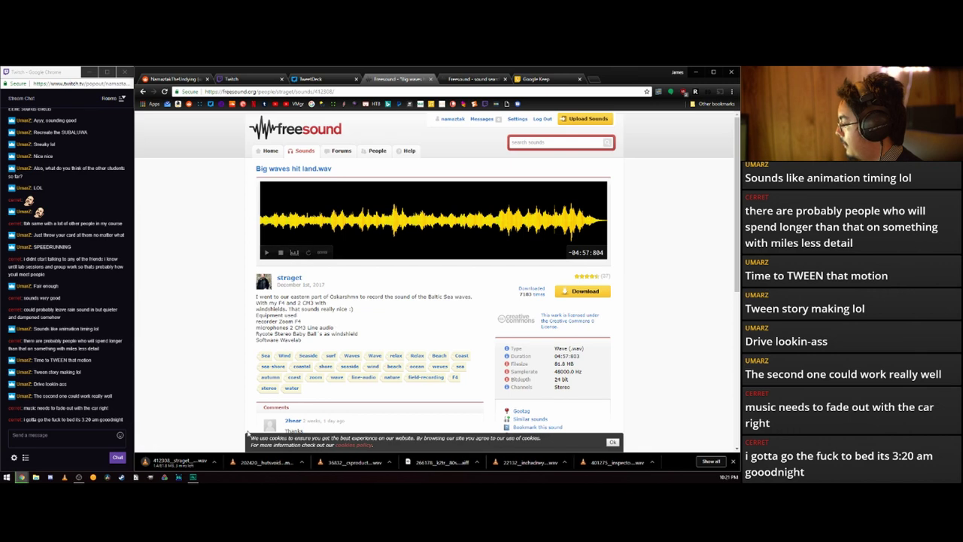
{"action": "left_click", "coordinate": [216, 462]}
{"action": "left_click", "coordinate": [215, 462]}
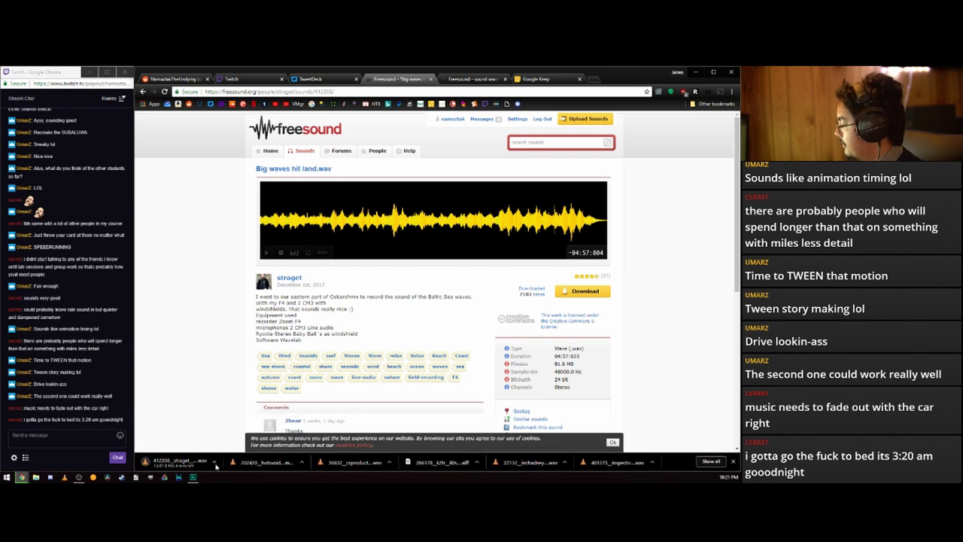
{"action": "left_click", "coordinate": [215, 462]}
{"action": "left_click", "coordinate": [215, 462]}
{"action": "left_click", "coordinate": [215, 462]}
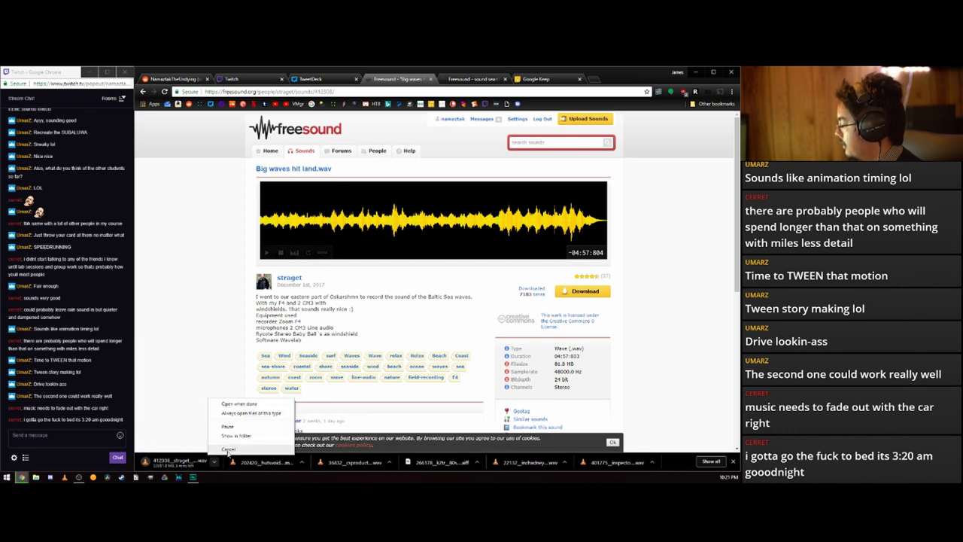
{"action": "left_click", "coordinate": [229, 449]}
{"action": "left_click", "coordinate": [143, 91]}
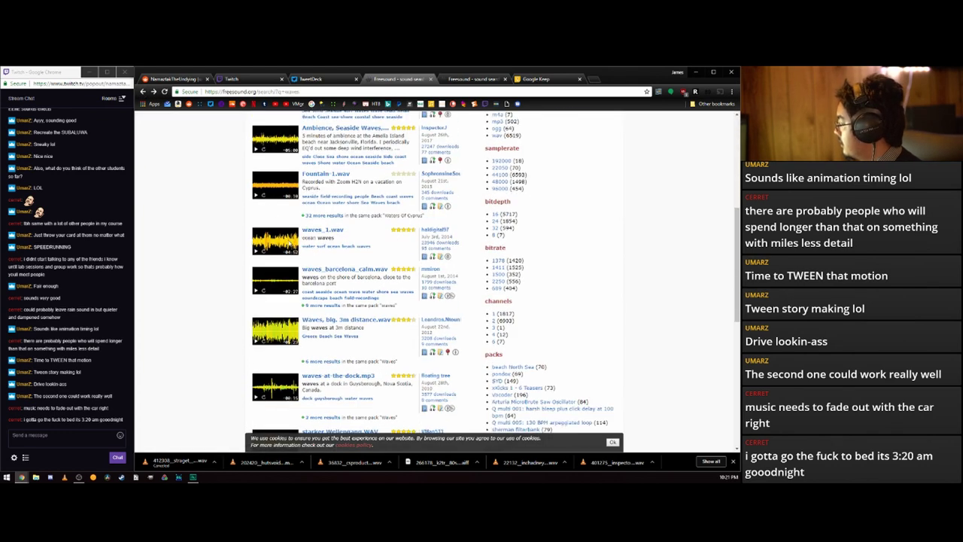
- Preview more wave sounds in the Freesound results, from waves_barcelona_calm.wav down to the coastal Waves.wav
{"action": "left_click", "coordinate": [255, 292]}
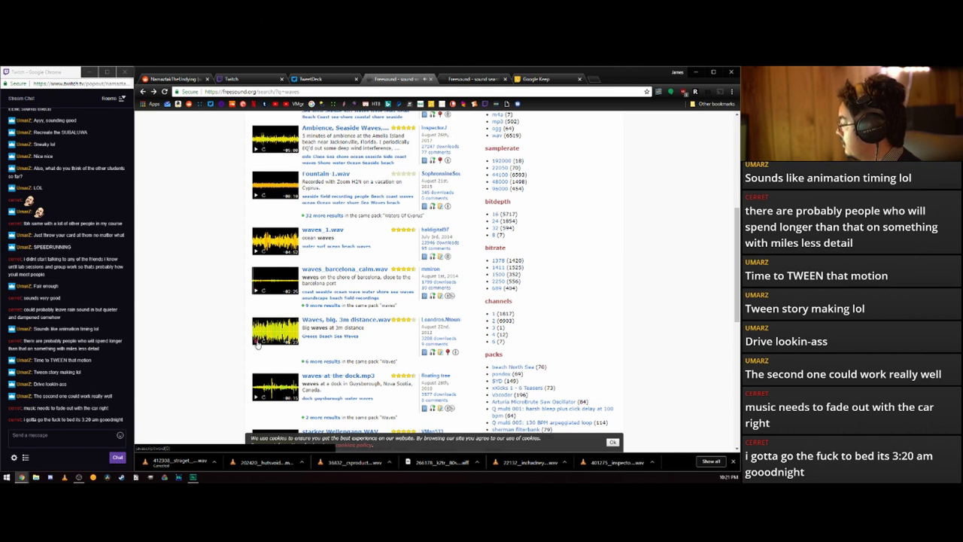
{"action": "scroll", "coordinate": [242, 353], "scroll_direction": "down", "scroll_amount": 2}
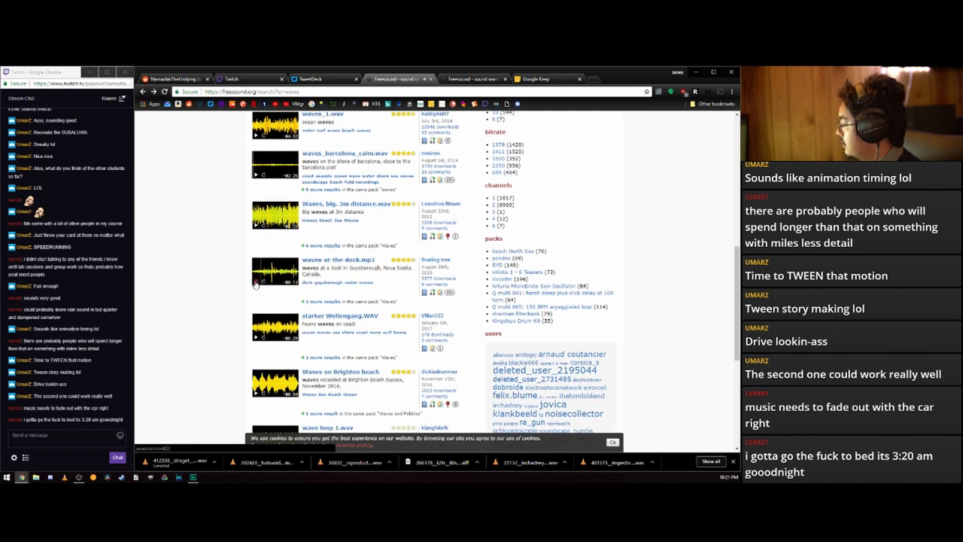
{"action": "scroll", "coordinate": [254, 271], "scroll_direction": "down", "scroll_amount": 2}
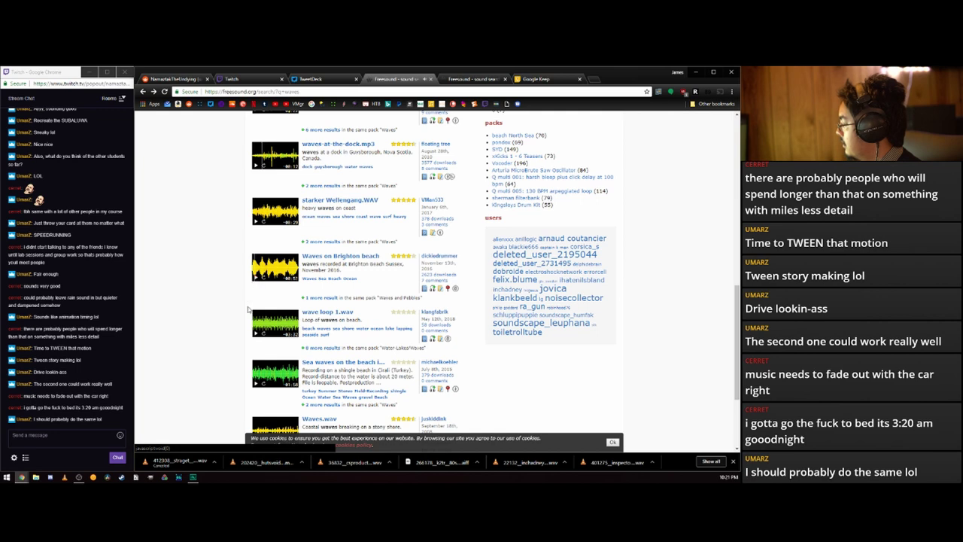
{"action": "scroll", "coordinate": [247, 309], "scroll_direction": "down", "scroll_amount": 1}
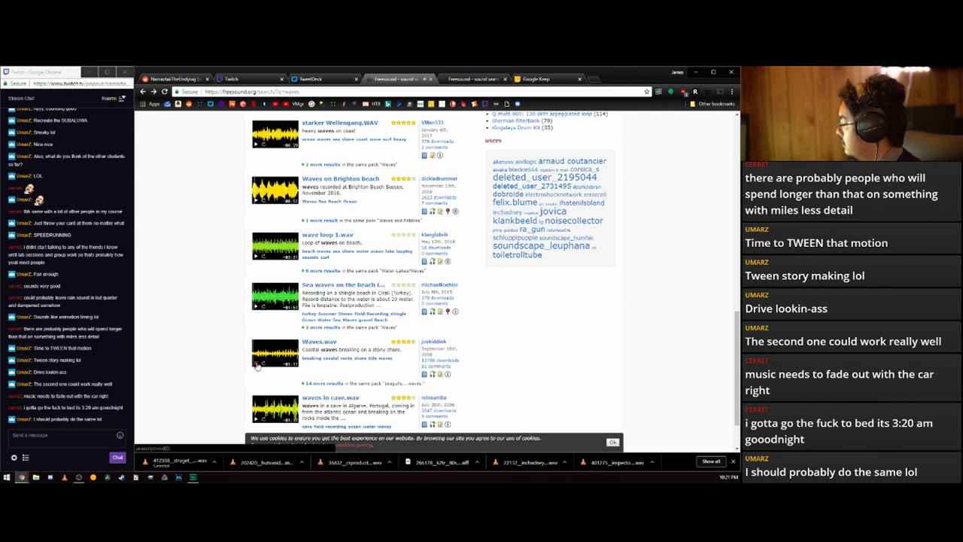
- Download Waves.wav, the coastal waves on a stony shore, from Freesound and switch back to Audition
{"action": "left_click", "coordinate": [319, 342]}
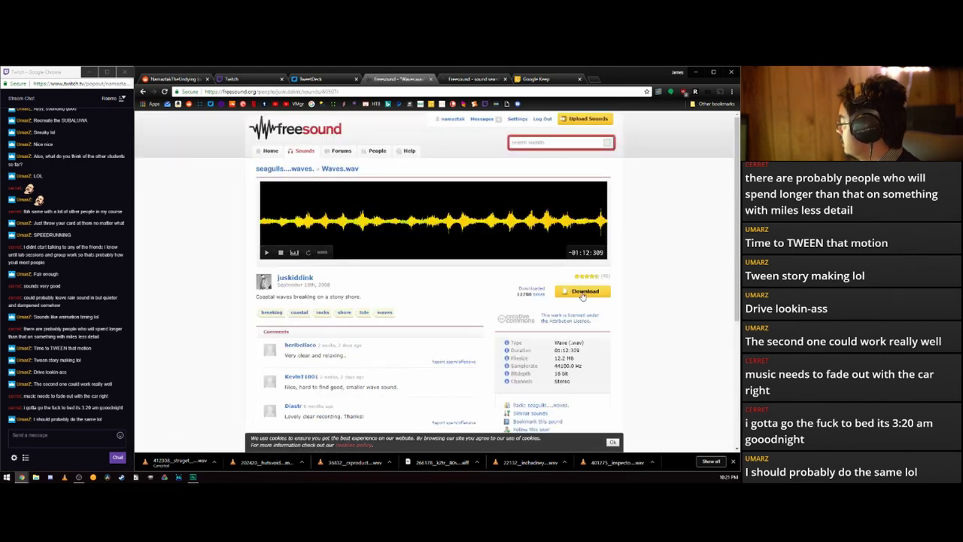
{"action": "left_click", "coordinate": [582, 292]}
{"action": "left_click", "coordinate": [440, 262]}
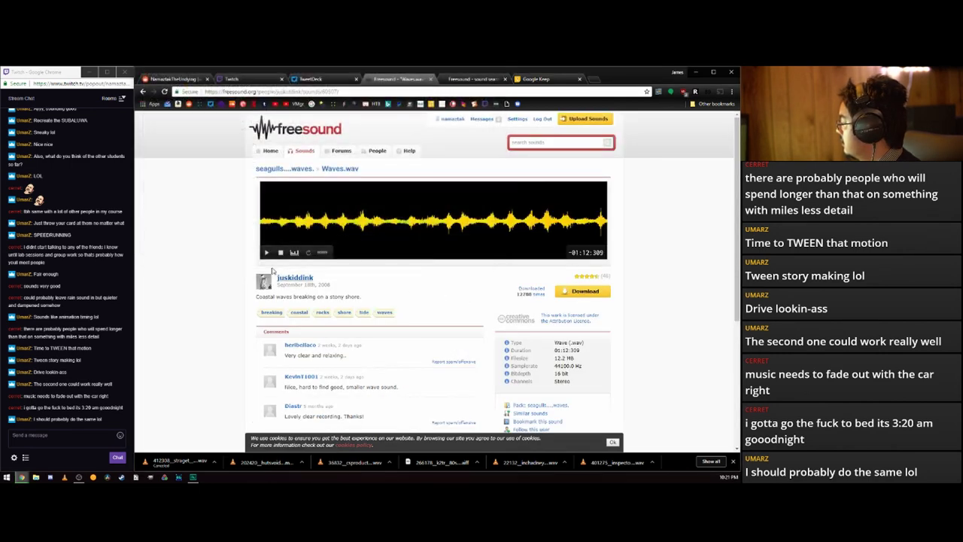
{"action": "key", "text": "alt+Left"}
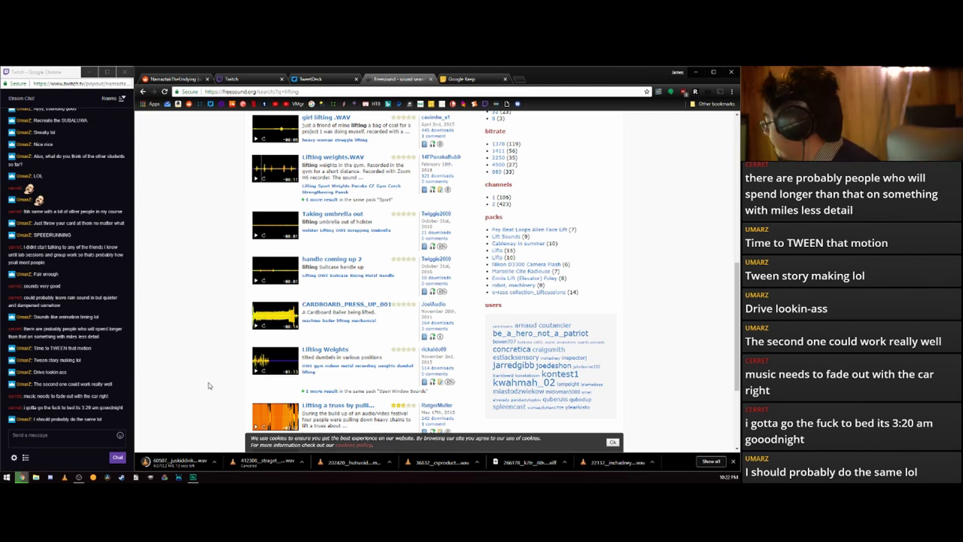
{"action": "key", "text": "alt+Tab"}
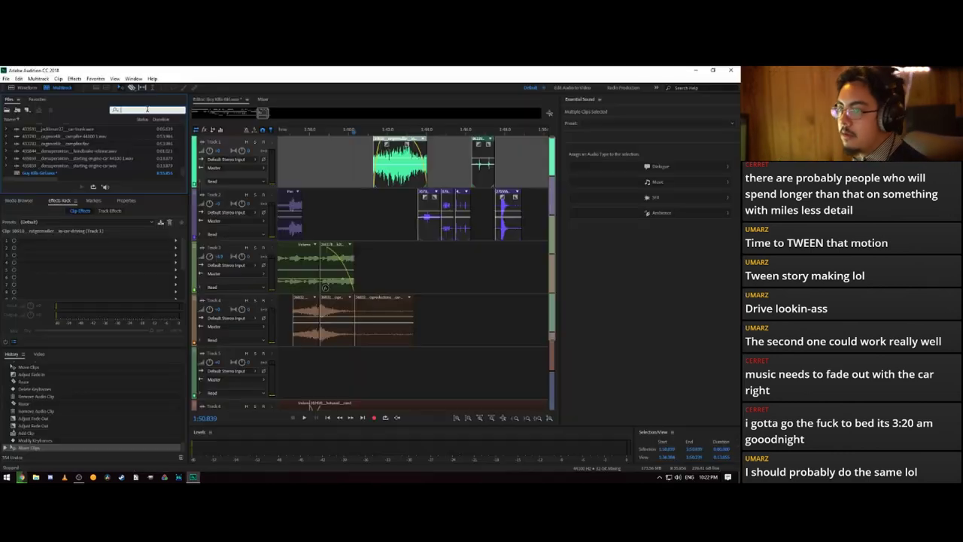
- Find the splash-jumping sound in the project files, place it on Track 2 at about 1:50, and listen to it
{"action": "type", "text": "splash"}
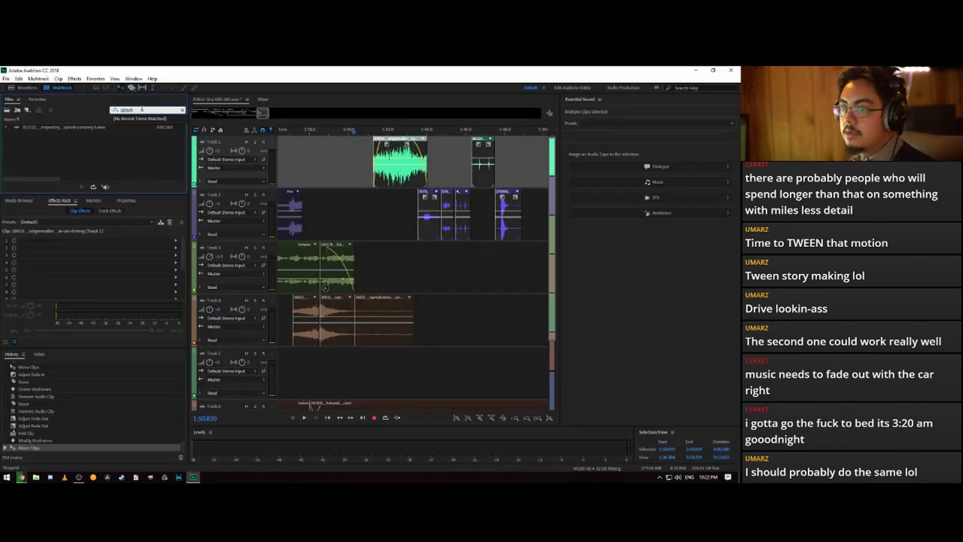
{"action": "scroll", "coordinate": [519, 136], "scroll_direction": "down", "scroll_amount": 4}
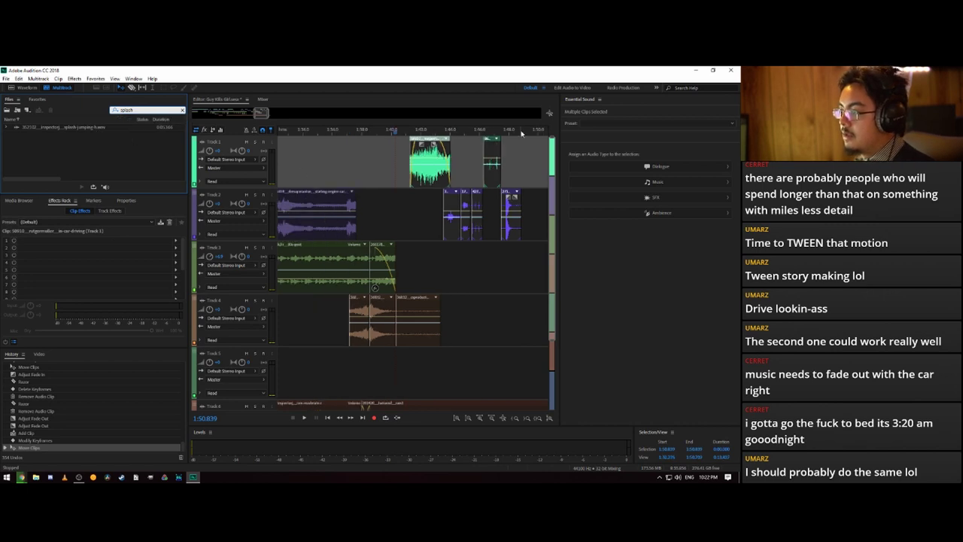
{"action": "left_click_drag", "start_coordinate": [537, 135], "coordinate": [477, 138]}
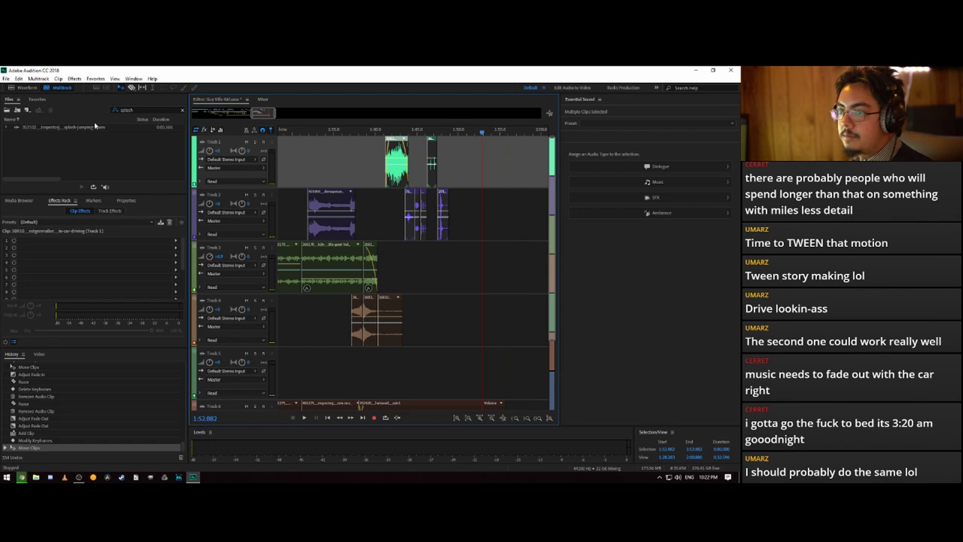
{"action": "left_click_drag", "start_coordinate": [60, 130], "coordinate": [460, 203]}
{"action": "key", "text": "space"}
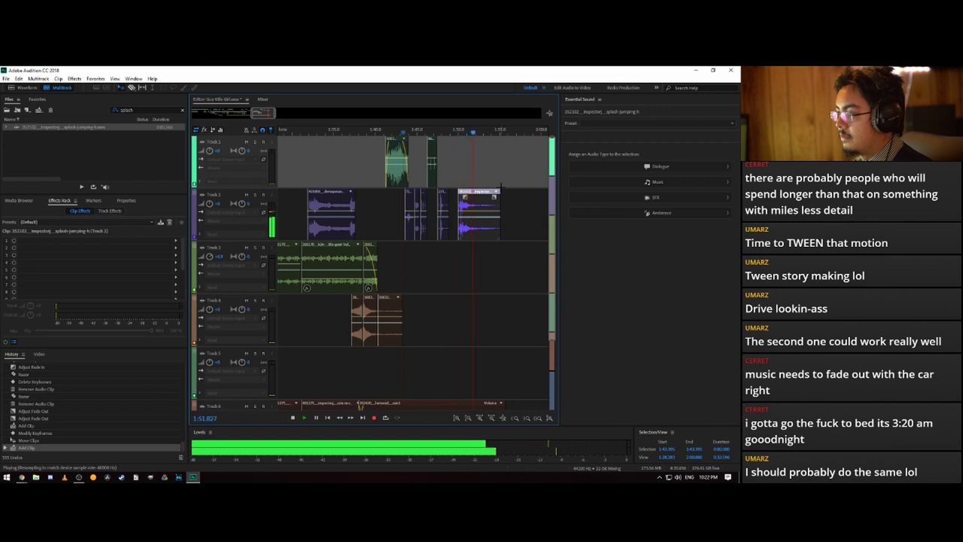
{"action": "key", "text": "space"}
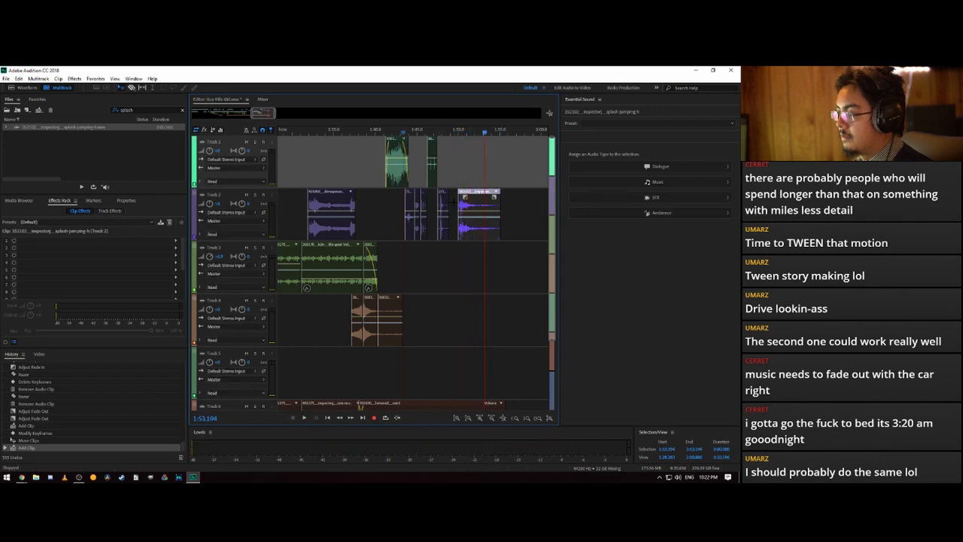
- Move the splash clip on Track 2 to start at about 1:51.5 and play it back
{"action": "left_click_drag", "start_coordinate": [461, 205], "coordinate": [475, 205]}
{"action": "key", "text": "space"}
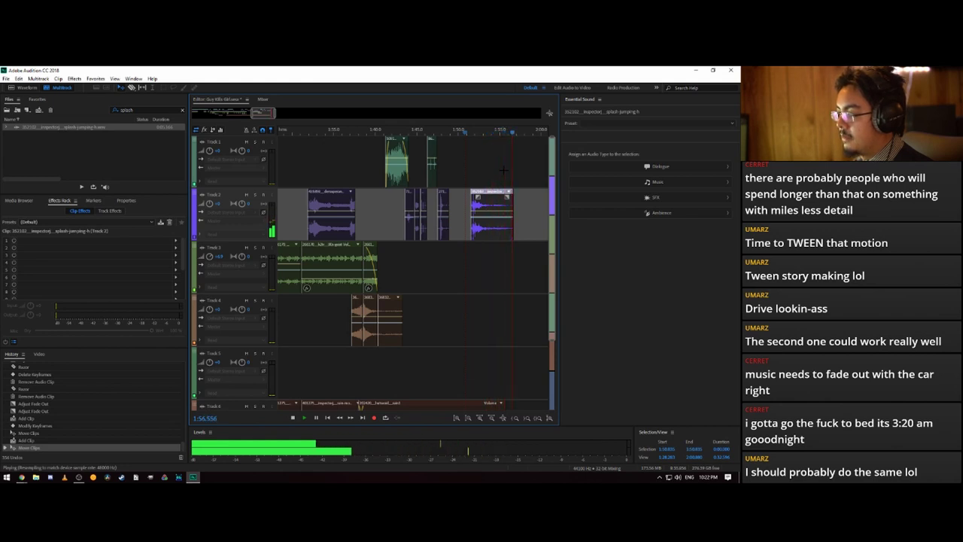
{"action": "key", "text": "space"}
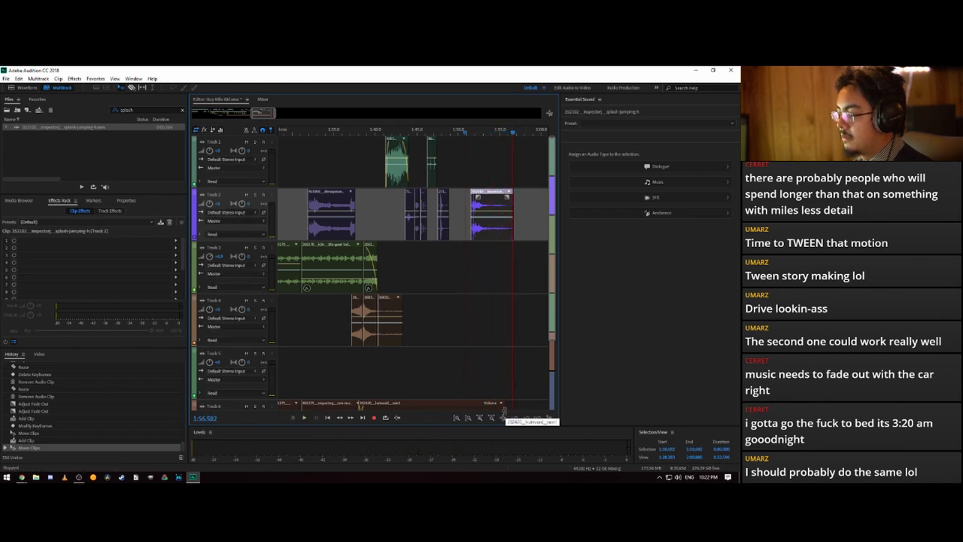
- Try to extend the end of the rain clip on Track 6 past the splash
{"action": "mouse_move", "coordinate": [504, 408]}
{"action": "left_mouse_down"}
{"action": "mouse_move", "coordinate": [529, 409]}
{"action": "mouse_move", "coordinate": [519, 406]}
{"action": "left_mouse_up"}
{"action": "scroll", "coordinate": [512, 318], "scroll_direction": "down", "scroll_amount": 4}
{"action": "scroll", "coordinate": [515, 318], "scroll_direction": "up", "scroll_amount": 4}
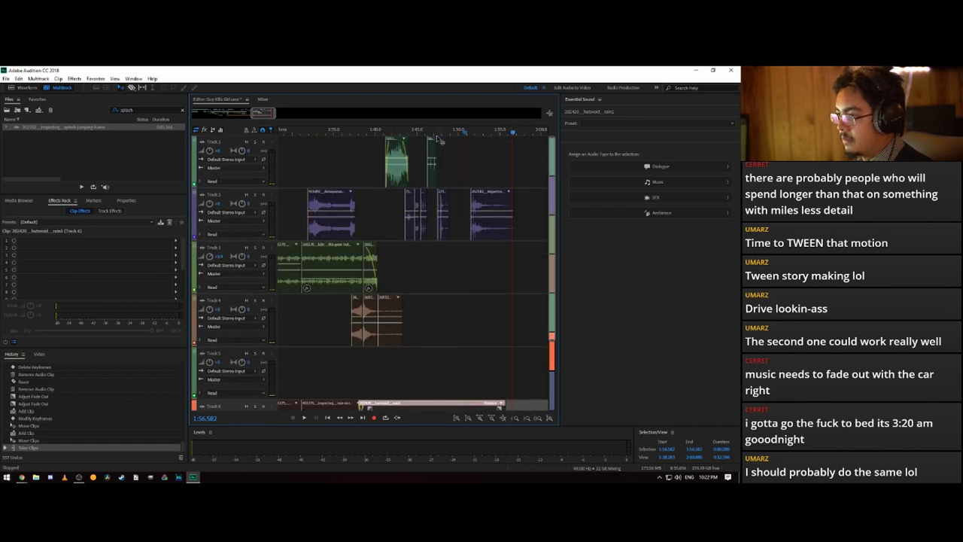
- Play the session from about 1:12 through the car scene to the splash to check the timing
{"action": "left_click_drag", "start_coordinate": [385, 134], "coordinate": [337, 136]}
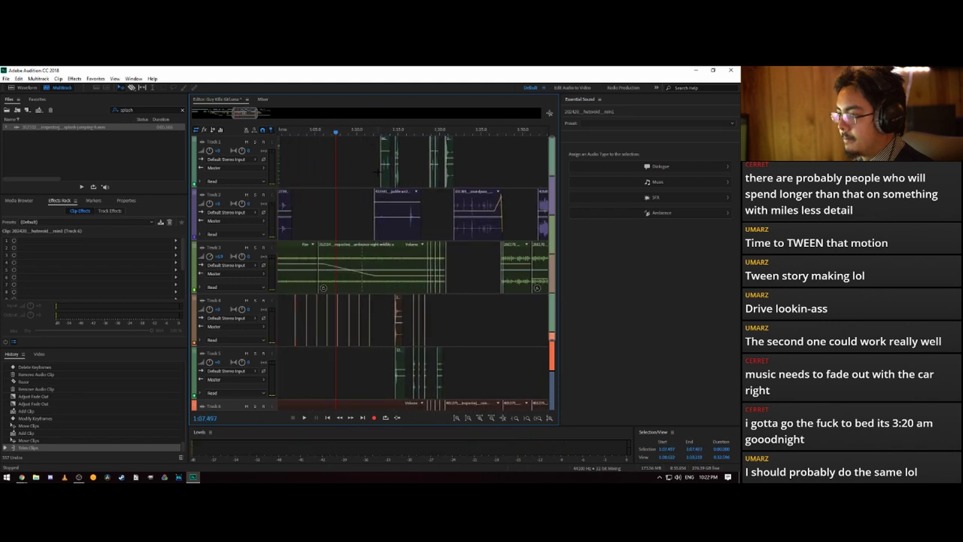
{"action": "left_click", "coordinate": [379, 133]}
{"action": "key", "text": "space"}
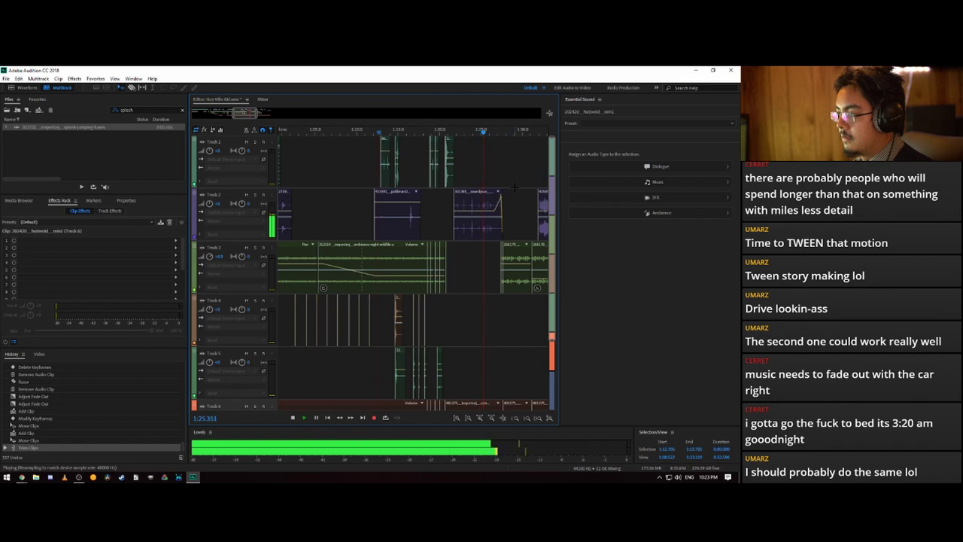
{"action": "scroll", "coordinate": [520, 136], "scroll_direction": "down", "scroll_amount": 2}
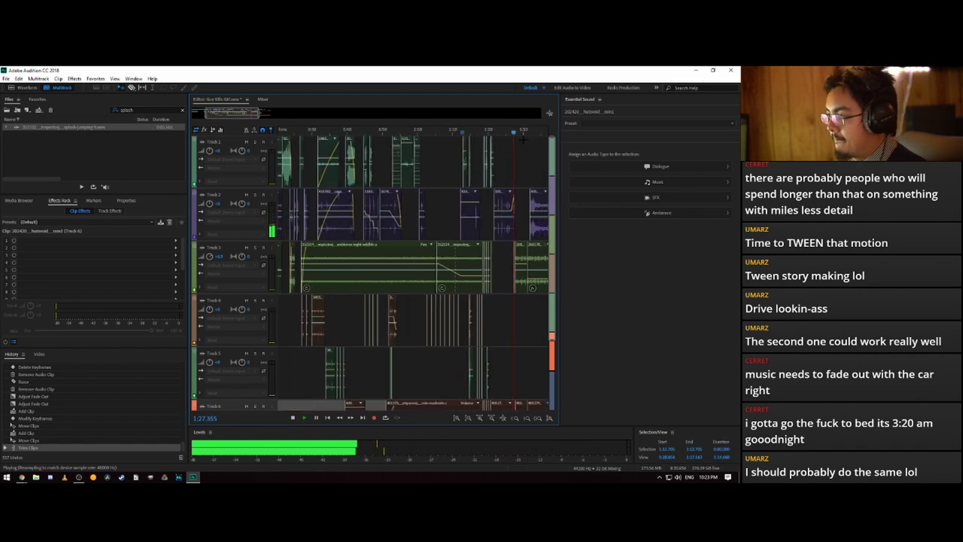
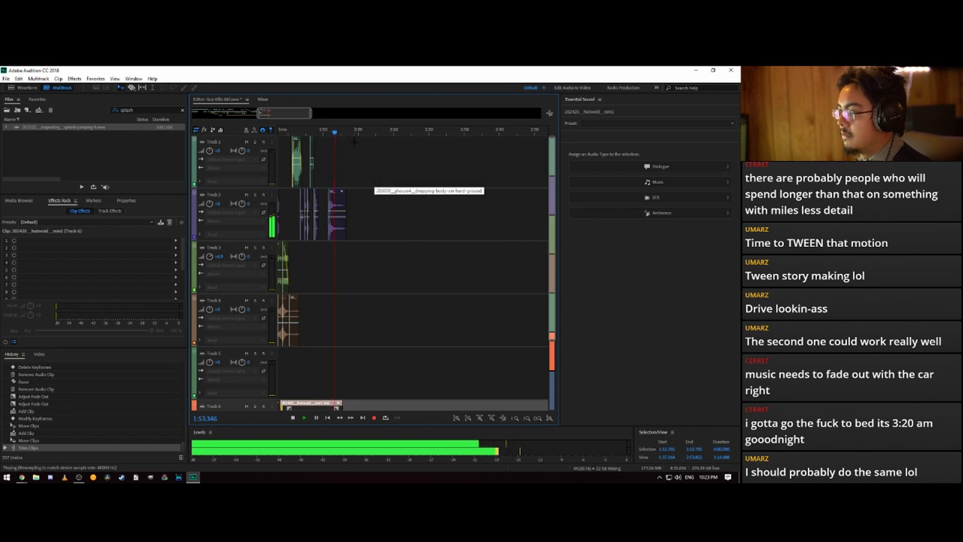
{"action": "key", "text": "space"}
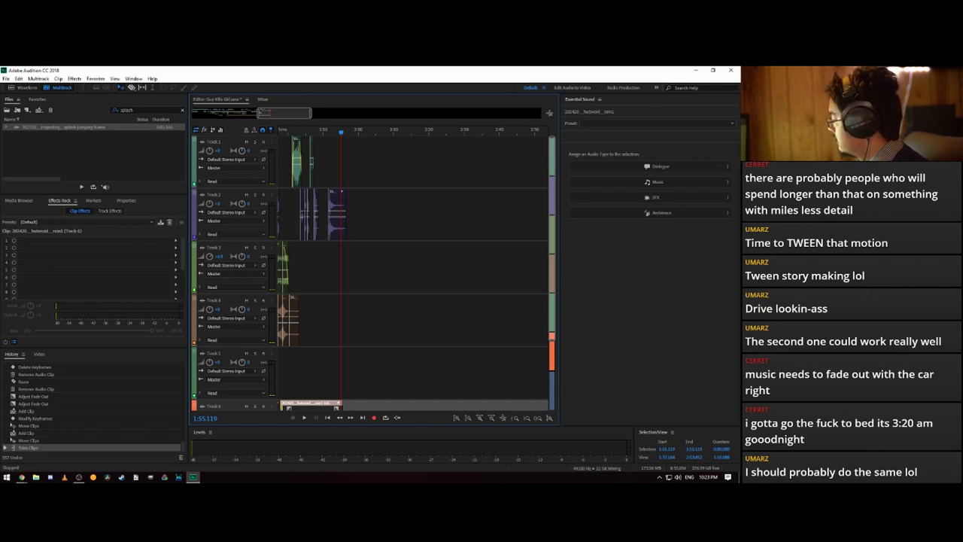
- Switch to Freesound and download Lifting.wav, the sound of a man grunting while picking something up
{"action": "key", "text": "alt+Tab"}
{"action": "left_click", "coordinate": [256, 328]}
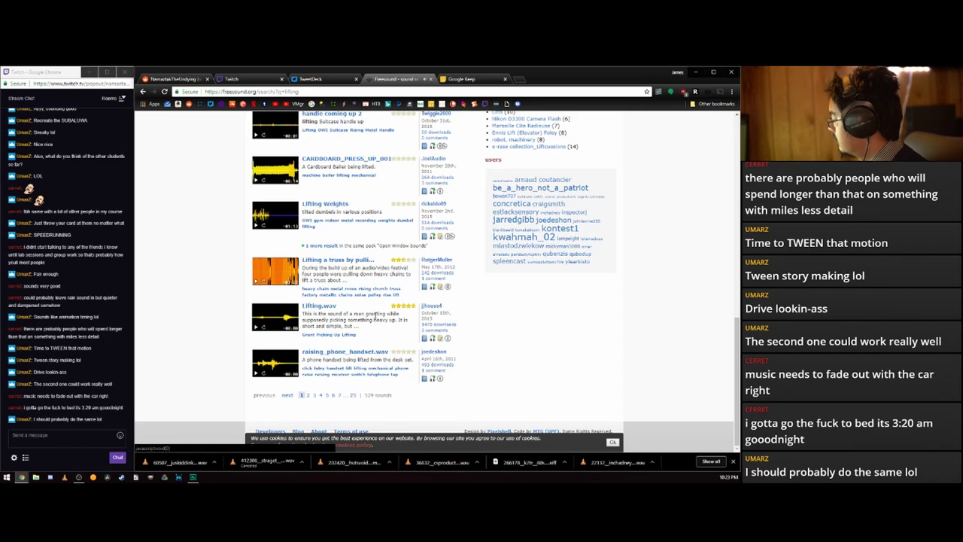
{"action": "left_click", "coordinate": [319, 305]}
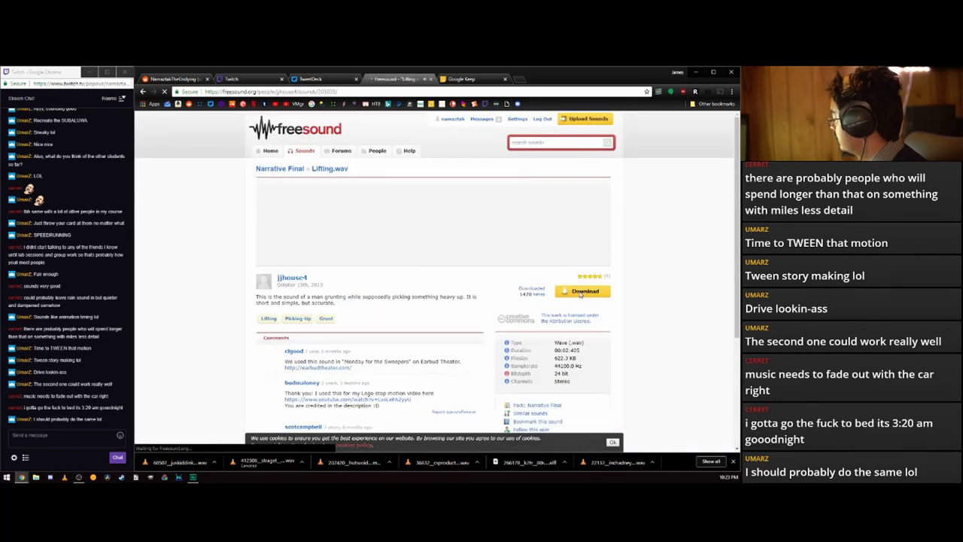
{"action": "left_click", "coordinate": [582, 291]}
{"action": "key", "text": "Return"}
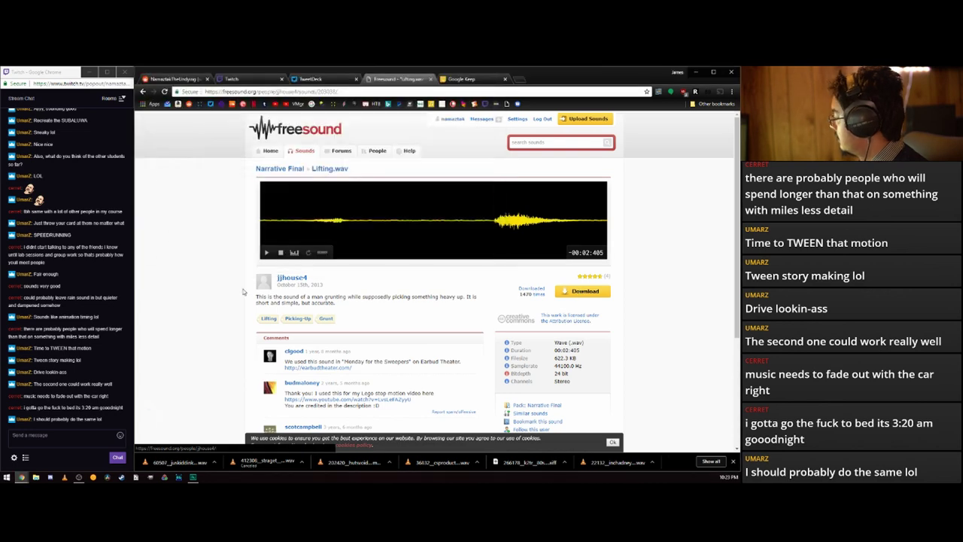
- Locate the downloaded lifting sound in its folder, import it into the Audition project, and filter the project files by "lifting"
{"action": "left_click", "coordinate": [213, 462]}
{"action": "left_click", "coordinate": [235, 437]}
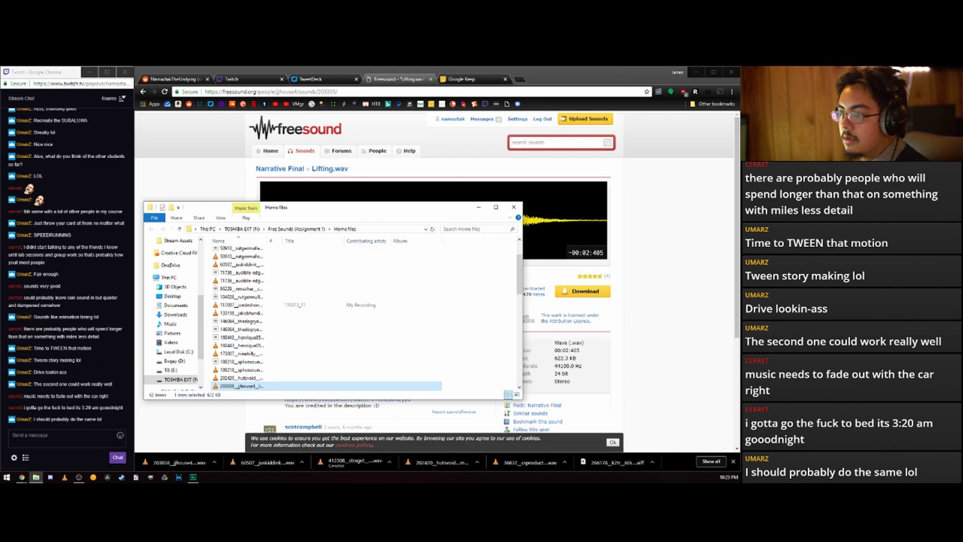
{"action": "left_click", "coordinate": [152, 112]}
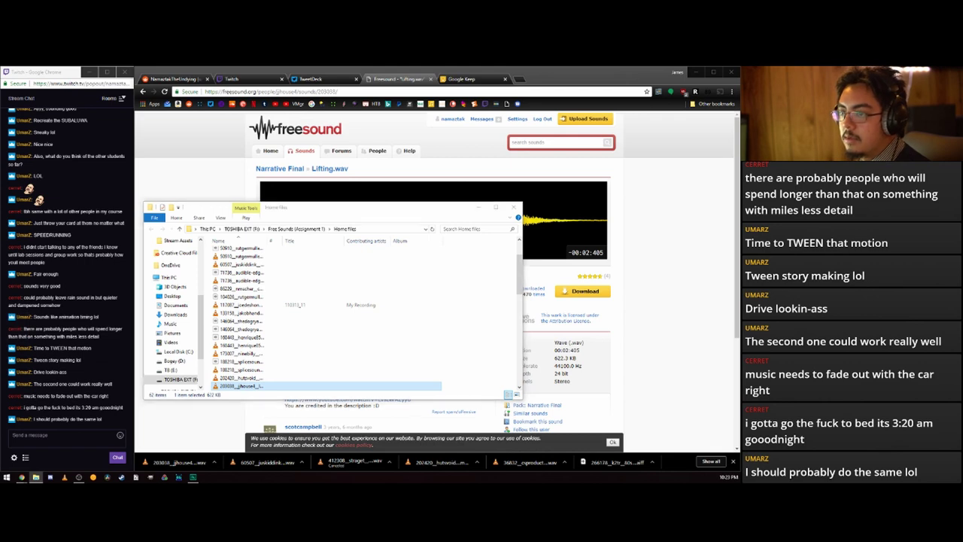
{"action": "type", "text": "lifting"}
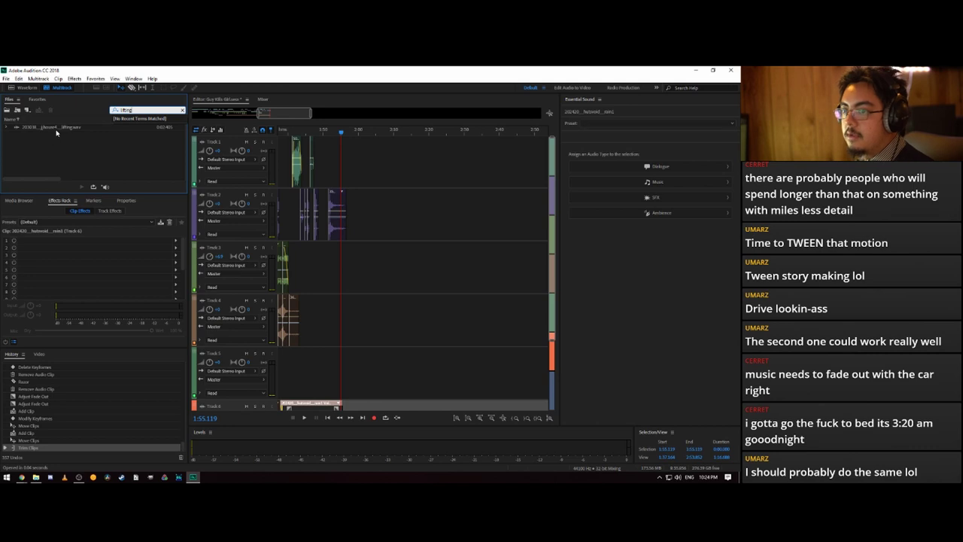
- Place the lifting sound on Track 1 at about 1:50, just before the splash, and play back from about 1:46
{"action": "left_click_drag", "start_coordinate": [57, 132], "coordinate": [335, 231]}
{"action": "left_click_drag", "start_coordinate": [321, 181], "coordinate": [325, 173]}
{"action": "left_click_drag", "start_coordinate": [314, 134], "coordinate": [309, 134]}
{"action": "key", "text": "space"}
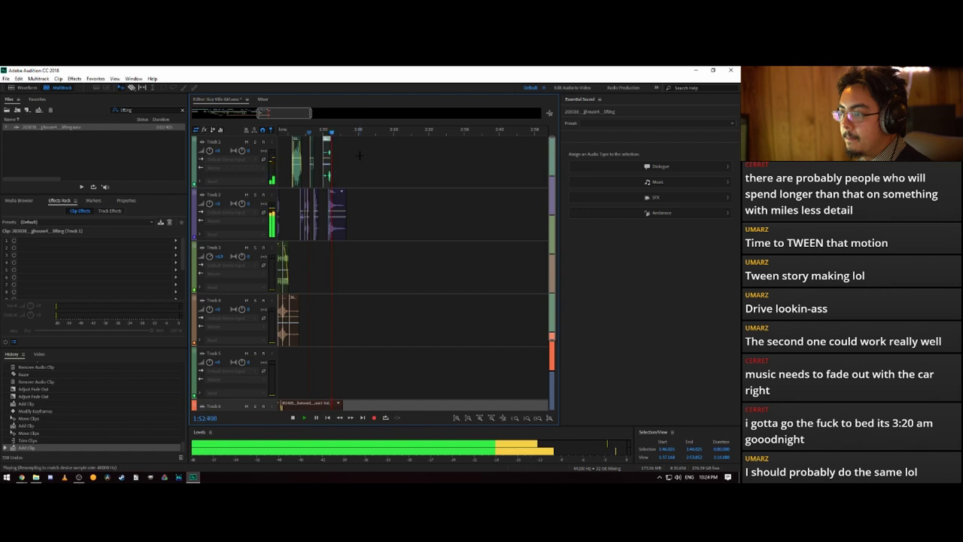
{"action": "key", "text": "space"}
- Move the lifting clip on Track 1 earlier to start at about 1:48.6 and play it back
{"action": "scroll", "coordinate": [329, 133], "scroll_direction": "up", "scroll_amount": 1}
{"action": "scroll", "coordinate": [331, 132], "scroll_direction": "up", "scroll_amount": 4}
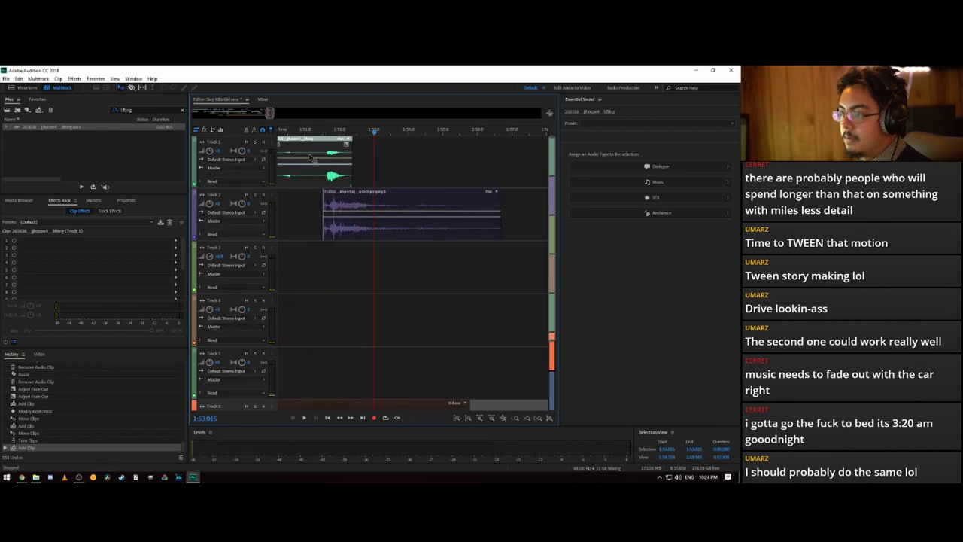
{"action": "left_click_drag", "start_coordinate": [316, 153], "coordinate": [432, 133]}
{"action": "key", "text": "space"}
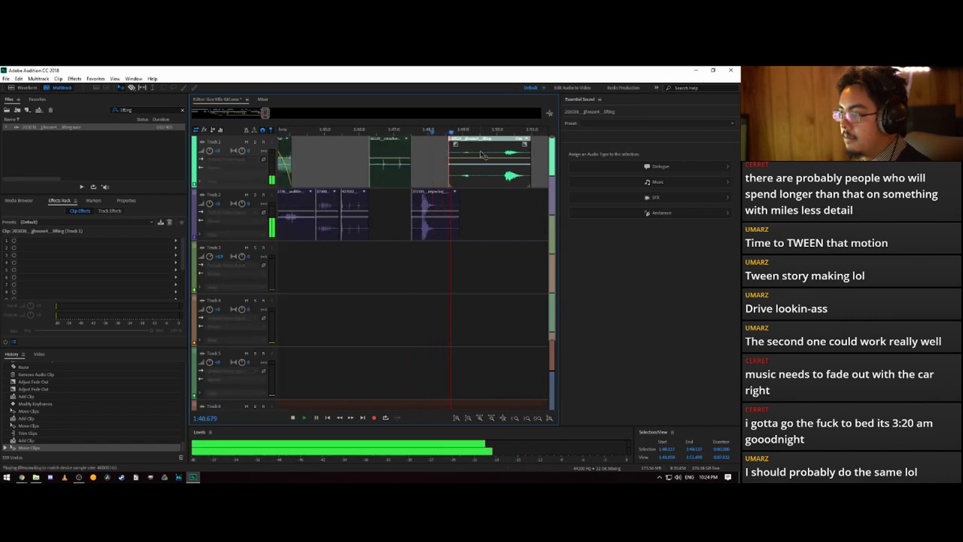
{"action": "key", "text": "space"}
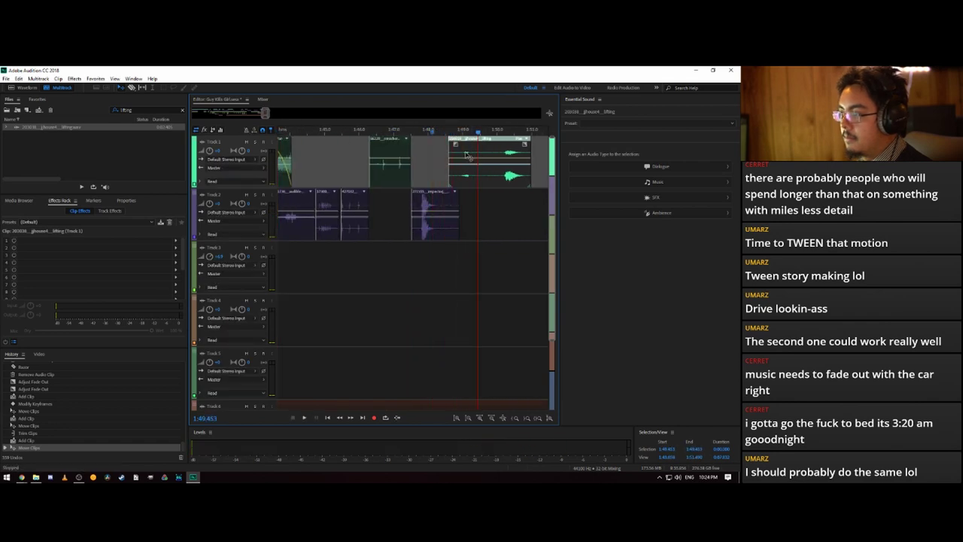
- Add two volume keyframes to the lifting clip, raise the first to about +7.0 dB over the quiet grunt, and listen through the splash
{"action": "left_click", "coordinate": [474, 163]}
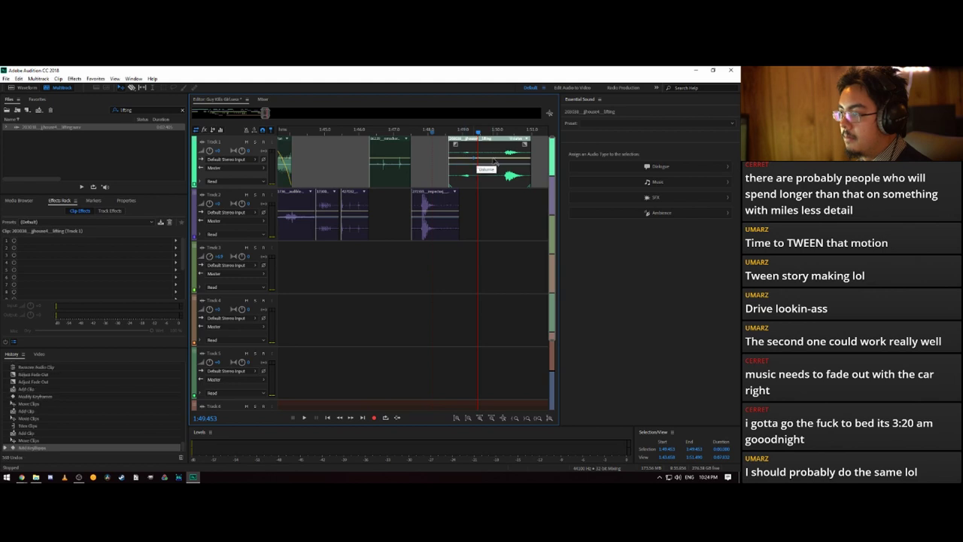
{"action": "left_click", "coordinate": [502, 160]}
{"action": "left_click_drag", "start_coordinate": [475, 162], "coordinate": [473, 149]}
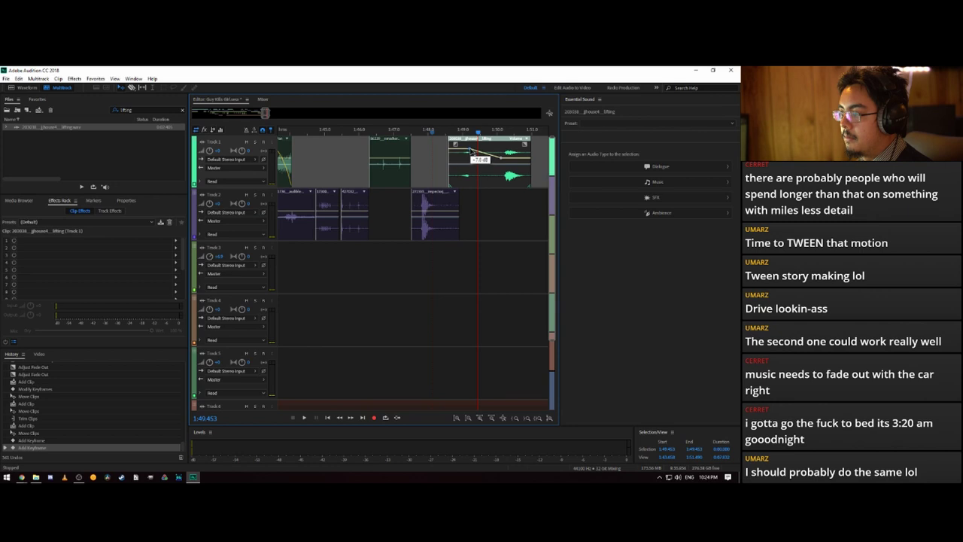
{"action": "key", "text": "space"}
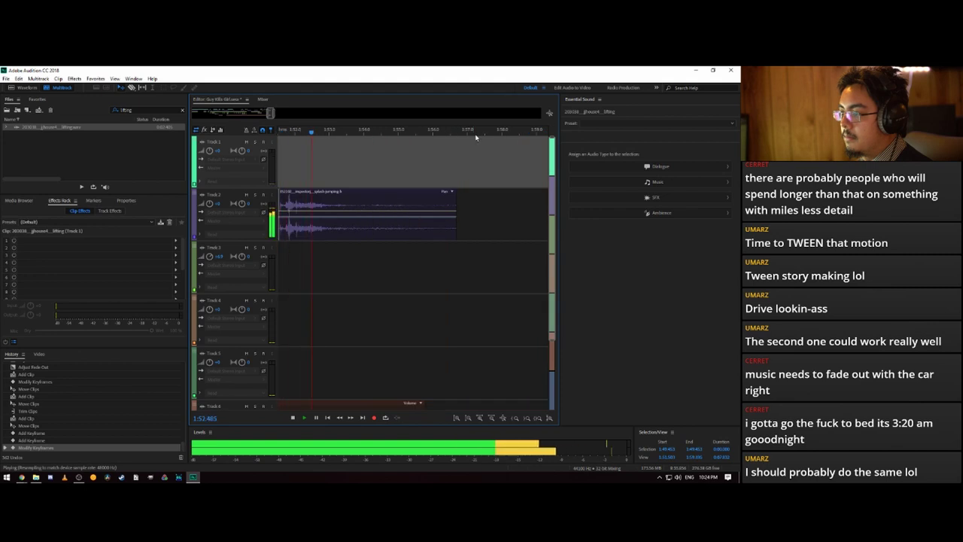
{"action": "key", "text": "space"}
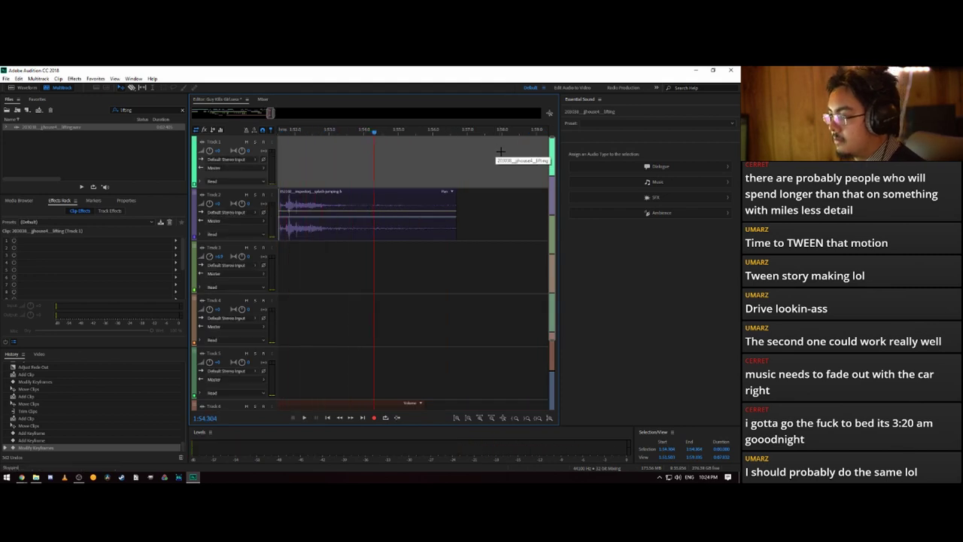
- Enable looping on the rain clip on Track 6 and extend its end to about 2:00
{"action": "scroll", "coordinate": [456, 133], "scroll_direction": "down", "scroll_amount": 2}
{"action": "scroll", "coordinate": [457, 133], "scroll_direction": "down", "scroll_amount": 3}
{"action": "scroll", "coordinate": [468, 229], "scroll_direction": "down", "scroll_amount": 1}
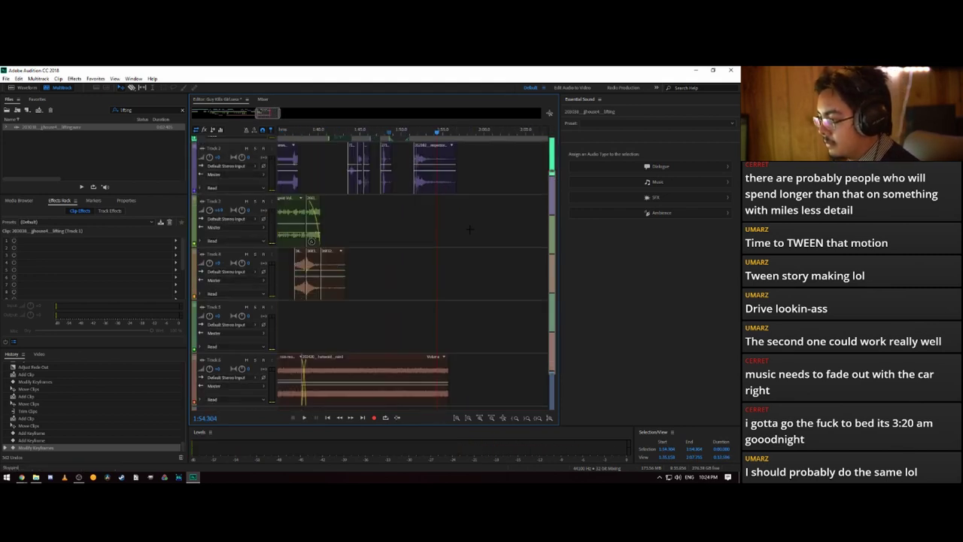
{"action": "left_click", "coordinate": [447, 369]}
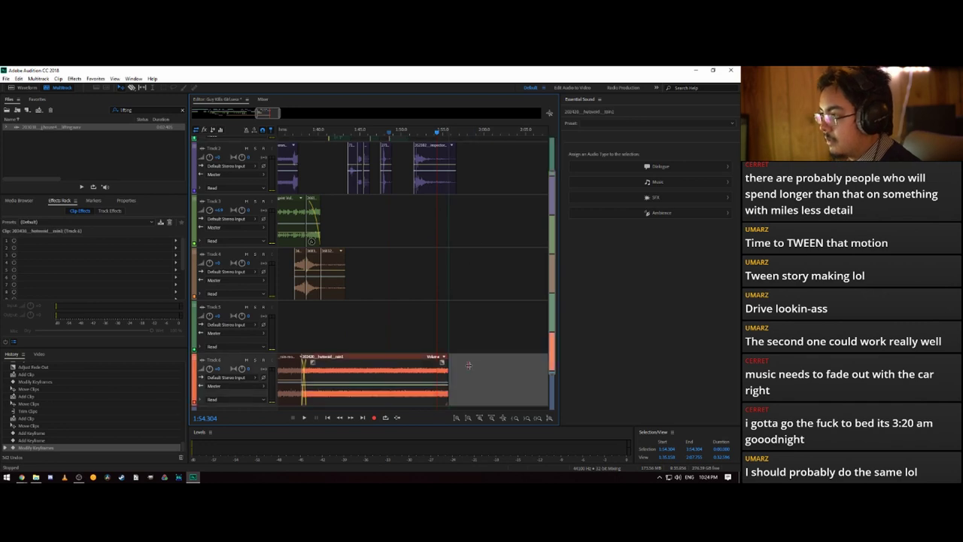
{"action": "right_click", "coordinate": [434, 376]}
{"action": "left_click", "coordinate": [450, 328]}
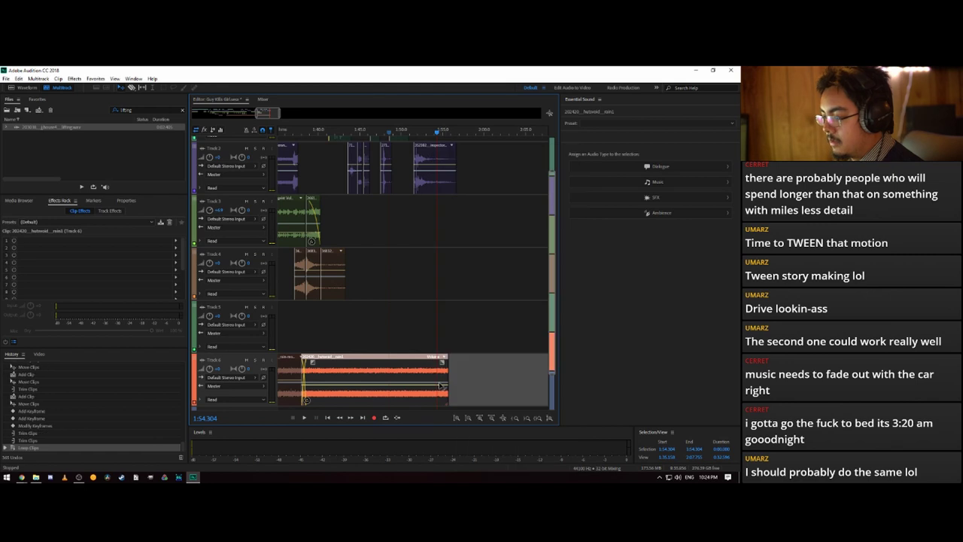
{"action": "left_click_drag", "start_coordinate": [447, 370], "coordinate": [483, 367]}
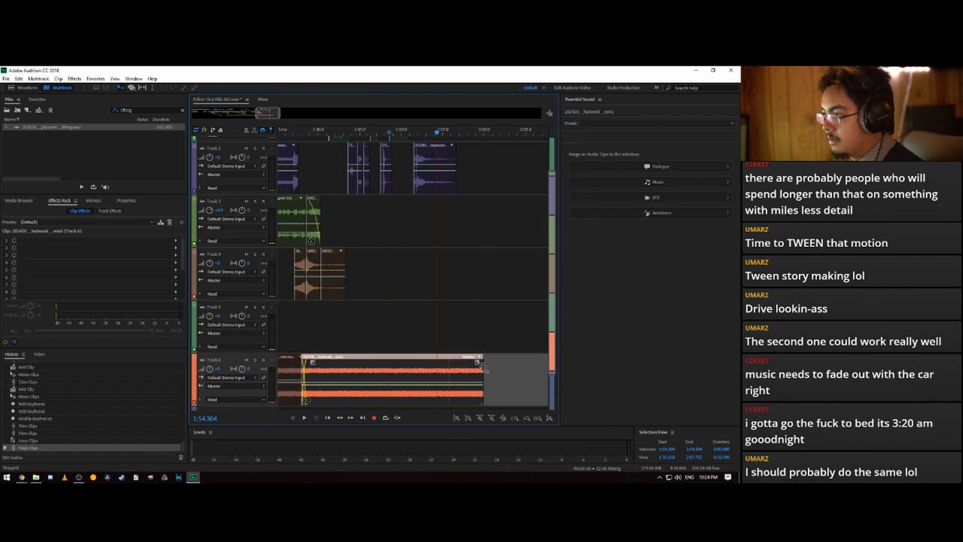
- Reuse the car door opening and closing clips from about 1:20 on Track 1, placing them after the splash at about 1:57
{"action": "scroll", "coordinate": [441, 155], "scroll_direction": "up", "scroll_amount": 2}
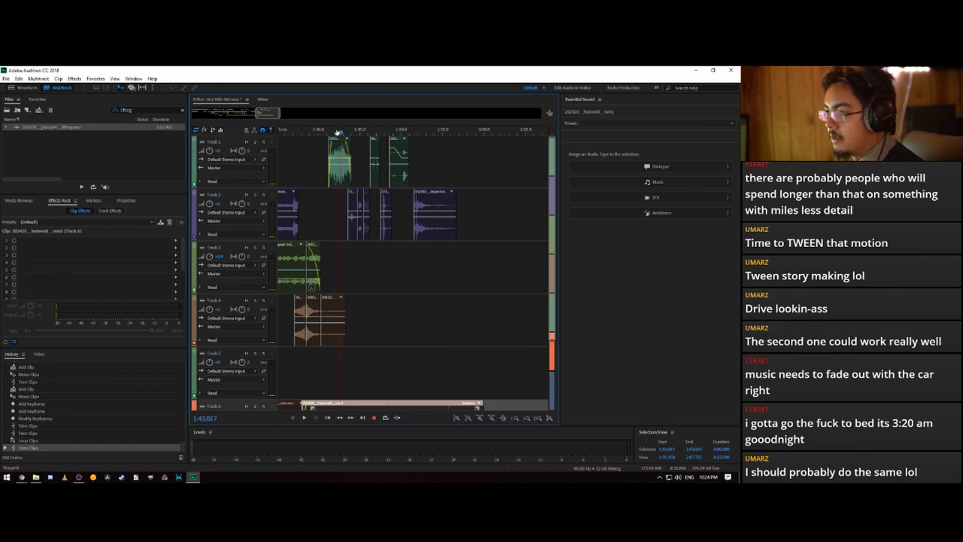
{"action": "left_click_drag", "start_coordinate": [337, 133], "coordinate": [384, 133]}
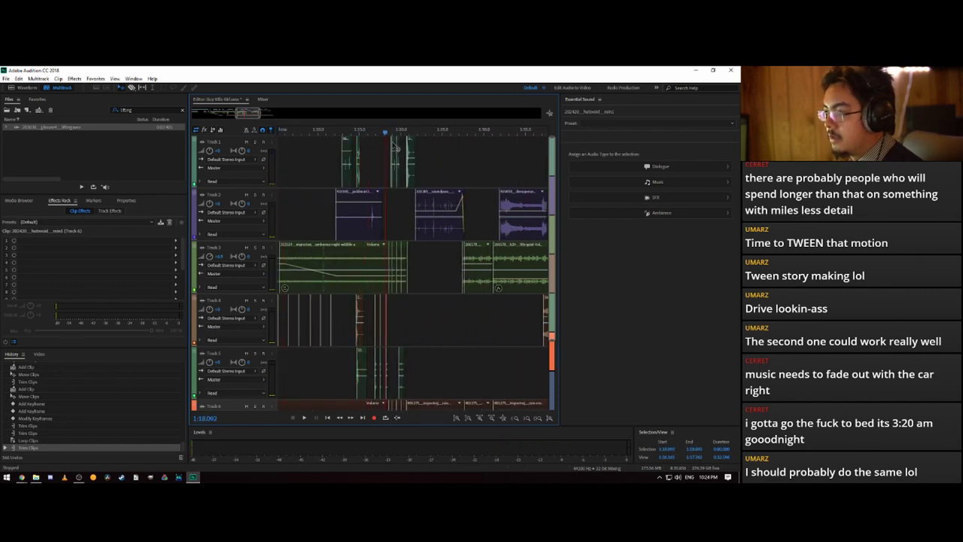
{"action": "key", "text": "space"}
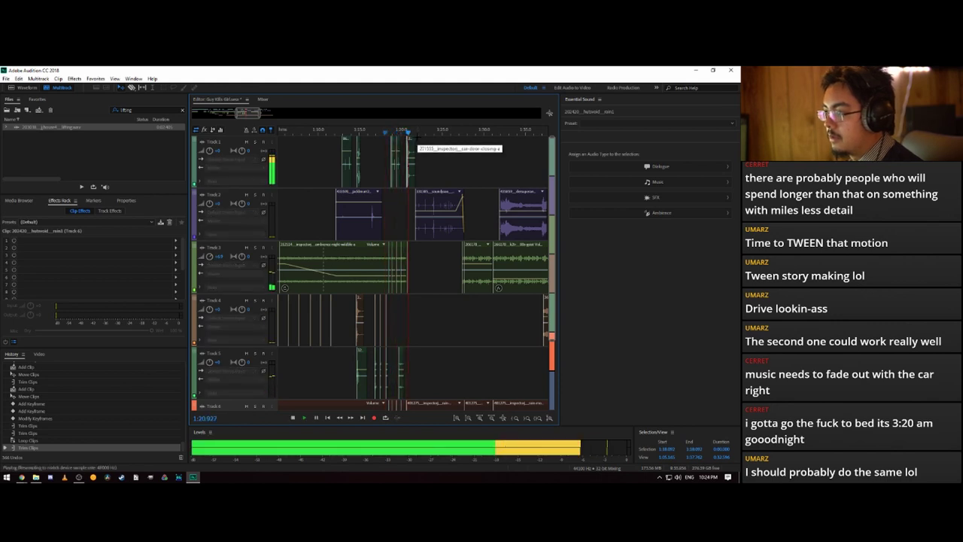
{"action": "key", "text": "space"}
{"action": "left_click", "coordinate": [421, 162]}
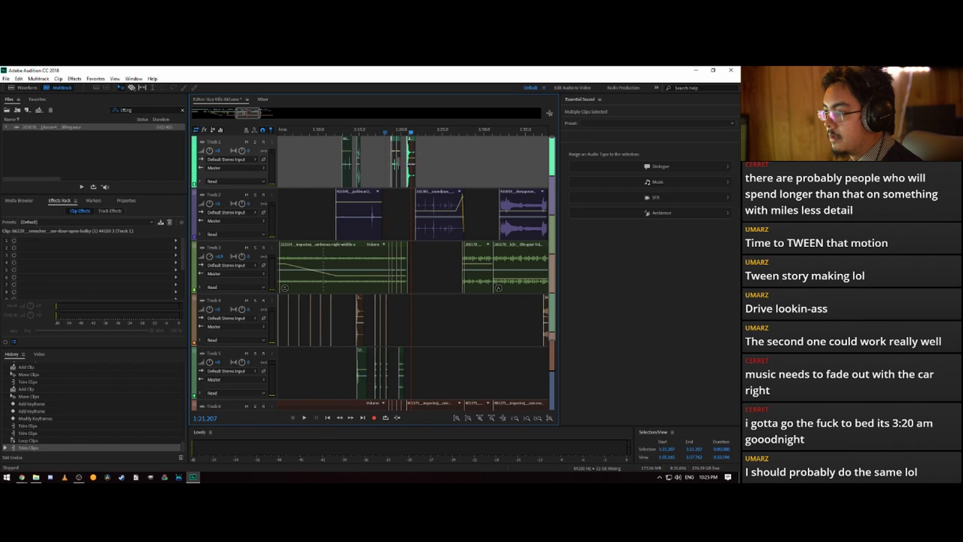
{"action": "left_click_drag", "start_coordinate": [395, 160], "coordinate": [429, 175]}
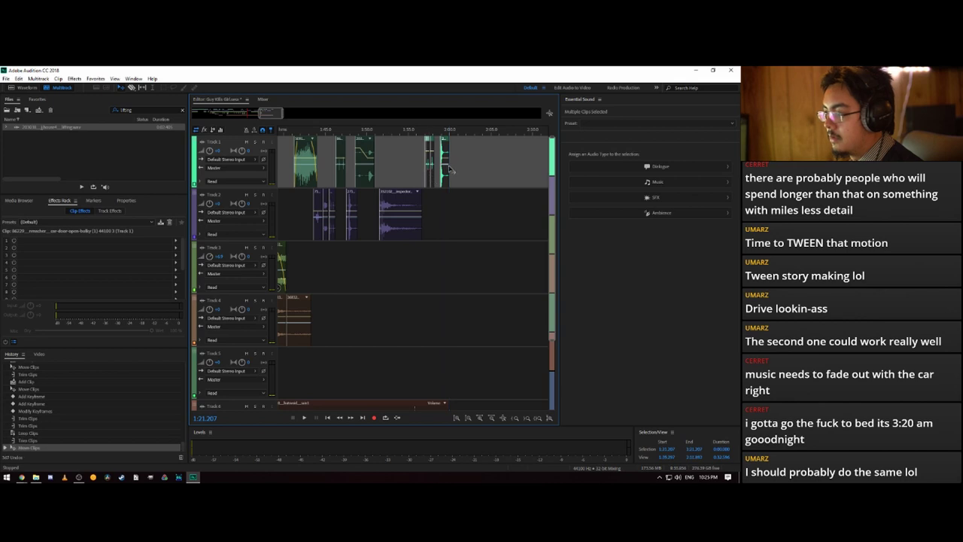
- Try to move the car door closing clip slightly later on Track 1, to about 2:00
{"action": "left_click", "coordinate": [444, 151]}
{"action": "left_click", "coordinate": [453, 151]}
{"action": "left_click_drag", "start_coordinate": [445, 151], "coordinate": [452, 149]}
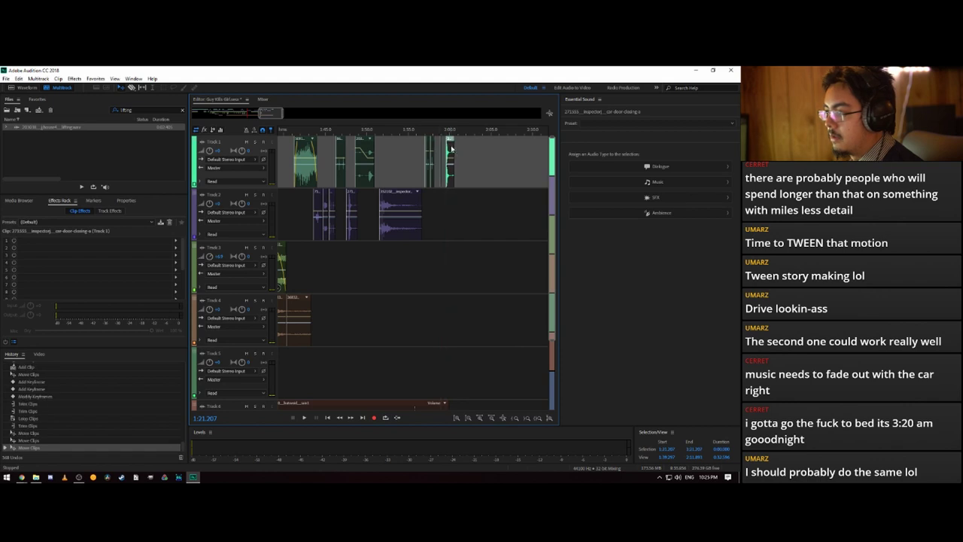
{"action": "key", "text": "ctrl+z"}
{"action": "key", "text": "ctrl+z"}
- Trim the rain clip's end on Track 6 to about 1:59.4 and listen to the car door closing sound
{"action": "left_click", "coordinate": [456, 131]}
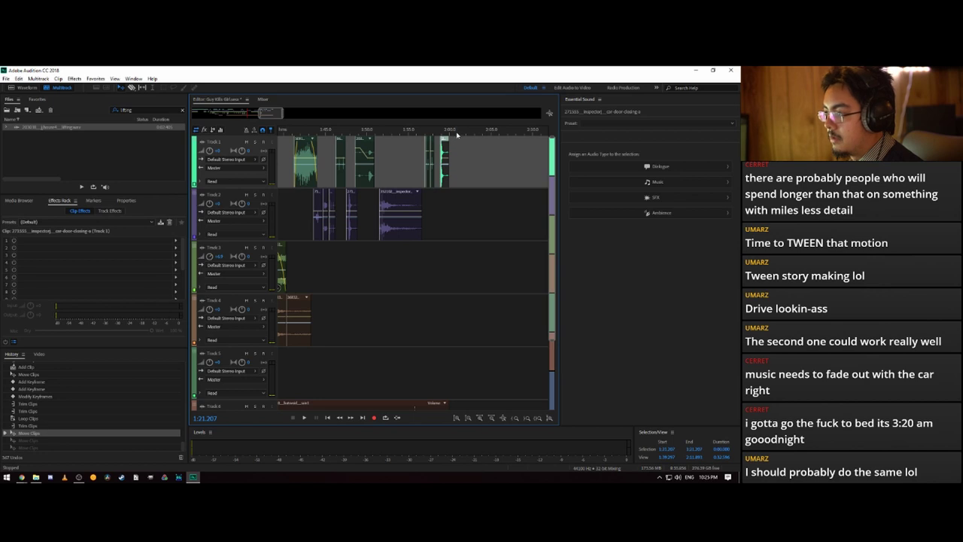
{"action": "left_click", "coordinate": [446, 131]}
{"action": "scroll", "coordinate": [433, 135], "scroll_direction": "up", "scroll_amount": 4}
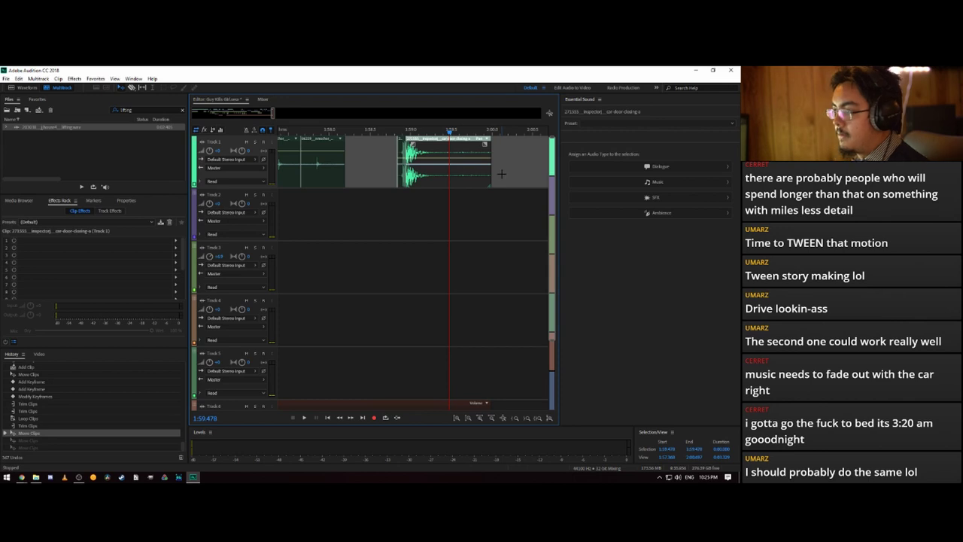
{"action": "scroll", "coordinate": [488, 265], "scroll_direction": "down", "scroll_amount": 2}
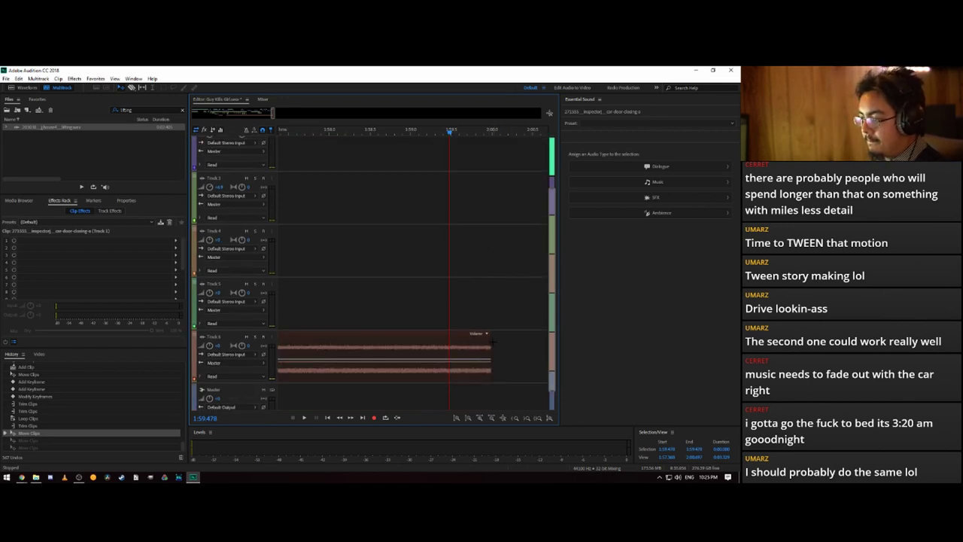
{"action": "left_click_drag", "start_coordinate": [490, 348], "coordinate": [440, 345]}
{"action": "scroll", "coordinate": [438, 167], "scroll_direction": "up", "scroll_amount": 2}
{"action": "left_click_drag", "start_coordinate": [414, 131], "coordinate": [307, 129]}
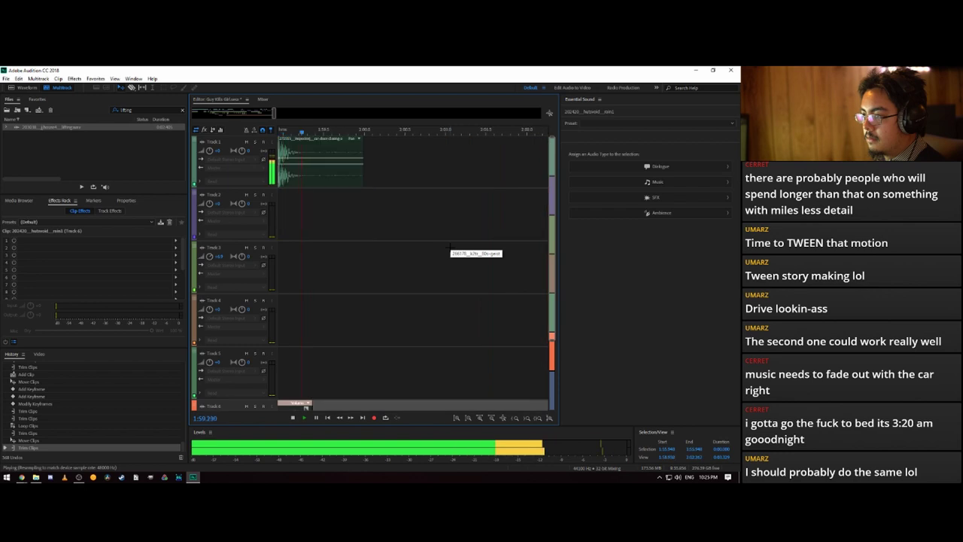
{"action": "key", "text": "space"}
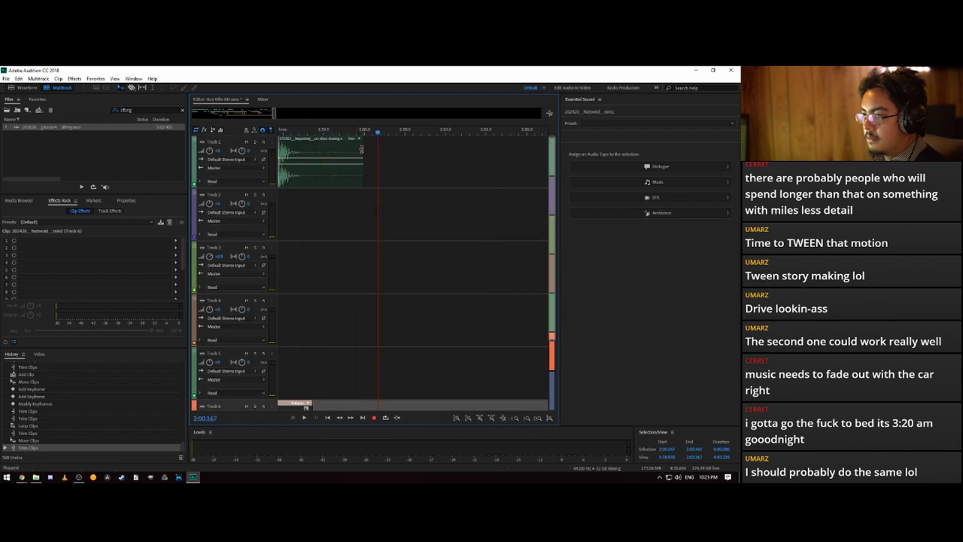
- Trim the car door closing clip's end on Track 1 to about 1:59.1 and play back from about 1:56
{"action": "left_click_drag", "start_coordinate": [361, 149], "coordinate": [313, 132]}
{"action": "key", "text": "space"}
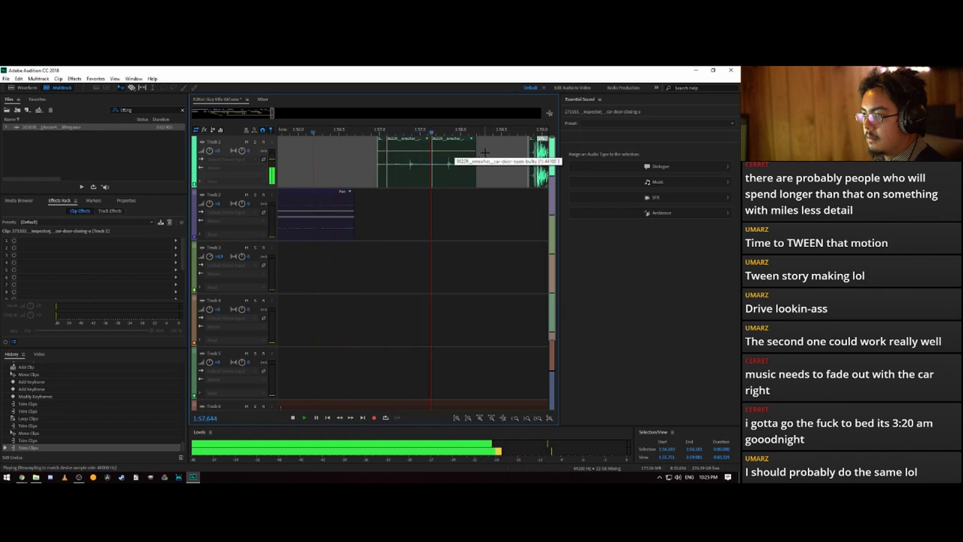
{"action": "key", "text": "space"}
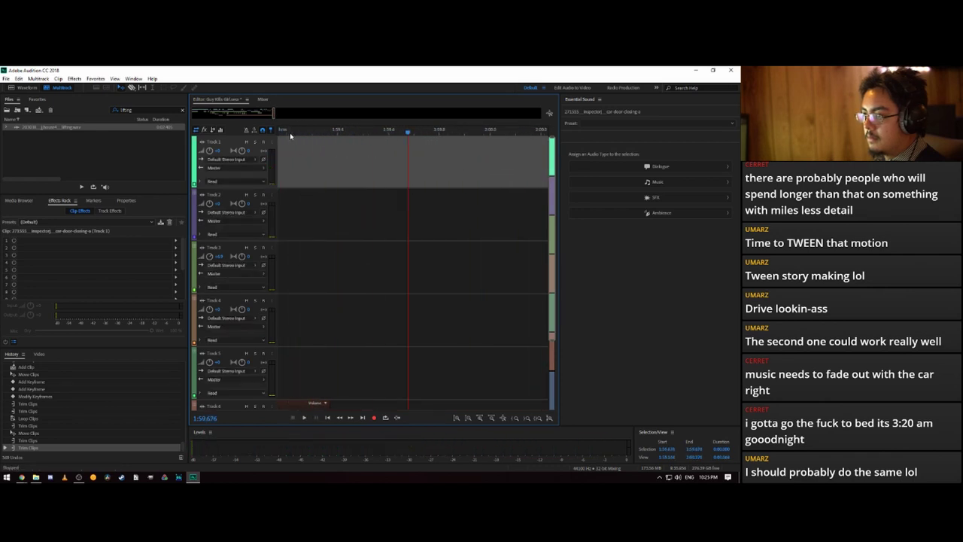
{"action": "scroll", "coordinate": [288, 135], "scroll_direction": "down", "scroll_amount": 2}
{"action": "scroll", "coordinate": [282, 136], "scroll_direction": "up", "scroll_amount": 3}
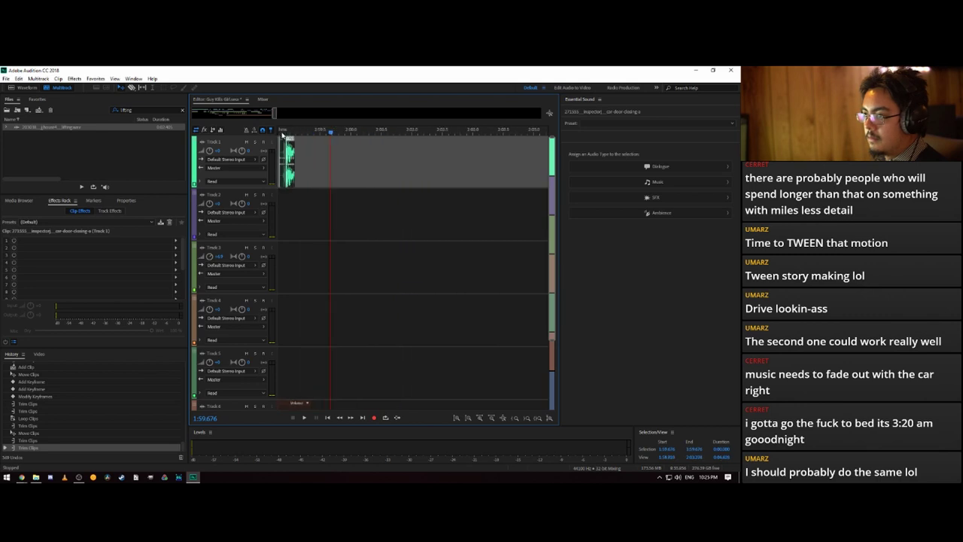
- Move the last car door clips on Track 1 later so they run from about 1:59.7 to 2:00, and play them back
{"action": "left_click", "coordinate": [322, 406]}
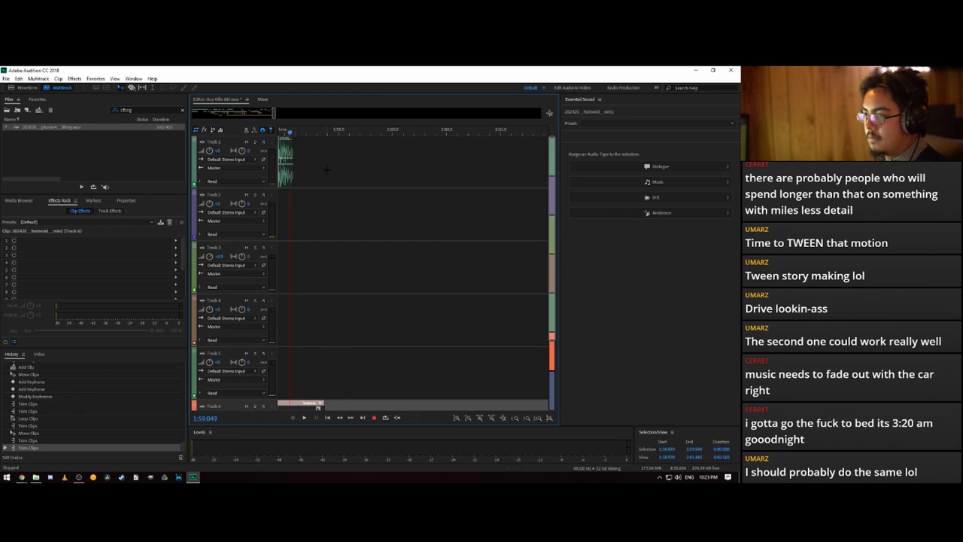
{"action": "left_click_drag", "start_coordinate": [326, 169], "coordinate": [442, 151]}
{"action": "left_click", "coordinate": [431, 132]}
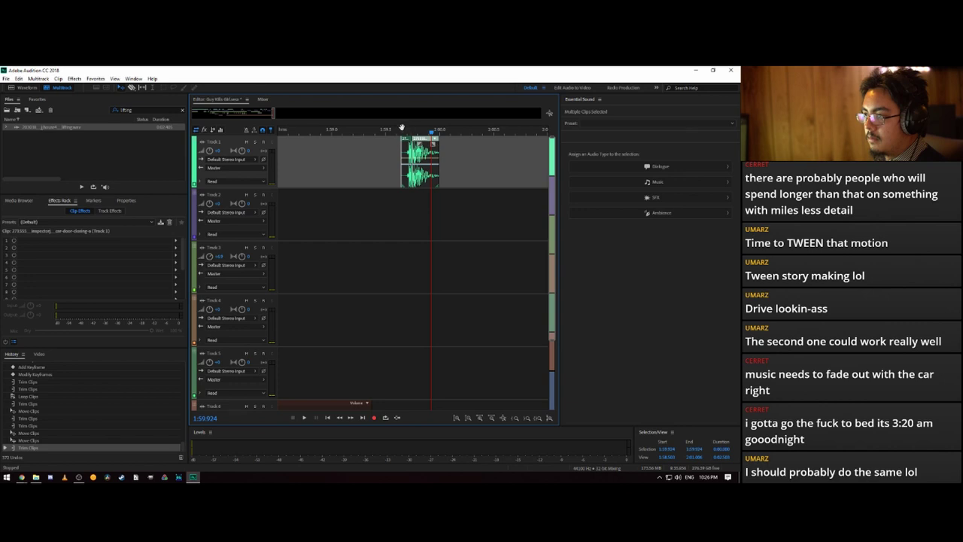
{"action": "left_click_drag", "start_coordinate": [390, 129], "coordinate": [355, 131]}
{"action": "key", "text": "space"}
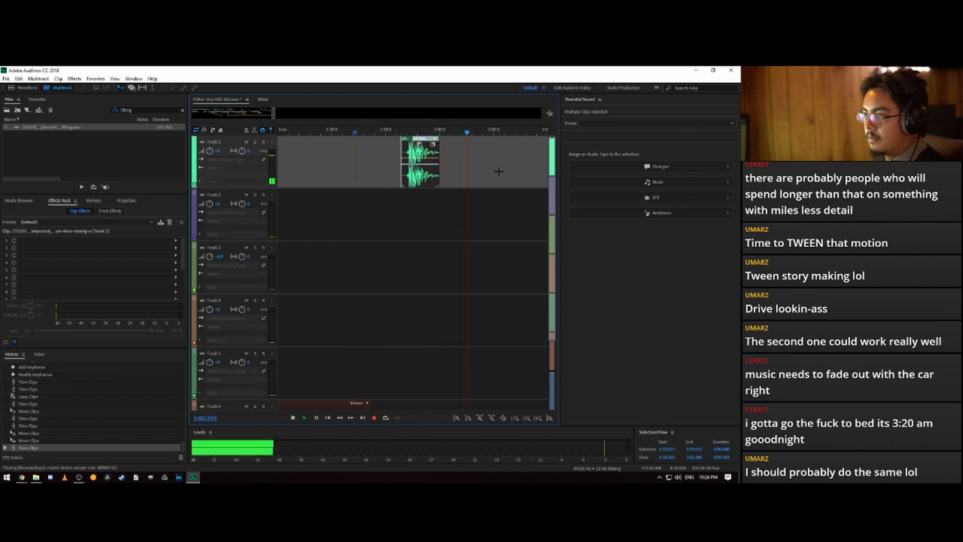
{"action": "key", "text": "space"}
- Extend the rain clip's end on Track 6 to about 2:00 and play back the ending
{"action": "scroll", "coordinate": [418, 358], "scroll_direction": "down", "scroll_amount": 3}
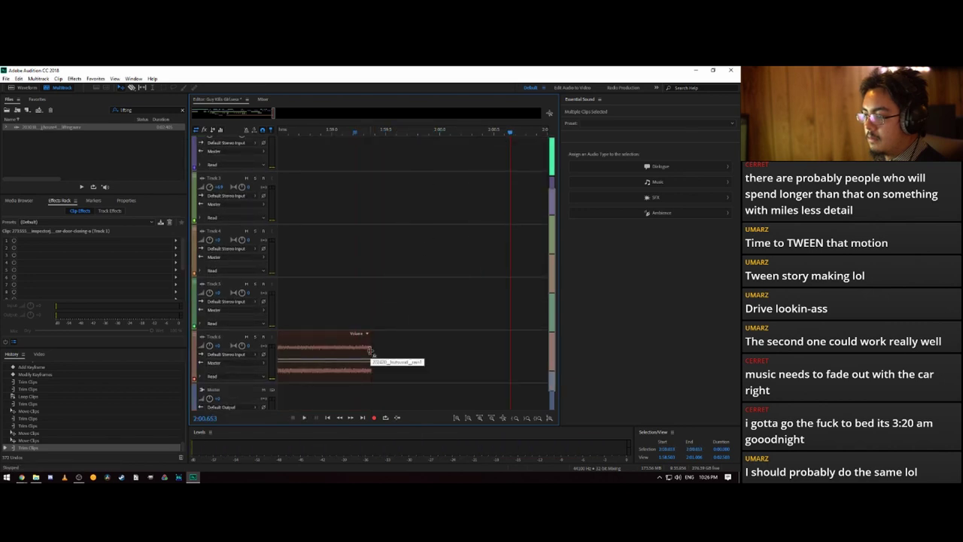
{"action": "left_click_drag", "start_coordinate": [368, 350], "coordinate": [440, 348]}
{"action": "scroll", "coordinate": [459, 239], "scroll_direction": "up", "scroll_amount": 2}
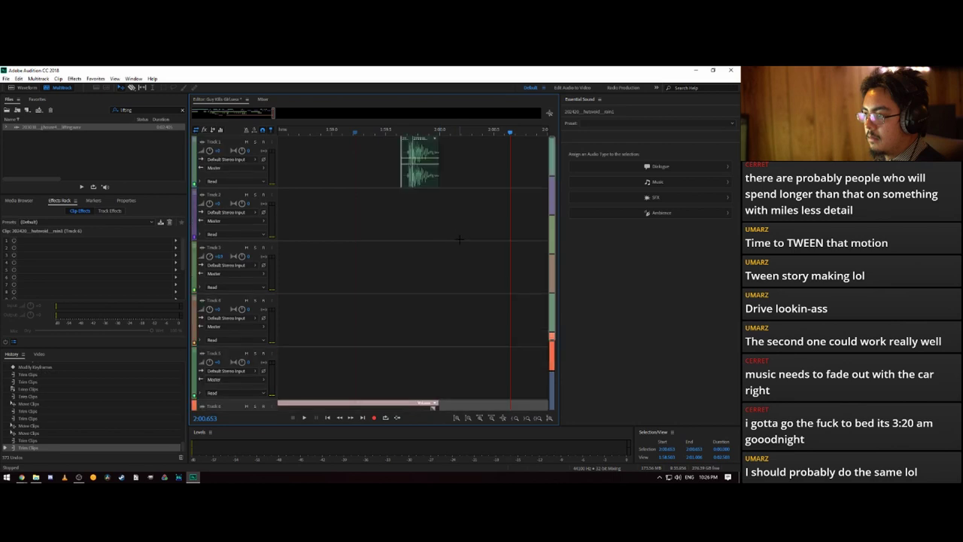
{"action": "key", "text": "space"}
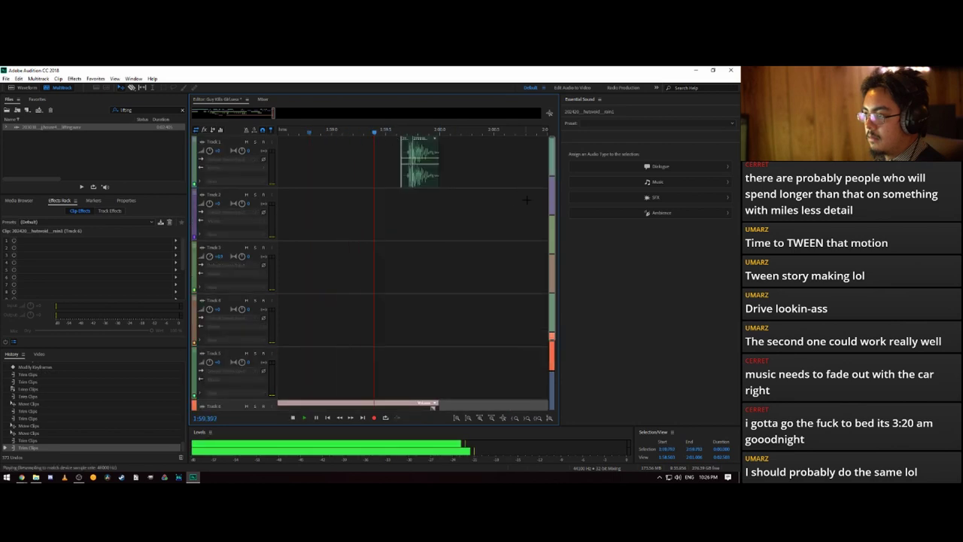
{"action": "key", "text": "space"}
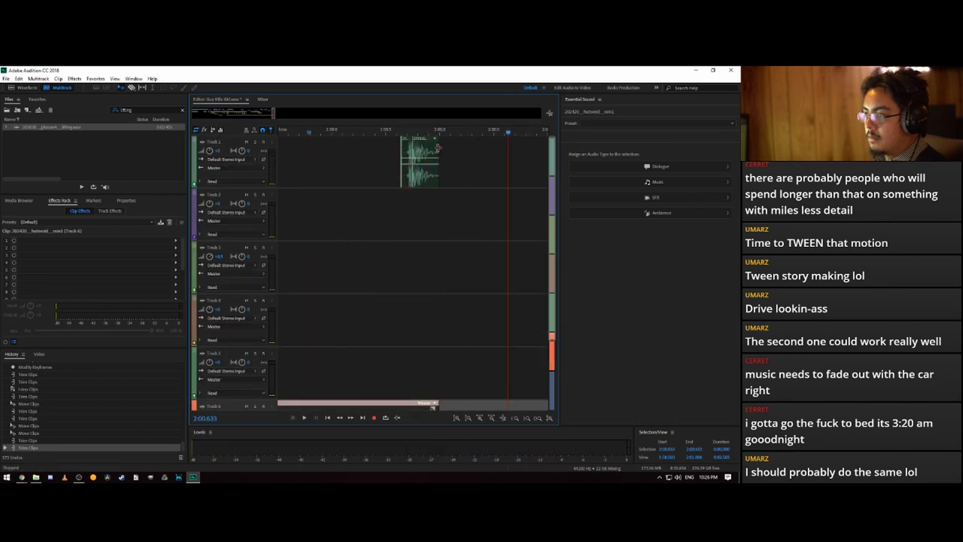
- Extend the car door closing clip's end on Track 1 to about 2:00.4 and play back from about 1:59.3
{"action": "left_click_drag", "start_coordinate": [437, 147], "coordinate": [480, 148]}
{"action": "left_click", "coordinate": [360, 133]}
{"action": "key", "text": "space"}
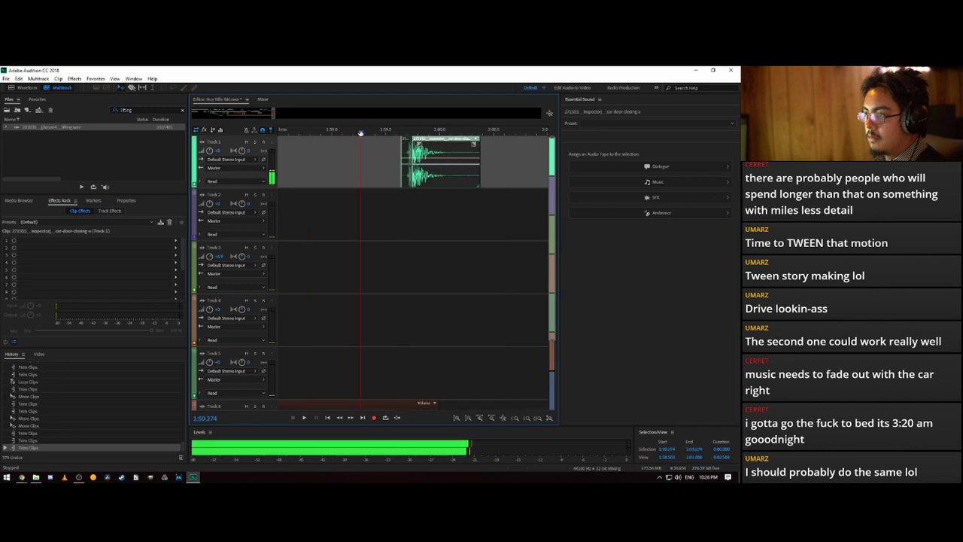
{"action": "key", "text": "space"}
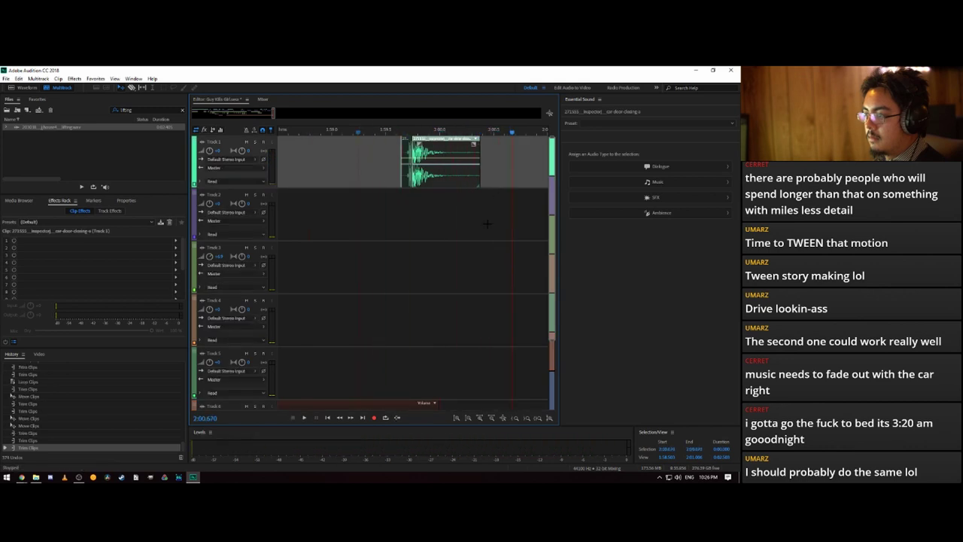
- Extend the rain clip on Track 6 to end with the door closing clip at about 2:00.4 and play back from about 1:59
{"action": "left_click", "coordinate": [439, 405]}
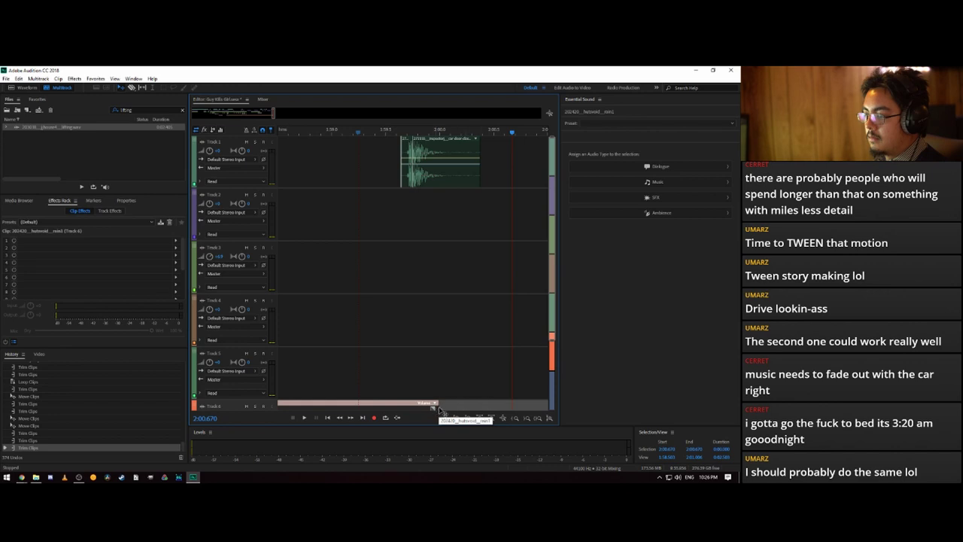
{"action": "left_click_drag", "start_coordinate": [439, 410], "coordinate": [479, 407]}
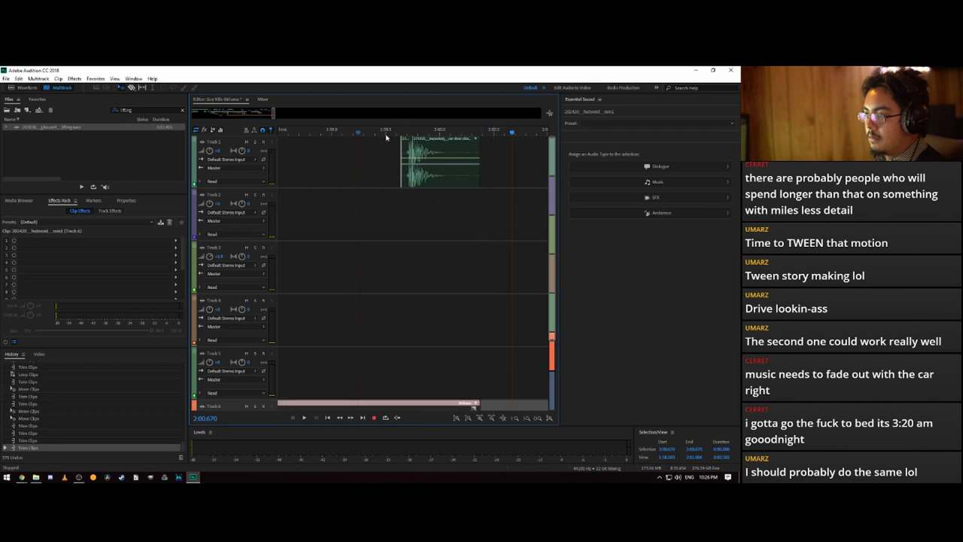
{"action": "key", "text": "space"}
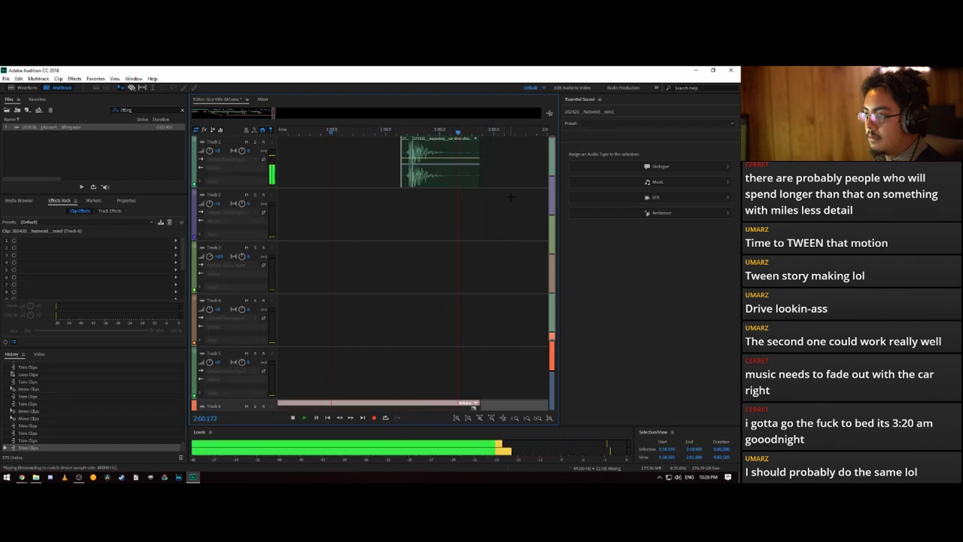
{"action": "key", "text": "space"}
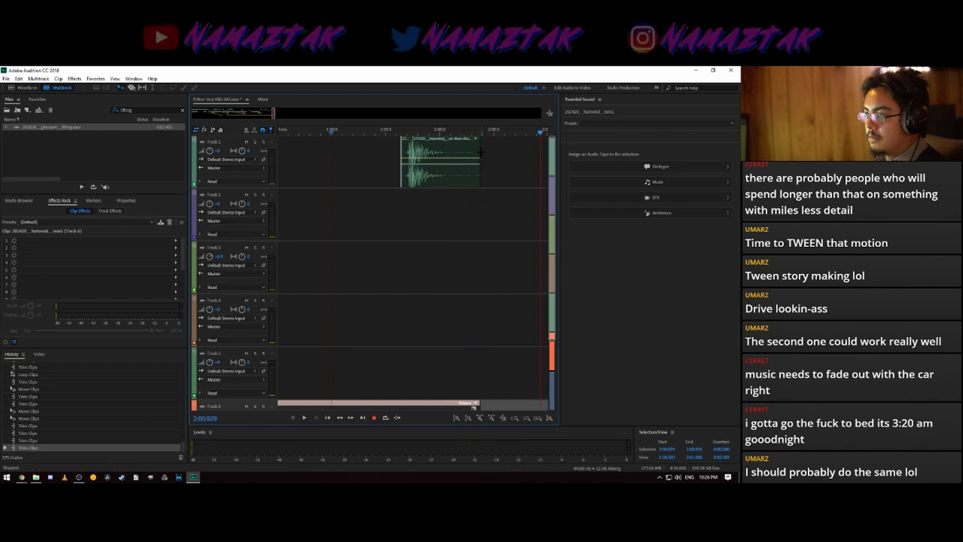
- Shorten the car door closing clip on Track 1 to end at about 2:00.1 and add a short fade-out
{"action": "left_click", "coordinate": [479, 150]}
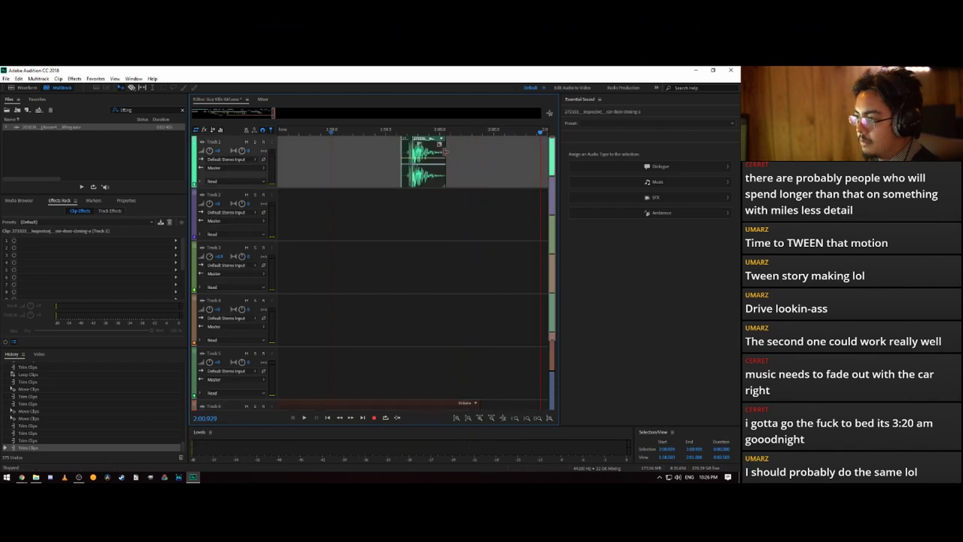
{"action": "right_click", "coordinate": [445, 145]}
{"action": "left_click", "coordinate": [474, 220]}
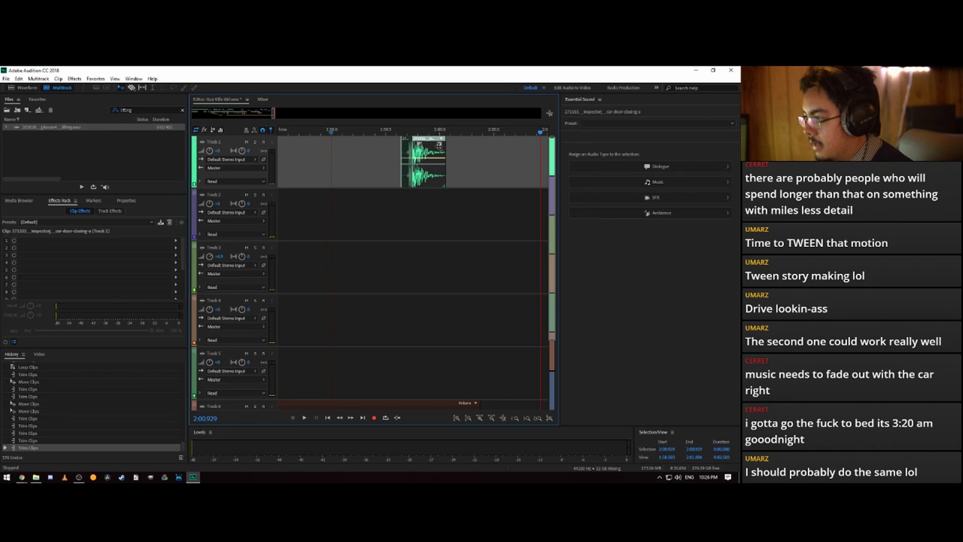
- Trim the rain clip on Track 6 to end at about 2:00.1, give it a short fade-out, and play back the ending
{"action": "scroll", "coordinate": [482, 367], "scroll_direction": "down", "scroll_amount": 1}
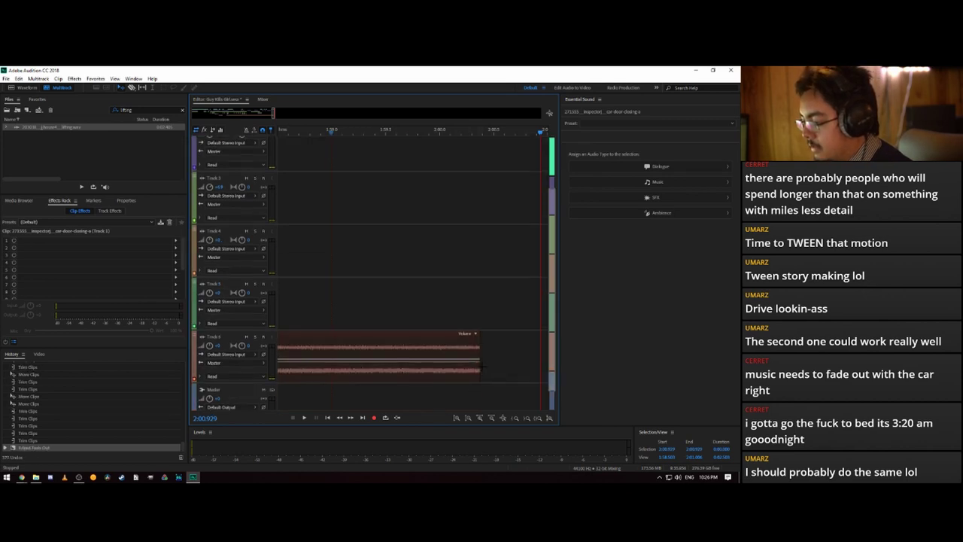
{"action": "left_click_drag", "start_coordinate": [480, 350], "coordinate": [432, 335]}
{"action": "scroll", "coordinate": [408, 143], "scroll_direction": "up", "scroll_amount": 1}
{"action": "key", "text": "space"}
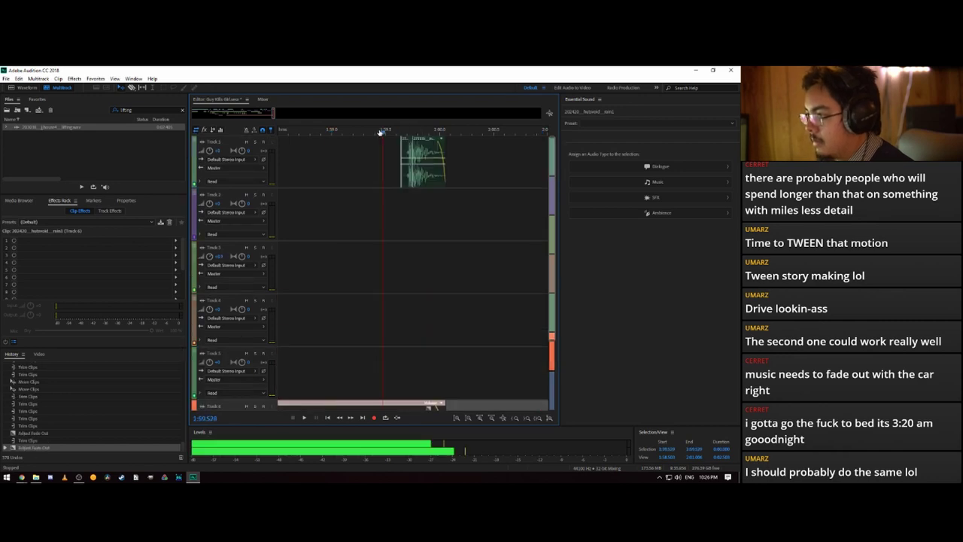
{"action": "key", "text": "space"}
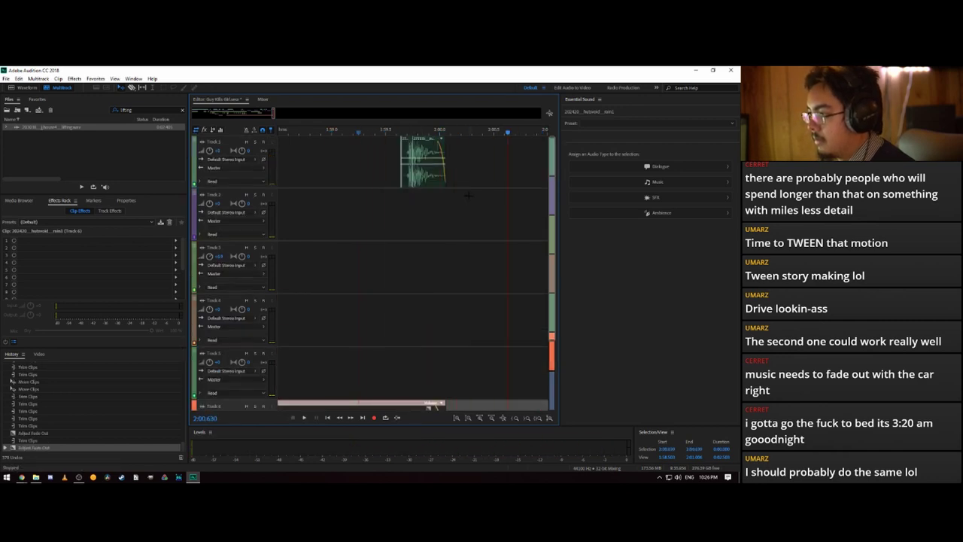
- Lengthen the rain clip's fade-out on Track 6 to begin at about 1:59.4 and start playback
{"action": "scroll", "coordinate": [464, 209], "scroll_direction": "down", "scroll_amount": 2}
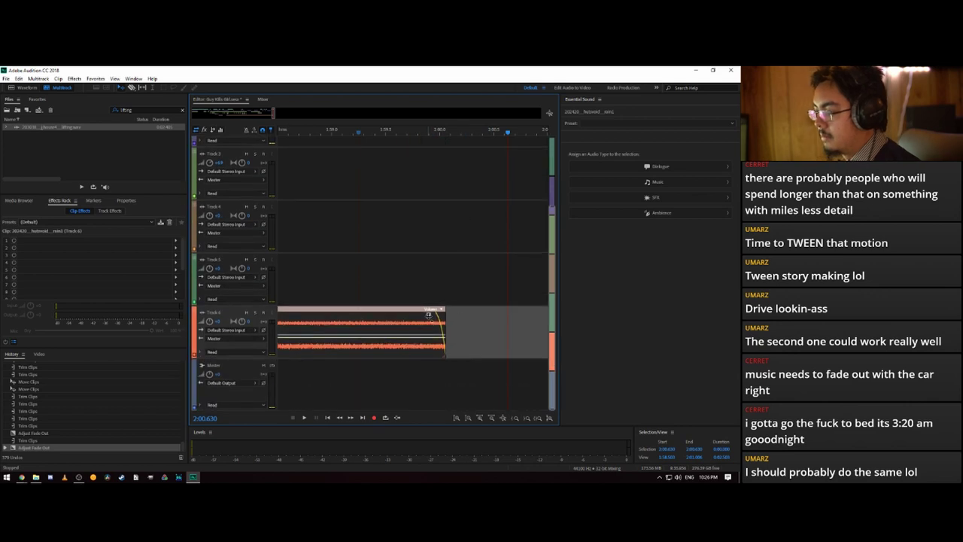
{"action": "scroll", "coordinate": [426, 222], "scroll_direction": "up", "scroll_amount": 2}
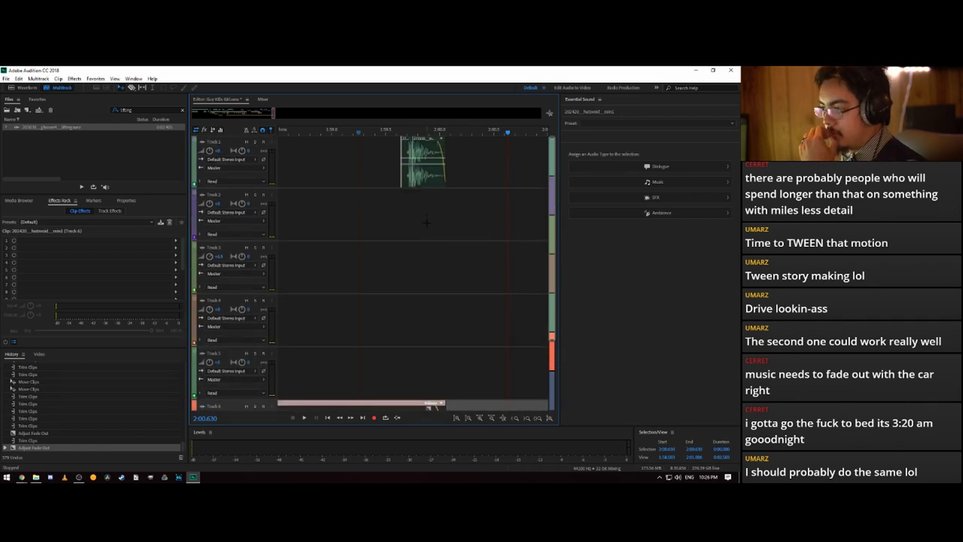
{"action": "scroll", "coordinate": [441, 252], "scroll_direction": "down", "scroll_amount": 2}
{"action": "left_click_drag", "start_coordinate": [428, 318], "coordinate": [378, 315]}
{"action": "scroll", "coordinate": [388, 158], "scroll_direction": "up", "scroll_amount": 2}
{"action": "key", "text": "space"}
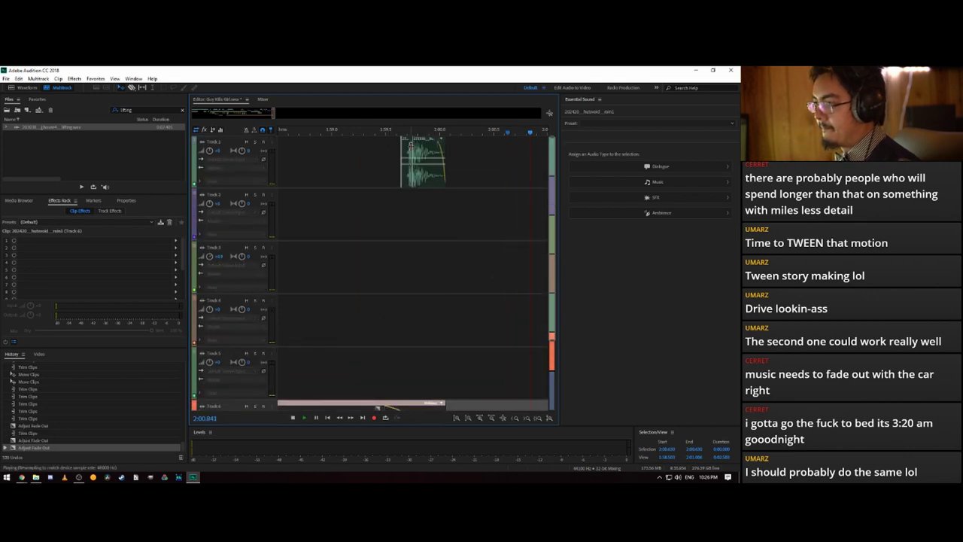
- Play back the ending with the door sounds and rain from about 1:57.5
{"action": "left_click", "coordinate": [384, 142]}
{"action": "key", "text": "space"}
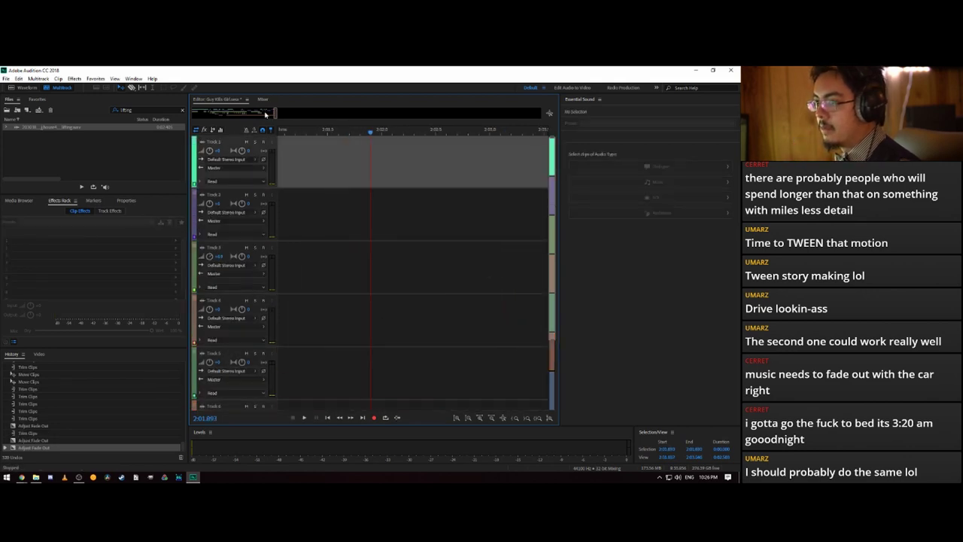
{"action": "left_click_drag", "start_coordinate": [265, 114], "coordinate": [268, 113]}
{"action": "scroll", "coordinate": [417, 161], "scroll_direction": "right", "scroll_amount": 3}
{"action": "left_click", "coordinate": [344, 146]}
{"action": "scroll", "coordinate": [342, 132], "scroll_direction": "down", "scroll_amount": 5}
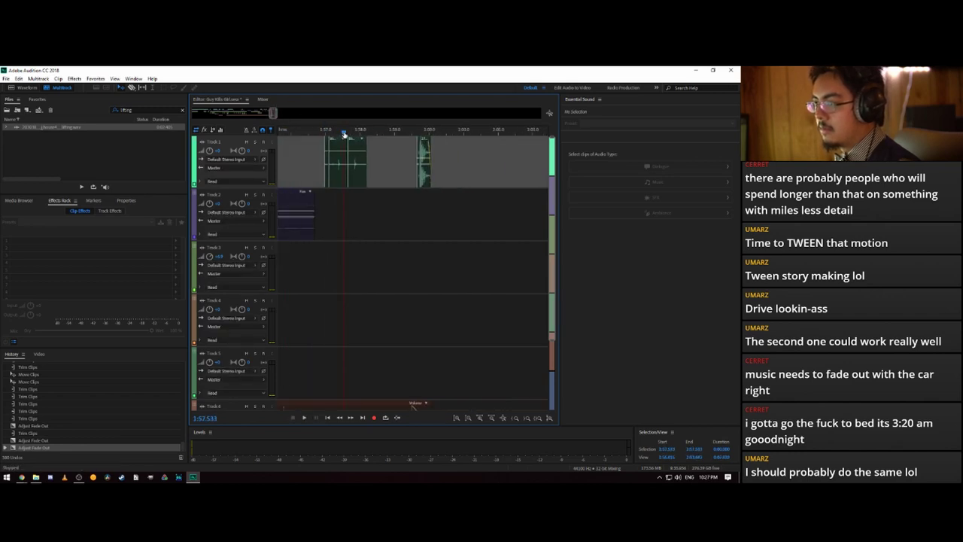
{"action": "key", "text": "space"}
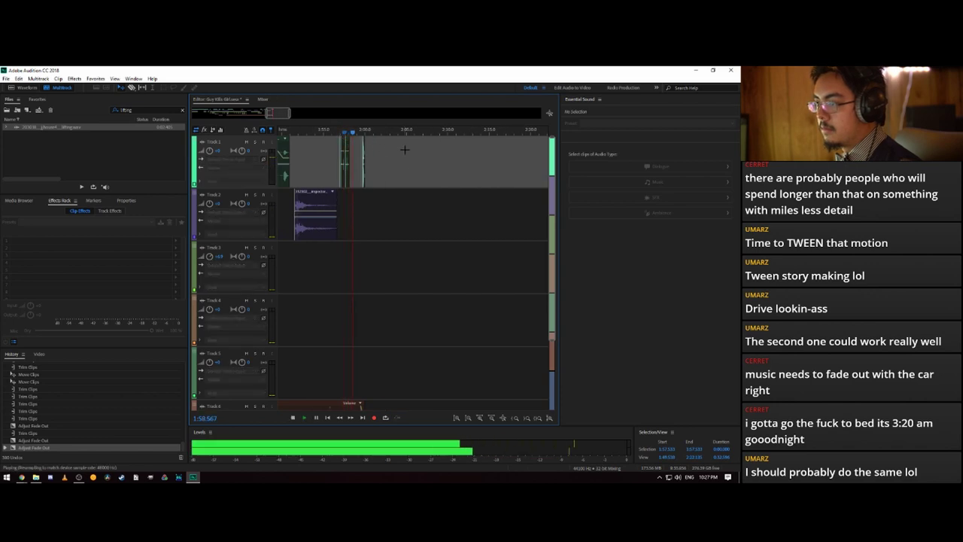
{"action": "key", "text": "space"}
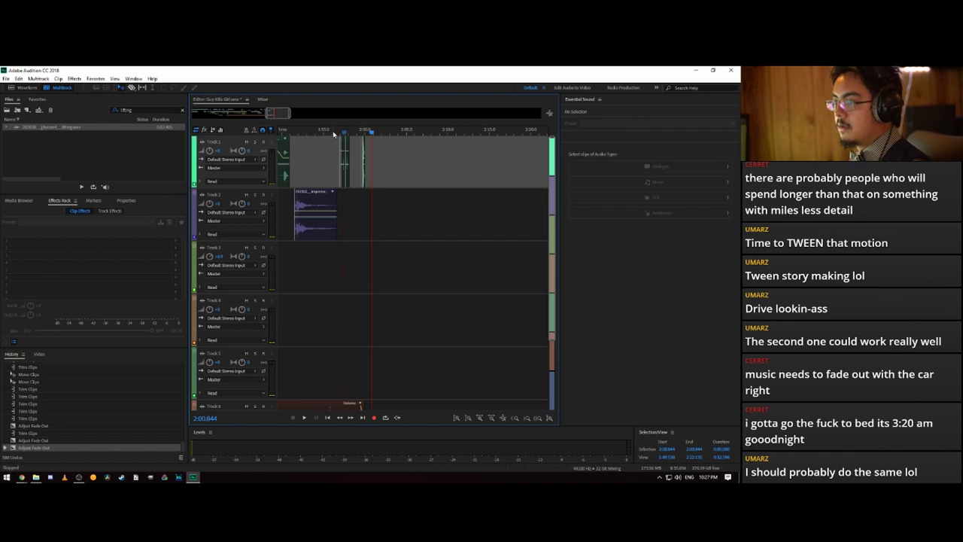
- Play the session from the beginning to about 0:42
{"action": "key", "text": "Home"}
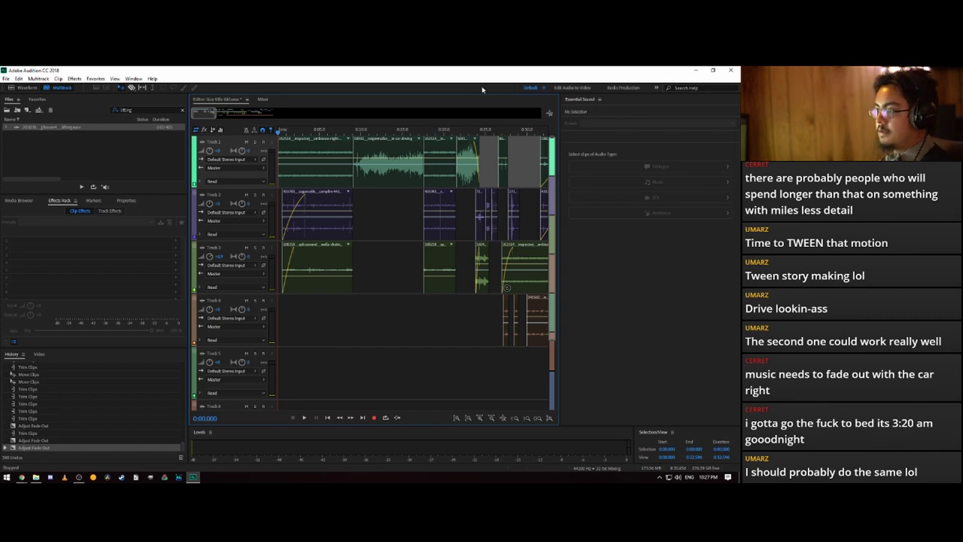
{"action": "key", "text": "space"}
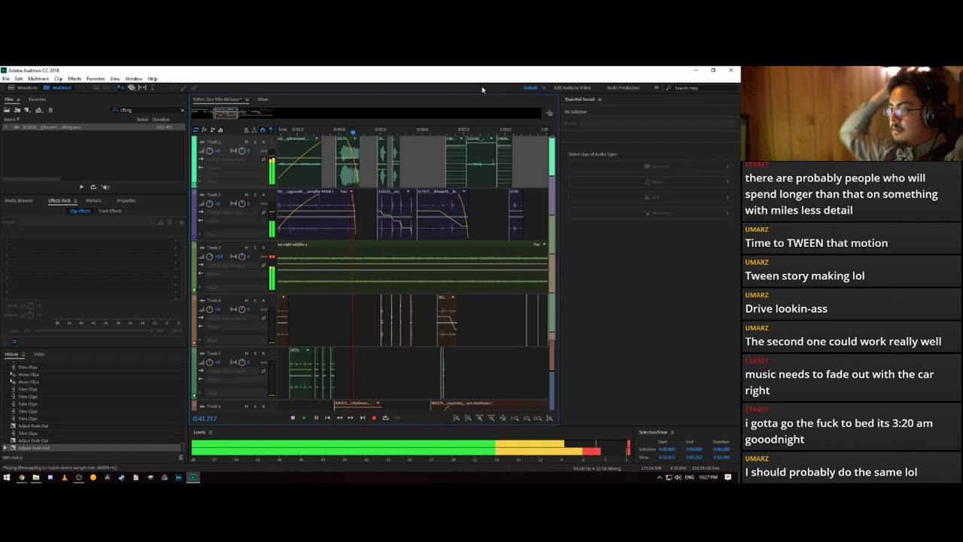
{"action": "key", "text": "space"}
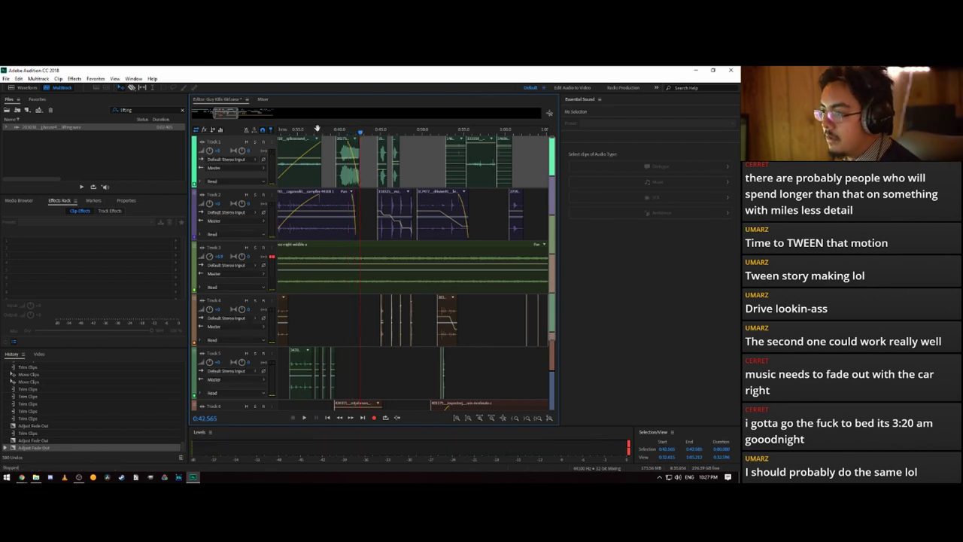
- Shorten the fade-in of the walla chatter clip on Track 1 near 0:37, add a fade-out from about 0:36, and resume playback
{"action": "left_click", "coordinate": [316, 140]}
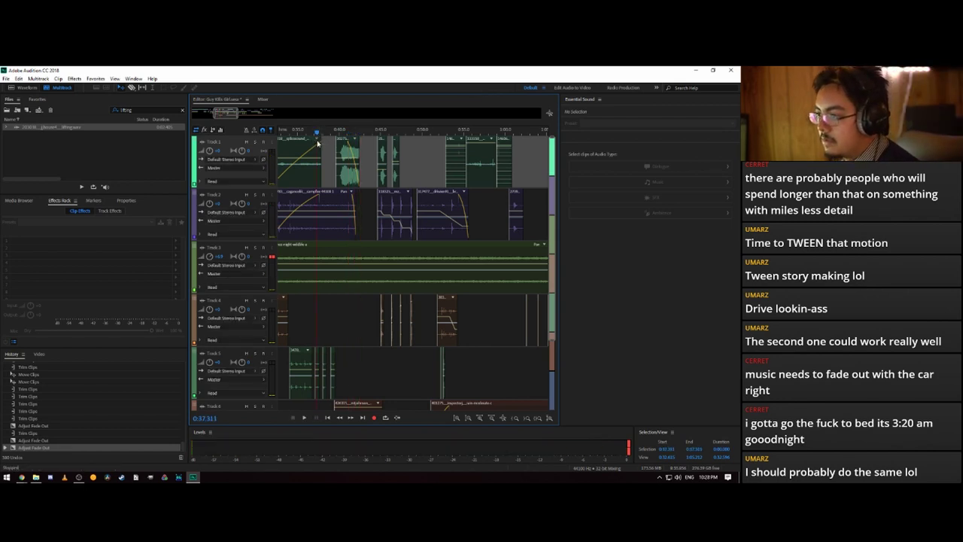
{"action": "left_click", "coordinate": [319, 145]}
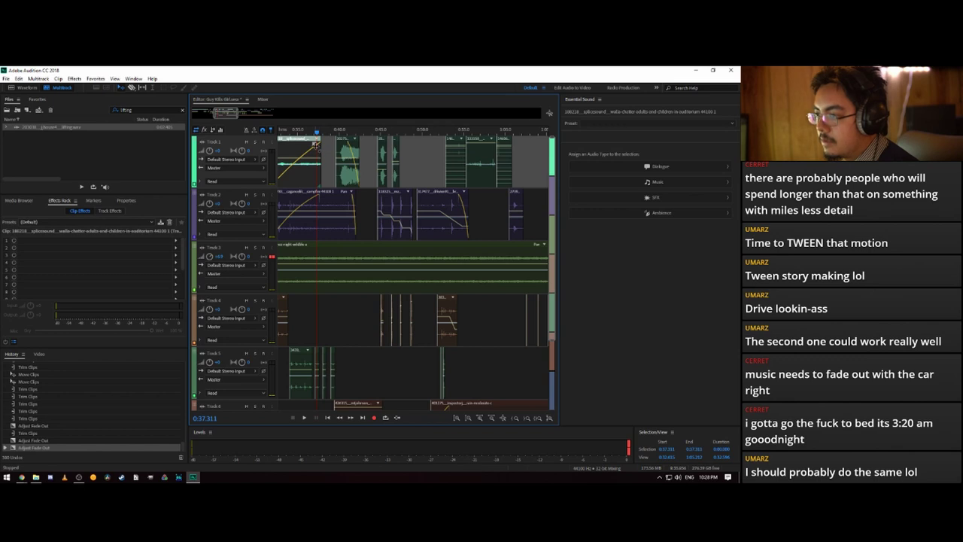
{"action": "mouse_move", "coordinate": [315, 144]}
{"action": "left_mouse_down"}
{"action": "mouse_move", "coordinate": [304, 153]}
{"action": "mouse_move", "coordinate": [307, 144]}
{"action": "mouse_move", "coordinate": [295, 143]}
{"action": "mouse_move", "coordinate": [312, 140]}
{"action": "left_mouse_up"}
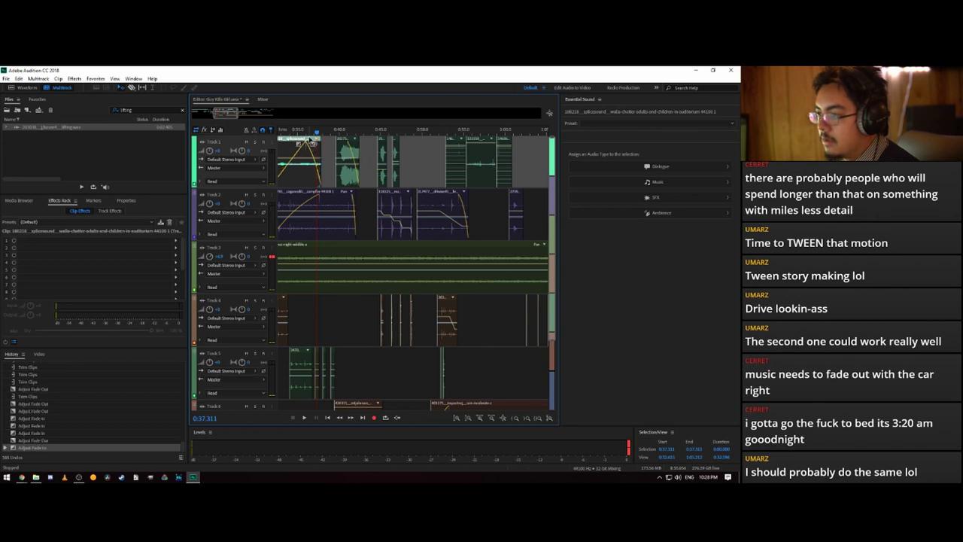
{"action": "key", "text": "space"}
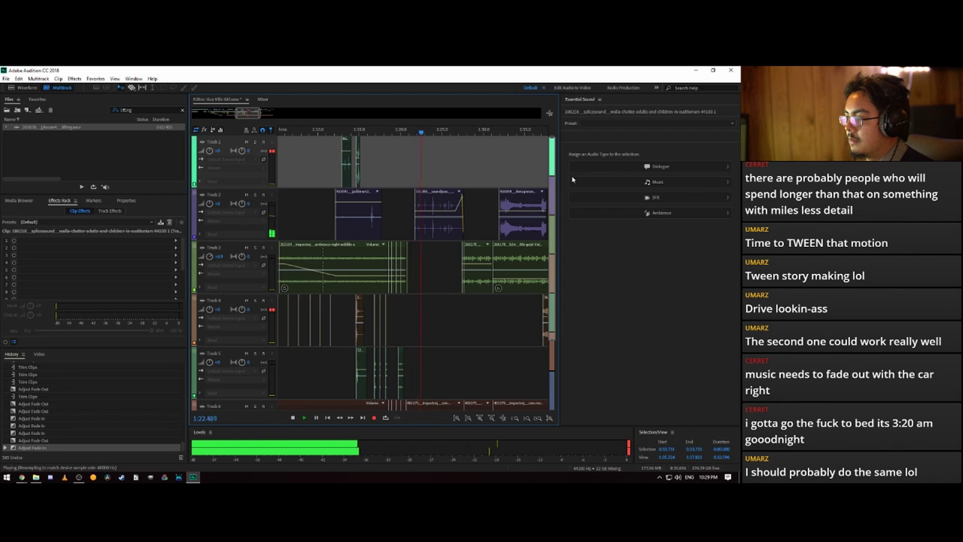
- Copy the car door opening and closing clips from the Track 1 ending and paste them on Track 1 at about 1:17.3
{"action": "left_click", "coordinate": [417, 166]}
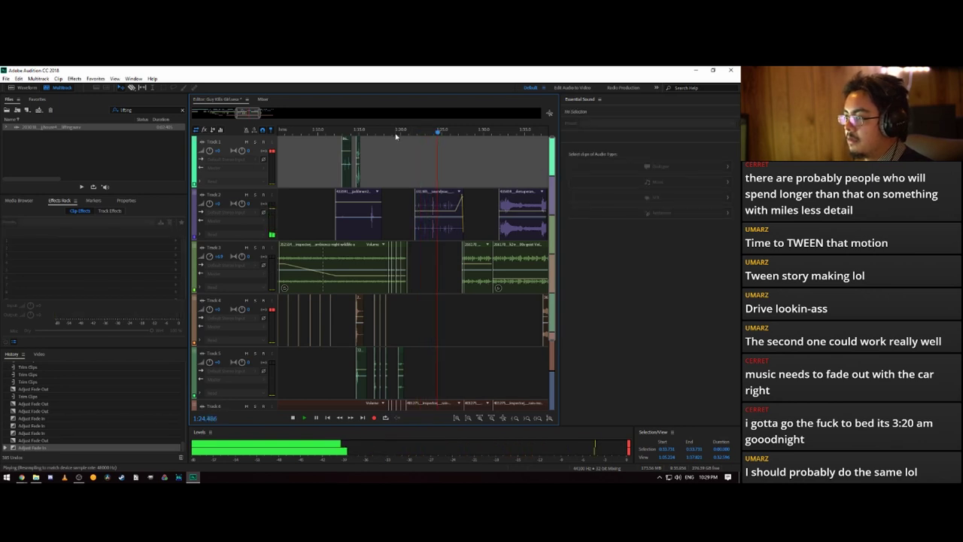
{"action": "key", "text": "space"}
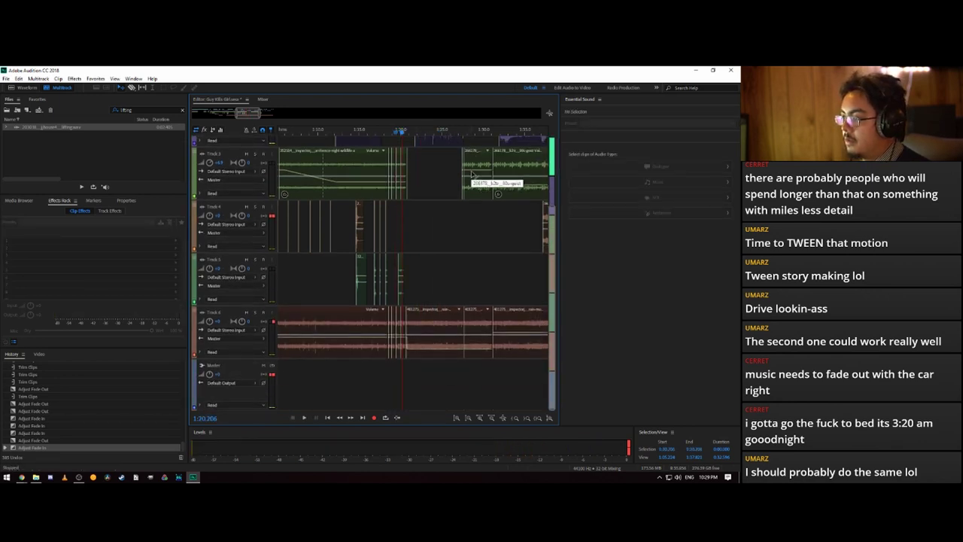
{"action": "left_click", "coordinate": [274, 115]}
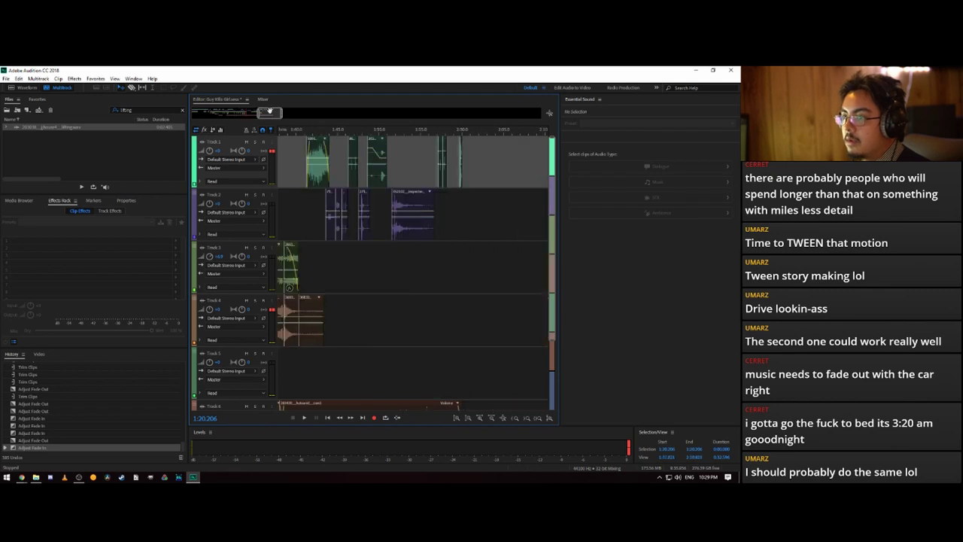
{"action": "left_click_drag", "start_coordinate": [476, 160], "coordinate": [423, 146]}
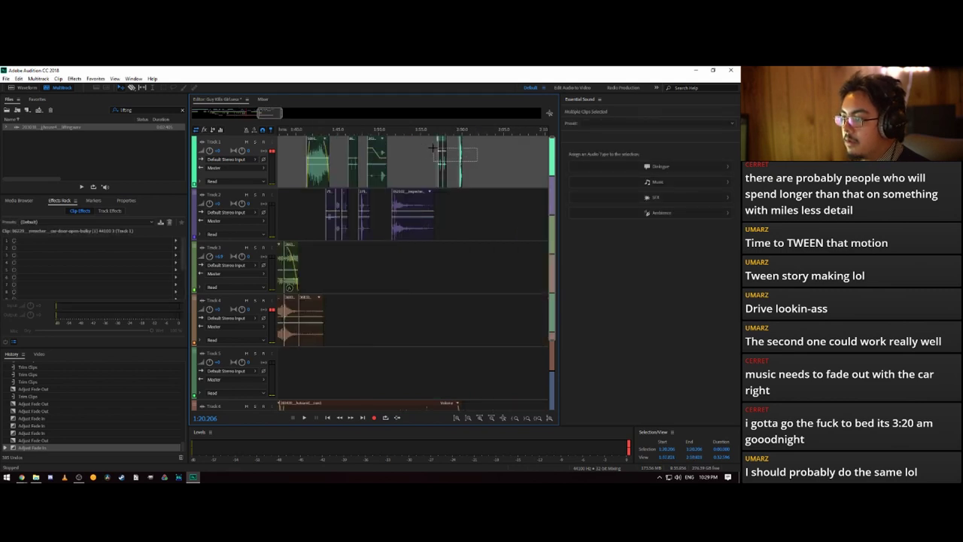
{"action": "left_click_drag", "start_coordinate": [270, 113], "coordinate": [247, 115]}
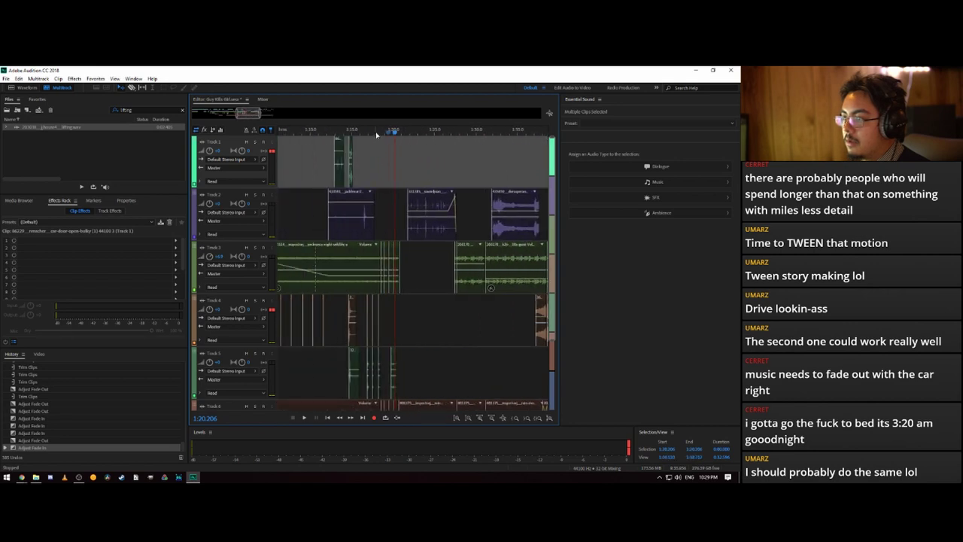
{"action": "left_click_drag", "start_coordinate": [375, 133], "coordinate": [368, 133]}
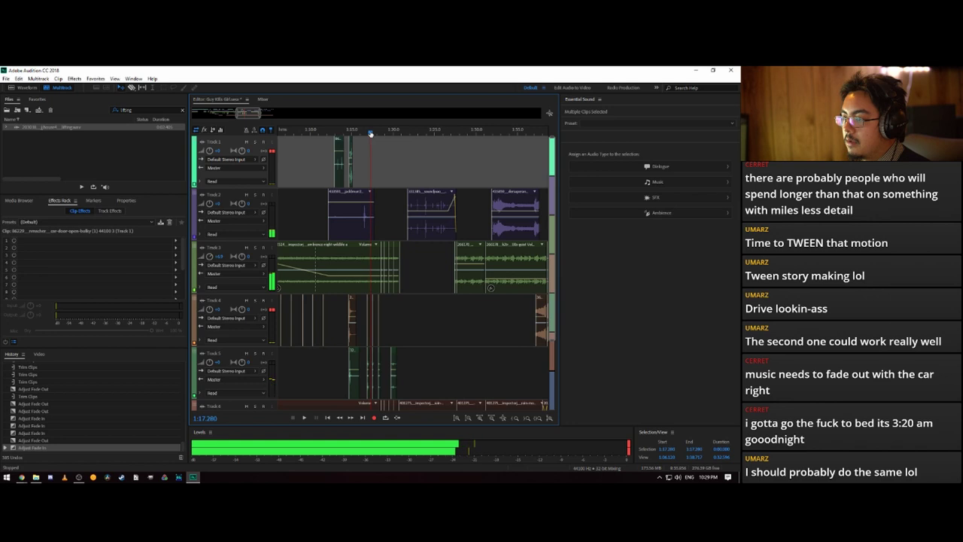
{"action": "key", "text": "ctrl+v"}
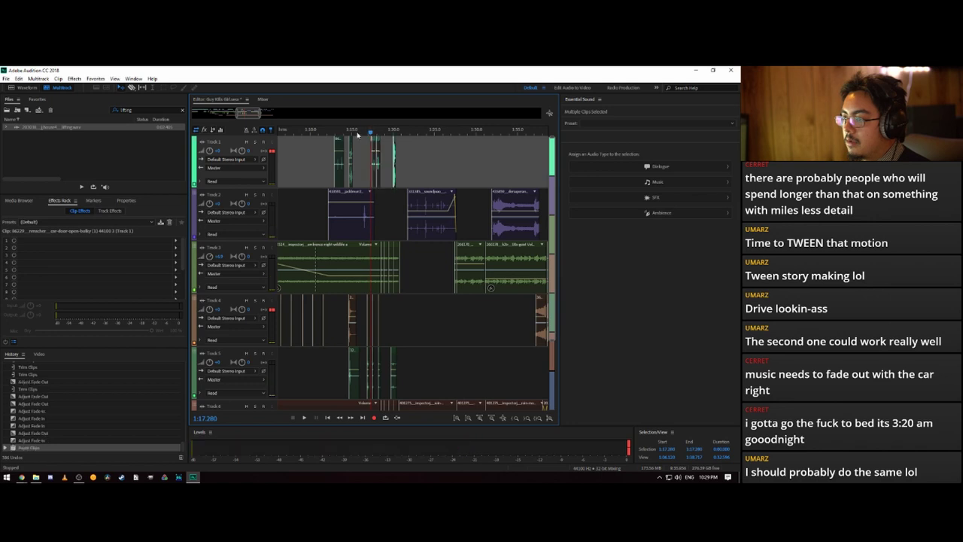
- Play back the pasted door sounds and move the door closing clips on Track 1 to start at about 1:20.5
{"action": "key", "text": "space"}
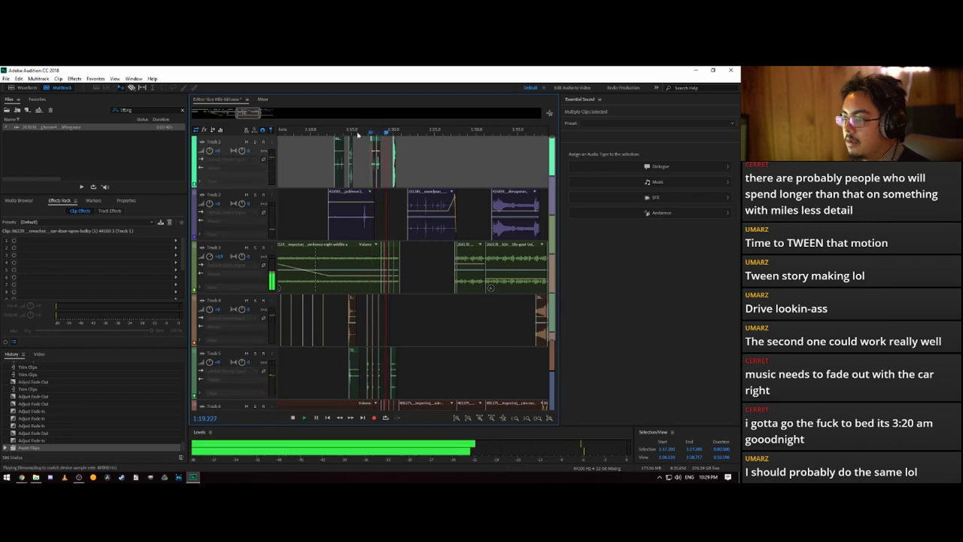
{"action": "key", "text": "space"}
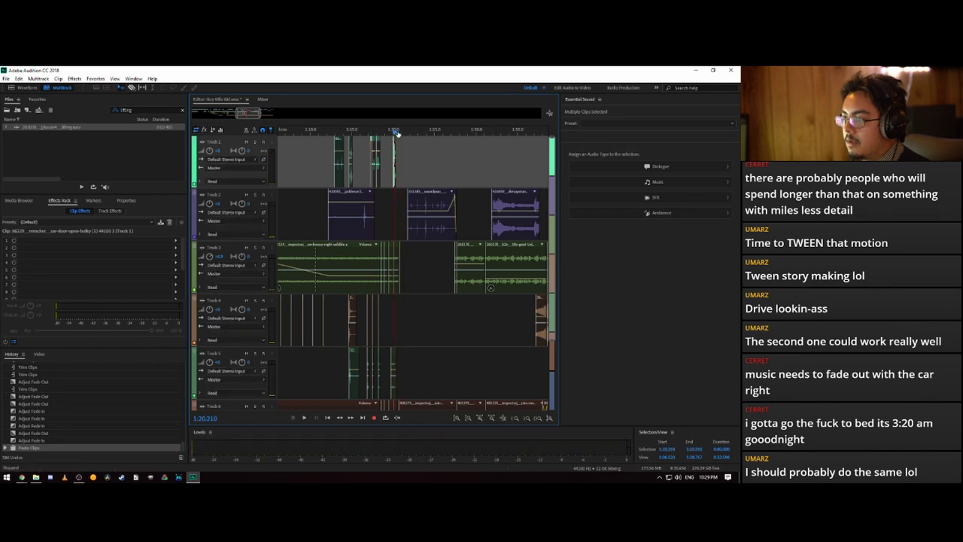
{"action": "scroll", "coordinate": [398, 133], "scroll_direction": "up", "scroll_amount": 5}
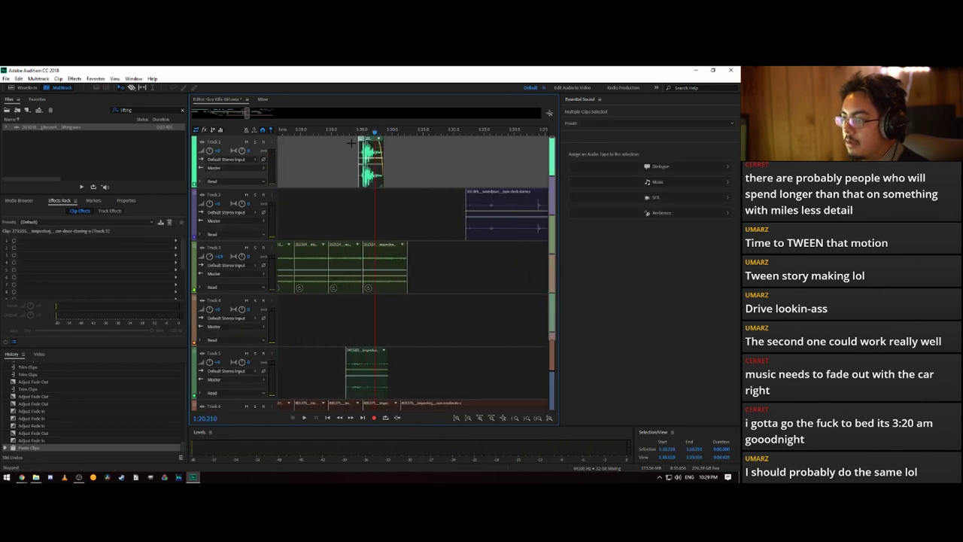
{"action": "left_click_drag", "start_coordinate": [375, 152], "coordinate": [411, 163]}
{"action": "key", "text": "space"}
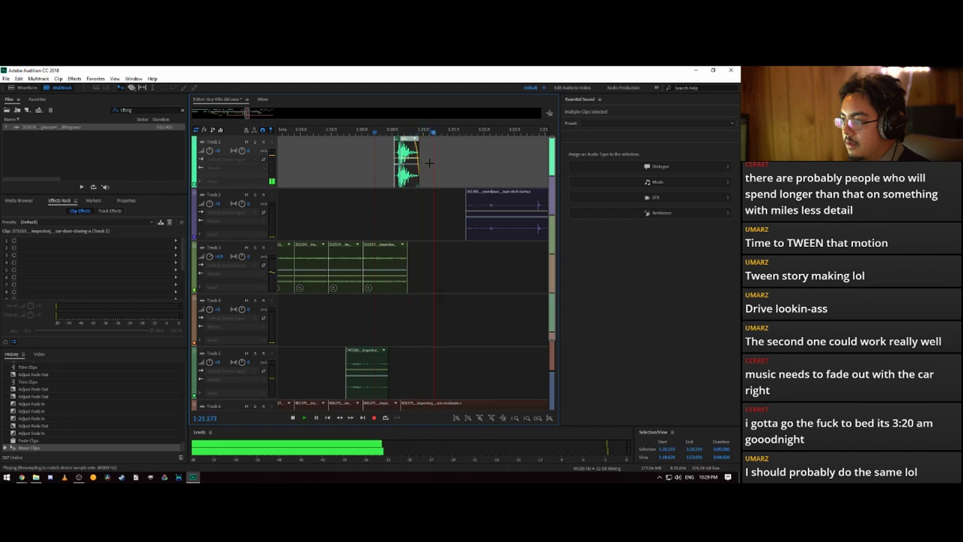
{"action": "key", "text": "space"}
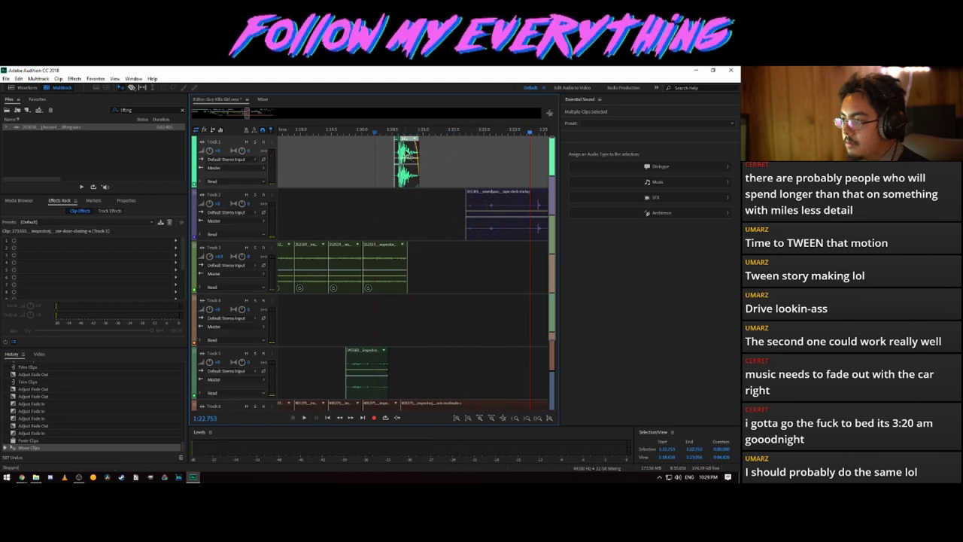
- Nudge the pasted door closing clips slightly earlier to about 1:20.4 and play back around 1:20
{"action": "left_click_drag", "start_coordinate": [407, 144], "coordinate": [402, 146]}
{"action": "key", "text": "space"}
{"action": "key", "text": "space"}
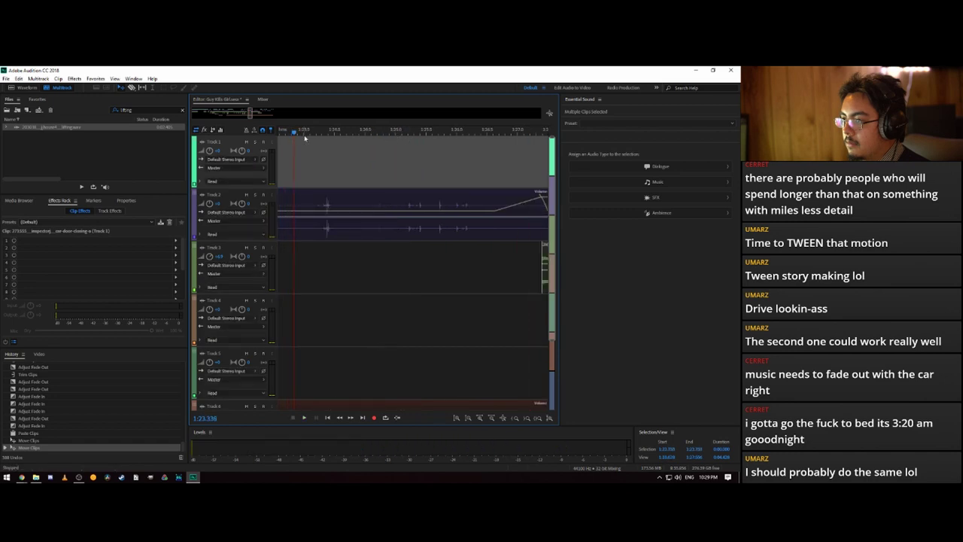
{"action": "left_click_drag", "start_coordinate": [291, 134], "coordinate": [450, 133]}
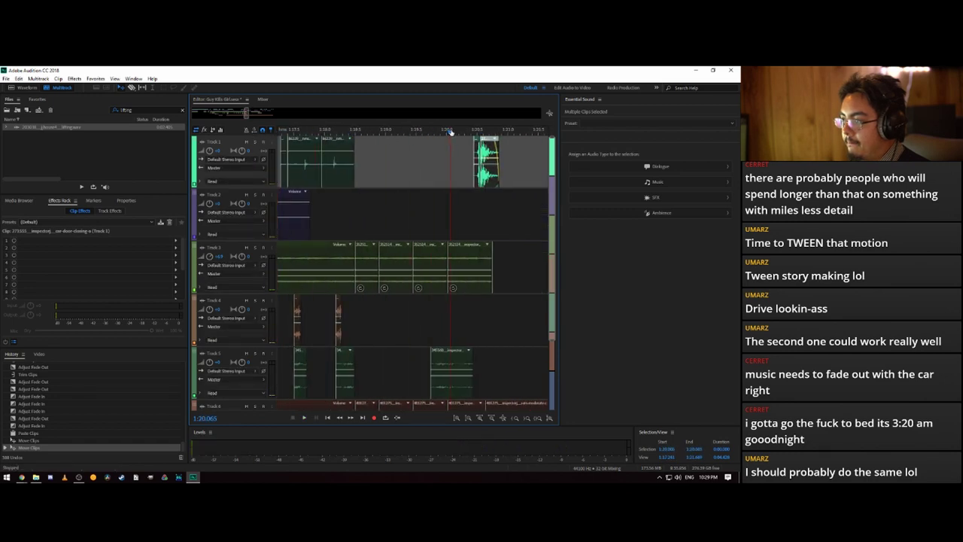
{"action": "key", "text": "space"}
{"action": "key", "text": "space"}
- Shift the pasted door closing clips on Track 1 slightly later to start at about 1:20.55
{"action": "scroll", "coordinate": [516, 213], "scroll_direction": "down", "scroll_amount": 3}
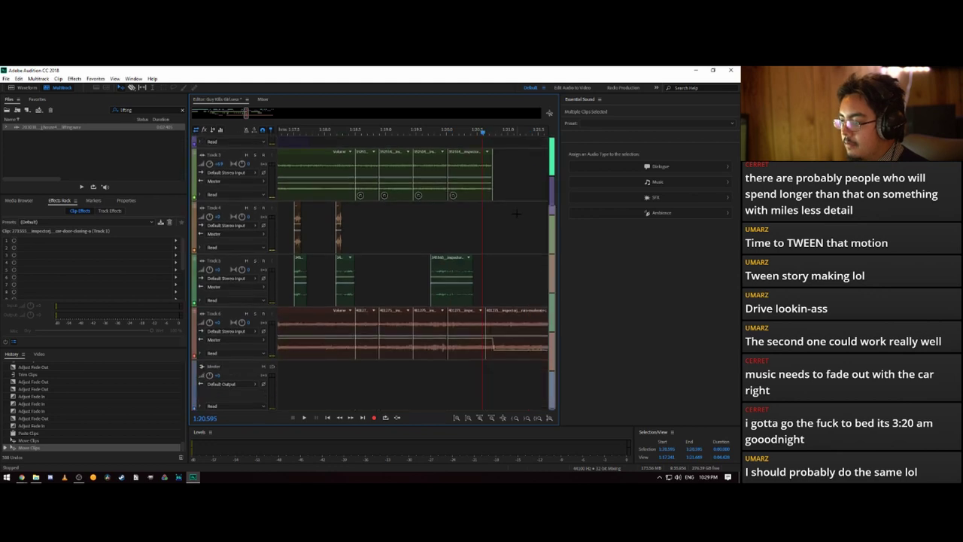
{"action": "scroll", "coordinate": [517, 214], "scroll_direction": "up", "scroll_amount": 3}
{"action": "left_click_drag", "start_coordinate": [514, 200], "coordinate": [497, 159]}
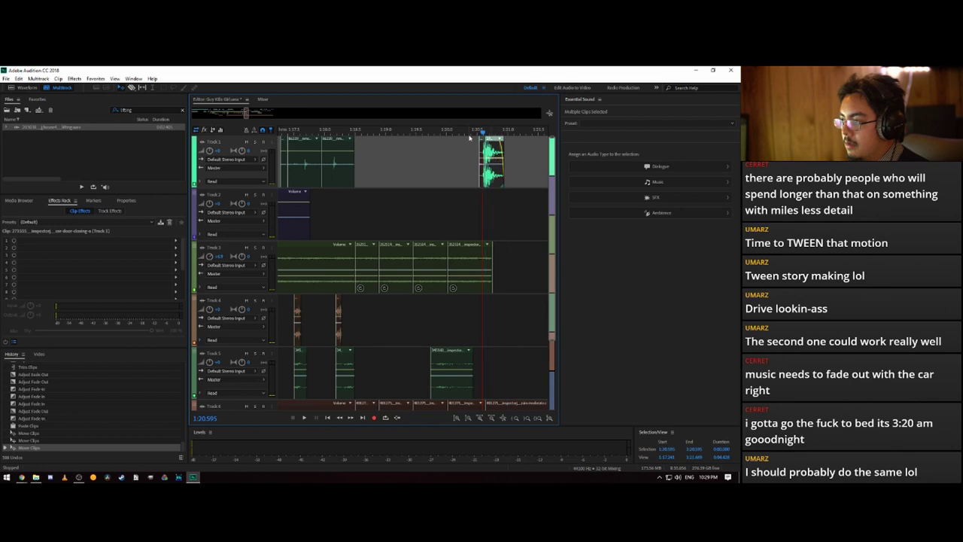
- Play the session from about 1:20 through the ending, following the playback along the timeline
{"action": "key", "text": "space"}
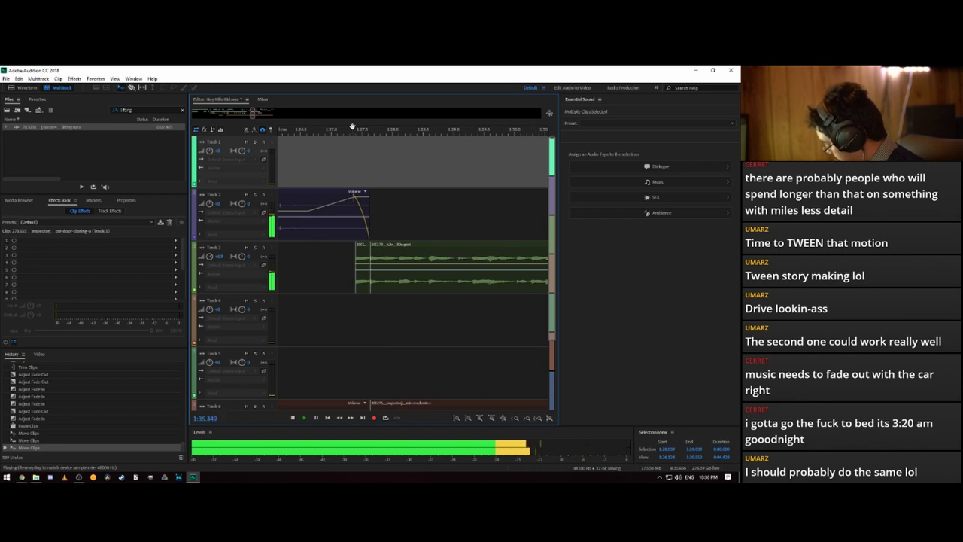
{"action": "left_click_drag", "start_coordinate": [254, 113], "coordinate": [268, 113]}
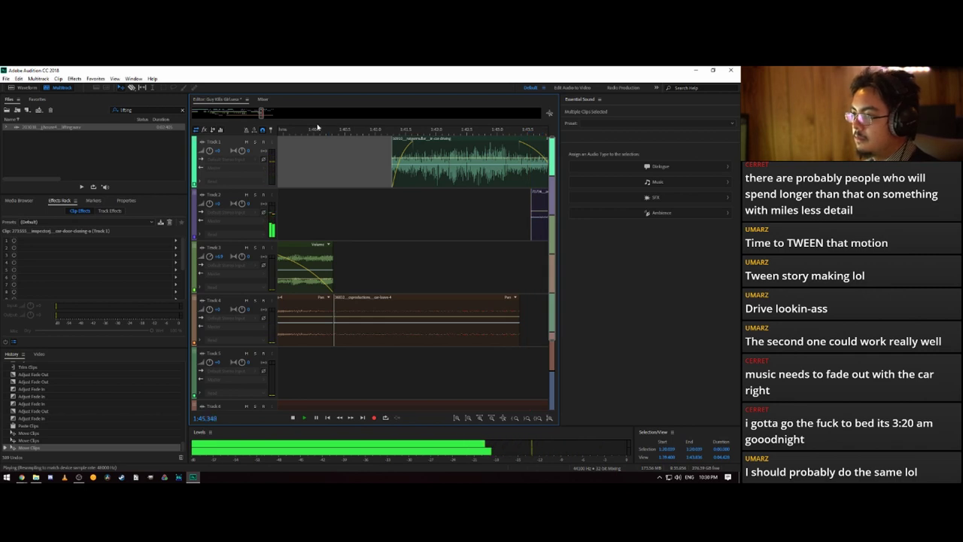
{"action": "left_click_drag", "start_coordinate": [261, 113], "coordinate": [268, 112]}
{"action": "scroll", "coordinate": [267, 112], "scroll_direction": "down", "scroll_amount": 3}
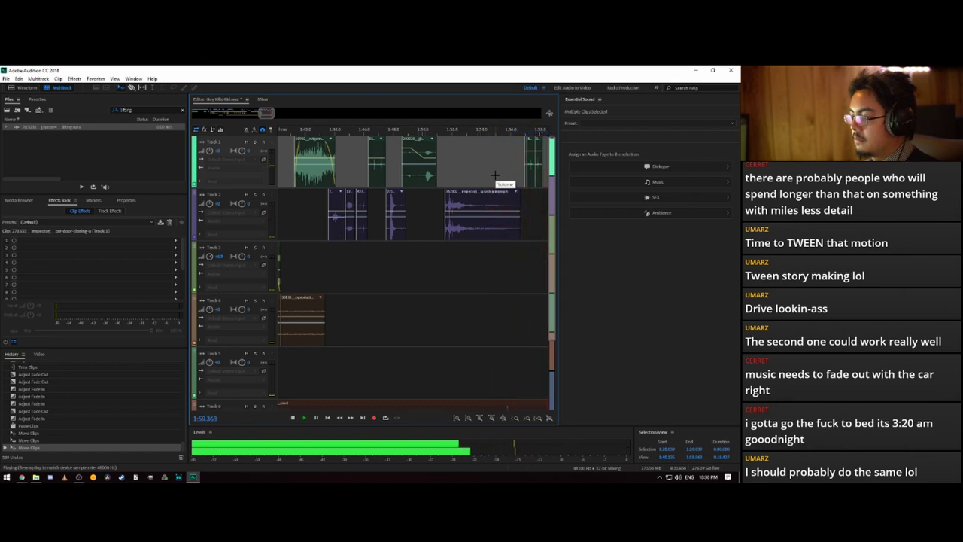
- Split the rain clip on Track 6 at about 1:55.3 and 1:56.2 and delete the segment between the cuts
{"action": "scroll", "coordinate": [512, 367], "scroll_direction": "down", "scroll_amount": 1}
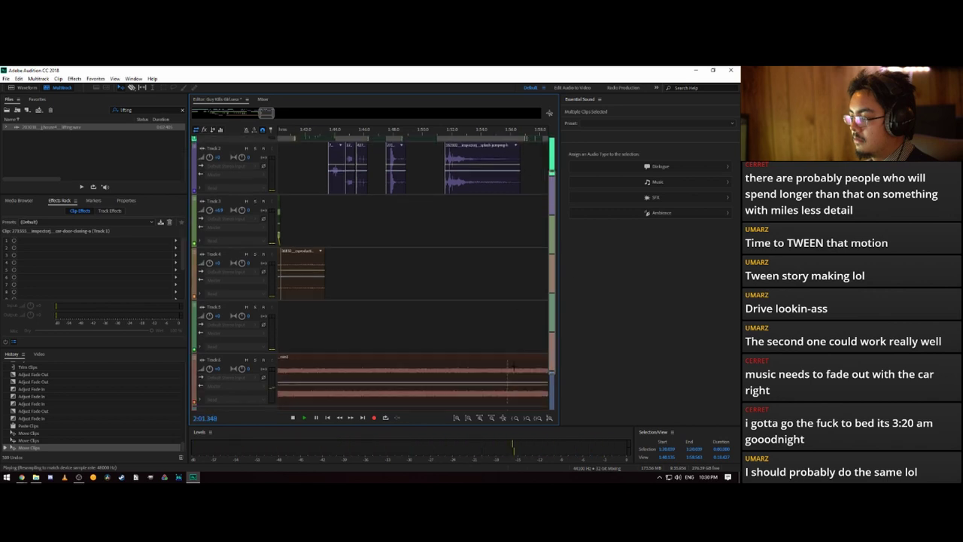
{"action": "scroll", "coordinate": [511, 366], "scroll_direction": "down", "scroll_amount": 1}
{"action": "left_click", "coordinate": [514, 294]}
{"action": "key", "text": "r"}
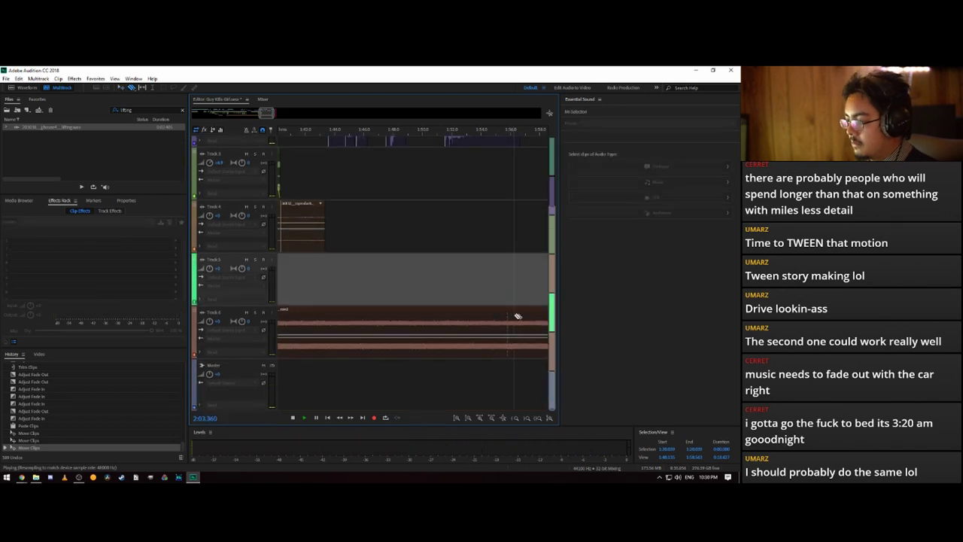
{"action": "left_click", "coordinate": [514, 317]}
{"action": "left_click", "coordinate": [500, 320]}
{"action": "key", "text": "v"}
{"action": "left_click", "coordinate": [508, 320]}
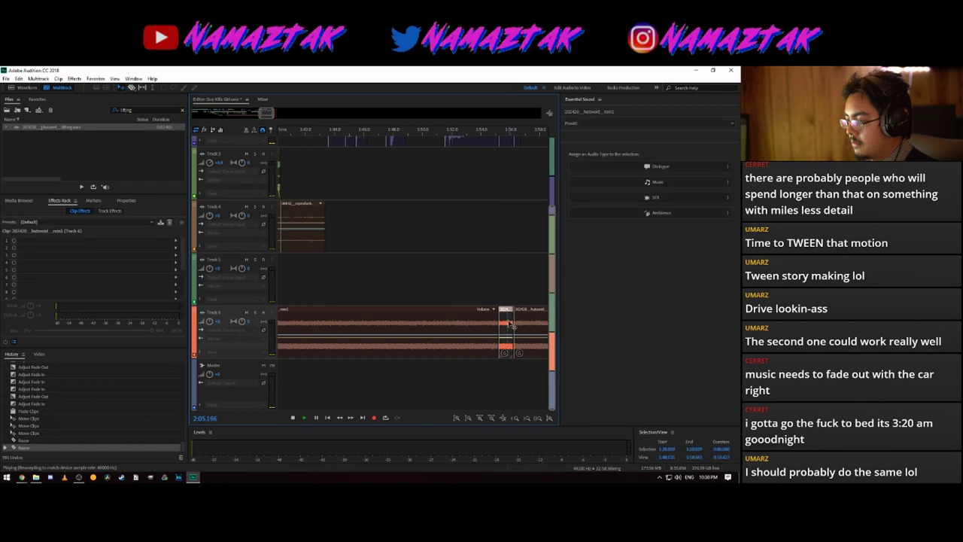
{"action": "key", "text": "Delete"}
- Move the last rain clip earlier to crossfade with the previous one, trim its end to about 2:00, and shorten its fade-out
{"action": "mouse_move", "coordinate": [527, 334]}
{"action": "left_mouse_down"}
{"action": "mouse_move", "coordinate": [504, 333]}
{"action": "mouse_move", "coordinate": [548, 323]}
{"action": "mouse_move", "coordinate": [479, 320]}
{"action": "mouse_move", "coordinate": [518, 318]}
{"action": "left_mouse_up"}
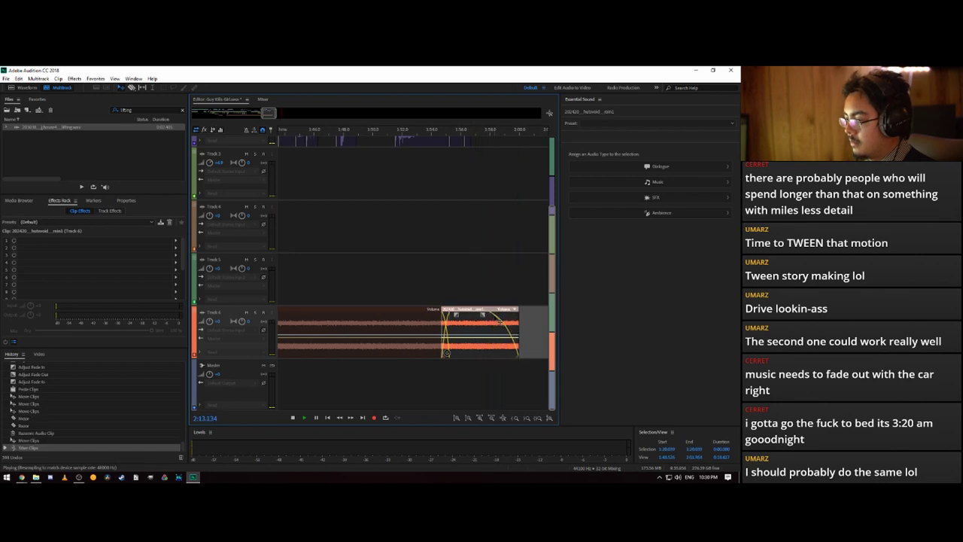
{"action": "left_click_drag", "start_coordinate": [483, 314], "coordinate": [504, 316]}
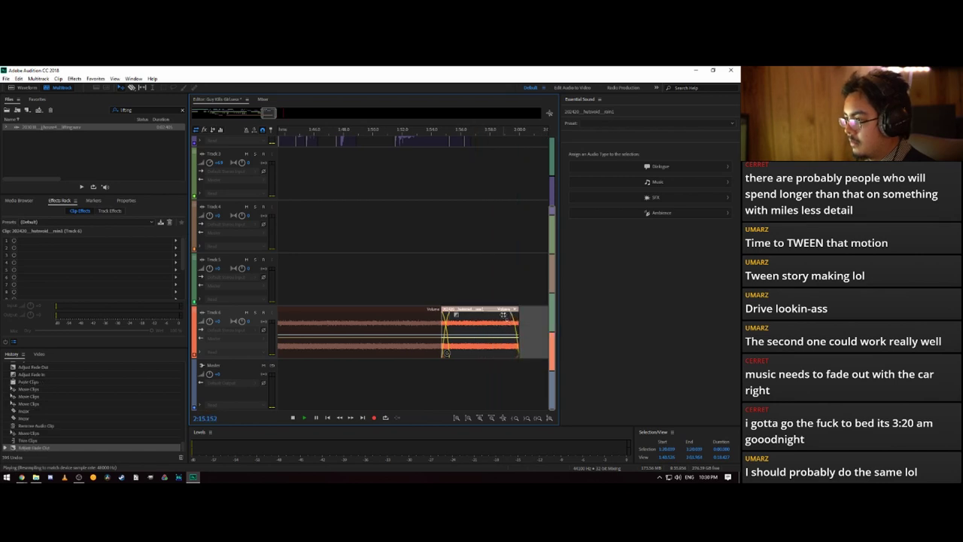
- Play the session's ending from about 1:54.4 until just past the final rain clip's fade-out, and stop playback
{"action": "scroll", "coordinate": [485, 226], "scroll_direction": "up", "scroll_amount": 4}
{"action": "scroll", "coordinate": [486, 192], "scroll_direction": "down", "scroll_amount": 4}
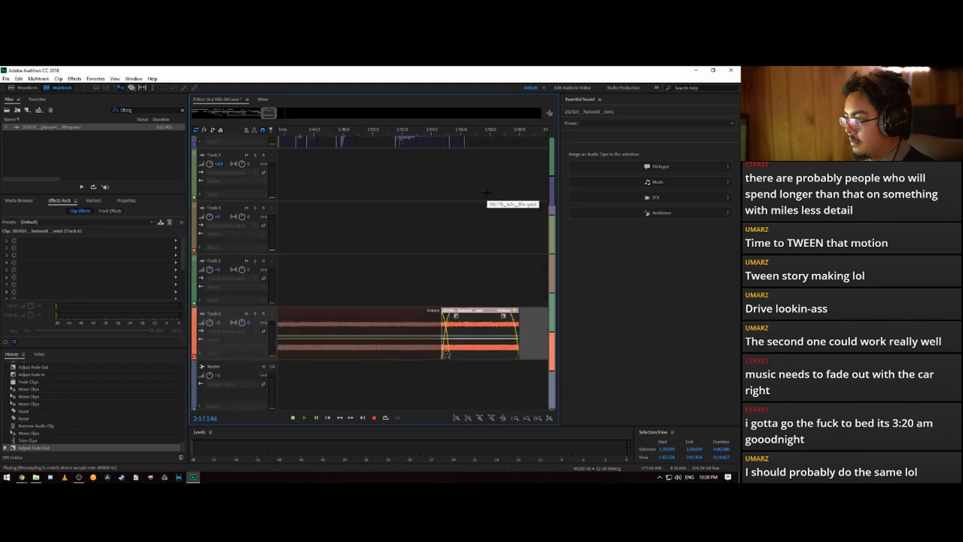
{"action": "scroll", "coordinate": [486, 192], "scroll_direction": "up", "scroll_amount": 4}
{"action": "left_click_drag", "start_coordinate": [456, 134], "coordinate": [437, 133]}
{"action": "key", "text": "space"}
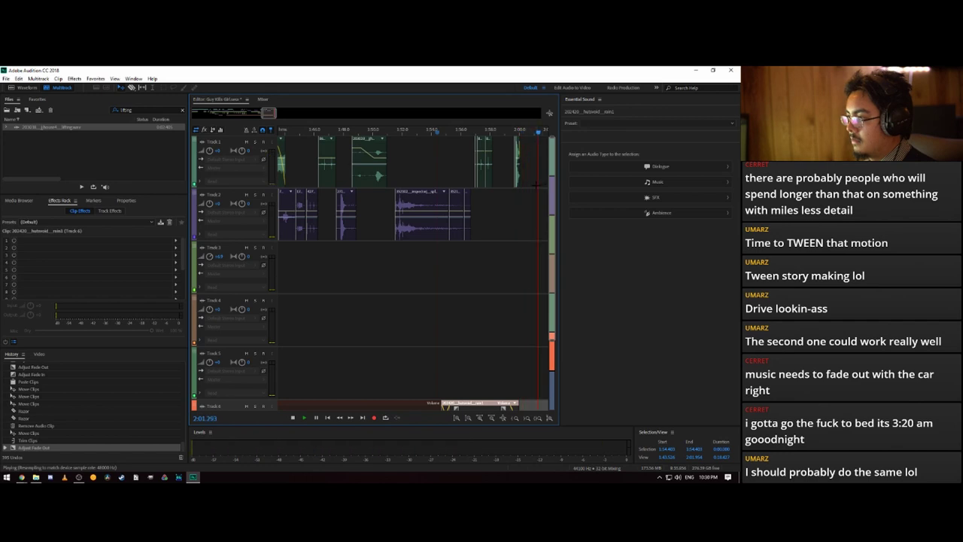
{"action": "key", "text": "space"}
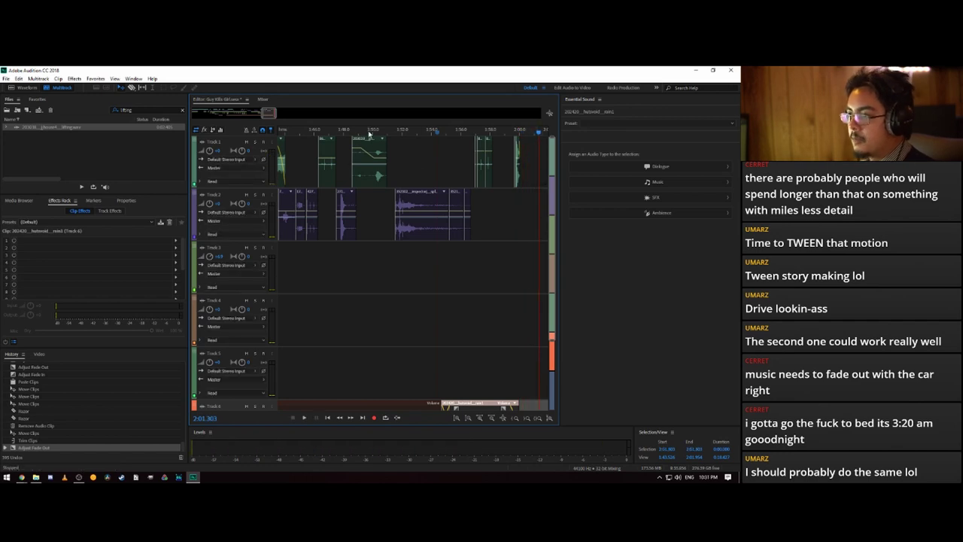
- Save the session and begin saving a copy into the Free Sounds (Assignment 1) folder on the TOSHIBA EXT (F:) drive
{"action": "key", "text": "ctrl+s"}
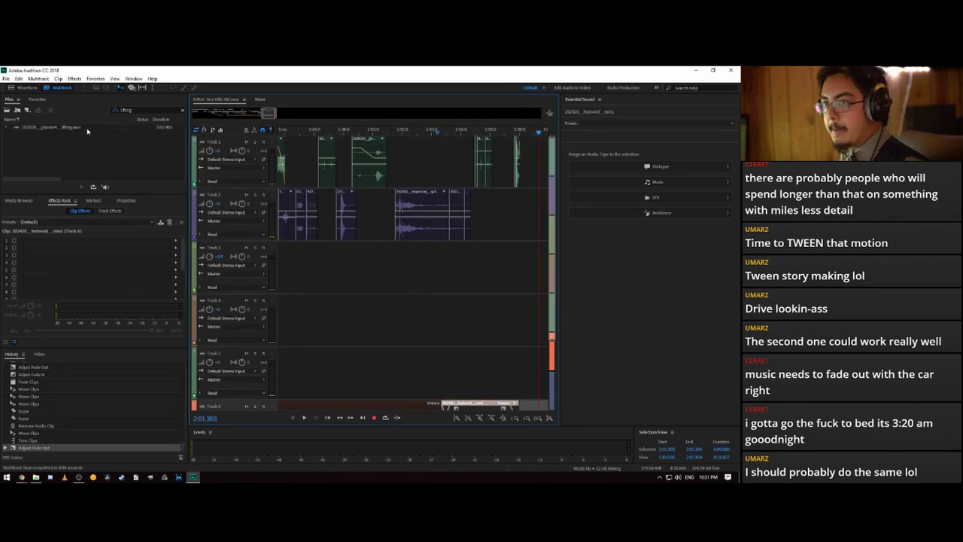
{"action": "left_click", "coordinate": [6, 79]}
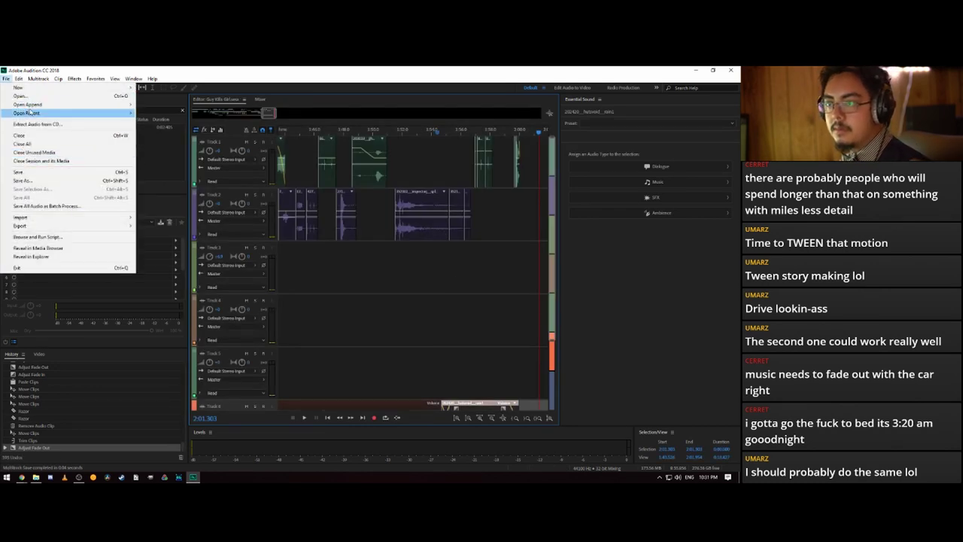
{"action": "left_click", "coordinate": [23, 180]}
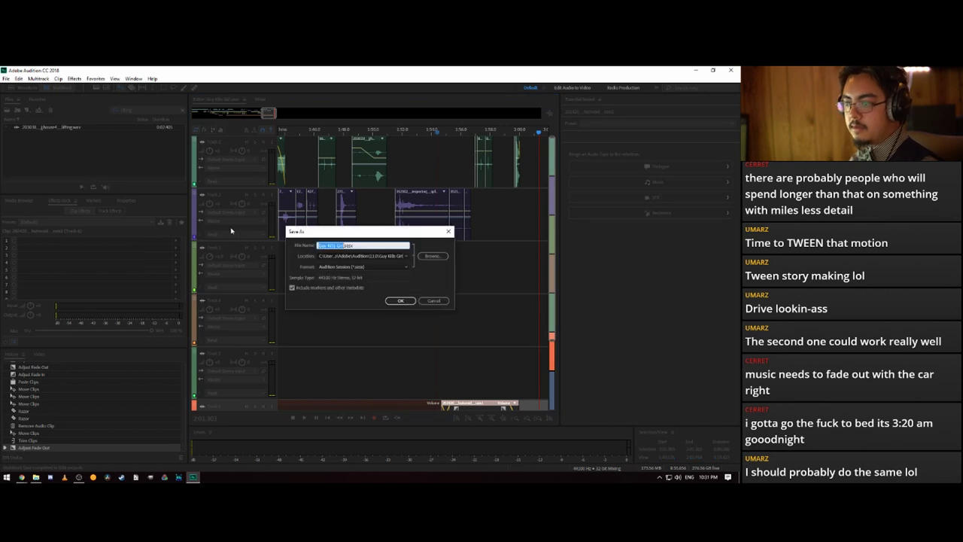
{"action": "left_click", "coordinate": [432, 256]}
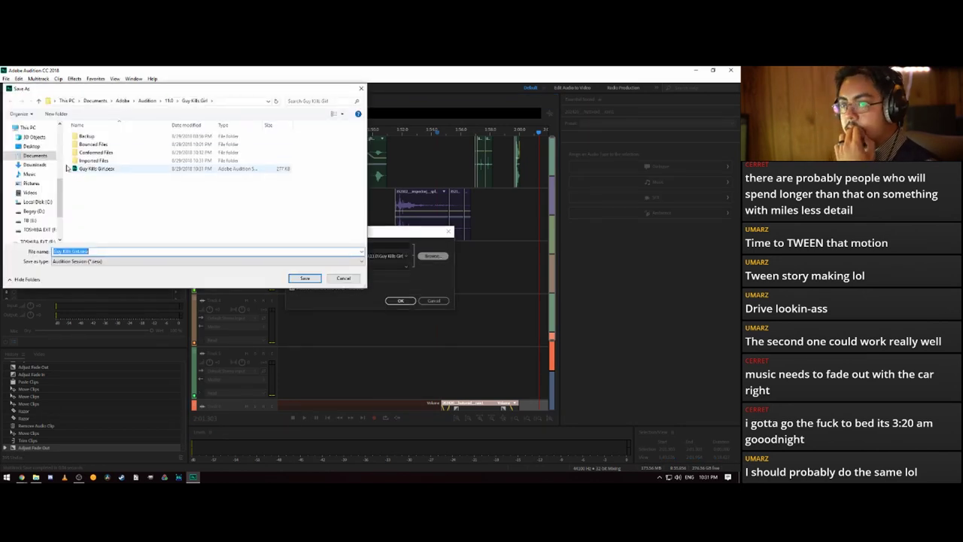
{"action": "left_click", "coordinate": [30, 228]}
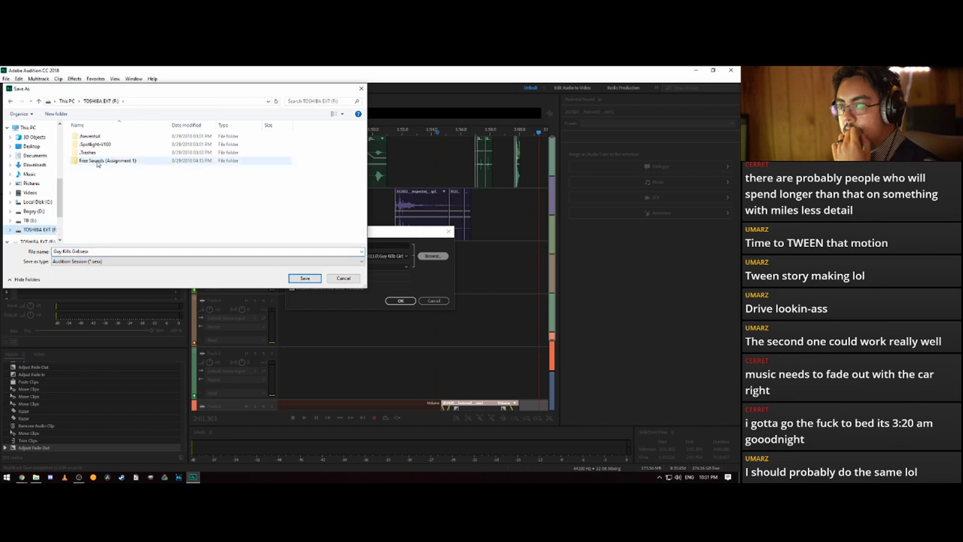
{"action": "double_click", "coordinate": [97, 162]}
{"action": "right_click", "coordinate": [107, 165]}
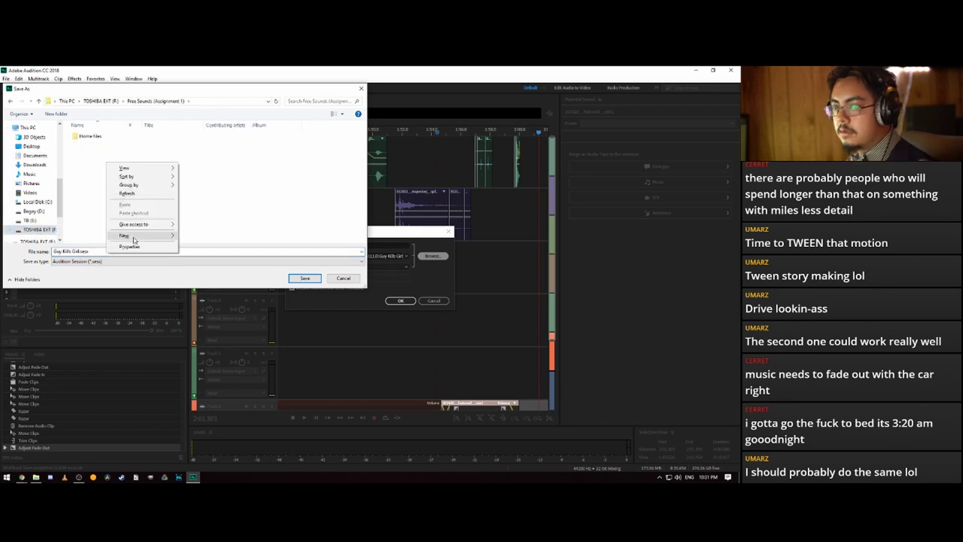
{"action": "mouse_move", "coordinate": [124, 236]}
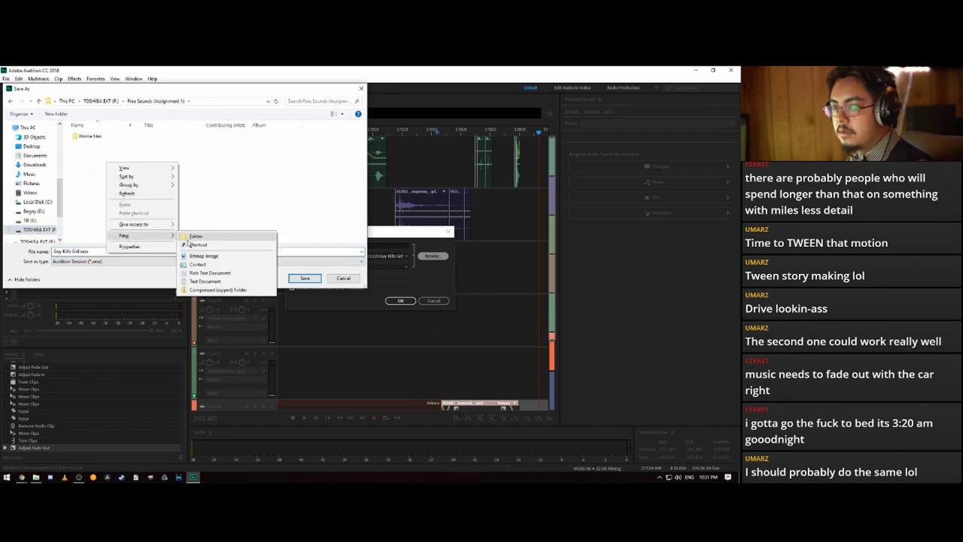
{"action": "left_click", "coordinate": [209, 213]}
- Name the session copy Audition Thing.sesx and save it in the Free Sounds (Assignment 1) folder
{"action": "left_click", "coordinate": [79, 251]}
{"action": "left_click", "coordinate": [79, 251]}
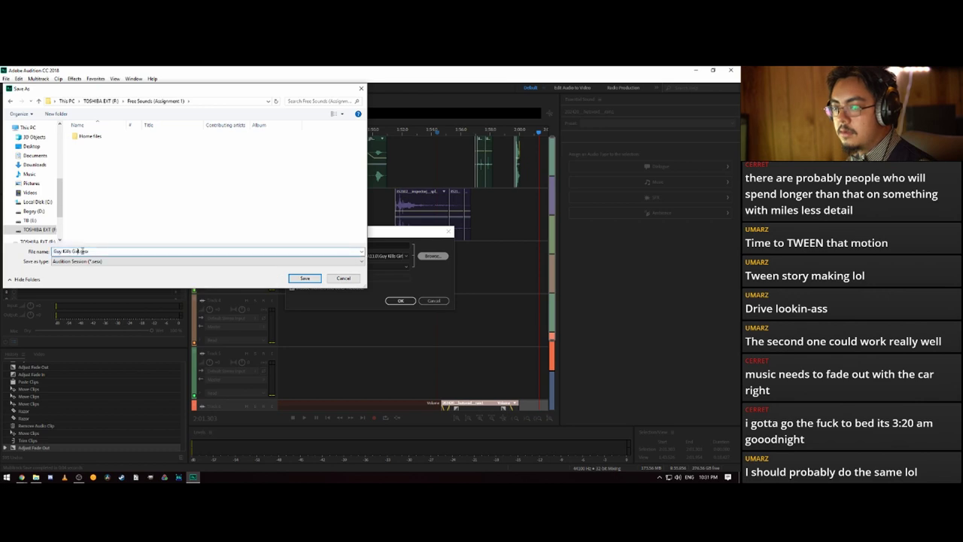
{"action": "left_click", "coordinate": [93, 250]}
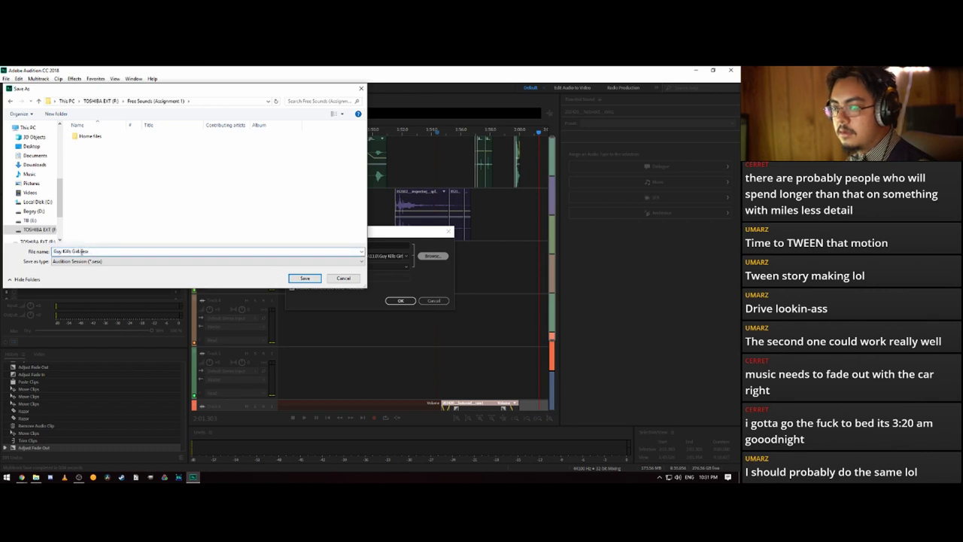
{"action": "left_click_drag", "start_coordinate": [79, 250], "coordinate": [49, 252]}
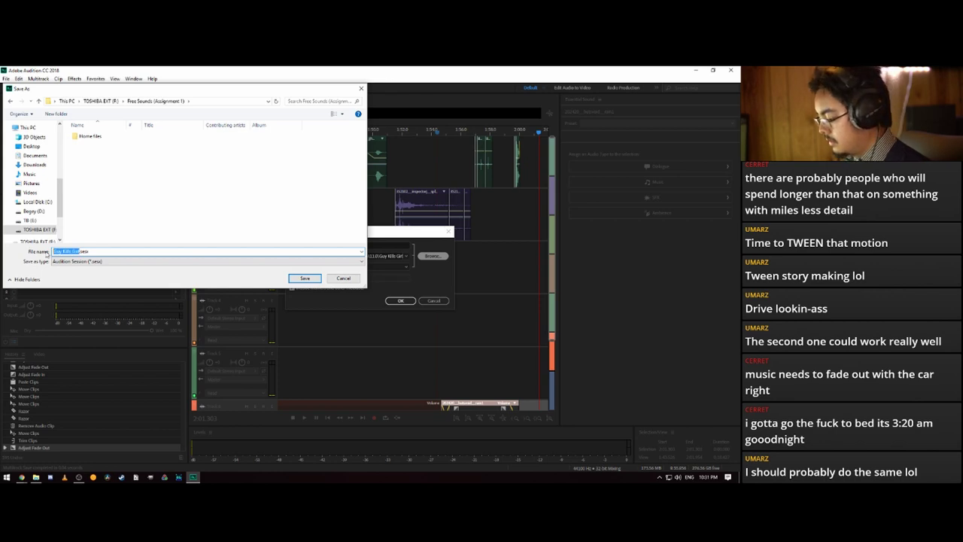
{"action": "type", "text": "Audition"}
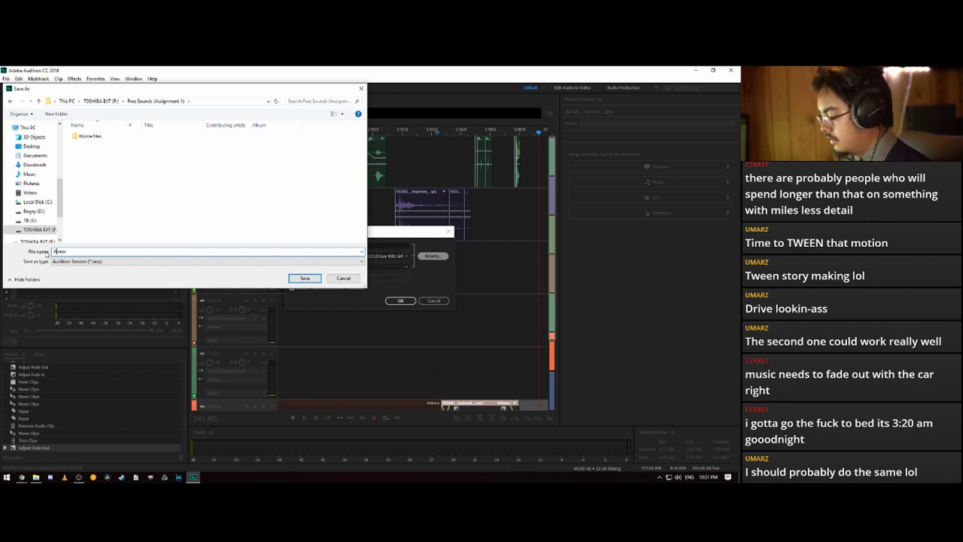
{"action": "type", "text": " Trans"}
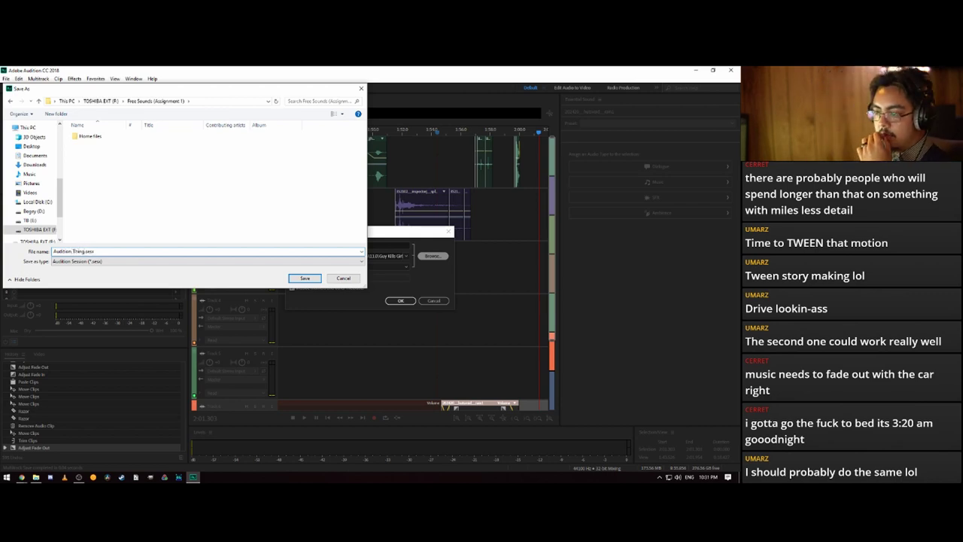
{"action": "key", "text": "Return"}
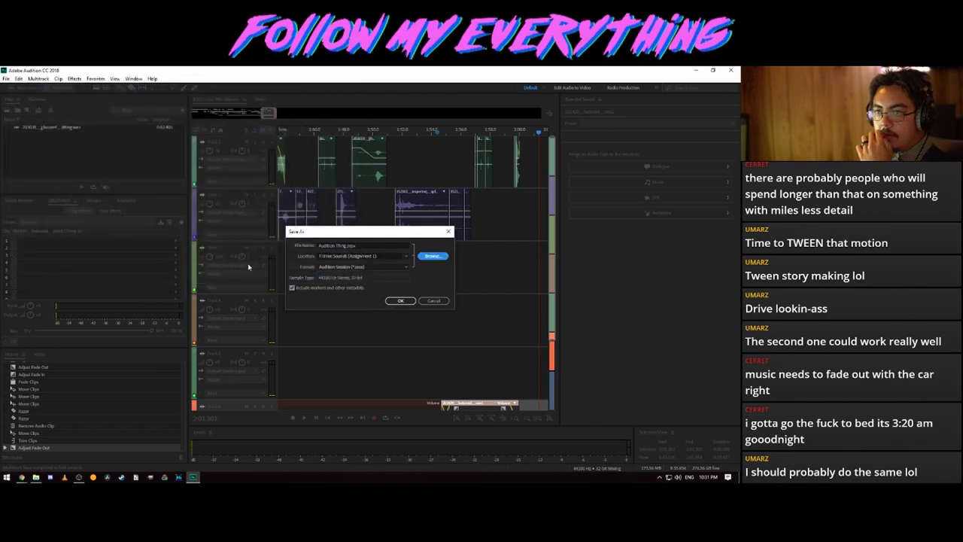
{"action": "left_click", "coordinate": [401, 301]}
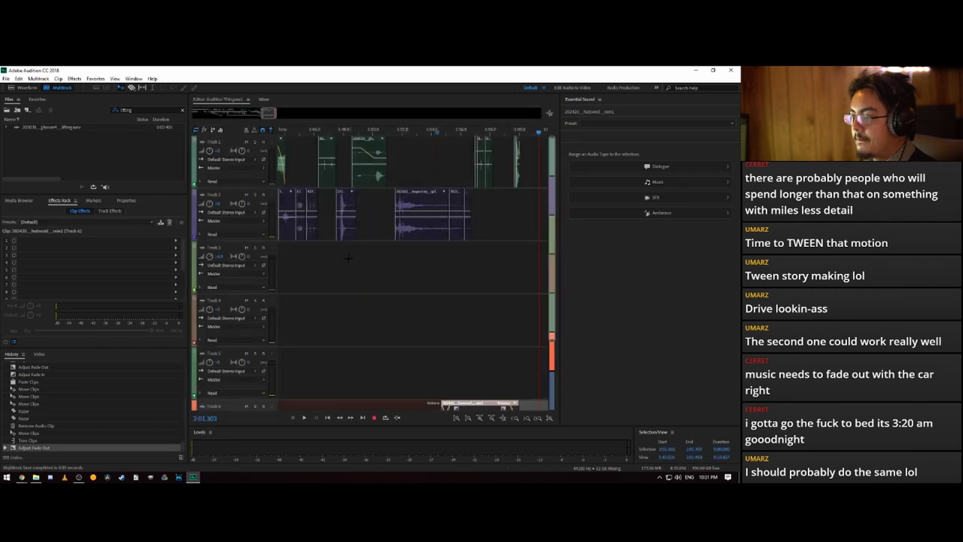
{"action": "scroll", "coordinate": [446, 353], "scroll_direction": "down", "scroll_amount": 3}
{"action": "scroll", "coordinate": [361, 197], "scroll_direction": "up", "scroll_amount": 3}
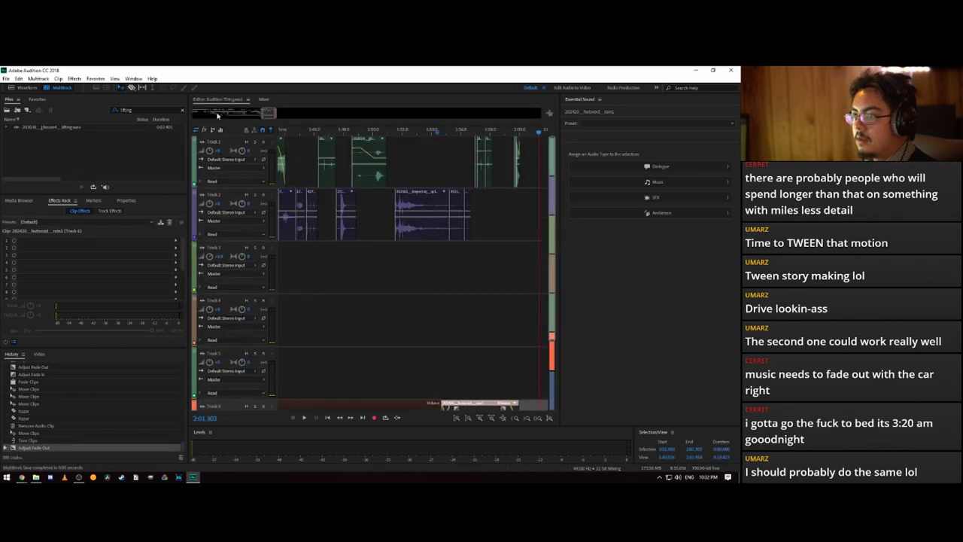
{"action": "scroll", "coordinate": [217, 115], "scroll_direction": "left", "scroll_amount": 3}
{"action": "scroll", "coordinate": [218, 115], "scroll_direction": "down", "scroll_amount": 5}
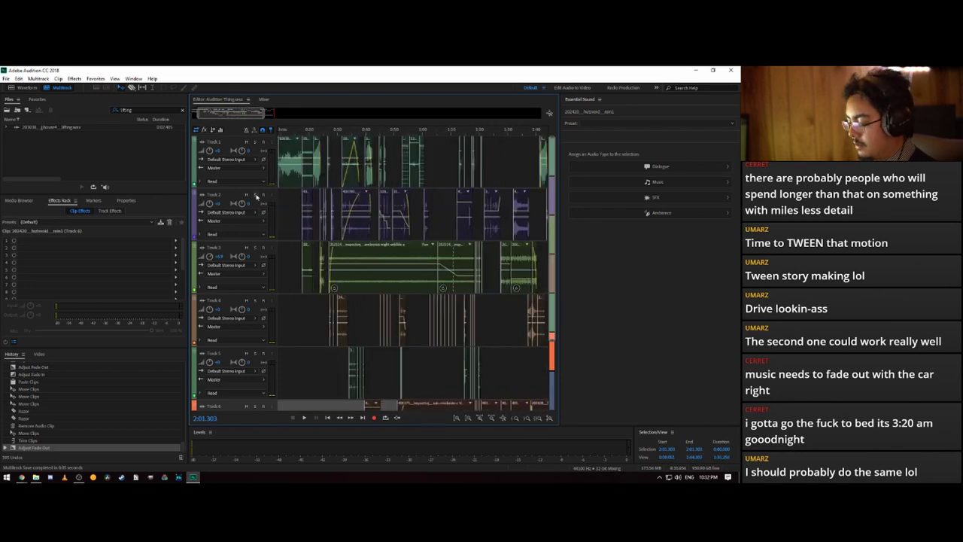
{"action": "key", "text": "ctrl+q"}
{"action": "left_click", "coordinate": [192, 477]}
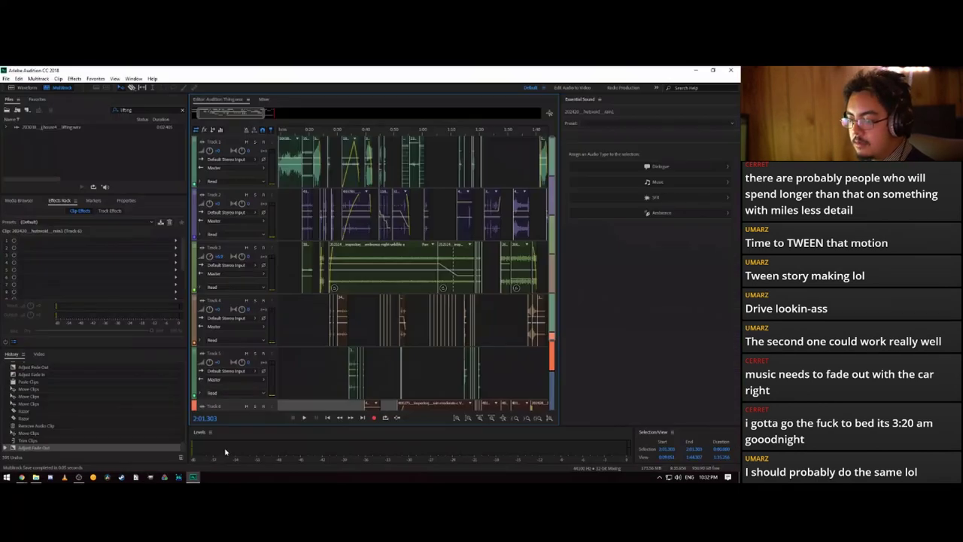
- Export a multitrack mixdown of the entire session as a FLAC file to F:\Free Sounds (Assignment 1)
{"action": "left_click", "coordinate": [6, 78]}
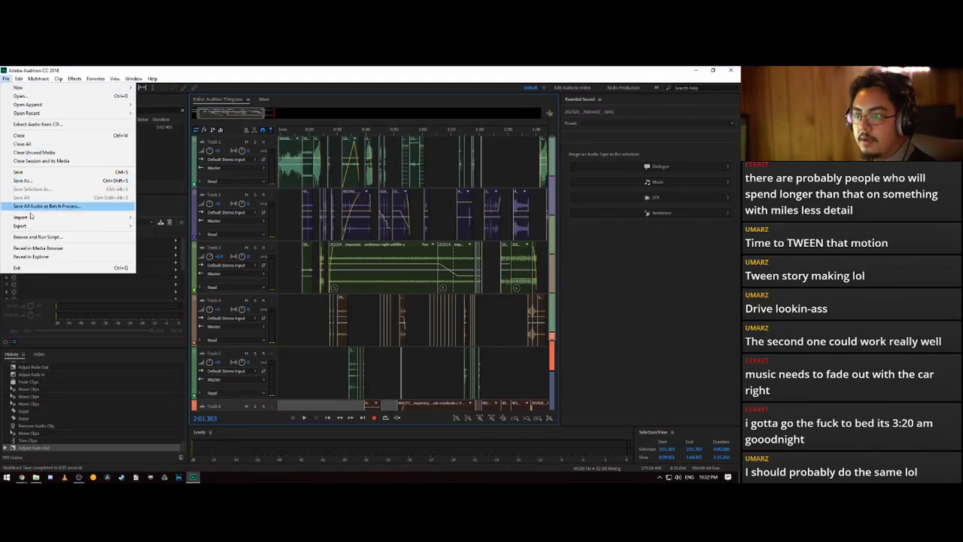
{"action": "mouse_move", "coordinate": [22, 226]}
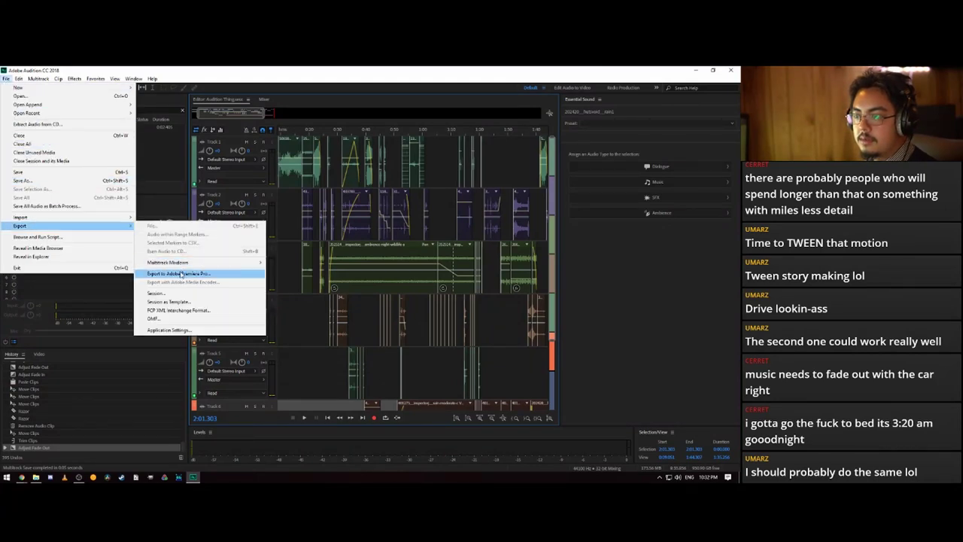
{"action": "mouse_move", "coordinate": [214, 265]}
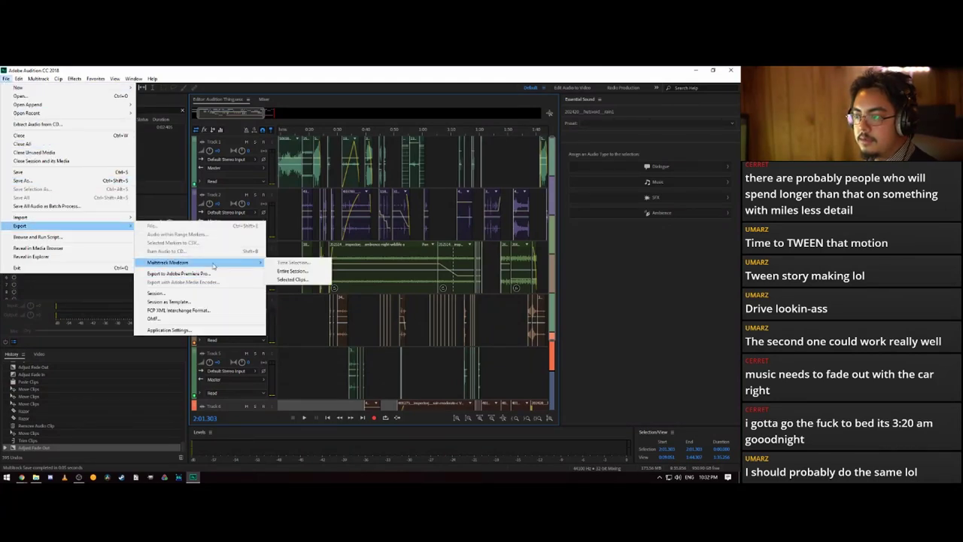
{"action": "left_click", "coordinate": [293, 272]}
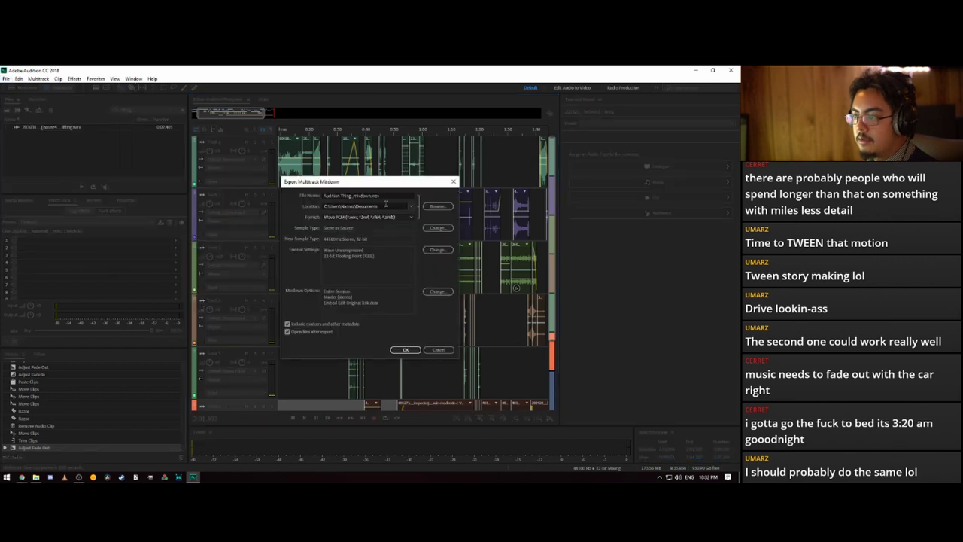
{"action": "left_click", "coordinate": [410, 207]}
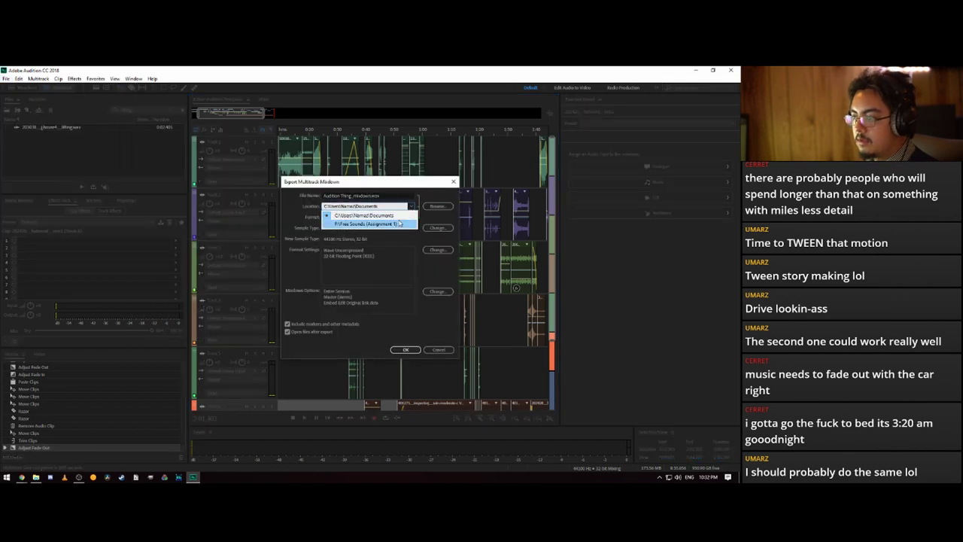
{"action": "left_click", "coordinate": [407, 223]}
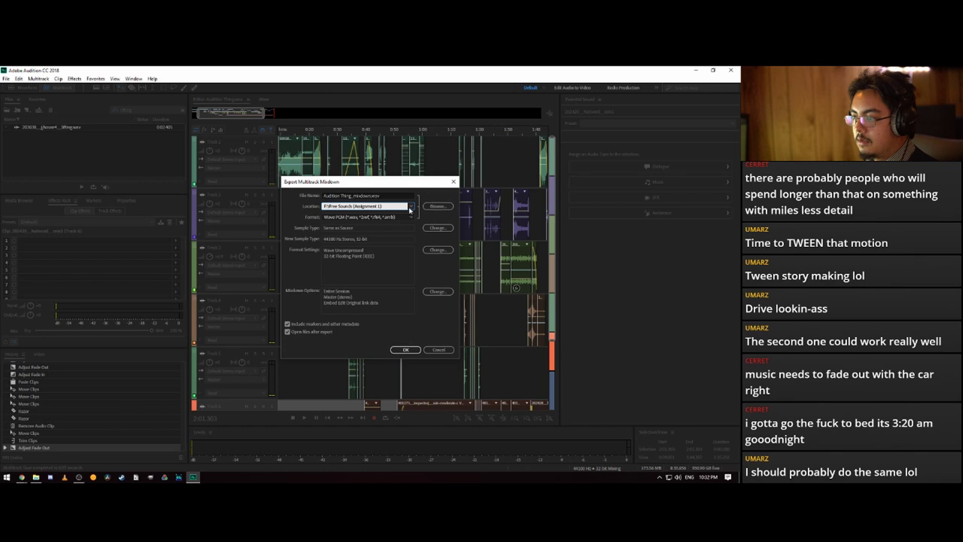
{"action": "left_click", "coordinate": [410, 217]}
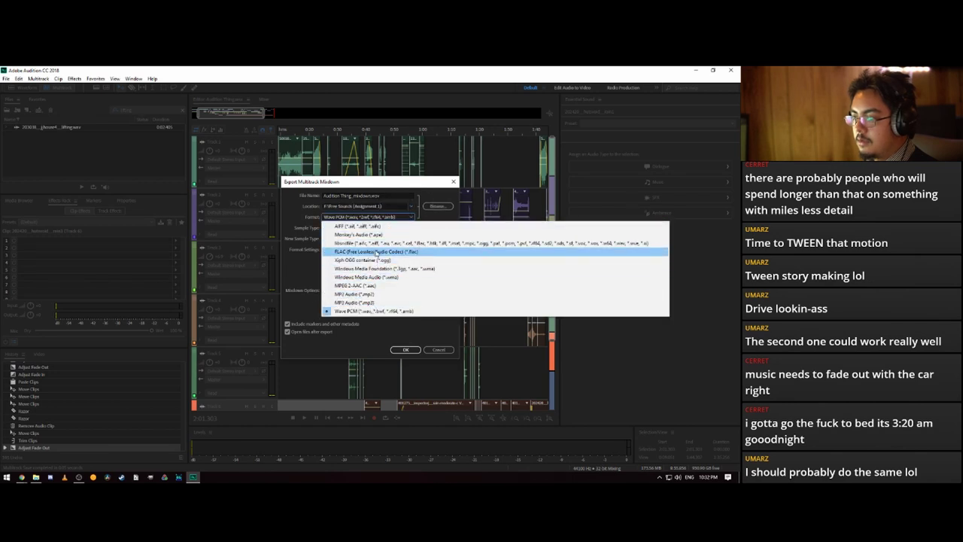
{"action": "left_click", "coordinate": [376, 253]}
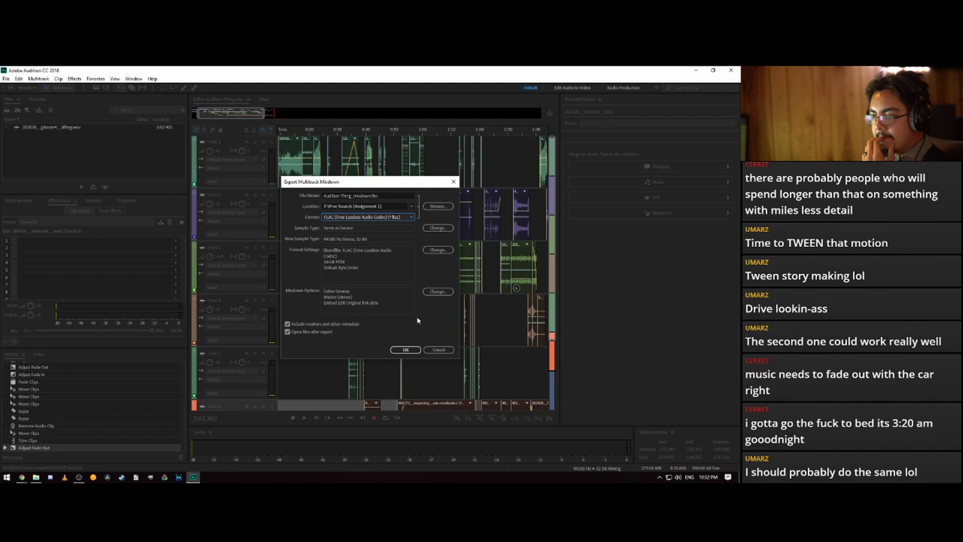
{"action": "left_click", "coordinate": [407, 351]}
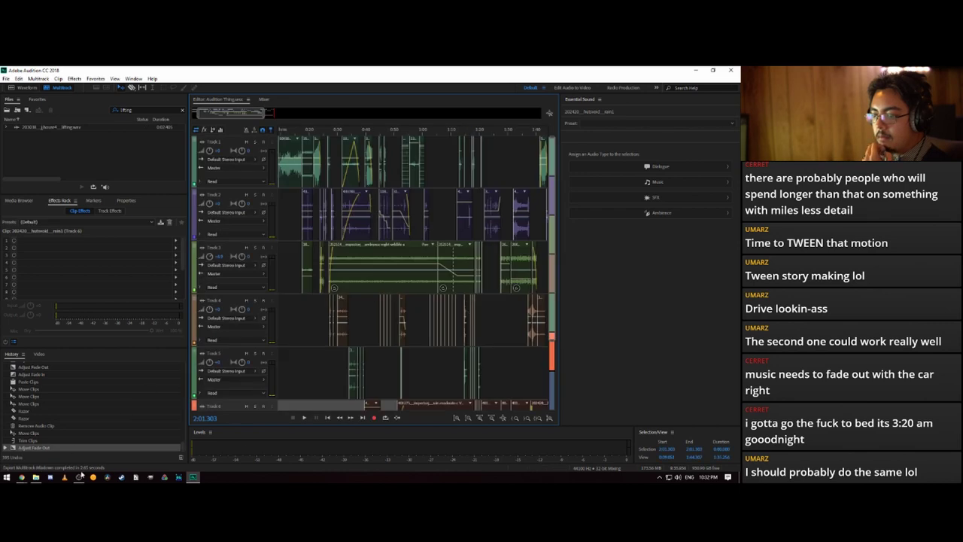
- Play the exported Audition Thing_mixdown.flac in VLC media player and maximize the player's window
{"action": "left_click", "coordinate": [35, 477]}
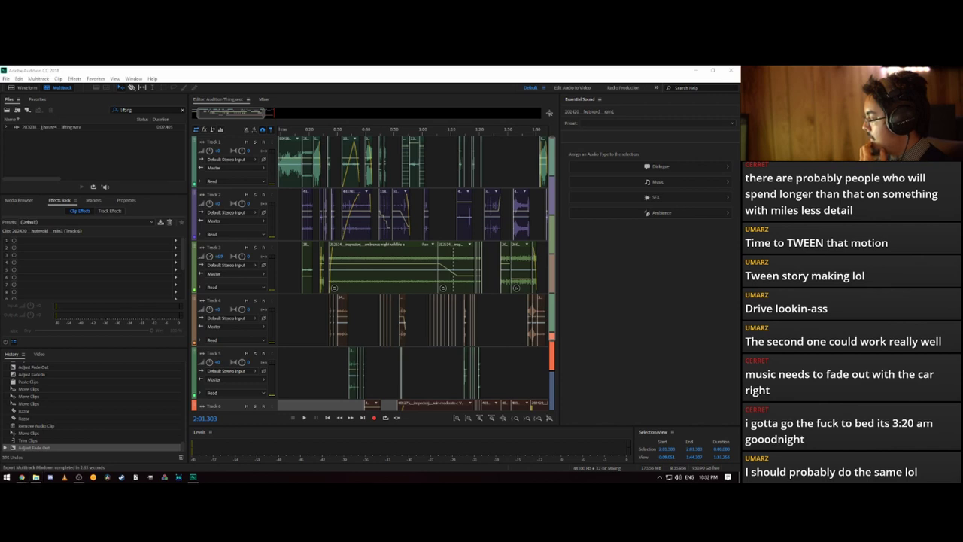
{"action": "left_click", "coordinate": [64, 477]}
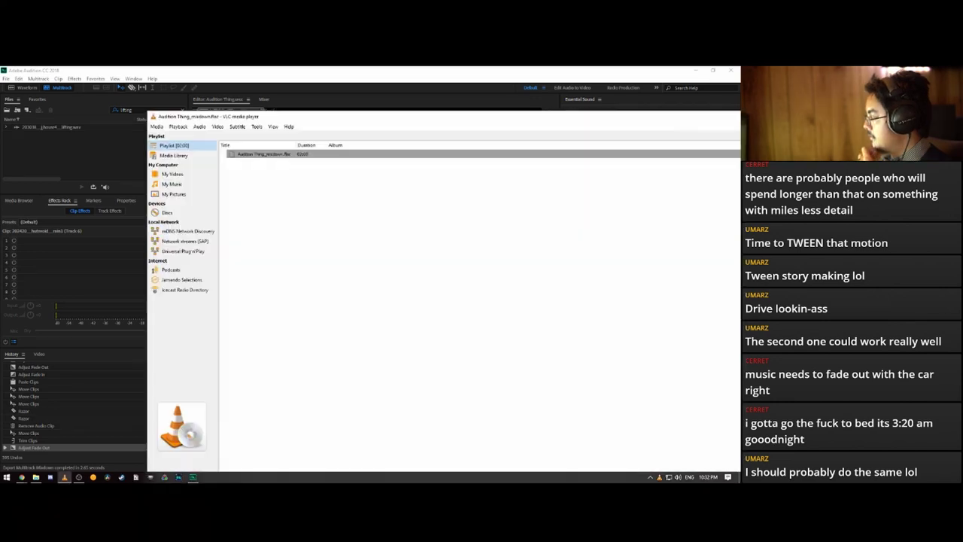
{"action": "left_click_drag", "start_coordinate": [536, 118], "coordinate": [448, 99]}
{"action": "double_click", "coordinate": [448, 99]}
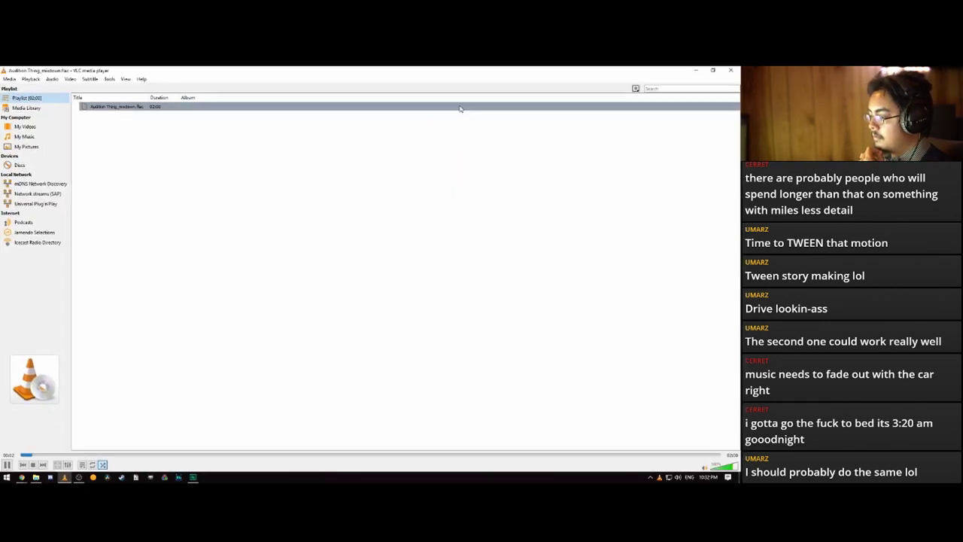